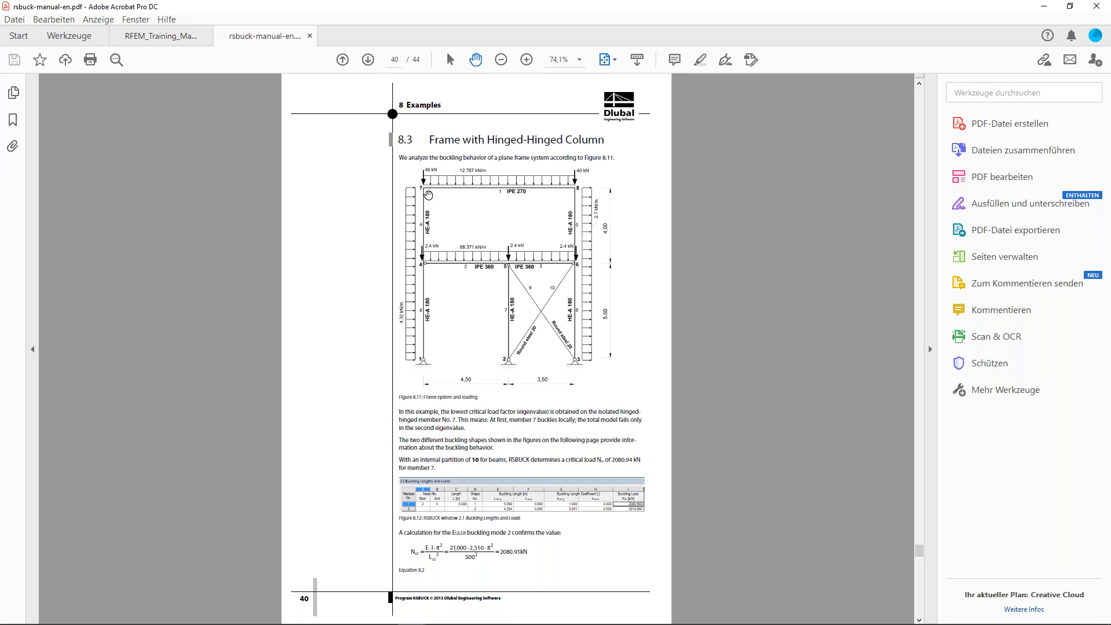
Examine the frame system, cross-sections, dimensions and loading in Figure 8.11 of the manual.
ctrl+scroll(428, 196, up, 3)
drag(724, 261, 701, 286)
ctrl+scroll(701, 287, down, 1)
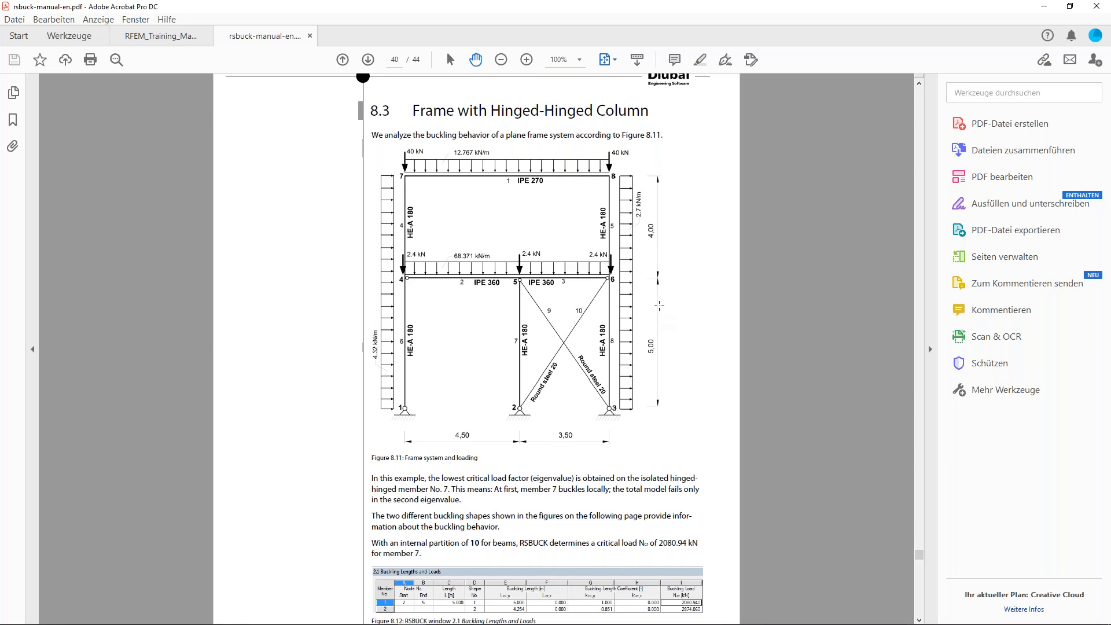
key(ctrl+0)
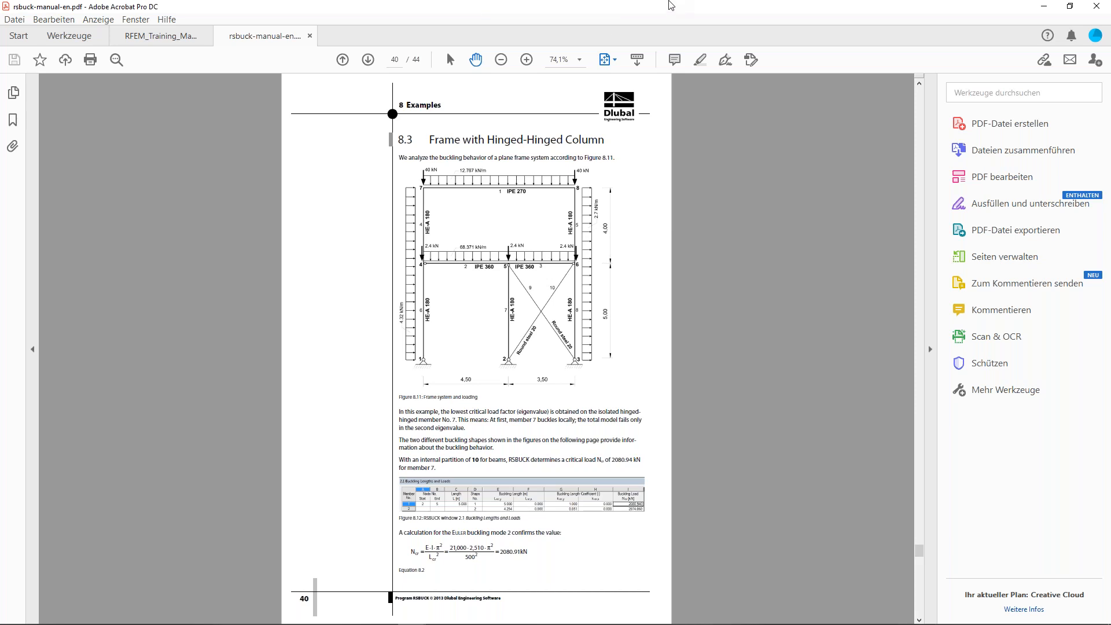
Switch to RFEM and start a new model named 2D-Frame in the Examples project.
key(alt+Tab)
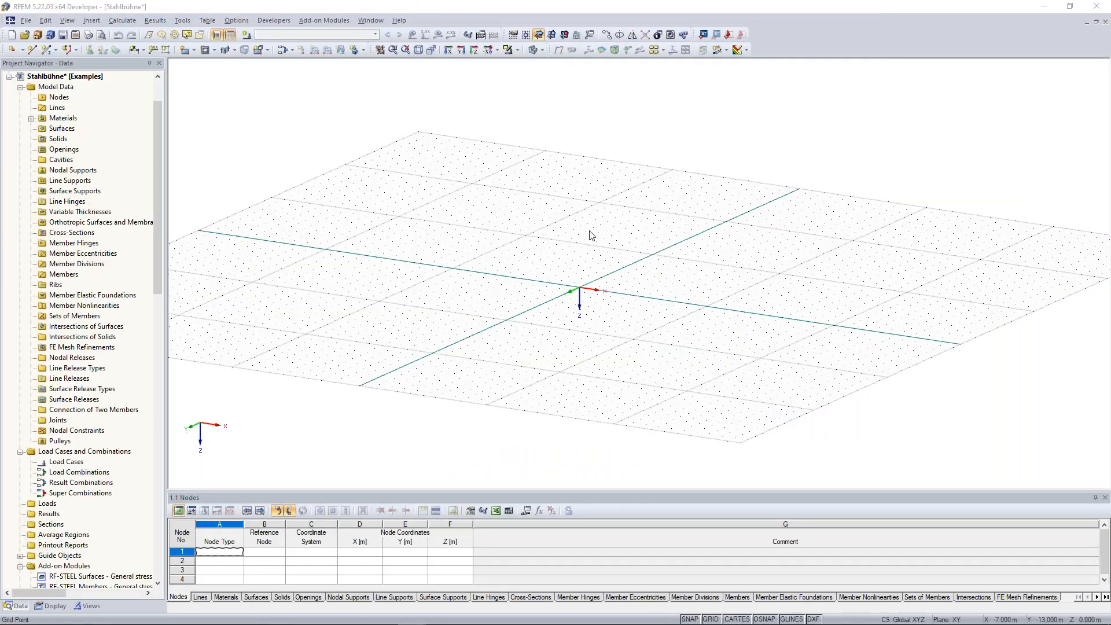
click(528, 274)
ctrl+middle_drag(511, 279, 526, 292)
scroll(604, 245, up, 3)
scroll(607, 244, down, 2)
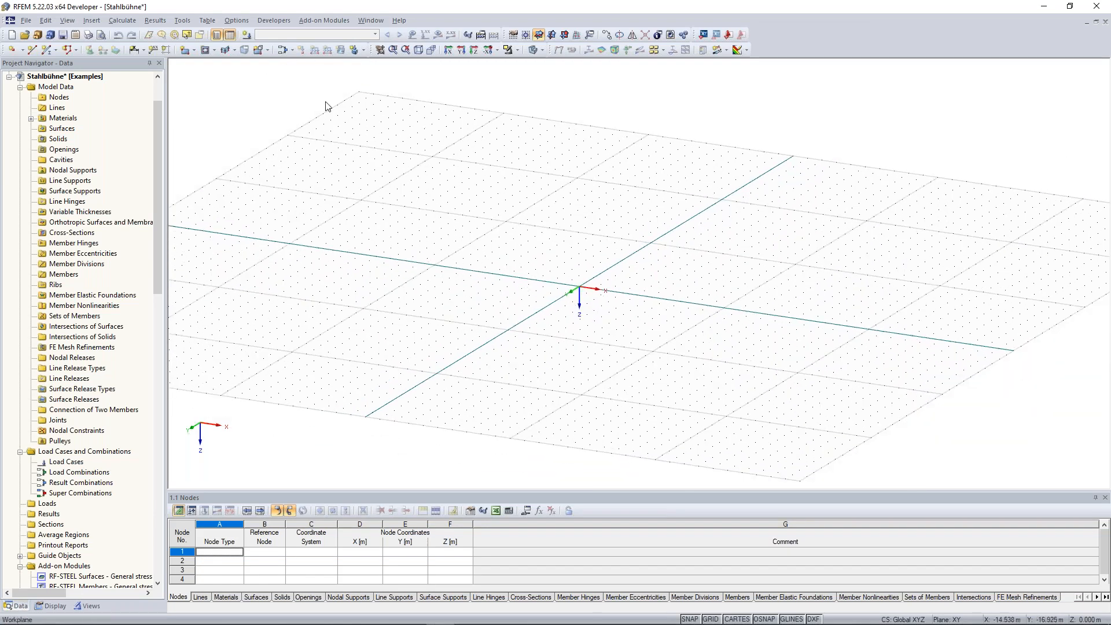
click(30, 24)
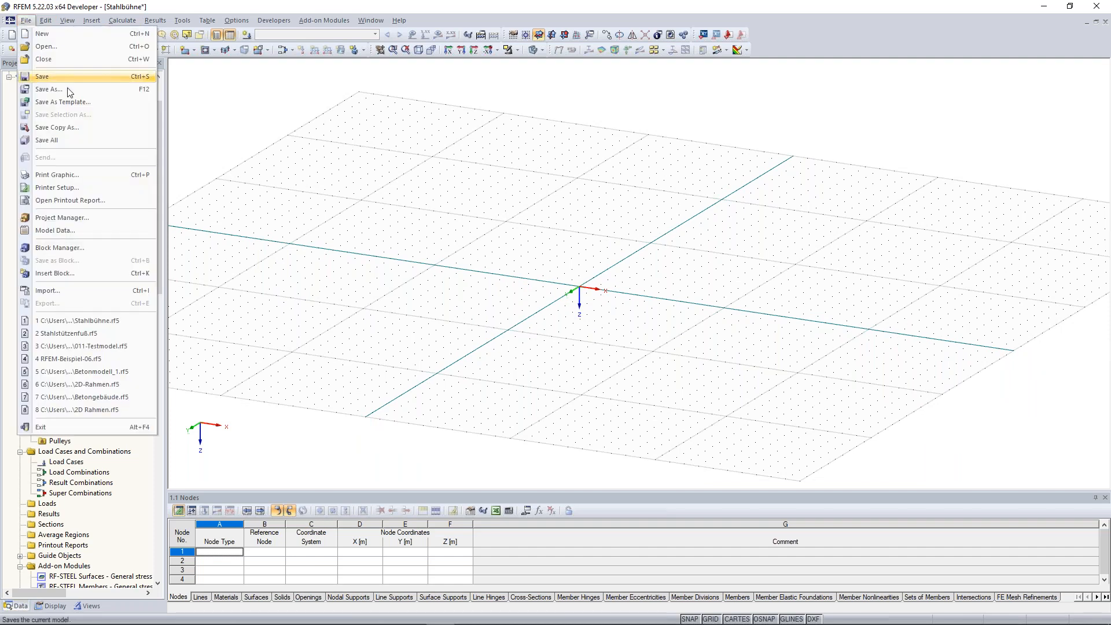
click(92, 7)
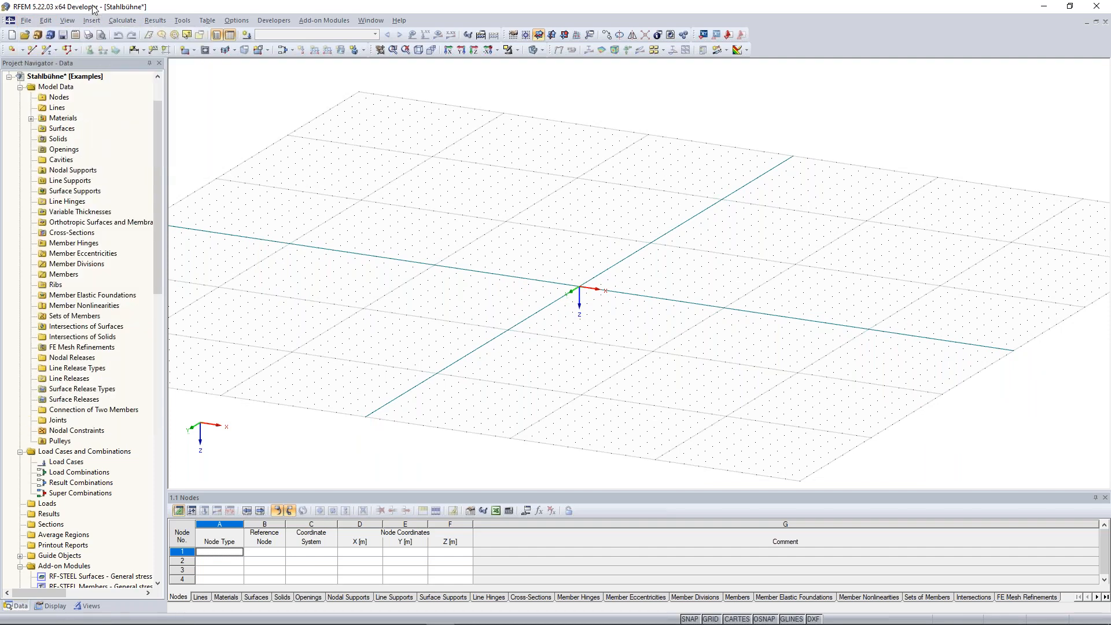
click(11, 40)
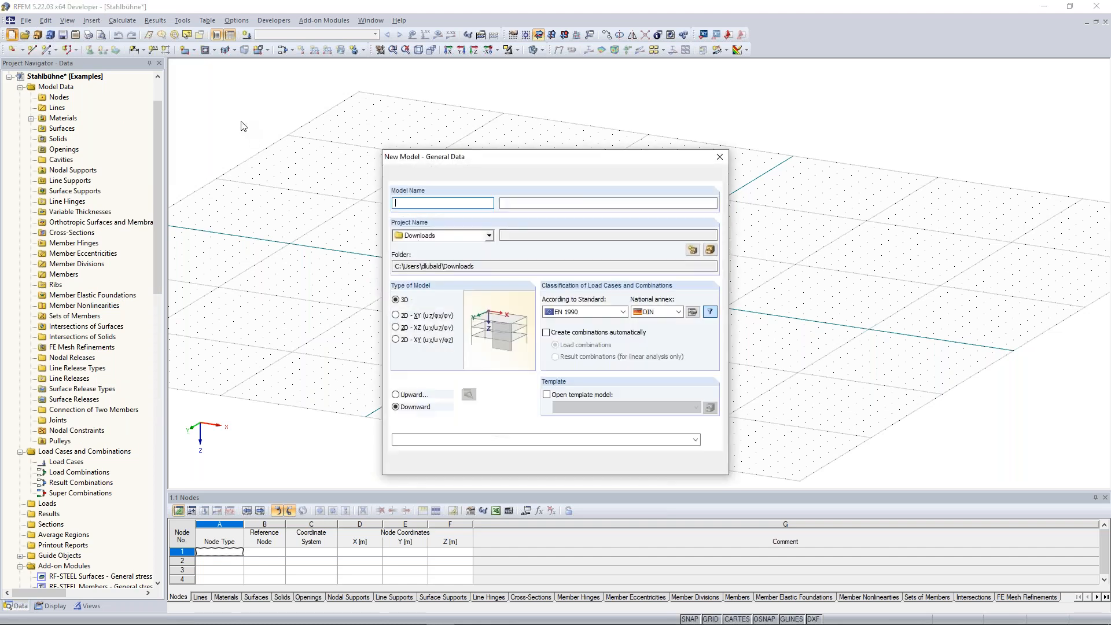
drag(500, 164, 481, 112)
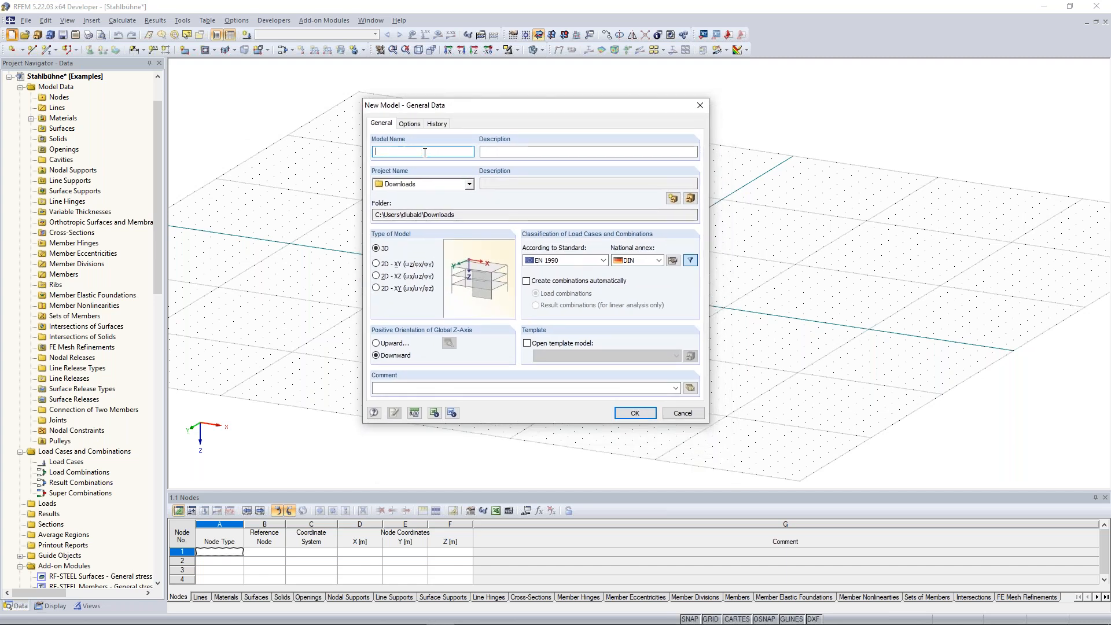
text(2D-Frame)
click(469, 184)
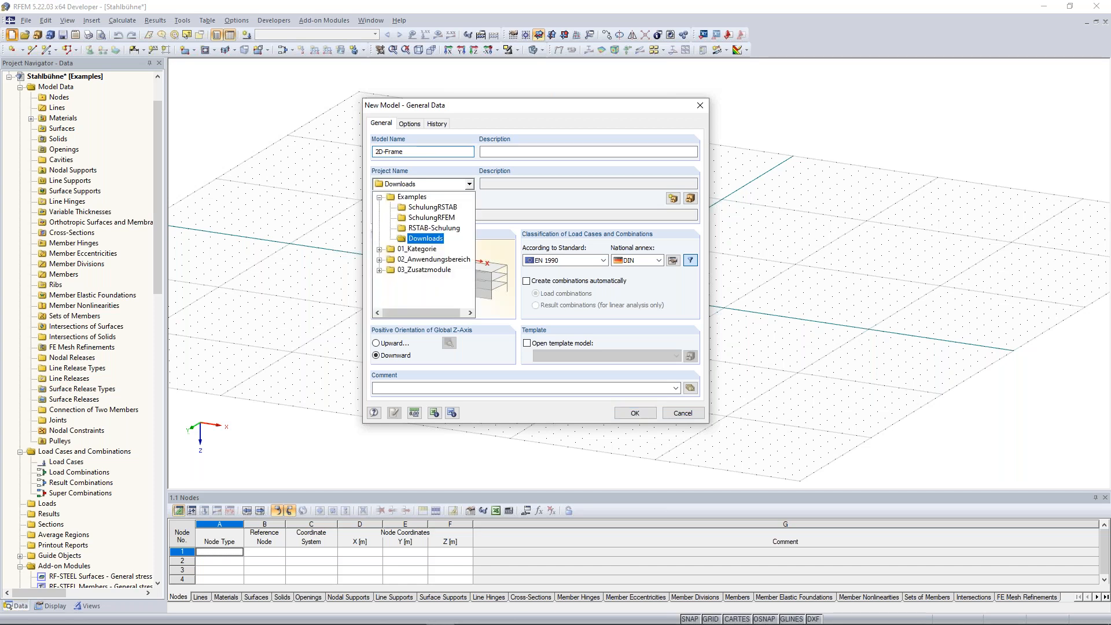
click(420, 196)
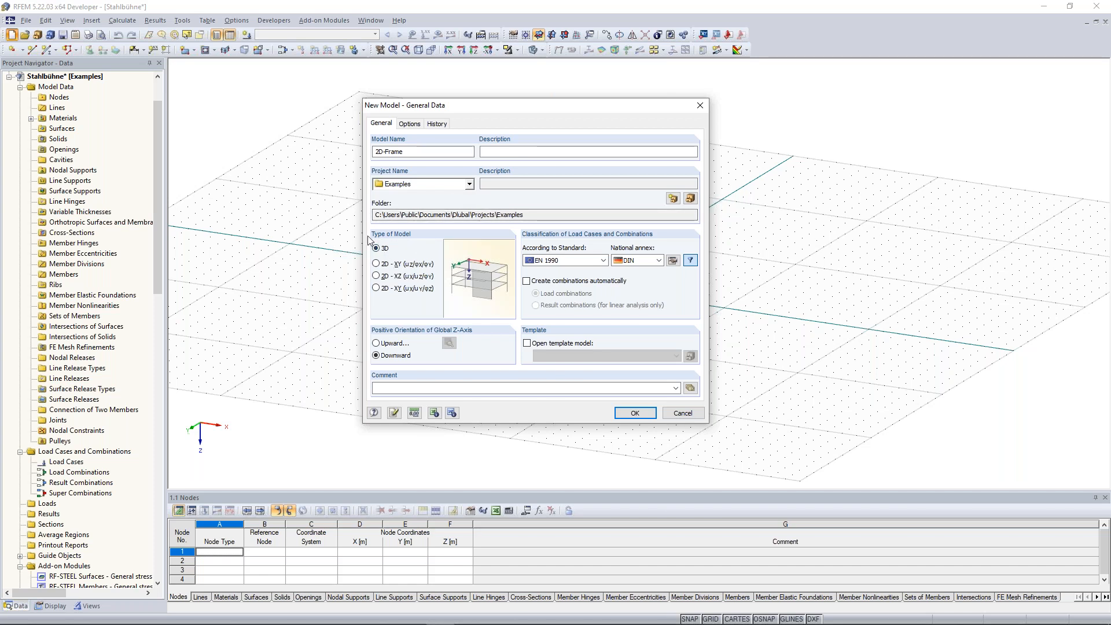
Make the model type 2D - XZ with a downward global Z-axis and set the load case classification standard to None.
click(377, 277)
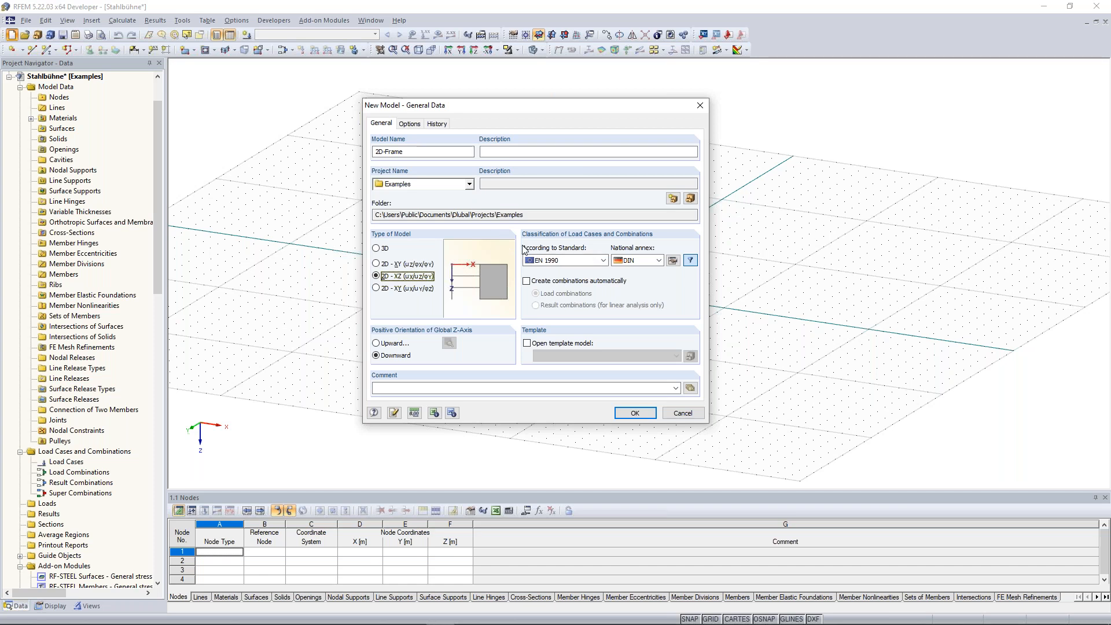
click(605, 262)
click(604, 262)
click(603, 261)
click(603, 262)
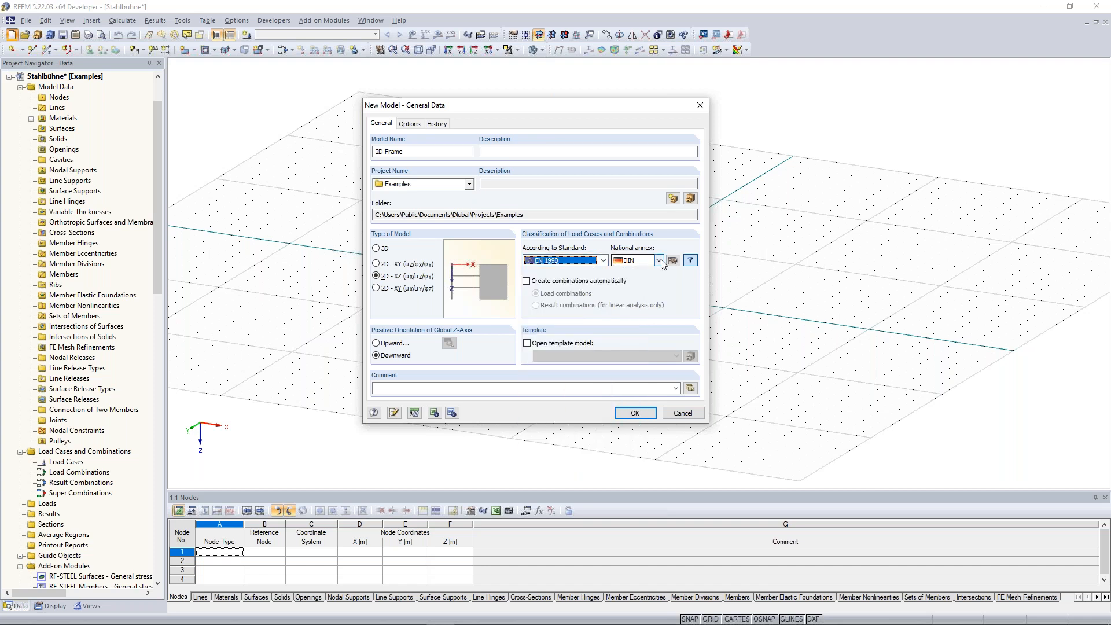
click(661, 260)
drag(703, 314, 689, 280)
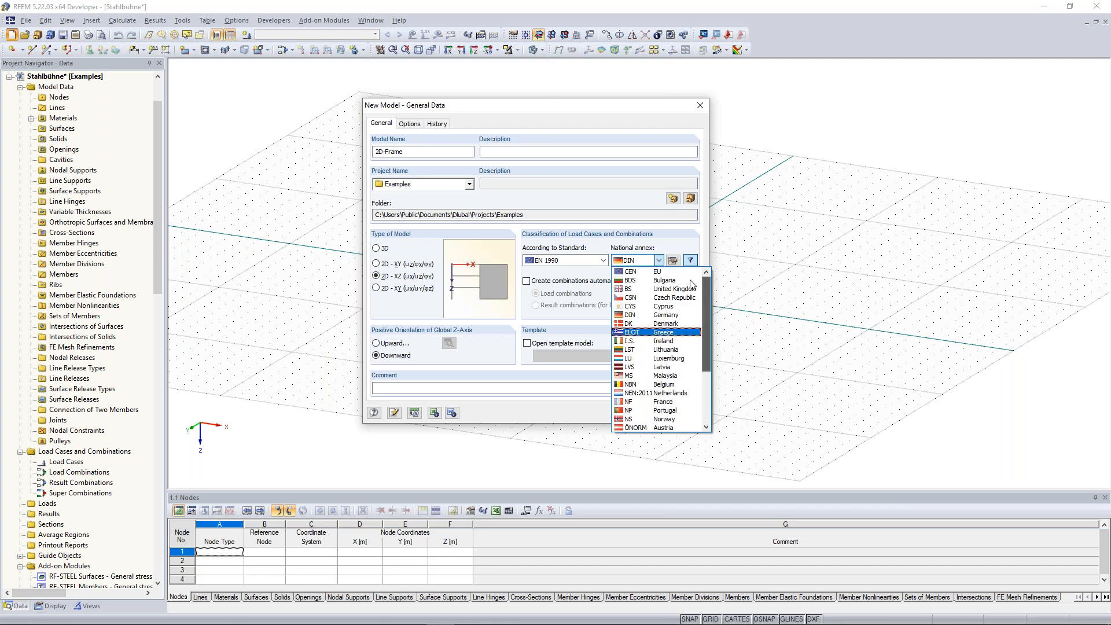
click(603, 260)
click(603, 260)
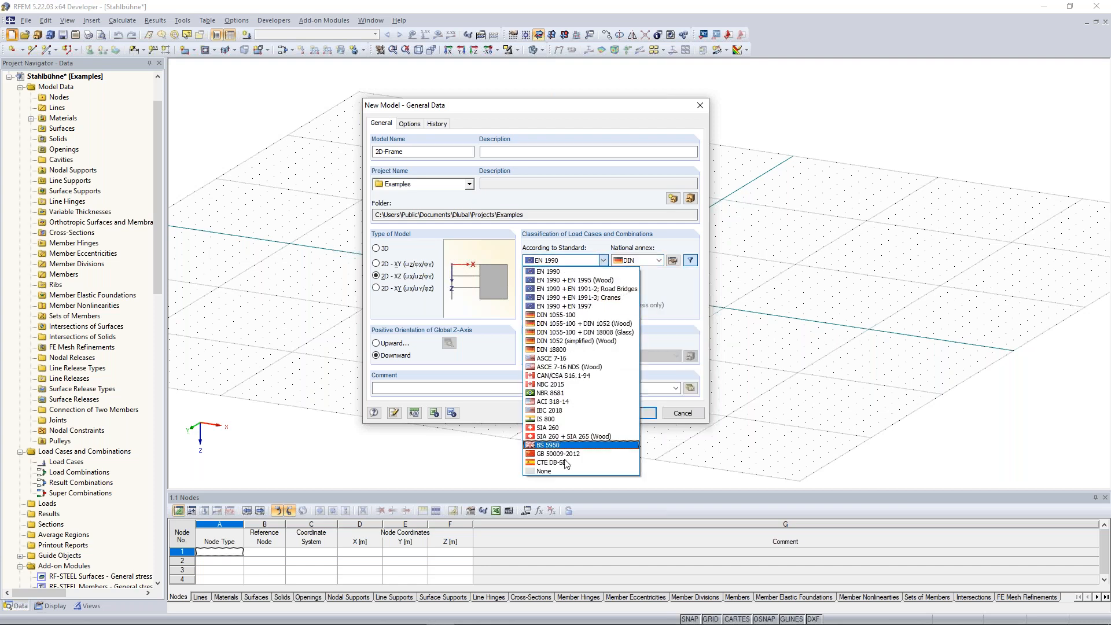
click(543, 470)
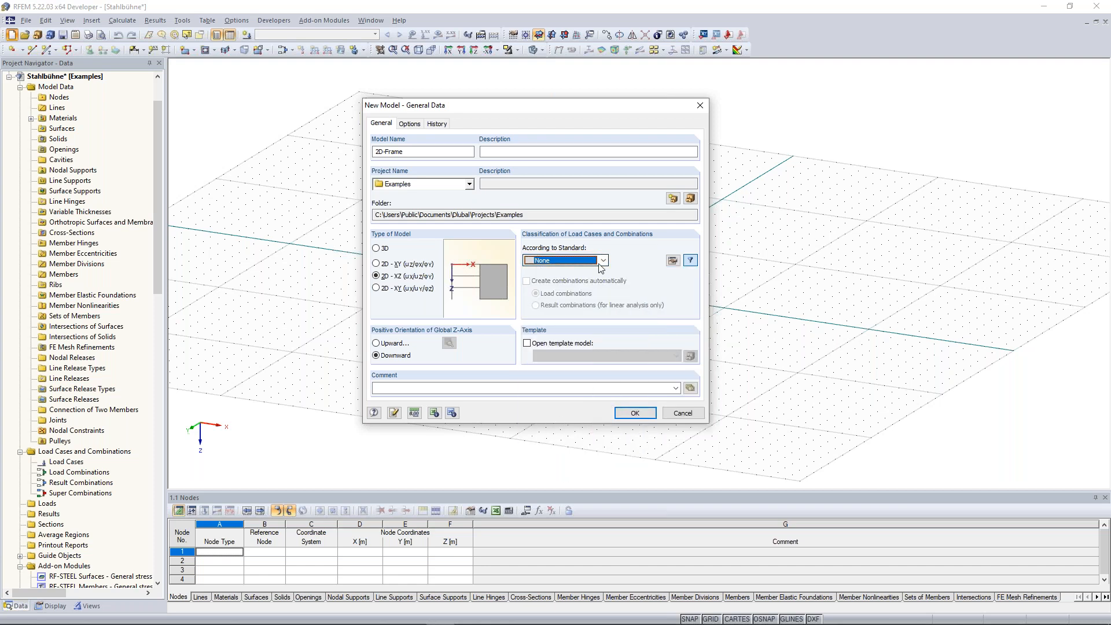
click(396, 357)
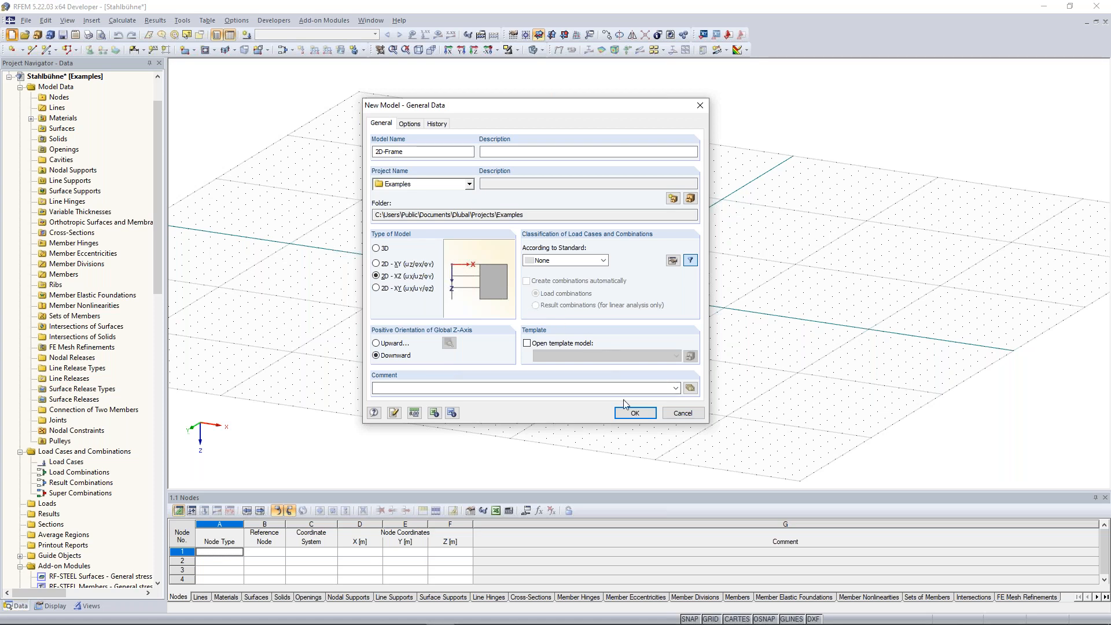
Review the model's units and decimal places, accept them, and create the model.
click(411, 413)
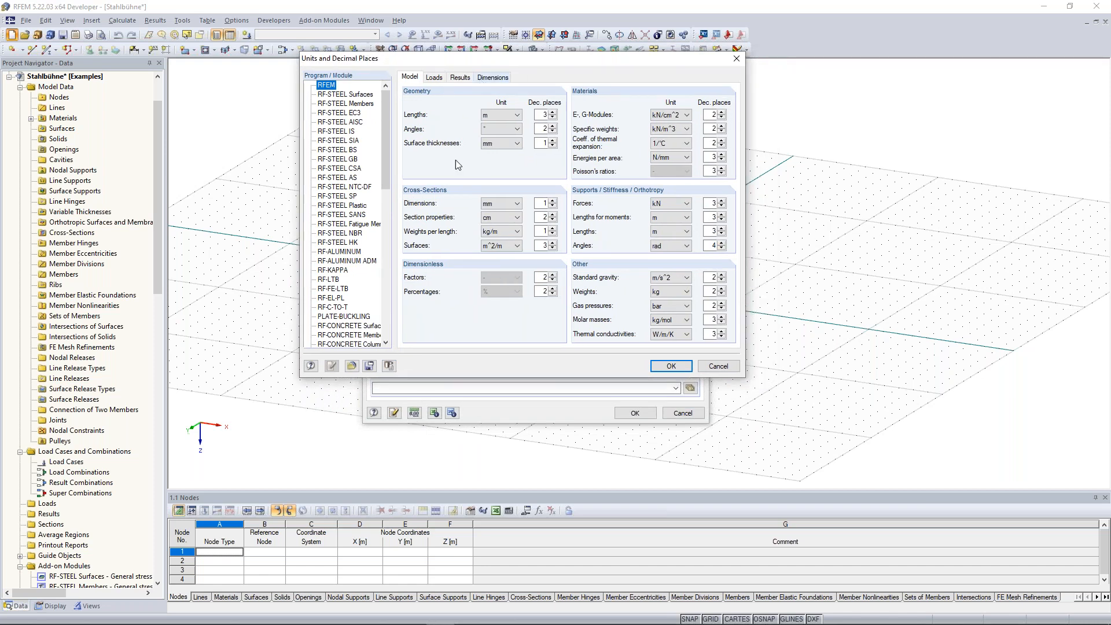
click(541, 246)
click(509, 116)
click(514, 245)
click(670, 366)
click(636, 413)
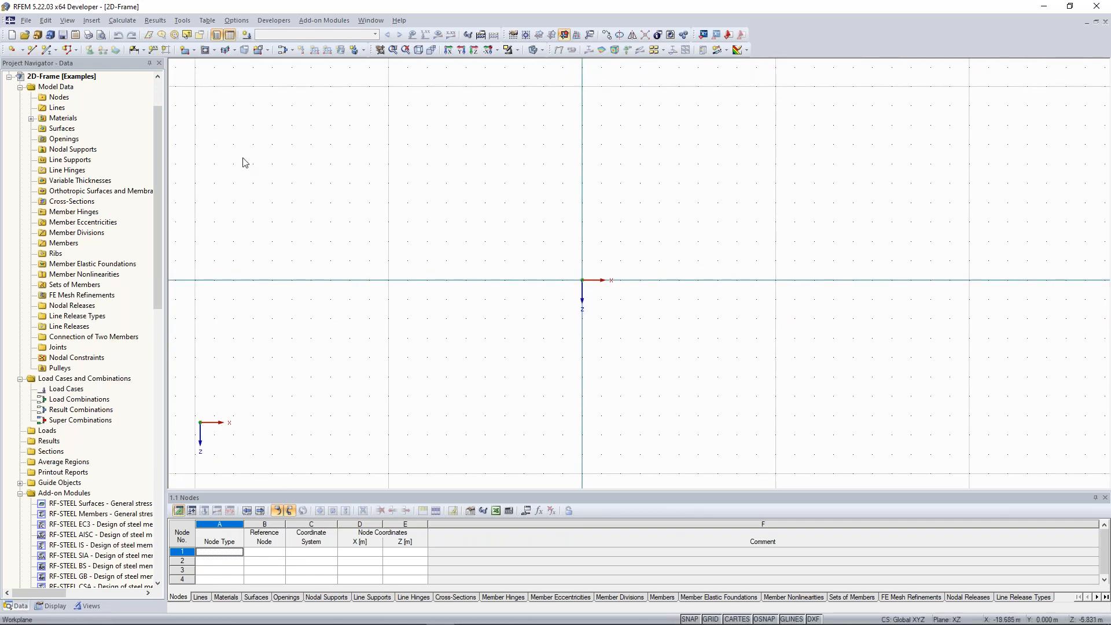
Start defining a new member with the member type Beam.
click(48, 51)
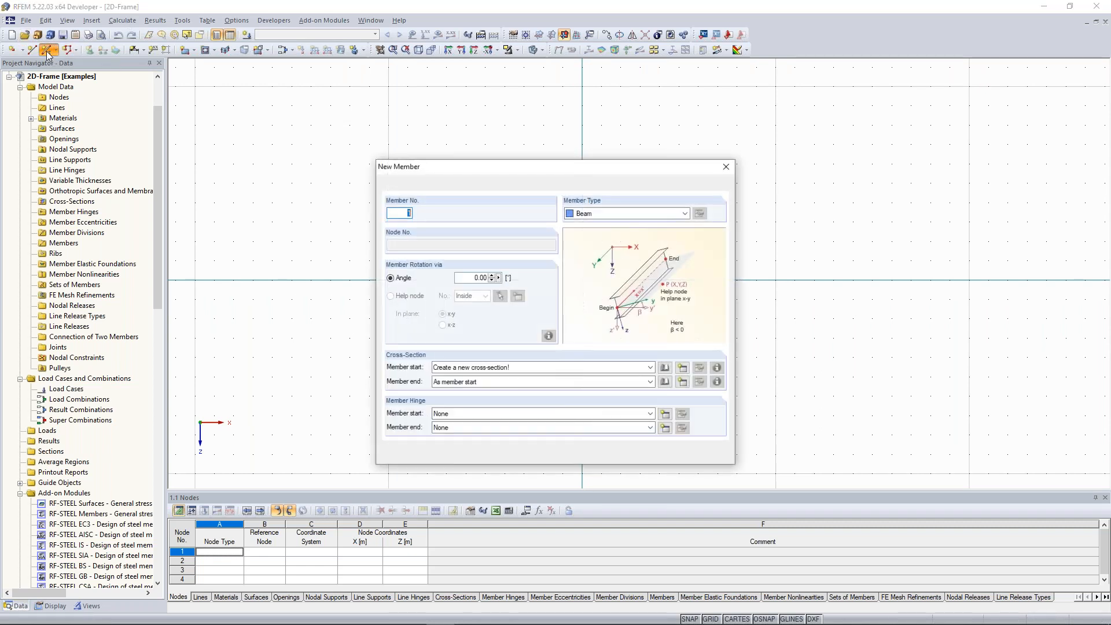
drag(573, 175, 557, 139)
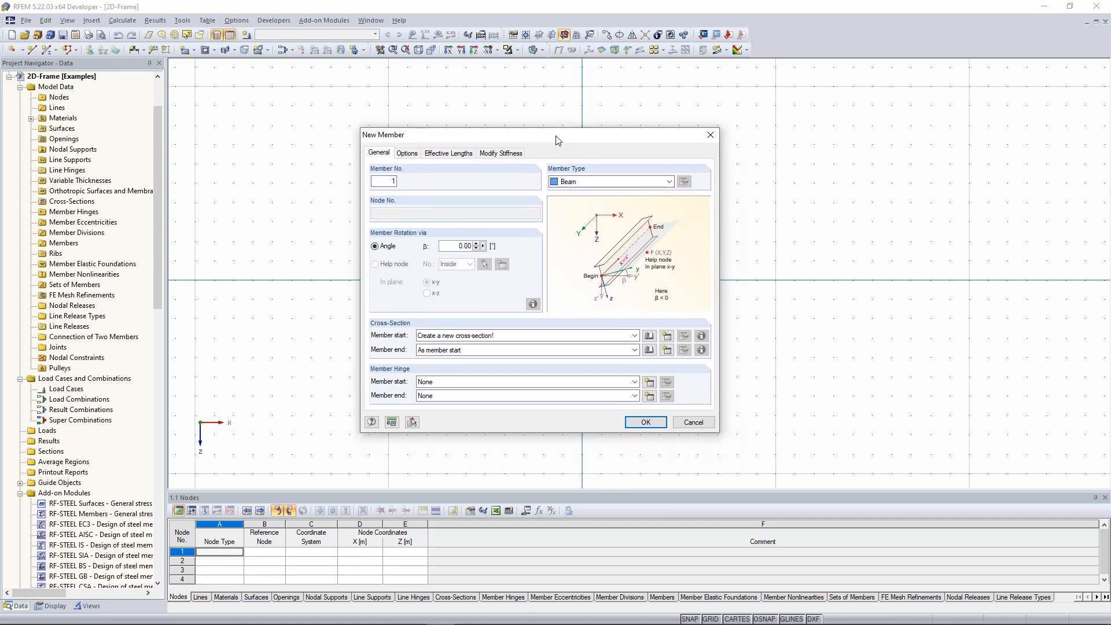
click(578, 182)
click(580, 189)
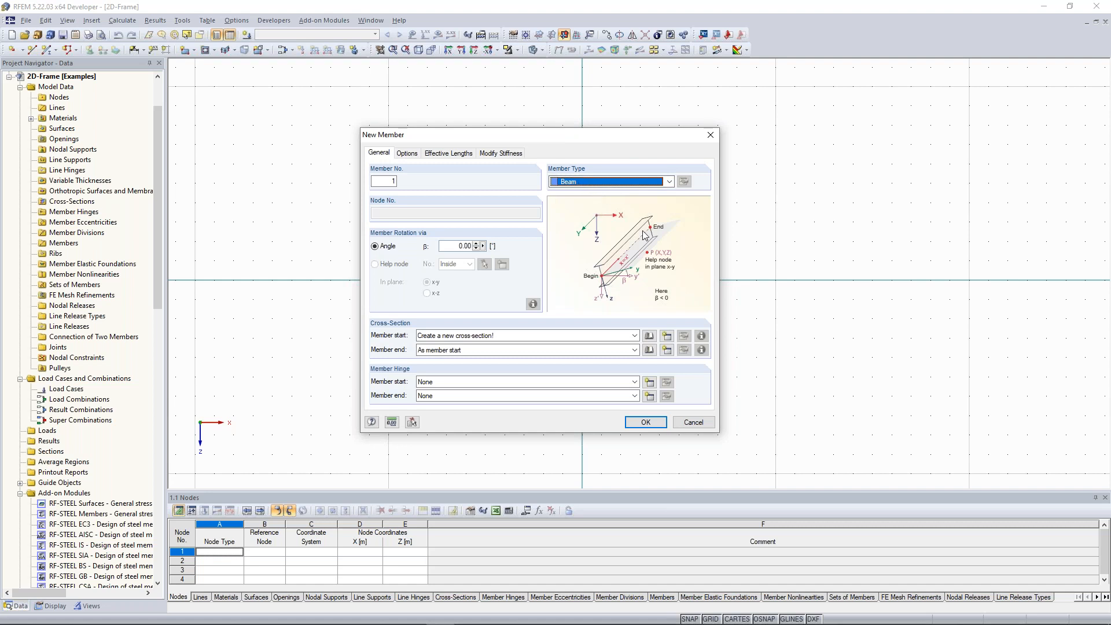
Create a new cross-section for the member start using the rolled I-section HEA 180.
click(667, 338)
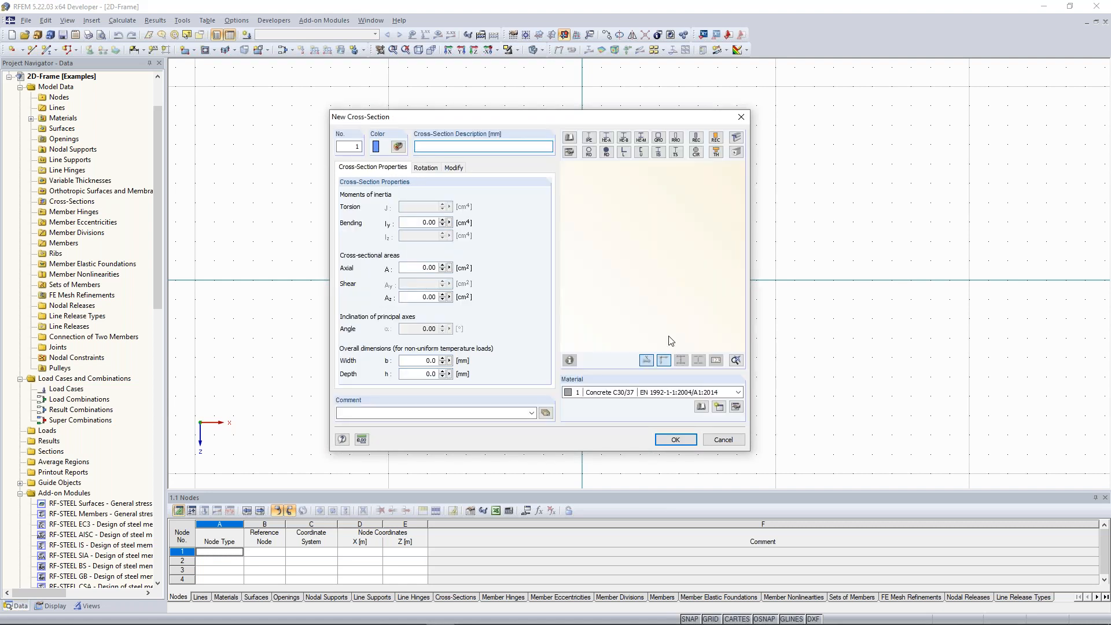
click(606, 139)
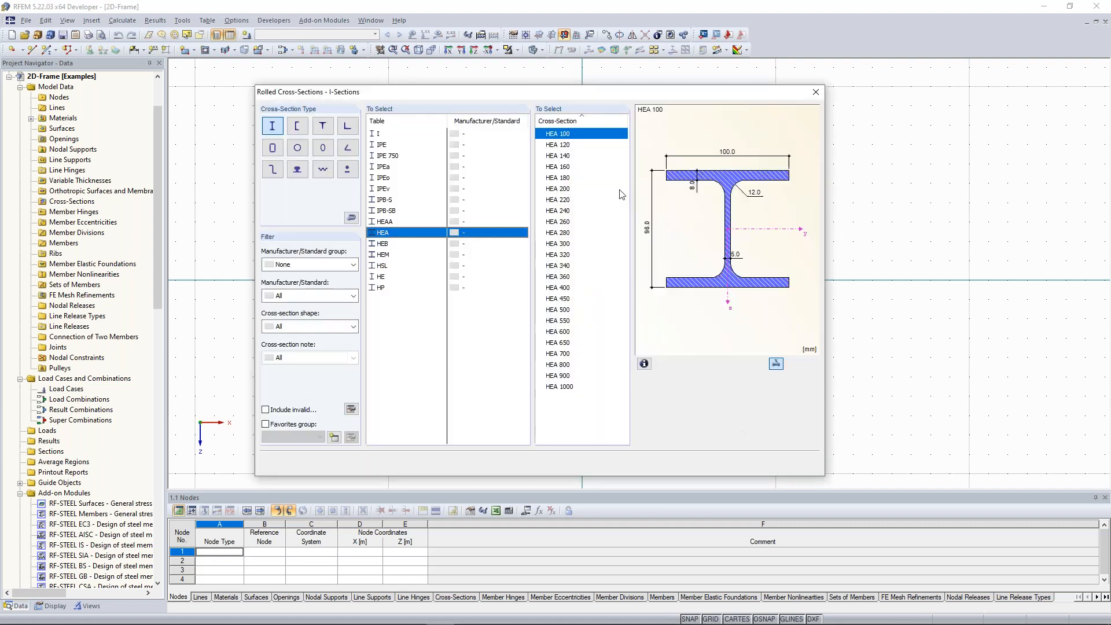
drag(596, 94, 596, 78)
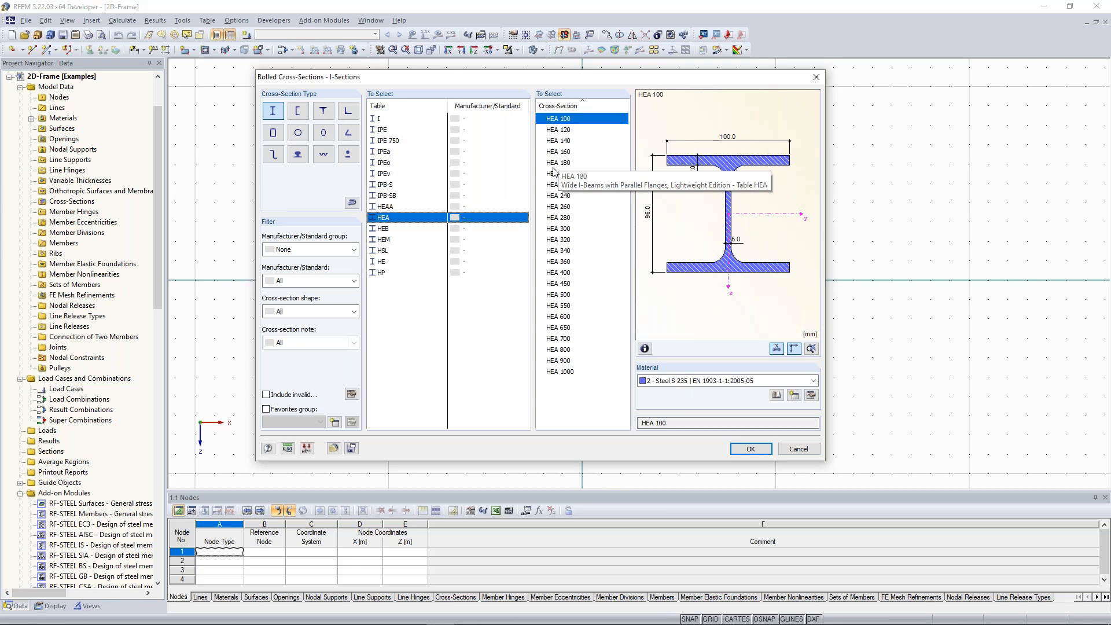
click(553, 166)
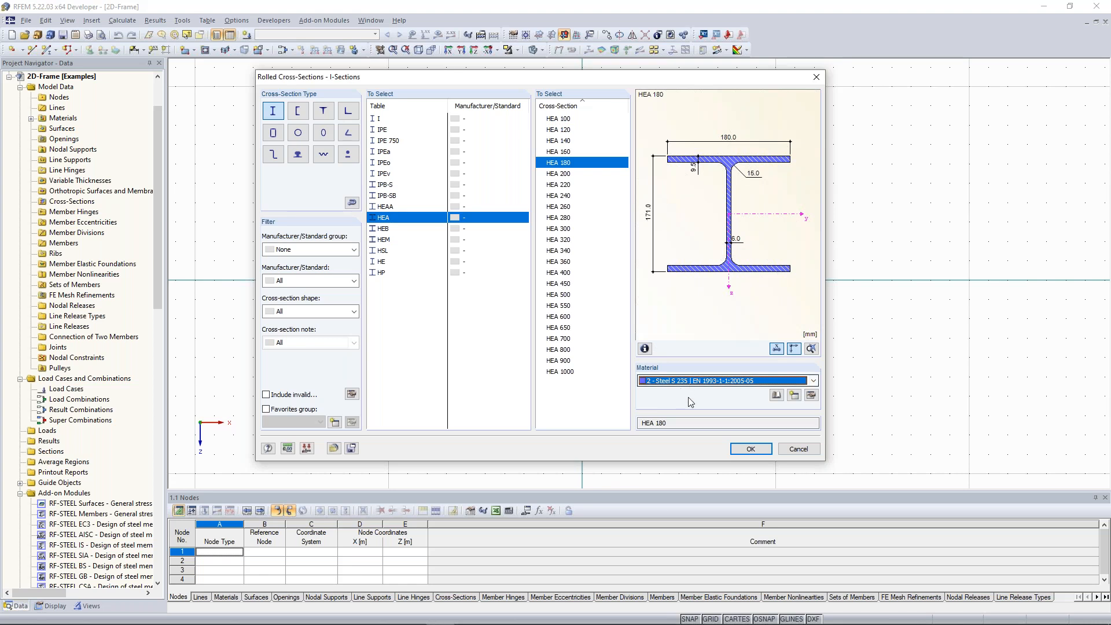
Assign Steel S 235 according to EN 1993-1-1:2005-05 from the material library to the HEA 180 cross-section.
click(811, 396)
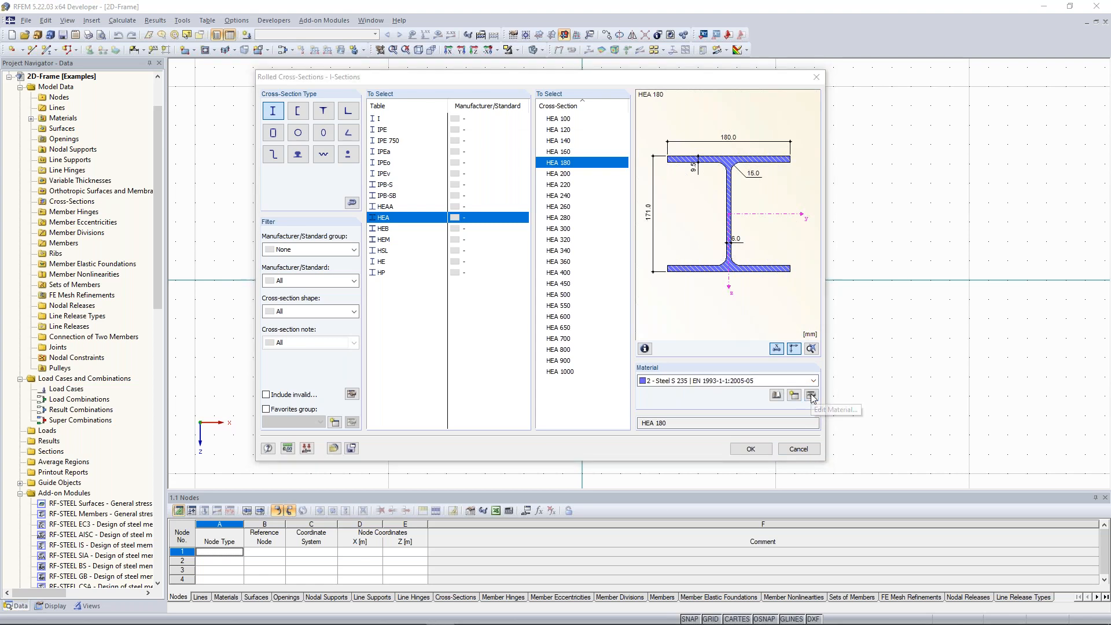
drag(514, 144, 370, 120)
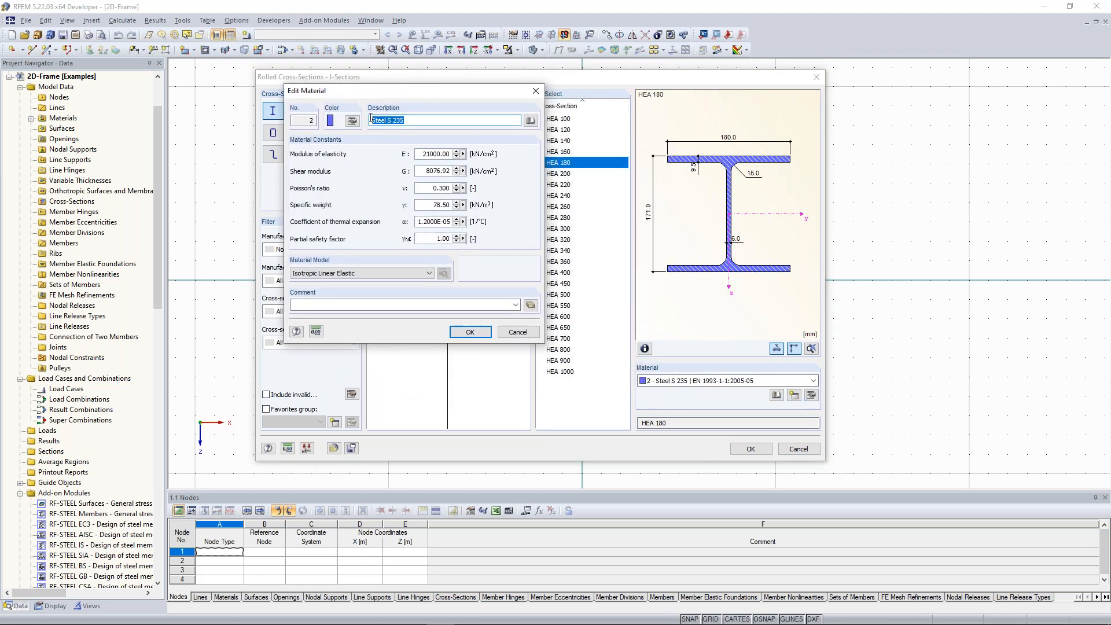
click(412, 121)
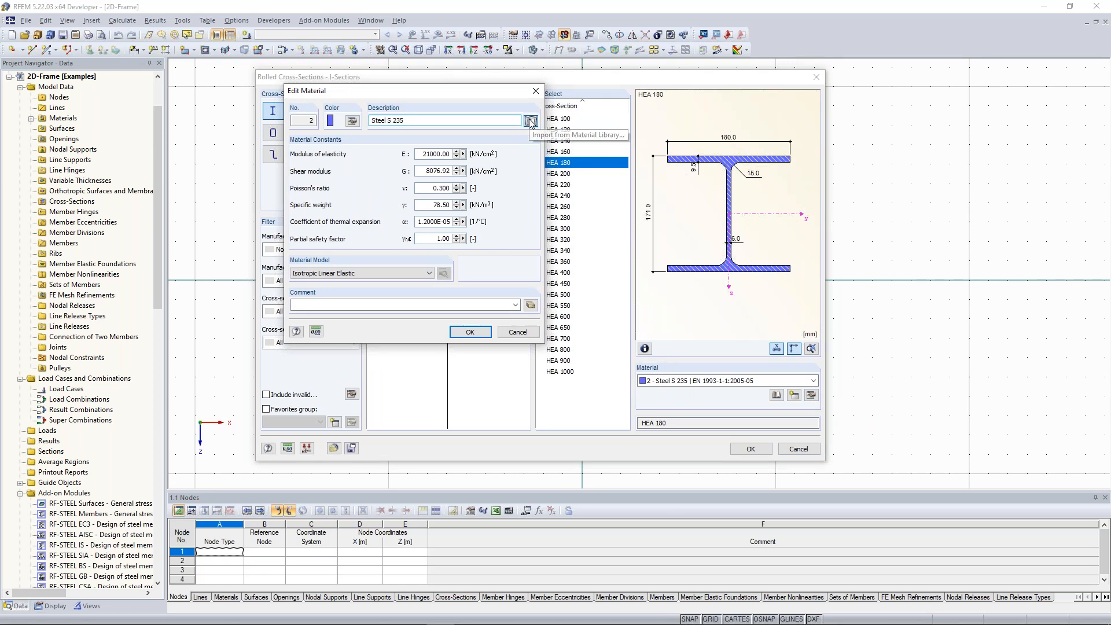
click(531, 123)
drag(438, 13, 815, 34)
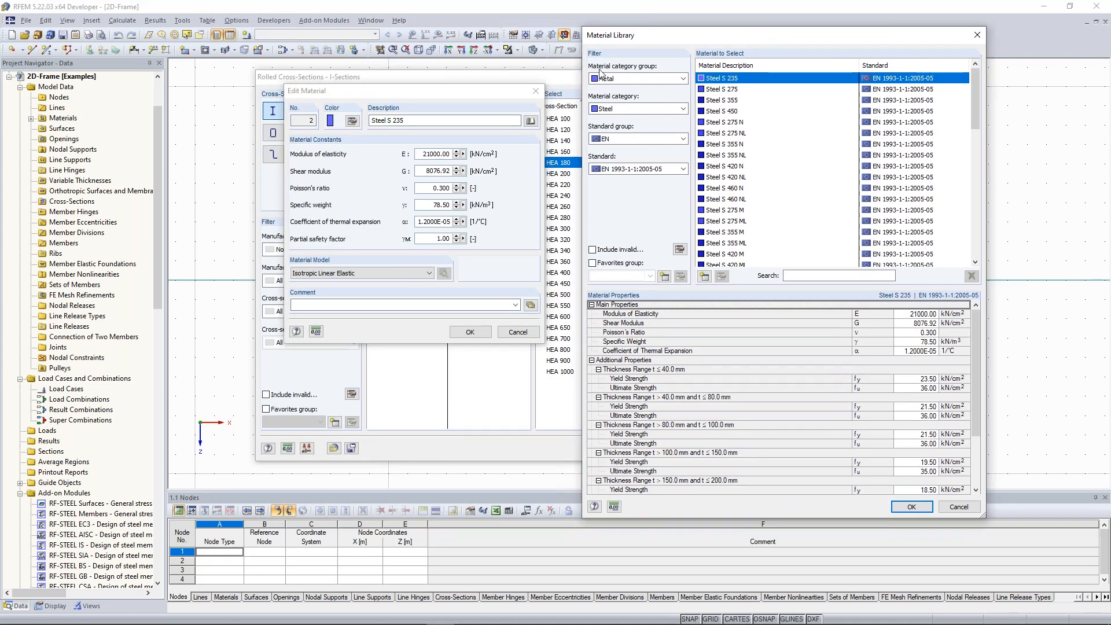
click(683, 79)
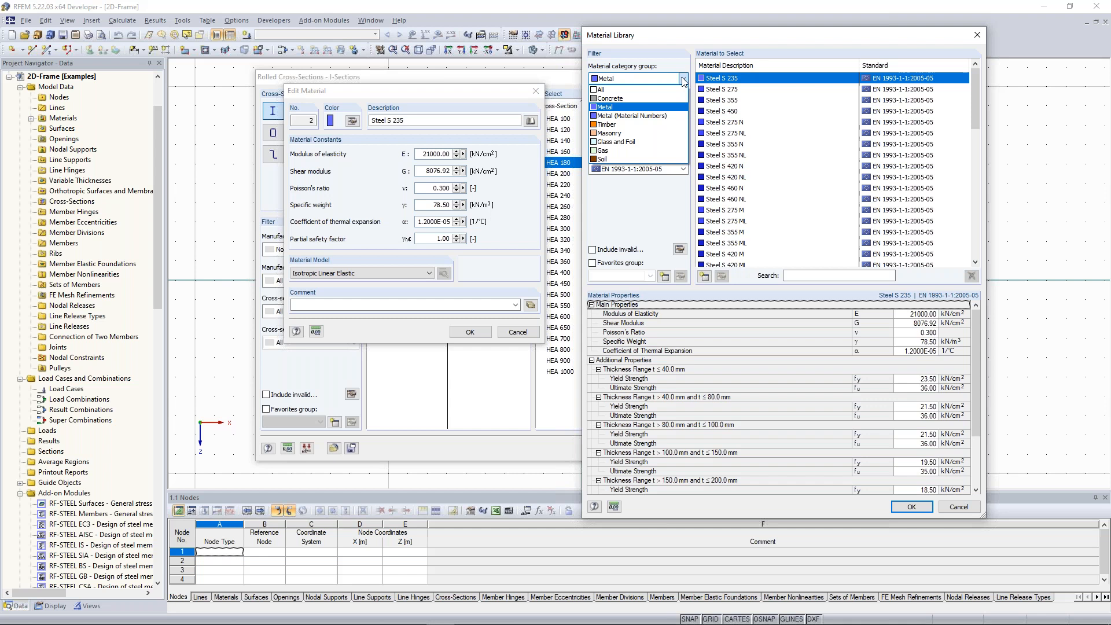
click(683, 79)
click(683, 139)
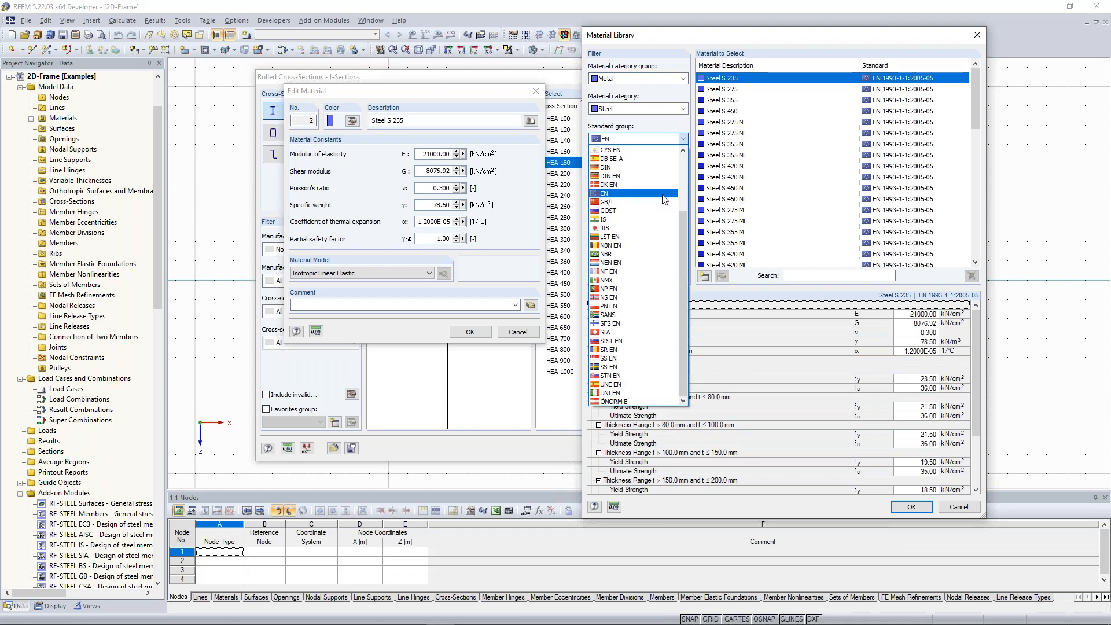
click(668, 195)
click(685, 168)
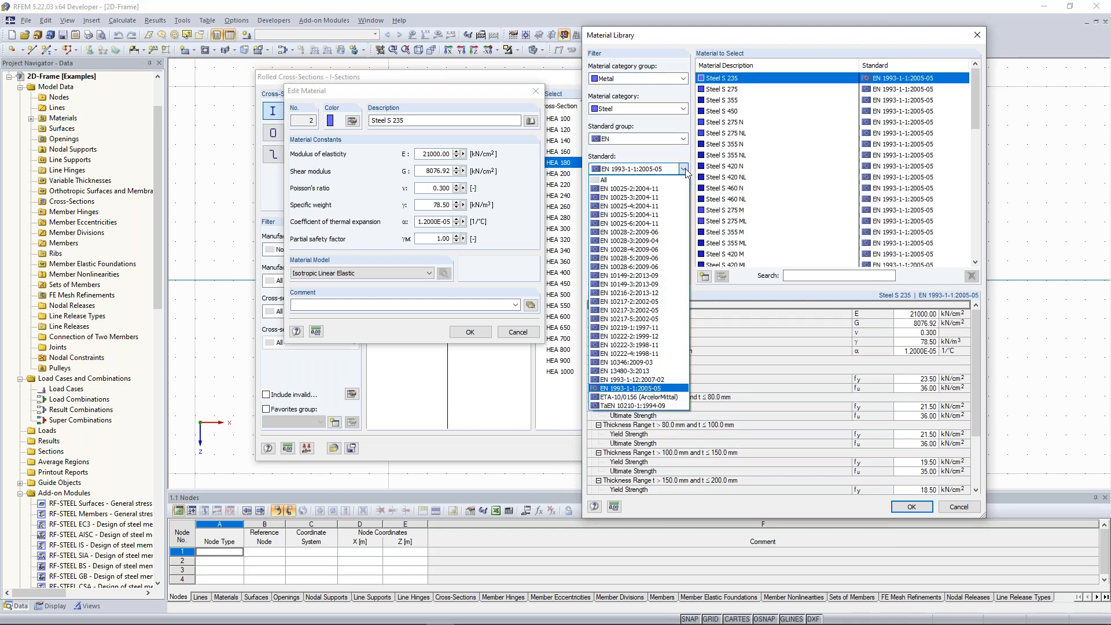
click(621, 157)
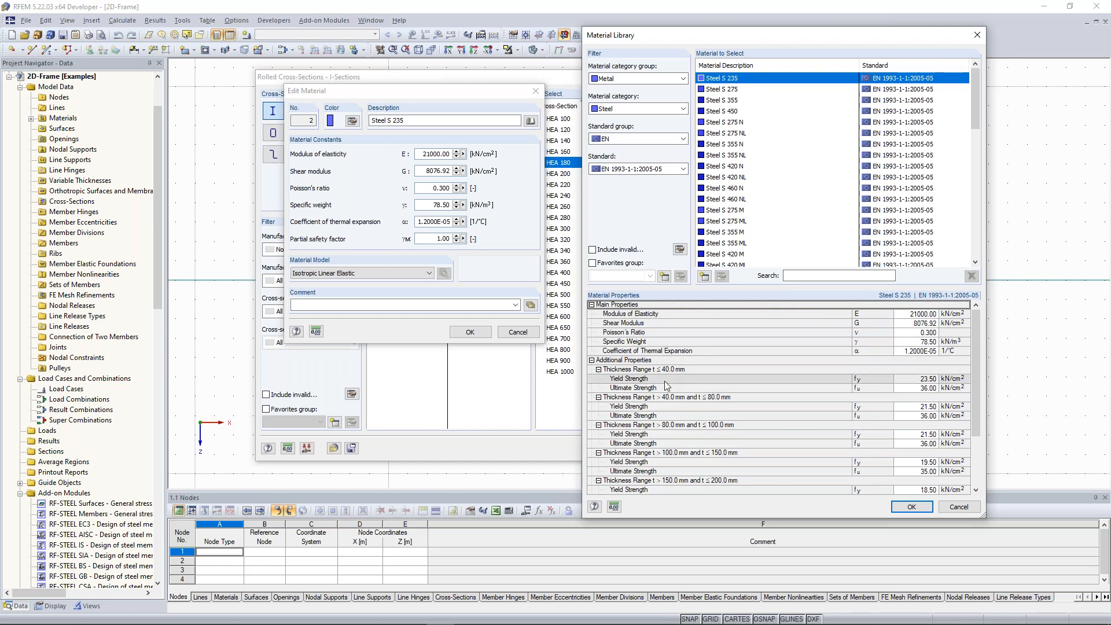
click(911, 506)
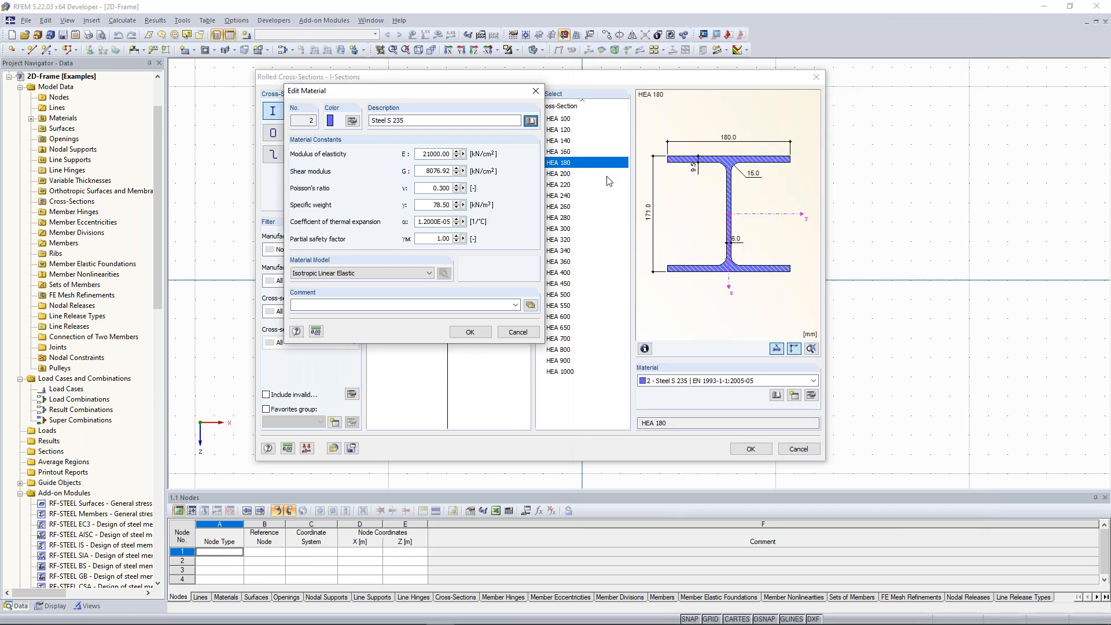
click(470, 332)
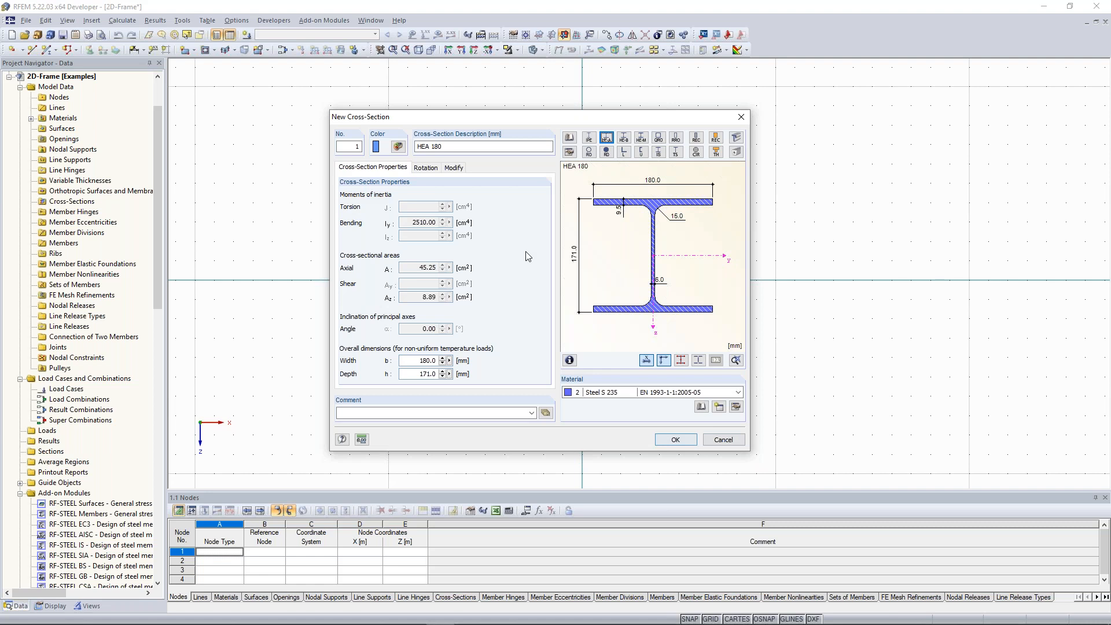
Accept the HEA 180 cross-section and draw the first column vertically from the origin to X 0, Z -9 m.
key(Return)
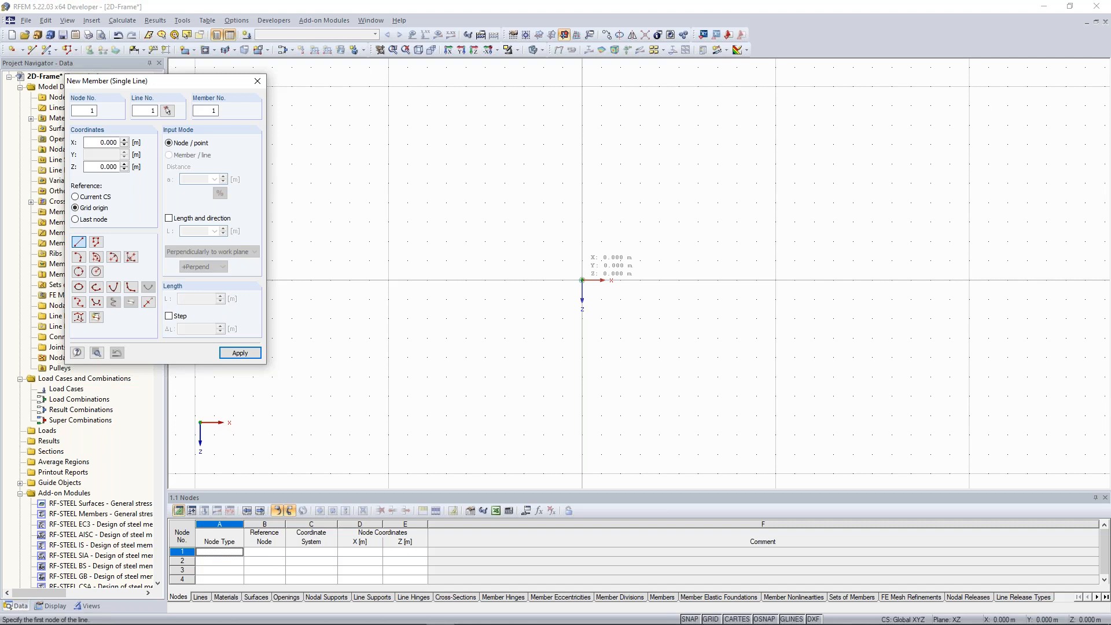
click(581, 280)
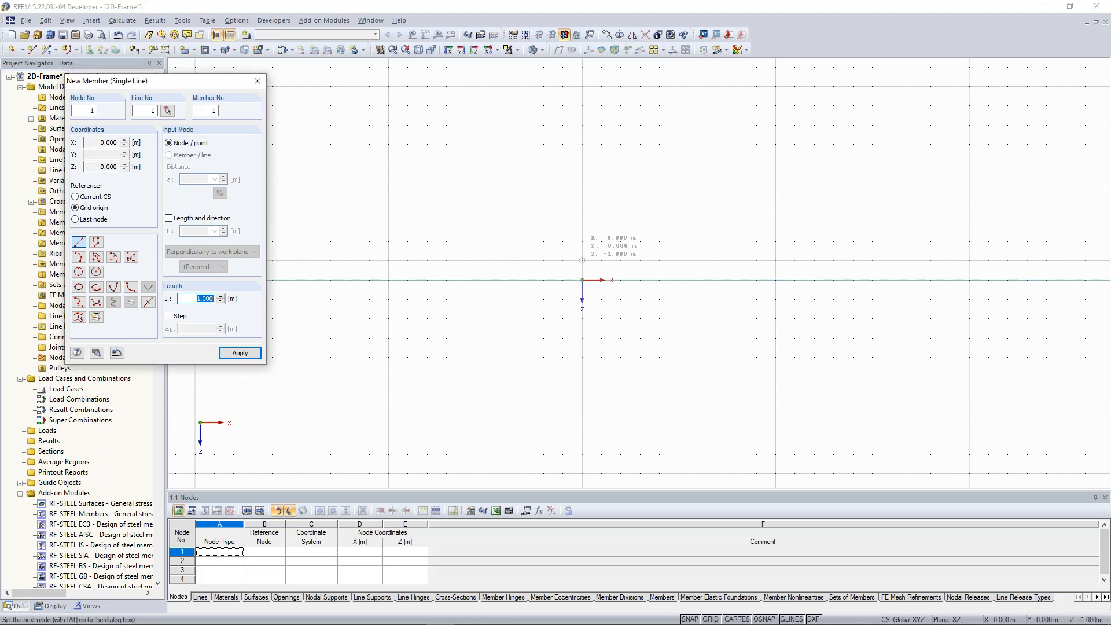
middle_drag(584, 193, 579, 225)
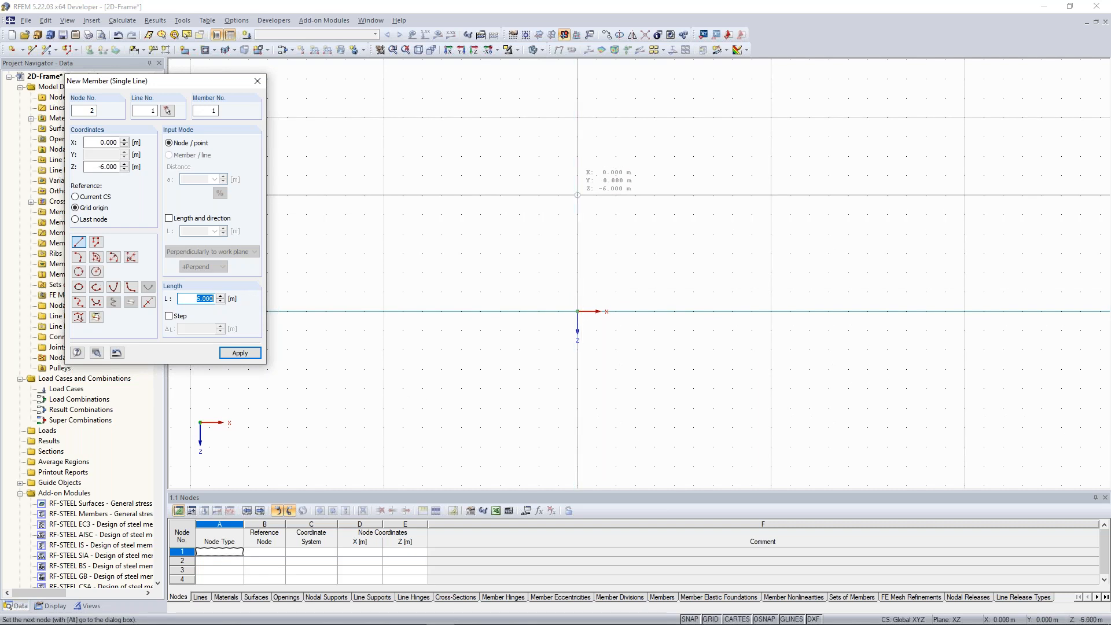
click(577, 137)
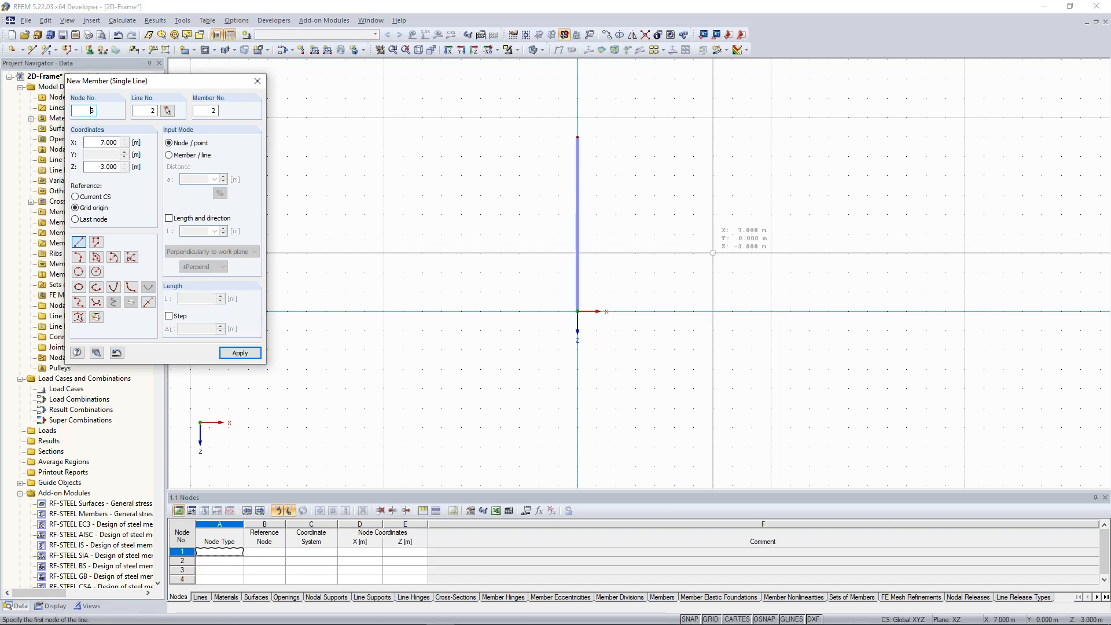
Draw the second HEA 180 column from X 8 m, Z 0 vertically upwards with a length of 9 m, then end member placement.
scroll(712, 253, up, 2)
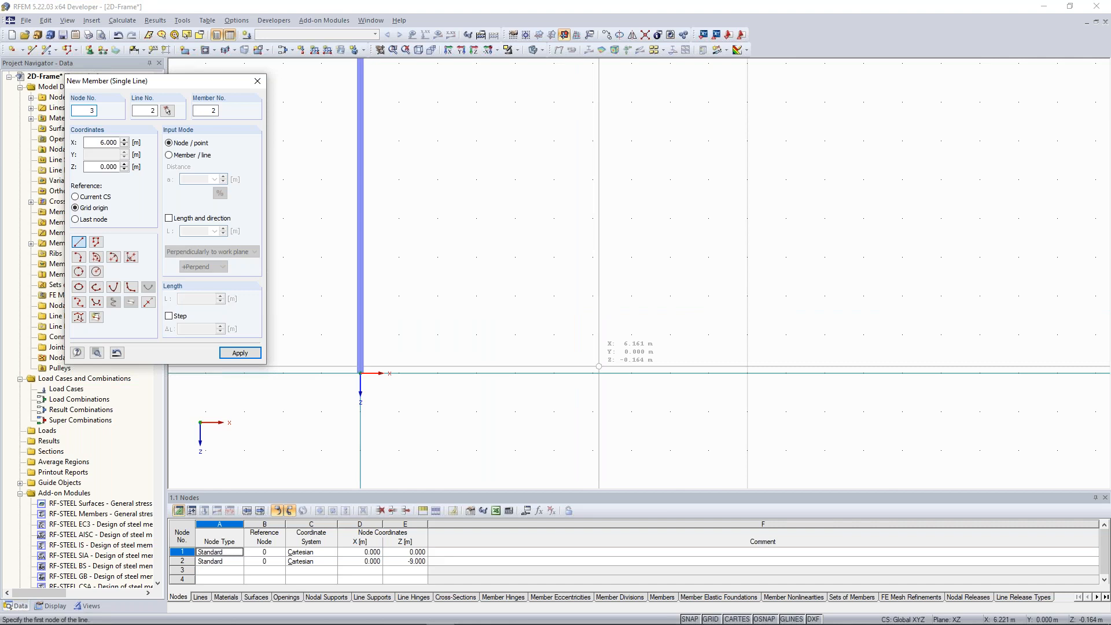
click(598, 366)
middle_drag(599, 366, 601, 419)
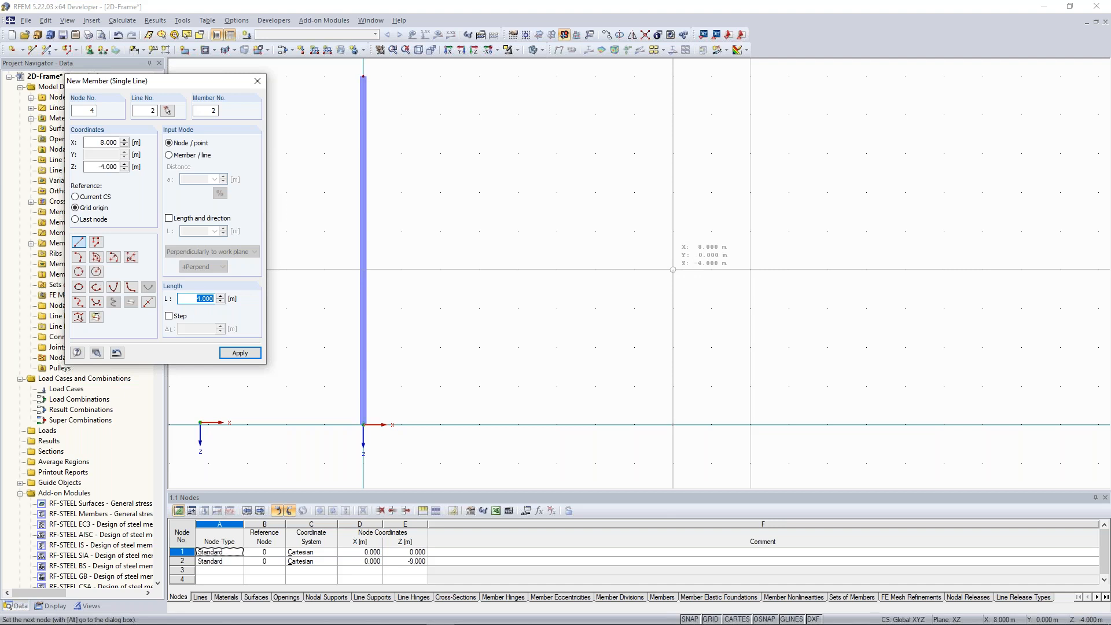
text(9)
key(Return)
scroll(673, 269, down, 2)
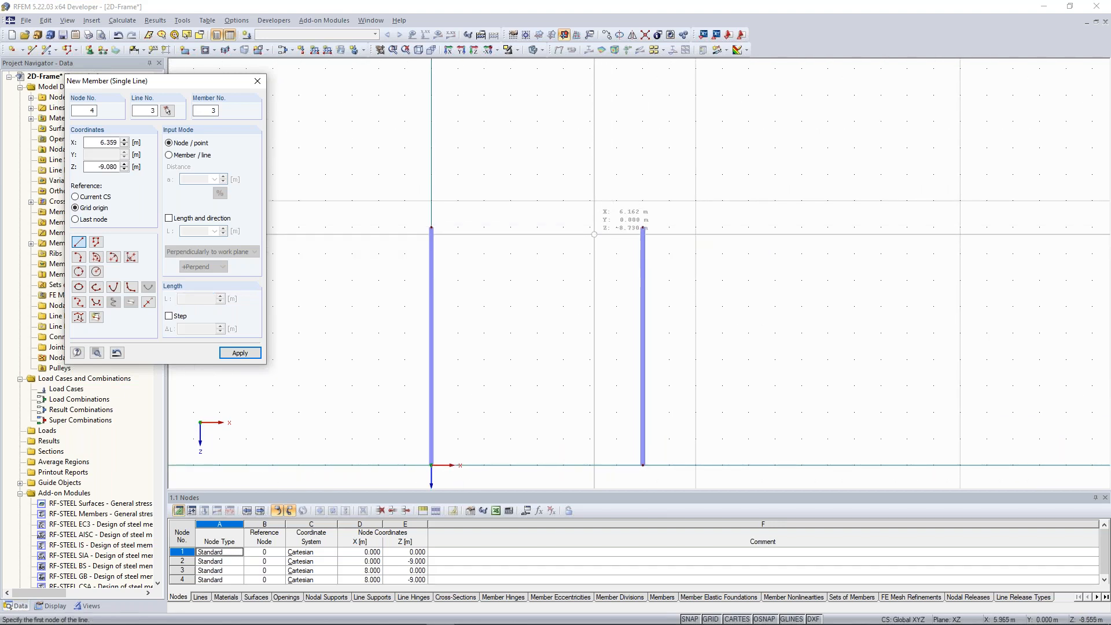
scroll(598, 237, down, 1)
middle_drag(552, 288, 594, 219)
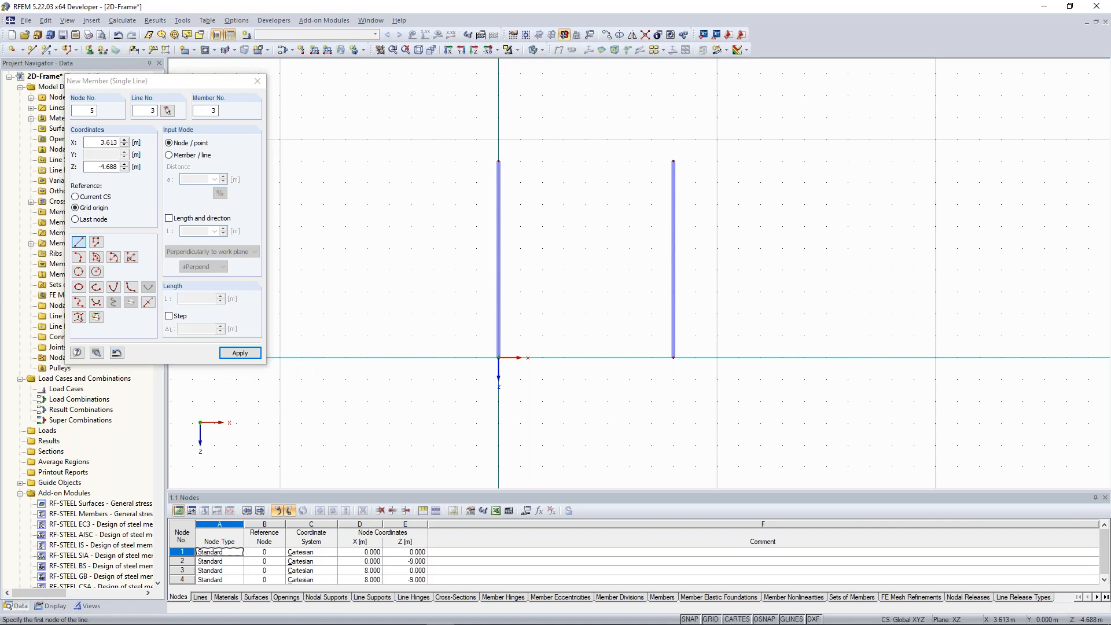
key(Escape)
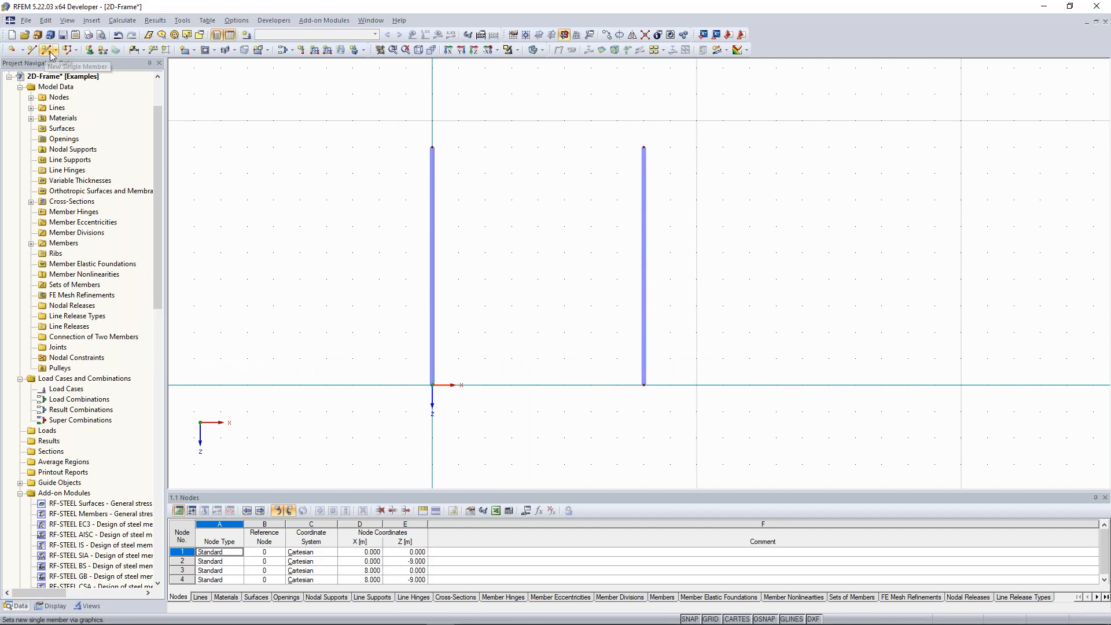
Create a rolled IPE 270 cross-section in Steel S 235 and draw a beam member with it between the tops of the two columns.
click(49, 55)
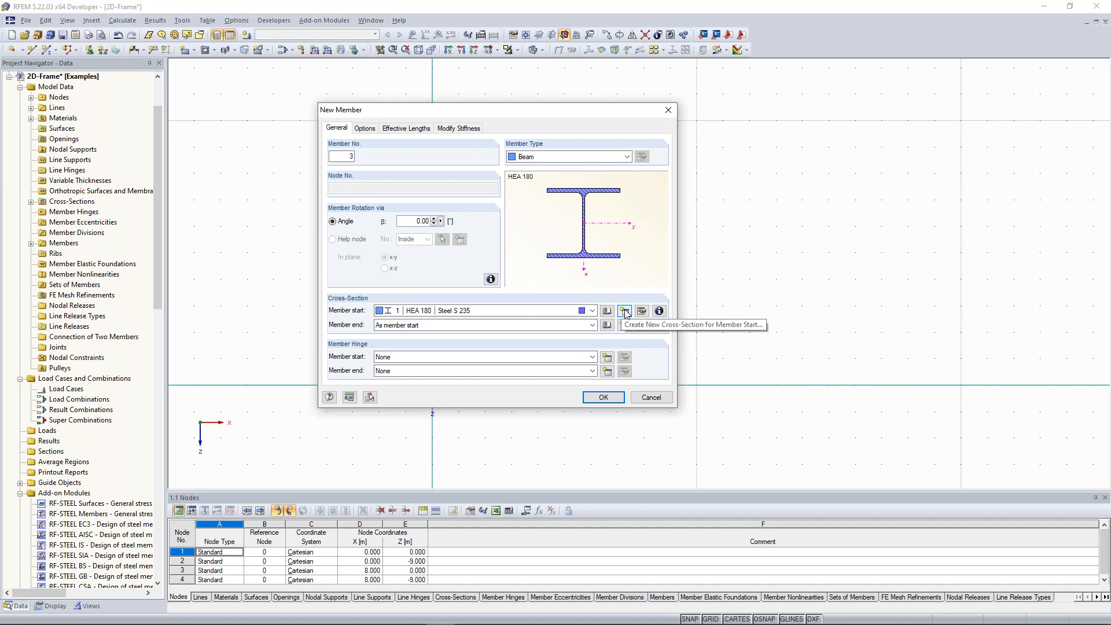
click(625, 312)
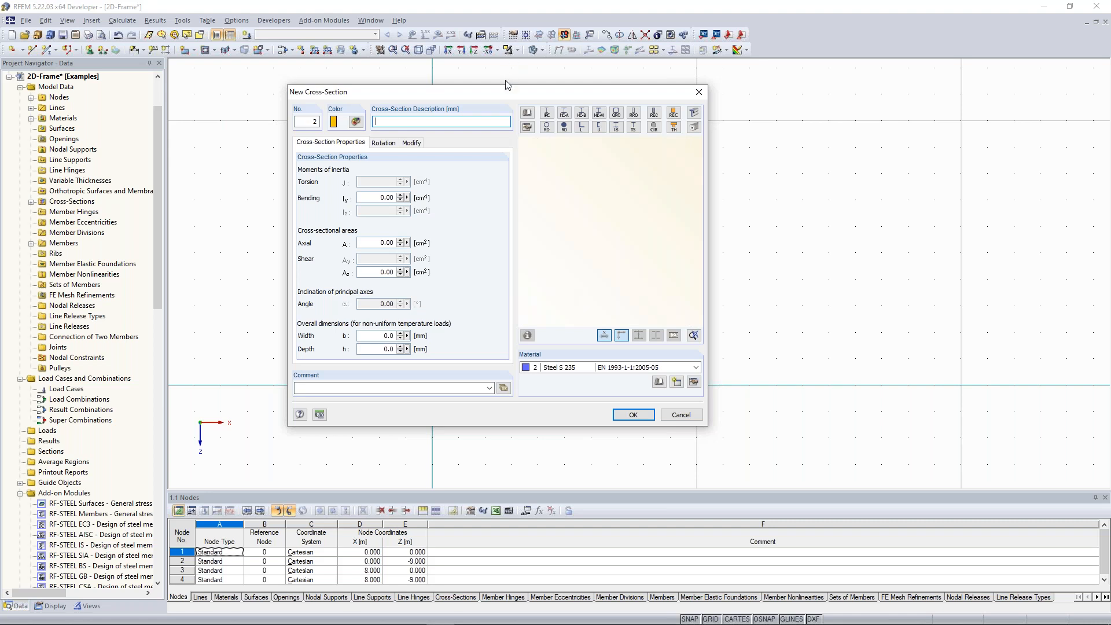
drag(505, 95, 488, 83)
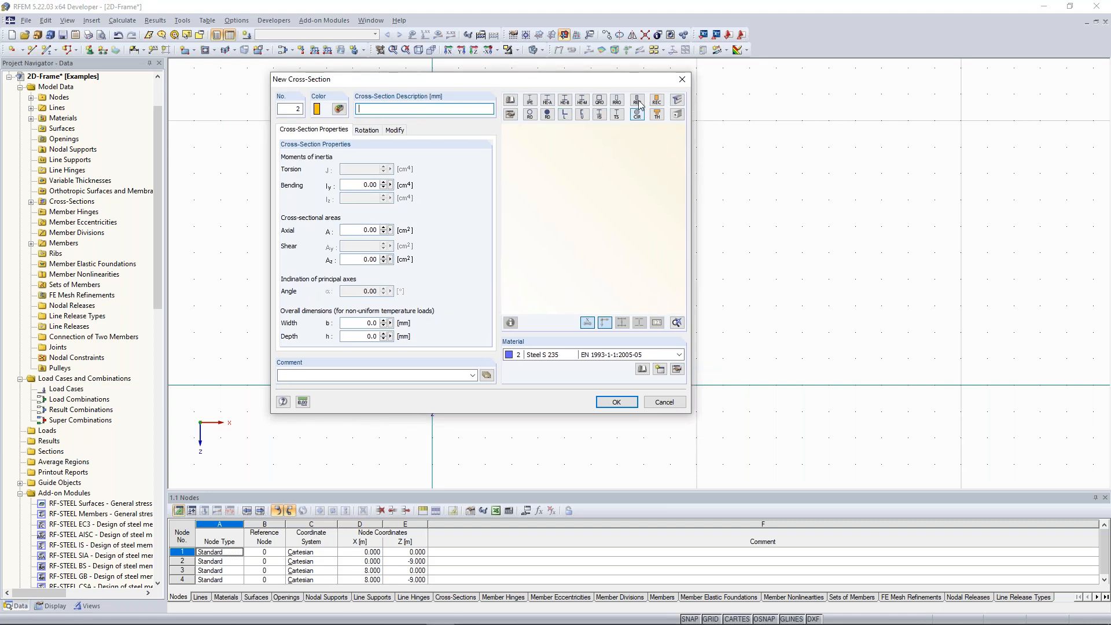
click(530, 101)
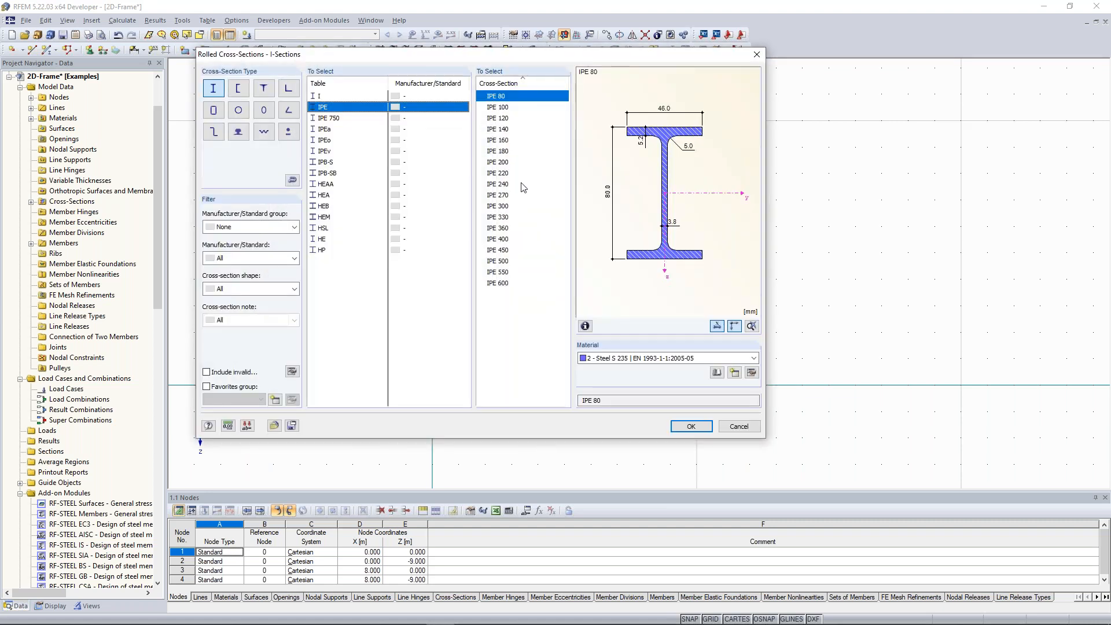
click(500, 197)
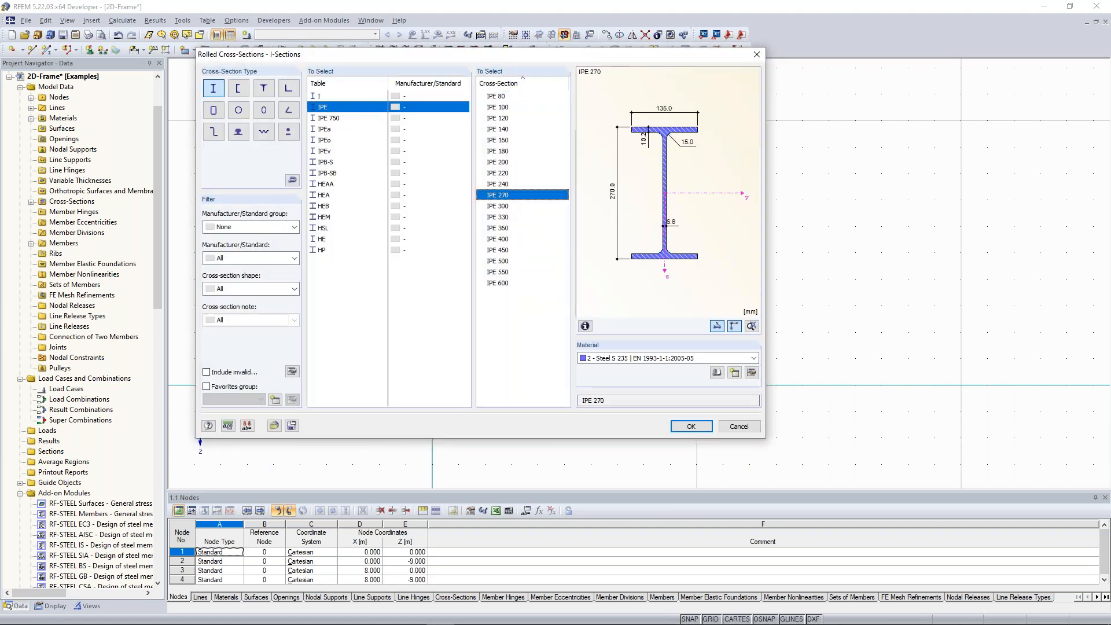
drag(542, 53, 550, 175)
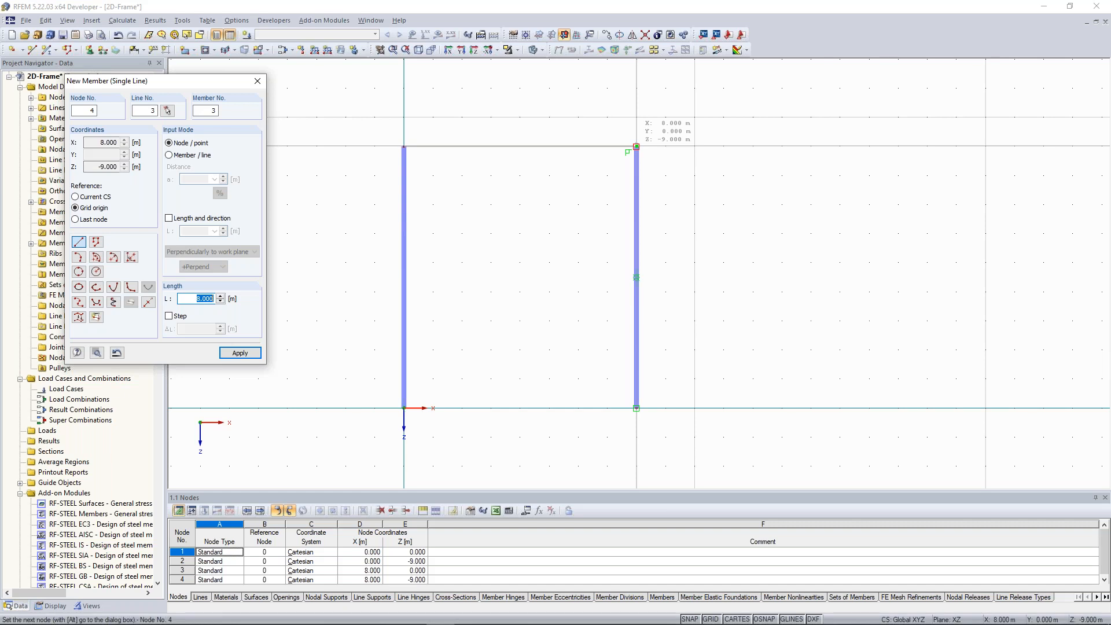
click(636, 146)
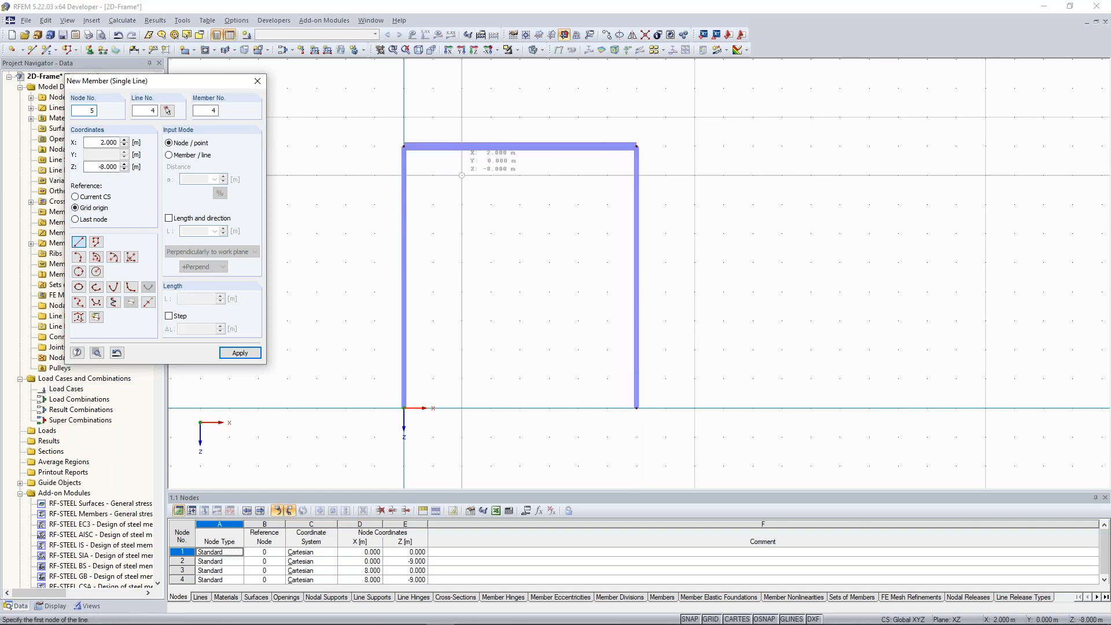
key(Escape)
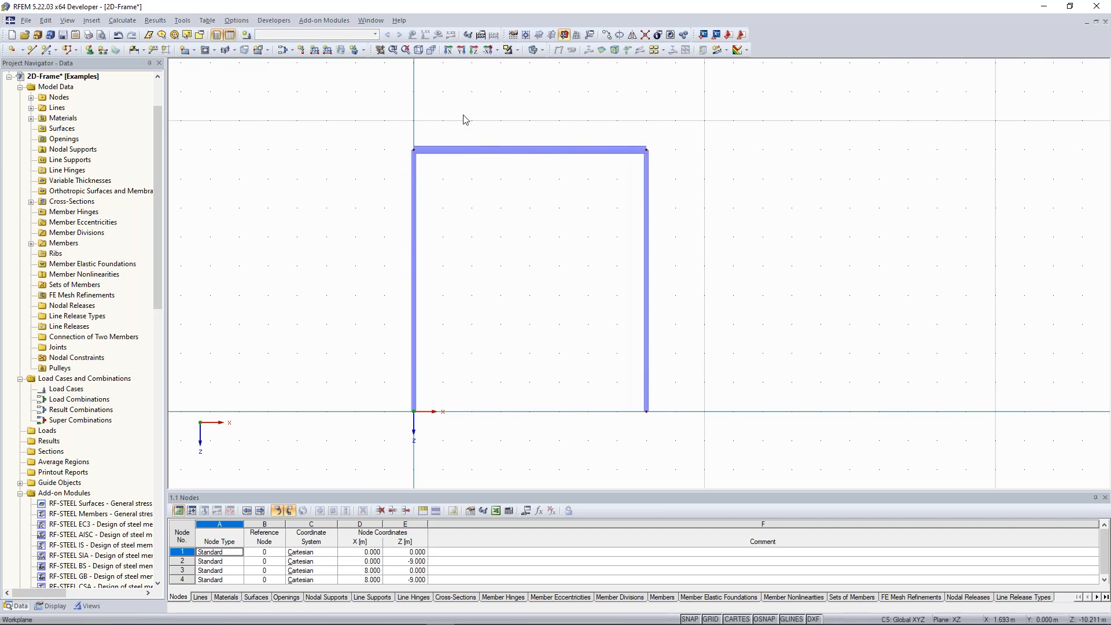
Examine the corner where the horizontal beam meets the left column.
scroll(403, 154, up, 2)
scroll(446, 203, up, 1)
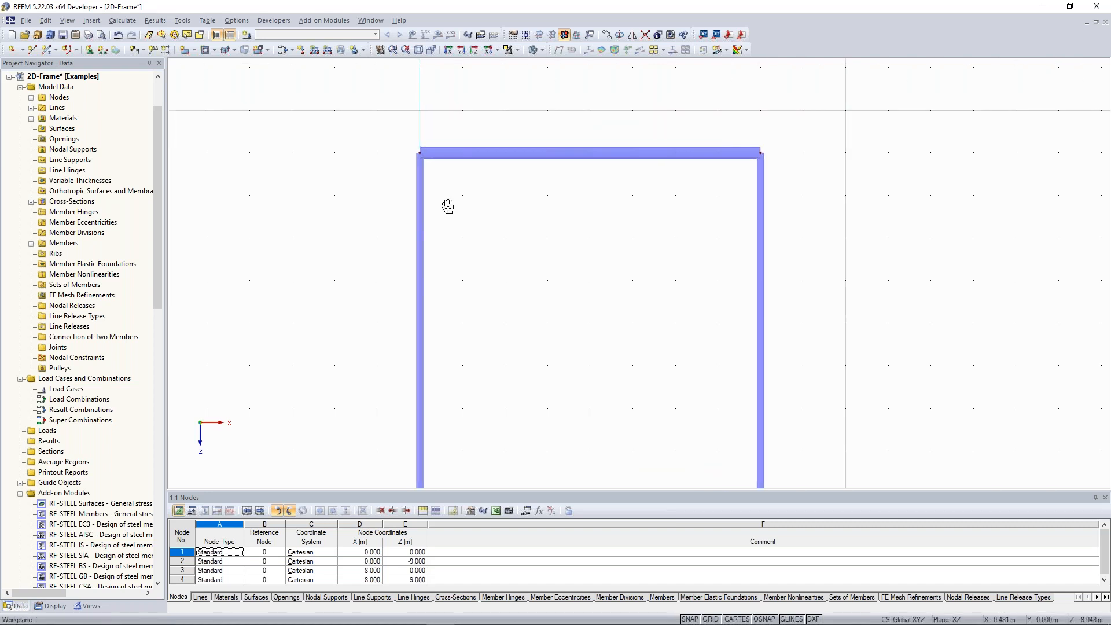
scroll(448, 206, up, 1)
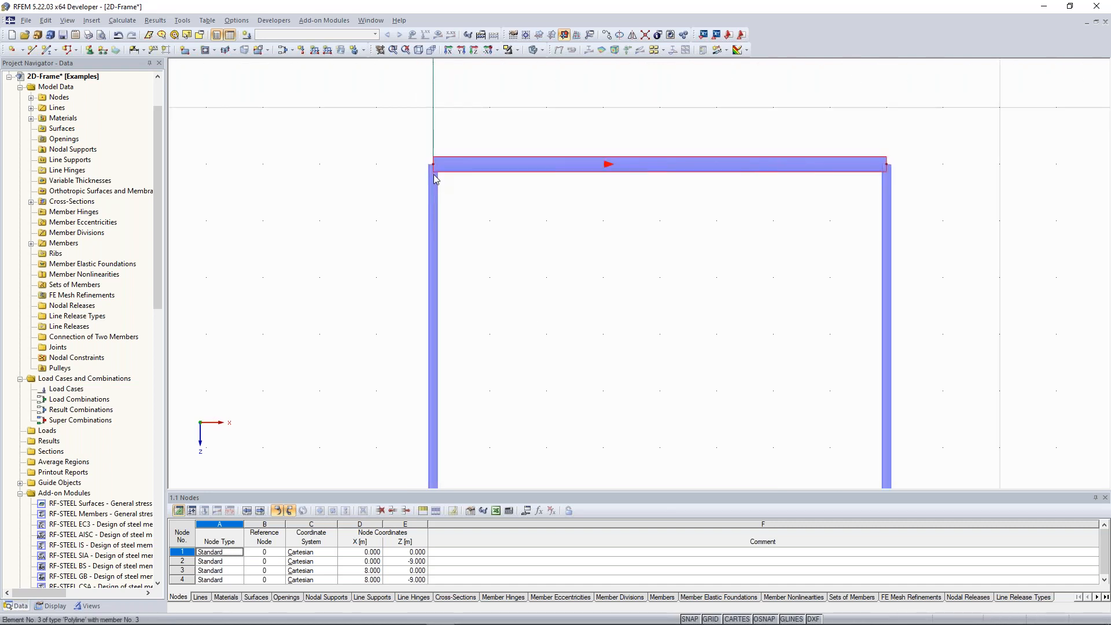
scroll(408, 144, up, 1)
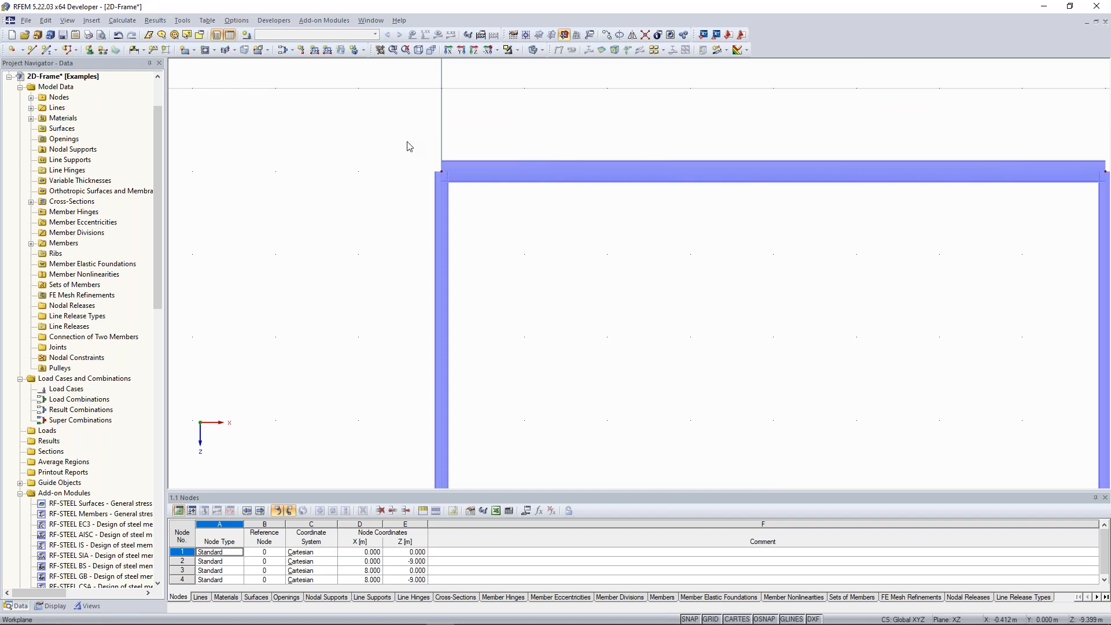
middle_drag(505, 157, 489, 118)
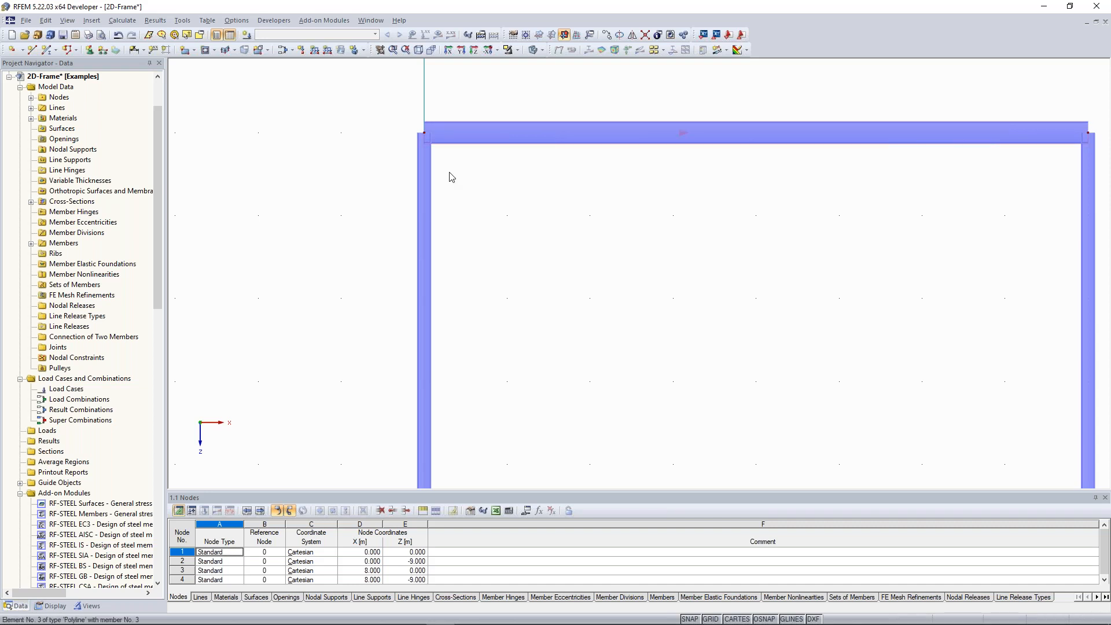
scroll(398, 164, down, 2)
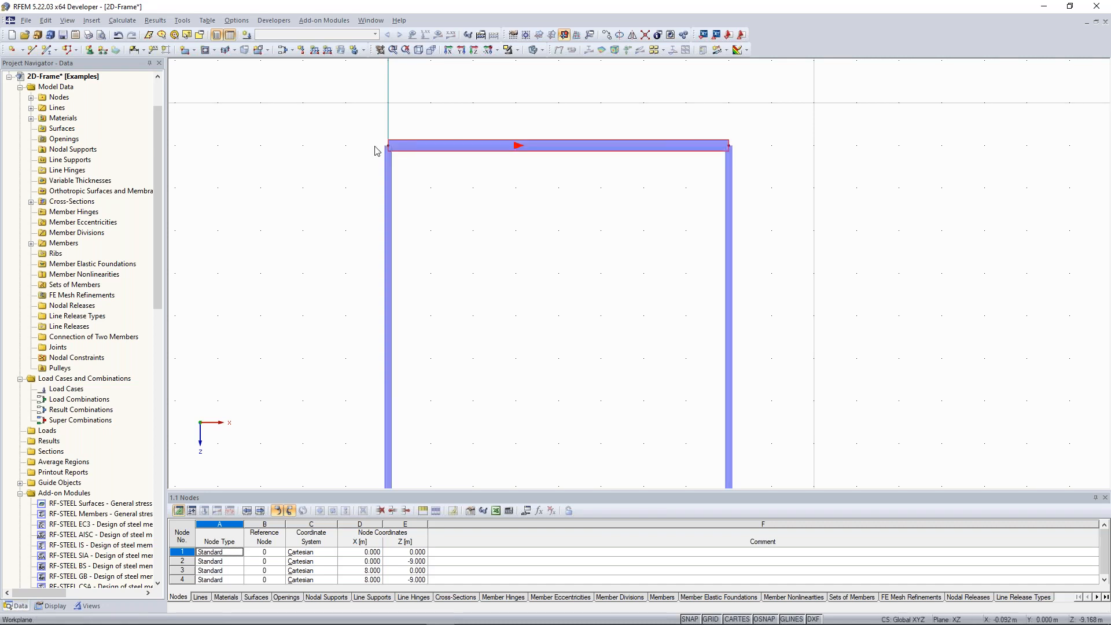
scroll(408, 133, down, 1)
middle_drag(424, 99, 420, 112)
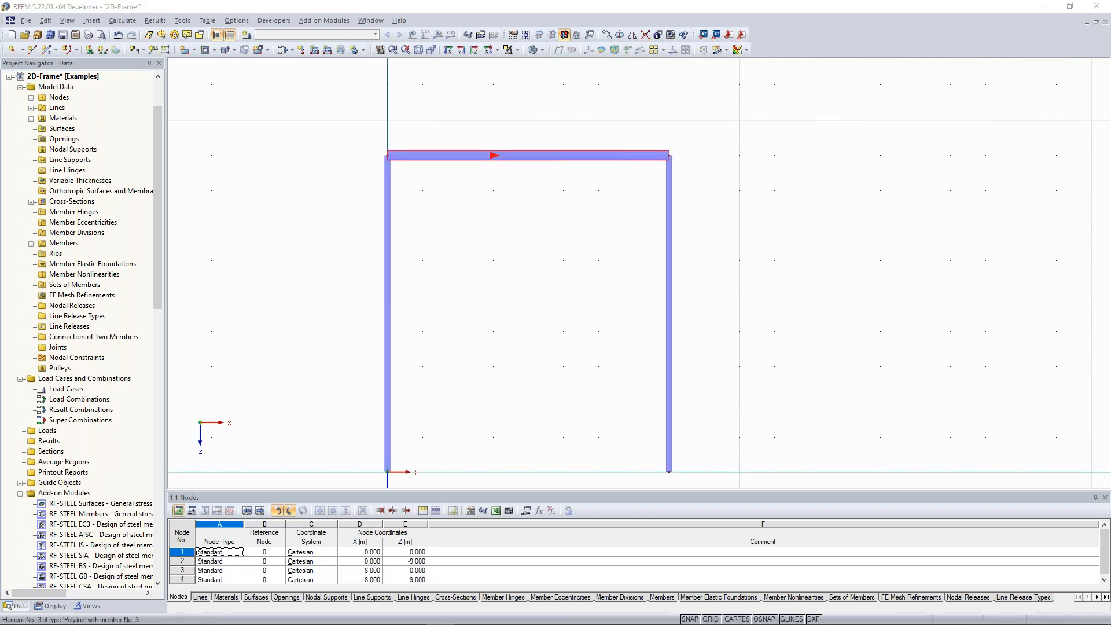
Review the member types available for the horizontal beam, keep Beam selected, and close its properties without applying anything.
double_click(414, 155)
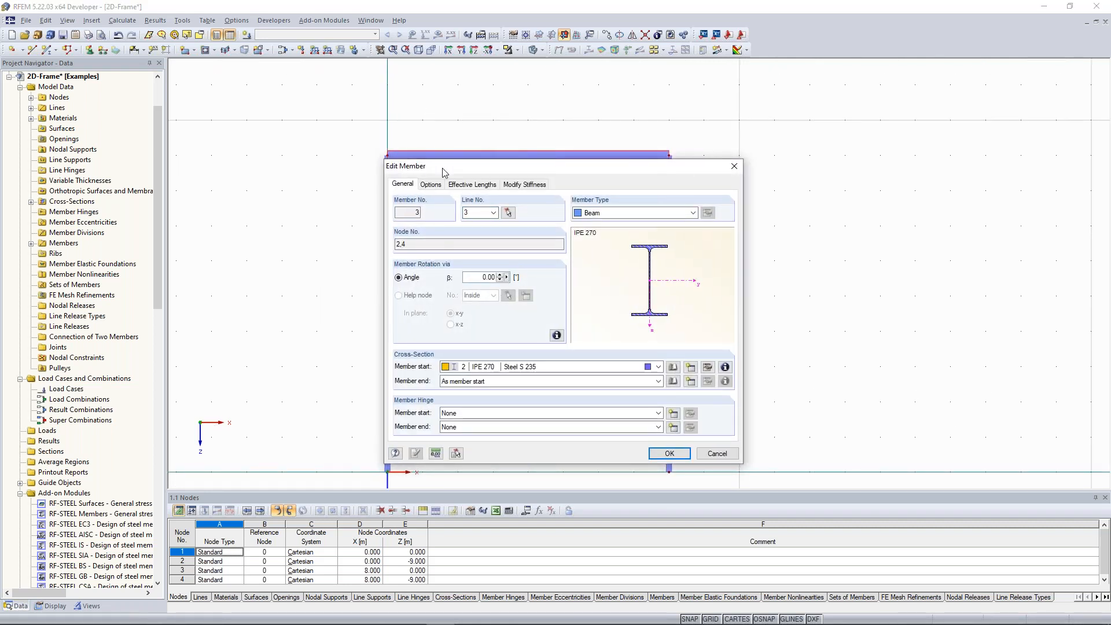
drag(444, 173, 558, 178)
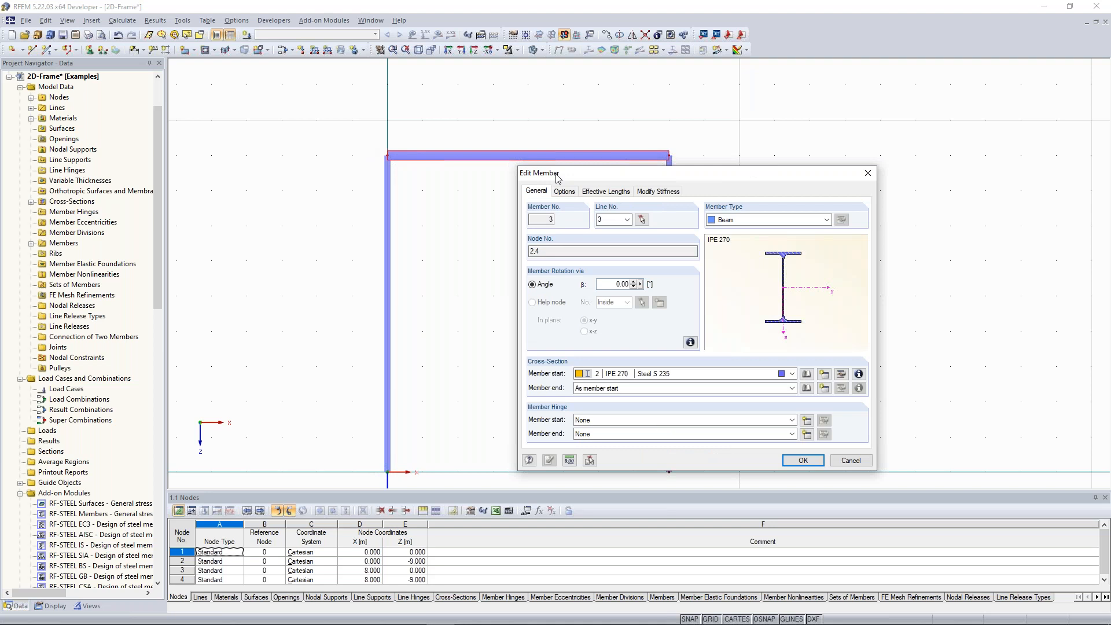
click(805, 218)
drag(776, 177, 818, 131)
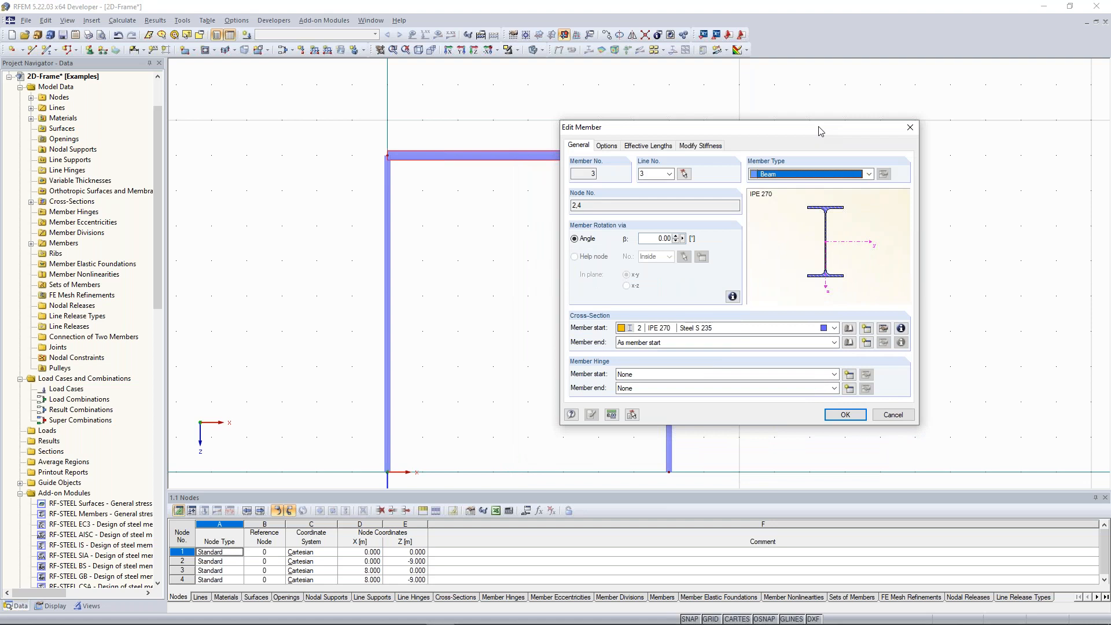
drag(818, 132, 950, 101)
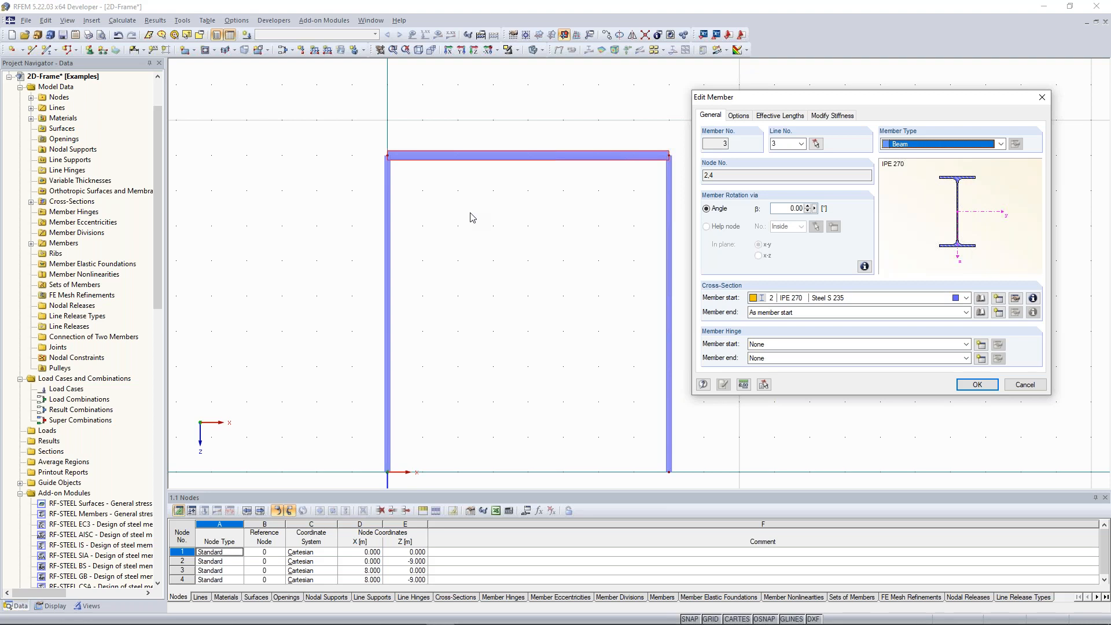
click(1002, 144)
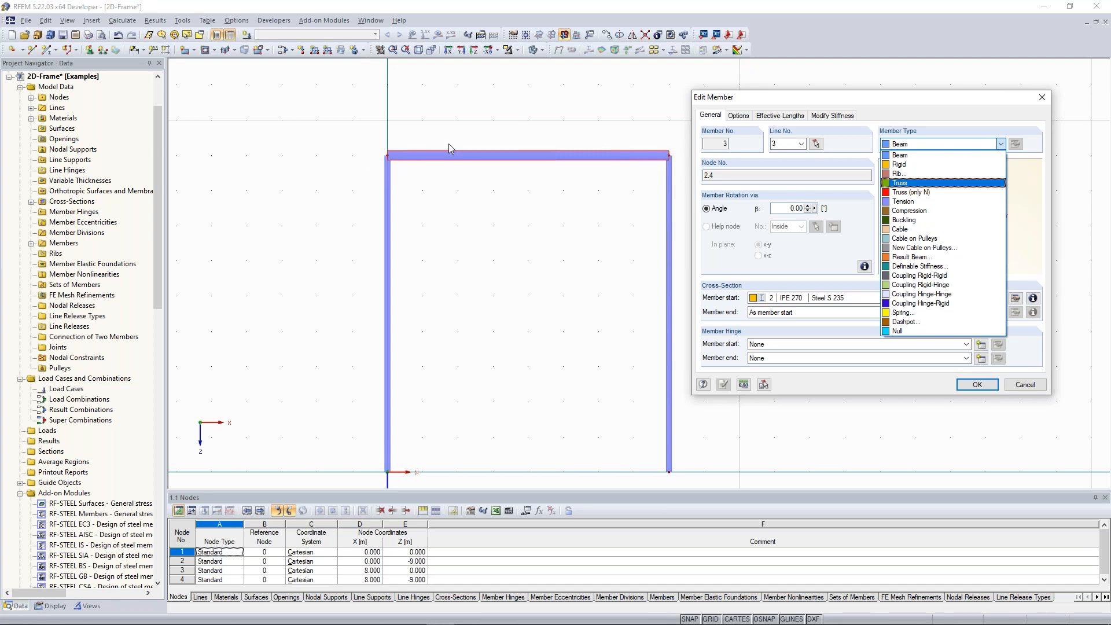
click(949, 123)
click(993, 144)
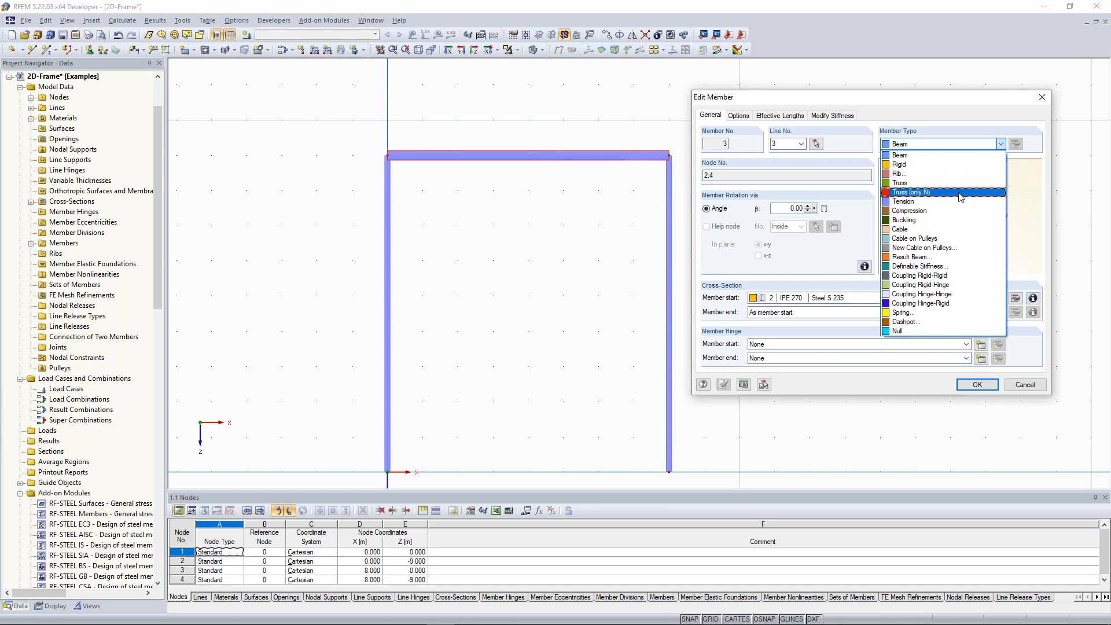
click(937, 157)
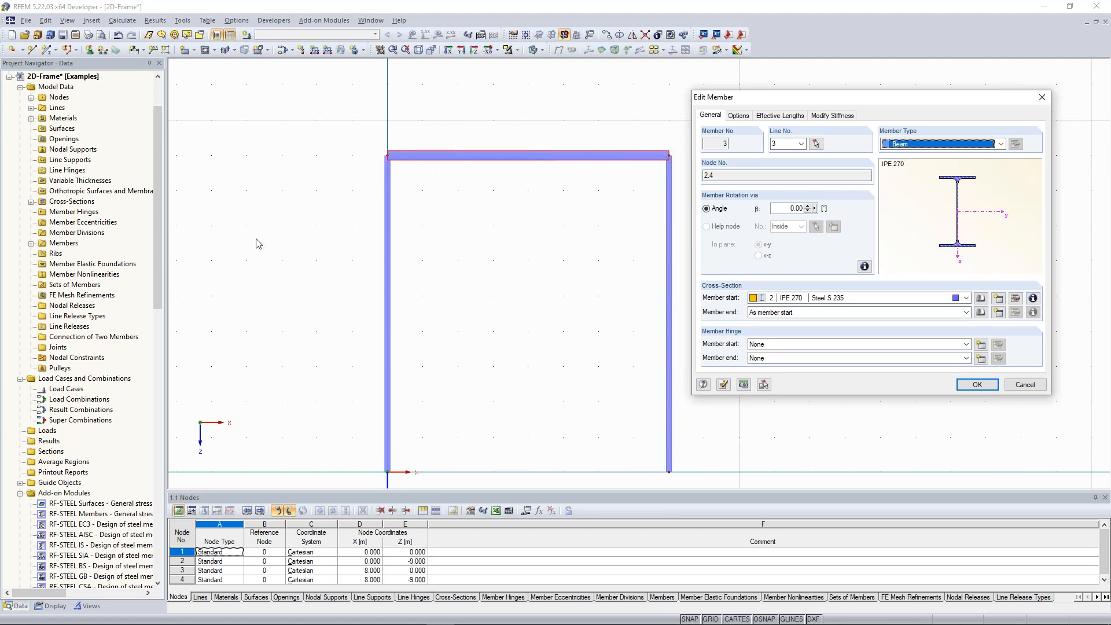
click(1042, 100)
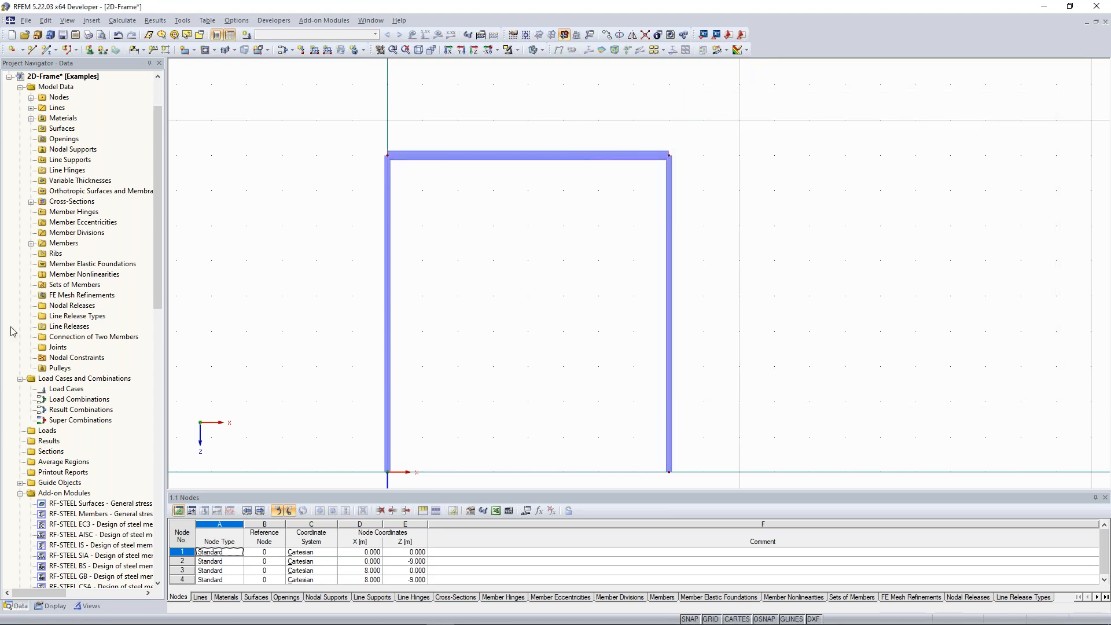
Create a new rolled IPE 360 cross-section in Steel S 235 for the model.
middle_drag(521, 327, 535, 296)
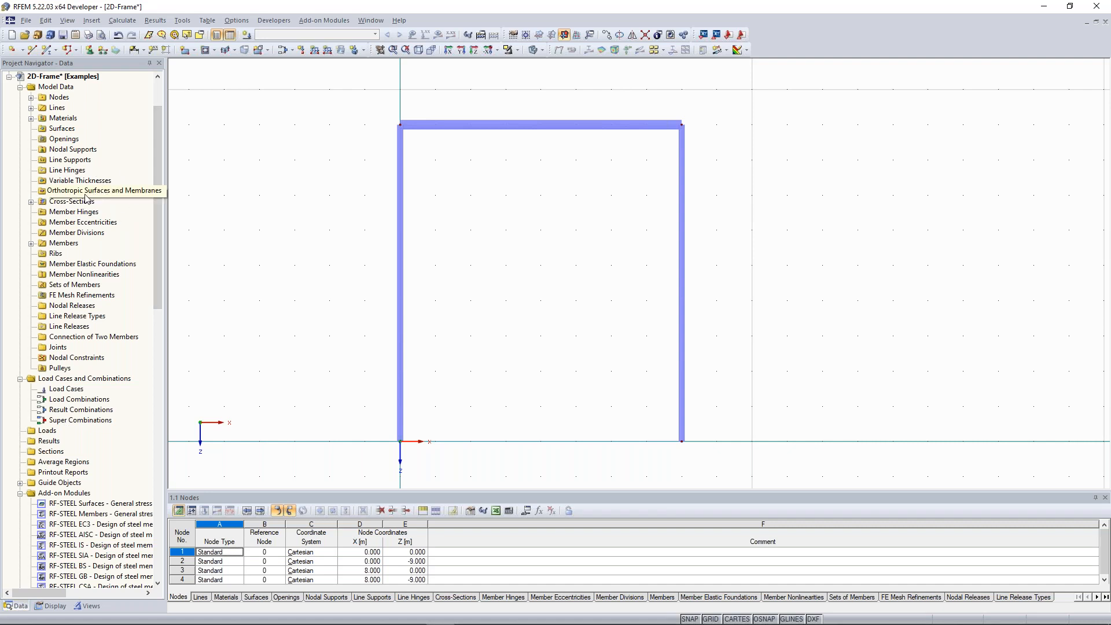
click(32, 203)
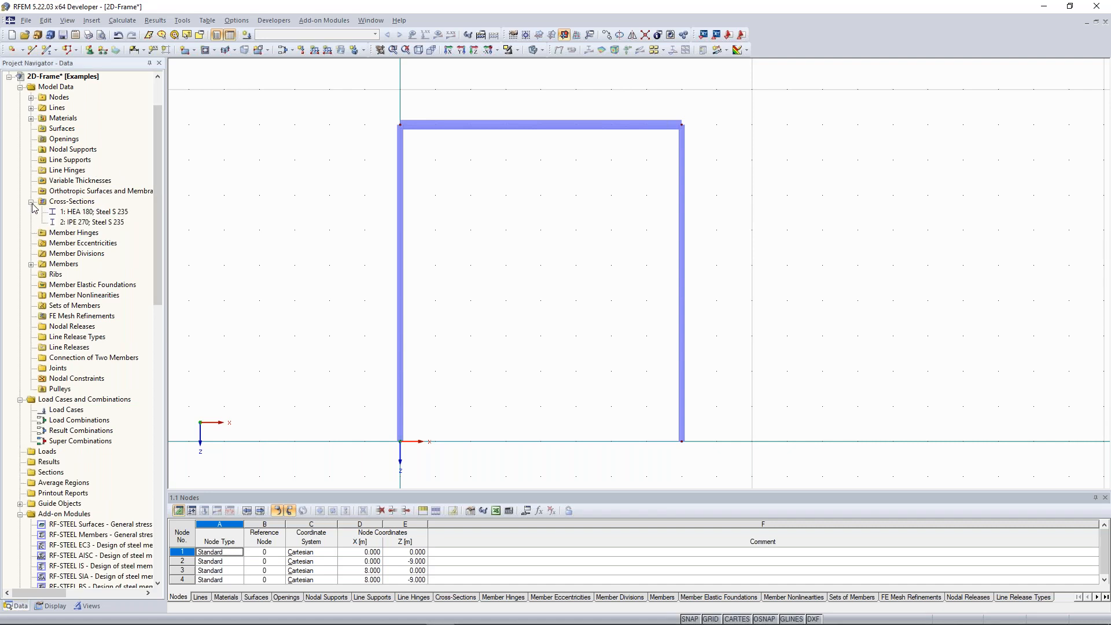
right_click(74, 203)
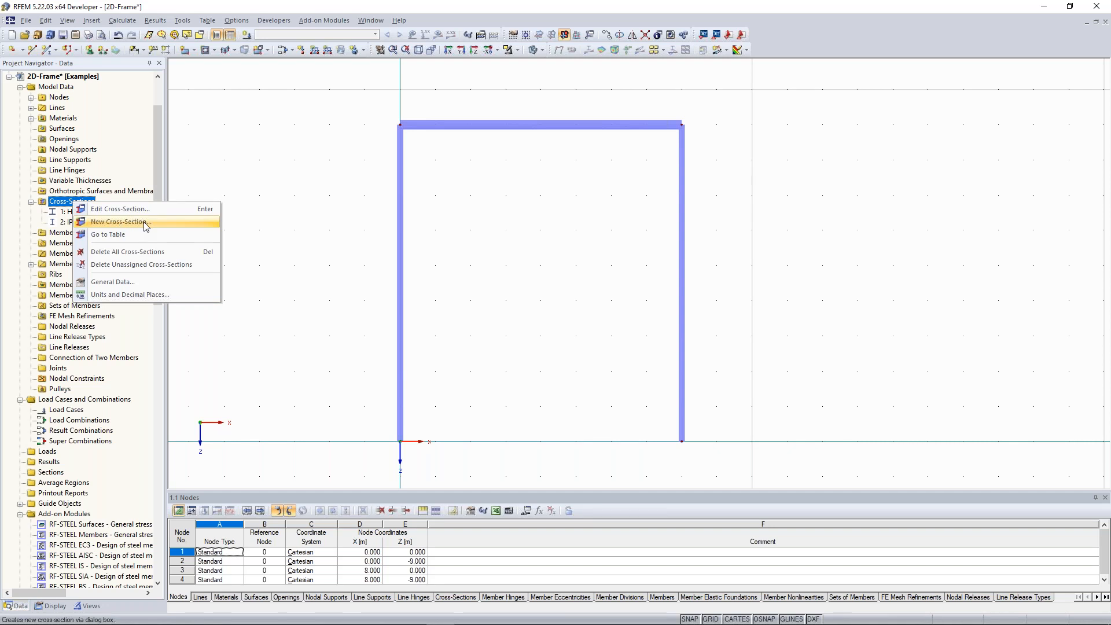
click(145, 223)
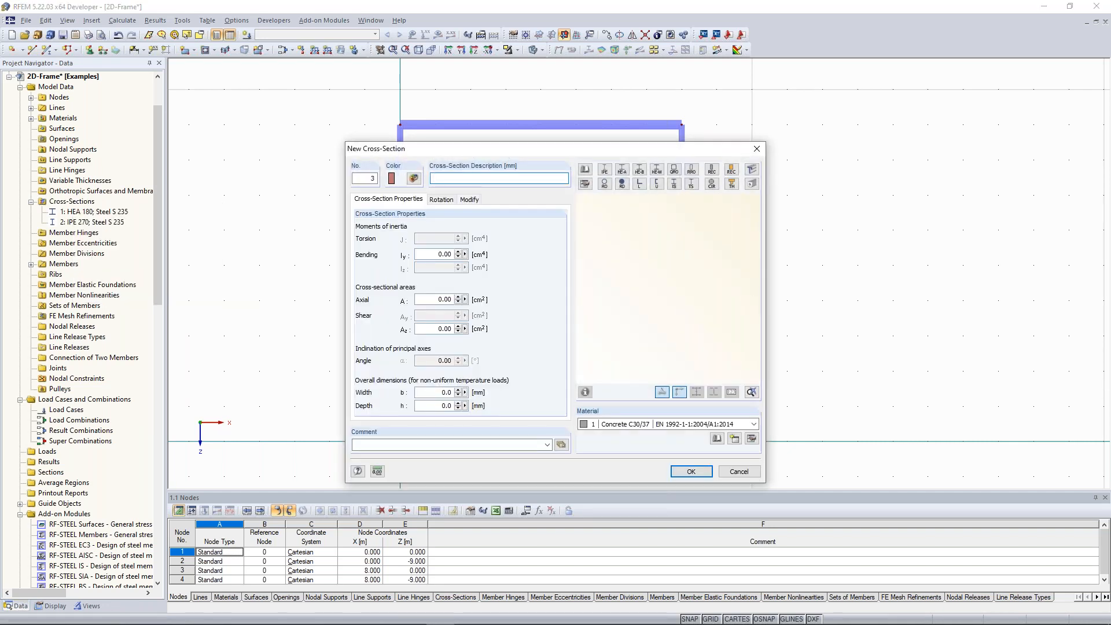
drag(474, 149, 418, 113)
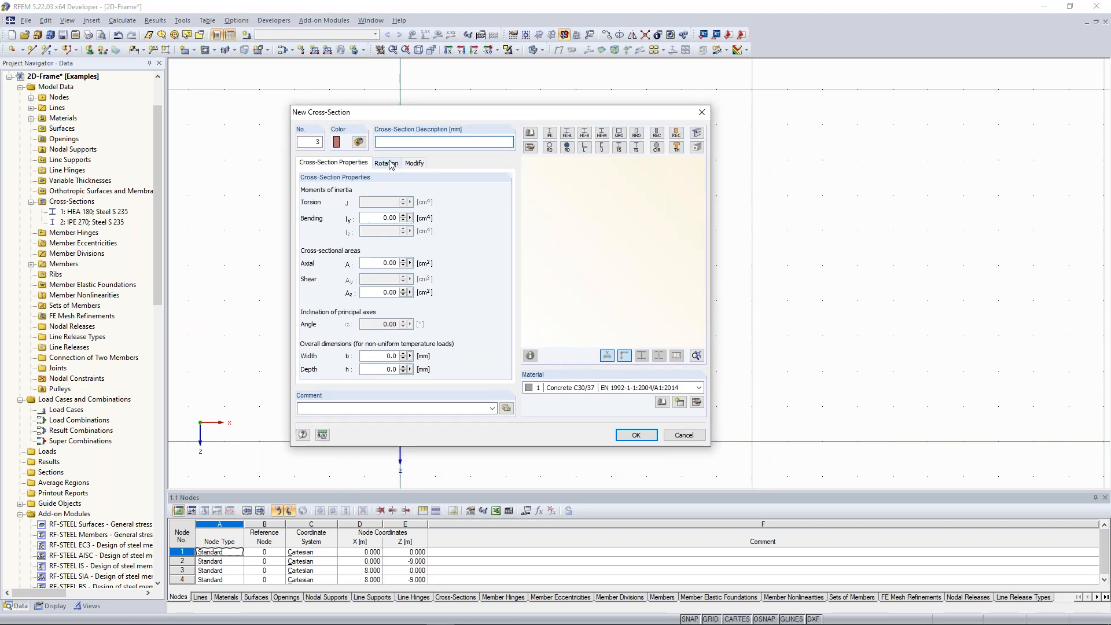
click(550, 135)
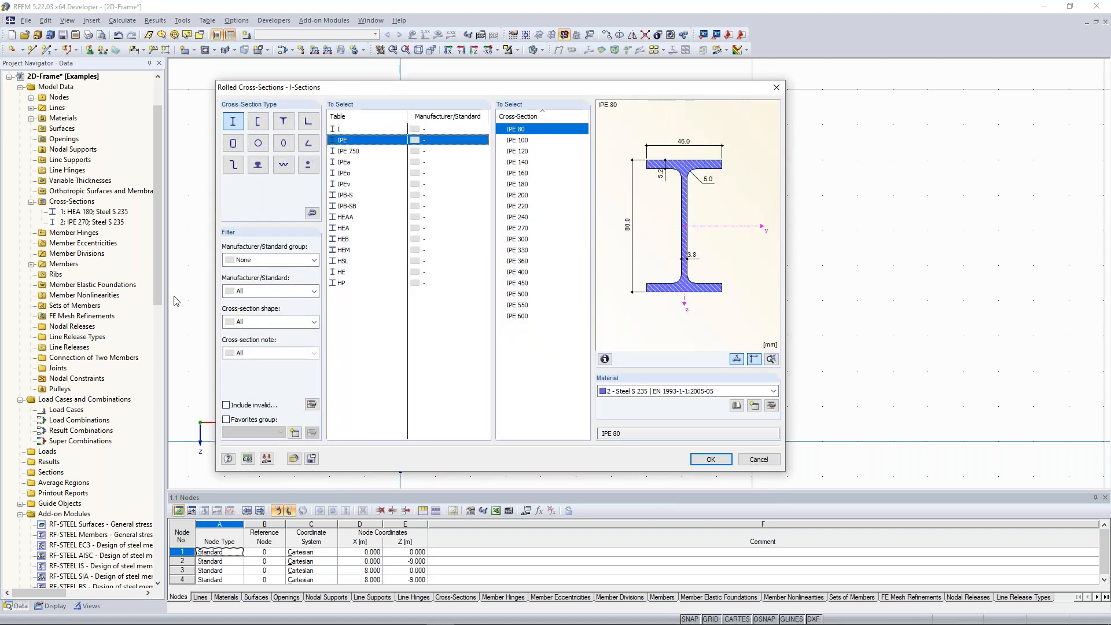
click(523, 263)
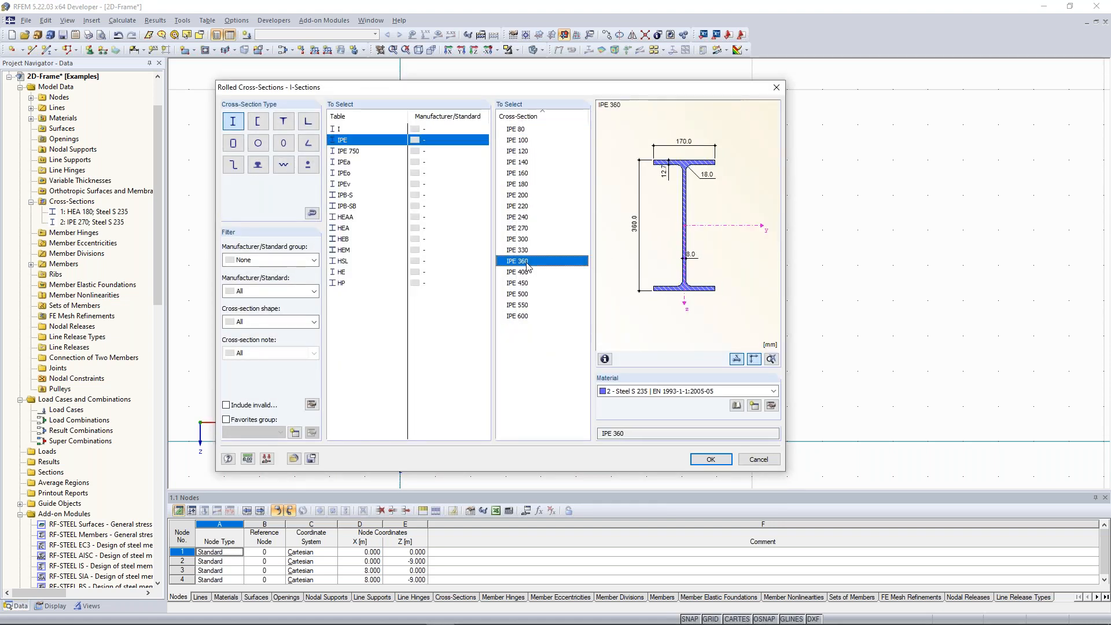
click(712, 459)
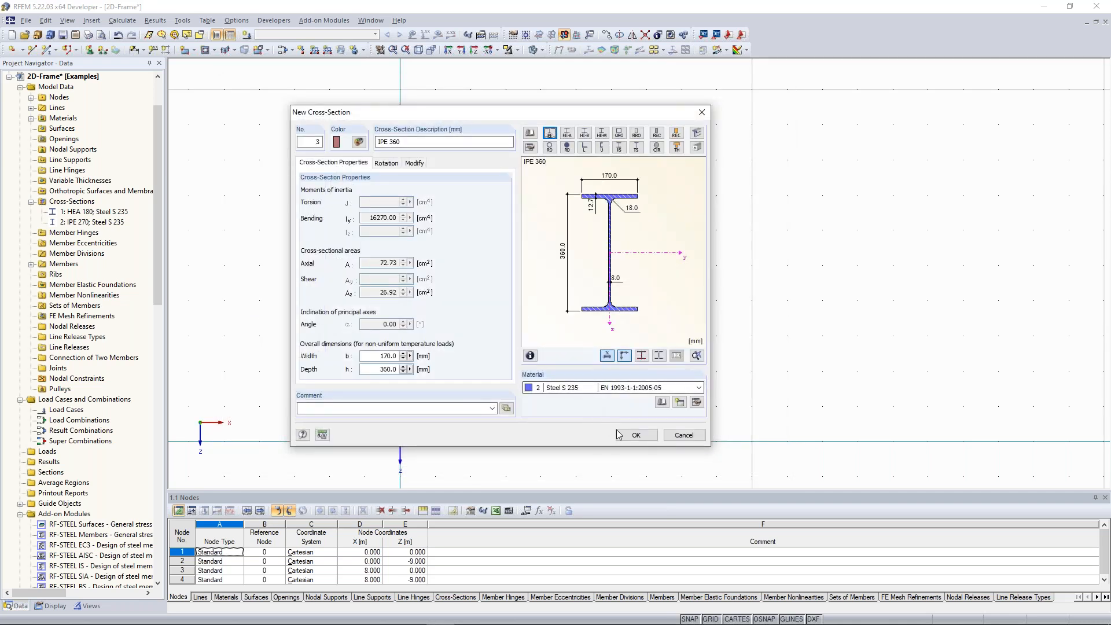
click(634, 435)
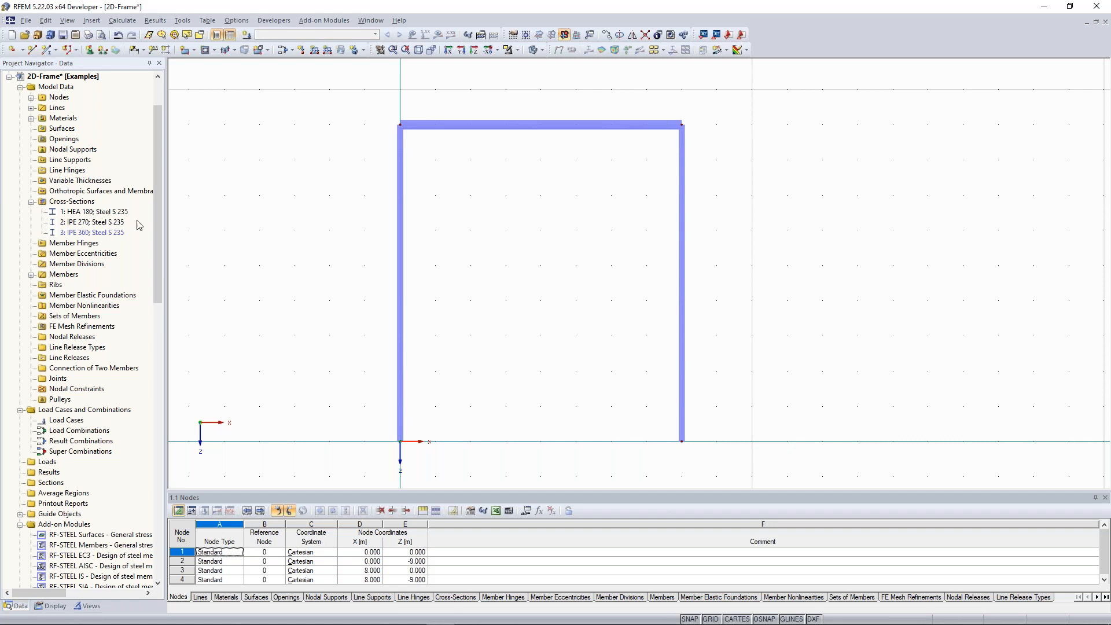
Examine the cross-section list, comparing the IPE 360 entry with HEA 180 and IPE 270.
scroll(76, 248, down, 2)
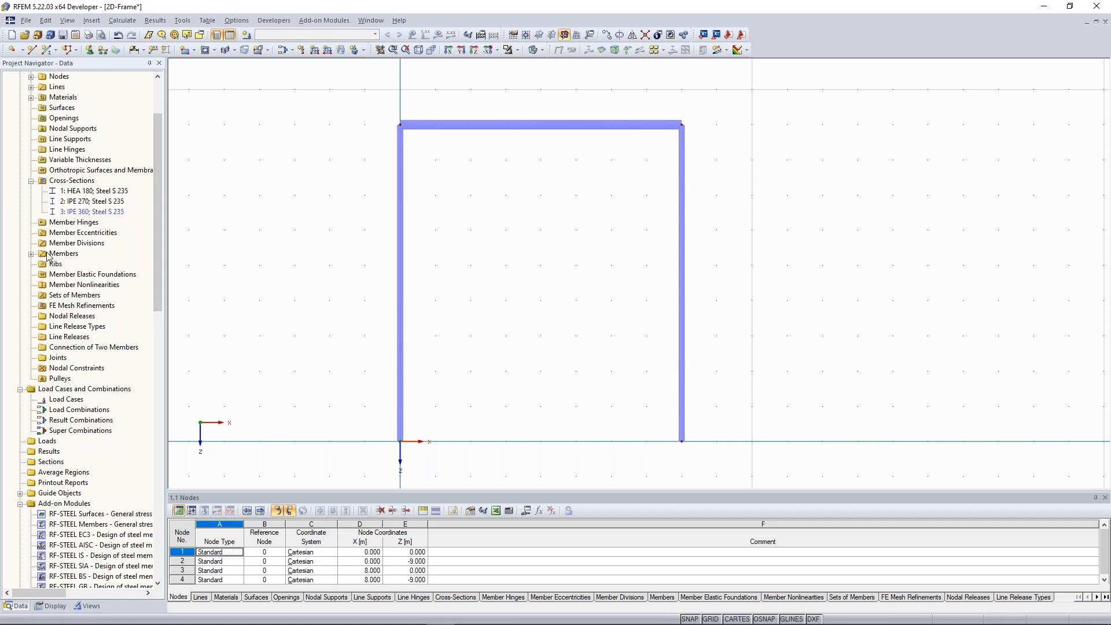
scroll(161, 193, up, 1)
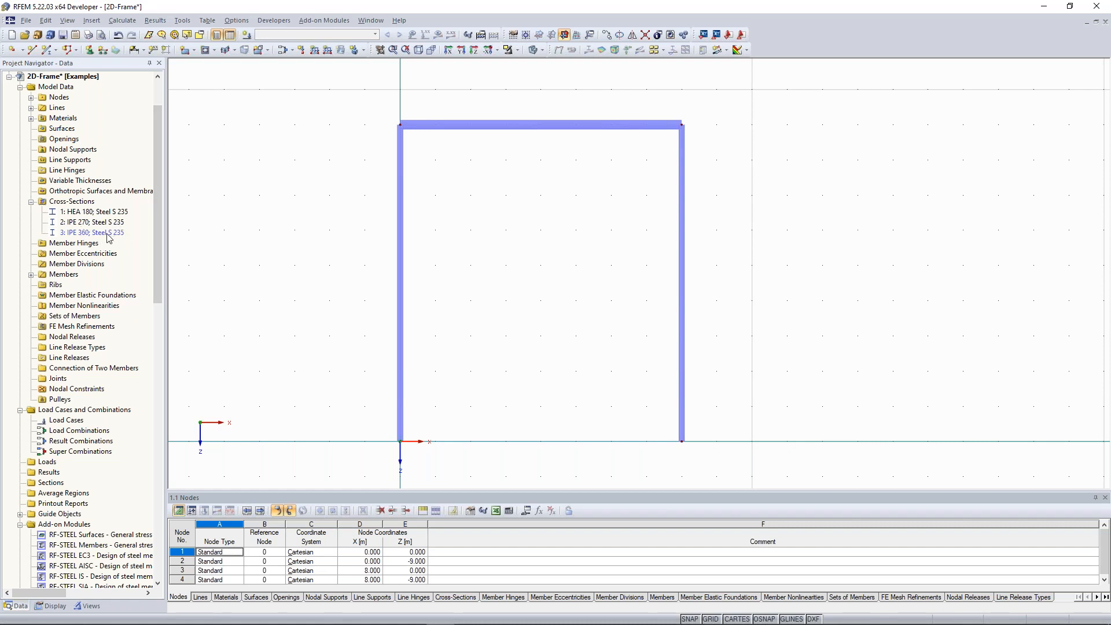
scroll(161, 225, down, 2)
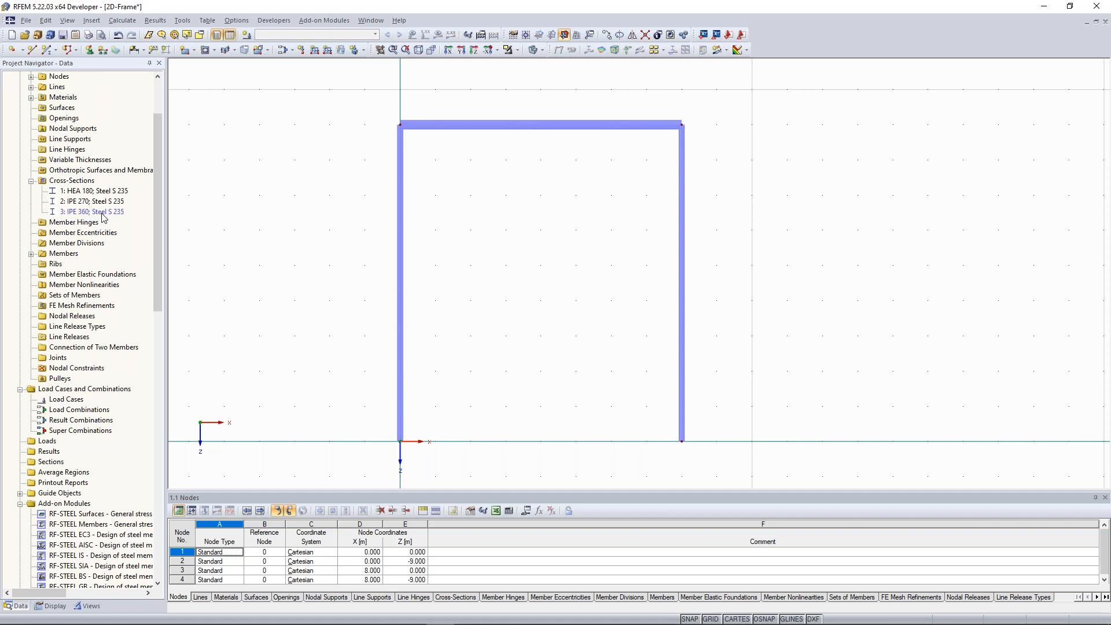
scroll(293, 214, down, 1)
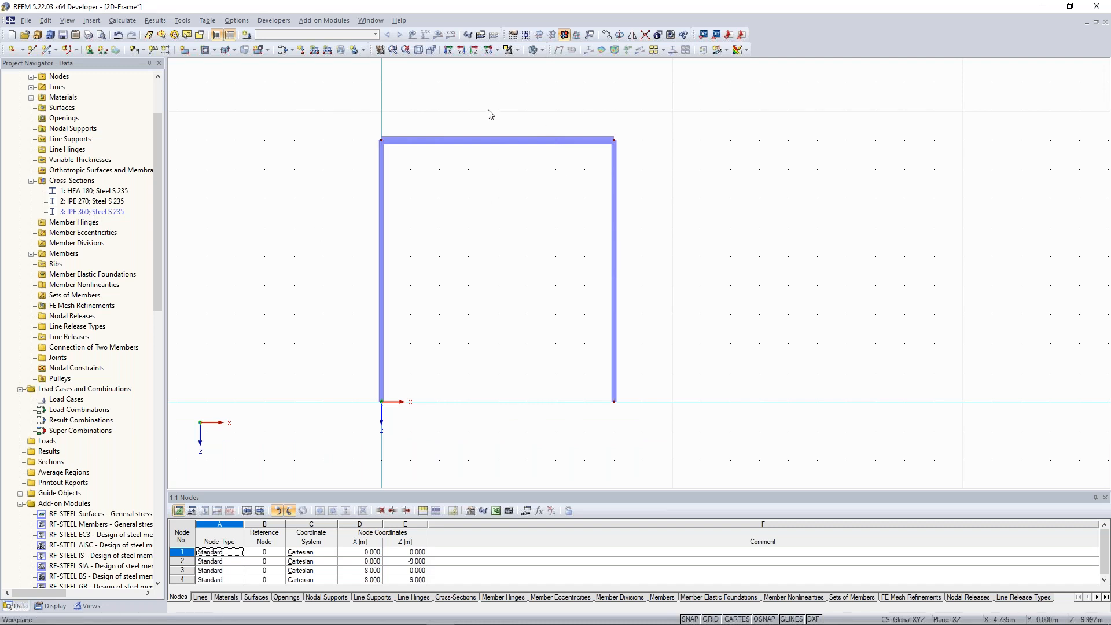
click(105, 213)
middle_drag(272, 214, 286, 203)
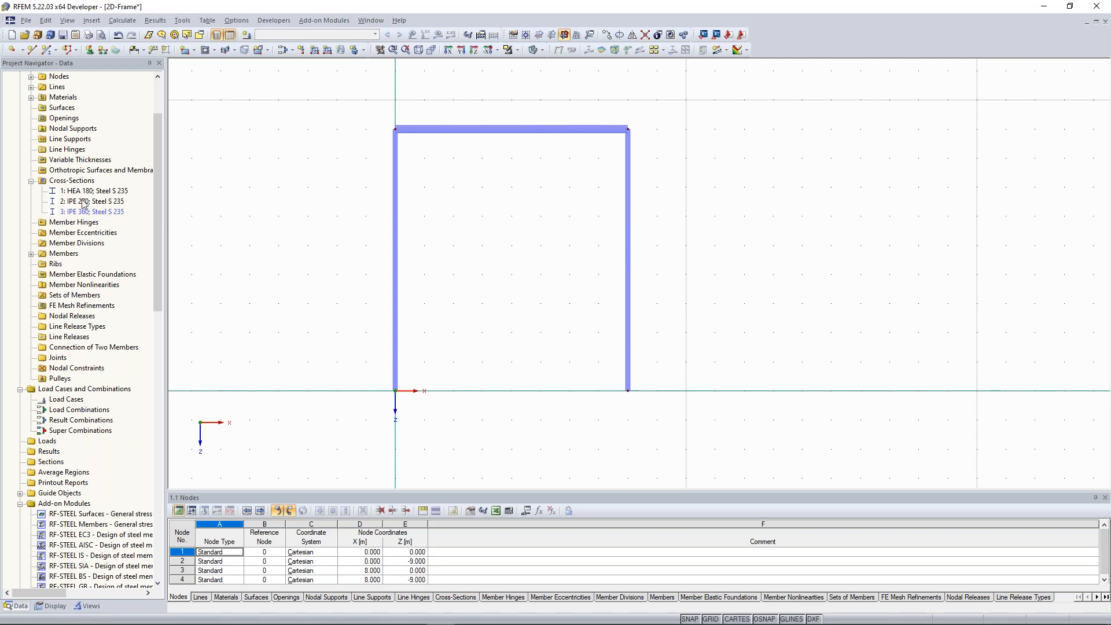
scroll(298, 207, down, 1)
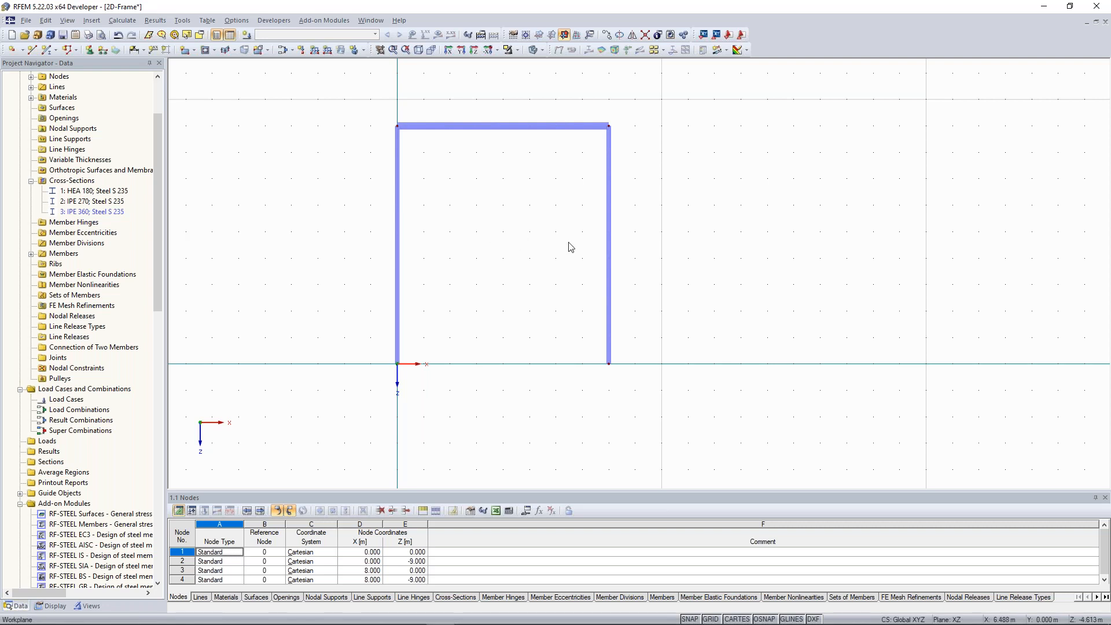
Divide the left column by distance with a new intermediate node 5 m from the member start.
scroll(570, 247, up, 1)
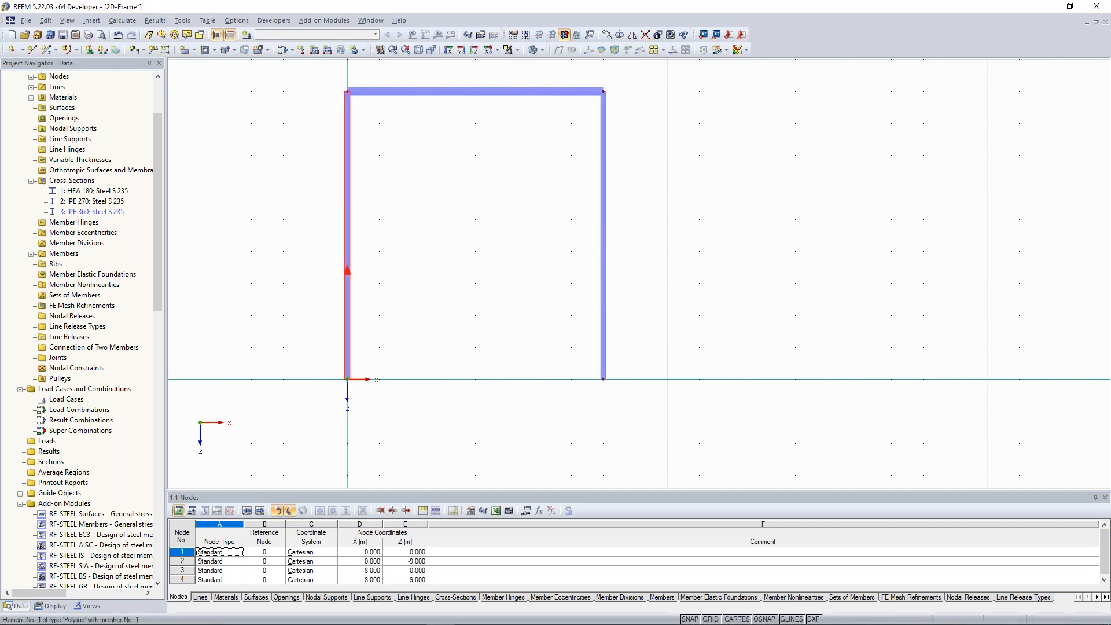
right_click(349, 223)
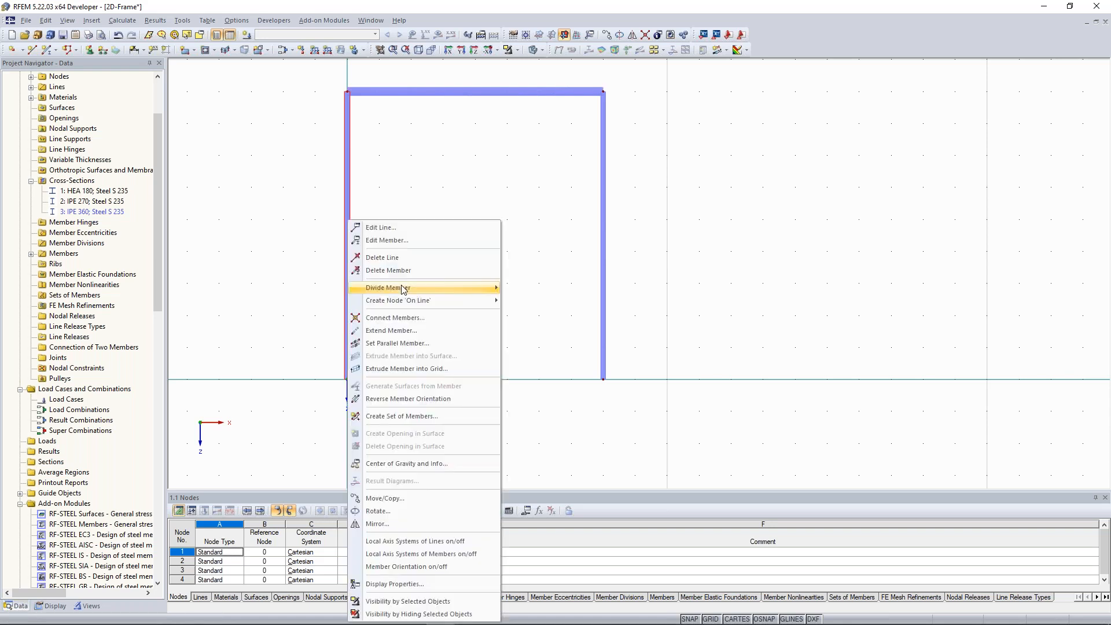
mouse_move(403, 288)
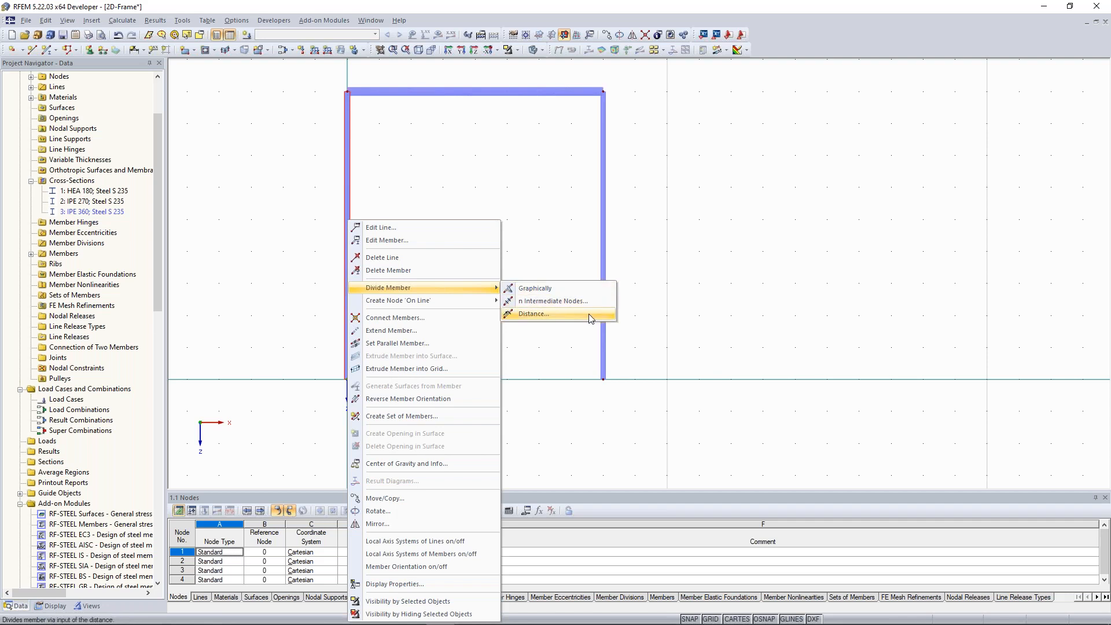
click(588, 314)
drag(616, 170, 920, 112)
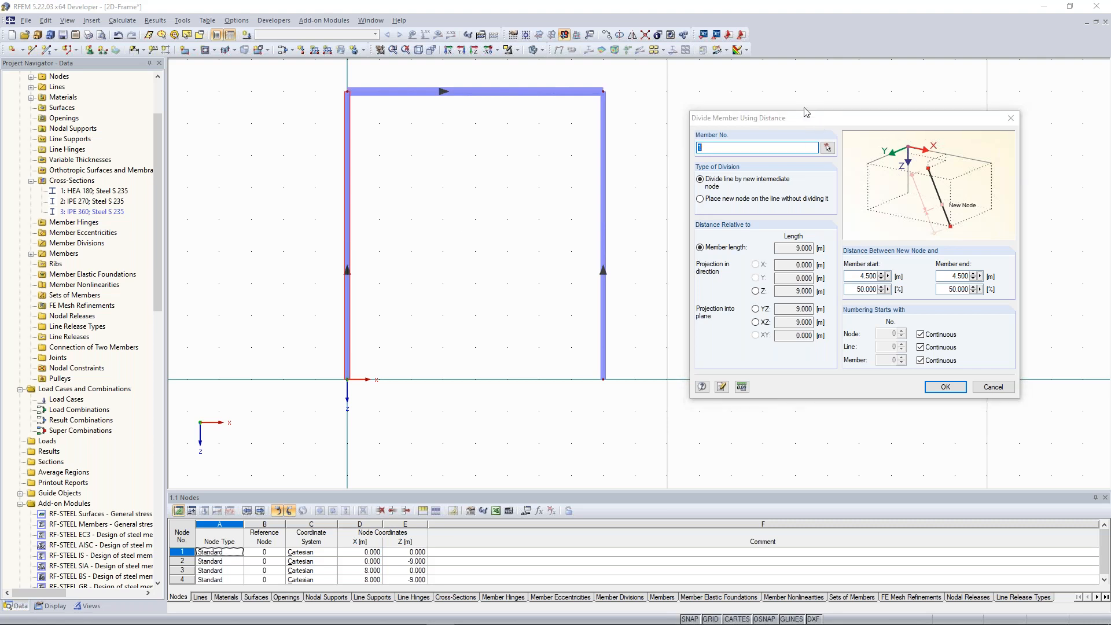
drag(809, 112, 802, 107)
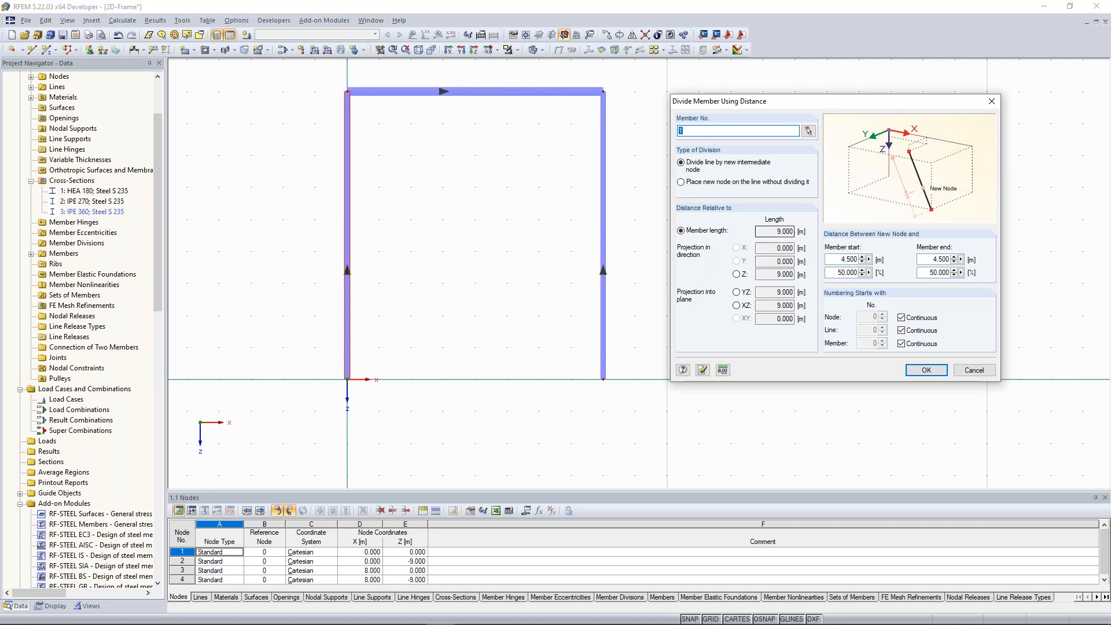
double_click(838, 259)
text(5)
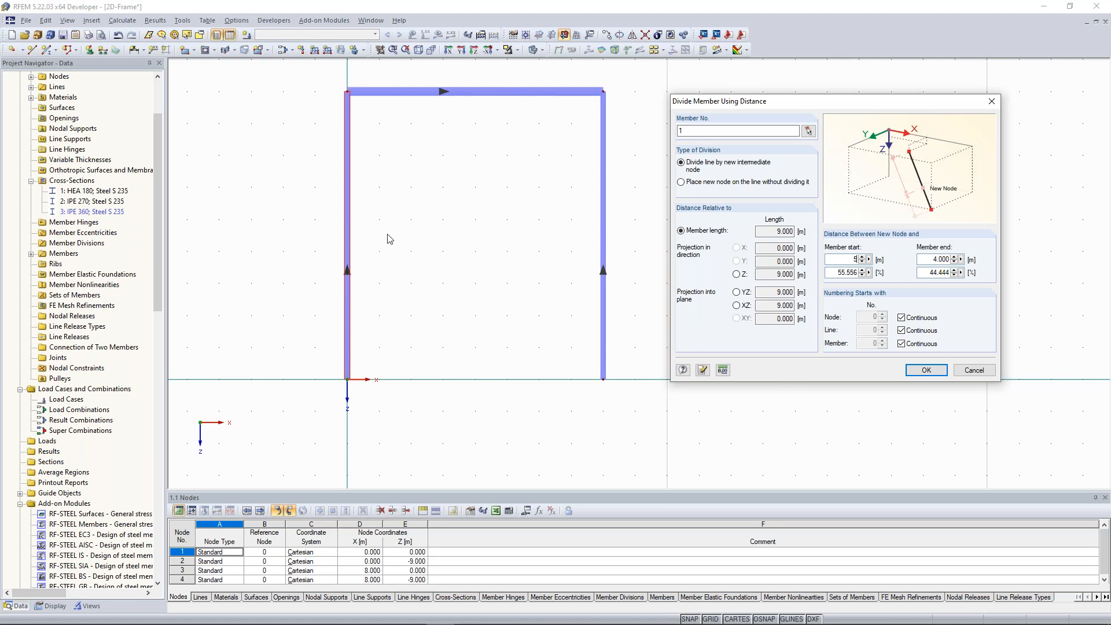
click(926, 370)
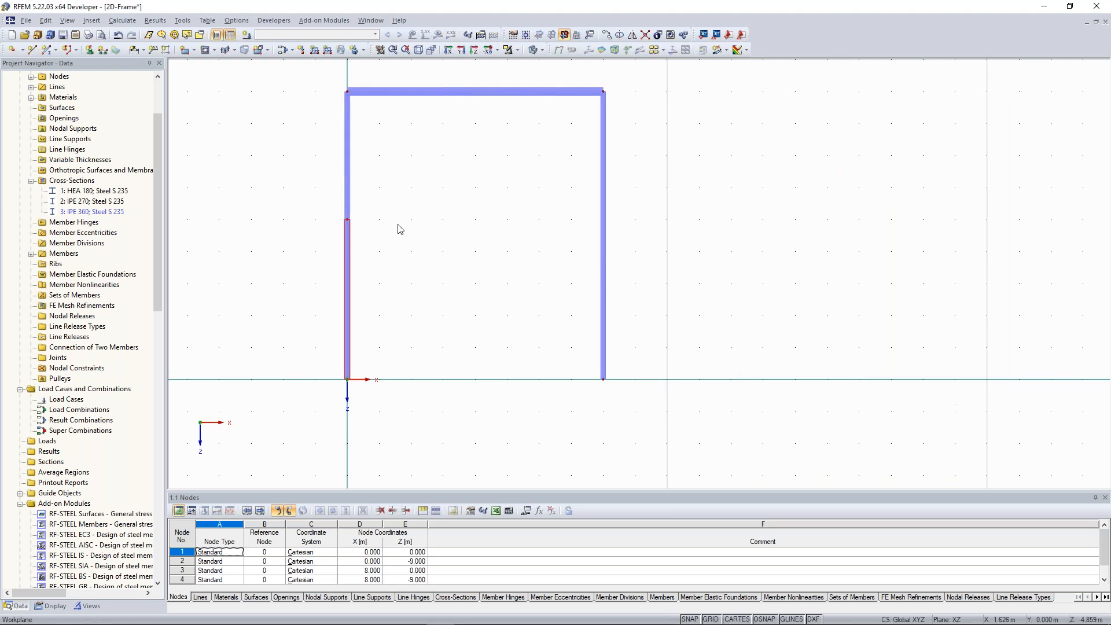
Draw a horizontal IPE 360 beam member from the left column's intermediate node to the right column at Z -5 m, then end member placement.
scroll(395, 211, down, 2)
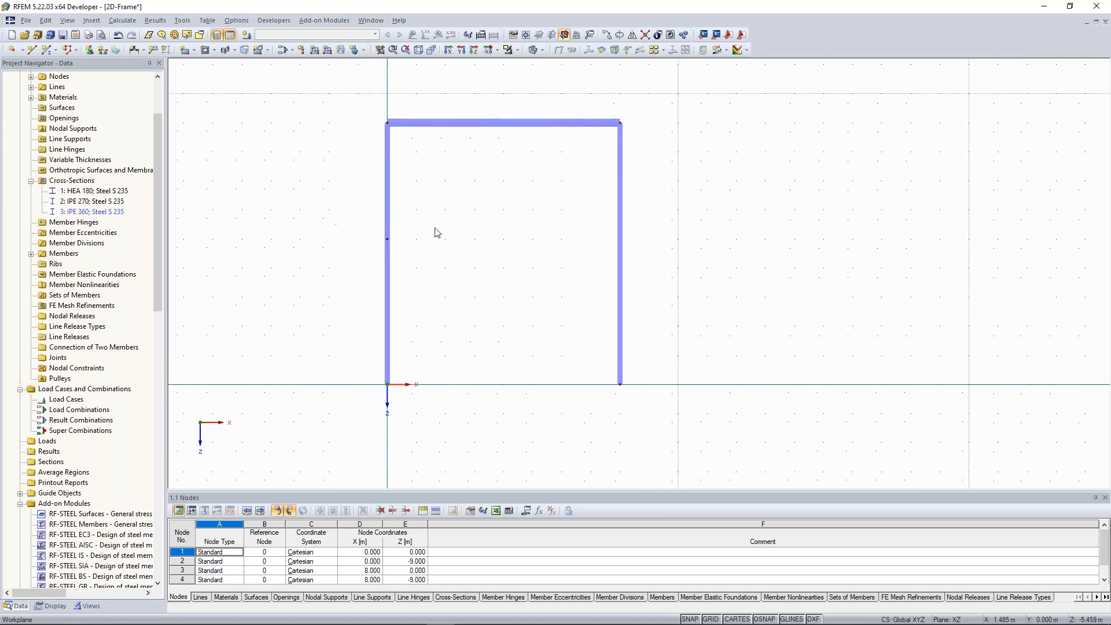
scroll(454, 252, up, 2)
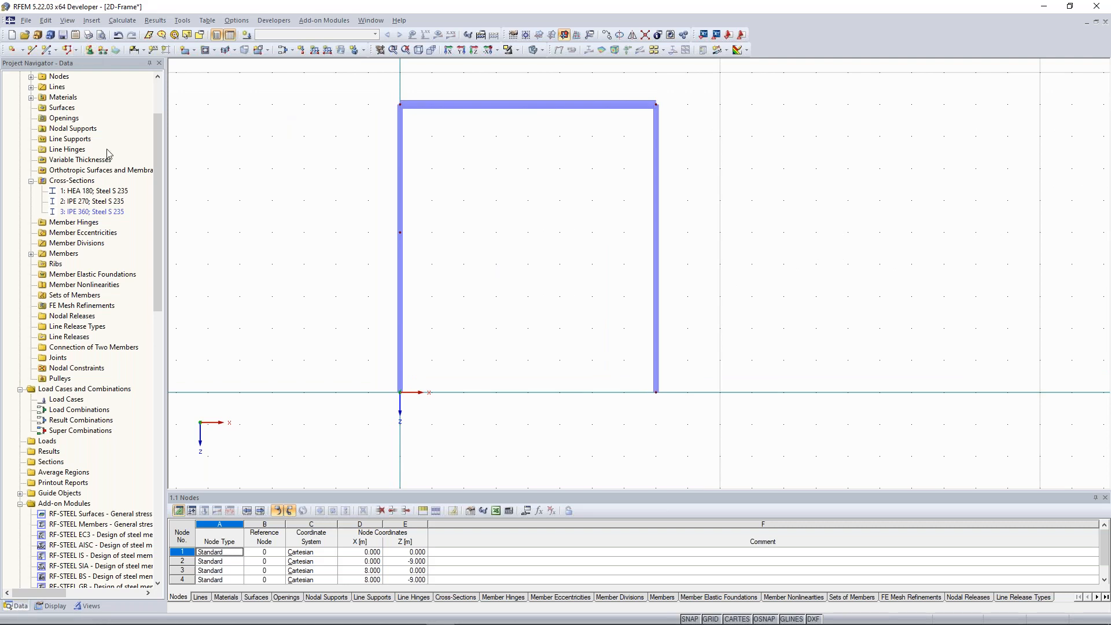
click(38, 52)
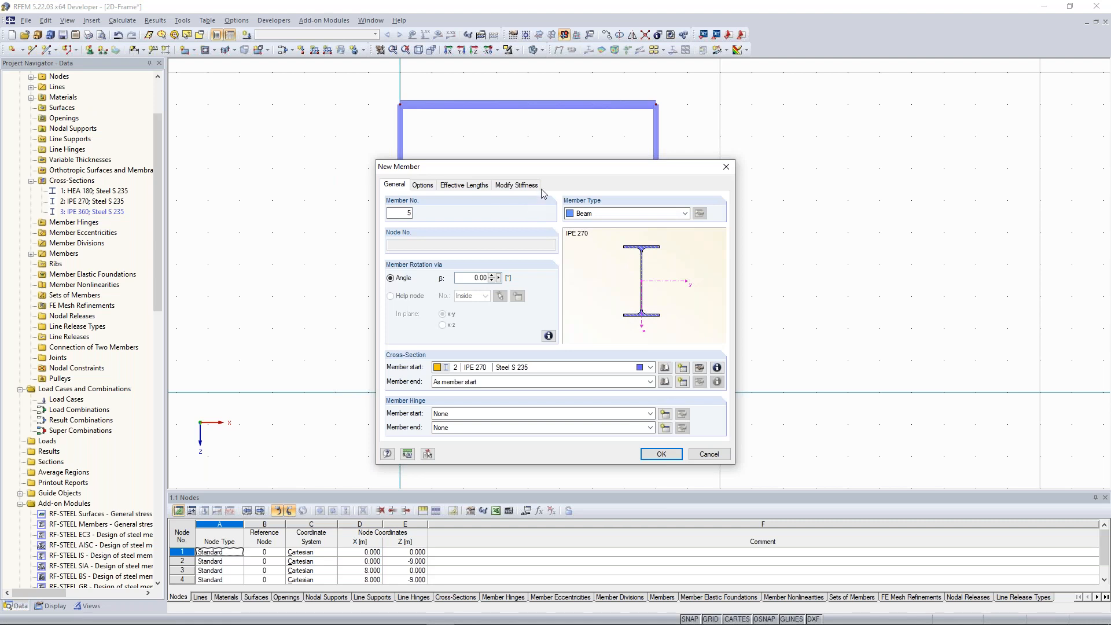
drag(547, 169, 514, 137)
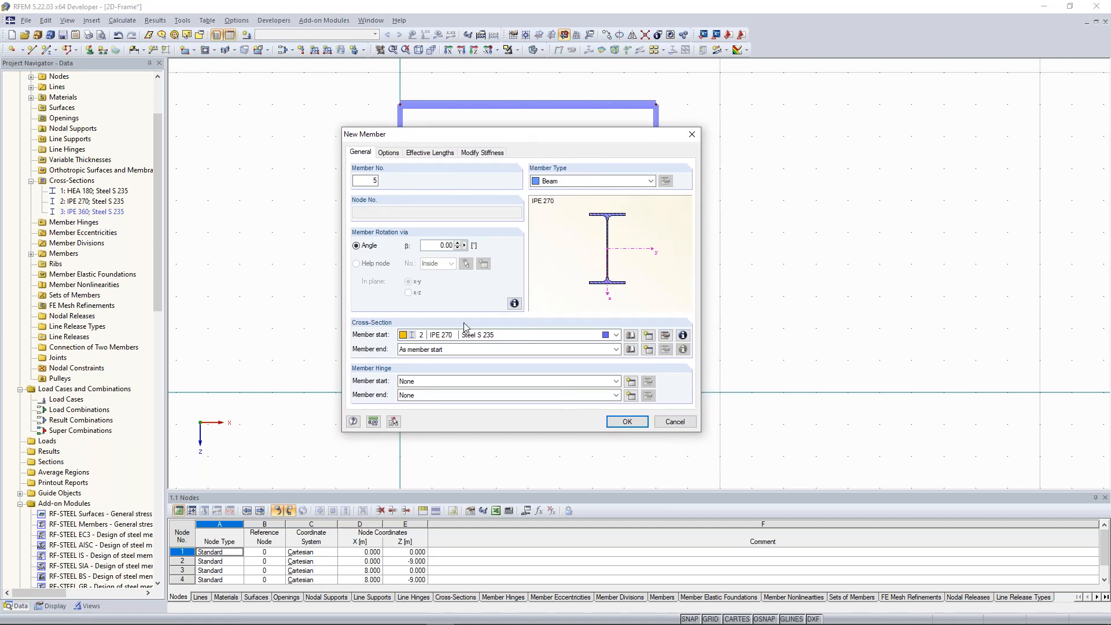
click(615, 335)
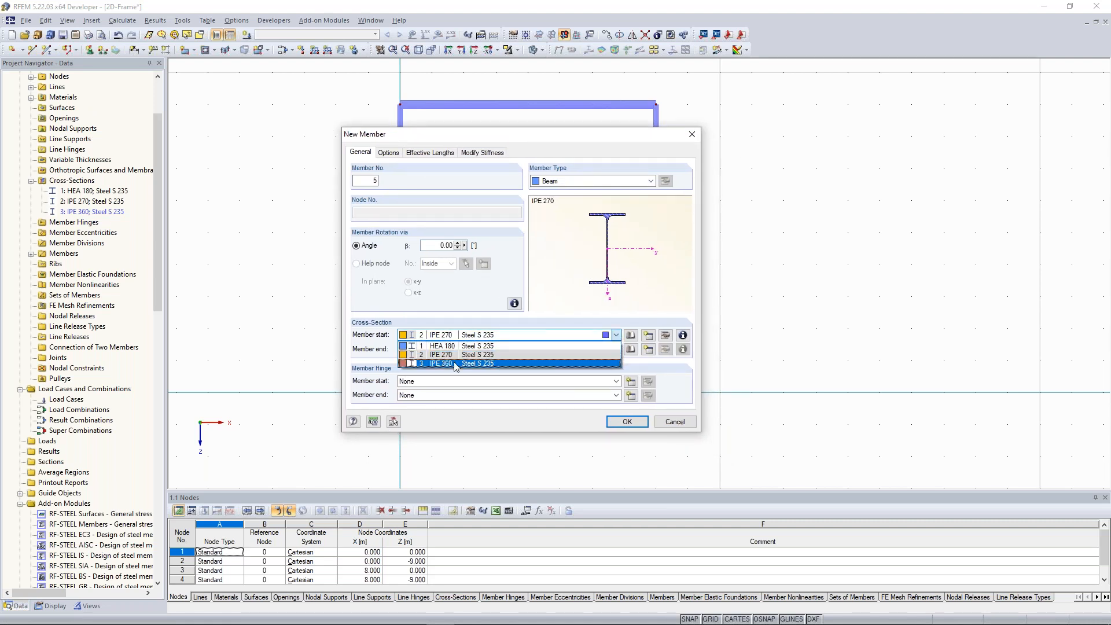
click(434, 363)
click(627, 422)
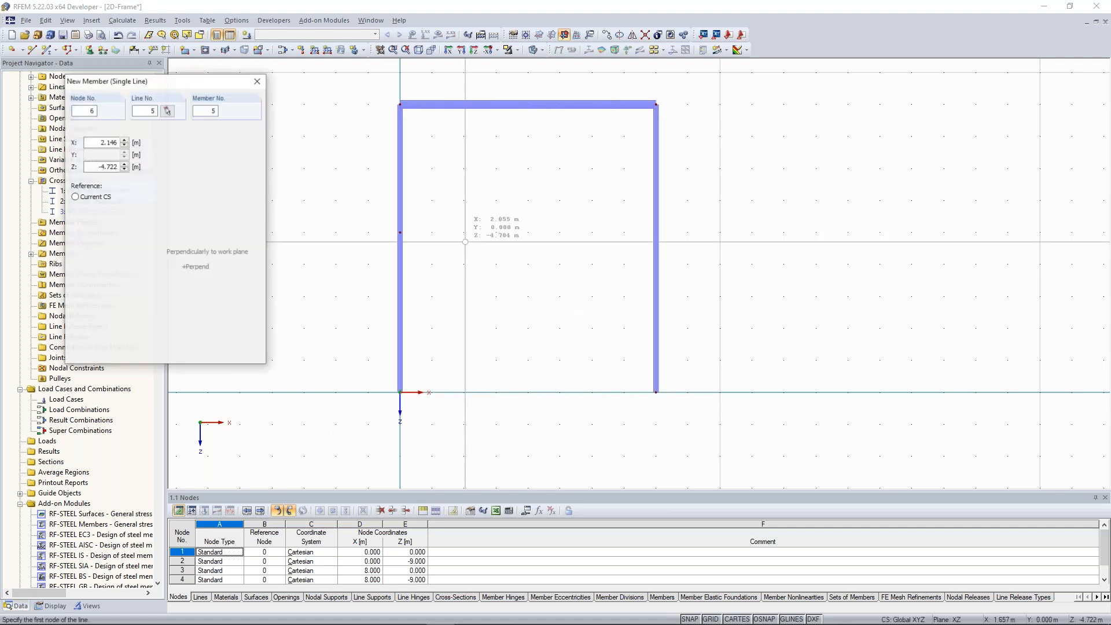
click(399, 232)
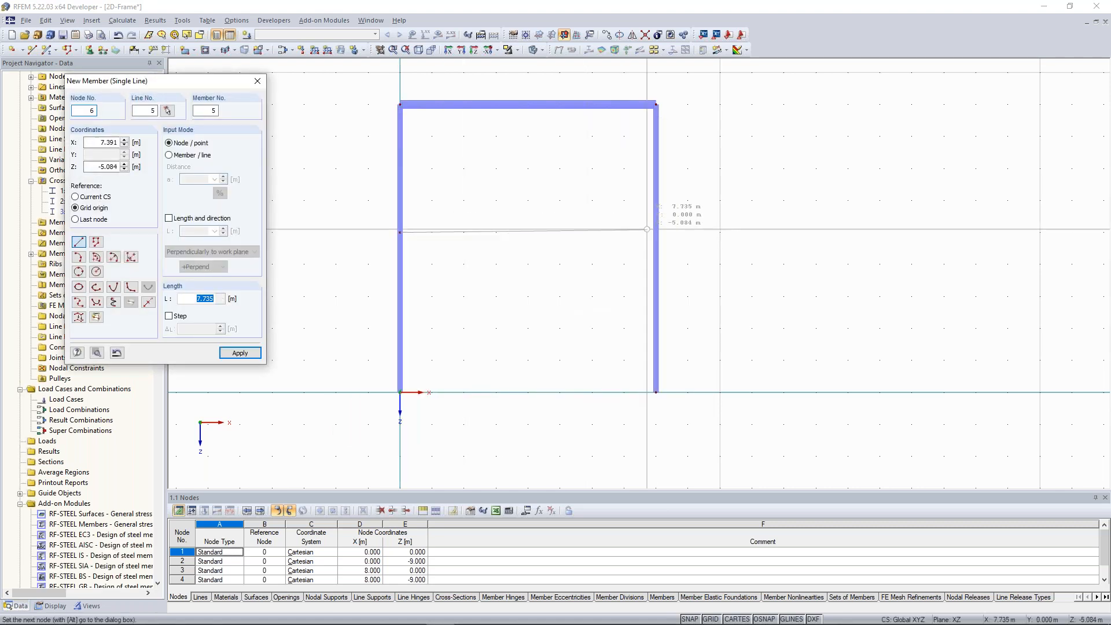
click(655, 232)
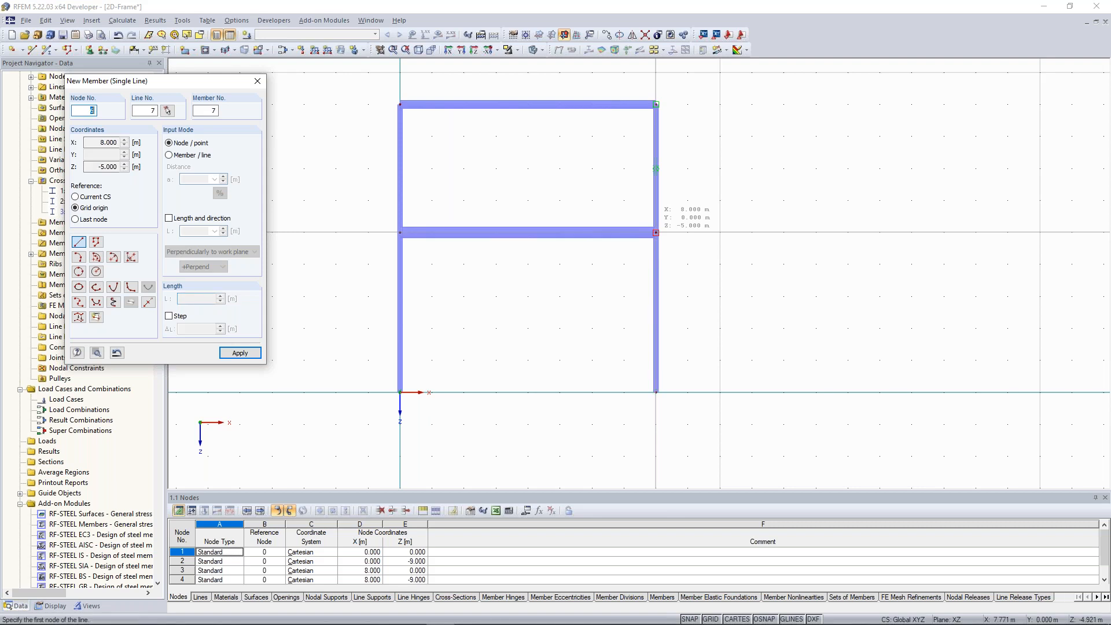
key(Escape)
Copy the lower left column segment once with a displacement of 4.5 m in X to form the inner column.
scroll(532, 303, up, 1)
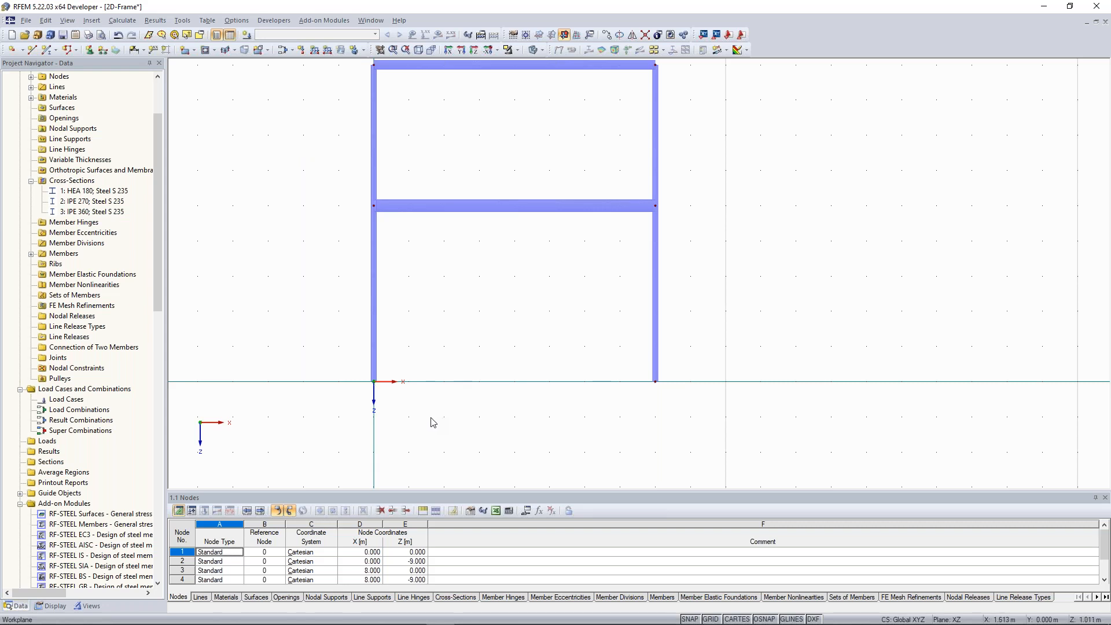
drag(423, 414, 333, 302)
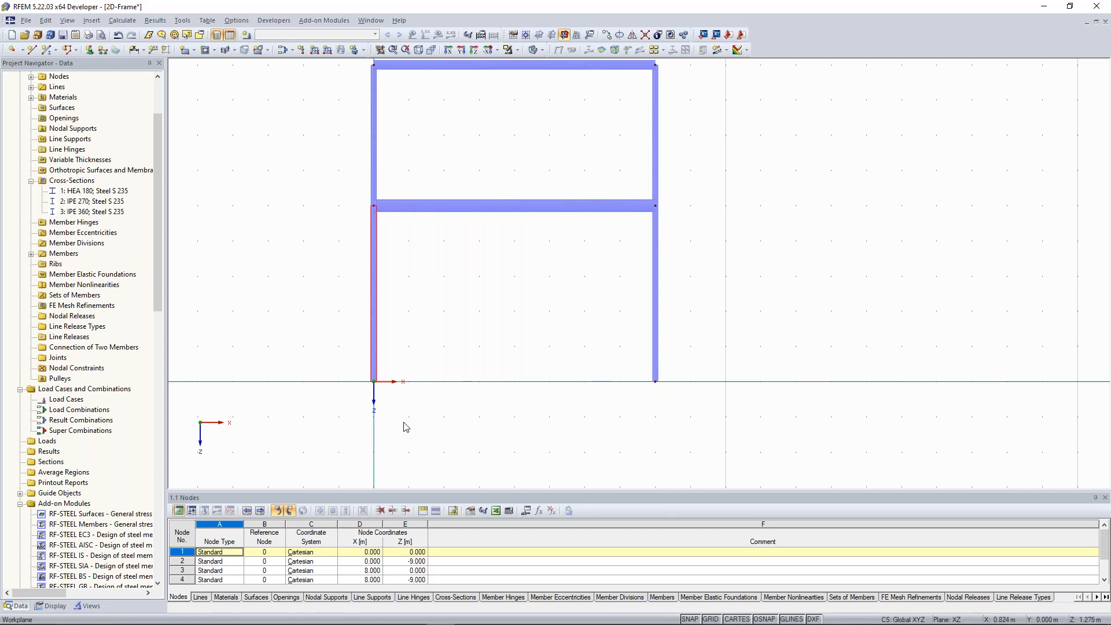
drag(411, 429, 397, 415)
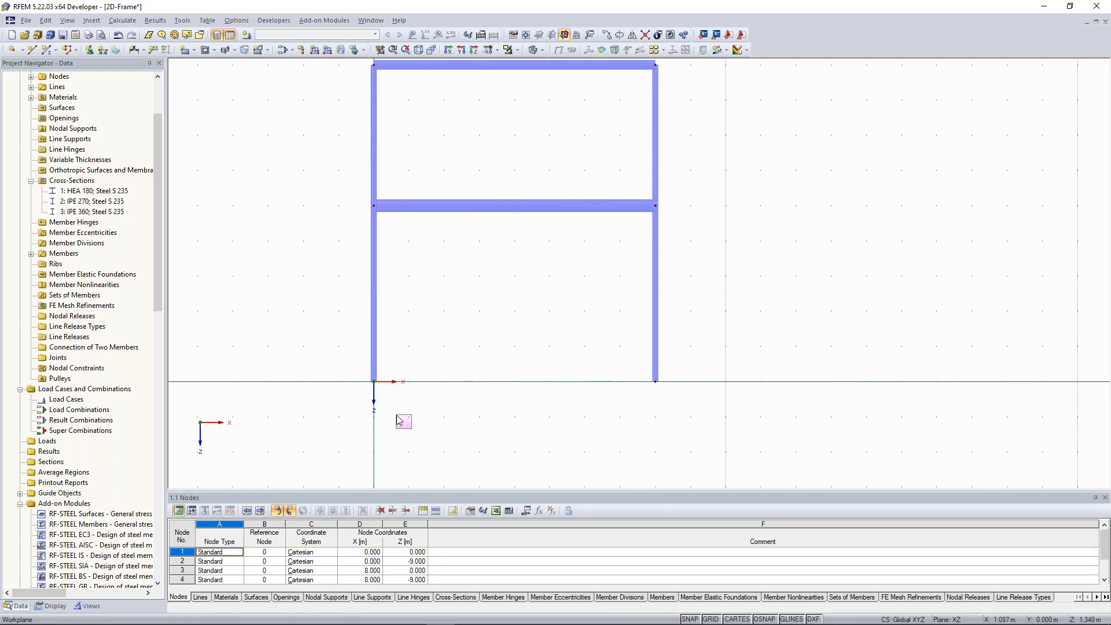
drag(397, 416, 342, 292)
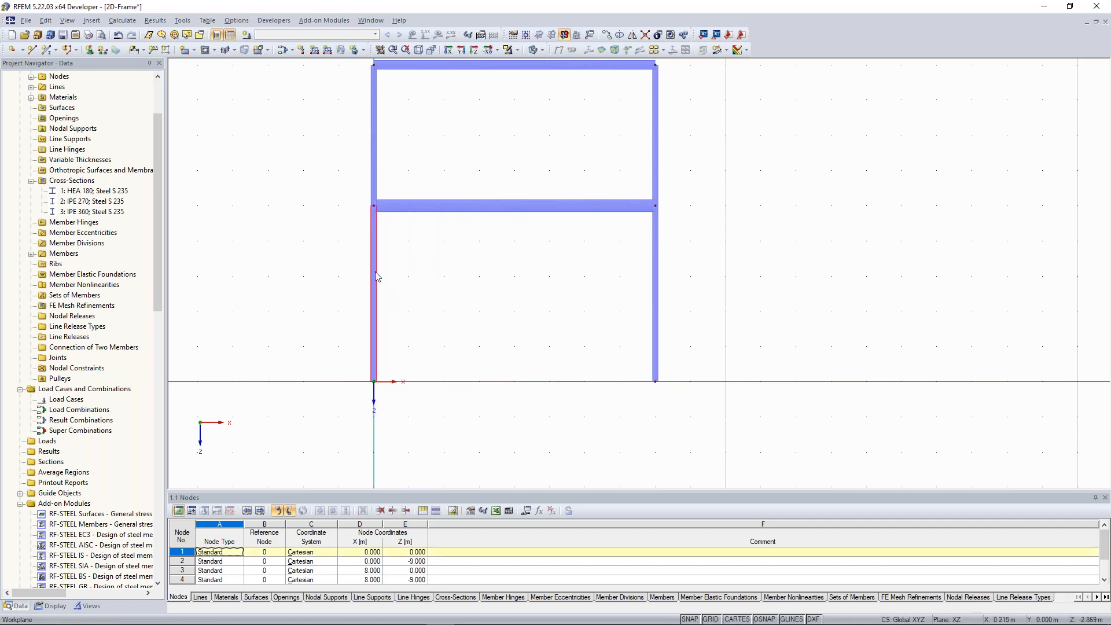
right_click(373, 237)
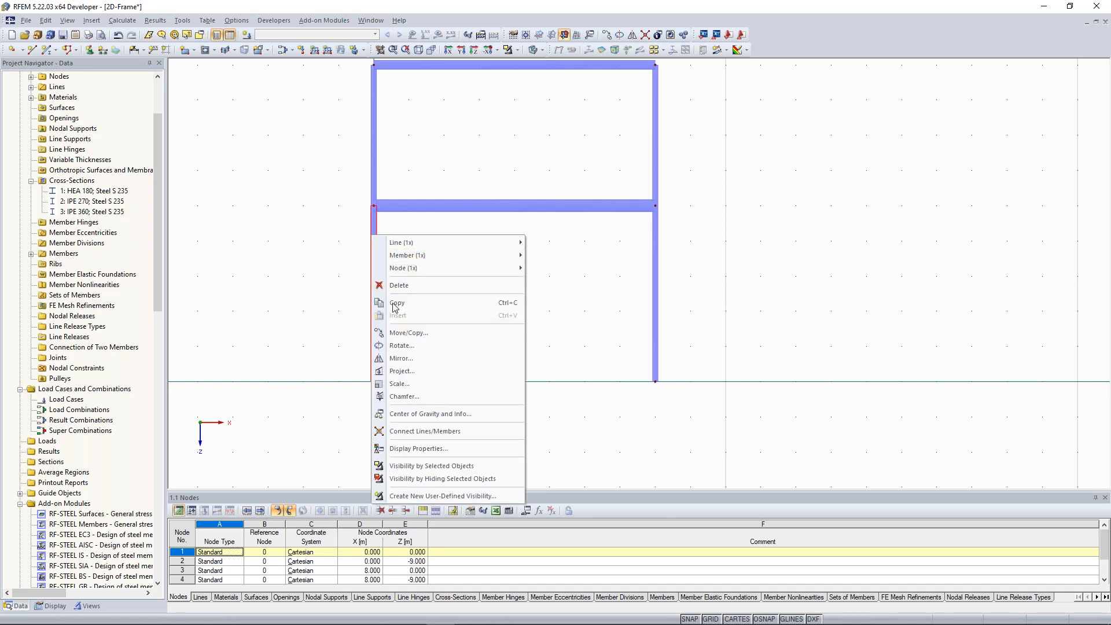
click(438, 336)
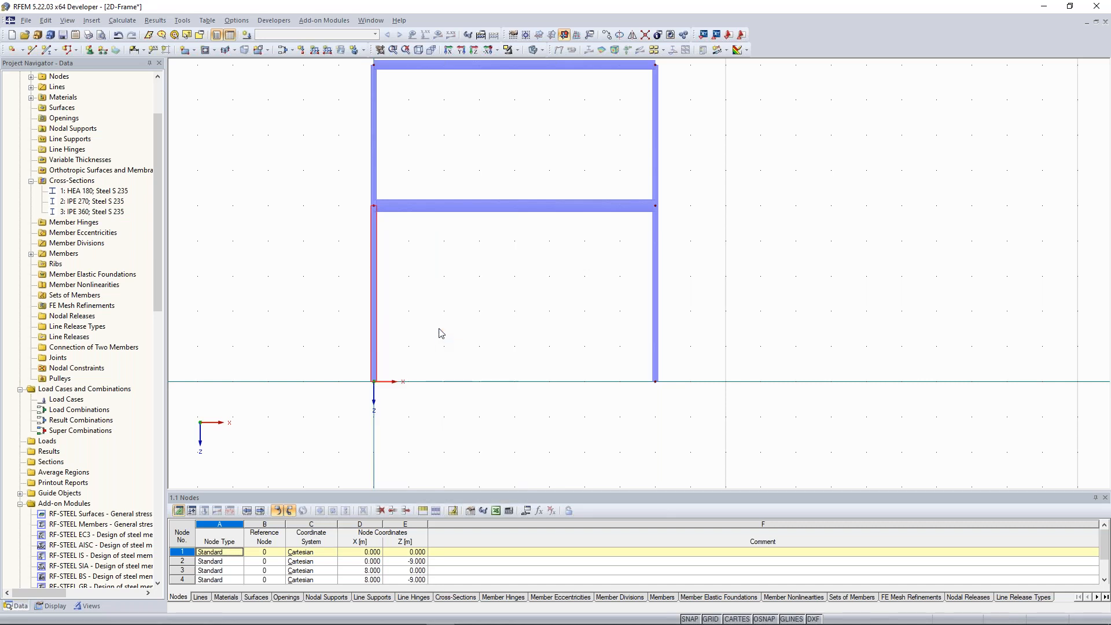
drag(515, 181, 825, 112)
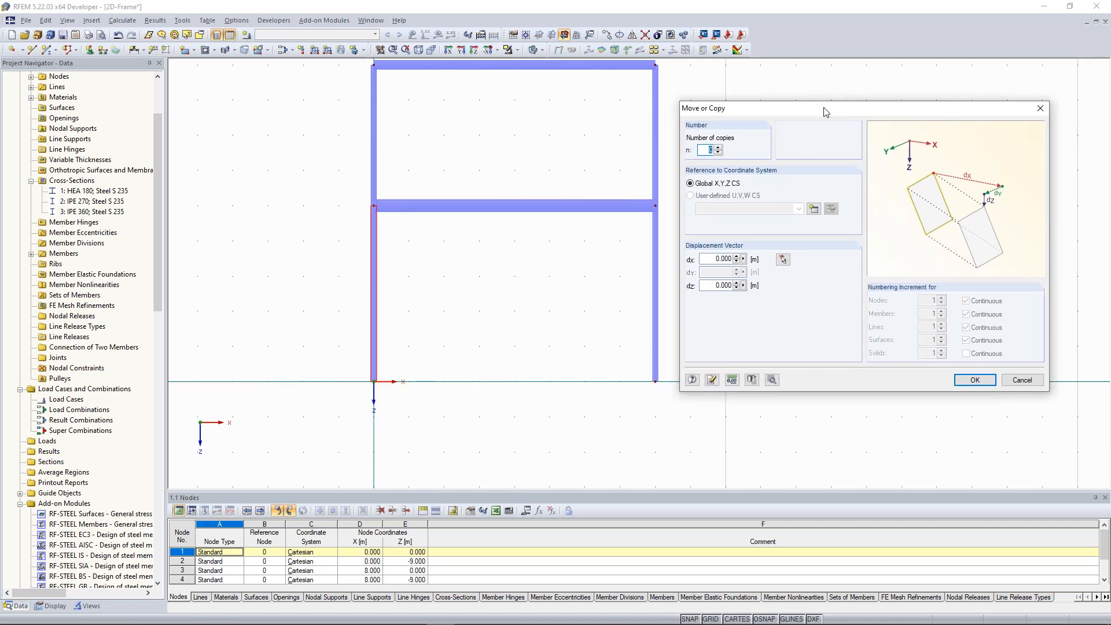
click(718, 147)
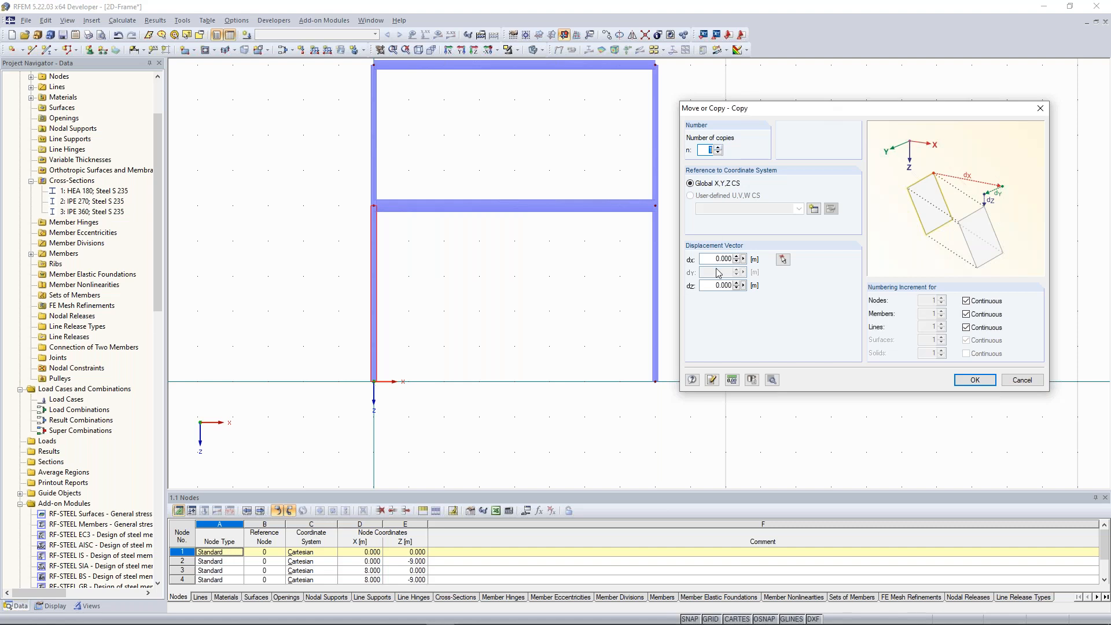
click(722, 258)
text(4.5)
click(974, 381)
drag(400, 384, 344, 333)
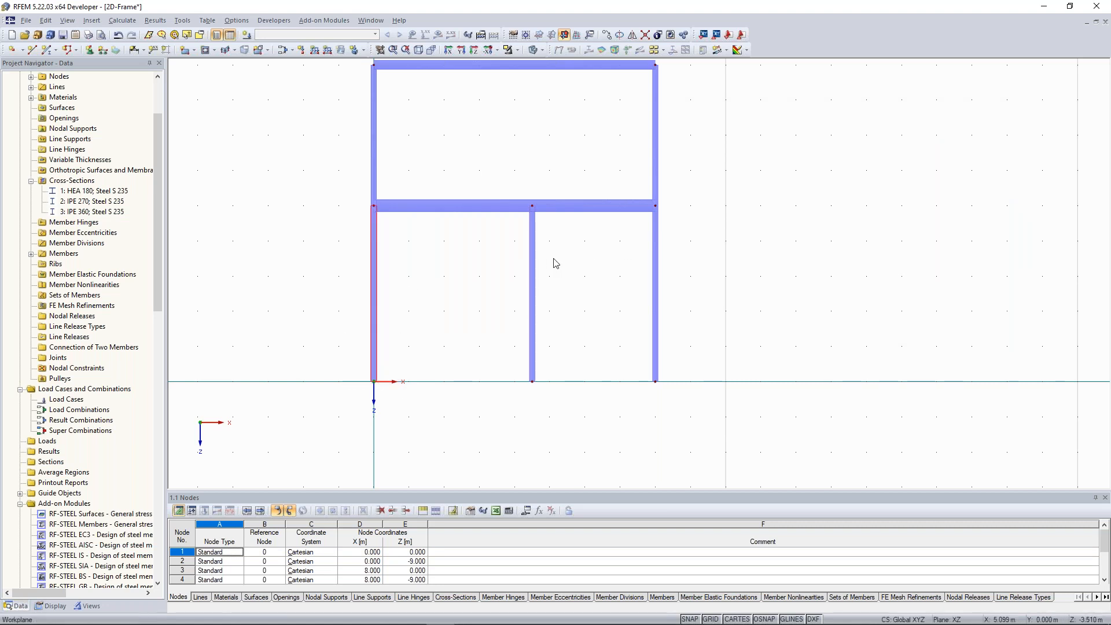
click(554, 258)
middle_drag(450, 272, 376, 297)
middle_drag(515, 308, 536, 280)
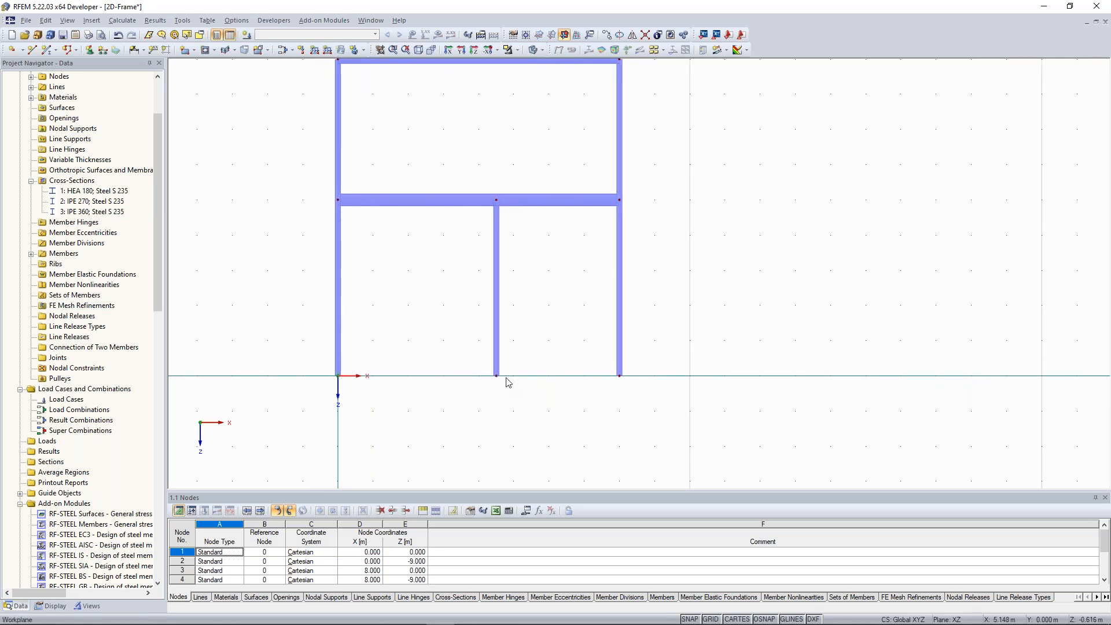
middle_drag(548, 279, 557, 303)
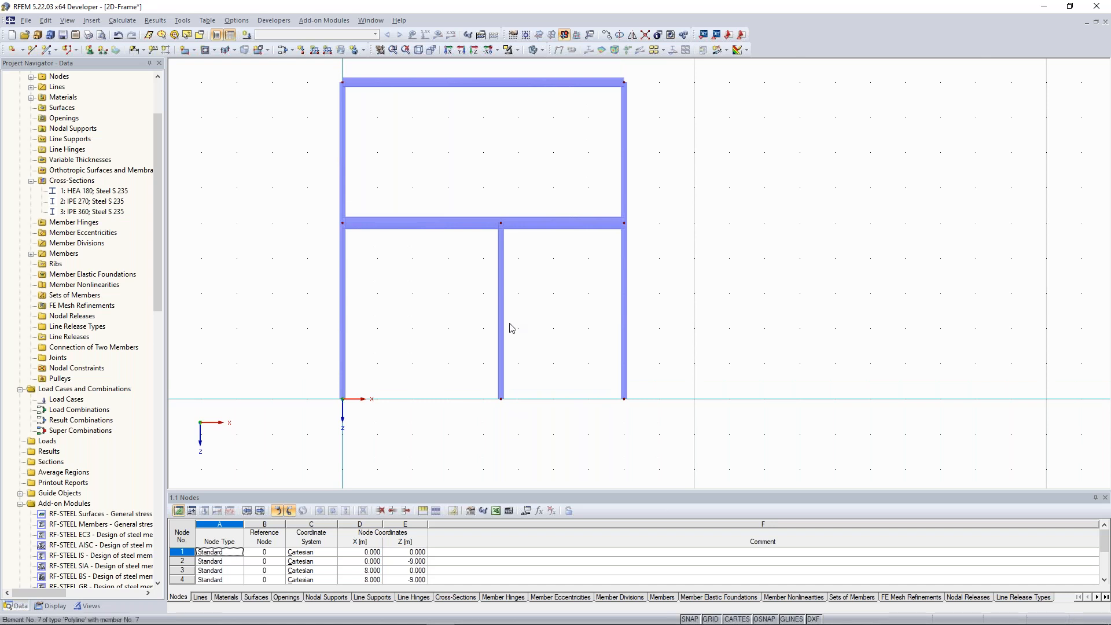
middle_drag(511, 328, 515, 336)
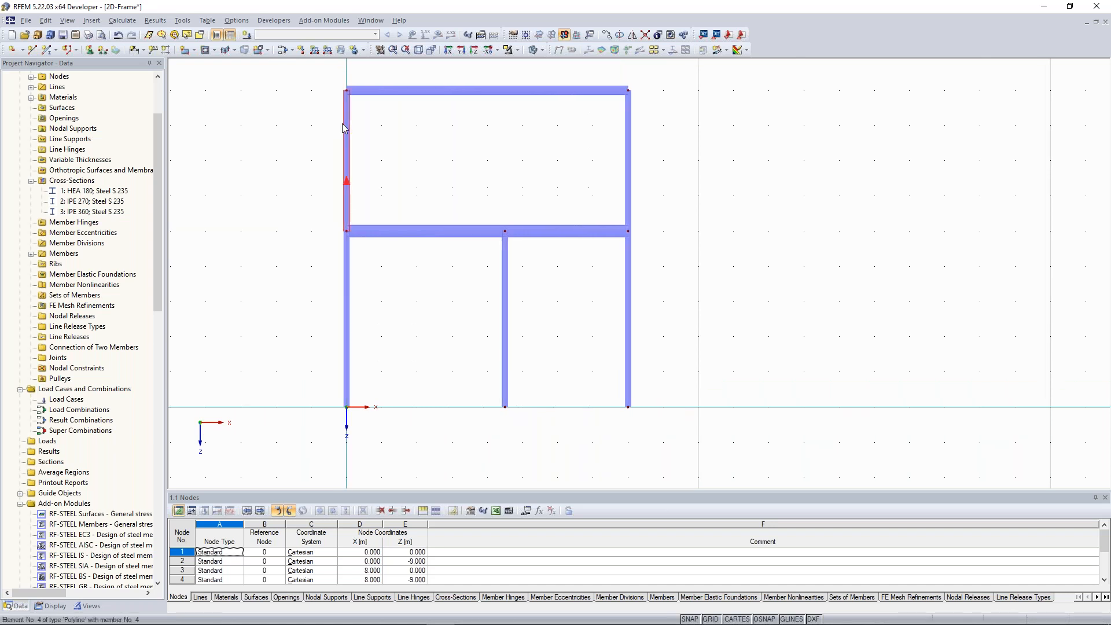
click(508, 391)
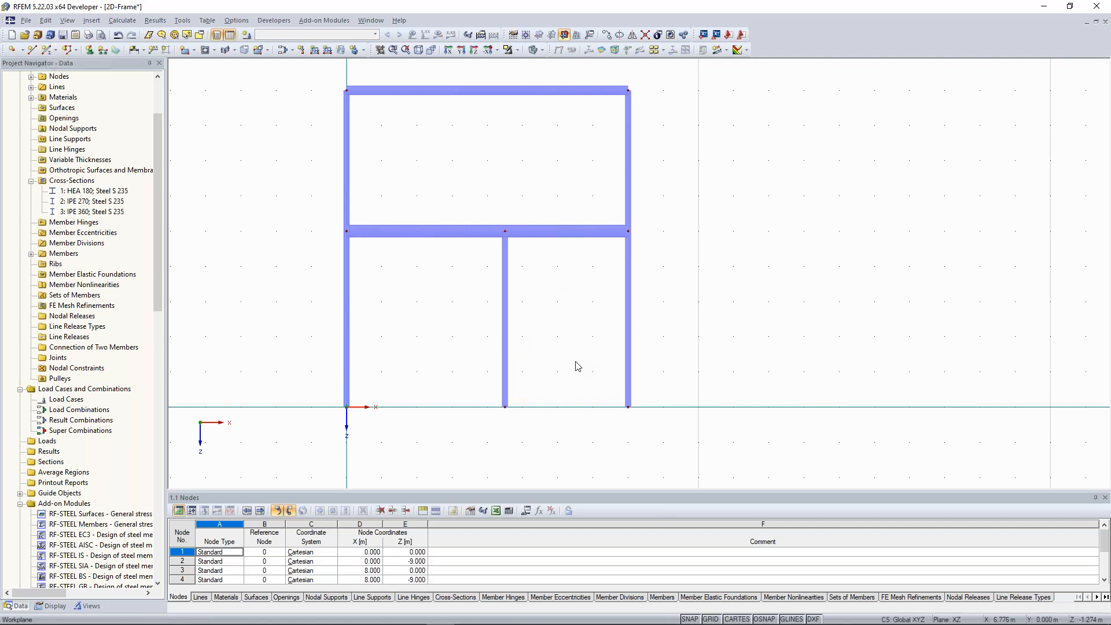
middle_drag(450, 168, 450, 179)
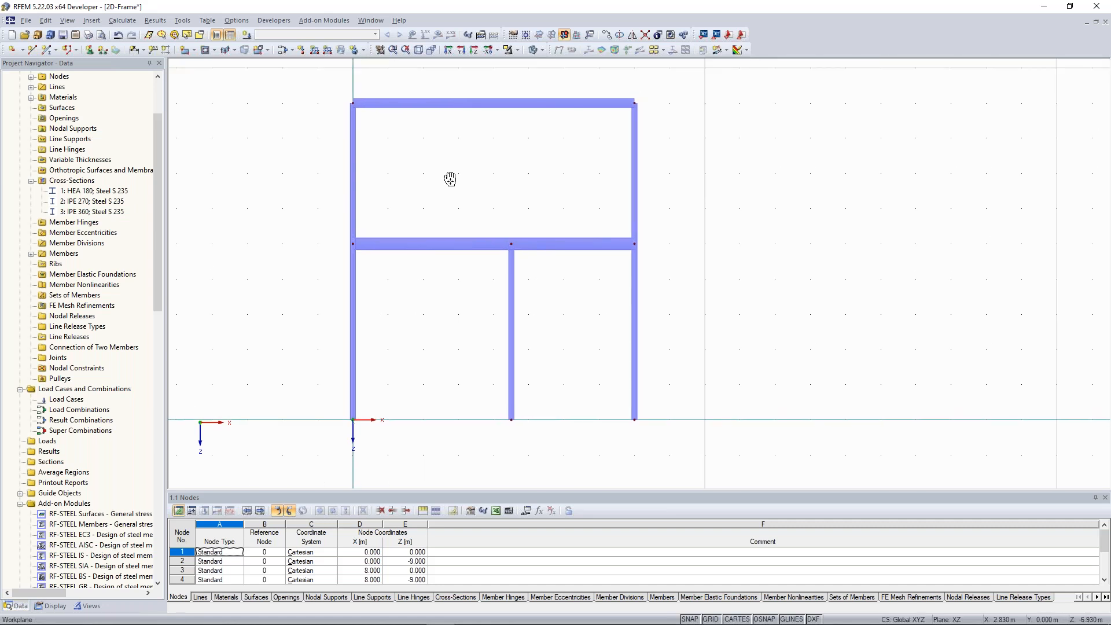
scroll(450, 180, down, 1)
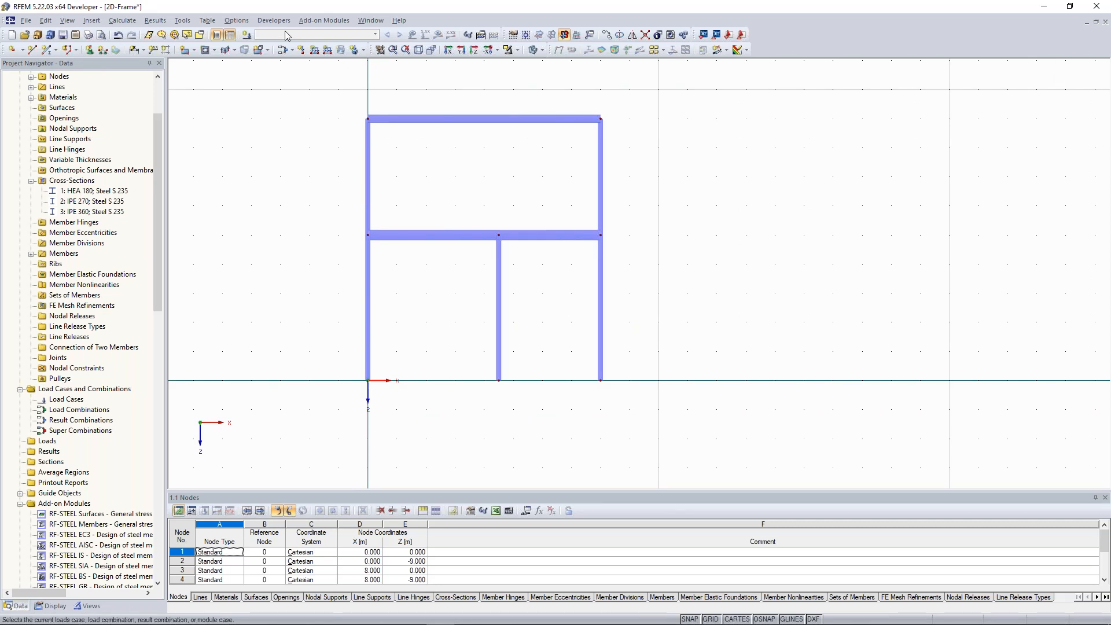
Start generating bracing in cells and define a virtual line between the base nodes of the inner and right columns.
click(181, 22)
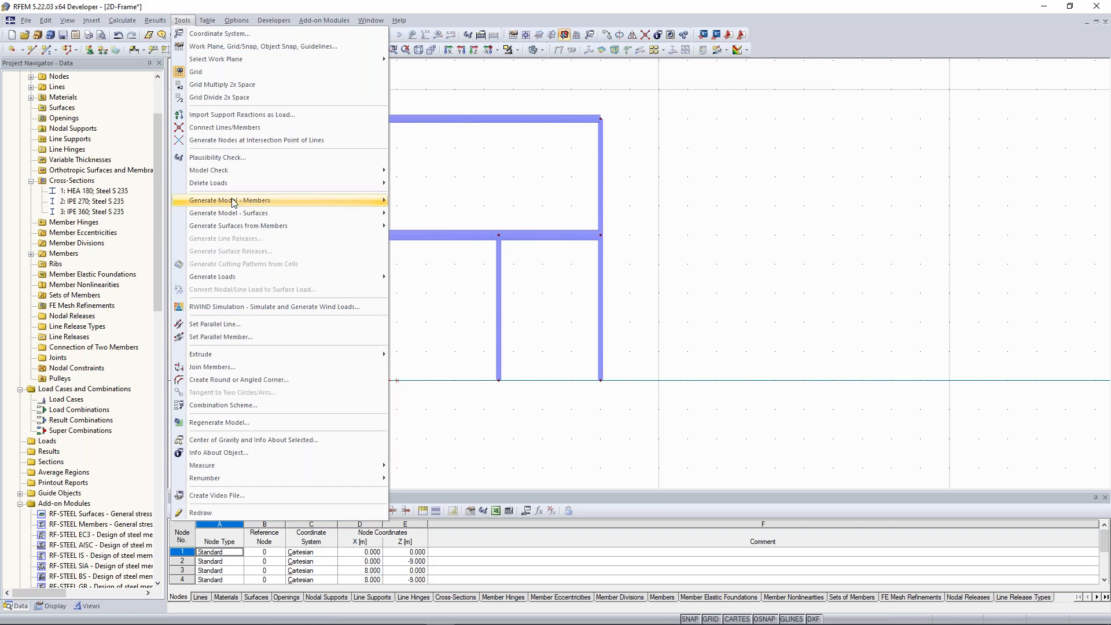
mouse_move(231, 203)
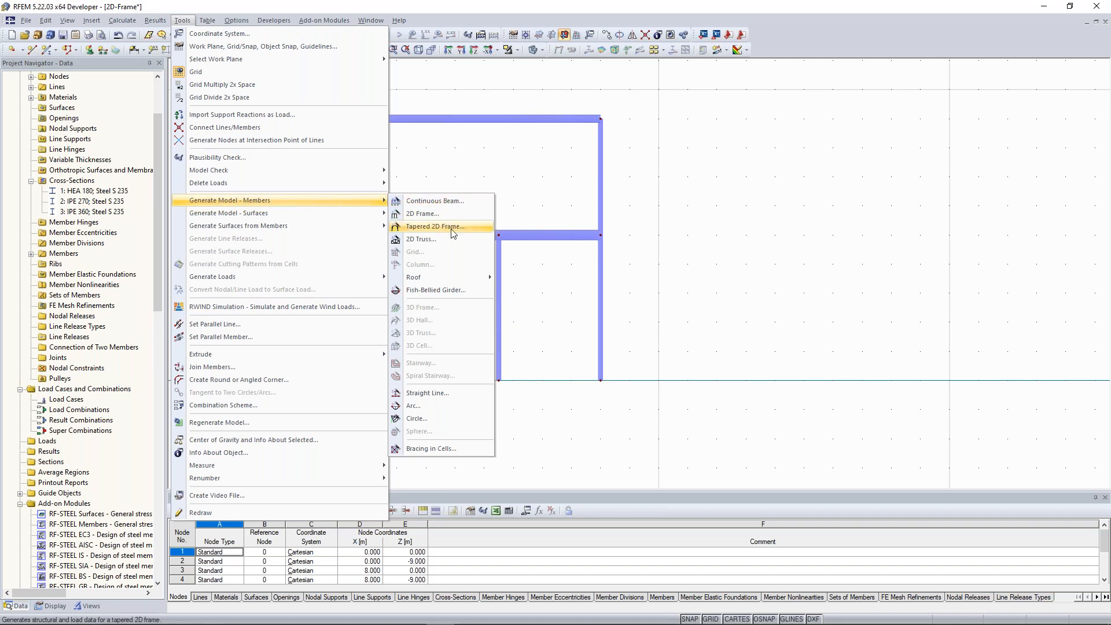
click(424, 449)
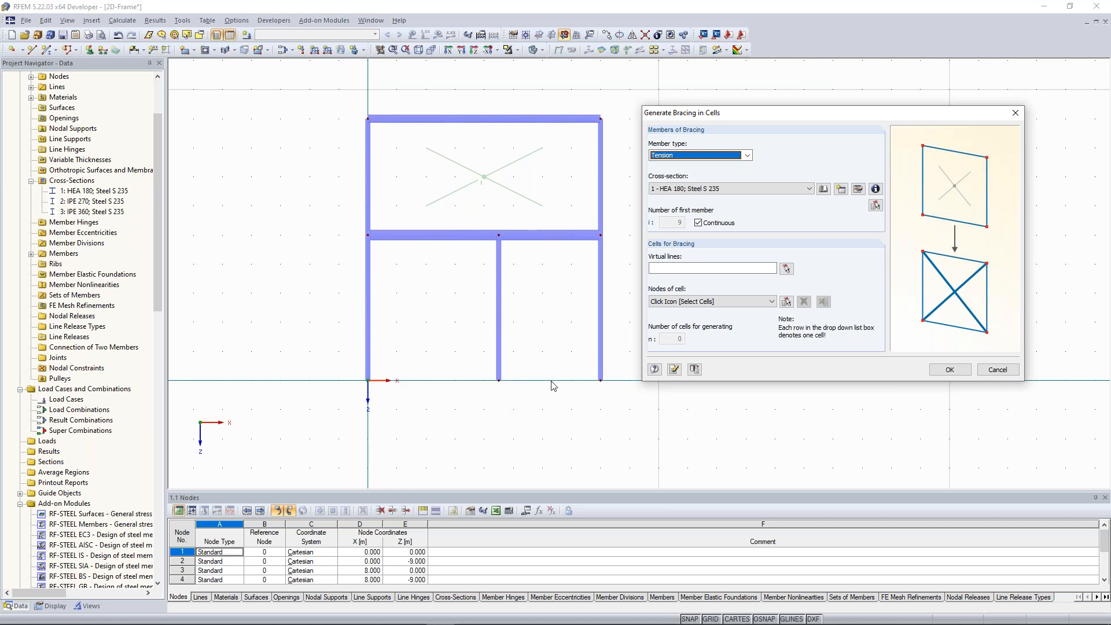
click(786, 269)
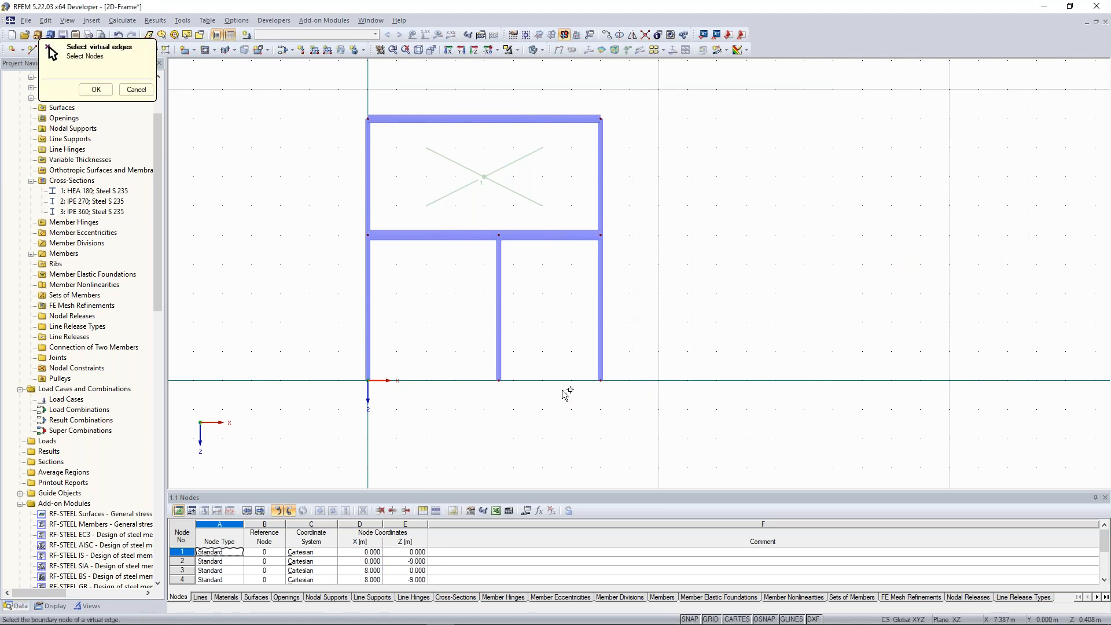
click(600, 380)
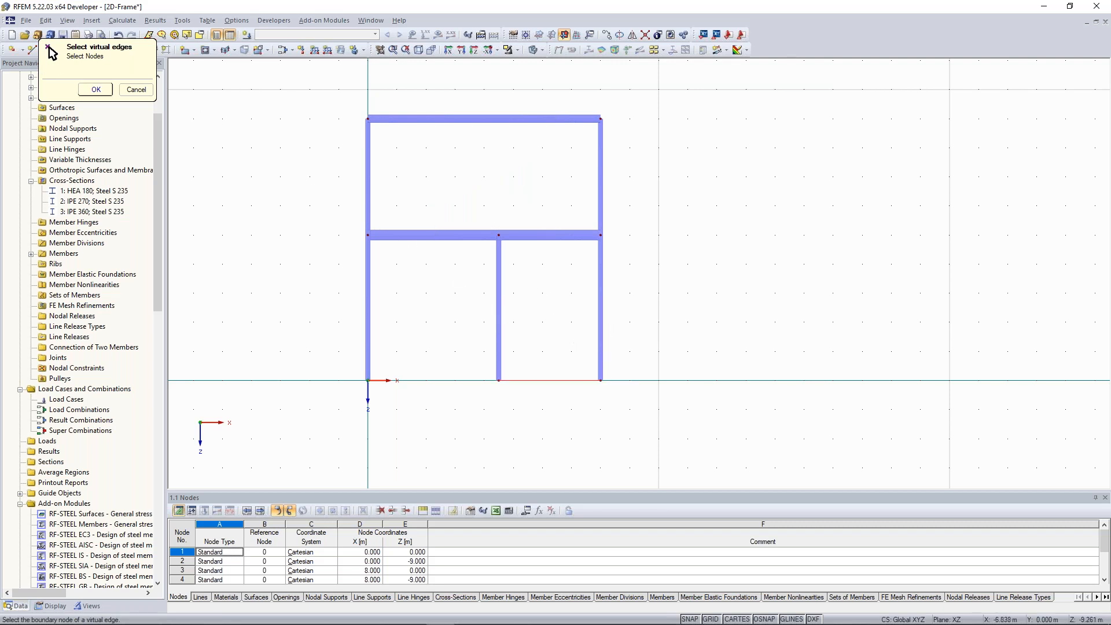
click(96, 89)
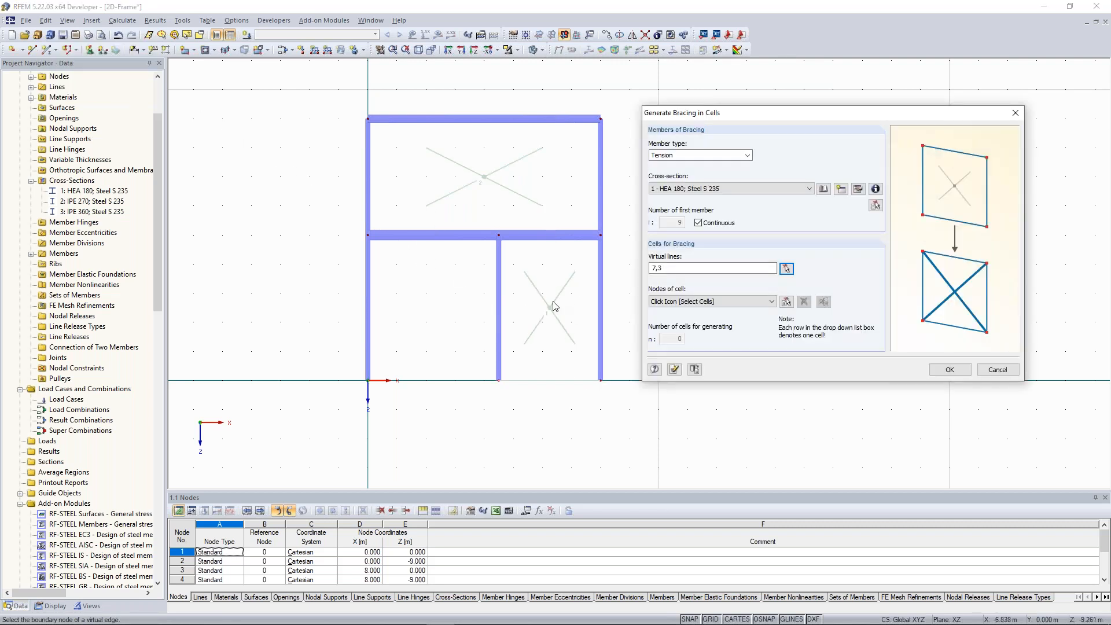
drag(773, 116, 733, 86)
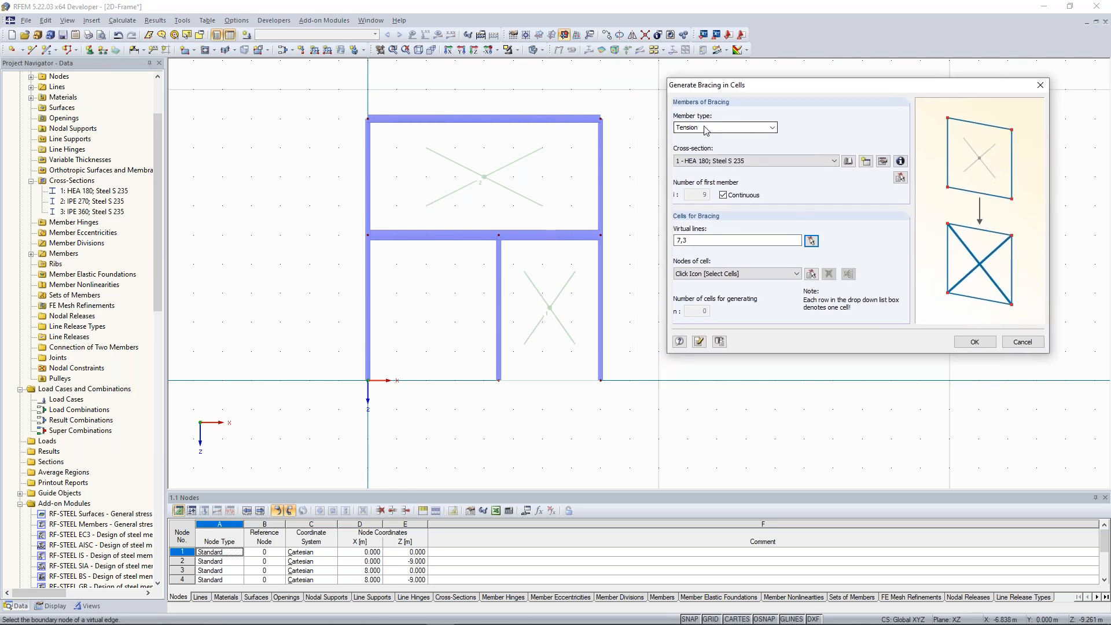
Keep Tension as the bracing member type and create a rolled round steel RD 20 cross-section in Steel S 235 for it.
click(773, 128)
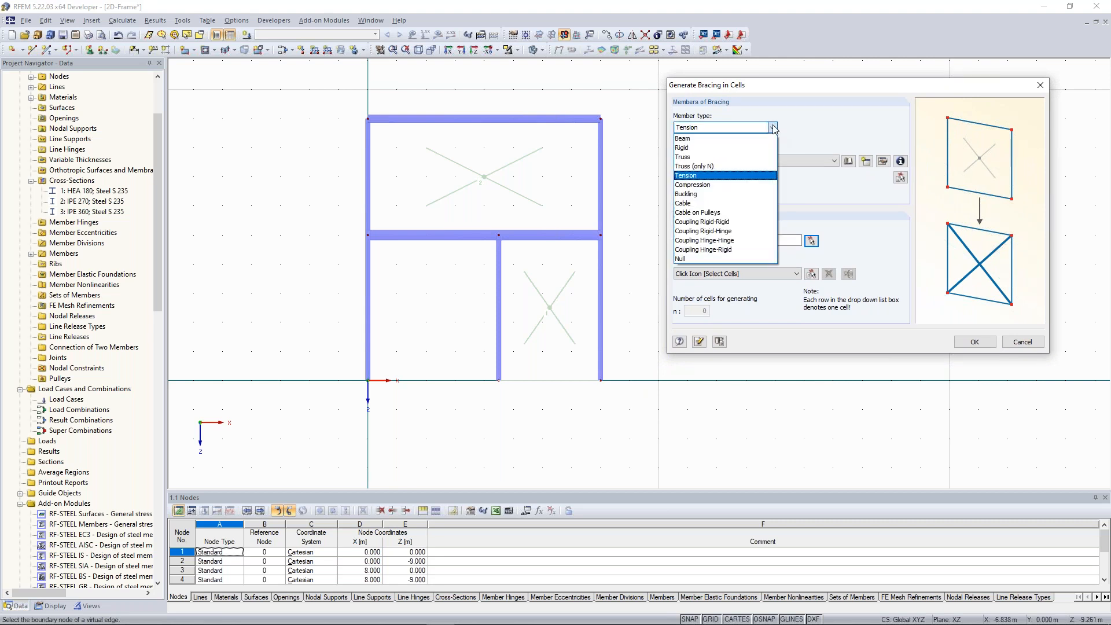
click(759, 156)
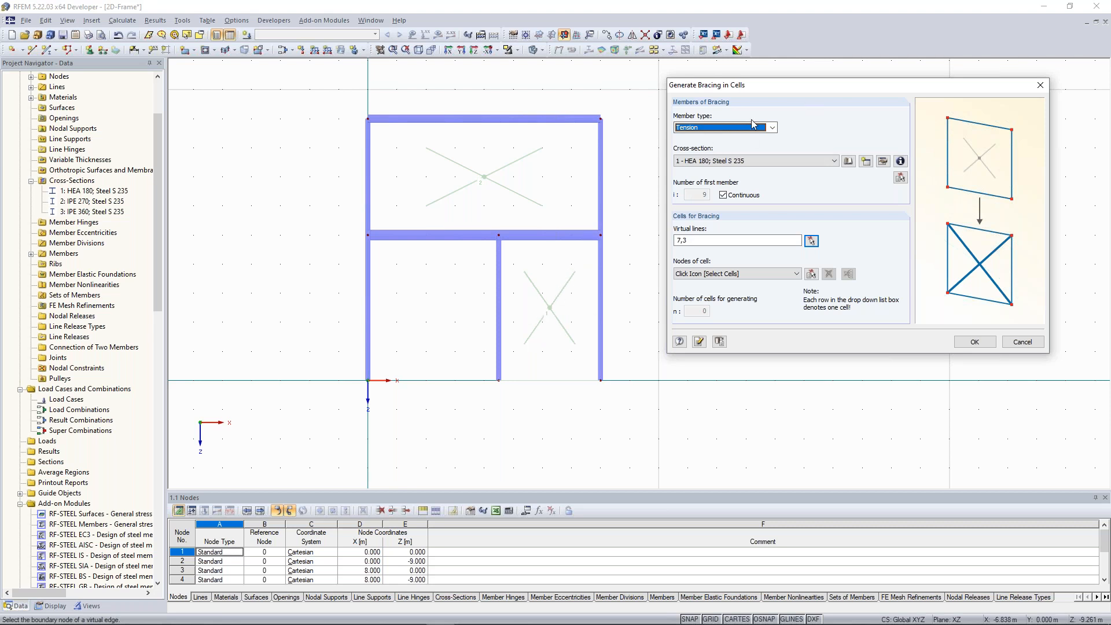
click(825, 163)
click(720, 164)
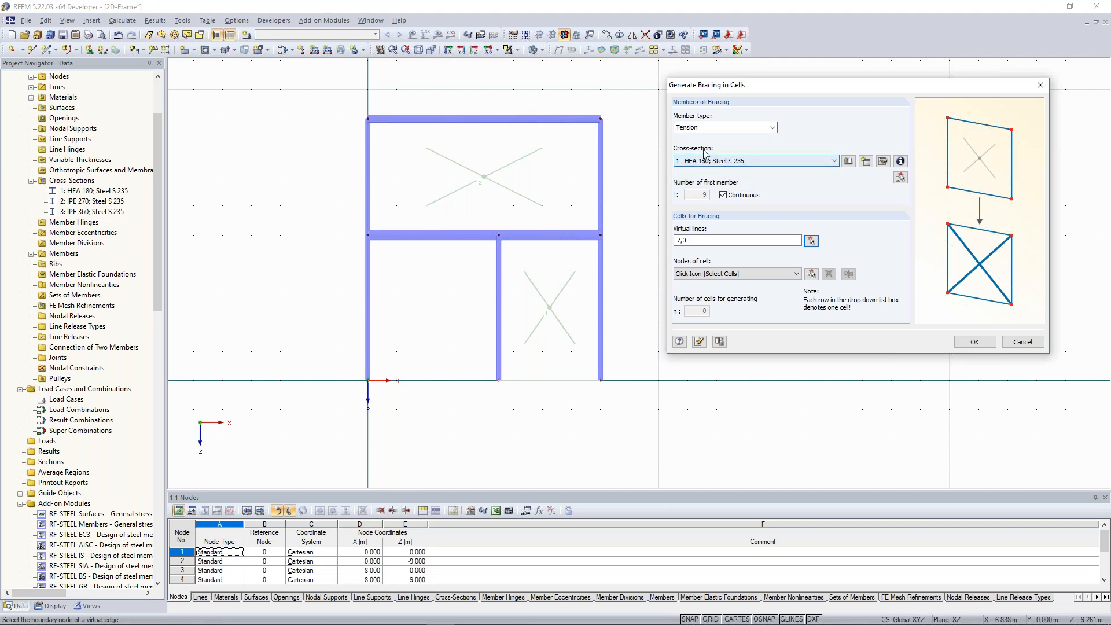
click(753, 164)
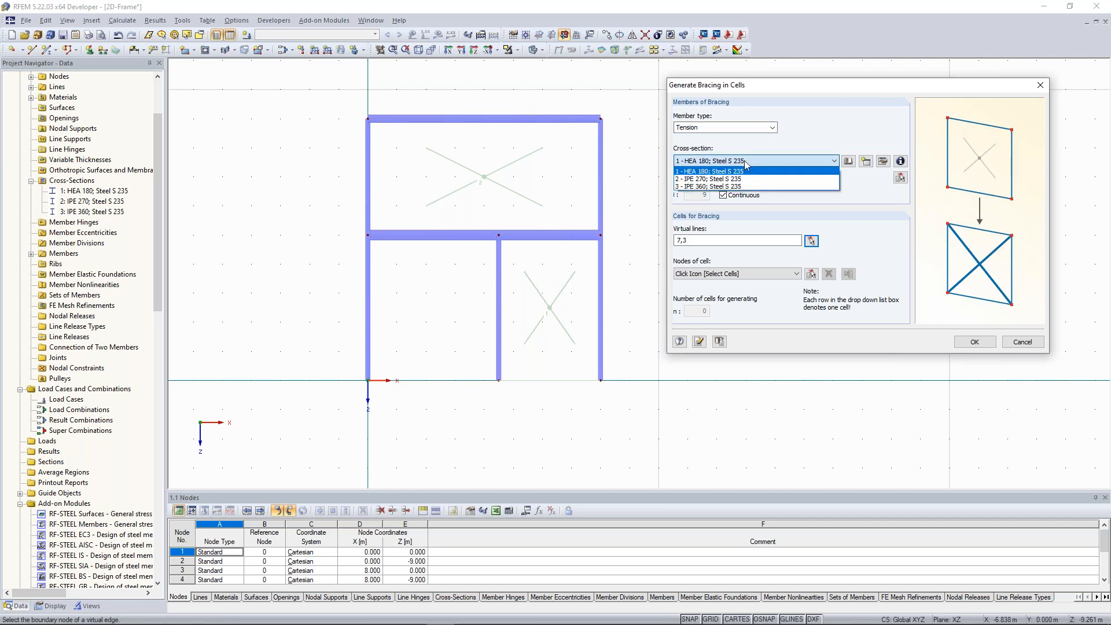
click(773, 165)
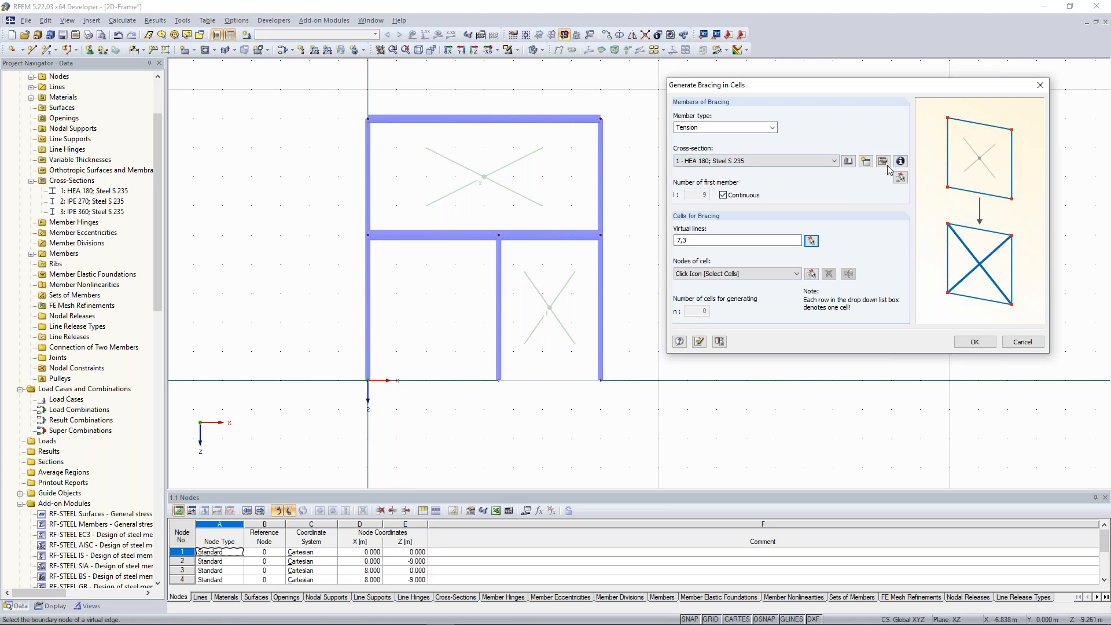
click(866, 161)
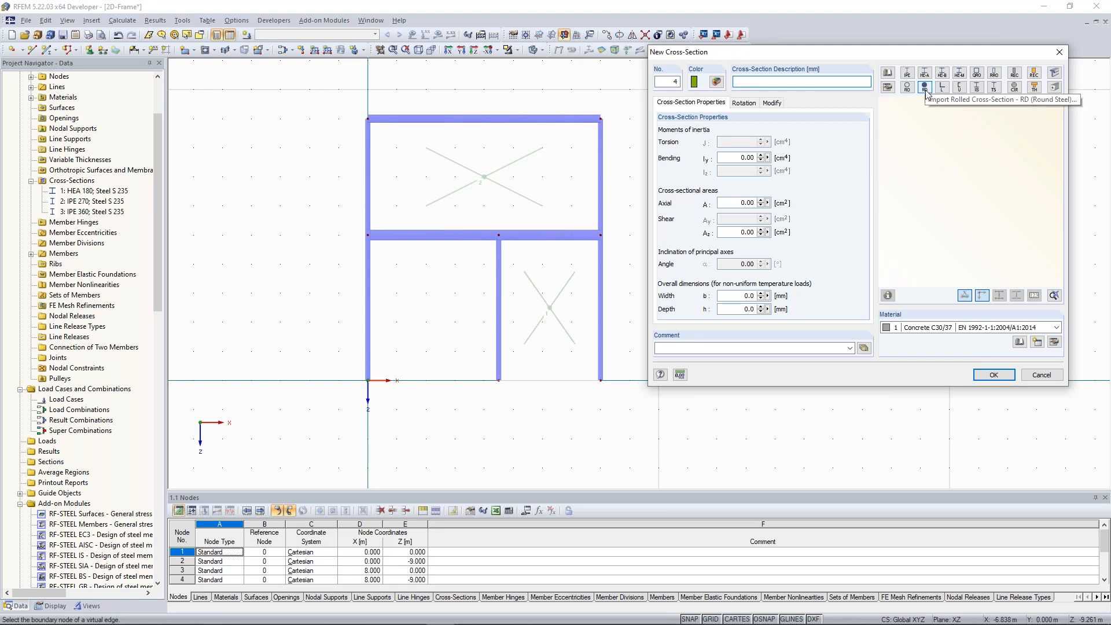
click(925, 90)
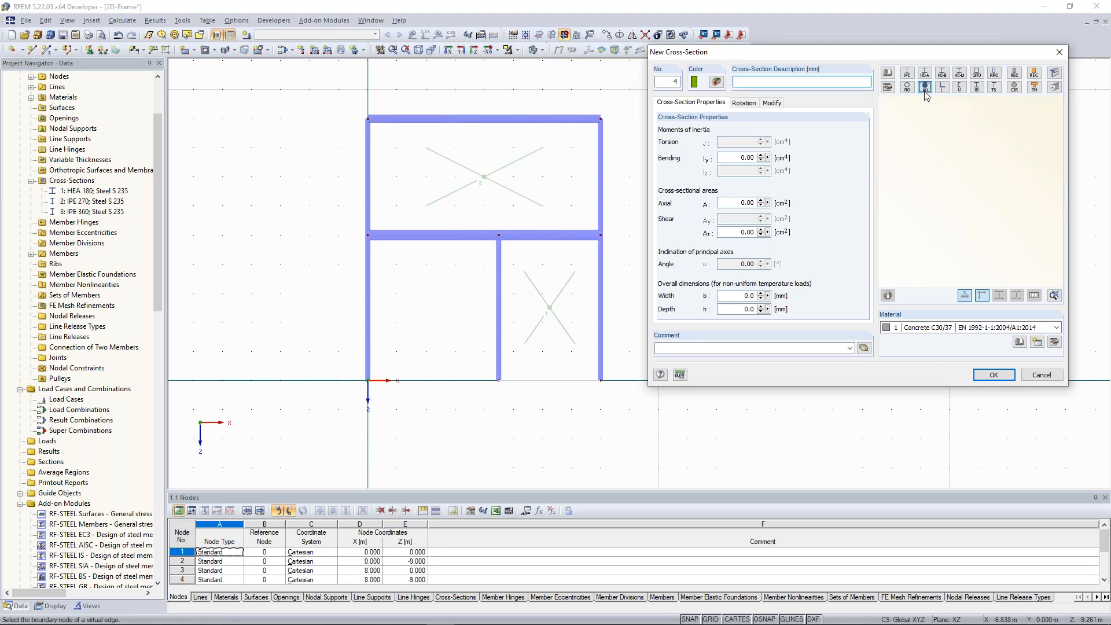
click(845, 179)
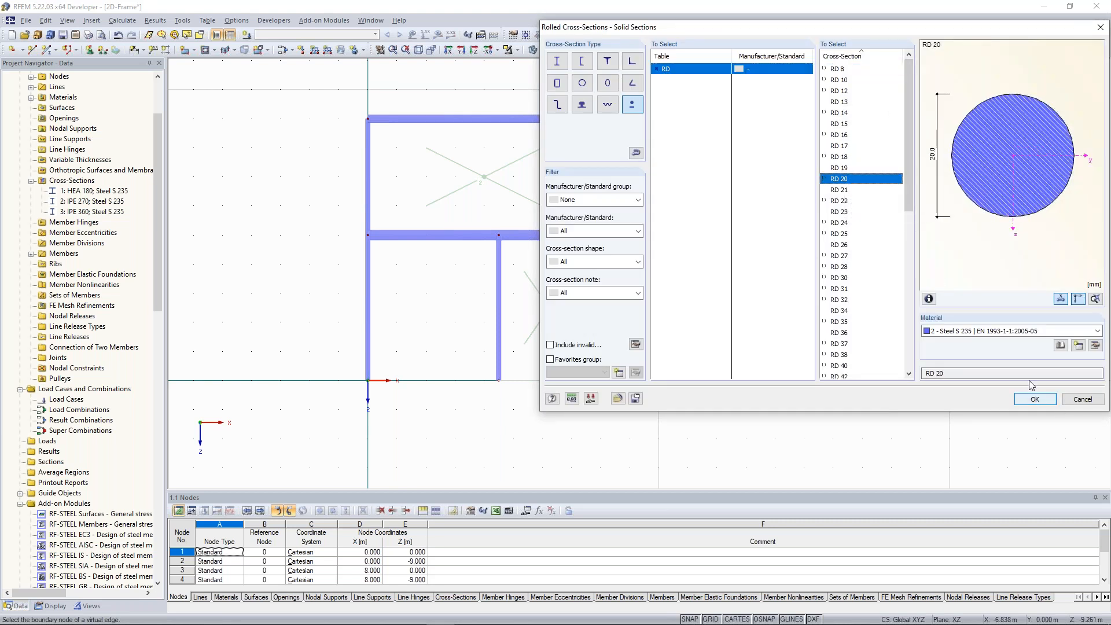
click(1033, 398)
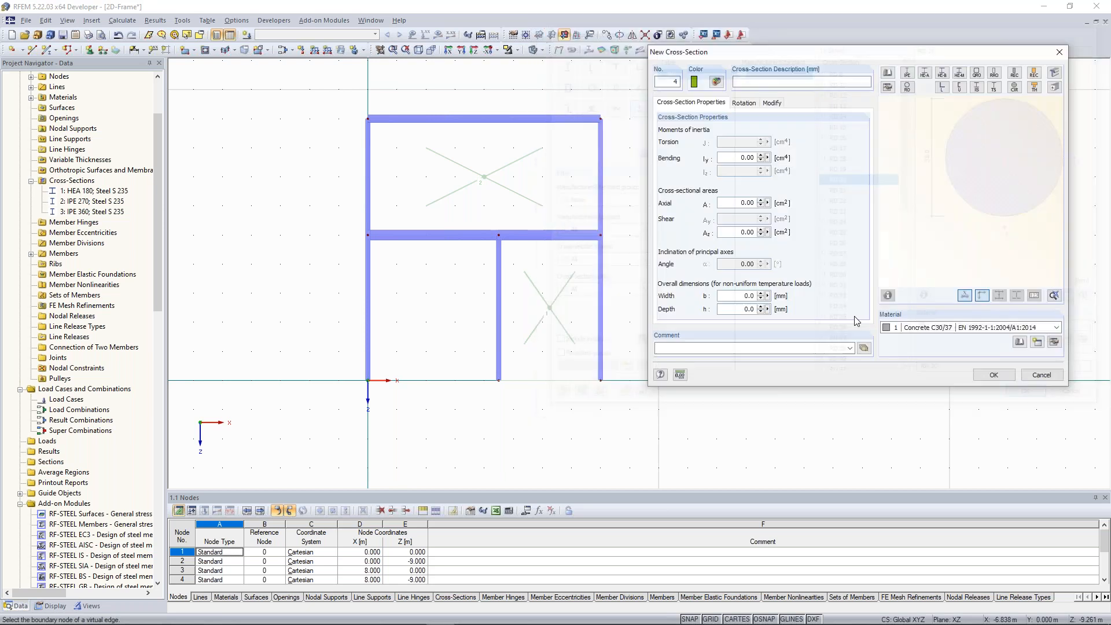
click(991, 375)
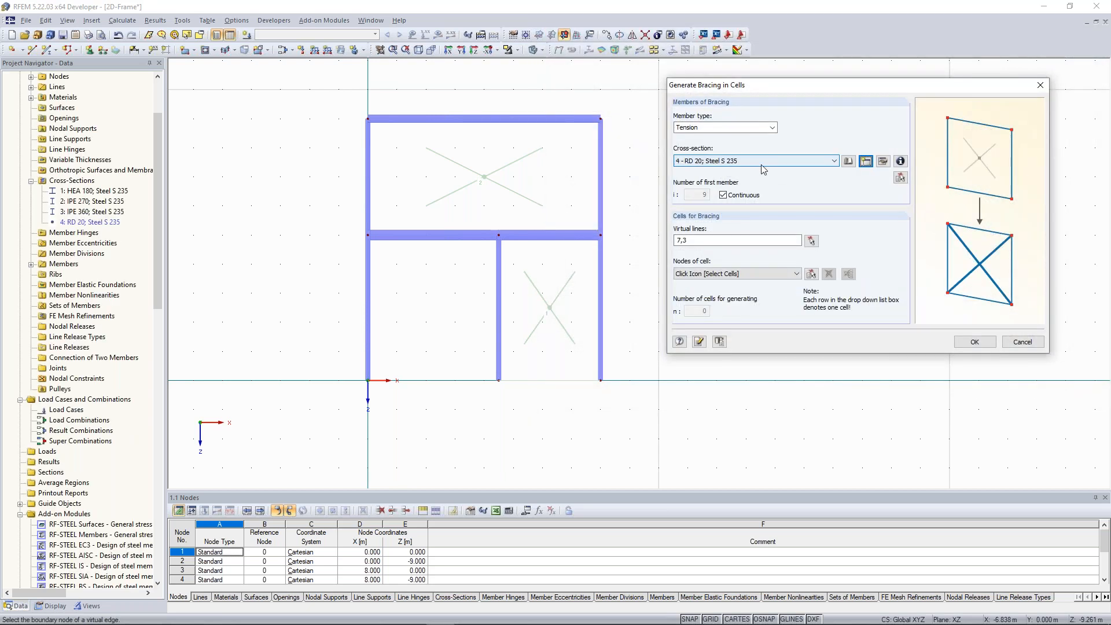
Select the cell between the inner and right columns and generate the RD 20 tension bracing in it.
click(809, 274)
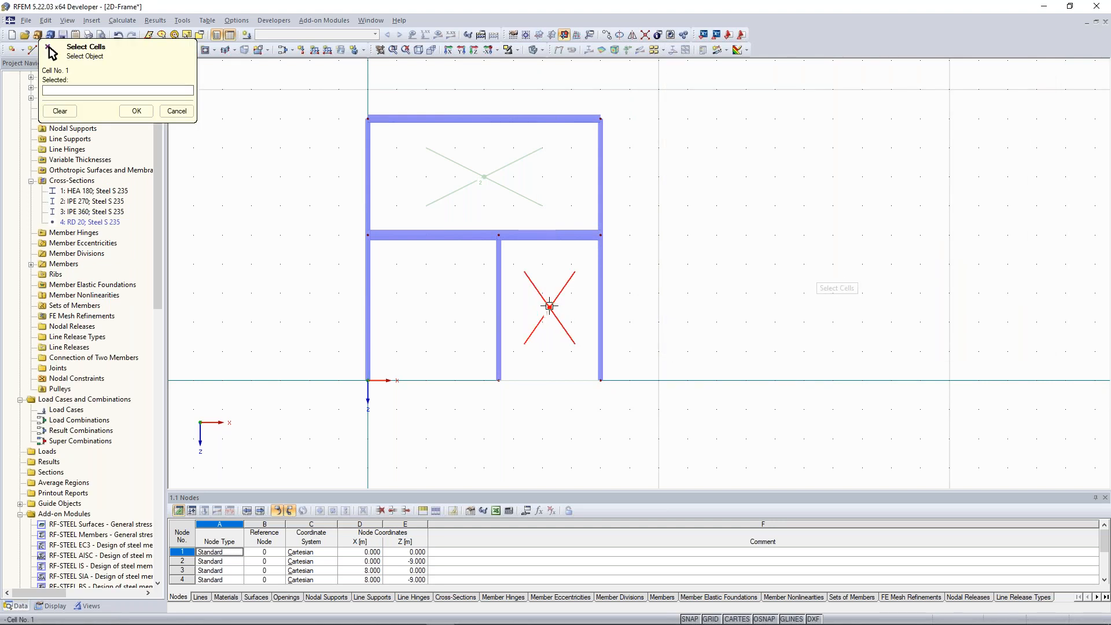
click(549, 306)
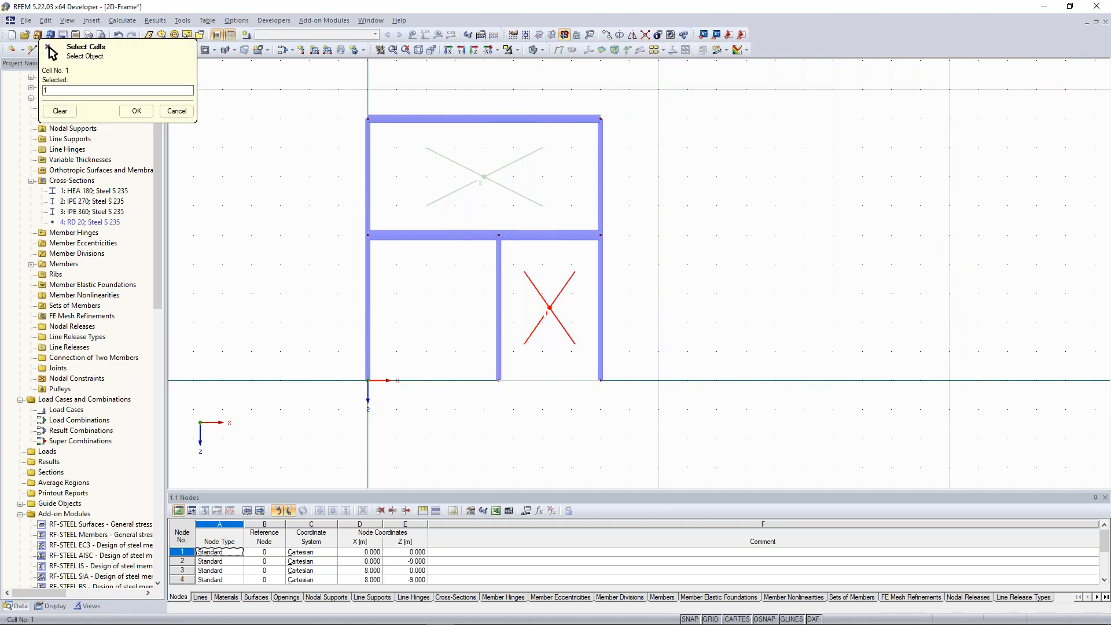
click(136, 110)
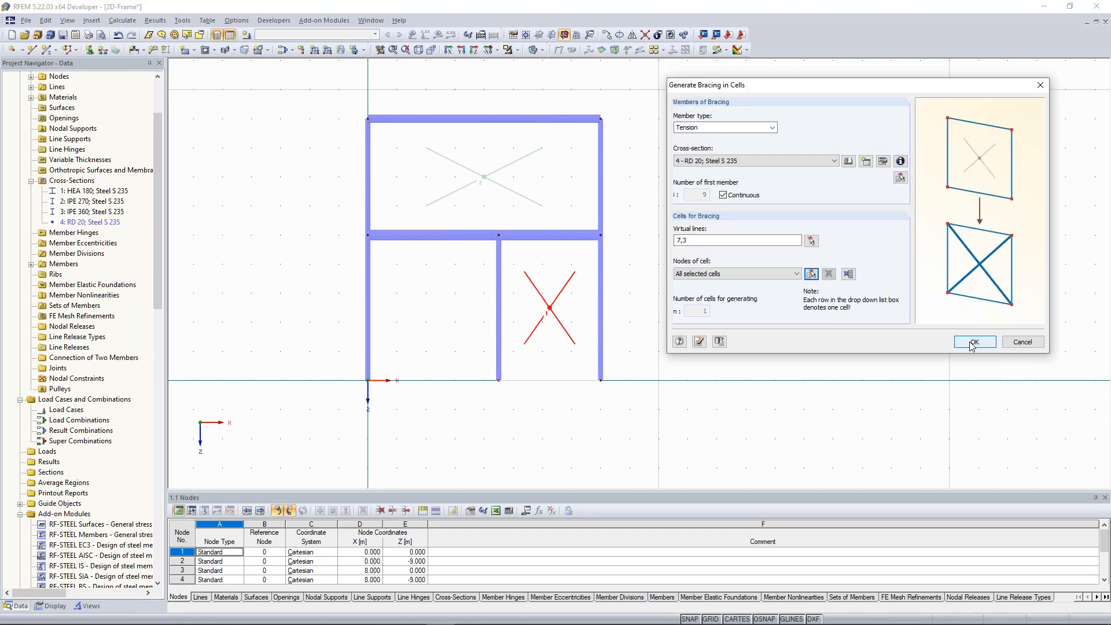
click(972, 344)
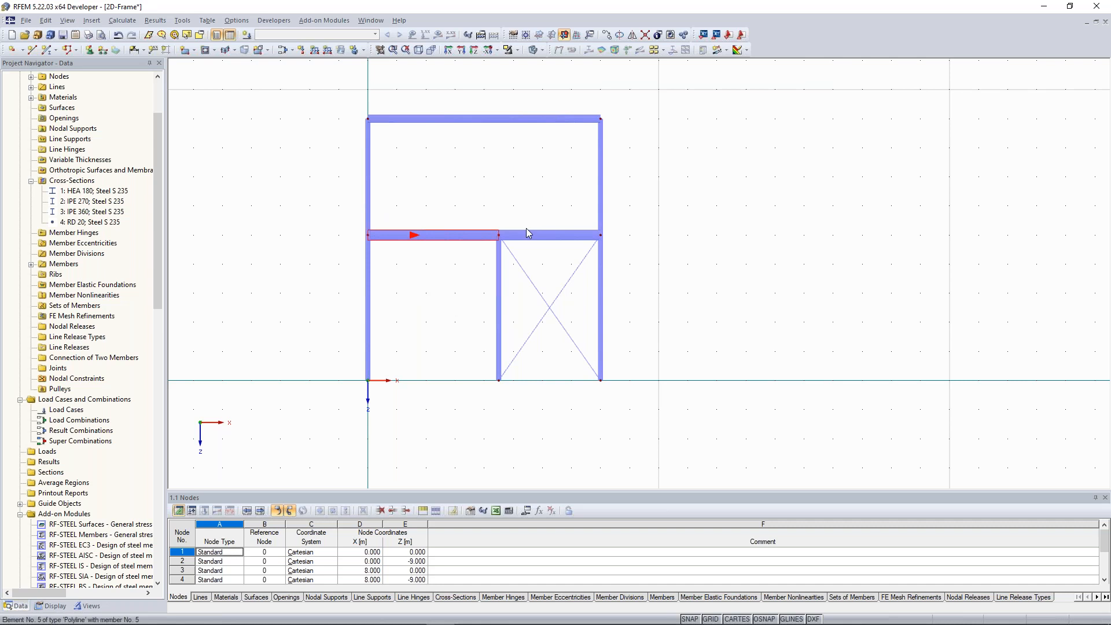
Create a member hinge in local member axes with only the My rotational release (φy) set.
scroll(443, 268, up, 3)
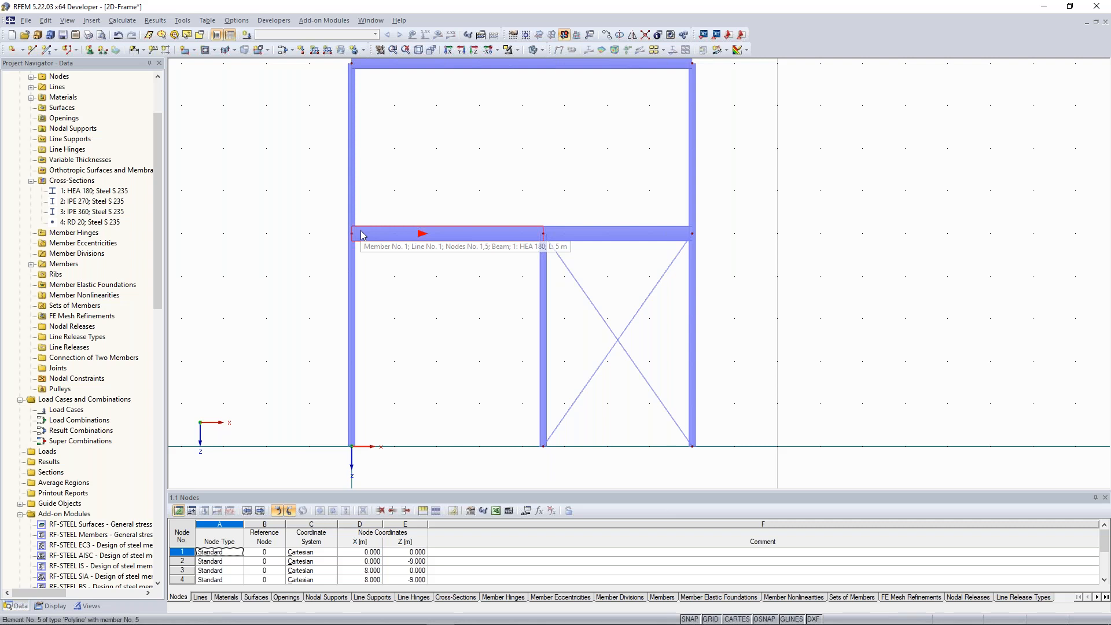
middle_drag(342, 226, 322, 233)
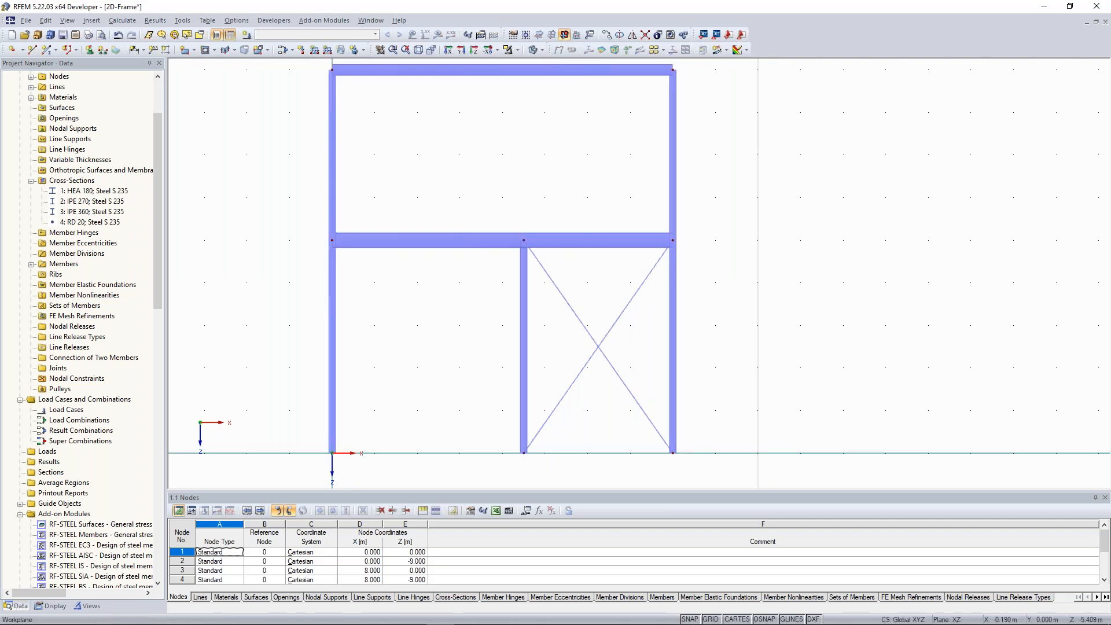
drag(160, 227, 166, 210)
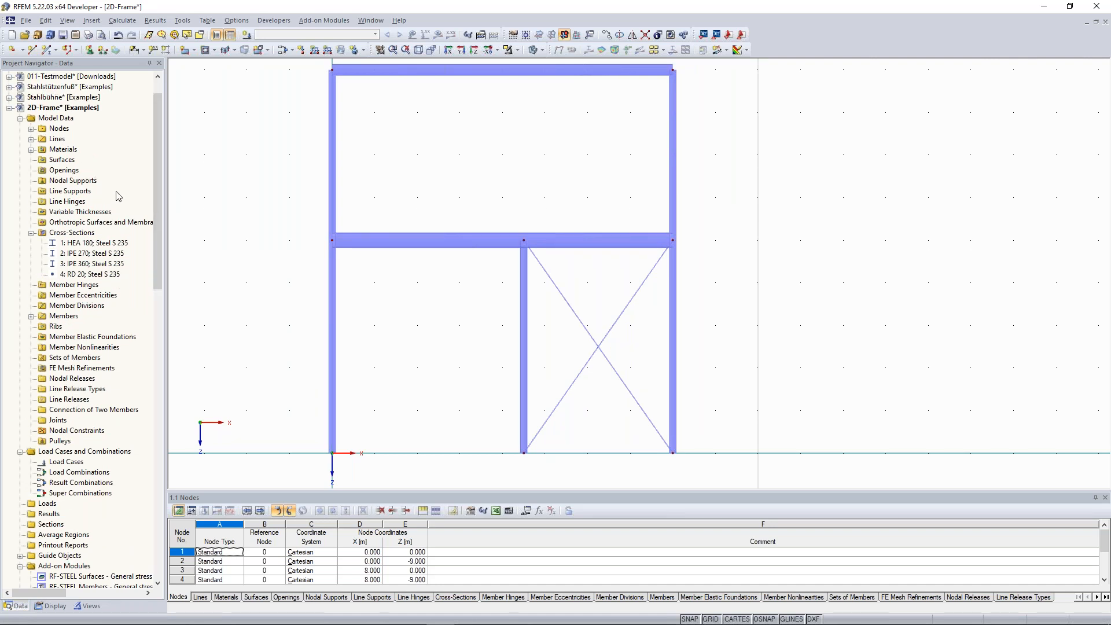
click(74, 284)
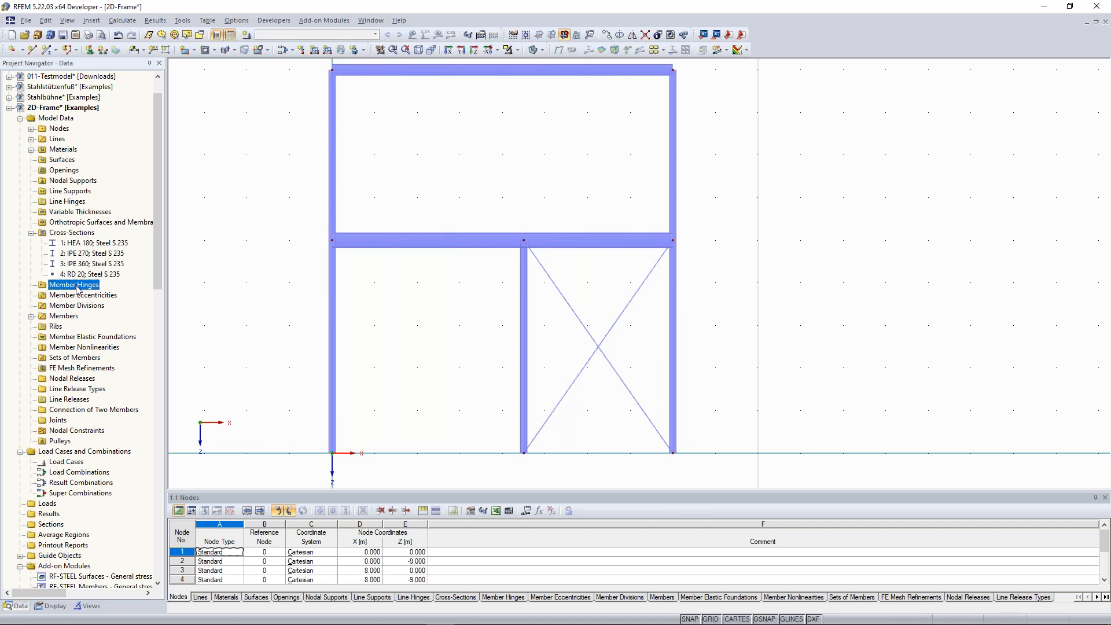
right_click(79, 286)
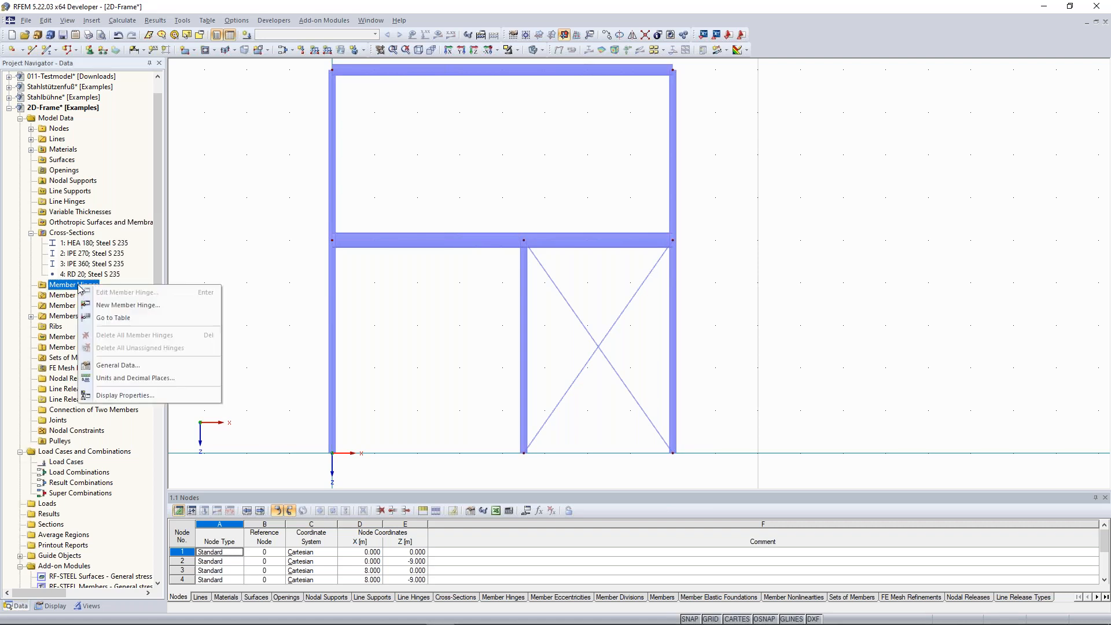
click(137, 306)
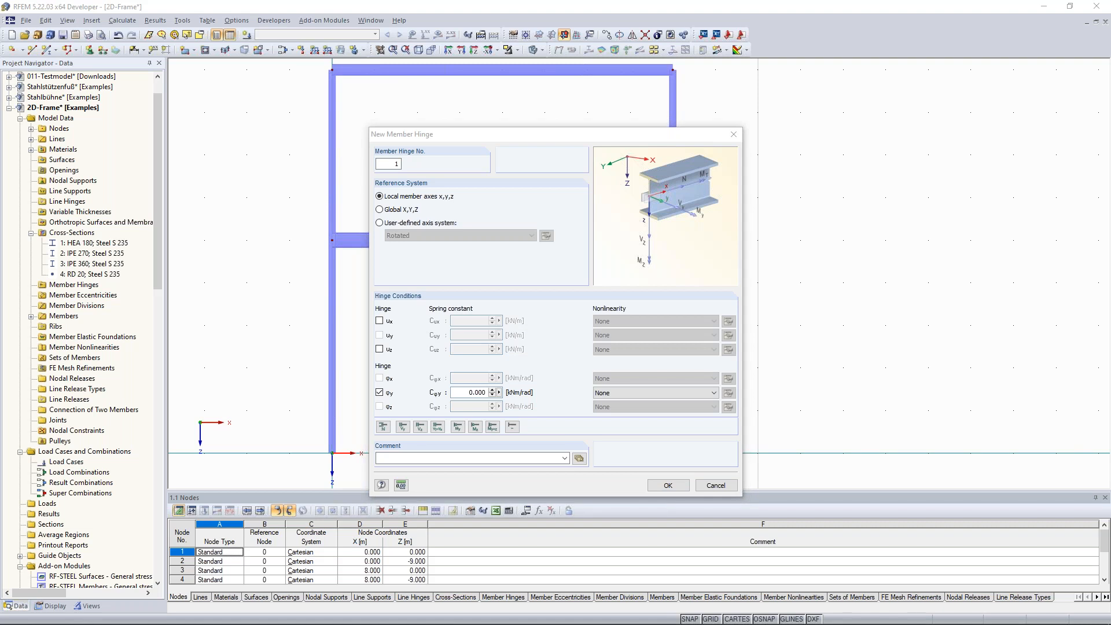
drag(548, 133, 779, 81)
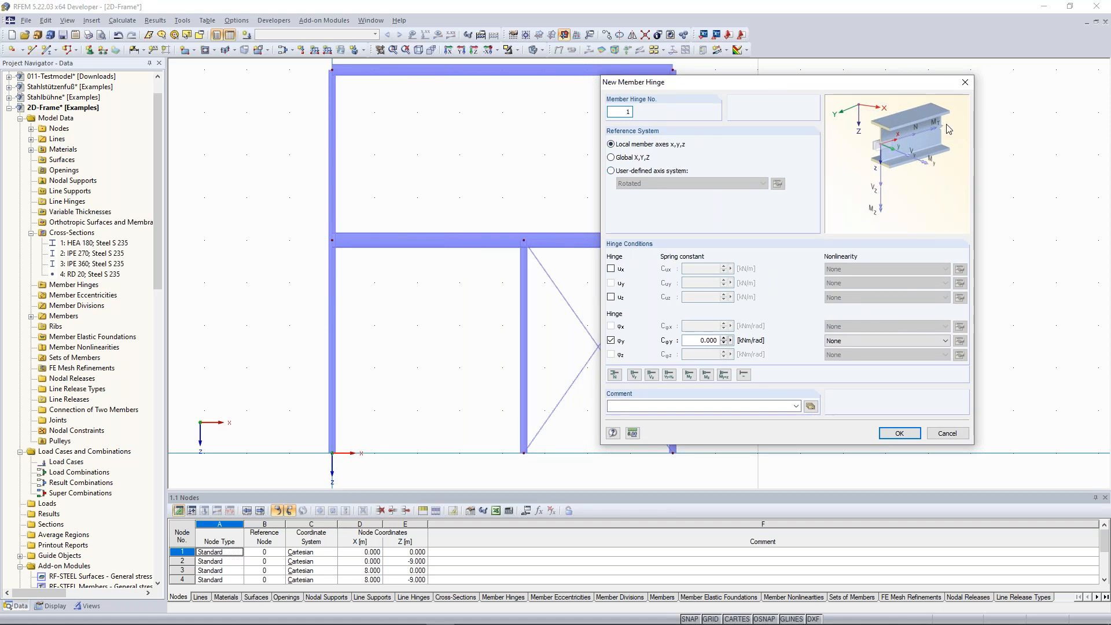
drag(764, 86, 800, 96)
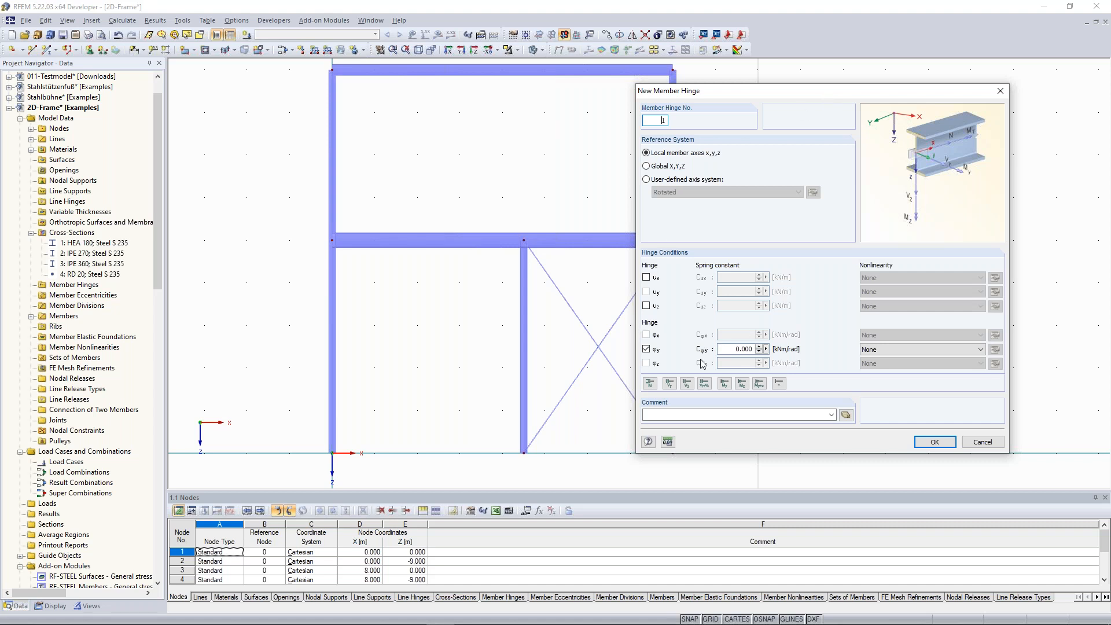
click(647, 349)
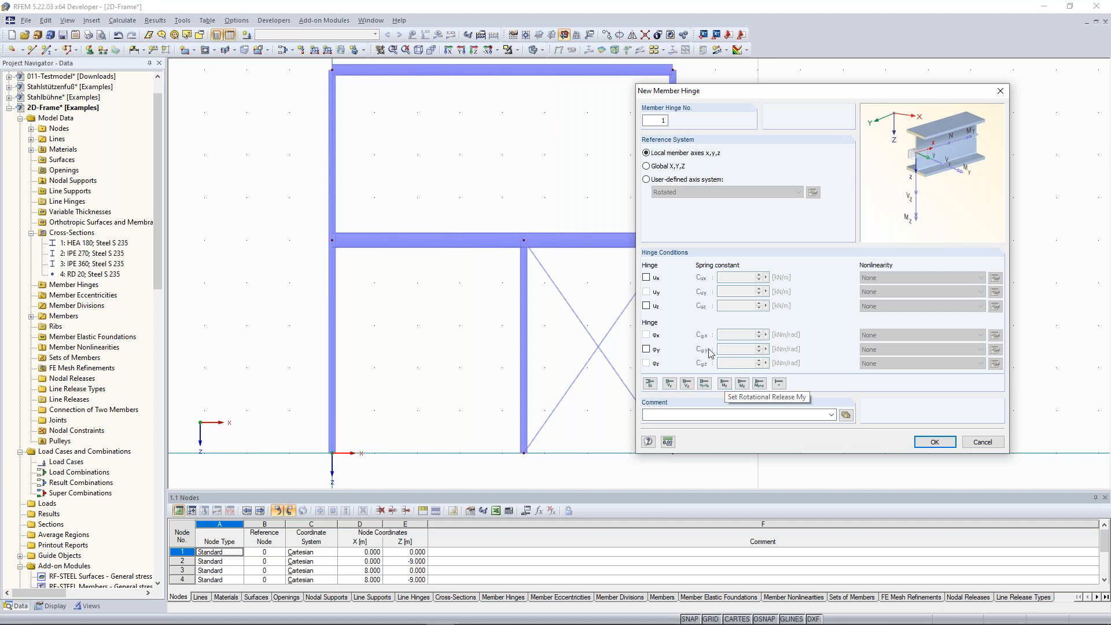
click(723, 384)
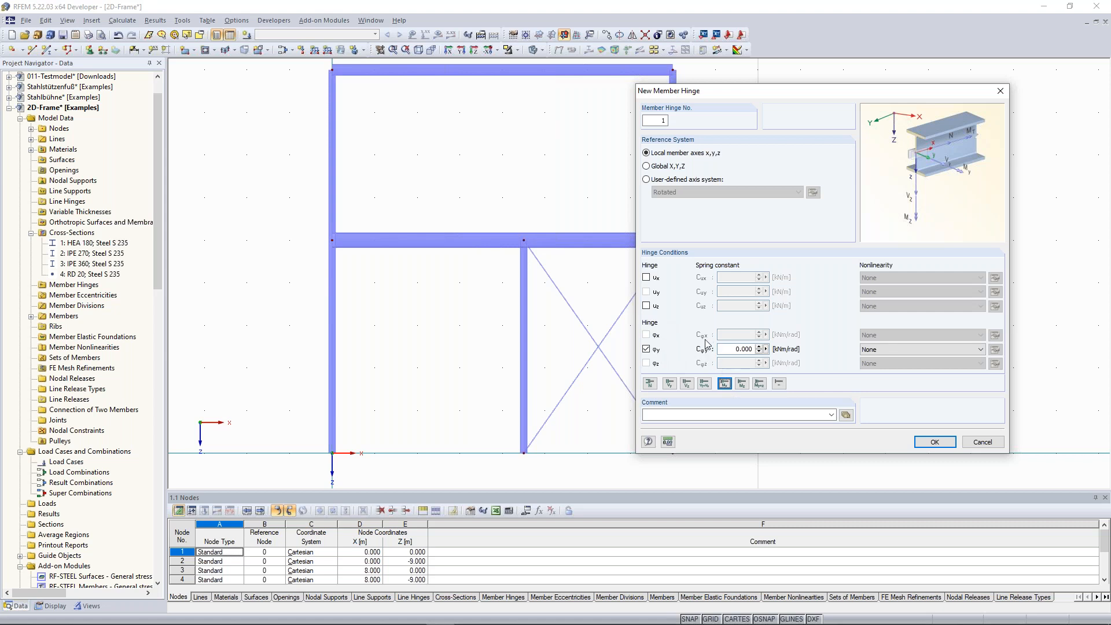
click(935, 442)
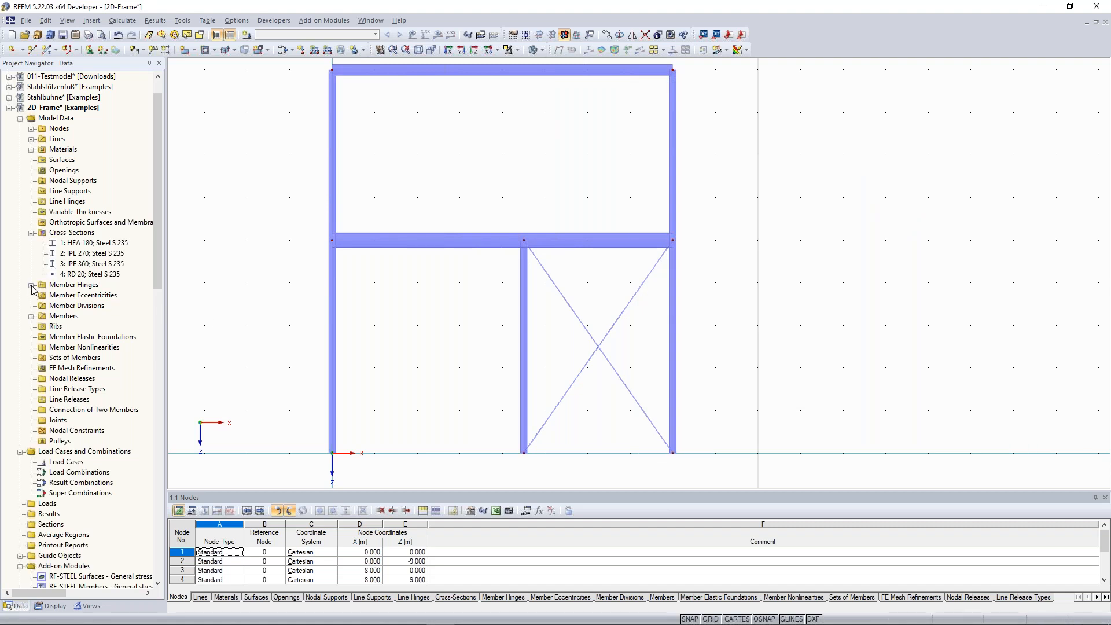
Assign the new member hinge graphically to both outer ends of the IPE 360 beam and the upper end of the inner column.
click(32, 285)
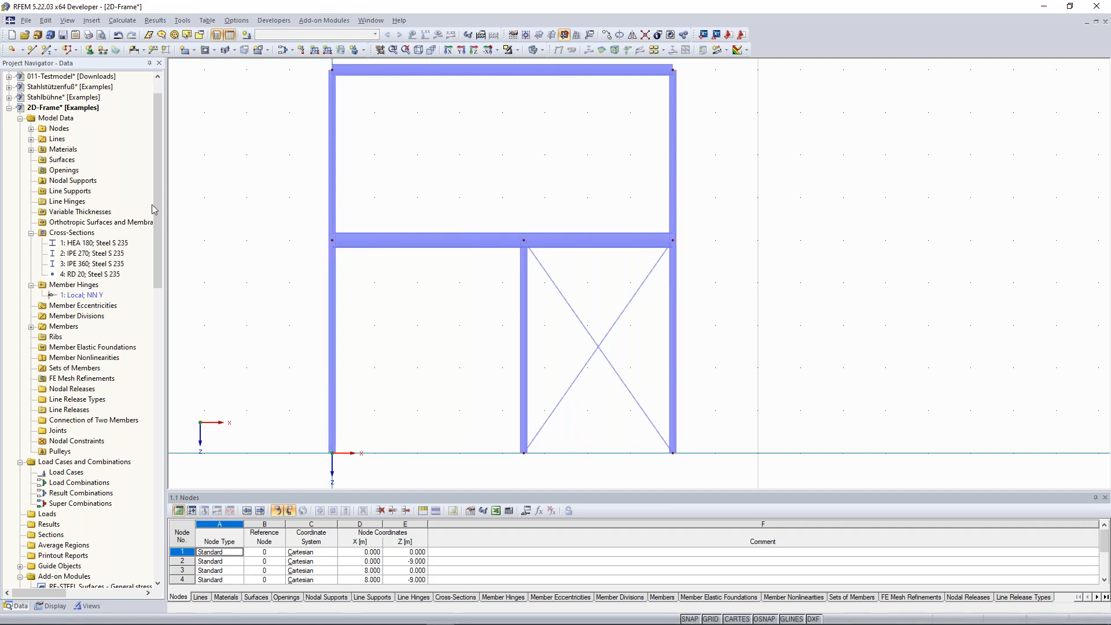
right_click(86, 295)
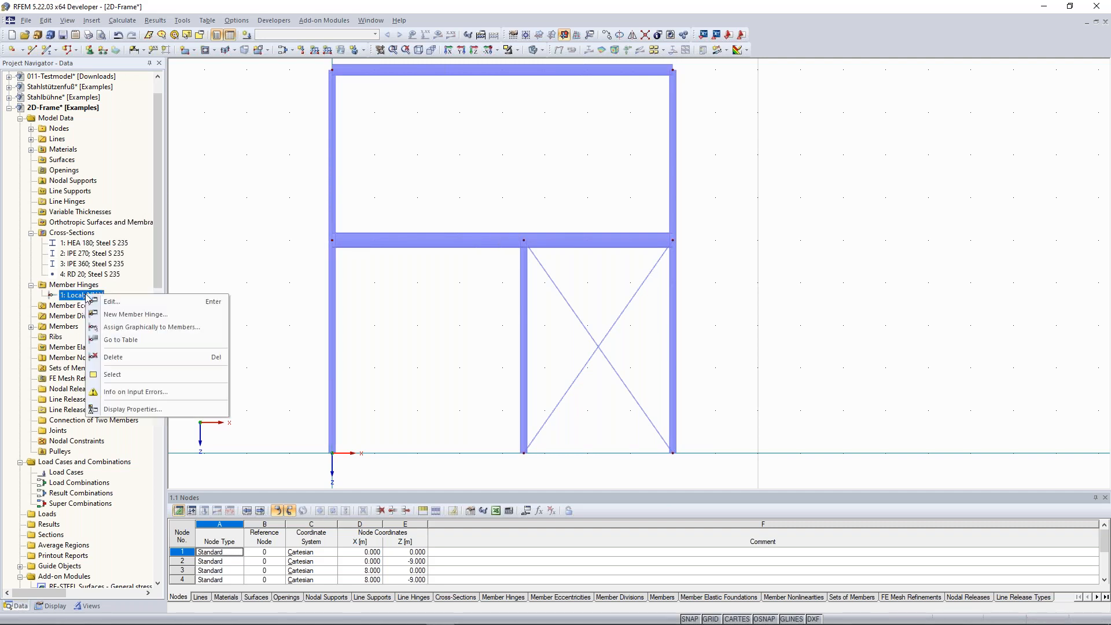
click(156, 329)
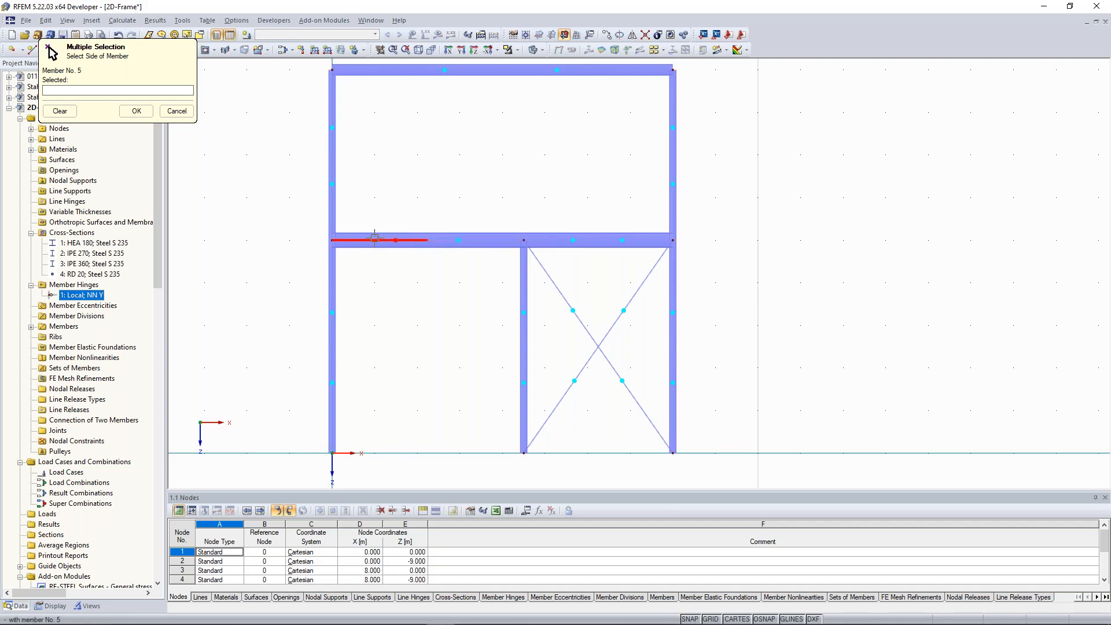
middle_drag(374, 239, 379, 230)
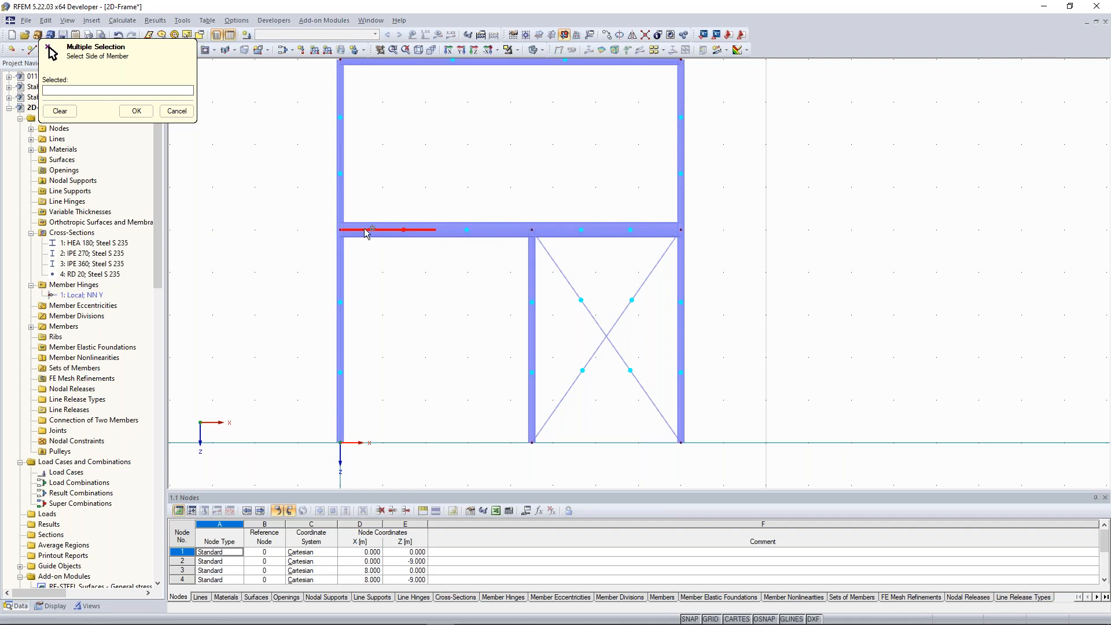
mouse_move(385, 240)
middle_down()
mouse_move(391, 216)
mouse_move(386, 231)
middle_up()
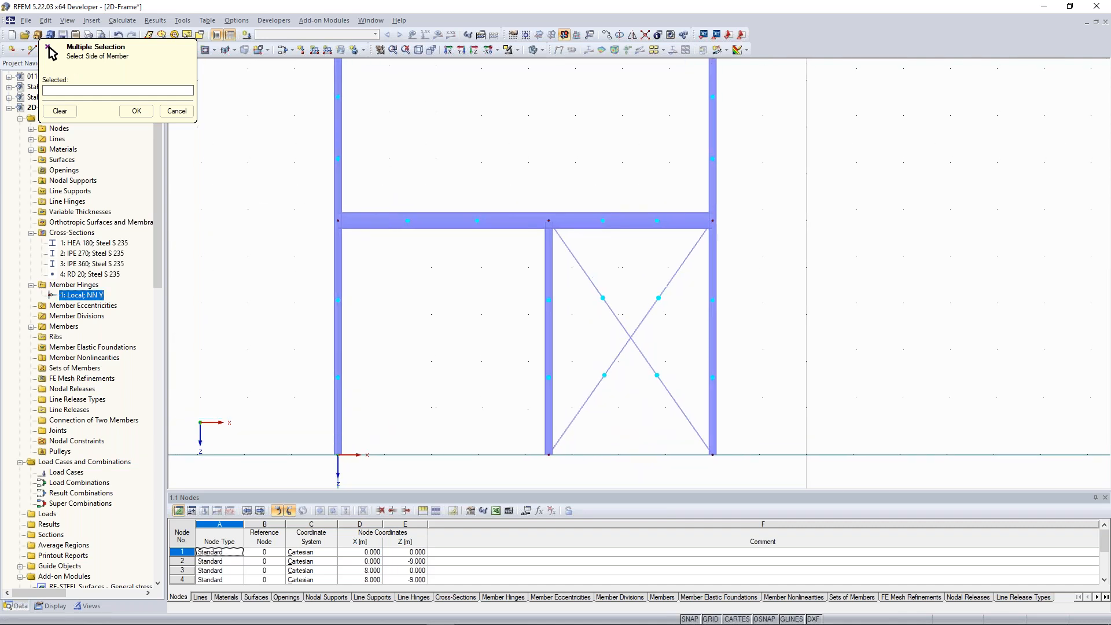
click(378, 220)
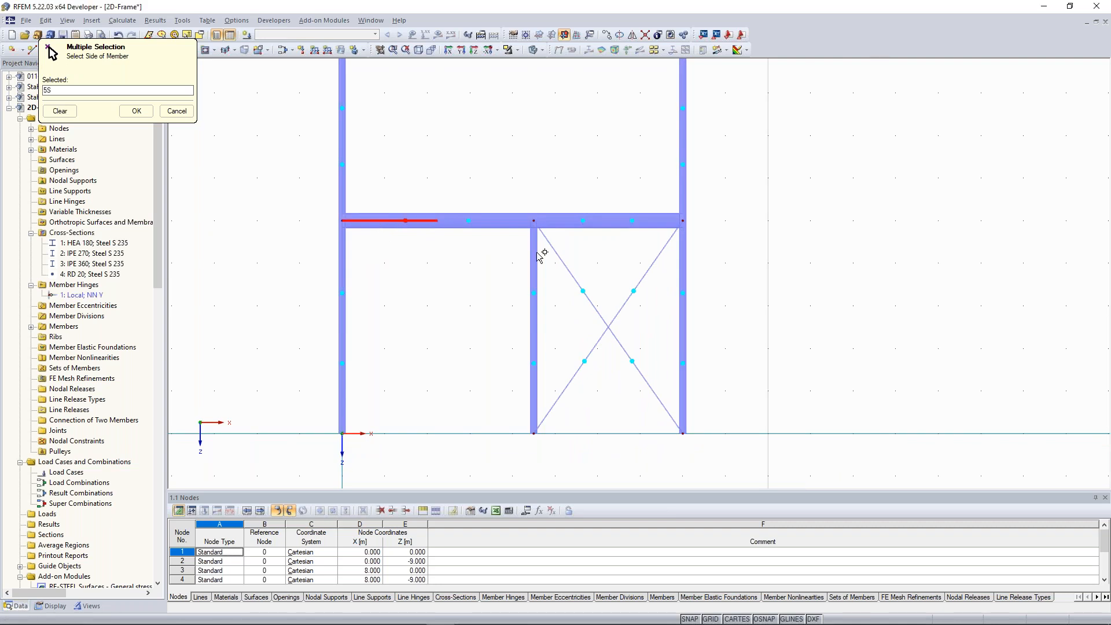
click(663, 221)
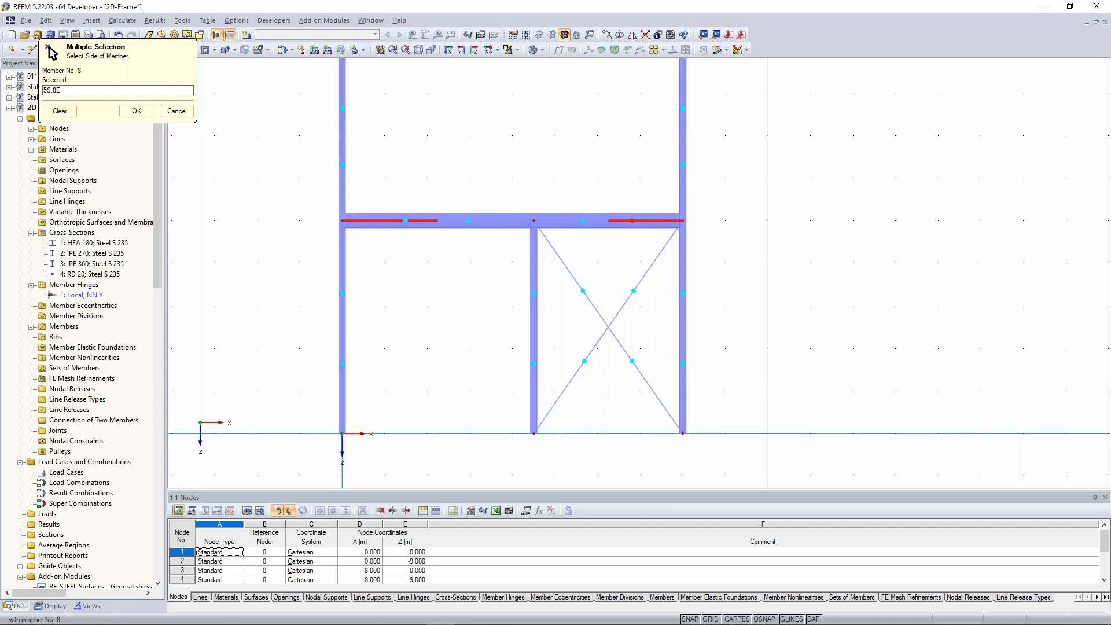
click(531, 247)
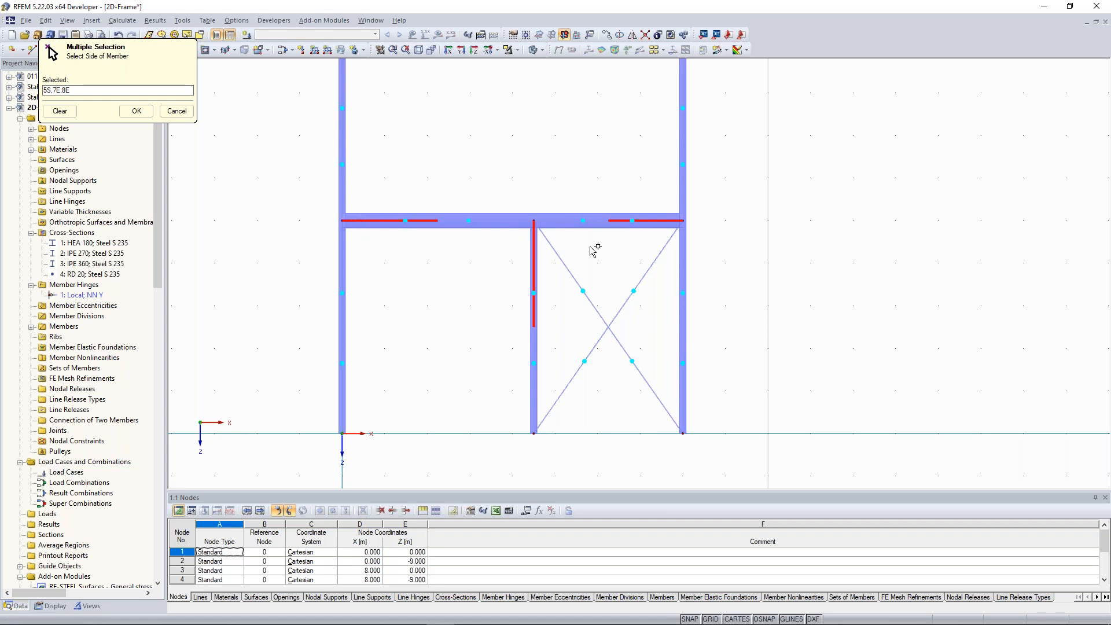
click(138, 112)
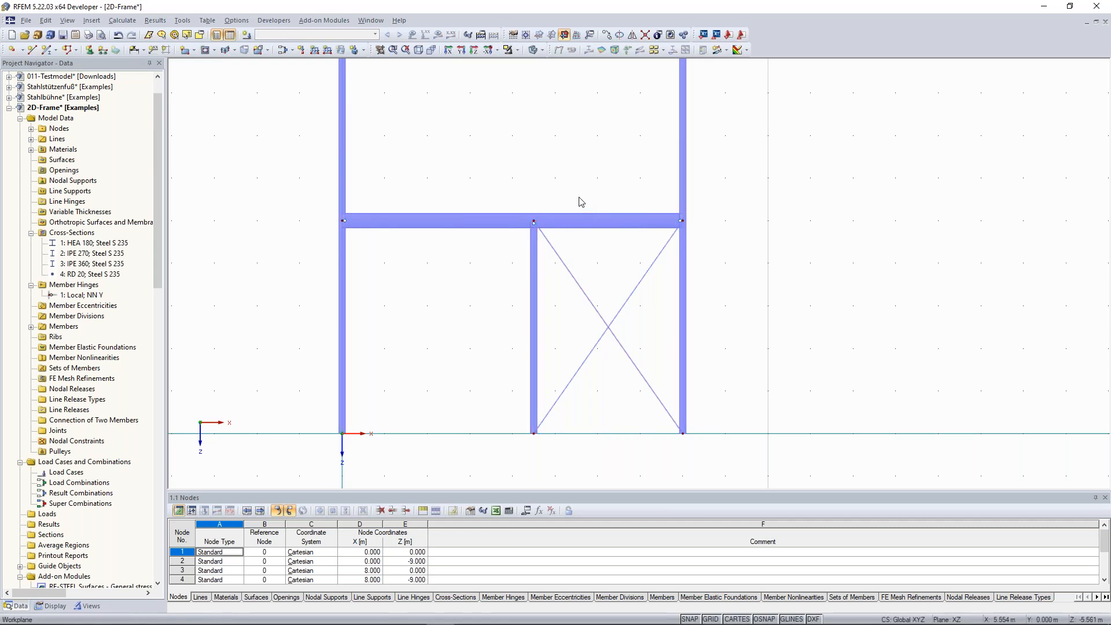
Start a hinged nodal support on the three column base nodes 1, 3 and 7 and open a new support type definition.
scroll(491, 329, down, 1)
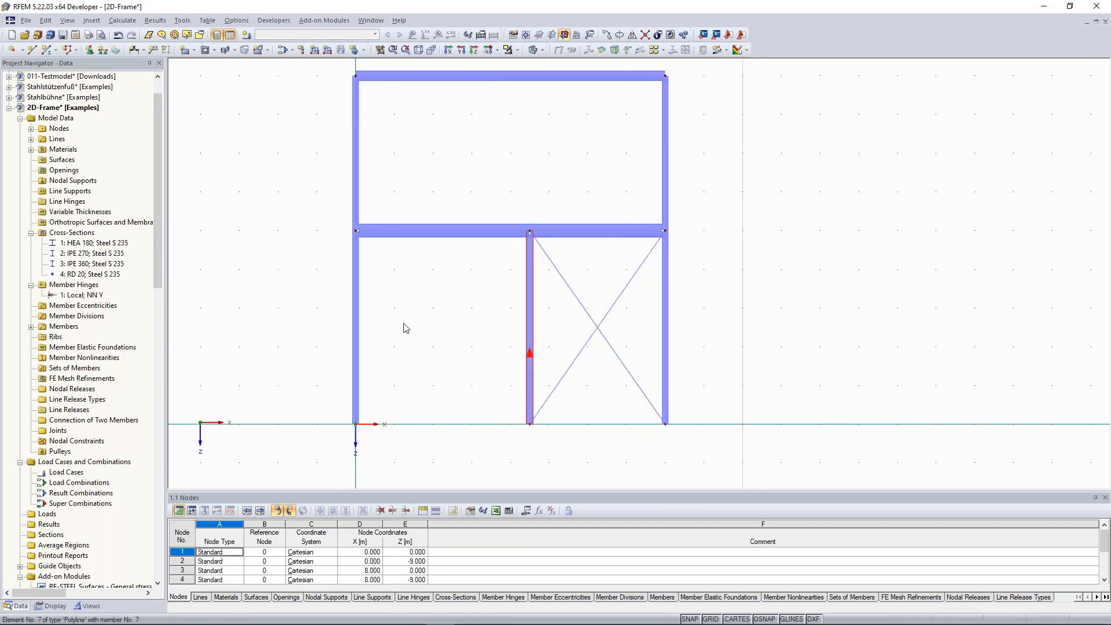
scroll(337, 362, down, 1)
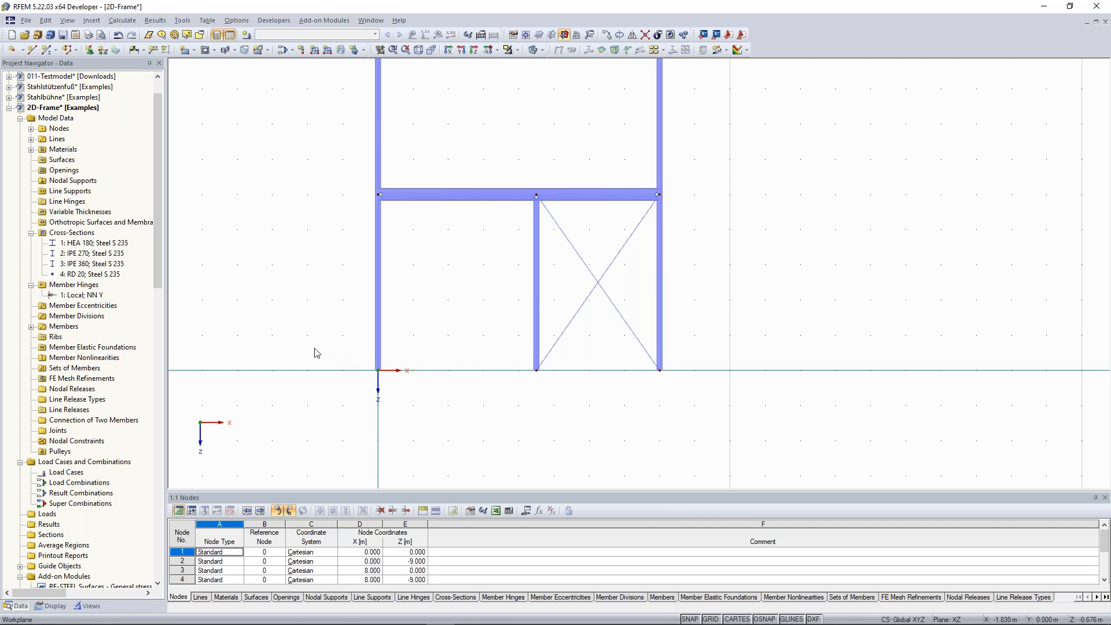
middle_drag(316, 260, 330, 273)
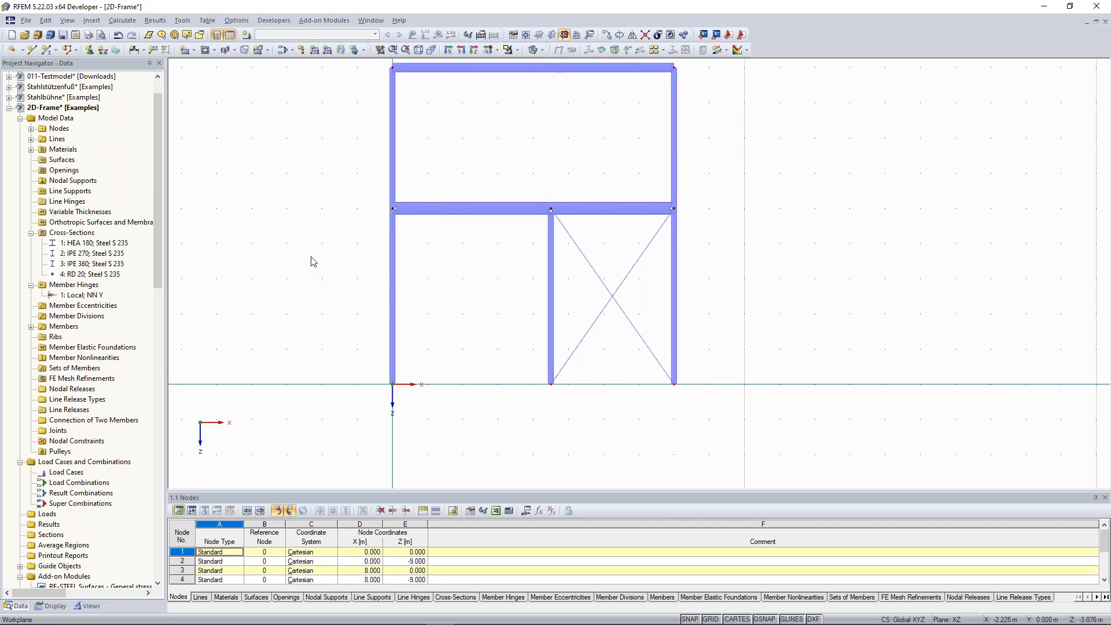
click(91, 52)
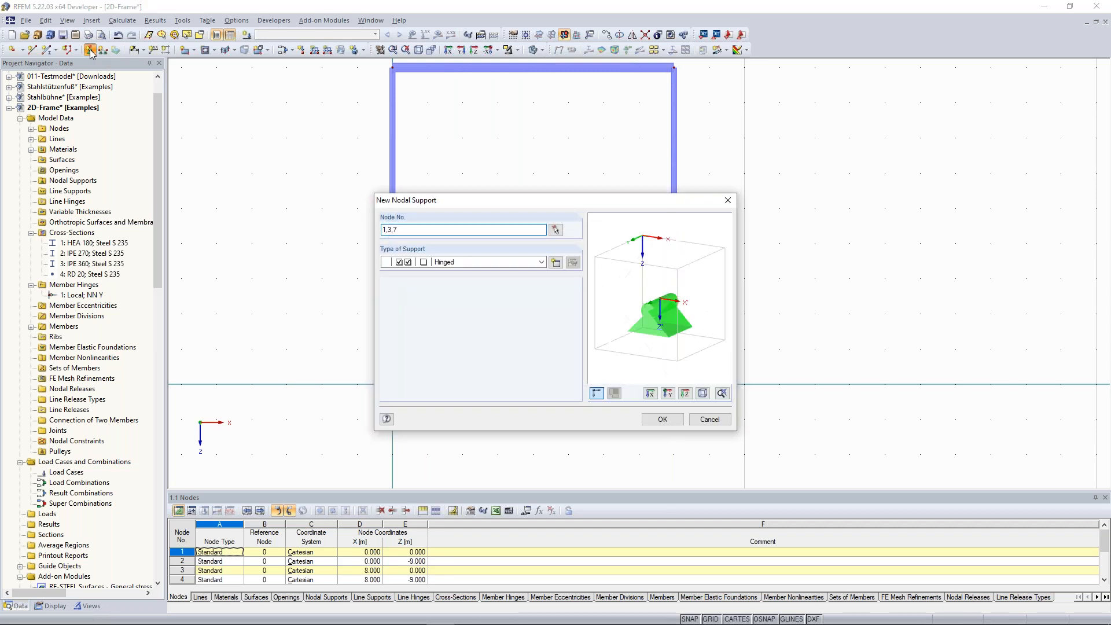
drag(523, 196, 728, 77)
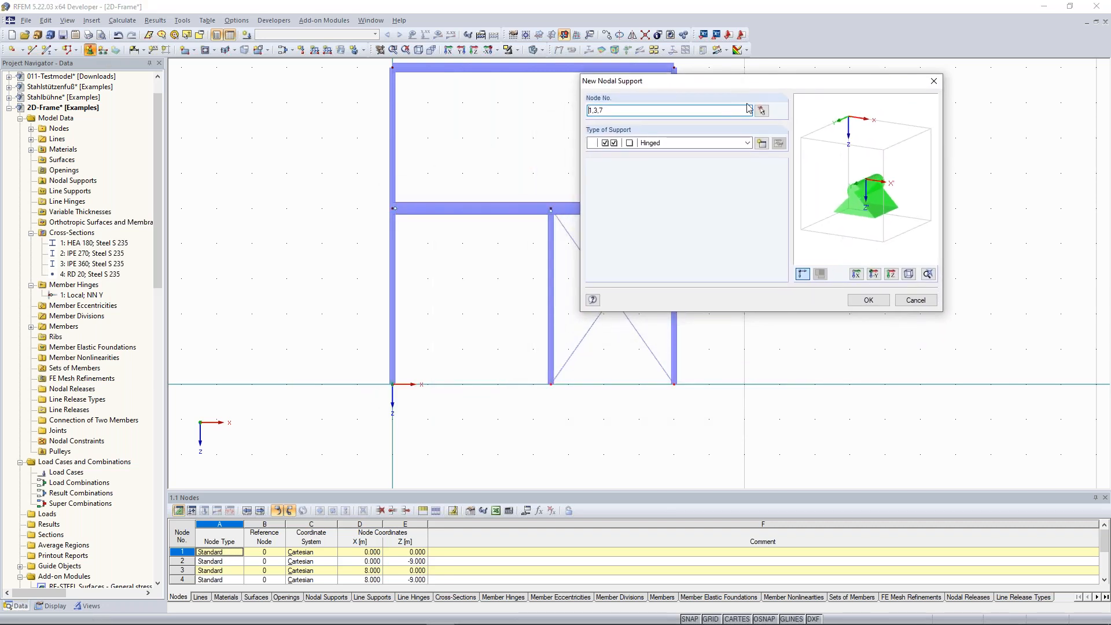
click(761, 145)
drag(408, 114, 242, 82)
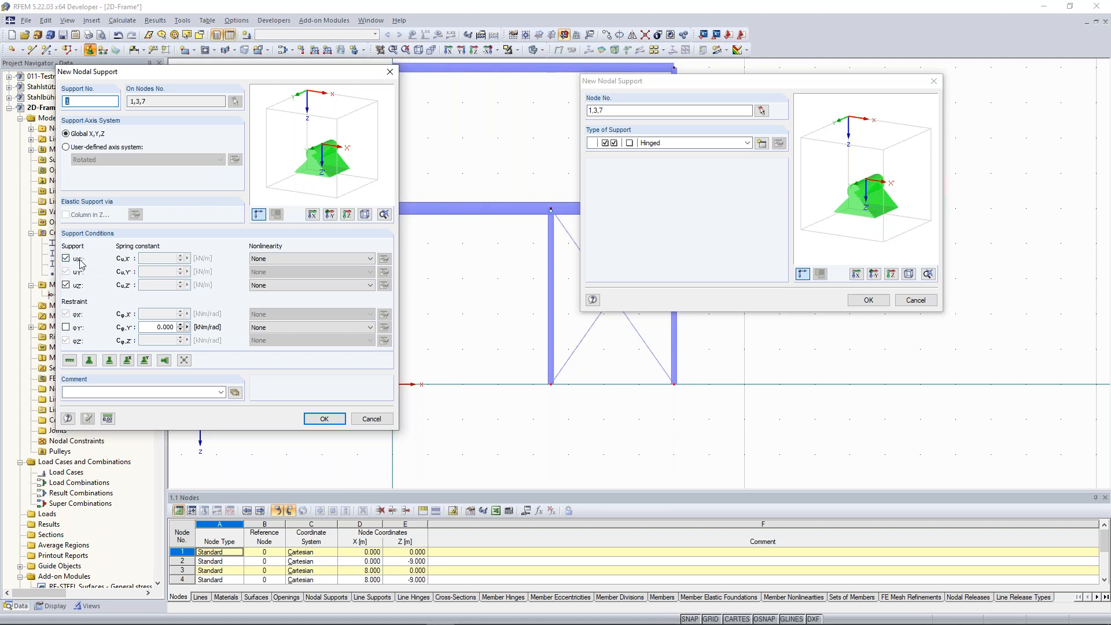
Try freeing the uX support and fixing the φY restraint, reverting each to the hinged conditions.
click(66, 259)
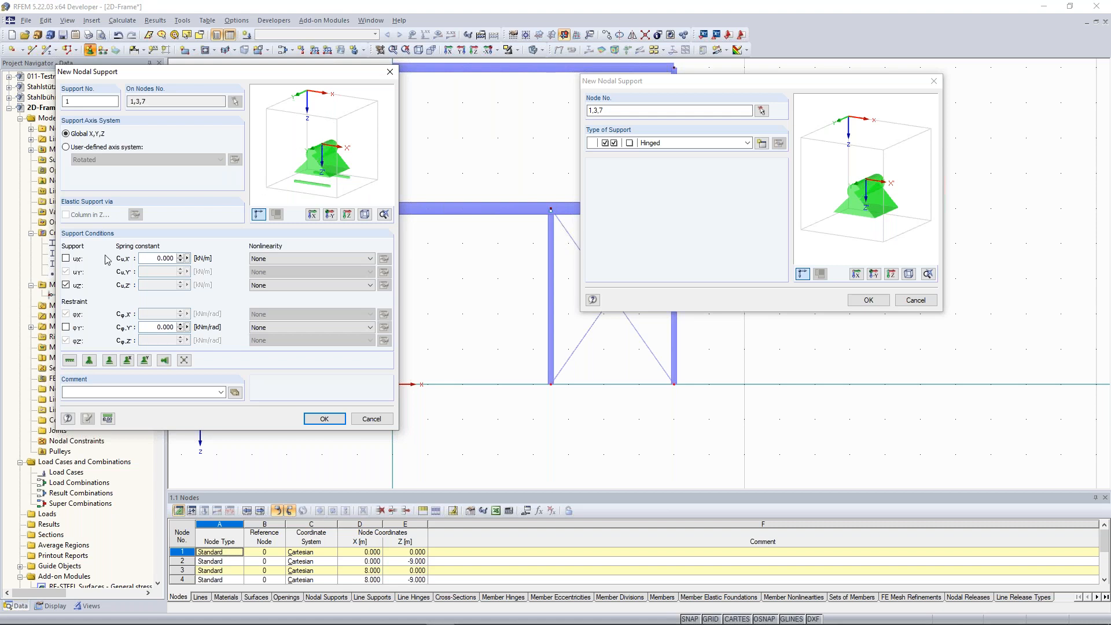
click(66, 258)
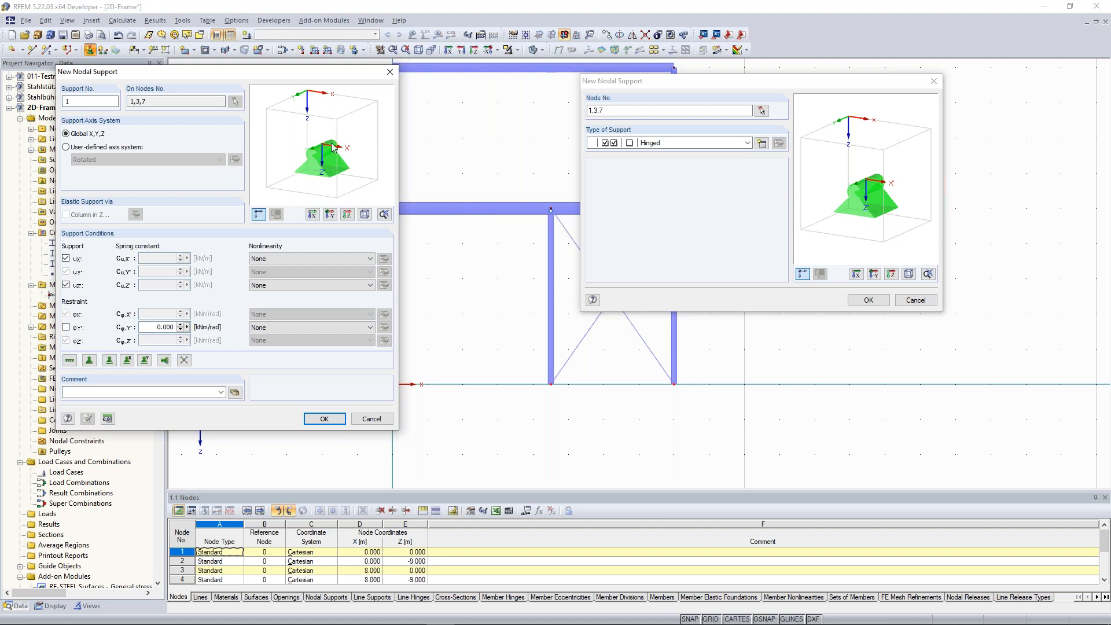
click(65, 328)
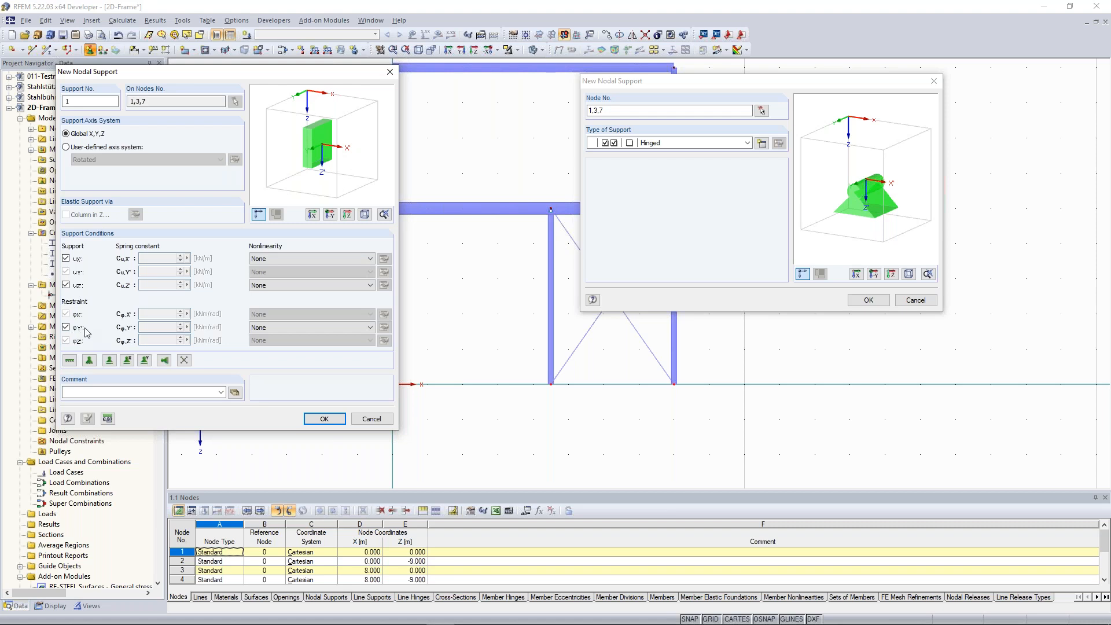
click(66, 327)
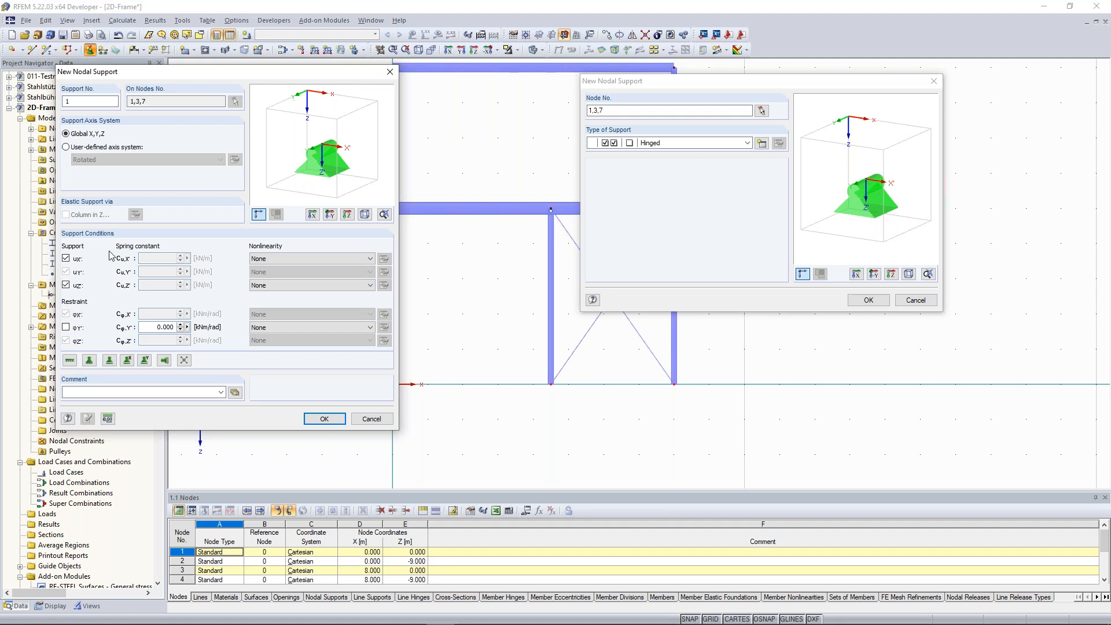
drag(180, 72, 239, 75)
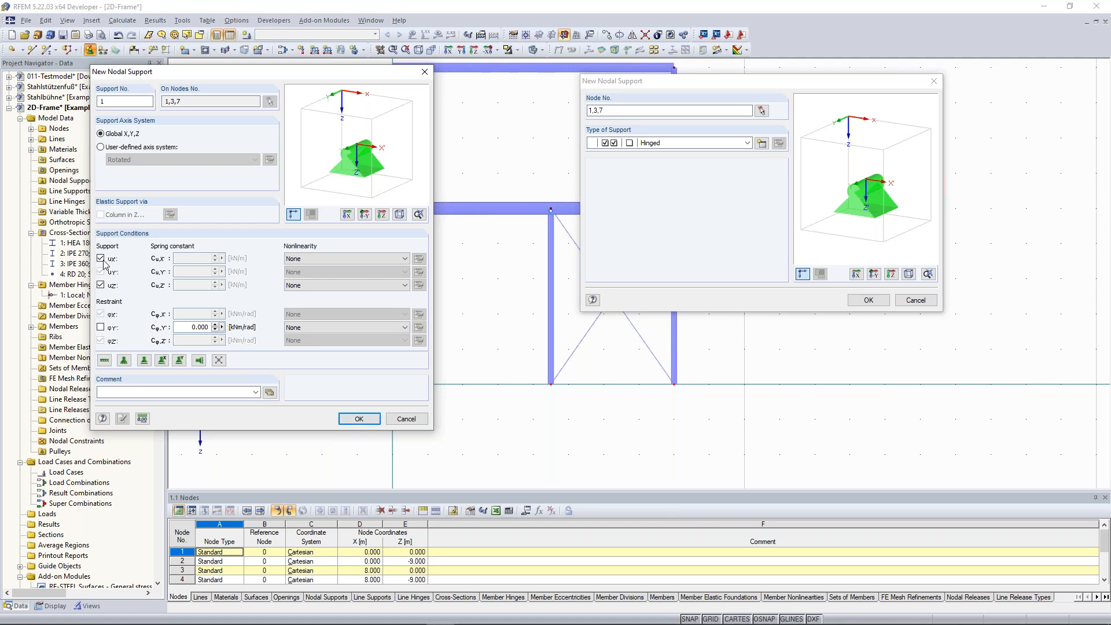
Complete the hinged support definition and place it on the three column base nodes 1, 3 and 7.
click(101, 284)
click(358, 419)
click(867, 301)
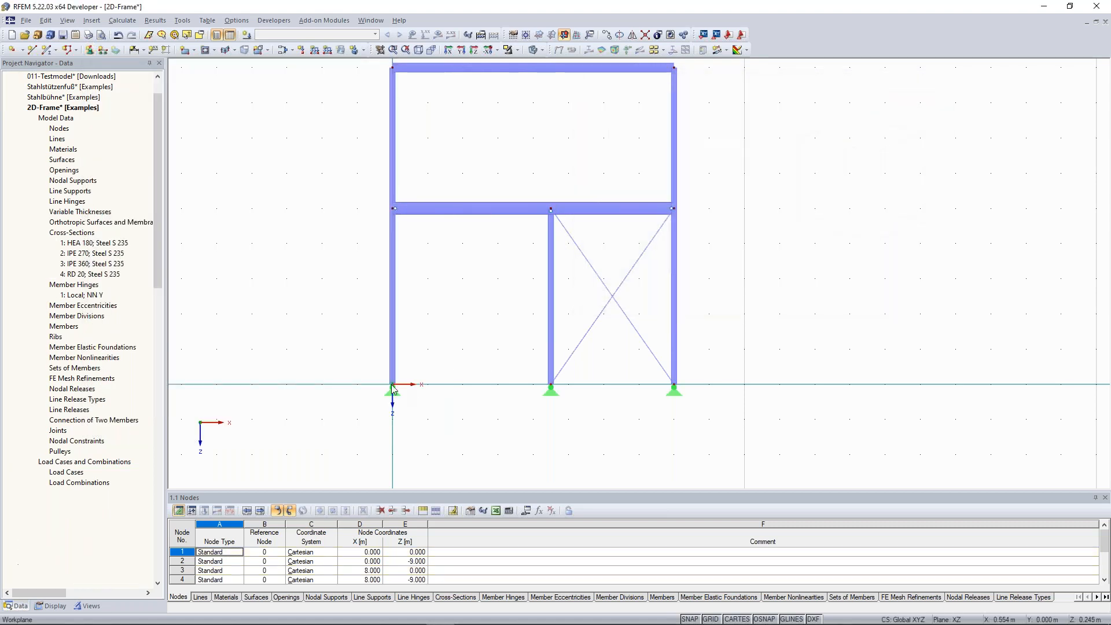
scroll(320, 301, down, 2)
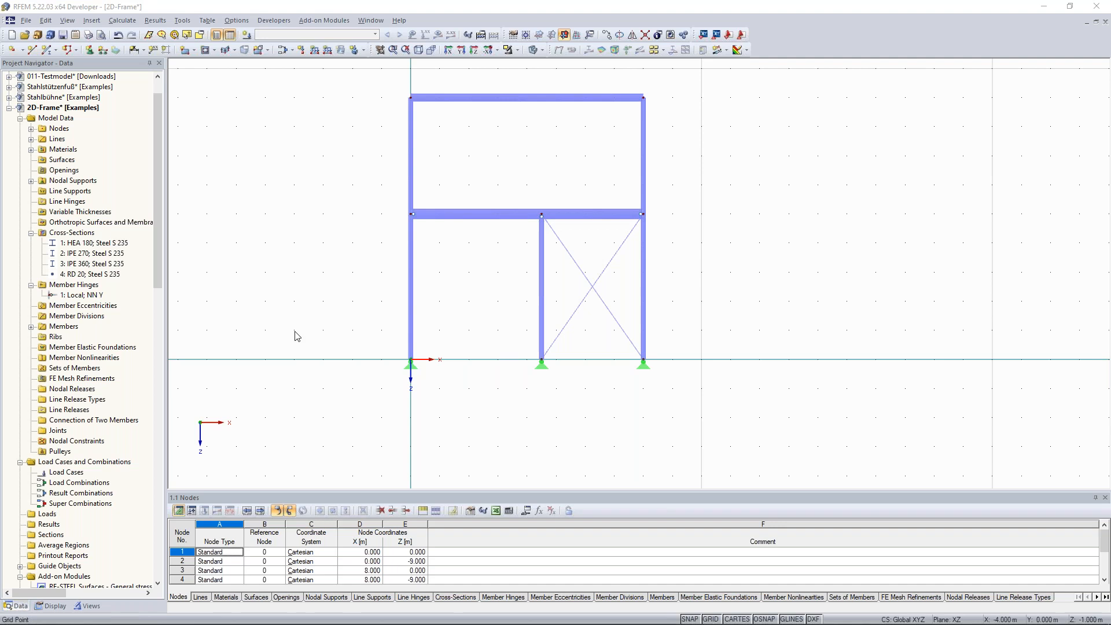
scroll(348, 305, down, 2)
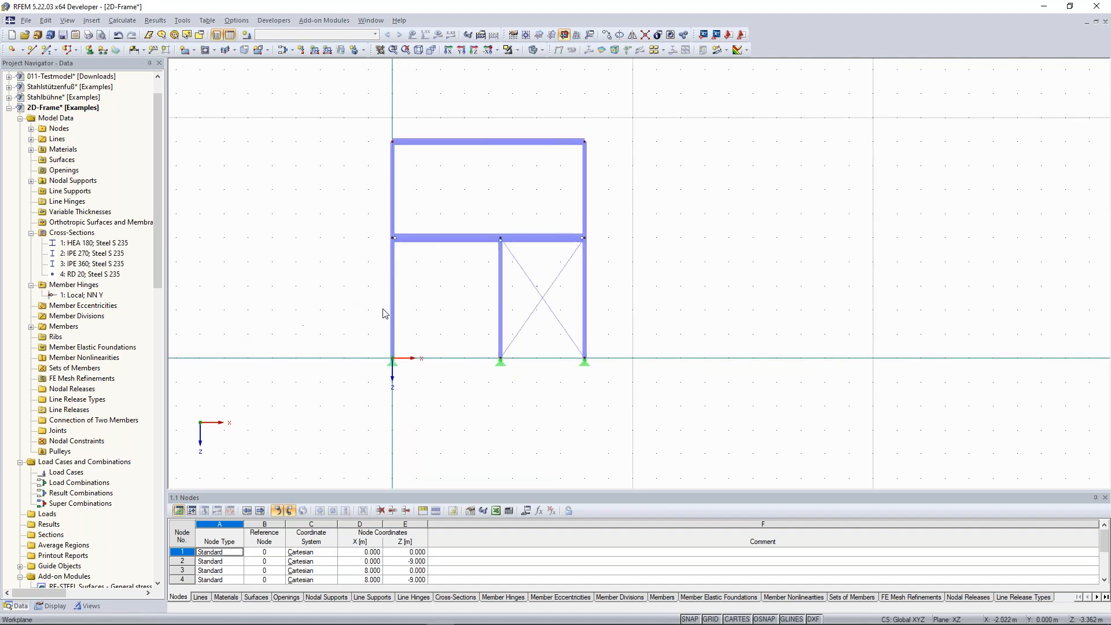
scroll(385, 314, up, 3)
middle_drag(384, 314, 349, 327)
scroll(313, 320, up, 1)
scroll(312, 322, down, 1)
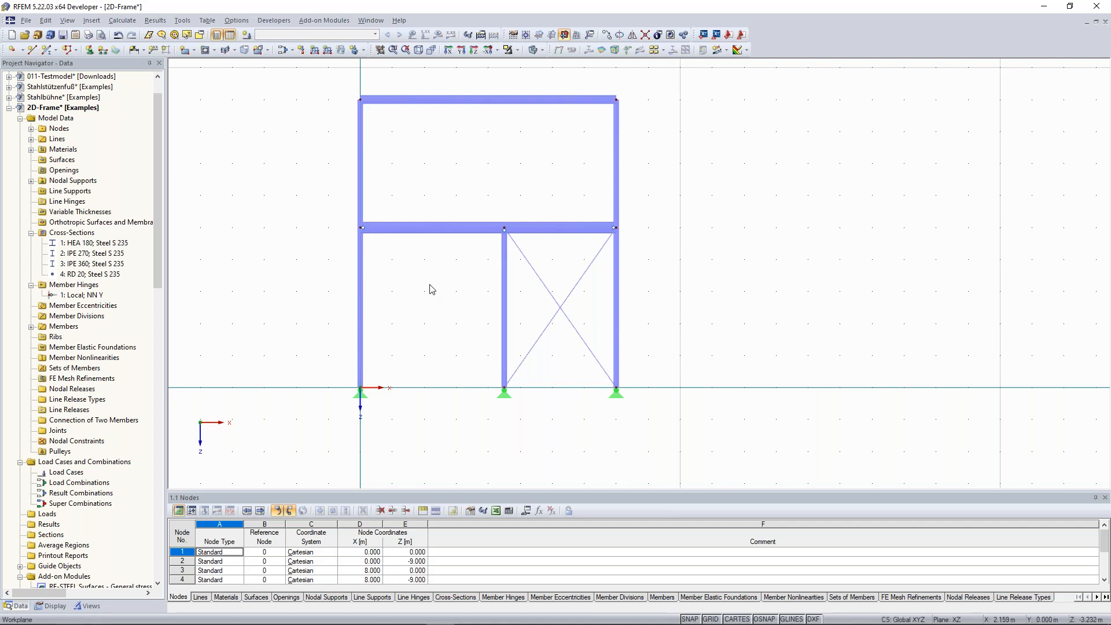
middle_drag(416, 308, 379, 294)
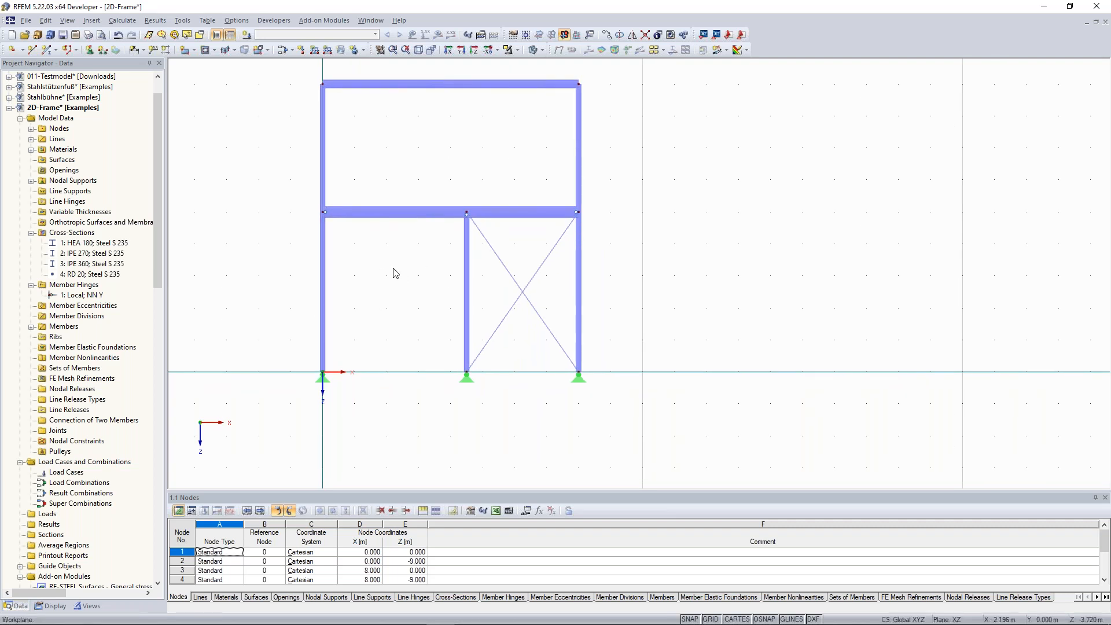
middle_drag(434, 181, 434, 191)
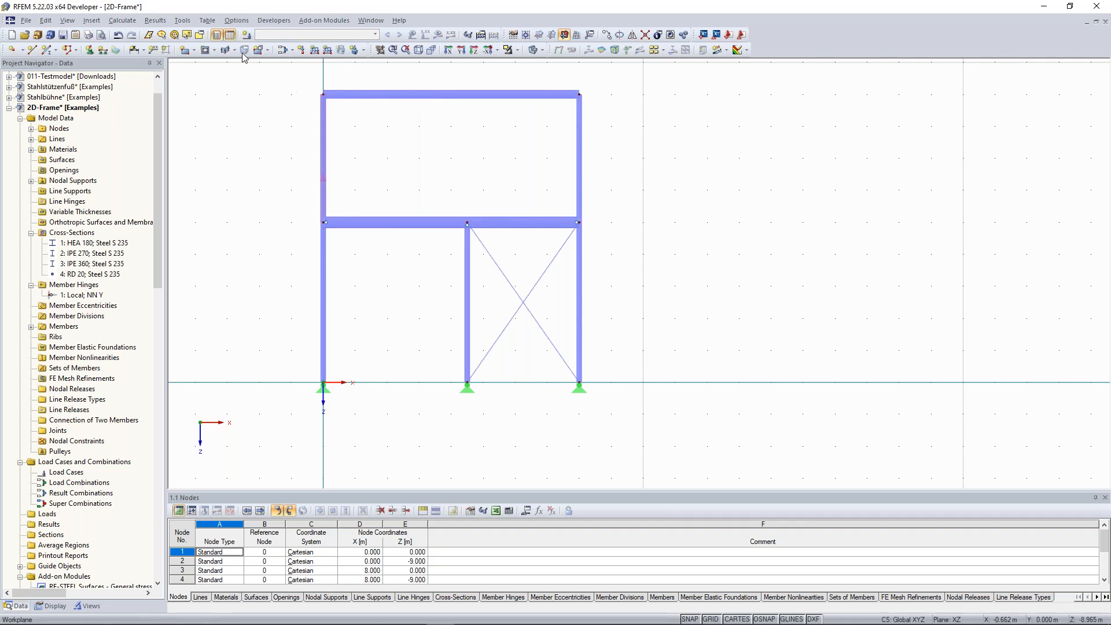
Start generating bracing in cells with RD 20 tension members and add a virtual line between base nodes 1 and 7.
click(183, 21)
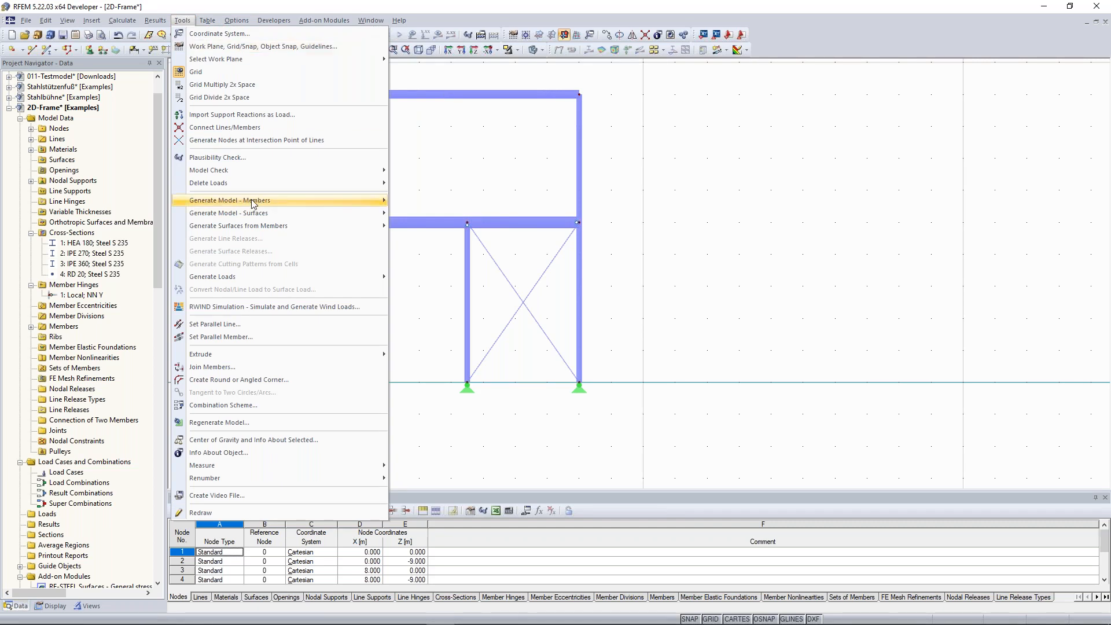
mouse_move(251, 203)
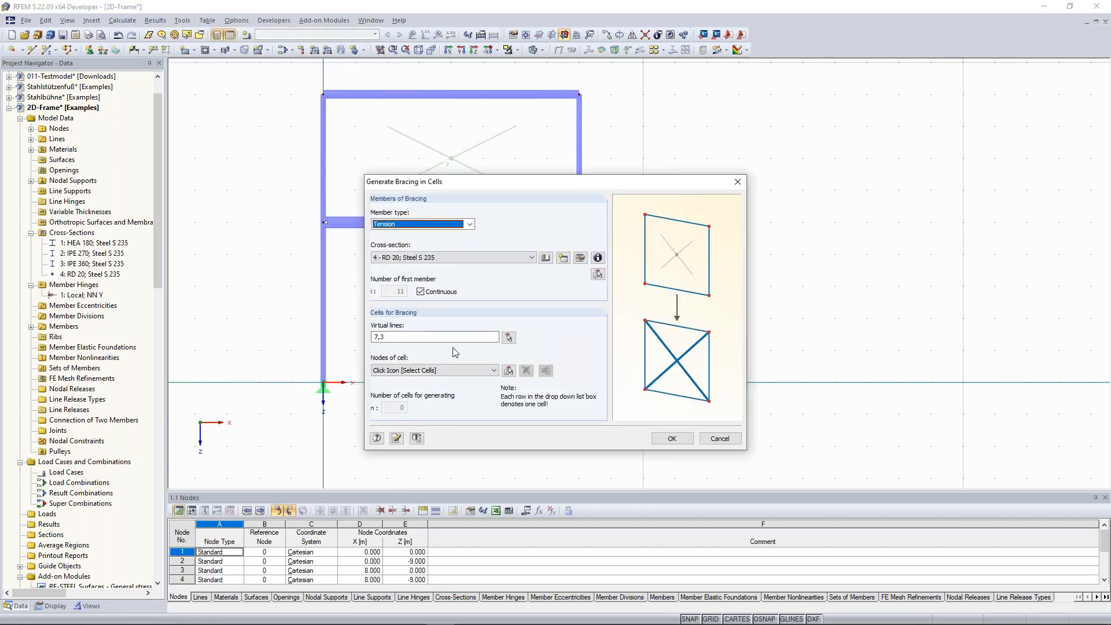
drag(491, 179, 749, 89)
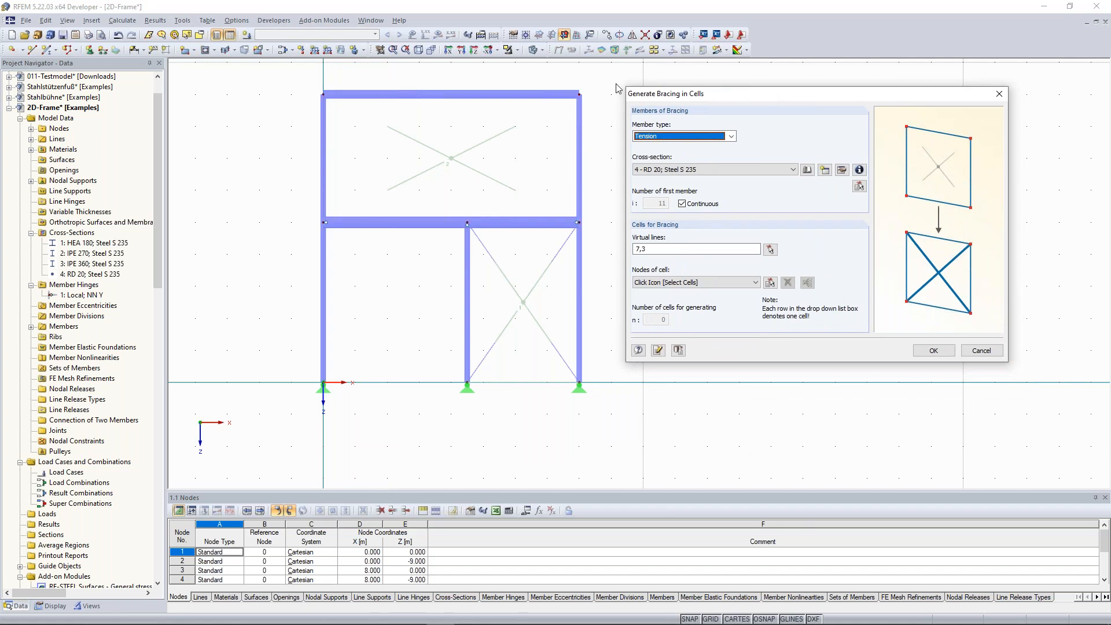
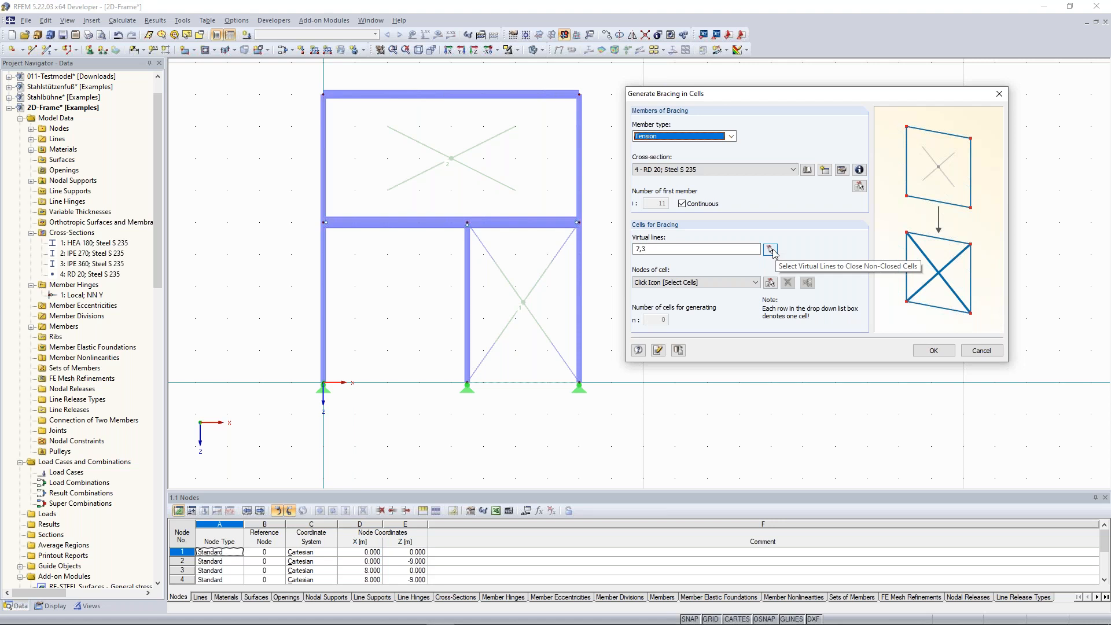
click(771, 250)
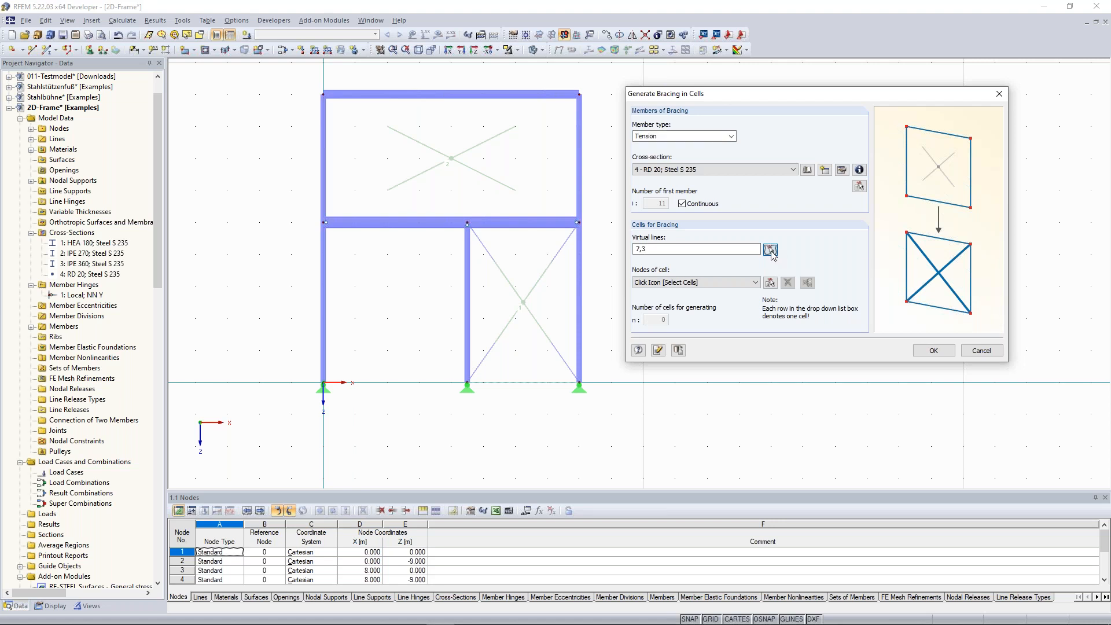
click(323, 382)
click(467, 382)
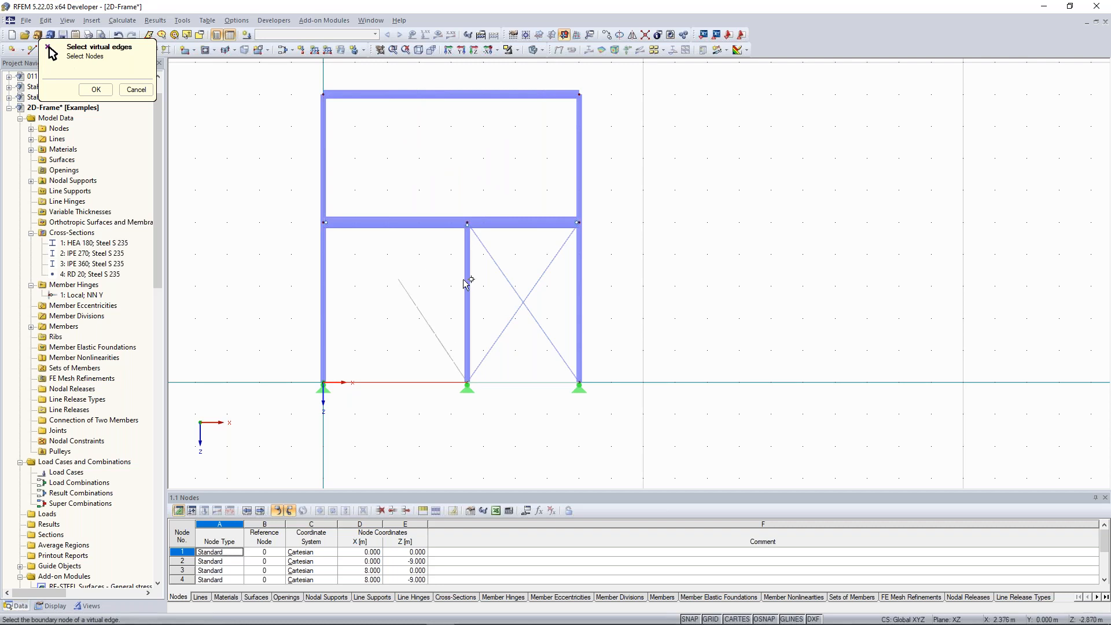
click(96, 90)
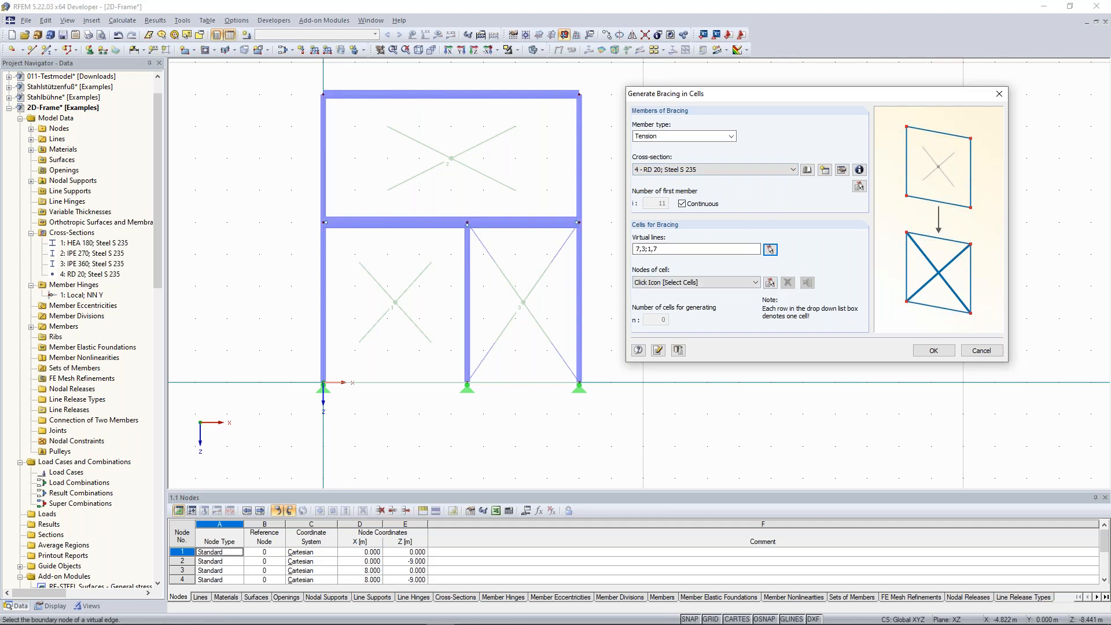
Generate the tension bracing in the lower-left cell between the outer and inner columns.
click(771, 282)
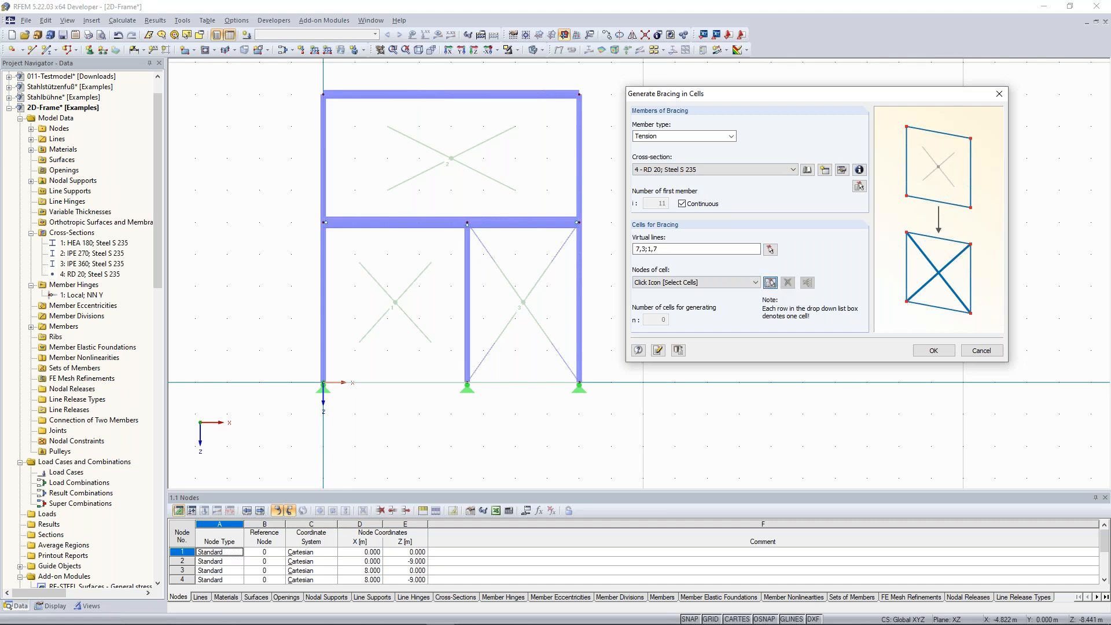
click(394, 297)
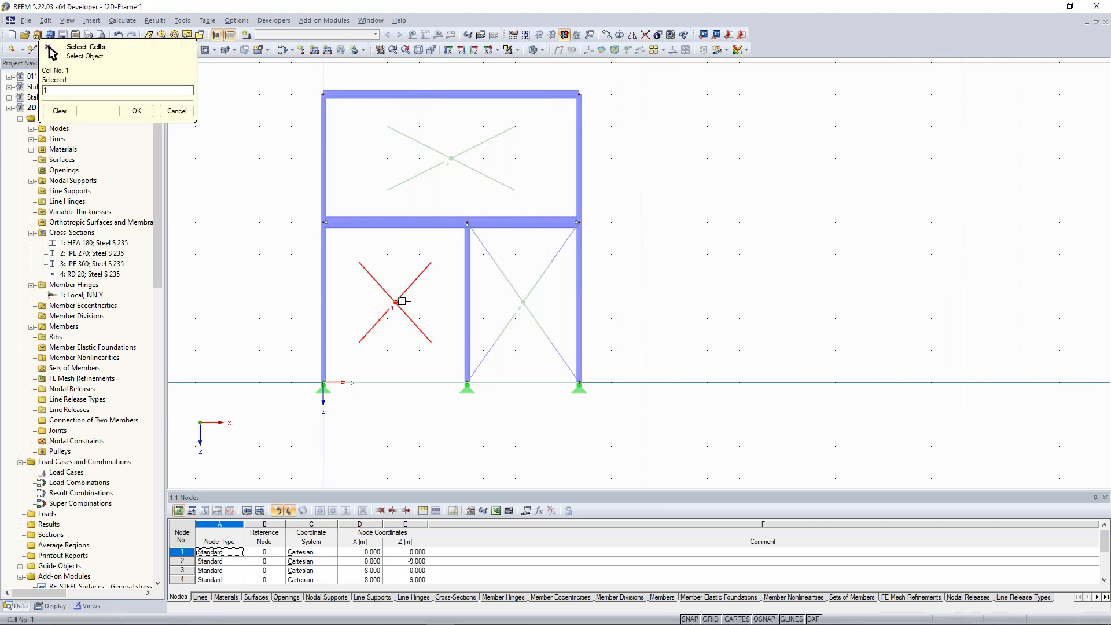
click(138, 111)
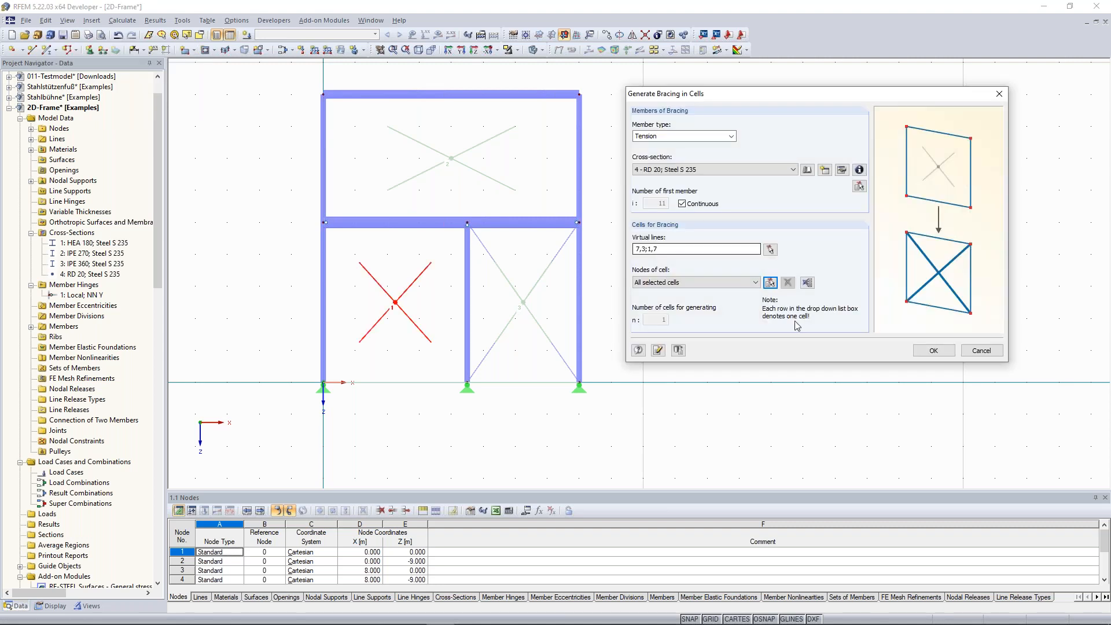
click(931, 350)
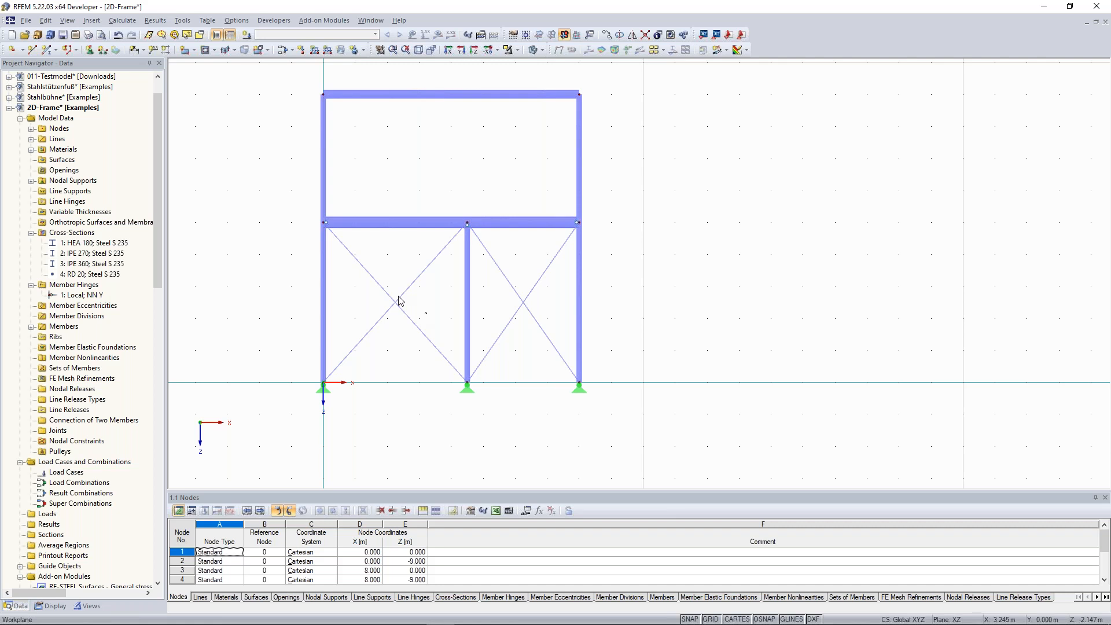
Undo the bracing generated in the lower-left cell.
key(ctrl+z)
scroll(370, 304, down, 2)
middle_drag(442, 313, 451, 294)
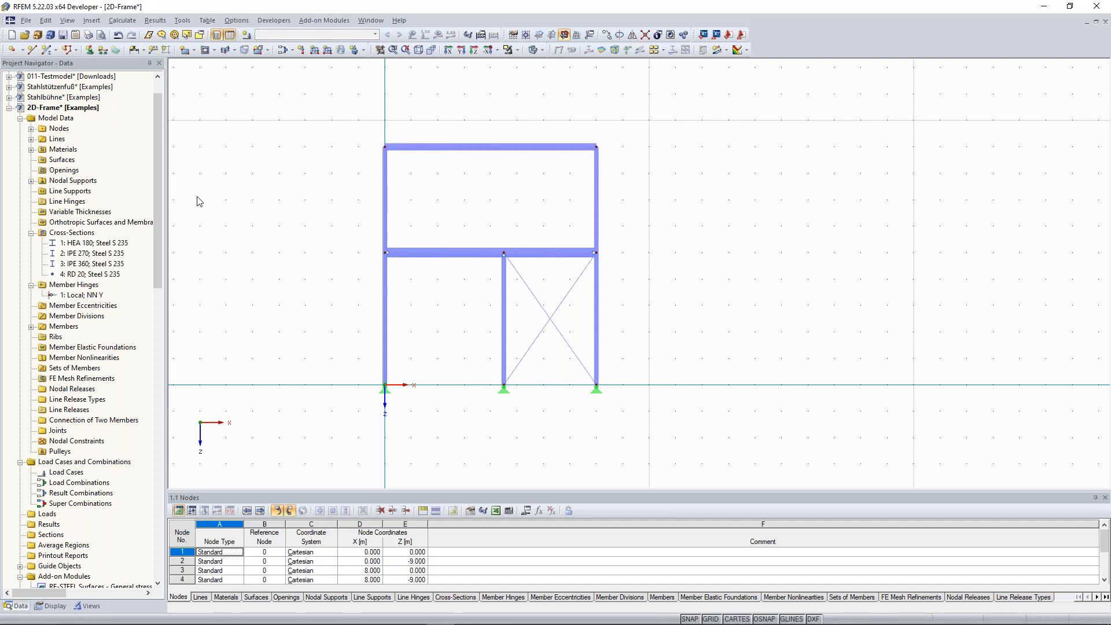
scroll(367, 273, down, 1)
middle_drag(362, 261, 377, 254)
scroll(373, 253, up, 1)
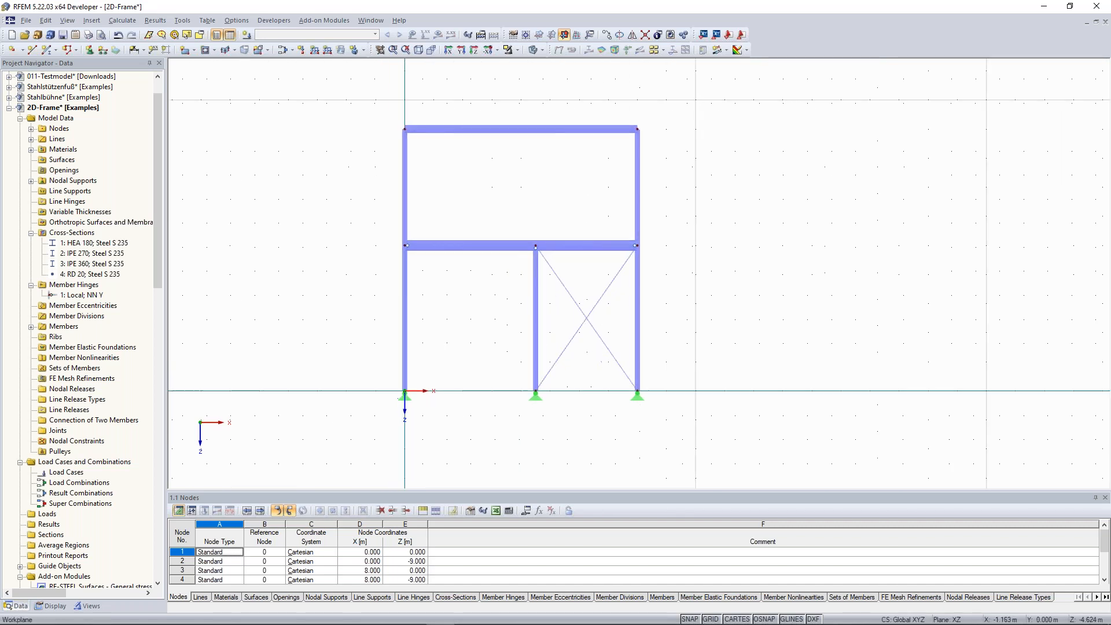
middle_drag(360, 214, 355, 220)
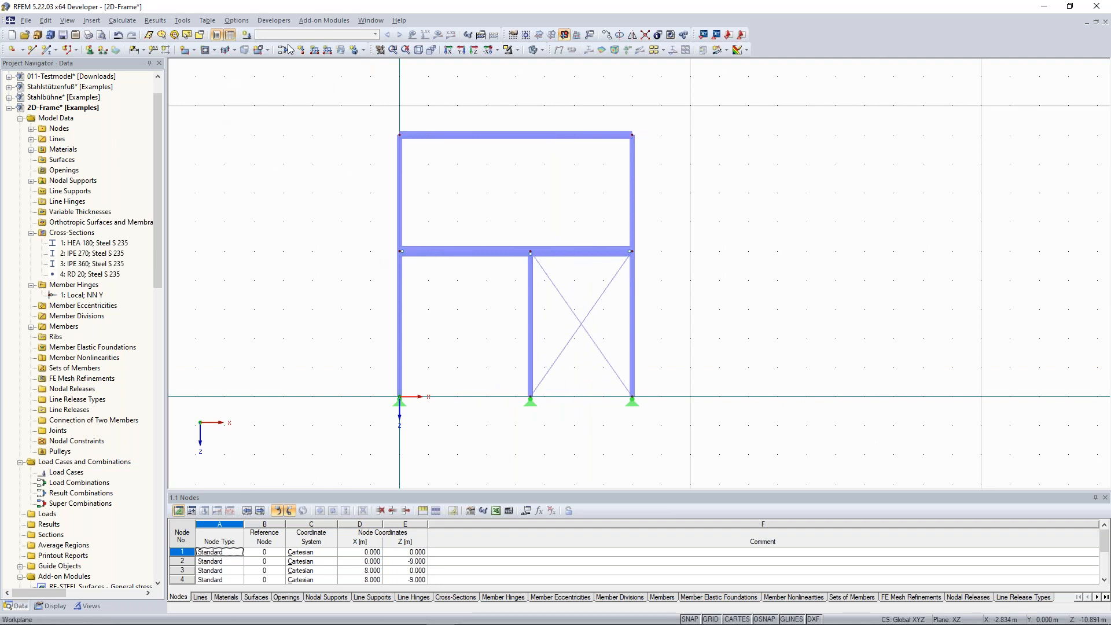
Create load case LC1 described as Self-weight with the Permanent action category and active self-weight factor 1.000 in Z.
click(250, 38)
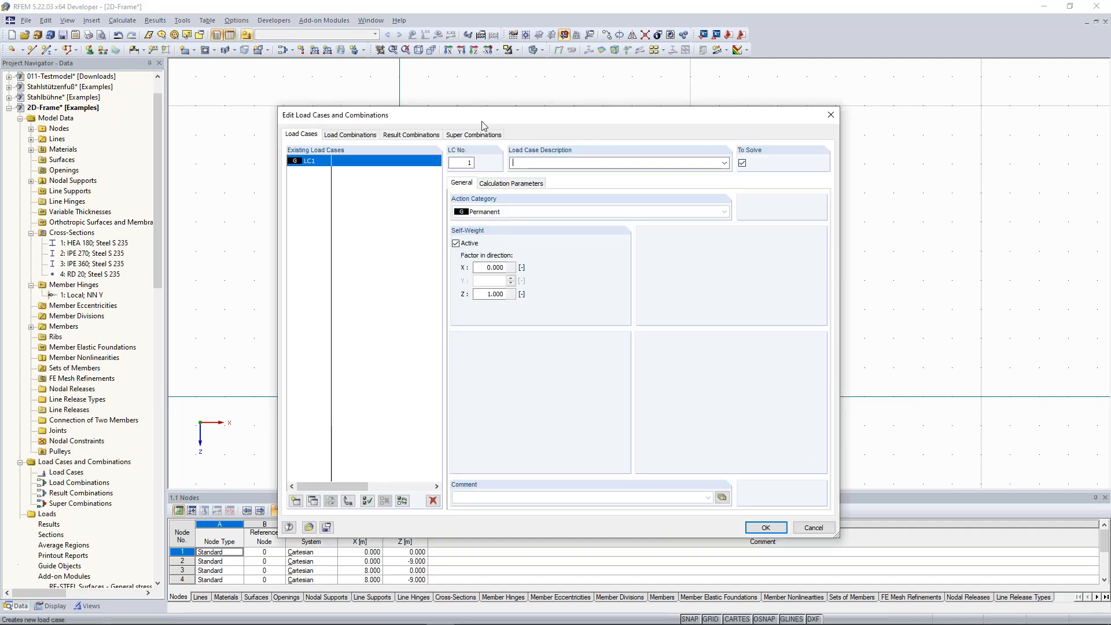
drag(494, 114, 456, 66)
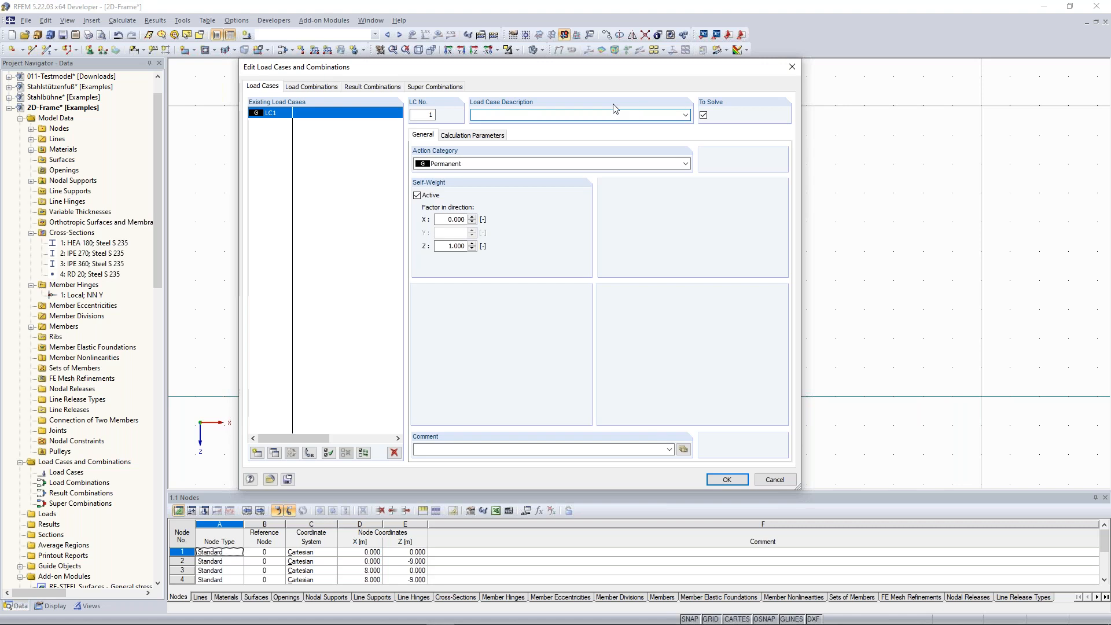
click(685, 115)
click(527, 124)
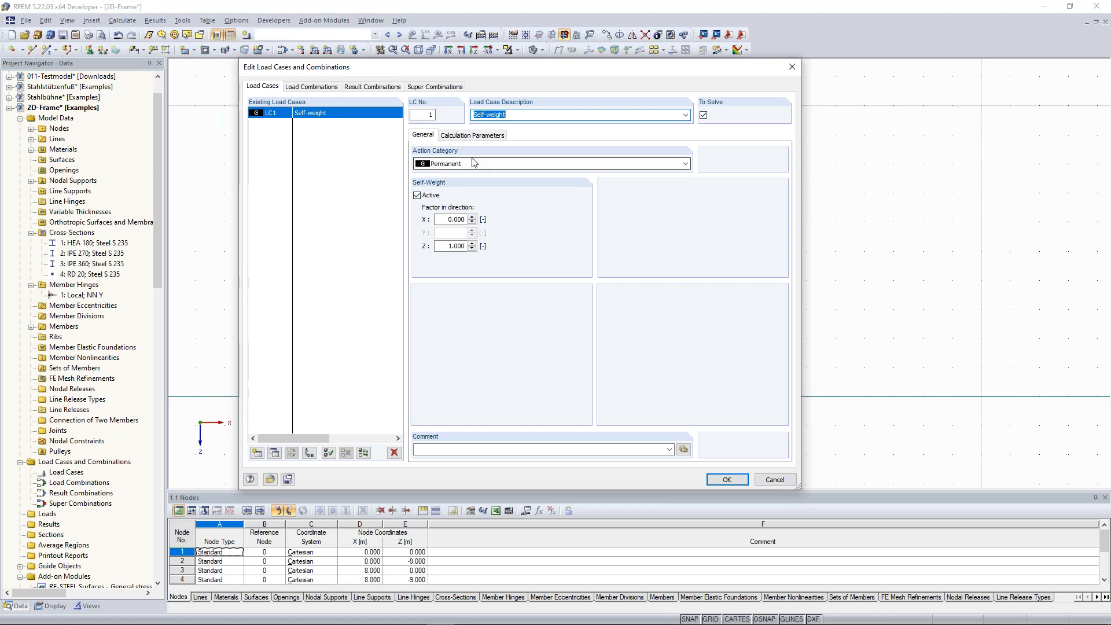
click(463, 163)
click(478, 169)
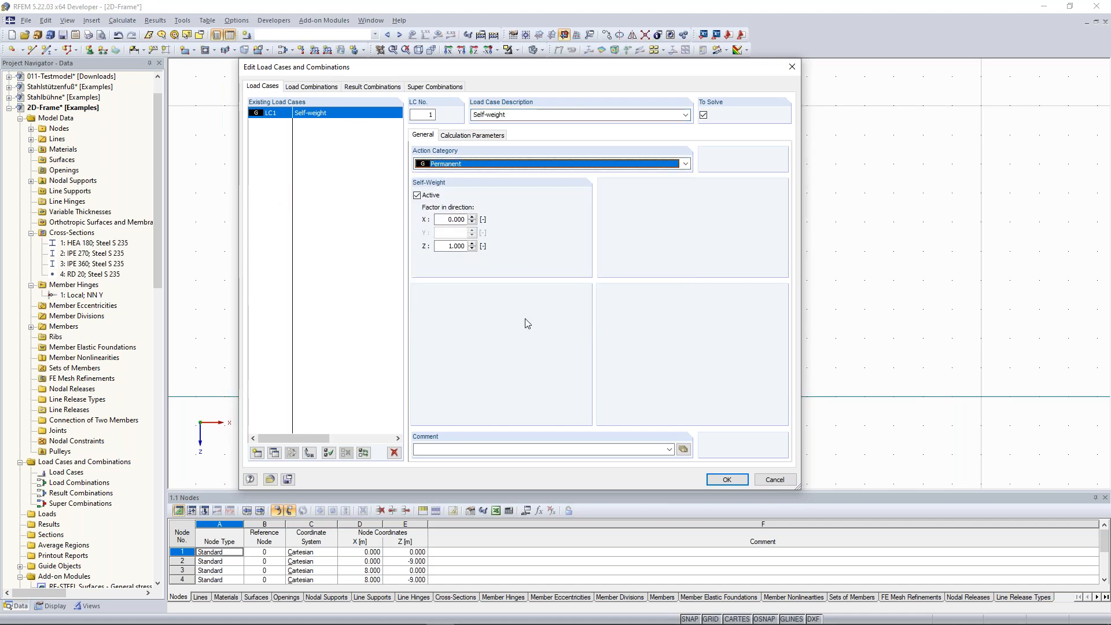
click(728, 481)
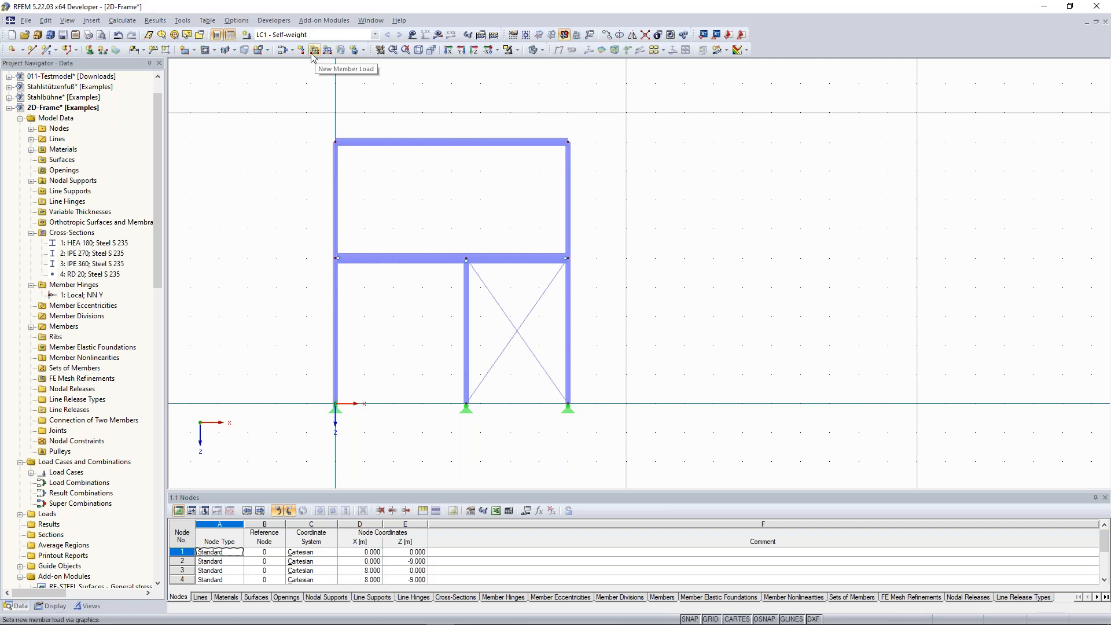
Define a new member load as a uniform force of 12.767 kN/m in the global ZL direction.
click(313, 50)
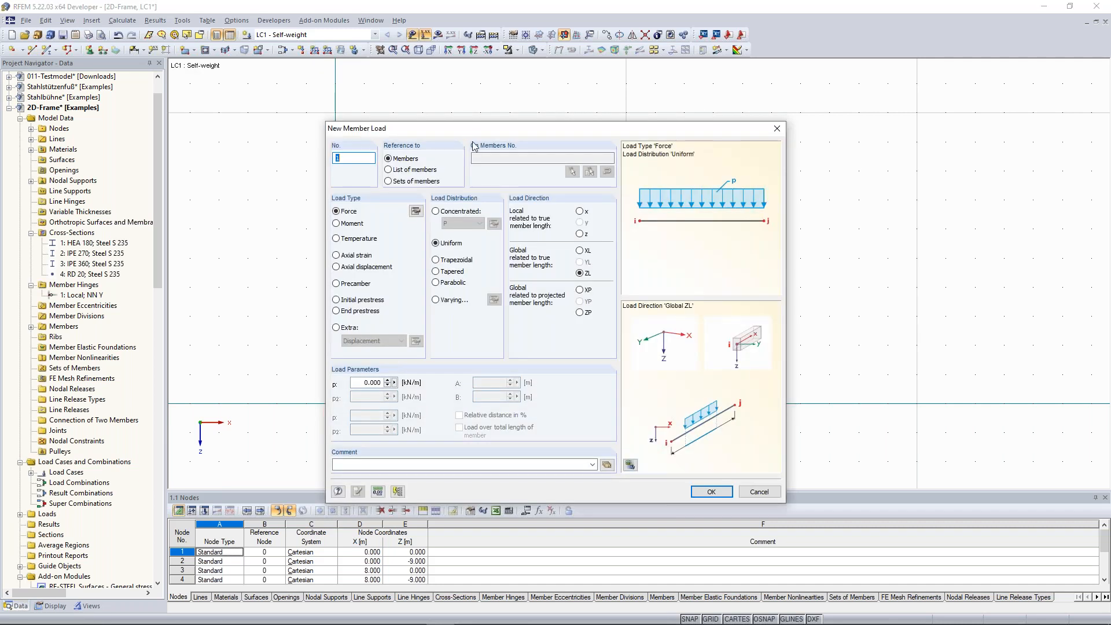
drag(474, 123, 481, 73)
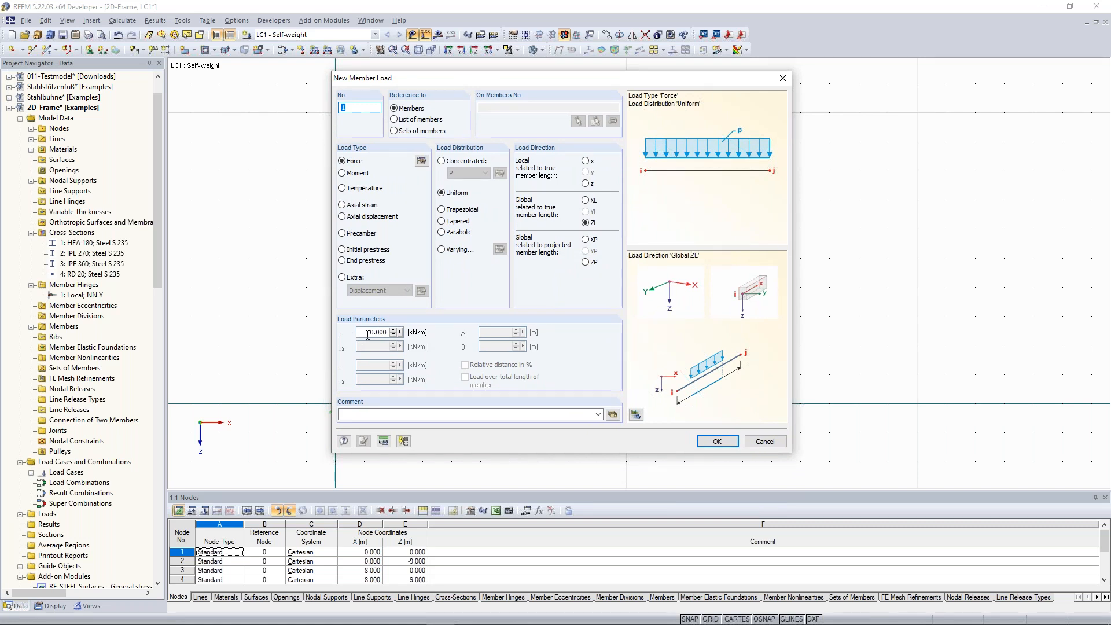
click(455, 195)
double_click(369, 331)
text(12,767)
drag(367, 332, 433, 343)
click(716, 441)
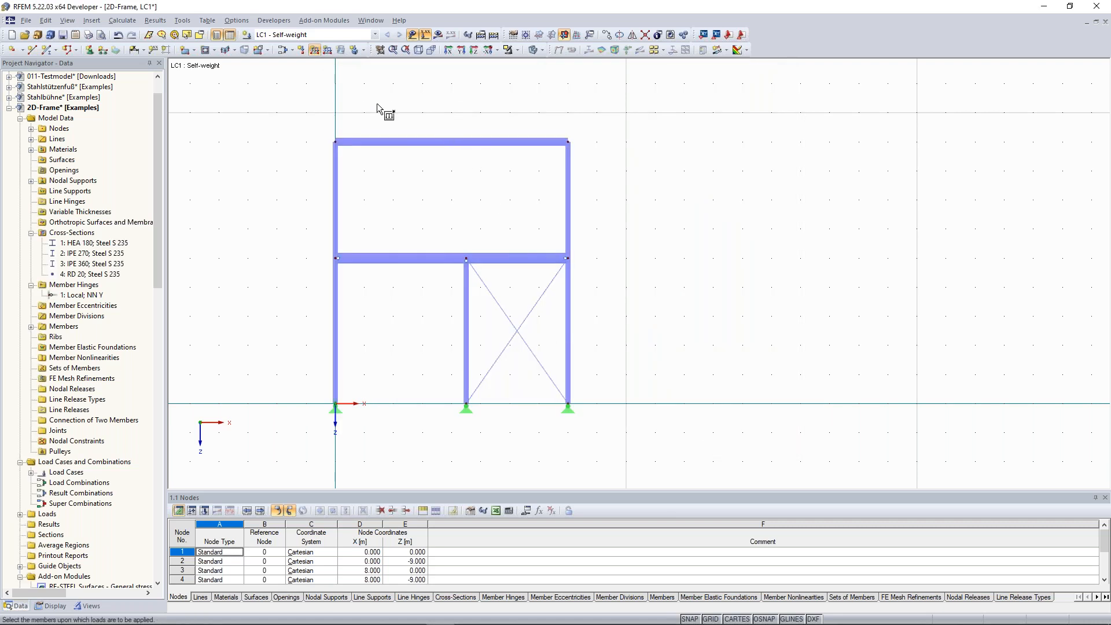
Assign the uniform member load to the top beam and to both segments of the IPE 360 intermediate beam.
click(492, 142)
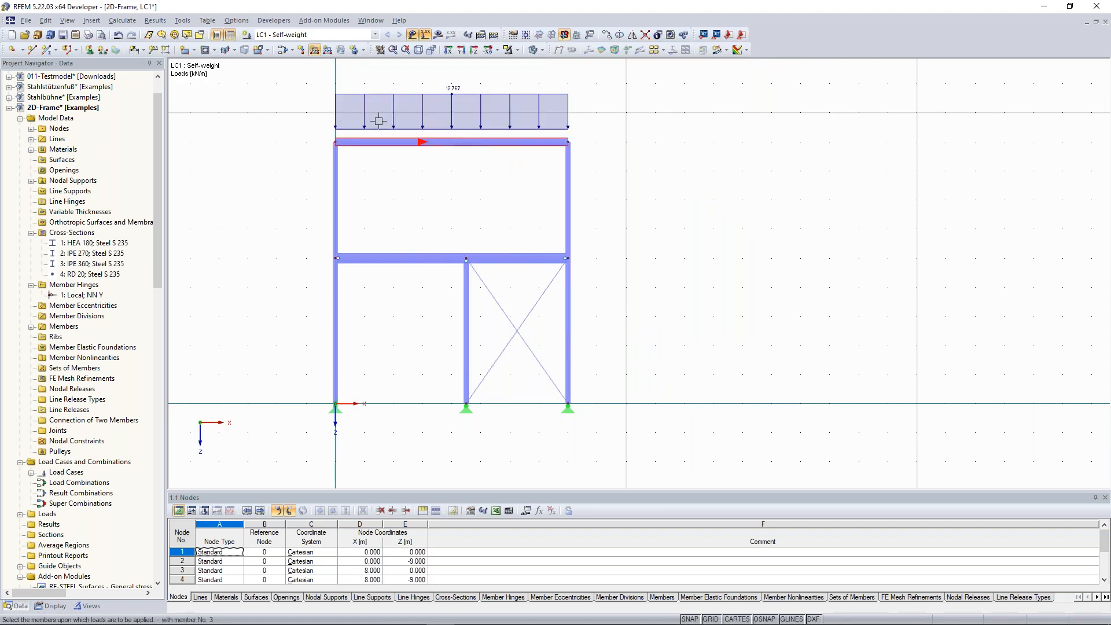
middle_drag(287, 167, 288, 190)
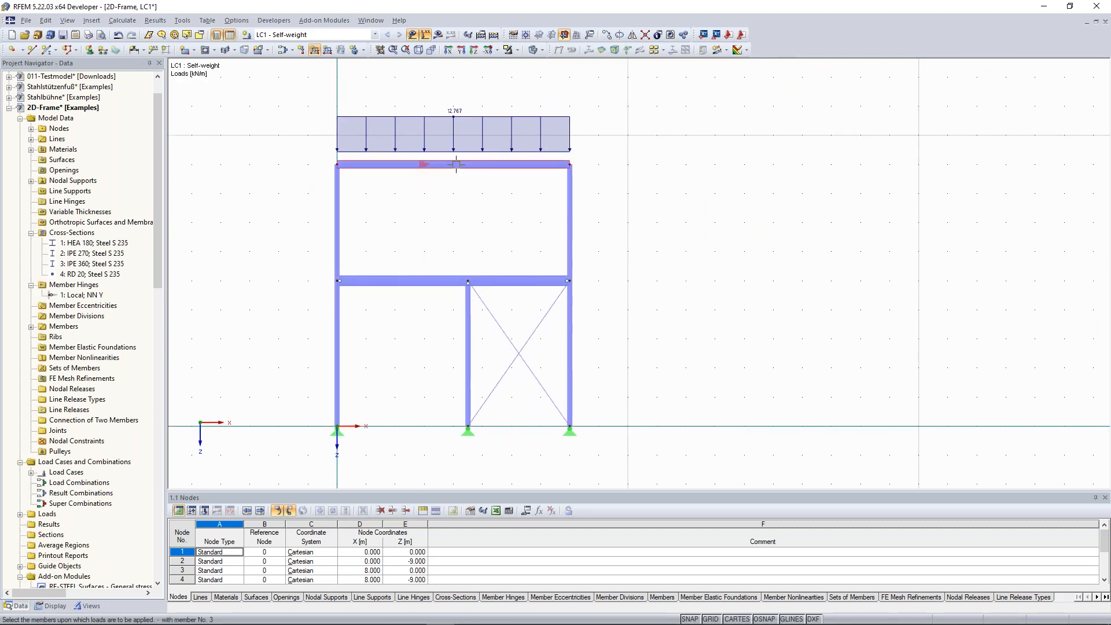
middle_drag(430, 208, 449, 193)
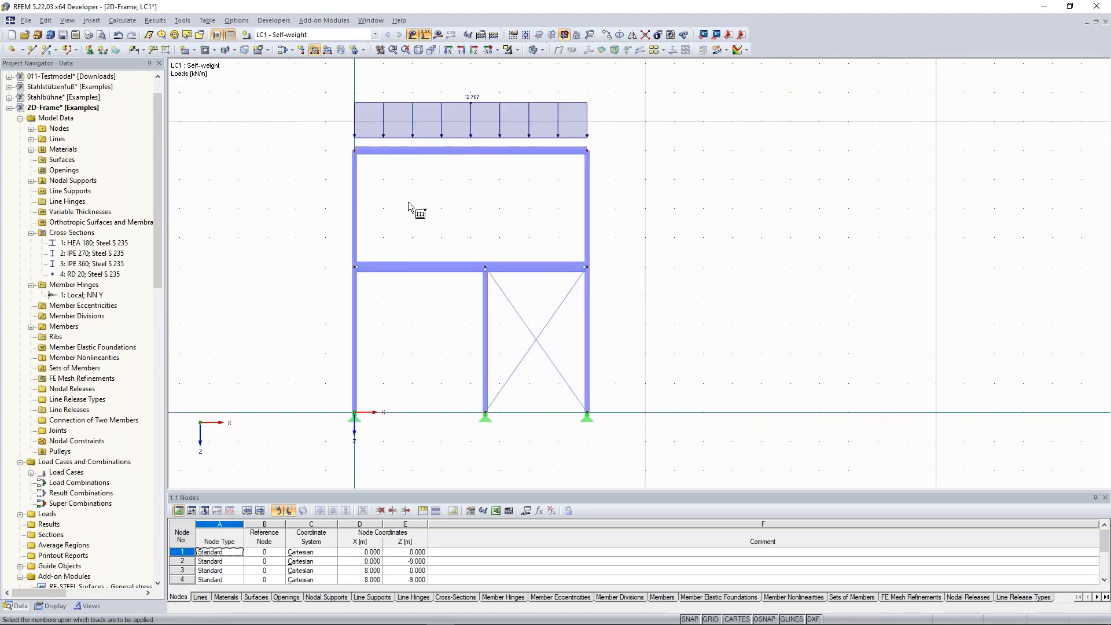
click(411, 259)
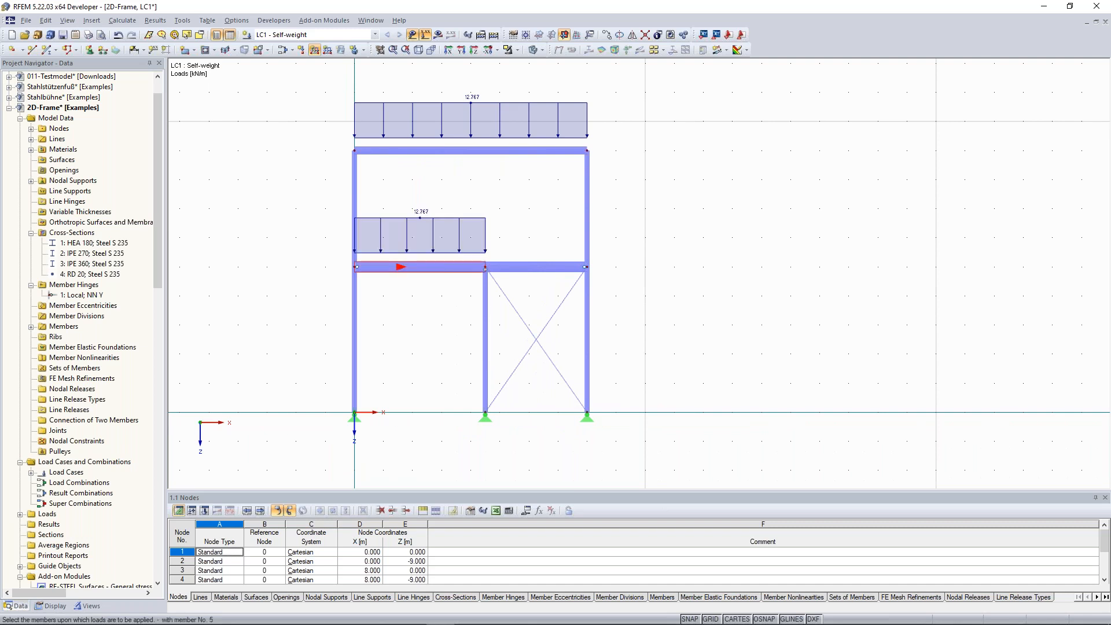
click(532, 268)
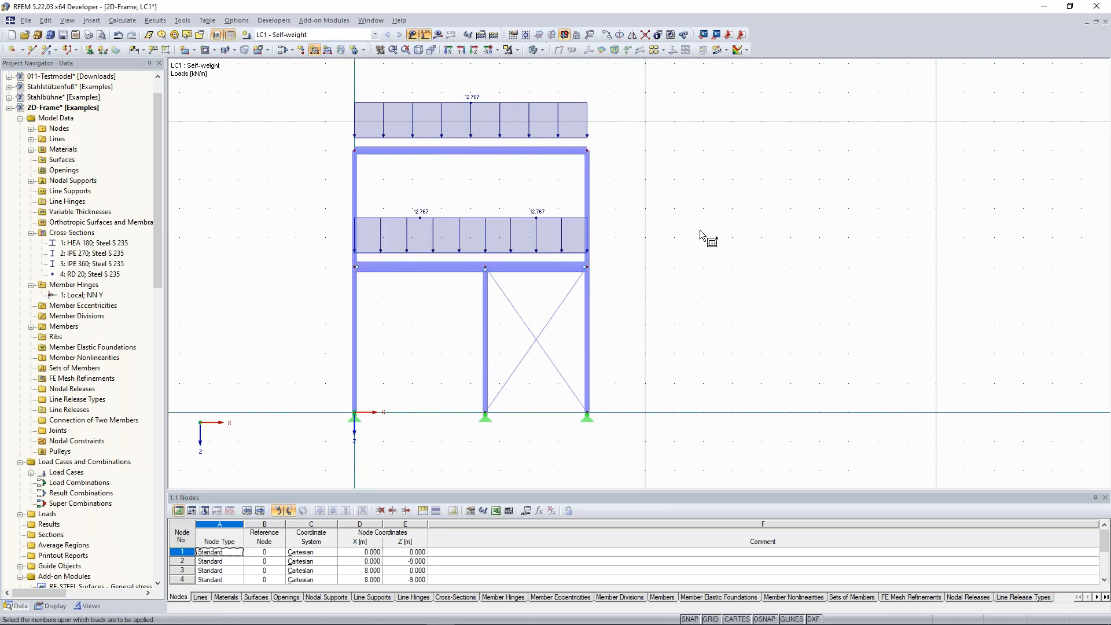
key(Escape)
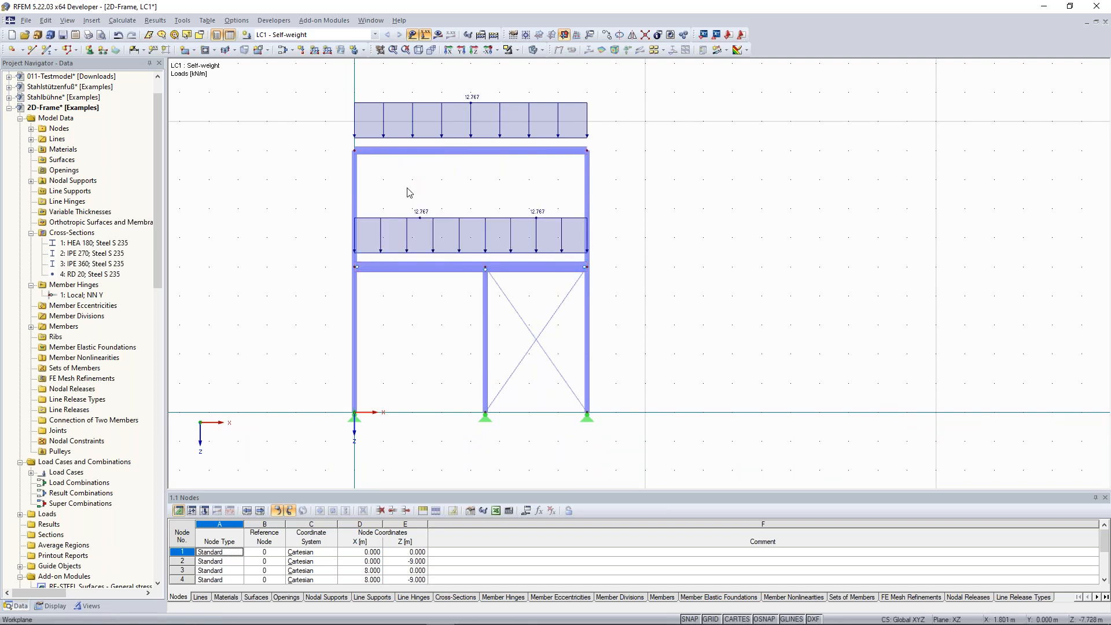
scroll(457, 183, up, 2)
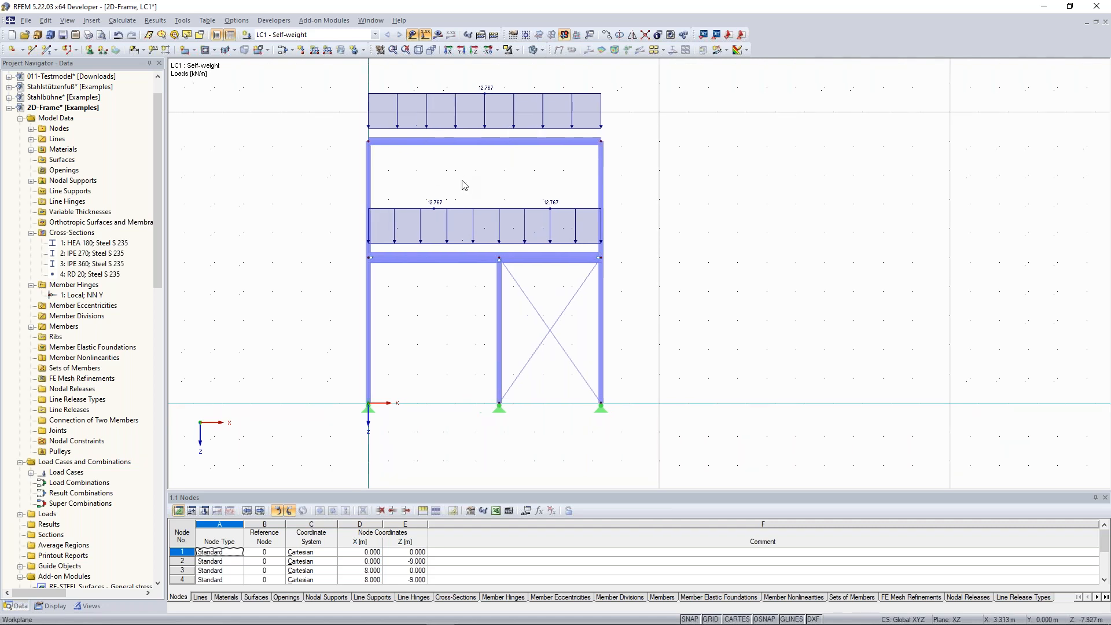
Set the uniform member load on both segments of the intermediate beam to 68.371 kN/m.
middle_drag(461, 184, 517, 192)
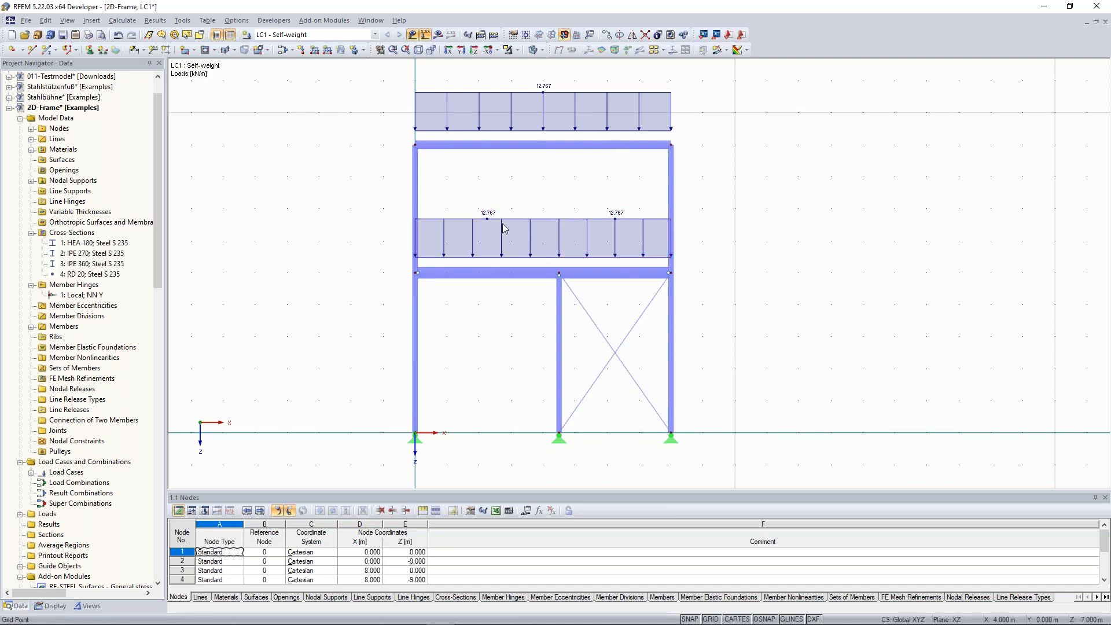
middle_drag(500, 220, 502, 224)
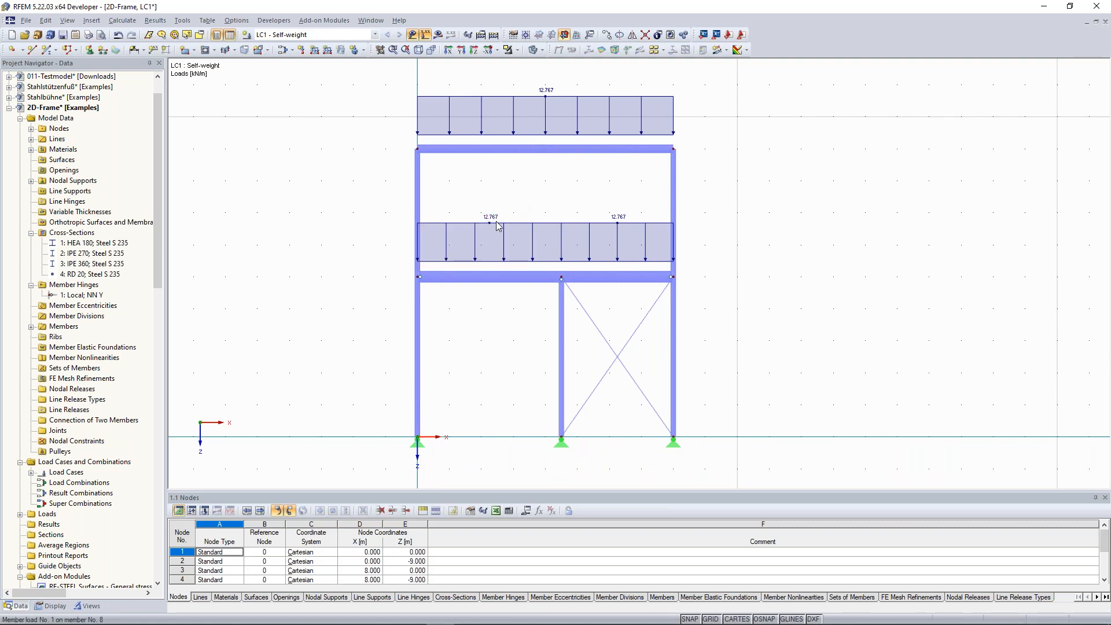
right_click(629, 229)
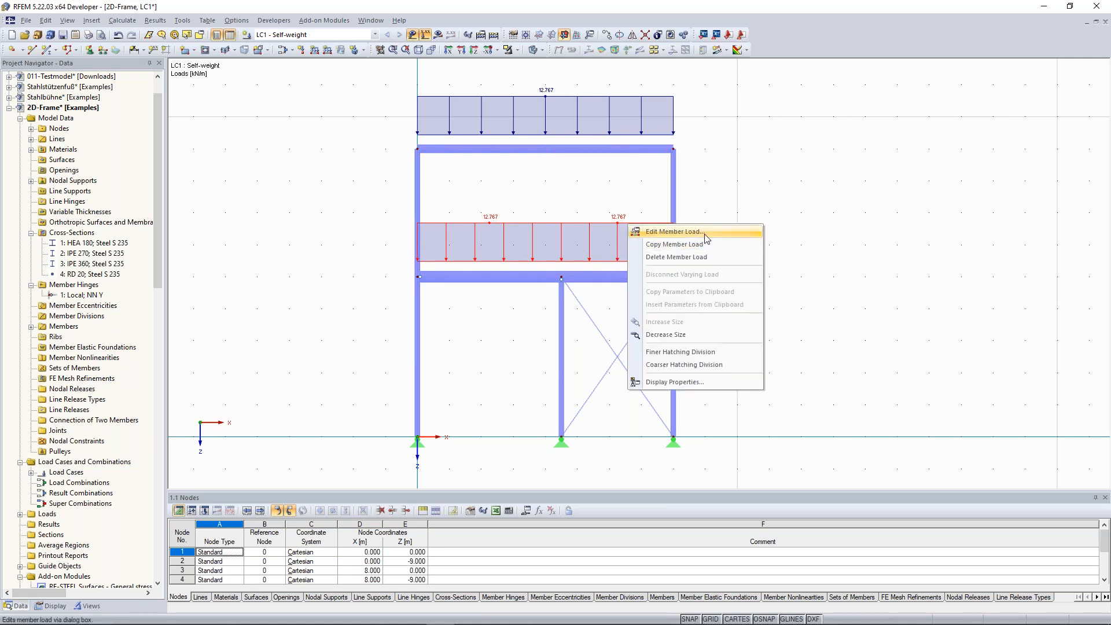
click(734, 232)
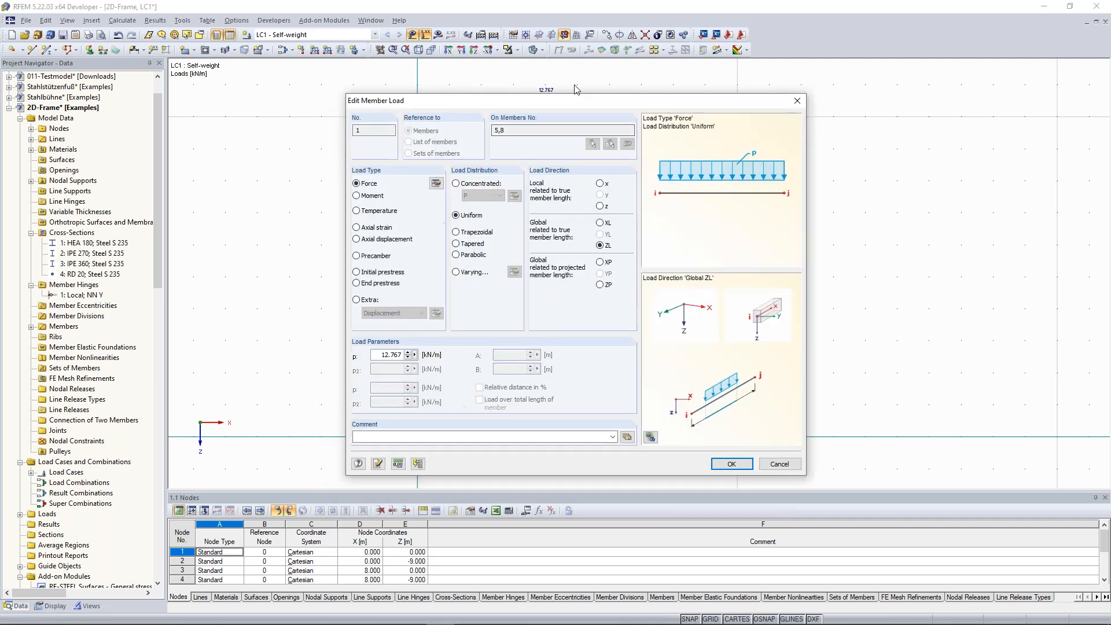
double_click(401, 340)
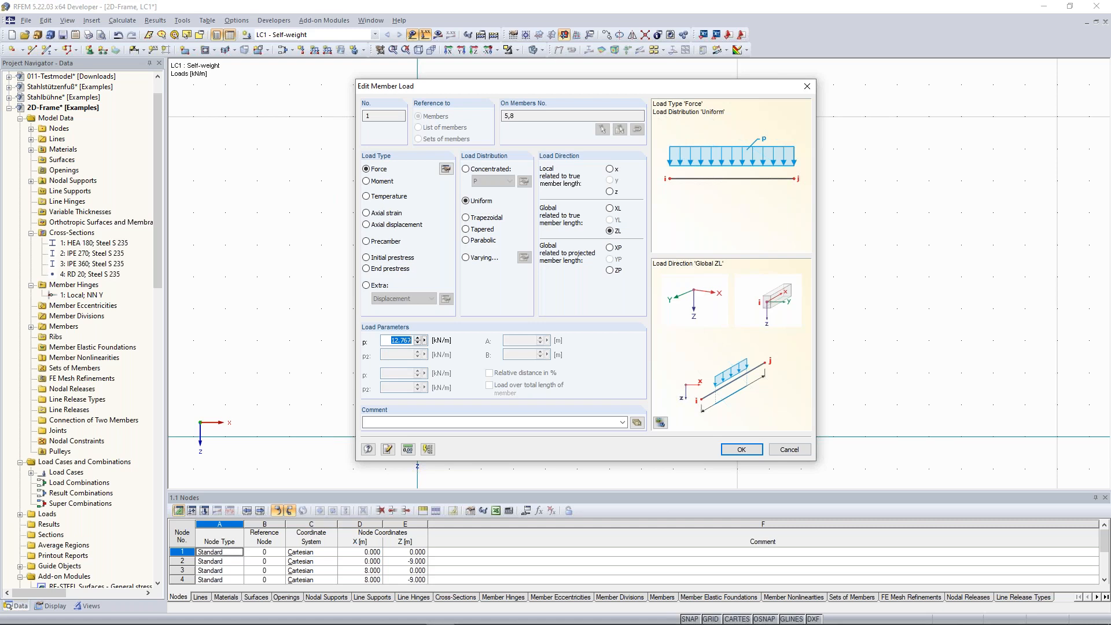
text(6)
key(Return)
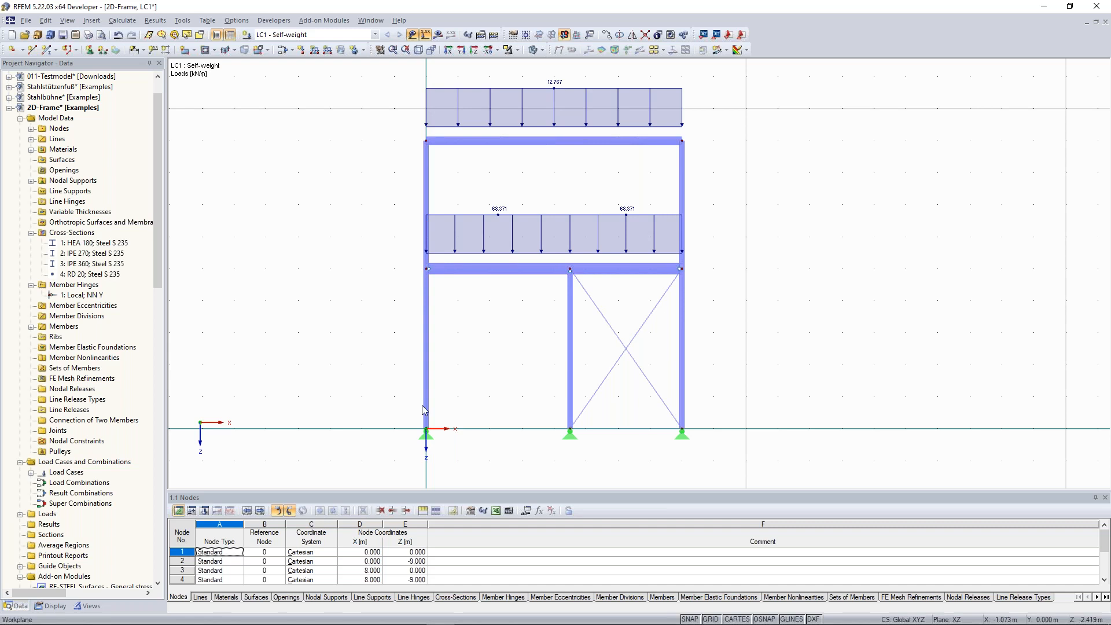
Apply a uniform member load of 4.32 kN/m in the global XL direction to both segments of the two outer columns.
drag(476, 374, 397, 326)
click(483, 362)
drag(473, 363, 396, 318)
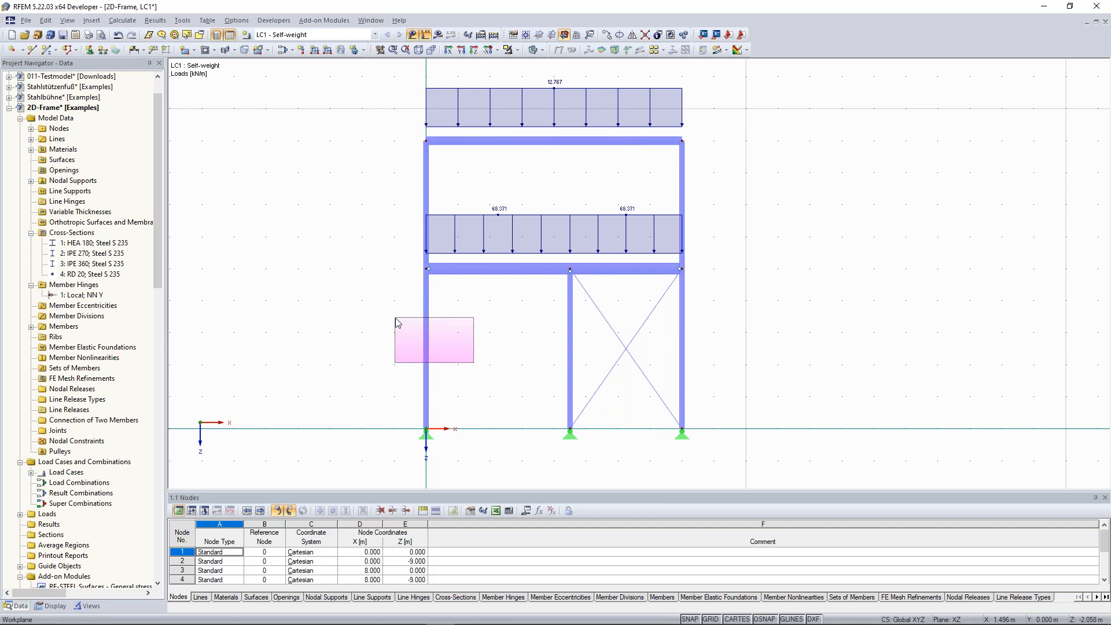
drag(395, 318, 395, 319)
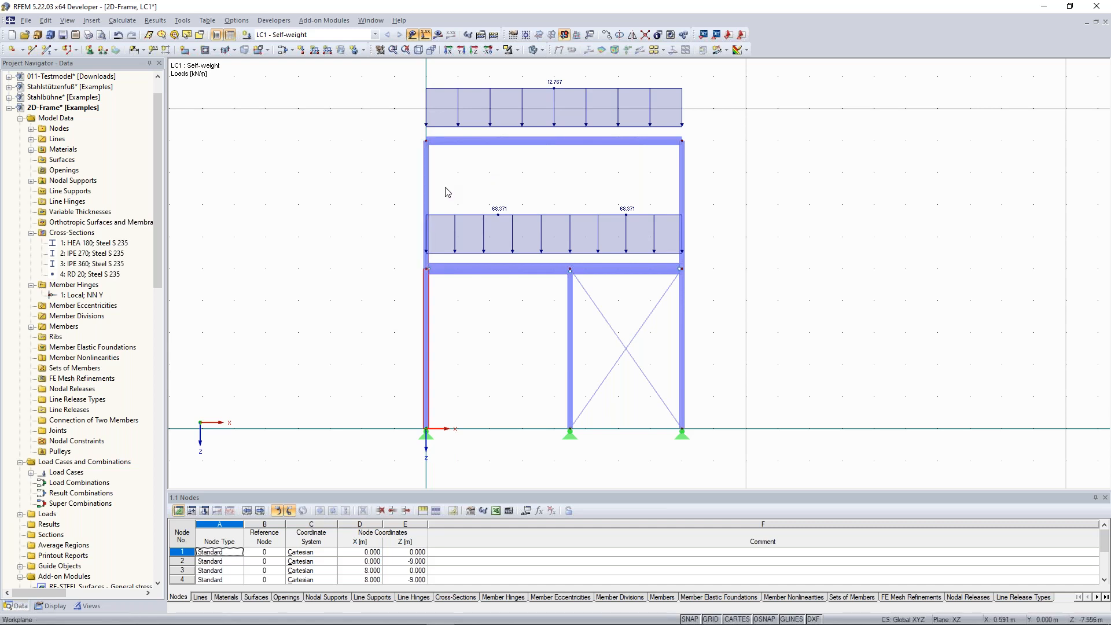
drag(450, 194, 401, 161)
drag(716, 364, 677, 347)
drag(702, 205, 661, 188)
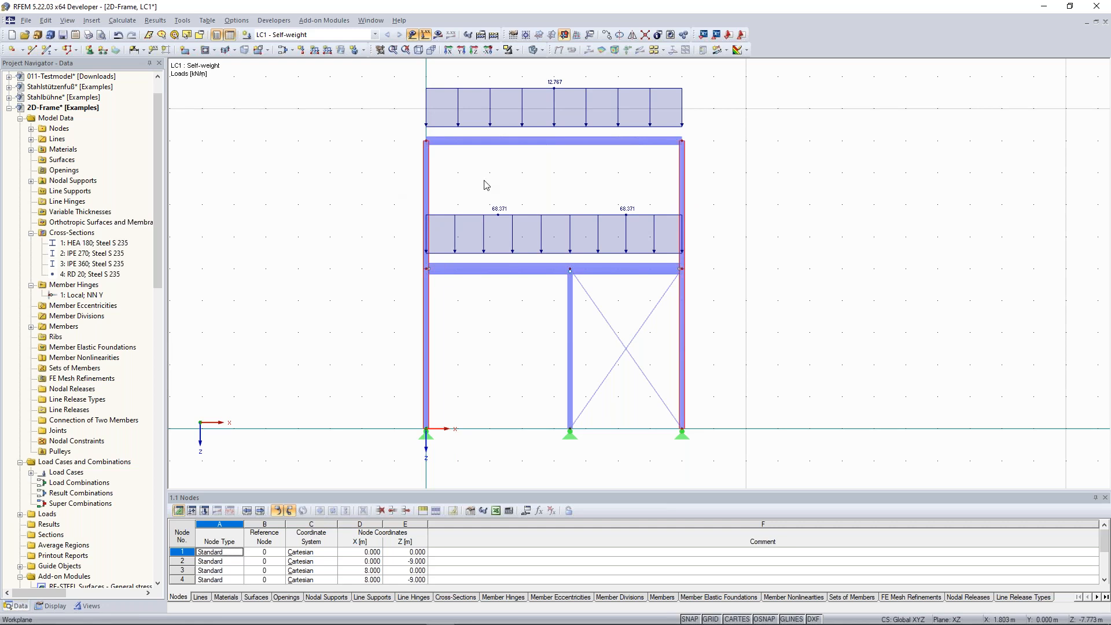
middle_drag(477, 188, 453, 179)
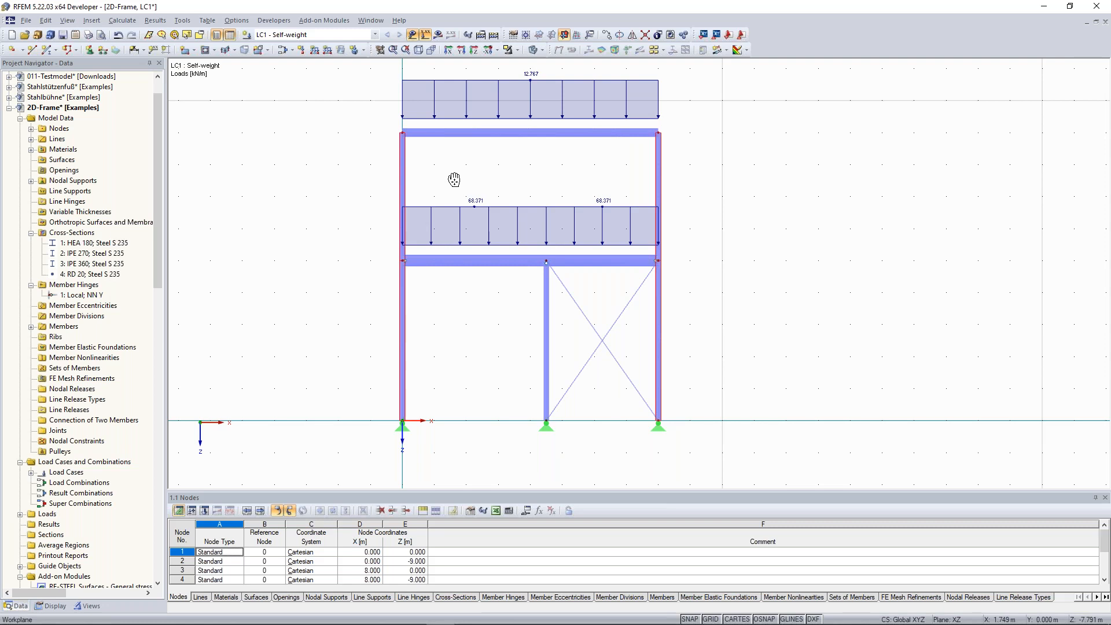
middle_drag(454, 179, 451, 185)
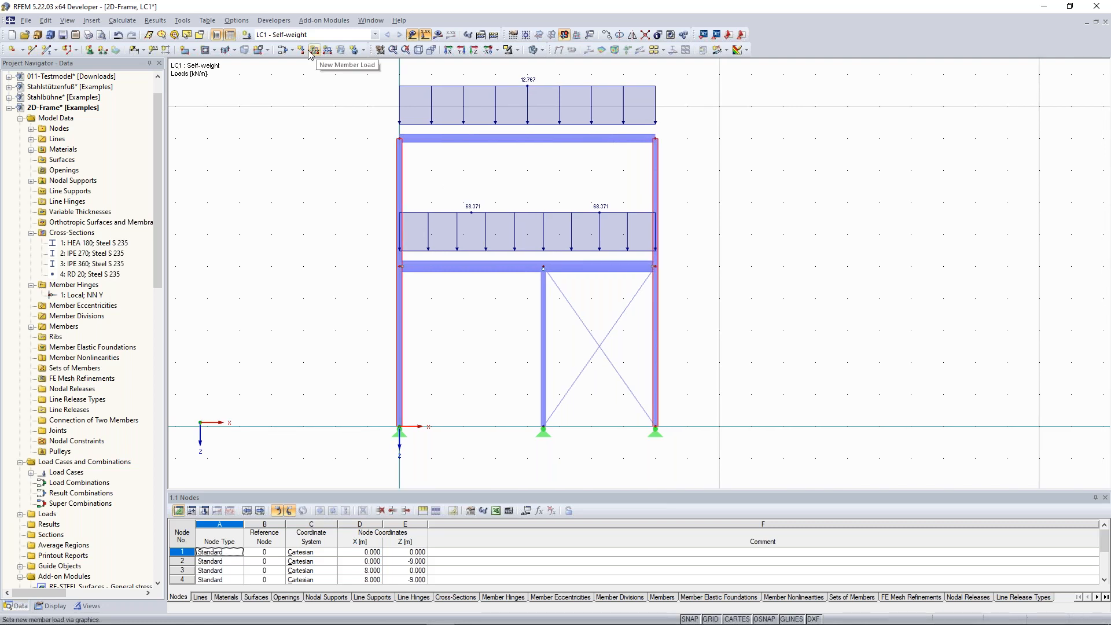
click(313, 51)
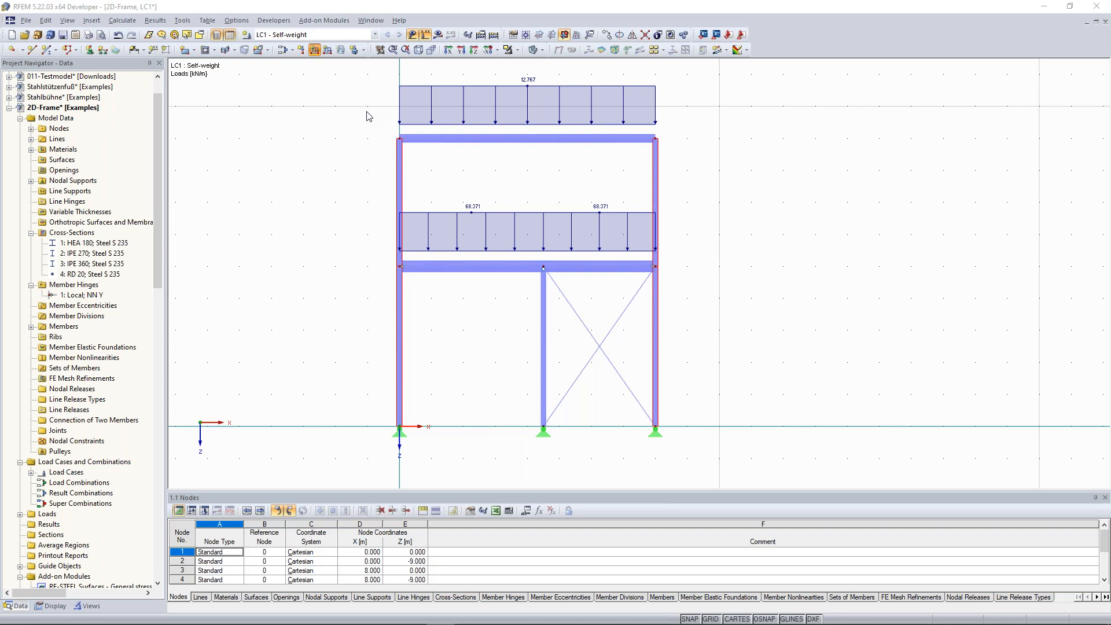
drag(679, 164, 654, 165)
click(676, 164)
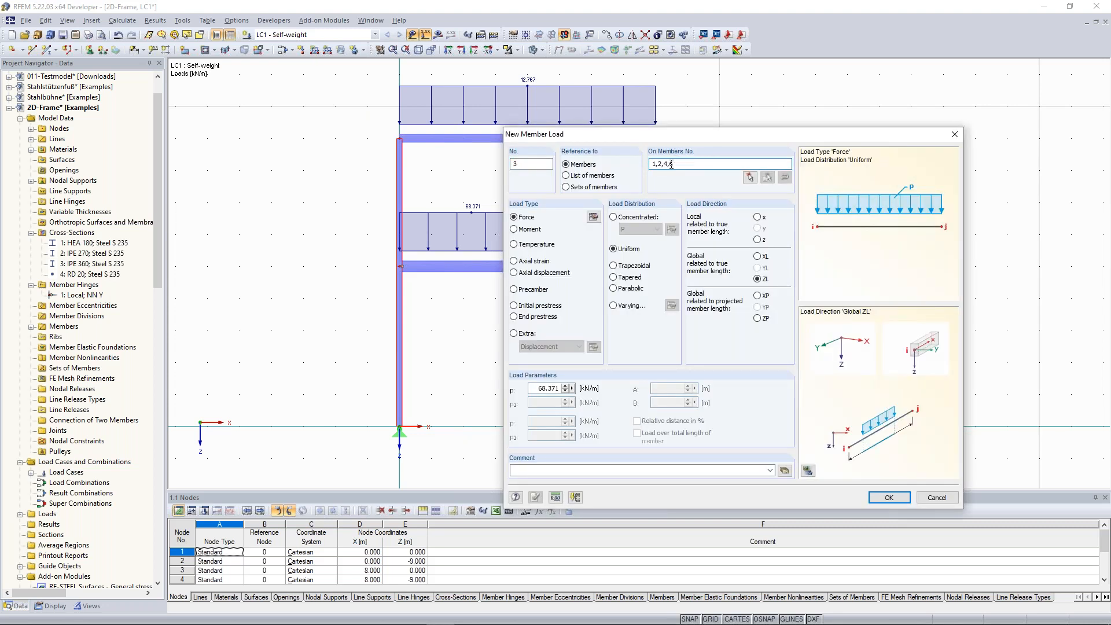
drag(691, 139, 698, 175)
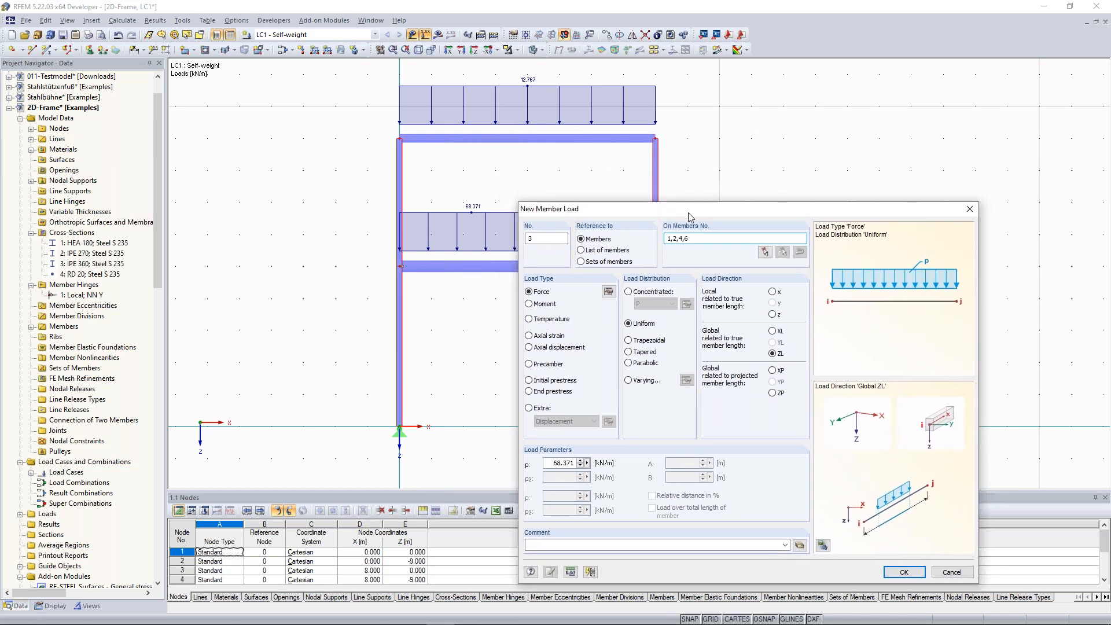
drag(725, 126, 769, 83)
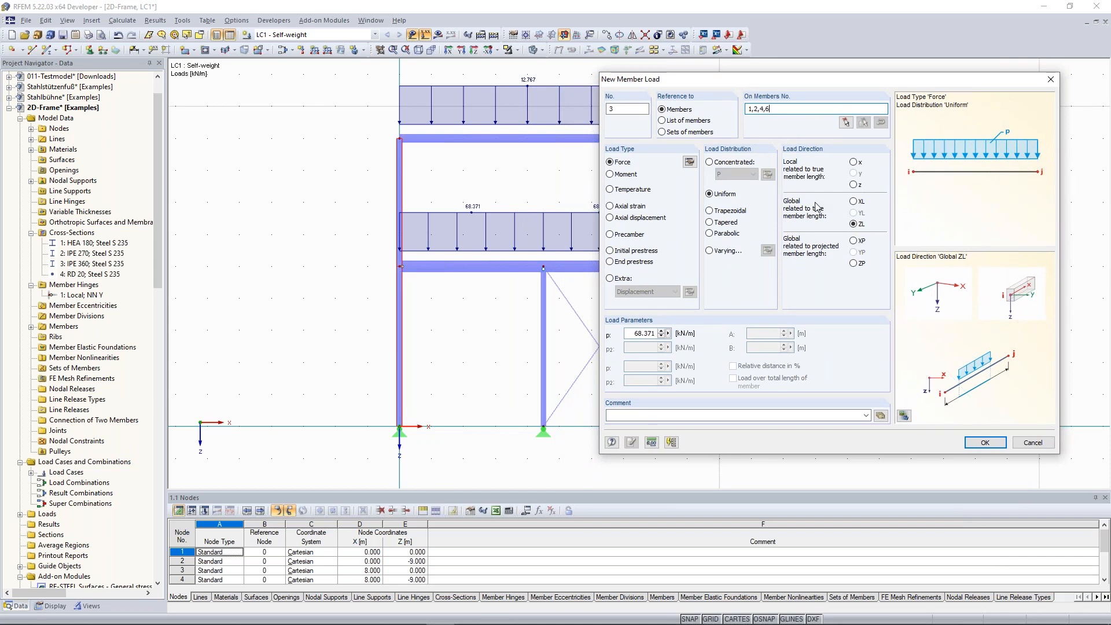
click(844, 199)
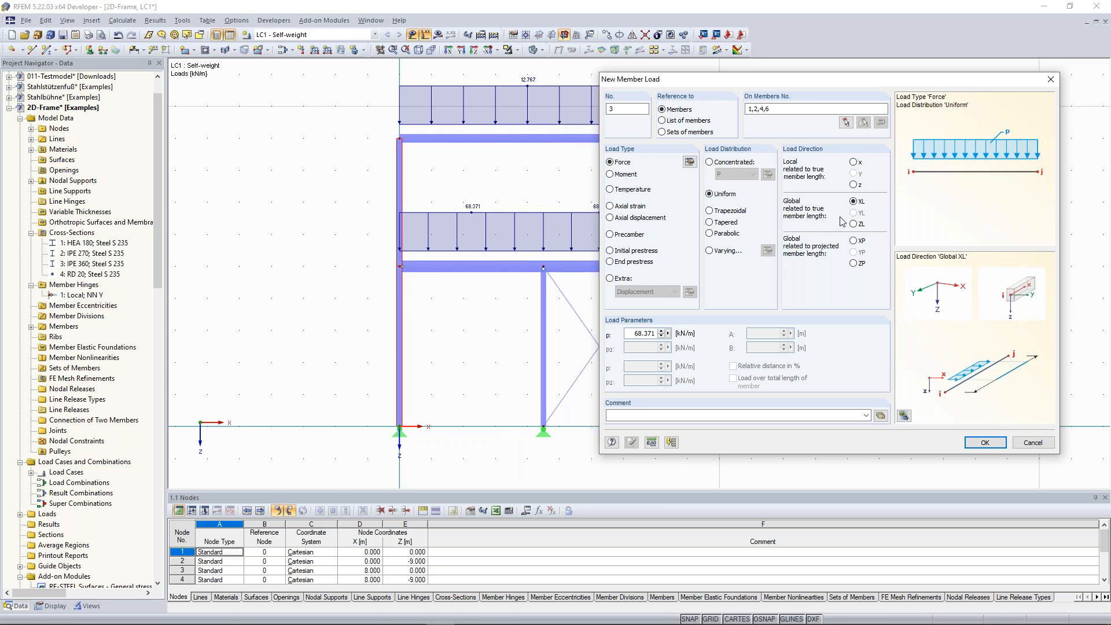
double_click(631, 333)
text(4,32)
click(983, 443)
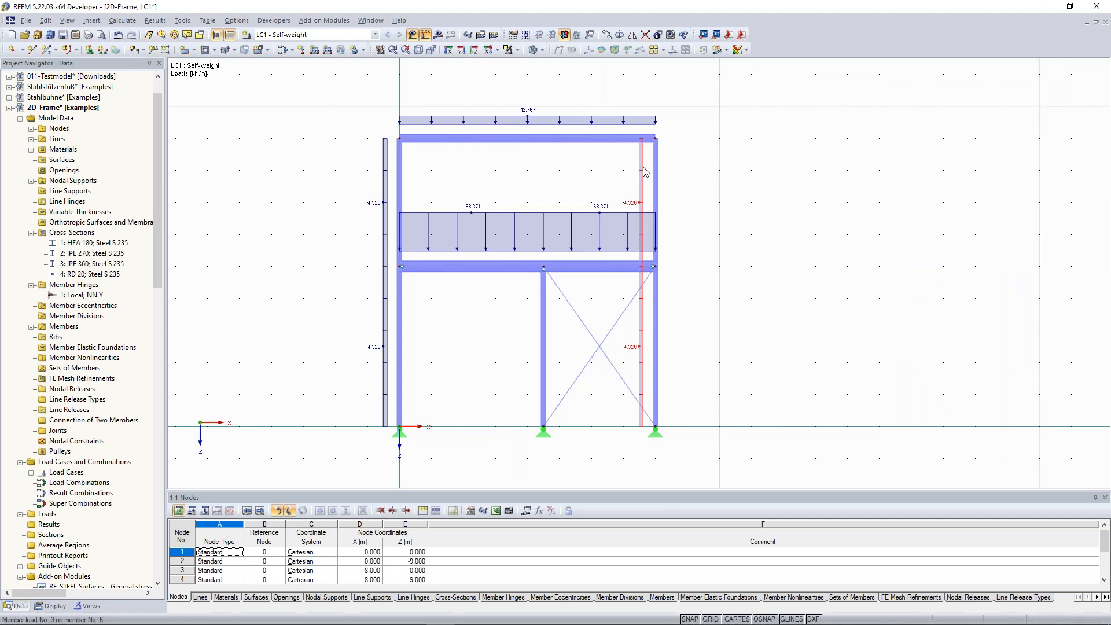
Set the horizontal uniform load on the right outer column's two segments to 2.7 kN/m.
mouse_move(645, 172)
right_click(641, 173)
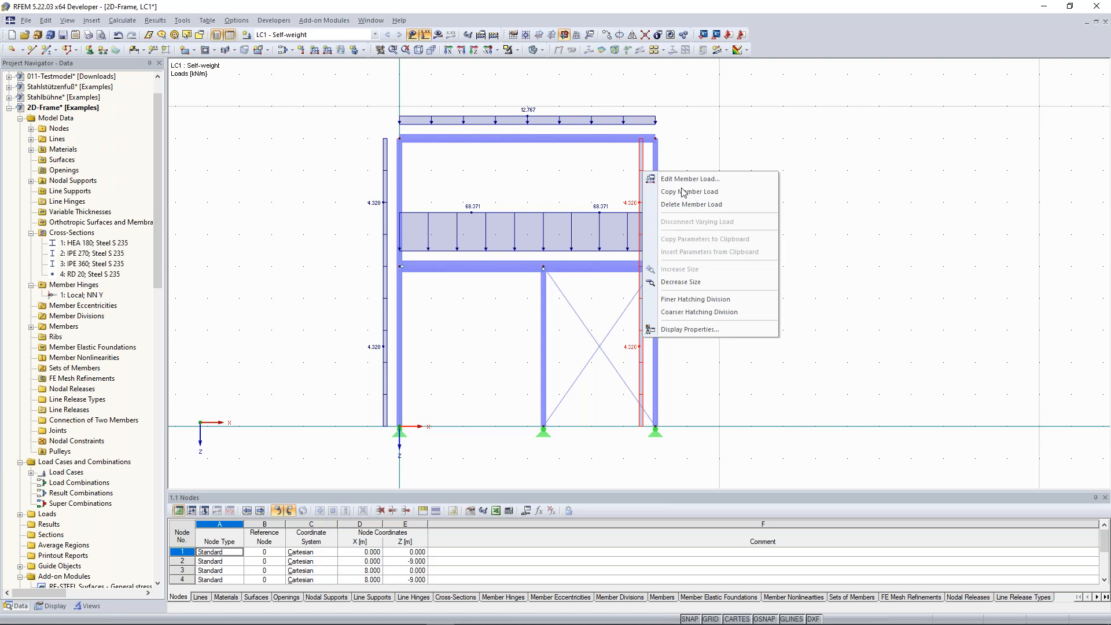
click(731, 183)
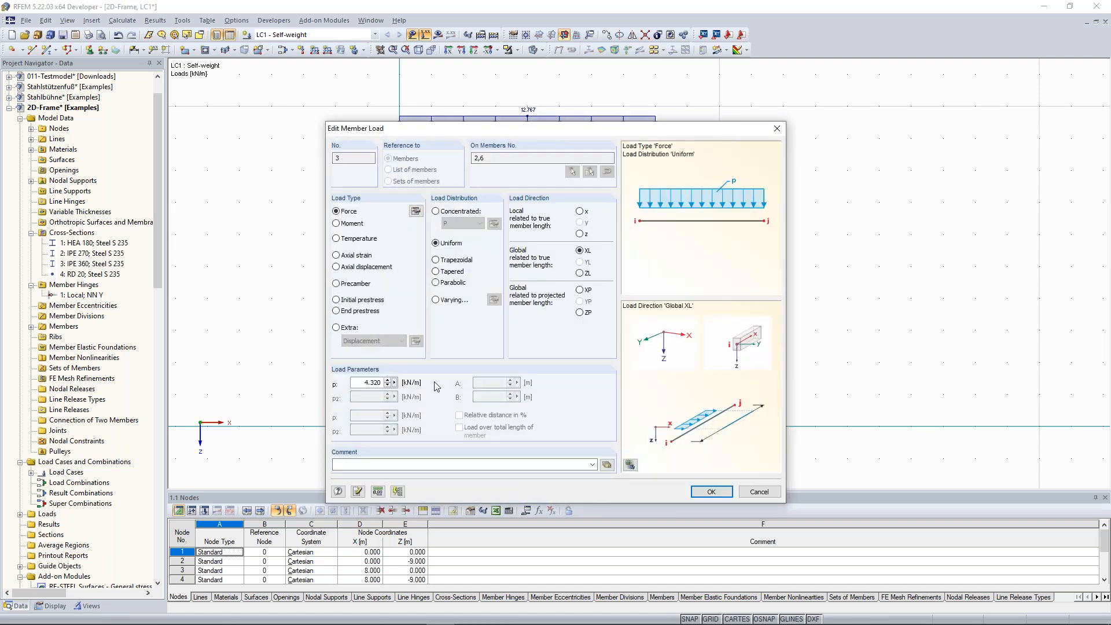
text(2,7)
click(712, 492)
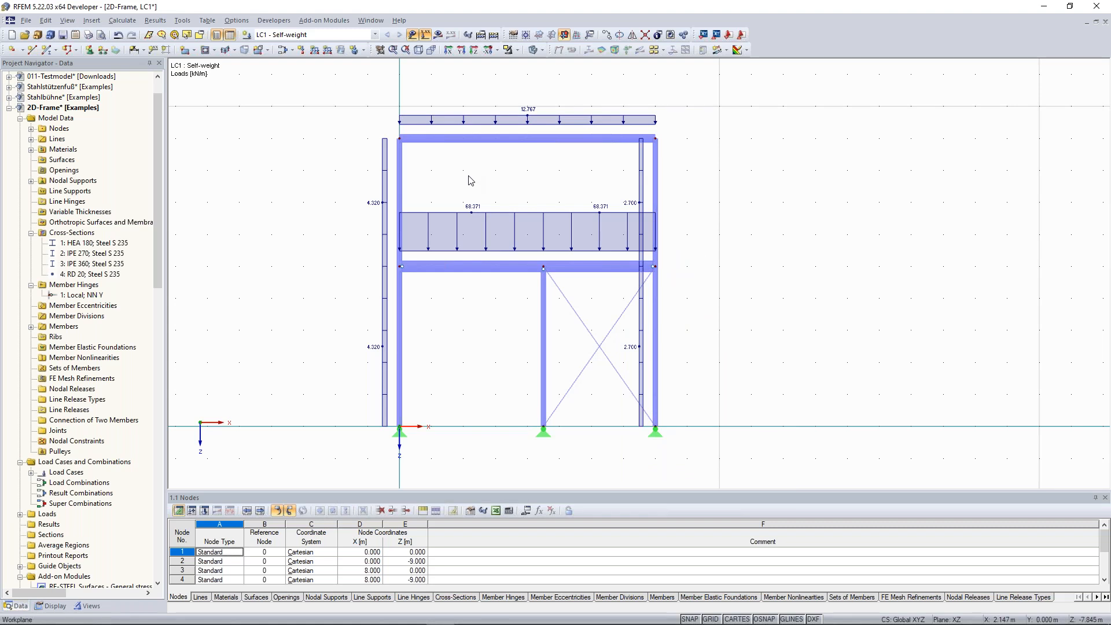
Apply a nodal load with a PZ force of 40 kN to both end nodes of the top beam.
scroll(470, 180, down, 1)
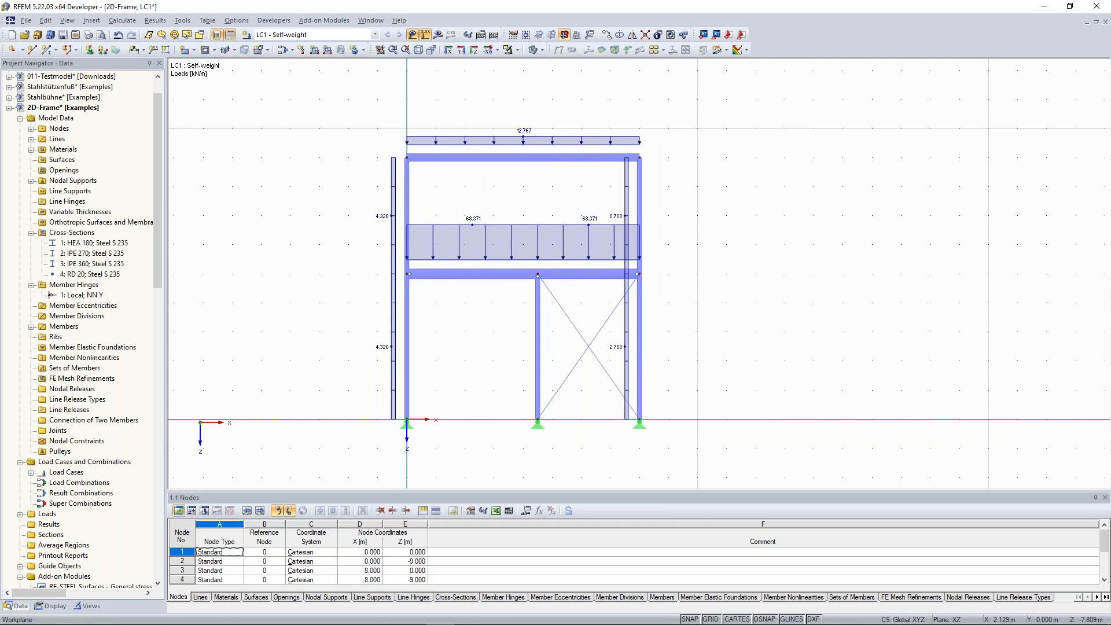
scroll(517, 222, down, 1)
scroll(513, 222, up, 2)
middle_drag(446, 190, 447, 231)
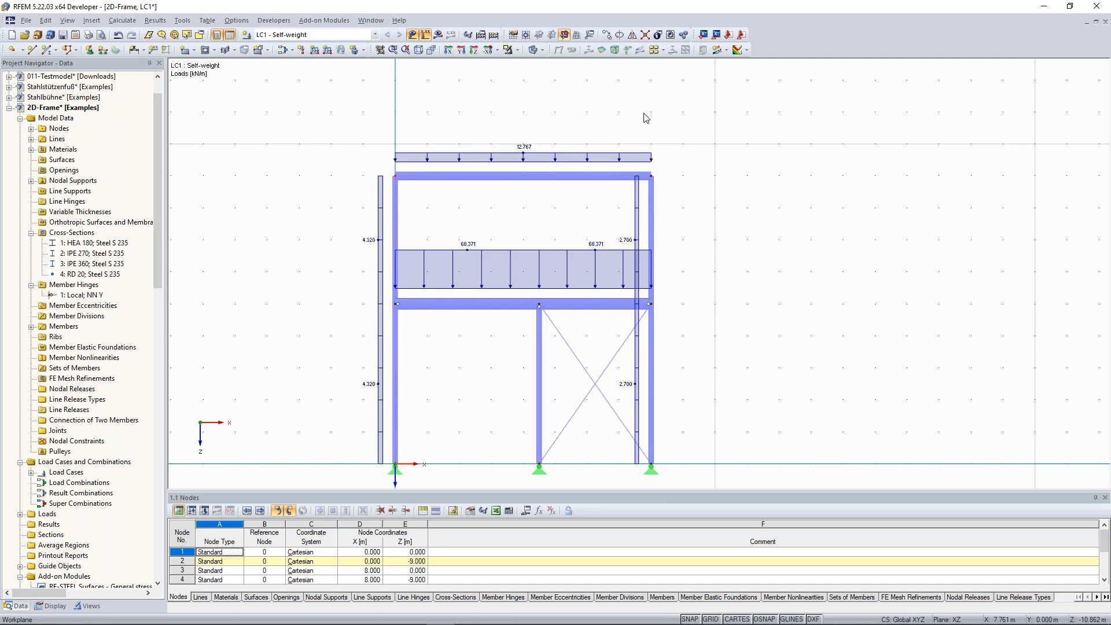
scroll(477, 129, up, 1)
middle_drag(477, 129, 478, 98)
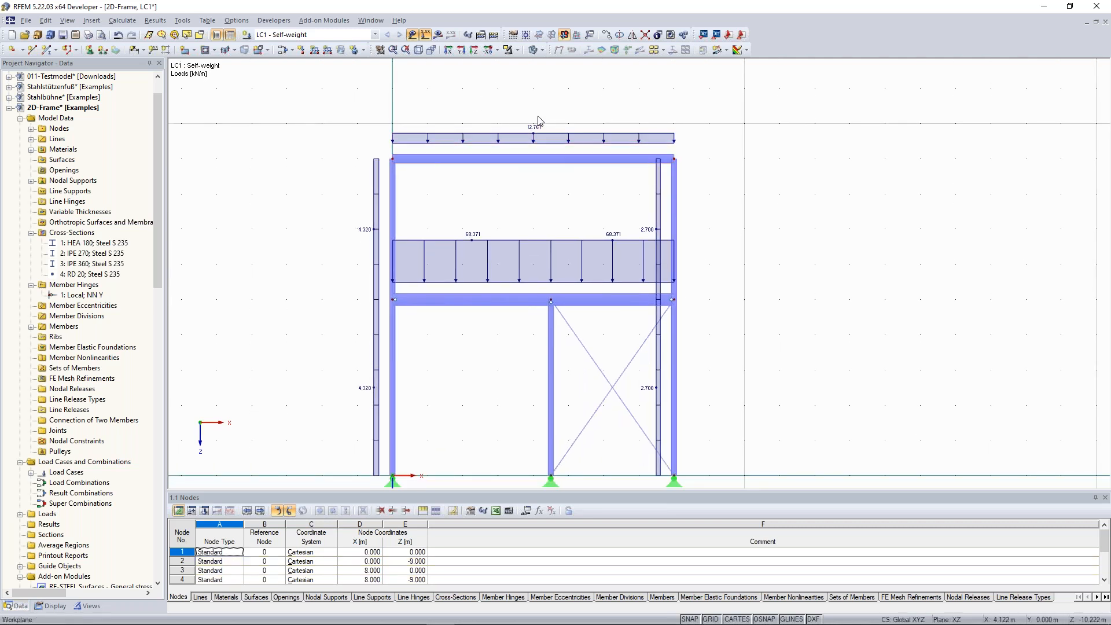
drag(415, 127, 697, 180)
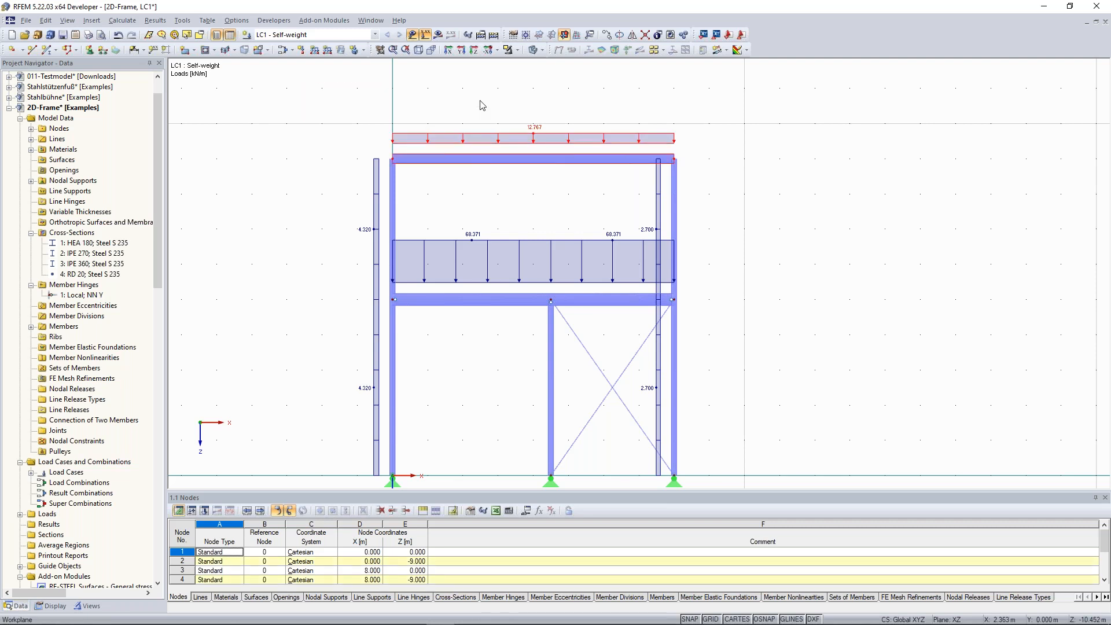
click(300, 51)
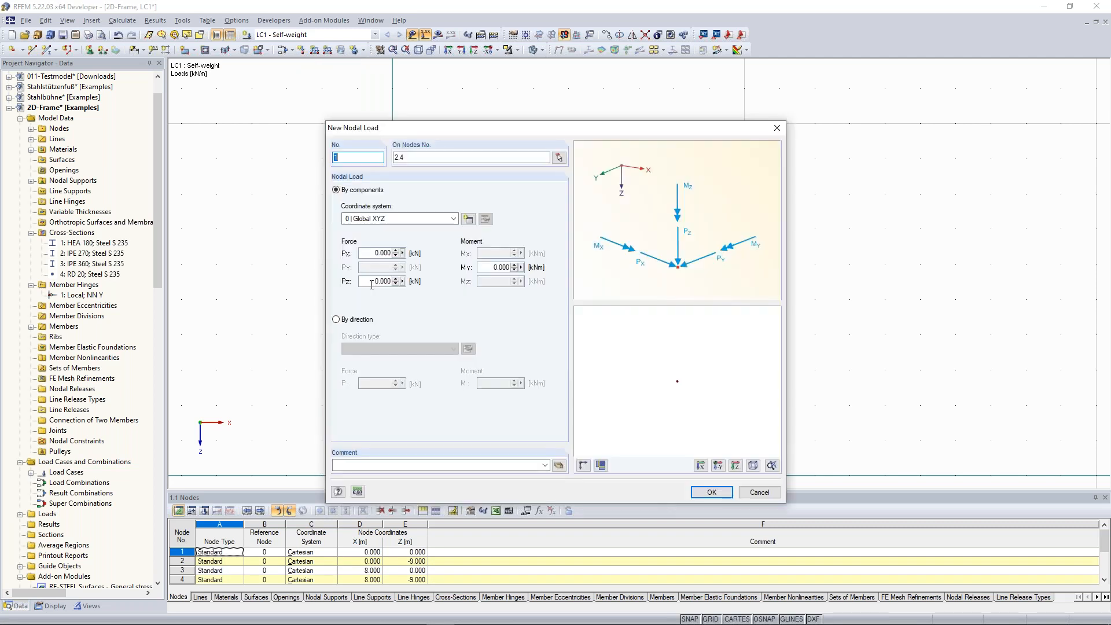
drag(375, 282, 402, 287)
text(40)
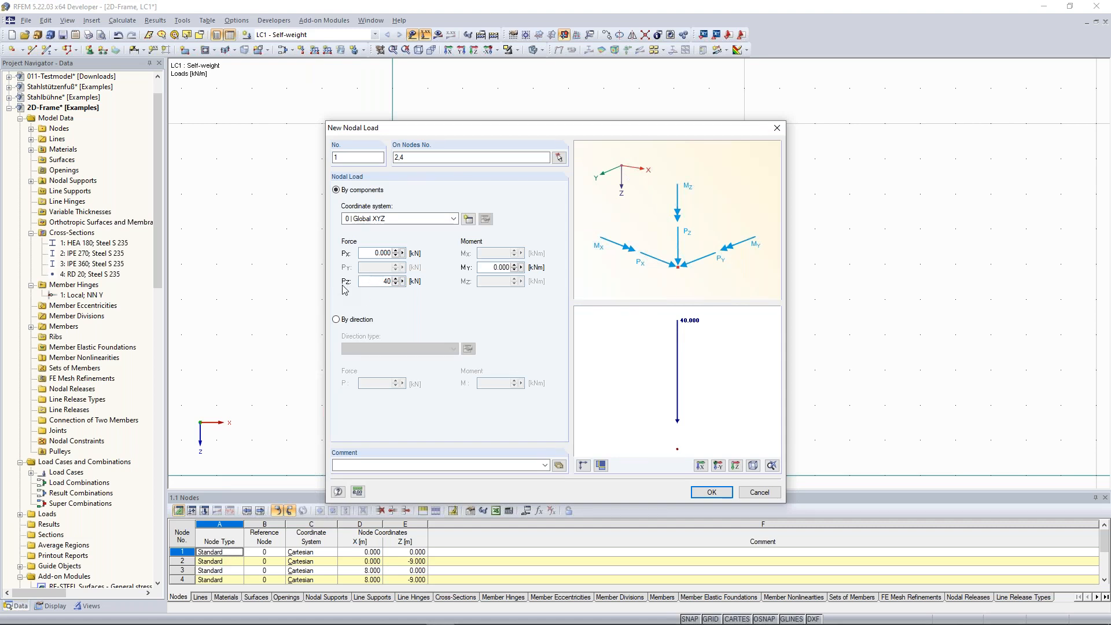
click(707, 492)
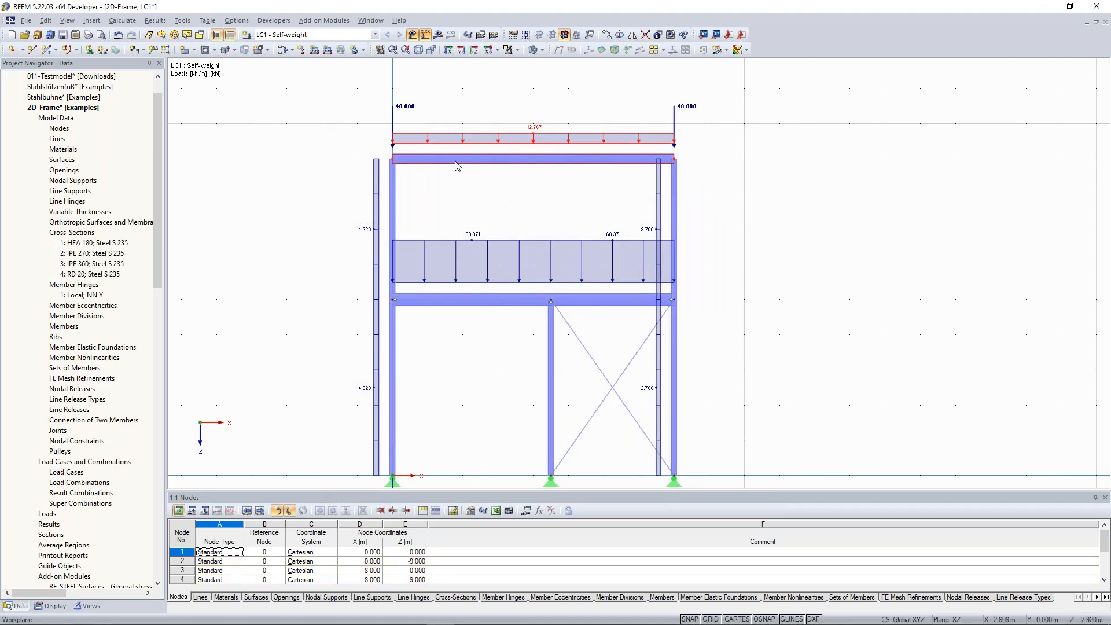
Place nodal loads with a PZ force of 2.4 kN on the intermediate beam's three nodes at the column connections.
mouse_move(687, 112)
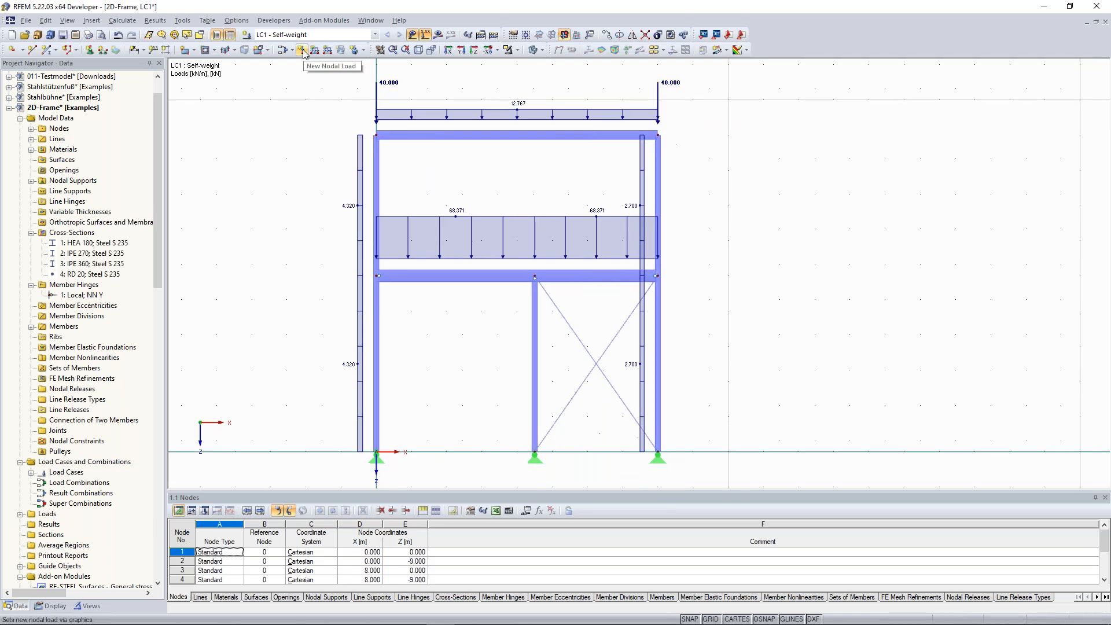
click(303, 50)
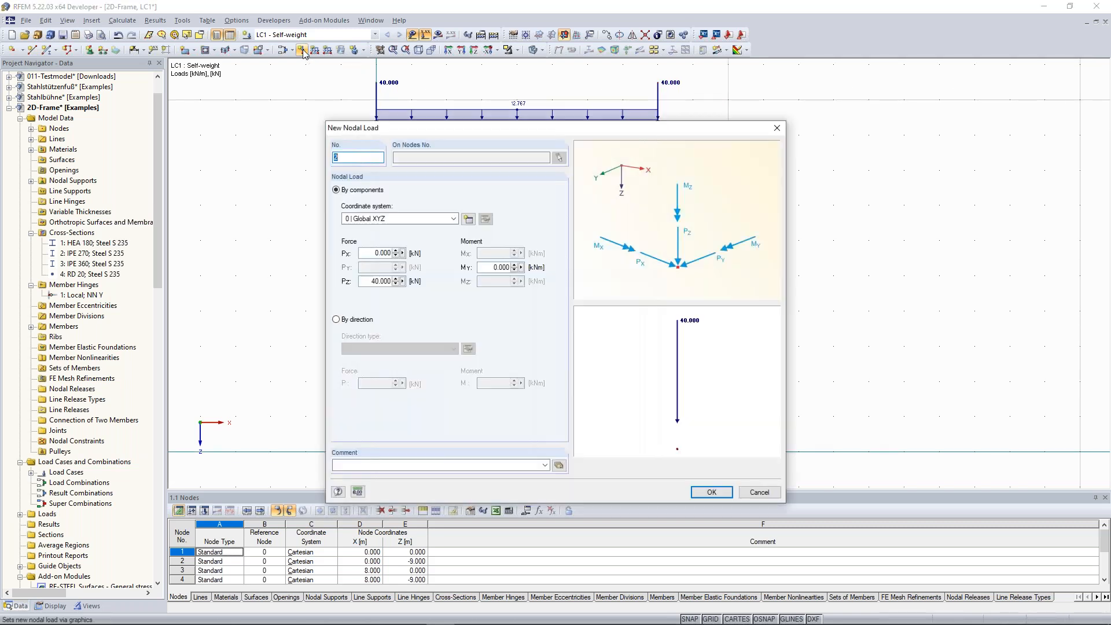
double_click(373, 282)
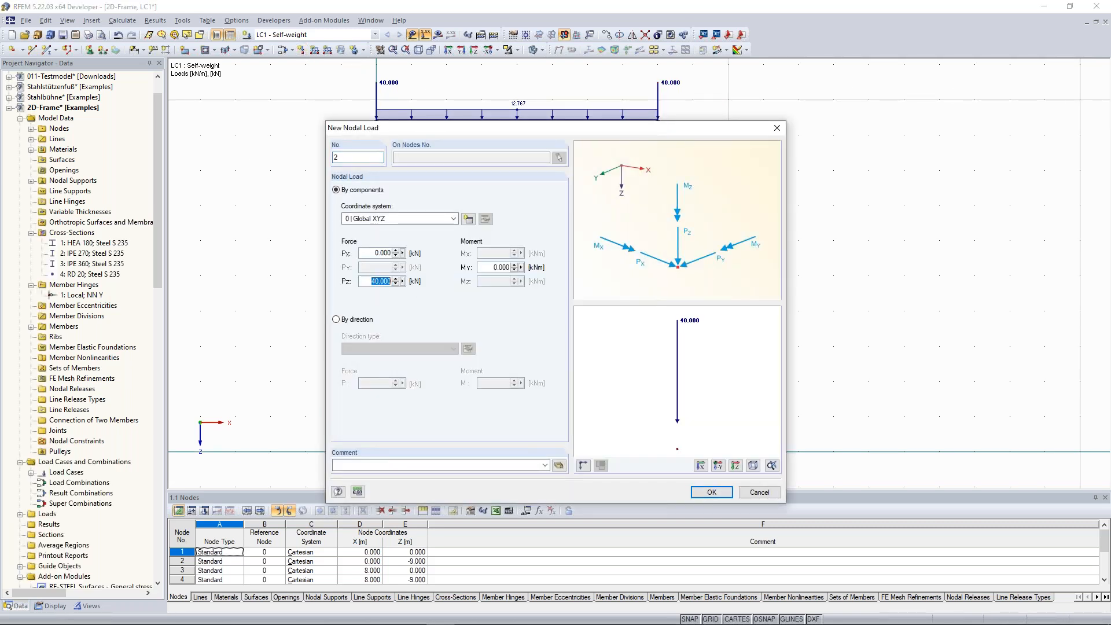
text(2.4)
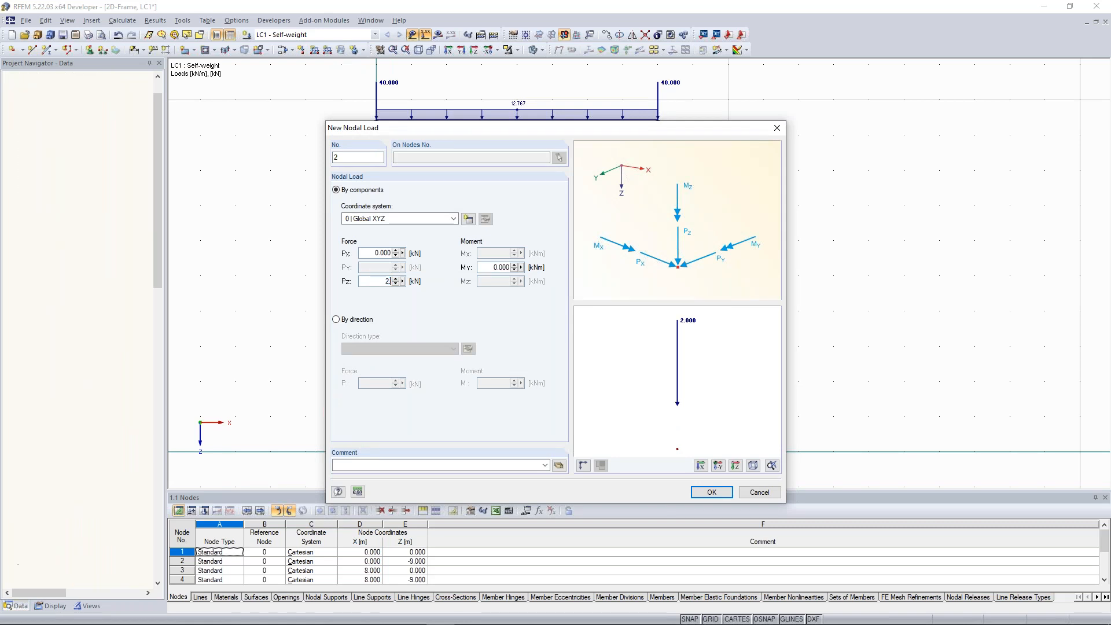
click(711, 493)
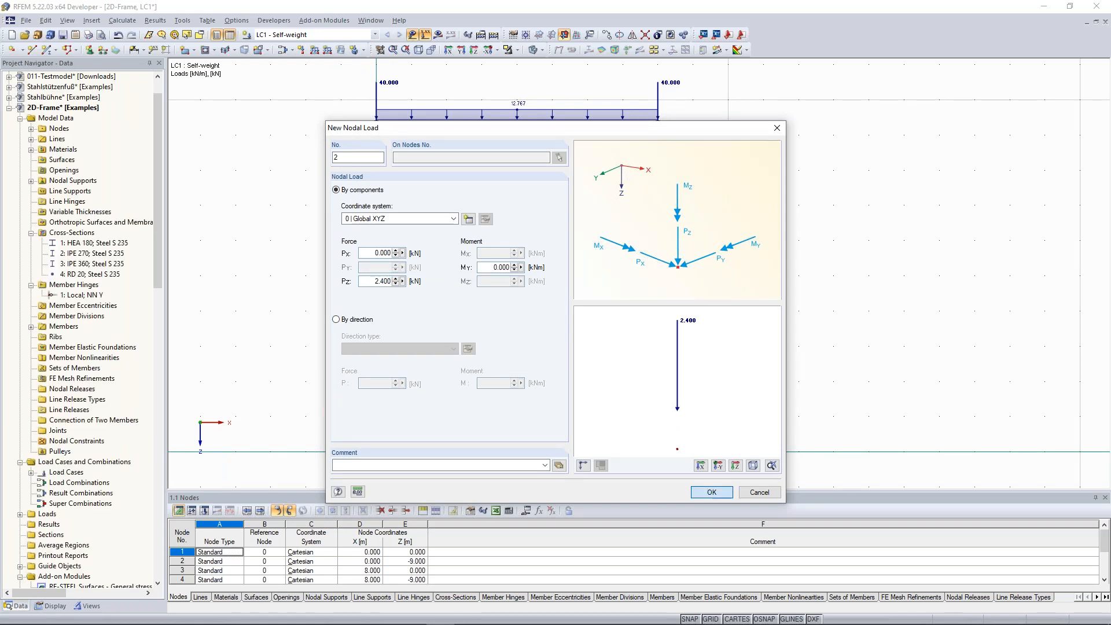
click(377, 277)
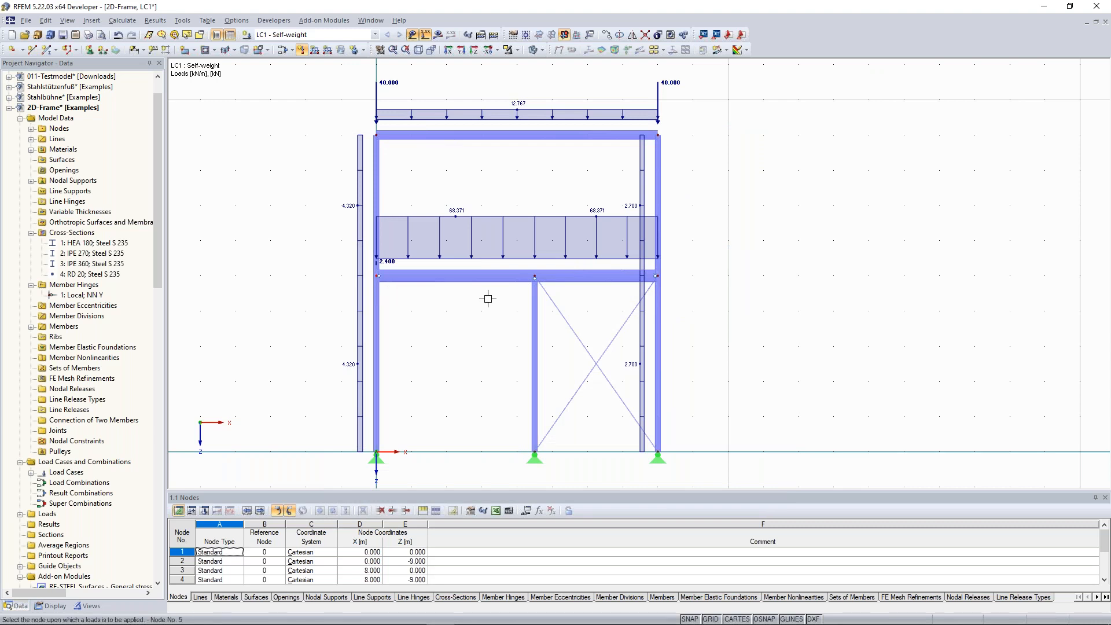
click(535, 276)
click(656, 276)
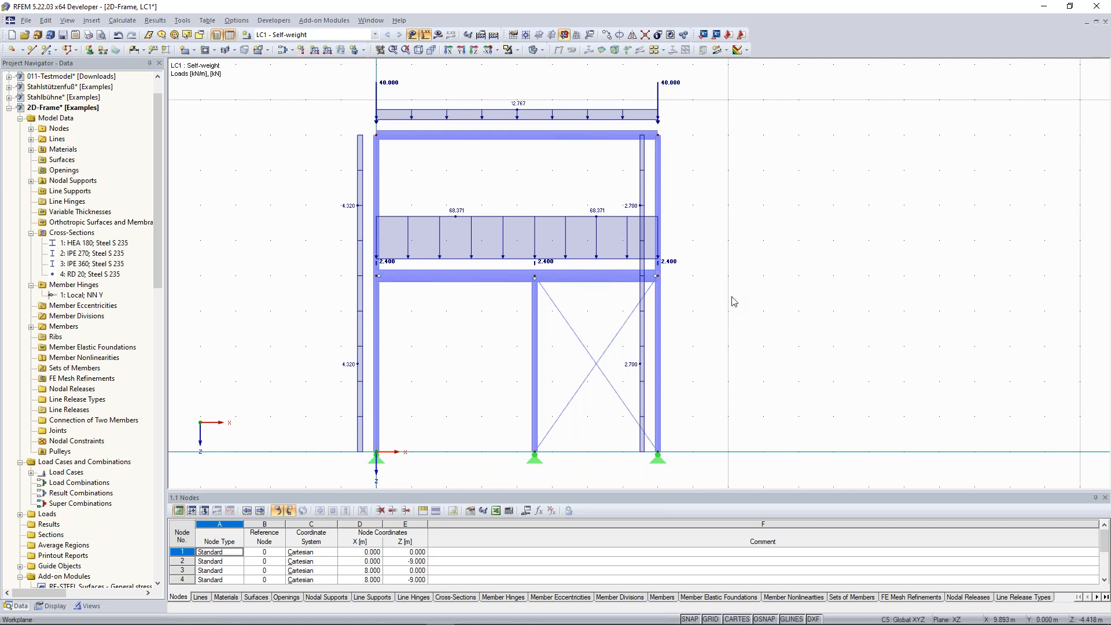
scroll(733, 290, down, 1)
scroll(732, 286, down, 1)
middle_drag(484, 350, 459, 336)
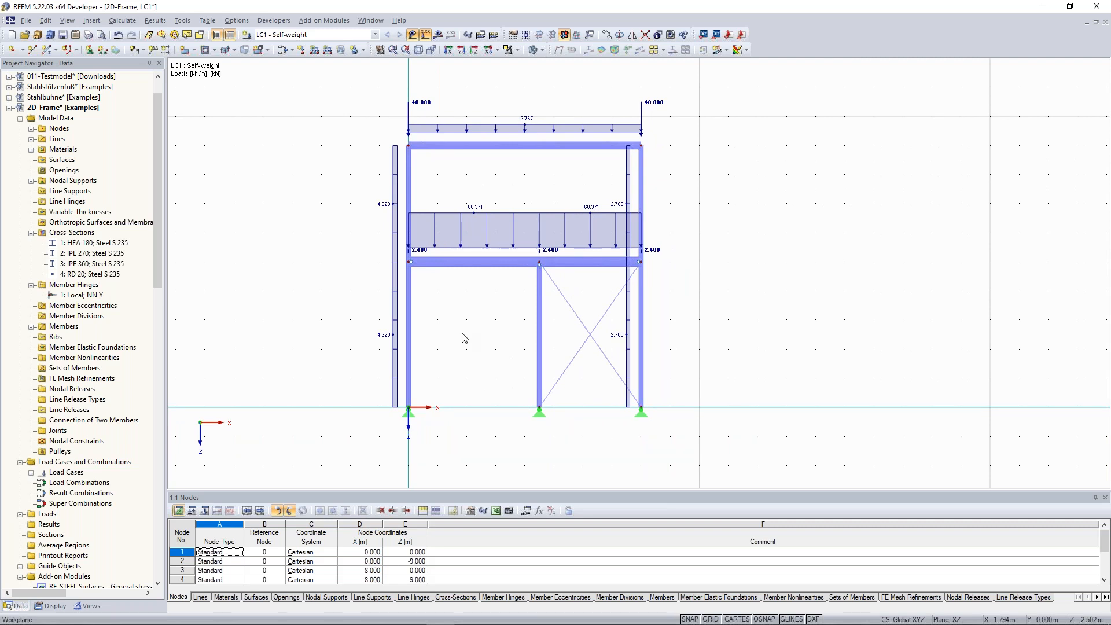
Calculate load case LC1 and bring up the frame's global deformations with the applied loads.
click(493, 35)
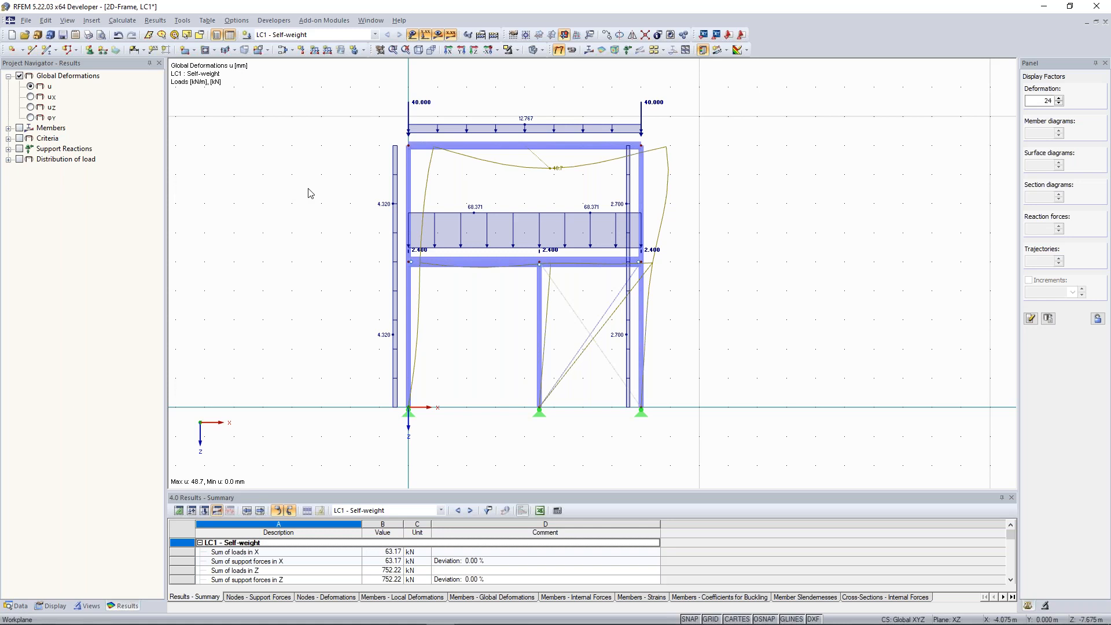
scroll(442, 199, down, 1)
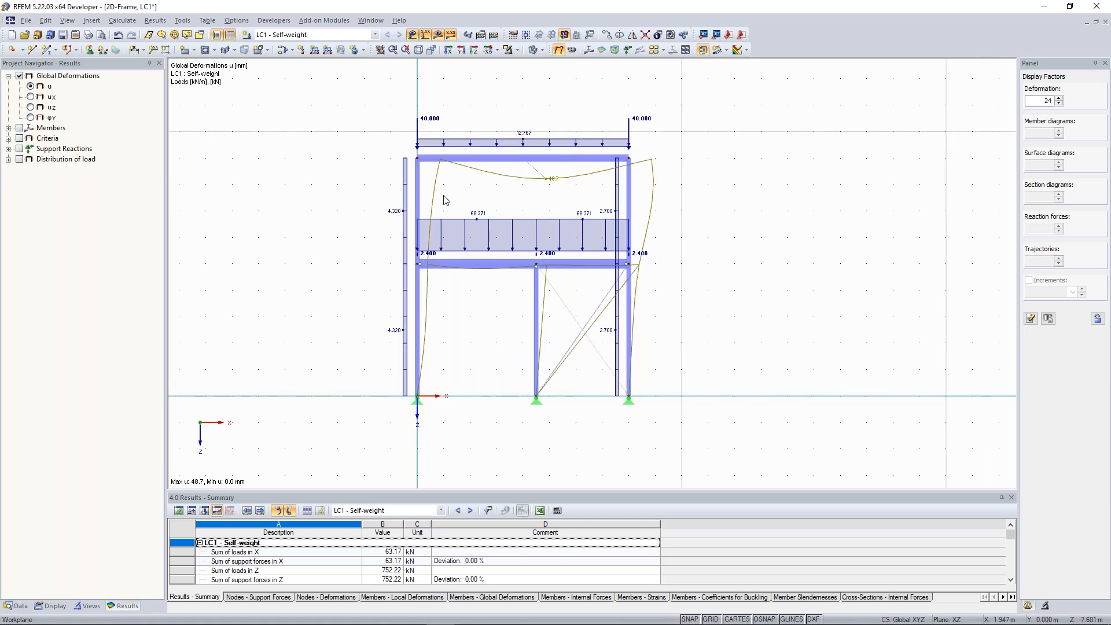
scroll(373, 357, up, 1)
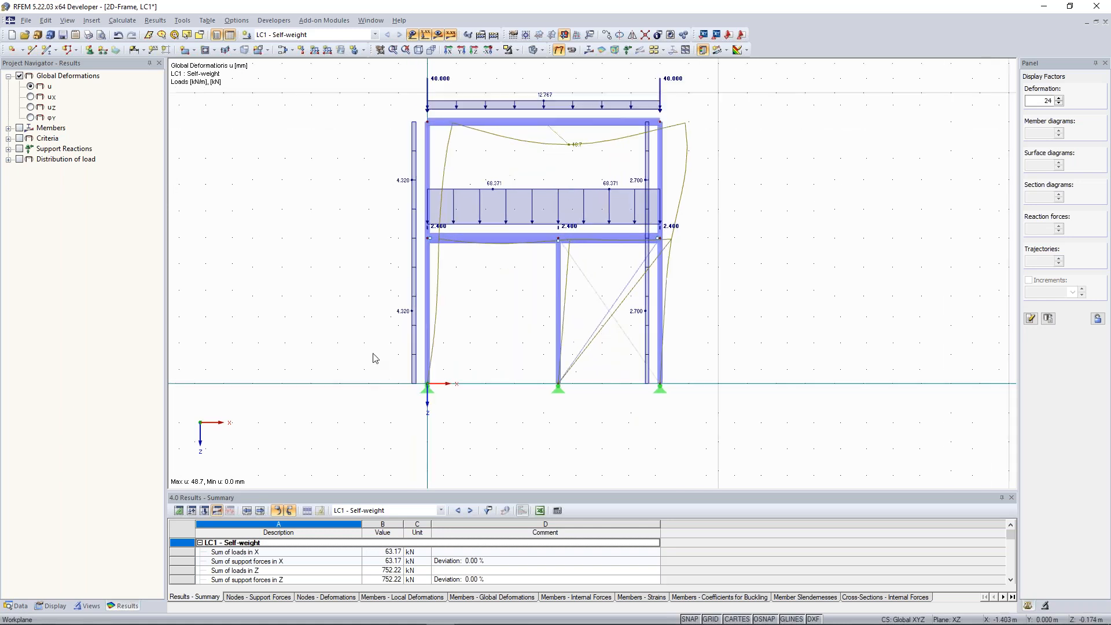
Set the members' deformation display to Cross-Sections Colored and inspect the deformed frame.
click(53, 605)
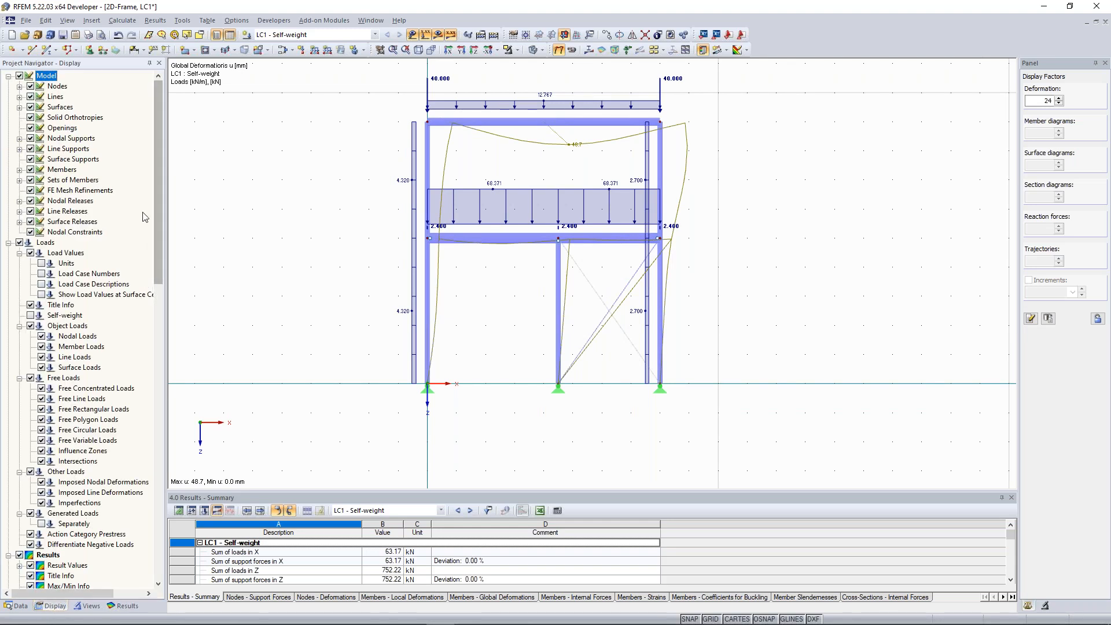
drag(159, 113, 121, 237)
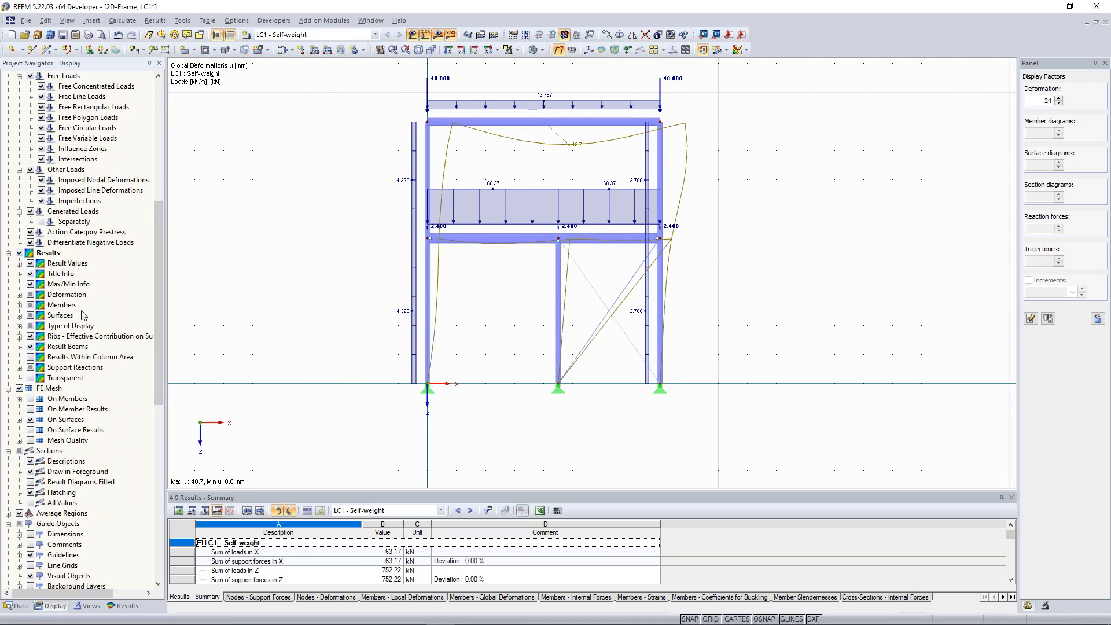
click(19, 295)
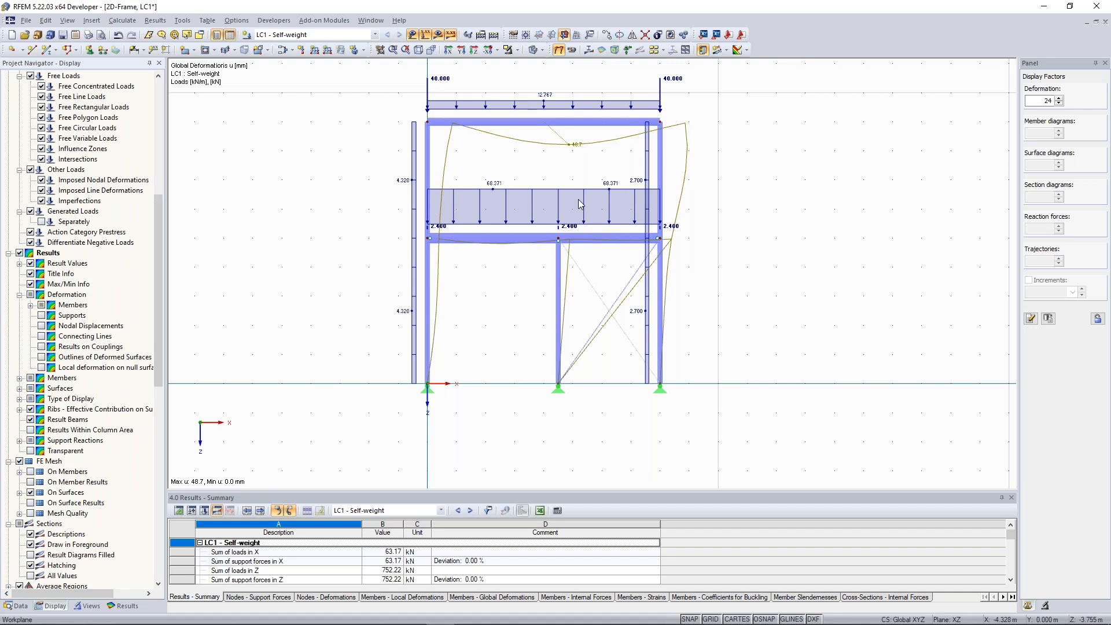
middle_drag(580, 204, 540, 229)
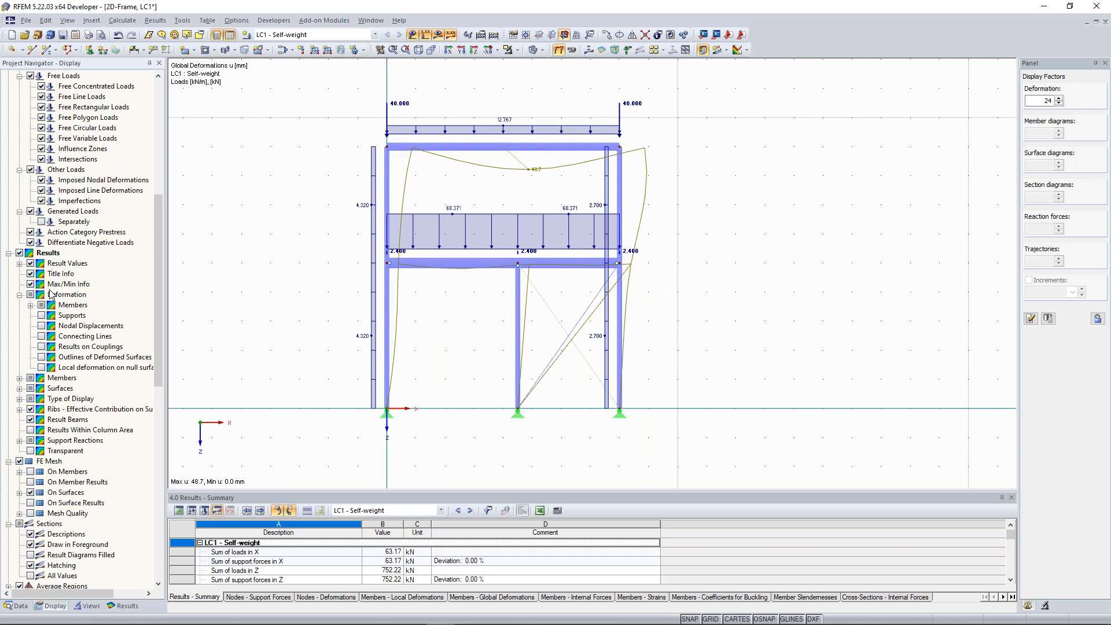
click(30, 305)
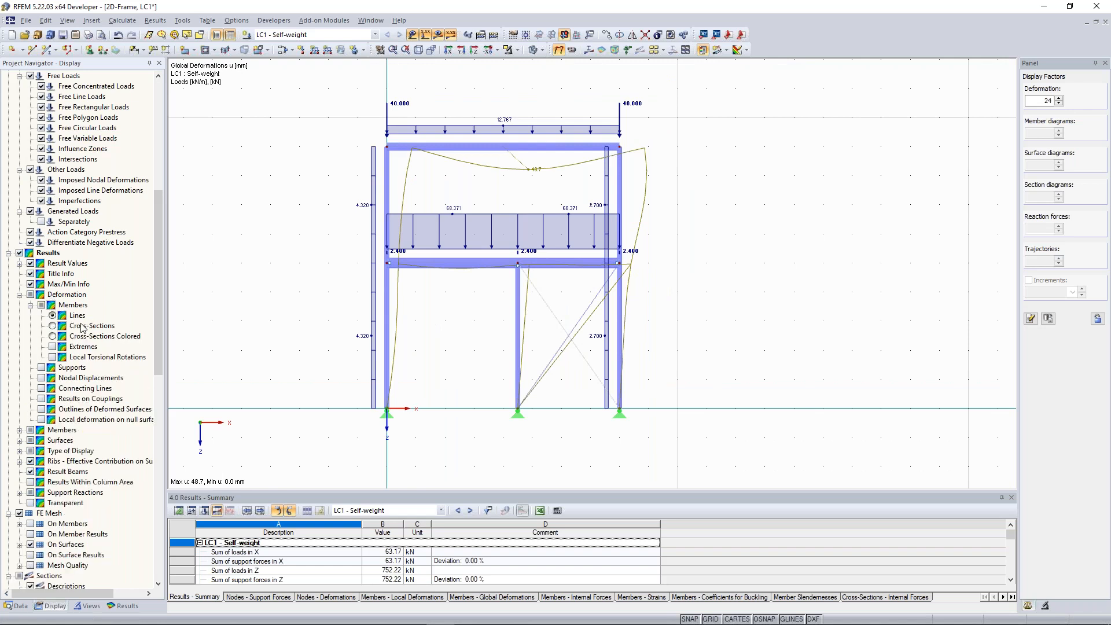
click(53, 336)
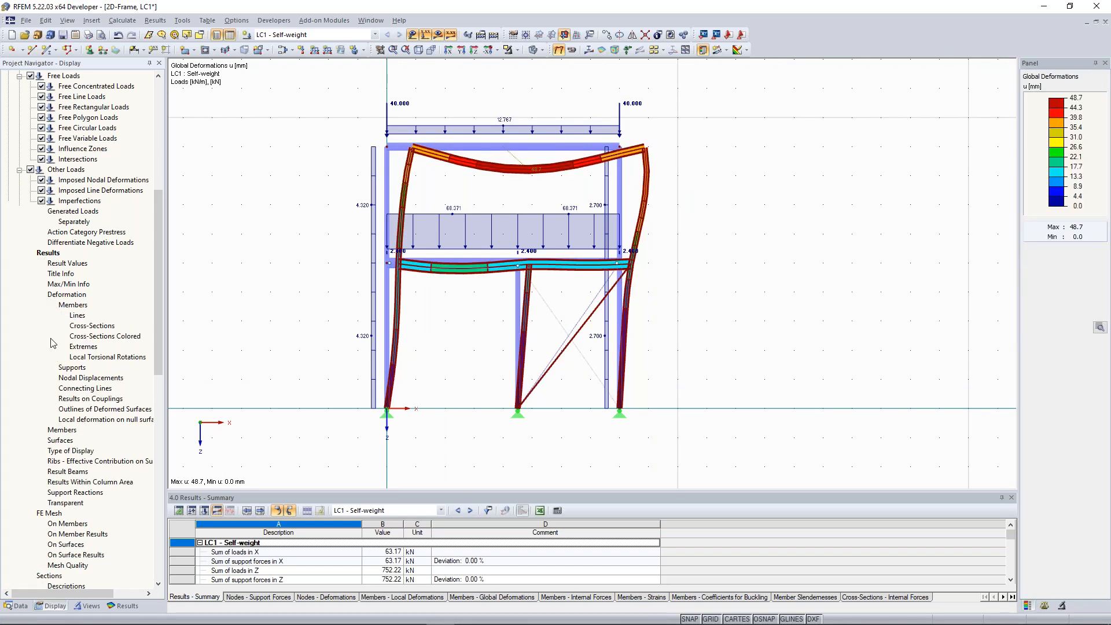
scroll(619, 175, up, 3)
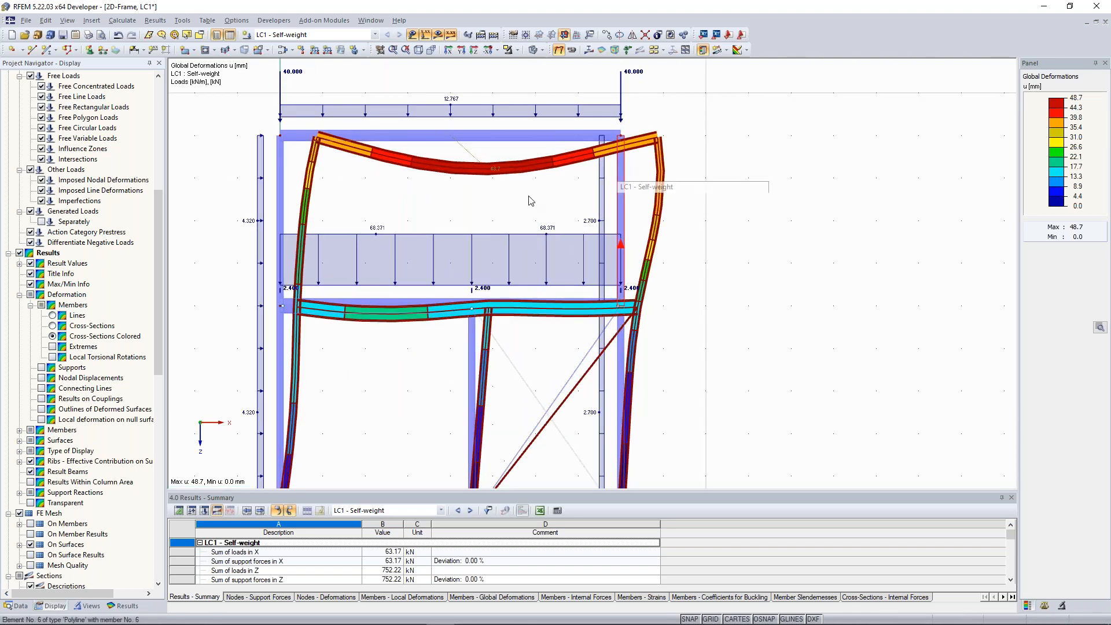
scroll(519, 212, down, 3)
middle_drag(519, 211, 539, 184)
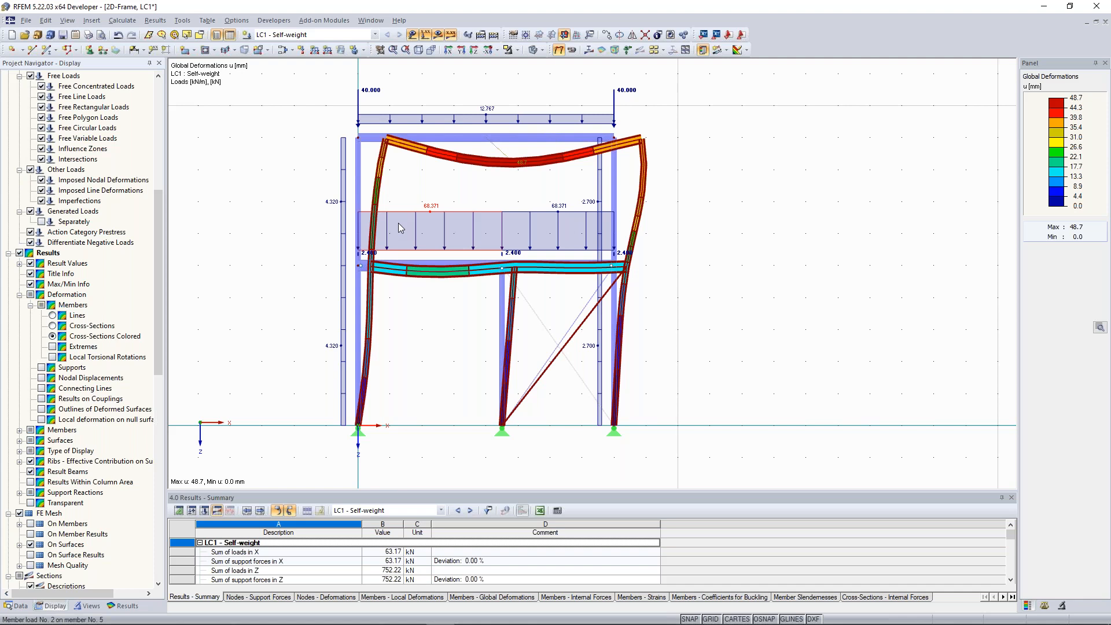
Turn off the separation lines of the isobands in the results display.
double_click(52, 451)
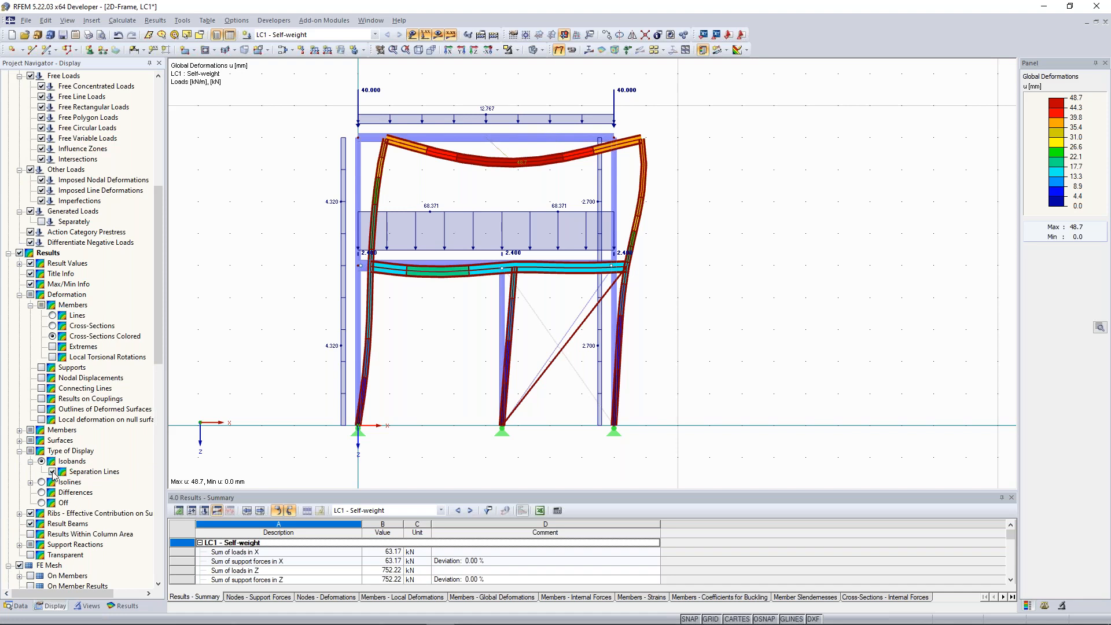
click(52, 472)
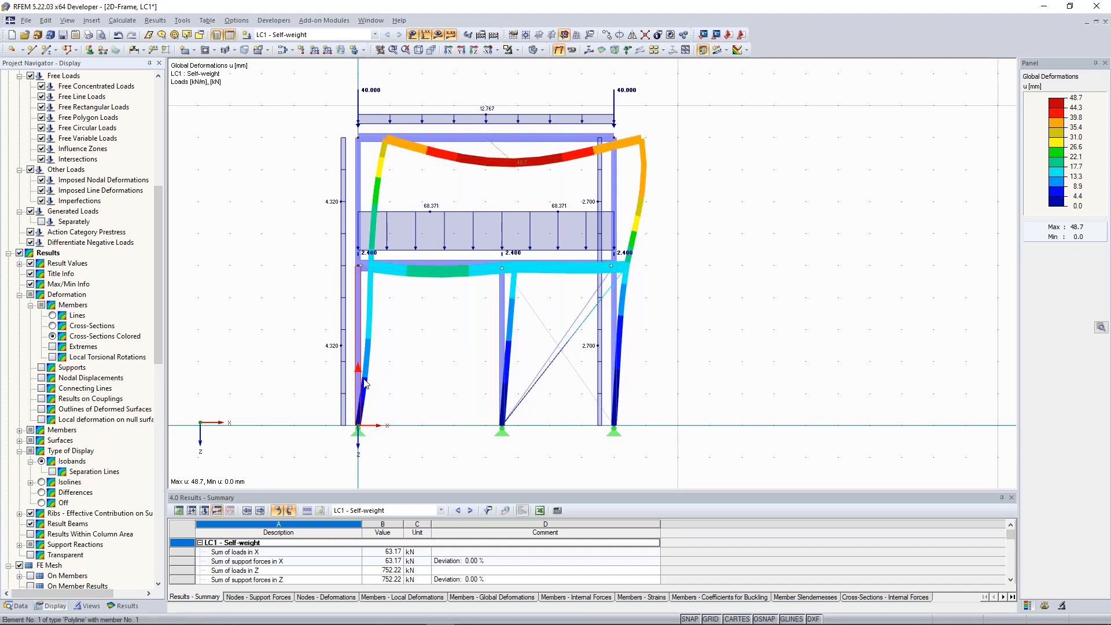
middle_drag(493, 195, 533, 211)
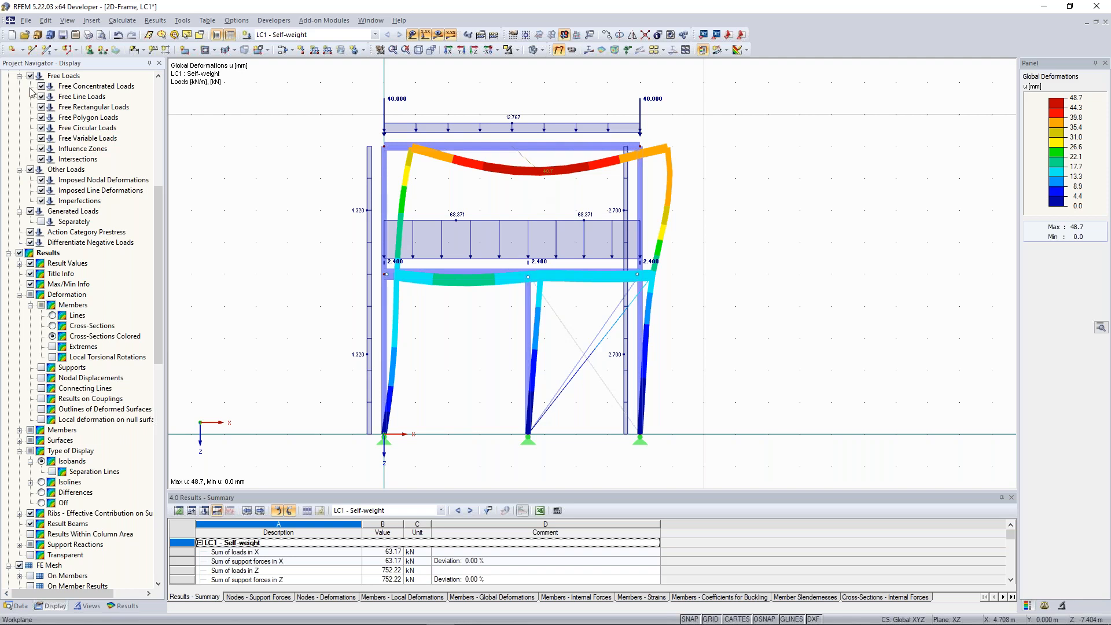
View the global deformation components uX, uZ and φY of the frame one after another.
click(123, 606)
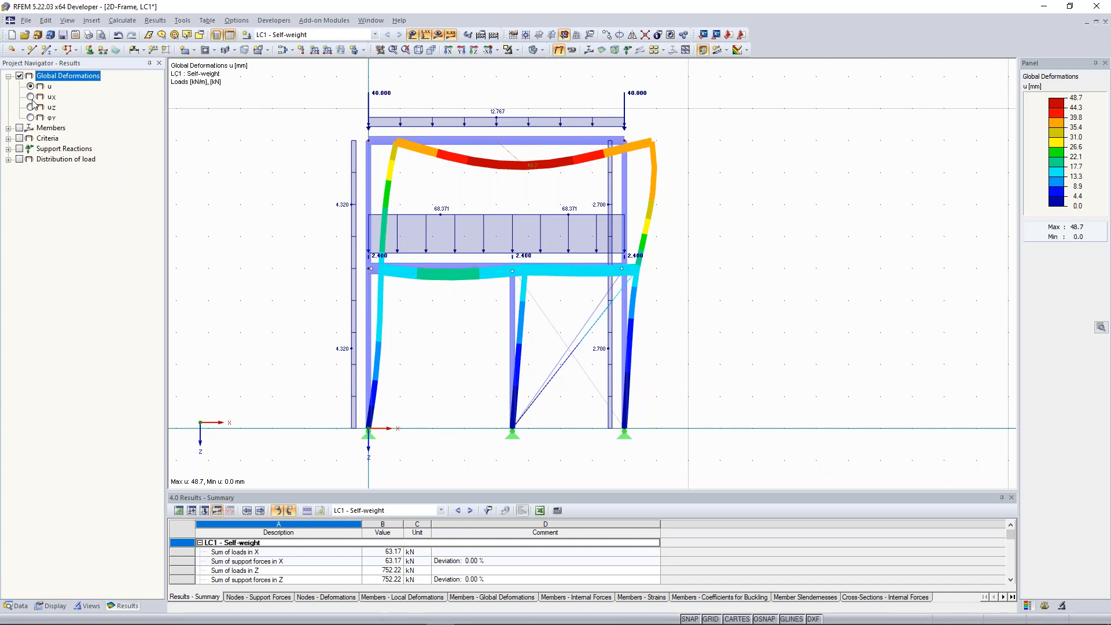
click(31, 96)
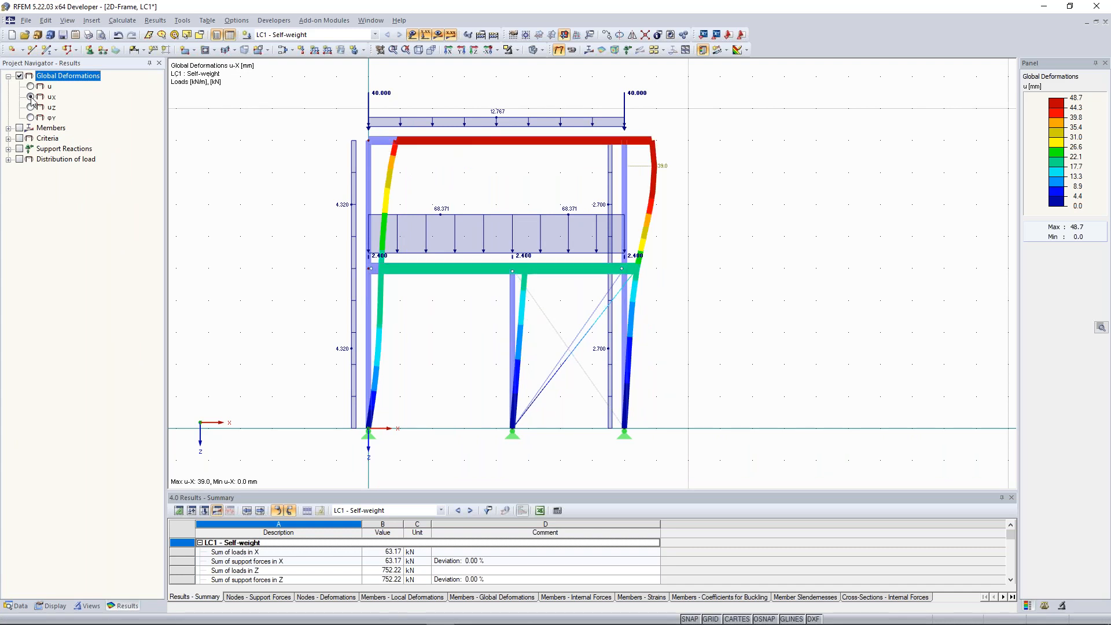
click(30, 107)
click(30, 118)
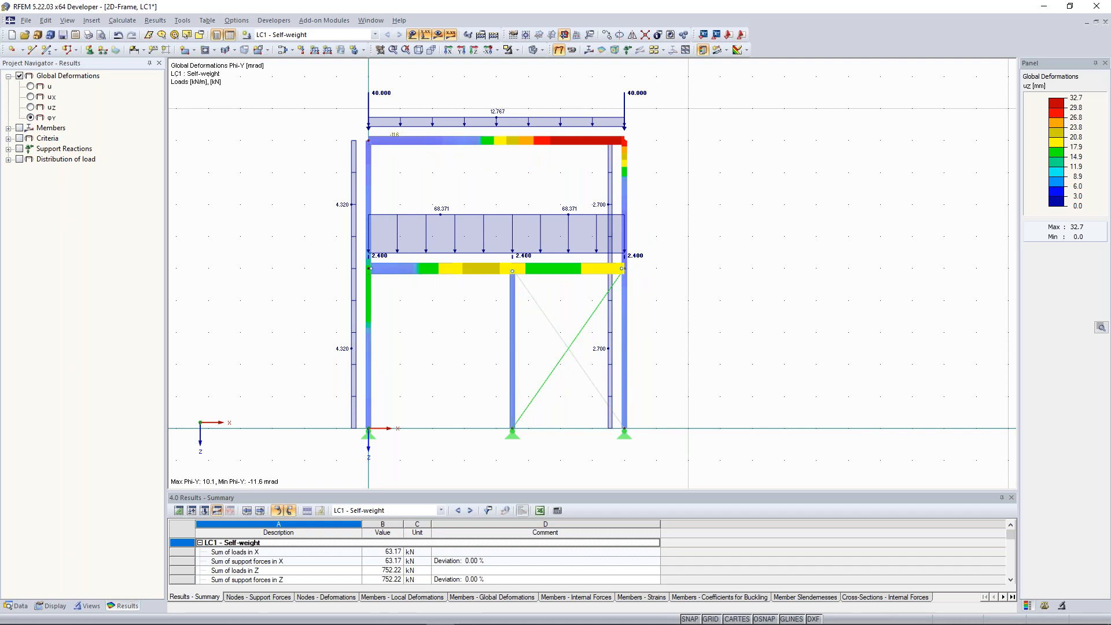
Show the member results in place of the global deformations and view the bending moments My.
click(9, 128)
click(19, 128)
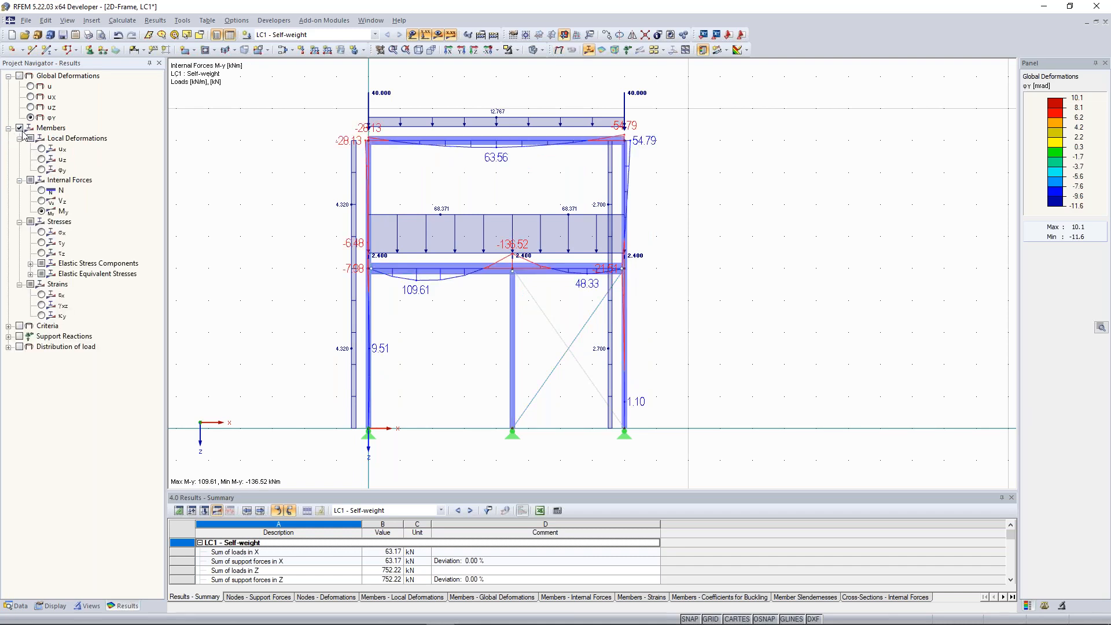
middle_drag(224, 180, 169, 169)
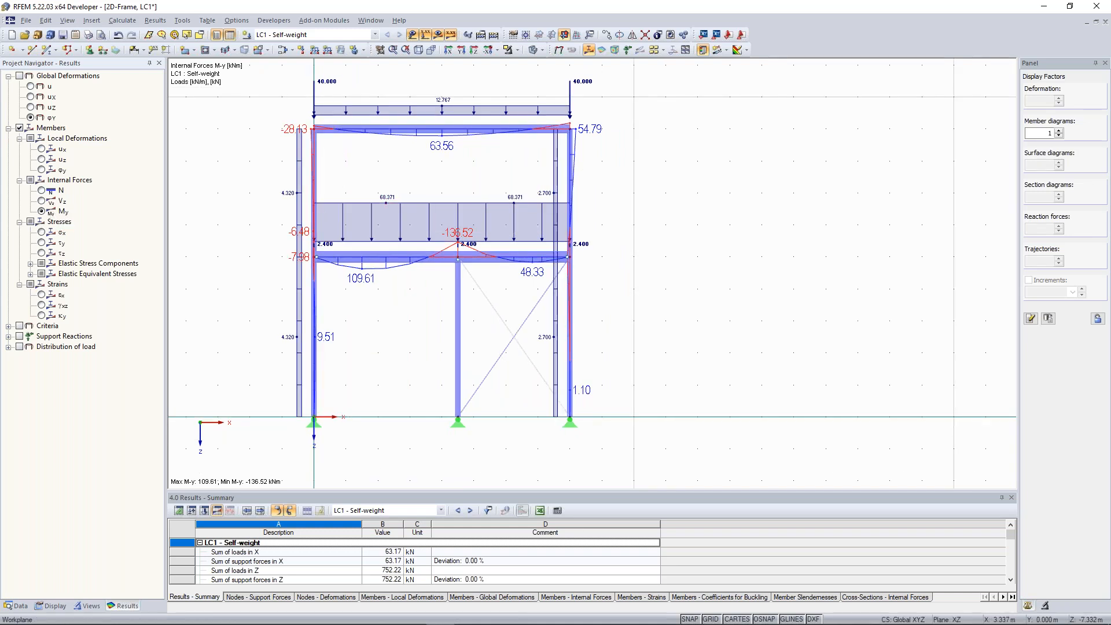
middle_drag(419, 183, 432, 215)
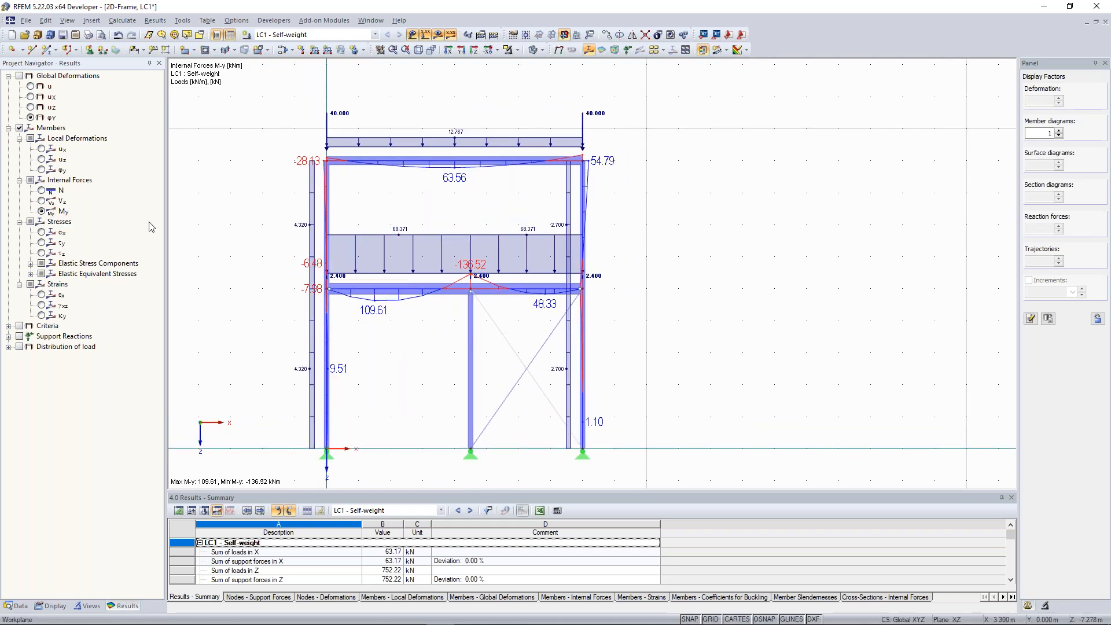
Display the axial forces N with the nodal support reactions and examine the columns, bracing diagonals and supports.
click(41, 201)
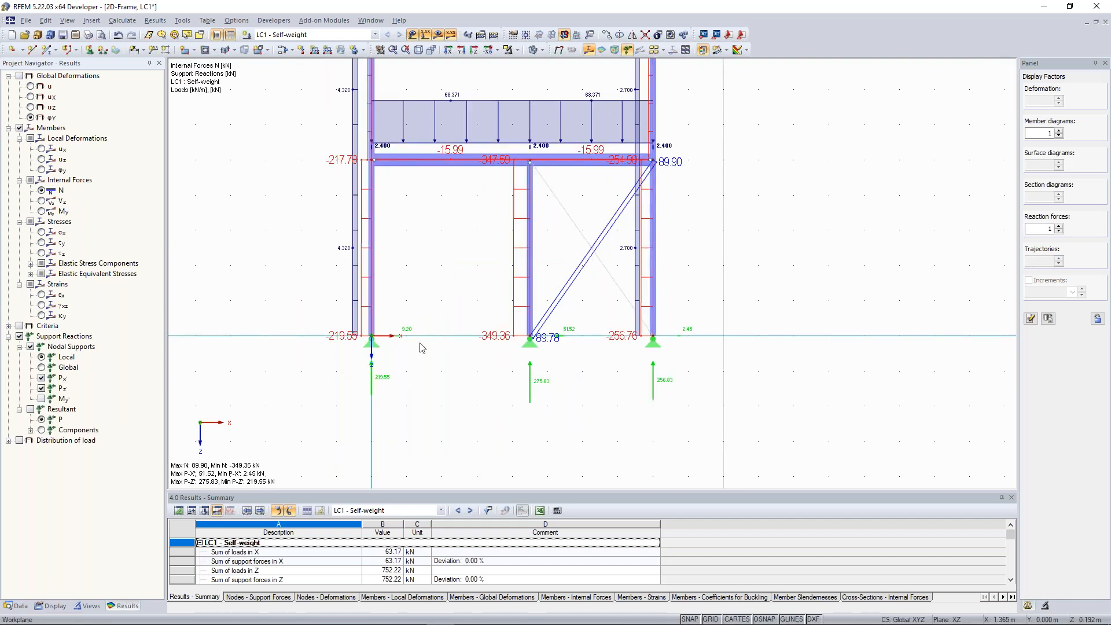
scroll(422, 342, up, 2)
middle_drag(419, 299, 402, 329)
scroll(399, 220, down, 1)
middle_drag(410, 218, 368, 323)
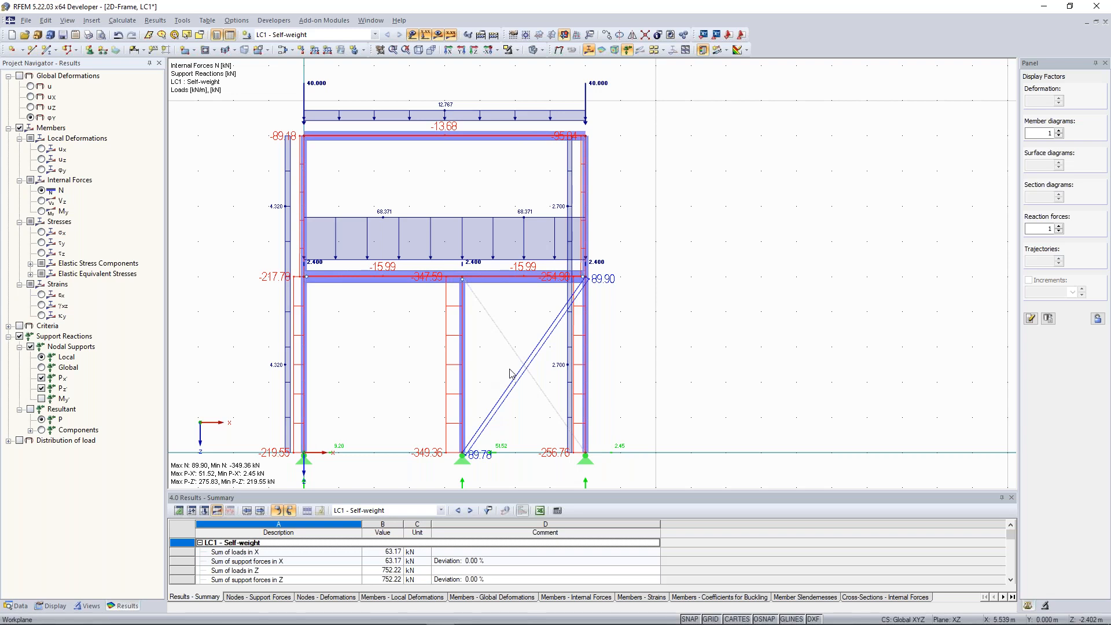
scroll(533, 427, up, 1)
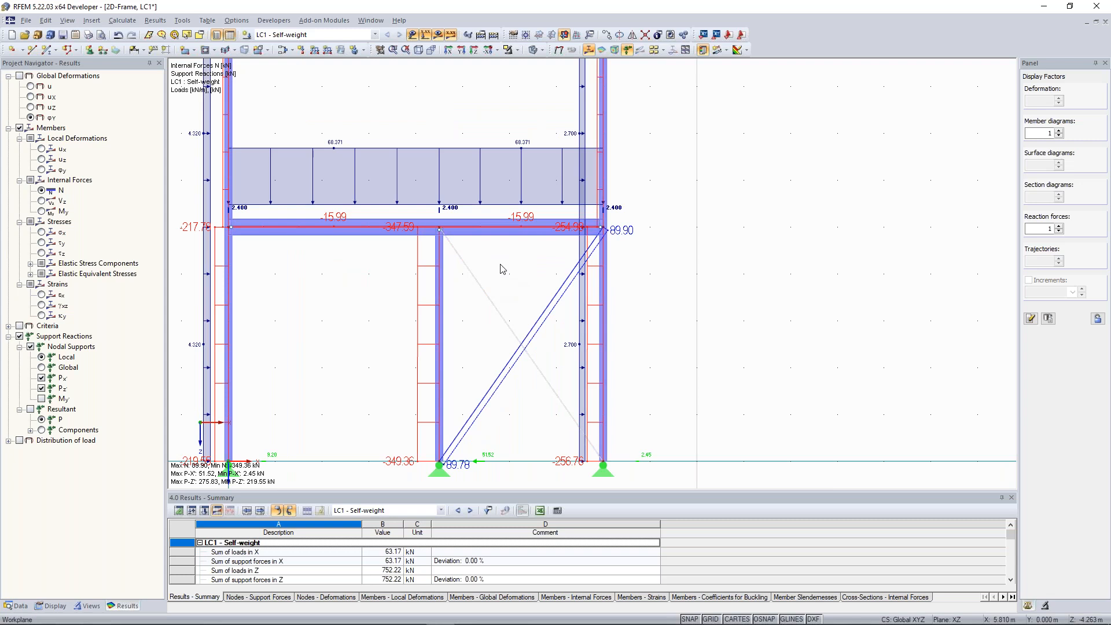
click(471, 273)
click(501, 275)
scroll(502, 290, down, 1)
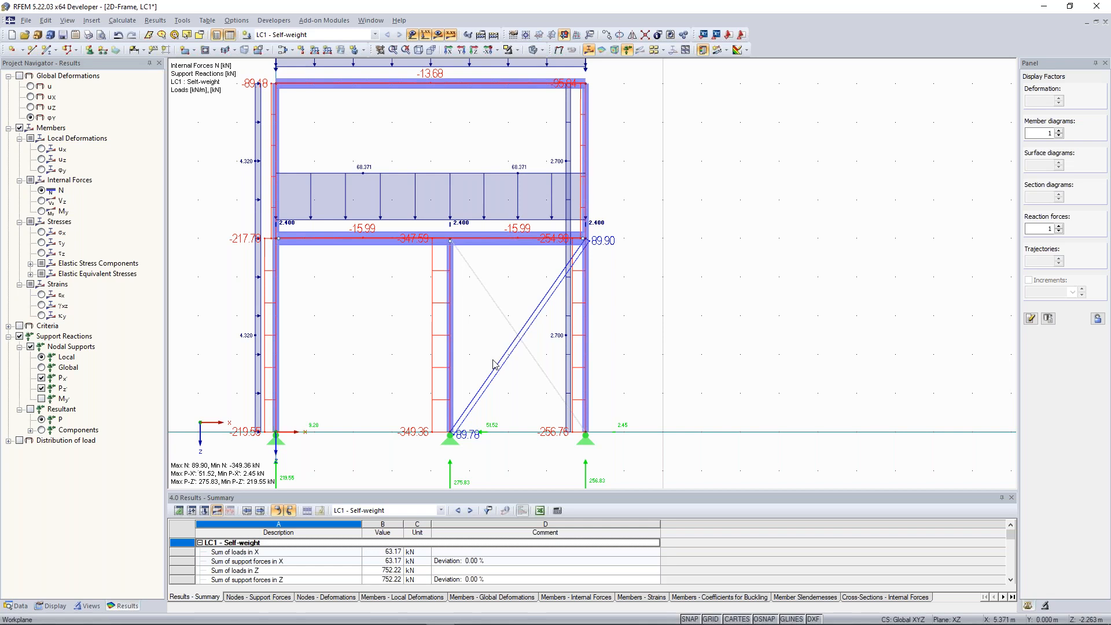
scroll(486, 382, up, 1)
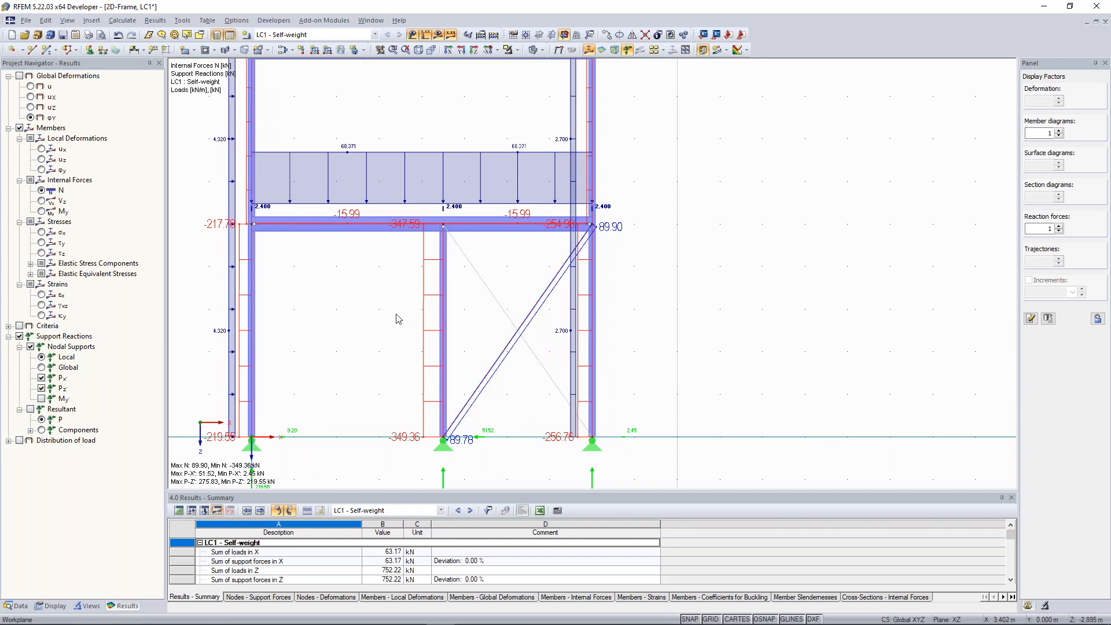
scroll(398, 319, down, 2)
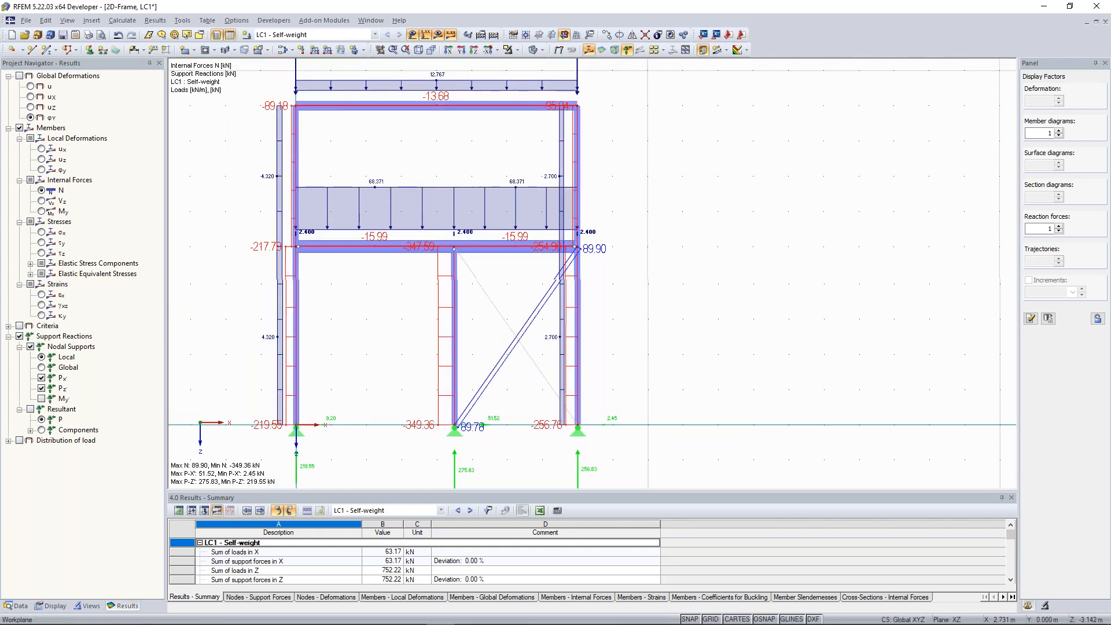
Inspect the bending moments My where the intermediate beam meets the right column, and return to the axial forces N.
click(41, 211)
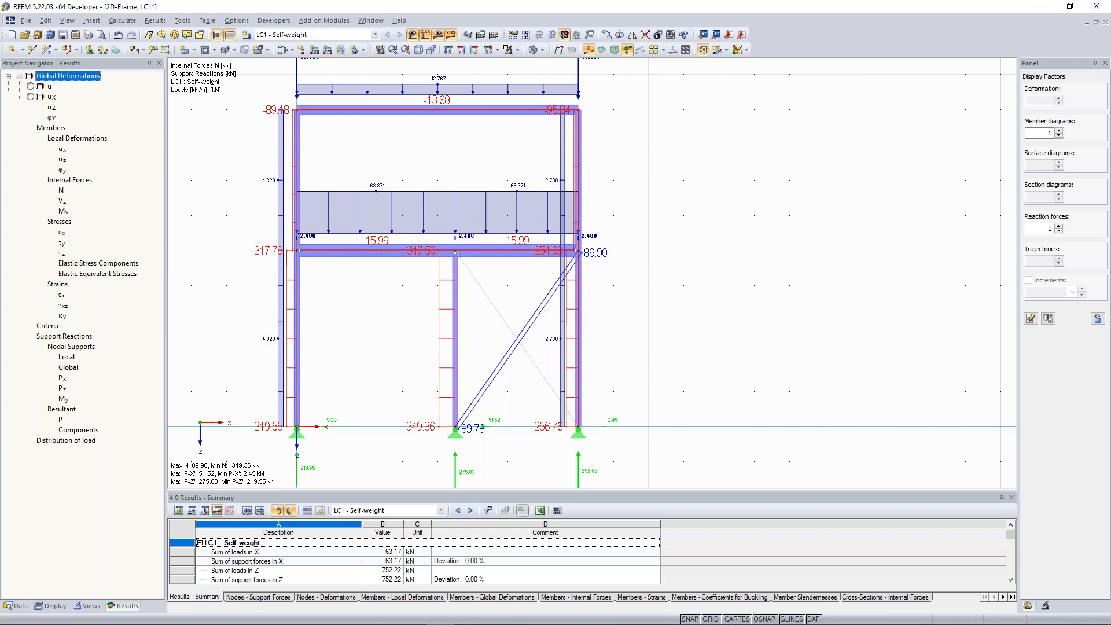
scroll(524, 261, up, 3)
scroll(718, 230, up, 1)
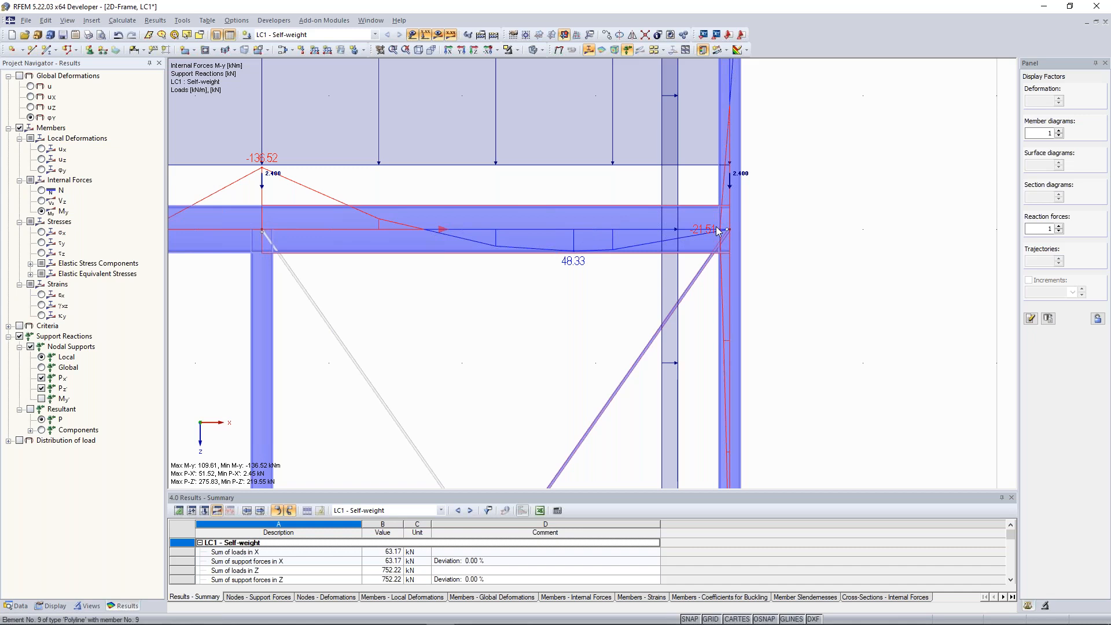
scroll(267, 391, down, 3)
middle_drag(267, 391, 497, 193)
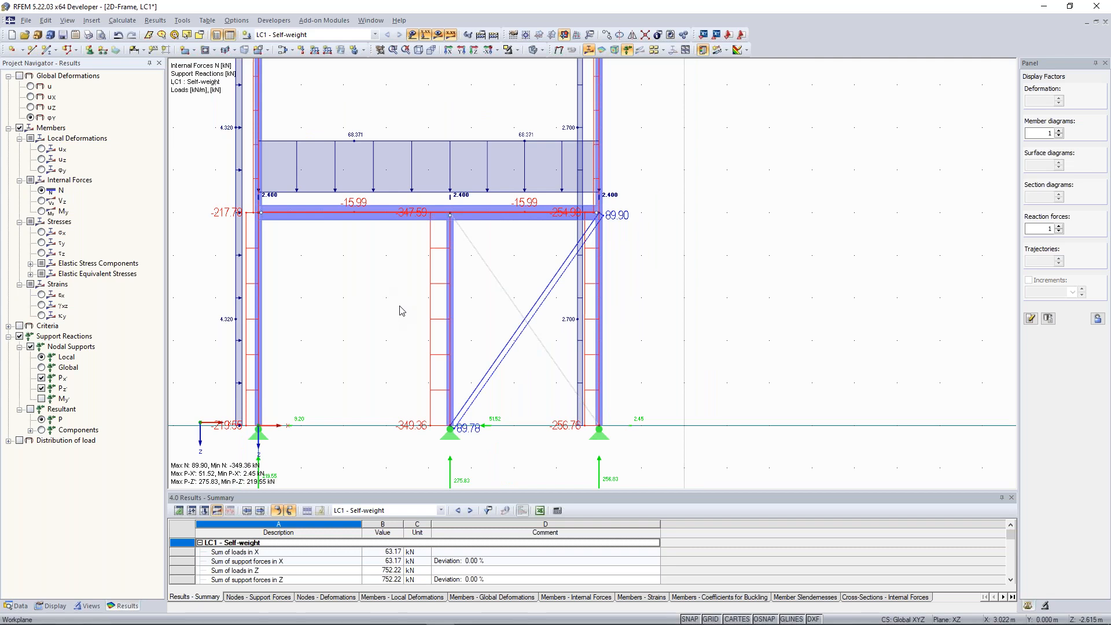
Examine the axial forces in the lower storey's columns and bracing diagonals, along with the support reactions.
scroll(339, 298, down, 1)
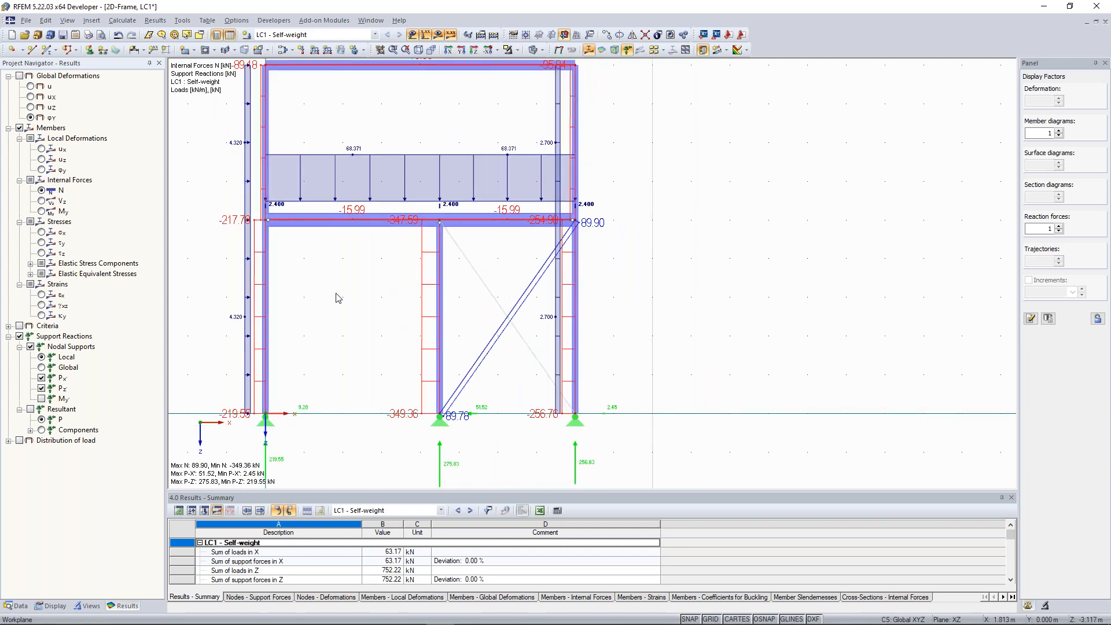
scroll(338, 297, down, 1)
middle_drag(222, 186, 257, 221)
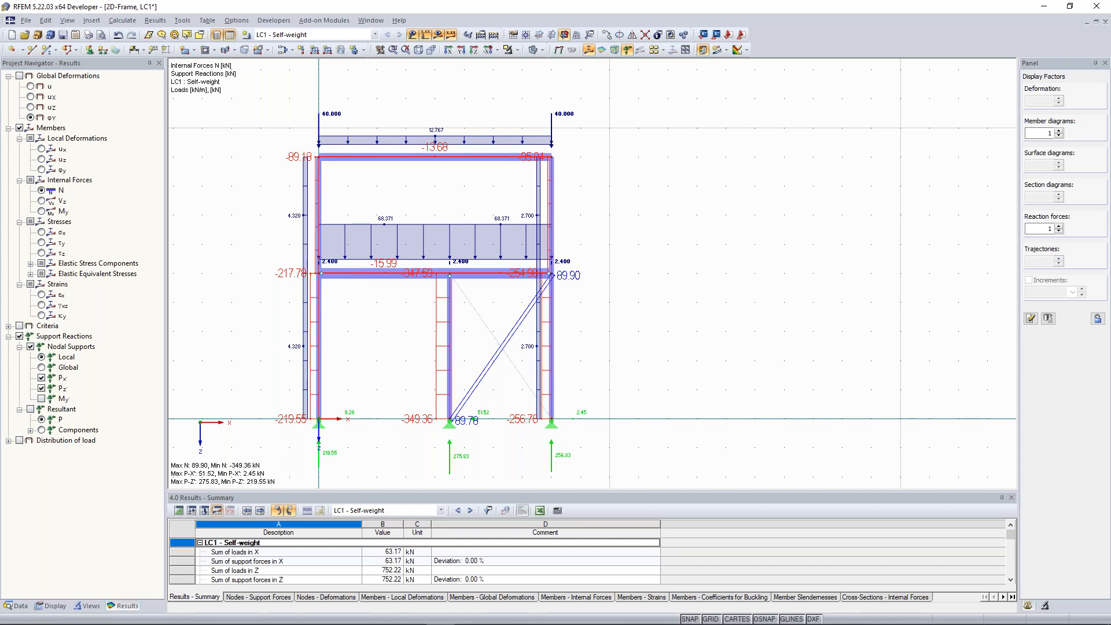
key(alt+Tab)
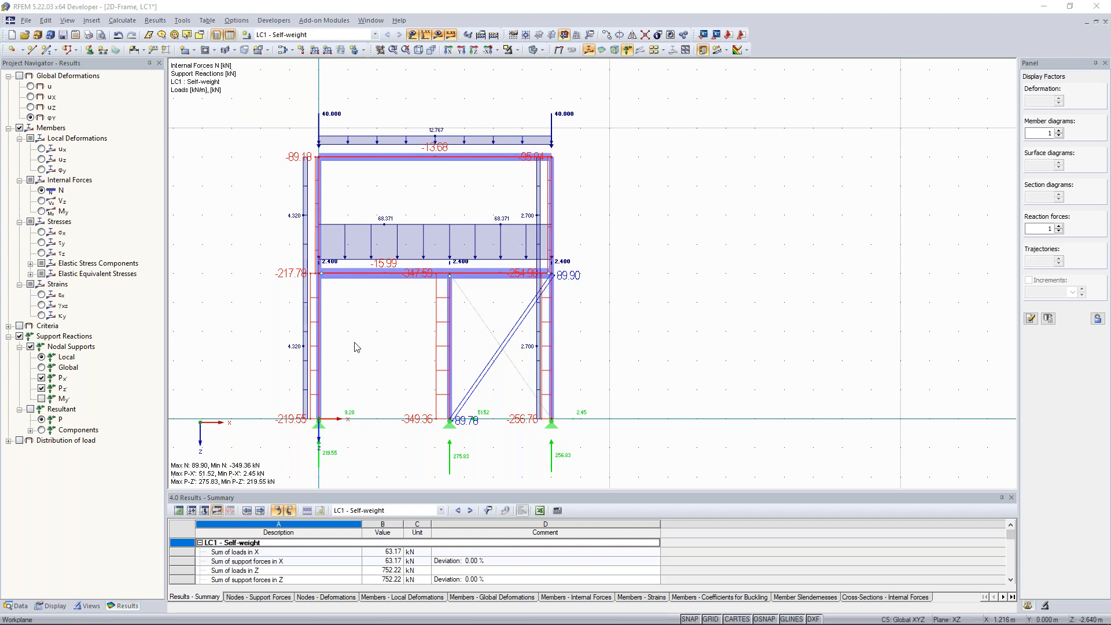
scroll(490, 345, up, 2)
middle_drag(481, 335, 485, 305)
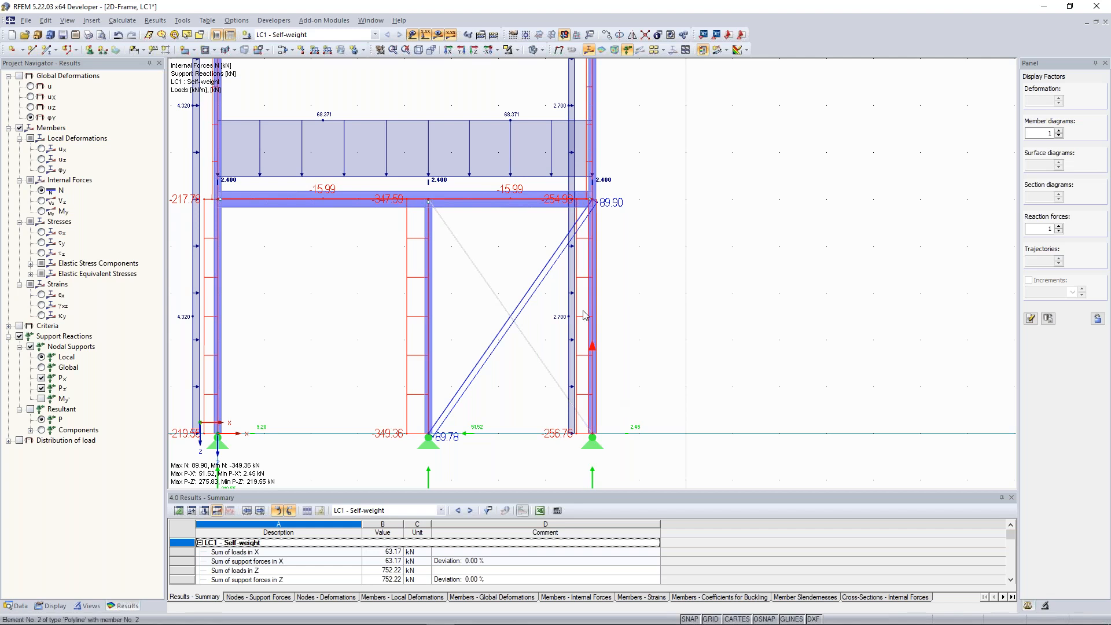
middle_drag(527, 263, 529, 273)
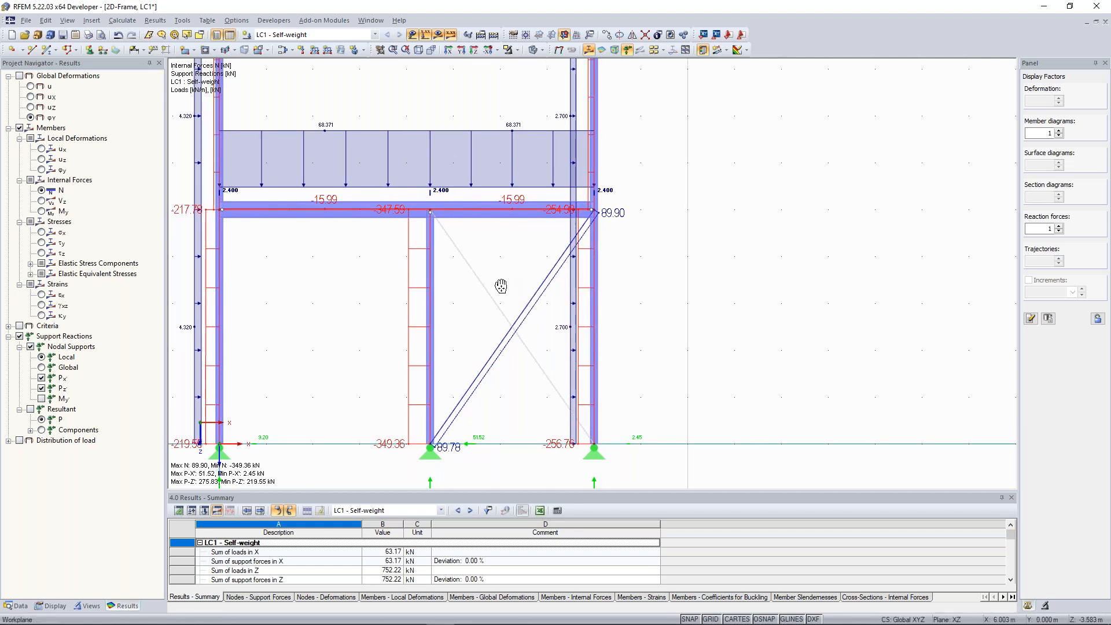
middle_drag(502, 280, 506, 291)
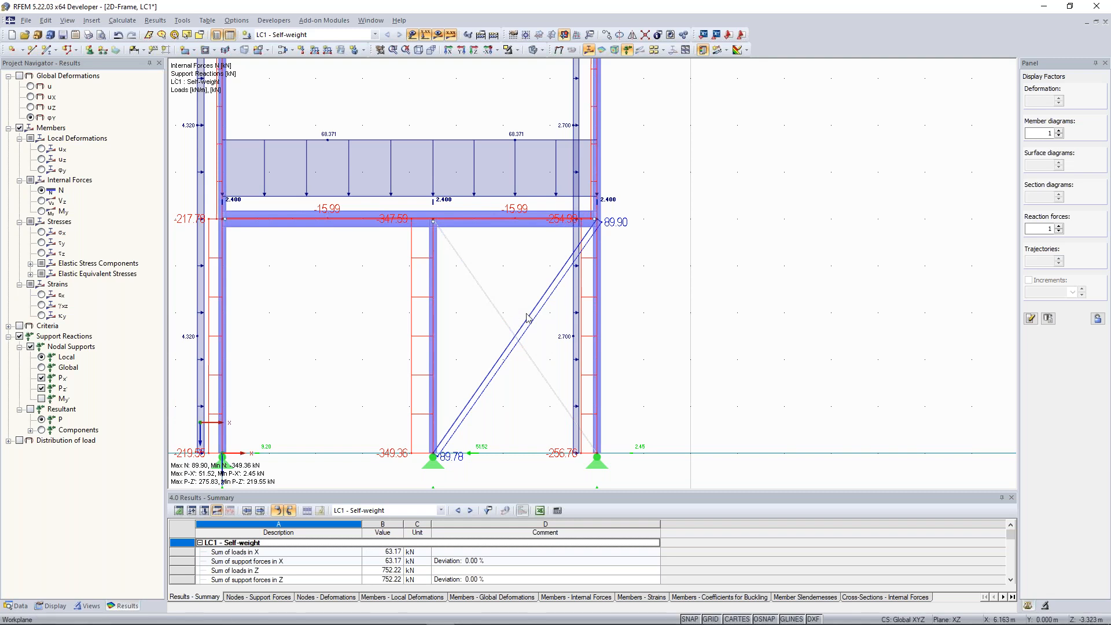
Examine the axial forces N in the two crossing bracing diagonals between the middle and right columns.
middle_drag(492, 283, 499, 288)
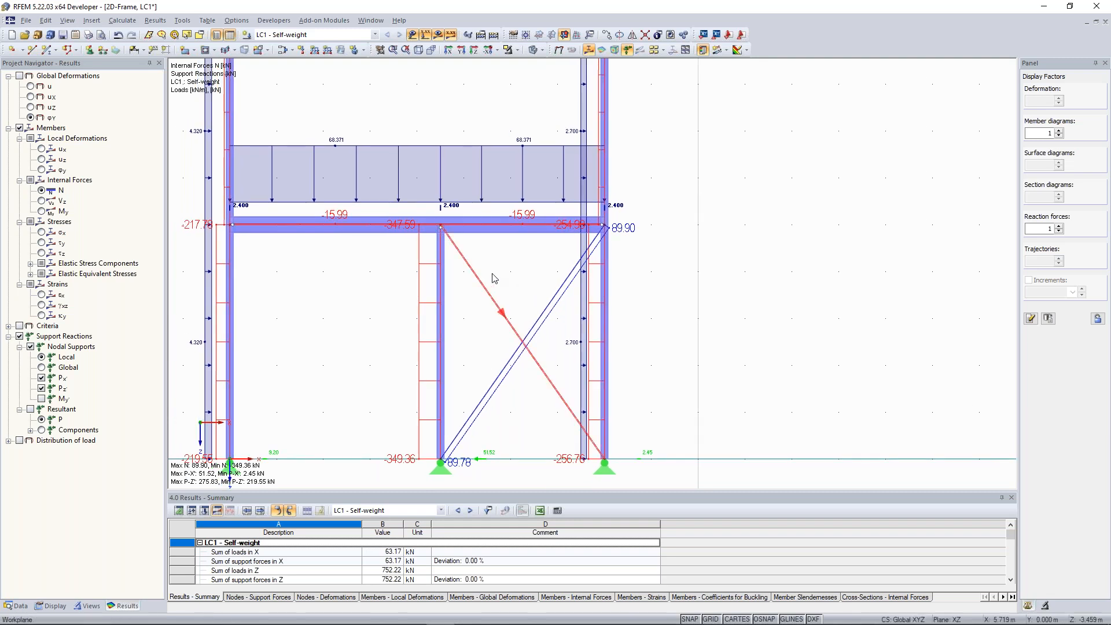
scroll(500, 298, up, 1)
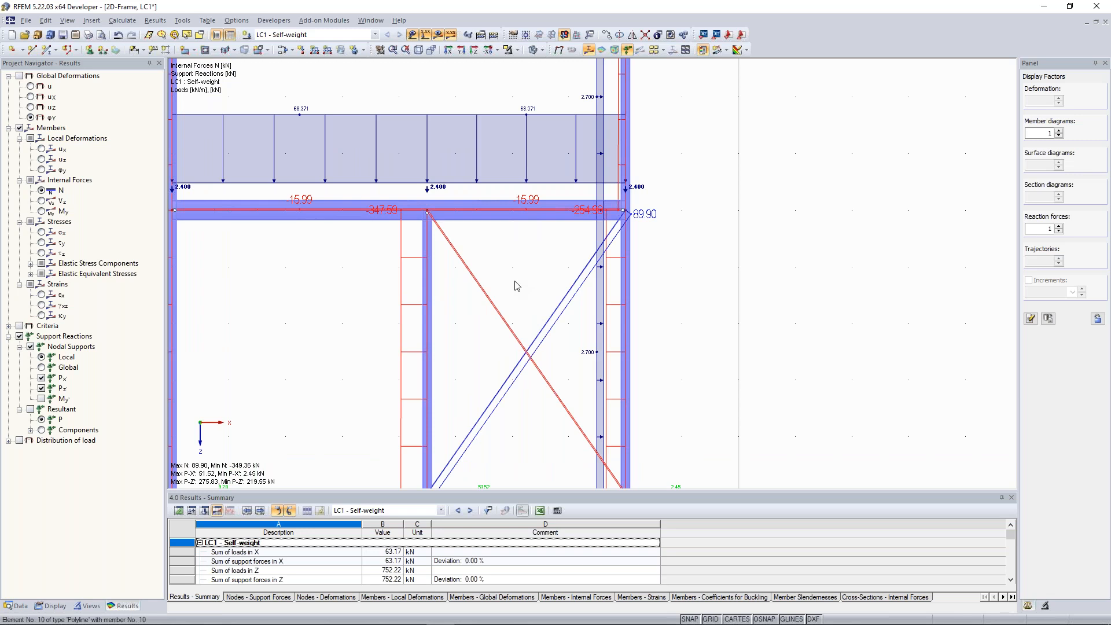
scroll(517, 286, up, 1)
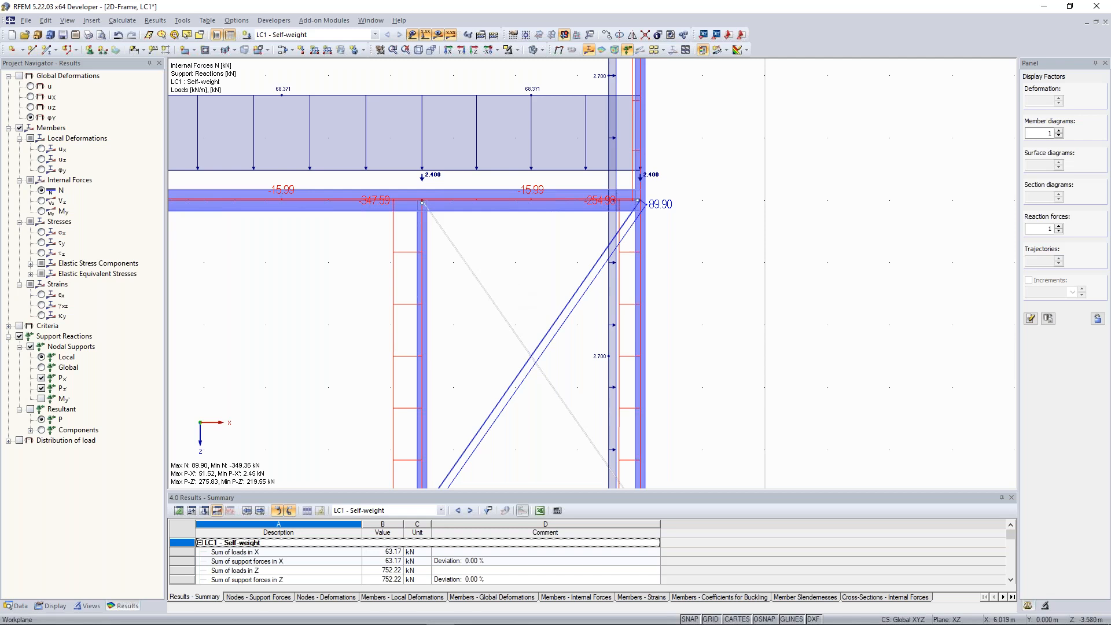
scroll(514, 282, down, 4)
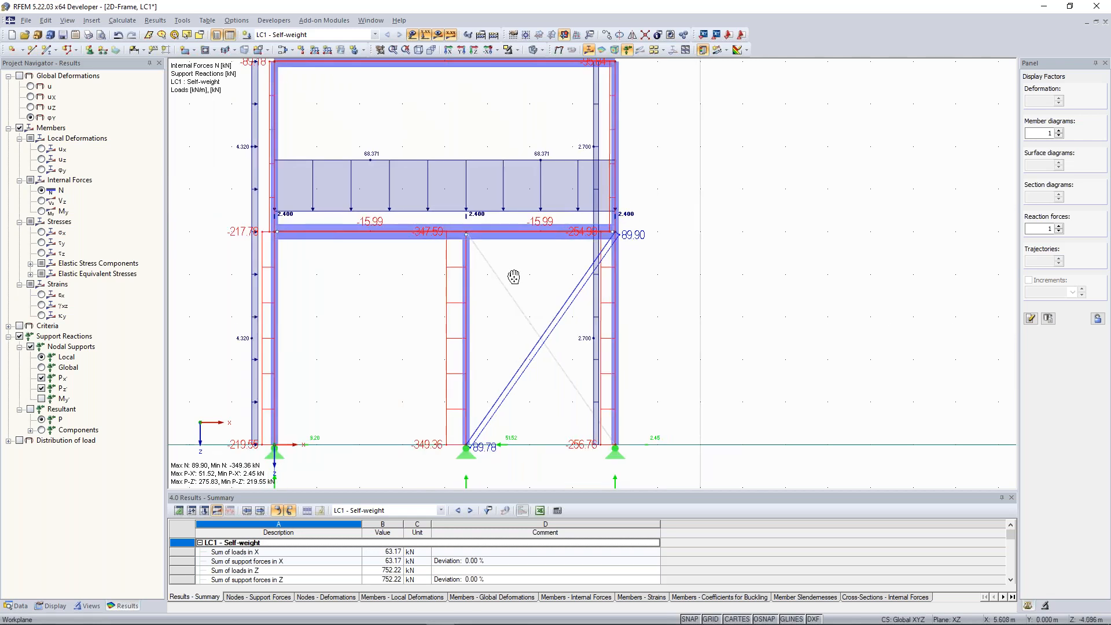
scroll(514, 277, down, 2)
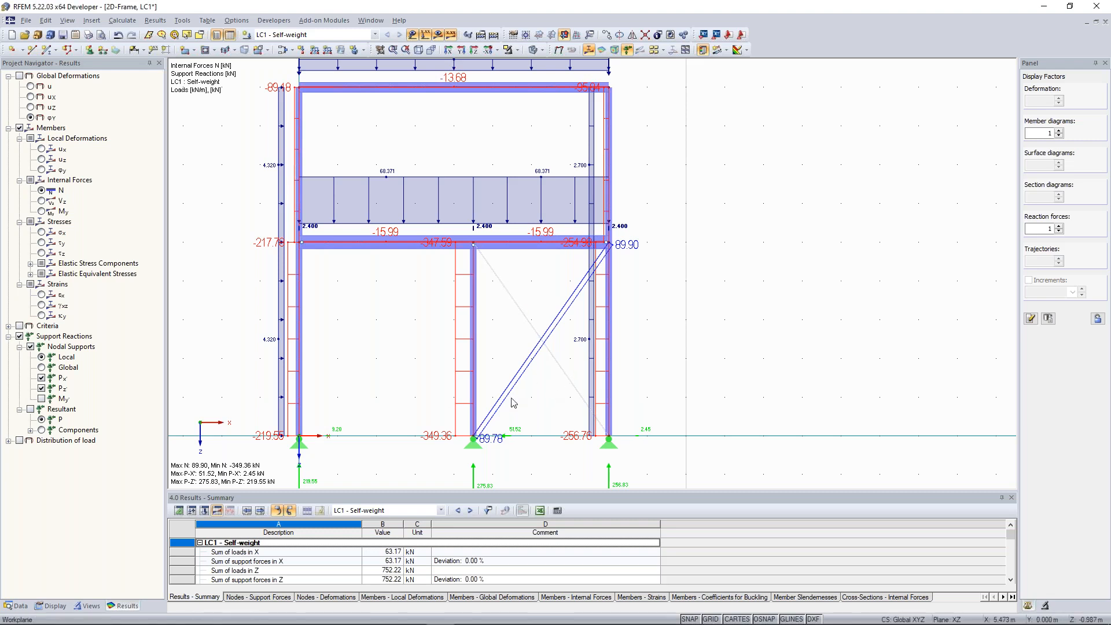
scroll(502, 427, up, 1)
scroll(502, 427, down, 1)
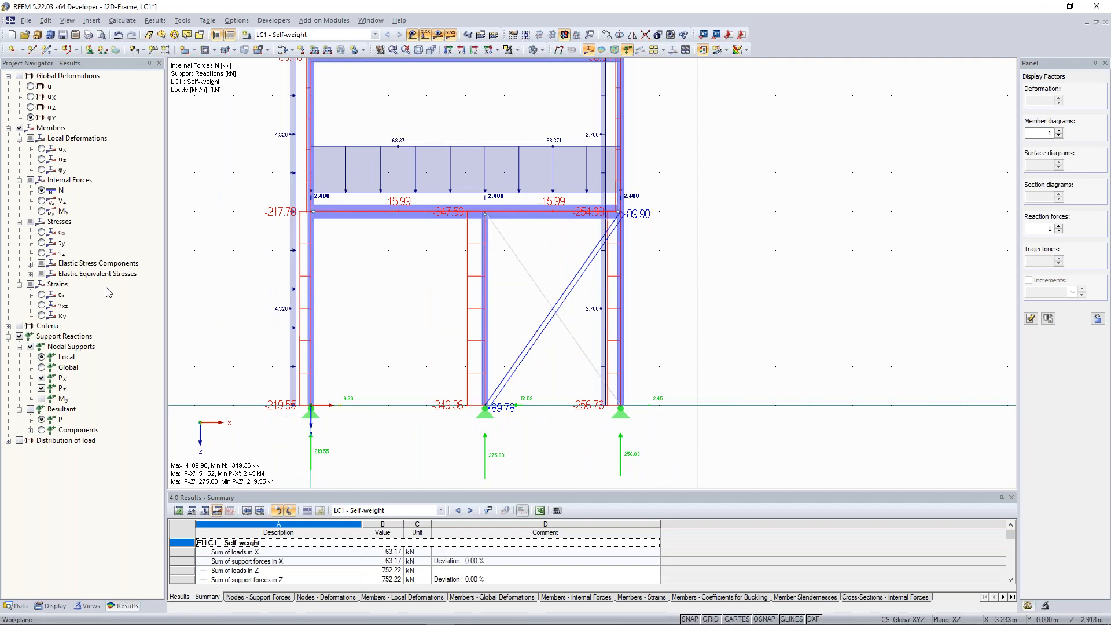
scroll(532, 376, up, 1)
scroll(532, 377, down, 1)
middle_drag(531, 379, 538, 388)
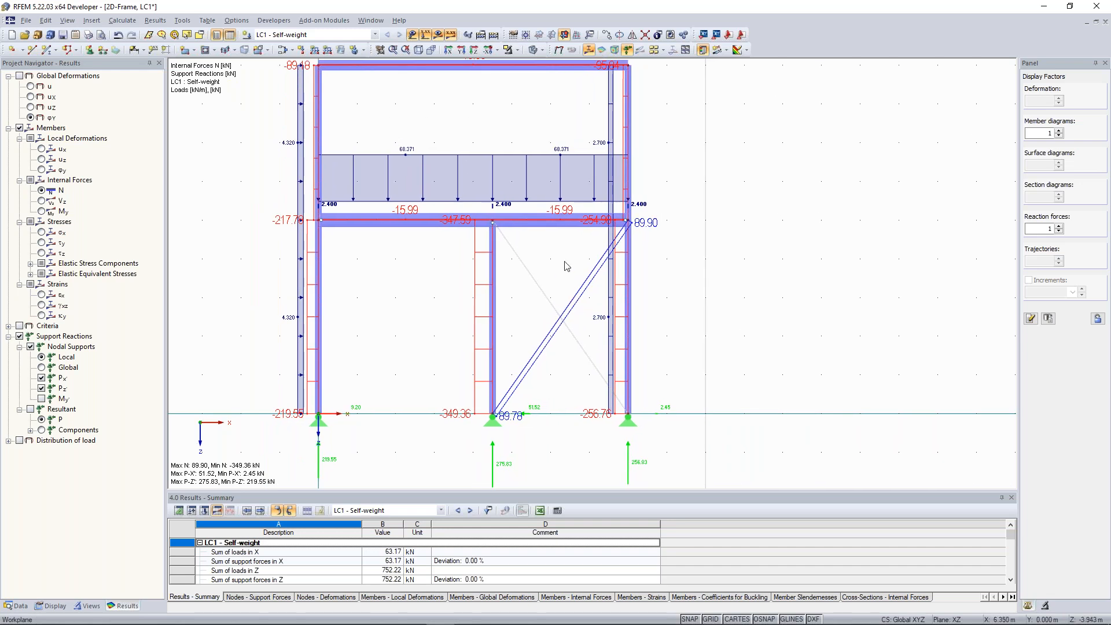
Try the Tension member type in the settings for a new member and close them without creating one.
click(47, 53)
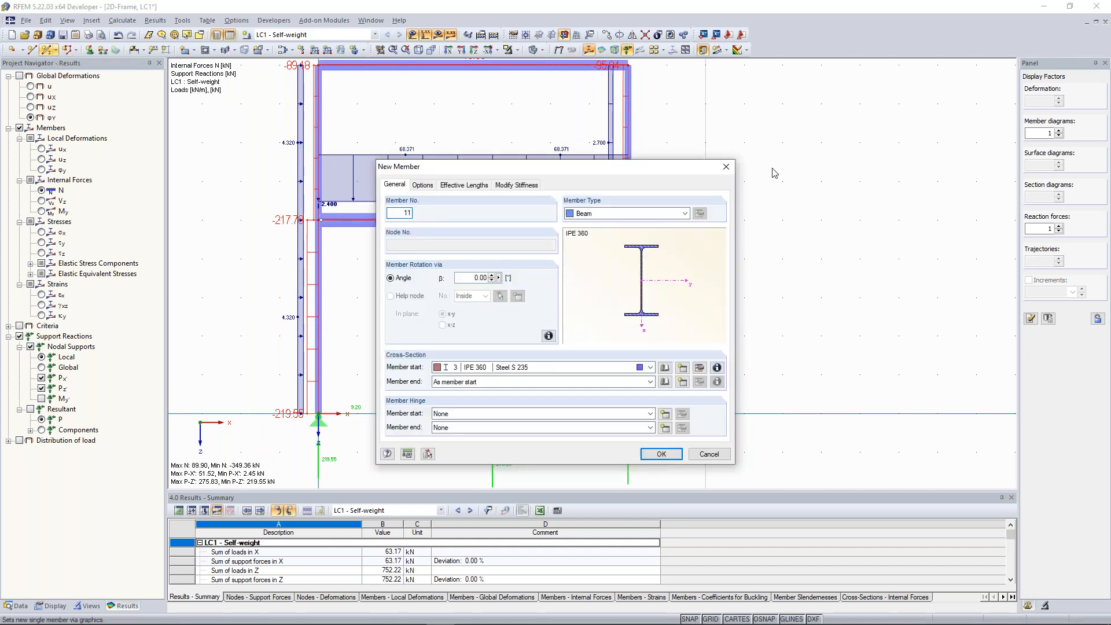
click(685, 213)
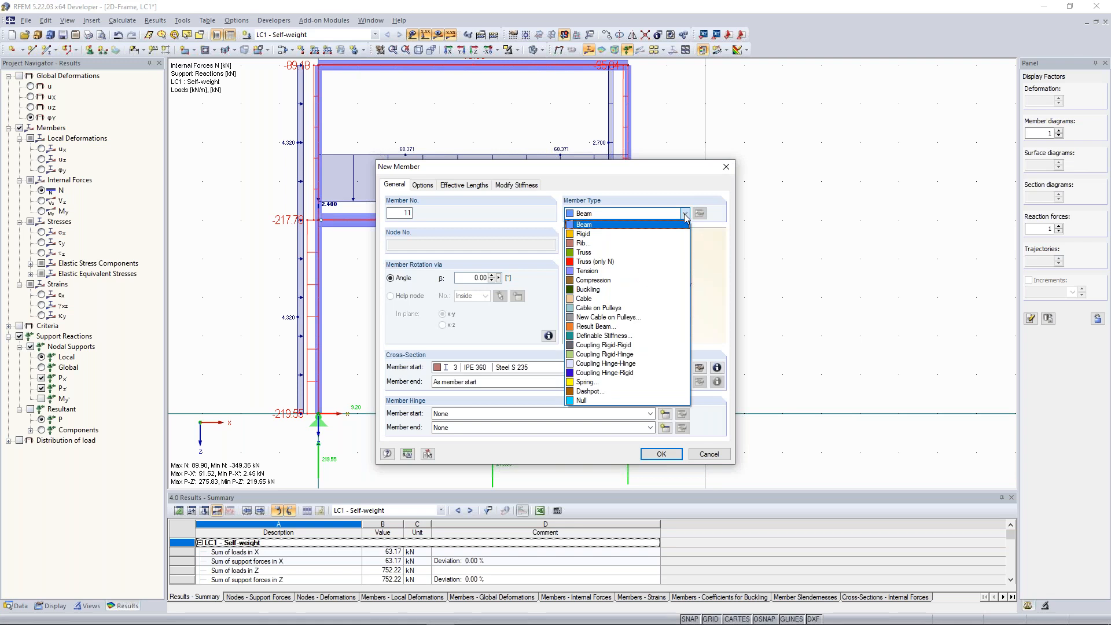
click(586, 271)
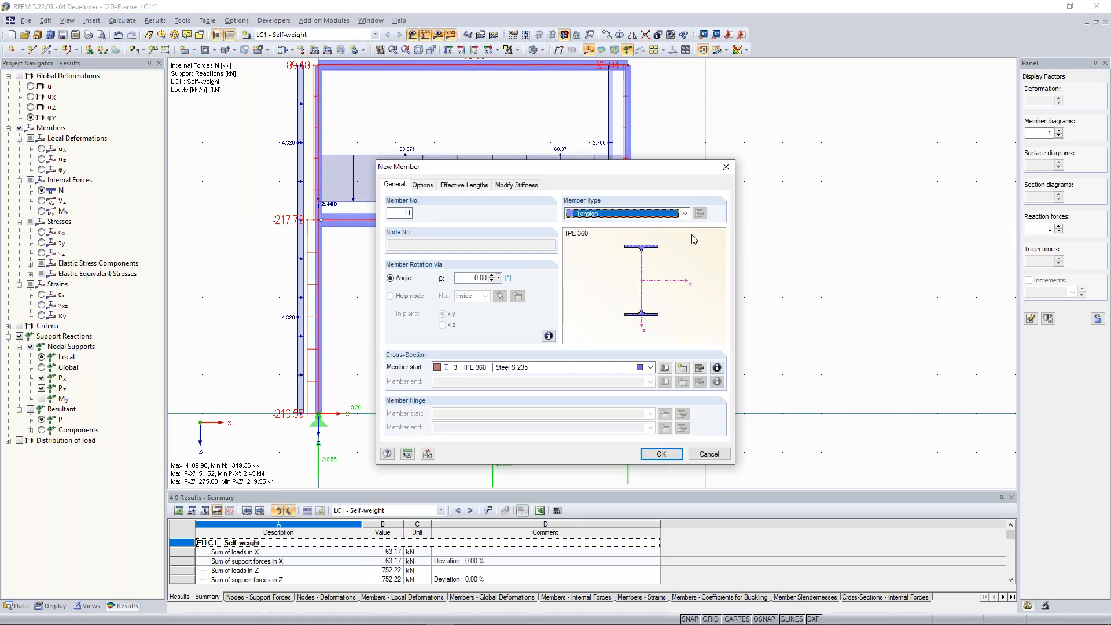
click(725, 166)
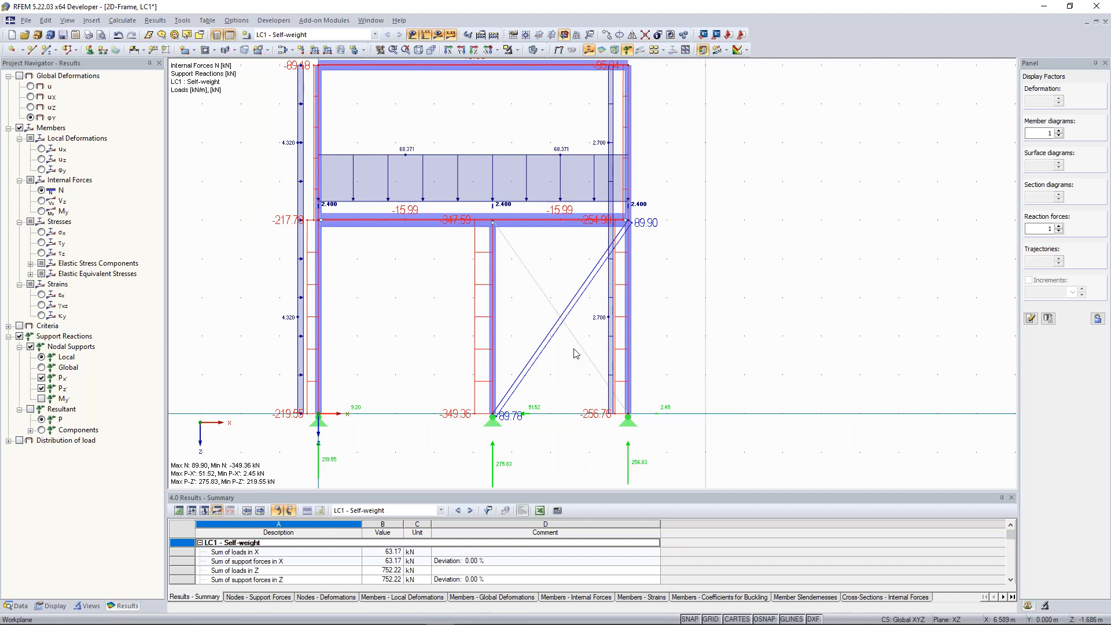
Compare the axial forces N of the bracing diagonals with the frame's lateral loads and the reactions at the column supports.
scroll(590, 323, down, 1)
scroll(530, 321, down, 1)
scroll(542, 350, up, 1)
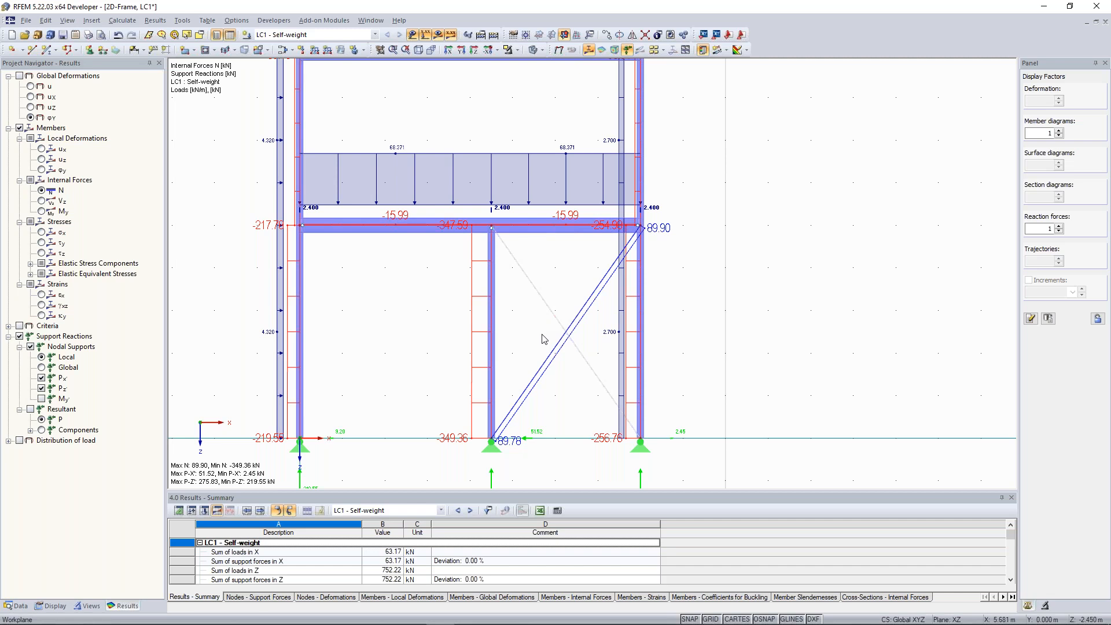
scroll(543, 339, up, 1)
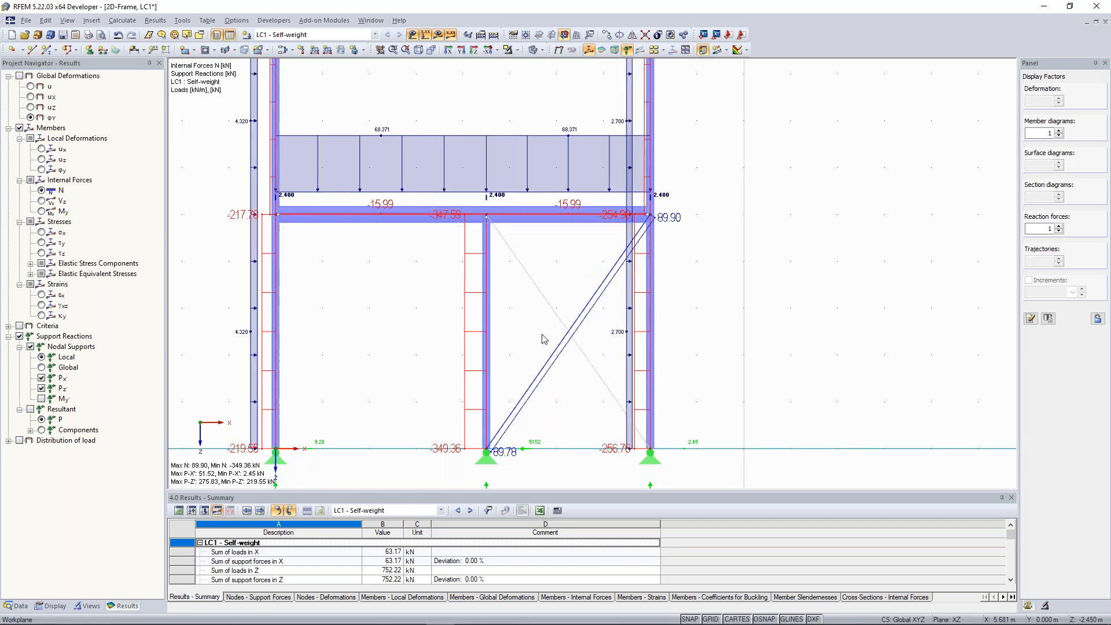
scroll(535, 330, down, 1)
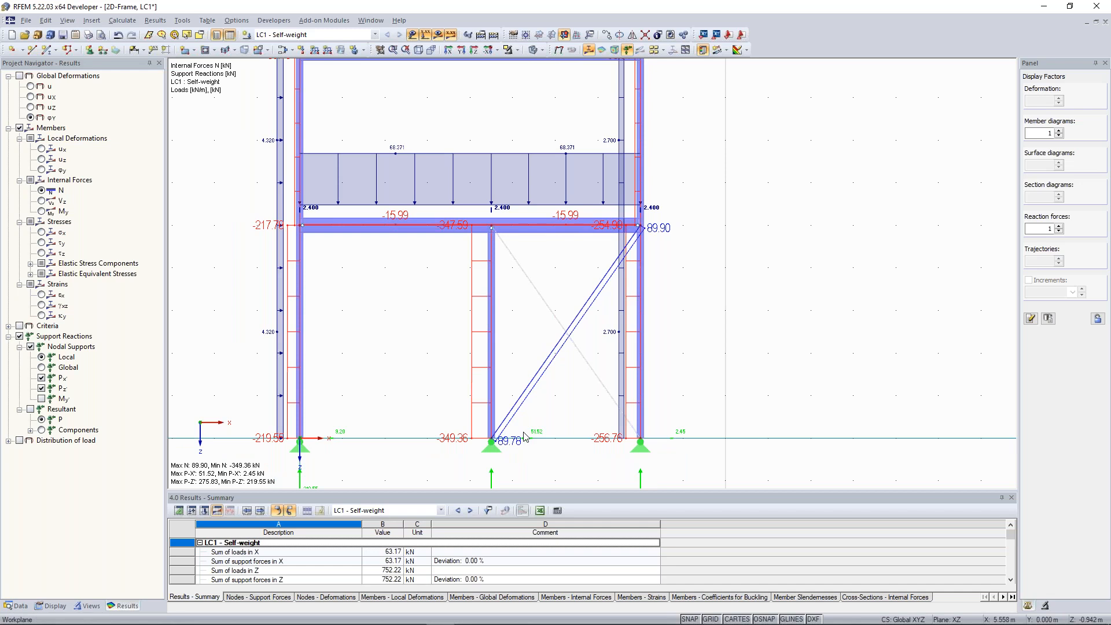
scroll(556, 297, down, 1)
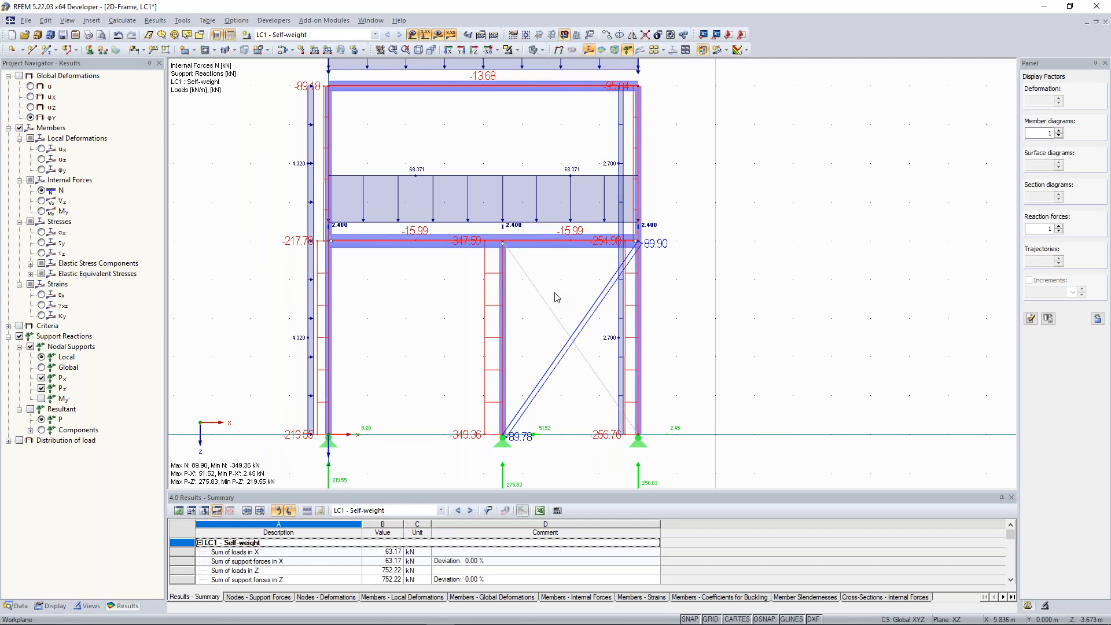
scroll(557, 297, up, 2)
scroll(564, 287, down, 2)
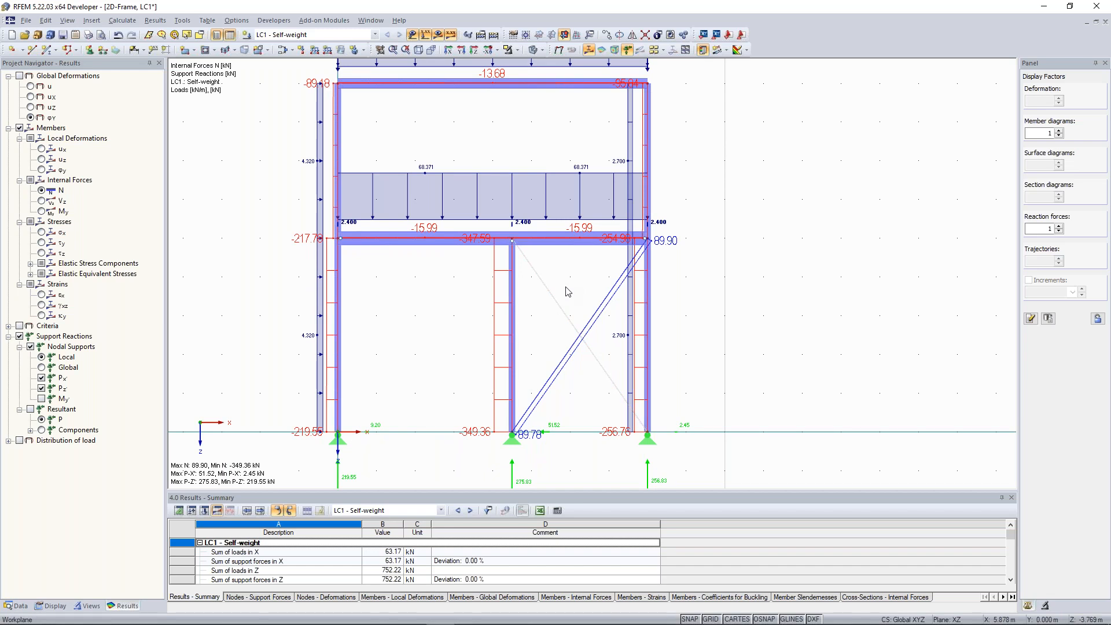
scroll(570, 298, up, 1)
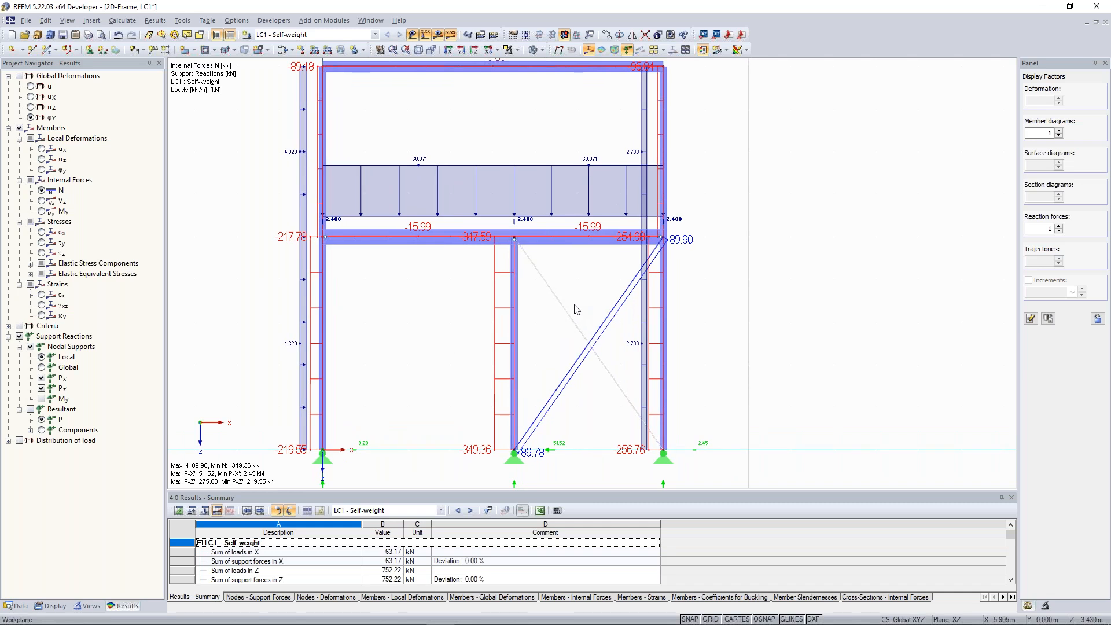
mouse_move(575, 308)
middle_down()
mouse_move(584, 283)
mouse_move(581, 308)
mouse_move(564, 294)
middle_up()
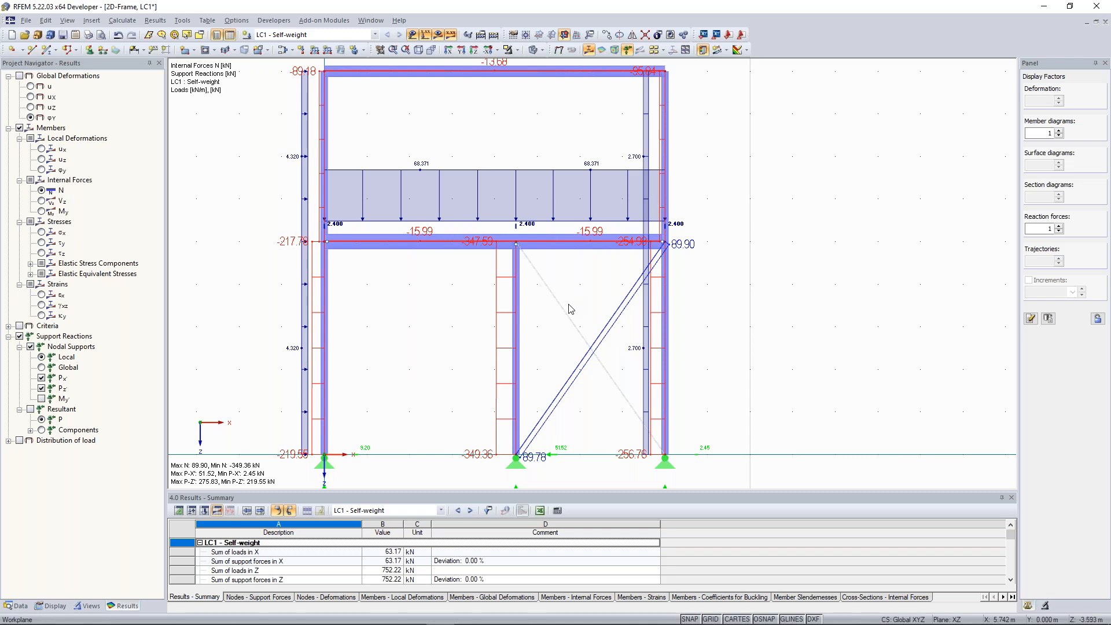
scroll(570, 309, up, 1)
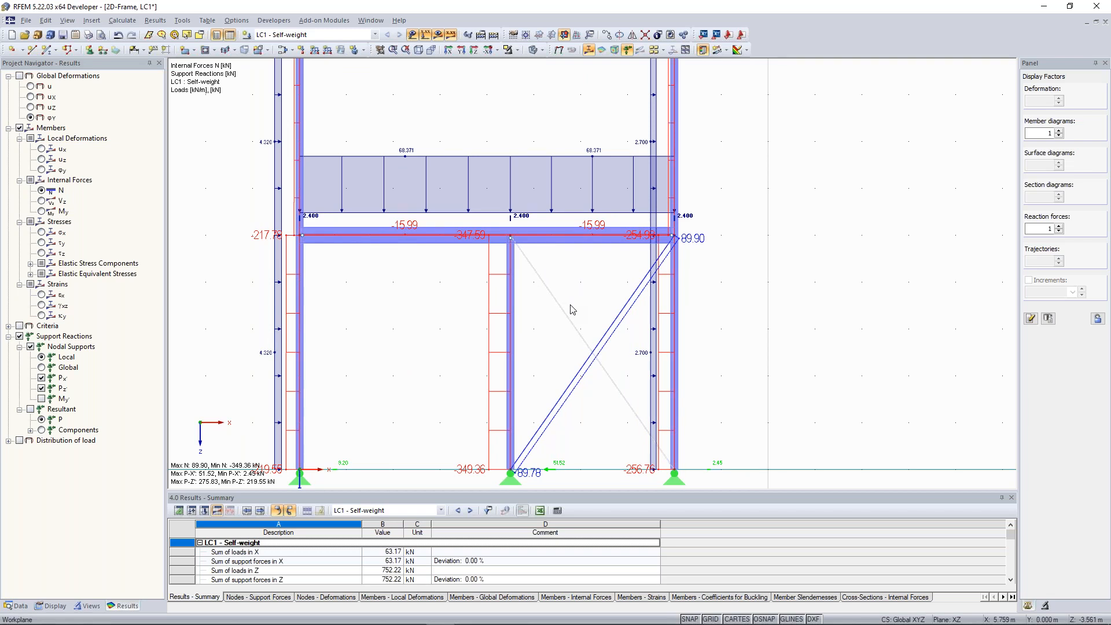
middle_drag(621, 360, 612, 349)
drag(608, 352, 568, 316)
click(582, 295)
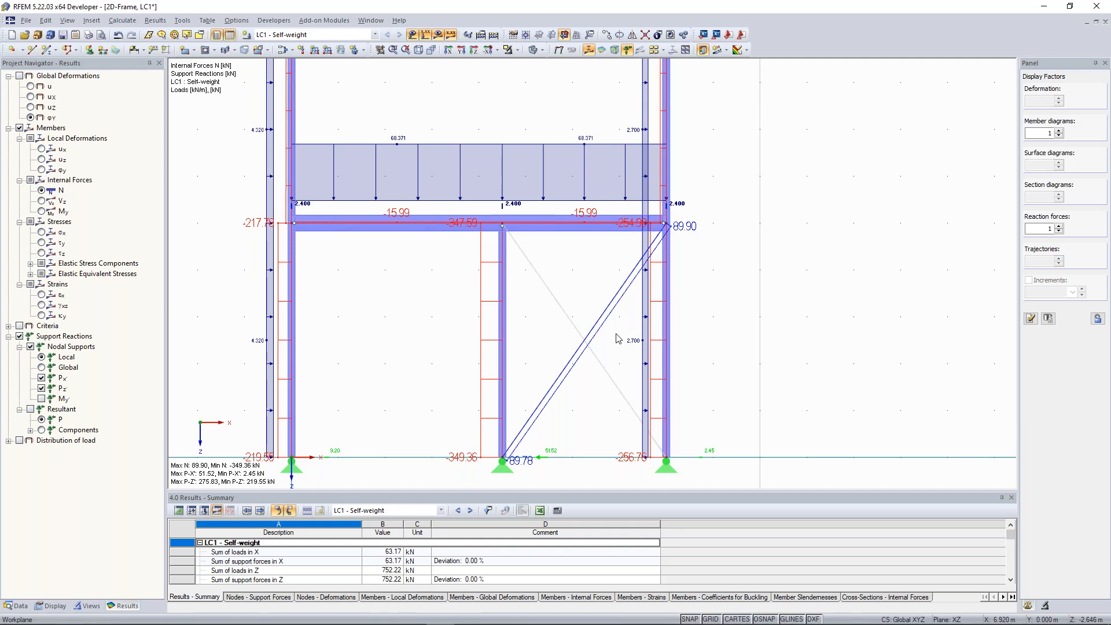
scroll(616, 341, down, 3)
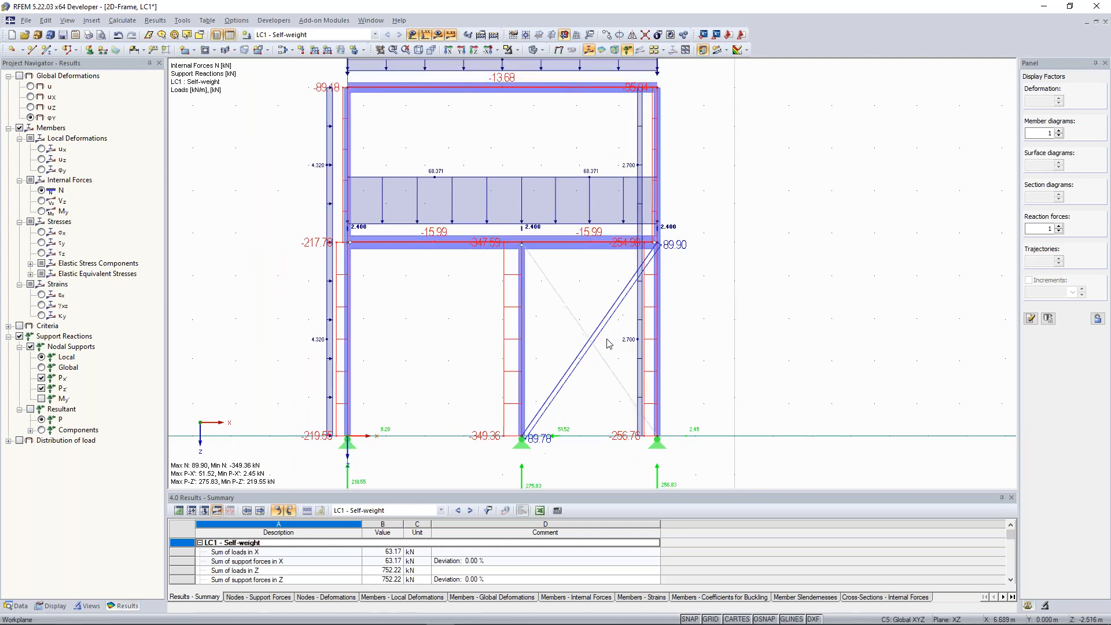
scroll(610, 364, up, 1)
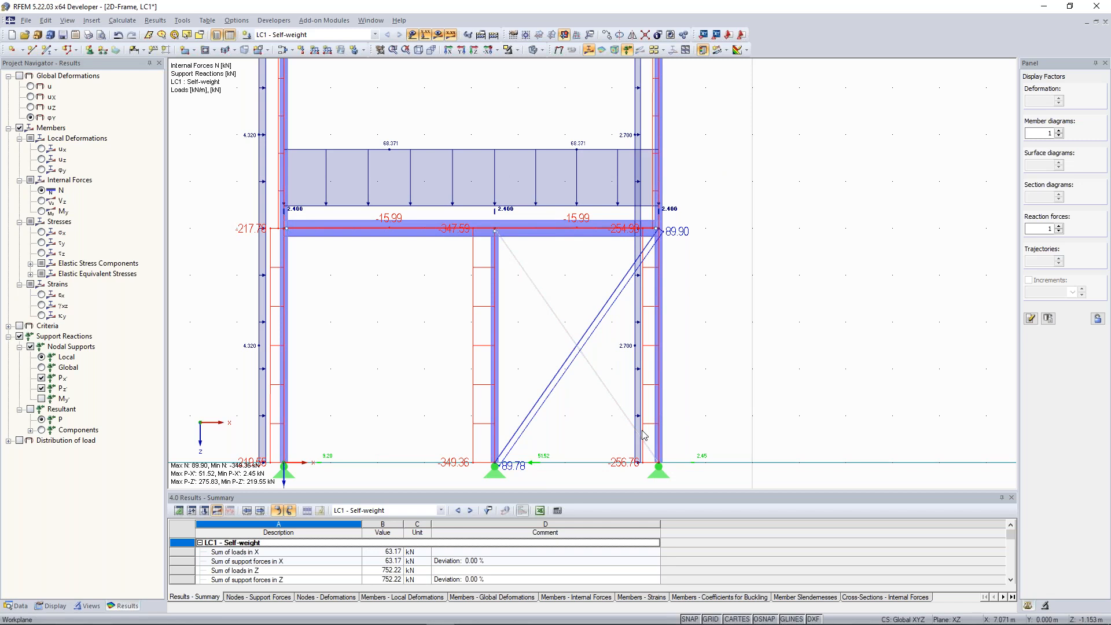
scroll(702, 312, down, 2)
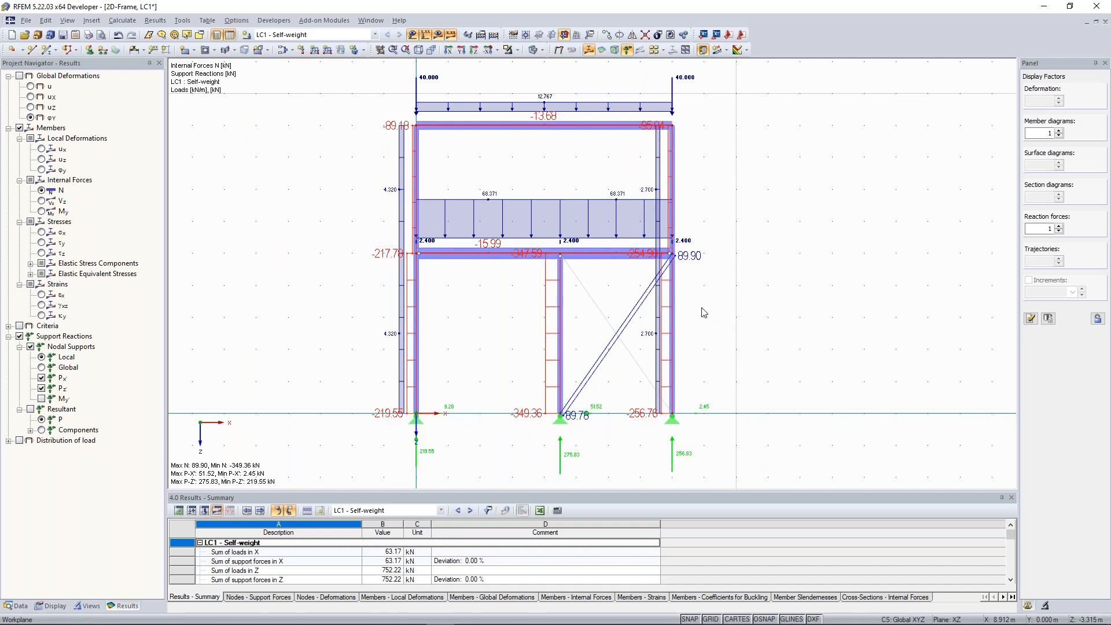
scroll(648, 301, up, 3)
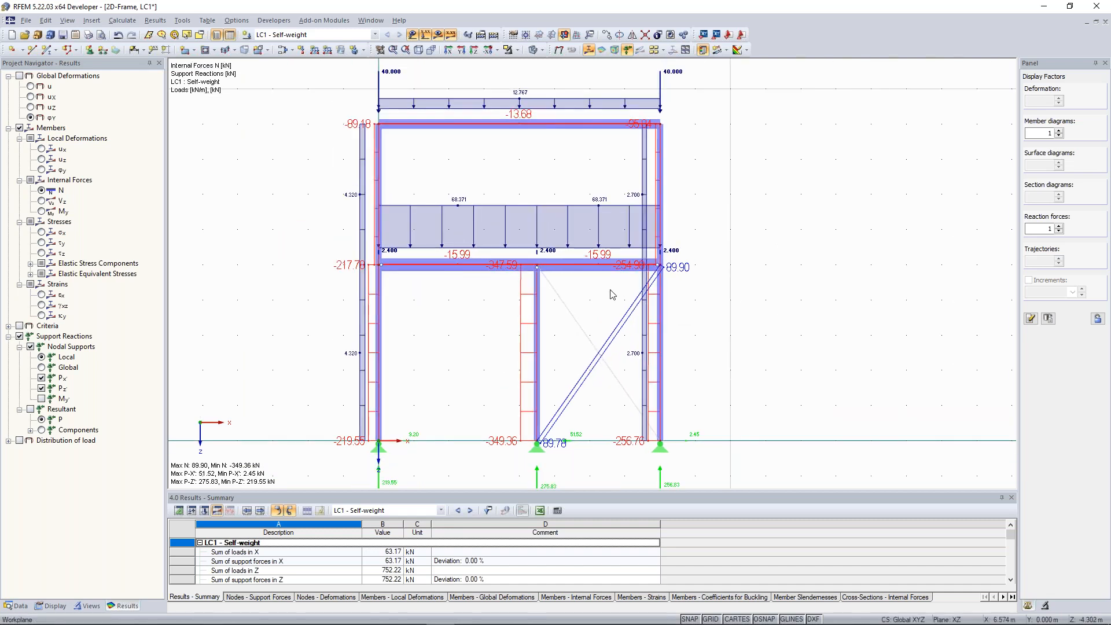
middle_drag(605, 311, 600, 309)
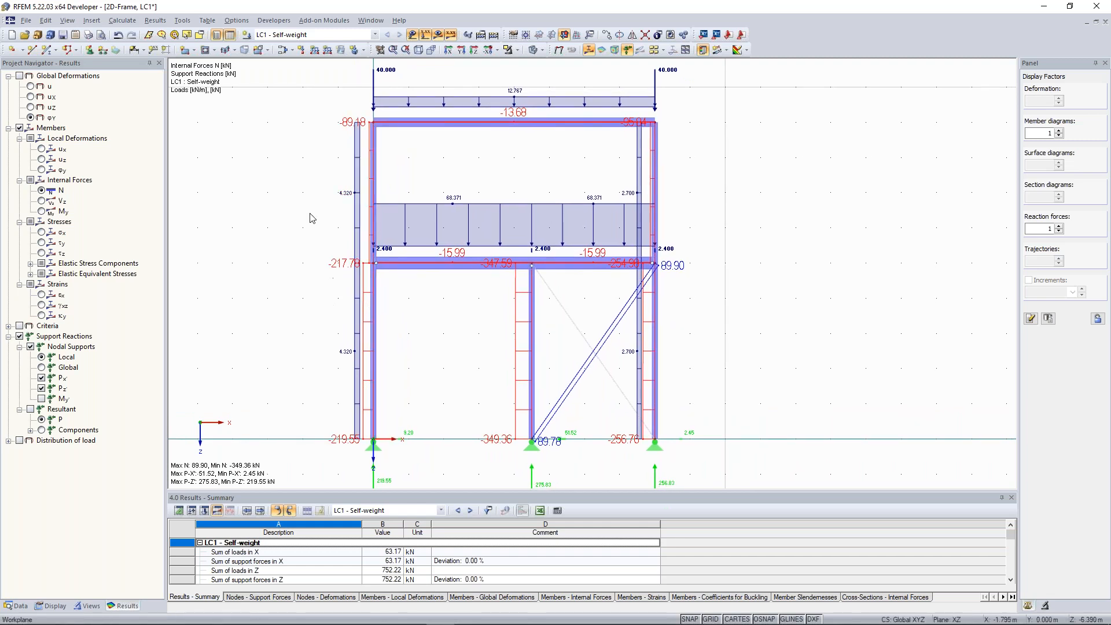
Display the global deformations uX and examine the frame's sway and the shape of the bracing diagonals.
click(31, 97)
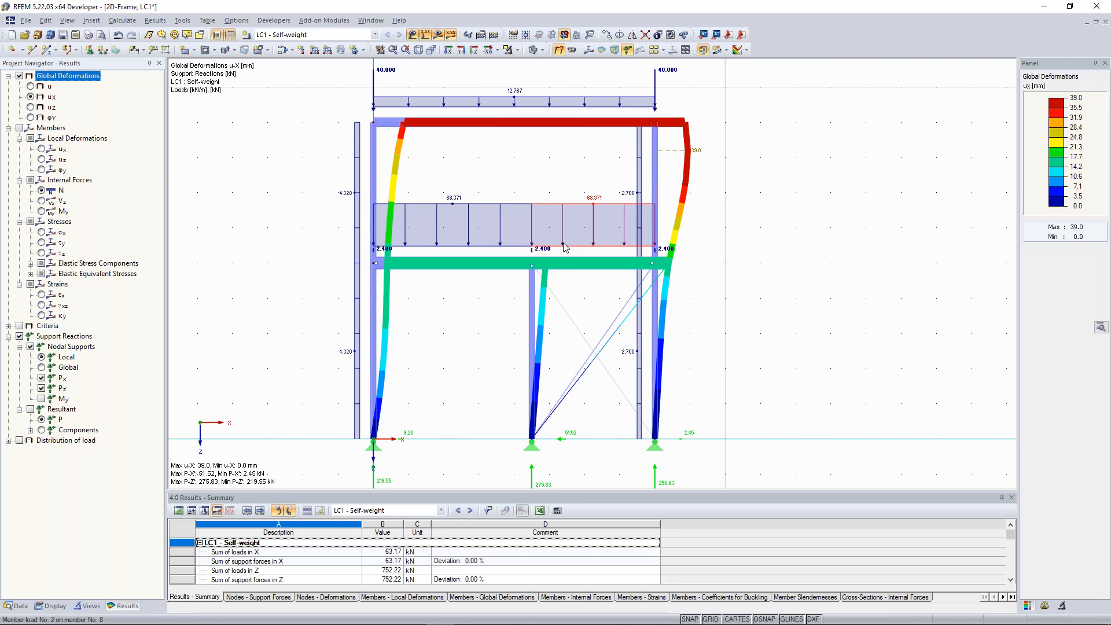
scroll(674, 271, up, 1)
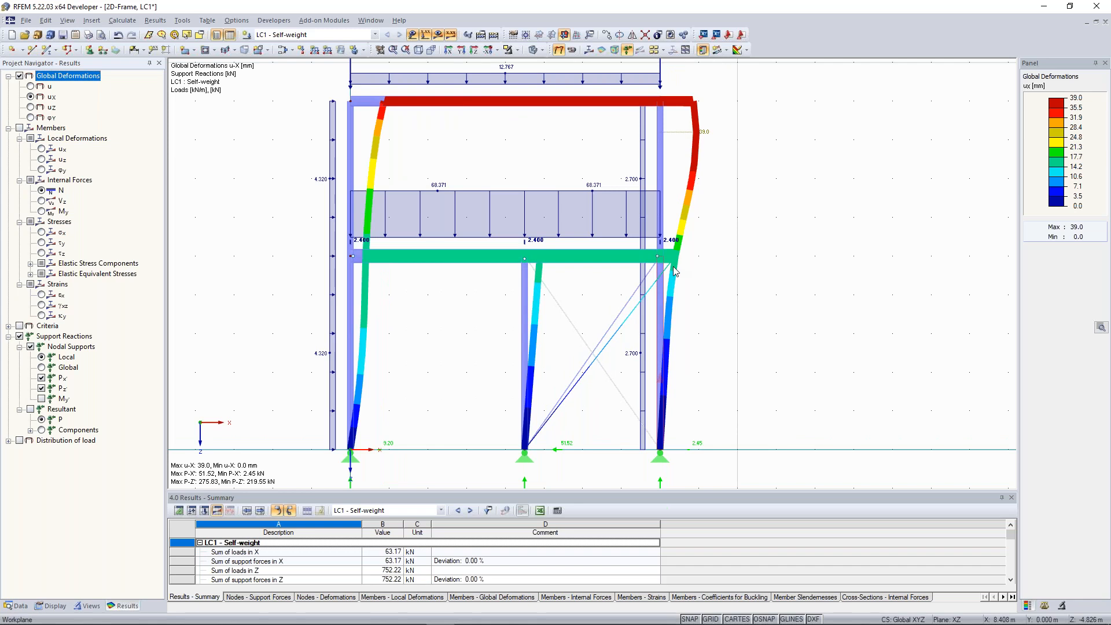
scroll(555, 289, up, 2)
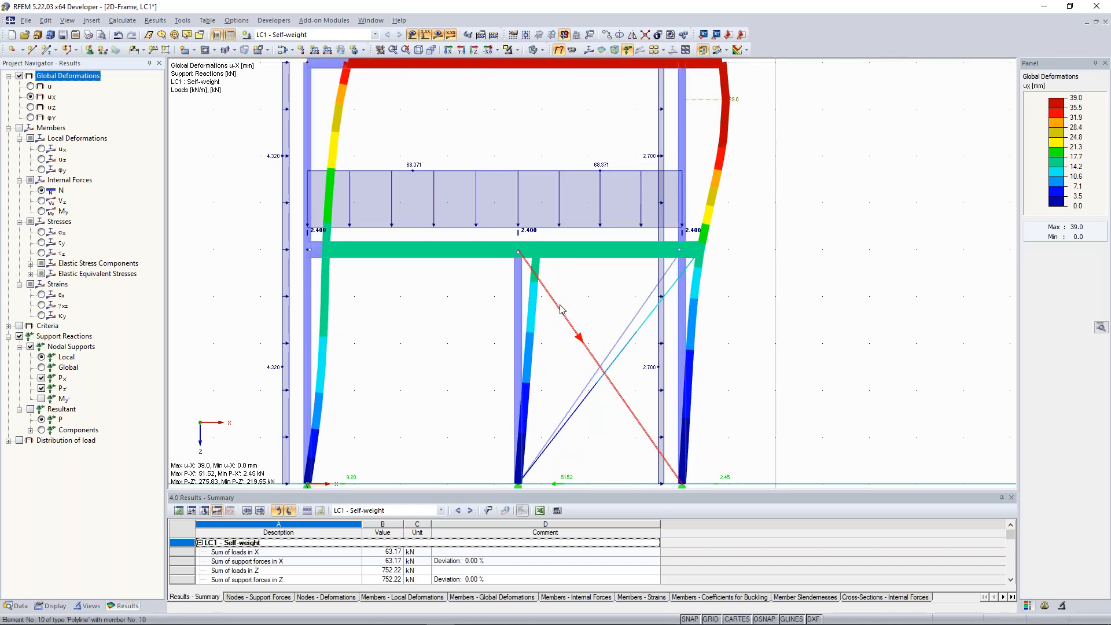
scroll(590, 292, down, 2)
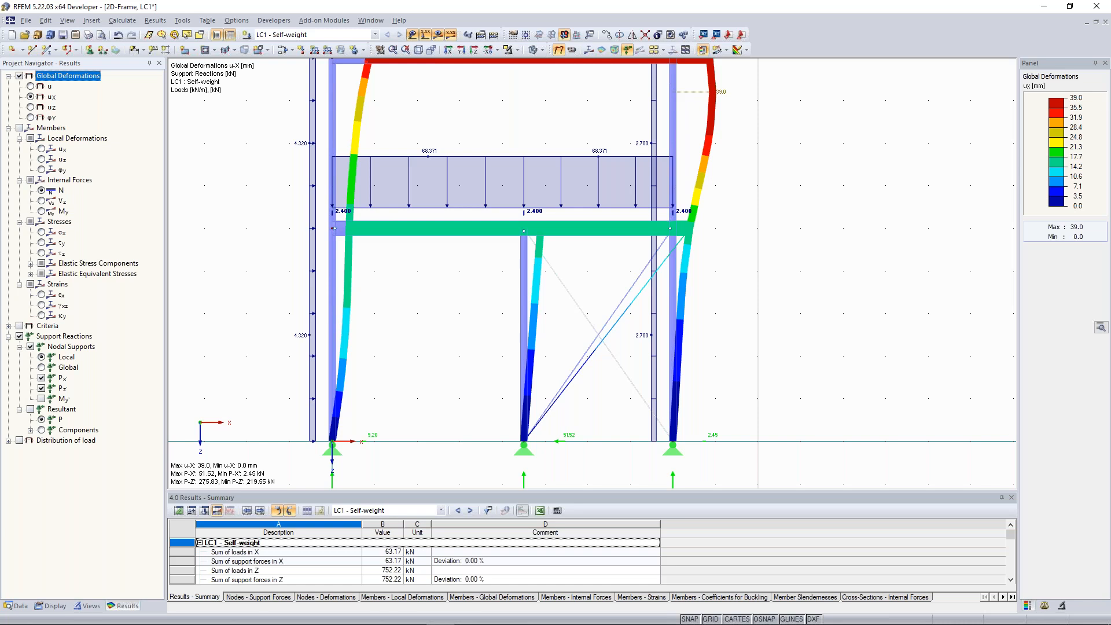
scroll(457, 362, down, 4)
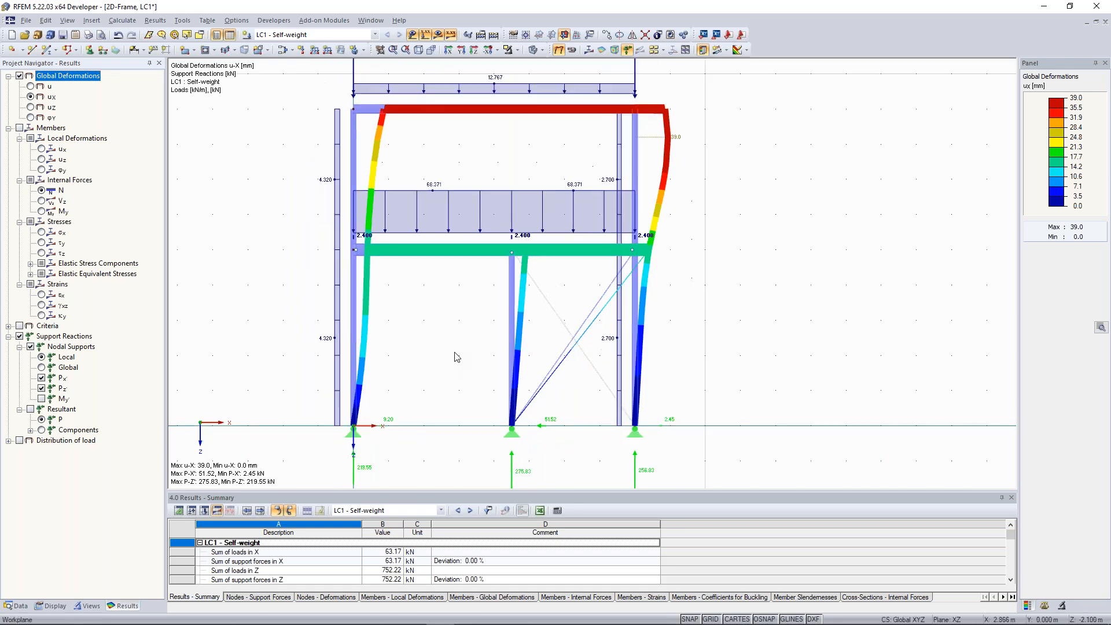
middle_drag(422, 361, 432, 341)
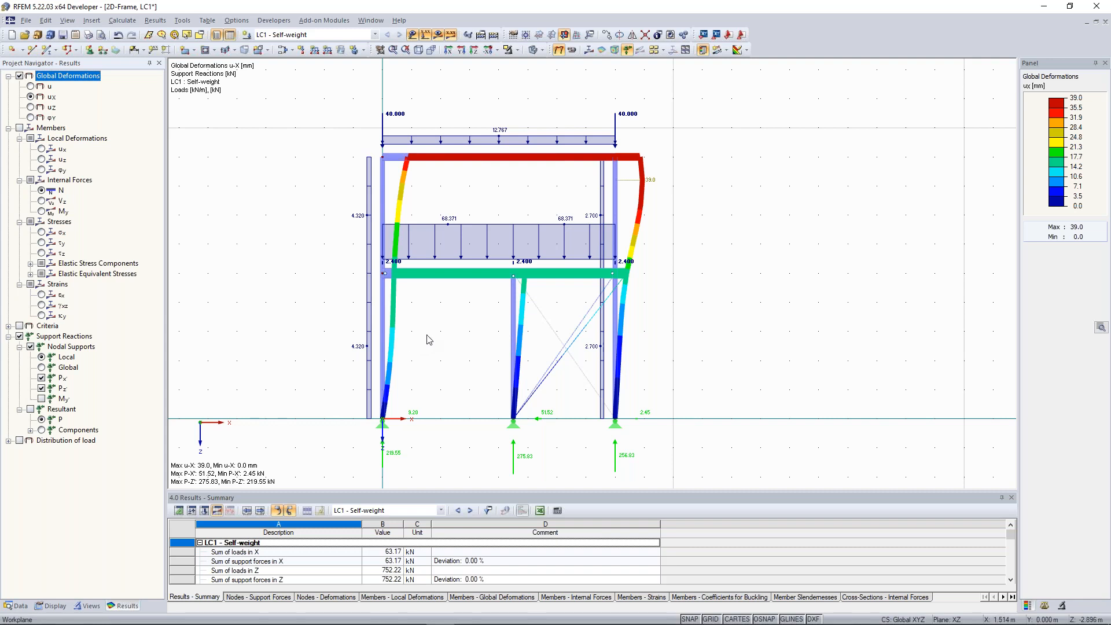
middle_drag(427, 329, 436, 317)
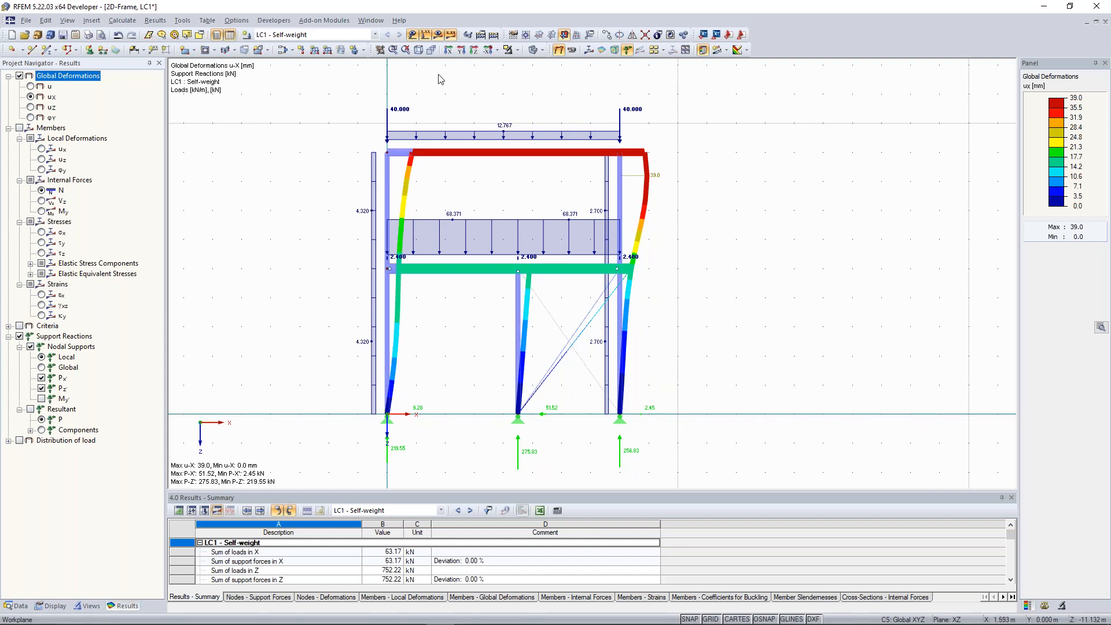
Hide the results to view the undeformed frame with its loads, and show the global deformations uX again.
click(451, 34)
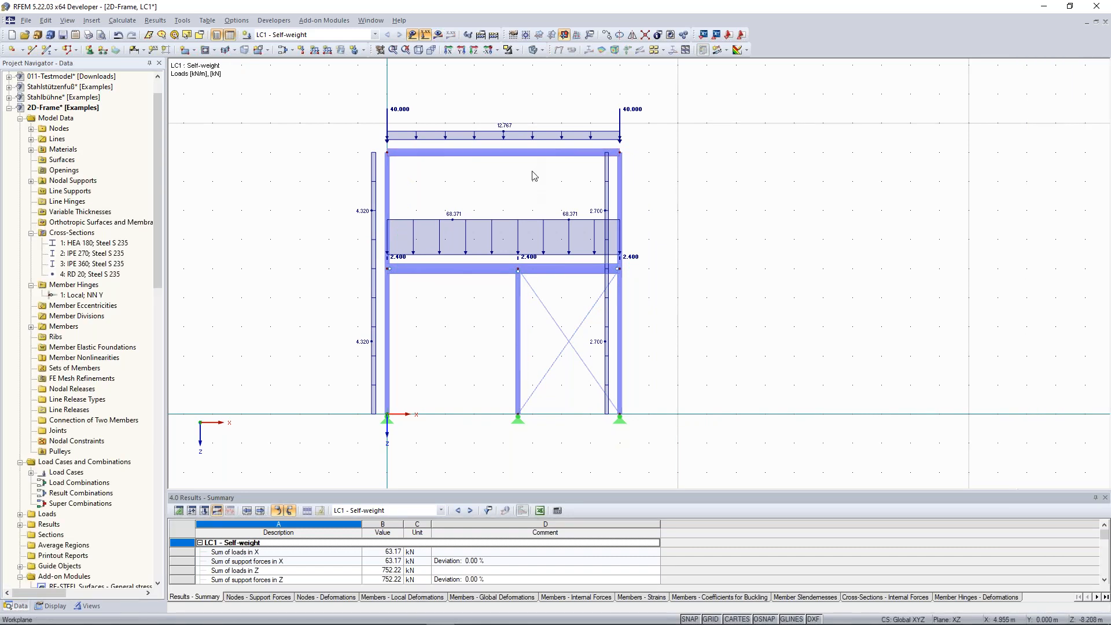
scroll(518, 181, down, 2)
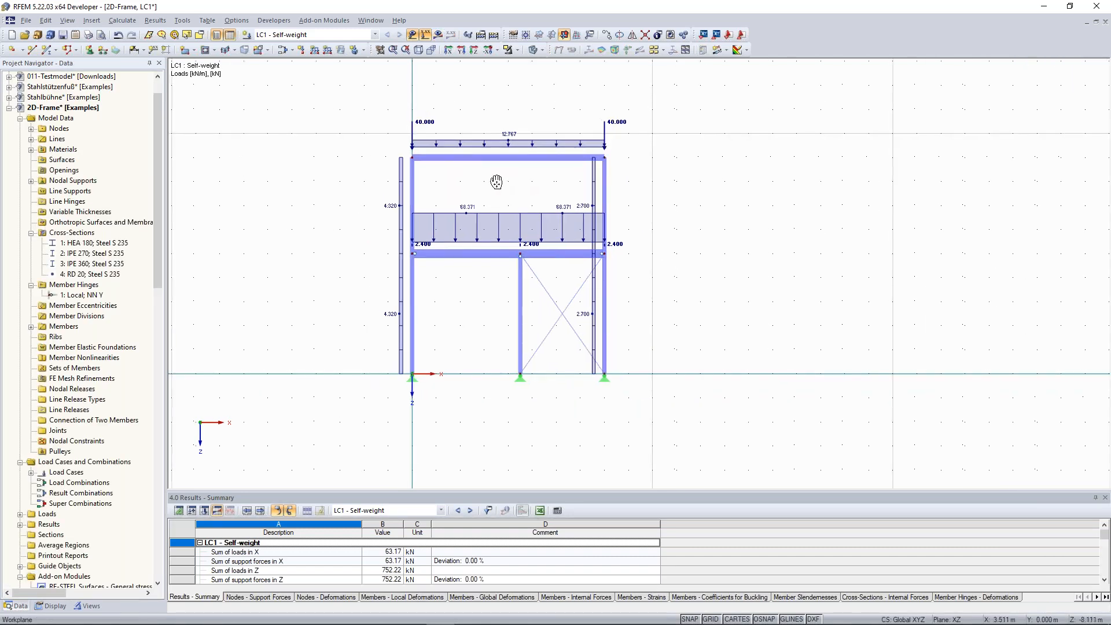
scroll(497, 182, up, 2)
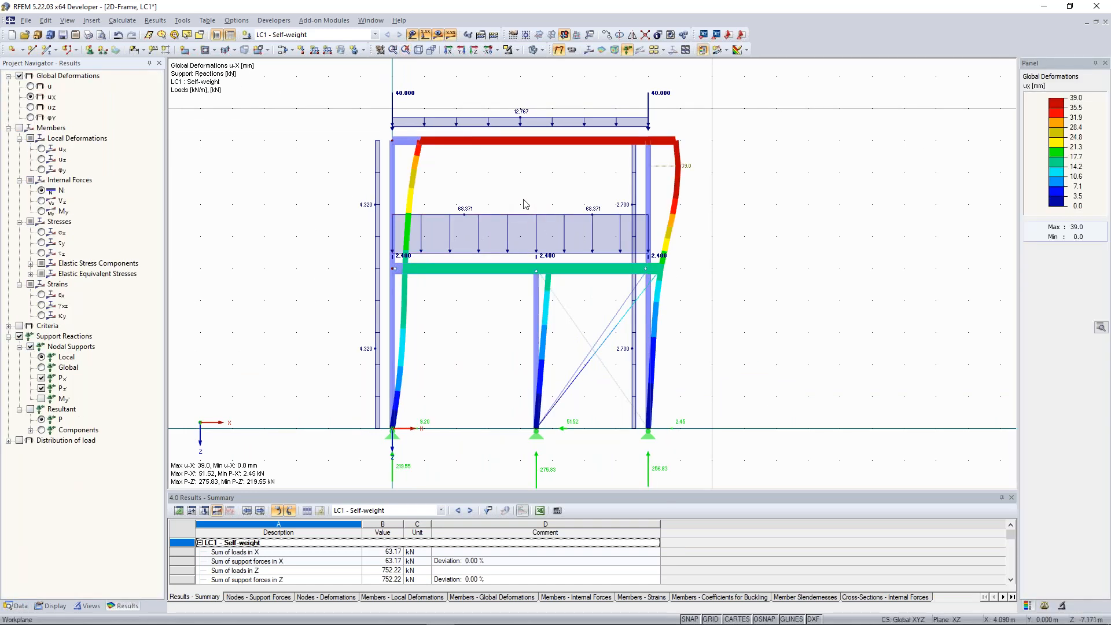
Display the members' bending moments My for LC1 and examine their distribution over the frame's beams and columns.
scroll(499, 194, down, 2)
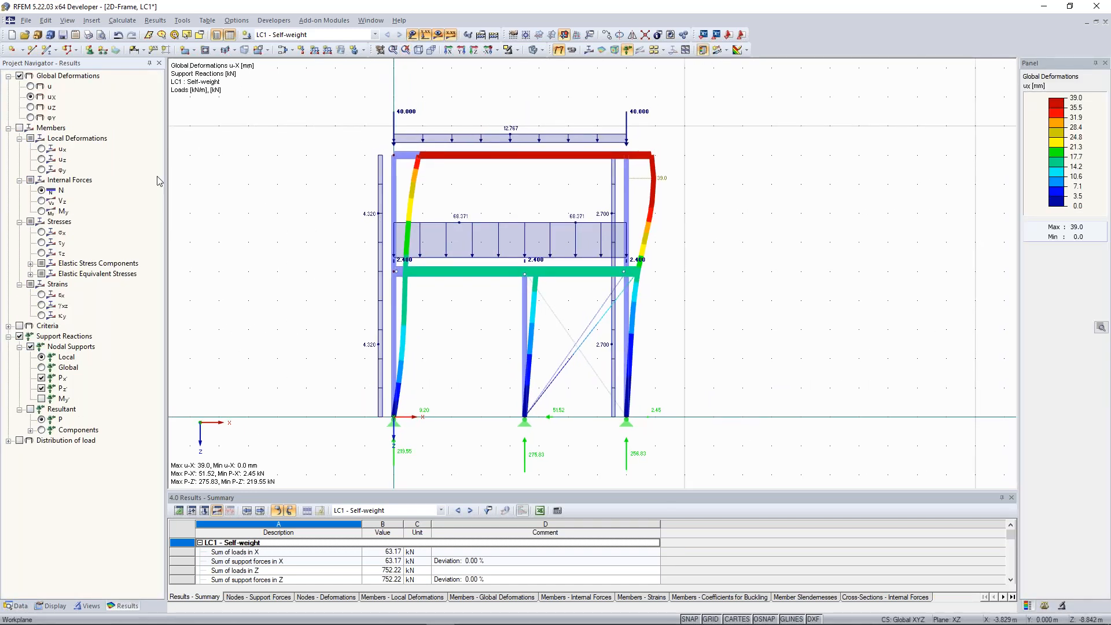
click(42, 211)
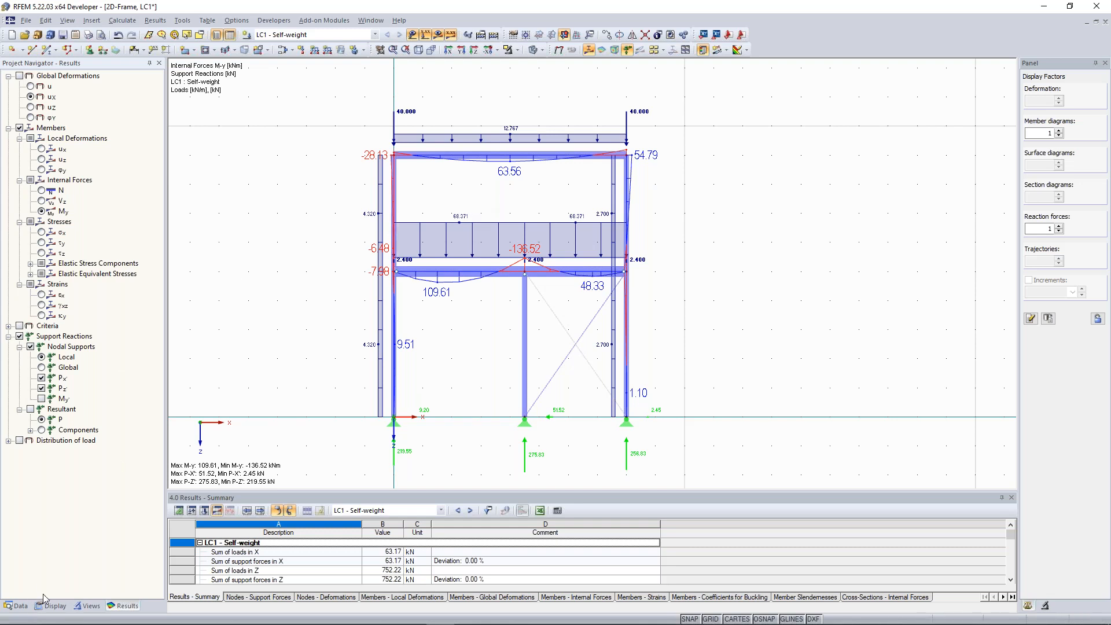
scroll(524, 210, up, 1)
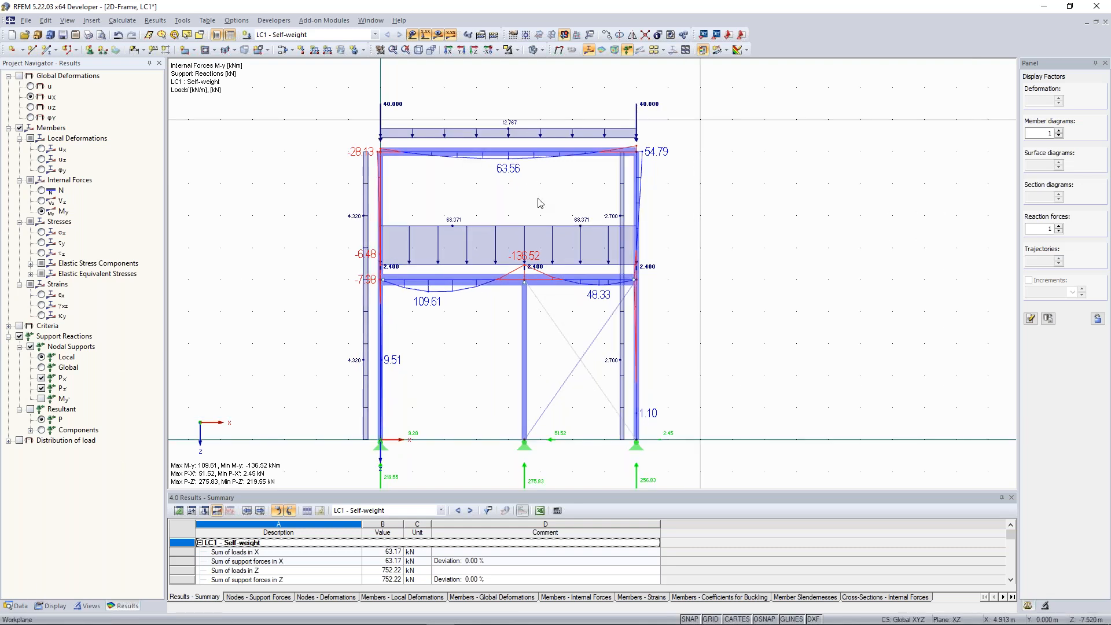
middle_drag(539, 196, 548, 185)
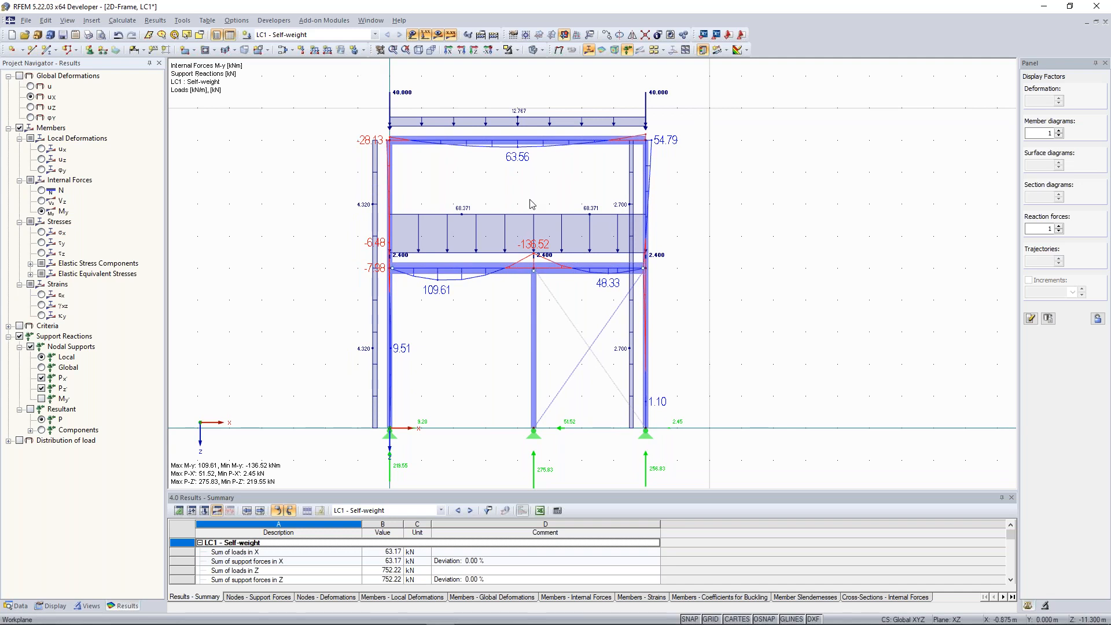
scroll(532, 203, down, 1)
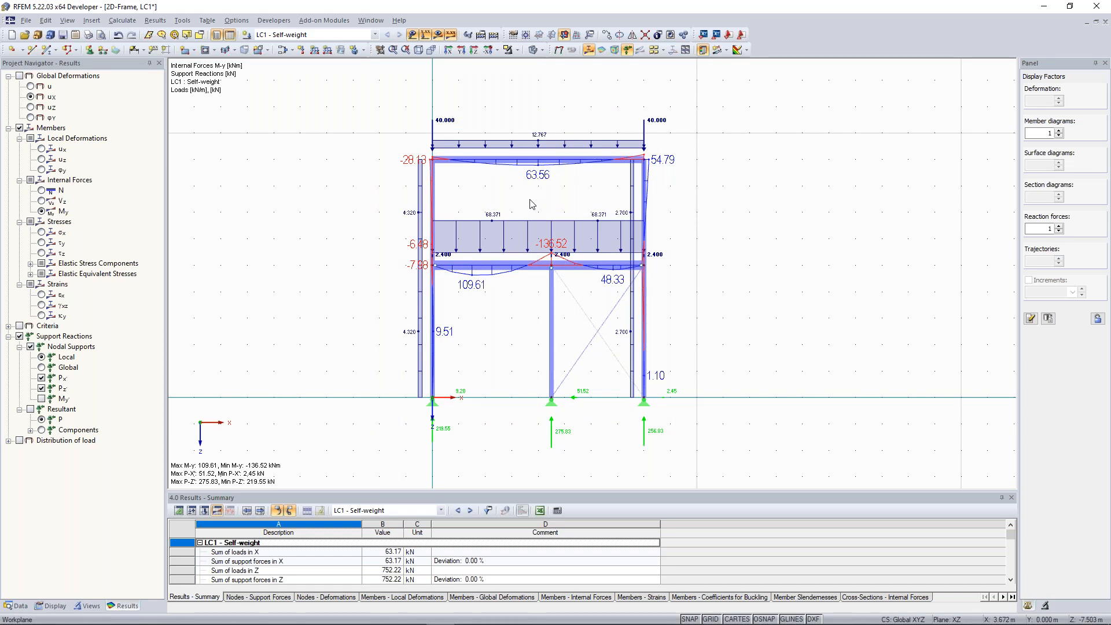
scroll(519, 205, up, 1)
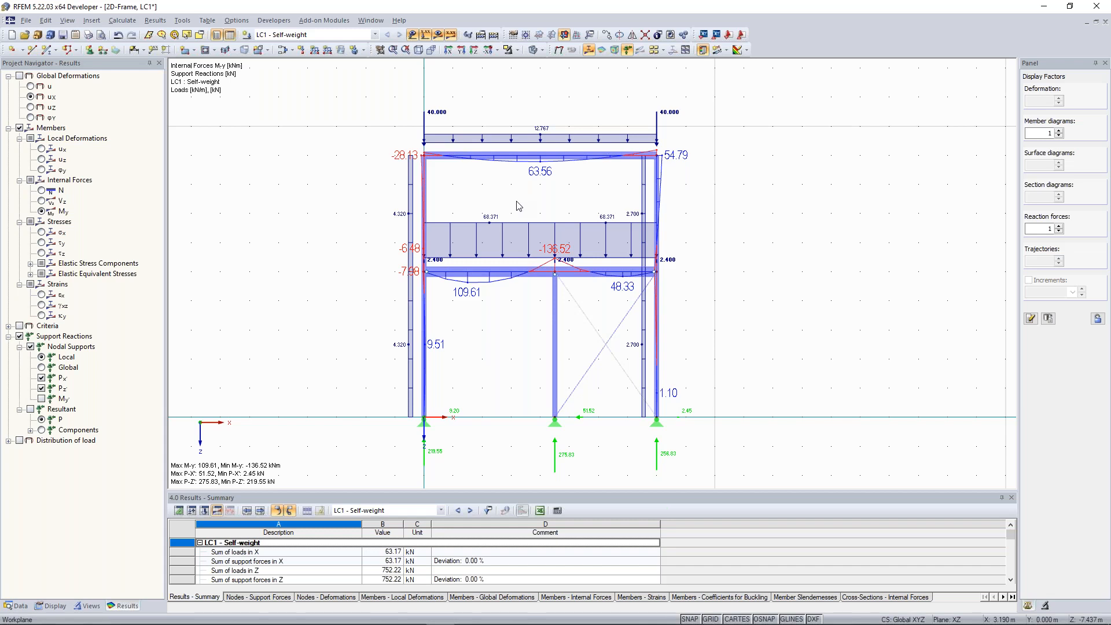
Look through the available add-on modules in the project data and module listings, including the dynamic analysis modules.
click(18, 605)
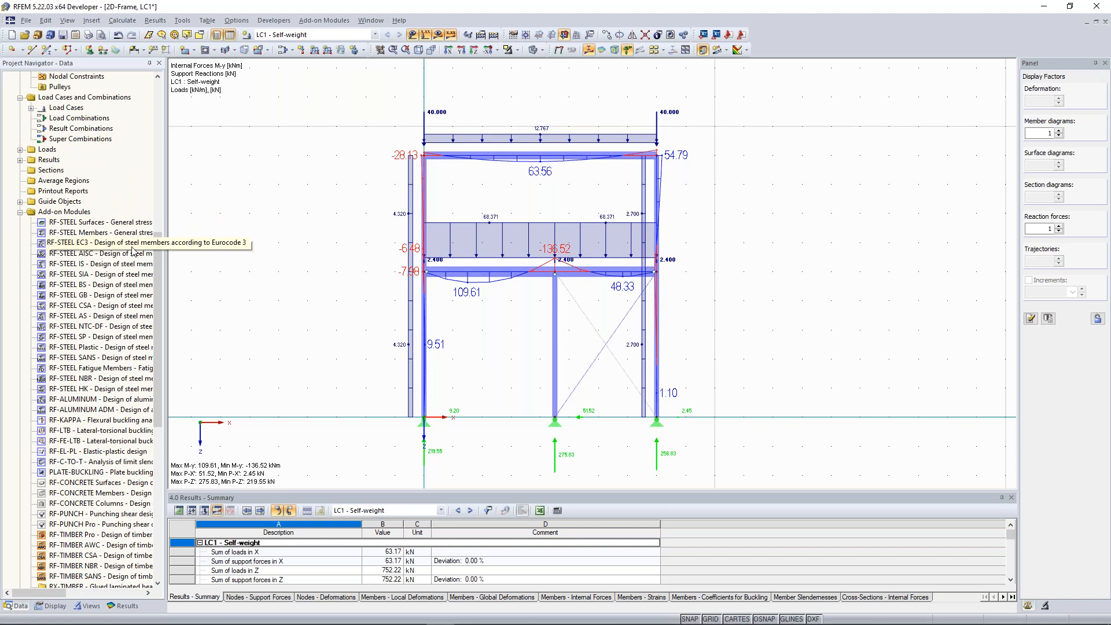
scroll(159, 245, down, 2)
drag(159, 246, 173, 101)
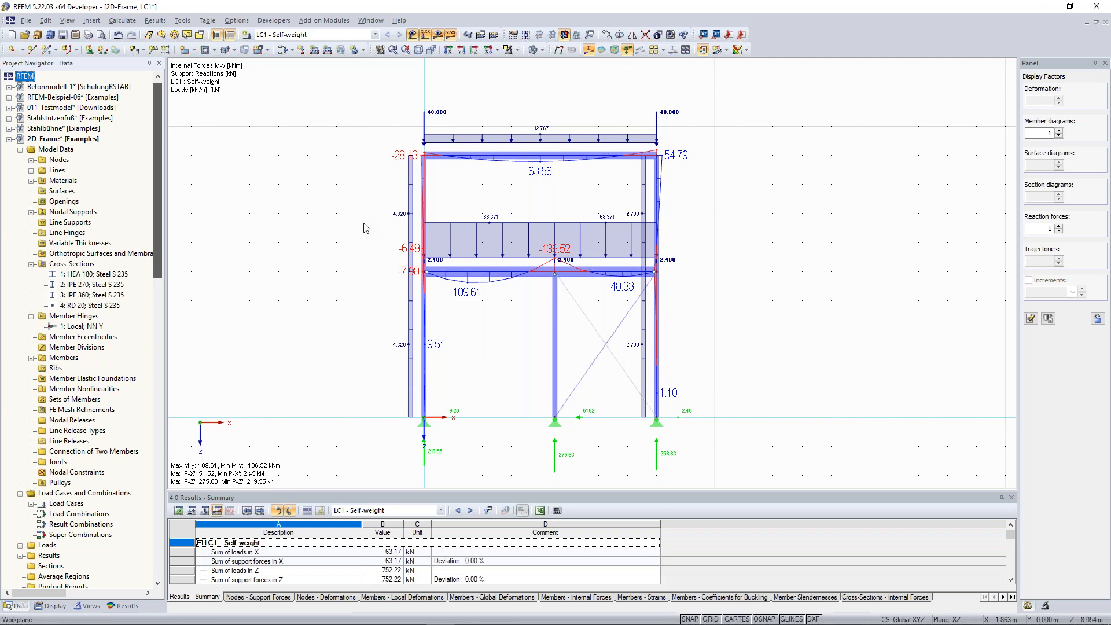
scroll(136, 375, down, 12)
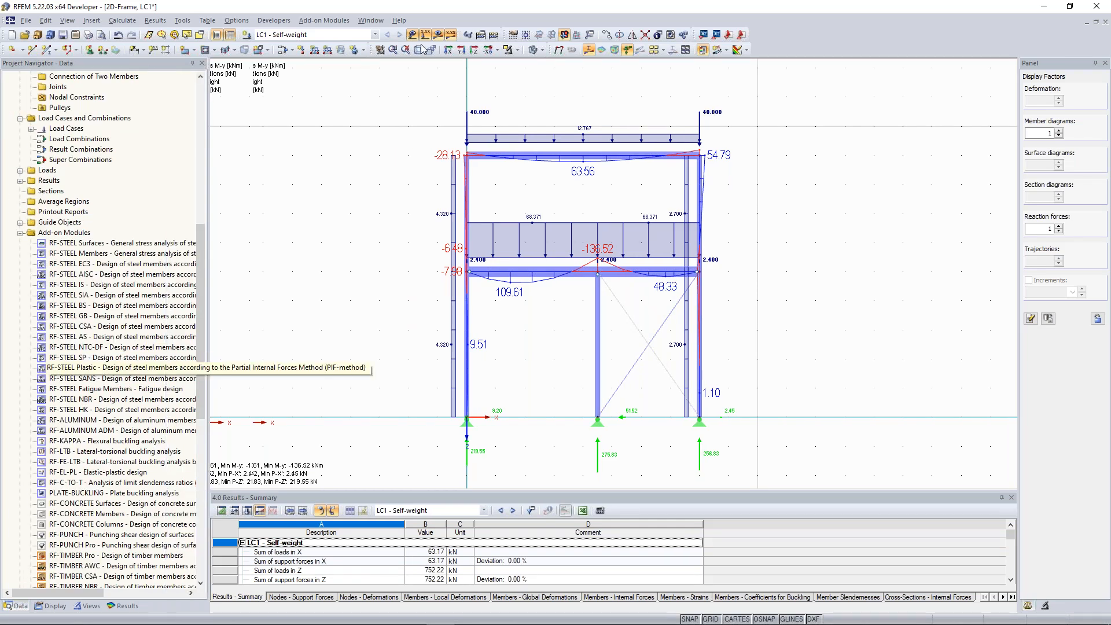
click(320, 19)
mouse_move(347, 102)
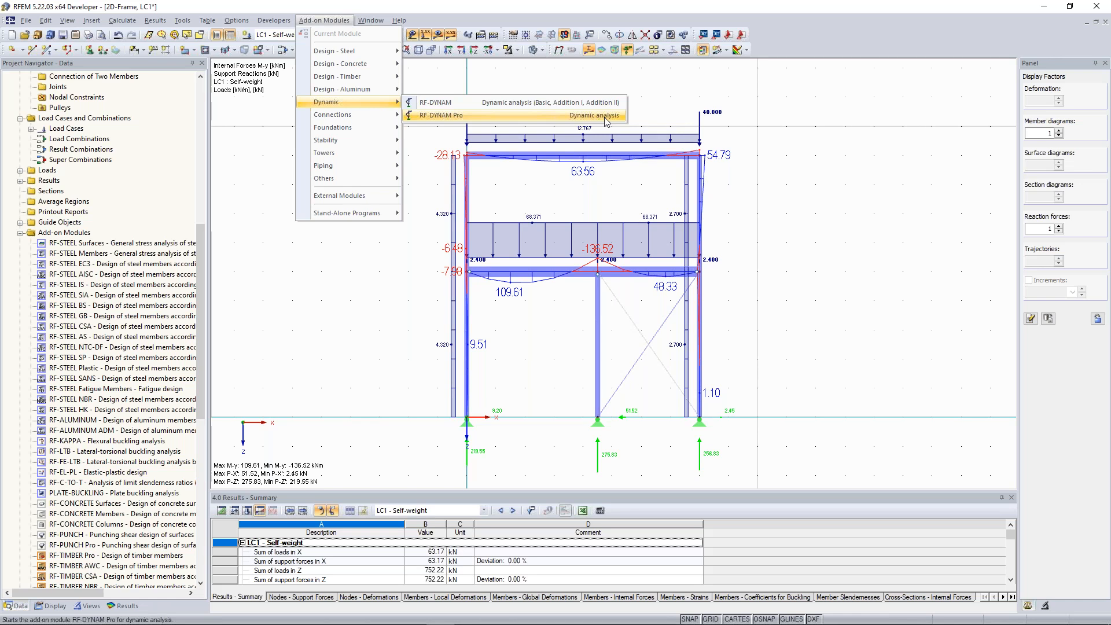
click(605, 118)
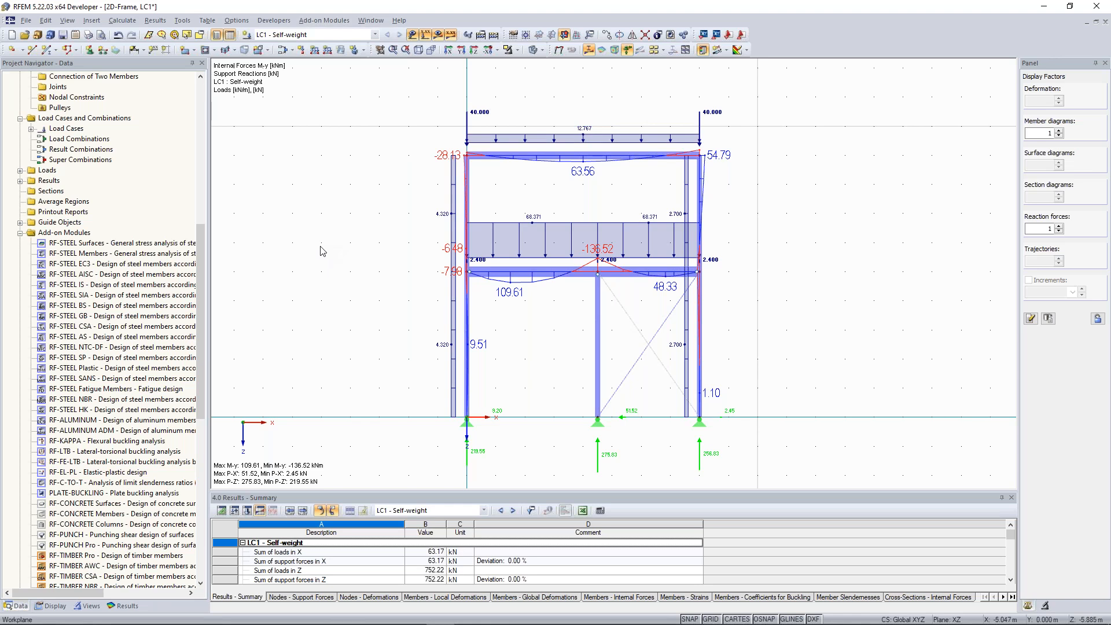
scroll(326, 257, down, 2)
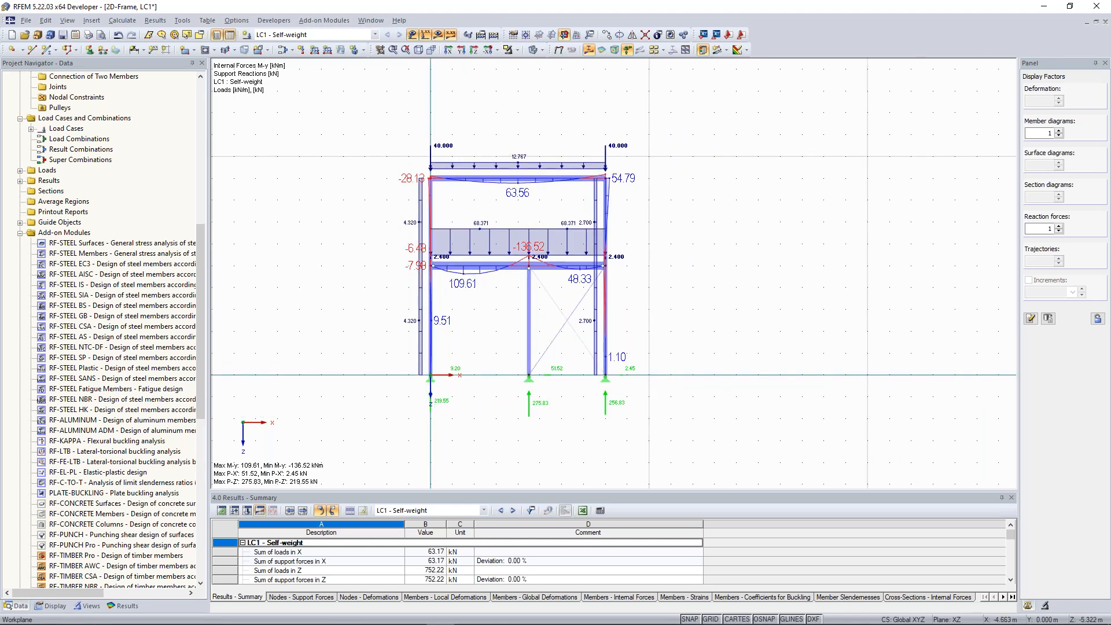
middle_drag(357, 228, 363, 249)
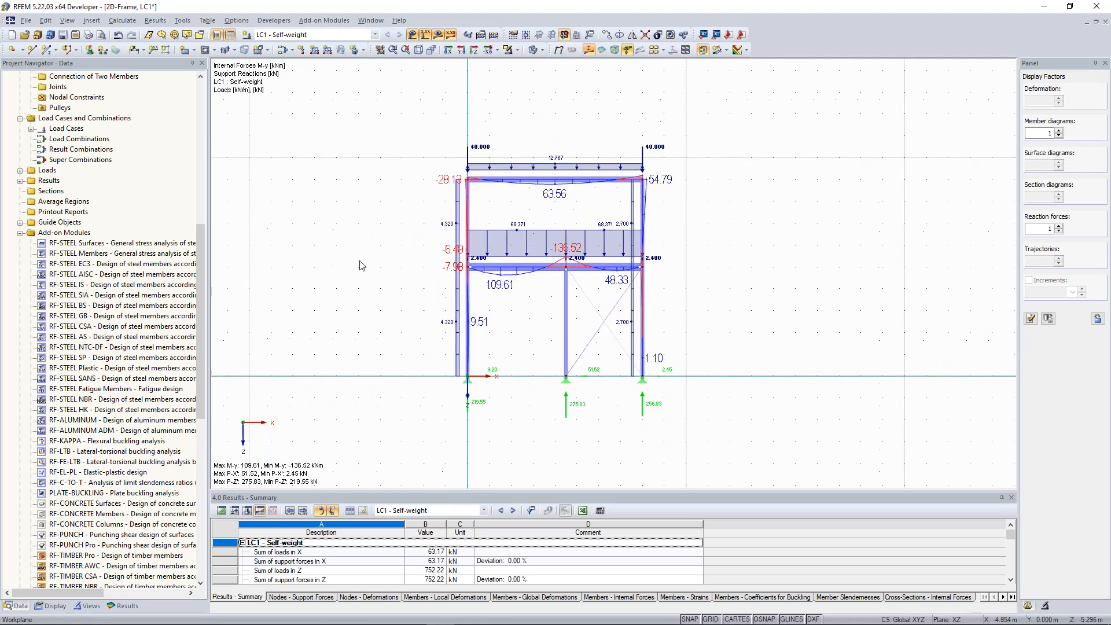
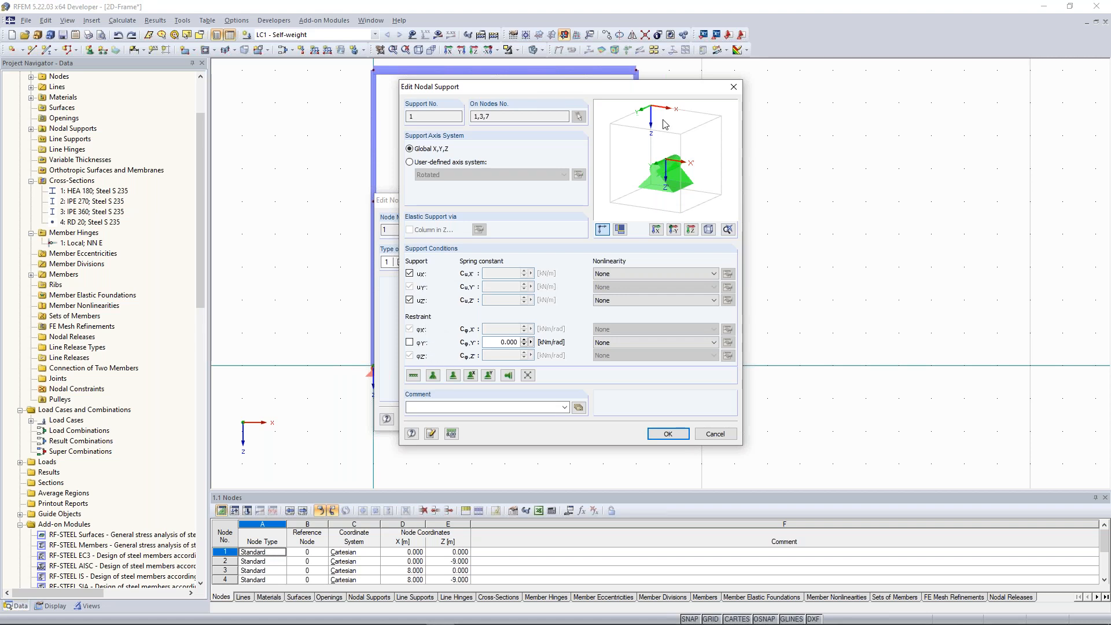
Close the nodal support settings of node 1 without changes and examine the two members forming the frame's left column.
click(733, 87)
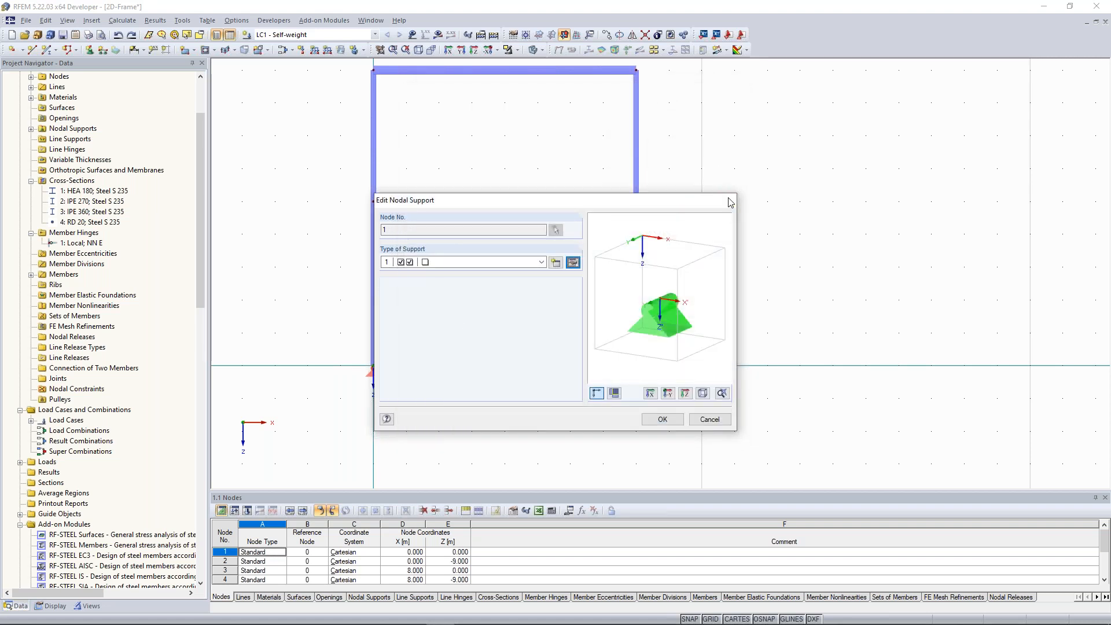
click(726, 199)
scroll(479, 165, down, 1)
middle_drag(479, 161, 517, 198)
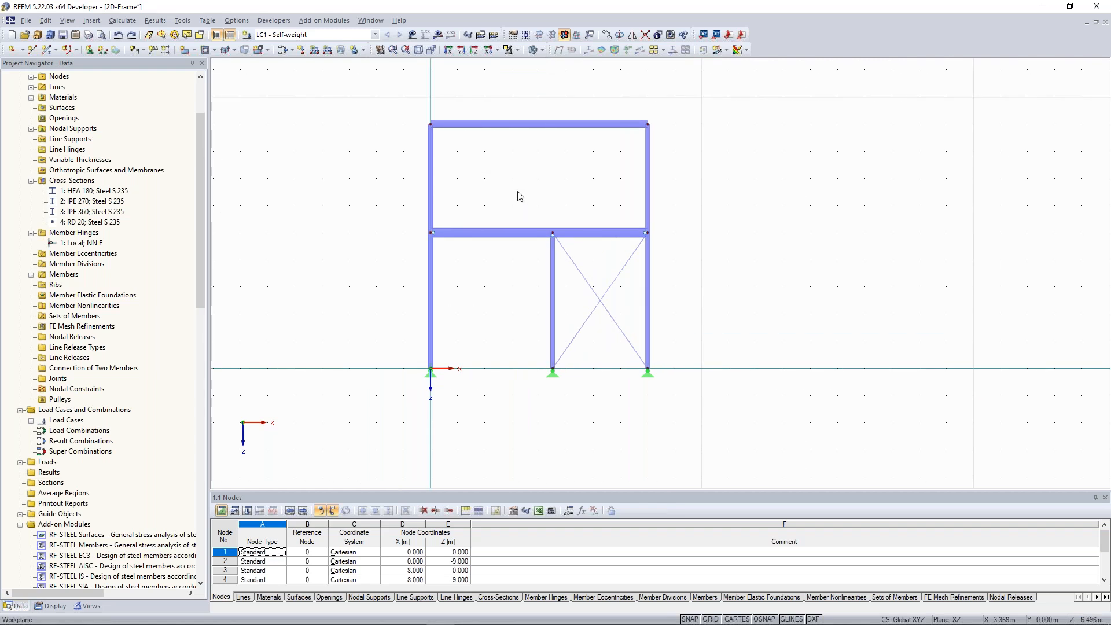
scroll(493, 191, up, 2)
middle_drag(486, 194, 484, 176)
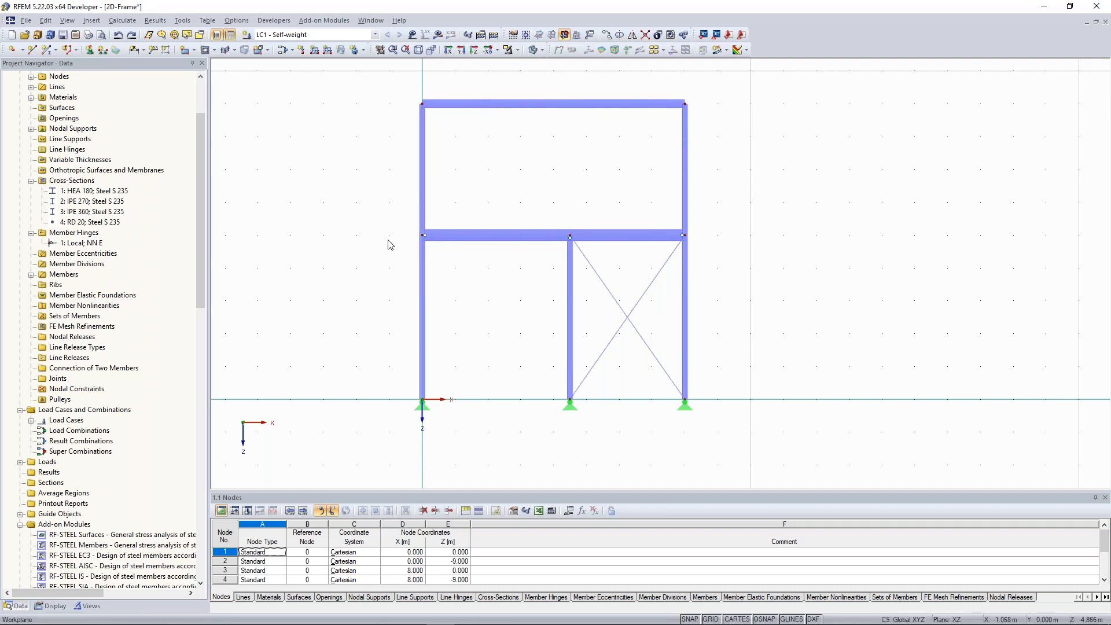
scroll(441, 299, up, 1)
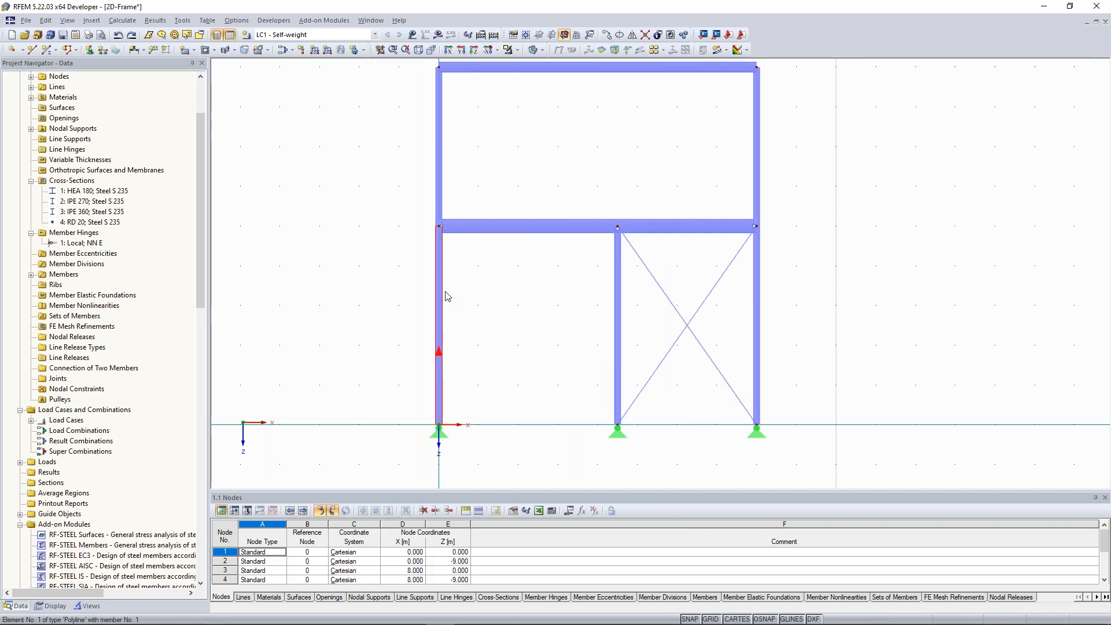
middle_drag(447, 296, 427, 333)
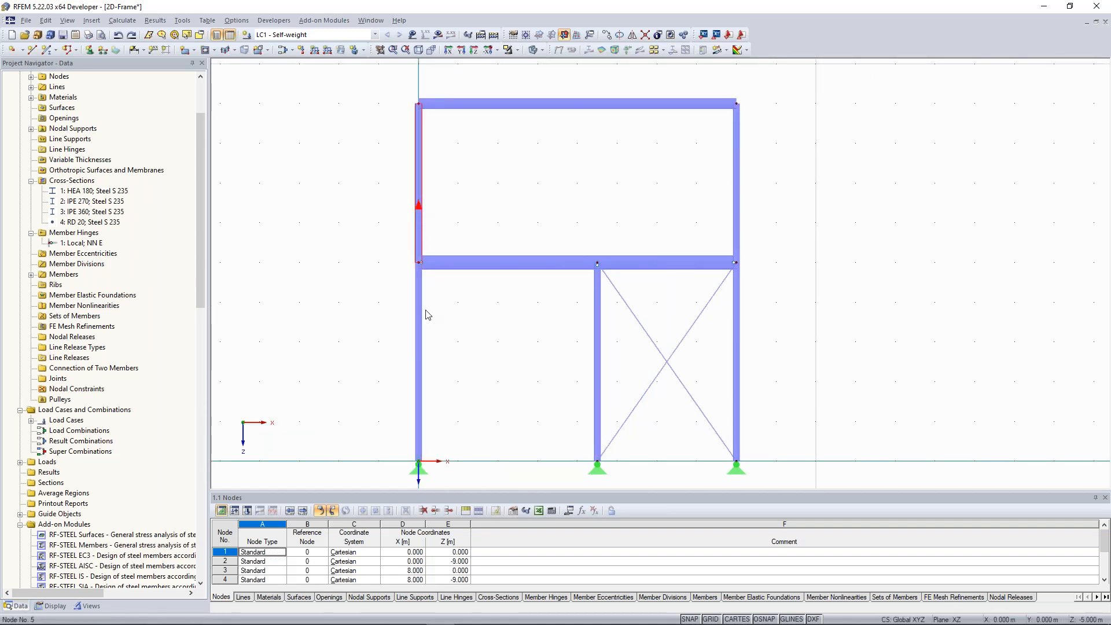
middle_drag(372, 255, 393, 236)
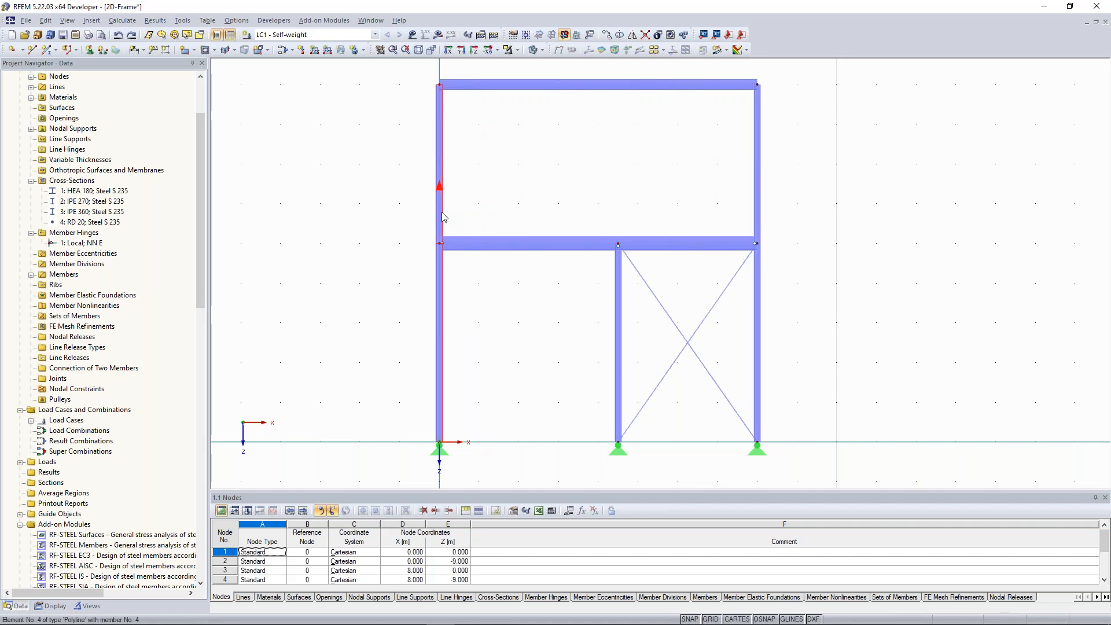
Create a set of continuous members described as Column from members 1 and 4 of the frame's left column.
click(51, 50)
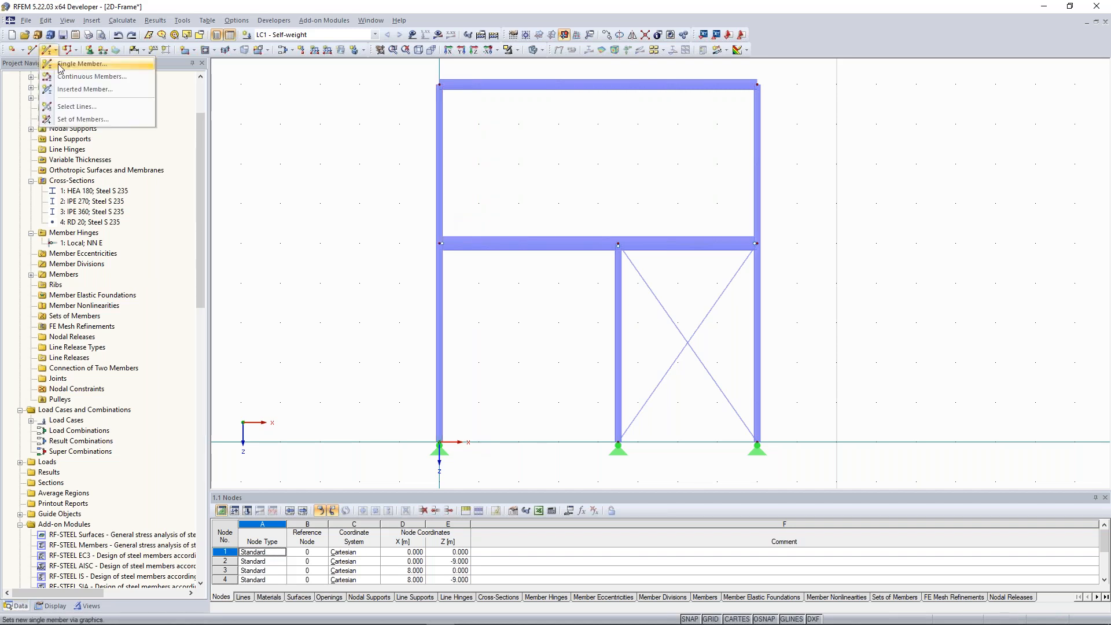
click(87, 120)
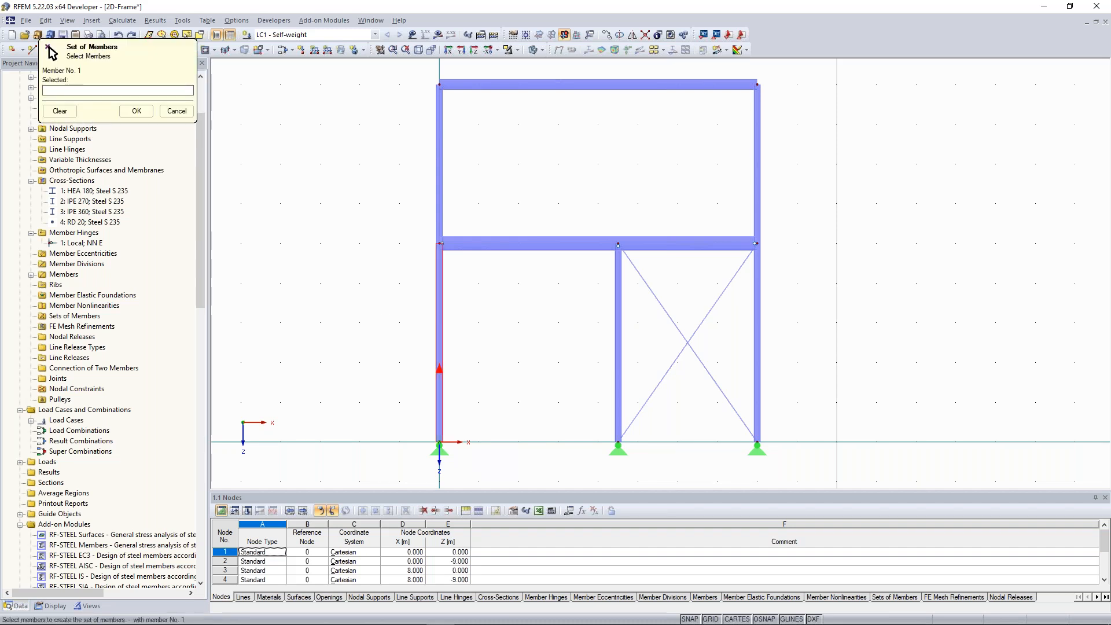
click(438, 325)
click(440, 178)
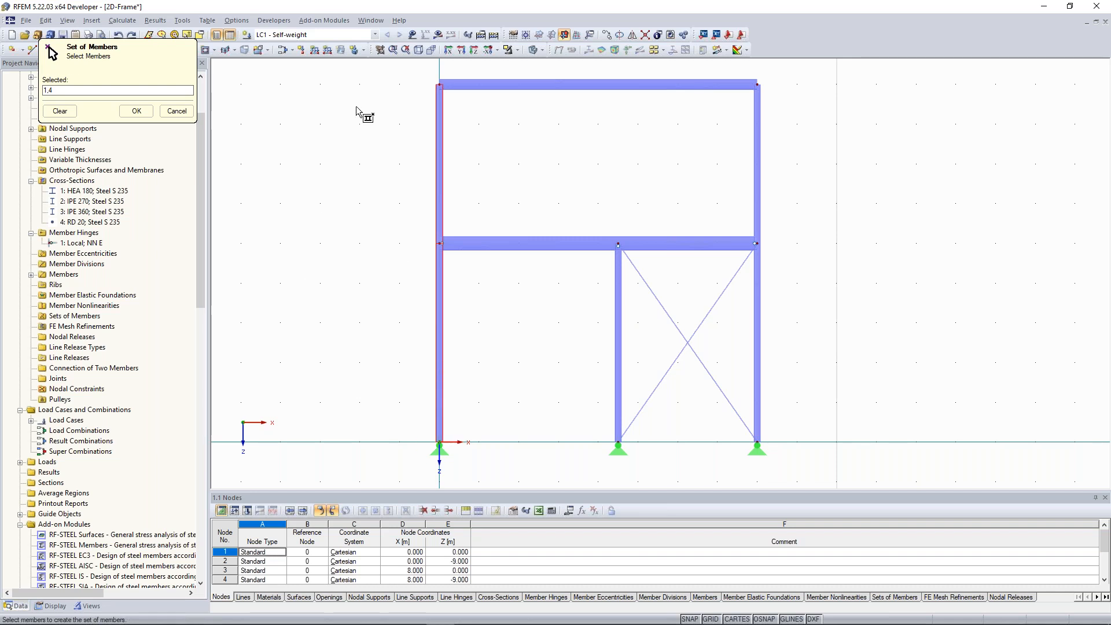
click(137, 111)
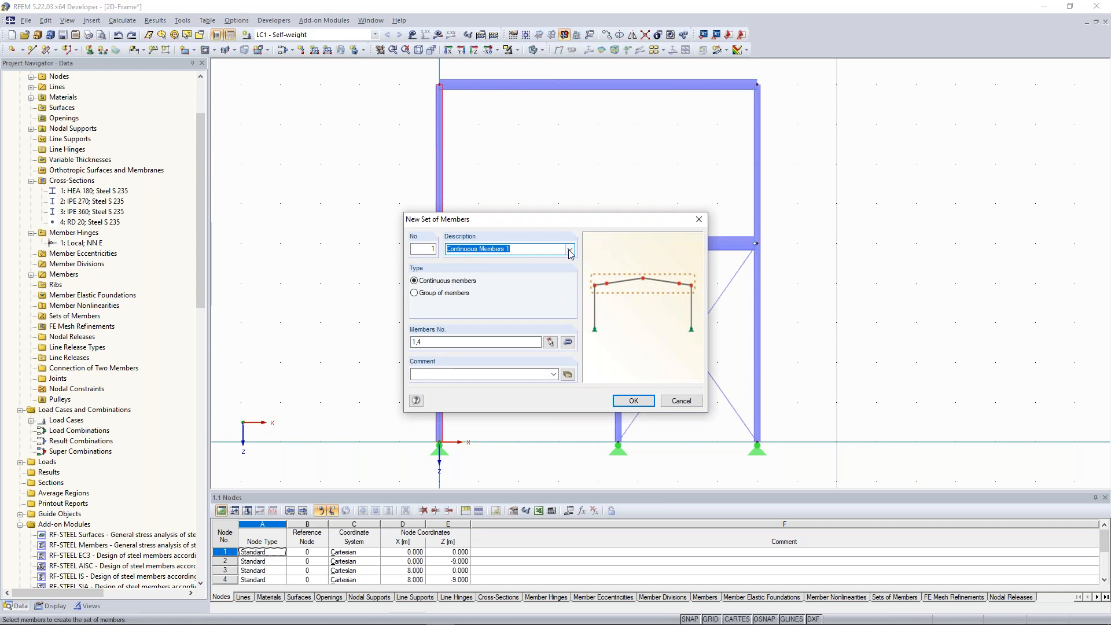
click(569, 248)
click(507, 311)
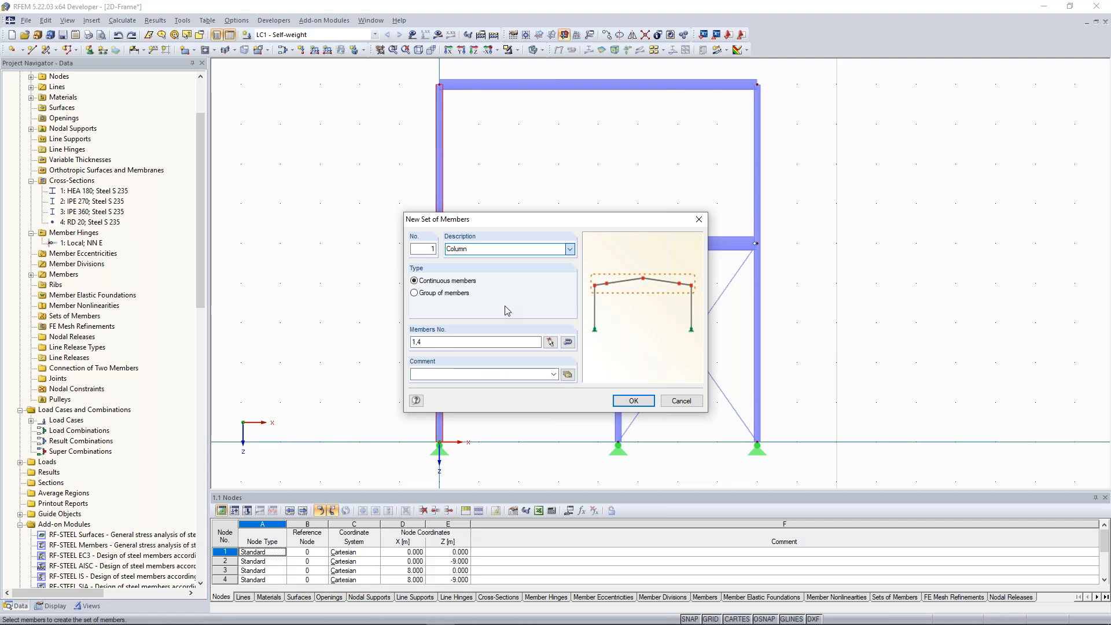
click(569, 249)
click(570, 249)
drag(561, 224, 840, 110)
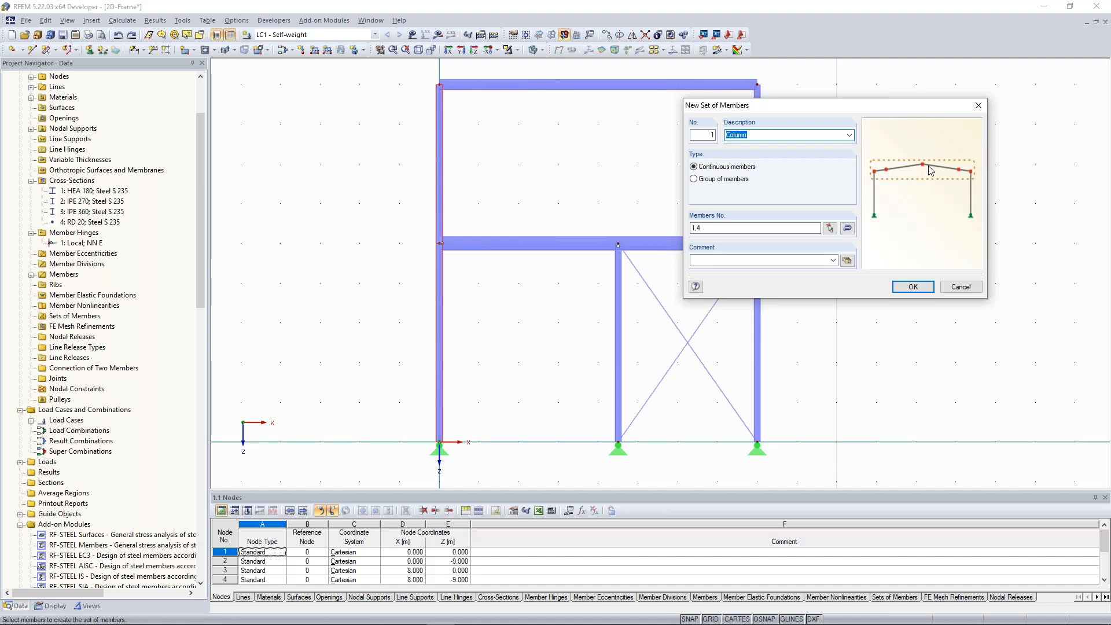
key(Return)
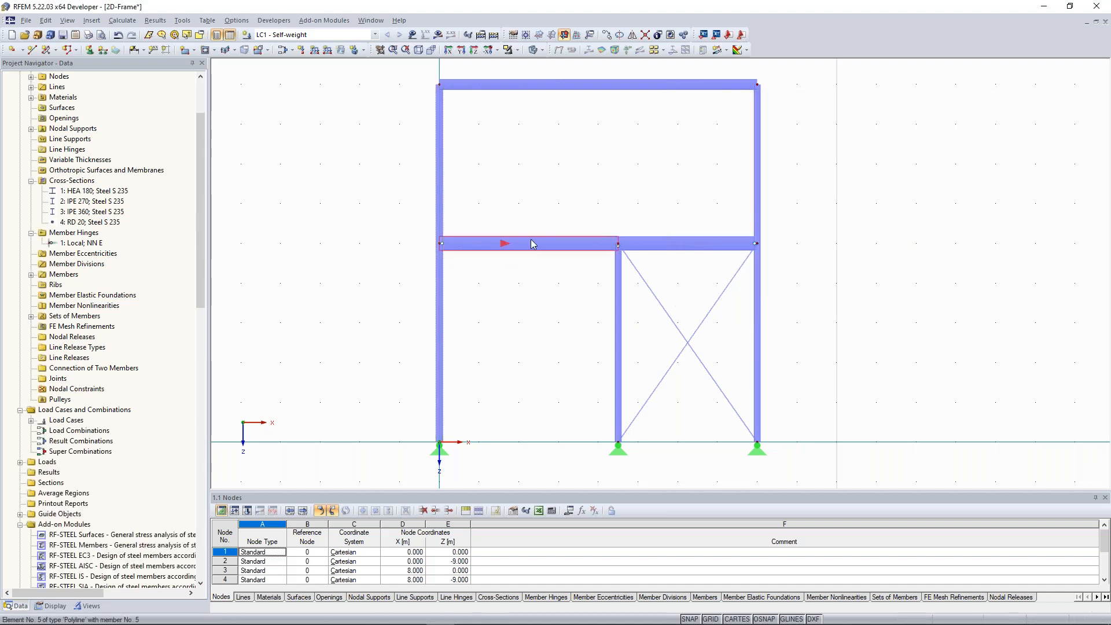
Show the model as a wireframe and examine the Column set of members along the left column.
scroll(411, 196, up, 3)
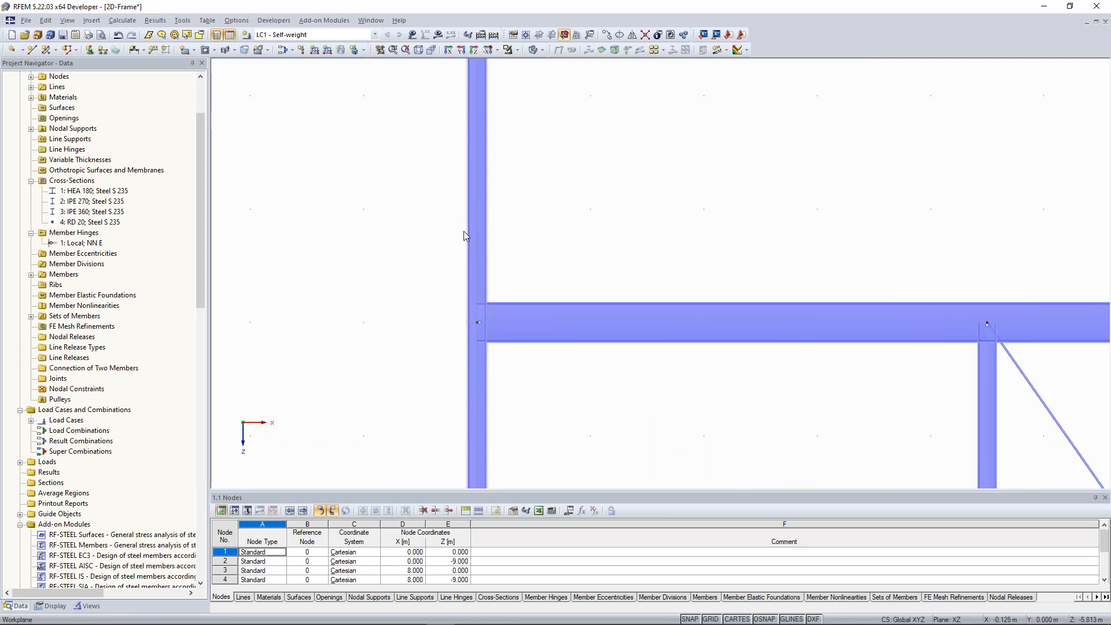
key(ctrl+w)
scroll(470, 335, up, 1)
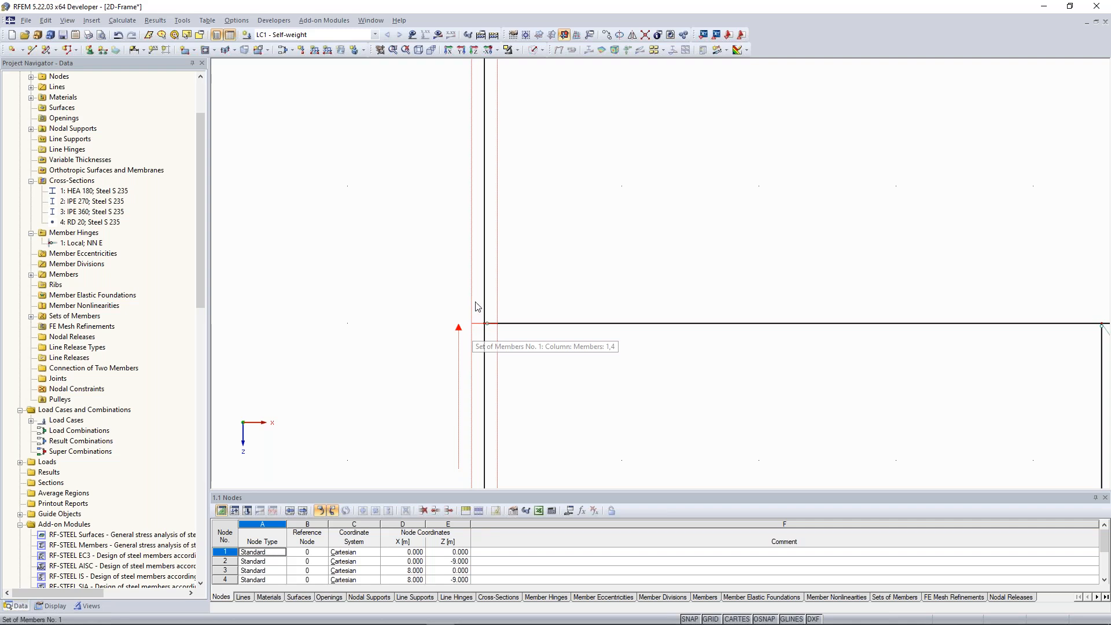
scroll(475, 301, down, 5)
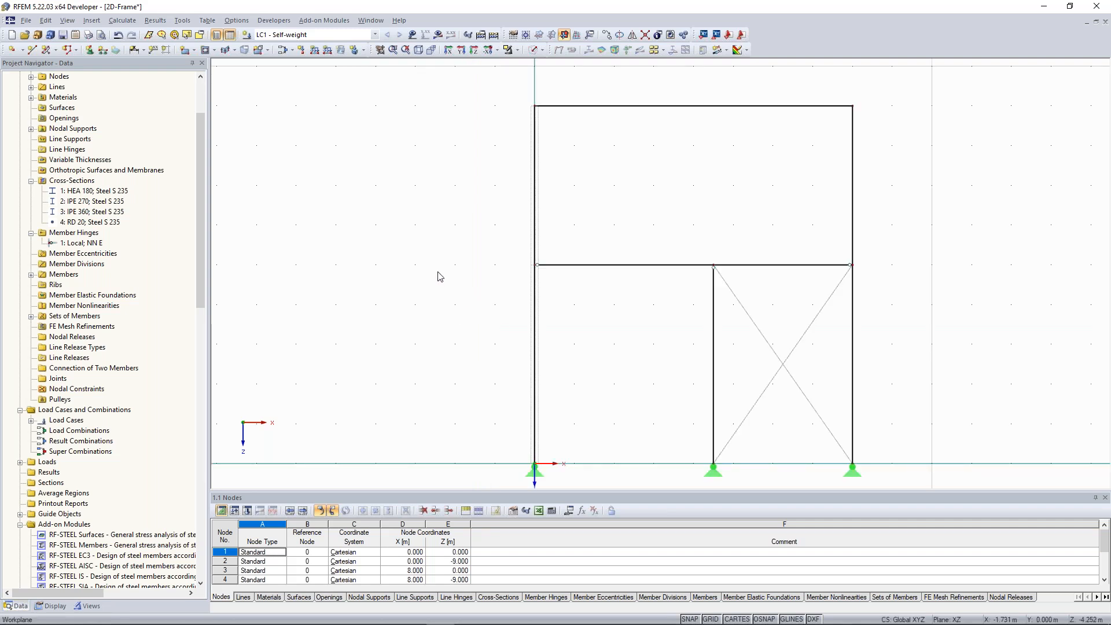
scroll(436, 276, up, 1)
middle_drag(484, 249, 490, 261)
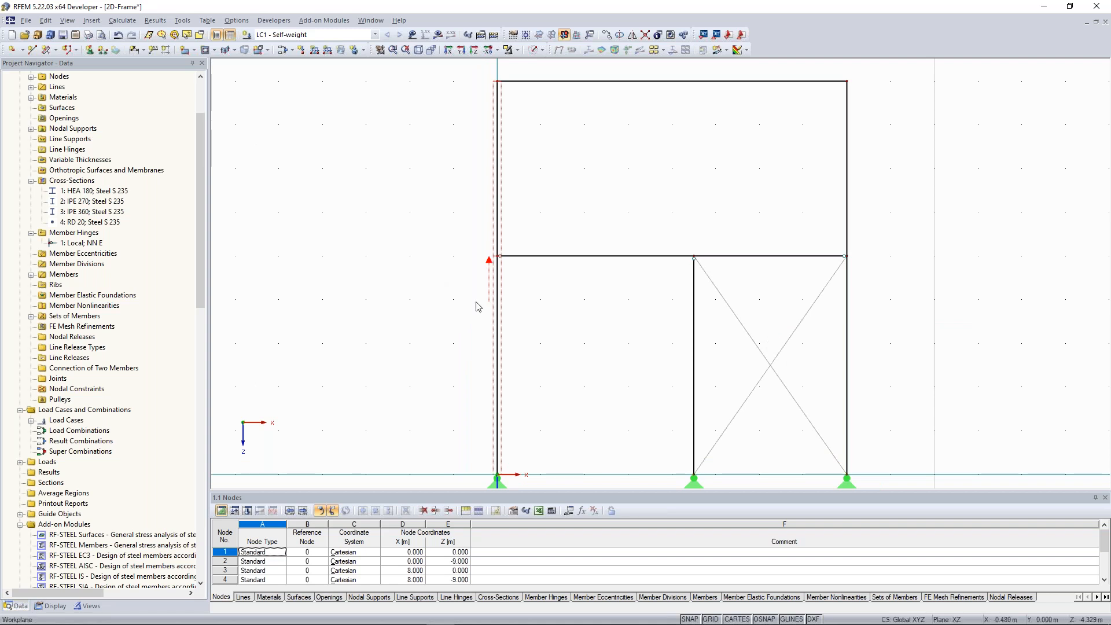
scroll(478, 310, up, 1)
scroll(461, 283, down, 2)
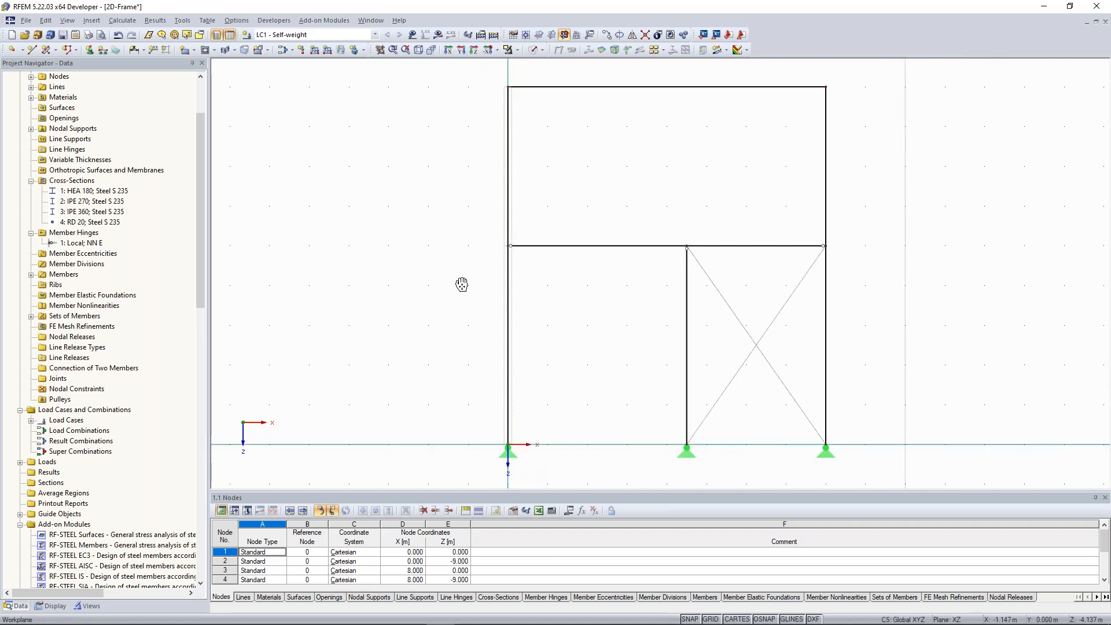
Bring the steel design add-on modules into view in the project data and look over the whole frame.
drag(204, 291, 203, 354)
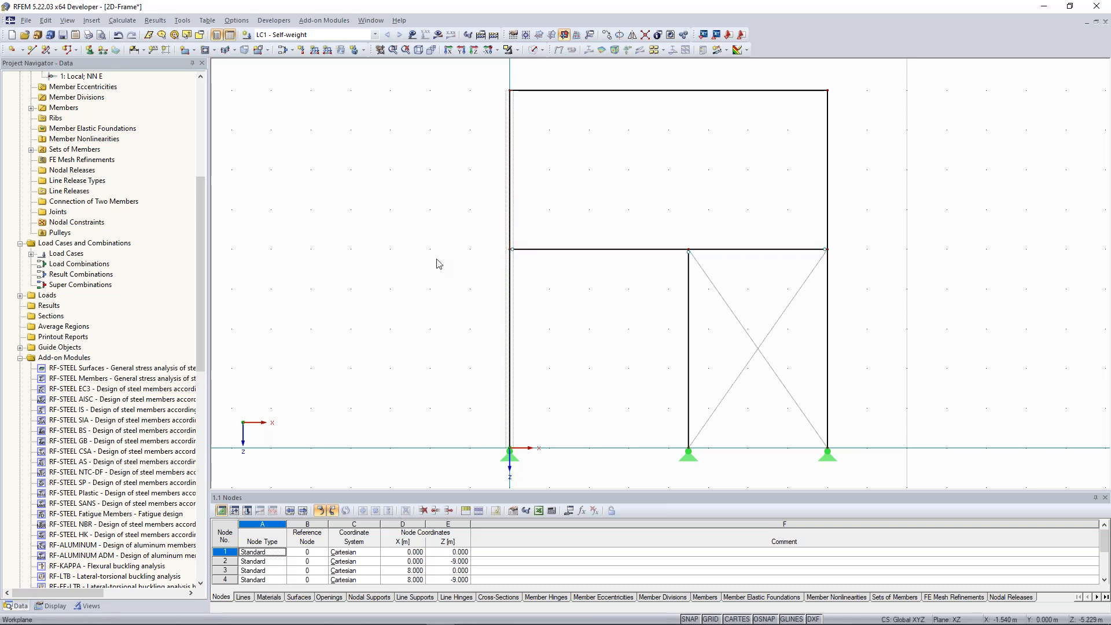
scroll(484, 234, down, 1)
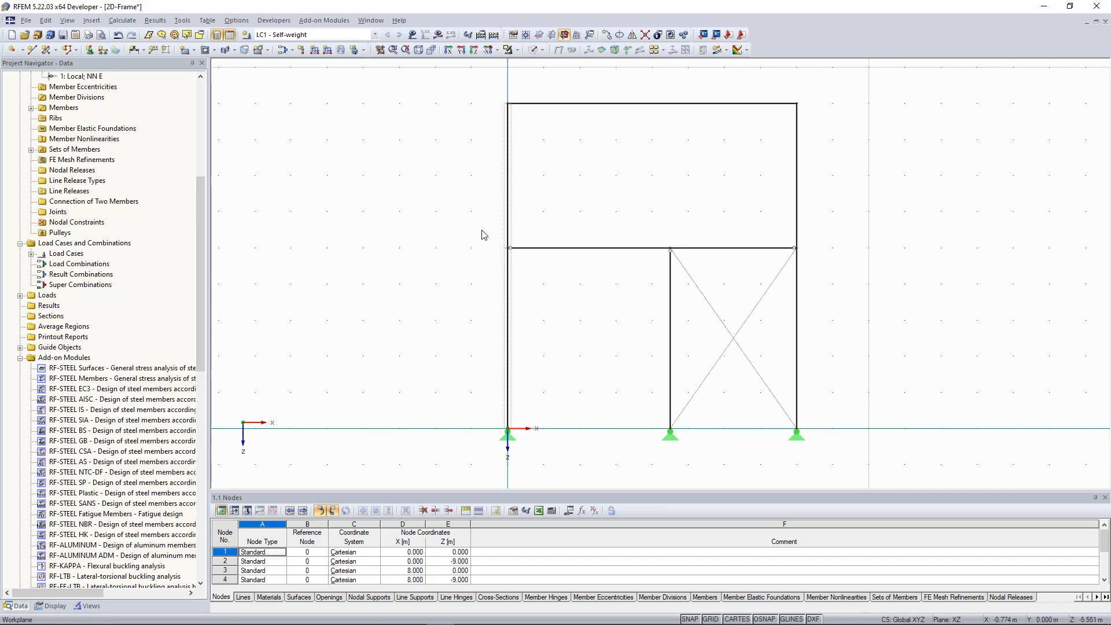
scroll(505, 287, up, 1)
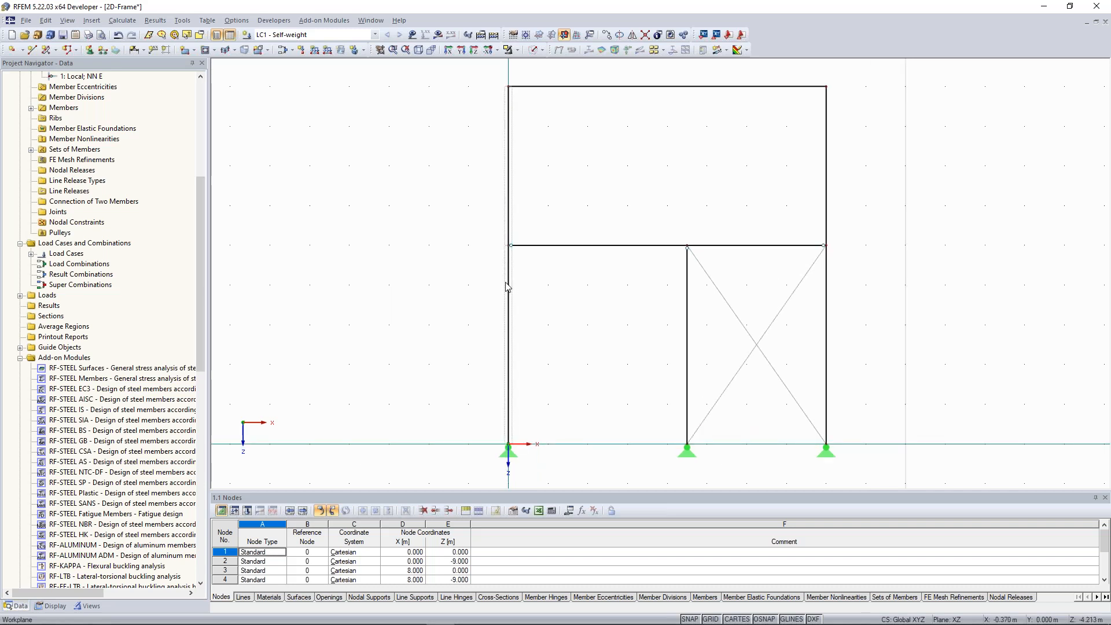
Examine the Column set of members by selecting it along the frame's left column and clearing the selection.
click(509, 248)
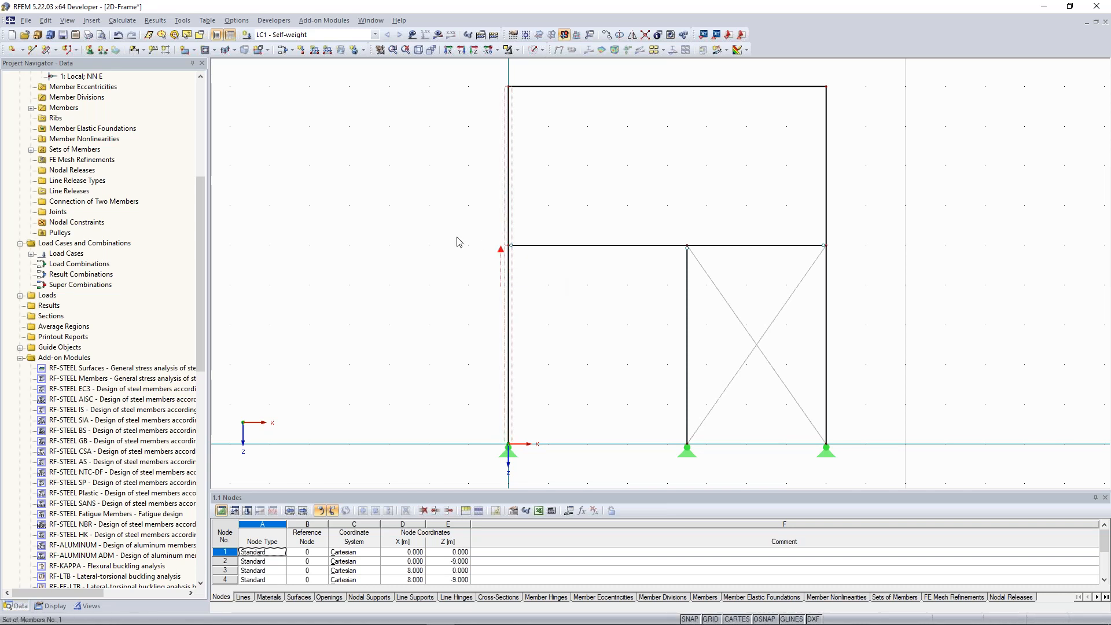
drag(525, 172, 477, 70)
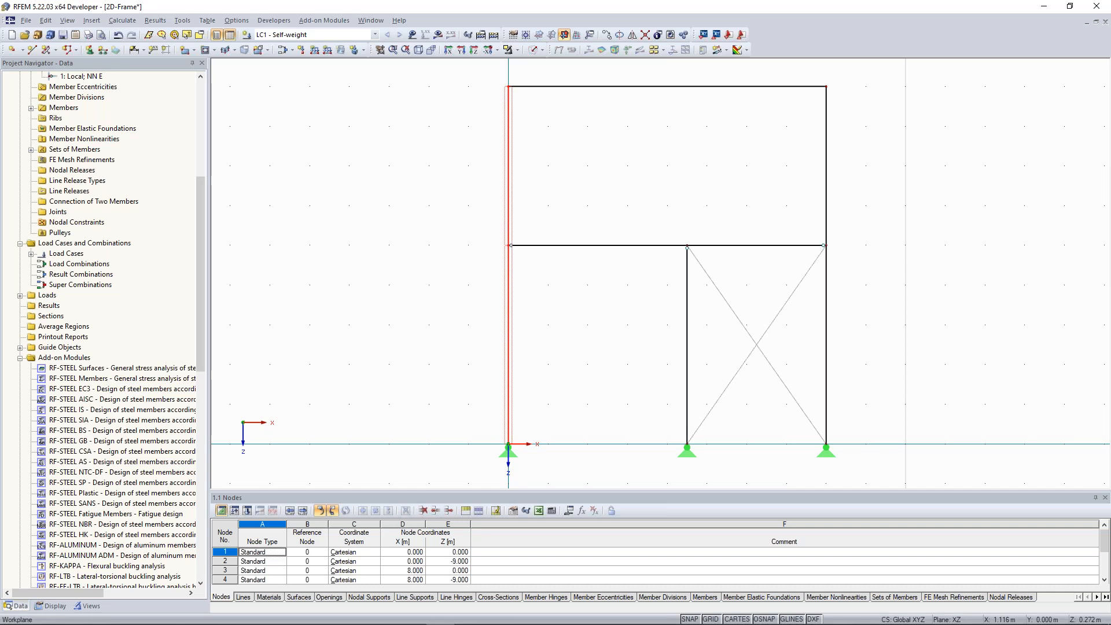
key(Escape)
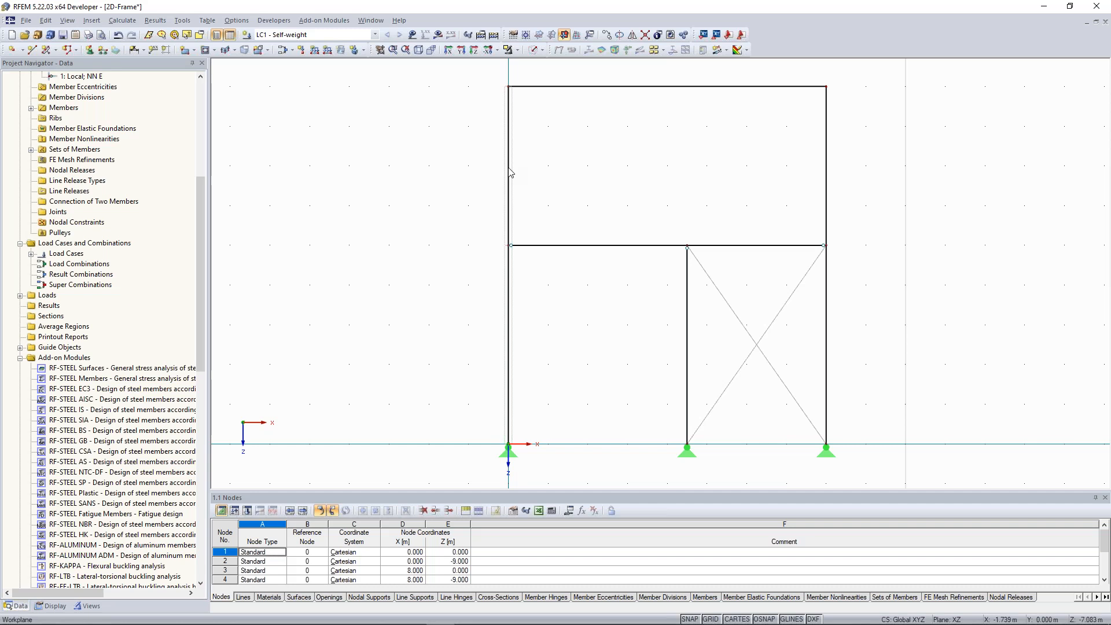
Try to set up a uniform force of 2.700 kN/m in global XL related to sets of members.
scroll(509, 255, down, 3)
scroll(503, 271, up, 2)
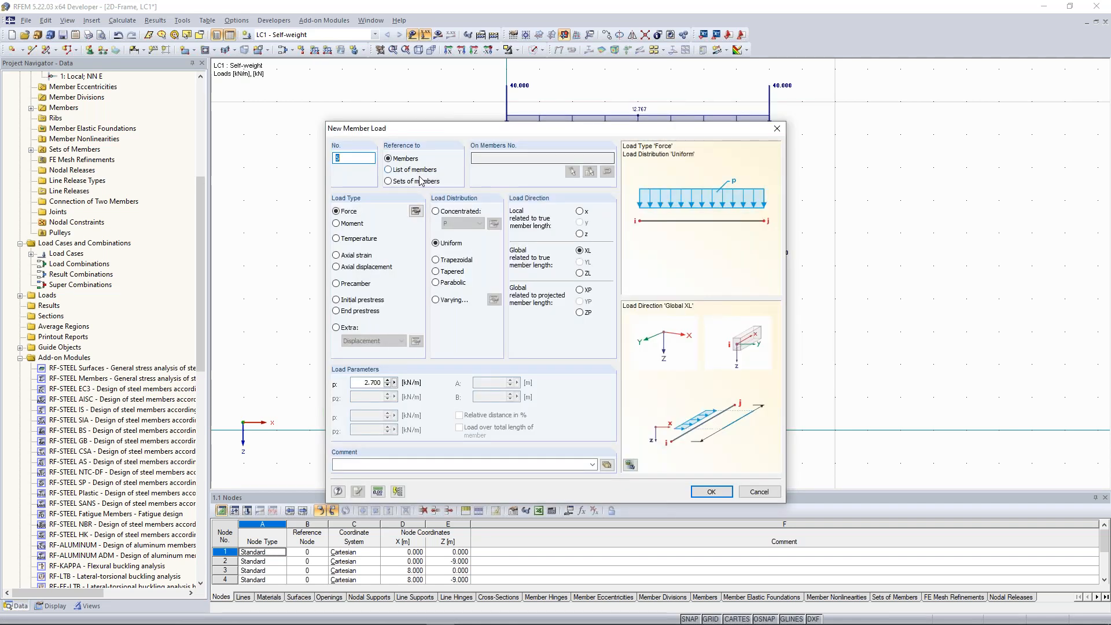
click(420, 181)
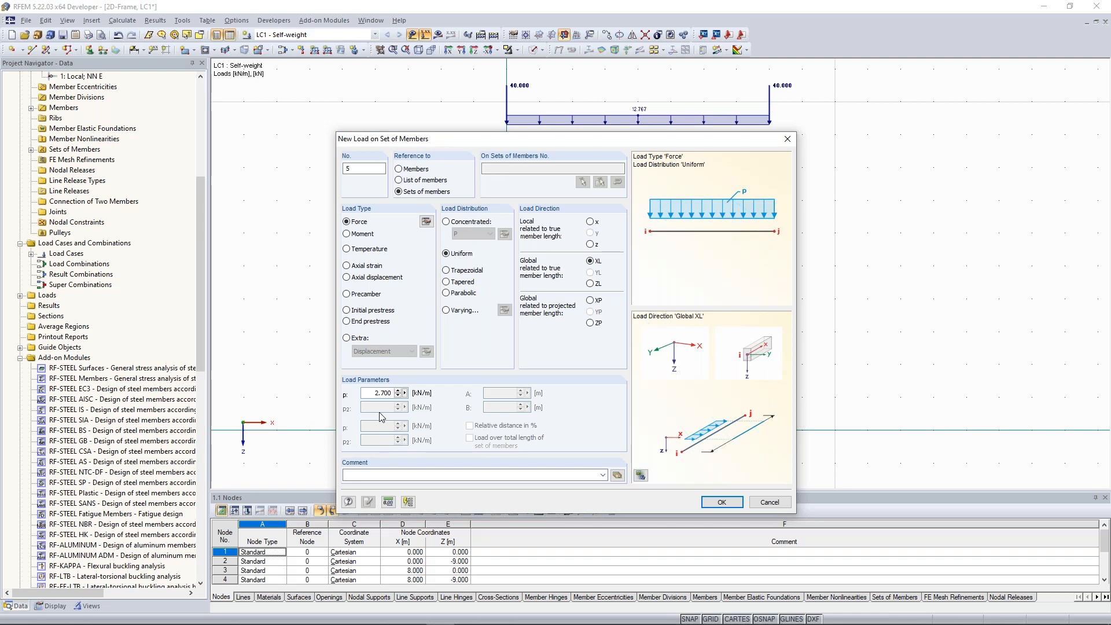
key(Return)
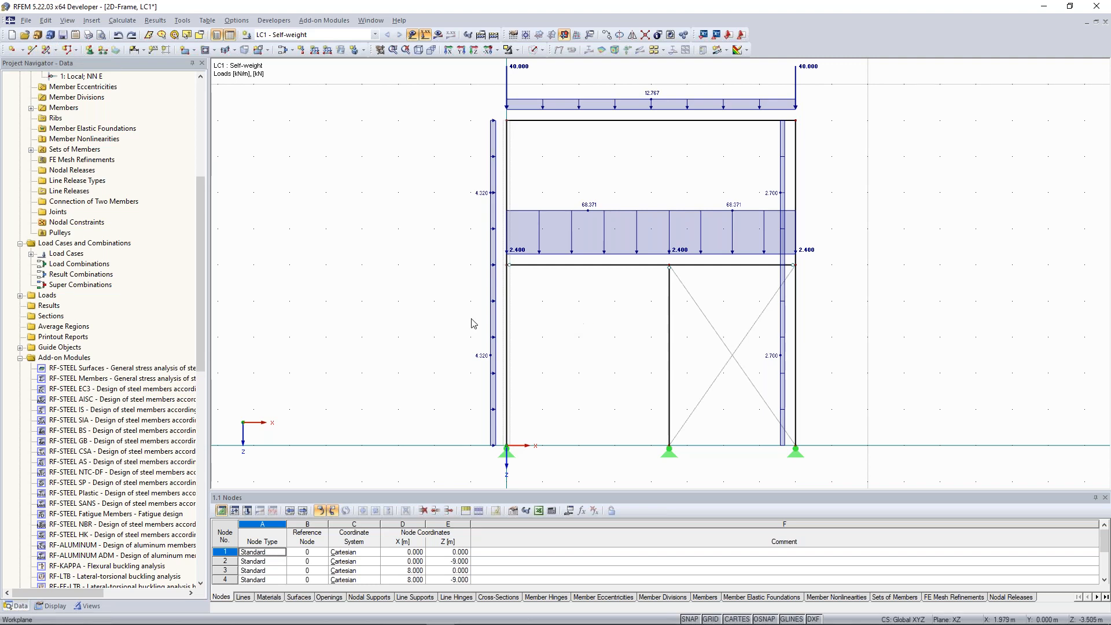
Examine the LC1 loads on the frame and the Column set of members along the left column.
scroll(474, 323, down, 1)
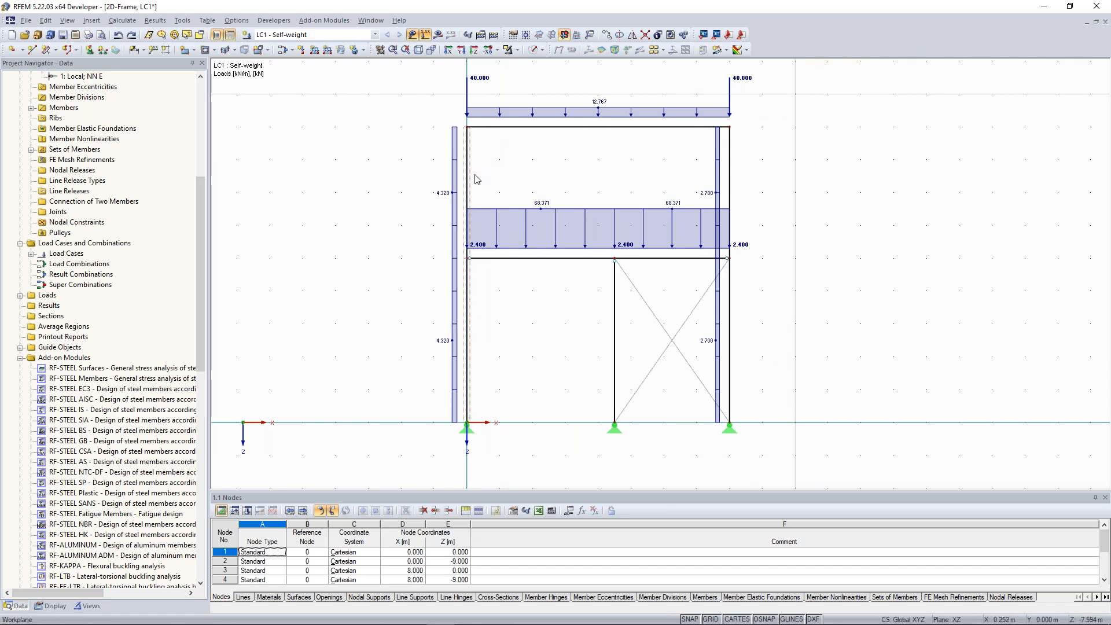
mouse_move(494, 170)
middle_down()
mouse_move(509, 154)
mouse_move(508, 165)
middle_up()
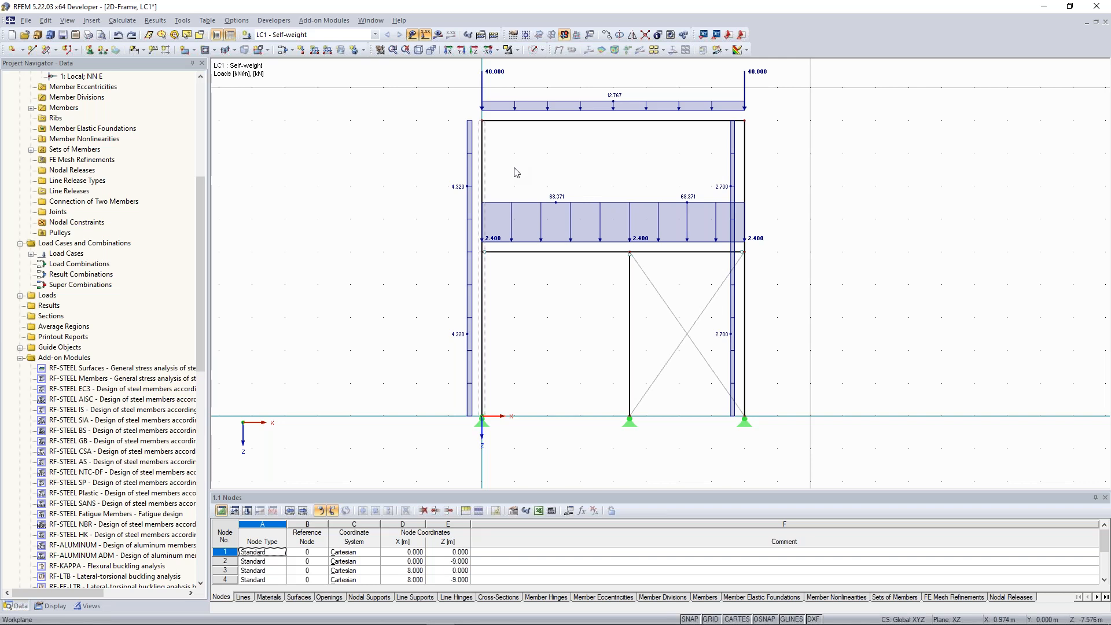
middle_drag(483, 310, 482, 308)
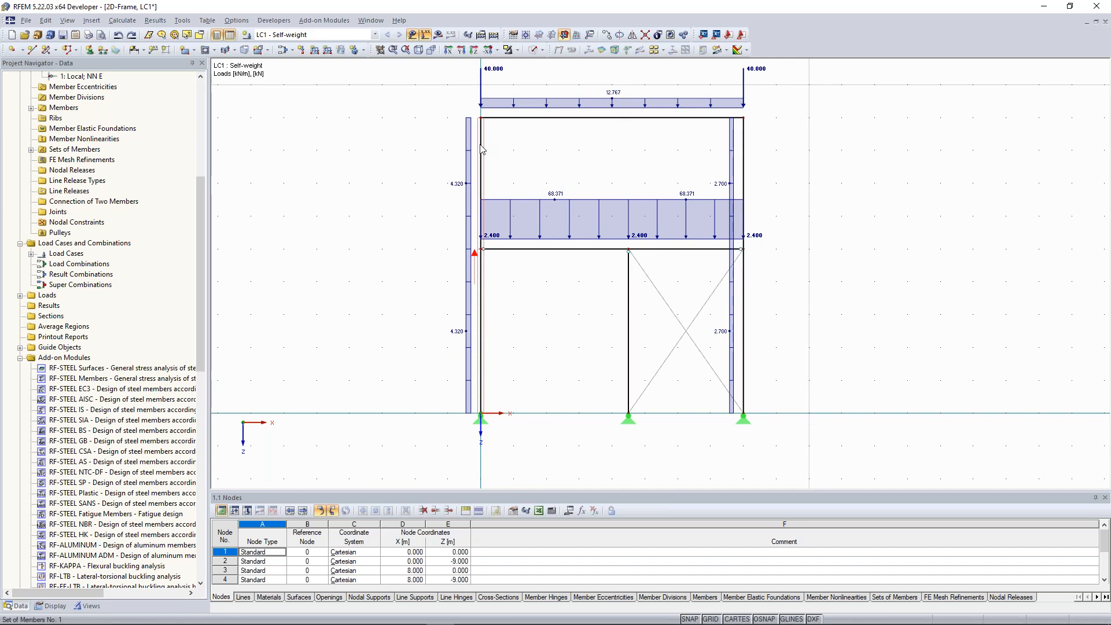
scroll(376, 223, down, 1)
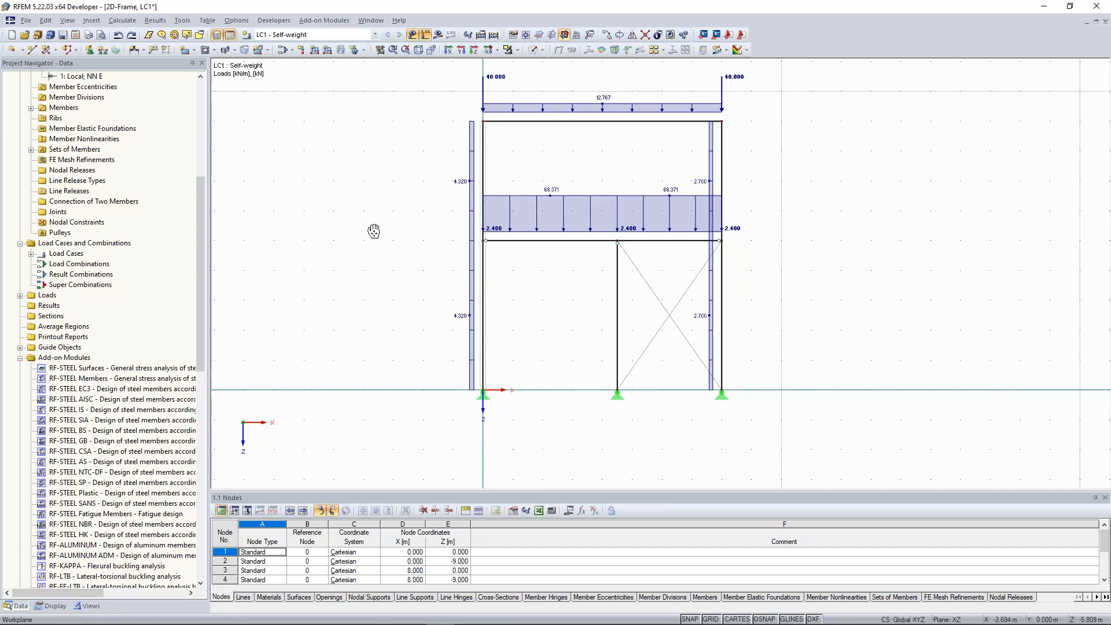
scroll(373, 231, up, 1)
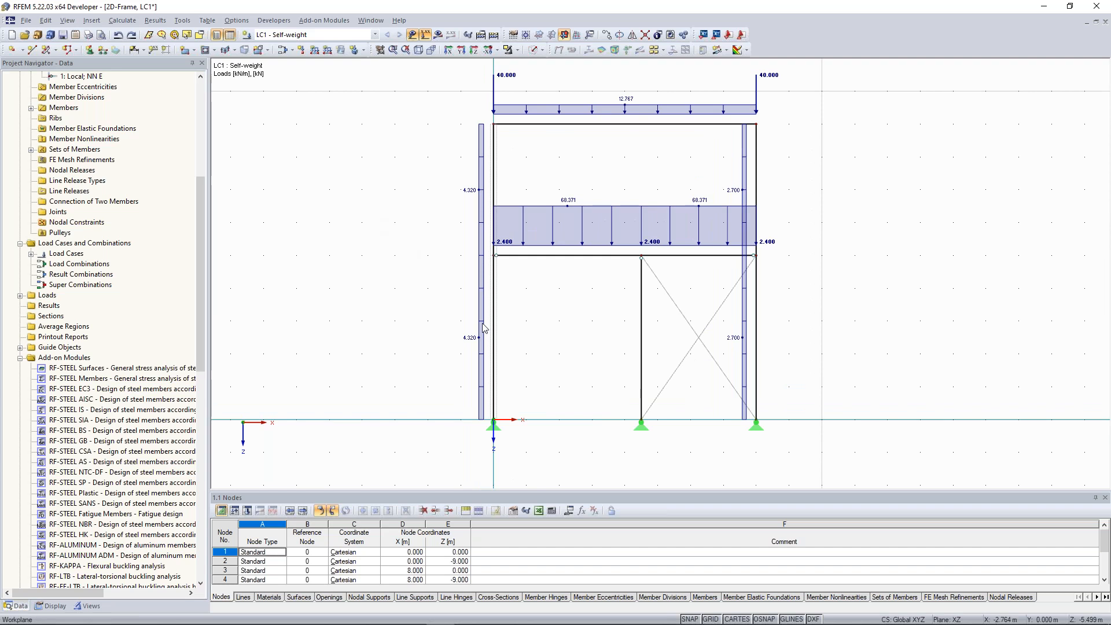
middle_drag(510, 310, 487, 319)
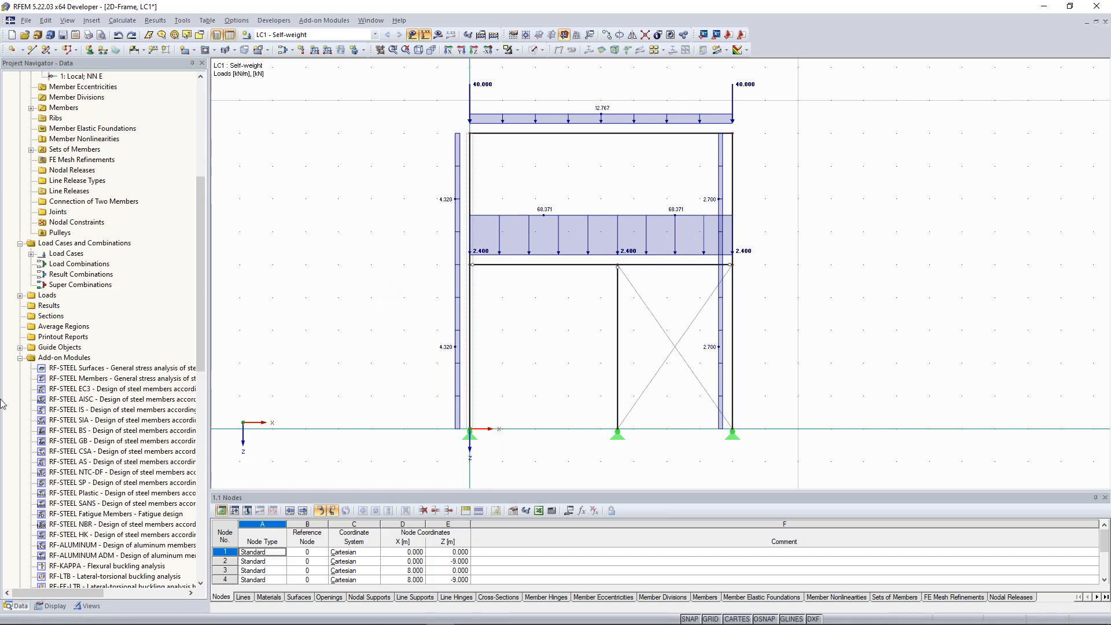
middle_drag(621, 196, 533, 184)
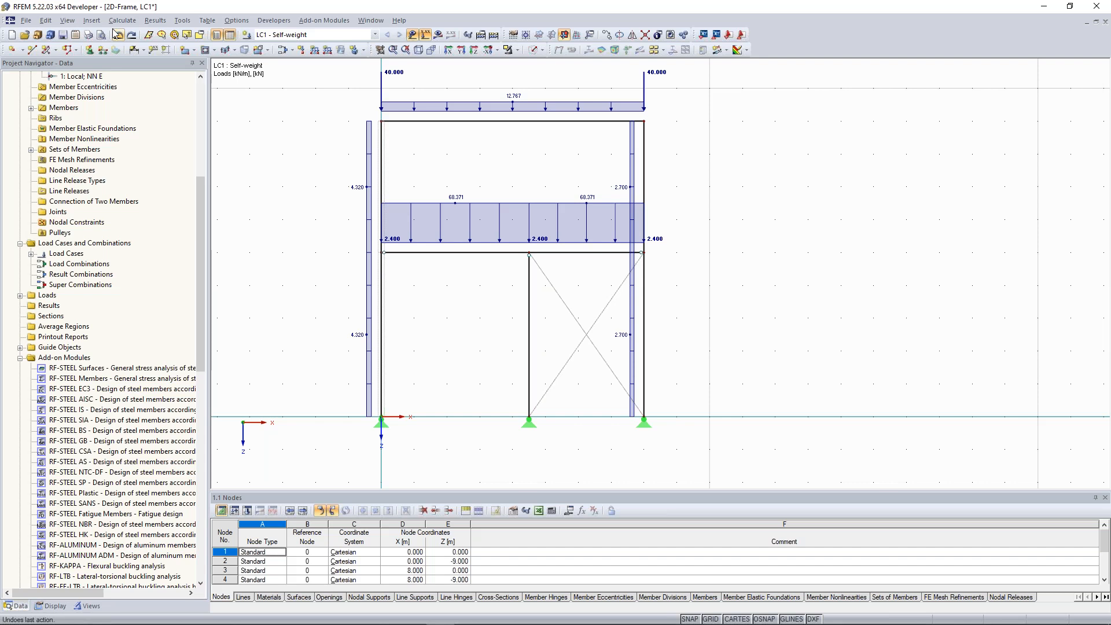
Create a set of continuous members from members 2 and 6 of the frame's right column.
scroll(779, 295, up, 1)
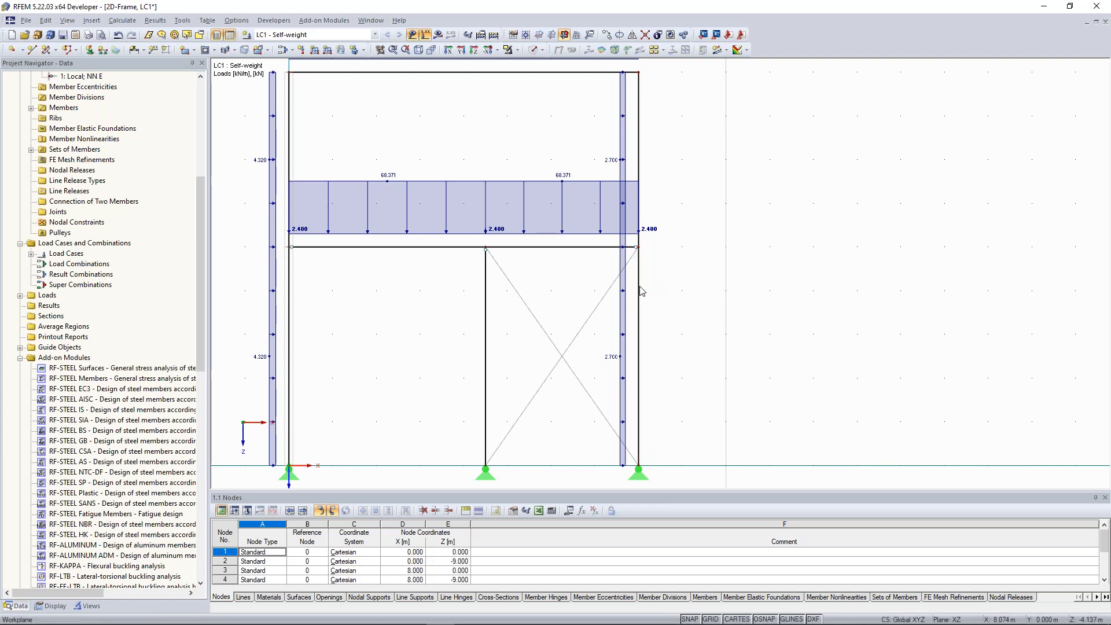
right_click(642, 129)
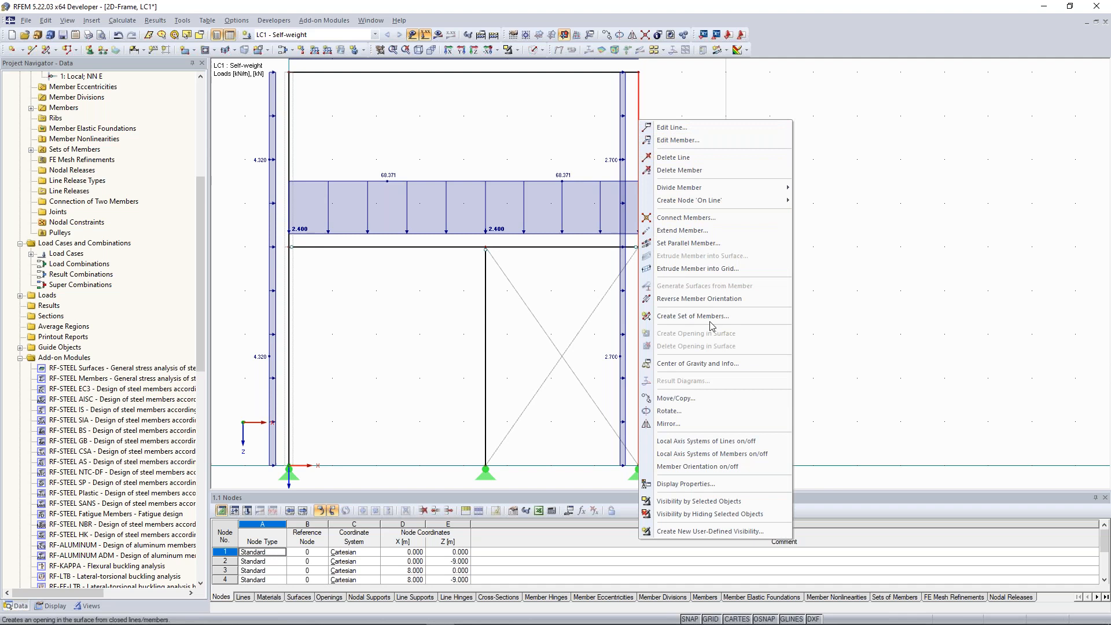
key(Return)
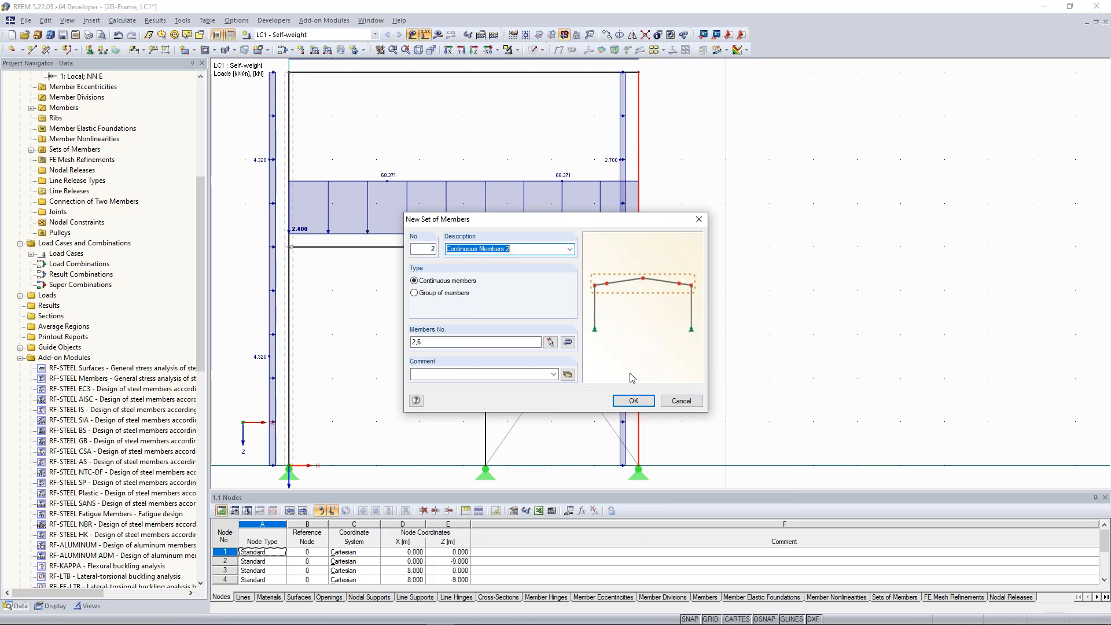
key(Return)
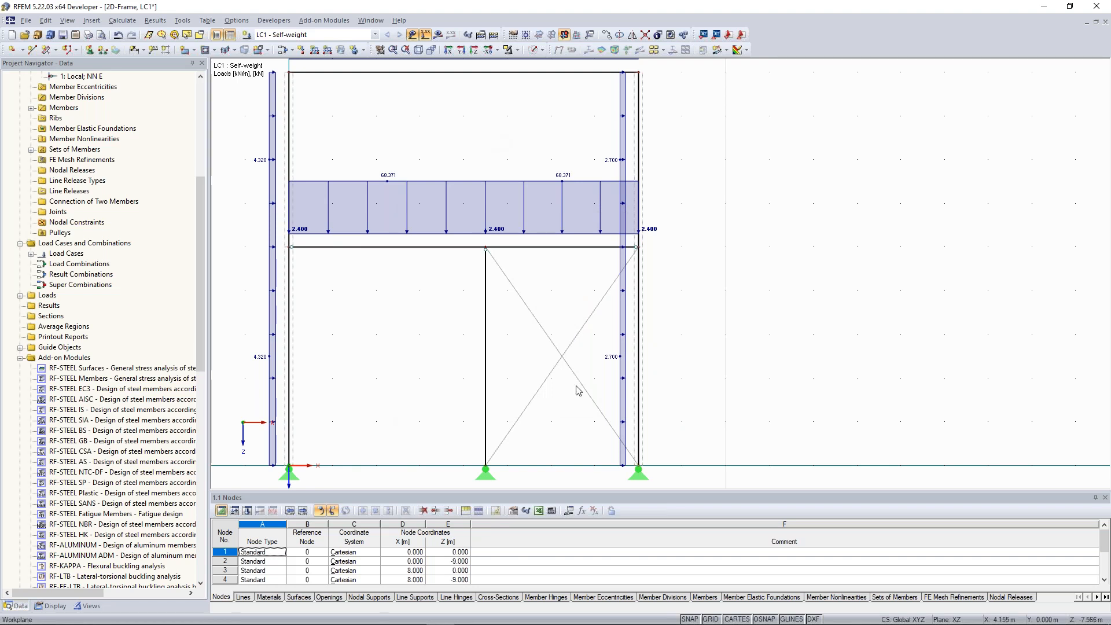
Display the LC1 bending moment results and bring up the commands for the left column's set of members.
key(ctrl+F9)
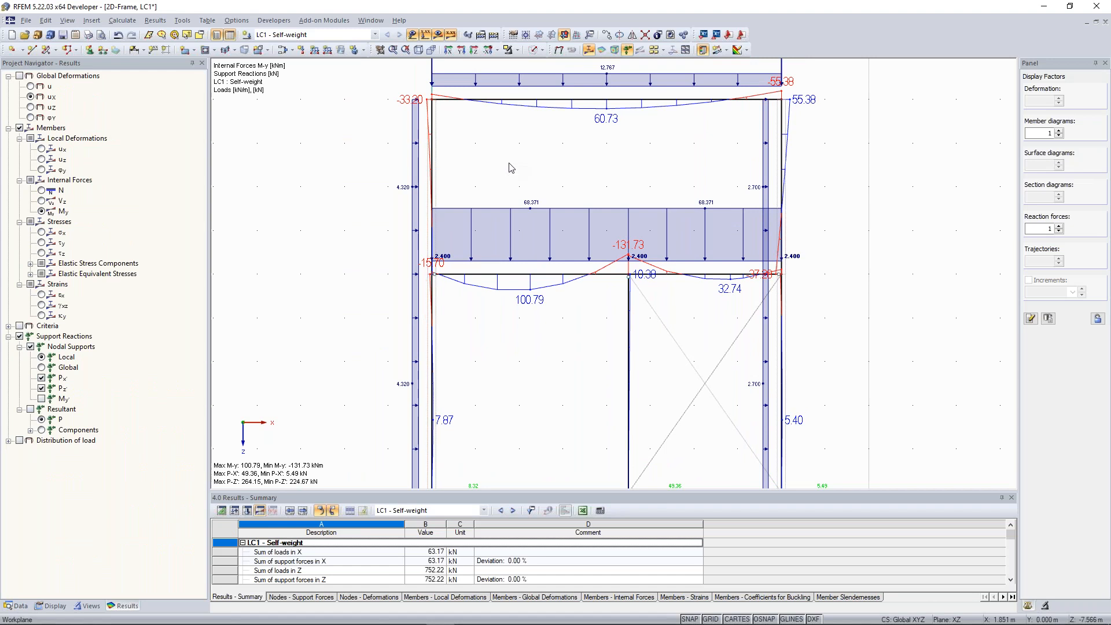
scroll(440, 164, down, 2)
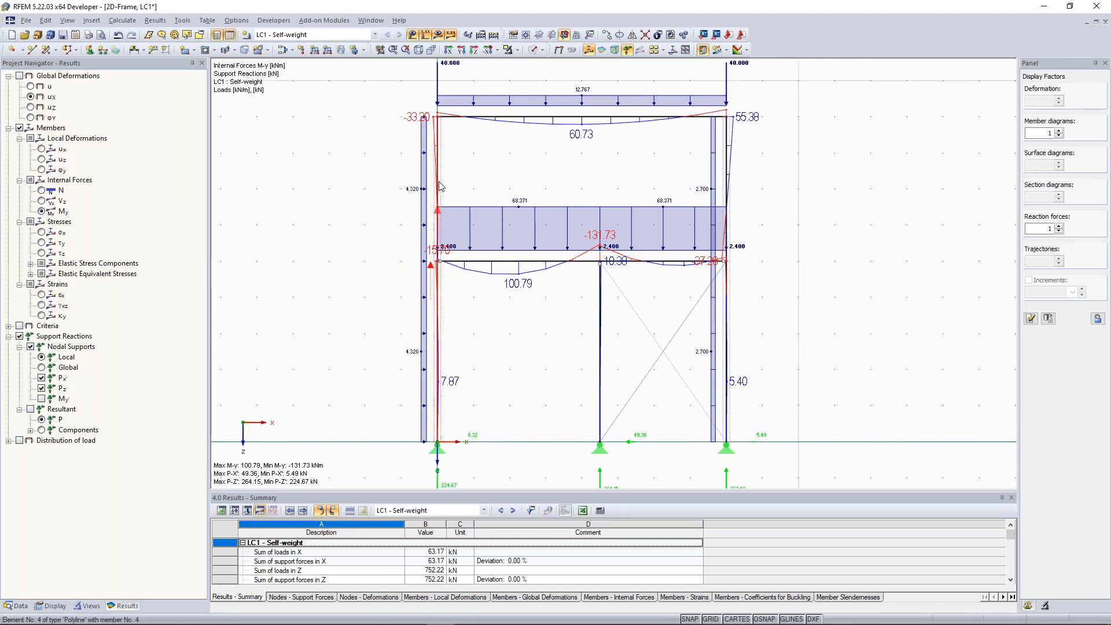
right_click(440, 185)
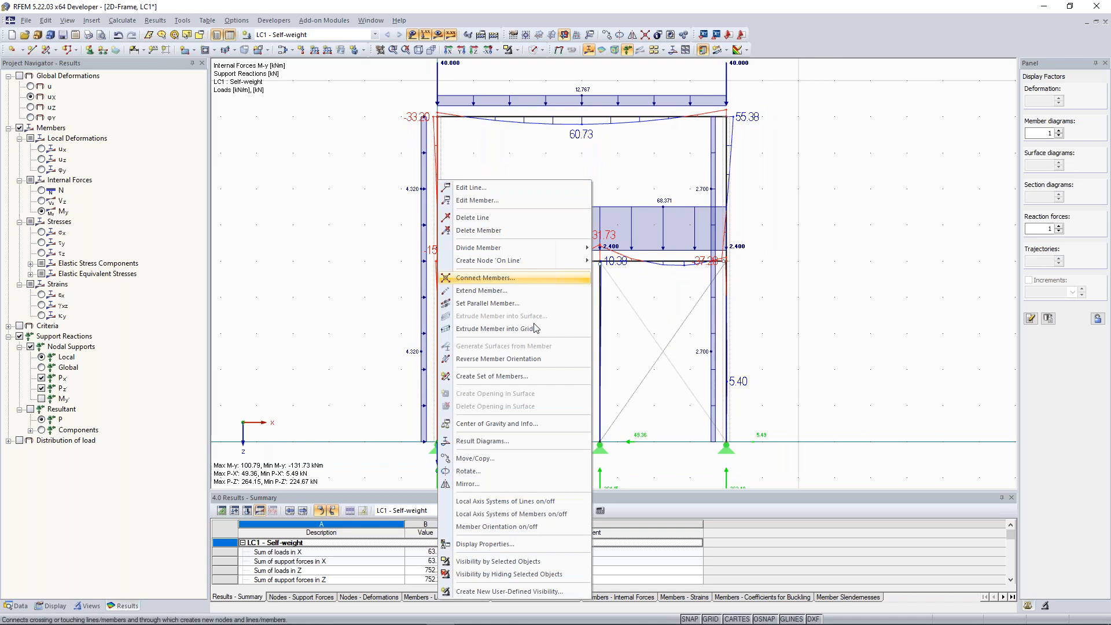
click(654, 151)
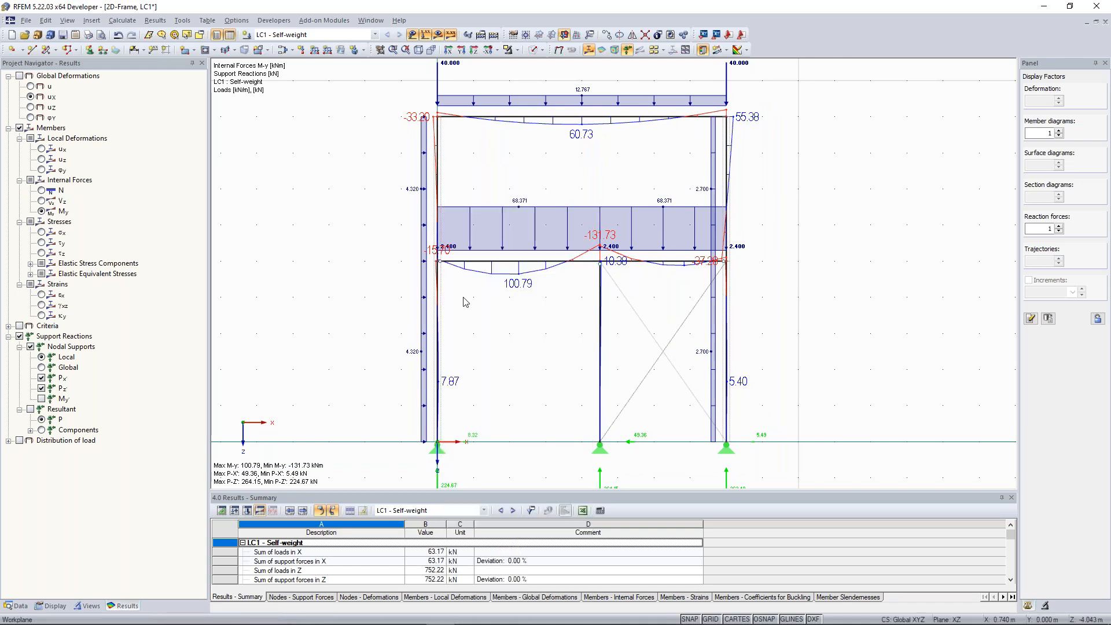
scroll(463, 301, up, 2)
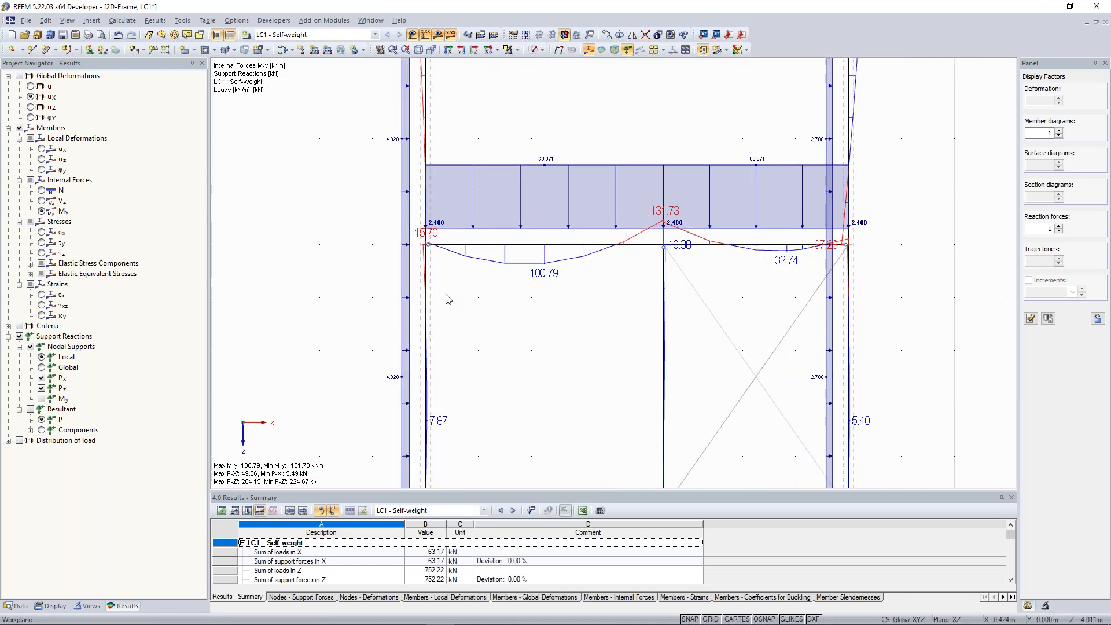
right_click(431, 265)
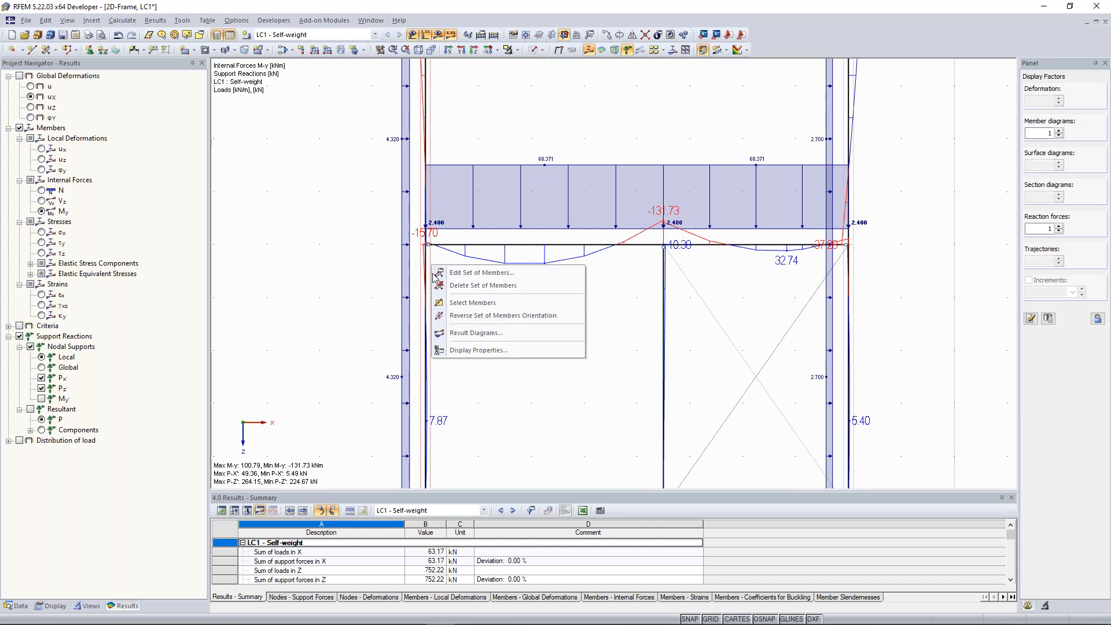
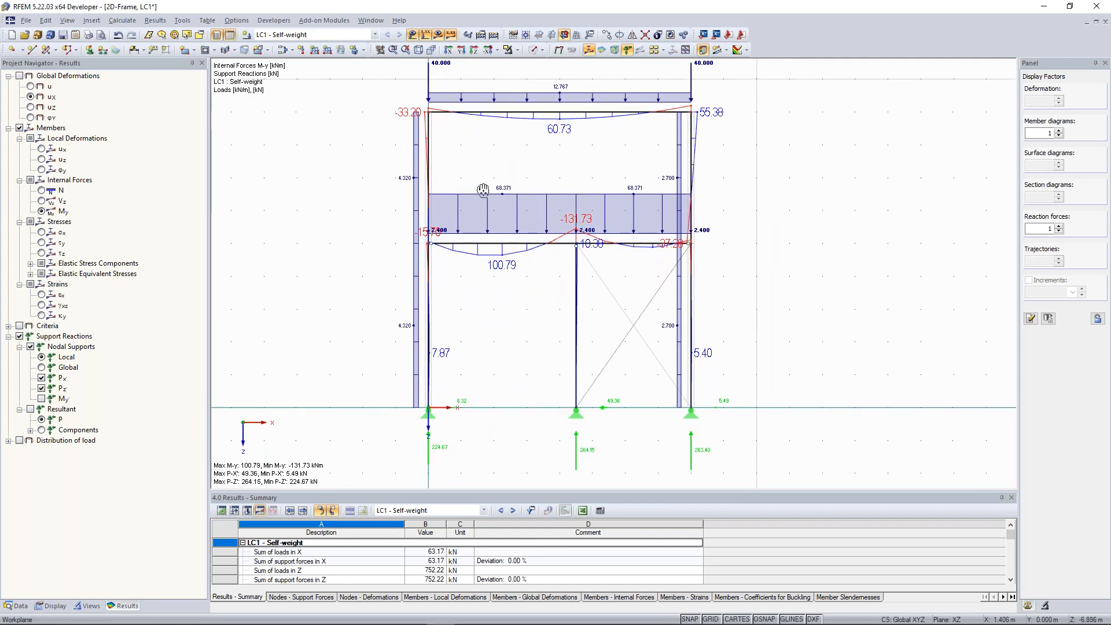
Examine the whole frame with its LC1 bending moment diagrams, loads and support reactions.
scroll(479, 187, down, 1)
scroll(479, 184, up, 1)
scroll(479, 184, down, 1)
middle_drag(472, 177, 490, 204)
scroll(495, 185, down, 3)
scroll(473, 194, up, 3)
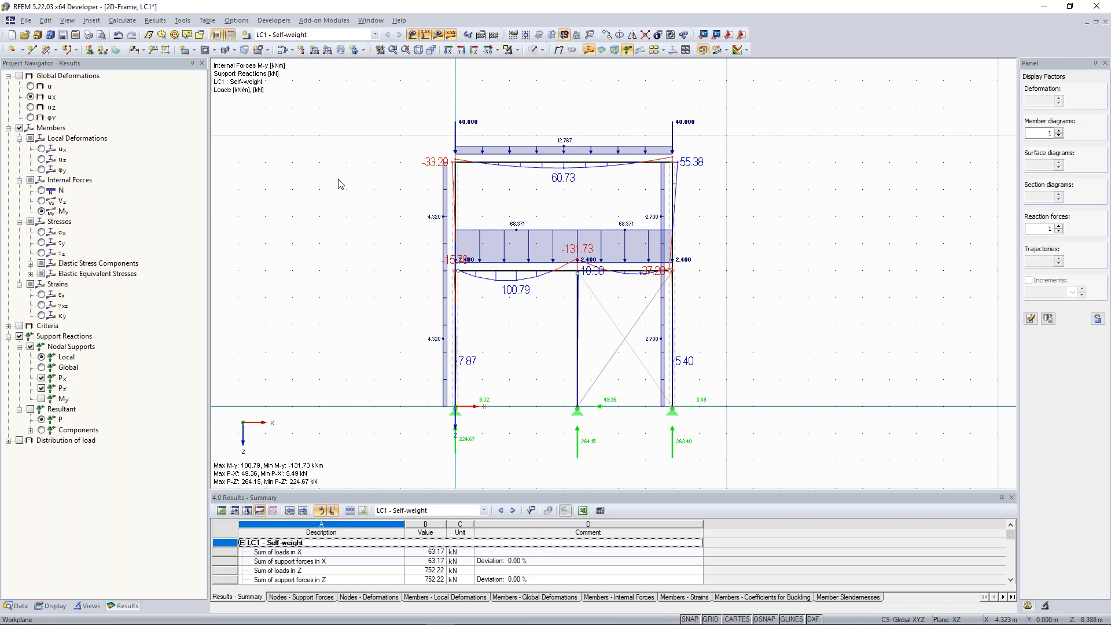
scroll(362, 171, down, 3)
middle_drag(334, 165, 338, 169)
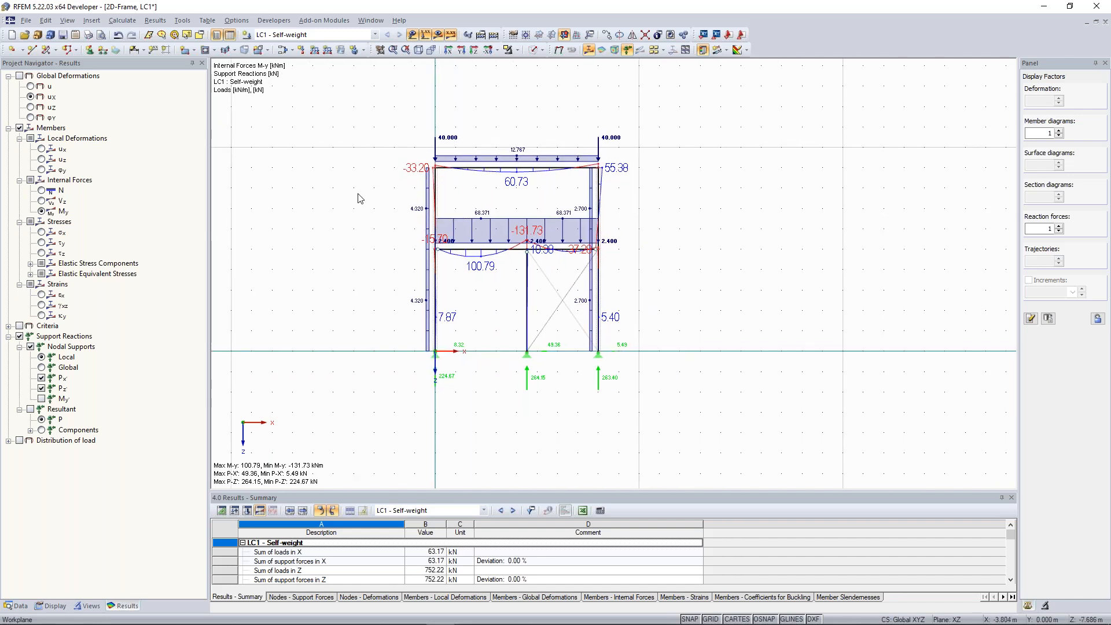
scroll(322, 174, down, 1)
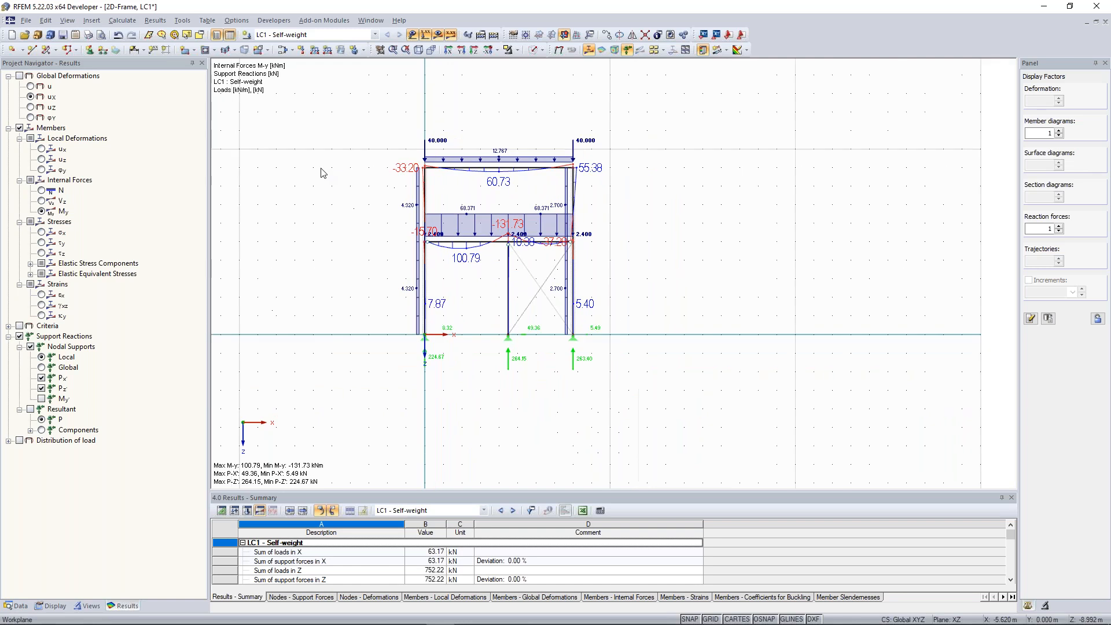
scroll(321, 202, down, 1)
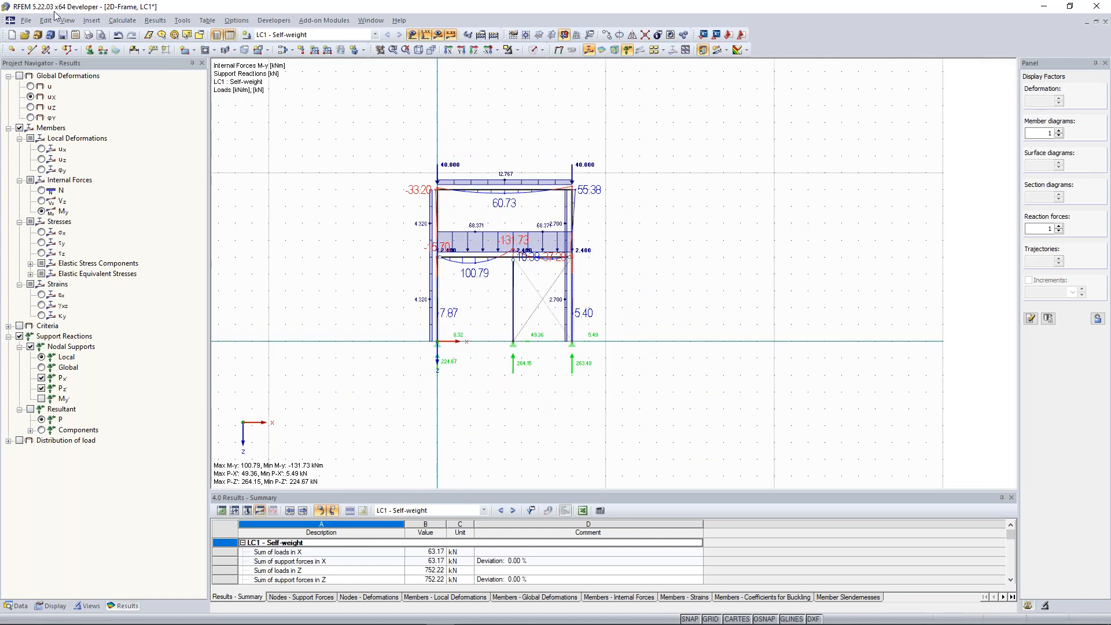
Start a new 3D model with load cases and combinations classified according to EN 1990.
click(26, 20)
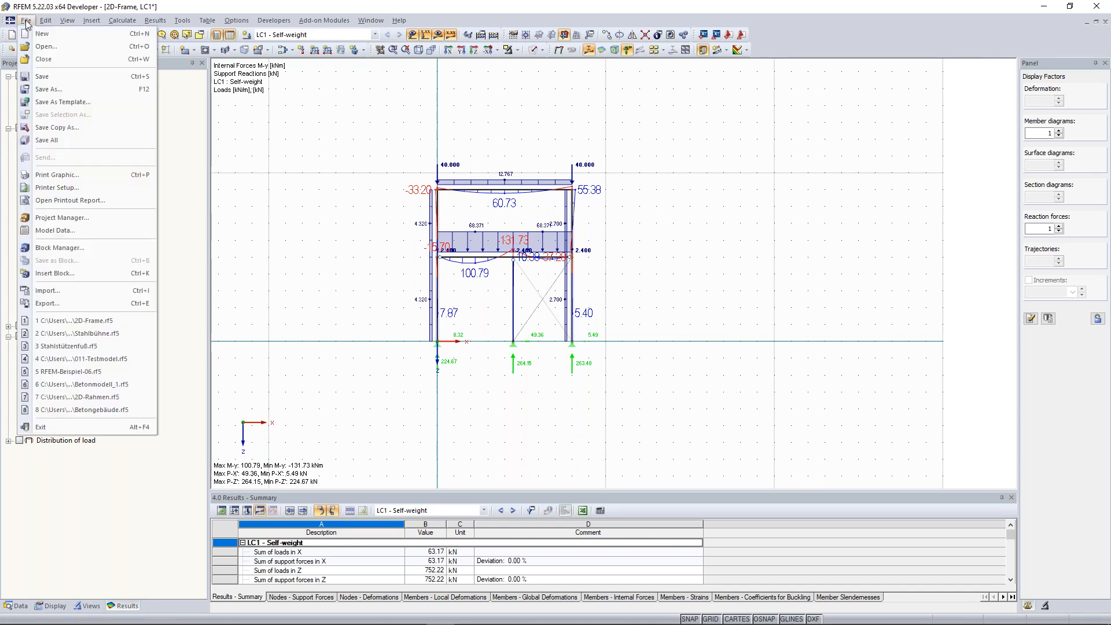
click(31, 32)
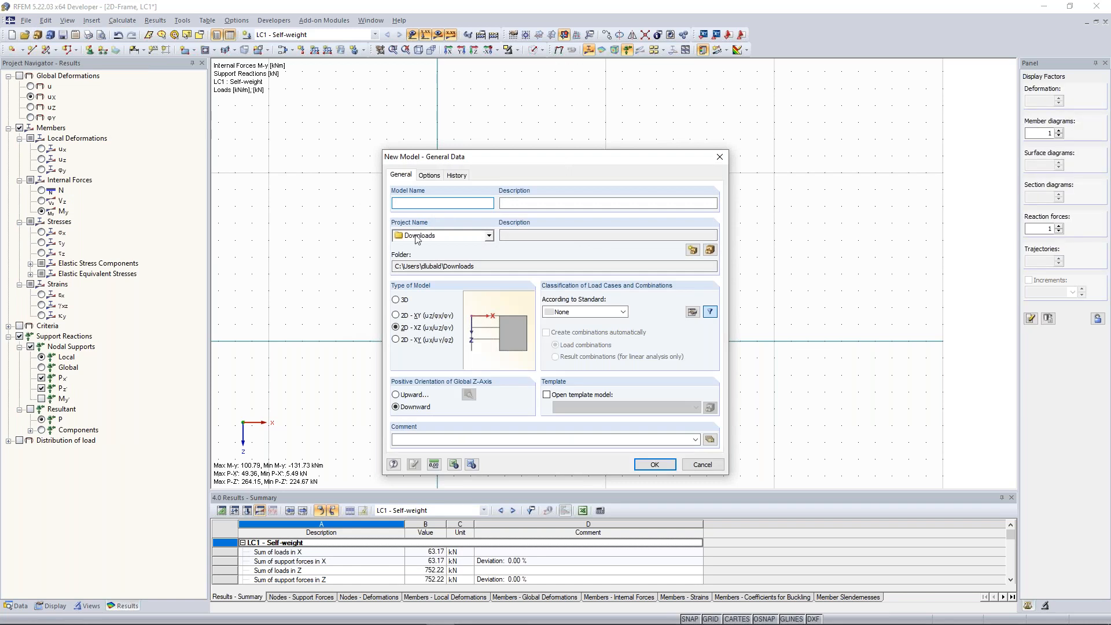
click(396, 299)
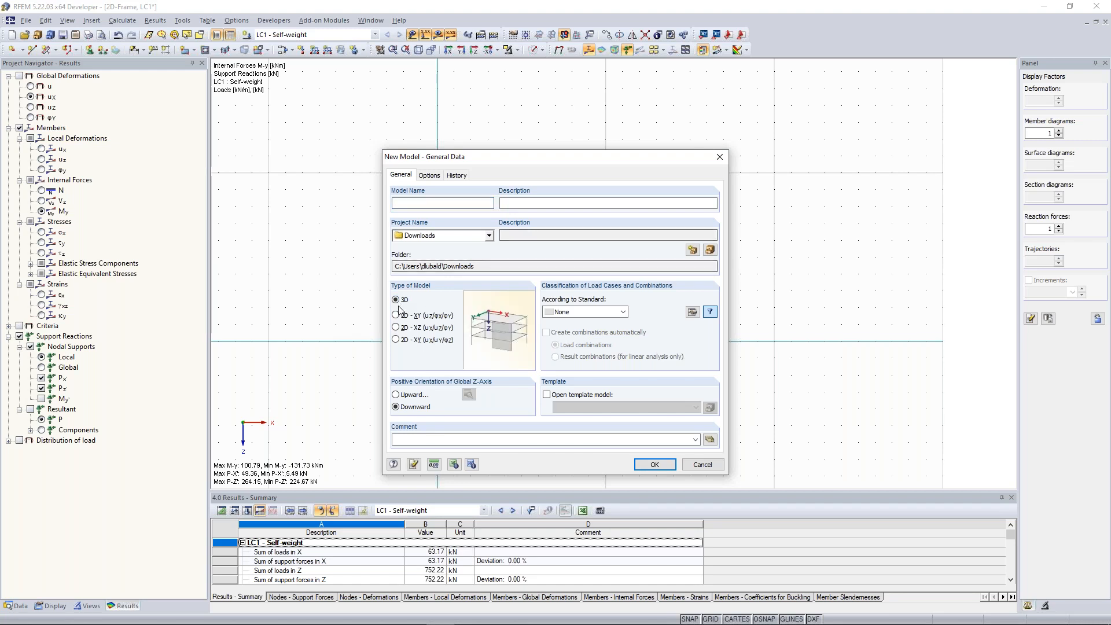
click(622, 312)
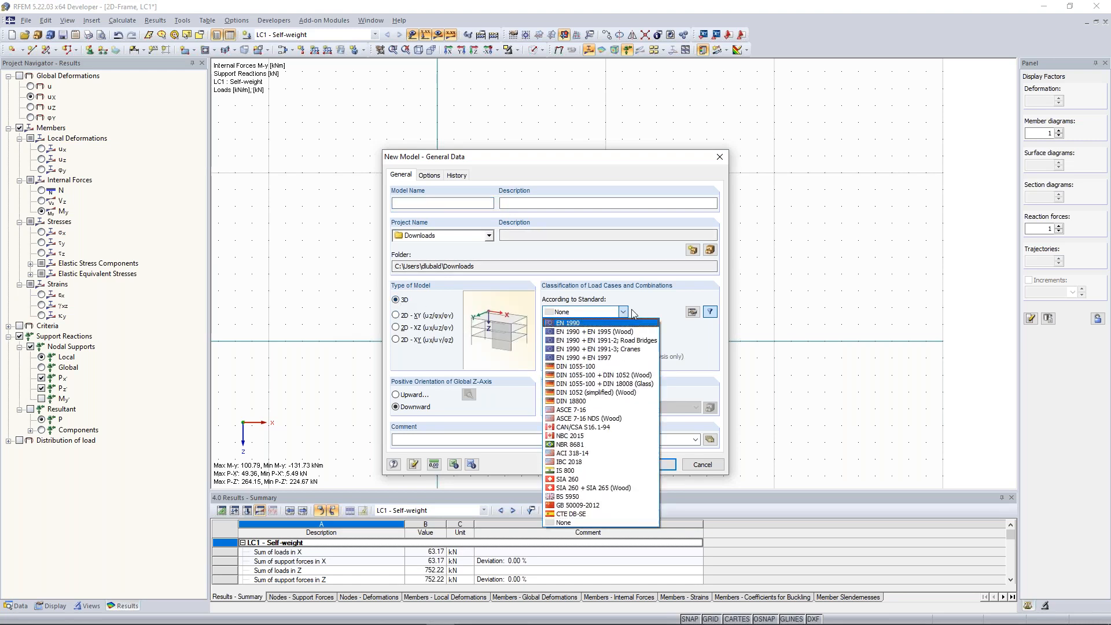
click(583, 323)
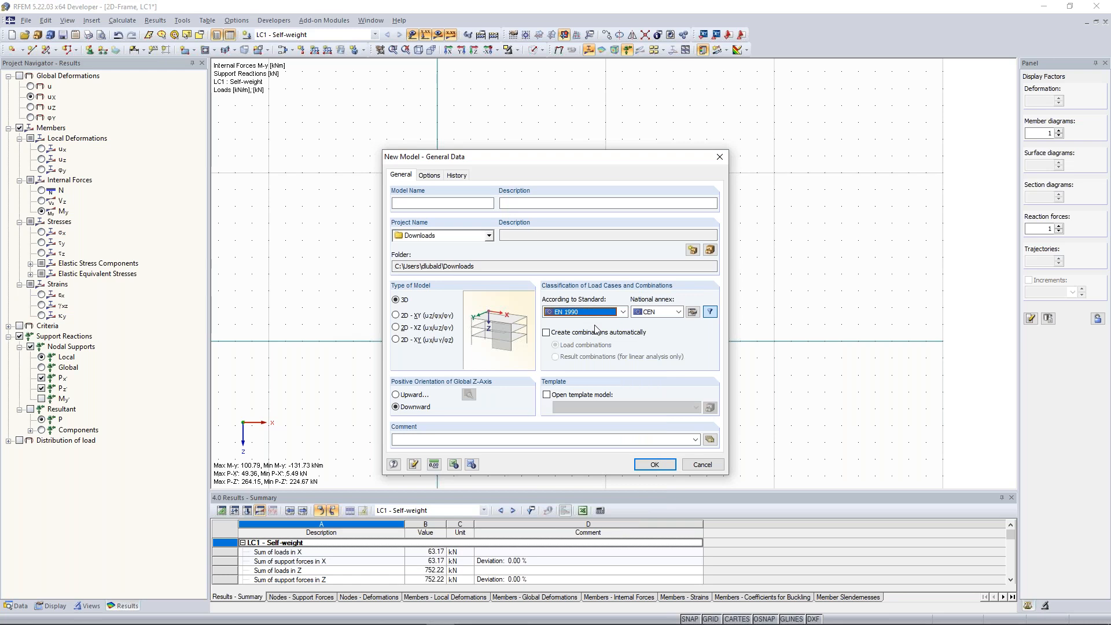
key(Tab)
Name the new model Concrete Building and assign it to the Examples project.
click(440, 203)
text(Con)
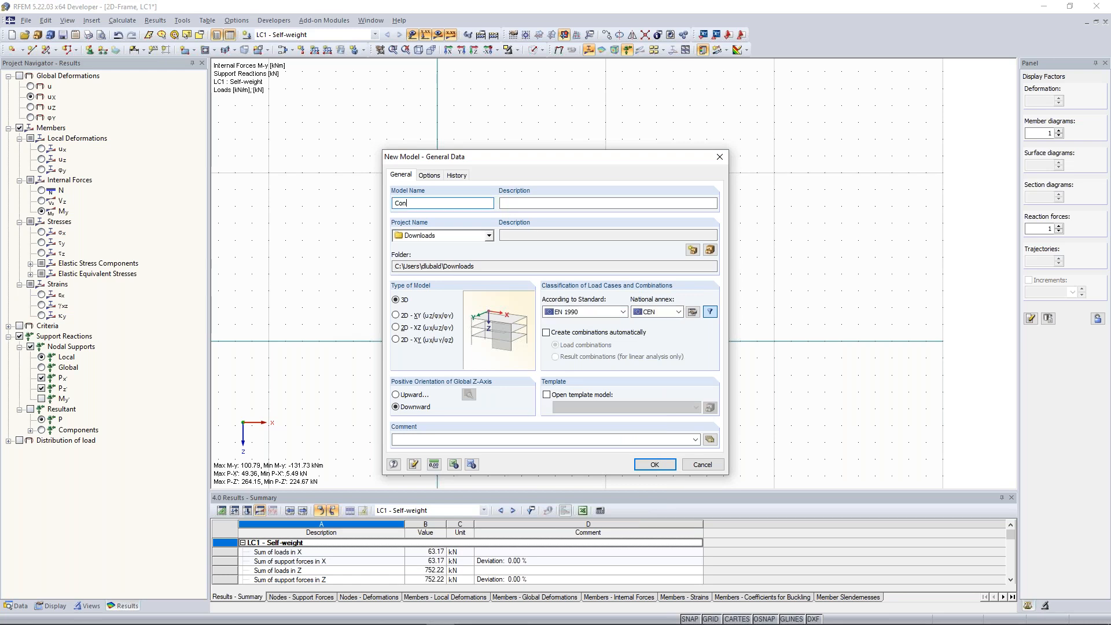
text(crete Building)
click(489, 236)
click(468, 248)
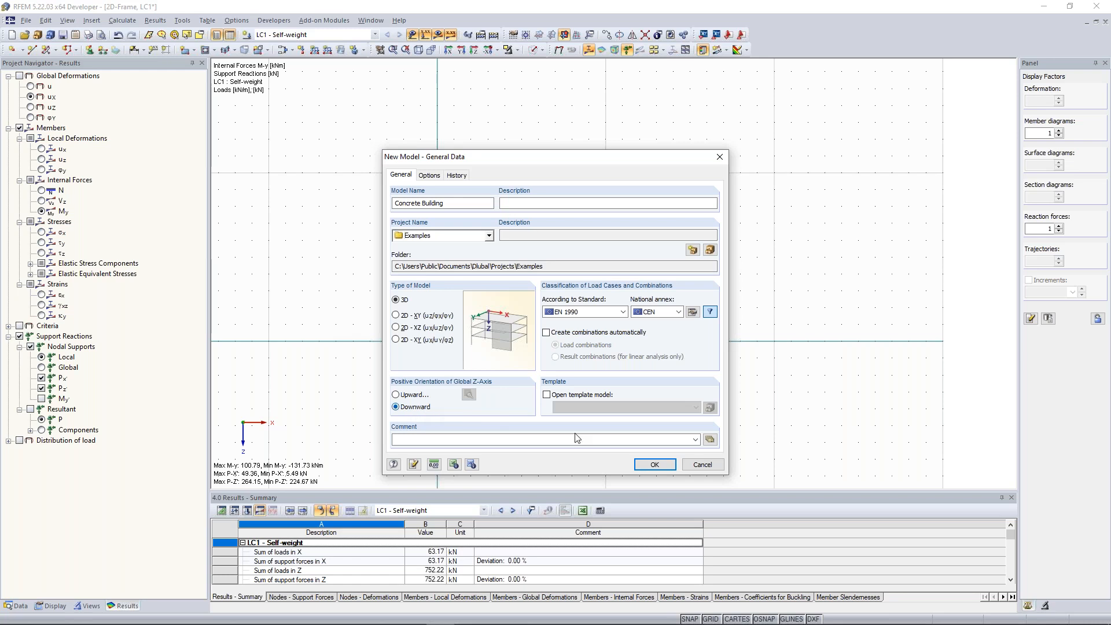
Create the Concrete Building model with the chosen general data and look at its work plane in the Z-direction.
click(654, 465)
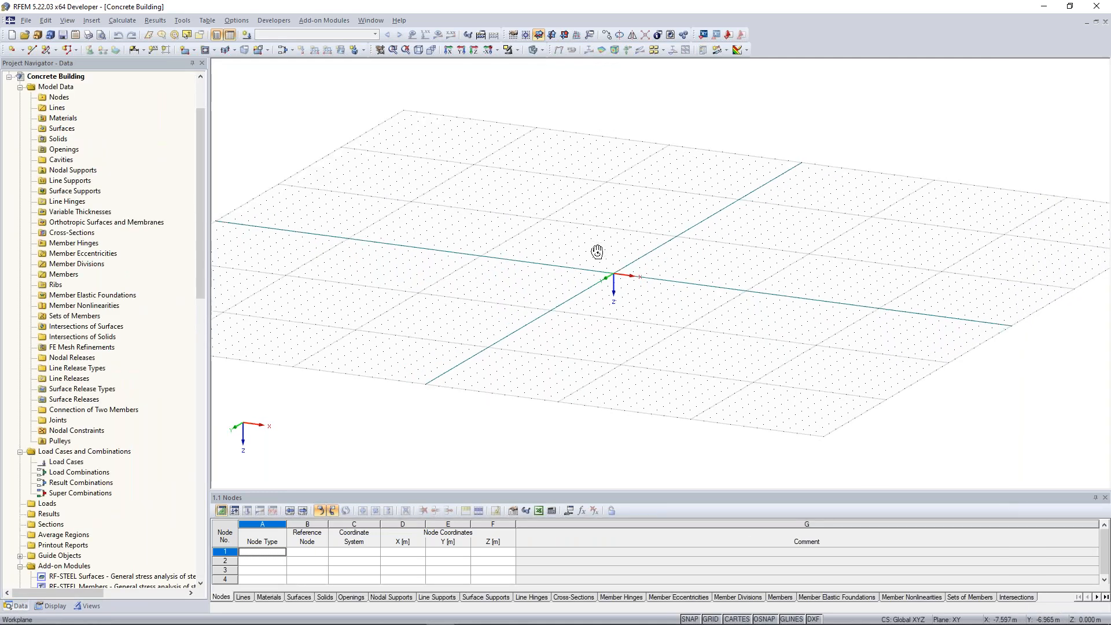
ctrl+middle_drag(596, 252, 614, 285)
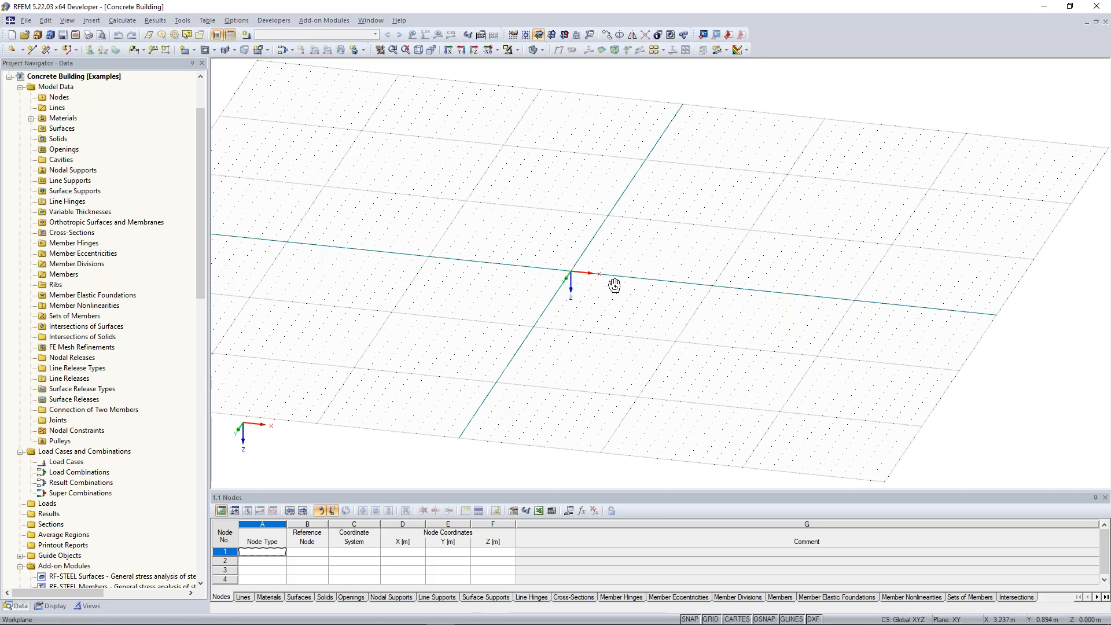
click(473, 50)
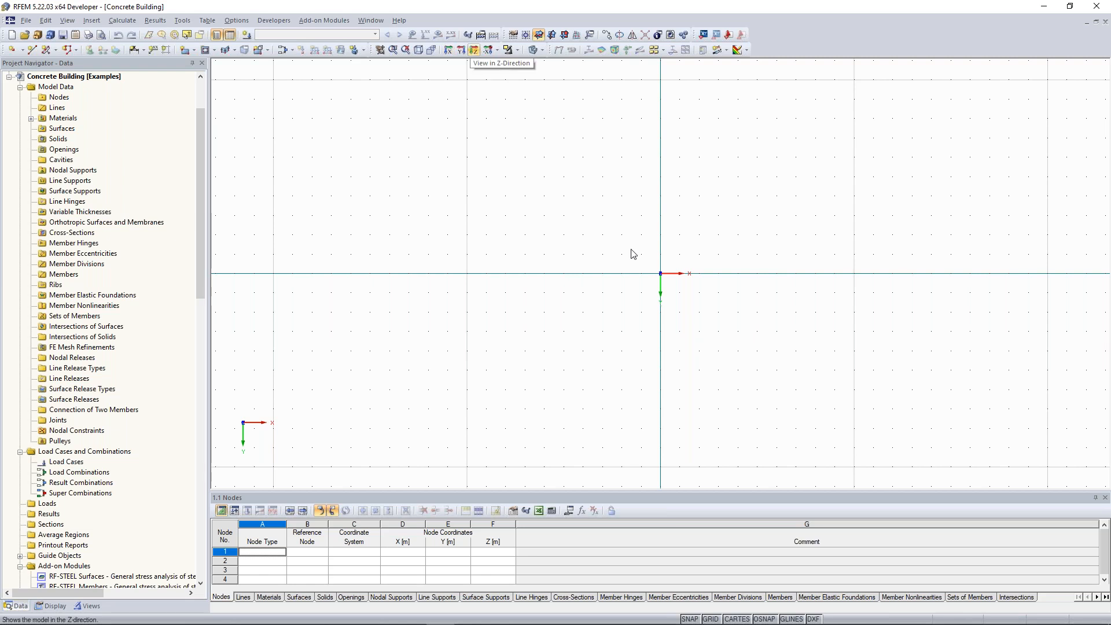
scroll(633, 255, down, 1)
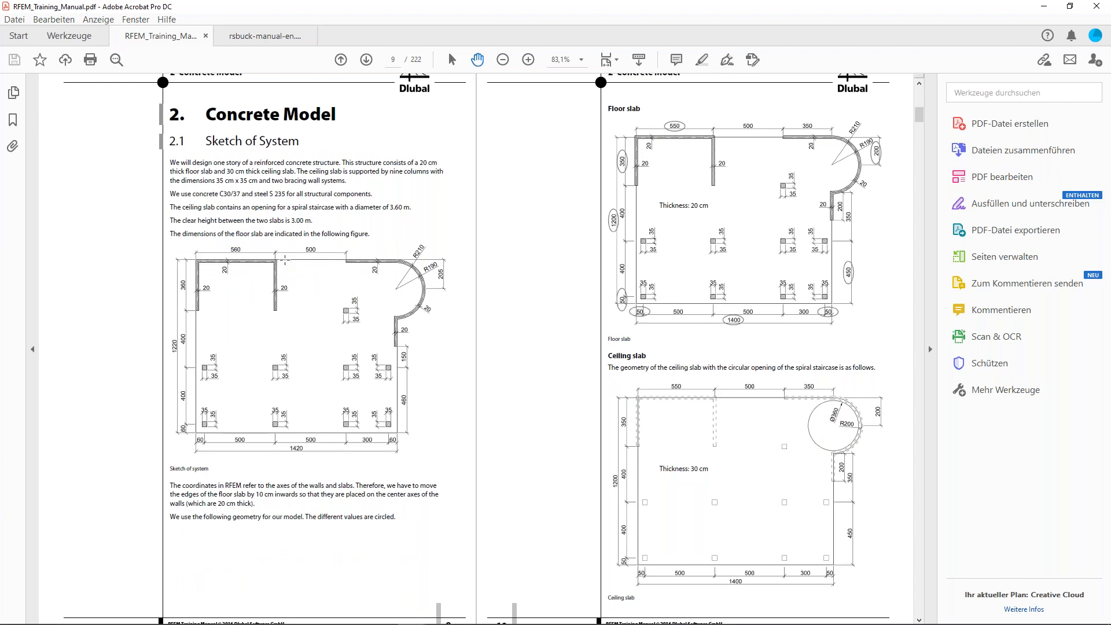
Examine the system sketch, floor slab and ceiling slab dimensions in the Concrete Model chapter of the RFEM training manual in Adobe Acrobat.
scroll(258, 232, down, 3)
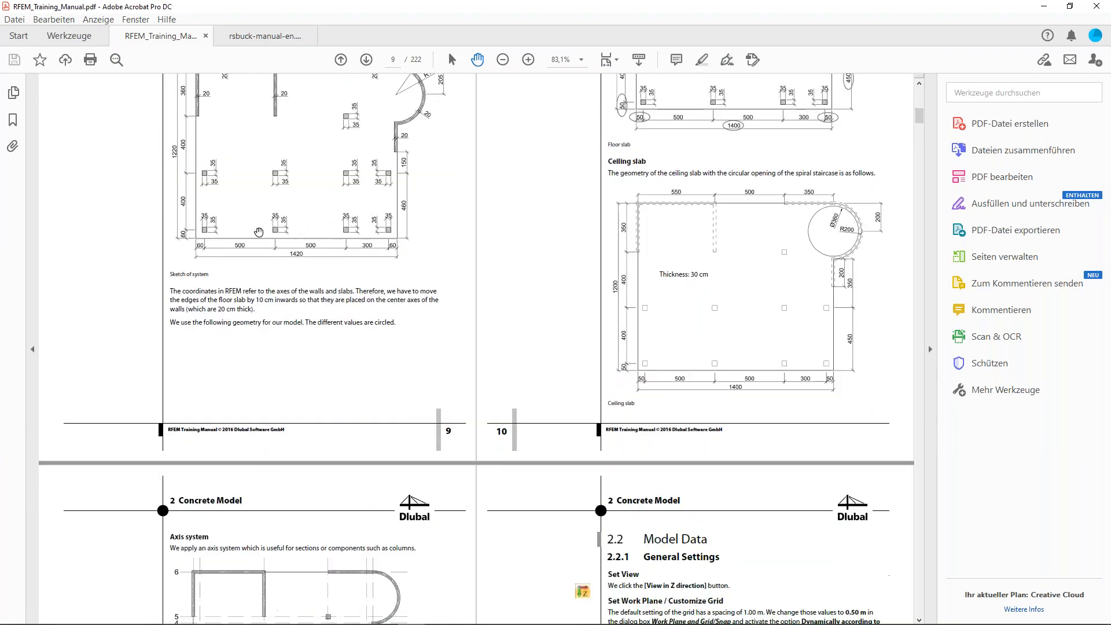
scroll(258, 233, up, 2)
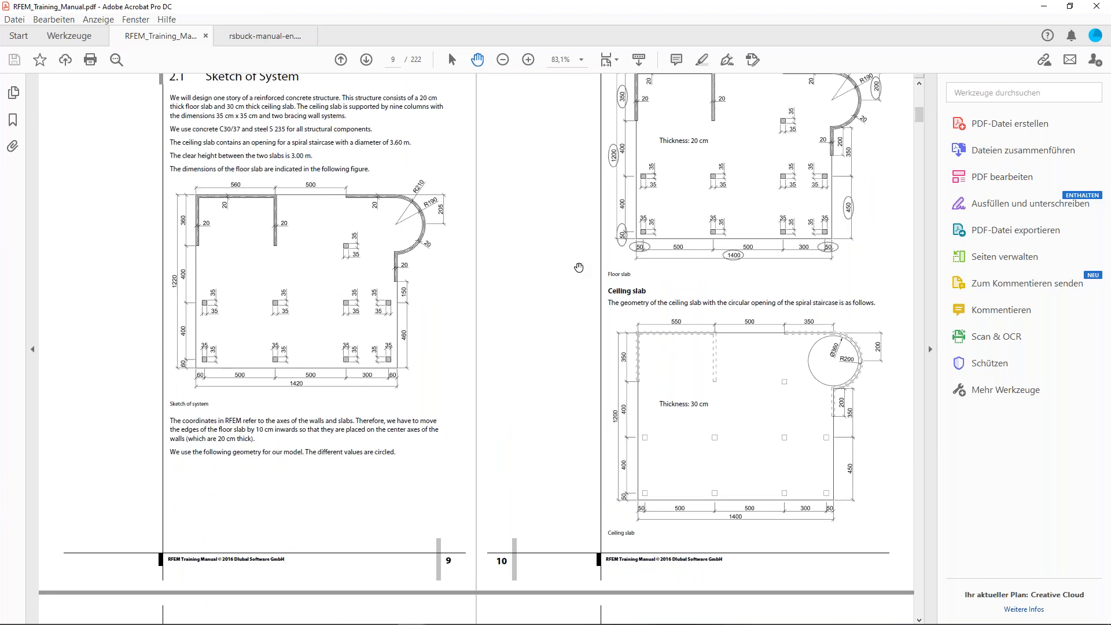
scroll(578, 267, up, 1)
scroll(579, 267, down, 1)
scroll(316, 316, up, 1)
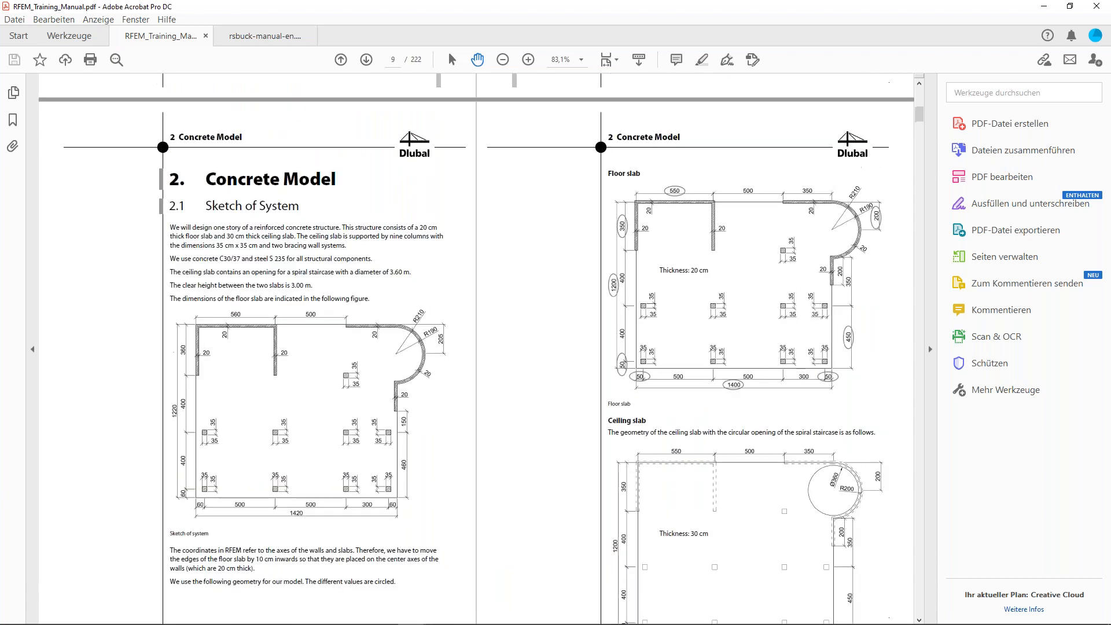
scroll(476, 349, down, 5)
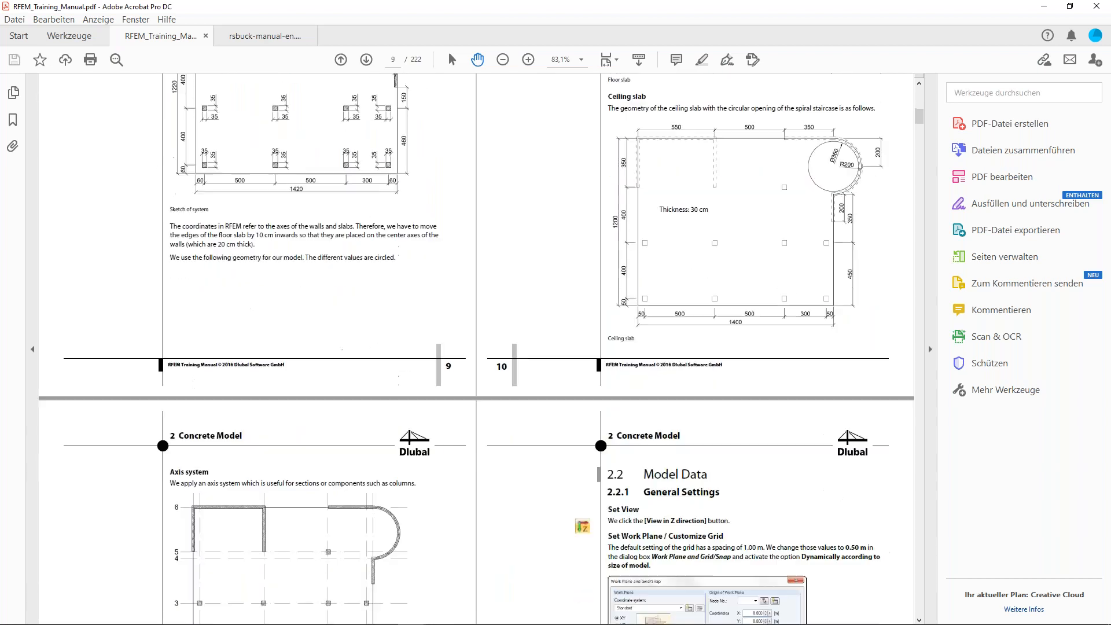
scroll(476, 349, up, 3)
scroll(476, 349, down, 6)
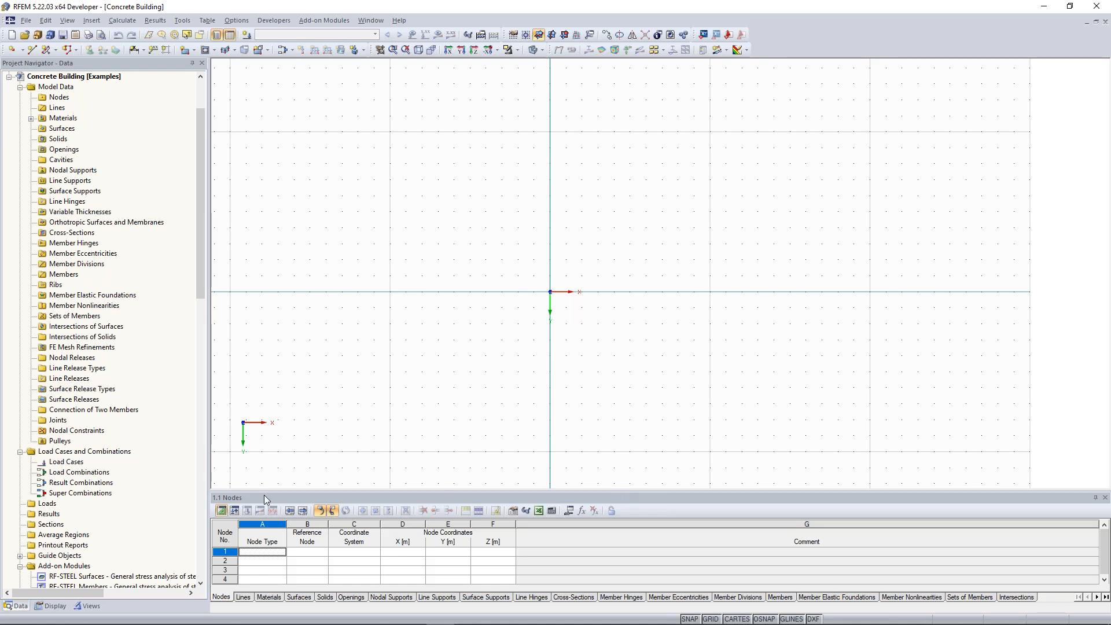
In RFEM, enlarge the Nodes table and begin node 1 as a Standard node with reference node 0 and Cartesian coordinates.
drag(264, 493, 266, 439)
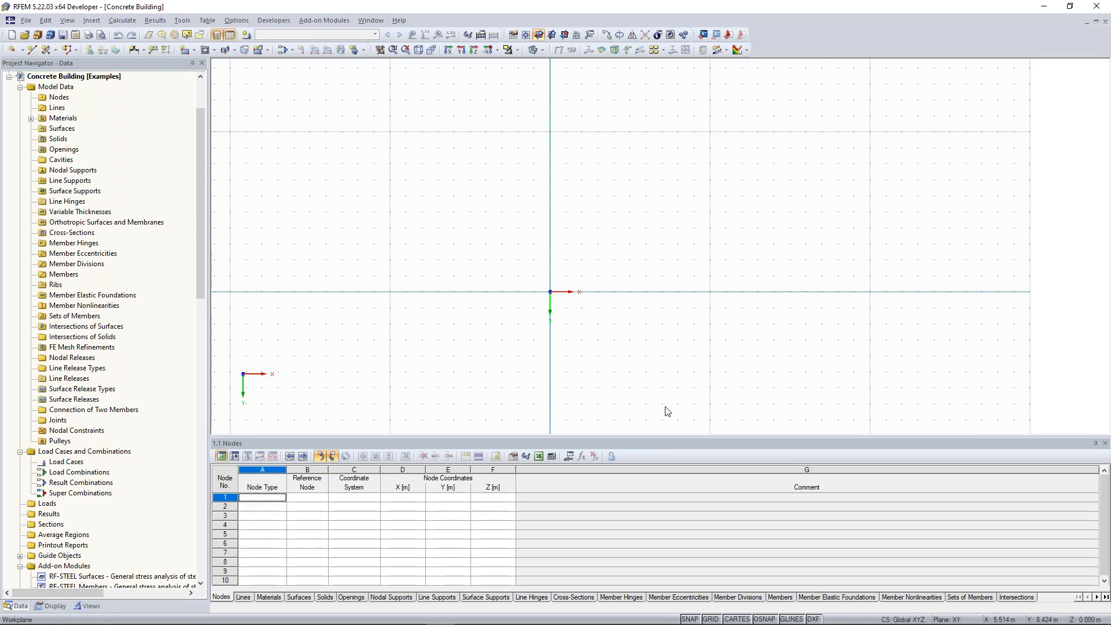
middle_drag(640, 246, 610, 246)
scroll(558, 277, up, 1)
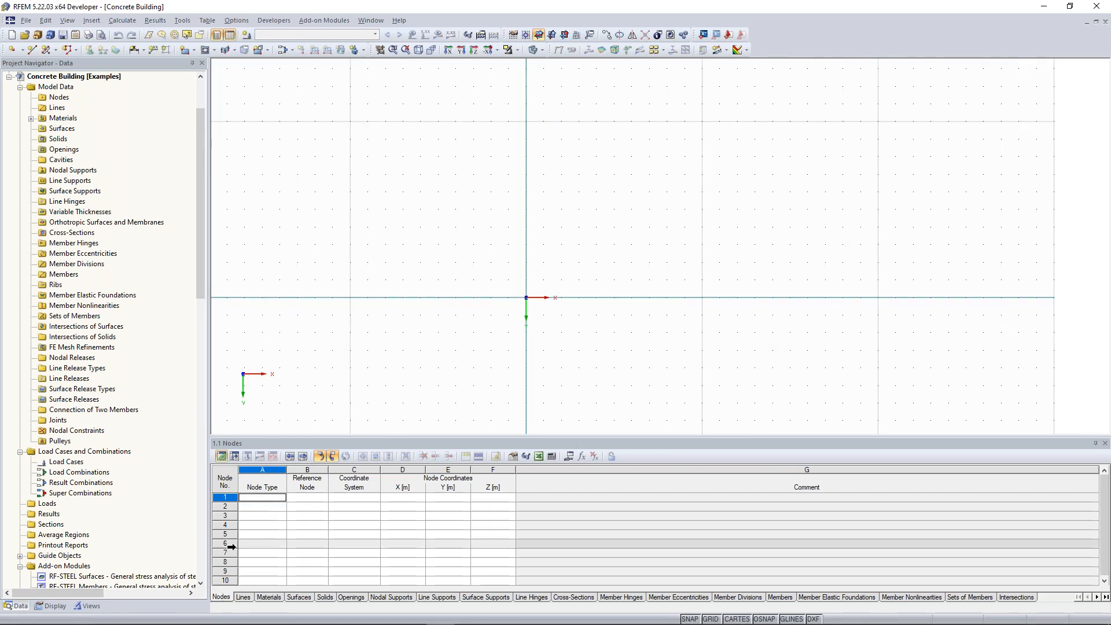
click(260, 498)
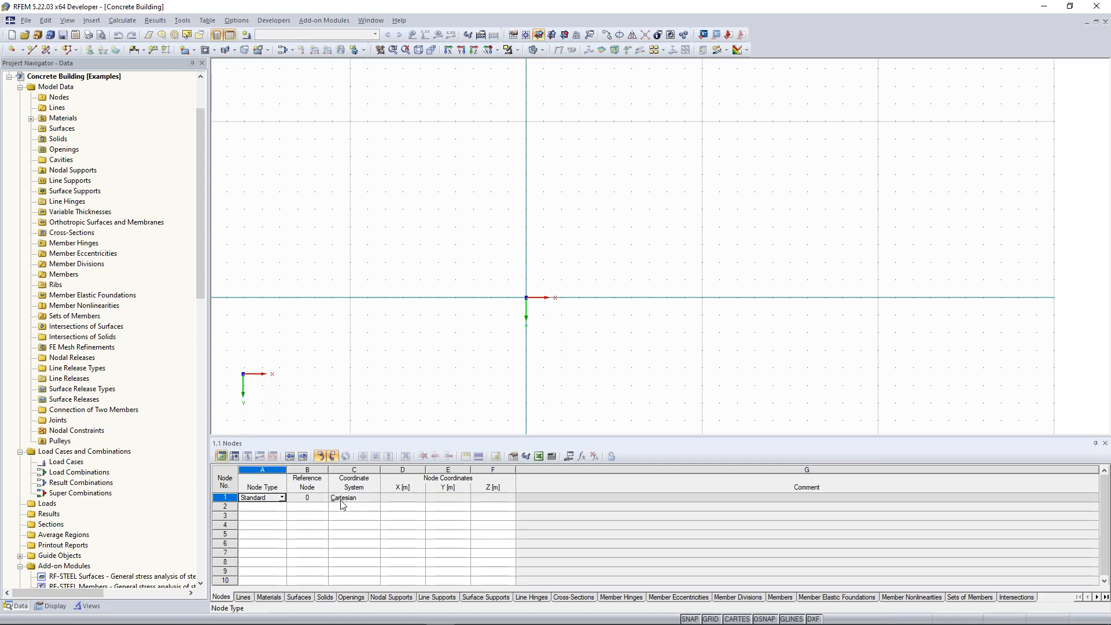
click(322, 498)
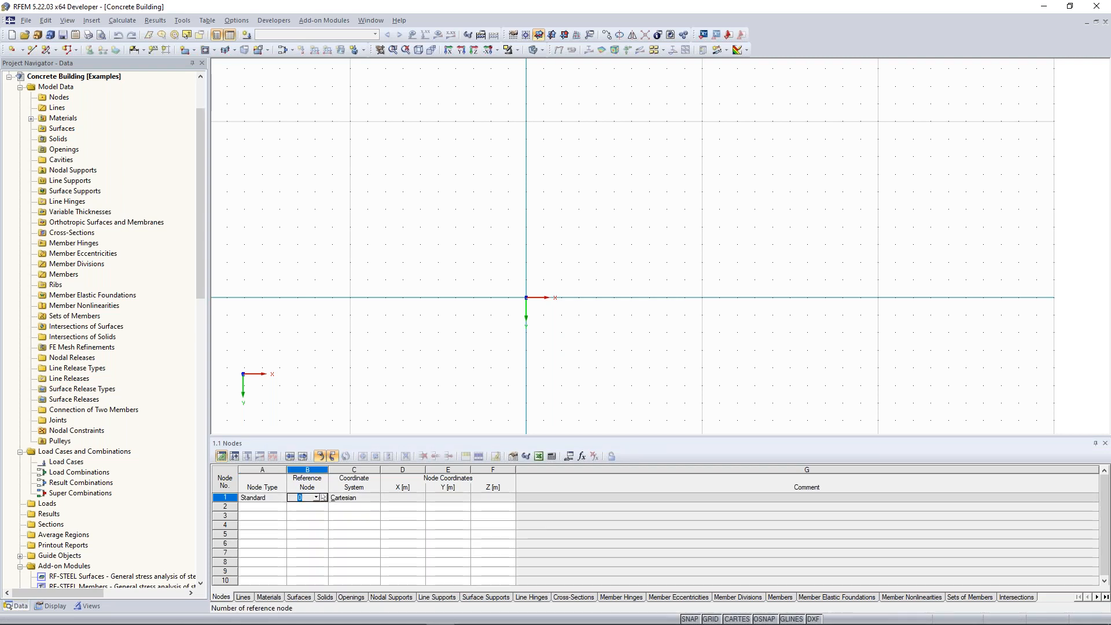
key(Tab)
key(Tab)
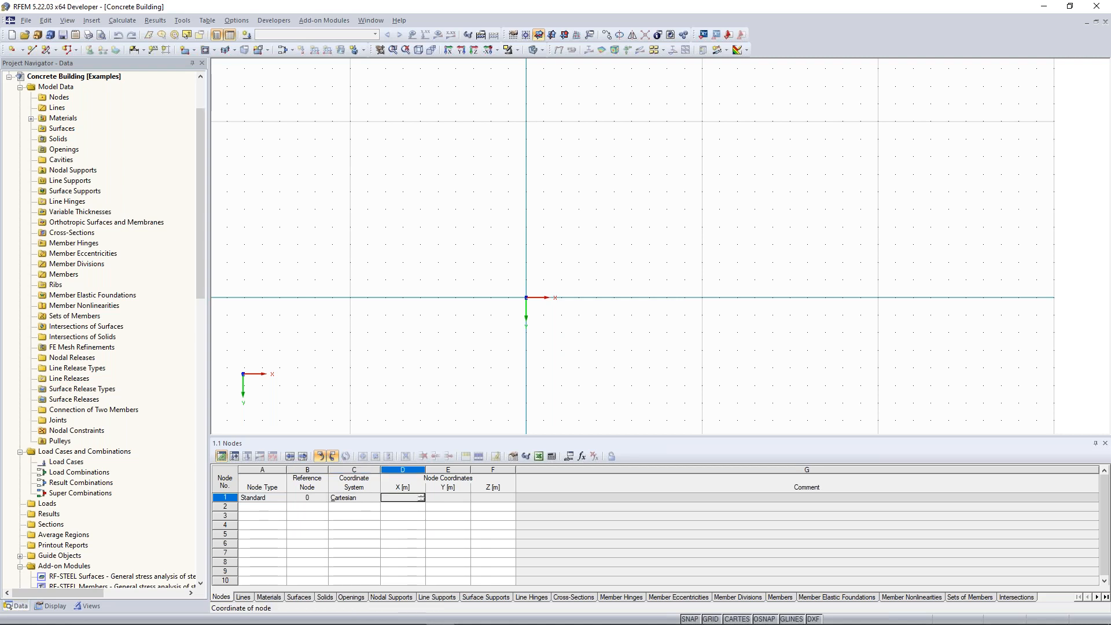
Define node 1 at the origin with X, Y and Z coordinates of 0.000 m.
key(Tab)
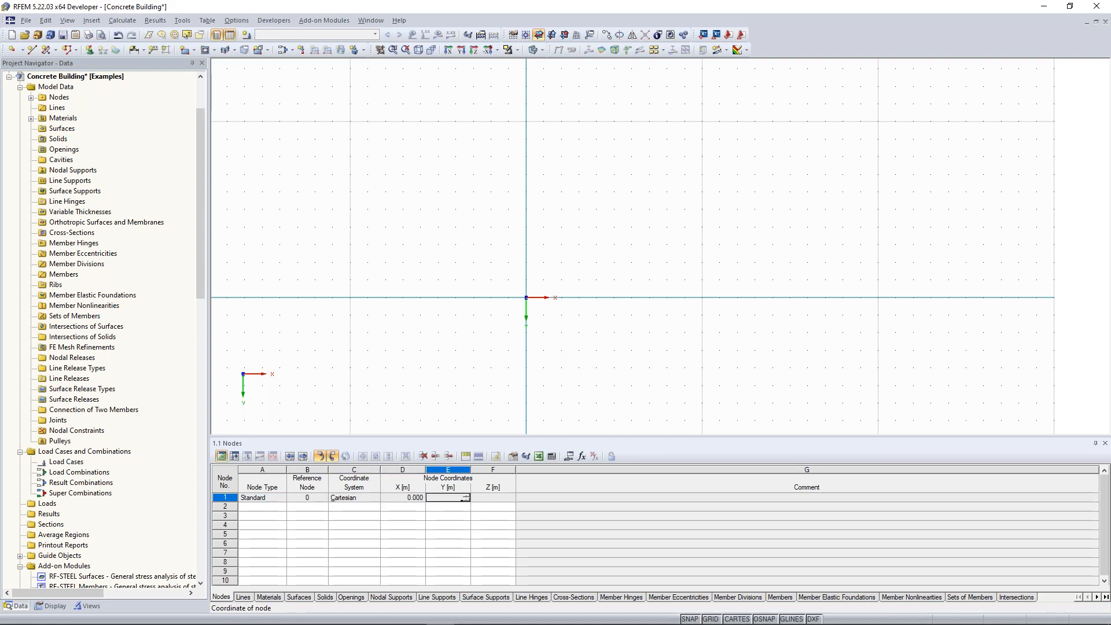
key(Tab)
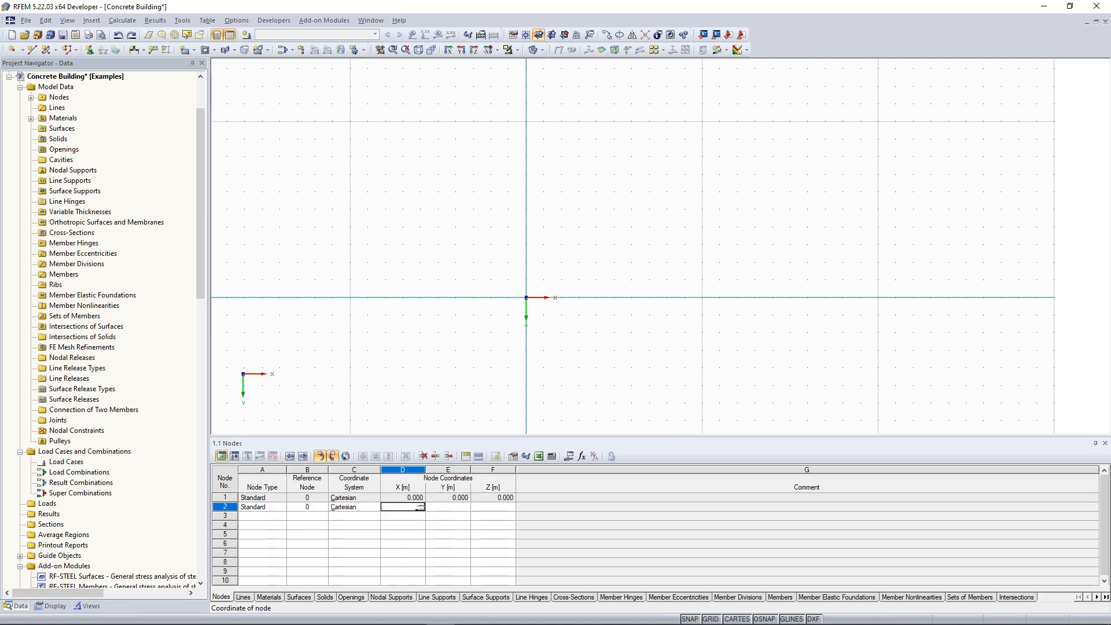
key(Return)
Define node 2 at X 14, Y 0, Z 0 m using the Cartesian coordinate system.
right_click(225, 507)
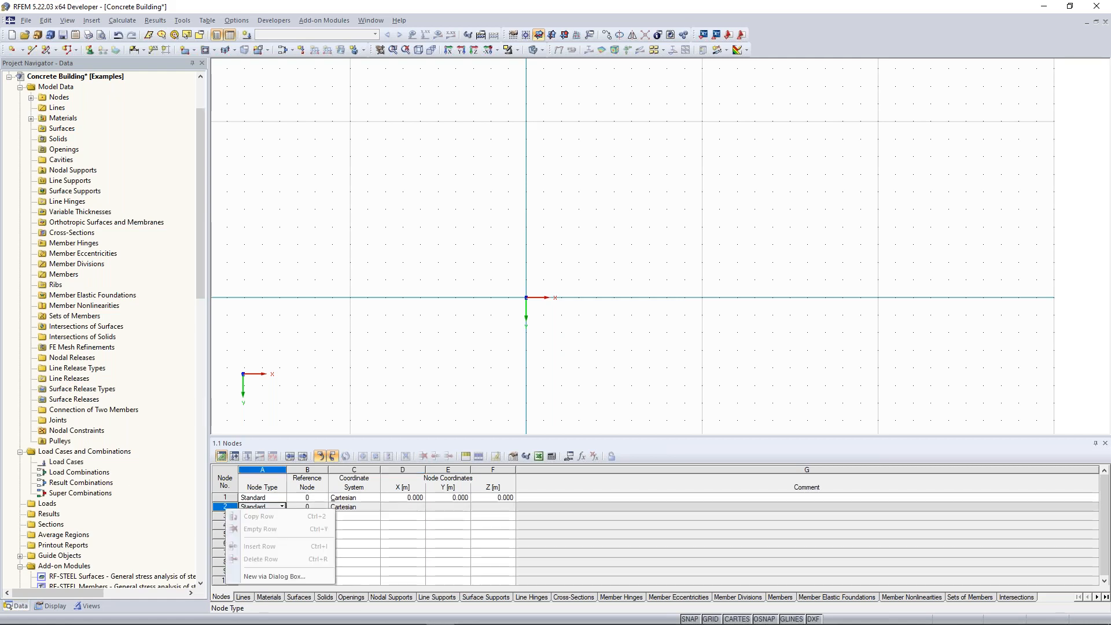
click(367, 509)
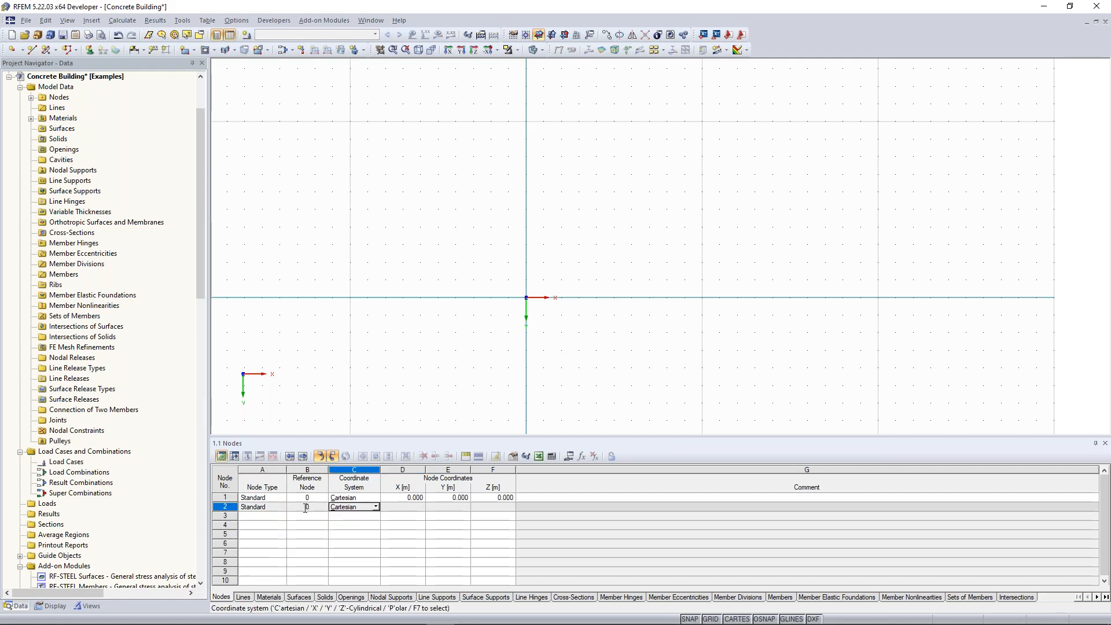
key(Return)
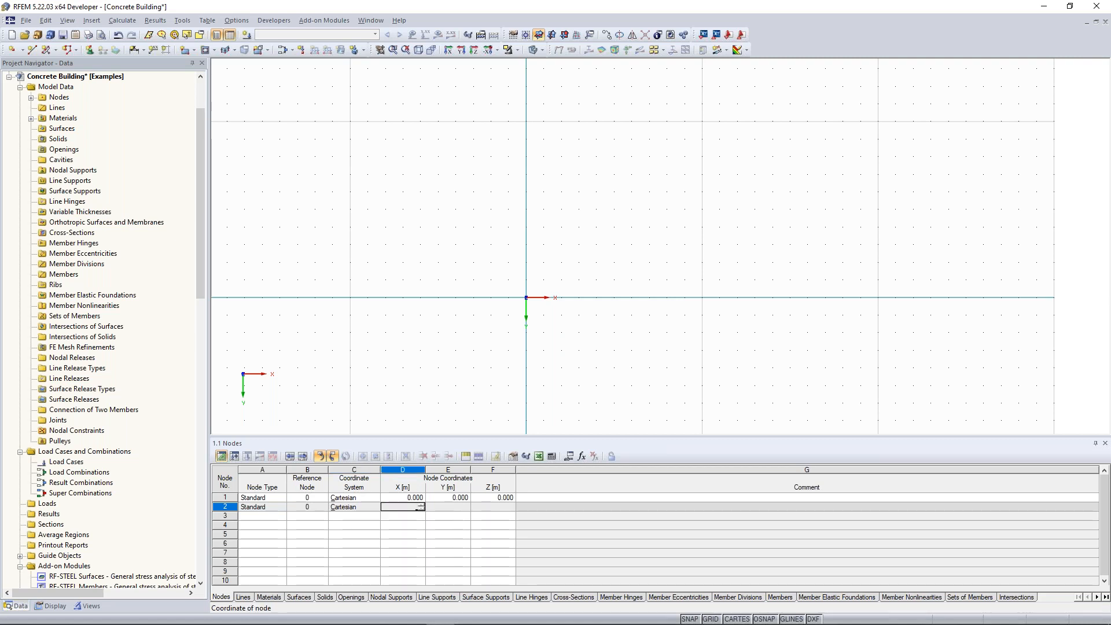
text(14)
key(Return)
key(Tab)
text(0)
key(Return)
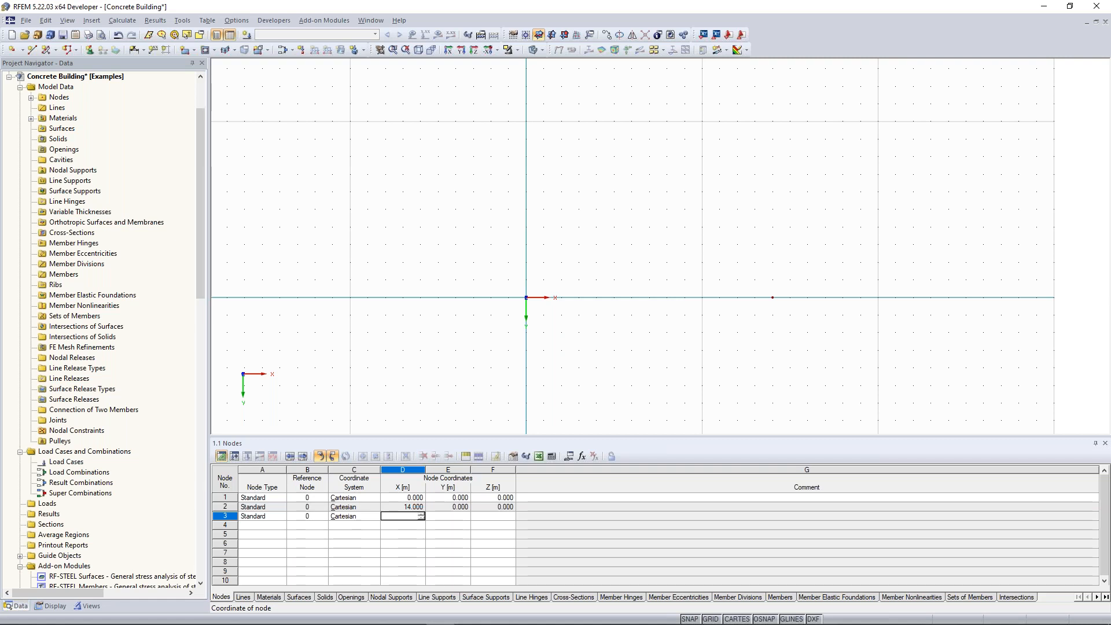
Define node 3 at X 0, Y -12, Z 0 m.
text(0)
key(Return)
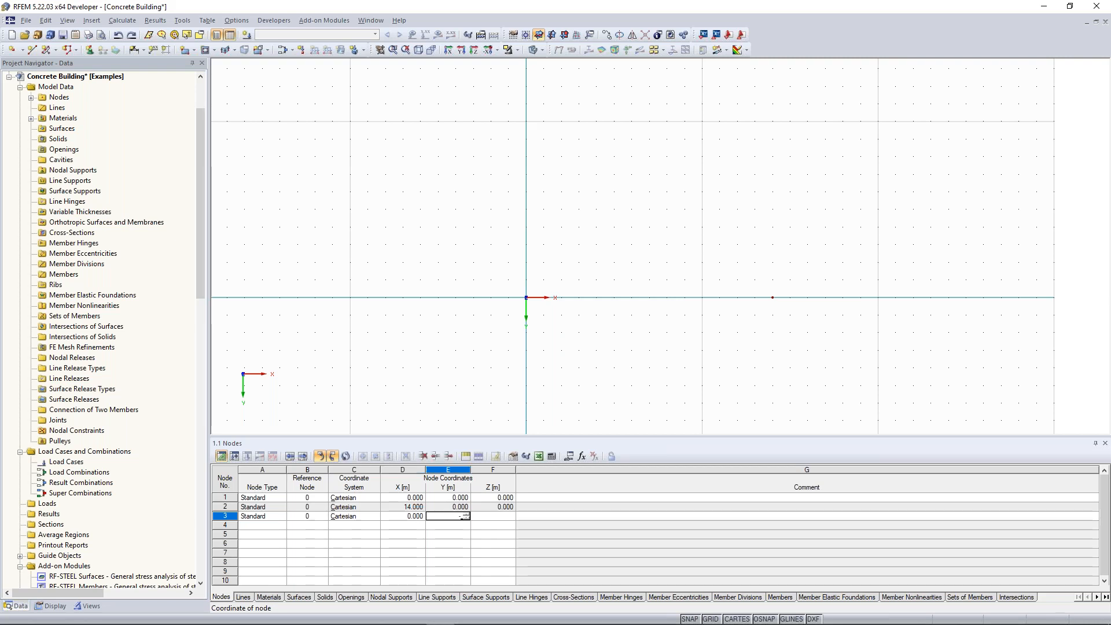
key(Return)
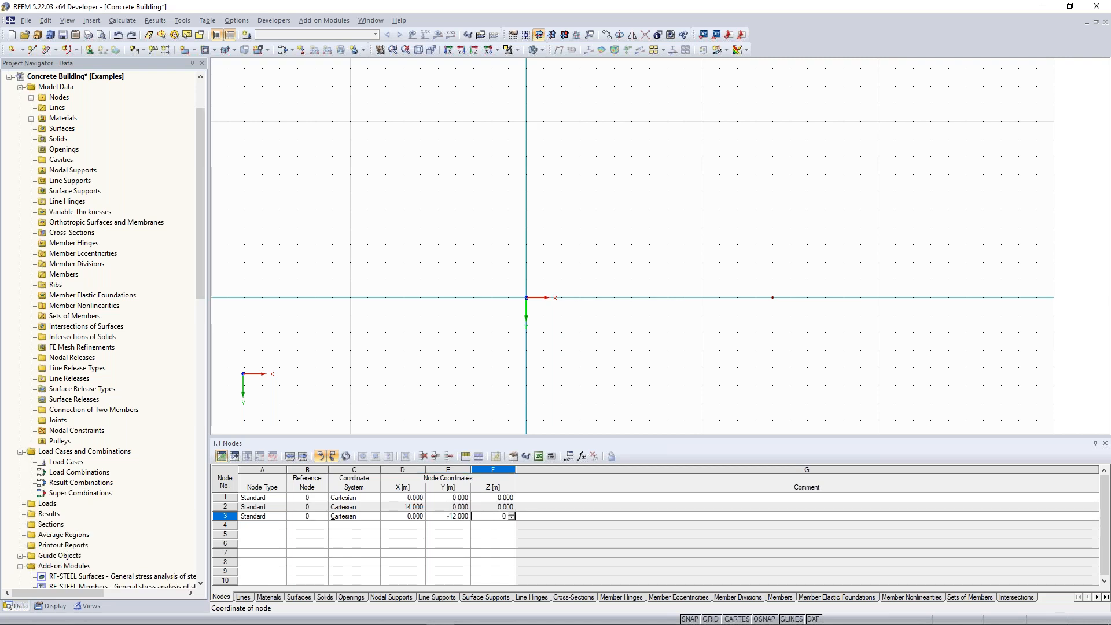
key(Return)
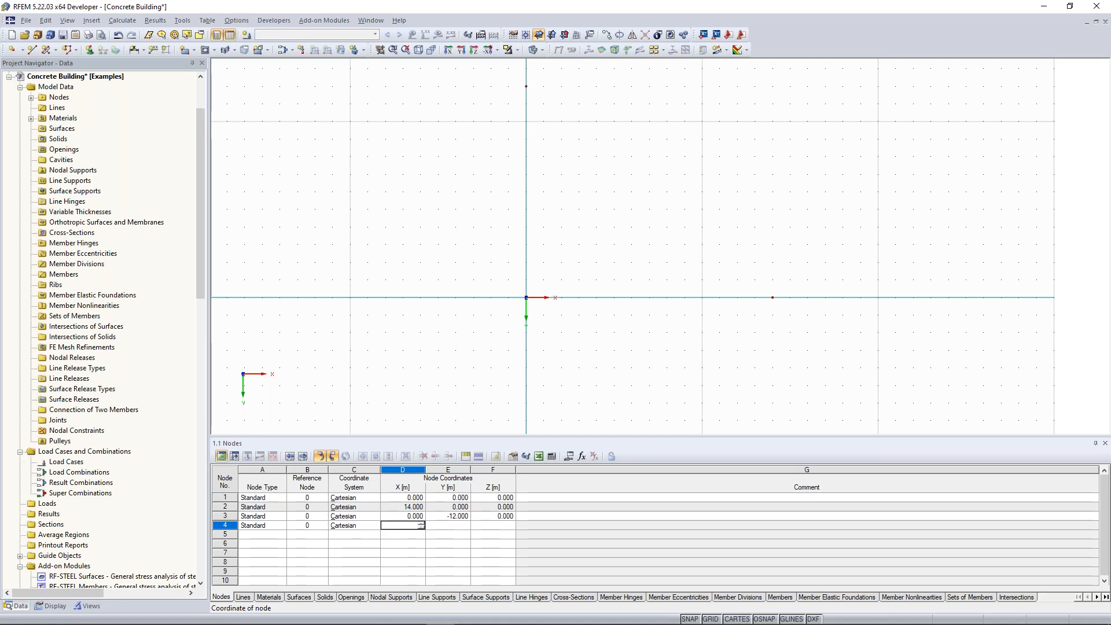
Define node 4 at X 14, Y -12, Z 0 m as the last slab corner.
text(14)
key(Return)
text(-12)
key(Return)
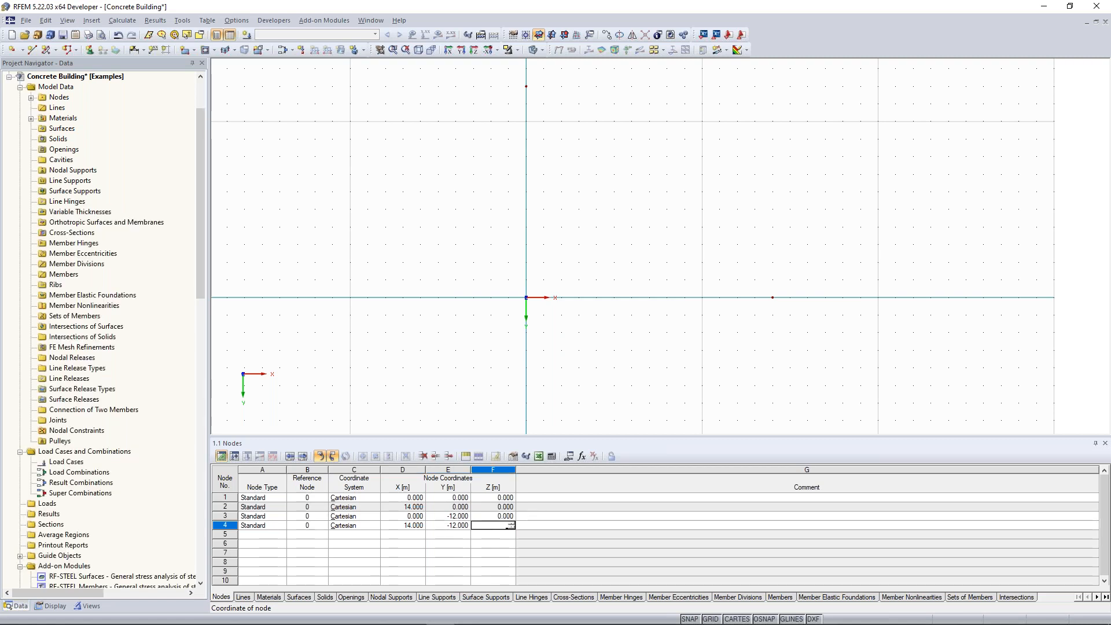
key(Return)
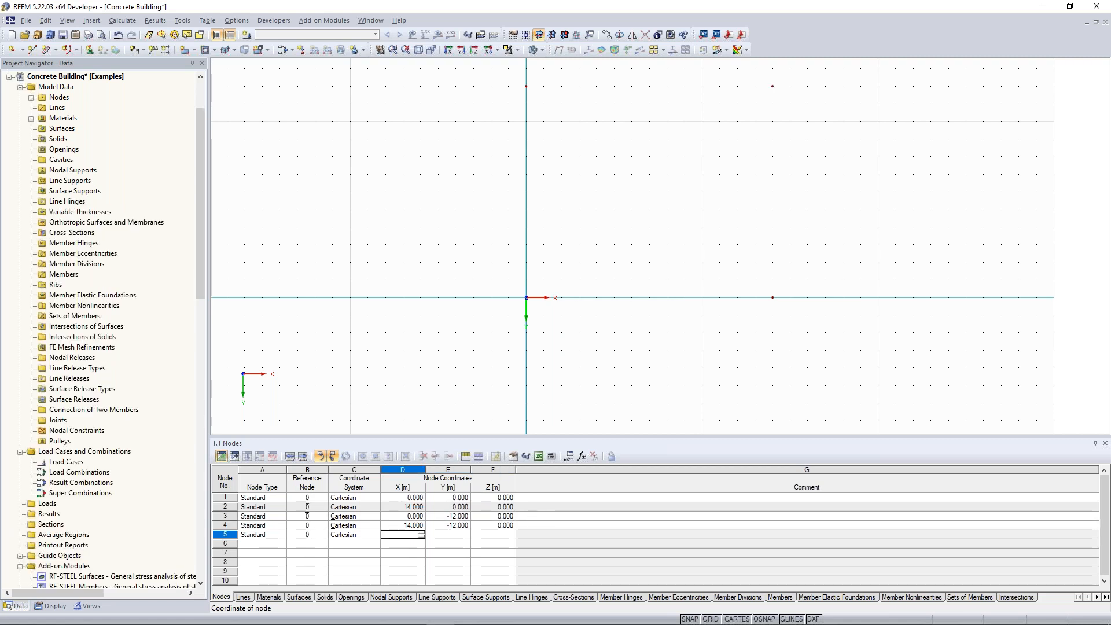
Start a new rectangular surface and assign it the material Concrete C30/37.
middle_drag(694, 178, 639, 237)
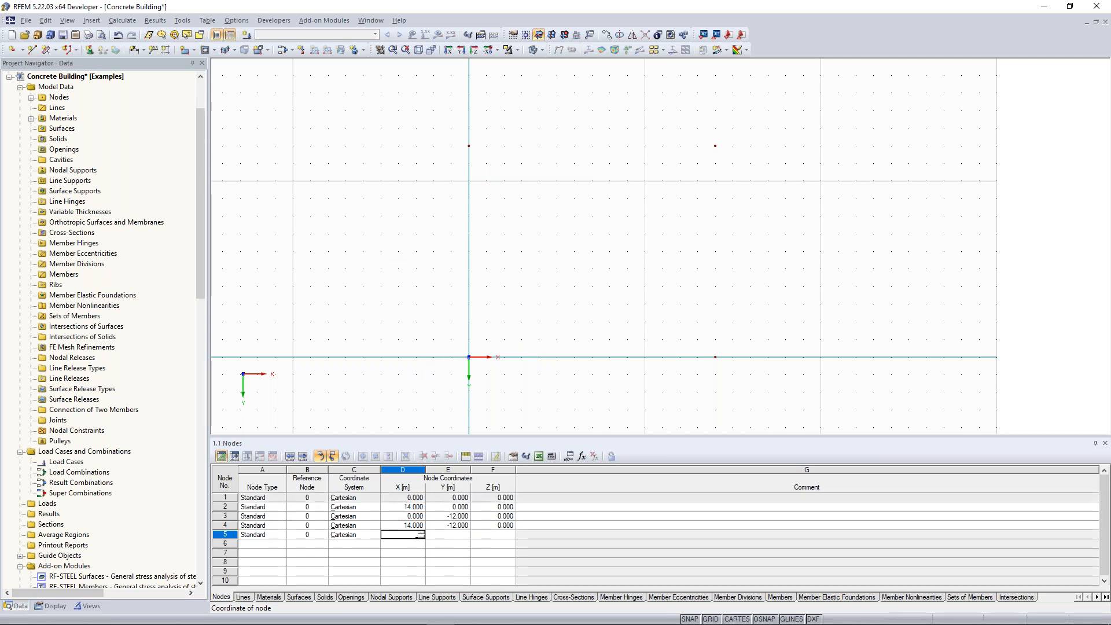
click(194, 50)
click(206, 65)
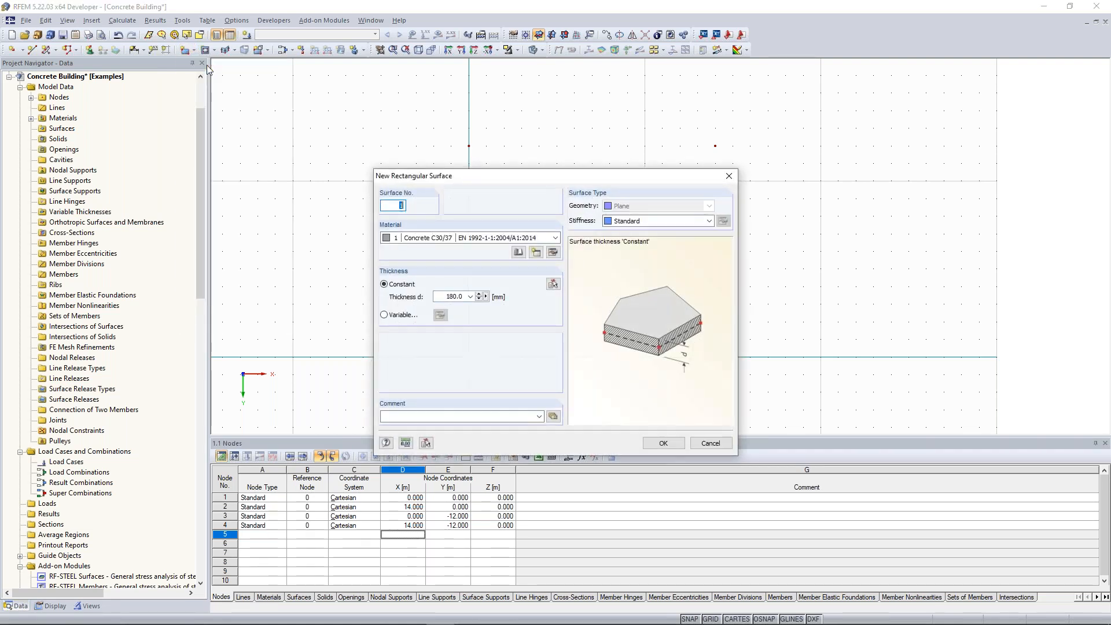
click(431, 238)
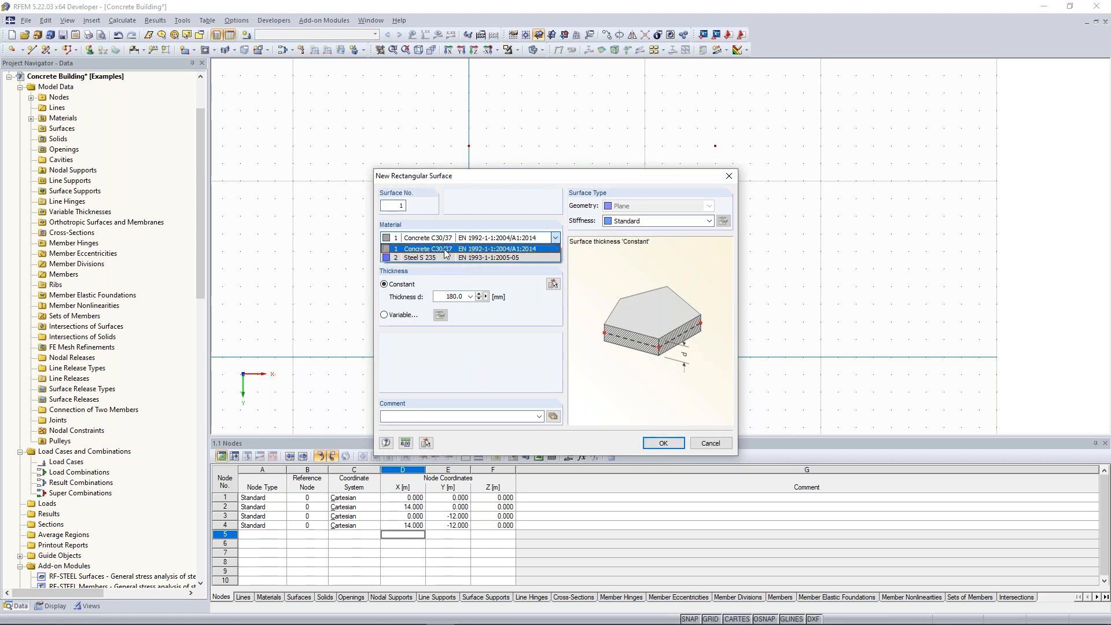
click(443, 248)
Examine the material library filters and the compressive strength properties of Concrete C30/37, keeping it as the surface's material.
click(552, 252)
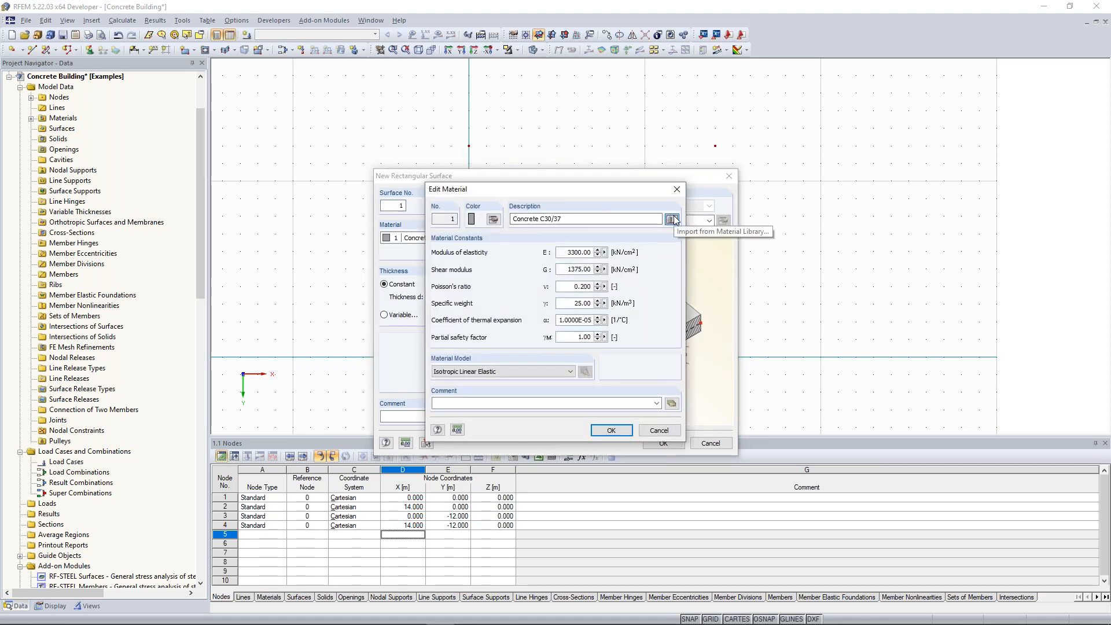
click(671, 219)
click(436, 116)
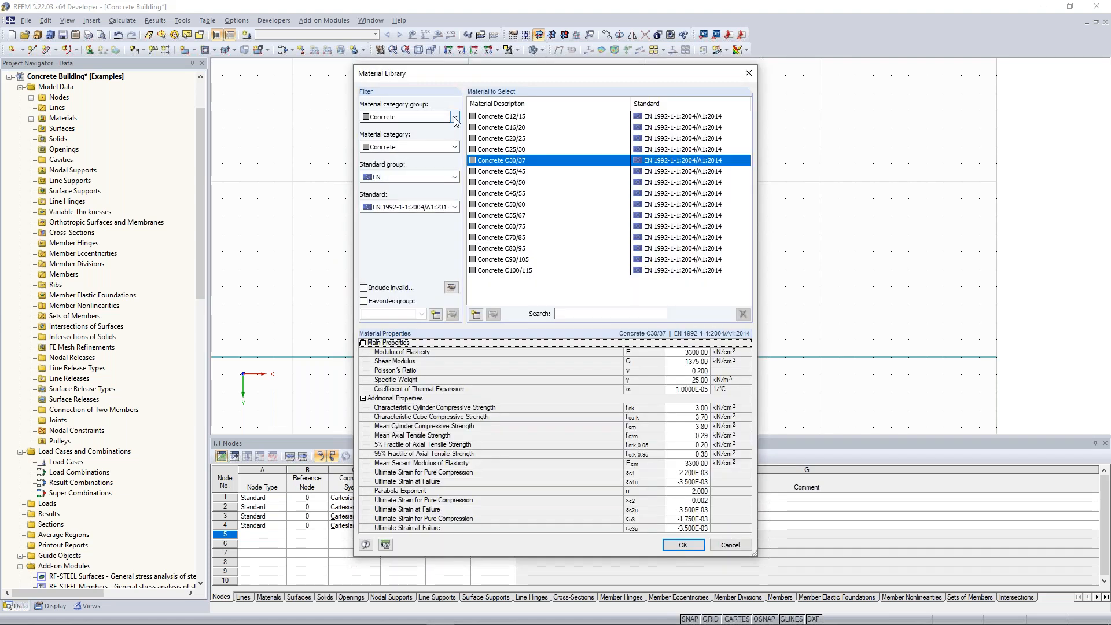
click(437, 142)
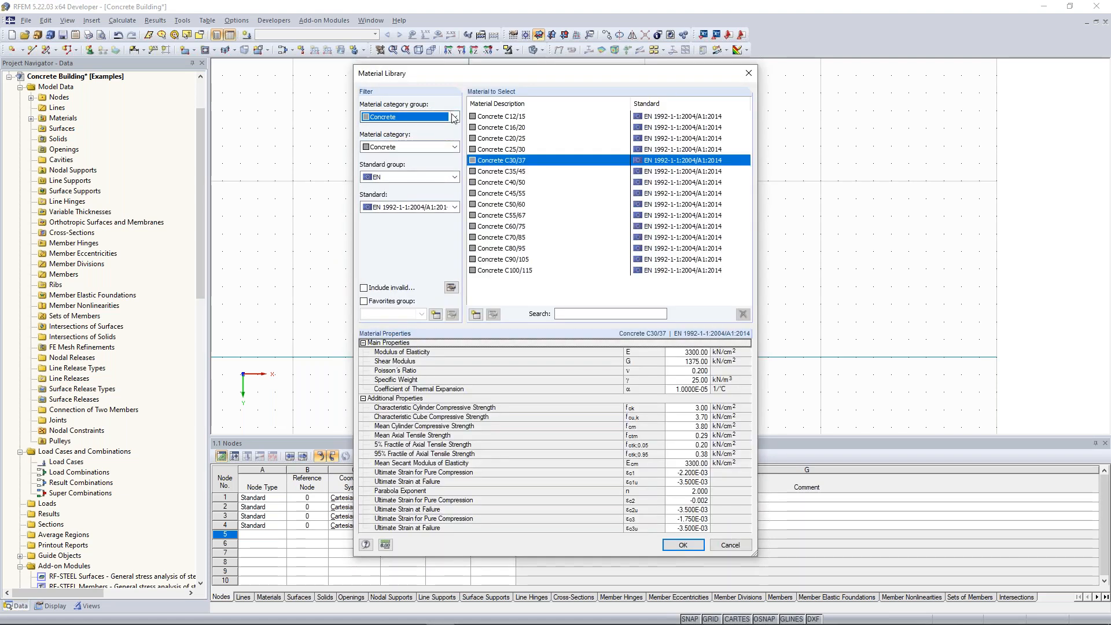
click(454, 147)
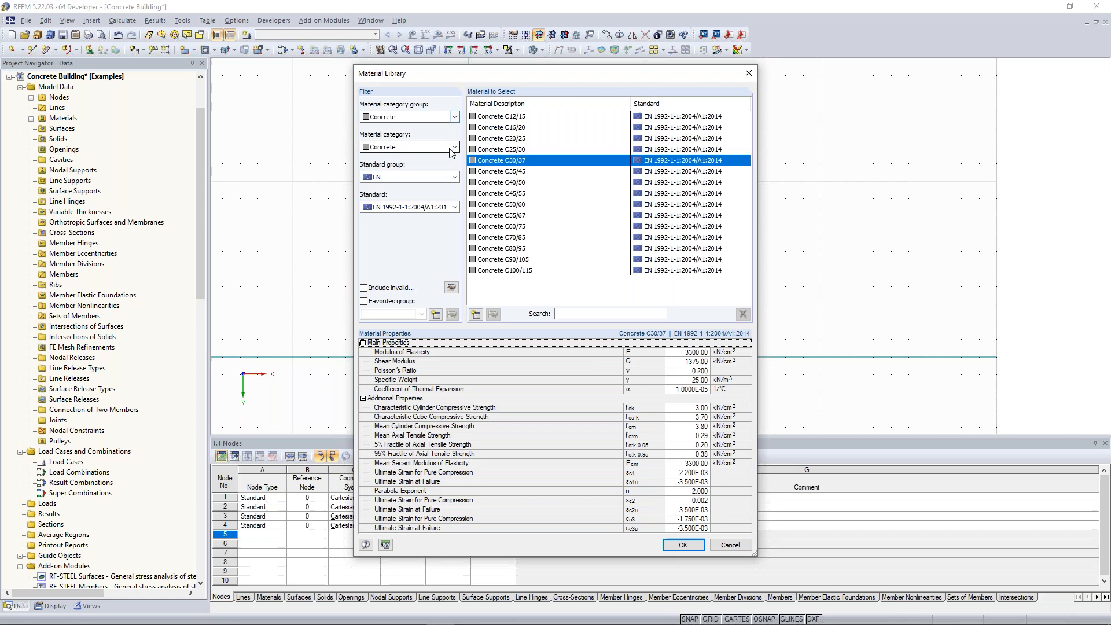
click(457, 155)
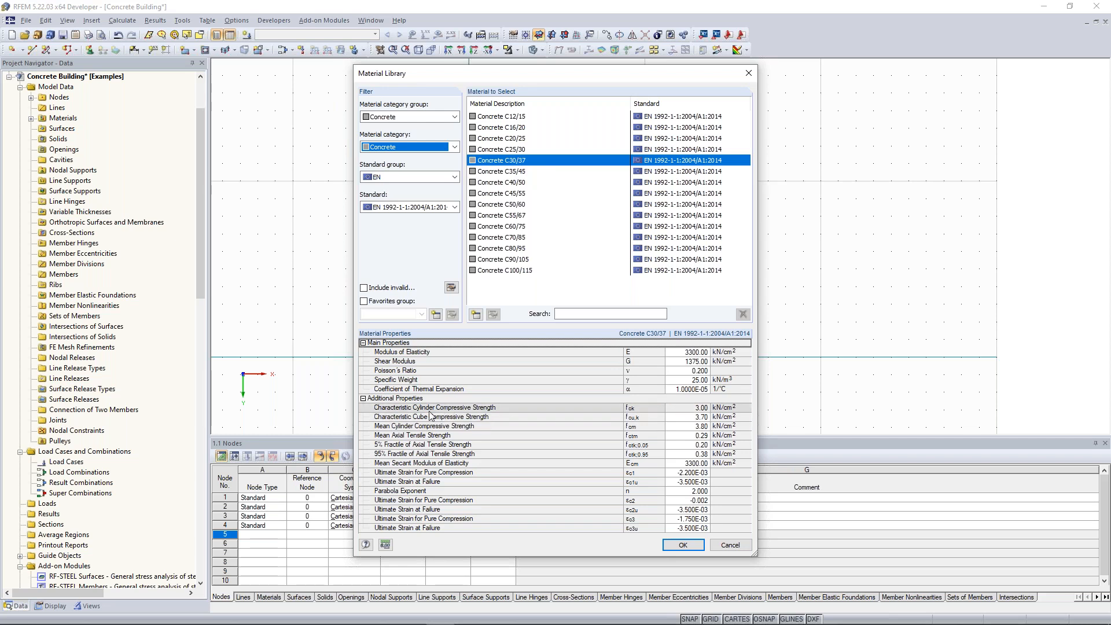
click(470, 408)
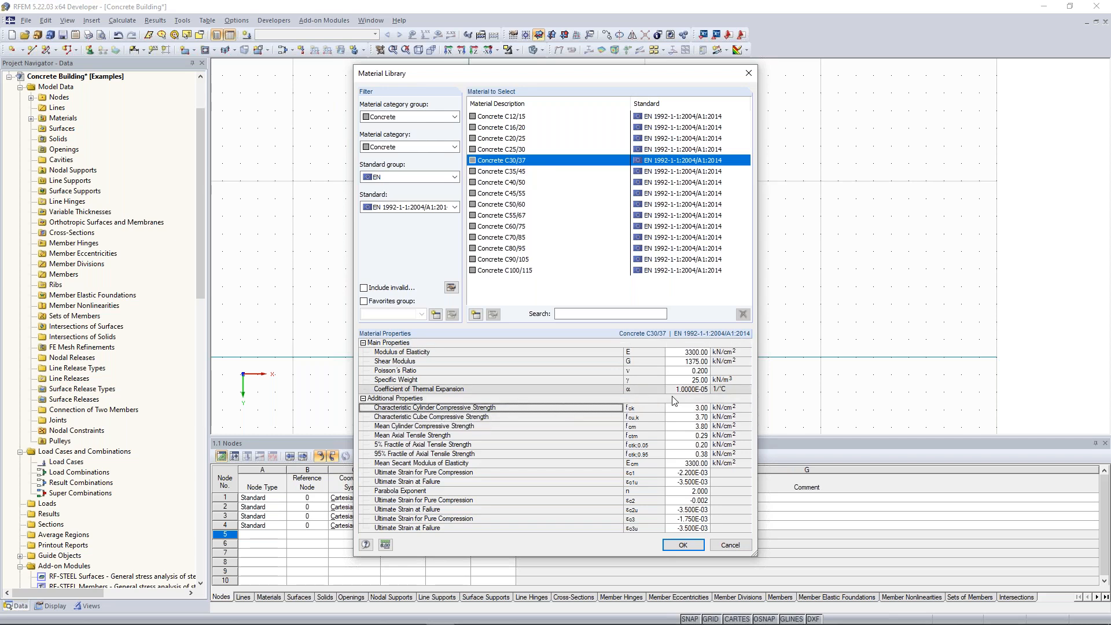
click(698, 416)
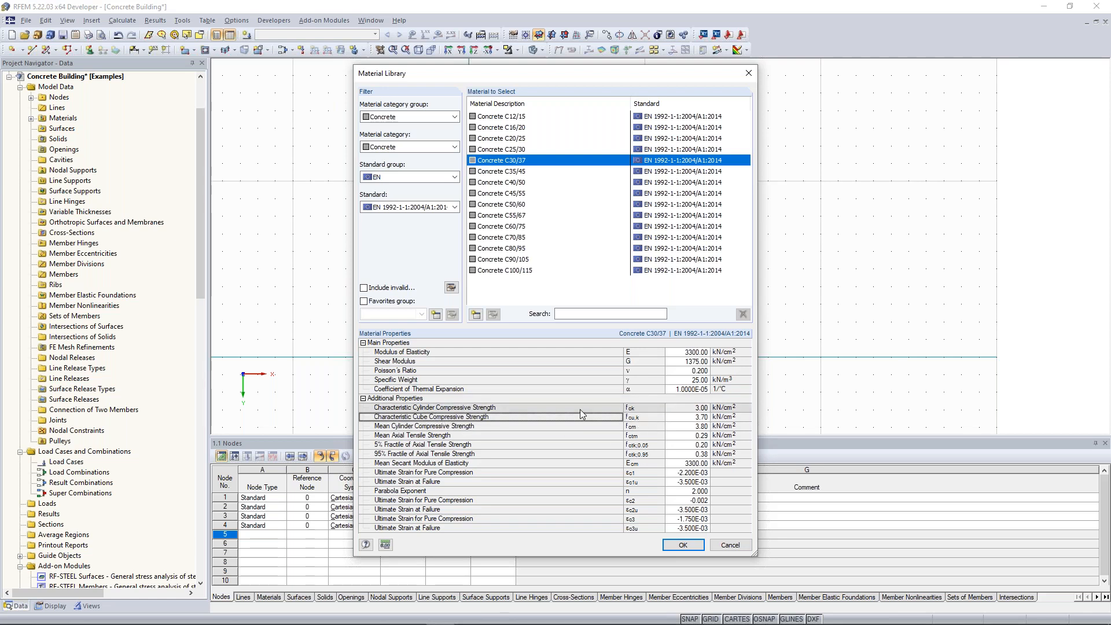
click(678, 544)
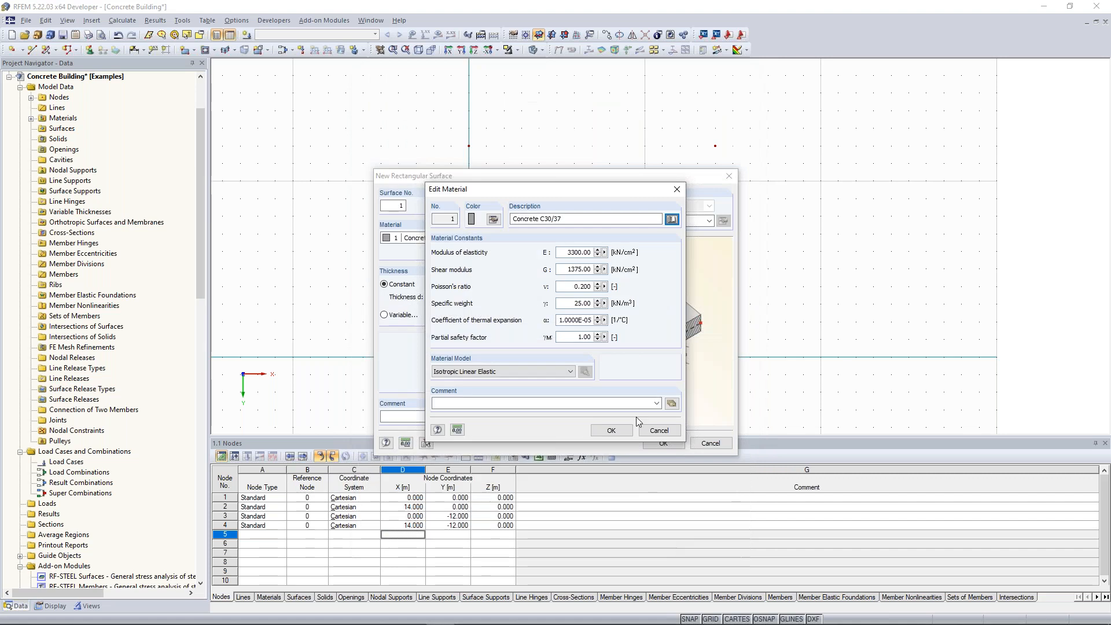
click(611, 430)
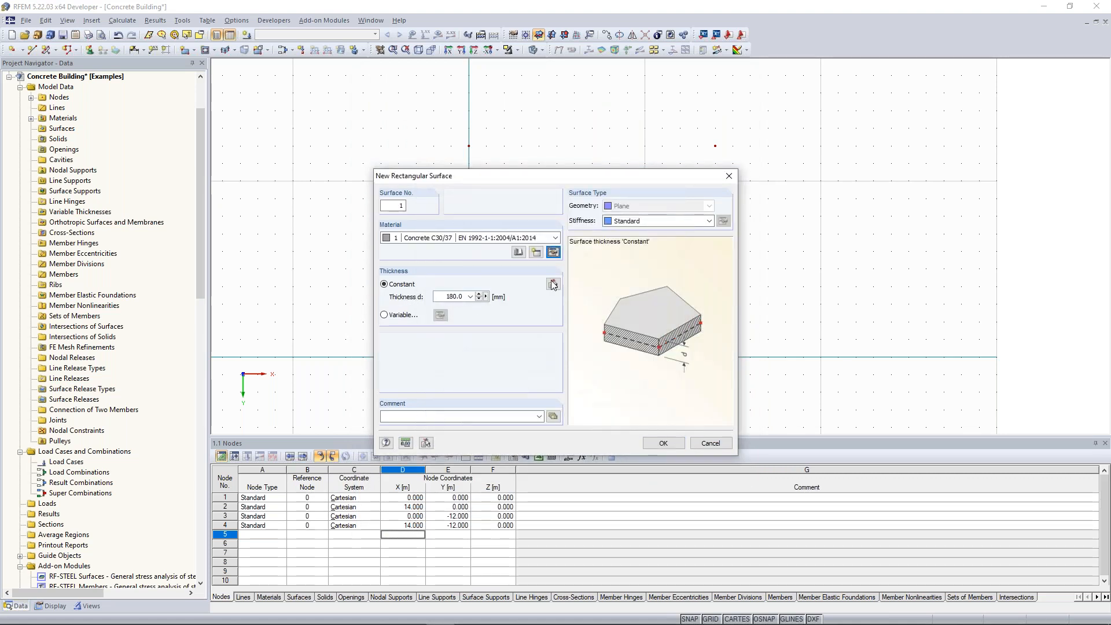
Set a constant thickness of 200 mm and place the rectangular slab between node 1 at the origin and diagonally opposite node 4.
double_click(461, 297)
text(200)
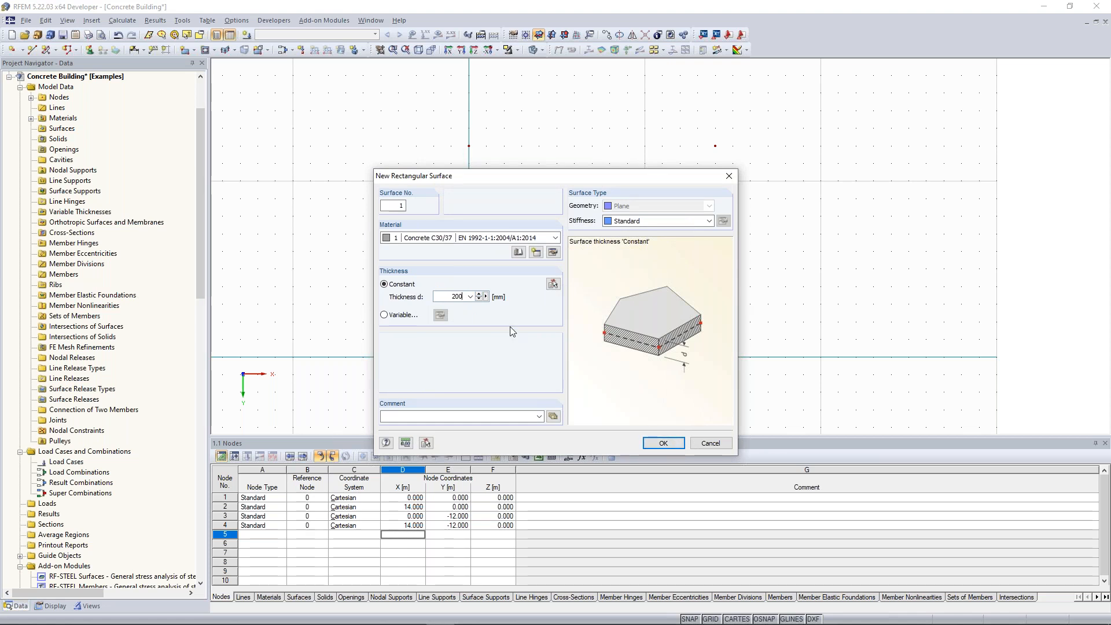
click(662, 444)
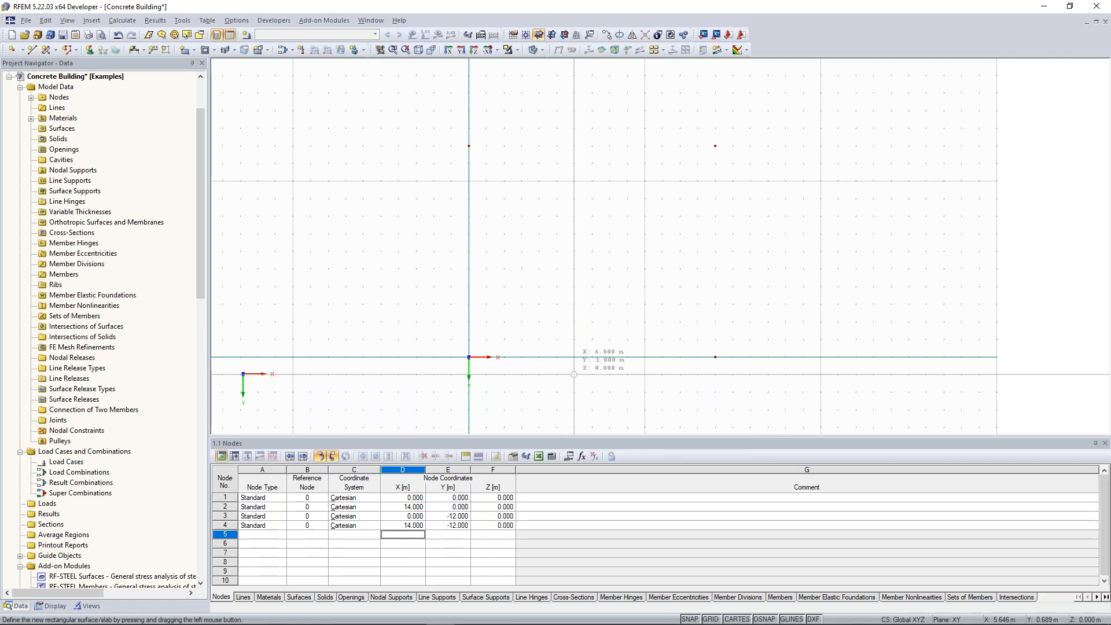
click(468, 357)
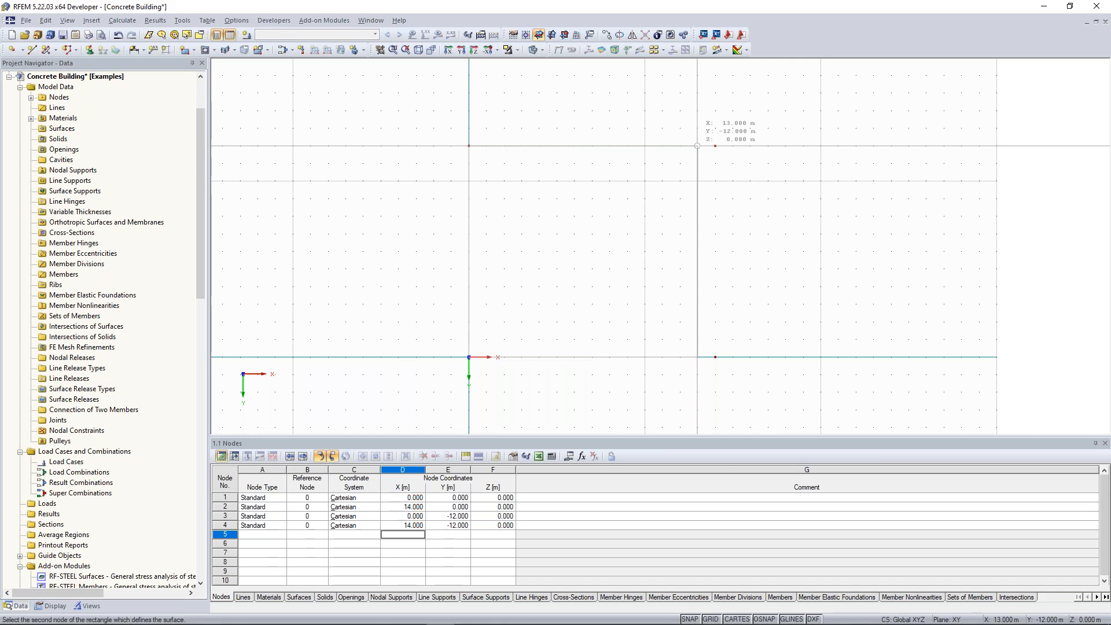
click(715, 146)
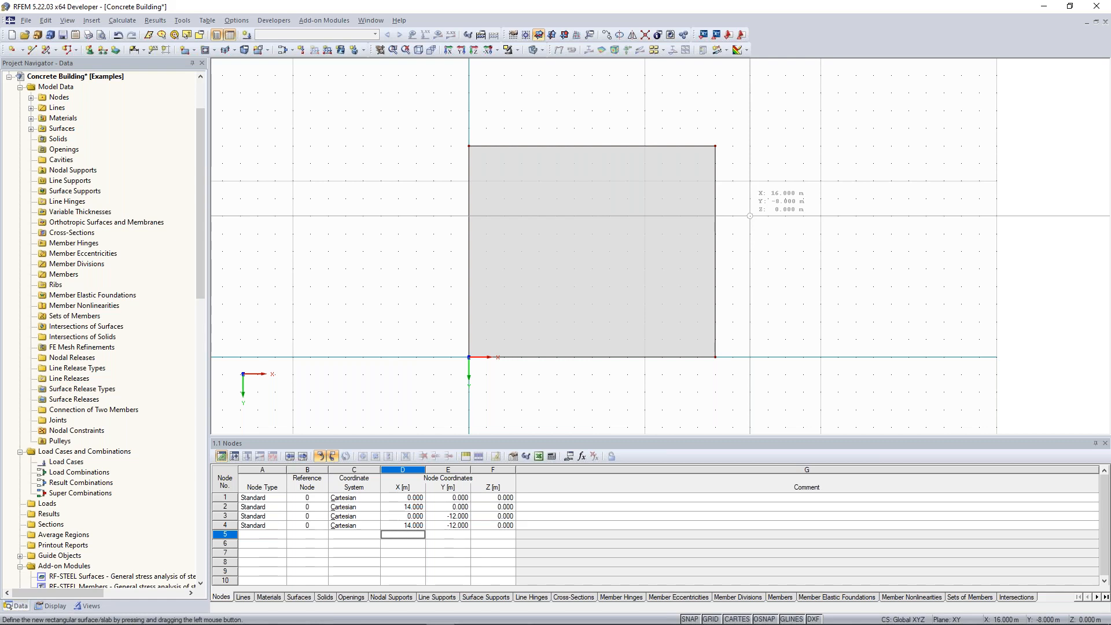
Define node 5 just inside the slab corner at X 0.5, Y -0.5, Z 0 m.
click(263, 534)
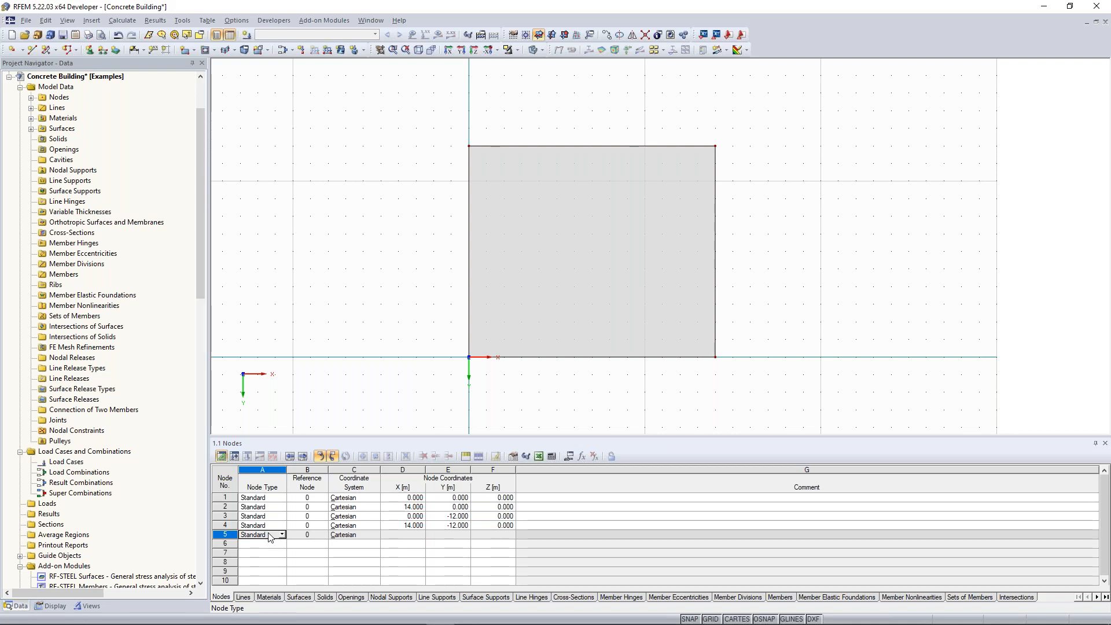
click(405, 534)
text(0.5)
key(Tab)
text(-0.50)
key(Tab)
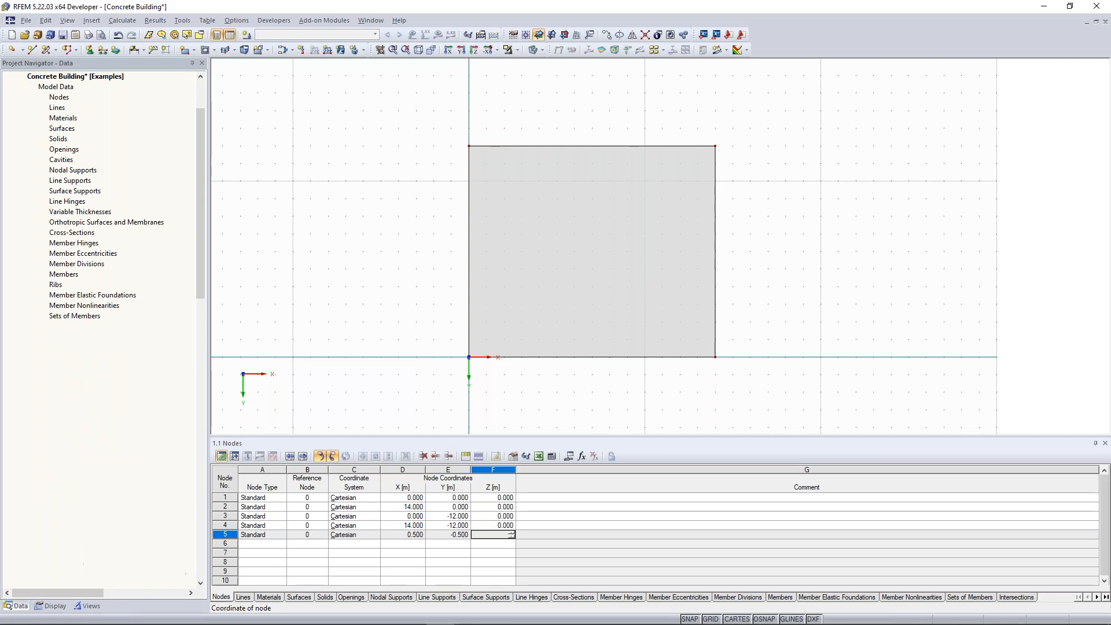
key(Tab)
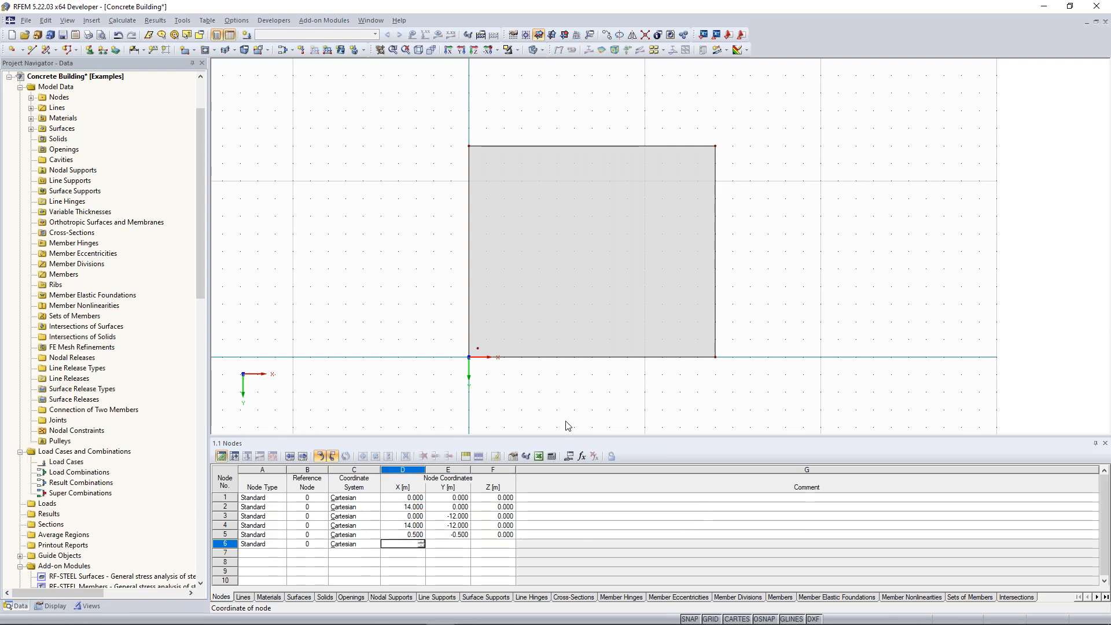
Copy node 5 twice along the global X direction with a displacement dX of 5 m.
scroll(504, 382, up, 1)
click(472, 341)
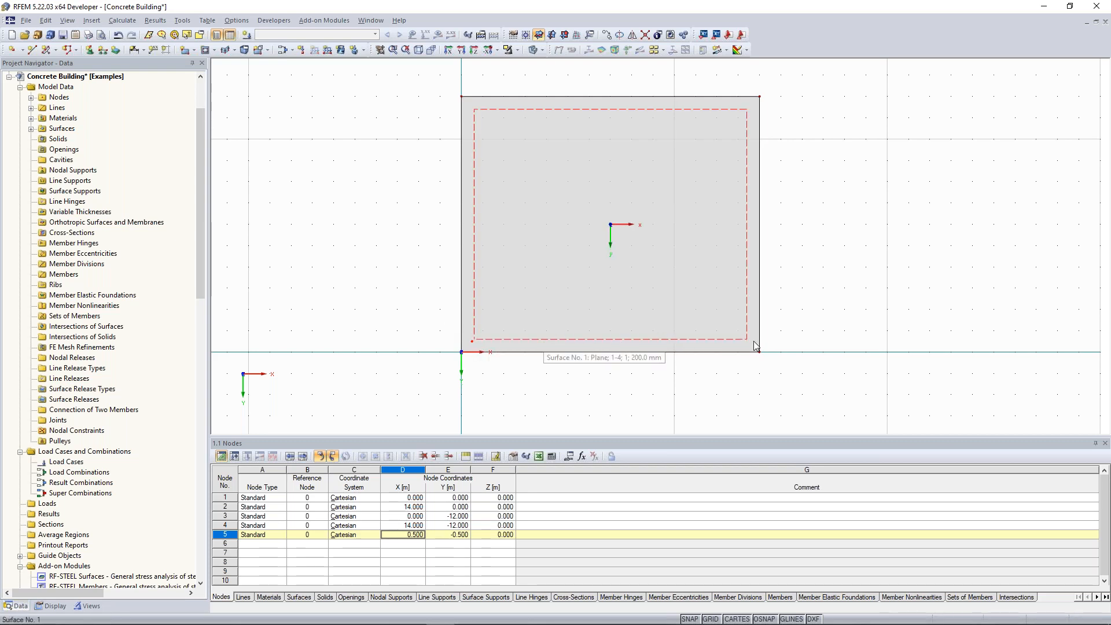
scroll(409, 297, up, 3)
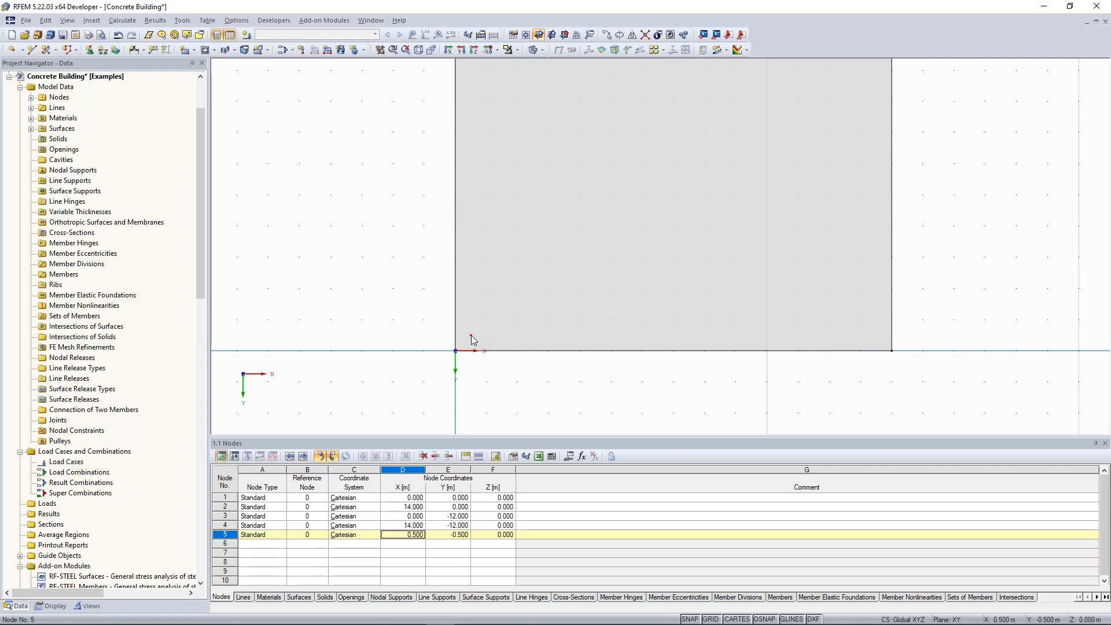
key(ctrl+m)
click(313, 103)
drag(382, 72, 266, 54)
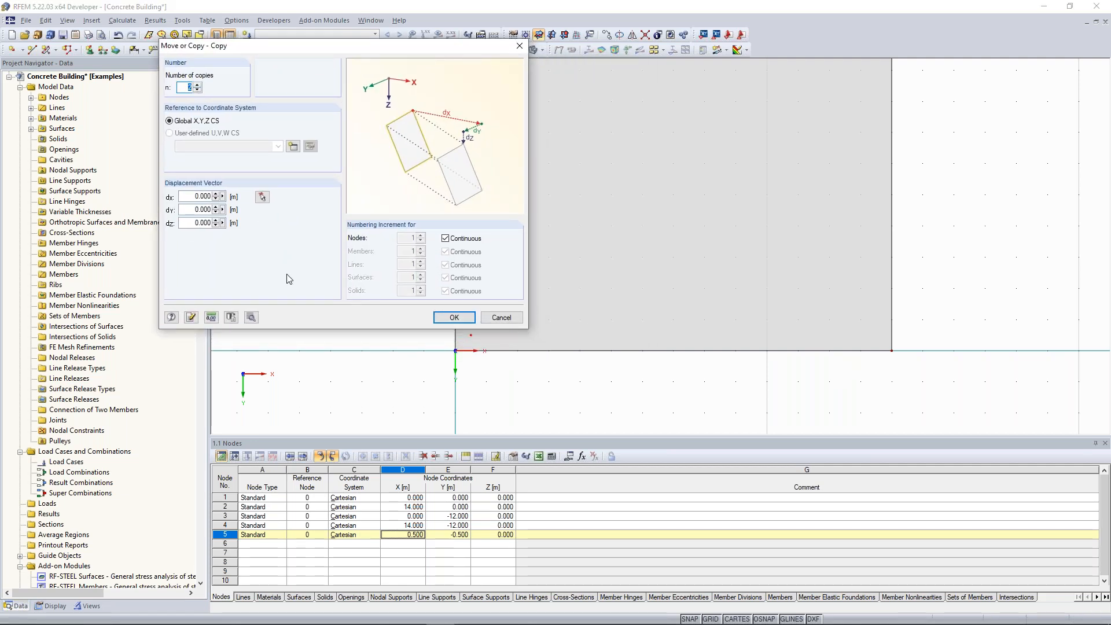
click(196, 197)
text(5)
click(222, 197)
click(317, 250)
click(469, 320)
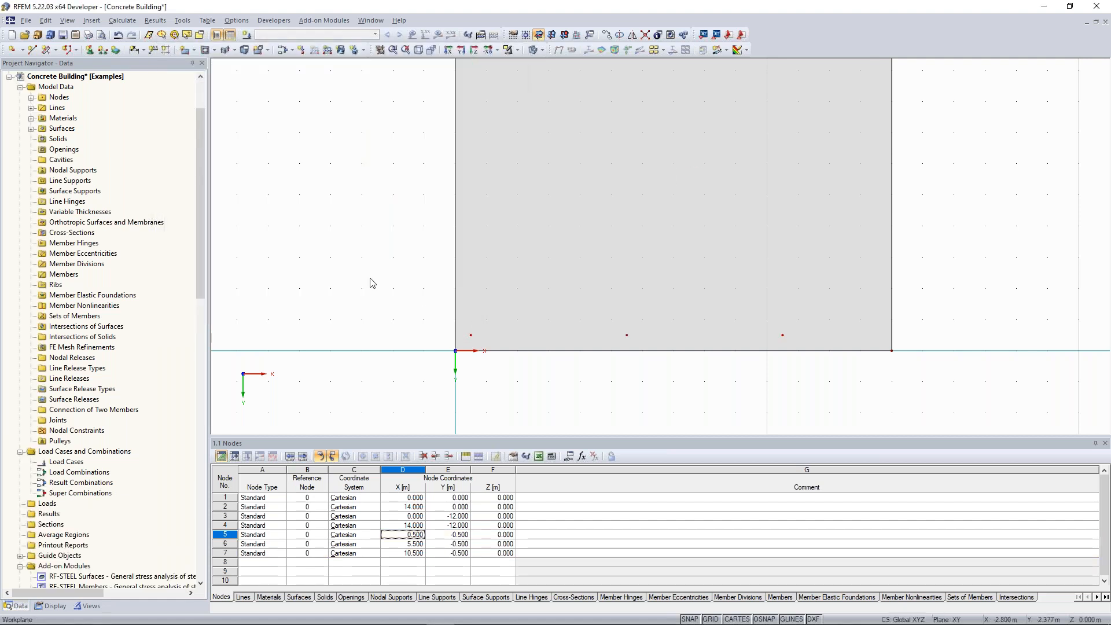
scroll(372, 281, down, 2)
scroll(473, 315, up, 2)
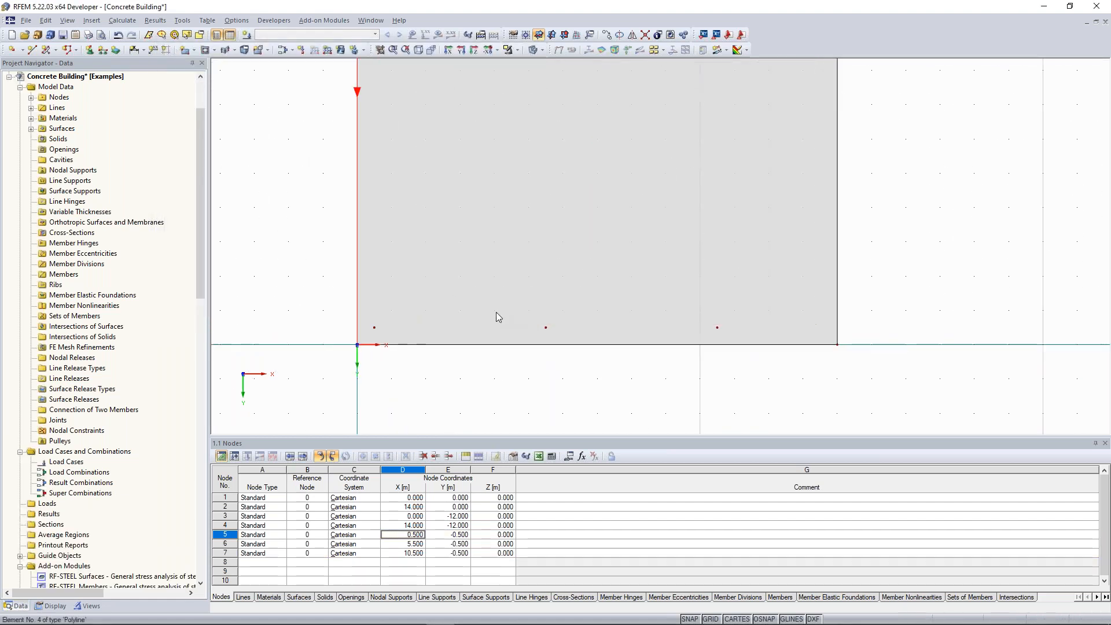
Copy the row of four nodes 5 to 8 once with displacements dX 0 and dY -4 m.
middle_drag(723, 337, 626, 349)
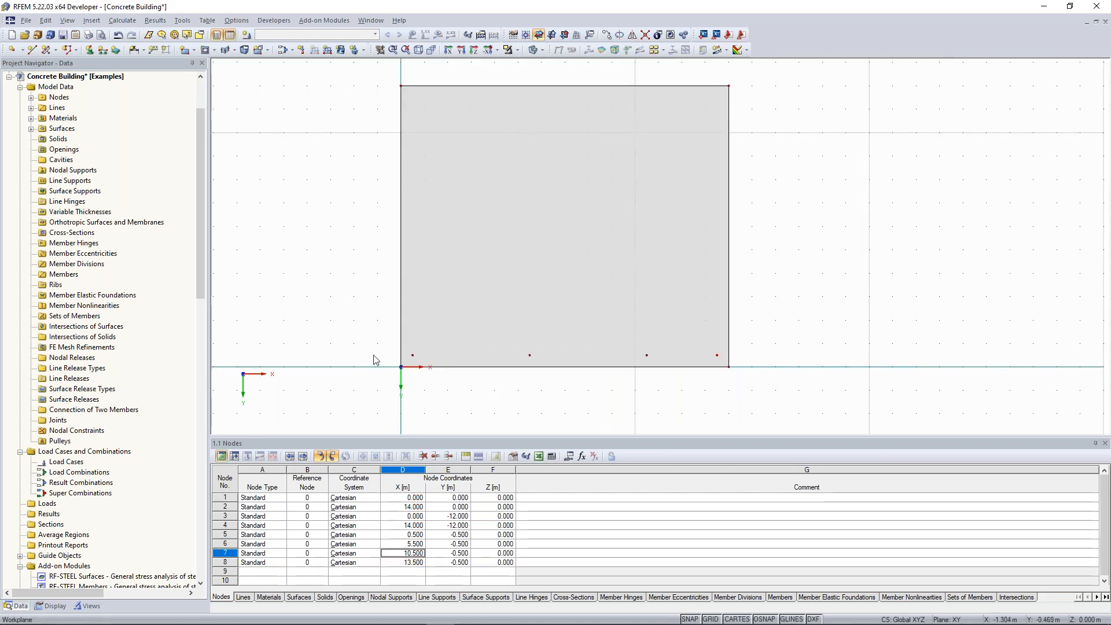
drag(367, 335, 763, 368)
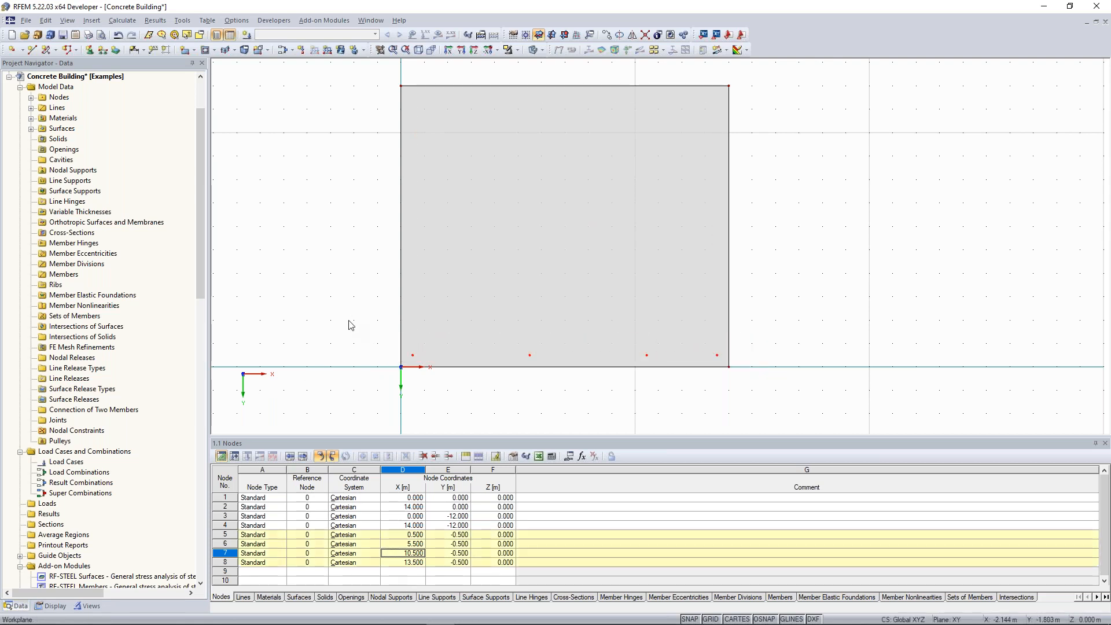
right_click(413, 355)
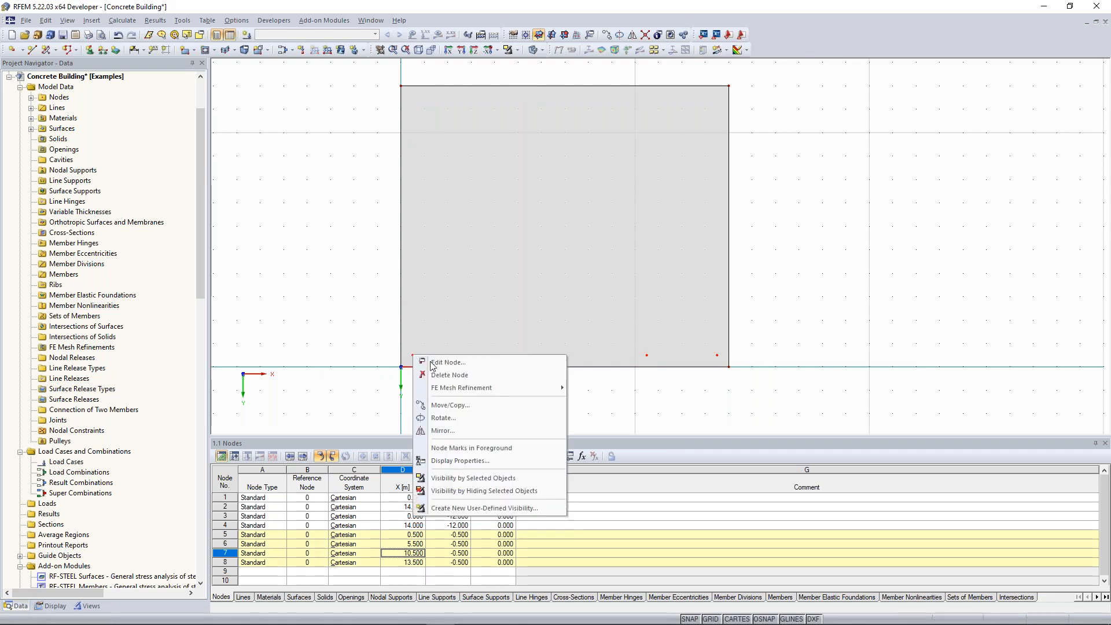
click(489, 405)
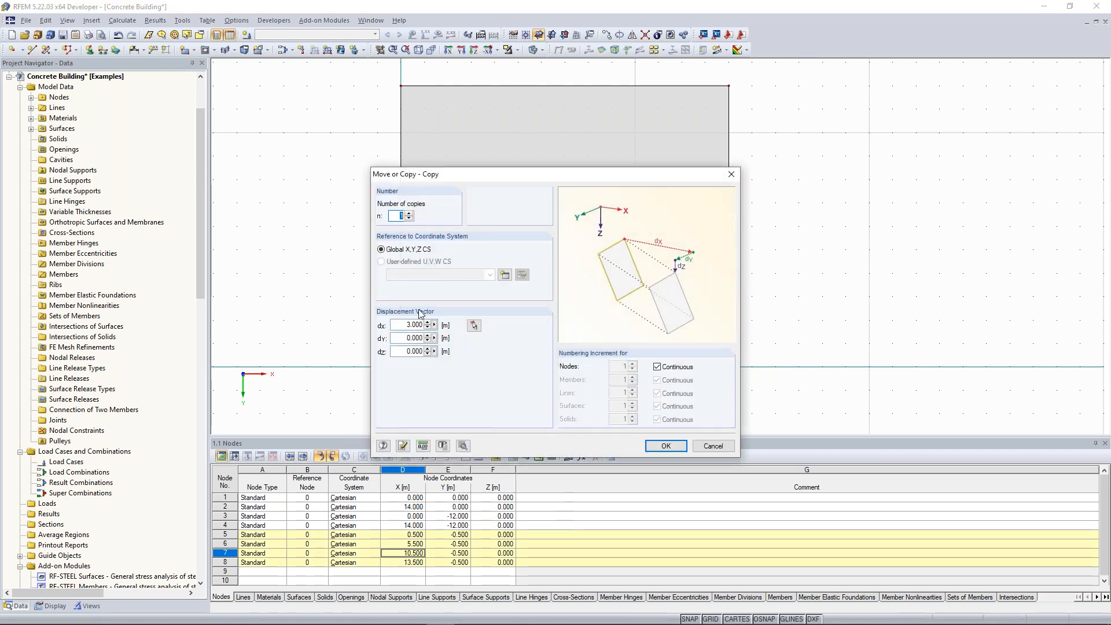
click(426, 322)
text(0)
drag(490, 178, 855, 103)
key(Tab)
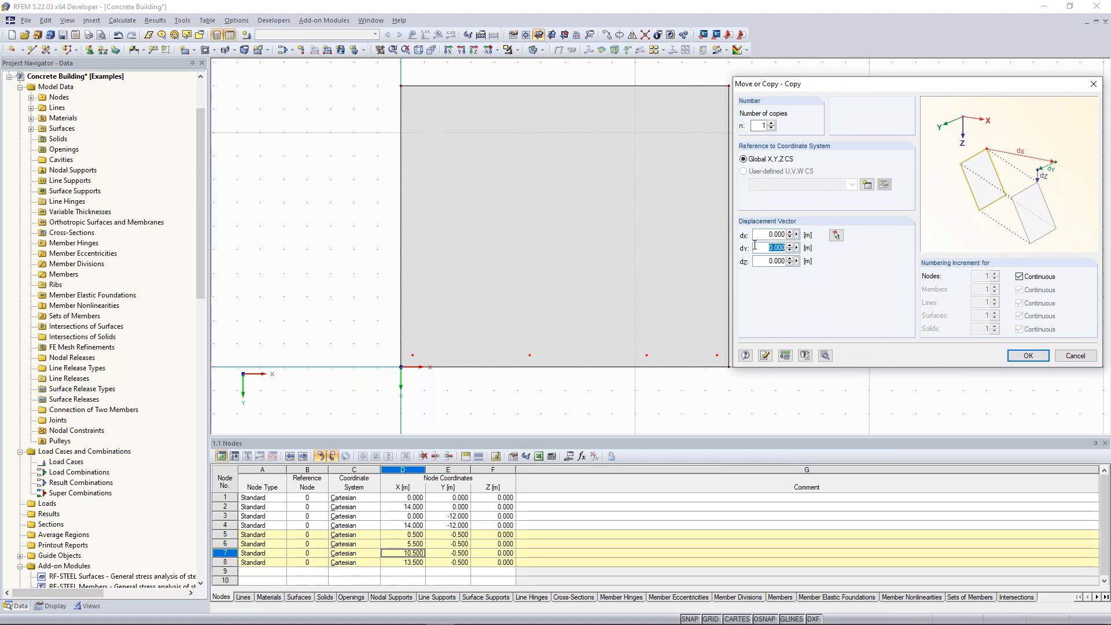
text(-4)
click(1027, 355)
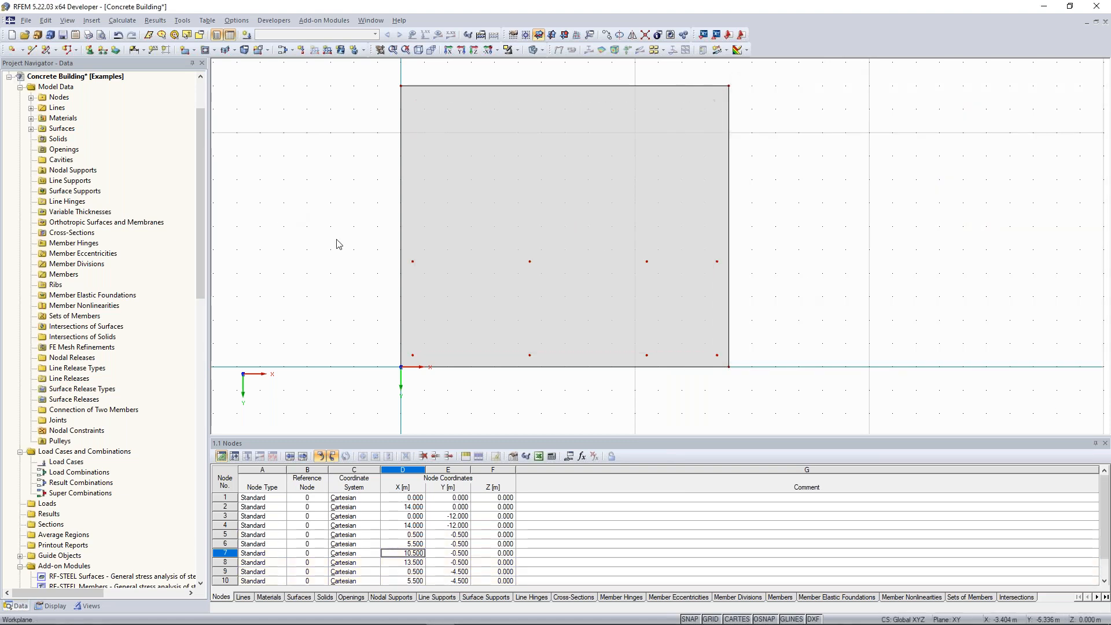
Copy node 11 at X 10.5, Y -4.5 m once with a displacement dY of -4 m.
middle_drag(386, 268, 363, 304)
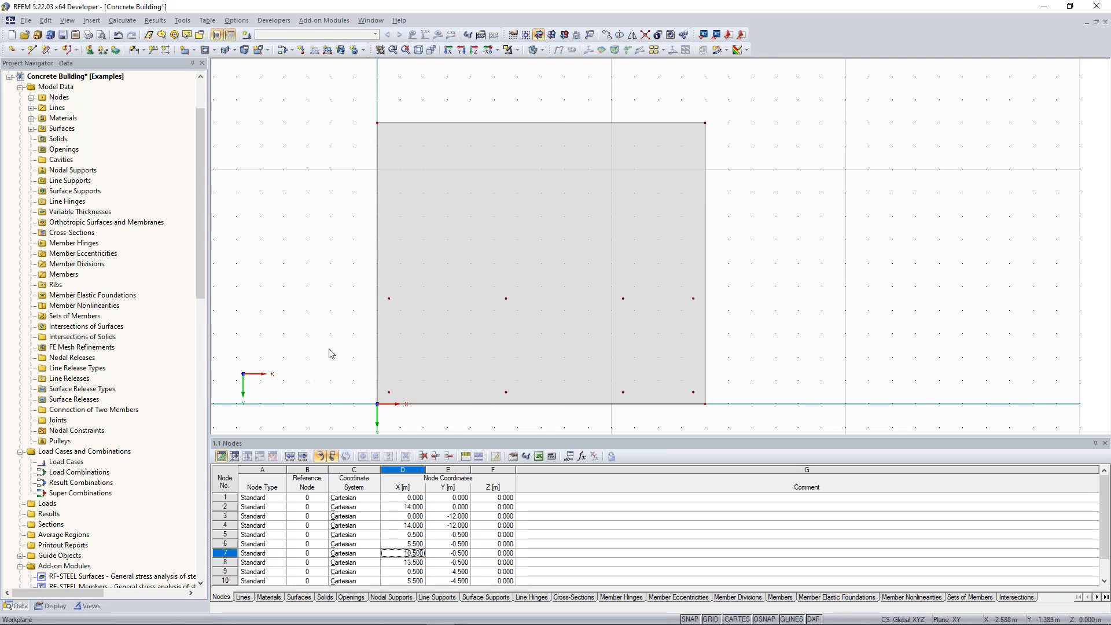
scroll(620, 318, up, 2)
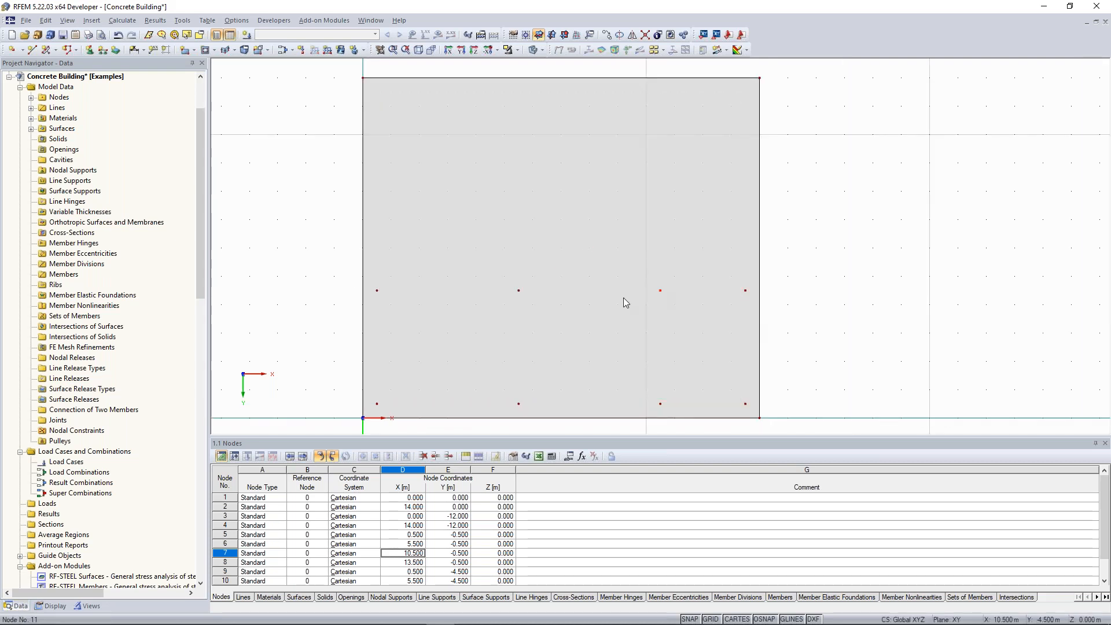
middle_drag(285, 277, 254, 281)
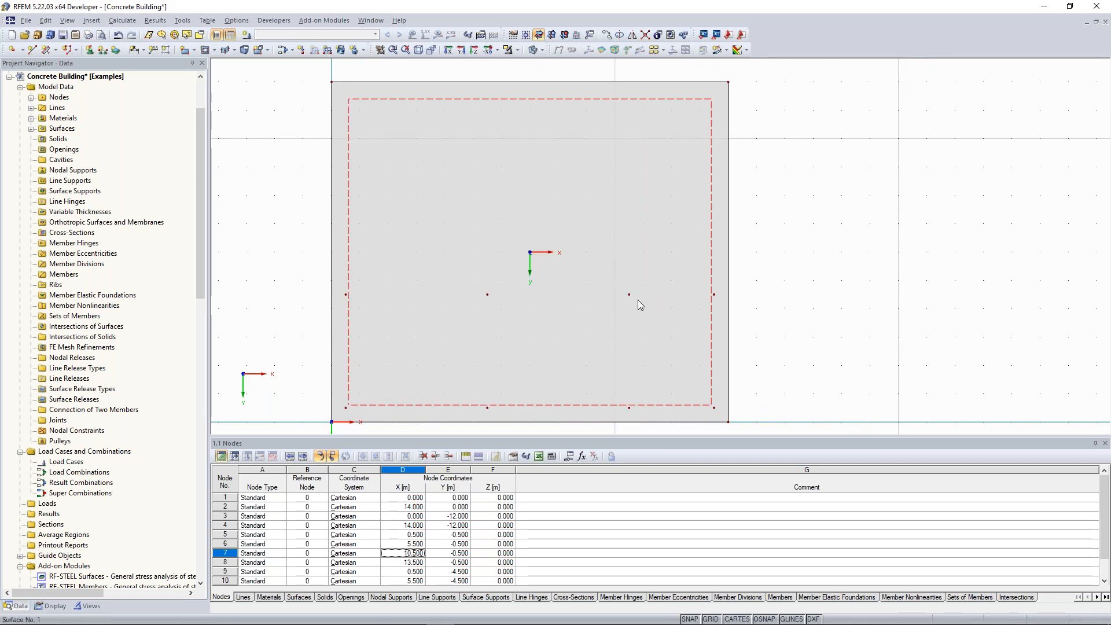
middle_drag(630, 294, 630, 310)
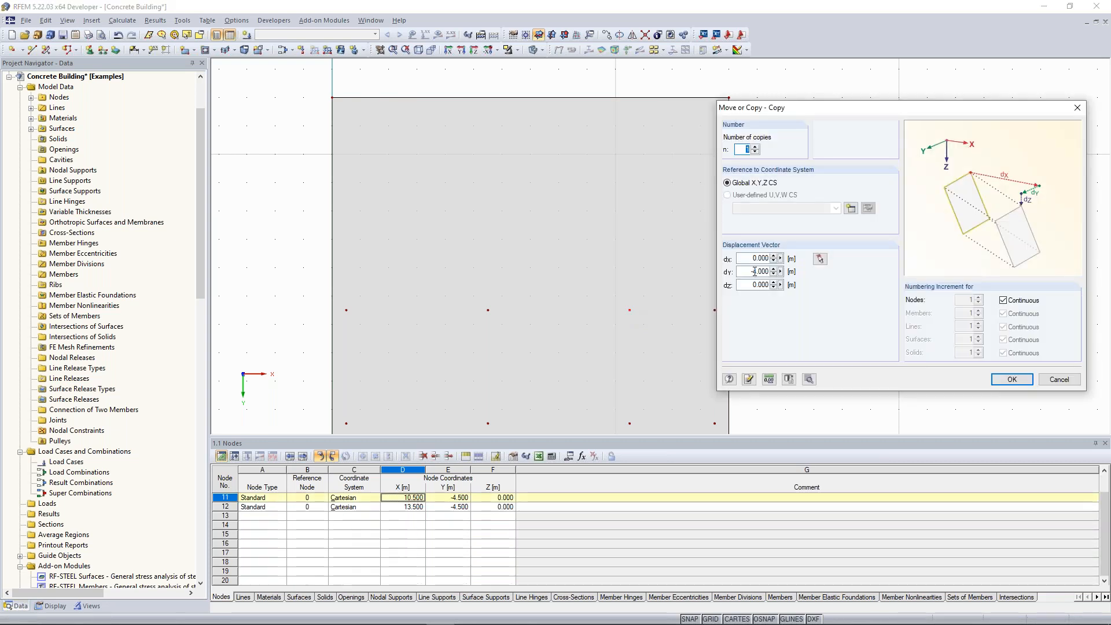
drag(754, 272, 772, 272)
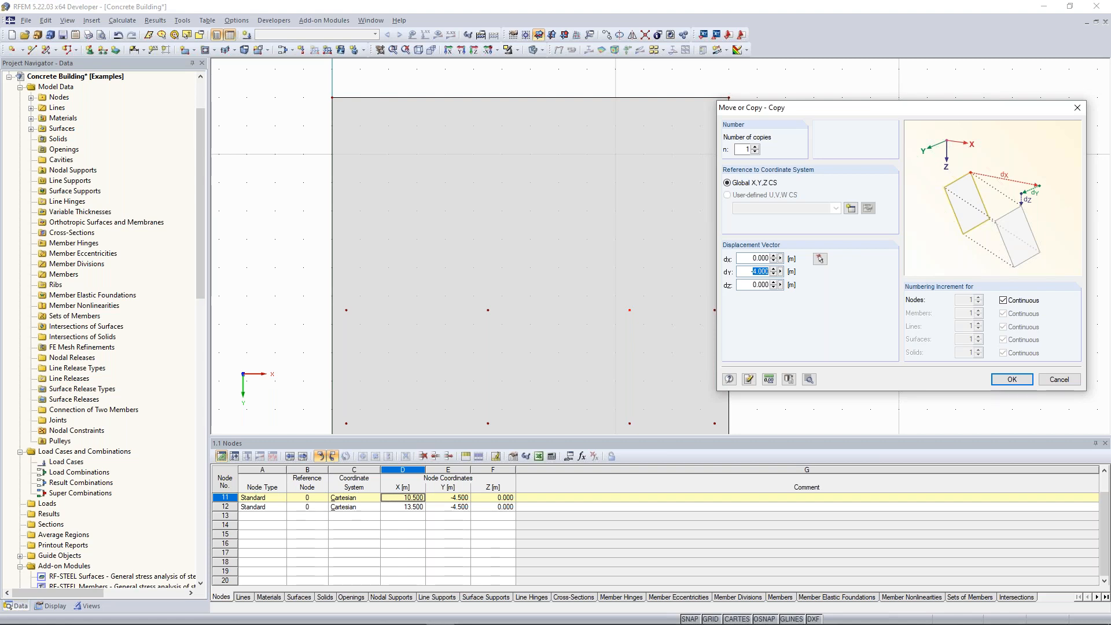
text(4)
click(1011, 379)
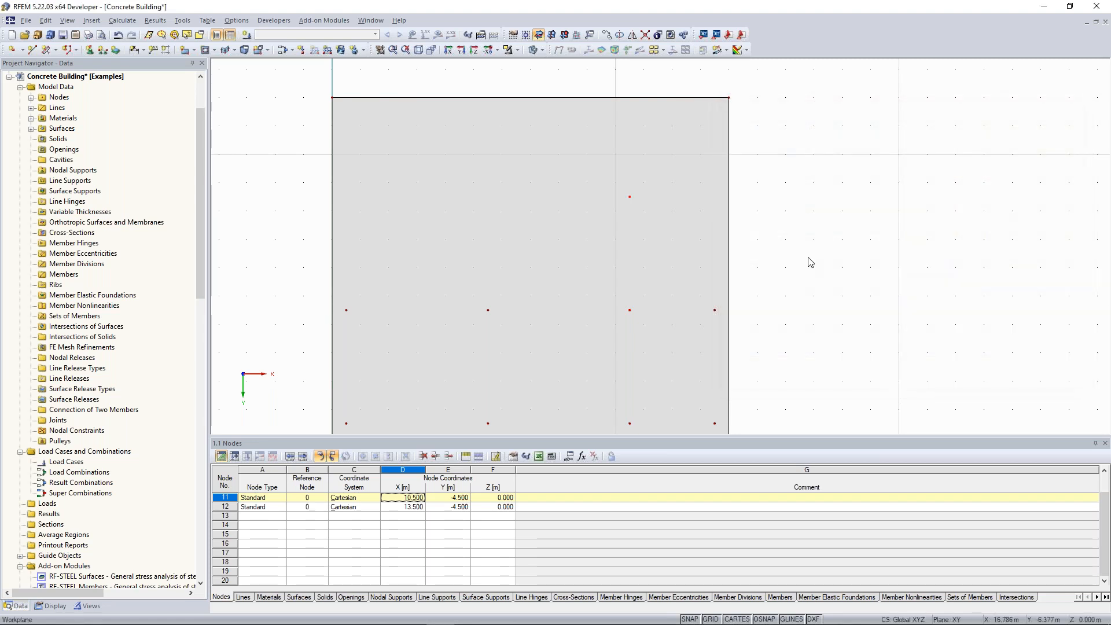
click(808, 258)
Switch to the training manual PDF in Adobe Acrobat to check the floor slab dimensions, and return to the RFEM model.
scroll(808, 258, down, 4)
middle_drag(802, 227, 730, 225)
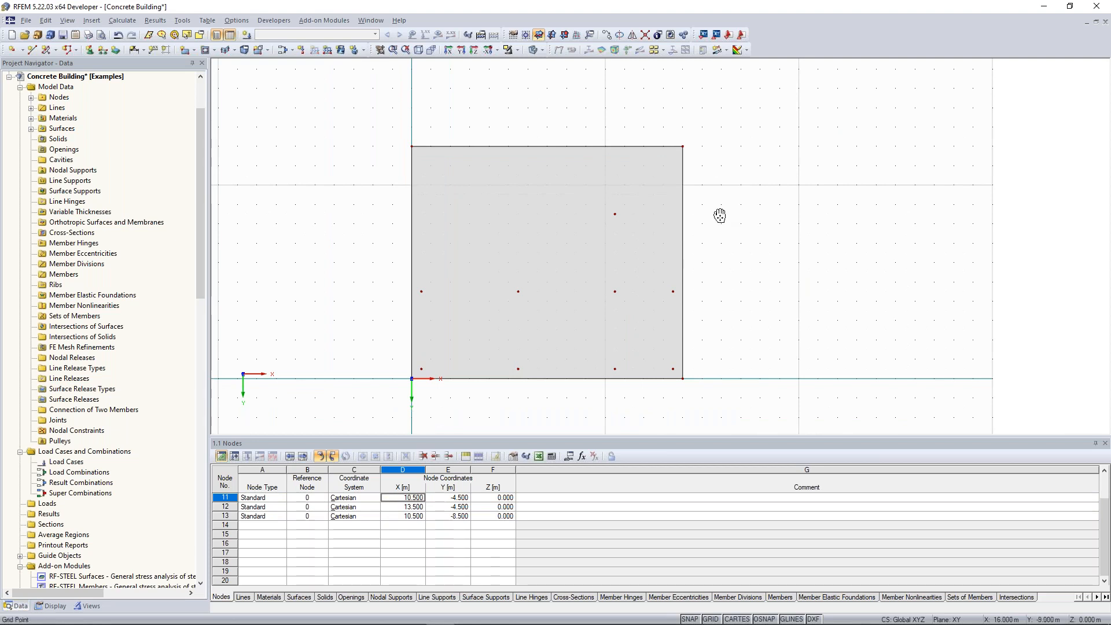
middle_drag(720, 214, 714, 231)
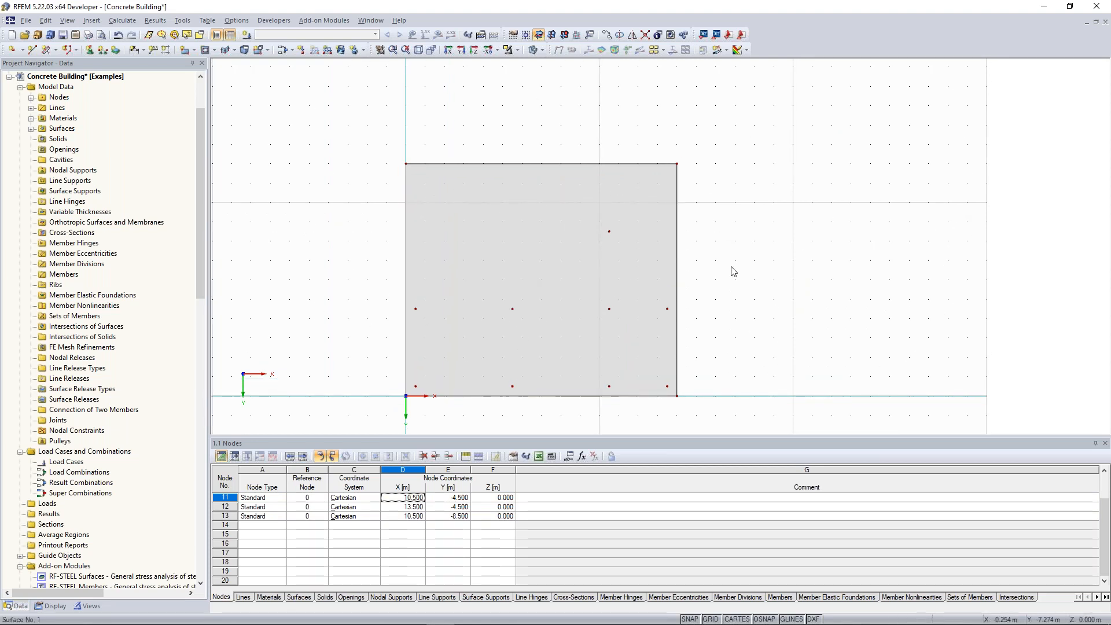
scroll(697, 241, up, 1)
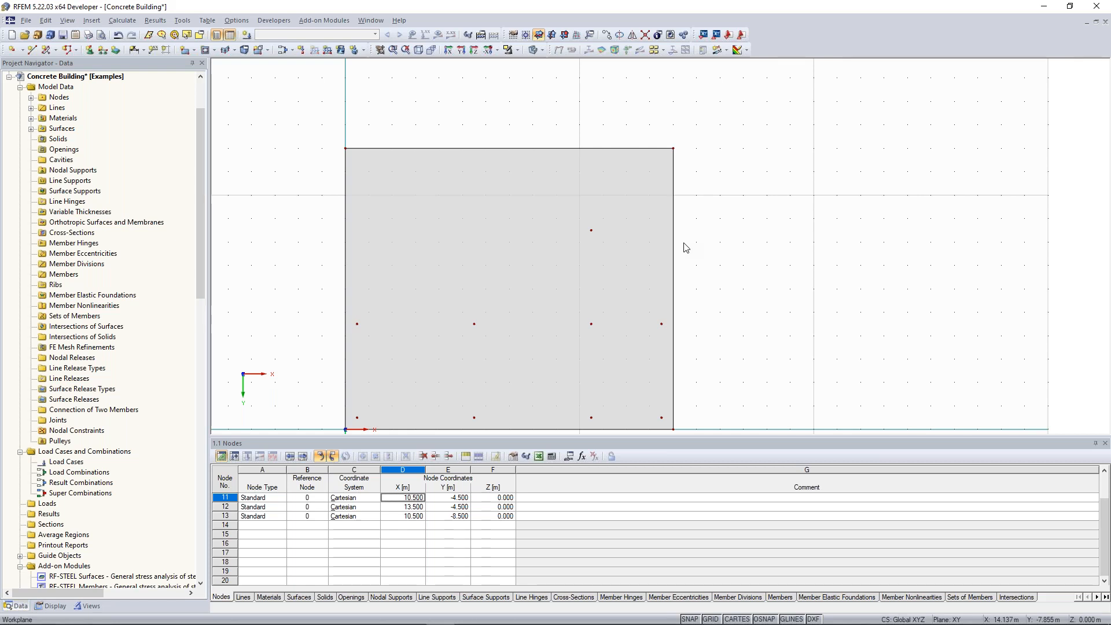
key(alt+Tab)
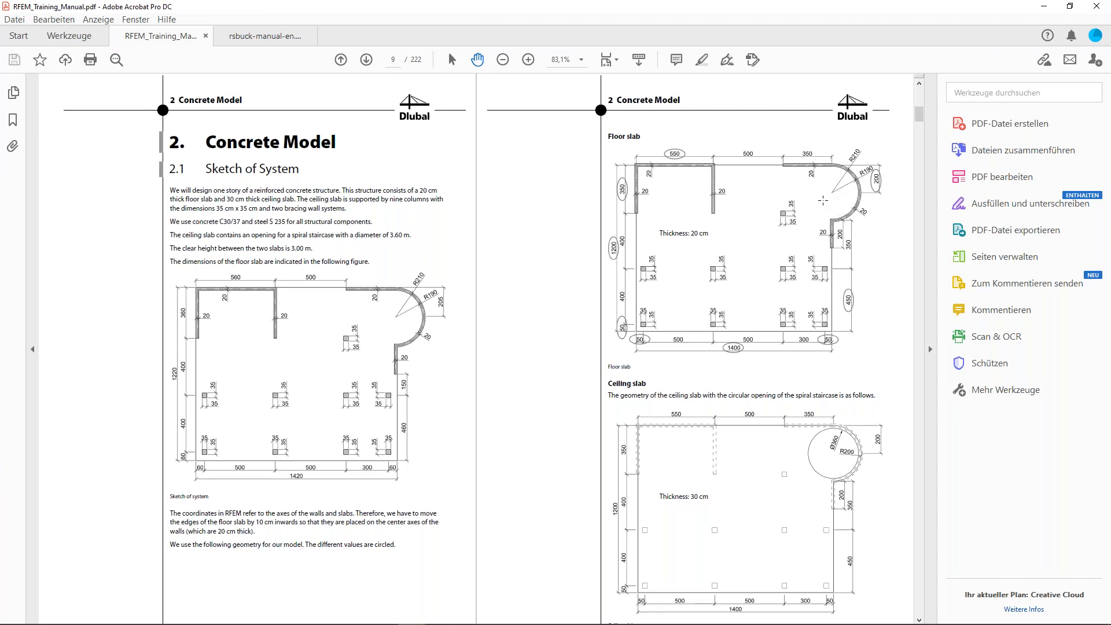
double_click(820, 10)
drag(177, 145, 0, 152)
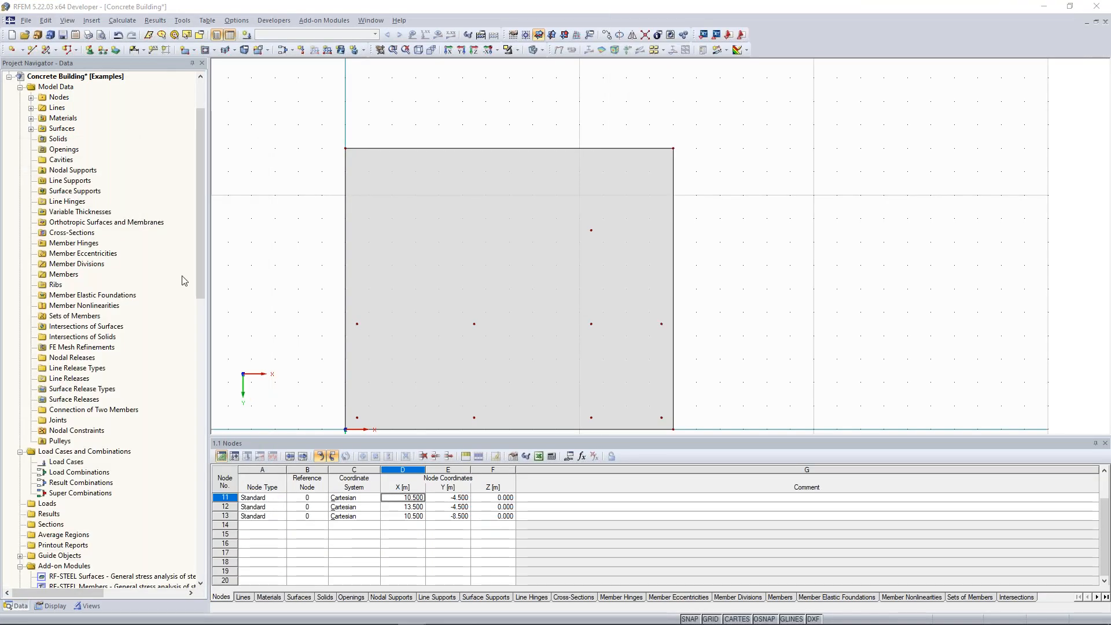
Divide slab edge line 2 with a new intermediate node 4 m from the line end.
scroll(647, 210, up, 1)
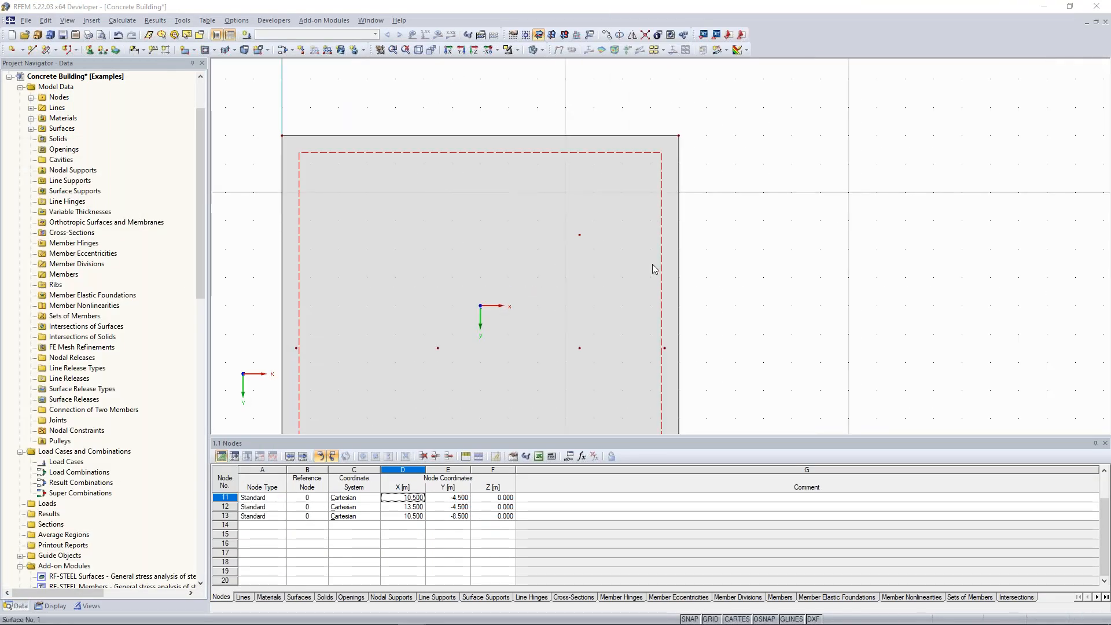
click(680, 206)
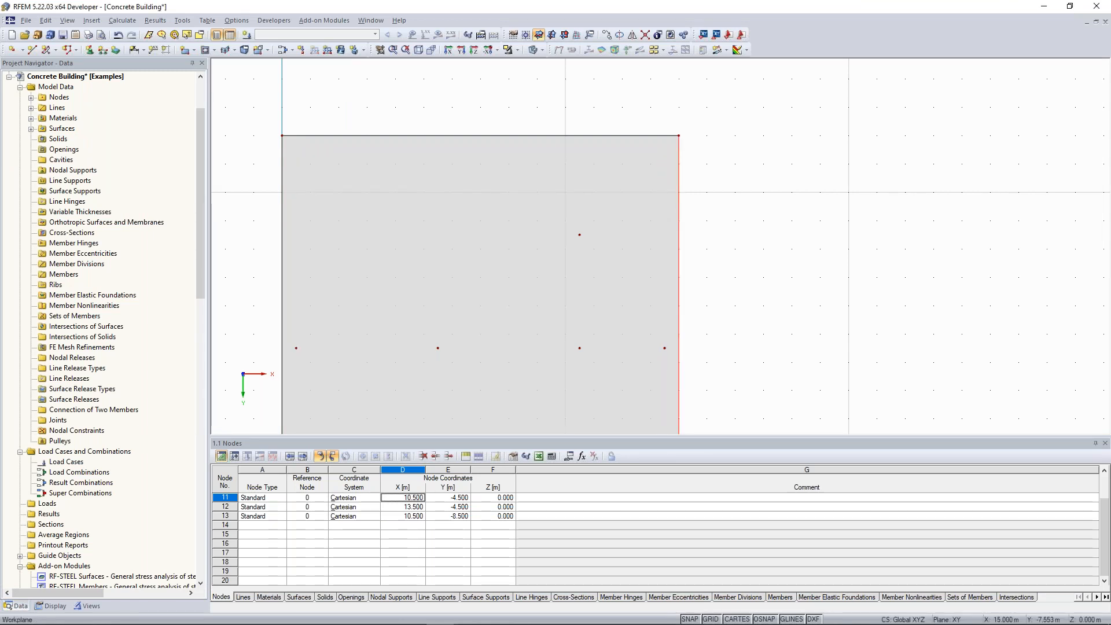
middle_drag(707, 262, 687, 216)
scroll(687, 216, down, 1)
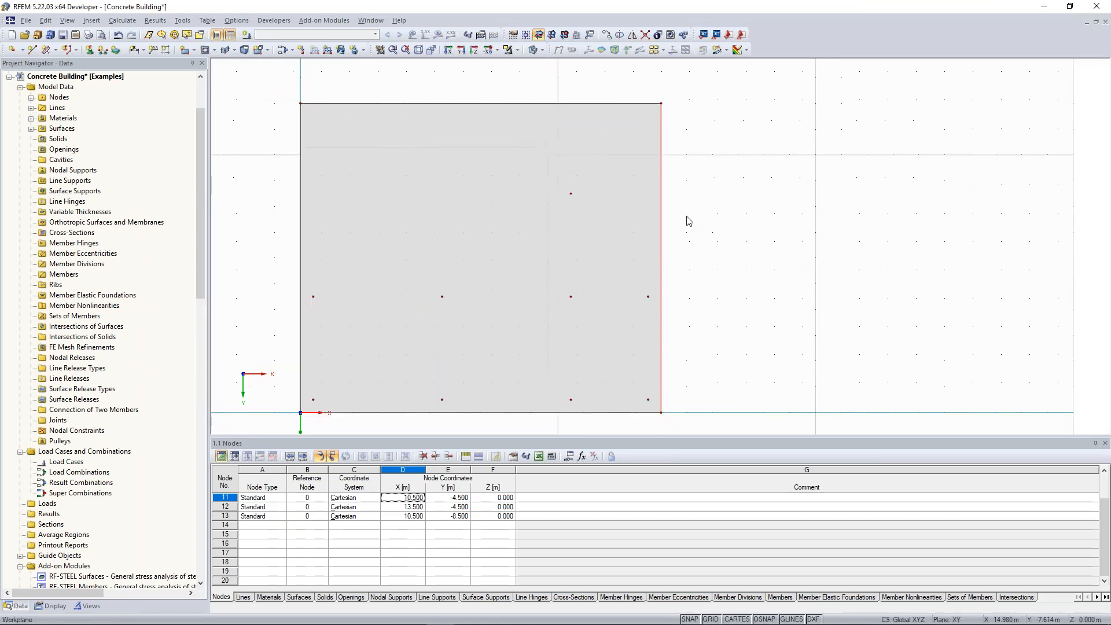
right_click(661, 175)
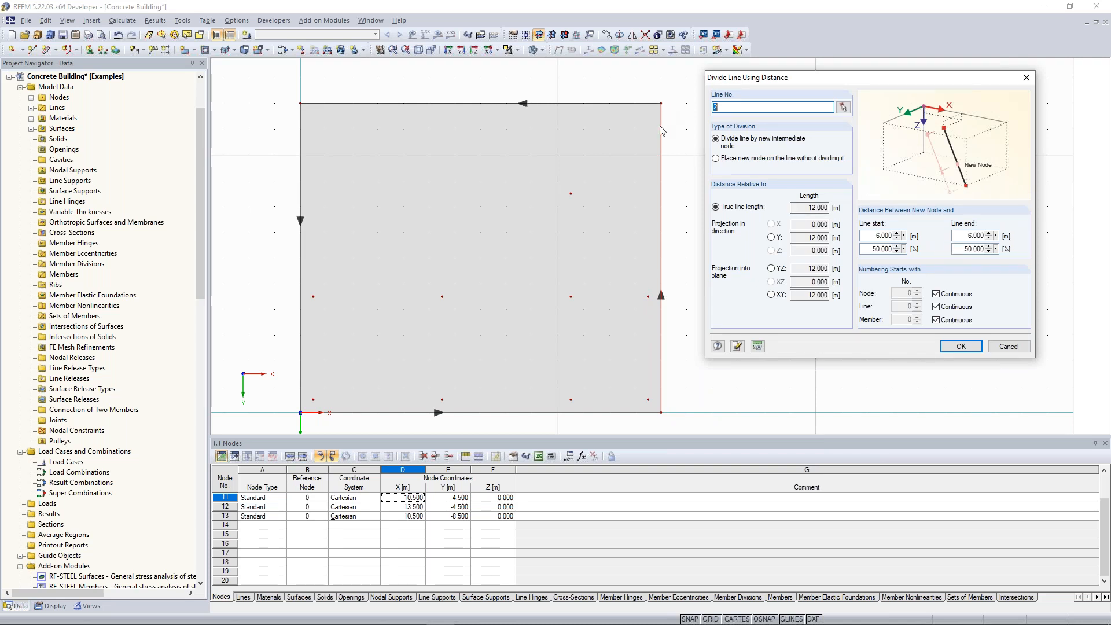
double_click(970, 236)
text(4)
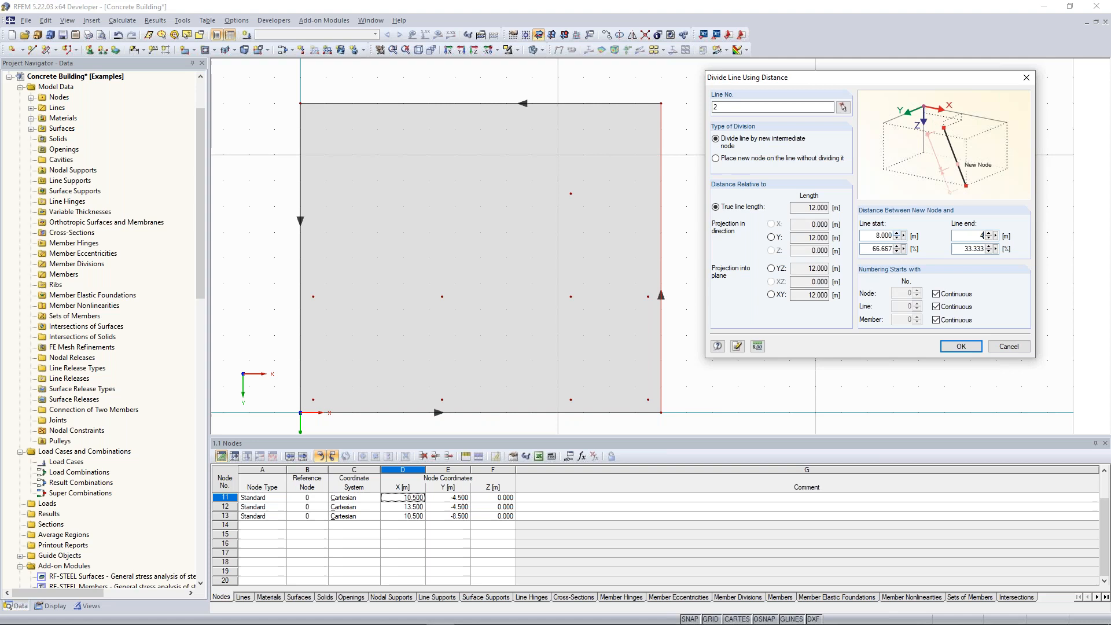
click(958, 347)
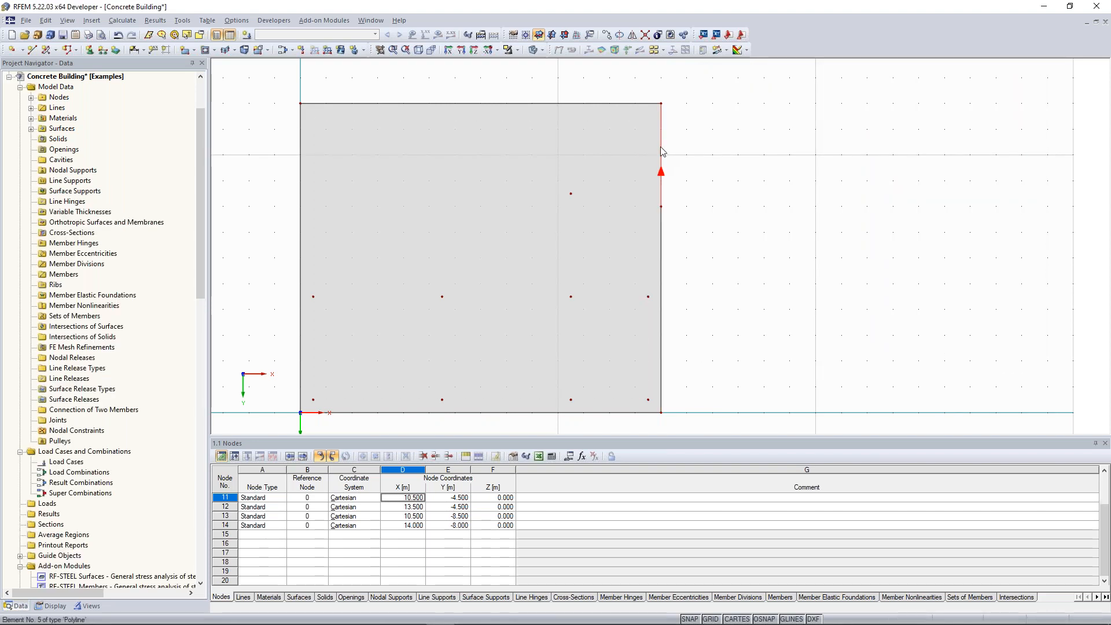
middle_drag(664, 151, 731, 184)
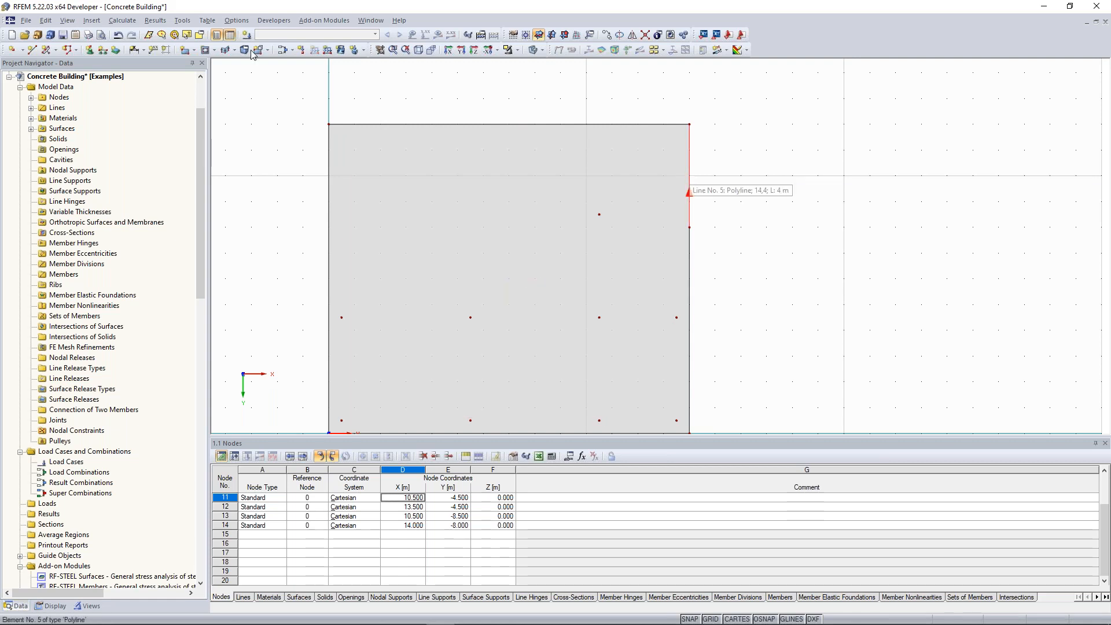
click(21, 51)
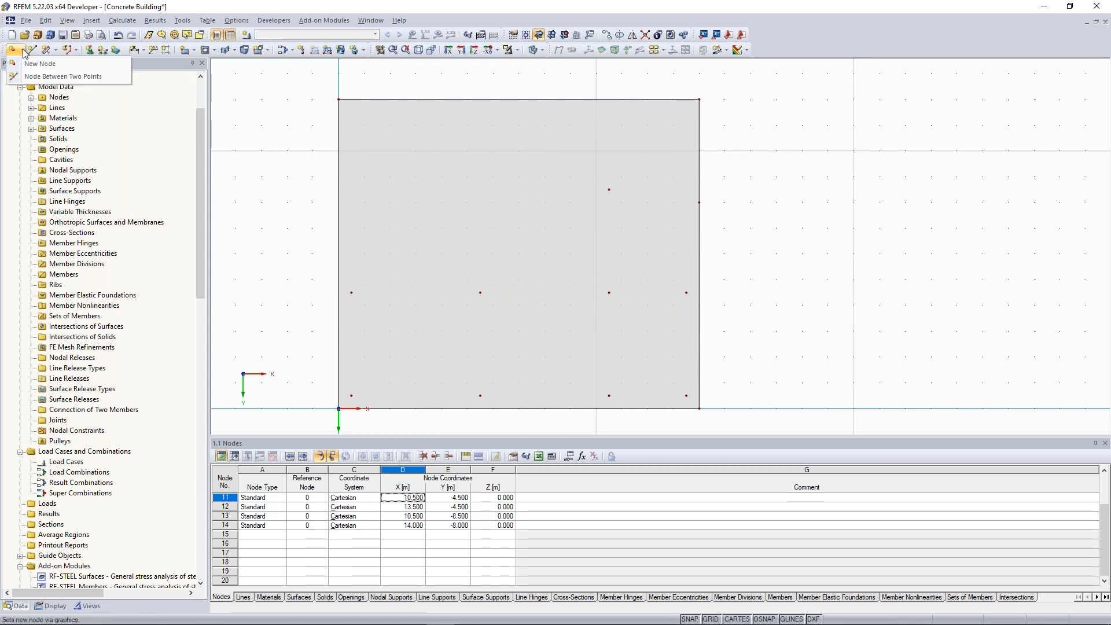
click(60, 76)
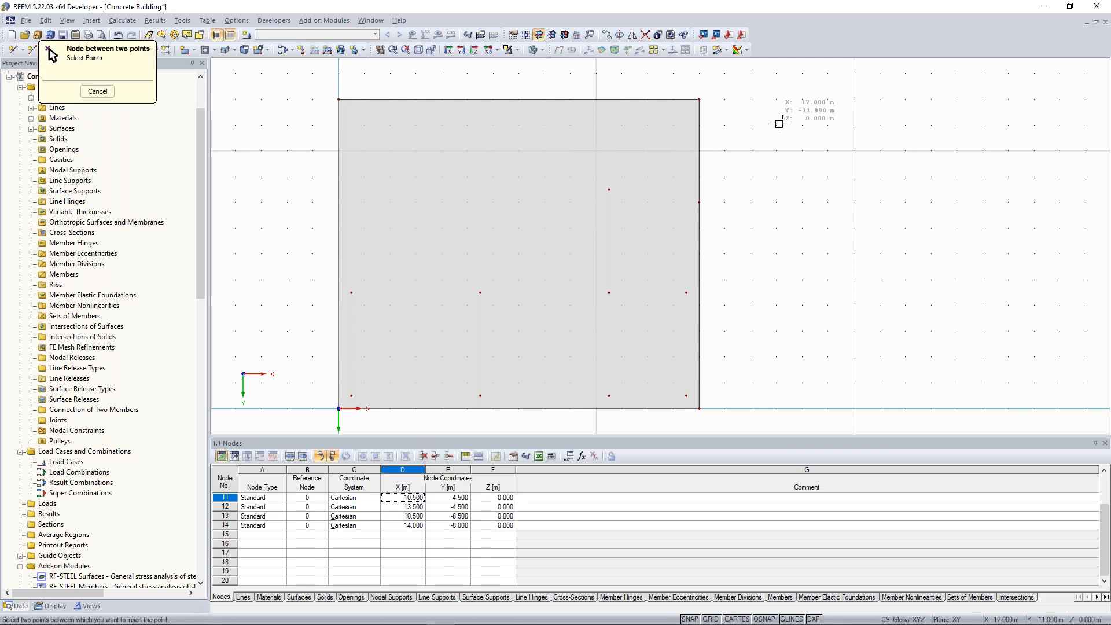
click(698, 99)
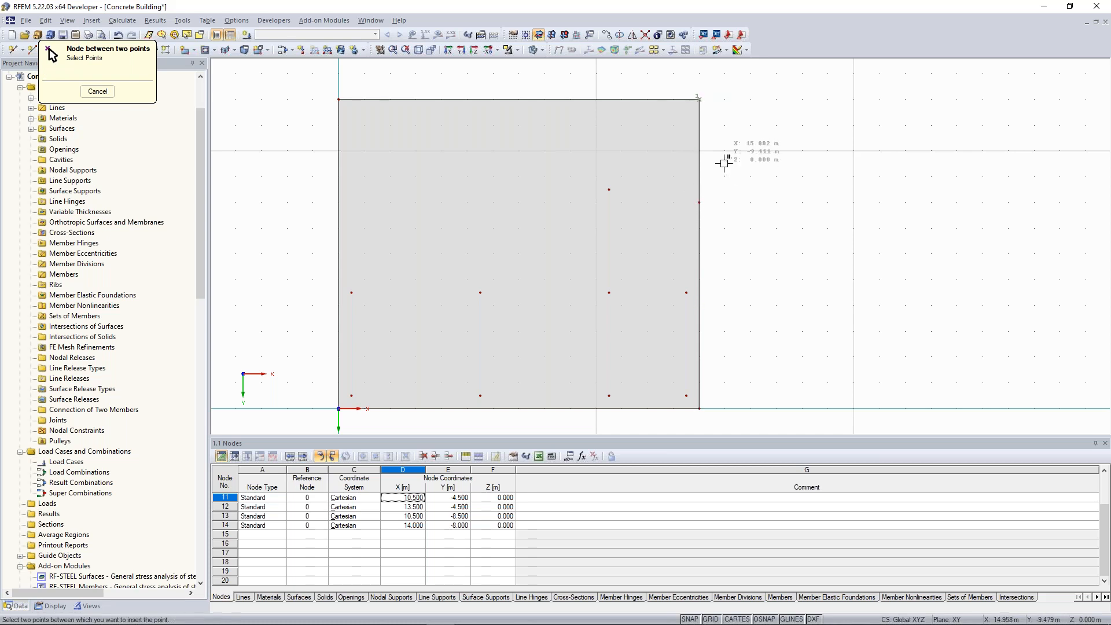
key(Escape)
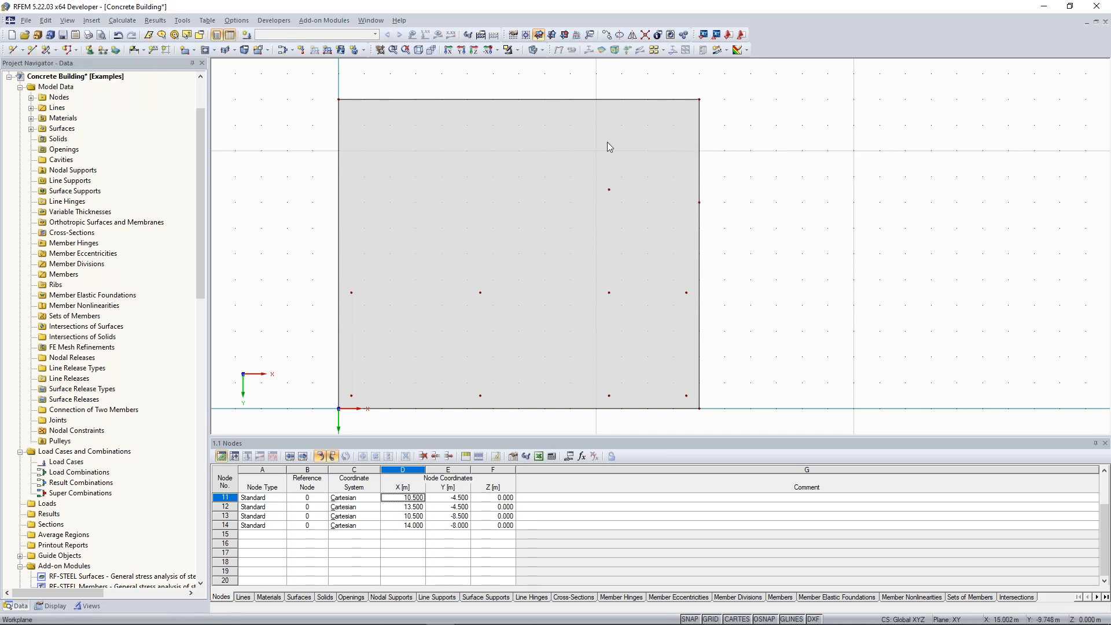
Insert a node midway between corner node 4 and node 14 on the slab edge, 2 m from each point.
click(14, 51)
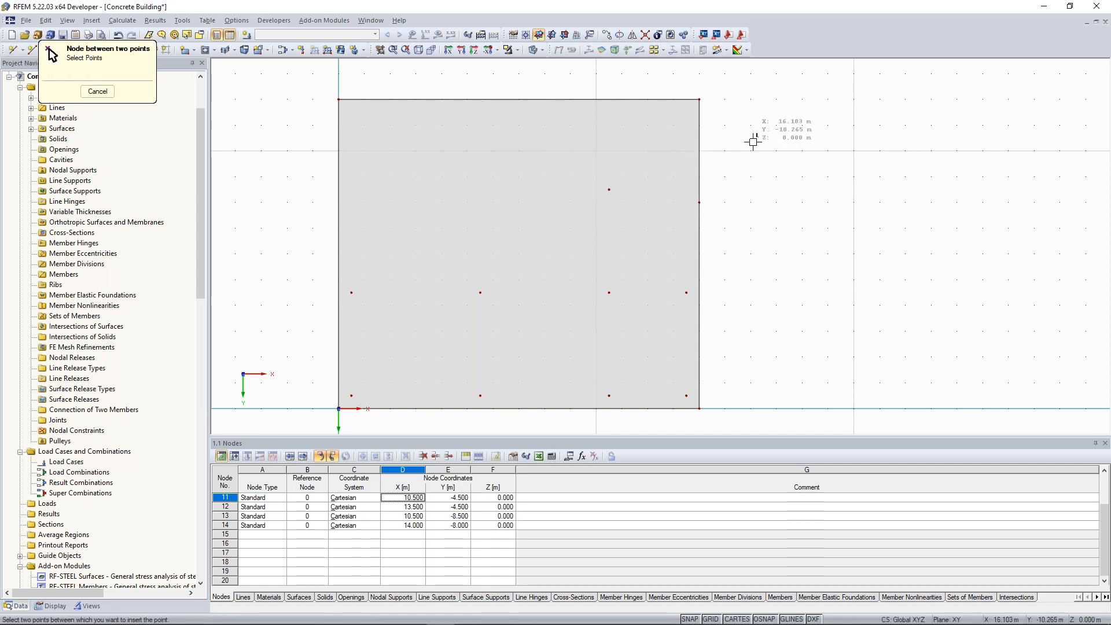
scroll(743, 138, up, 1)
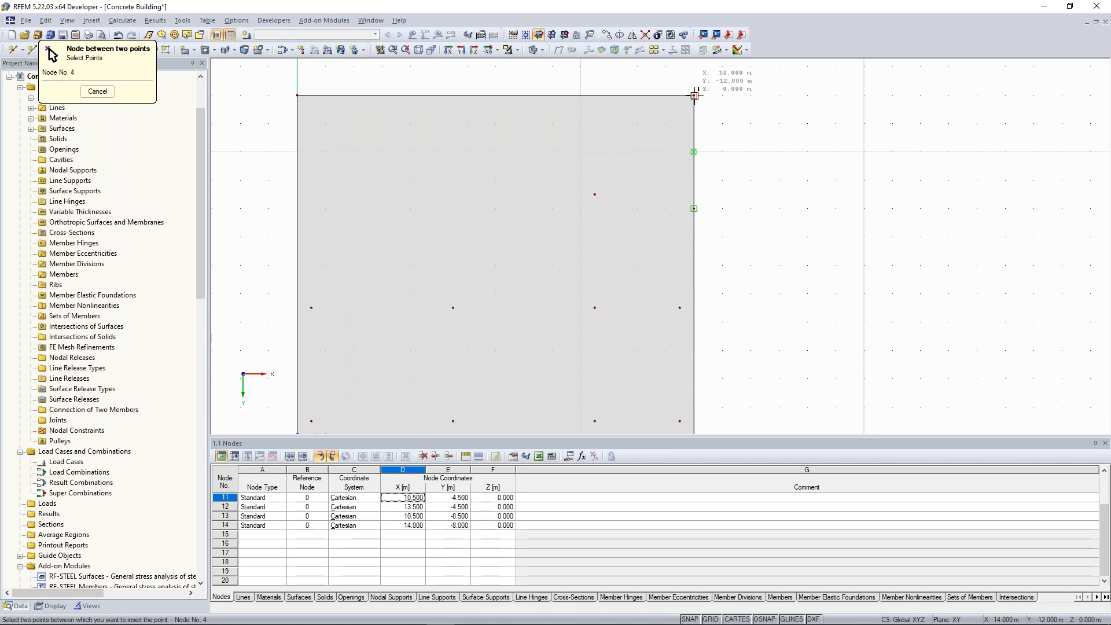
click(694, 95)
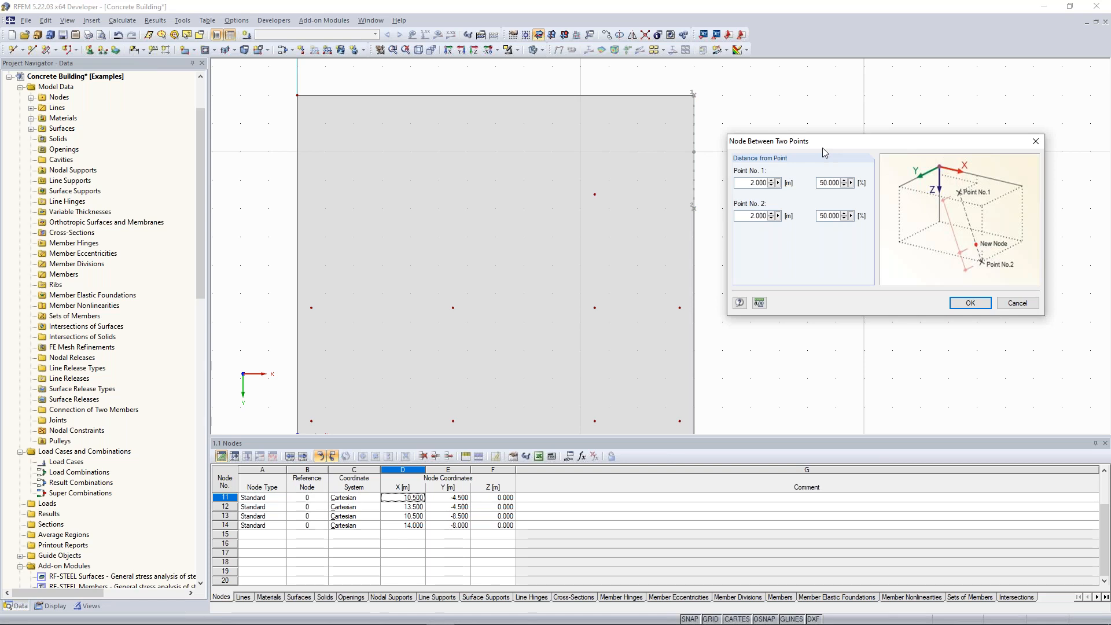
drag(821, 147, 825, 130)
drag(826, 198, 843, 199)
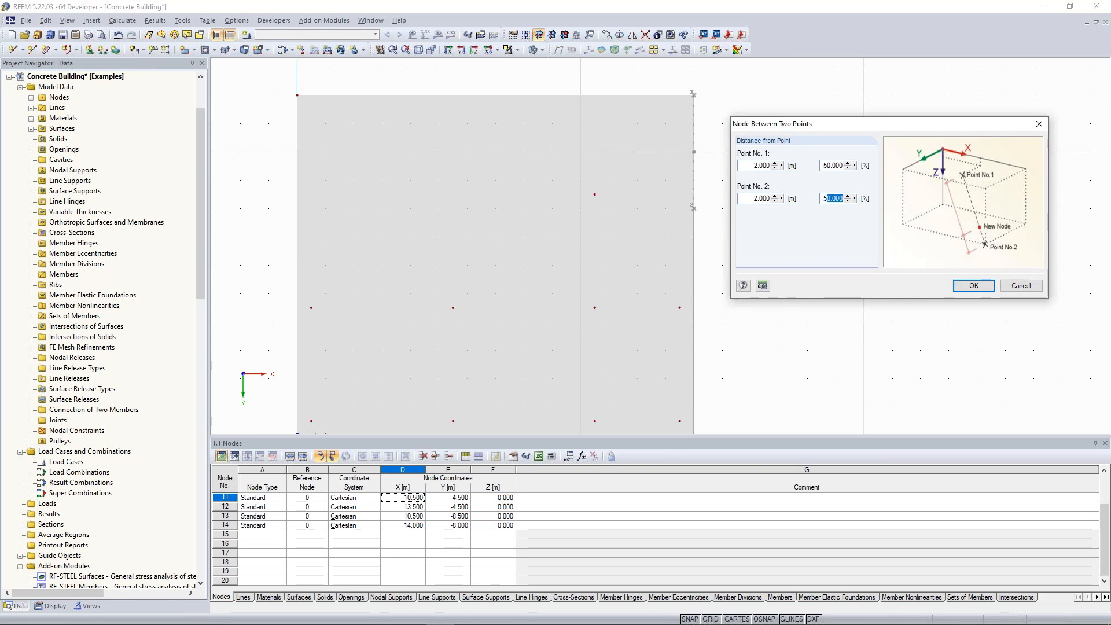
click(973, 285)
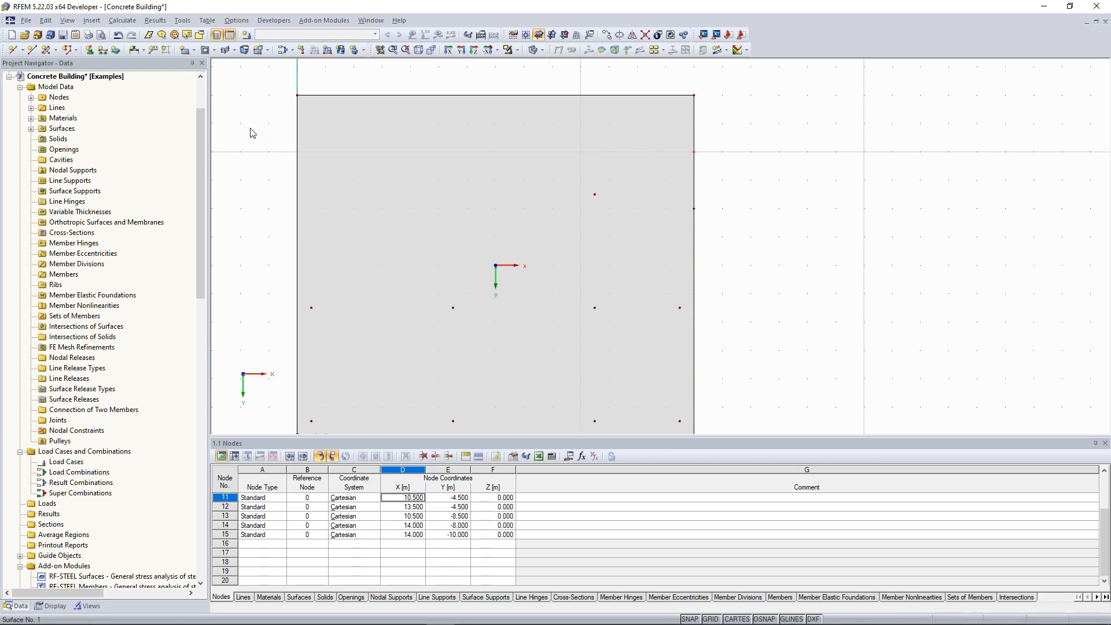
Create a 200 mm C30/37 semicircular surface outside the slab edge, centred on X 14, Y -10 m and starting at X 14, Y -8 m.
click(193, 52)
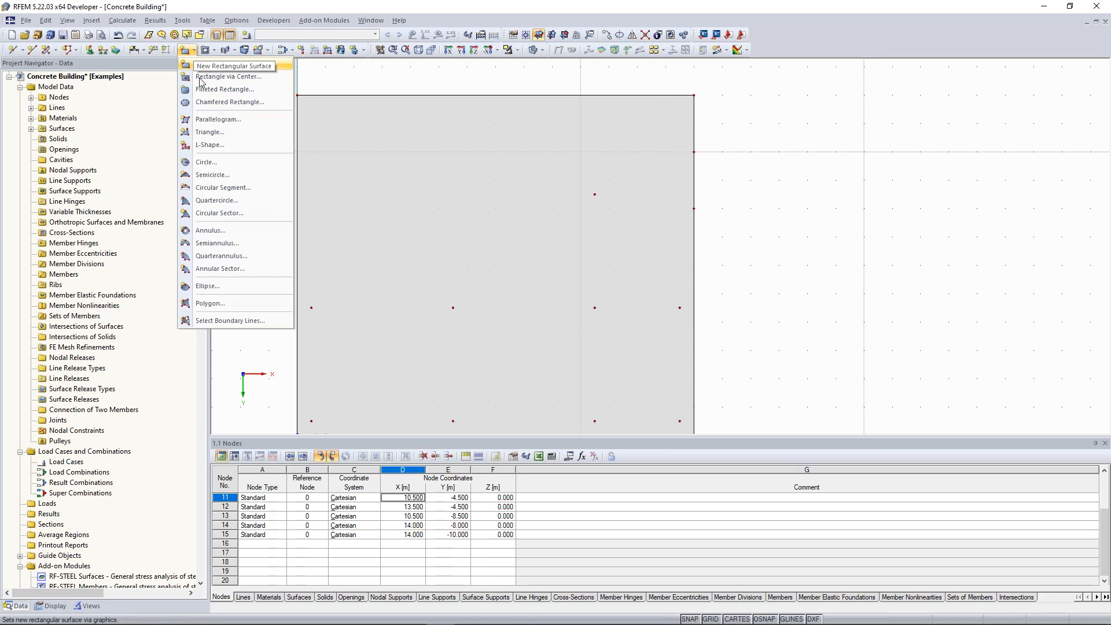
click(213, 175)
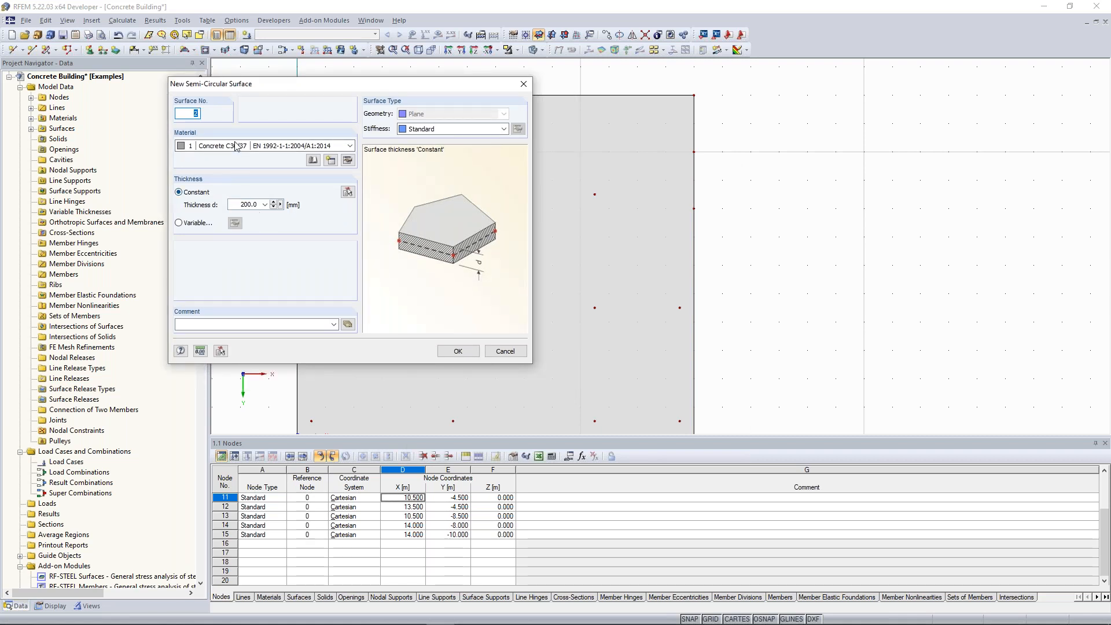
click(455, 354)
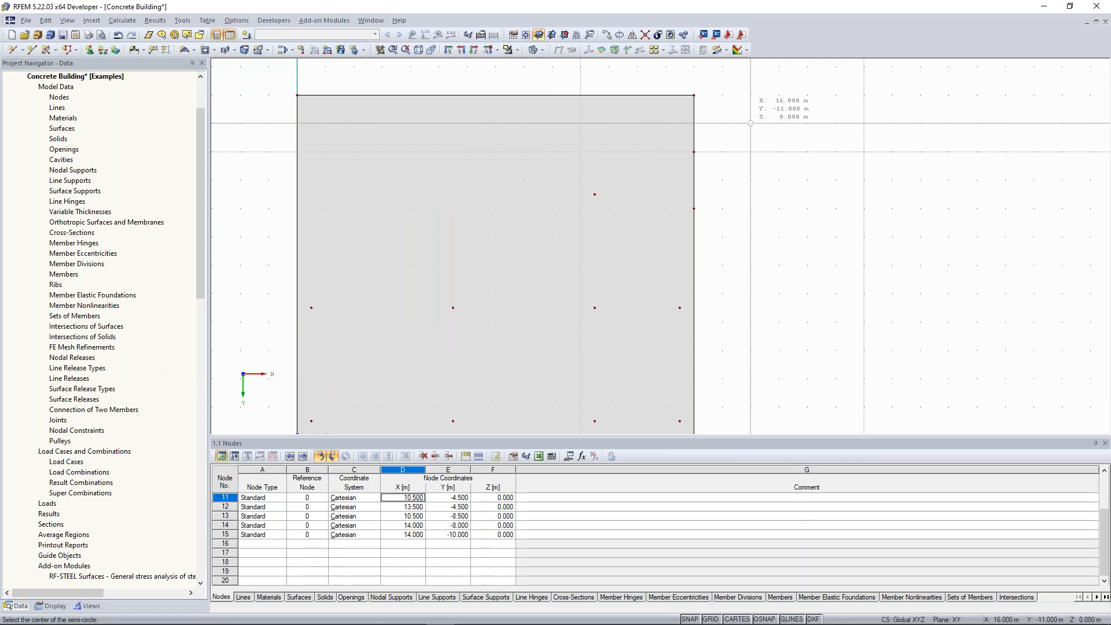
click(693, 151)
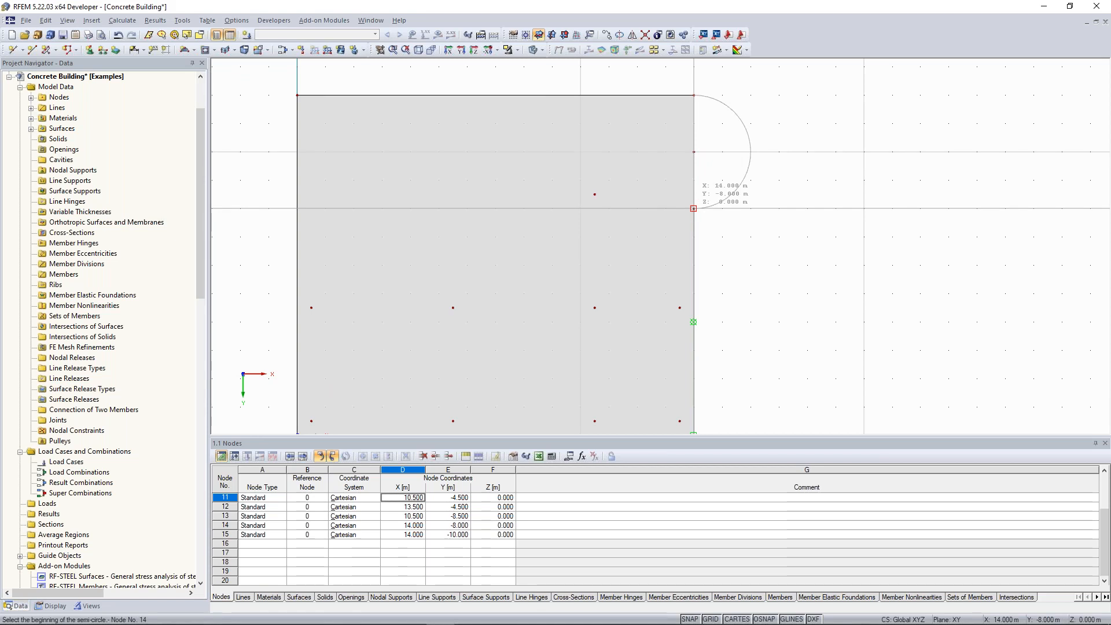
click(693, 208)
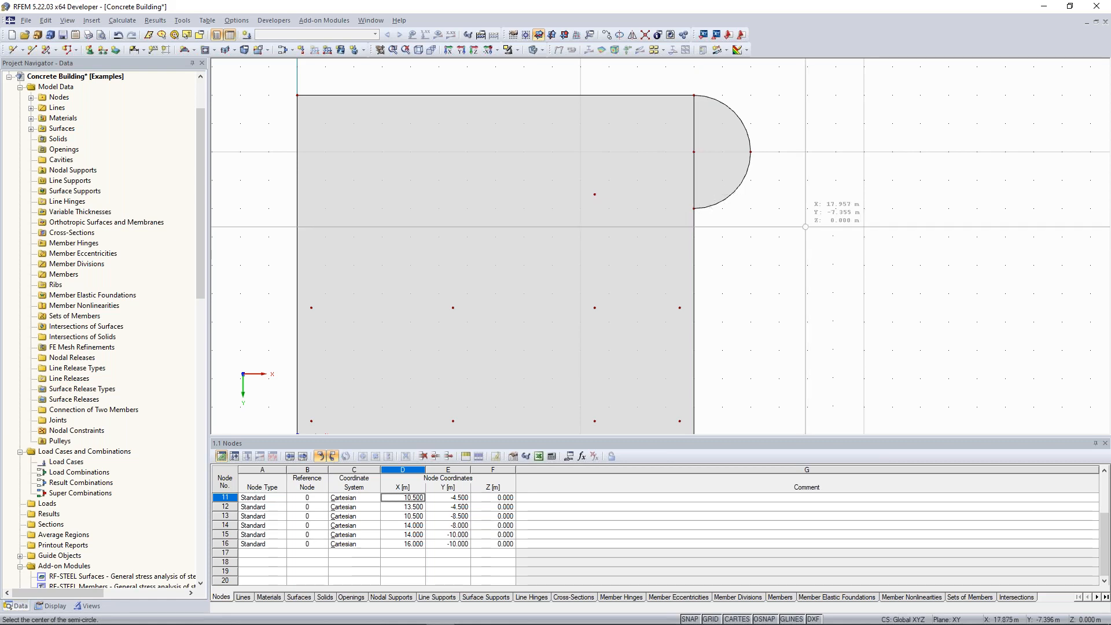
key(Escape)
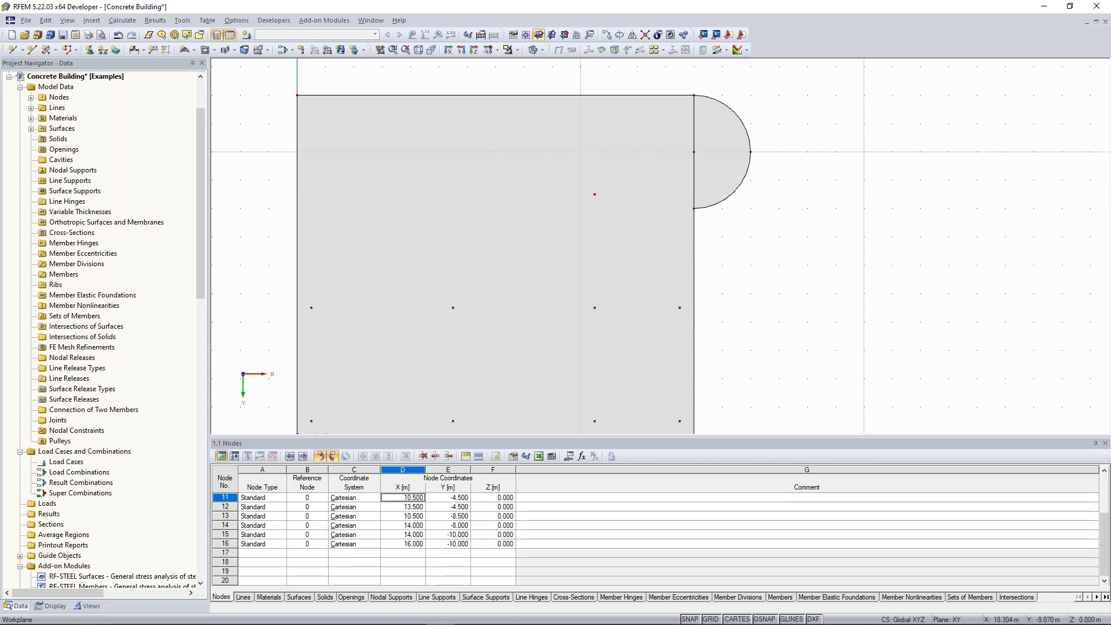
Copy the whole floor slab with its nodes once, with displacements dY 0 and dZ -3.25 m, and clear the selection.
scroll(832, 182, down, 2)
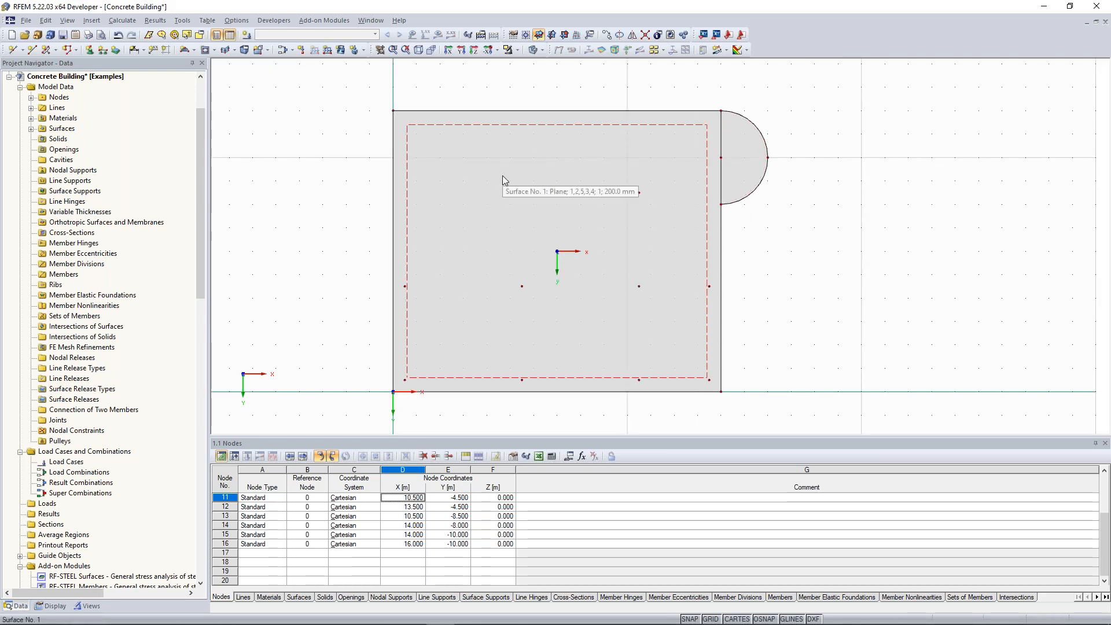
scroll(502, 175, down, 1)
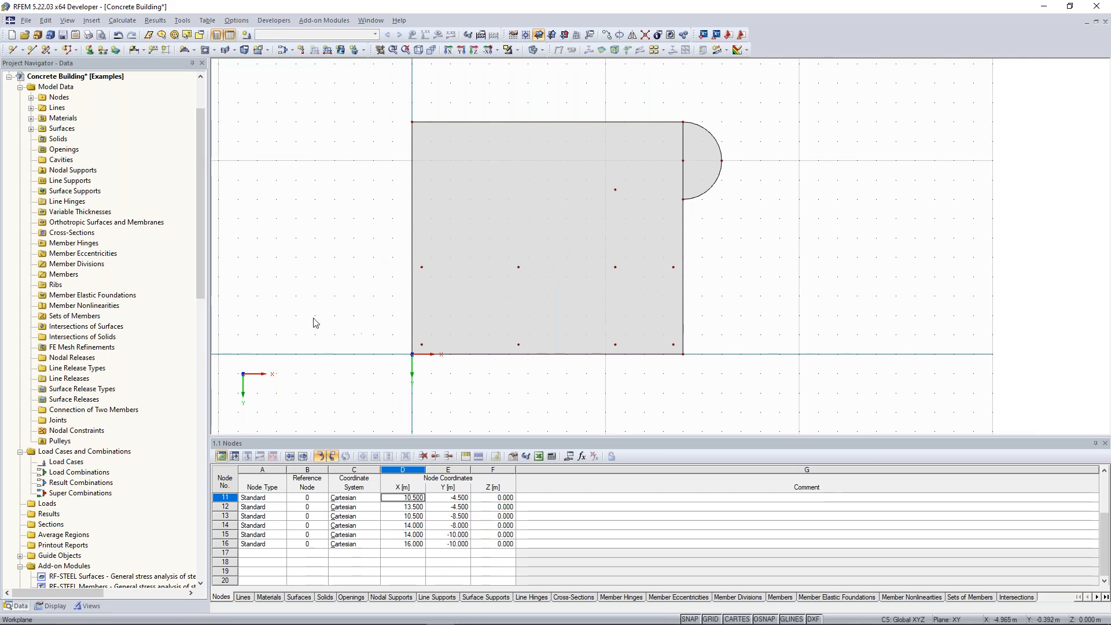
middle_drag(377, 285, 418, 273)
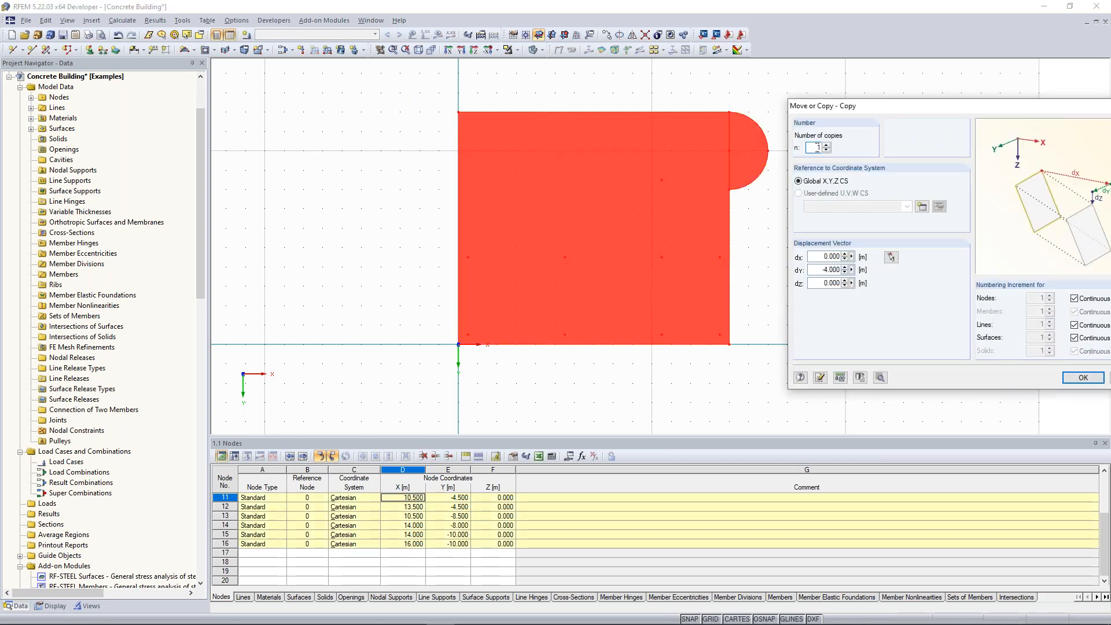
drag(811, 270, 840, 282)
text(0)
key(BackSpace)
text(-3,25)
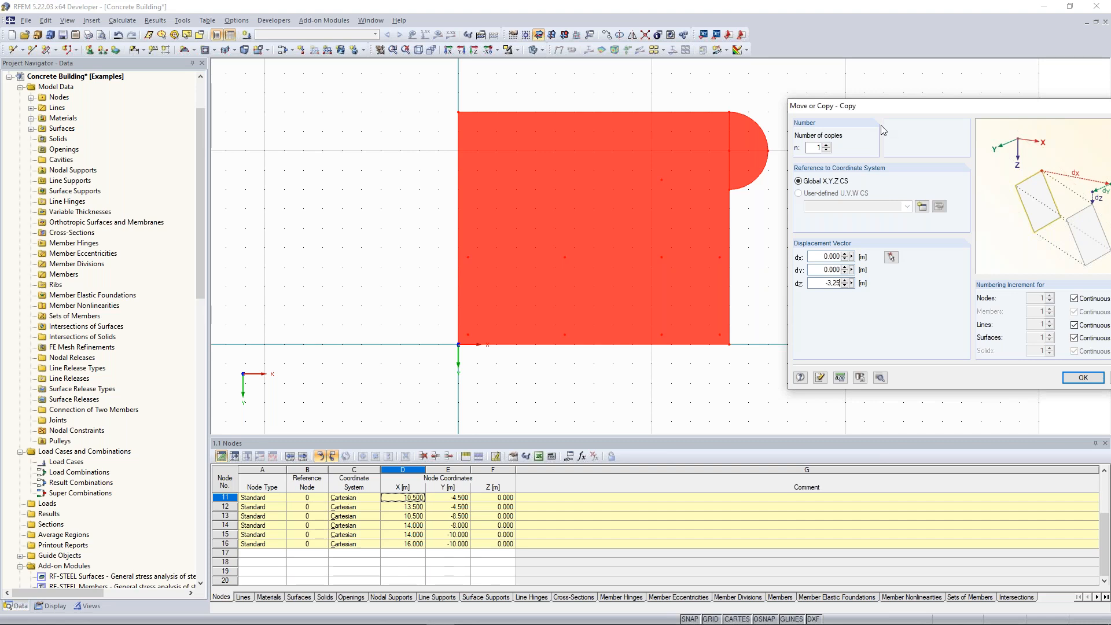
drag(878, 110, 856, 91)
click(1064, 355)
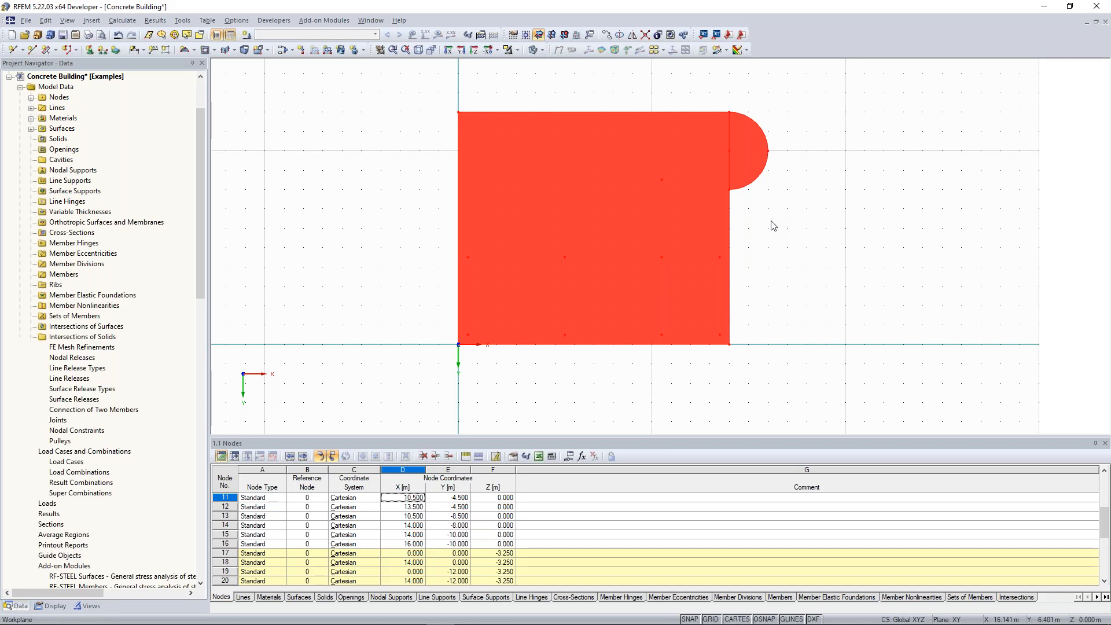
click(770, 222)
Examine the two stacked slabs in 3D from several angles and check the upper semicircular extension up close.
scroll(387, 156, down, 1)
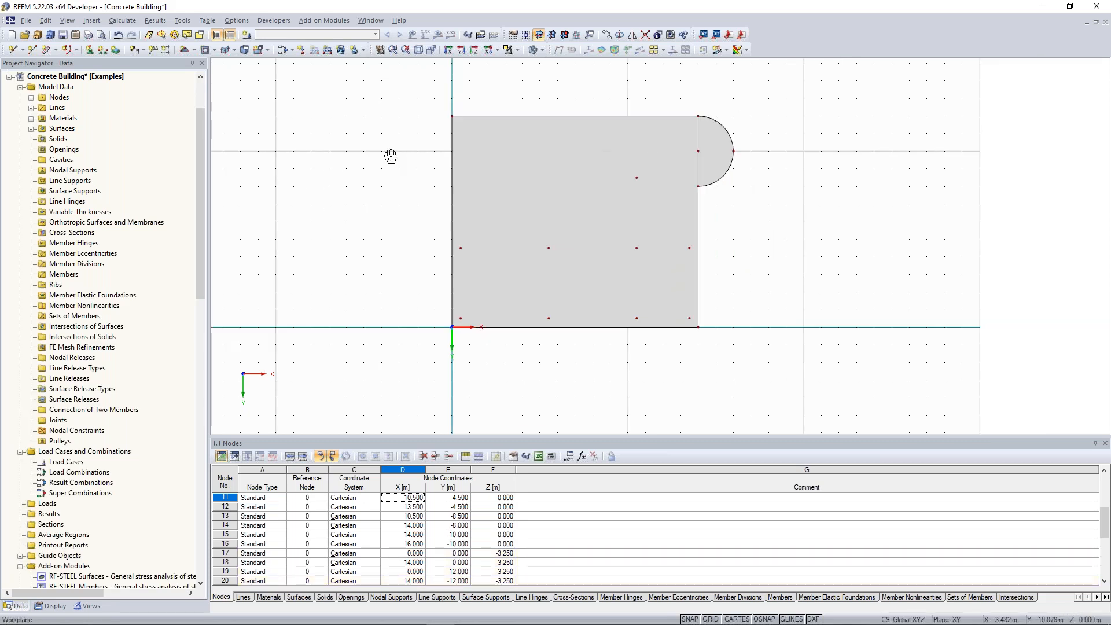
middle_drag(388, 156, 394, 174)
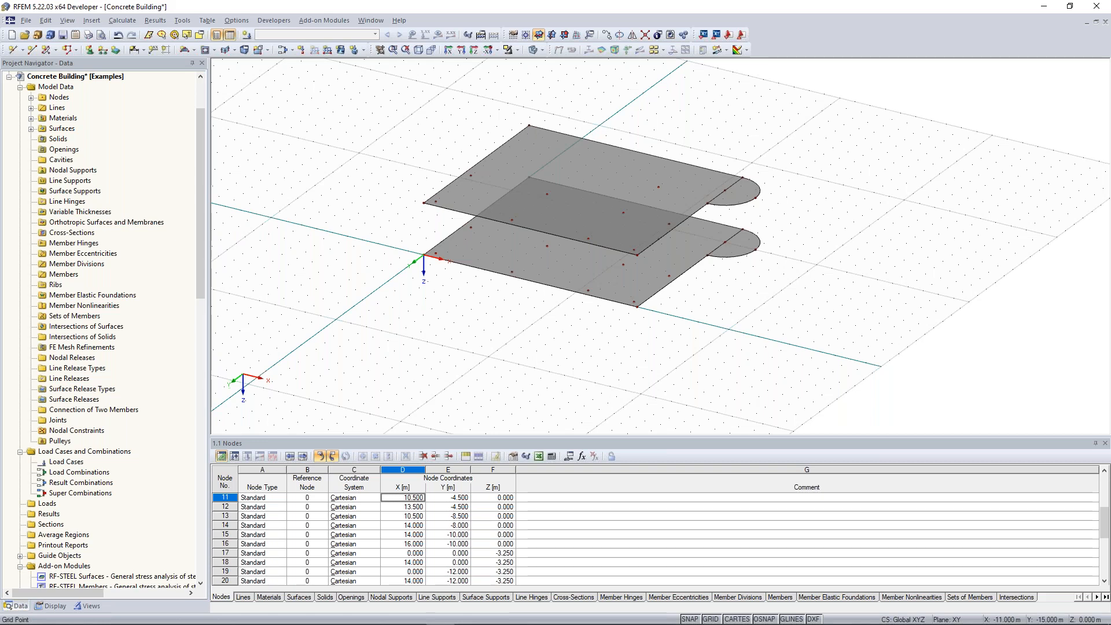
ctrl+middle_drag(523, 231, 572, 212)
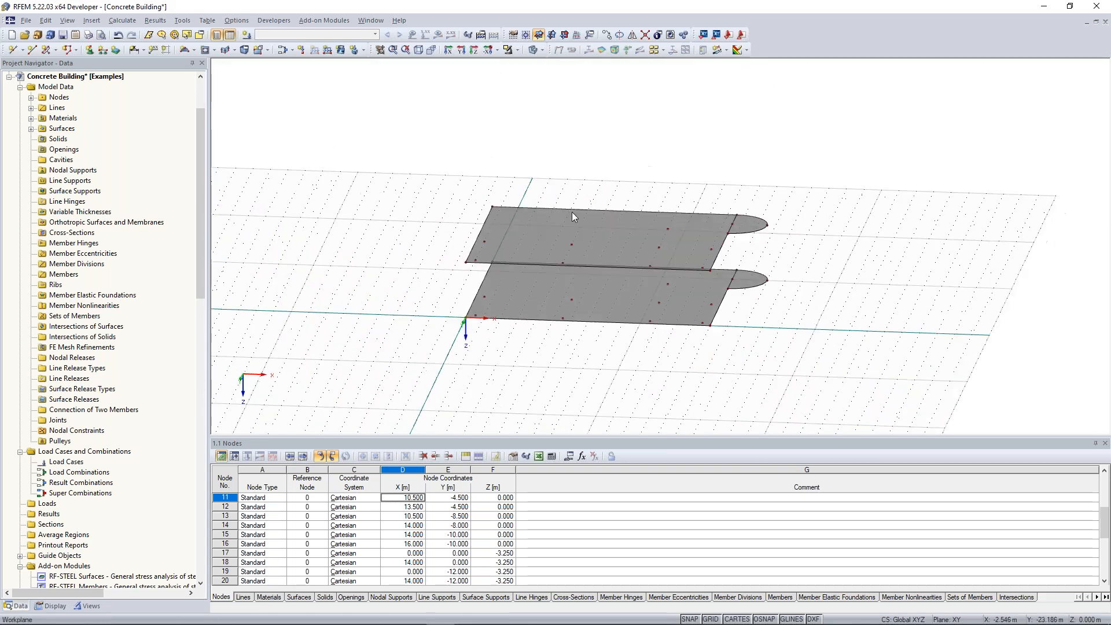
scroll(576, 220, up, 2)
ctrl+middle_drag(675, 184, 644, 159)
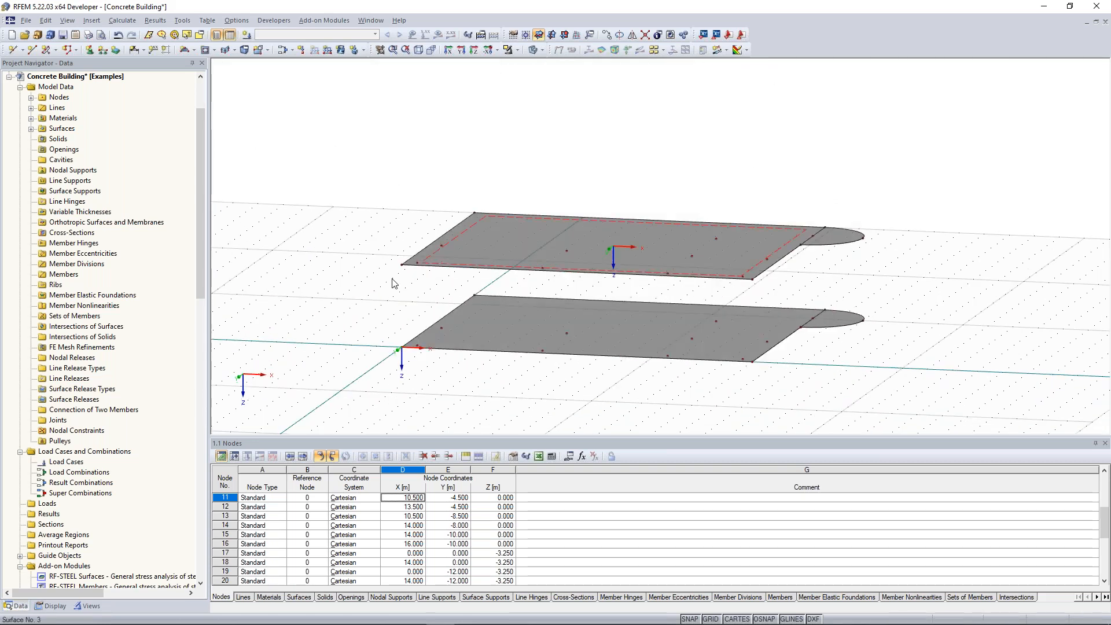
ctrl+middle_drag(527, 314, 539, 343)
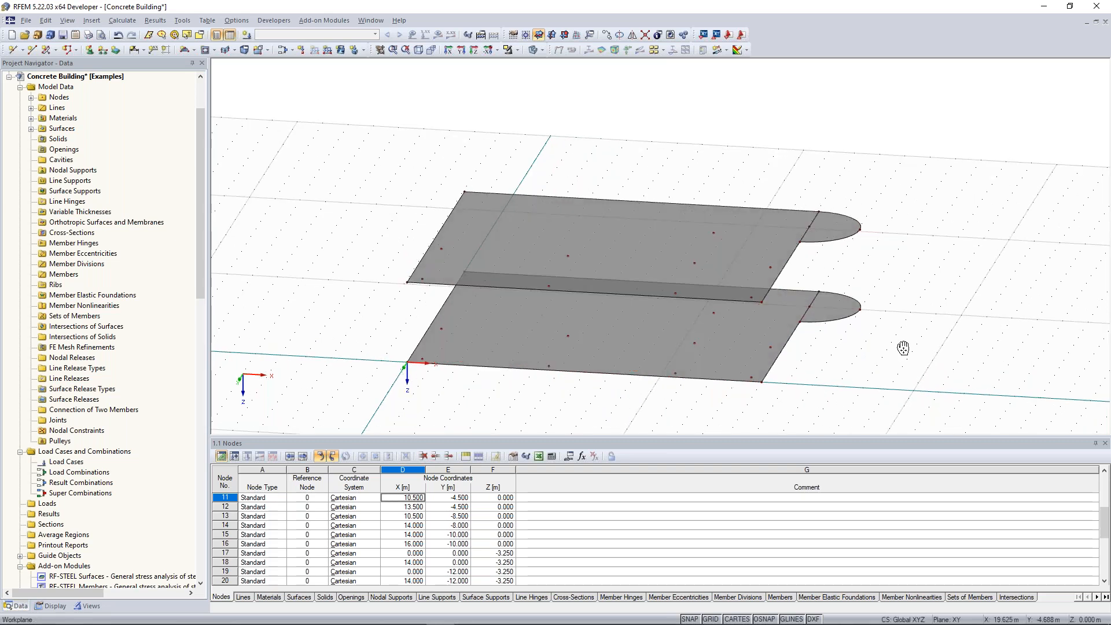
ctrl+middle_drag(903, 348, 706, 213)
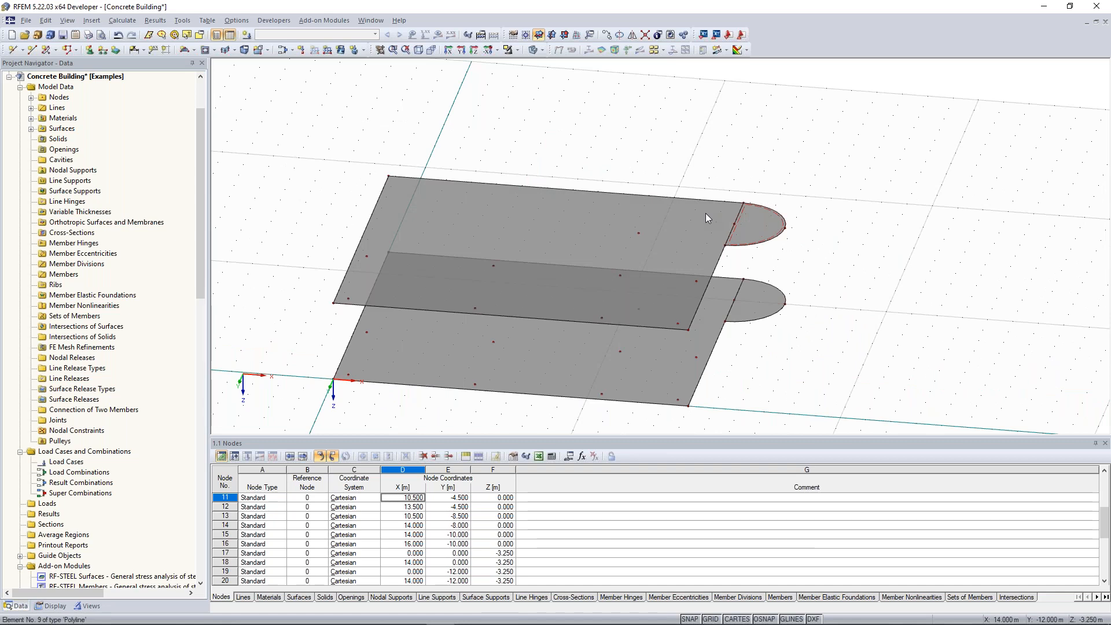
ctrl+middle_drag(705, 212, 730, 243)
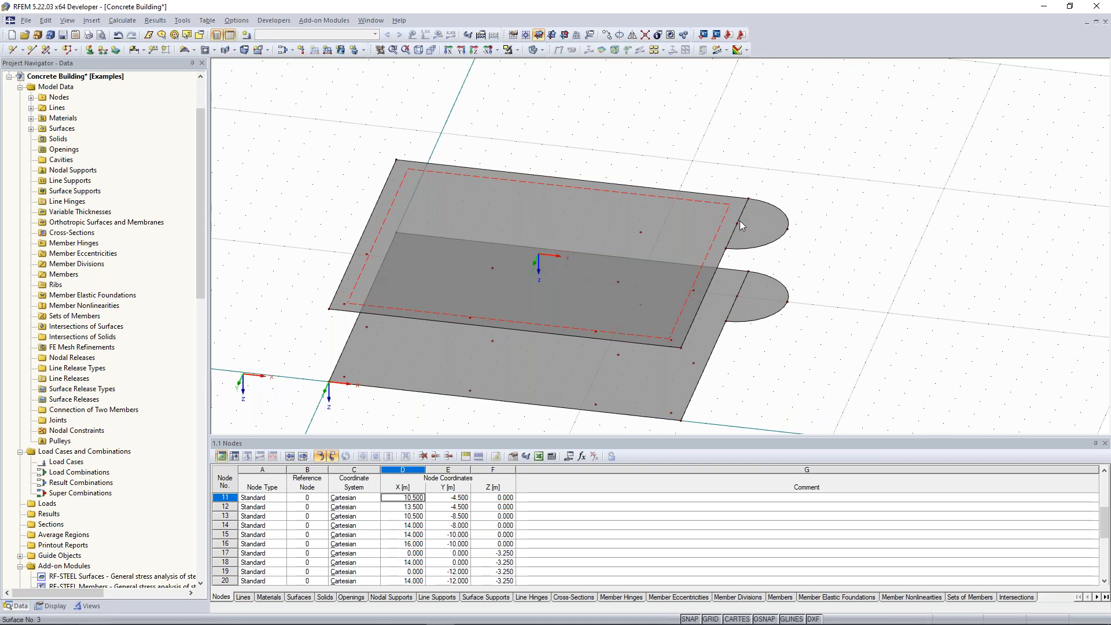
scroll(742, 225, up, 3)
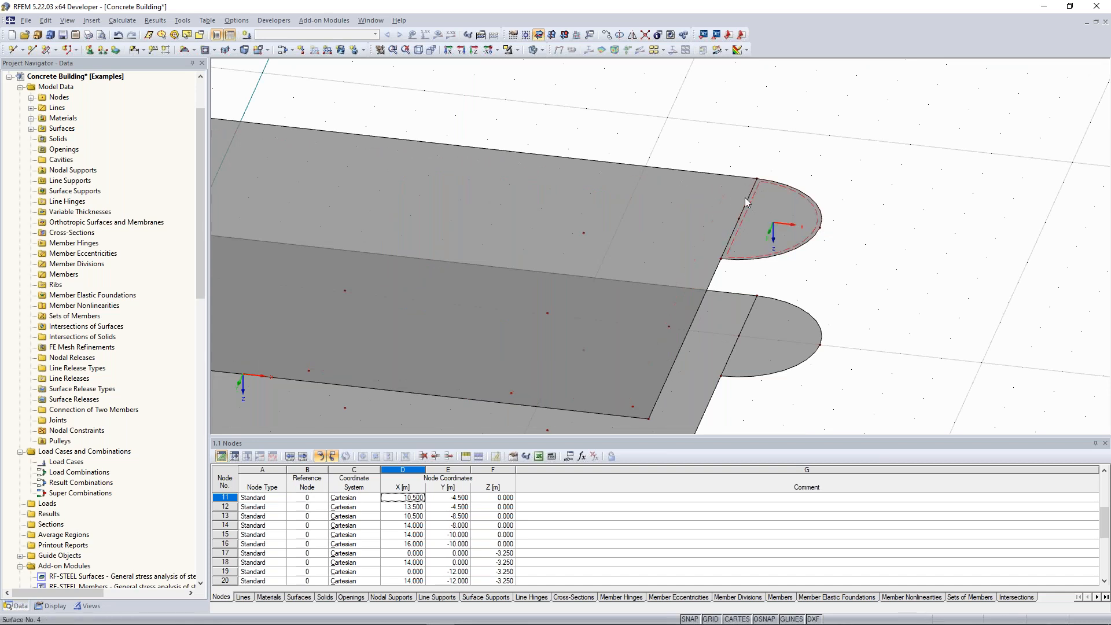
Switch to the training manual PDF in Adobe Acrobat to check the ceiling slab geometry and thickness, and return to the RFEM model.
click(769, 237)
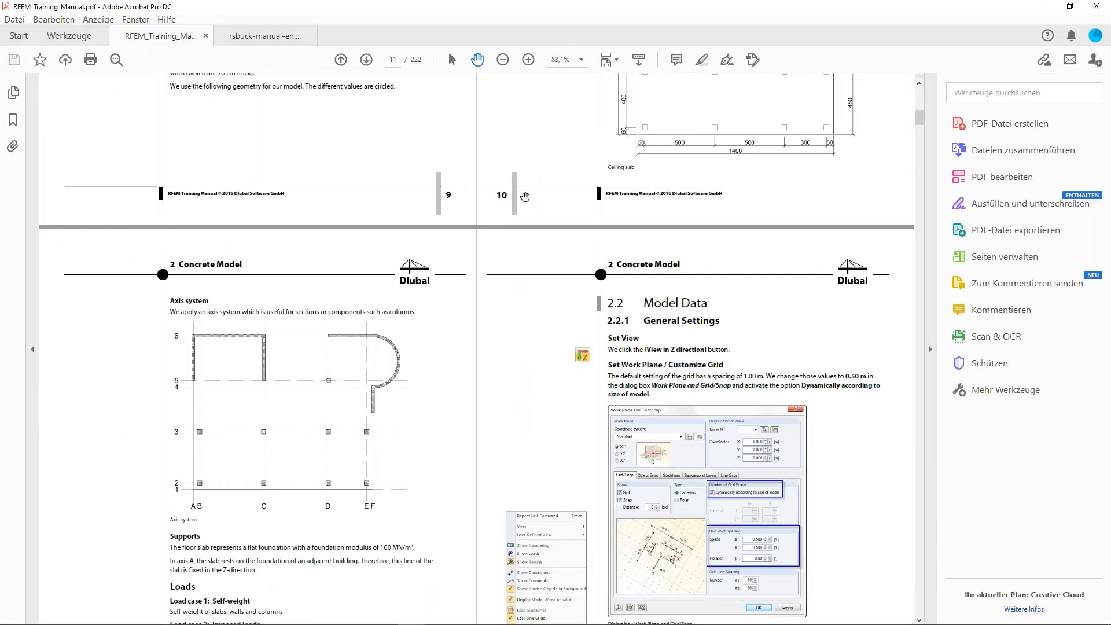
scroll(526, 197, up, 5)
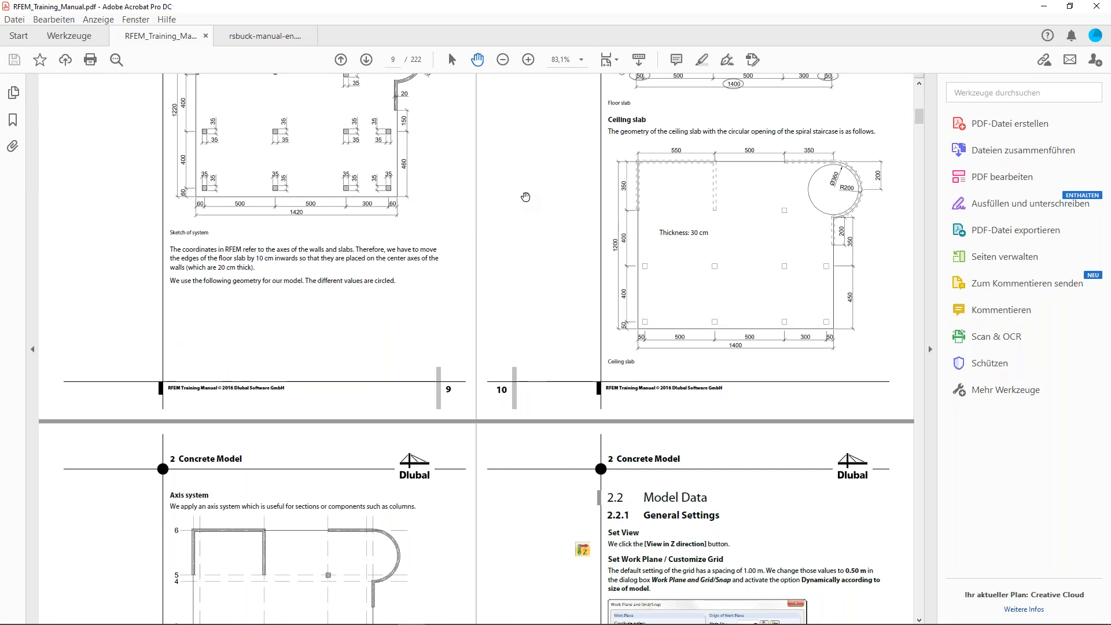
scroll(525, 197, up, 3)
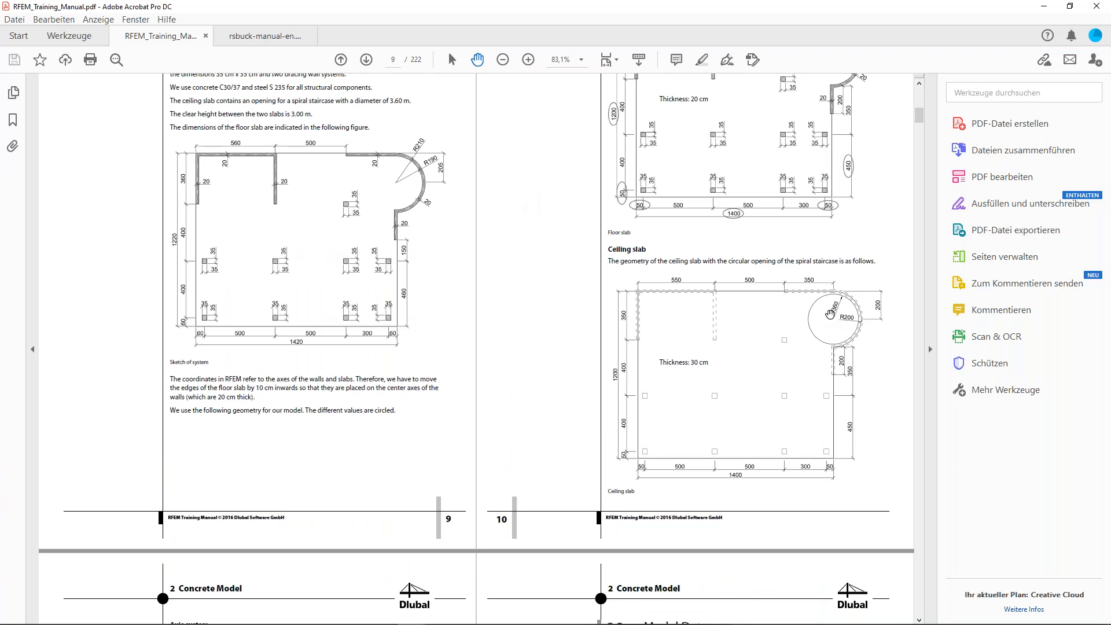
click(1069, 6)
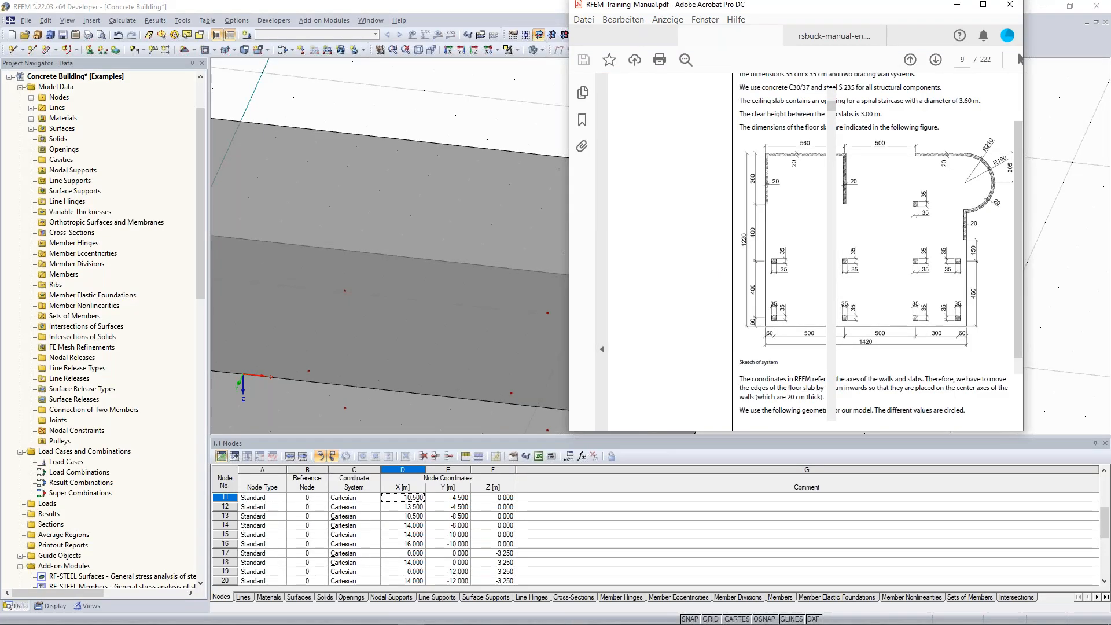
click(1021, 59)
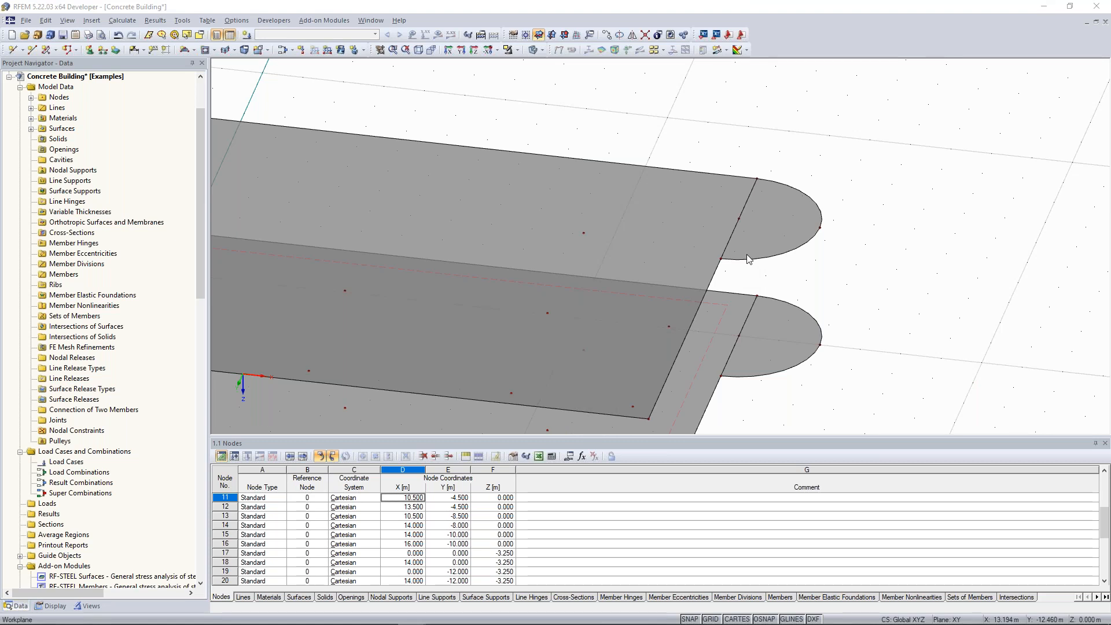
Delete both upper slab surfaces and the line dividing the upper rectangle from the semicircle, keeping the outer outline.
scroll(746, 255, down, 2)
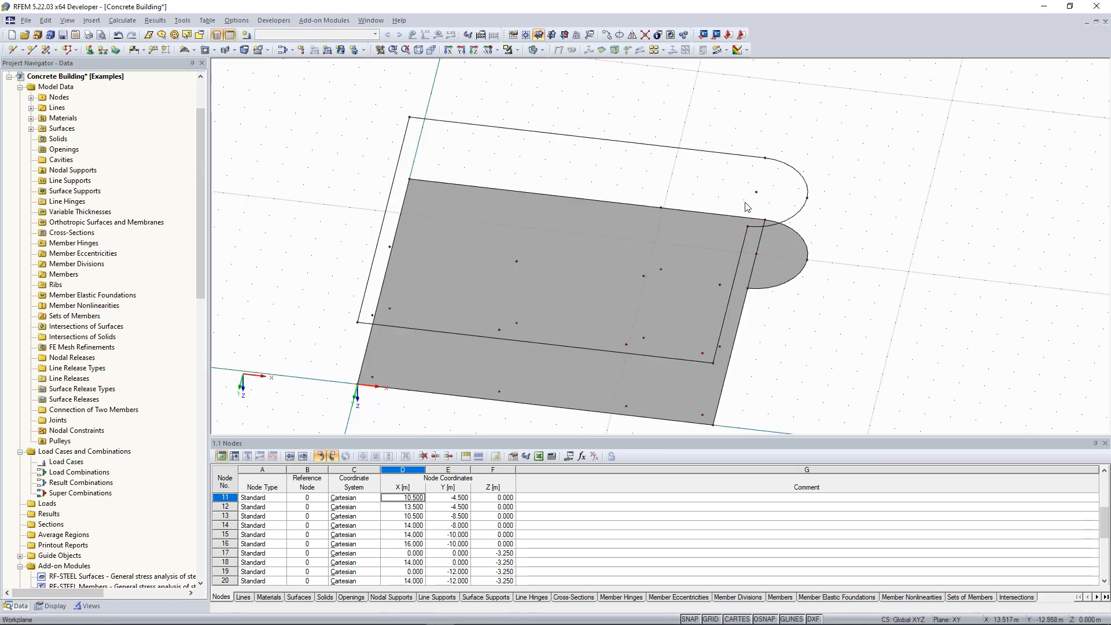
right_click(758, 233)
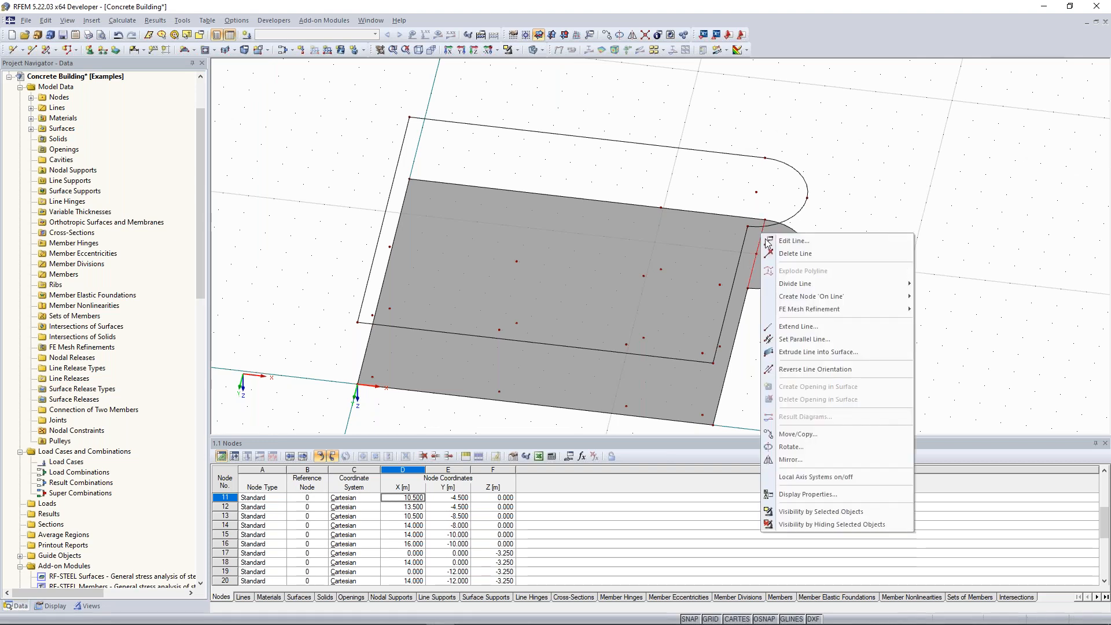
click(860, 203)
mouse_move(842, 171)
ctrl+middle_down()
mouse_move(822, 141)
mouse_move(831, 162)
ctrl+middle_up()
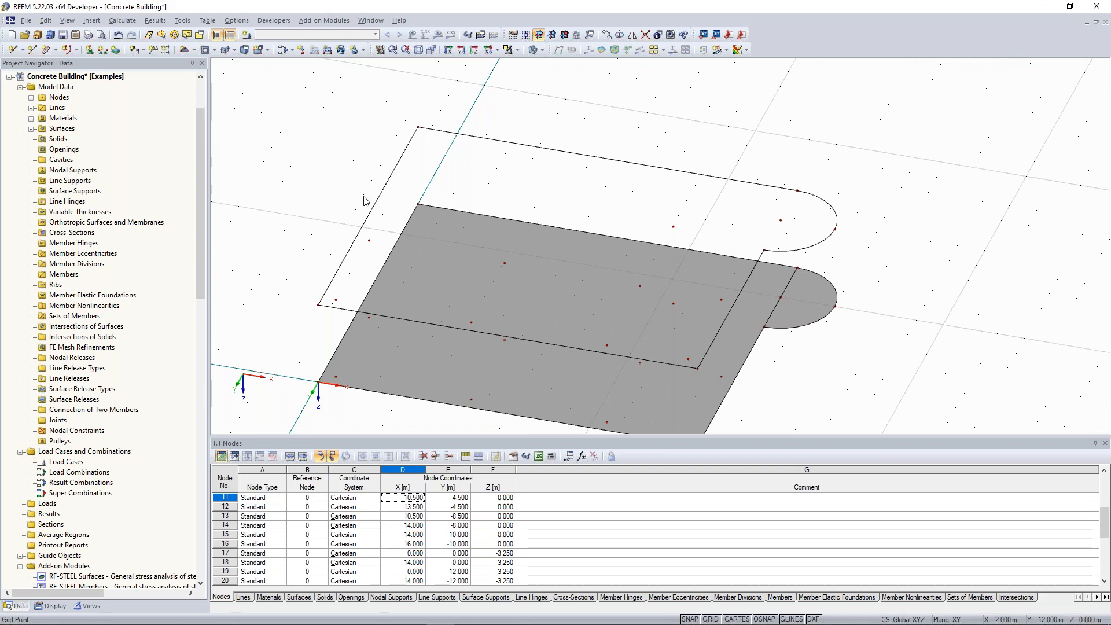
Create a 300 mm thick C30/37 ceiling surface from the upper outline's boundary lines 7, 8, 12, 9 and 10.
click(195, 51)
click(235, 323)
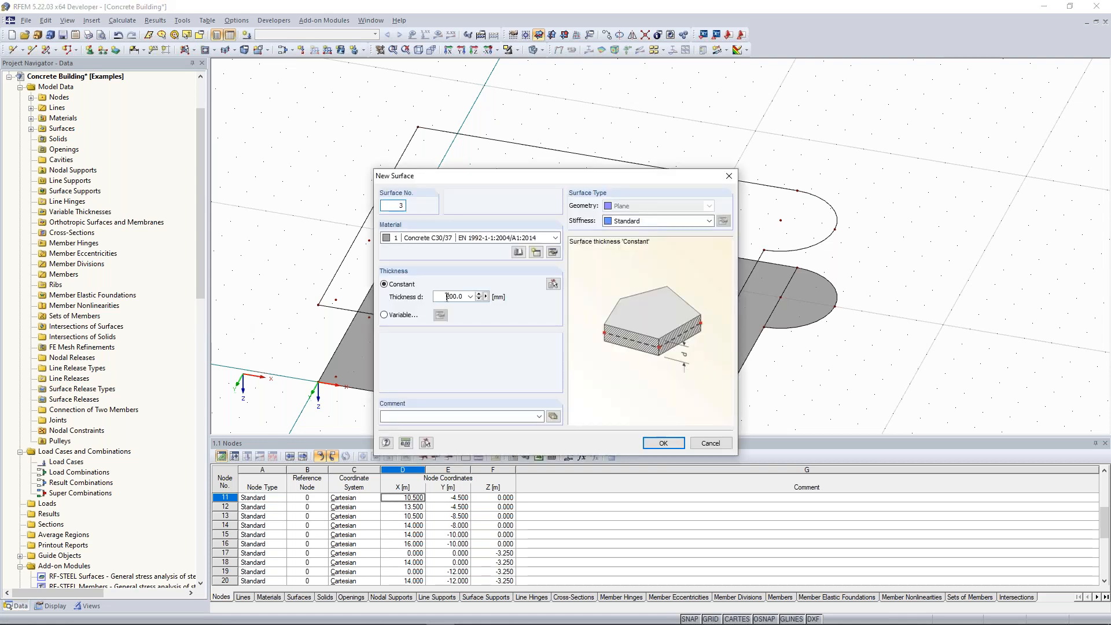
text(300)
click(672, 447)
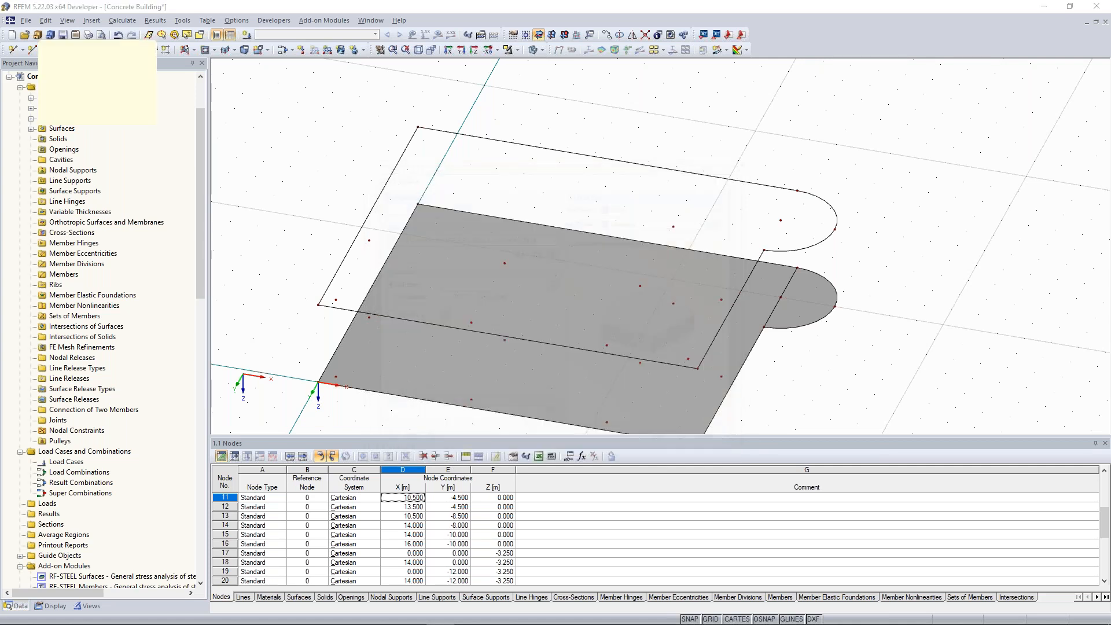
click(434, 319)
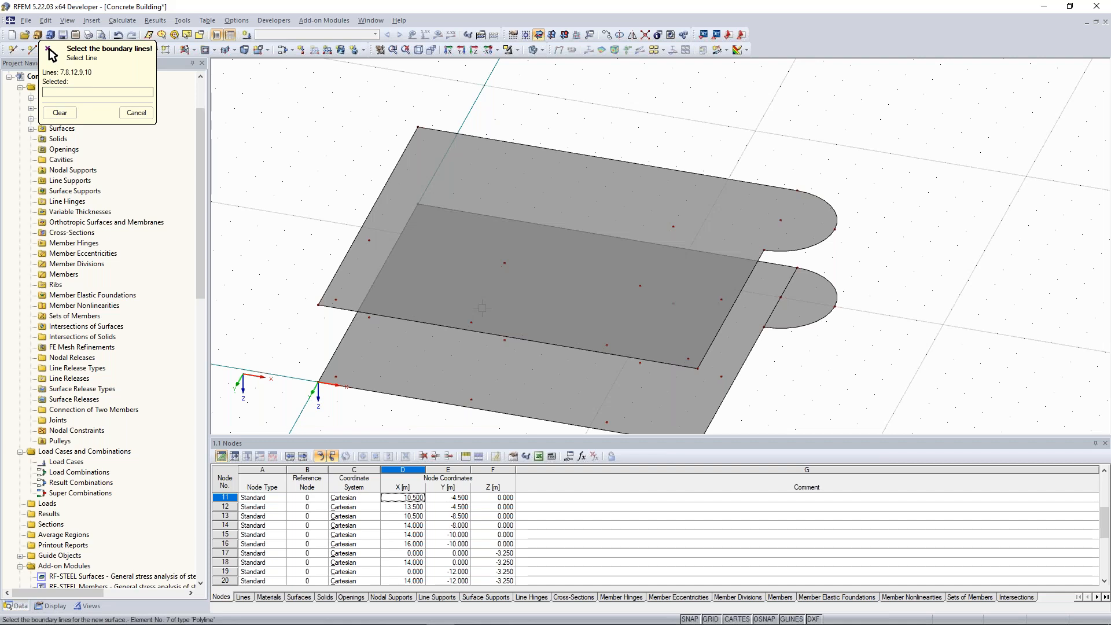
scroll(482, 307, down, 3)
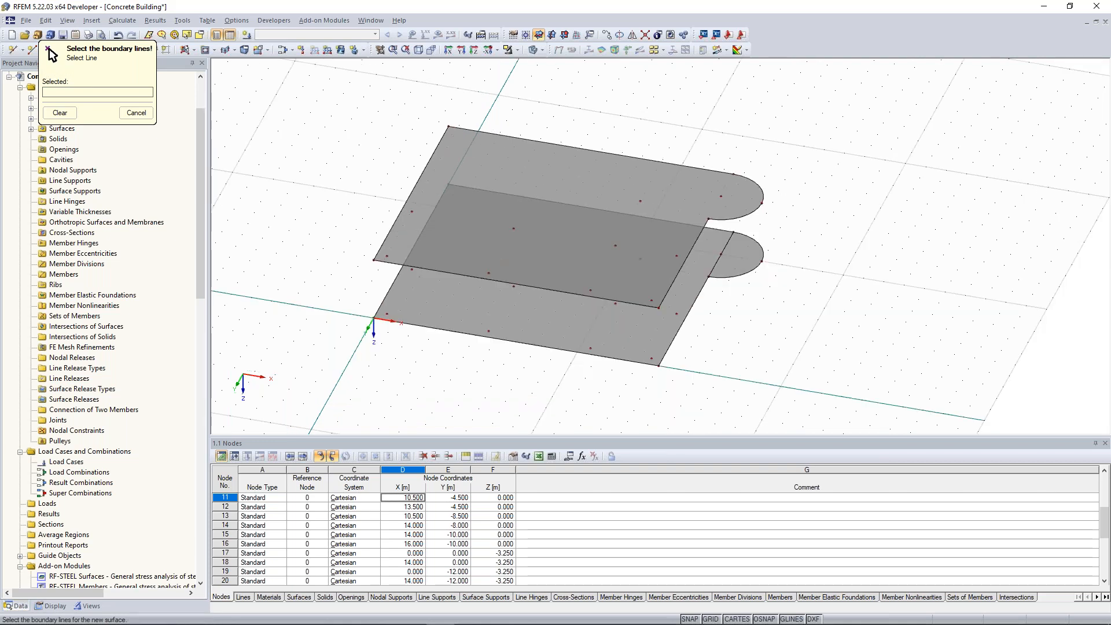
scroll(329, 176, up, 2)
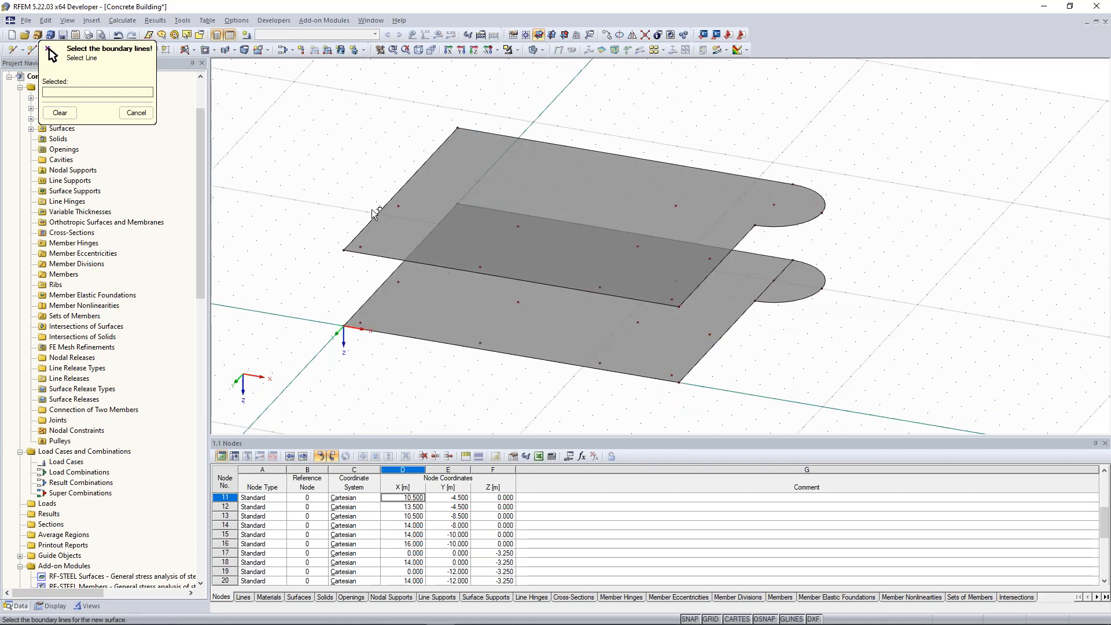
scroll(363, 207, up, 1)
scroll(362, 207, down, 1)
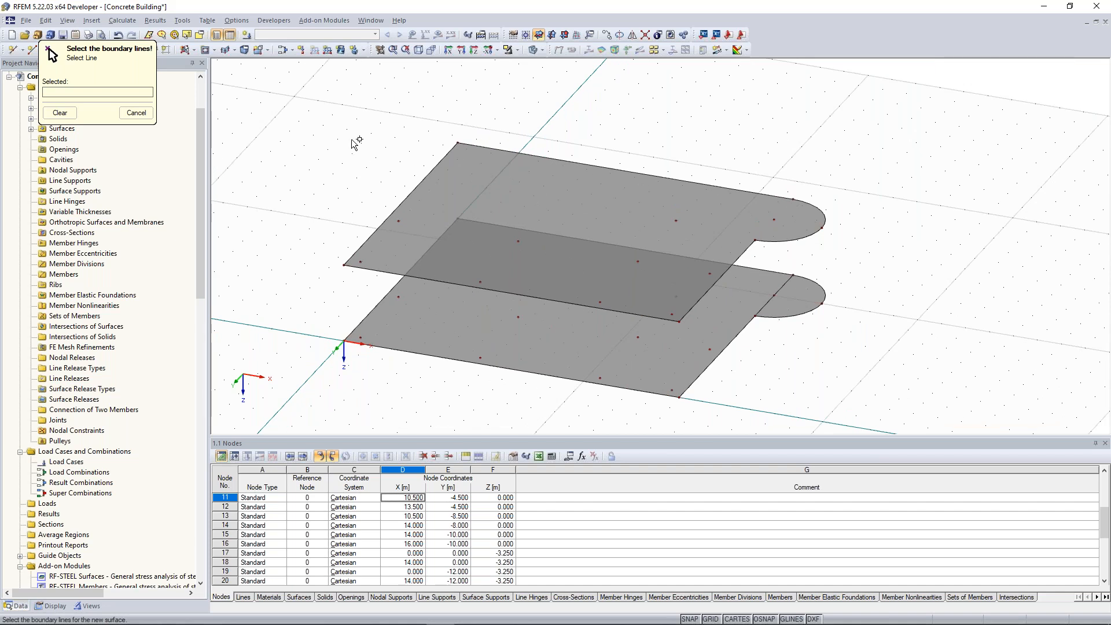
key(Escape)
scroll(355, 143, down, 2)
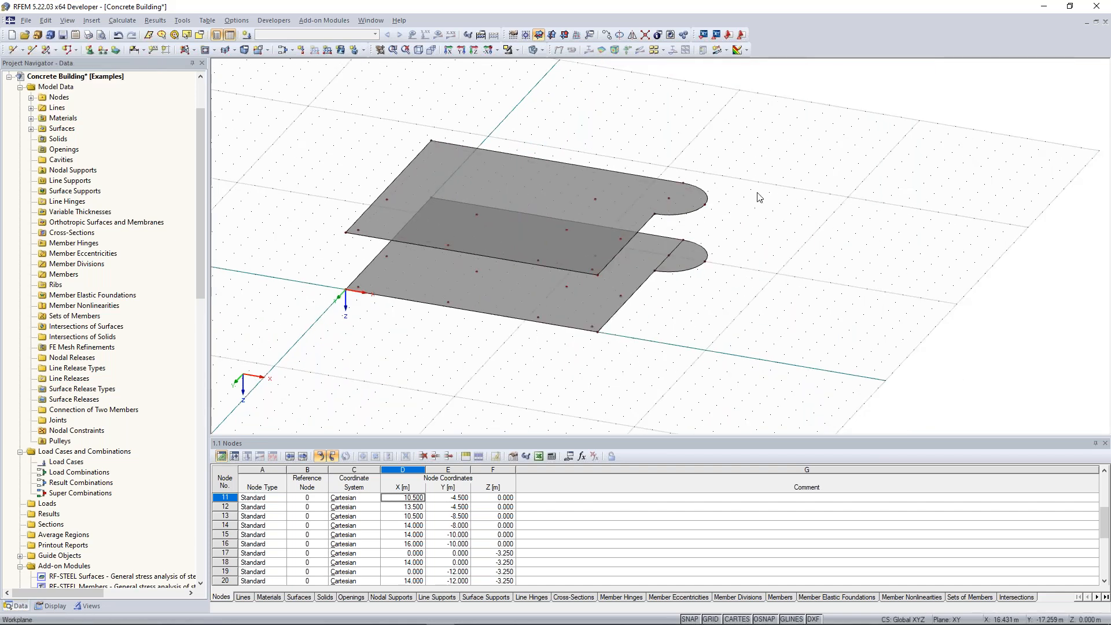
ctrl+middle_drag(775, 203, 813, 215)
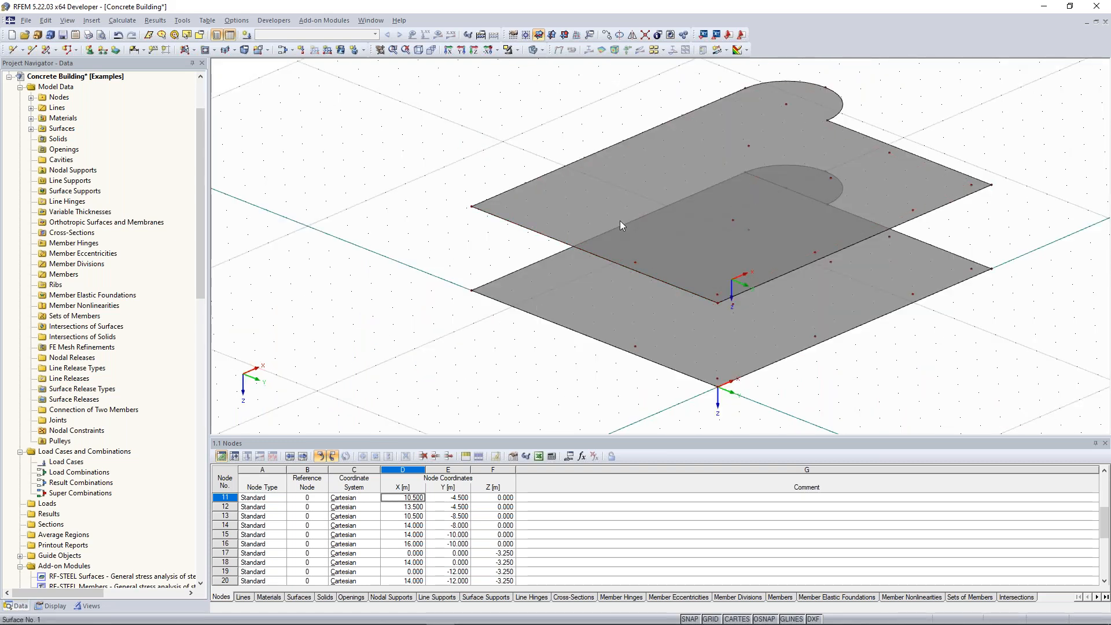
Divide line 10, the ceiling slab's short 12 m edge, with a new intermediate node 3.5 m from the line start.
ctrl+middle_drag(537, 131, 461, 190)
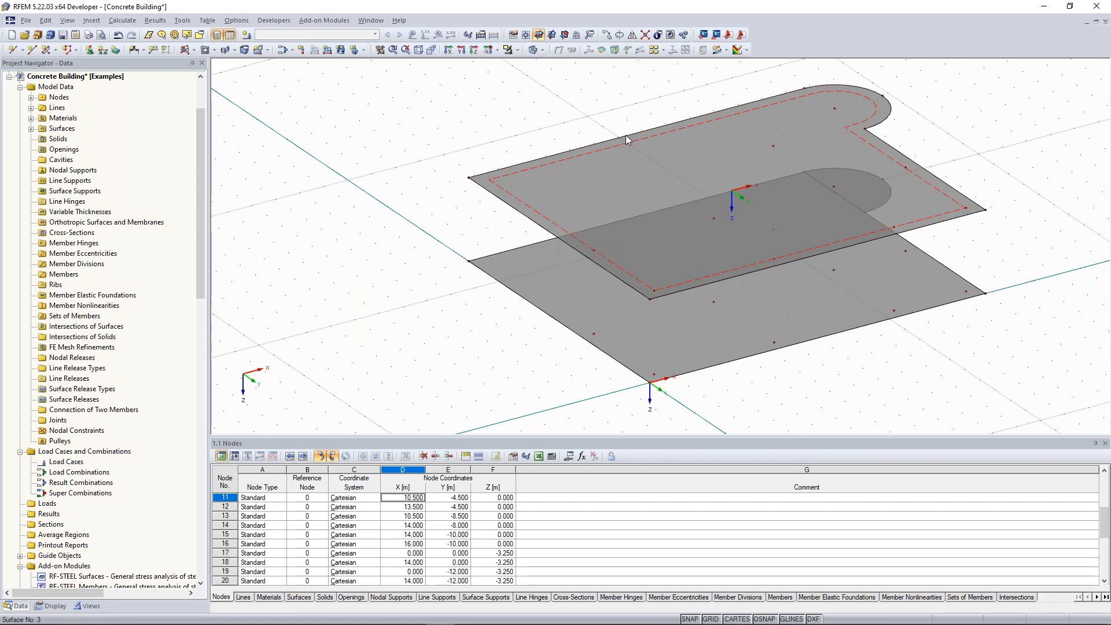
scroll(431, 242, up, 1)
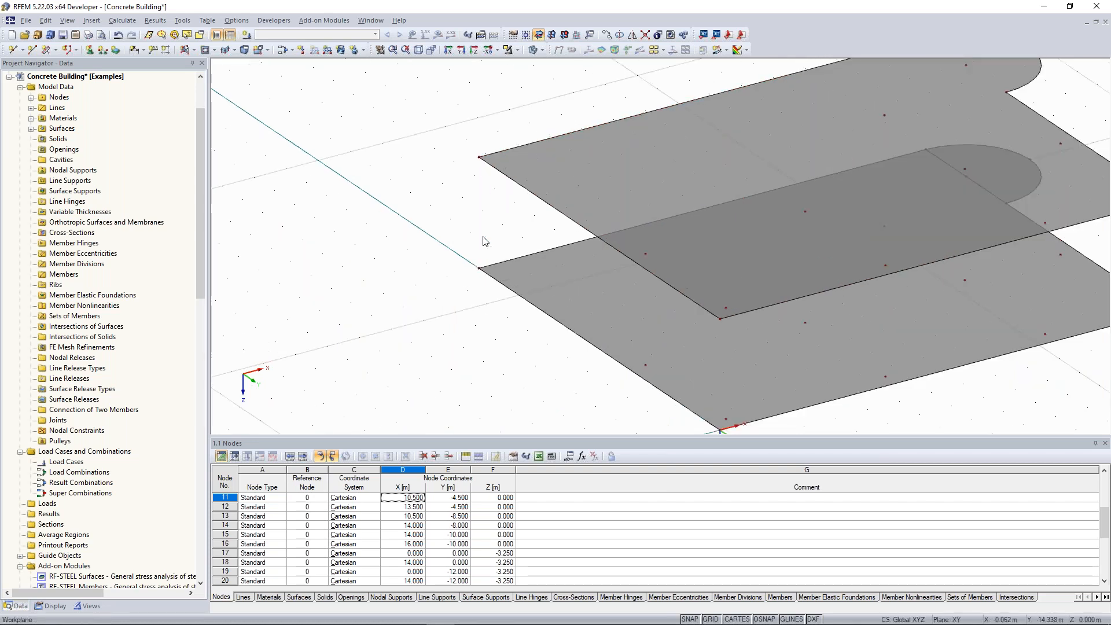
ctrl+middle_drag(431, 241, 485, 242)
scroll(483, 238, down, 1)
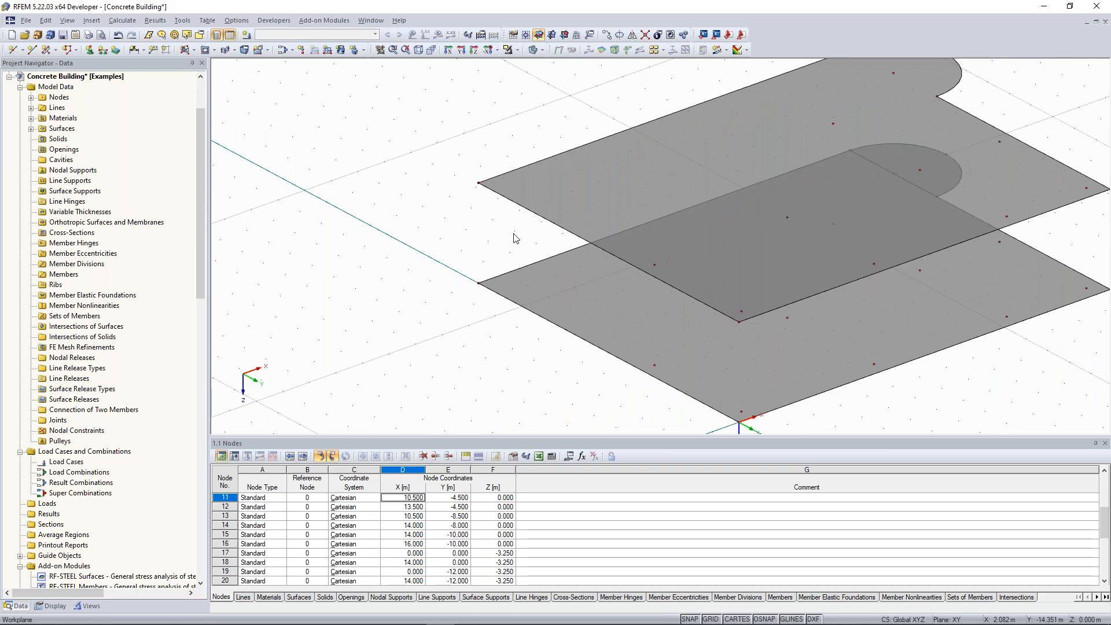
middle_drag(493, 227, 484, 242)
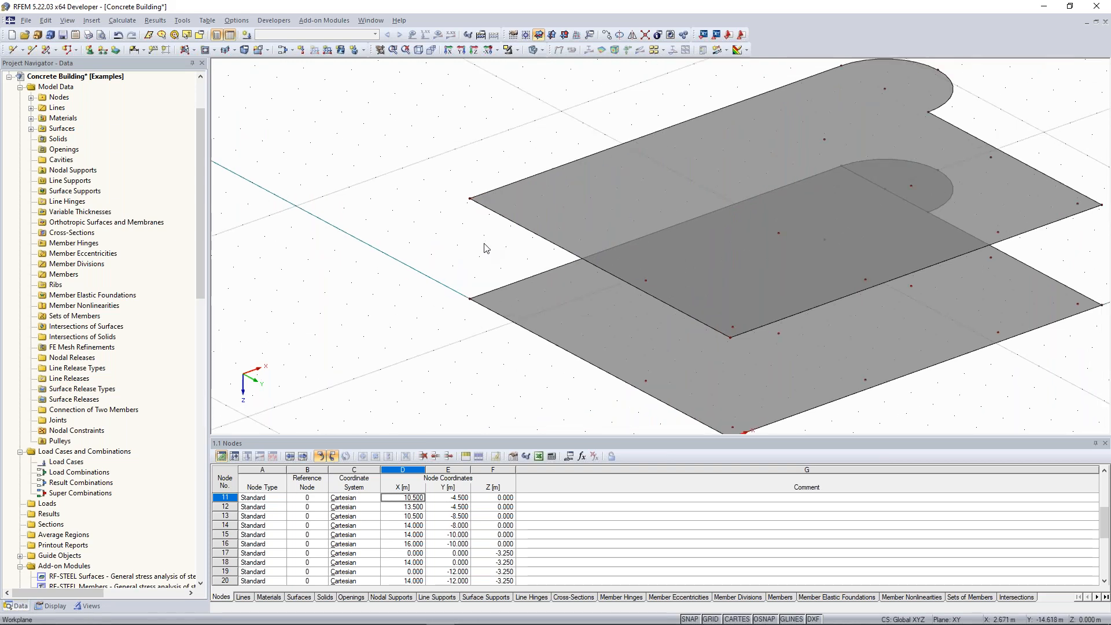
ctrl+middle_drag(494, 266, 373, 212)
middle_drag(481, 223, 482, 232)
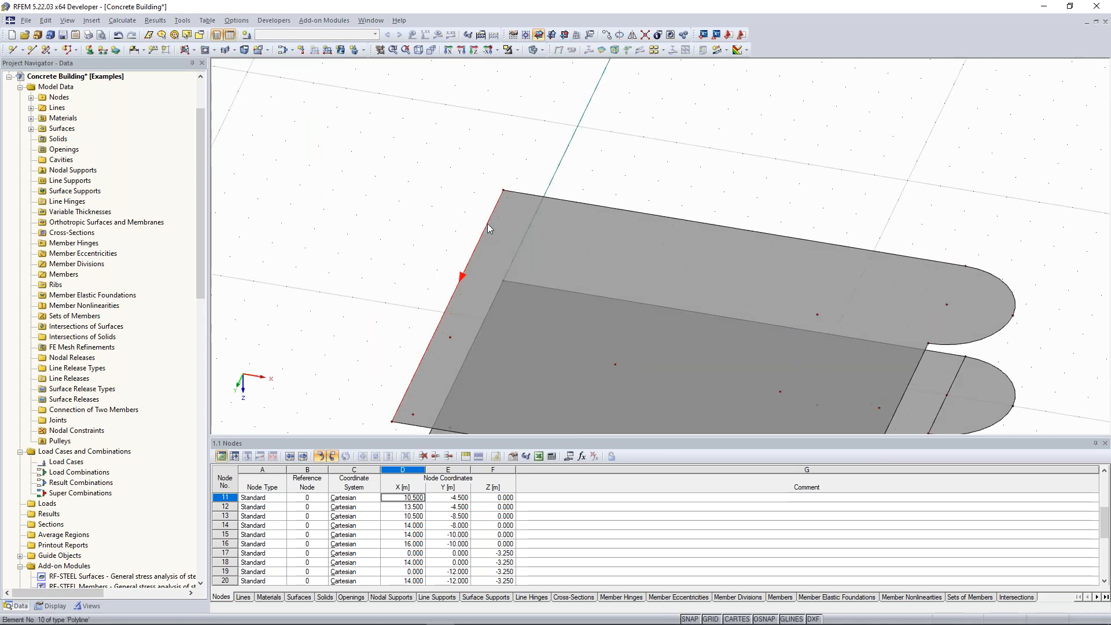
ctrl+middle_drag(430, 229, 456, 211)
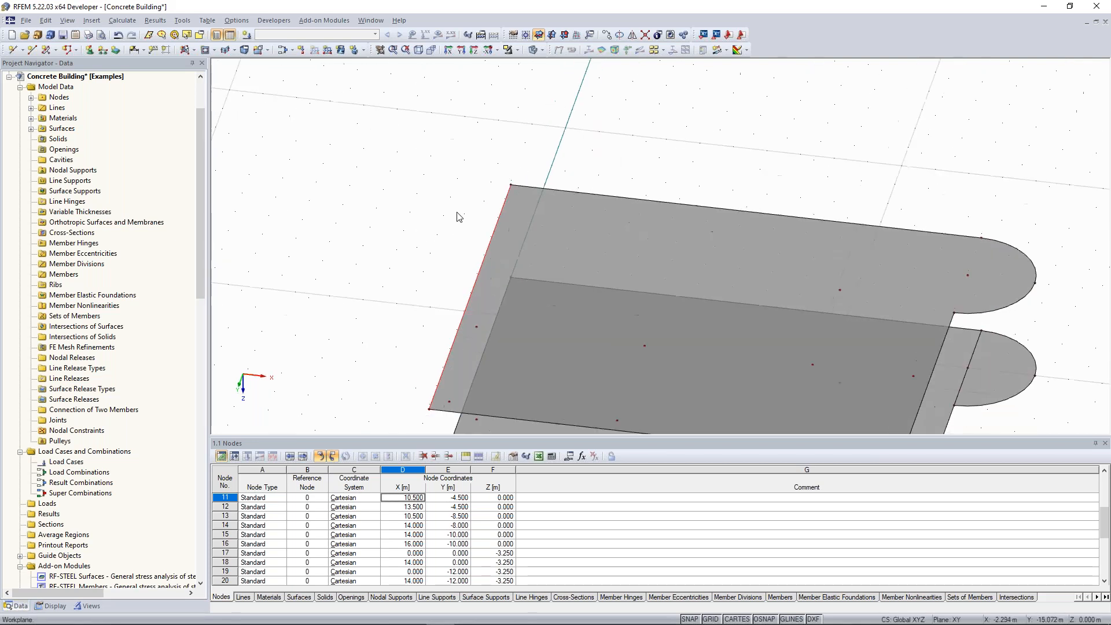
click(503, 205)
double_click(781, 255)
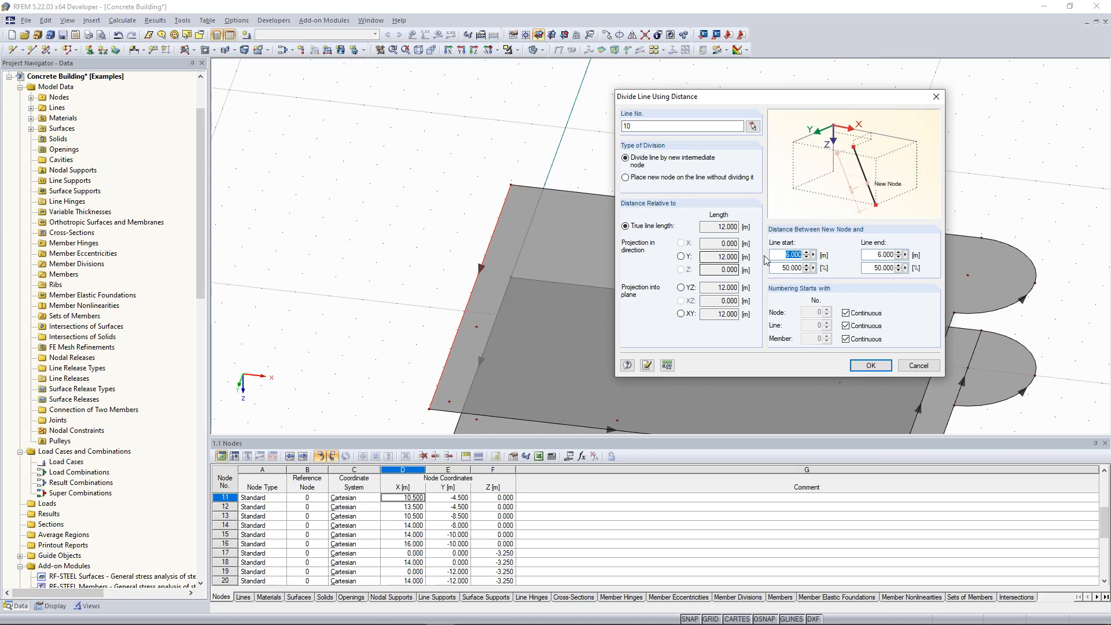
text(3.5)
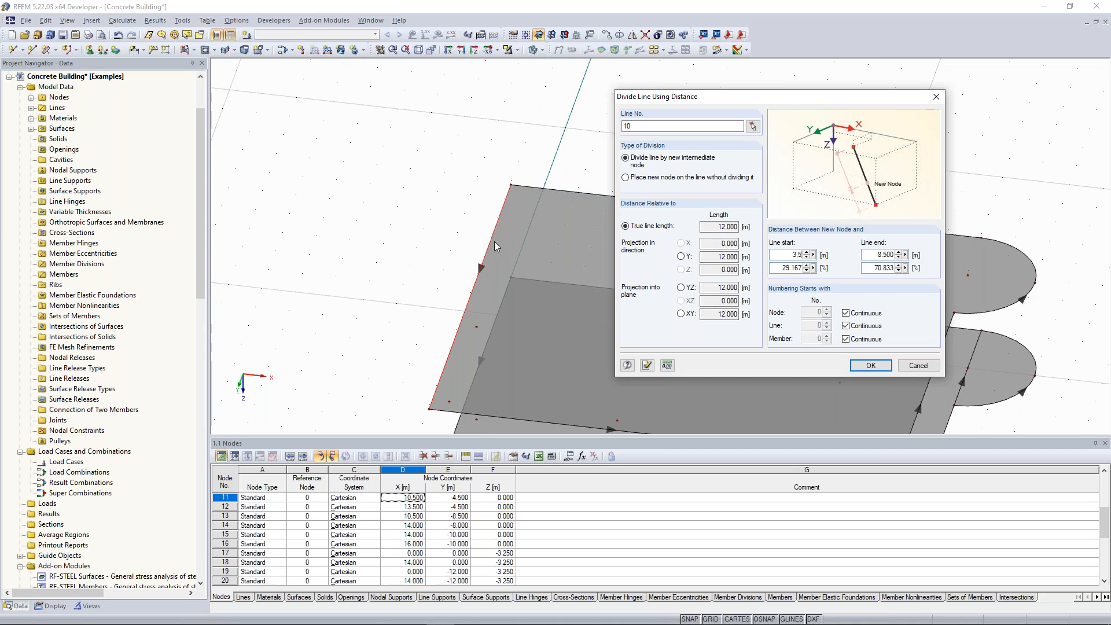
click(875, 366)
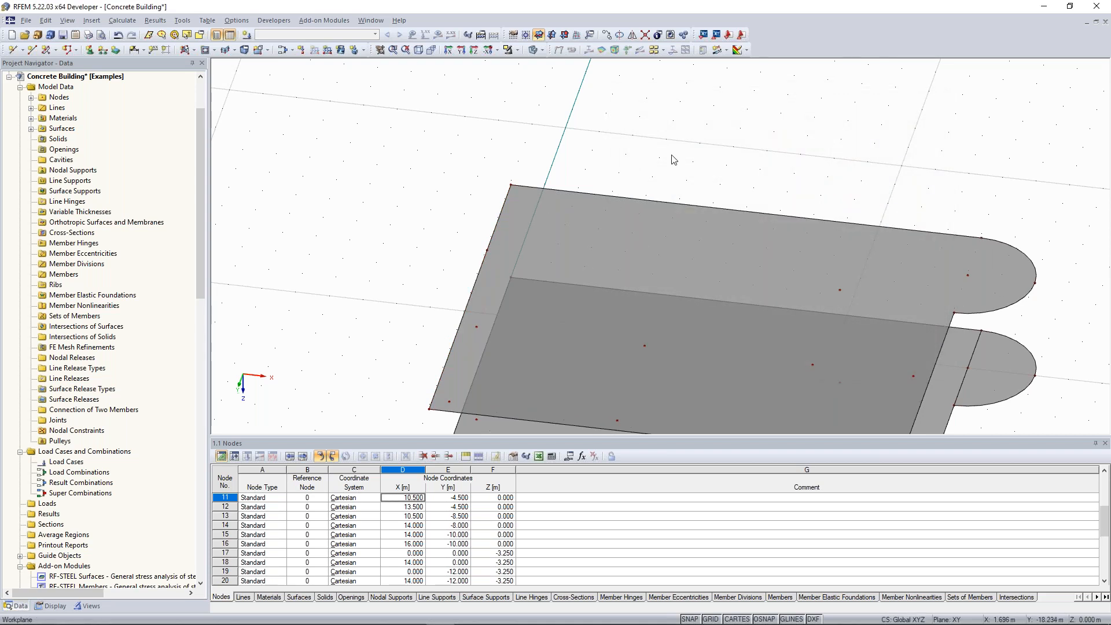
Divide line 9, the ceiling slab's 14 m edge, with a new intermediate node 5.5 m from the line end.
middle_drag(621, 153, 556, 188)
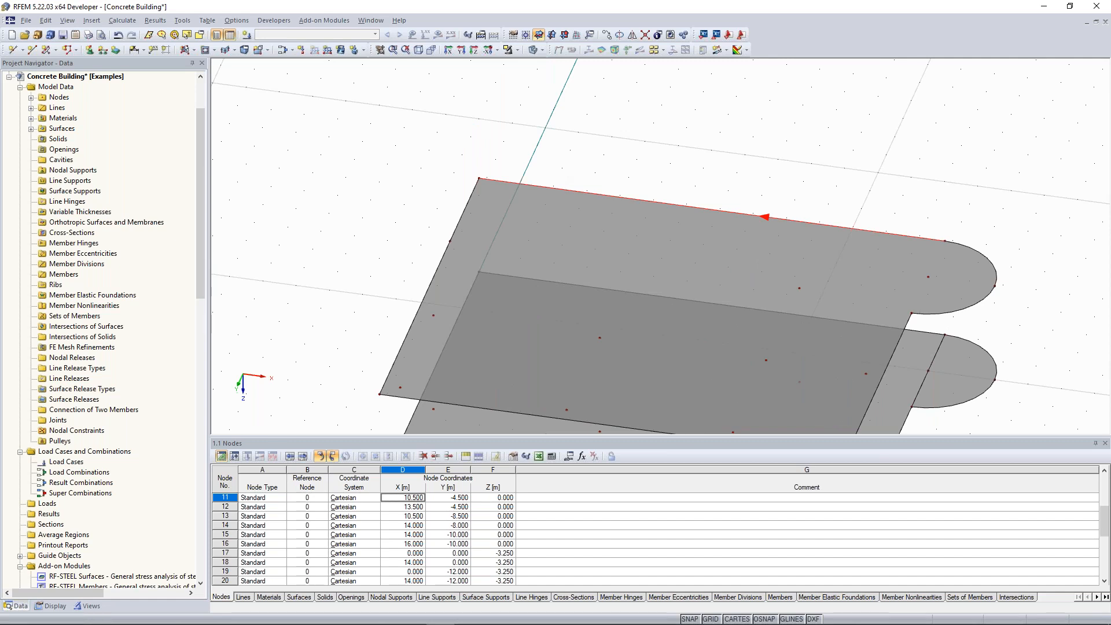
right_click(573, 189)
click(602, 258)
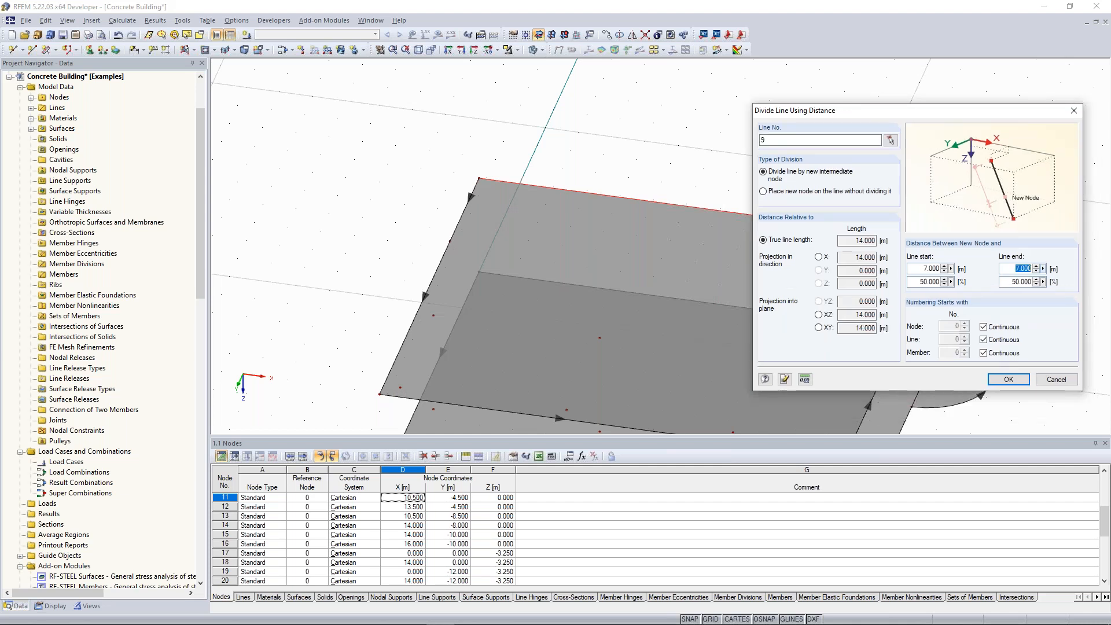
text(5,5)
click(1015, 382)
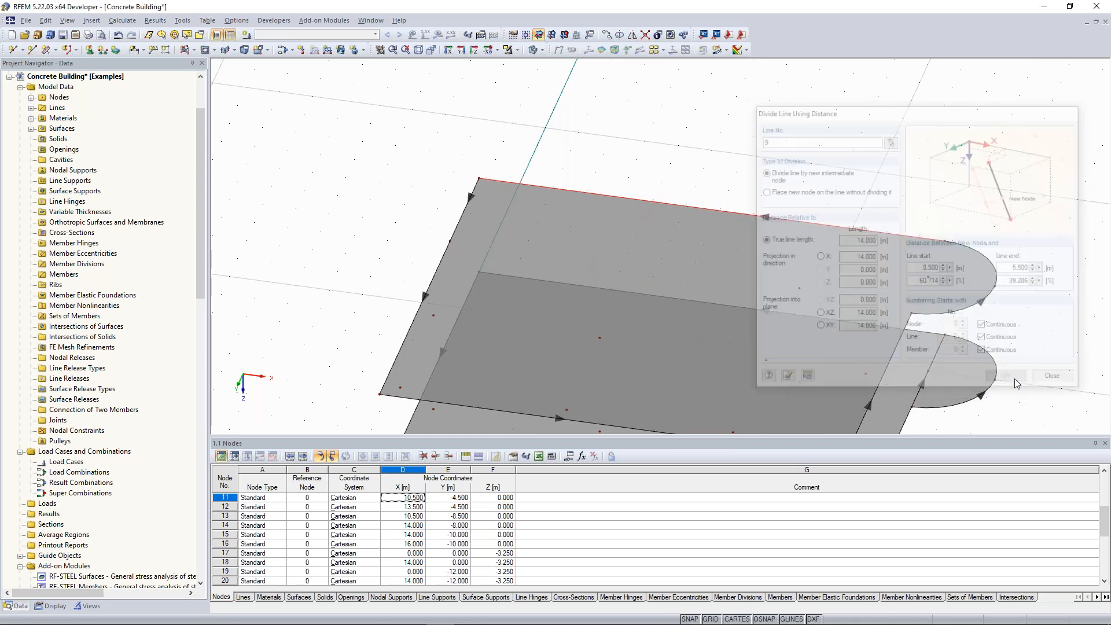
Divide the remaining 8.5 m segment of line 9 with another intermediate node, using the distance from the line end.
middle_drag(868, 223, 724, 197)
right_click(730, 199)
key(Escape)
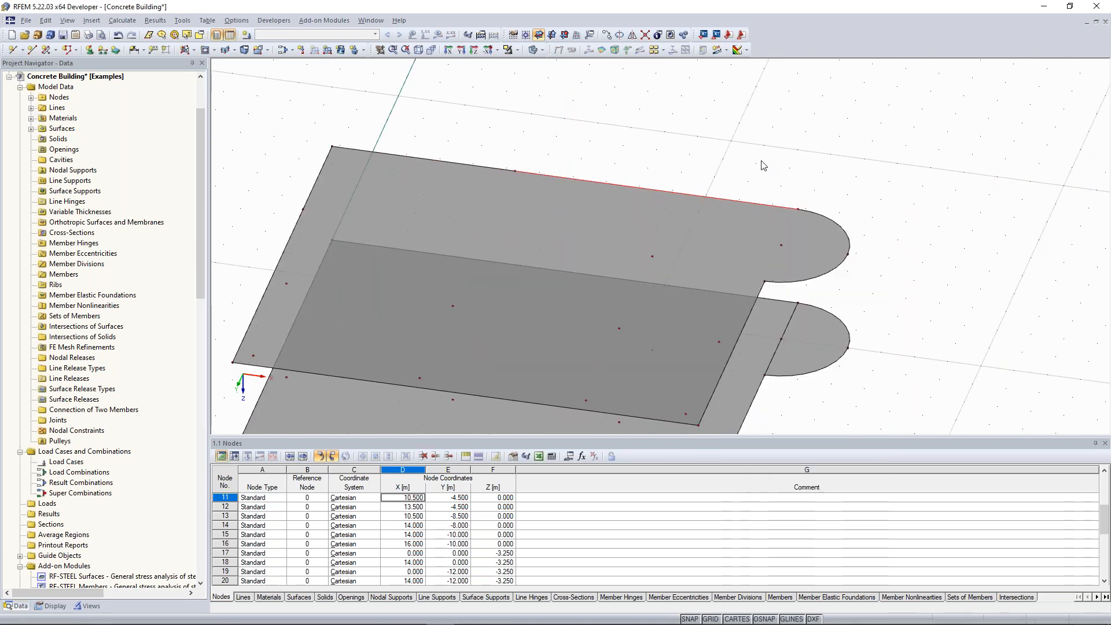
right_click(699, 194)
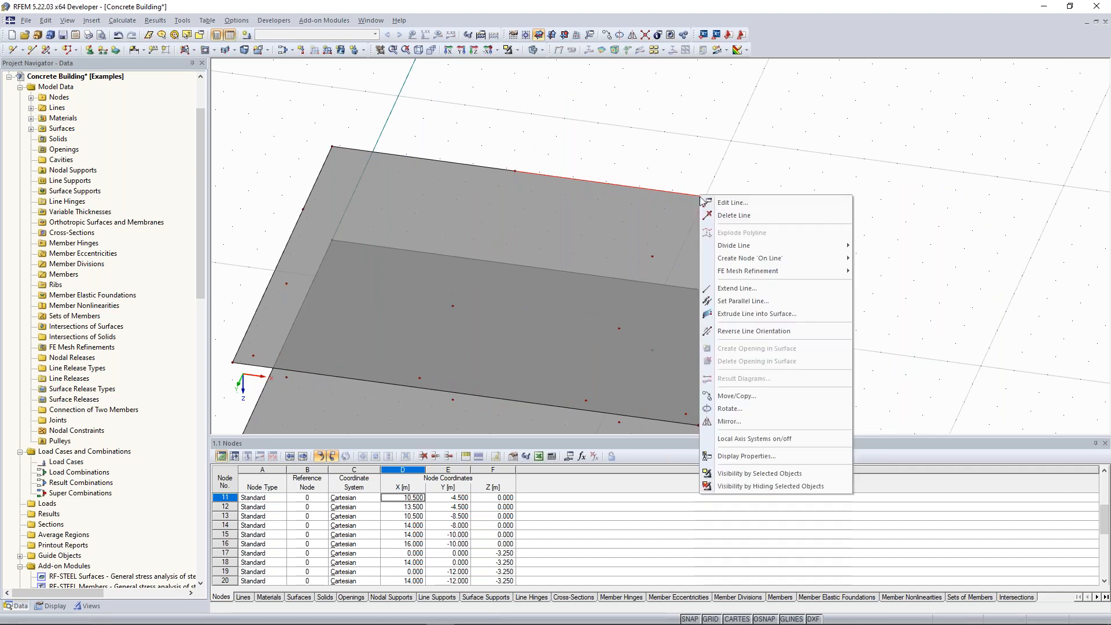
mouse_move(752, 244)
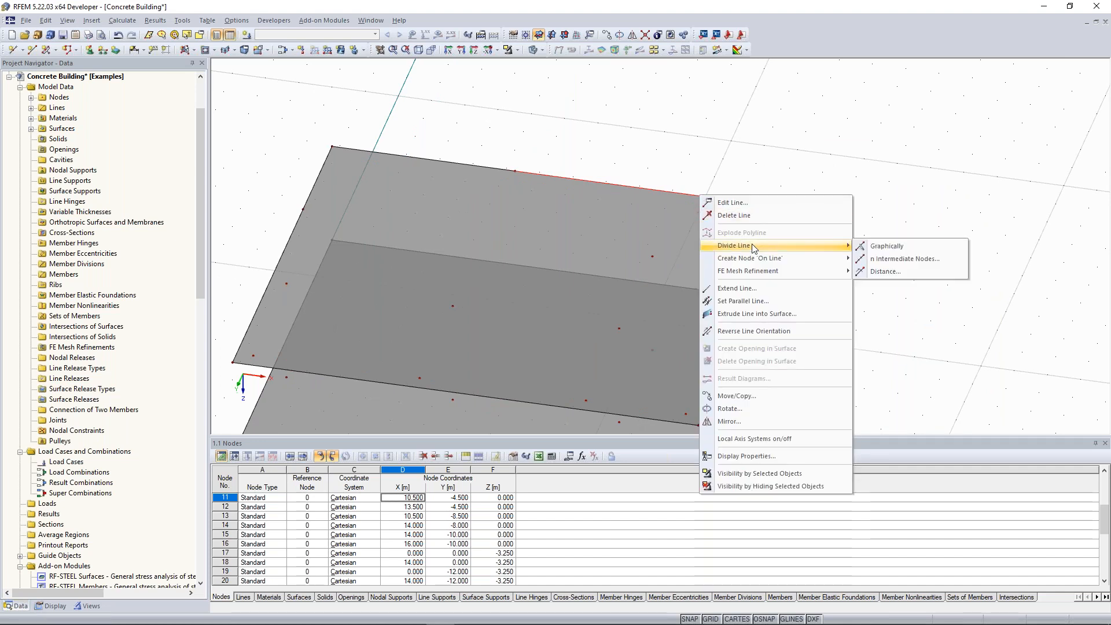
click(898, 271)
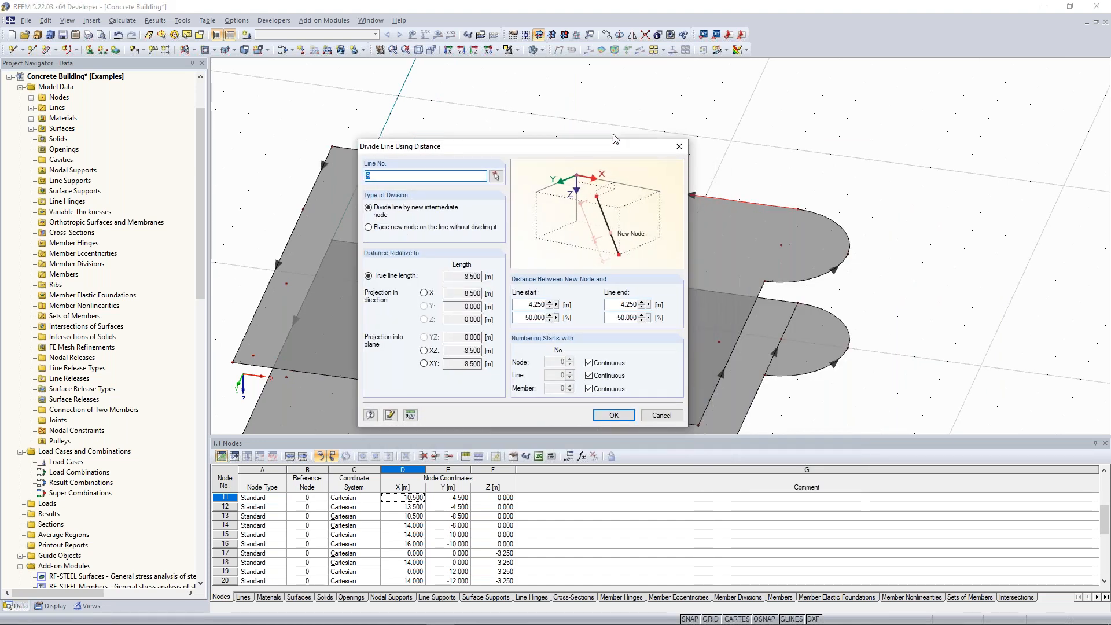
click(601, 255)
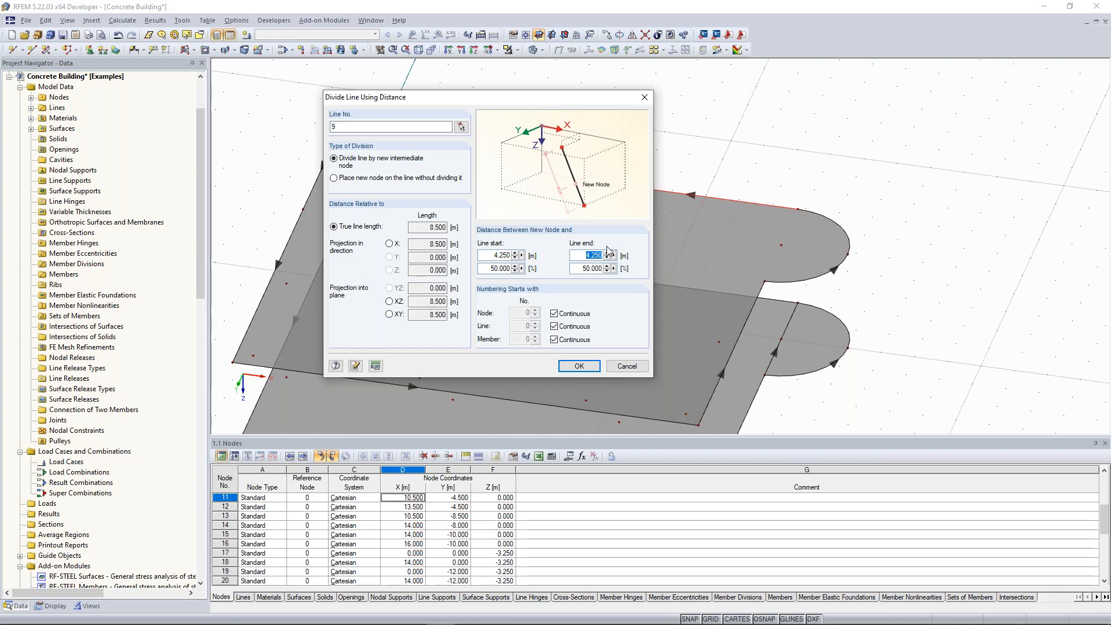
key(Return)
Divide line 8, the ceiling slab edge beside the semicircle, with a new intermediate node 2 m from the line end.
scroll(665, 188, up, 3)
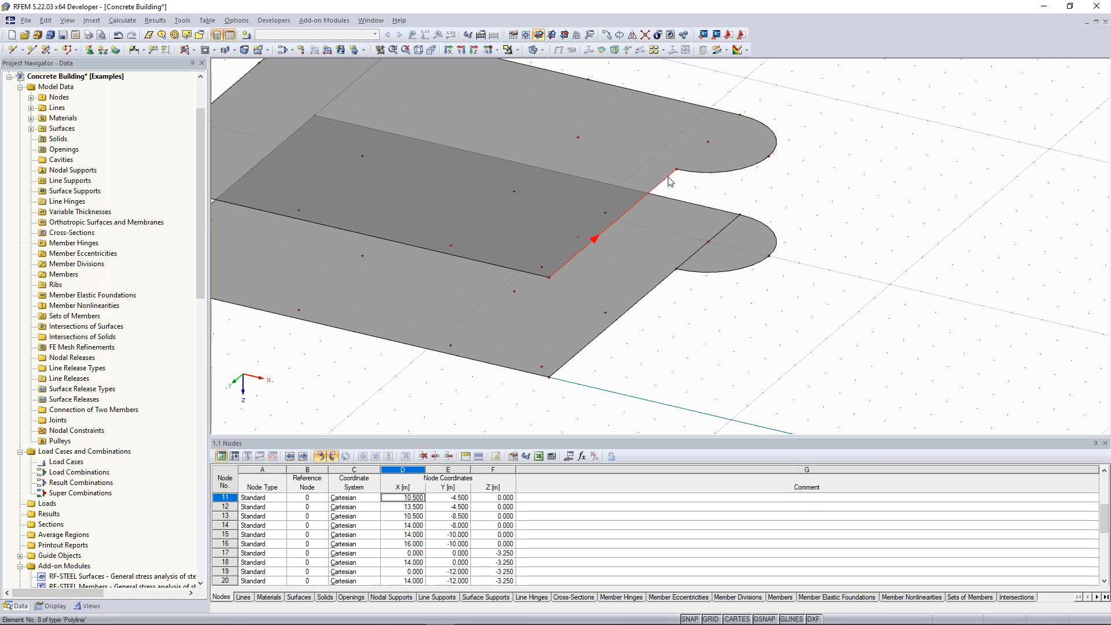
right_click(666, 178)
mouse_move(738, 239)
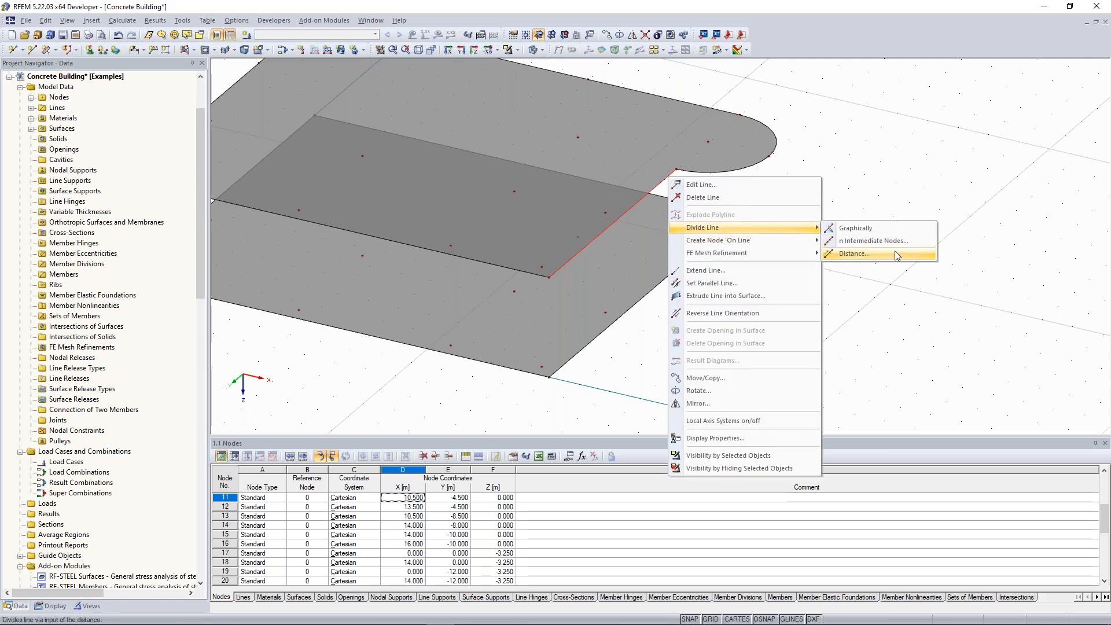
click(853, 254)
drag(594, 178, 329, 97)
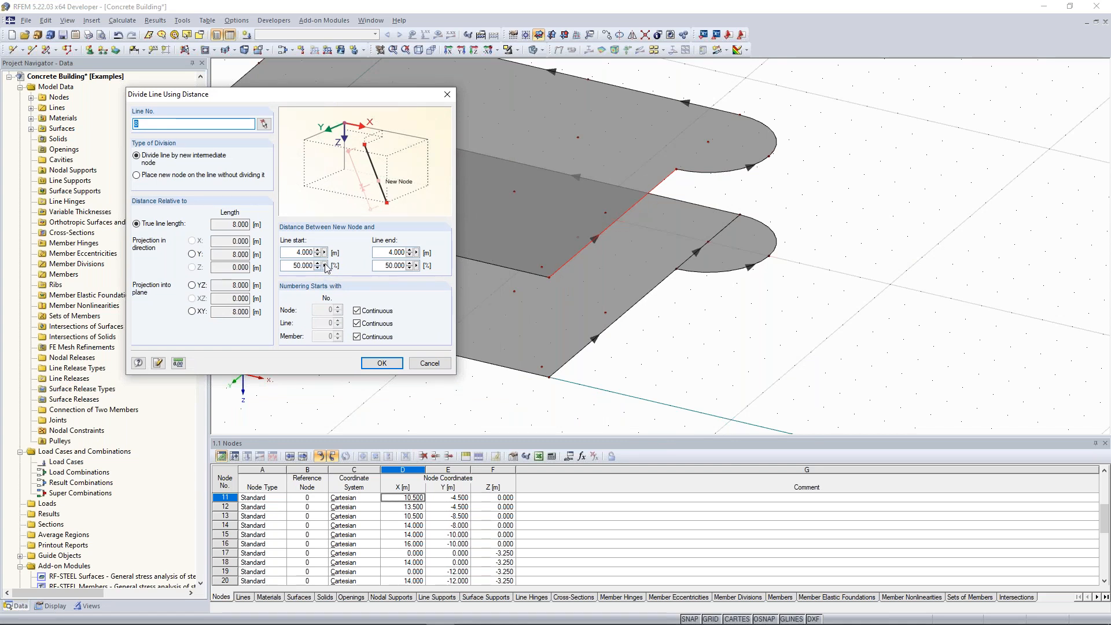
double_click(387, 252)
text(2)
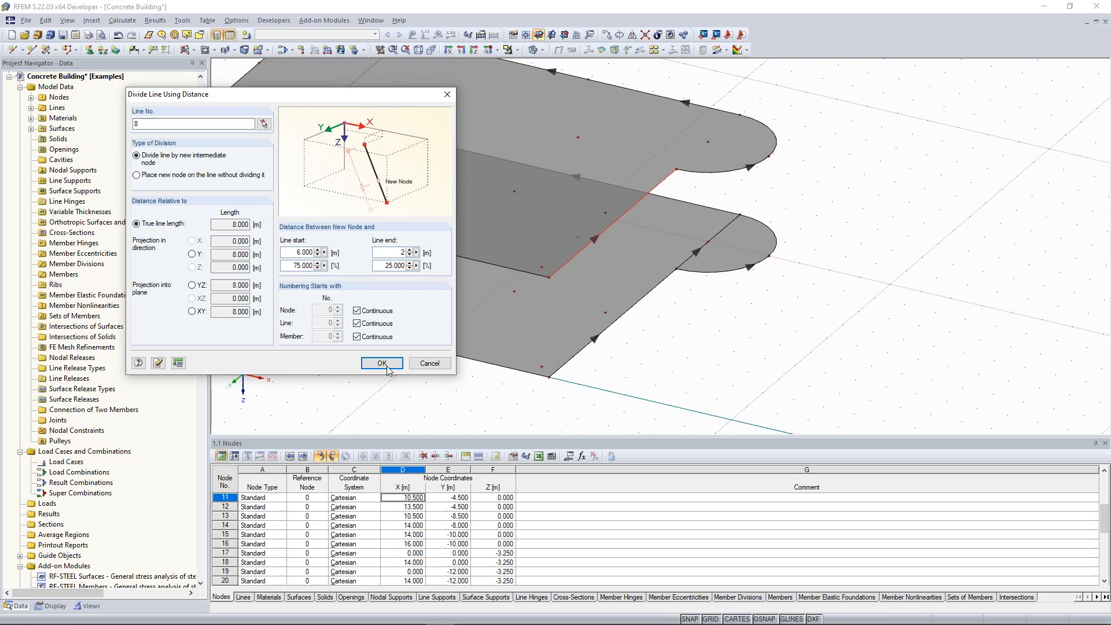
click(369, 366)
Draw a vertical line connecting the ceiling and floor slab corners at X 0, Y -12 m.
scroll(365, 368, down, 4)
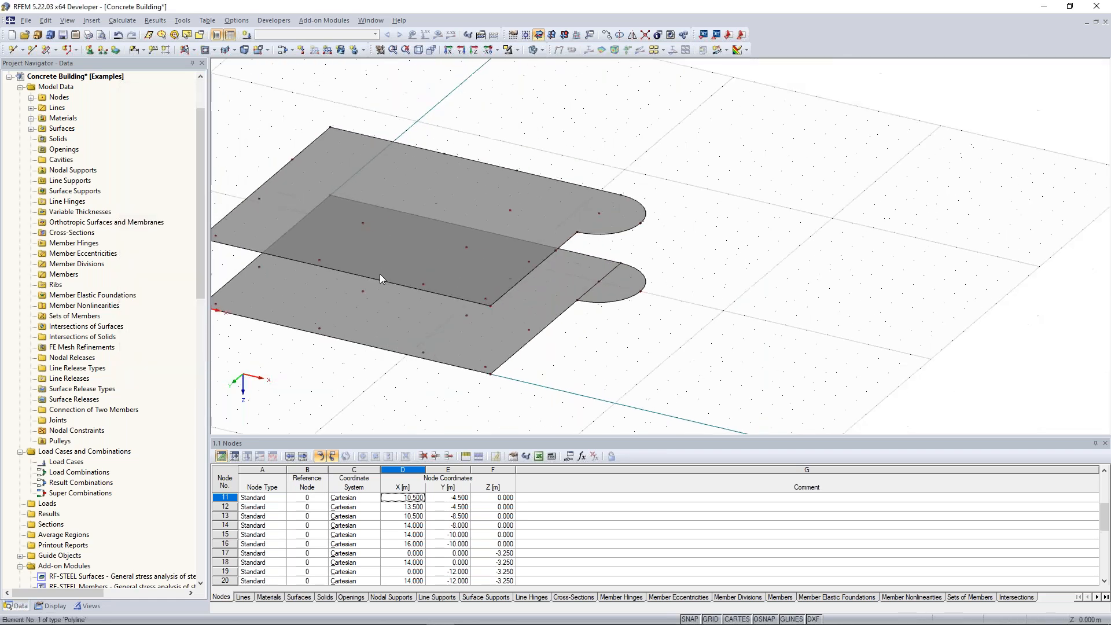
middle_drag(440, 222, 533, 281)
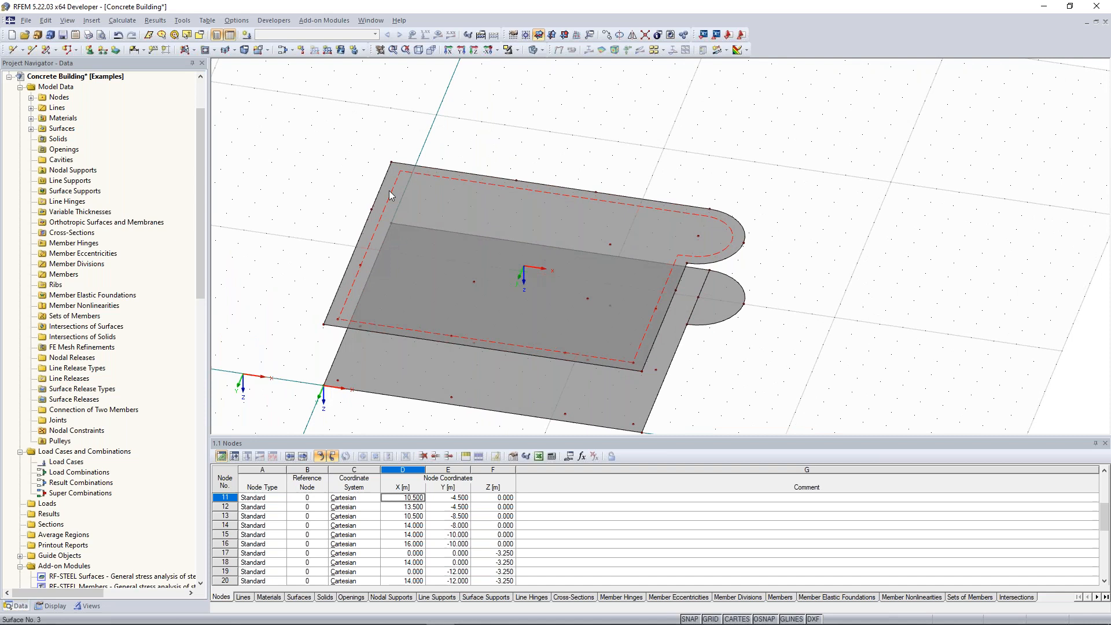
middle_drag(346, 233, 391, 195)
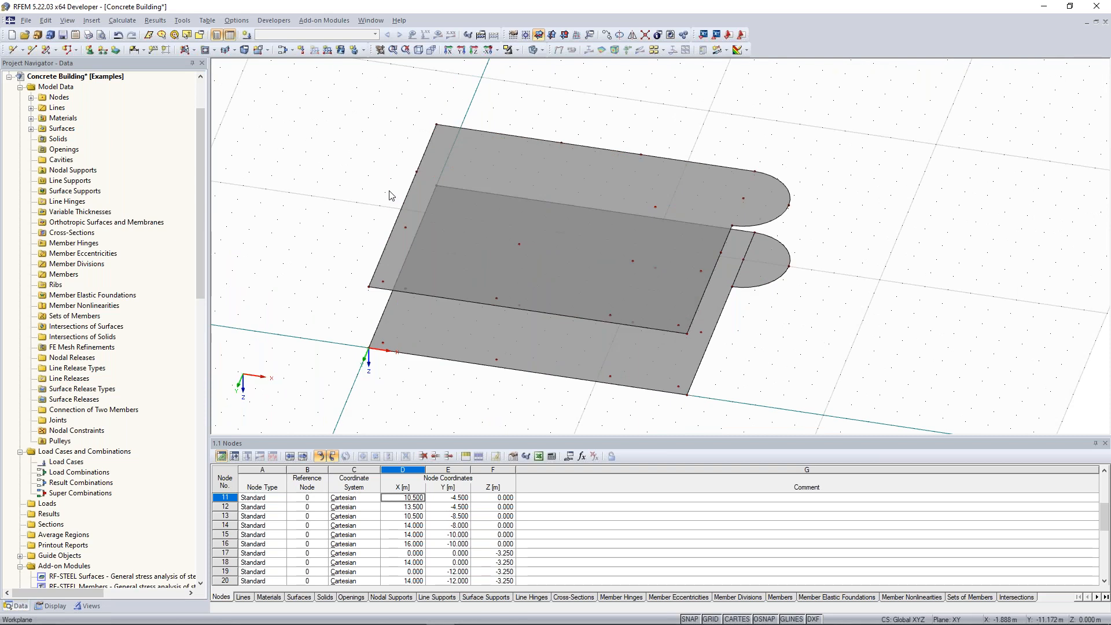
ctrl+middle_drag(391, 195, 366, 195)
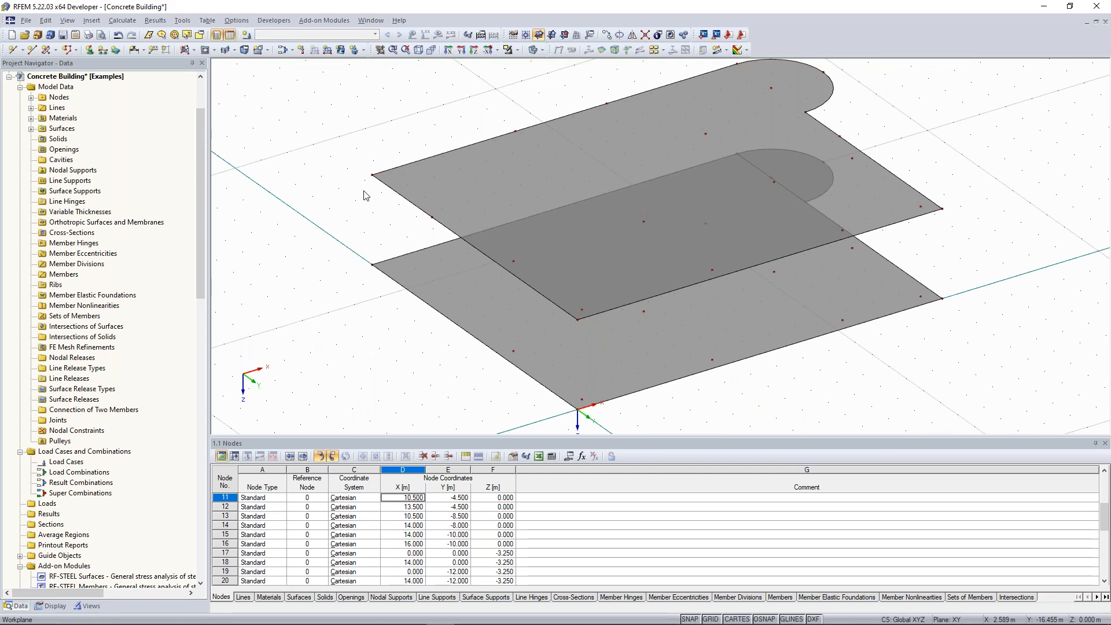
click(30, 51)
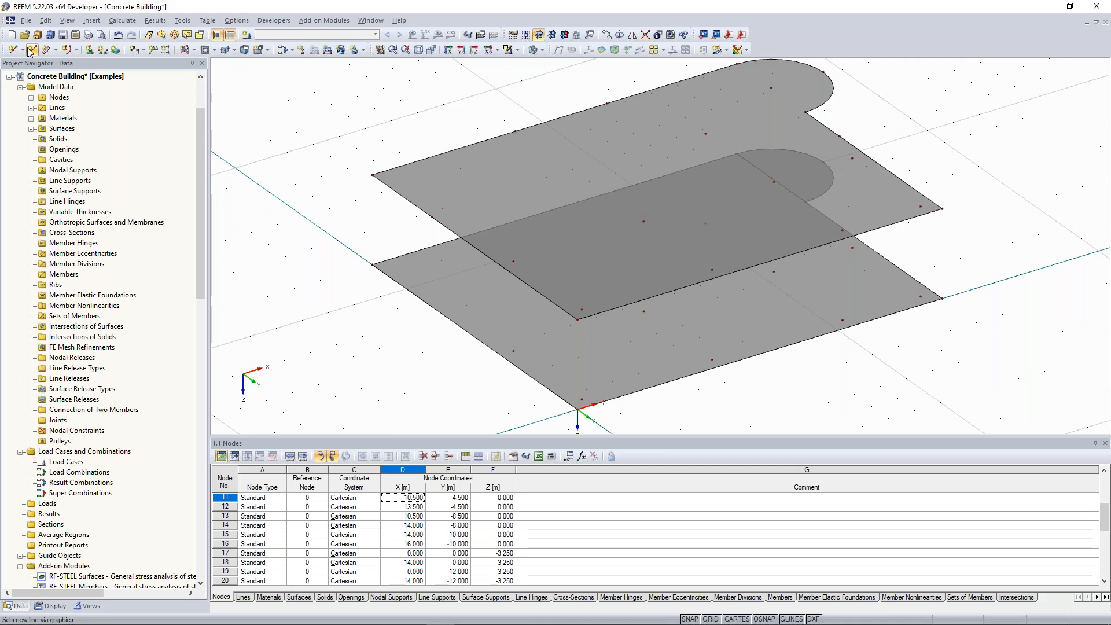
click(32, 49)
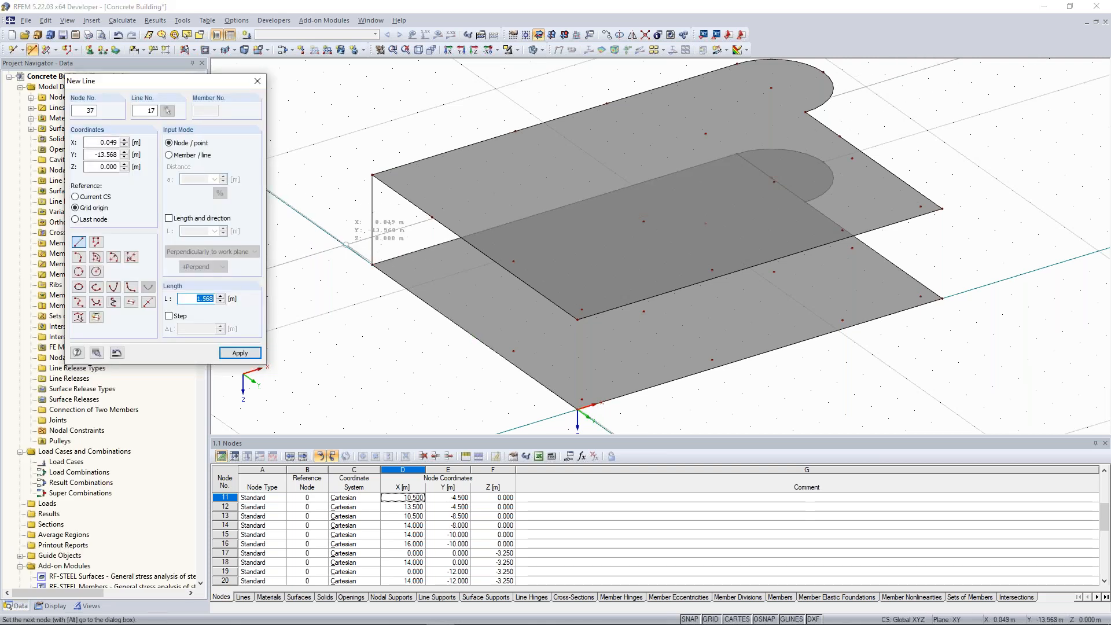
right_click(340, 250)
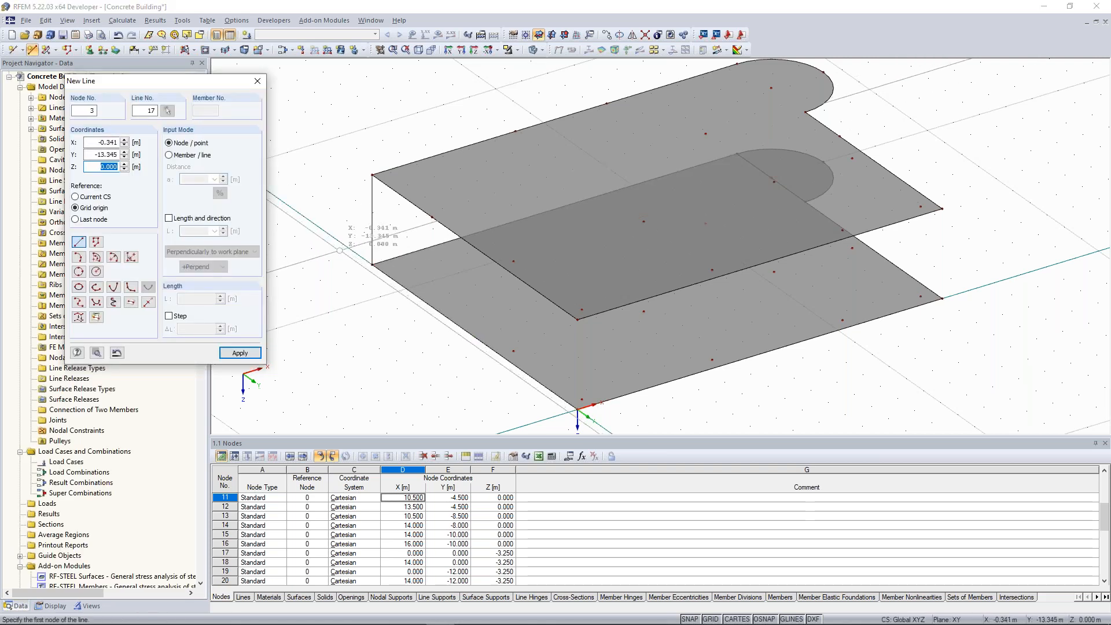
right_click(340, 250)
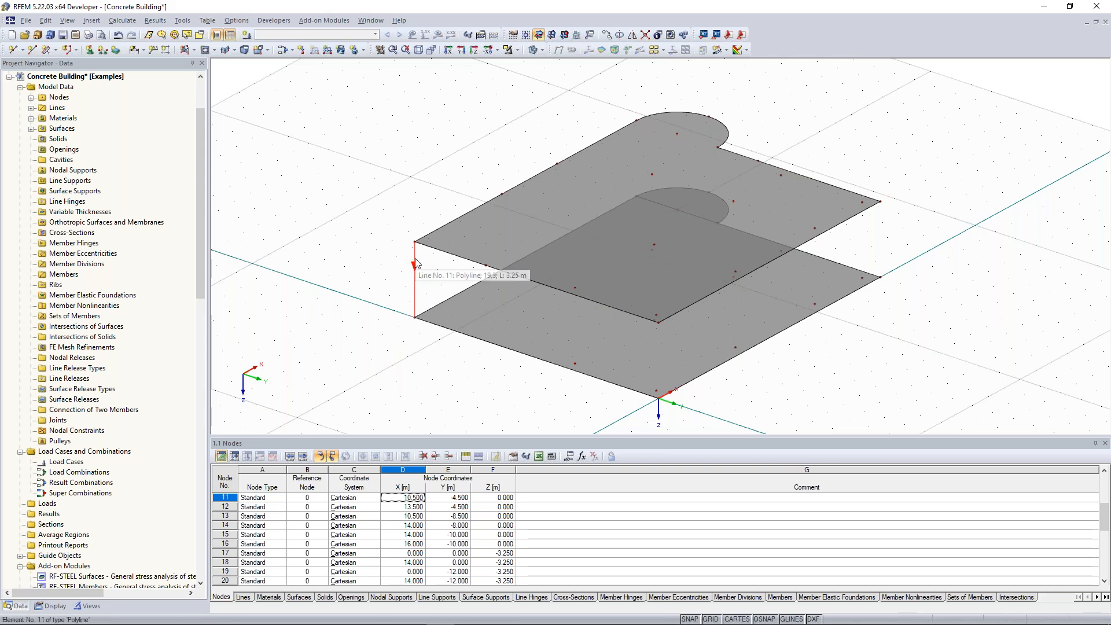
Copy the vertical corner line to the ceiling slab's new division nodes and to both ends of the semicircle.
ctrl+drag(415, 259, 491, 265)
ctrl+middle_drag(349, 281, 669, 340)
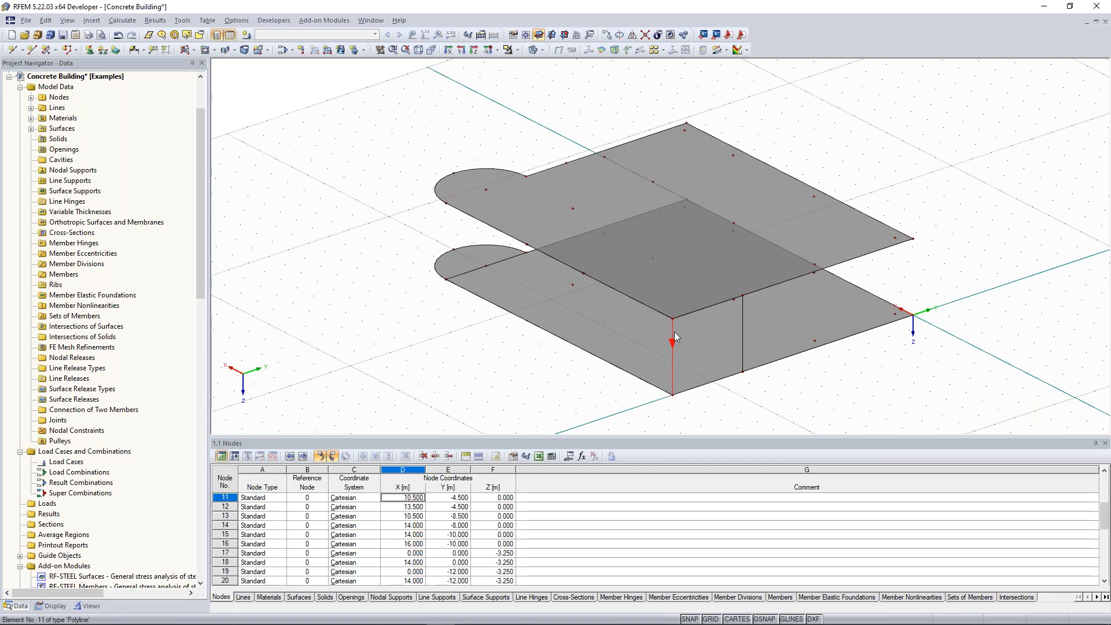
ctrl+drag(672, 329, 590, 282)
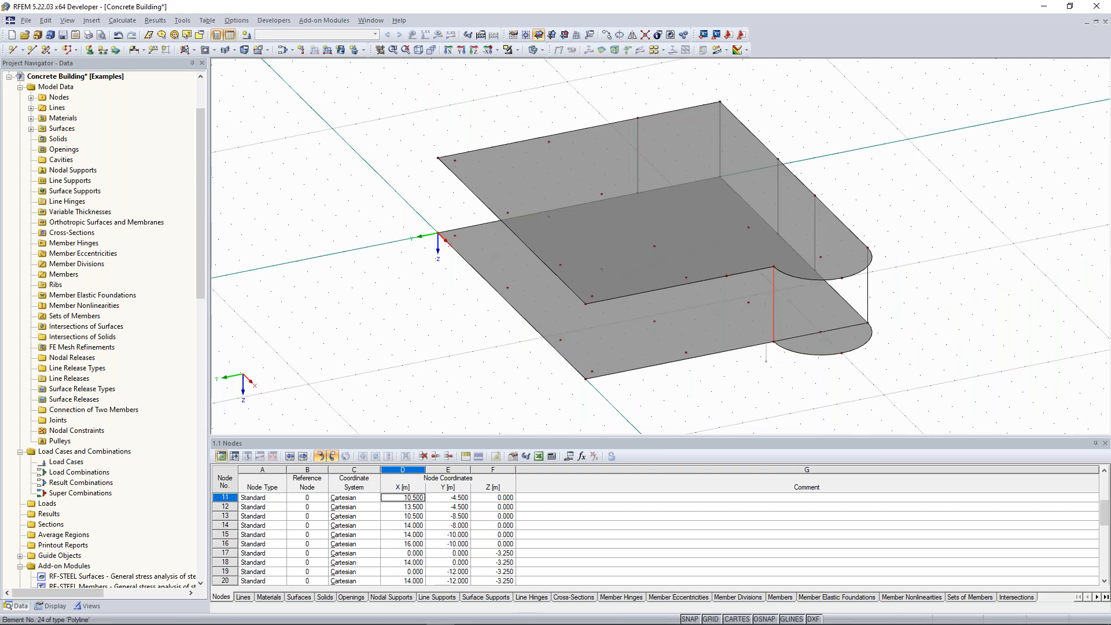
ctrl+drag(774, 288, 726, 278)
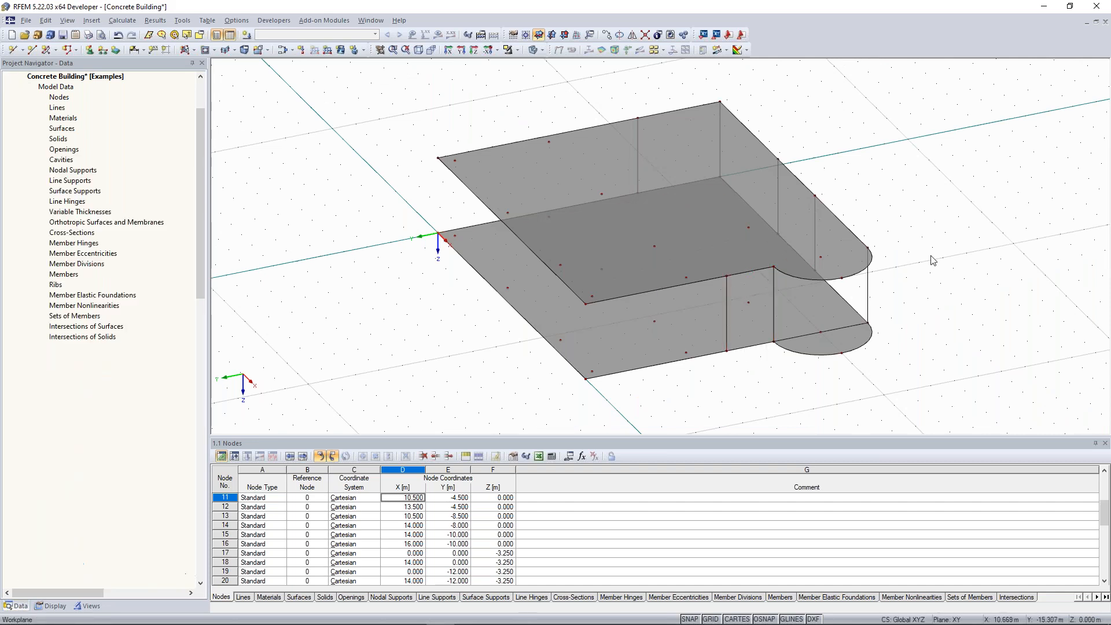
Create 200 mm plane wall surfaces by boundary lines in the two bays at the X 0, Y -12 m corner and the two bays beside the semicircle.
ctrl+middle_drag(931, 254, 441, 316)
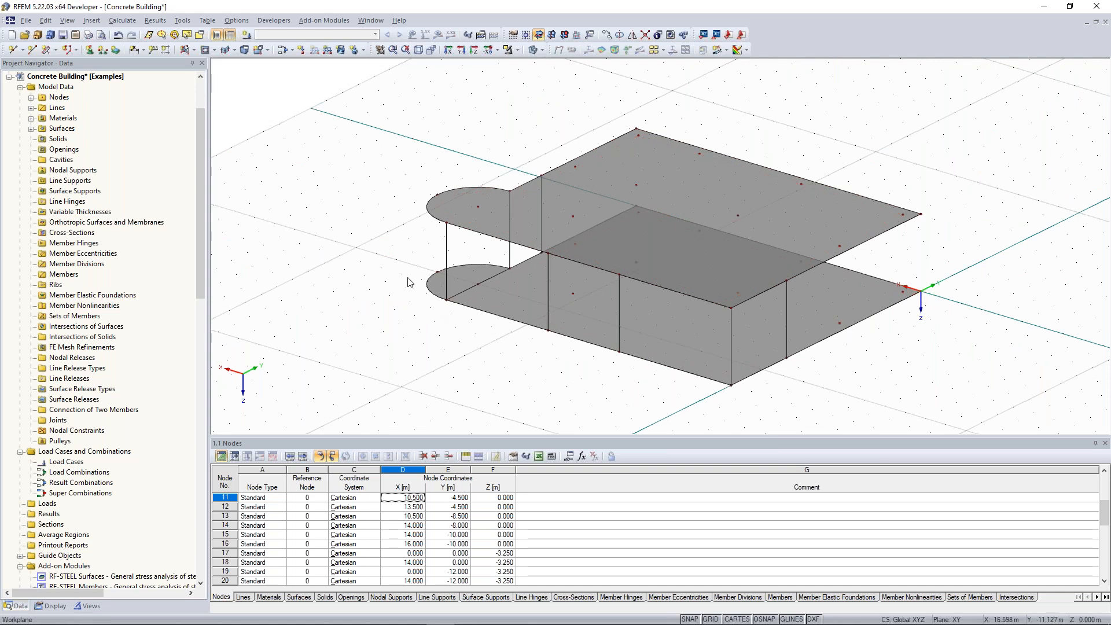
ctrl+middle_drag(389, 262, 800, 254)
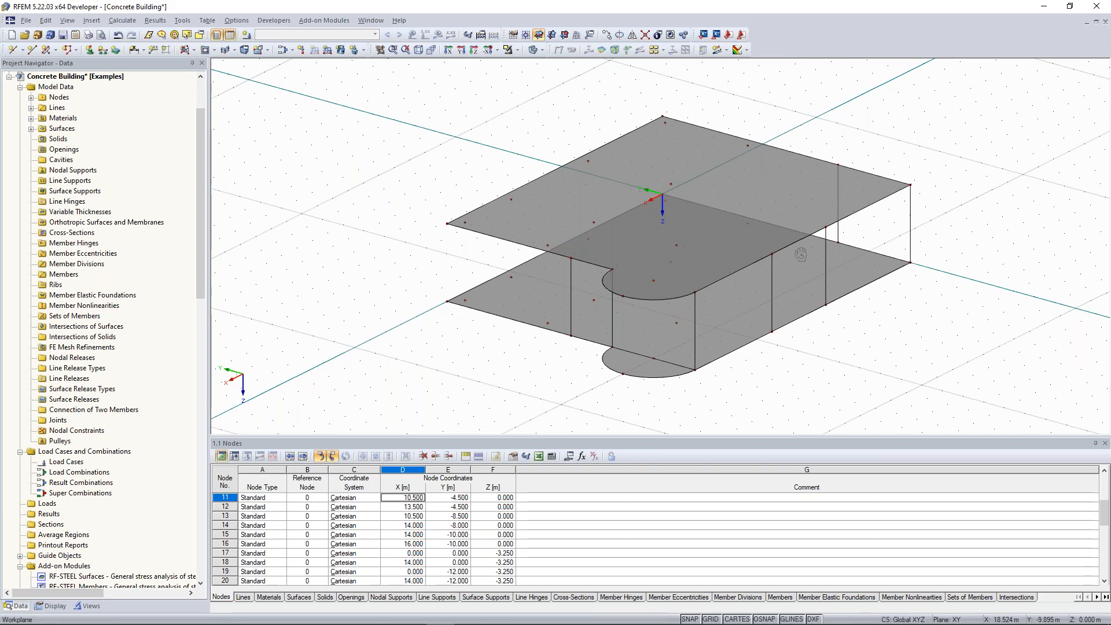
click(194, 50)
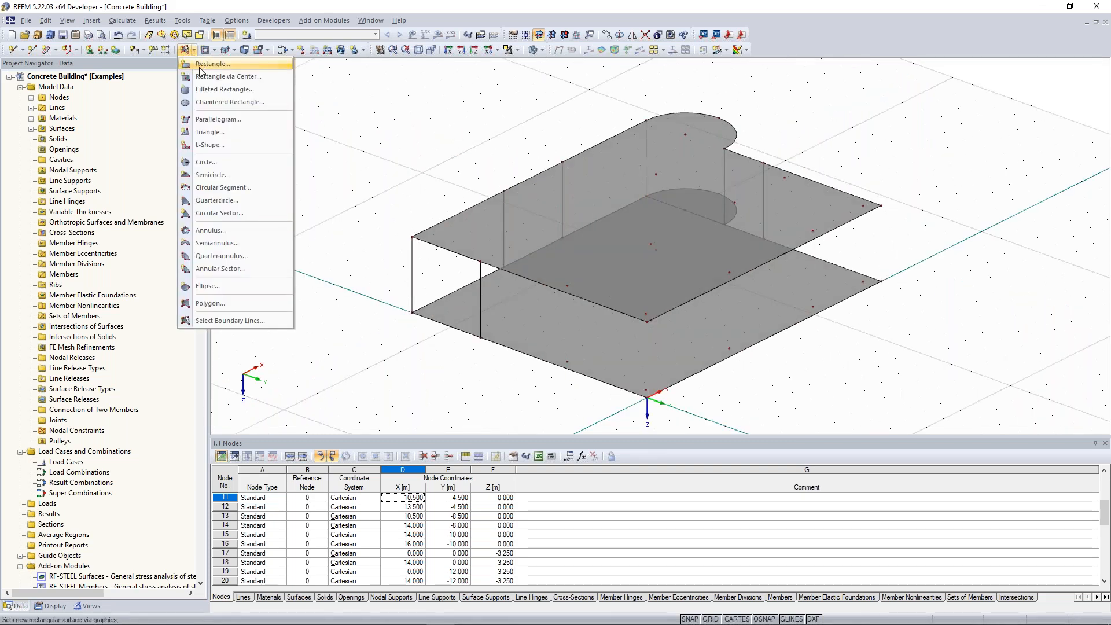
click(245, 325)
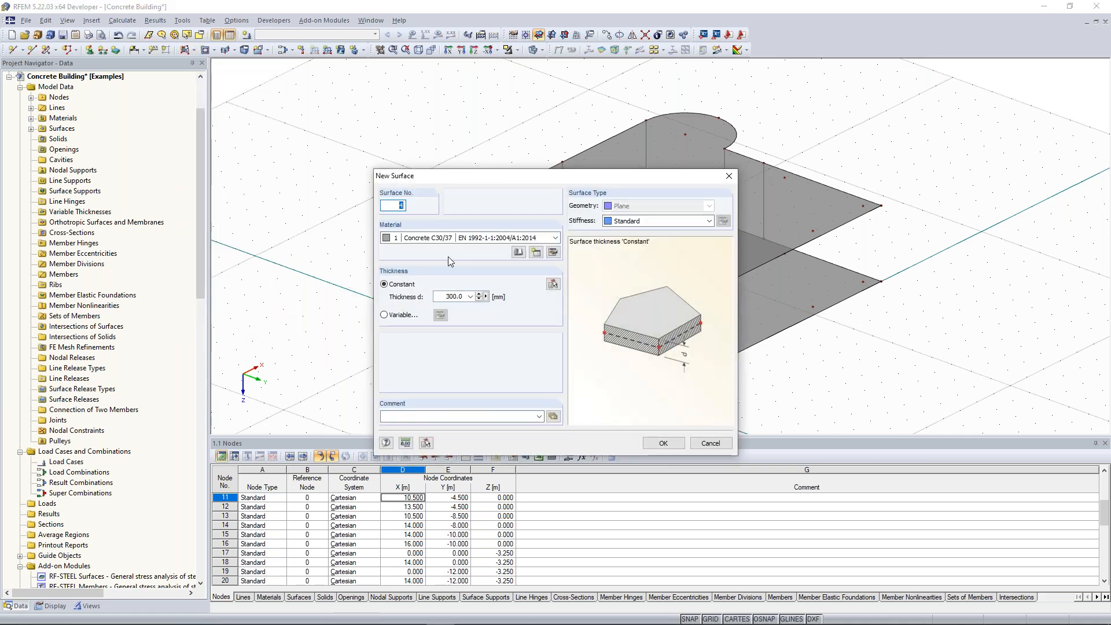
double_click(451, 297)
text(200)
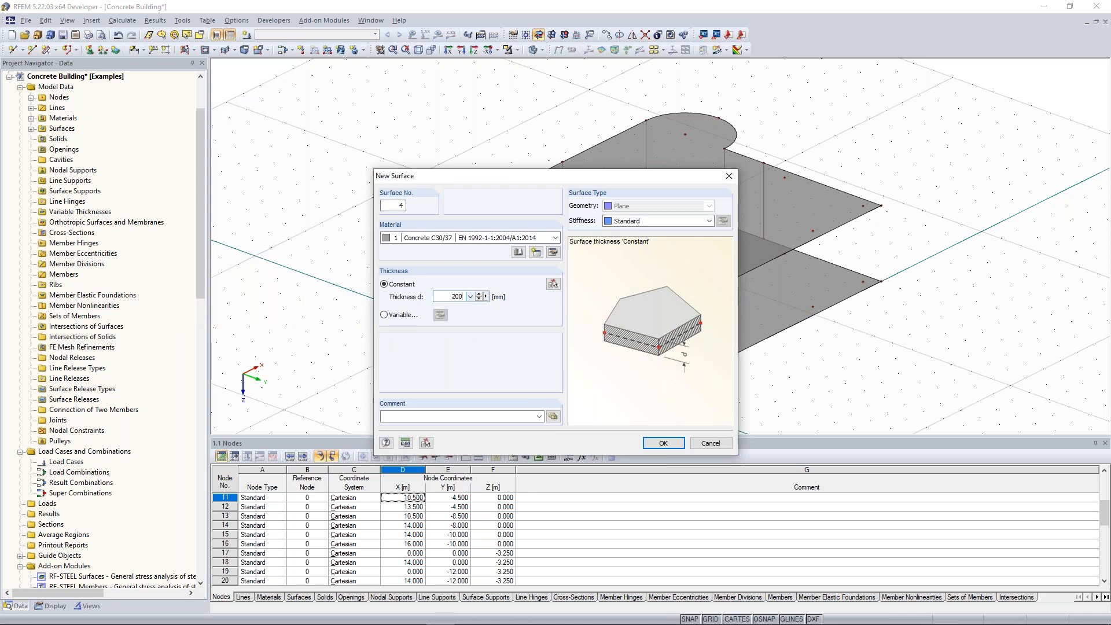
click(677, 445)
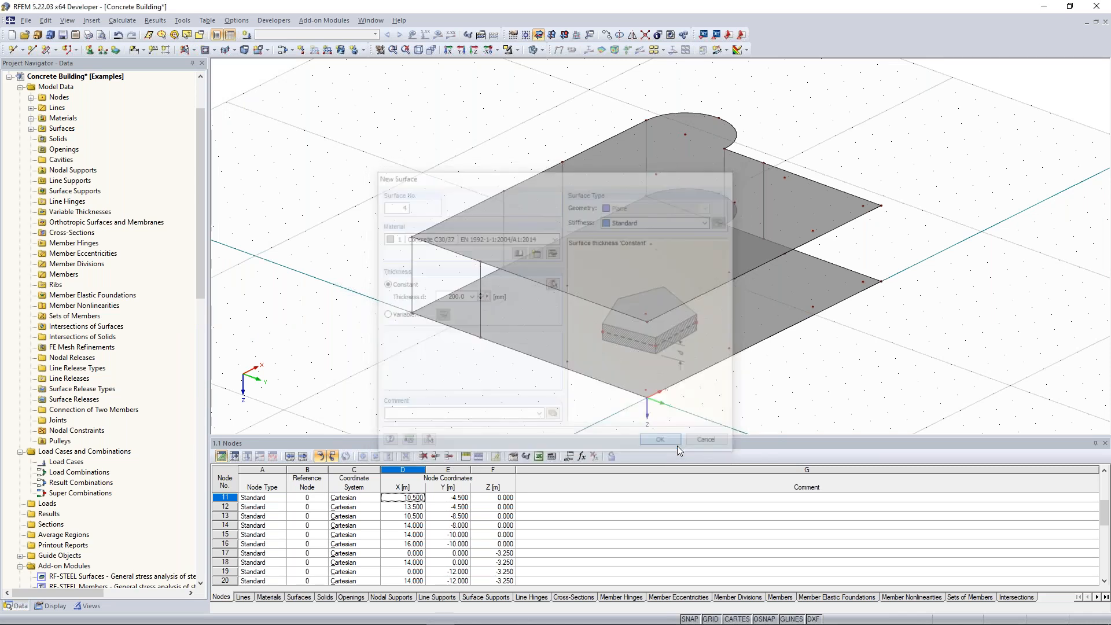
click(482, 294)
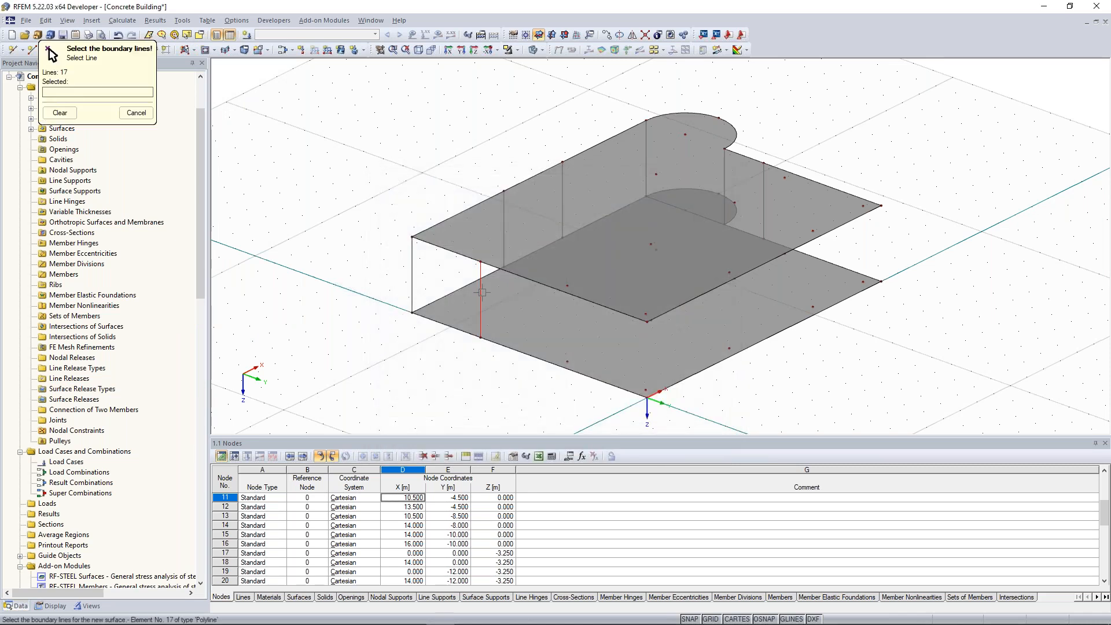
click(451, 255)
click(412, 276)
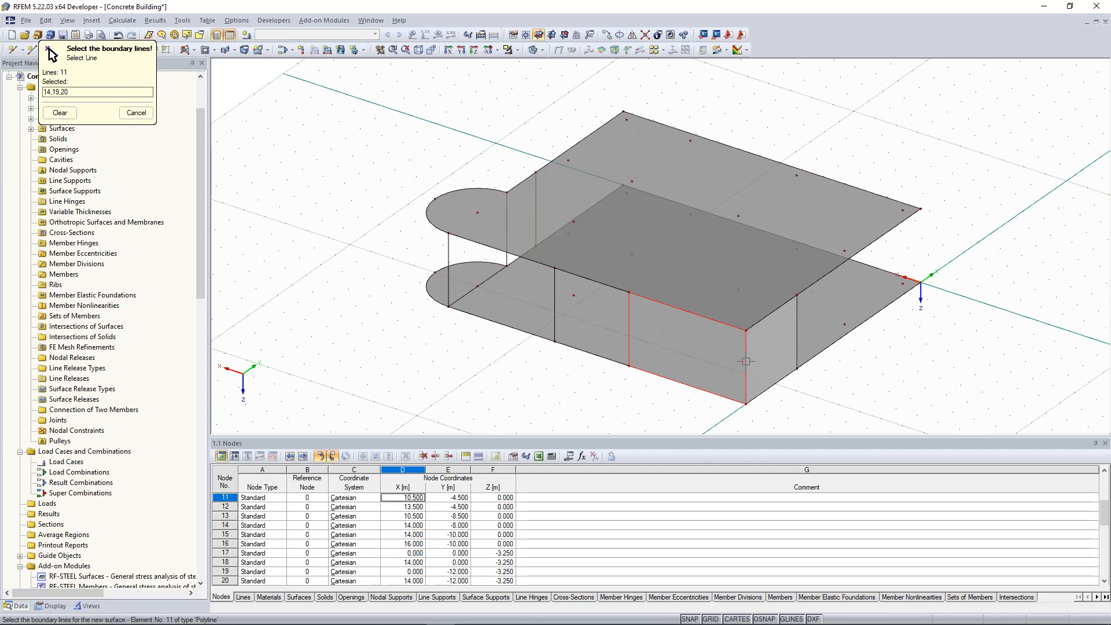
key(Escape)
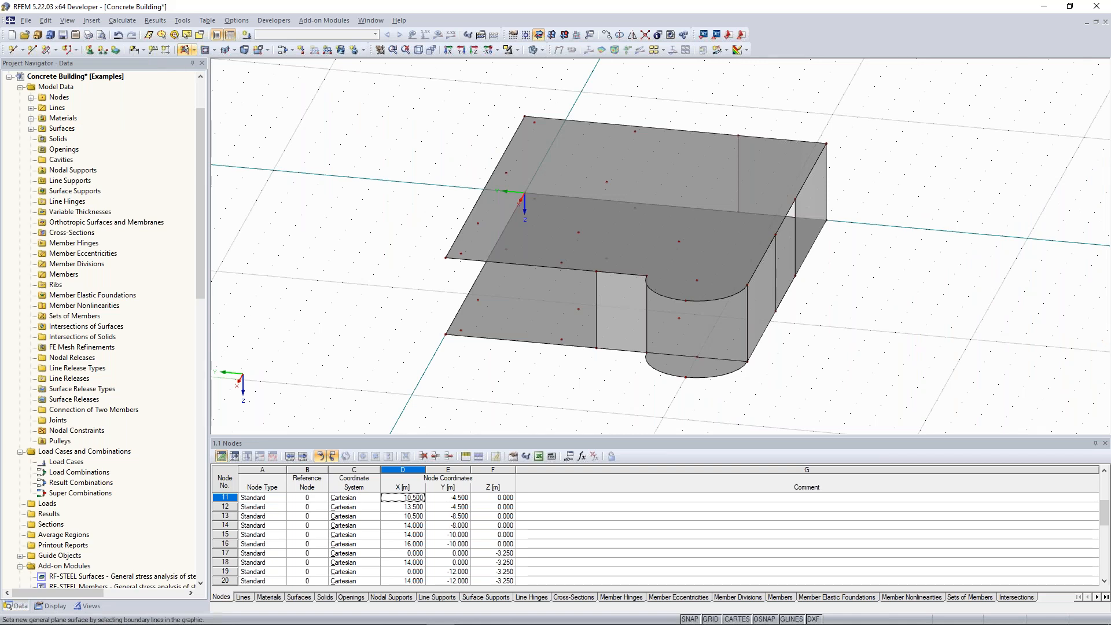
Create a 200 mm Concrete C30/37 quadrangle surface for the curved wall, bounded by both slabs' semicircular arcs and their vertical end lines.
ctrl+middle_drag(807, 245, 872, 372)
scroll(865, 347, up, 2)
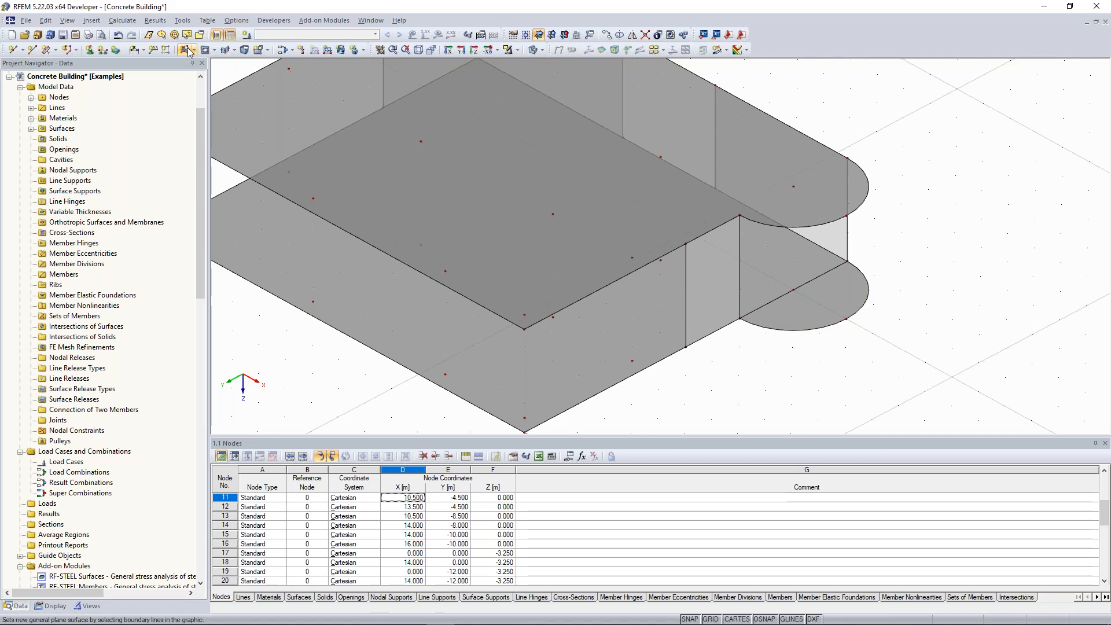
click(234, 51)
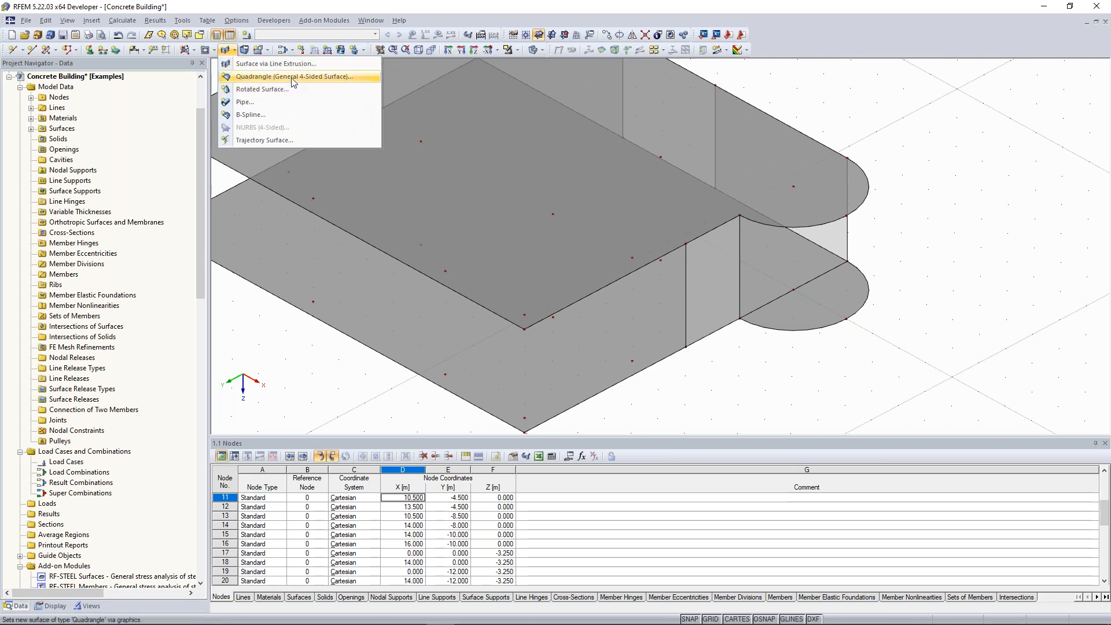
click(238, 56)
click(235, 50)
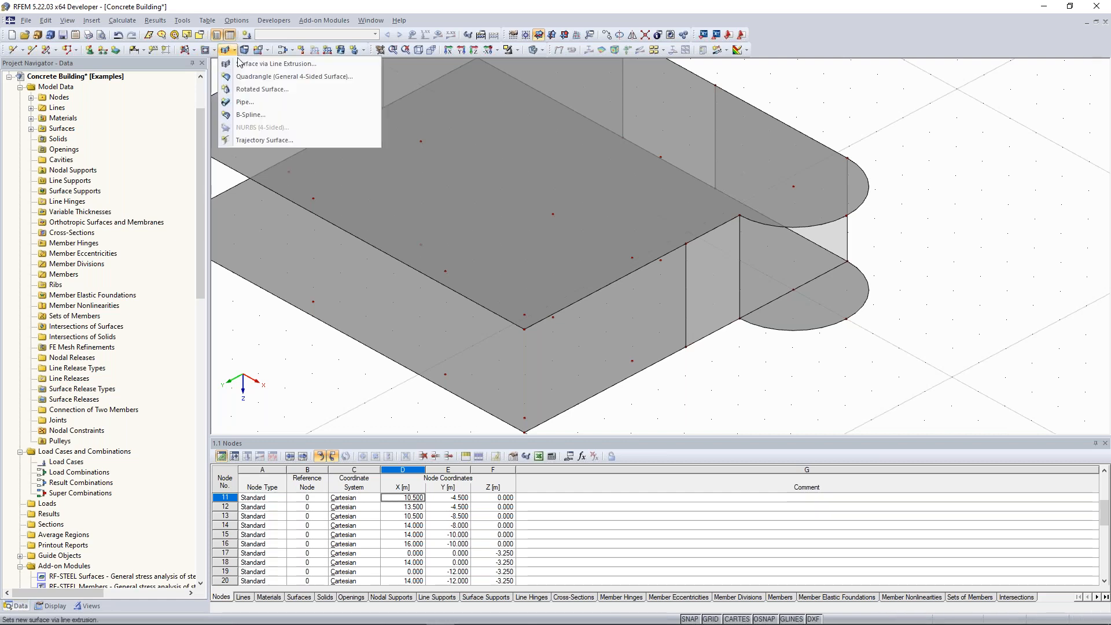
click(268, 77)
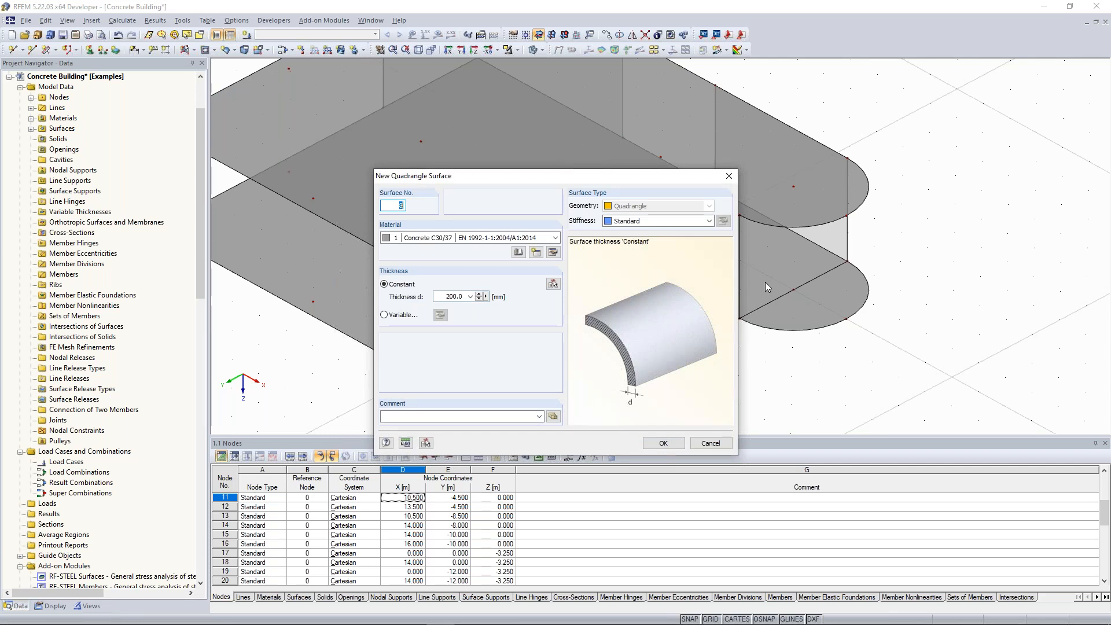
key(Return)
click(791, 230)
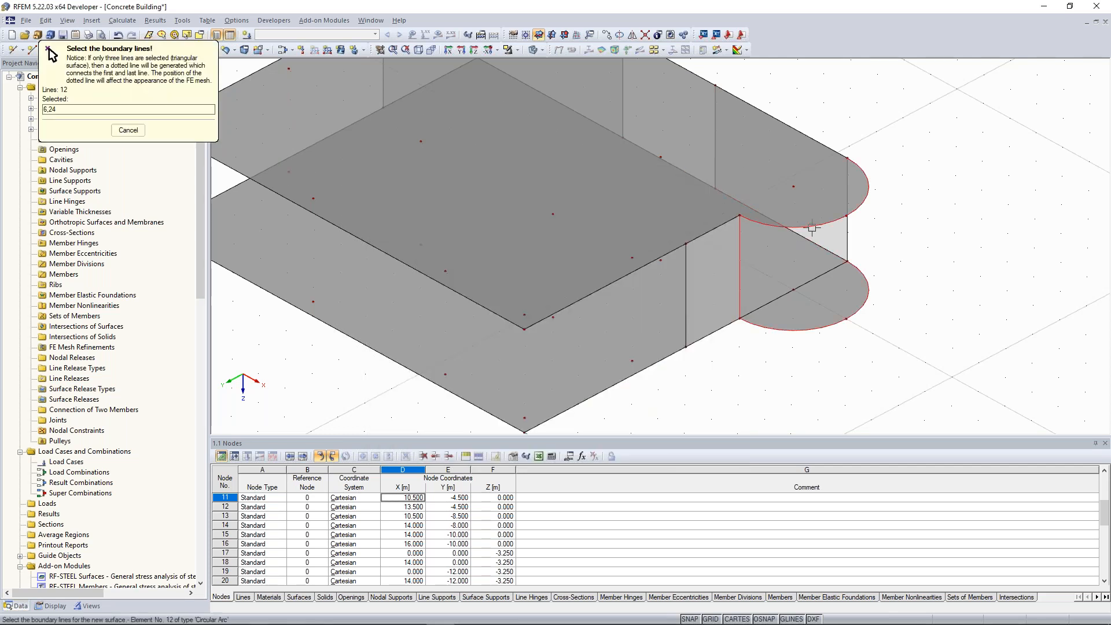
click(847, 237)
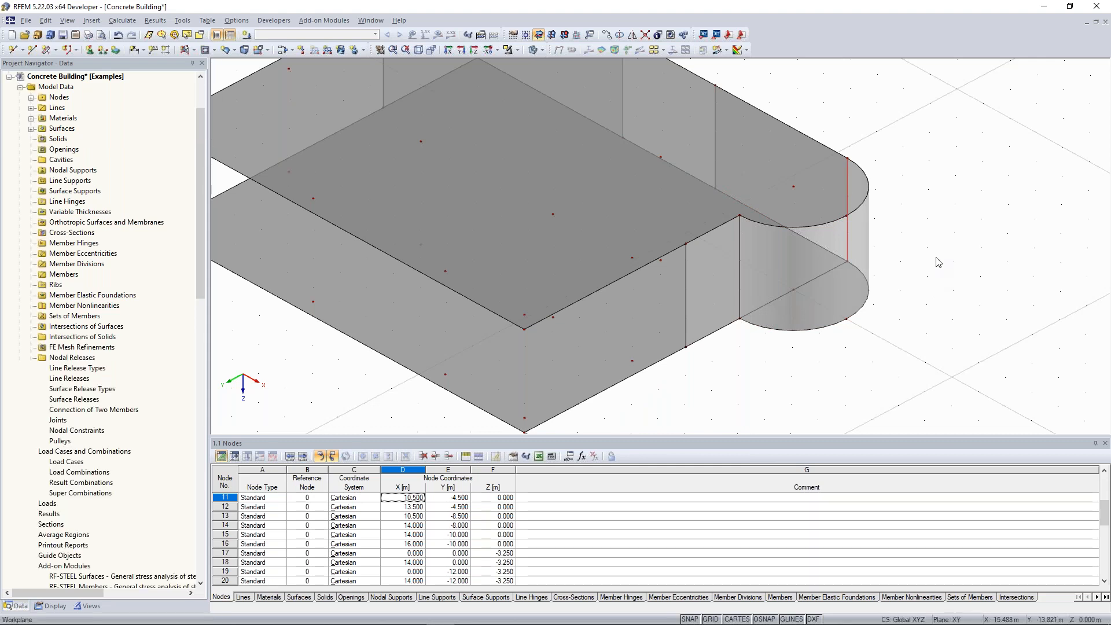
Examine the outer walls, the inner wall and the curved wall from several sides.
scroll(940, 306, down, 3)
ctrl+middle_drag(405, 324, 891, 319)
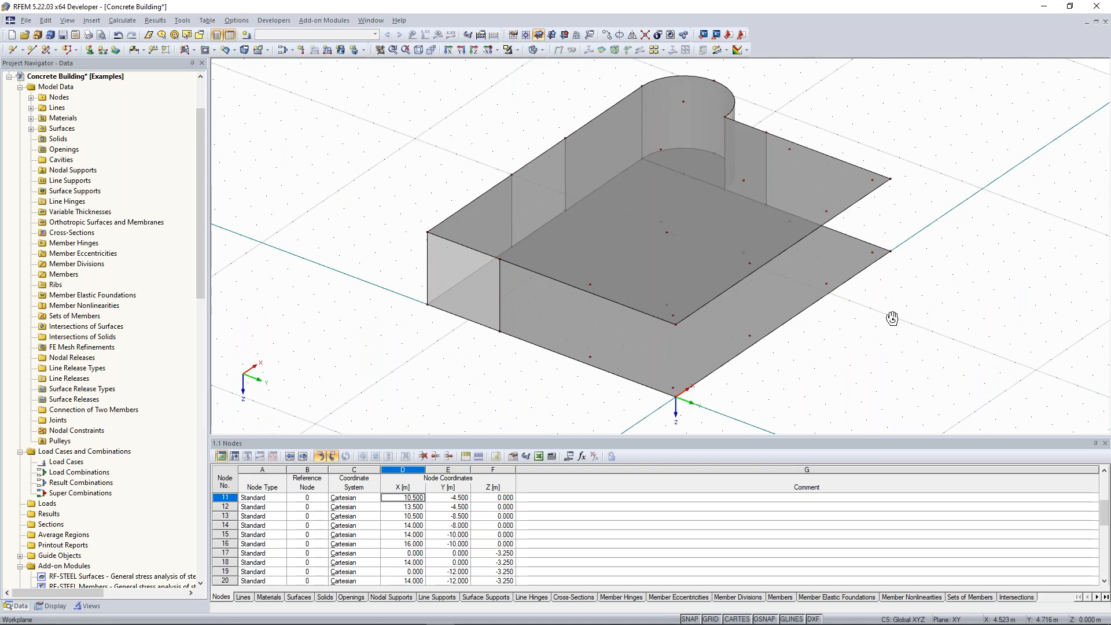
ctrl+middle_drag(891, 319, 905, 318)
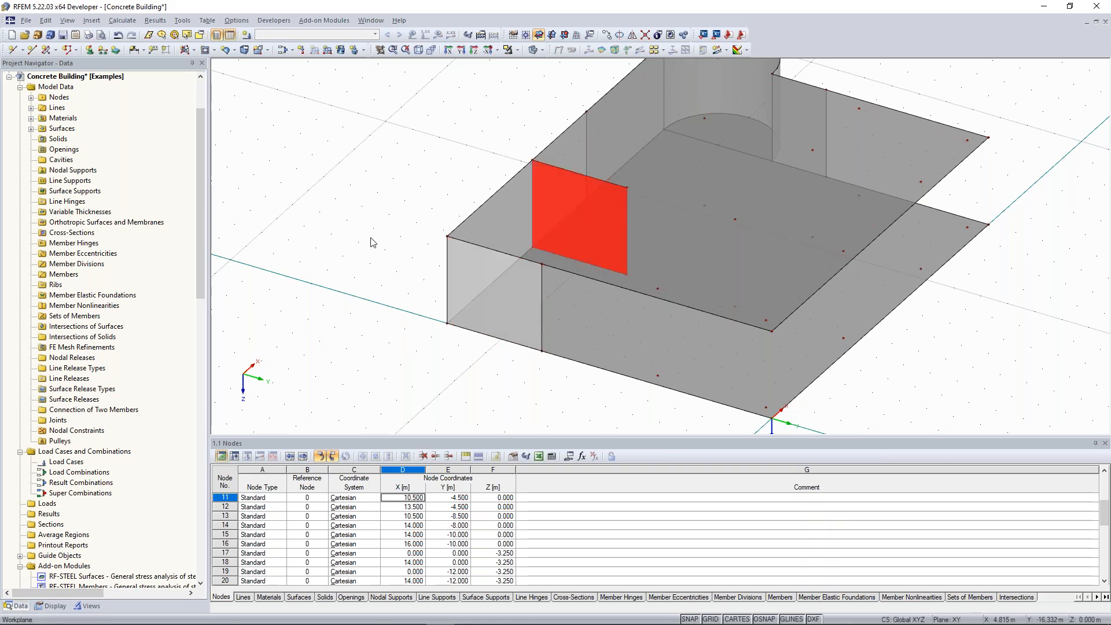
scroll(986, 365, down, 1)
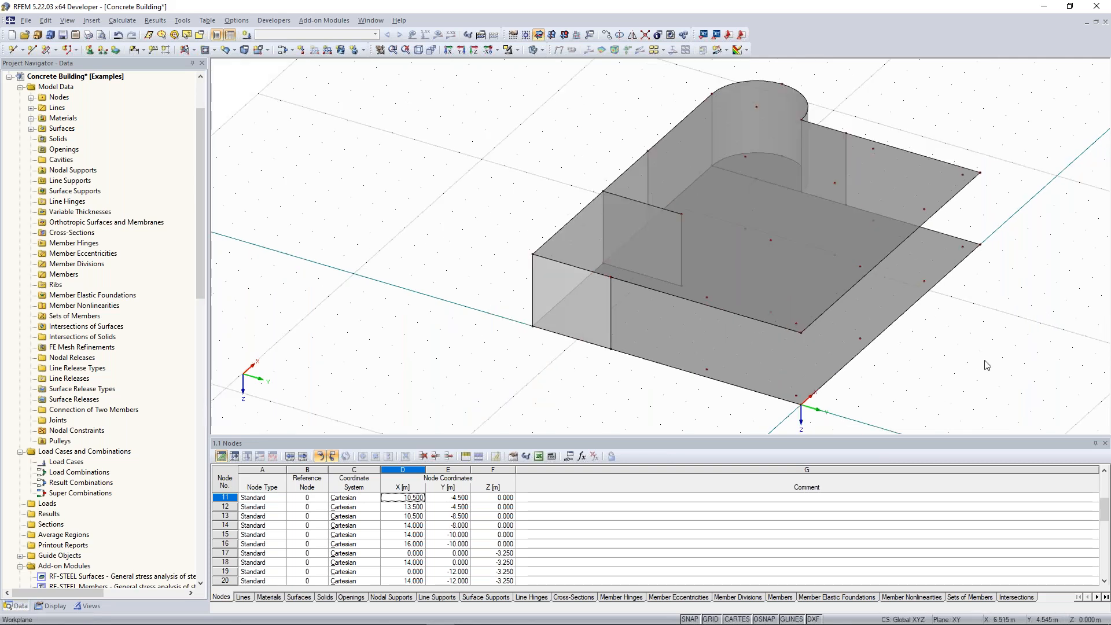
ctrl+middle_drag(498, 176, 277, 173)
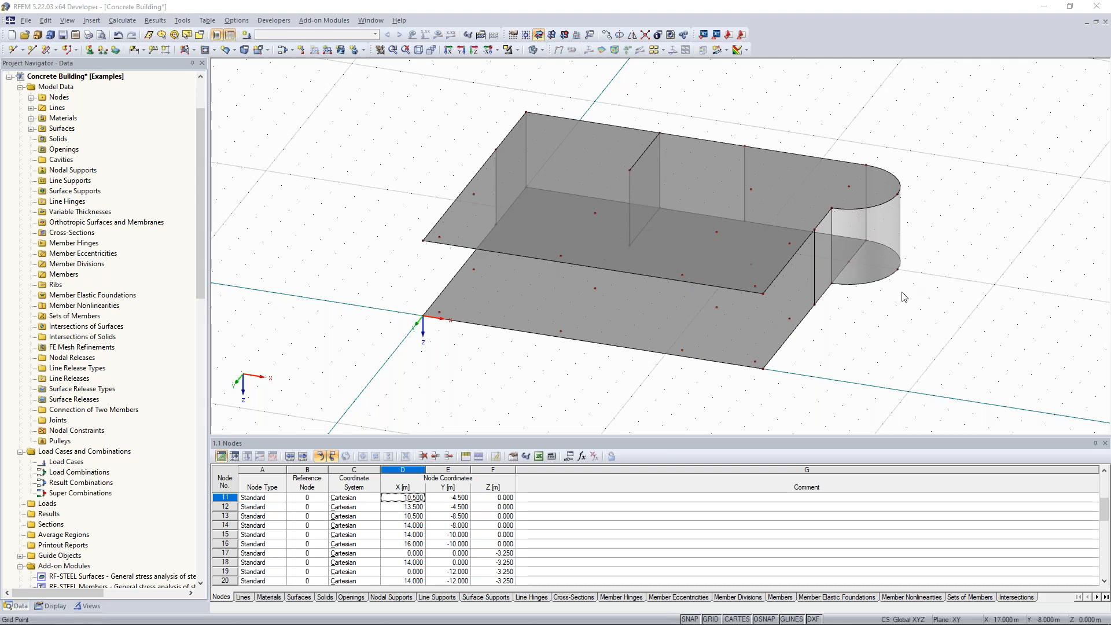
ctrl+middle_drag(904, 297, 737, 297)
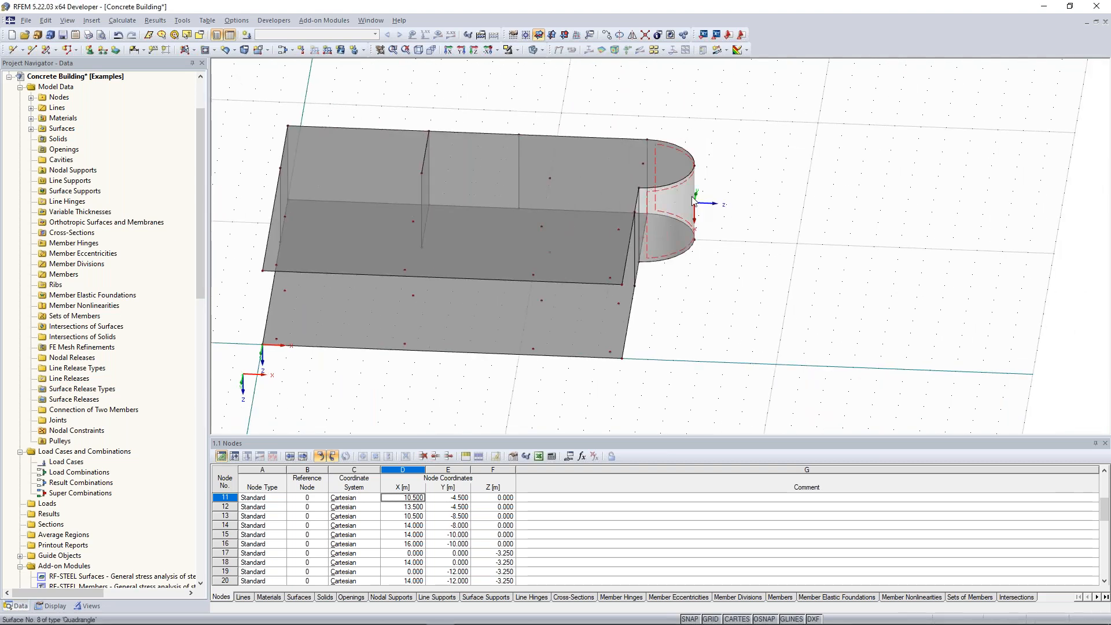
scroll(698, 204, up, 2)
ctrl+middle_drag(755, 152, 739, 256)
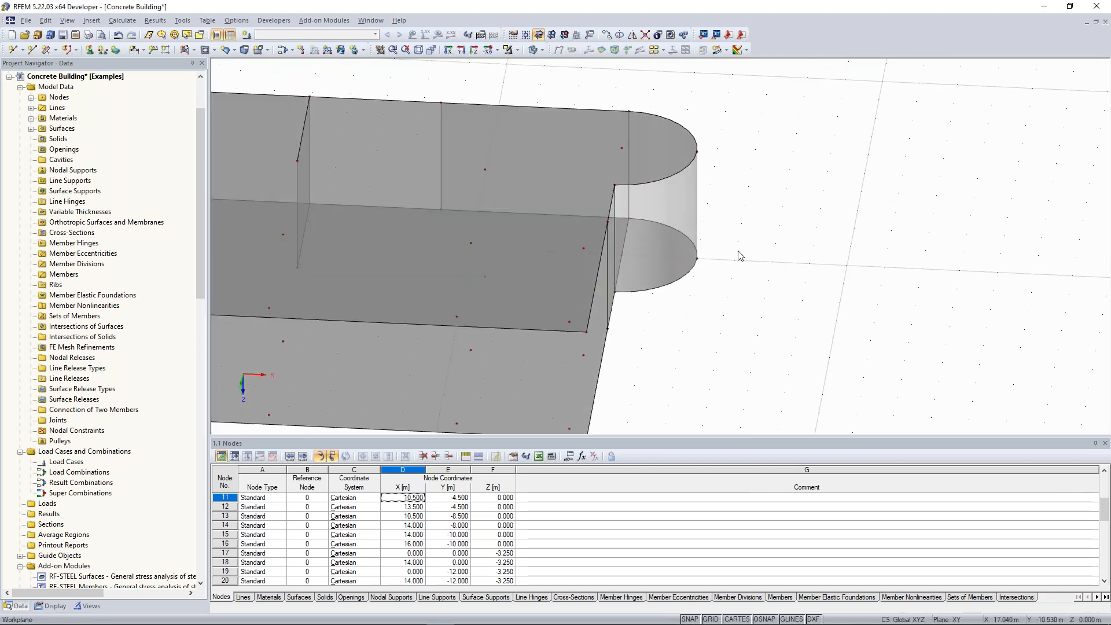
scroll(733, 287, down, 3)
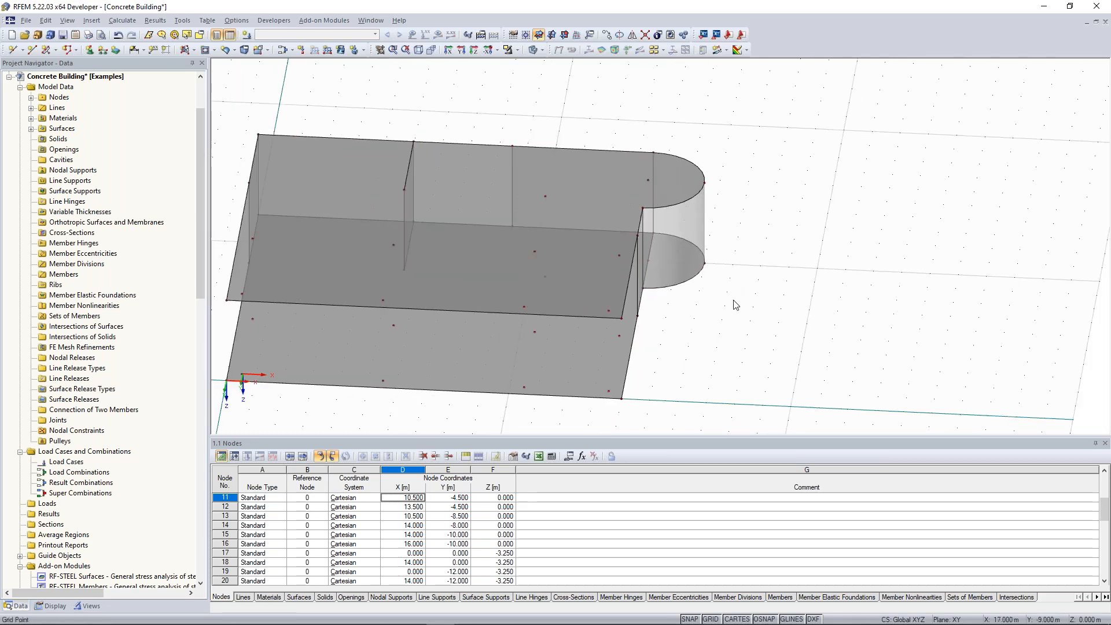
ctrl+middle_drag(733, 300, 740, 325)
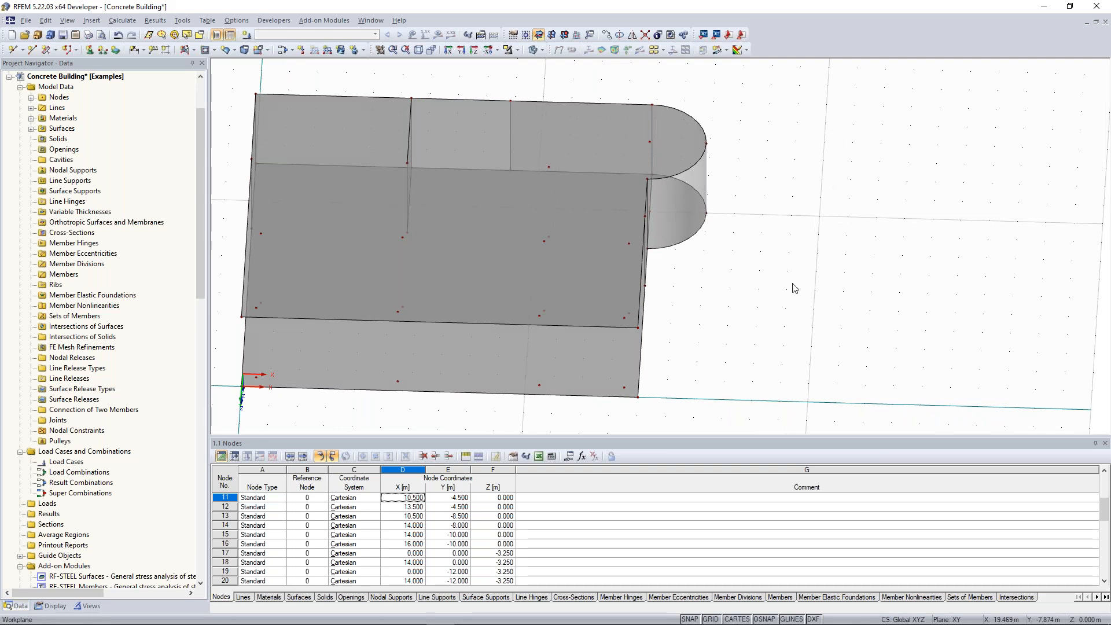
middle_drag(783, 285, 633, 261)
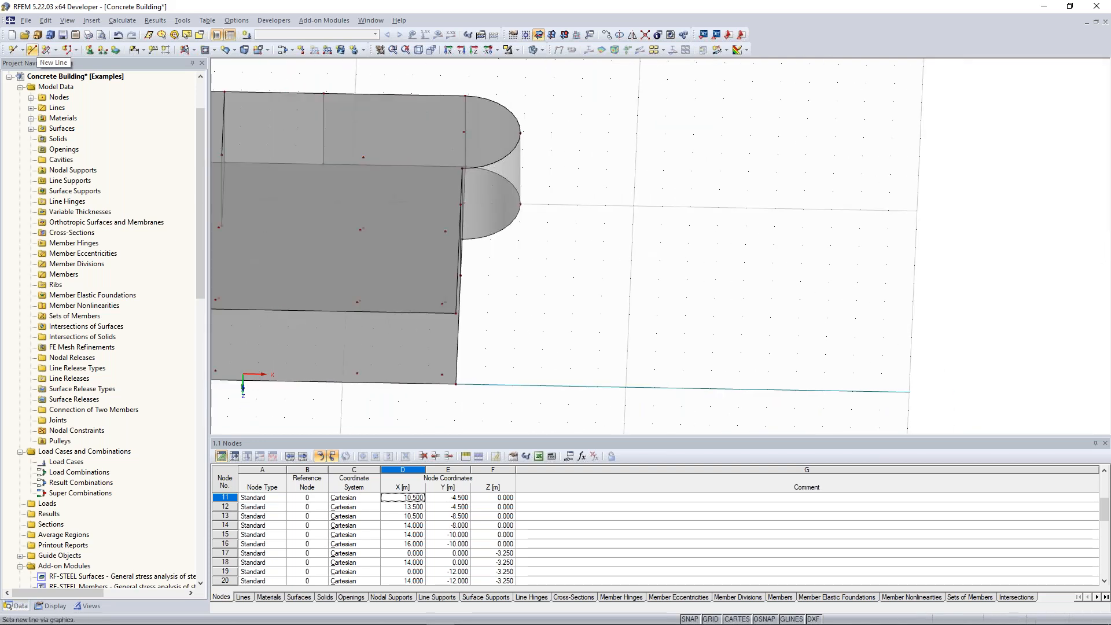
Draw a separate 5.5 m line beside the building at X 20 m, starting at Y -10 m and running parallel to the Y axis.
click(33, 50)
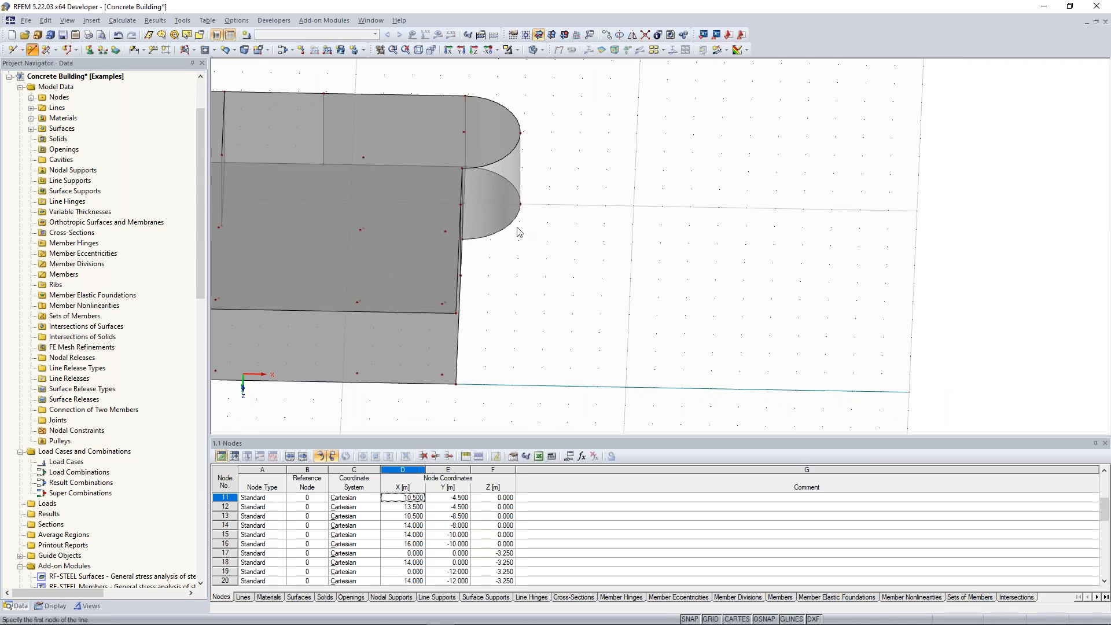
click(634, 206)
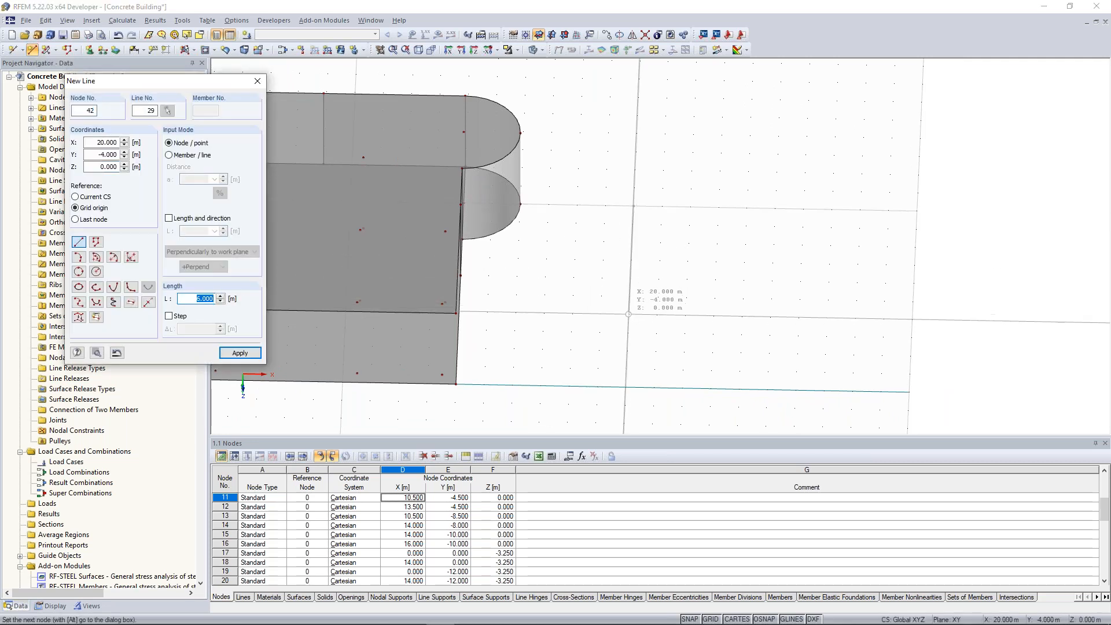
text(5)
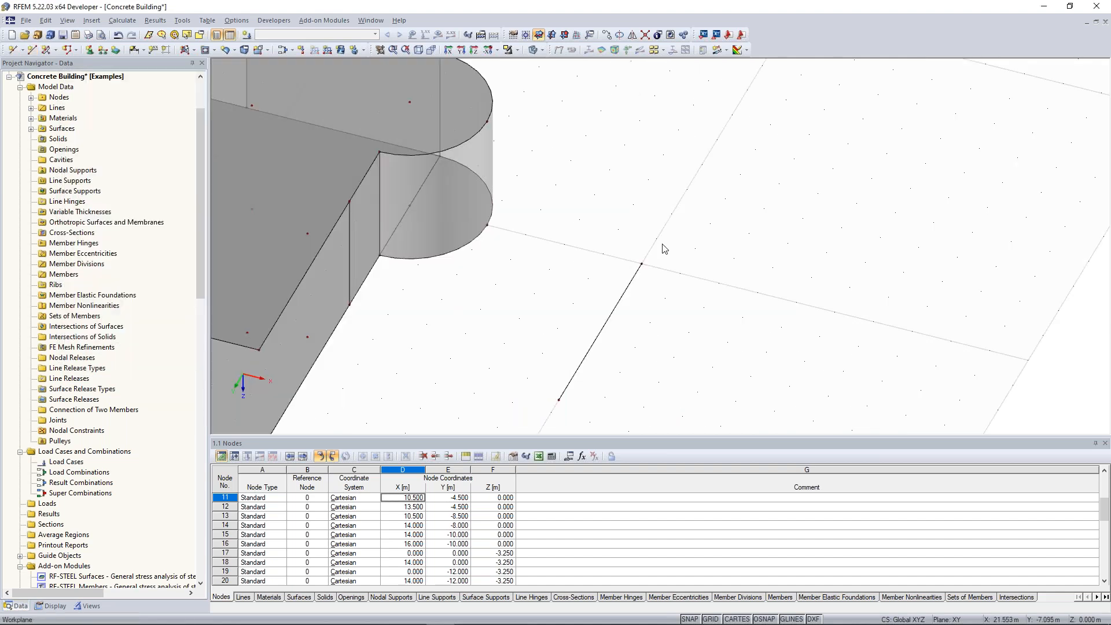
Place a node between the two ends of the separate 5.5 m line, at a distance of 2.75 m (50%) from each end.
scroll(664, 246, up, 2)
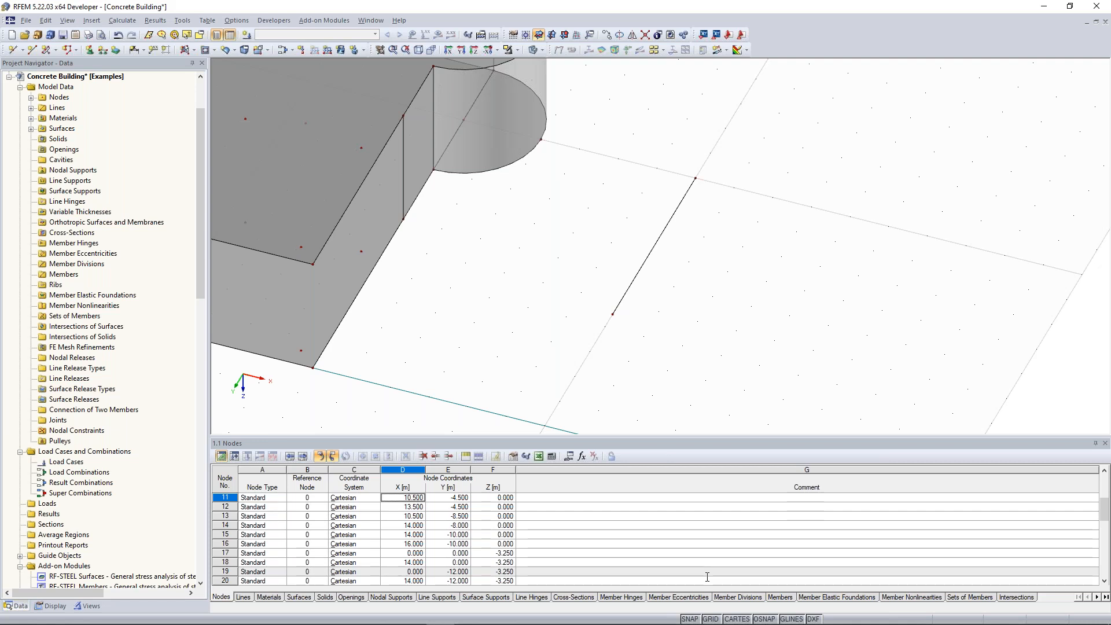
scroll(613, 199, up, 2)
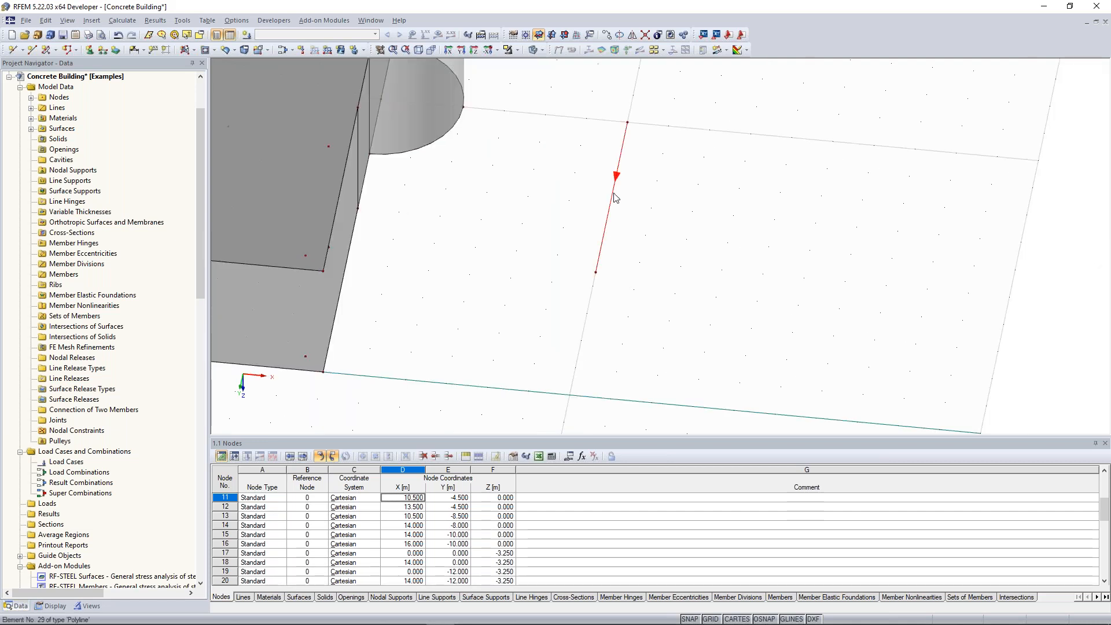
scroll(616, 196, up, 1)
scroll(618, 174, down, 1)
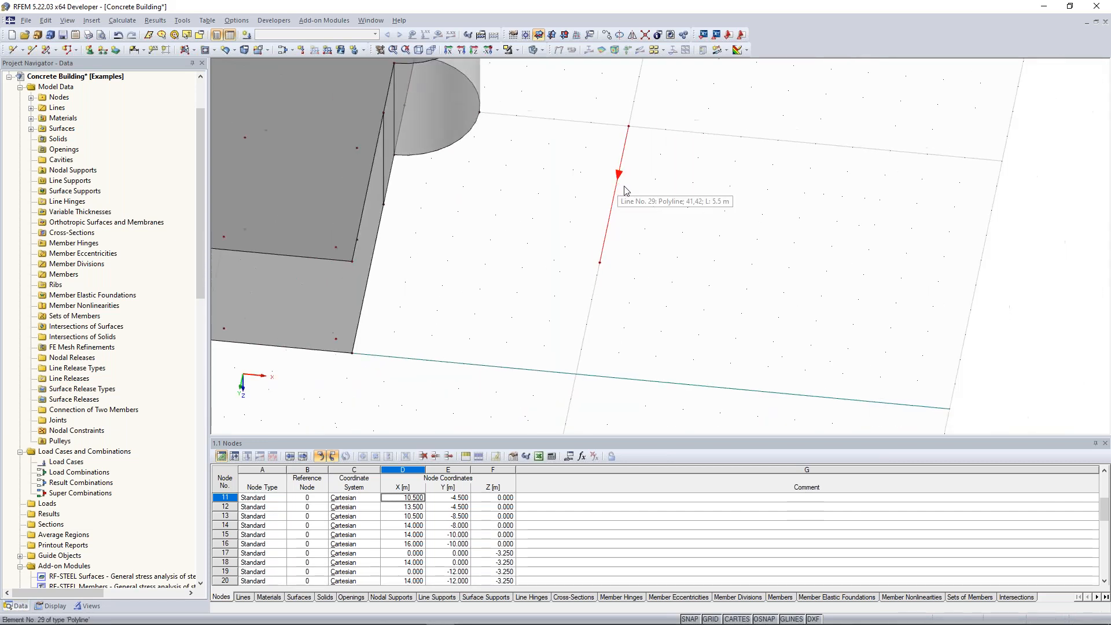
scroll(657, 184, down, 1)
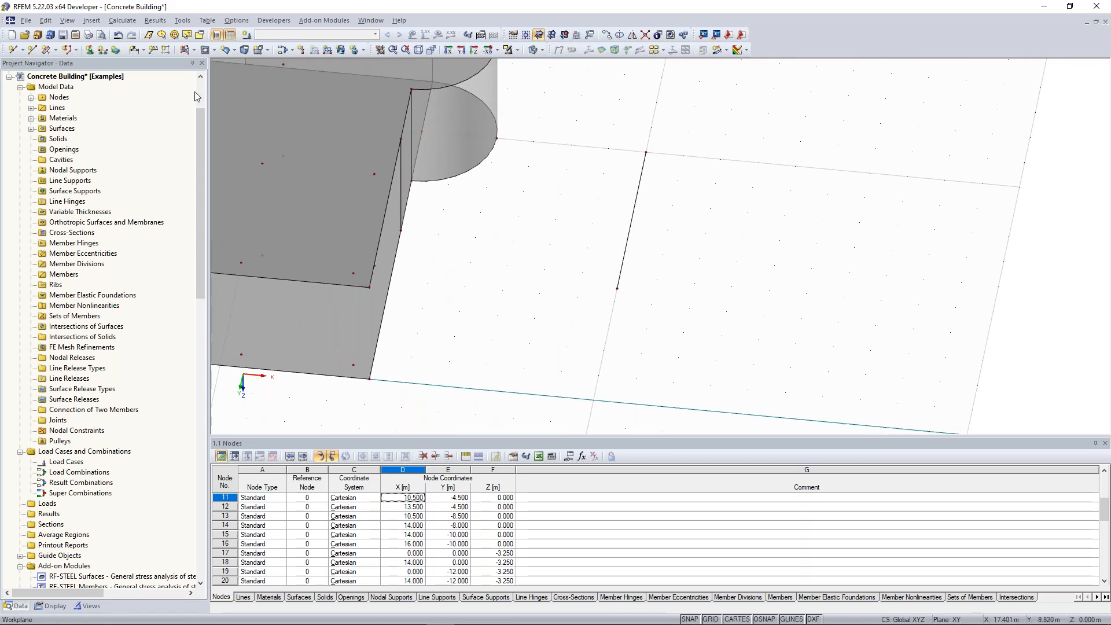
click(14, 52)
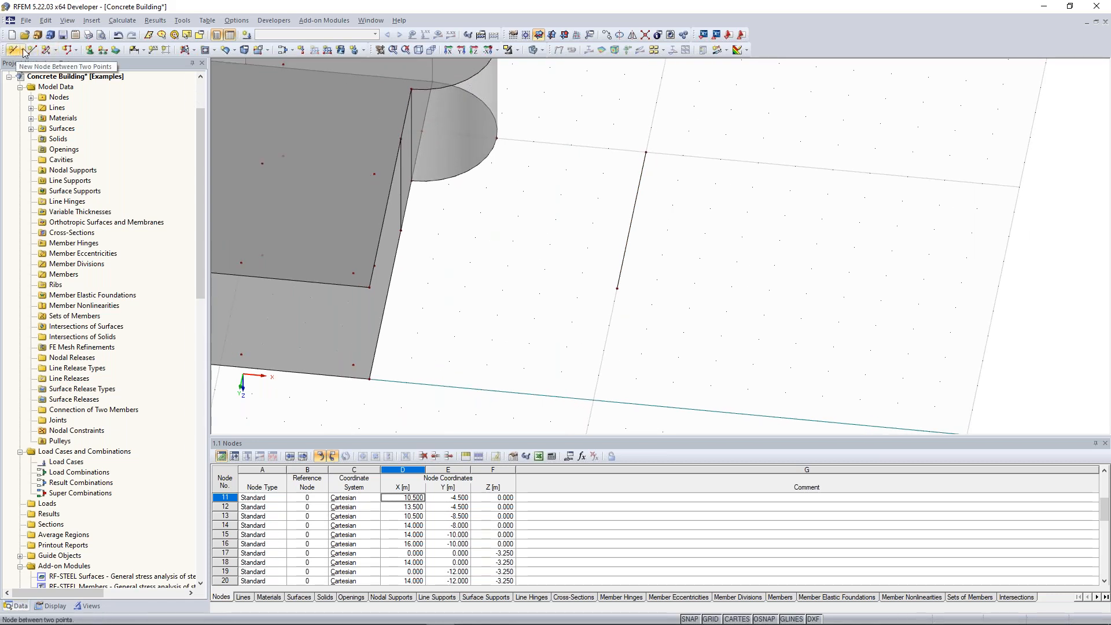
click(22, 51)
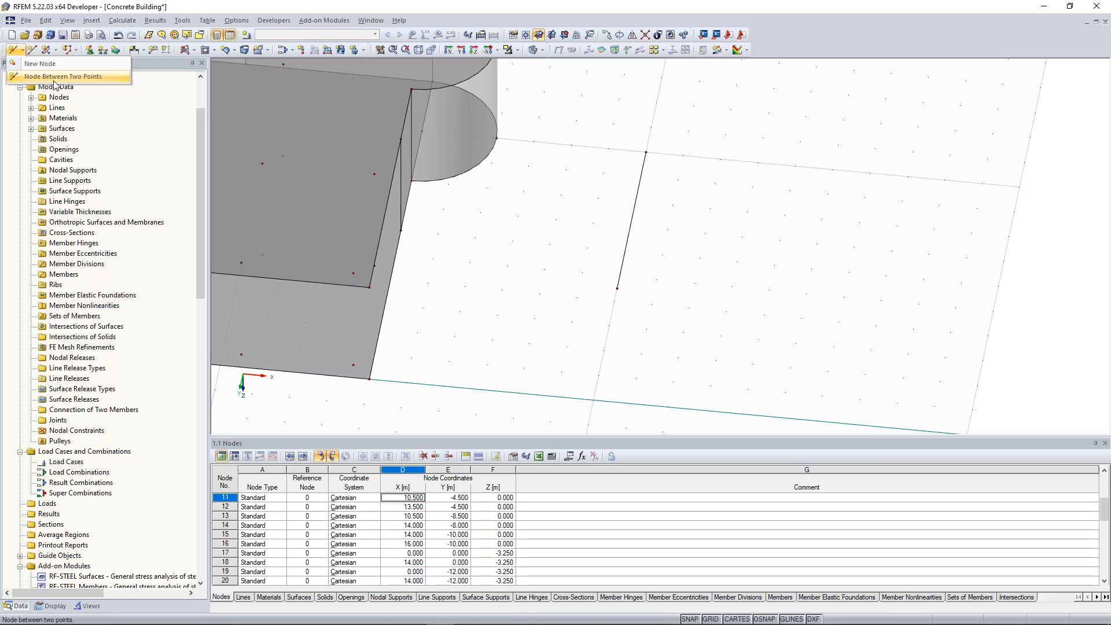
click(55, 79)
drag(489, 229, 799, 93)
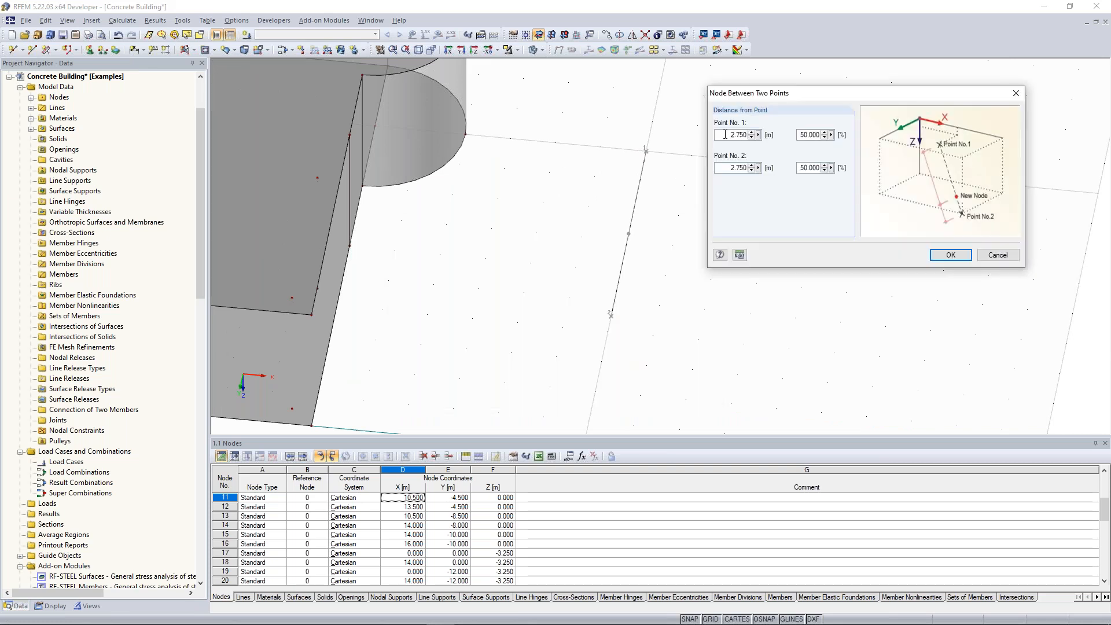
drag(724, 136, 750, 134)
click(944, 255)
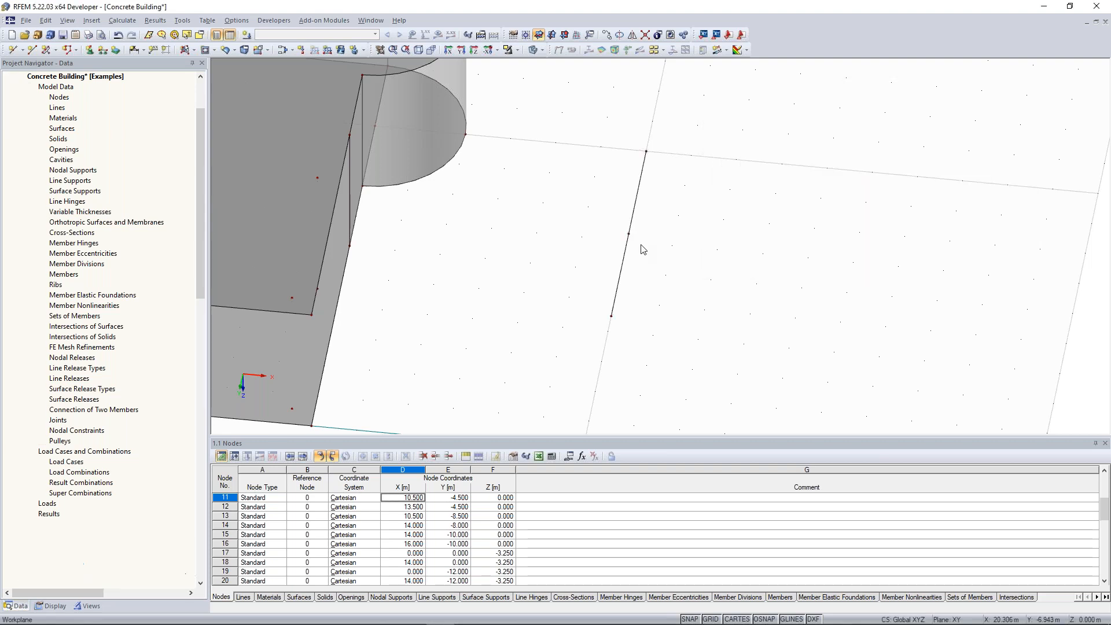
Create a semicircular surface centred on the separate line's middle node, starting from the line's end at X 20 m, Y -10 m.
scroll(643, 250, up, 3)
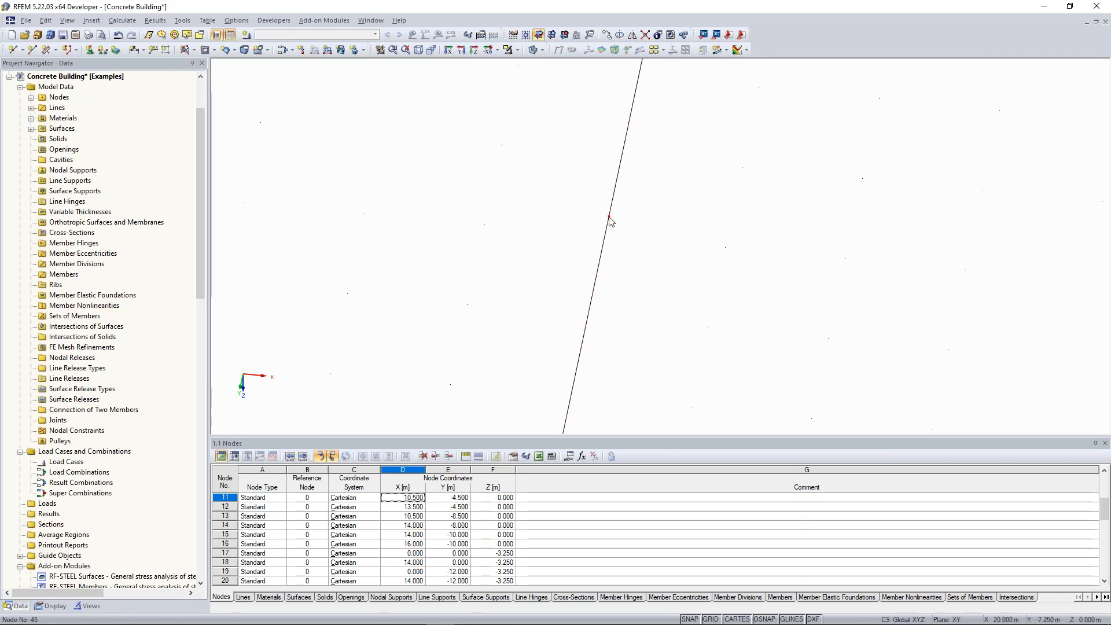
scroll(609, 220, down, 3)
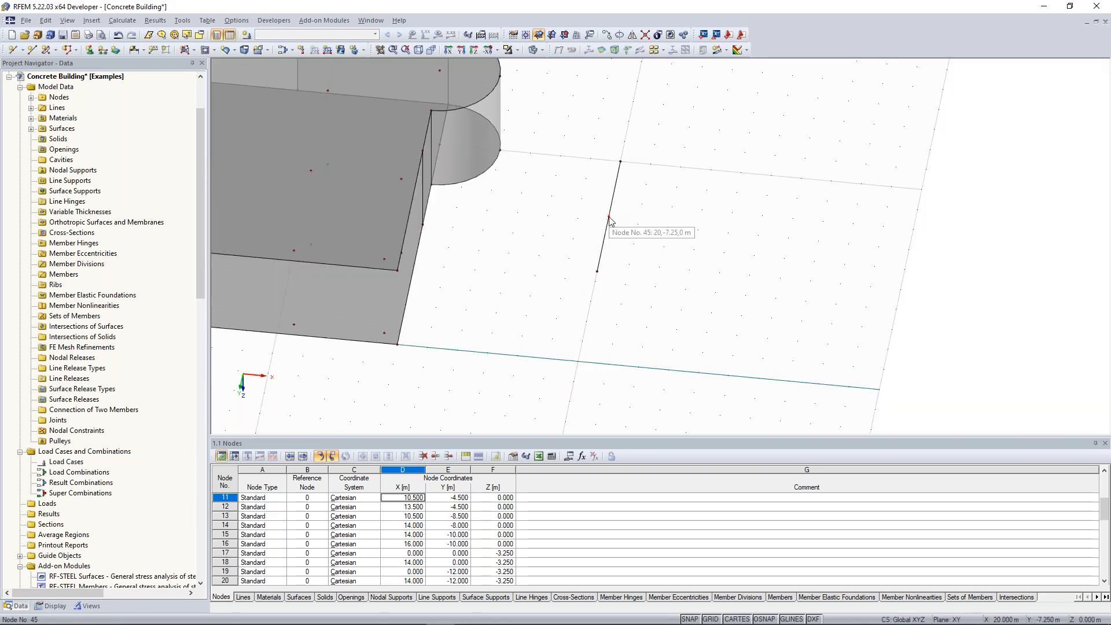
scroll(608, 219, up, 1)
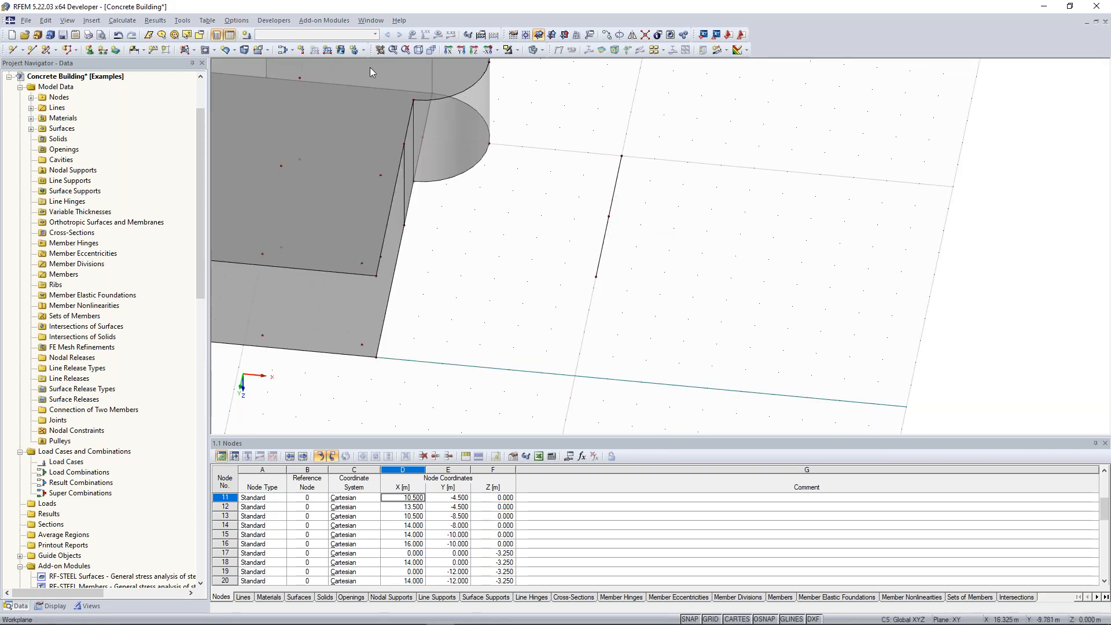
click(193, 50)
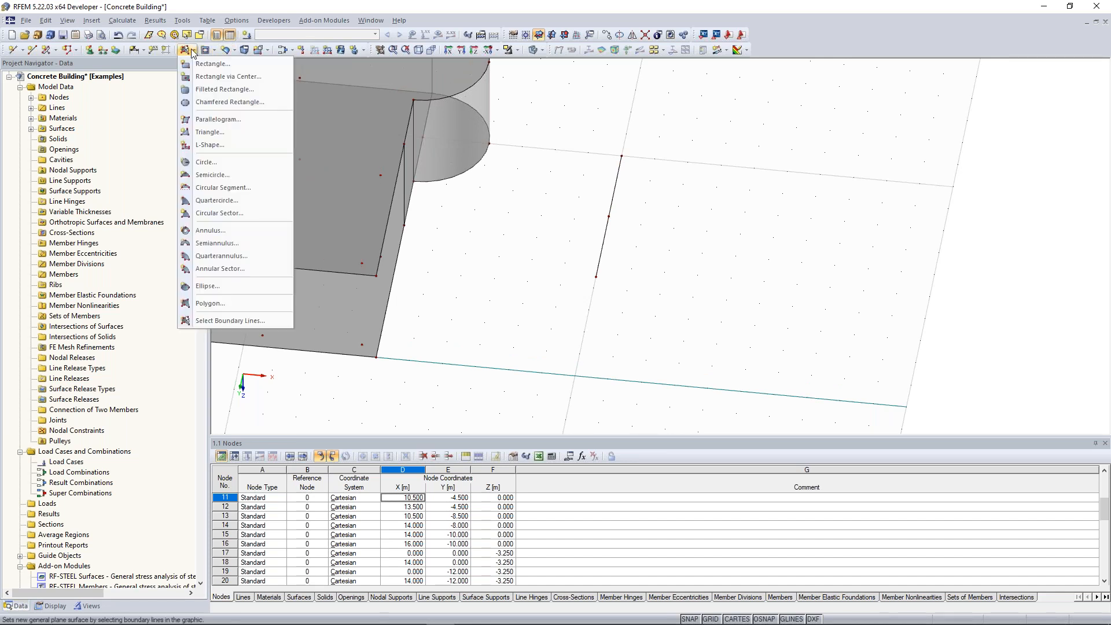
click(229, 186)
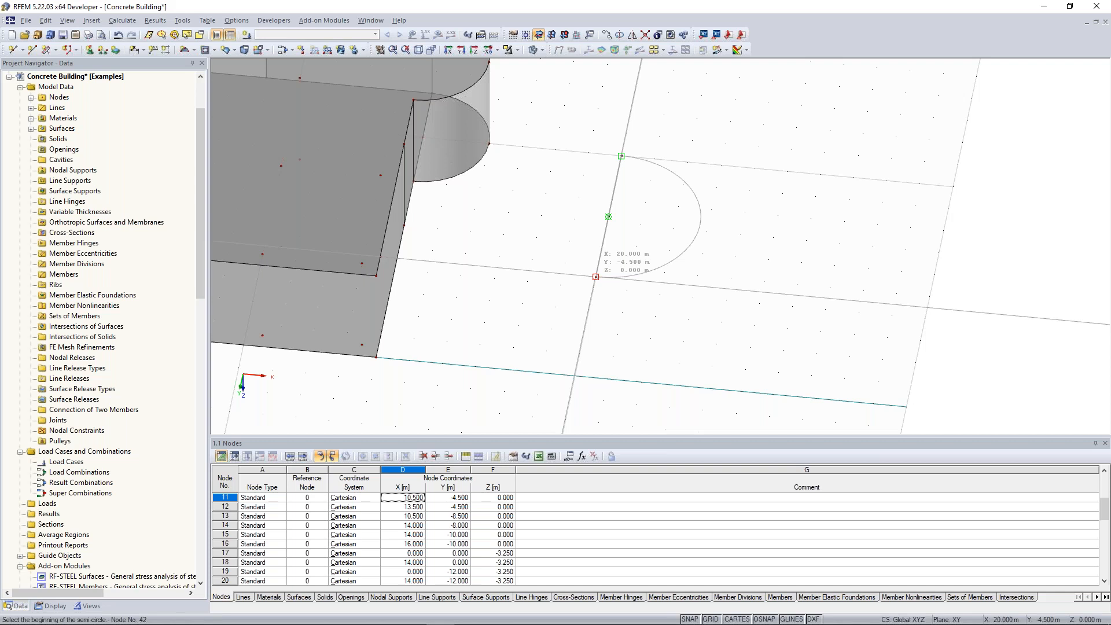
click(621, 155)
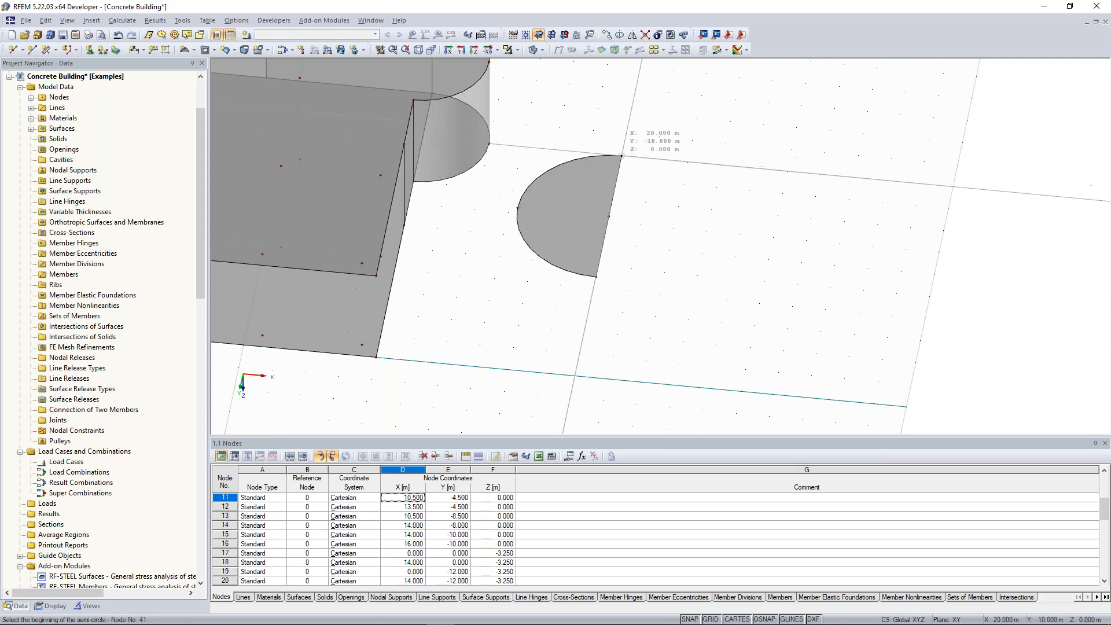
key(Escape)
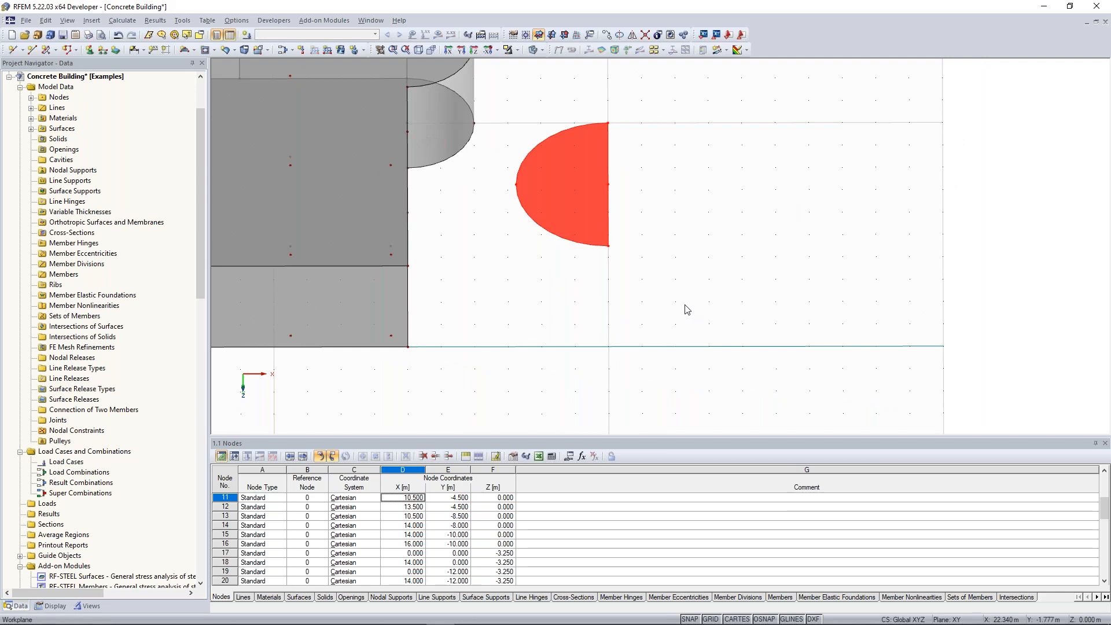
Delete the separate semicircular surface beside the building together with its straight line and nodes.
key(Delete)
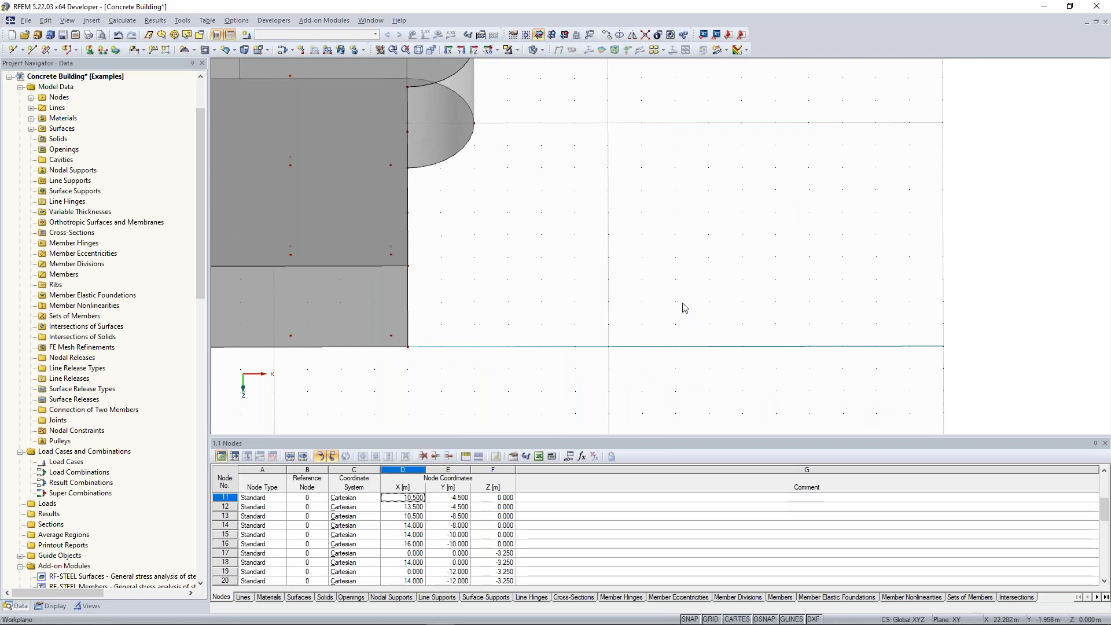
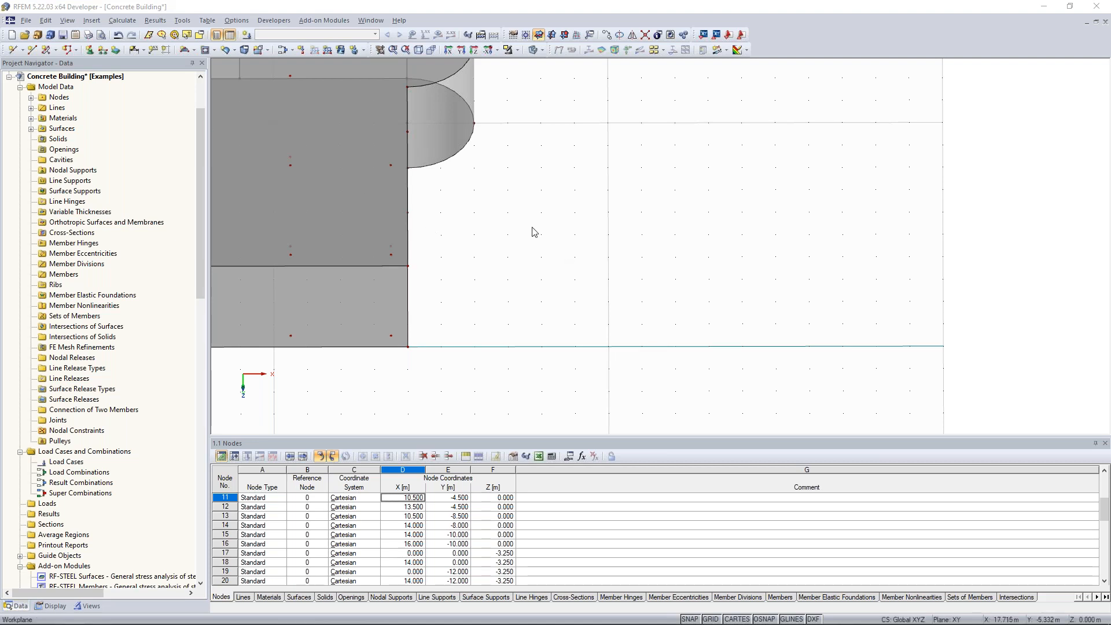
scroll(529, 215, down, 1)
middle_drag(528, 213, 627, 258)
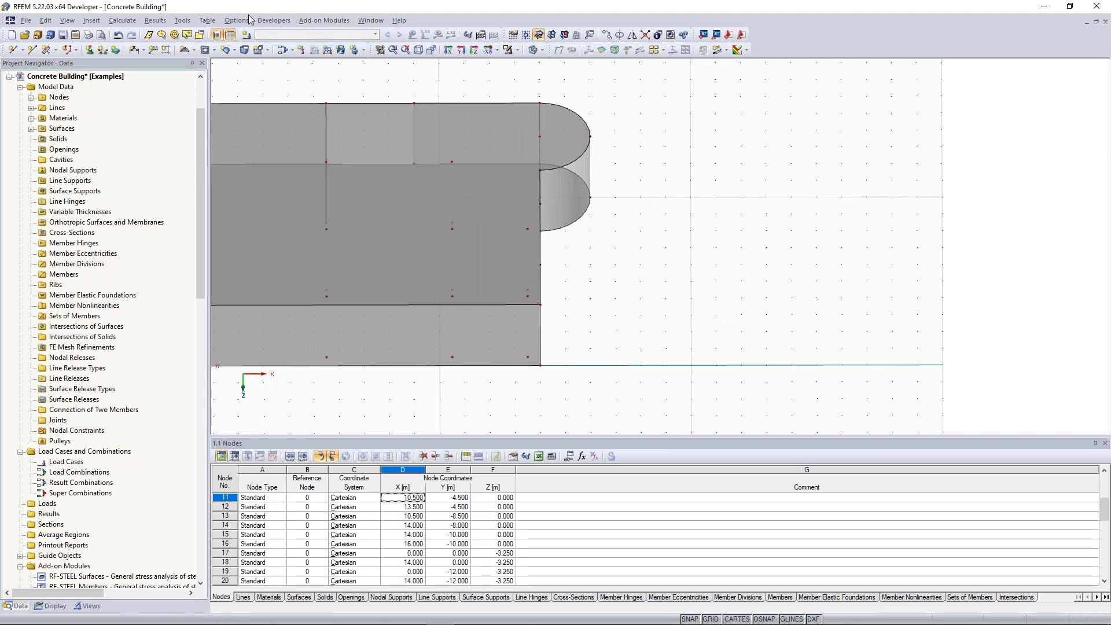
Switch to the open 2D-Frame model and hide the loads of load case LC1 - Self-weight.
click(371, 21)
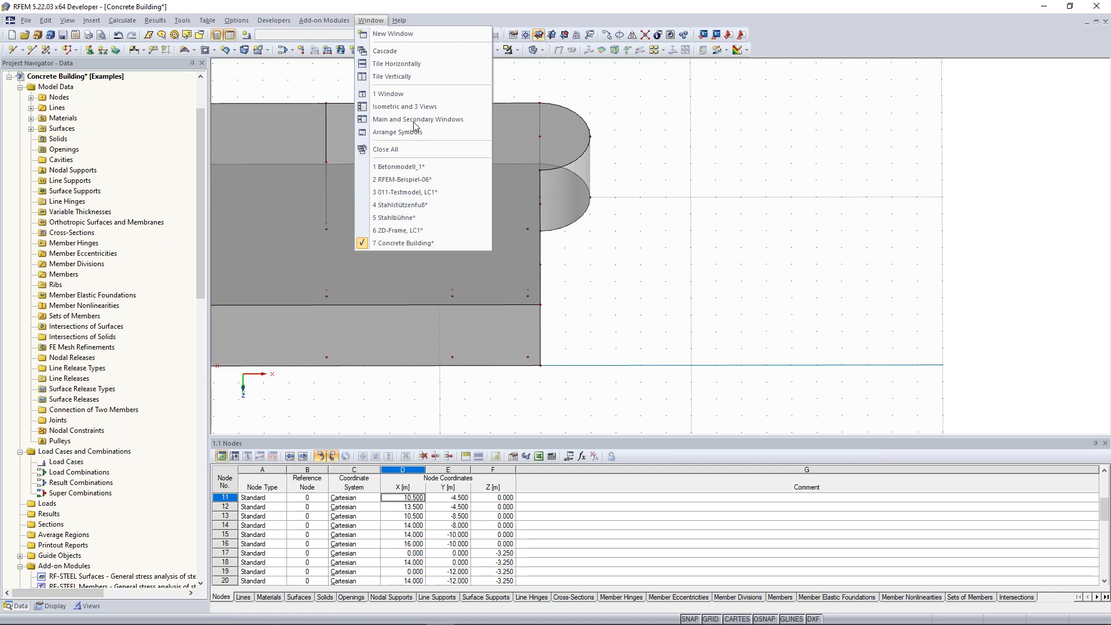
click(404, 232)
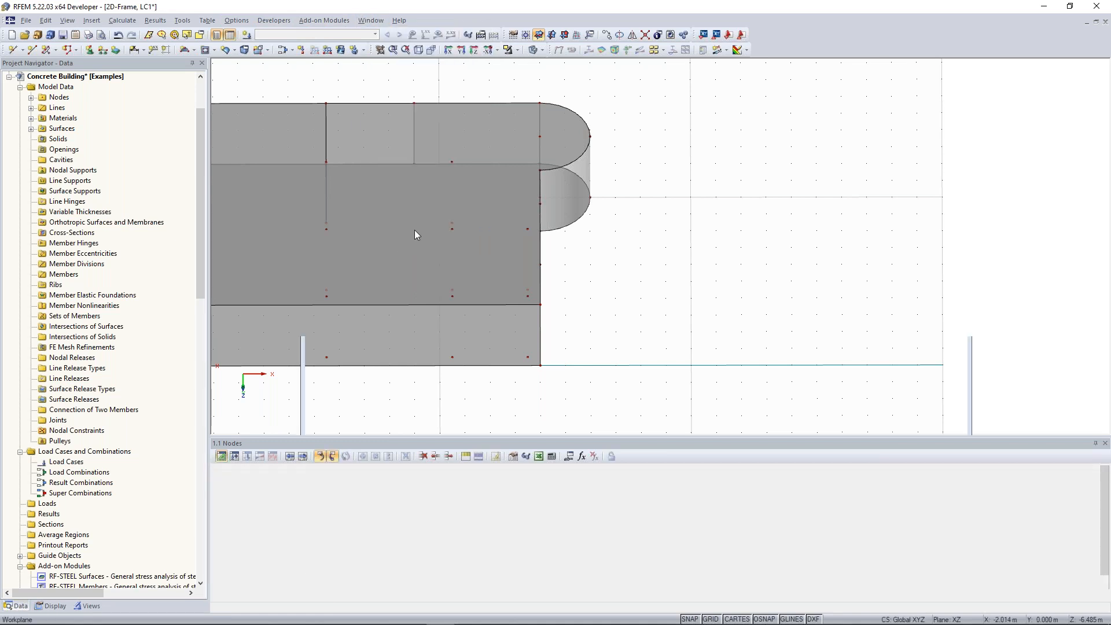
key(ctrl+Tab)
scroll(411, 274, up, 3)
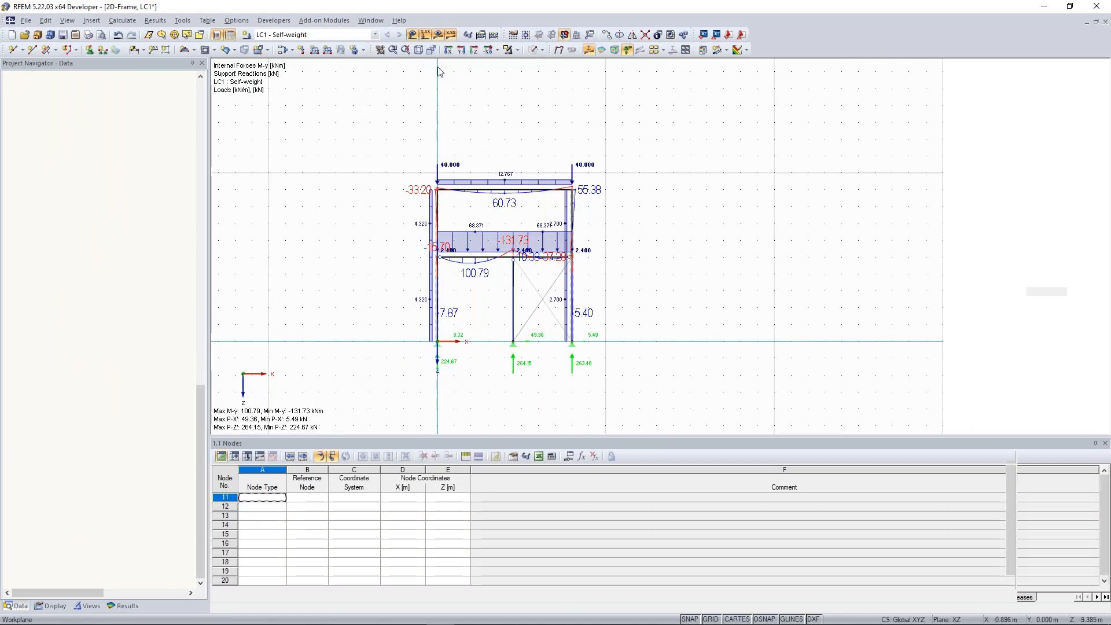
click(412, 35)
Hide the result values and examine the shape of the frame's M-y moment diagrams.
click(450, 36)
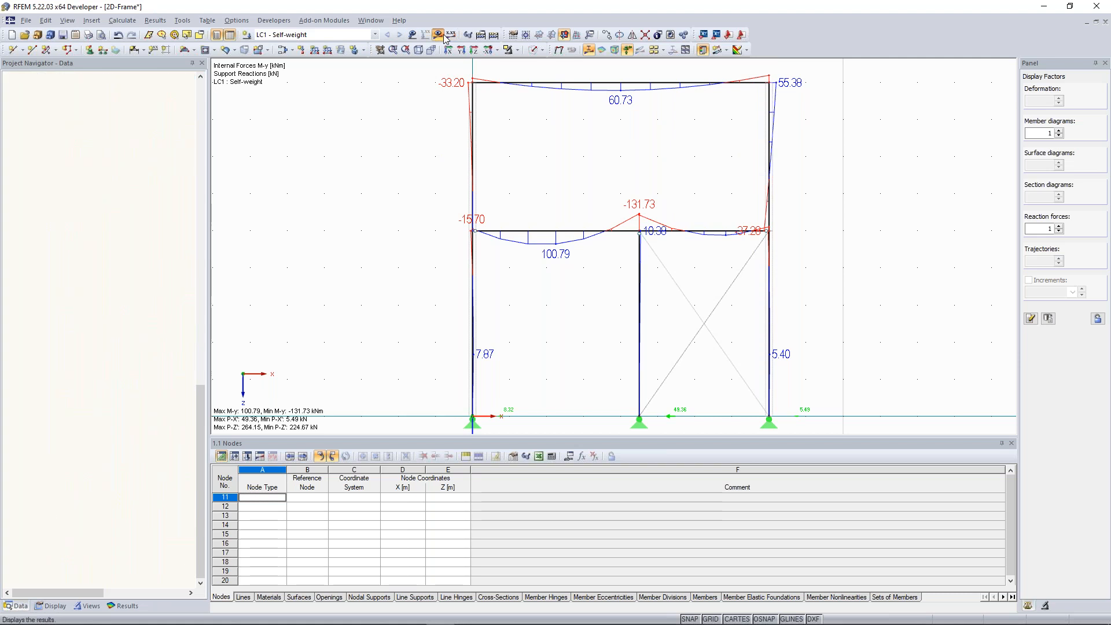
click(413, 193)
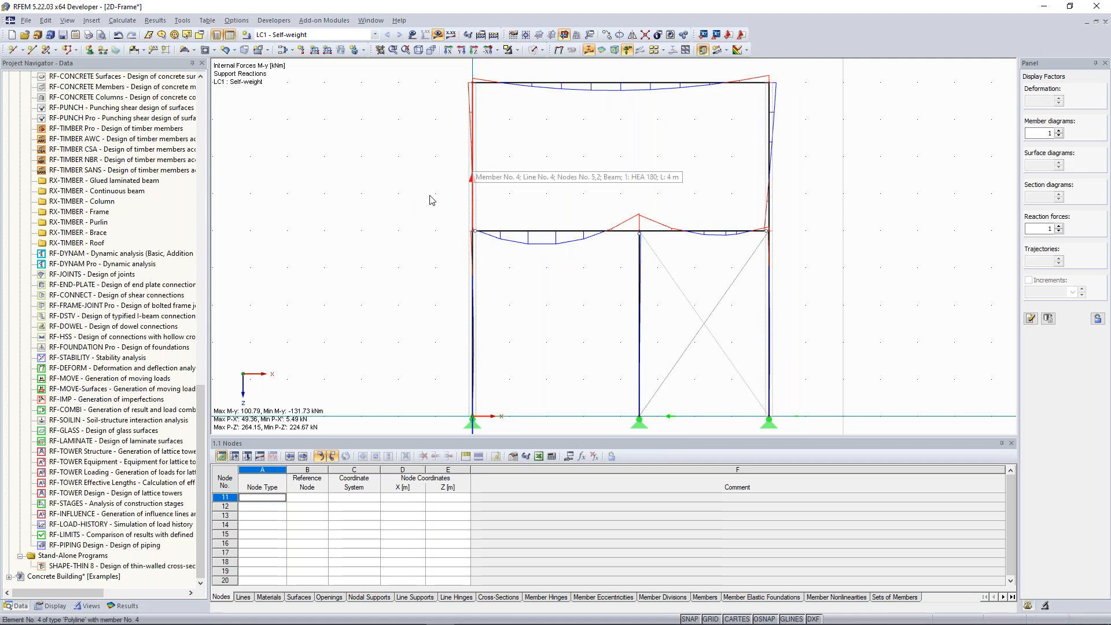
scroll(415, 210, down, 2)
middle_drag(414, 206, 415, 215)
scroll(446, 256, up, 1)
scroll(445, 256, down, 1)
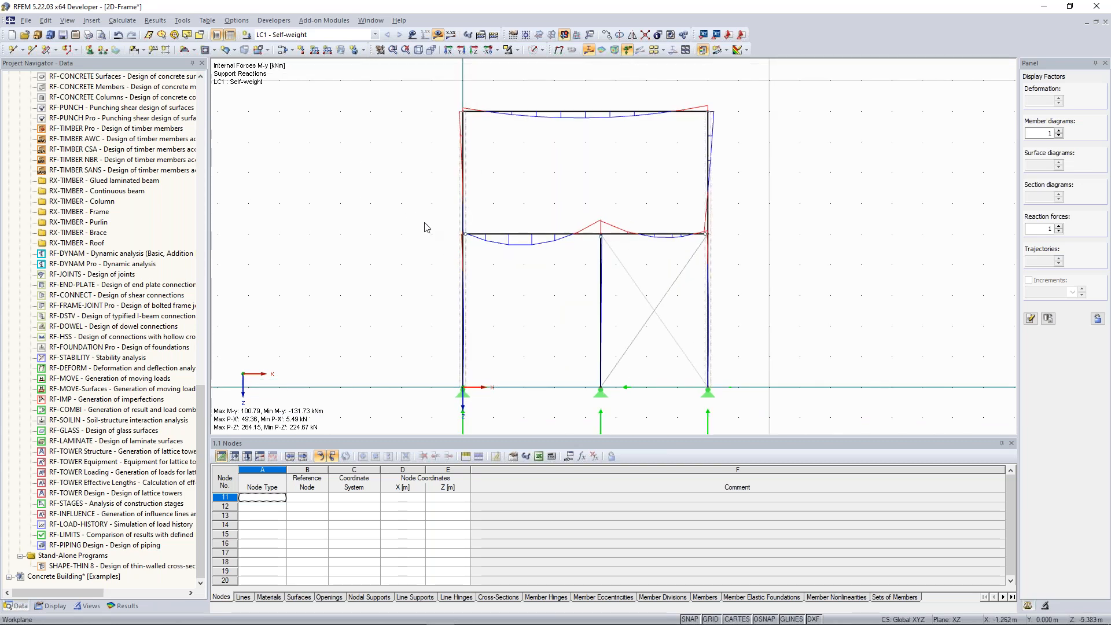
scroll(437, 231, down, 1)
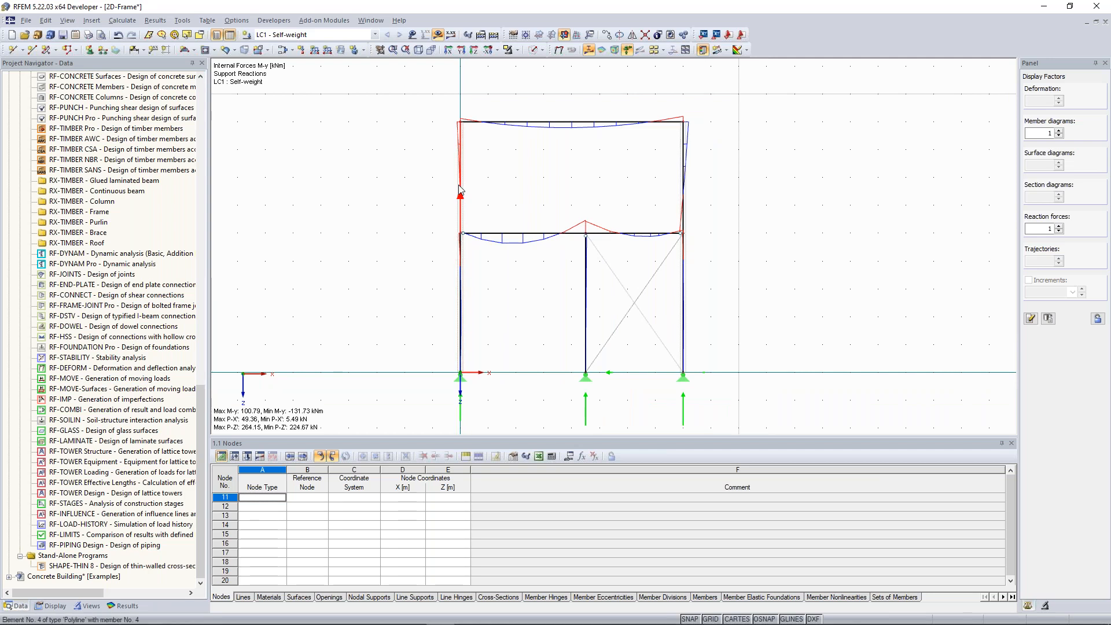
scroll(437, 280, up, 1)
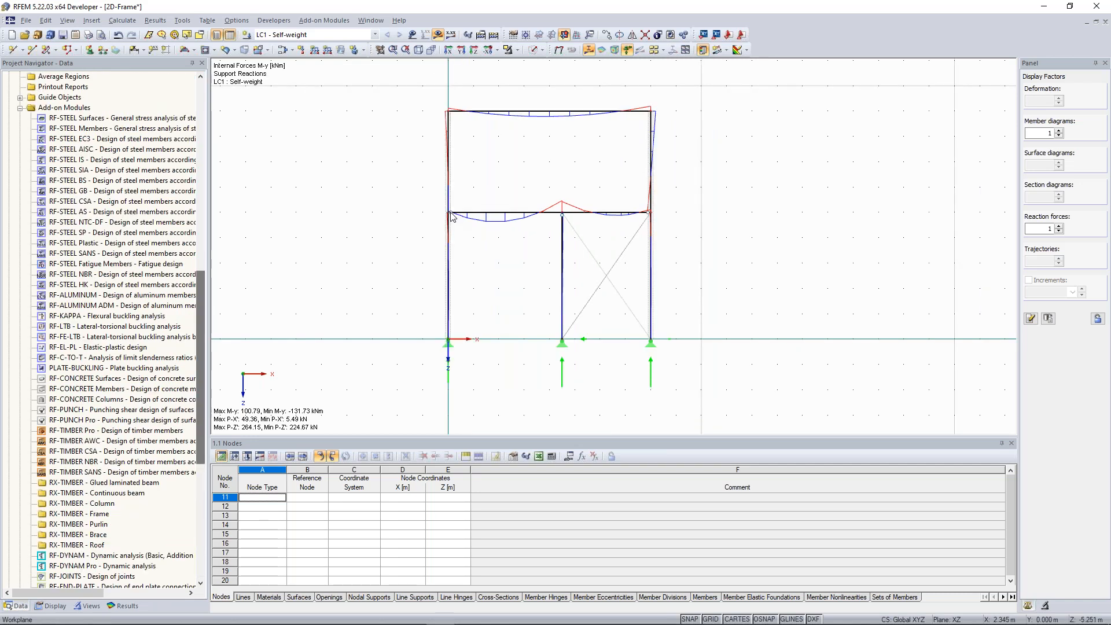
Show the result values on the frame's moment diagrams and support reactions, with the whole frame in view.
click(450, 35)
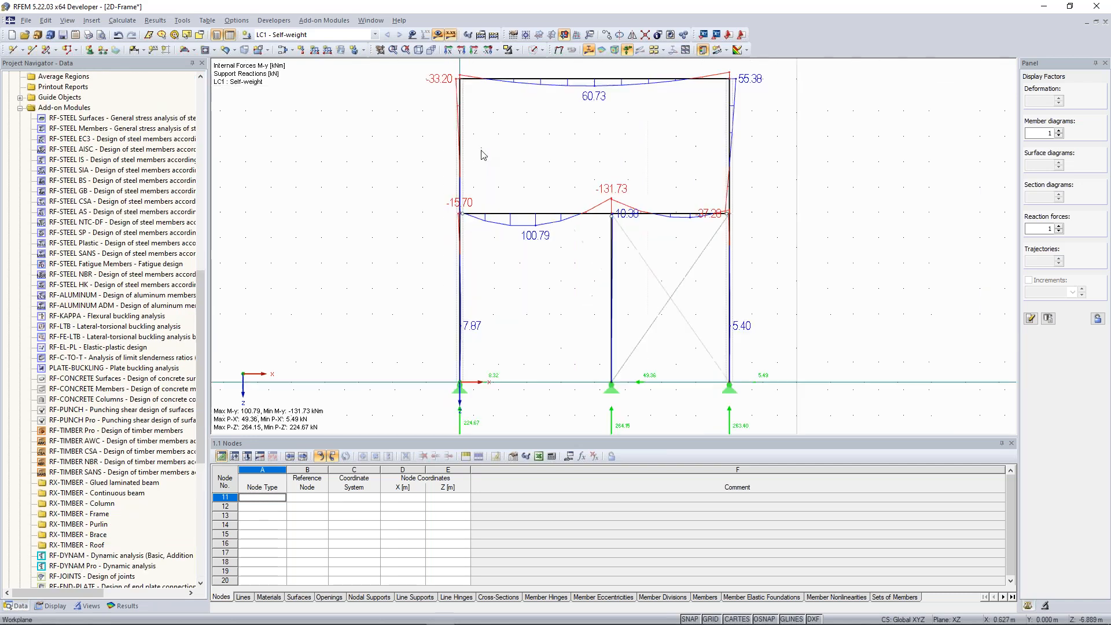
scroll(484, 157, down, 2)
middle_drag(518, 140, 516, 180)
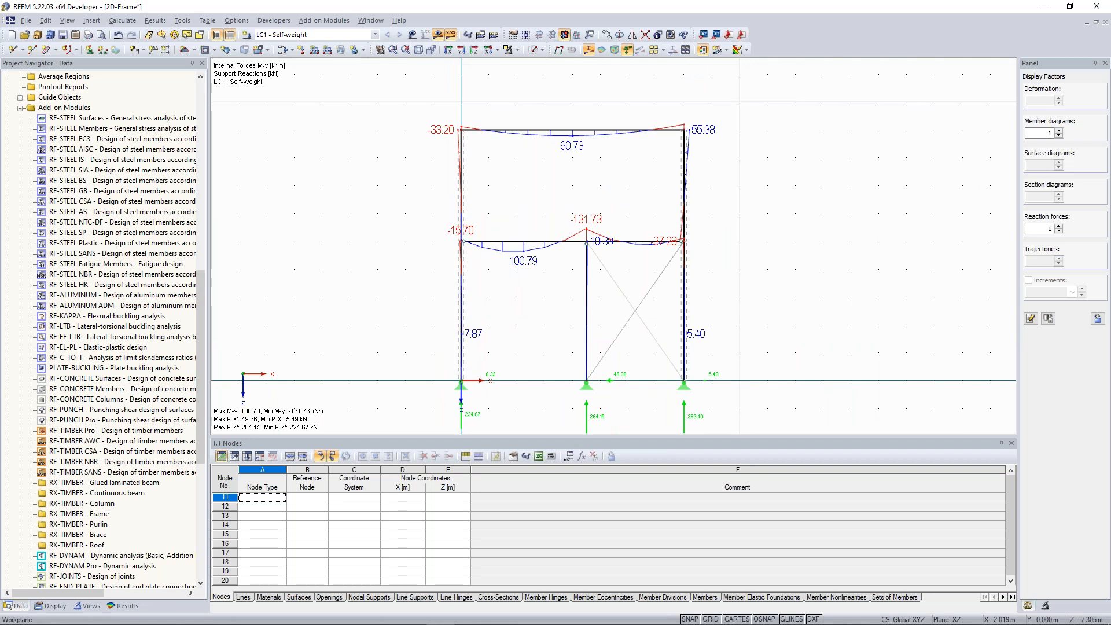
scroll(582, 212, down, 2)
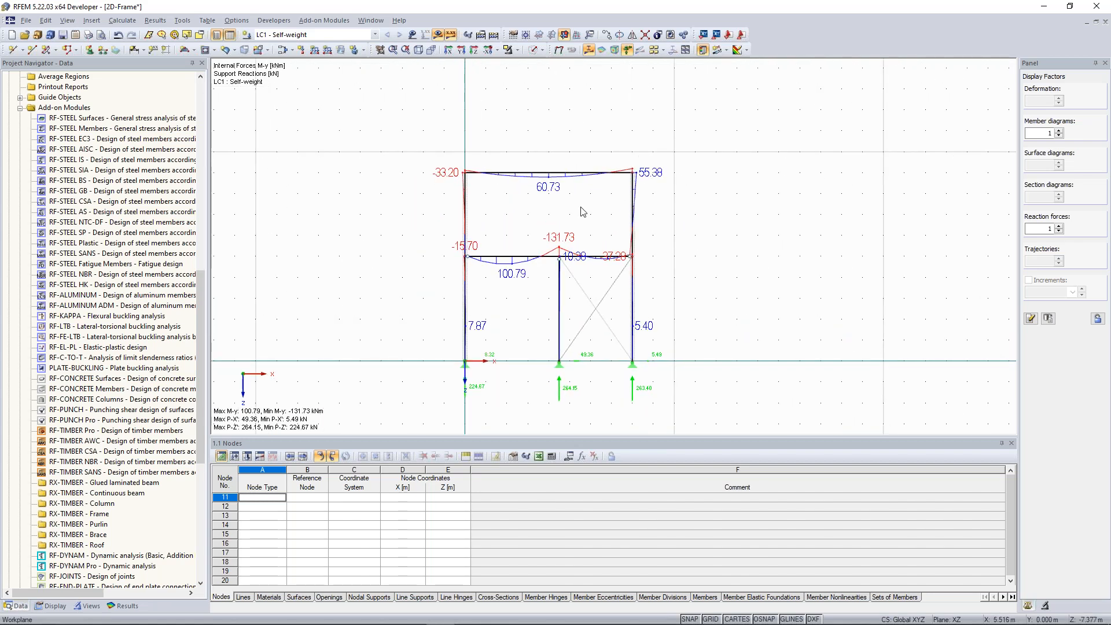
scroll(582, 212, up, 2)
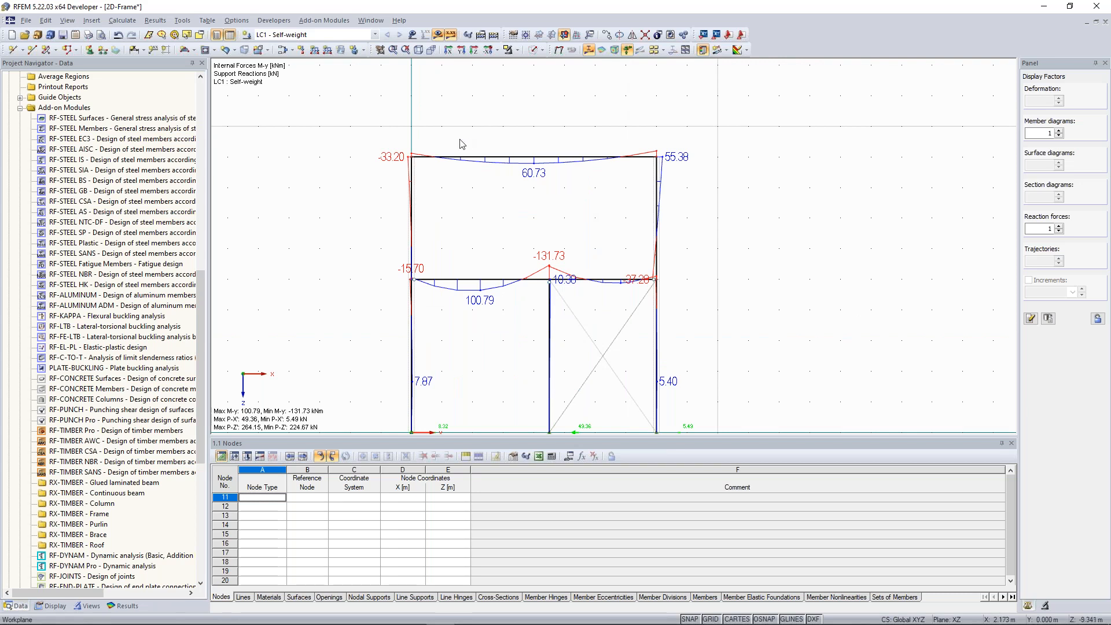
middle_drag(518, 136, 514, 154)
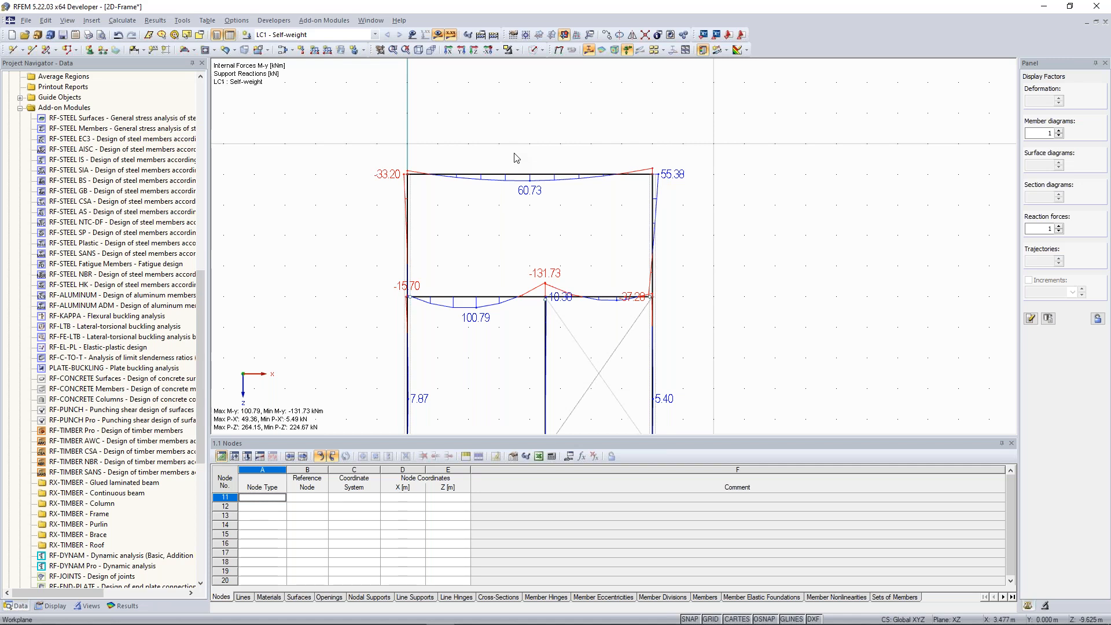
key(F8)
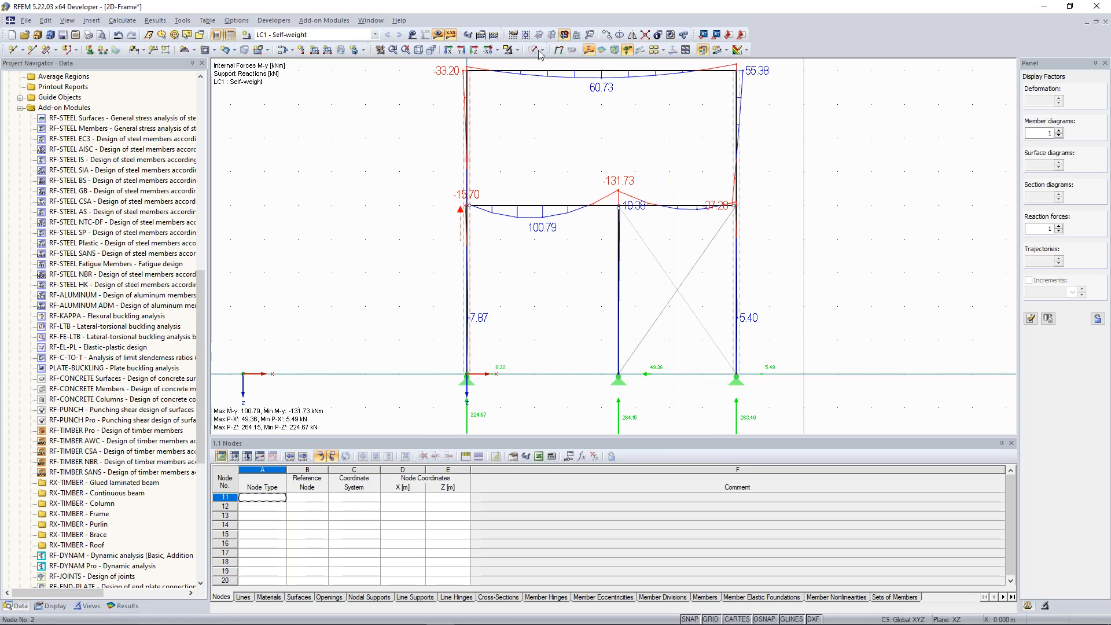
Set the display factor of the member diagrams to 2.
click(1058, 130)
click(1058, 131)
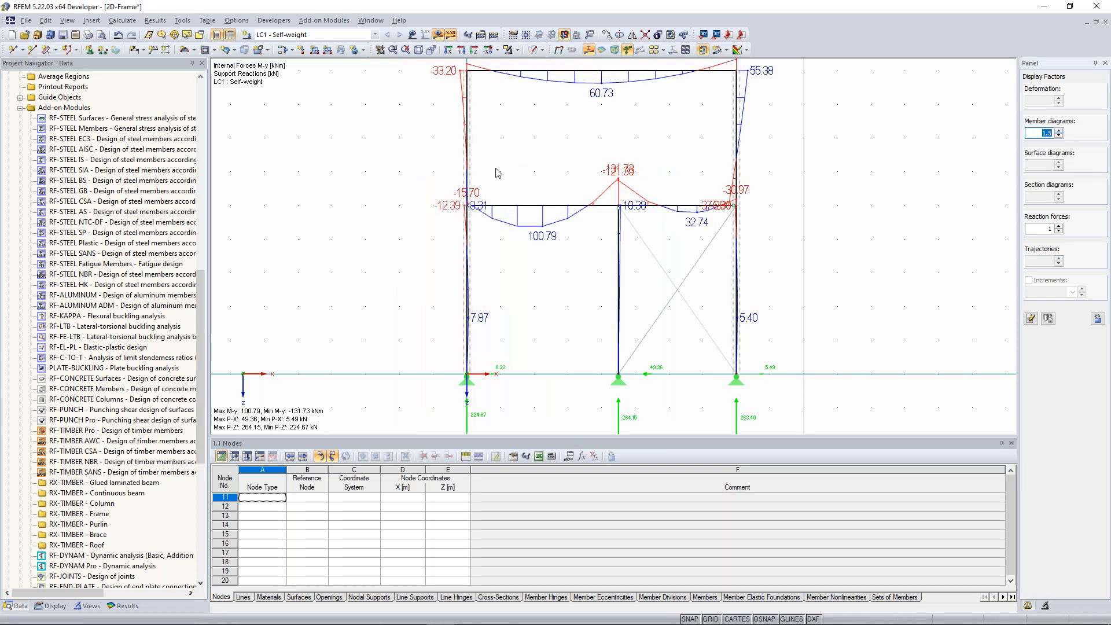
middle_drag(469, 159, 494, 171)
scroll(530, 180, up, 1)
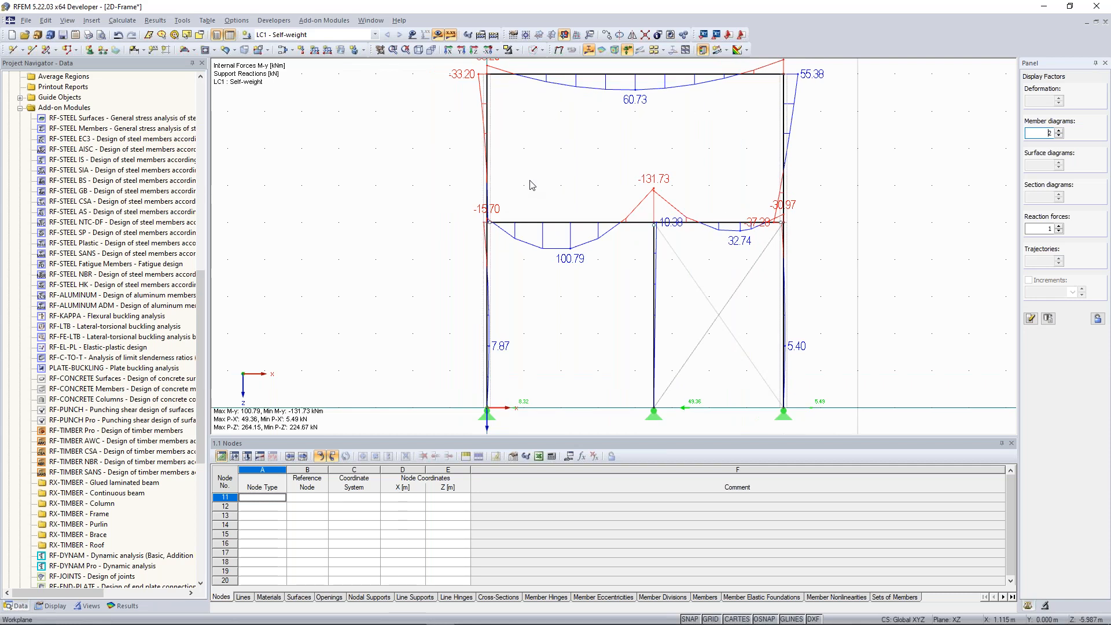
middle_drag(491, 250, 501, 247)
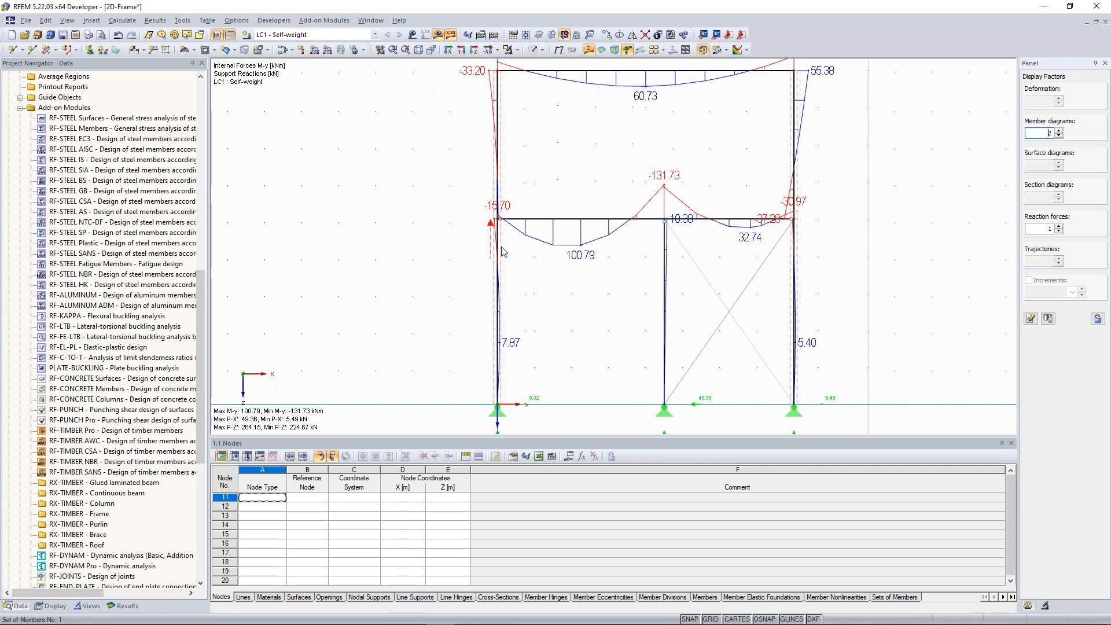
Examine the M-y moments along the frame's columns and beams and the available steel design add-on modules.
right_click(501, 247)
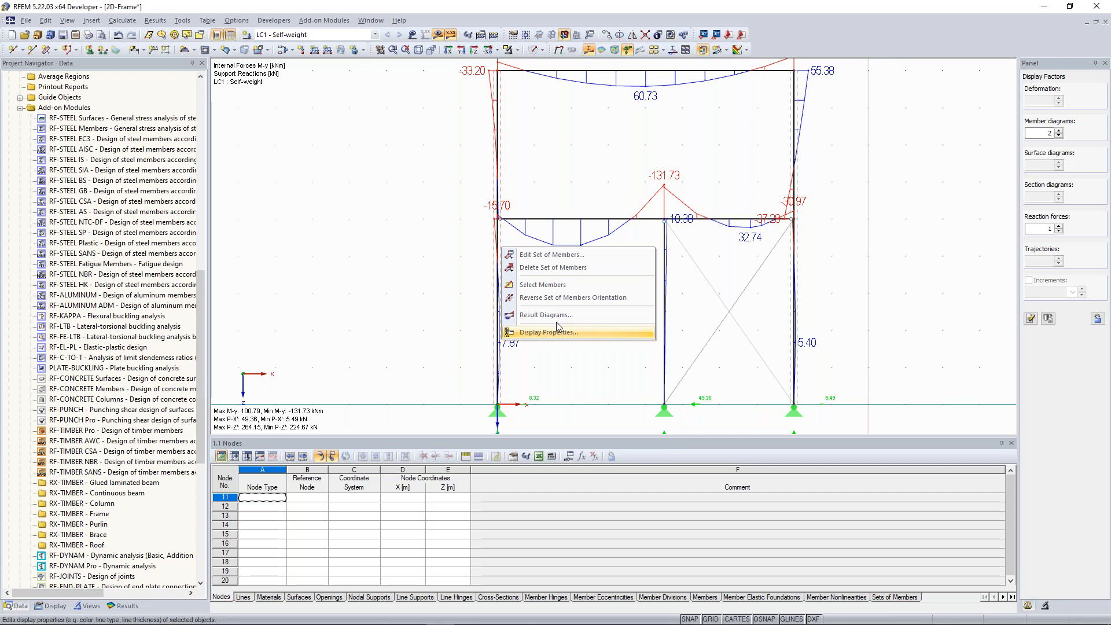
middle_drag(506, 151, 503, 163)
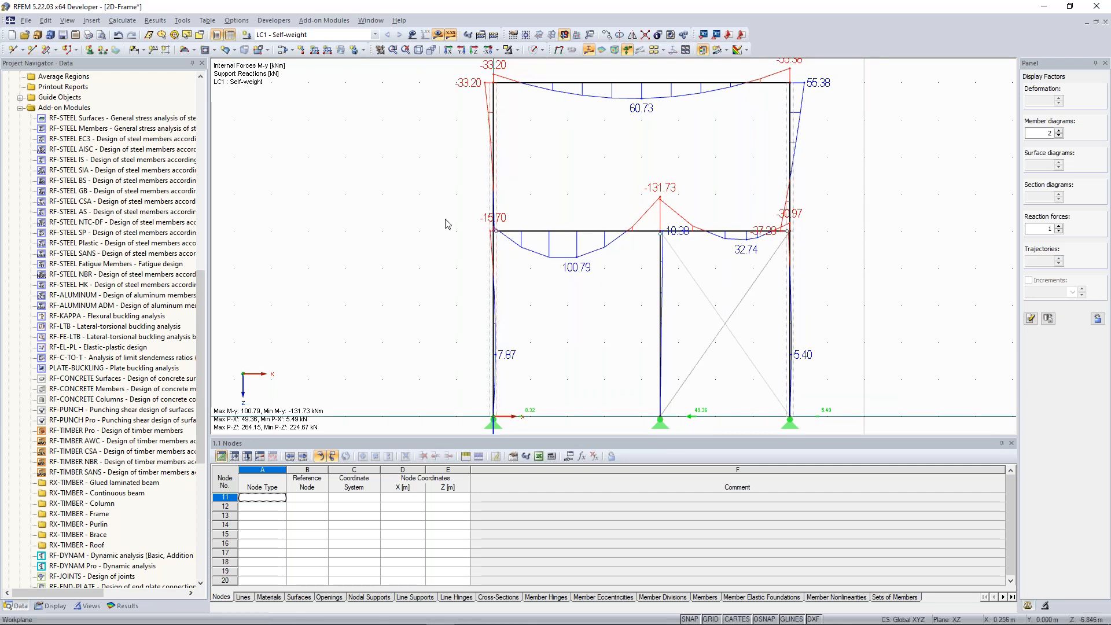
scroll(447, 223, down, 1)
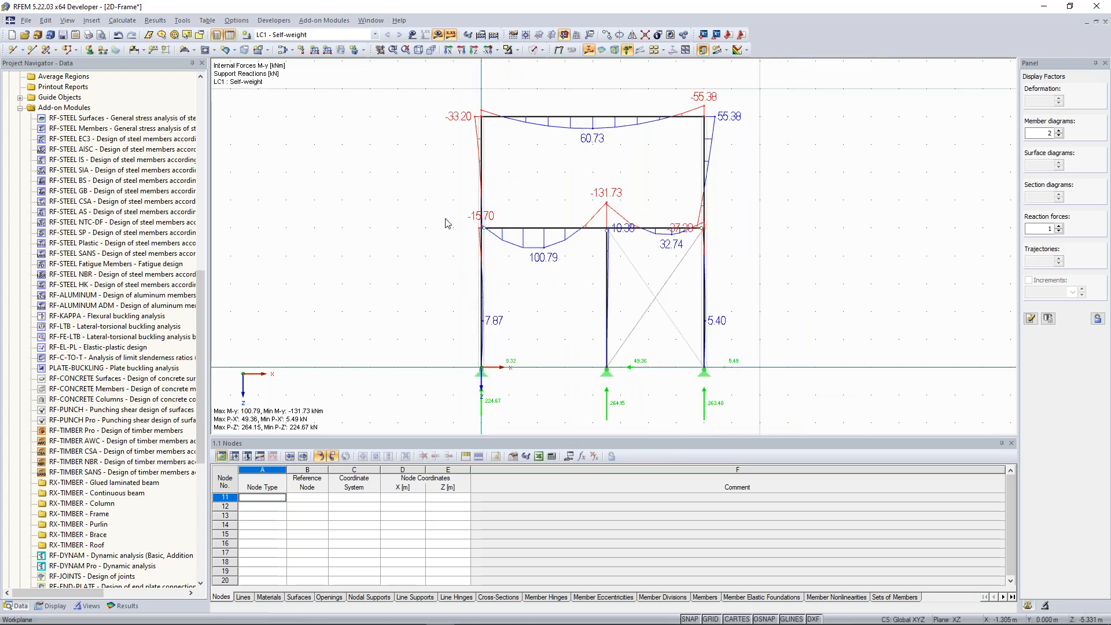
scroll(419, 223, down, 2)
drag(201, 272, 201, 240)
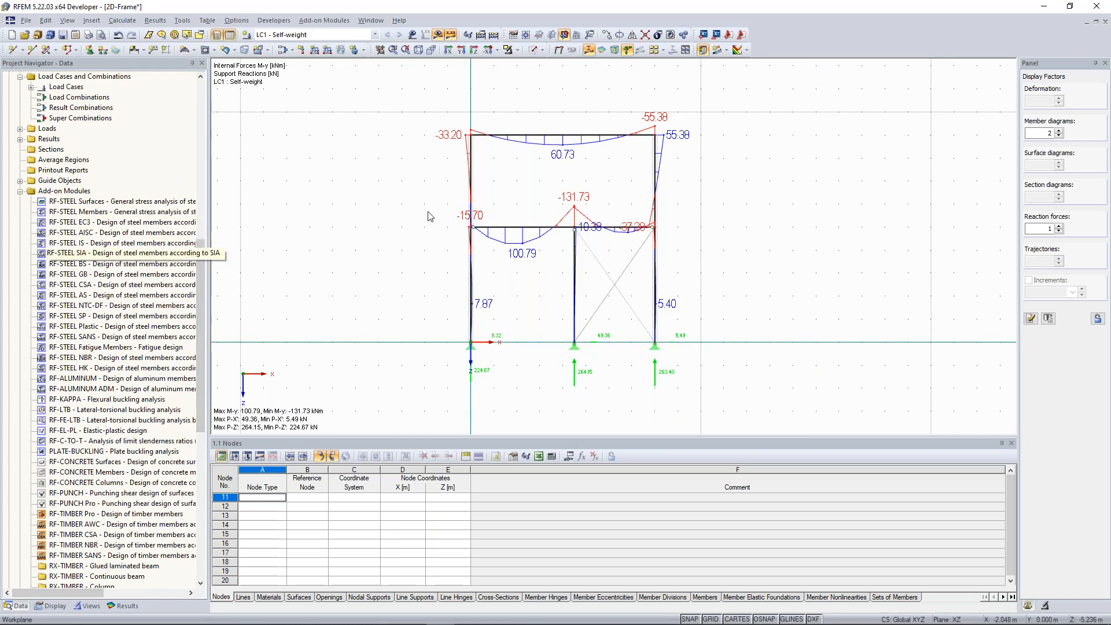
scroll(426, 227, up, 1)
middle_drag(449, 220, 433, 197)
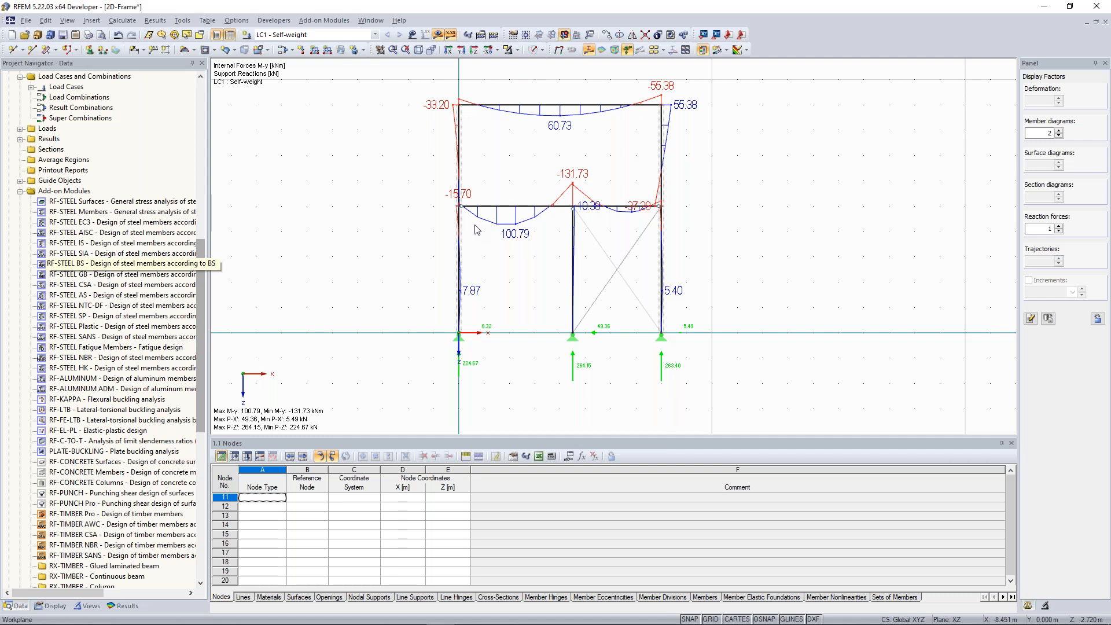
scroll(475, 230, up, 1)
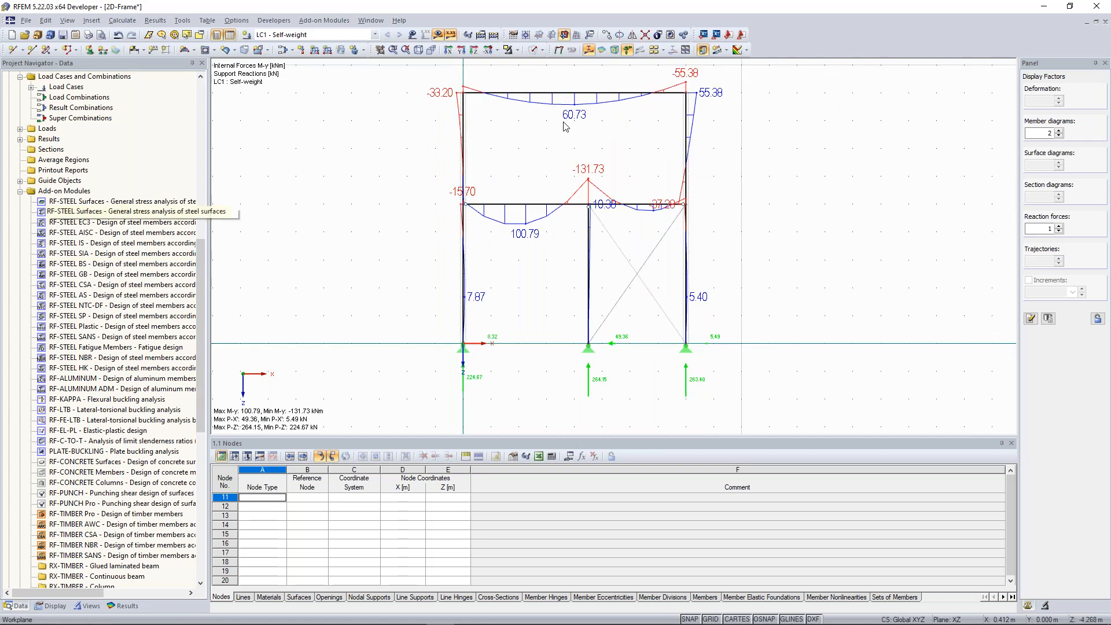
scroll(543, 180, down, 2)
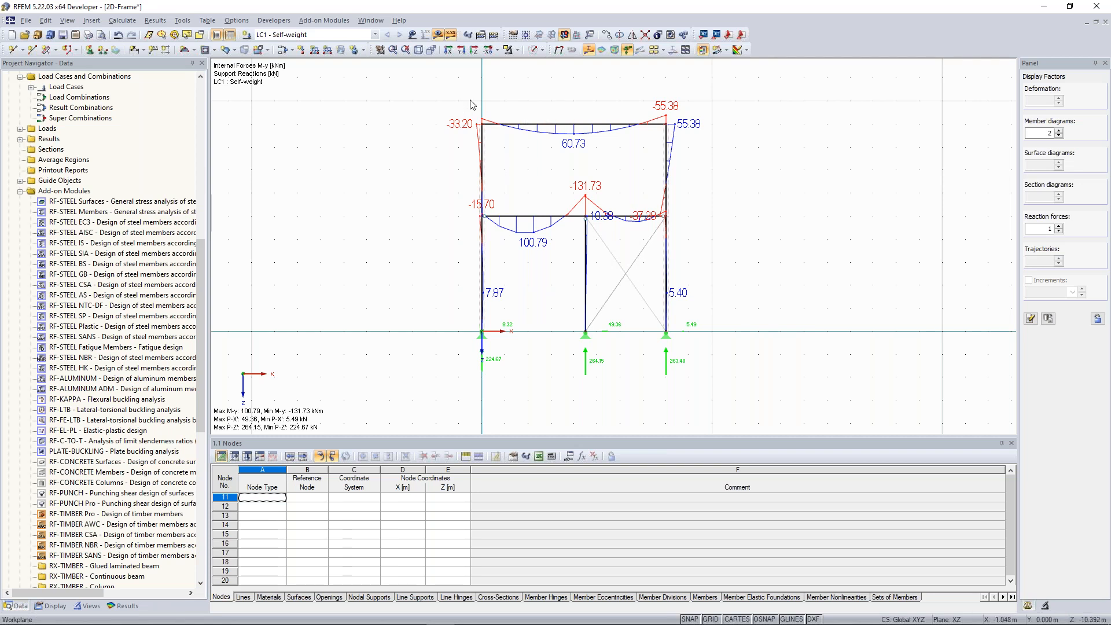
middle_drag(479, 180, 474, 185)
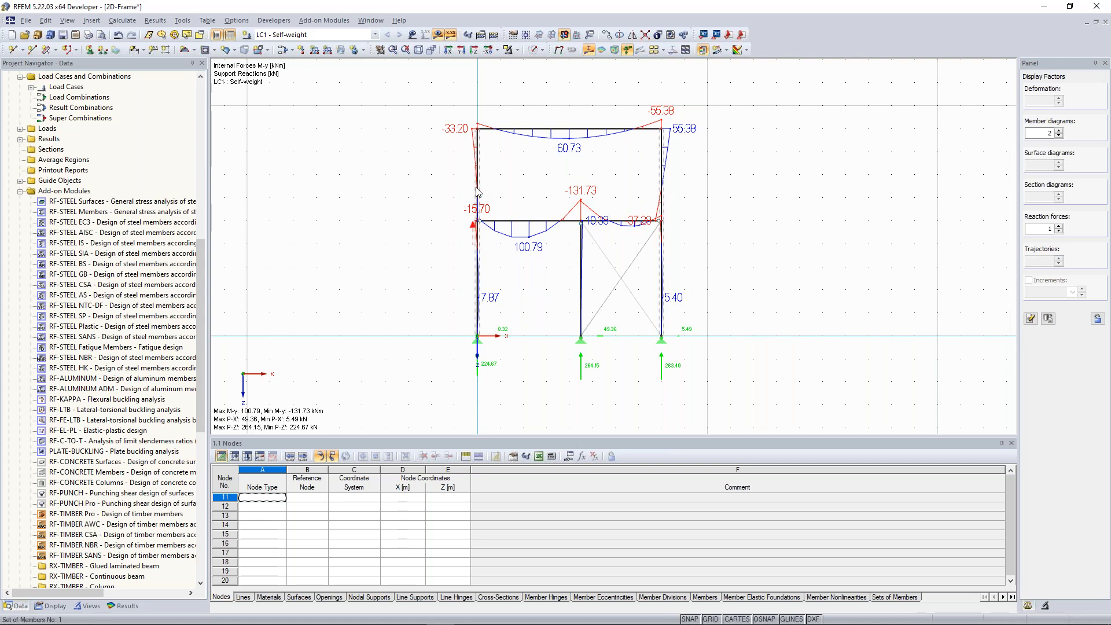
scroll(481, 185, up, 1)
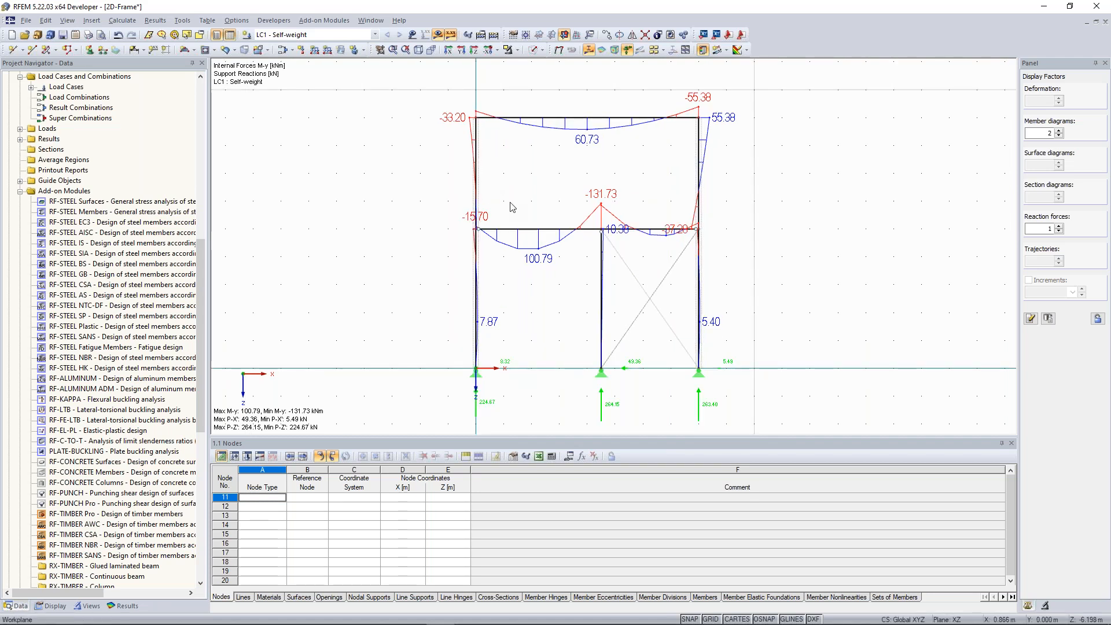
scroll(496, 169, down, 1)
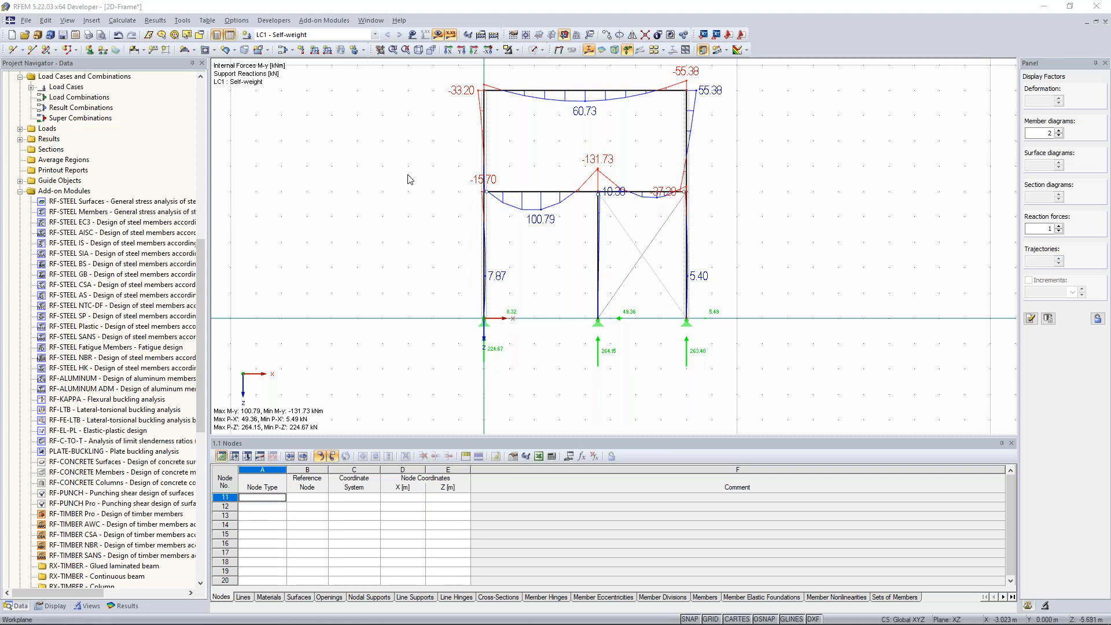
middle_drag(403, 208, 391, 248)
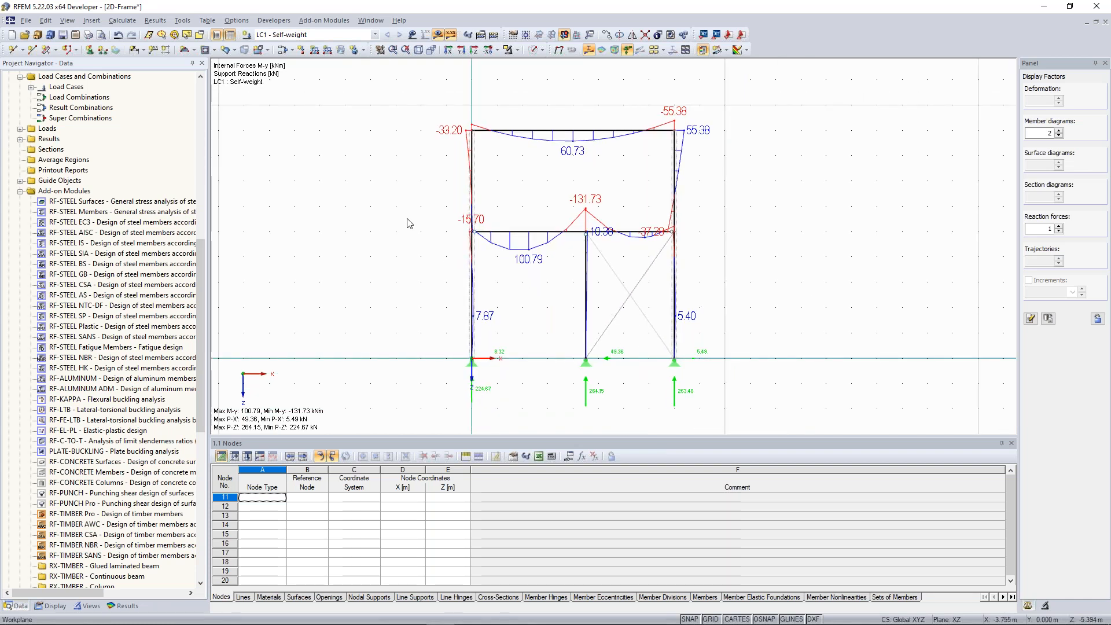
scroll(453, 253, up, 1)
scroll(453, 253, down, 1)
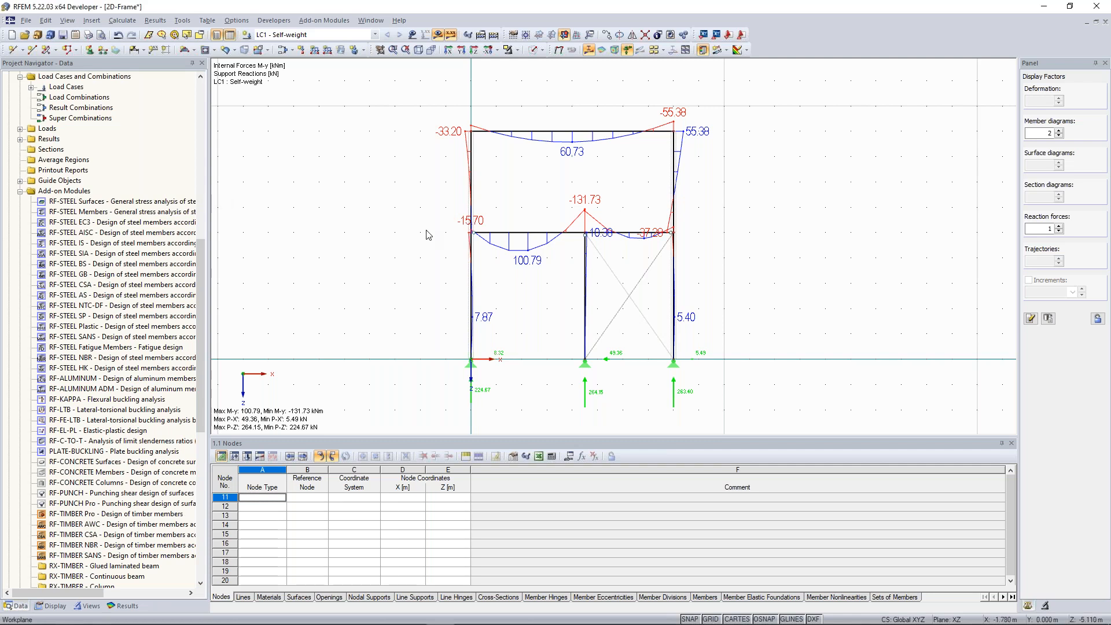
Switch to the Concrete Building model and show the whole building in an oblique 3D view.
click(369, 21)
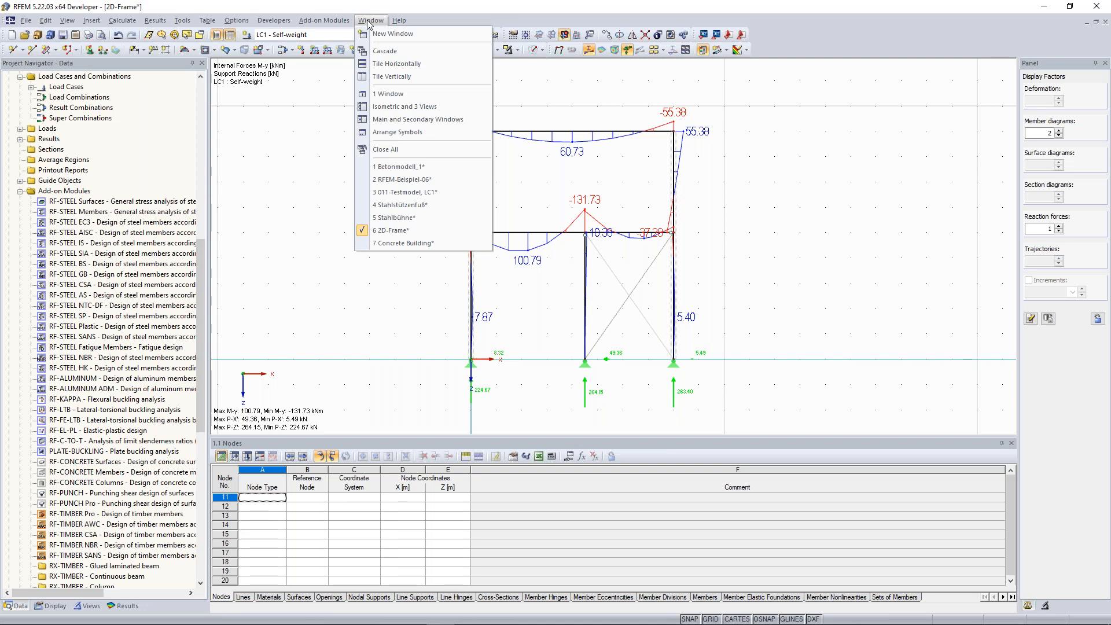
click(406, 243)
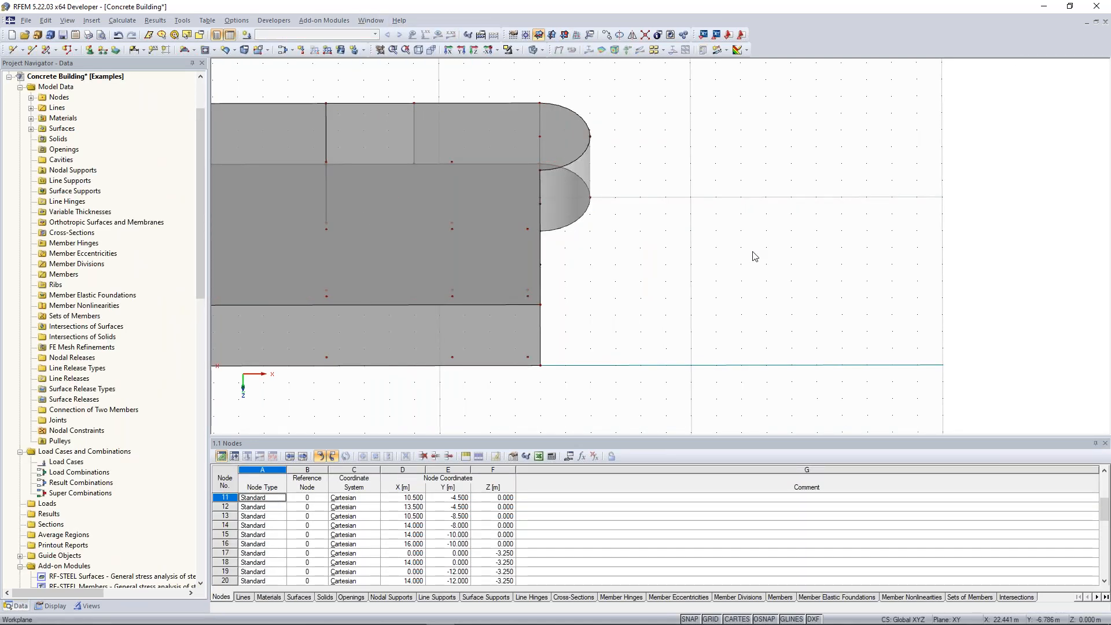
middle_drag(666, 253, 780, 231)
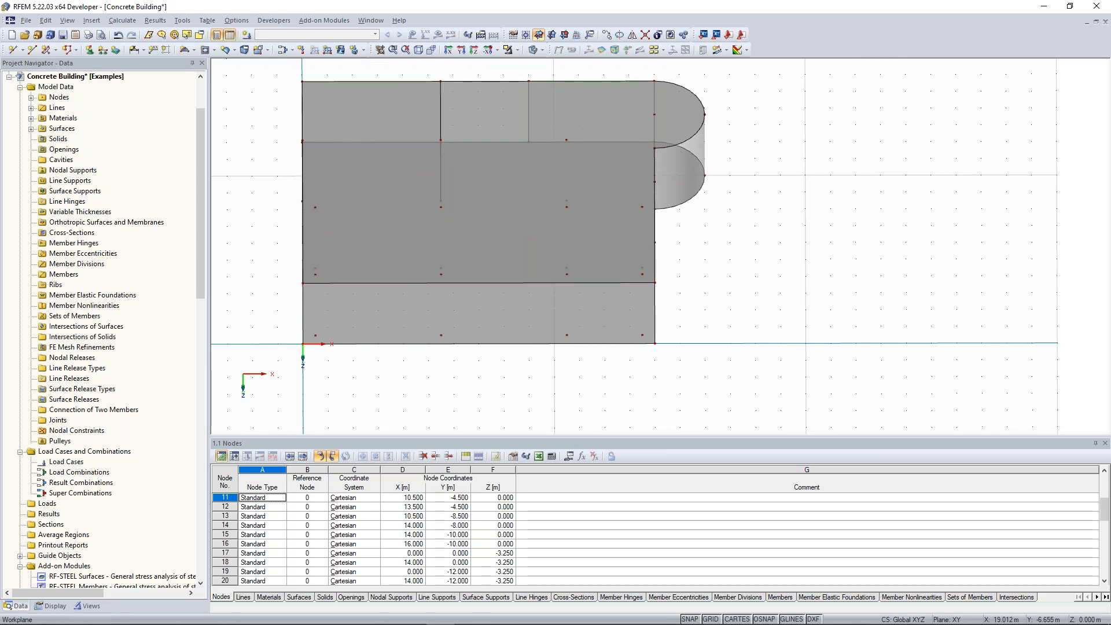
ctrl+middle_drag(781, 232, 689, 191)
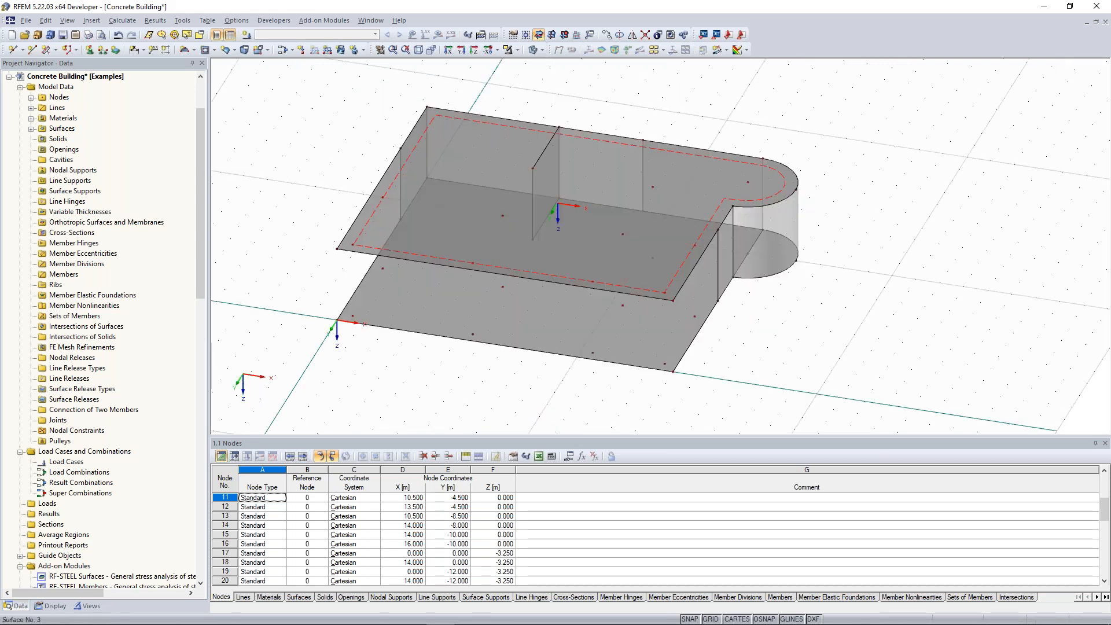
middle_drag(348, 217, 429, 255)
mouse_move(354, 223)
ctrl+middle_down()
mouse_move(381, 236)
mouse_move(347, 233)
ctrl+middle_up()
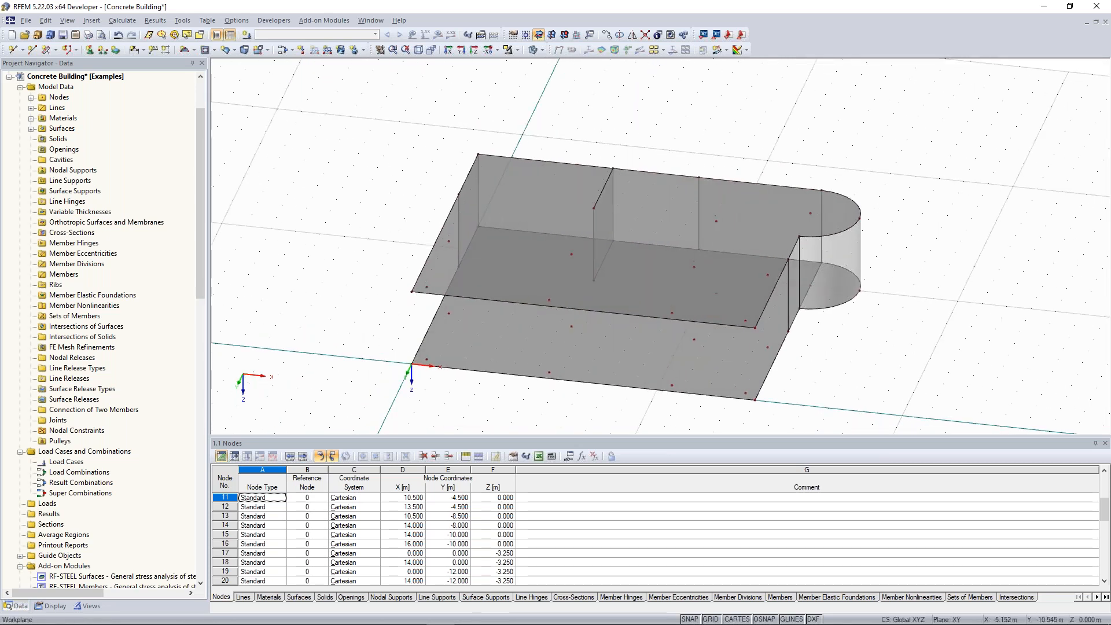
middle_drag(349, 227, 325, 212)
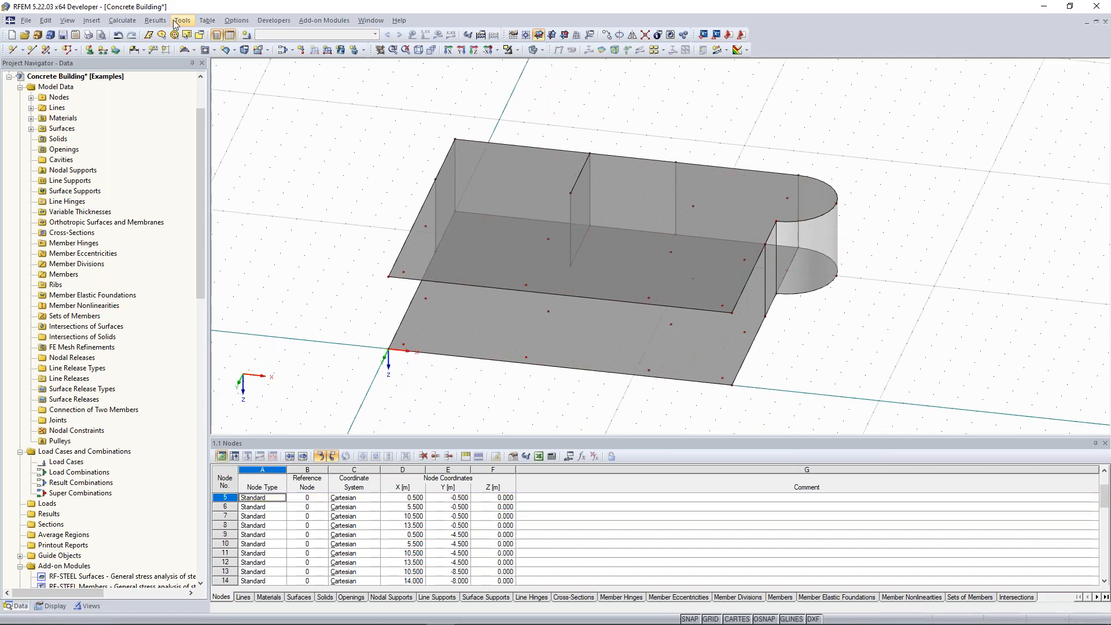
Start a new single beam member and define a solid rectangular cross-section 350 mm wide and 350 mm deep for it.
click(47, 50)
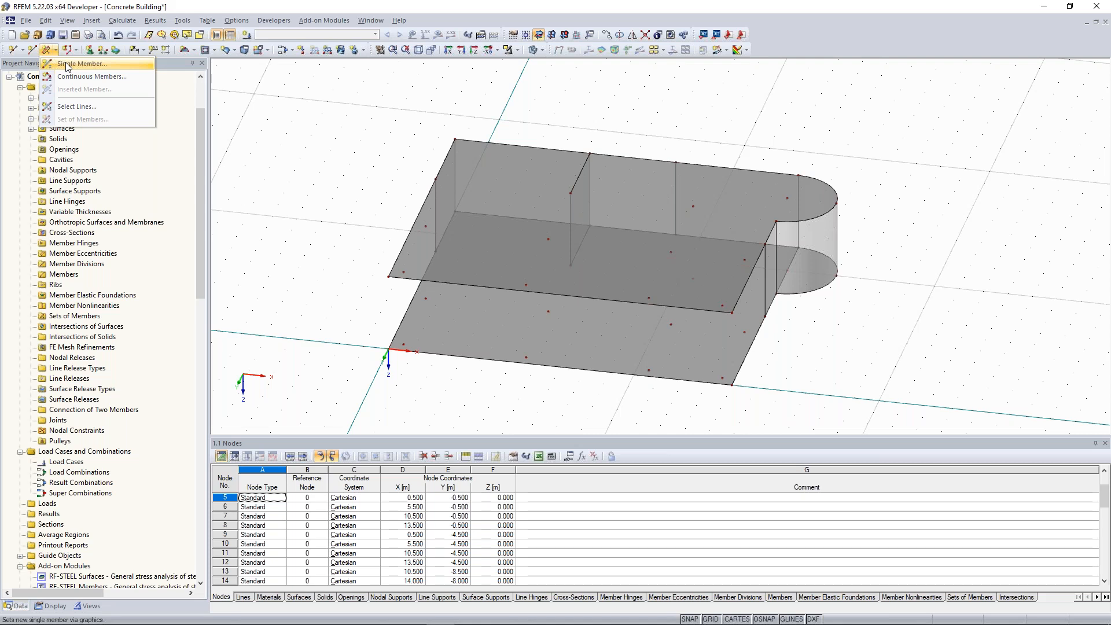
click(67, 65)
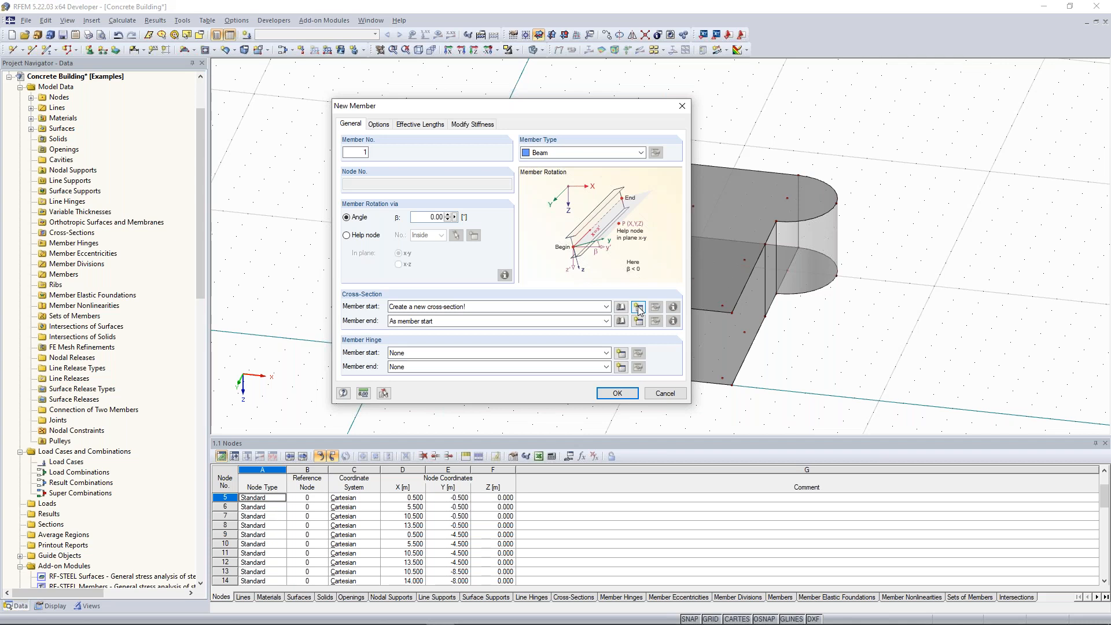
click(639, 307)
click(668, 109)
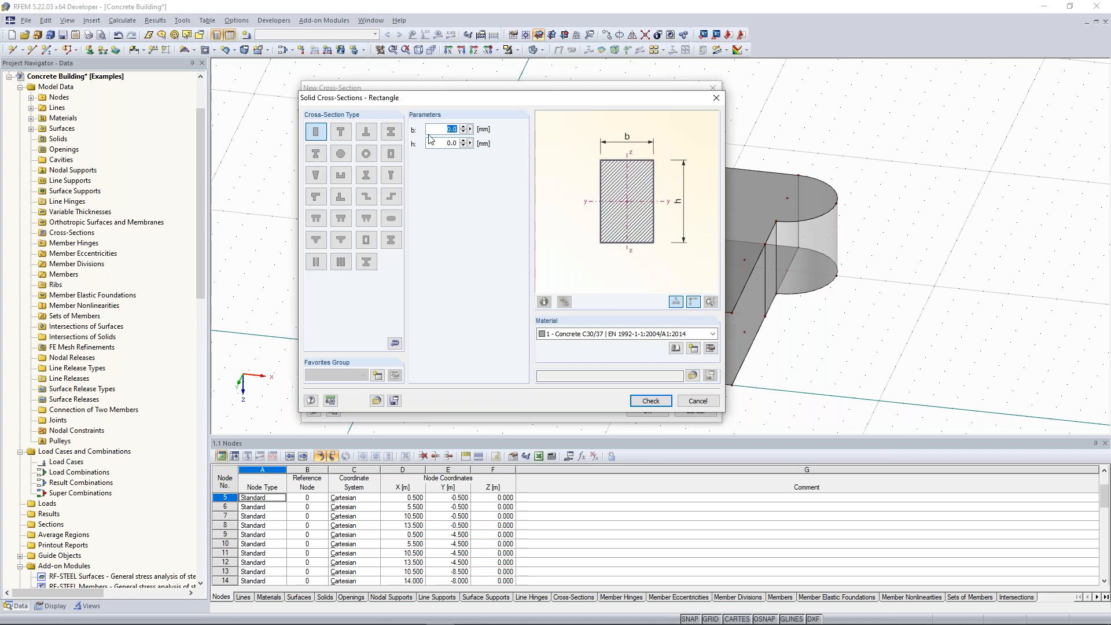
text(350)
key(Tab)
text(350)
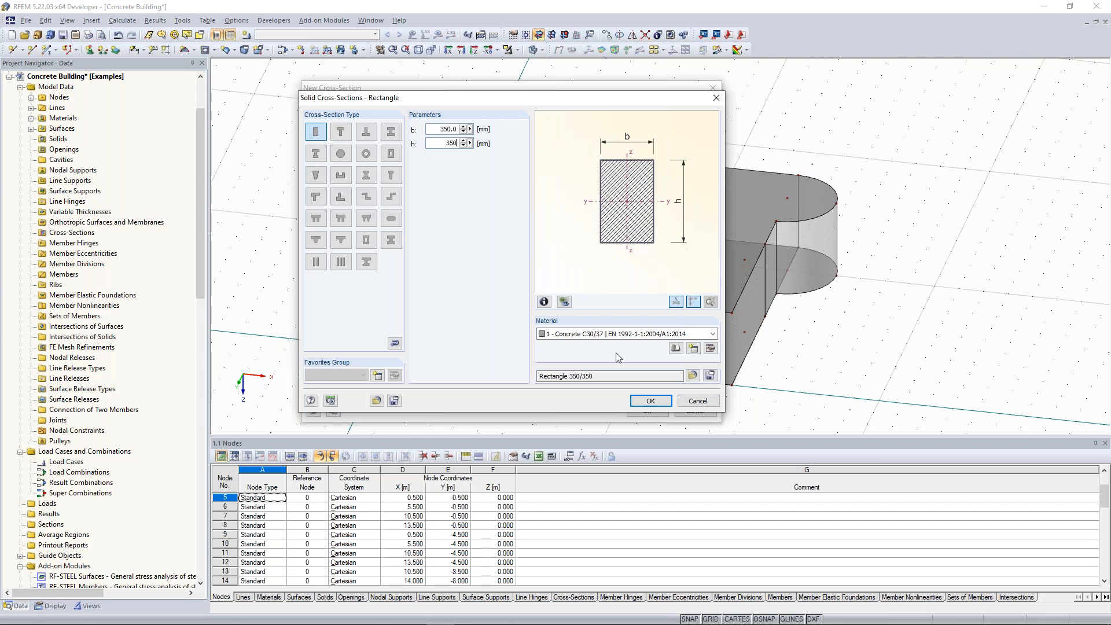
click(649, 405)
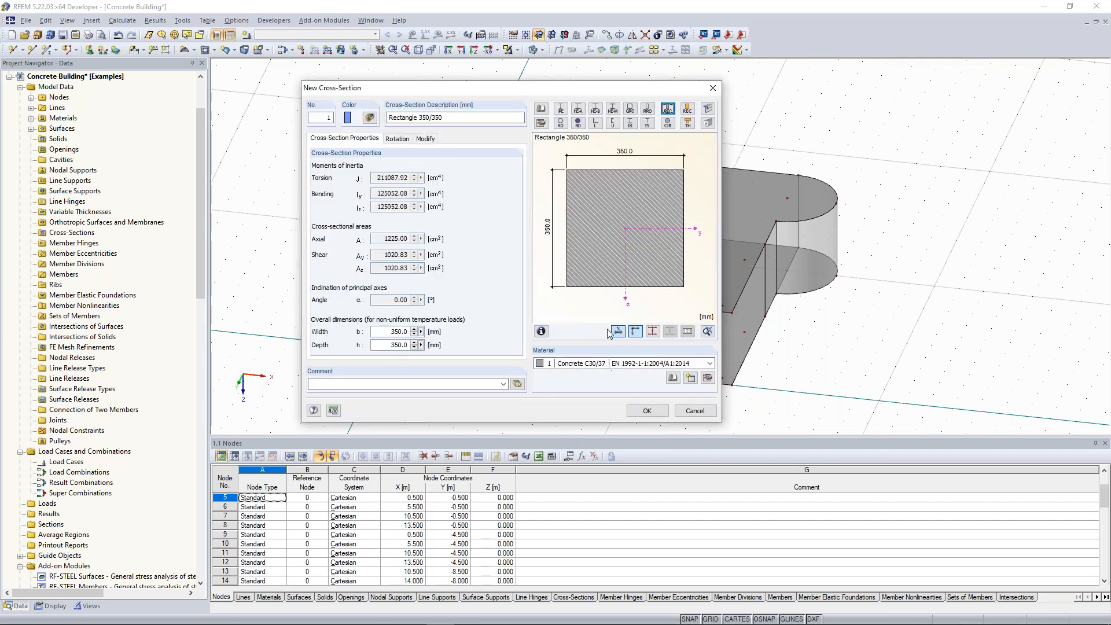
Use Concrete C30/37 as the material of the Rectangle 350/350 cross-section and accept the cross-section.
click(606, 367)
click(606, 368)
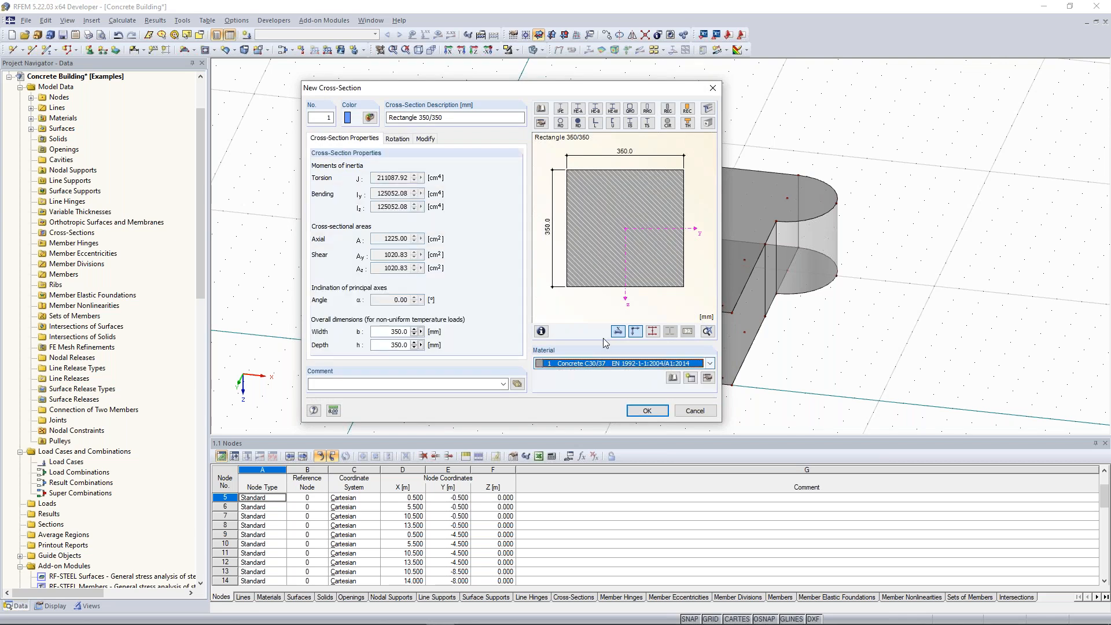
drag(592, 93, 450, 82)
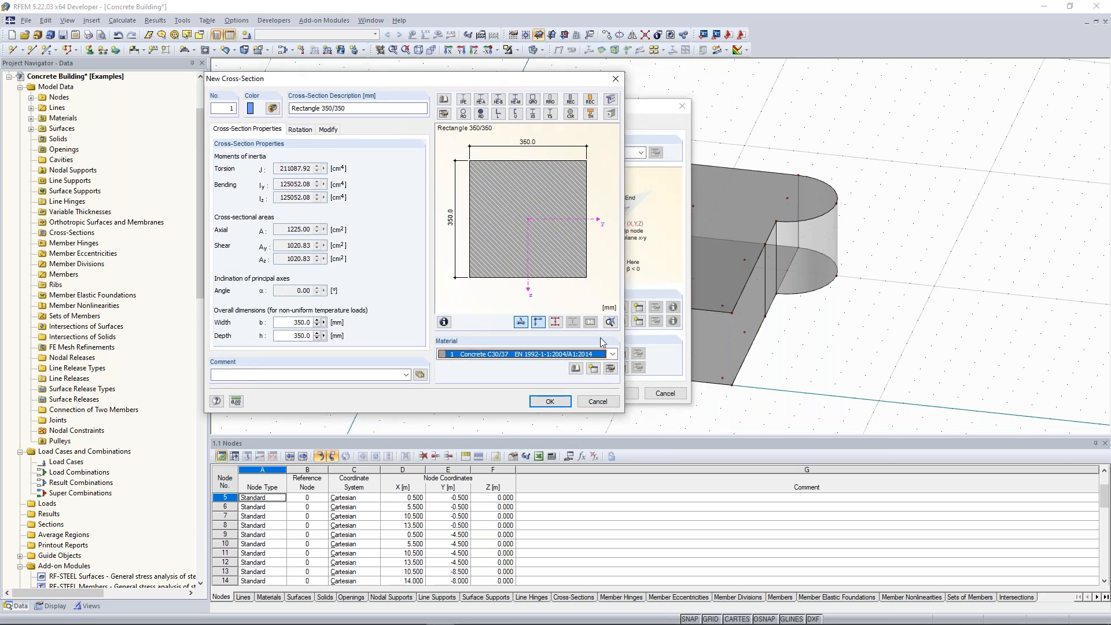
drag(558, 79, 589, 82)
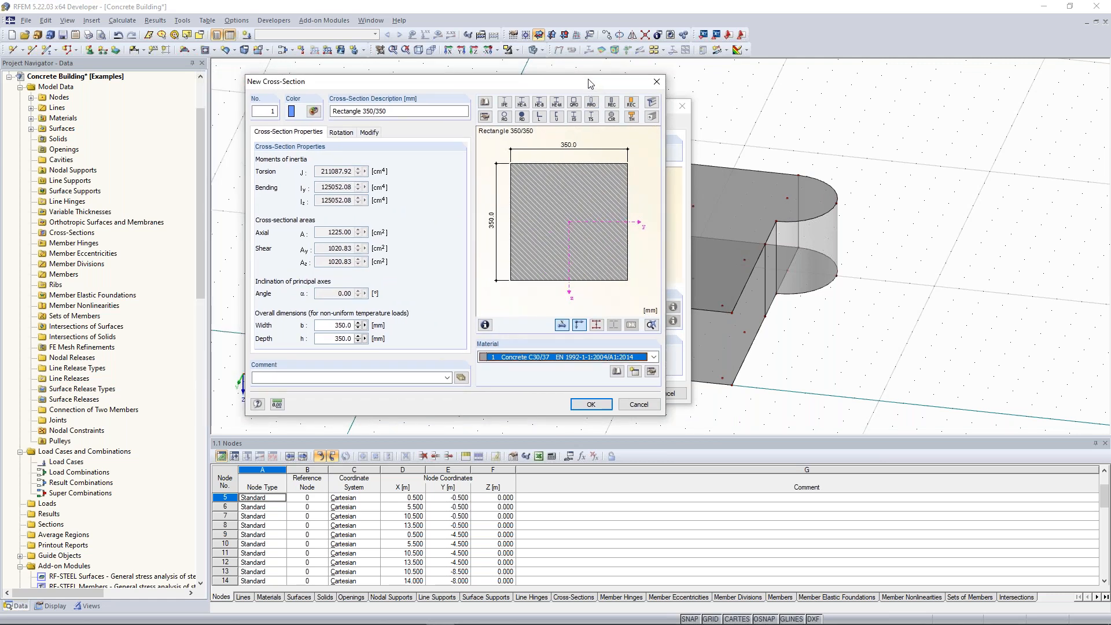
click(590, 403)
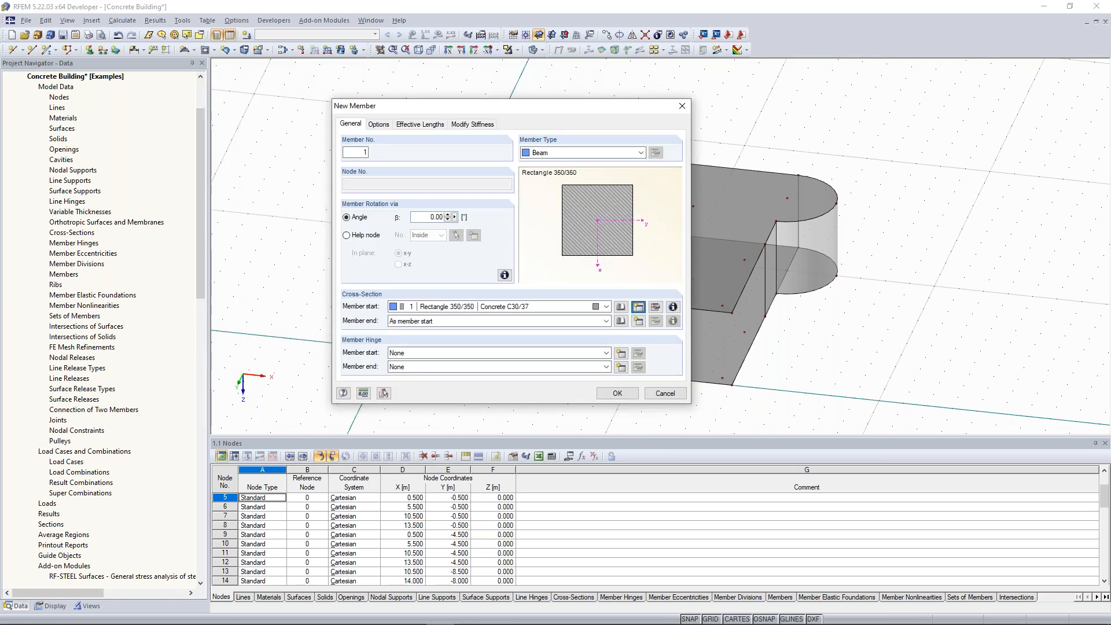
Accept the member settings and place the first column between the two slabs at the node X 0.5 m, Y -0.5 m.
key(Return)
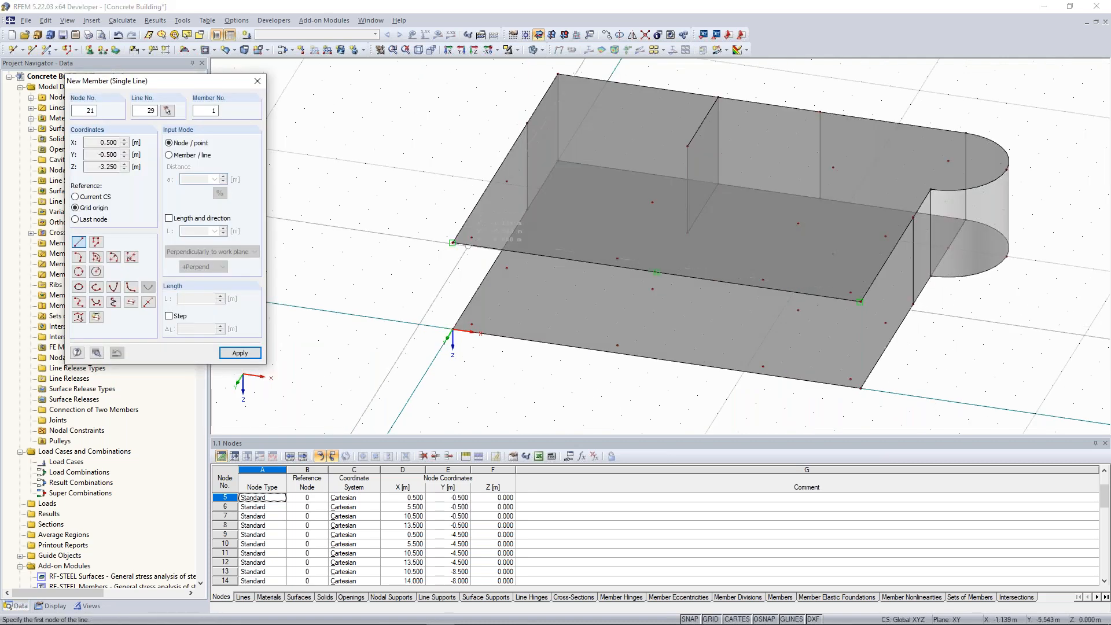
click(454, 328)
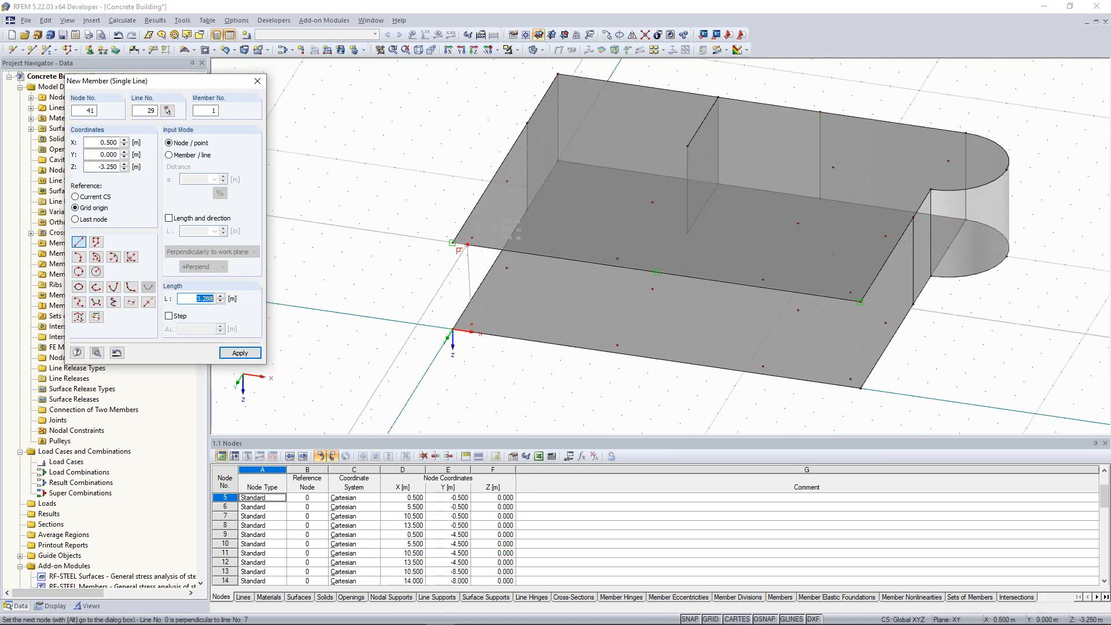
click(466, 264)
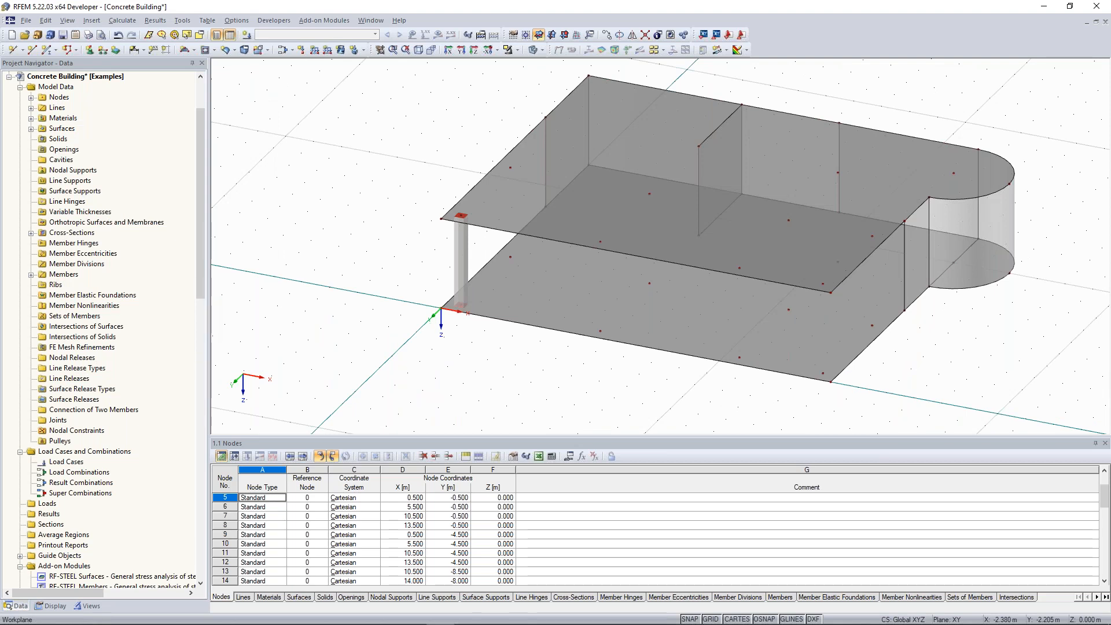
Copy the corner column to the other three nodes along the front slab edge, at X 5.5, 10.5 and 13.5 m.
scroll(630, 203, up, 3)
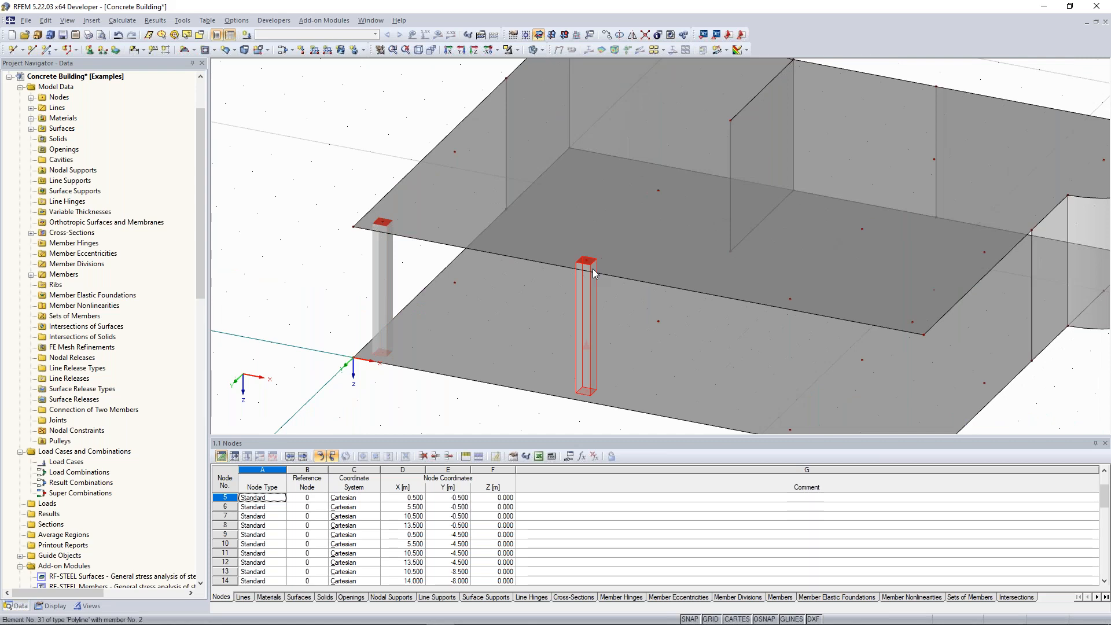
middle_drag(804, 353, 619, 277)
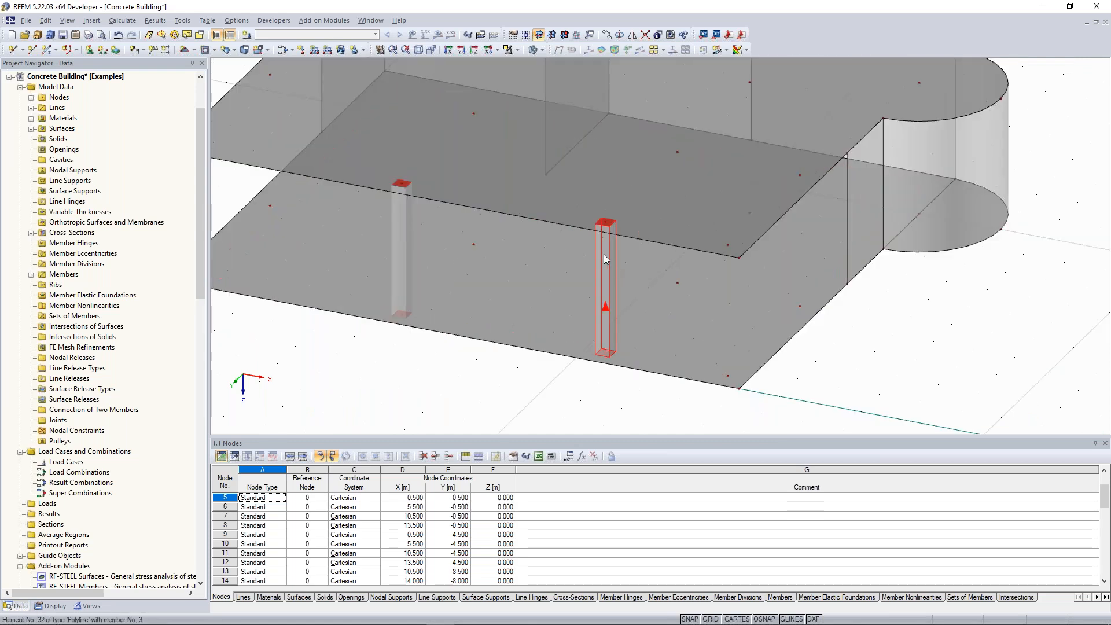
click(728, 245)
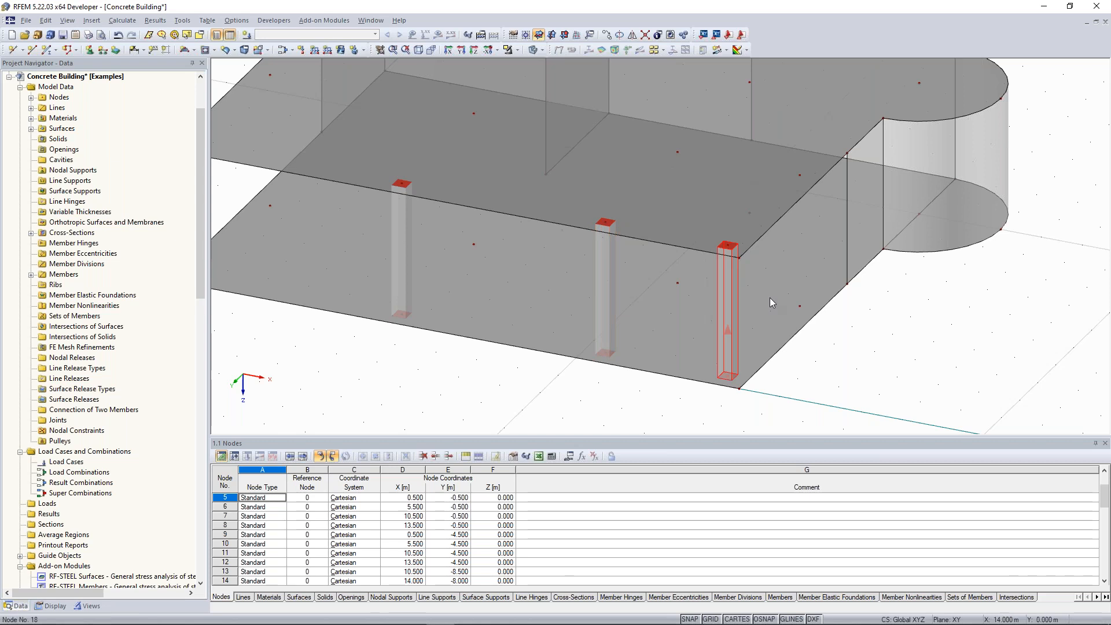
scroll(394, 352, down, 5)
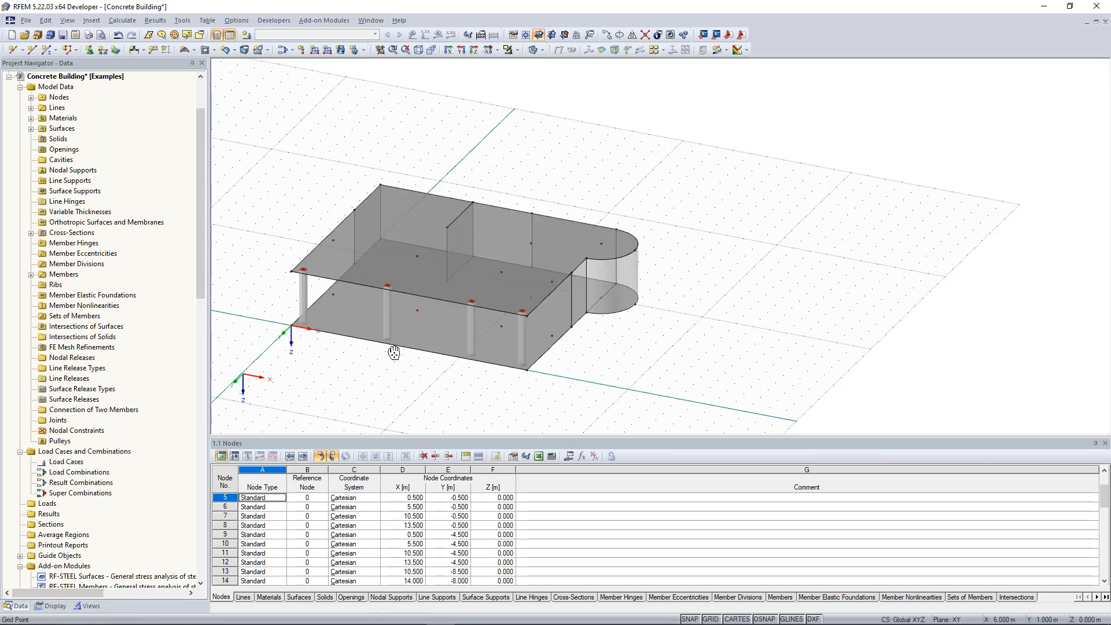
middle_drag(394, 351, 433, 347)
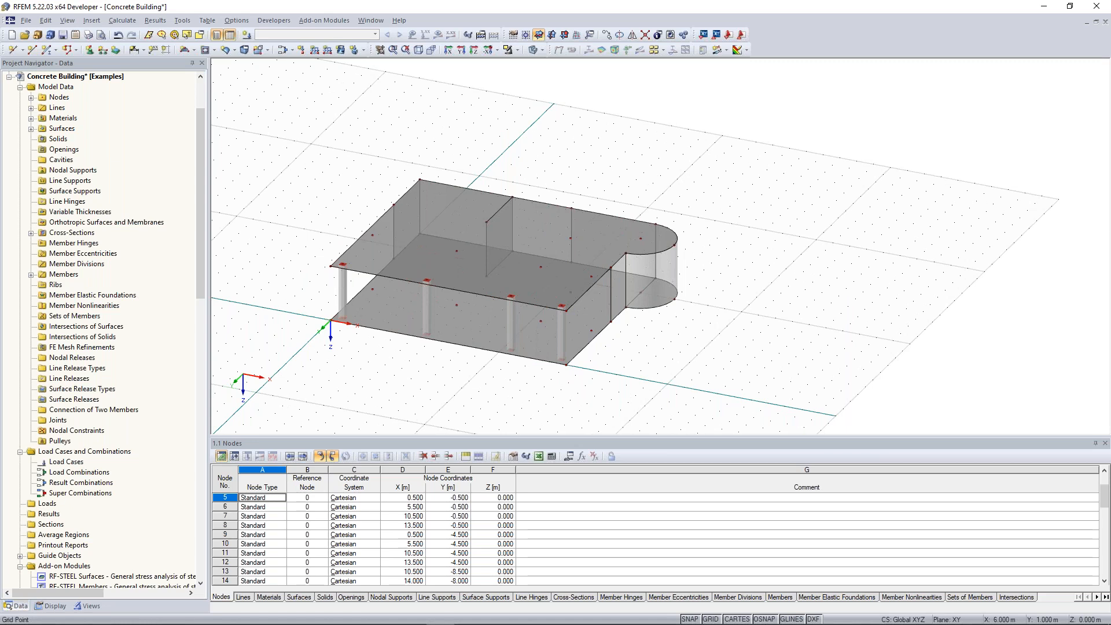
scroll(349, 269, up, 2)
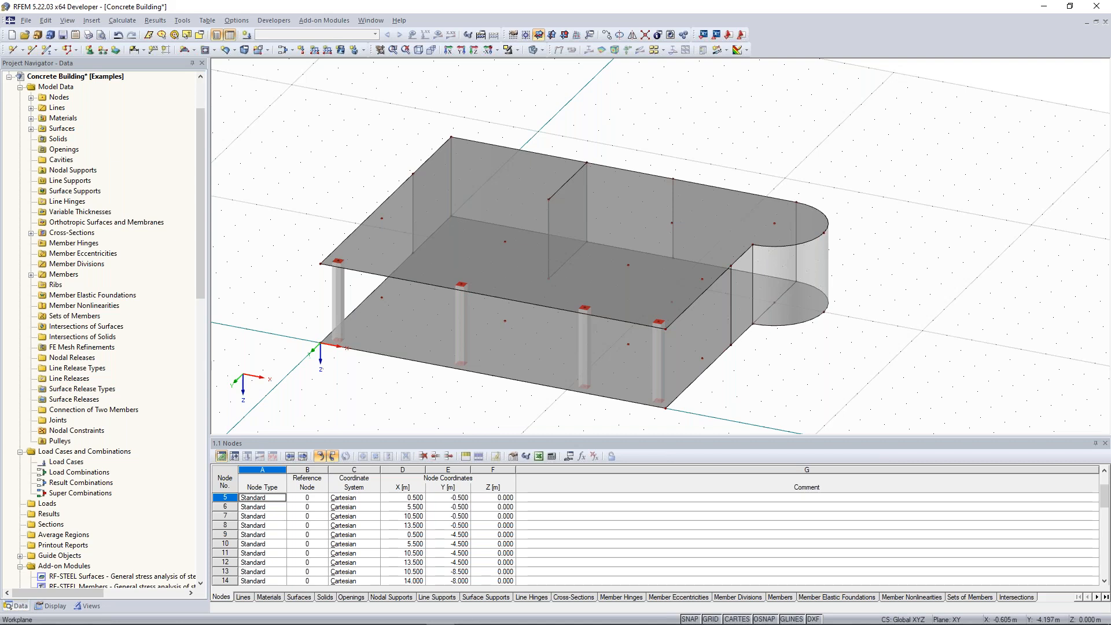
Select the four front columns together and copy them to the second row of nodes at Y -4.5 m.
ctrl+middle_drag(211, 116, 374, 252)
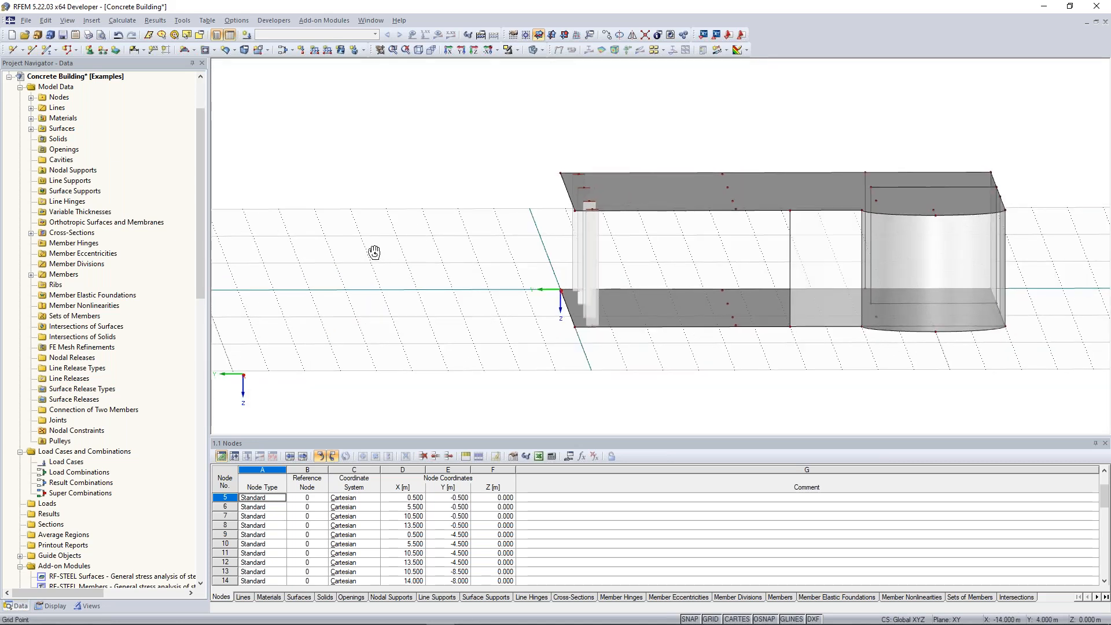
drag(631, 268, 551, 230)
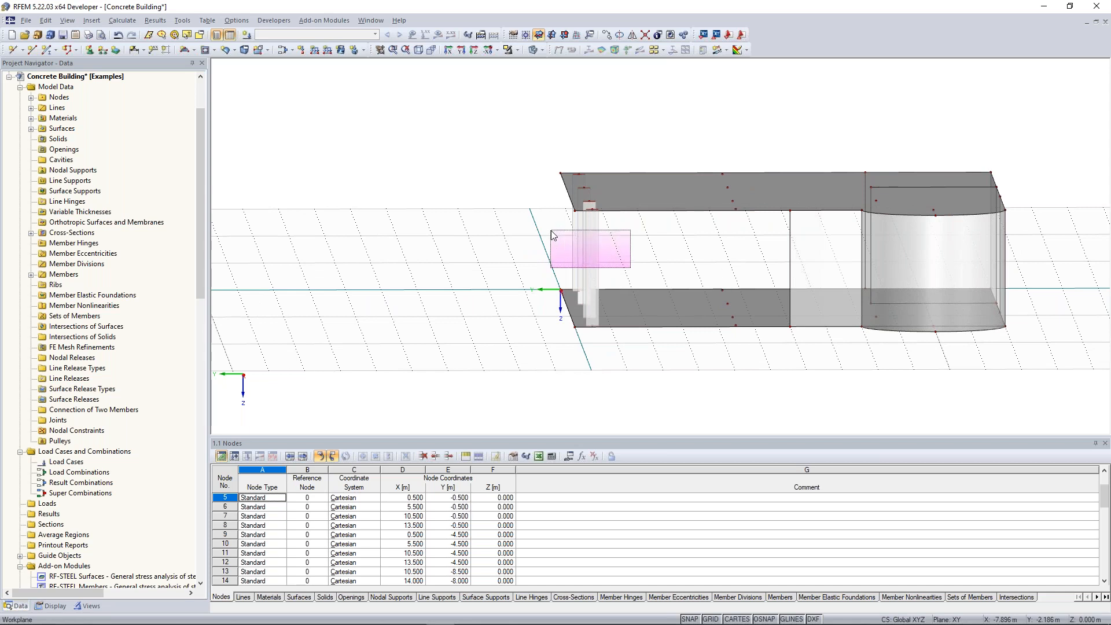
drag(552, 231, 550, 221)
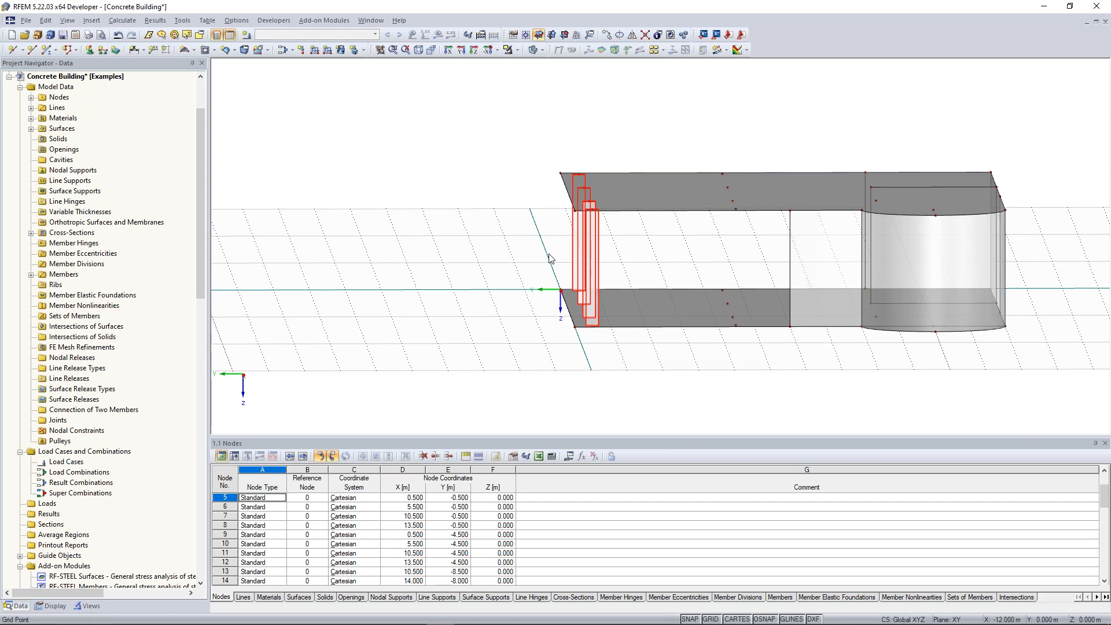
ctrl+middle_drag(493, 233, 472, 279)
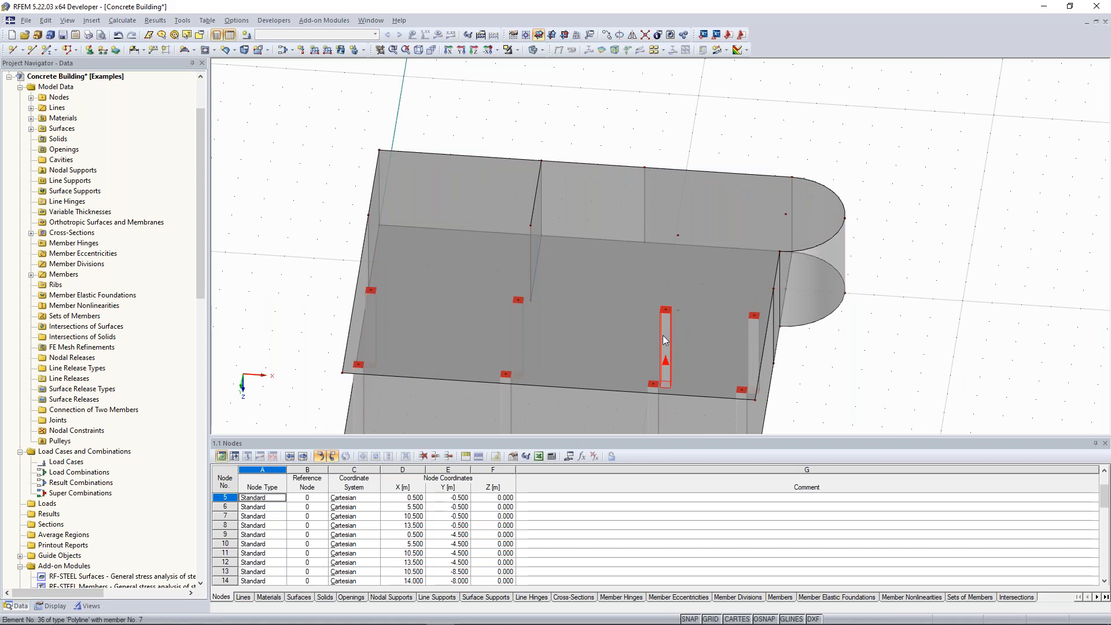
Copy the second-row column at X 10.5 m to the rear node at Y -8.5 m and clear the selection.
click(665, 329)
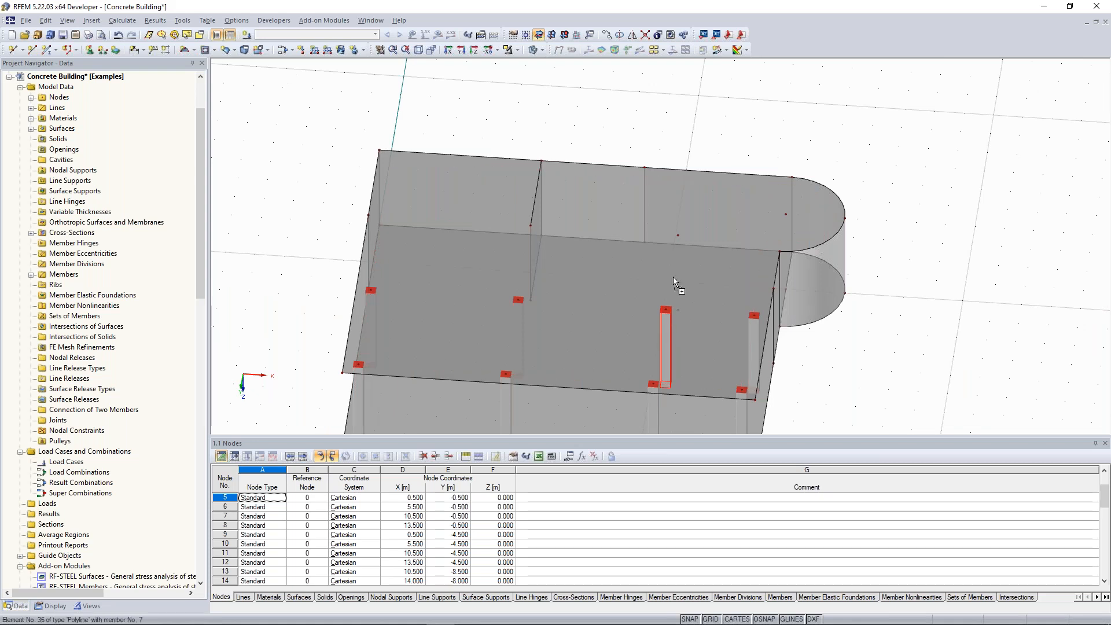
click(678, 237)
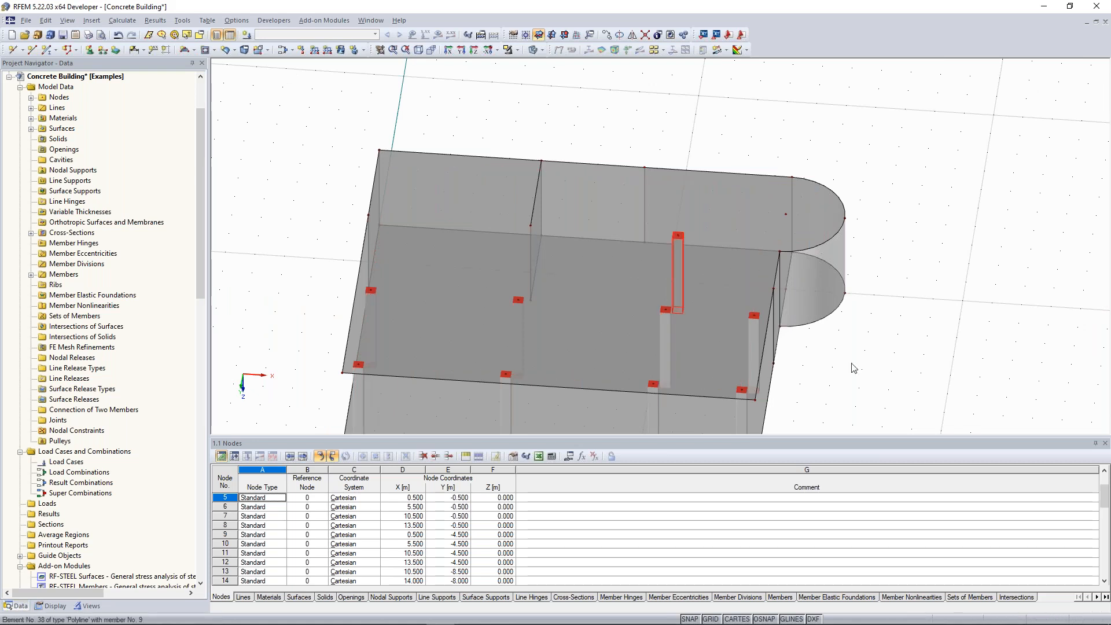
click(911, 389)
ctrl+middle_drag(911, 389, 856, 357)
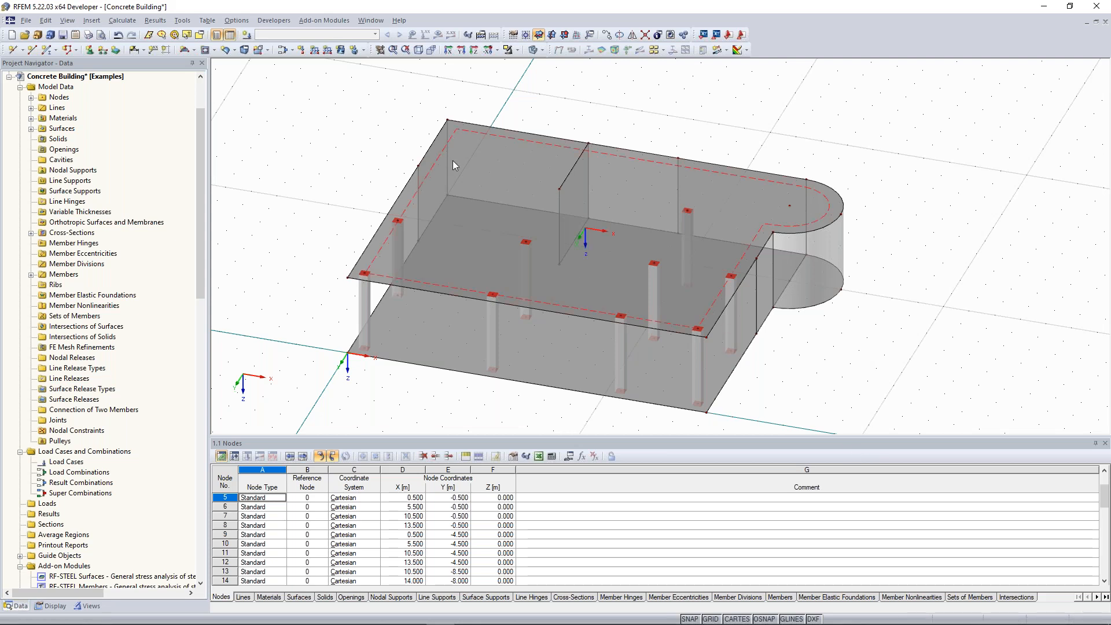
scroll(451, 159, up, 2)
middle_drag(397, 186, 391, 198)
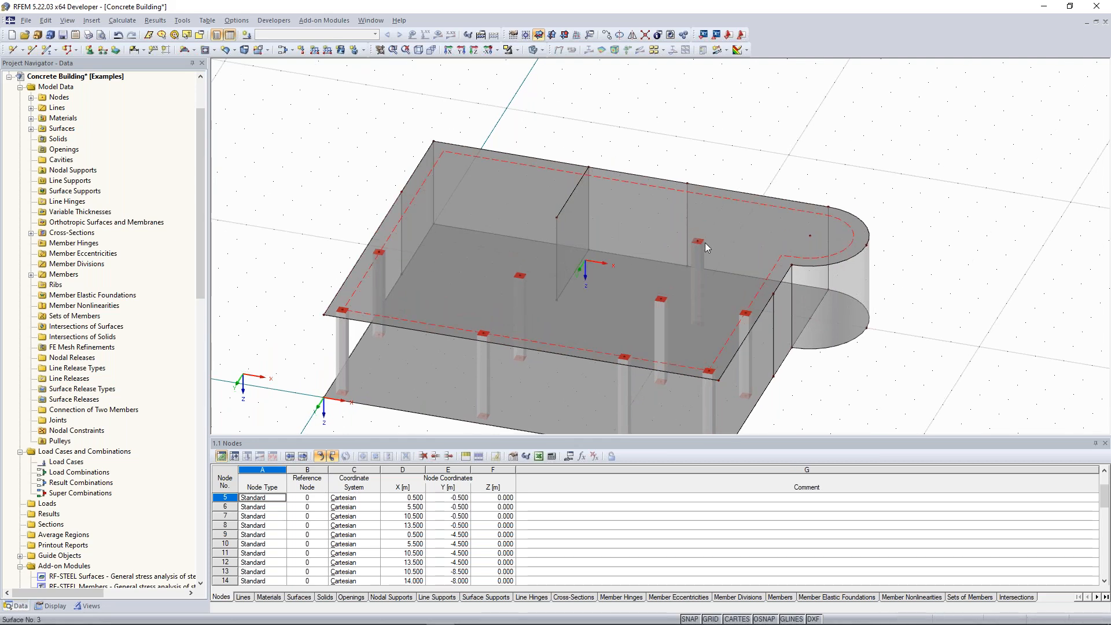
middle_drag(605, 139, 596, 111)
scroll(605, 109, down, 2)
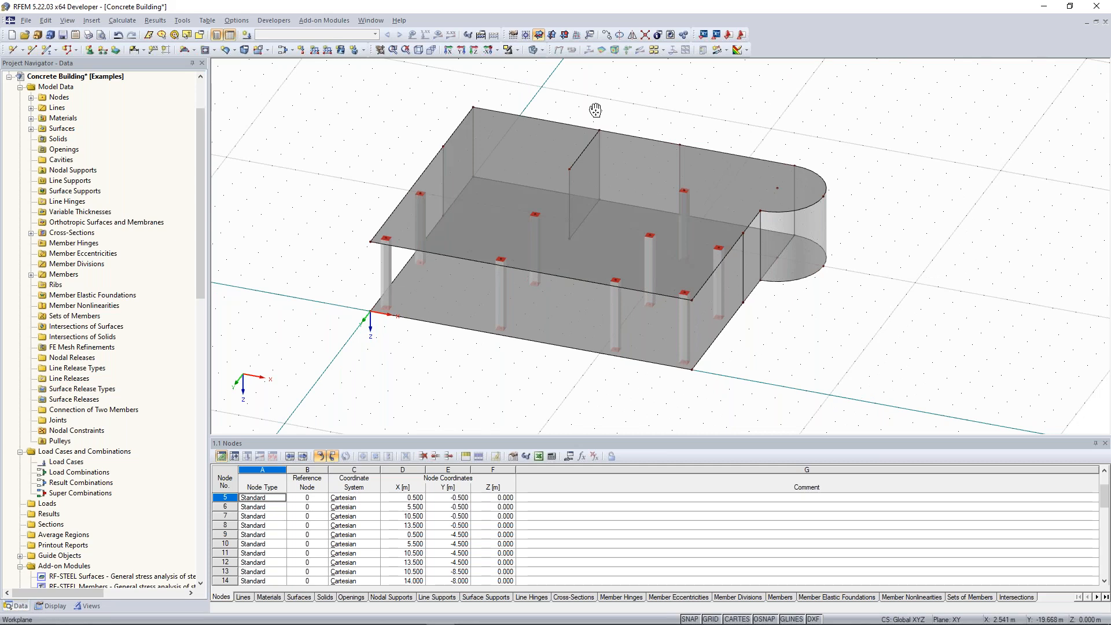
middle_drag(595, 110, 593, 126)
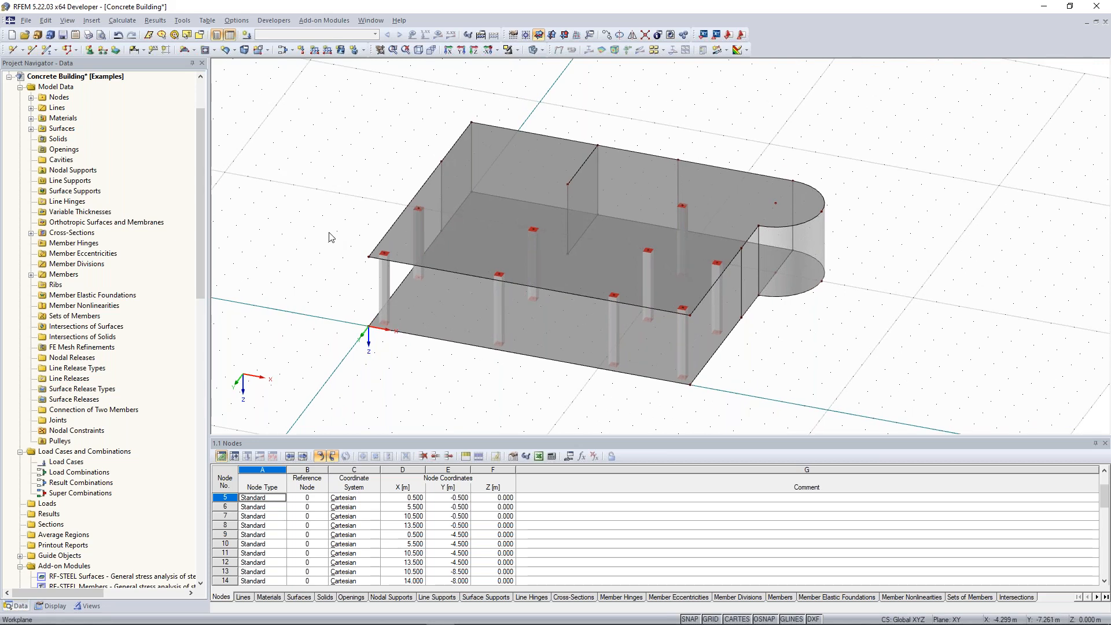
Open the line settings of the front corner column, review its assigned member type and cross-section, and close them without changes.
scroll(313, 248, up, 2)
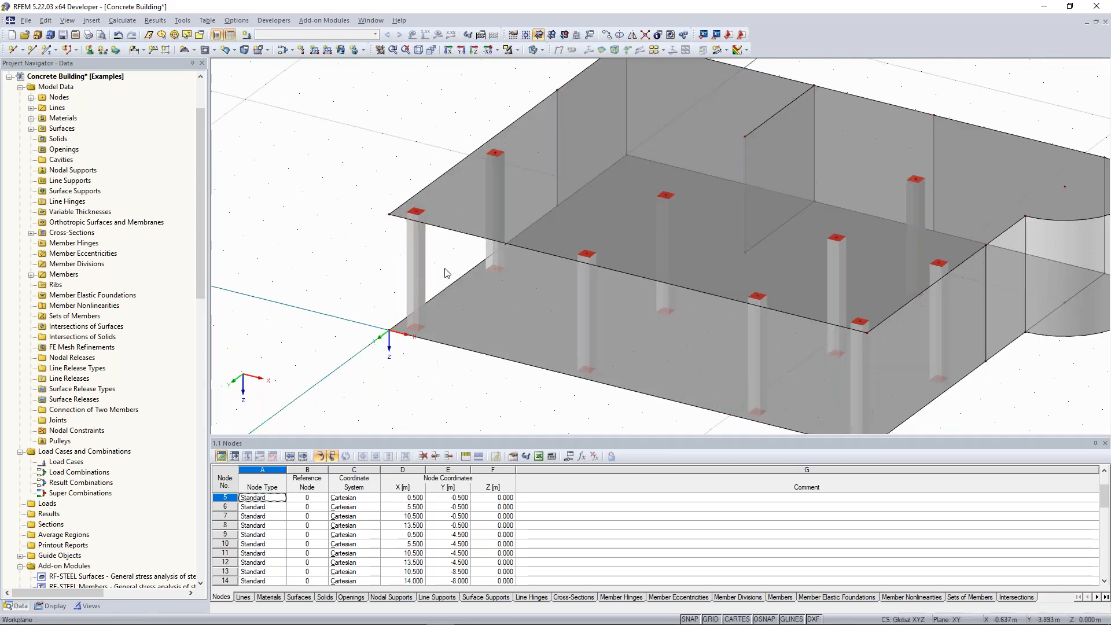
right_click(418, 238)
mouse_move(449, 244)
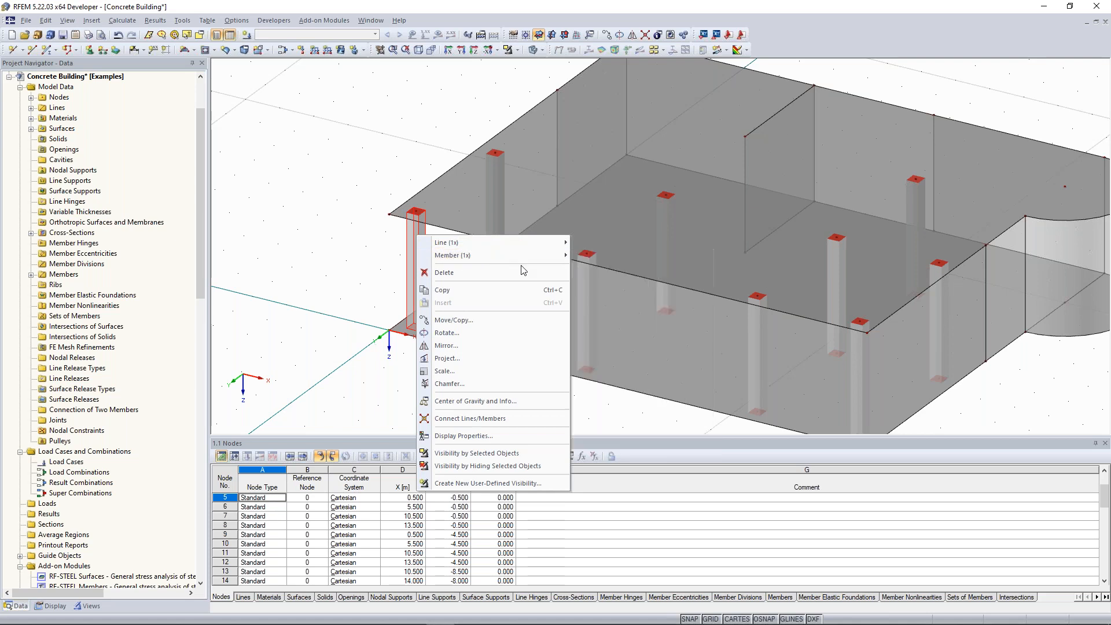
click(376, 254)
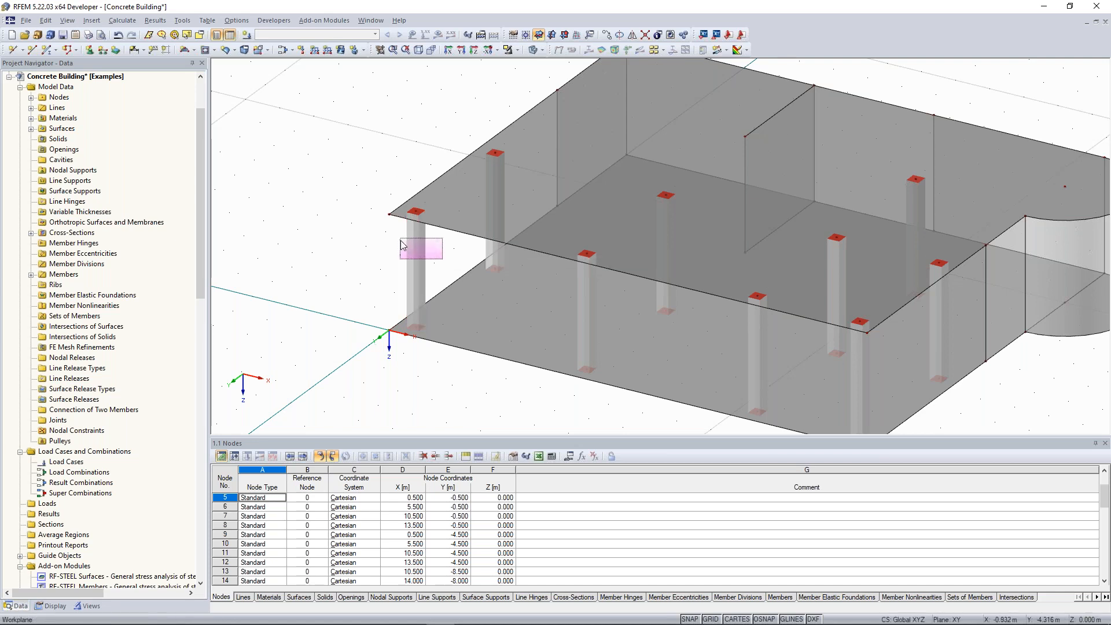
right_click(413, 241)
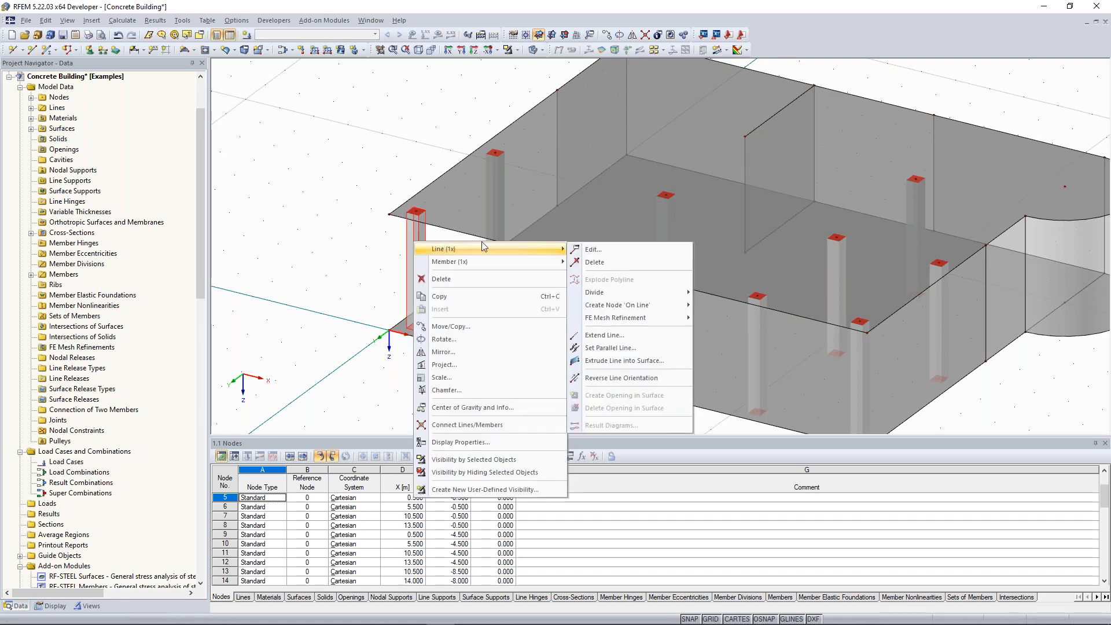
click(623, 251)
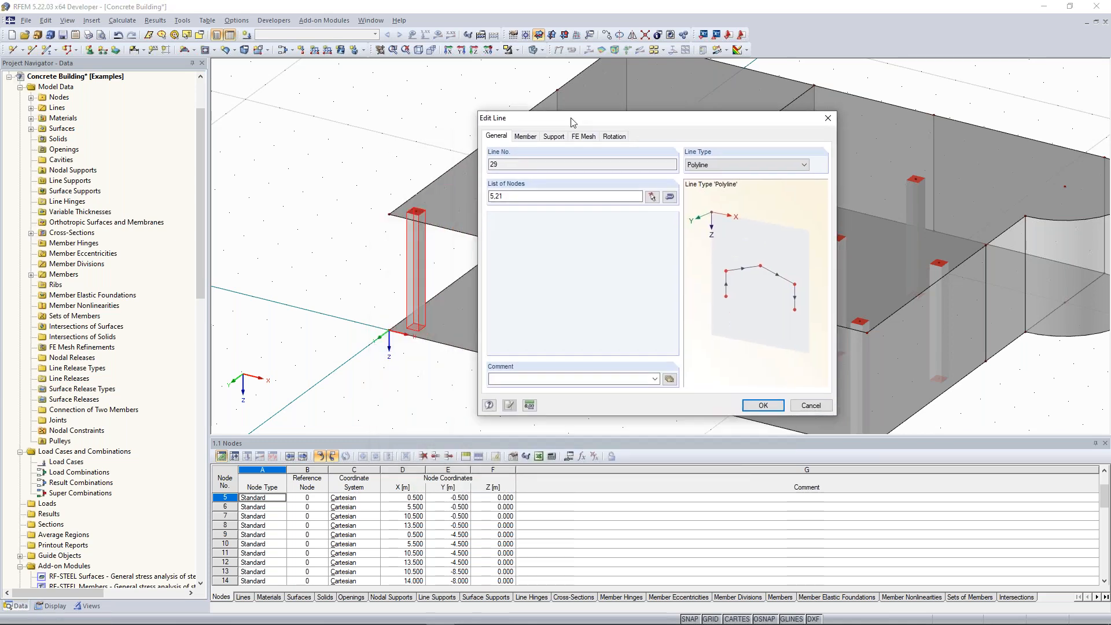
click(527, 137)
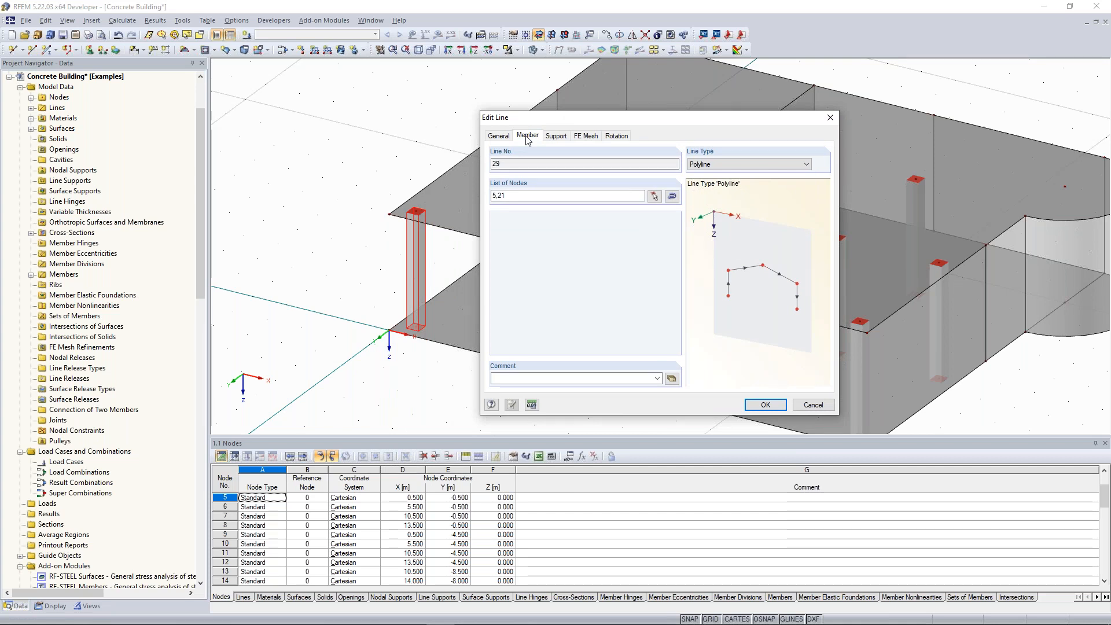
click(527, 137)
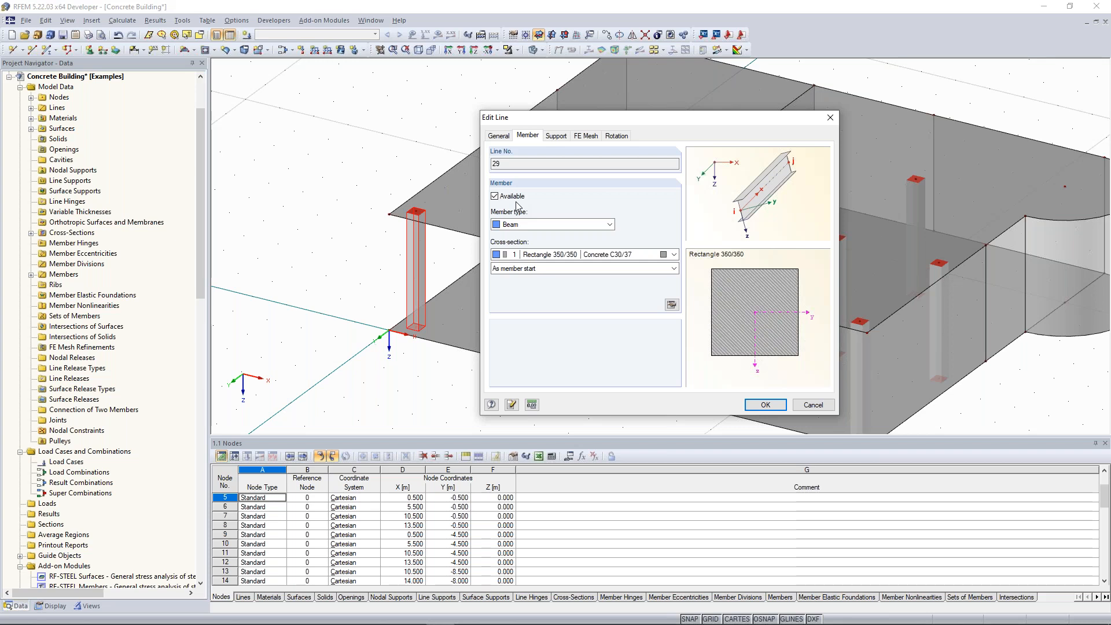
click(825, 119)
click(461, 104)
Draw lines along the upper slab from the side wall's end node through the inner wall's end node to the column top at X 10.5, Y -8.5 m.
middle_drag(407, 124, 302, 189)
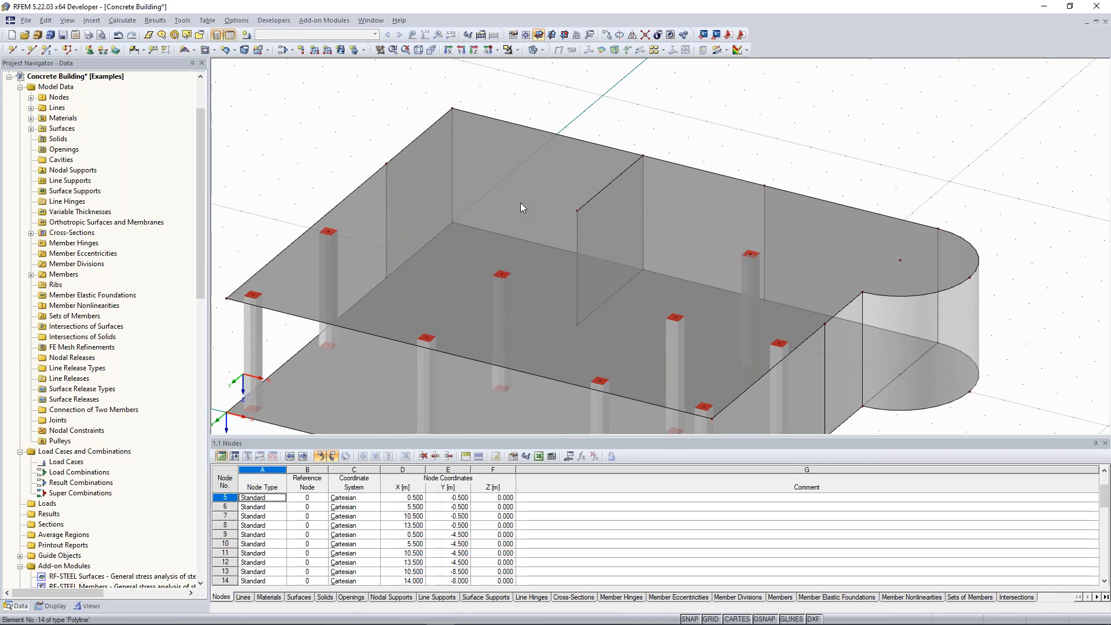
ctrl+middle_drag(601, 234, 741, 285)
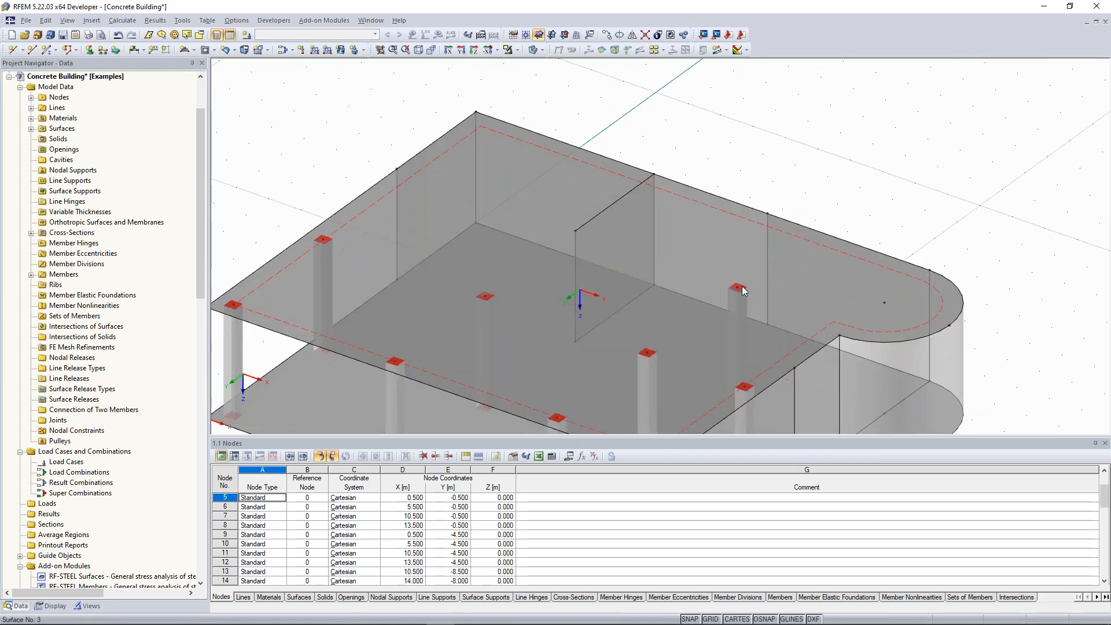
scroll(374, 143, down, 1)
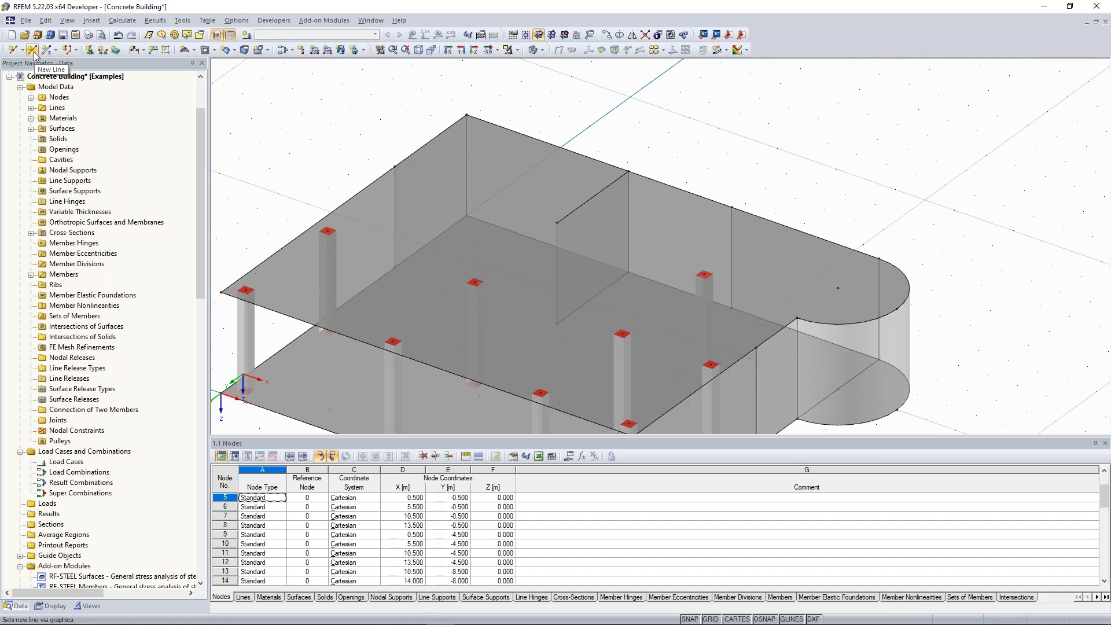
click(33, 56)
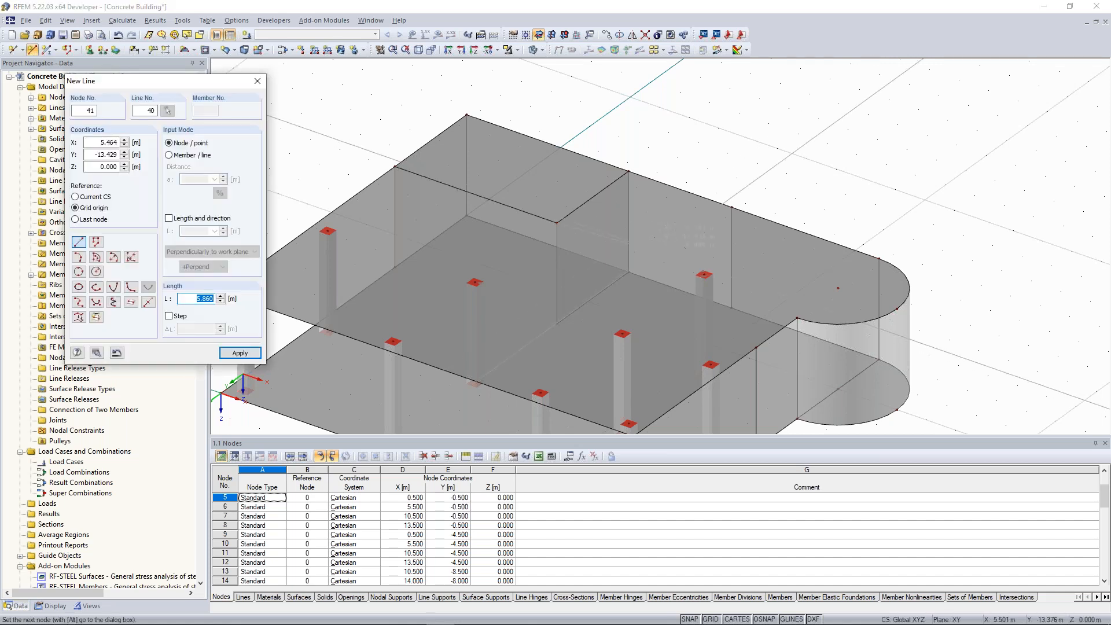
scroll(653, 245, up, 1)
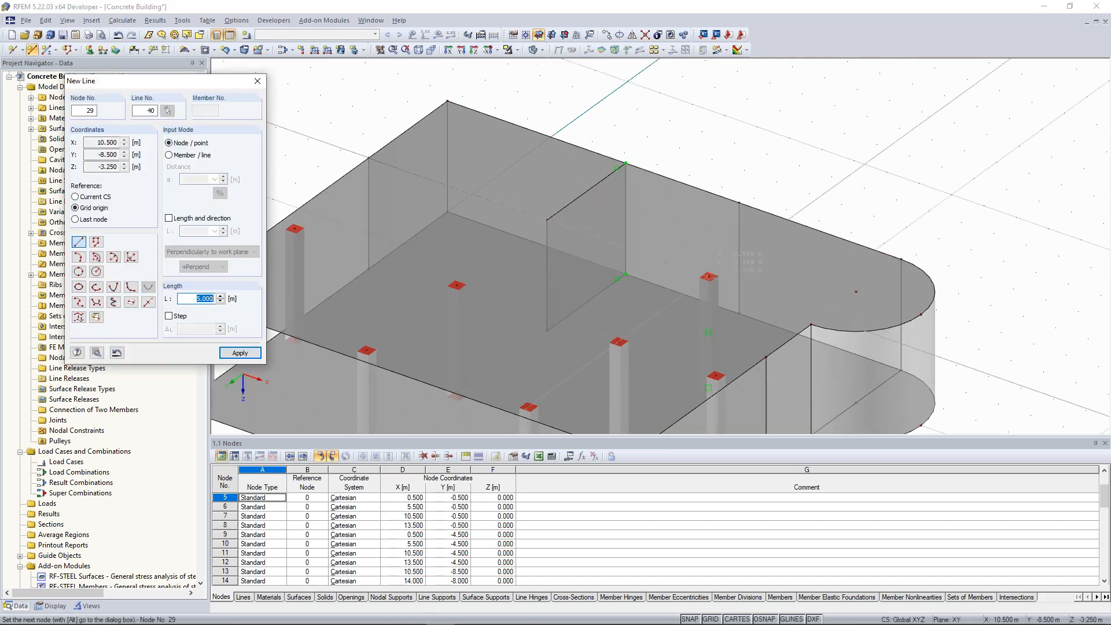
click(625, 163)
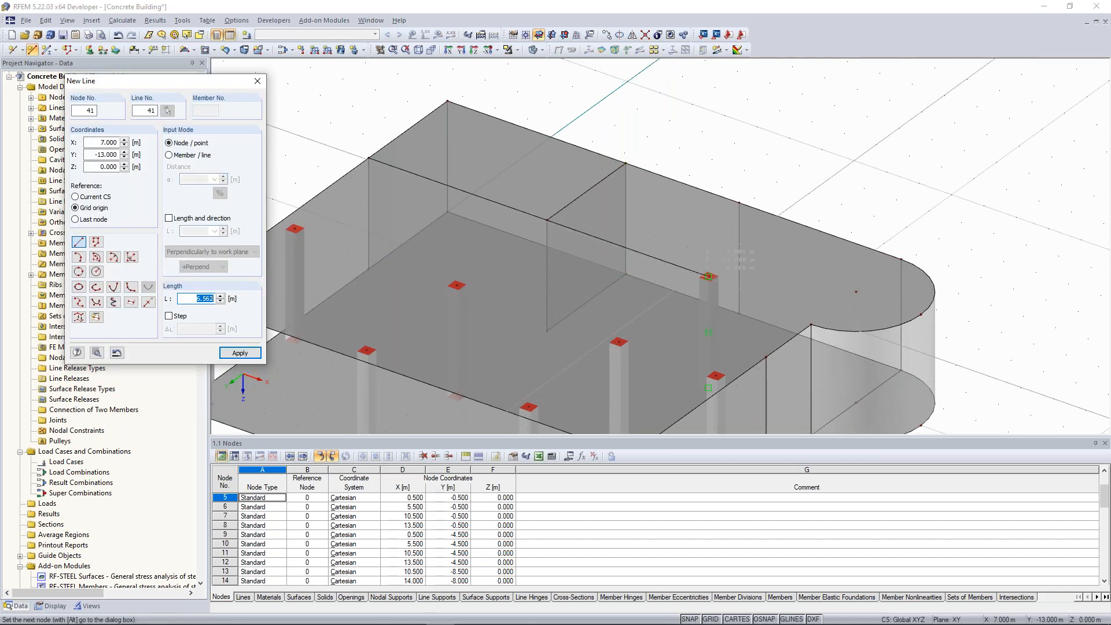
right_click(708, 277)
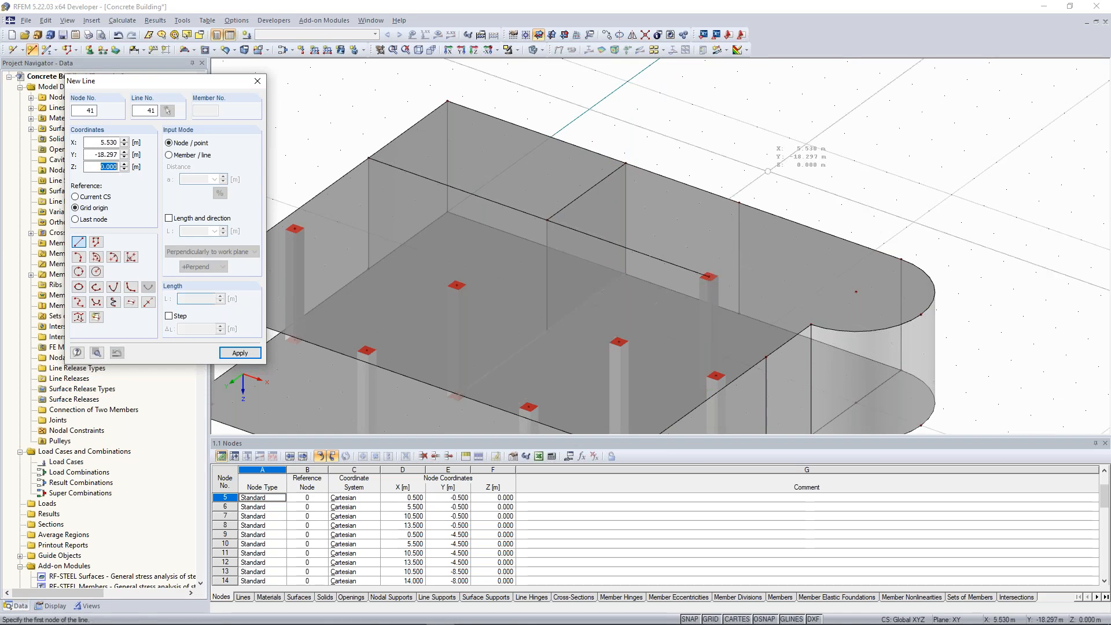
right_click(768, 171)
Edit the two new slab lines together, assign a member to them, and set its member type to Rib.
scroll(768, 171, down, 3)
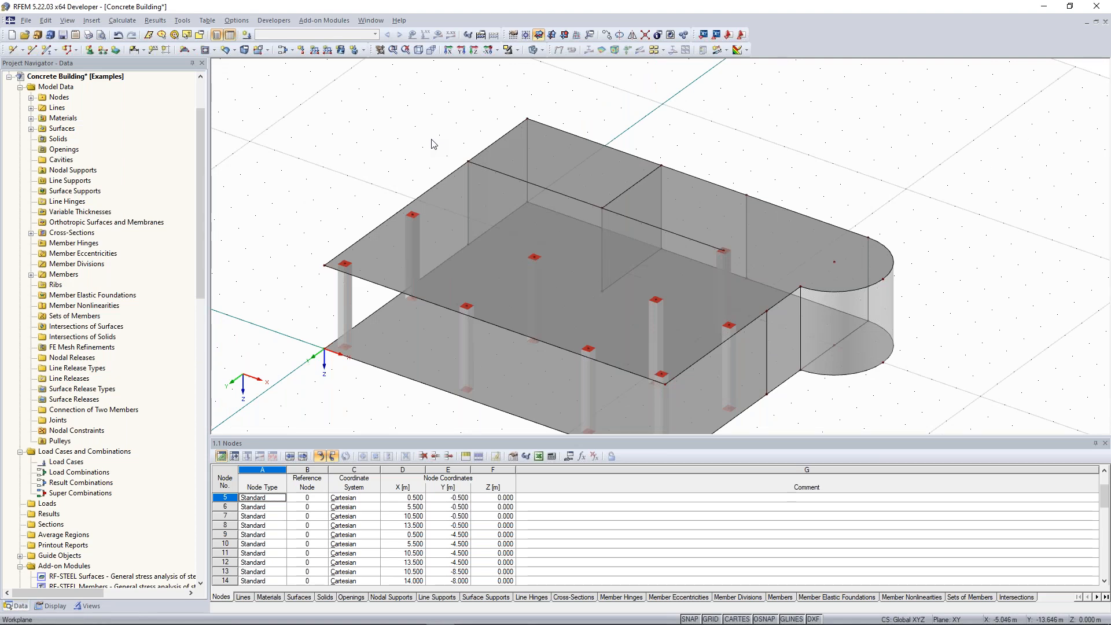
ctrl+middle_drag(676, 234, 678, 234)
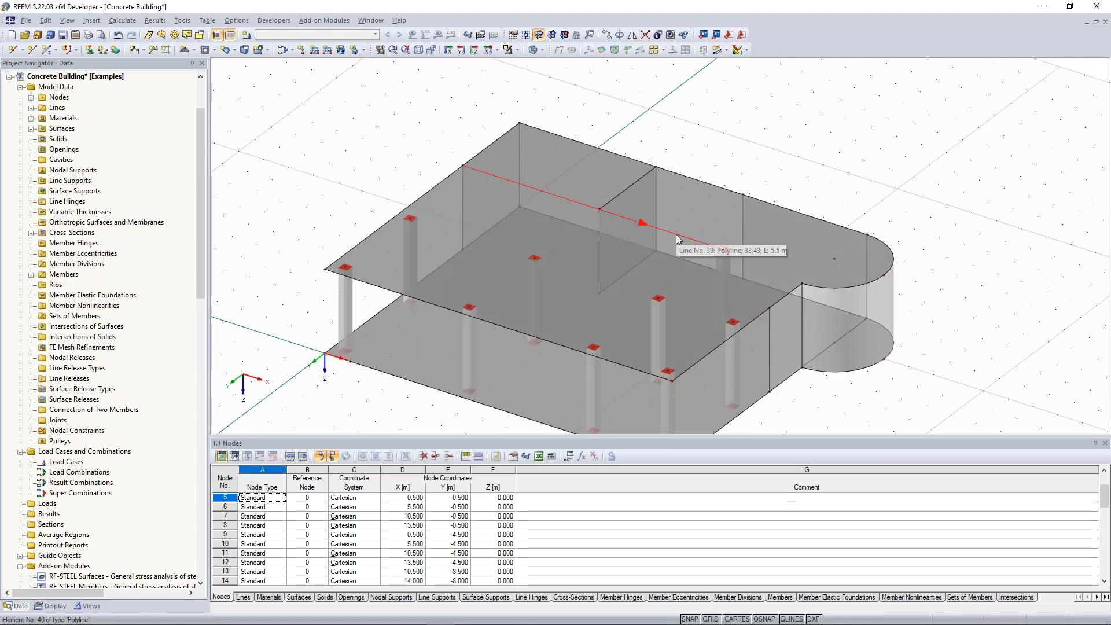
right_click(677, 239)
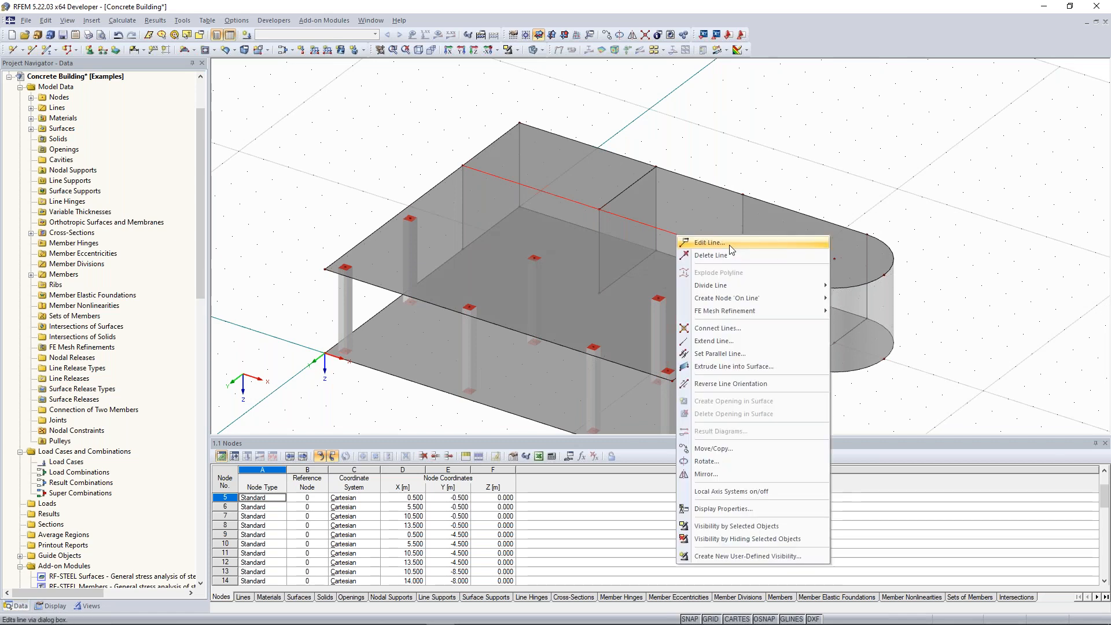
click(729, 248)
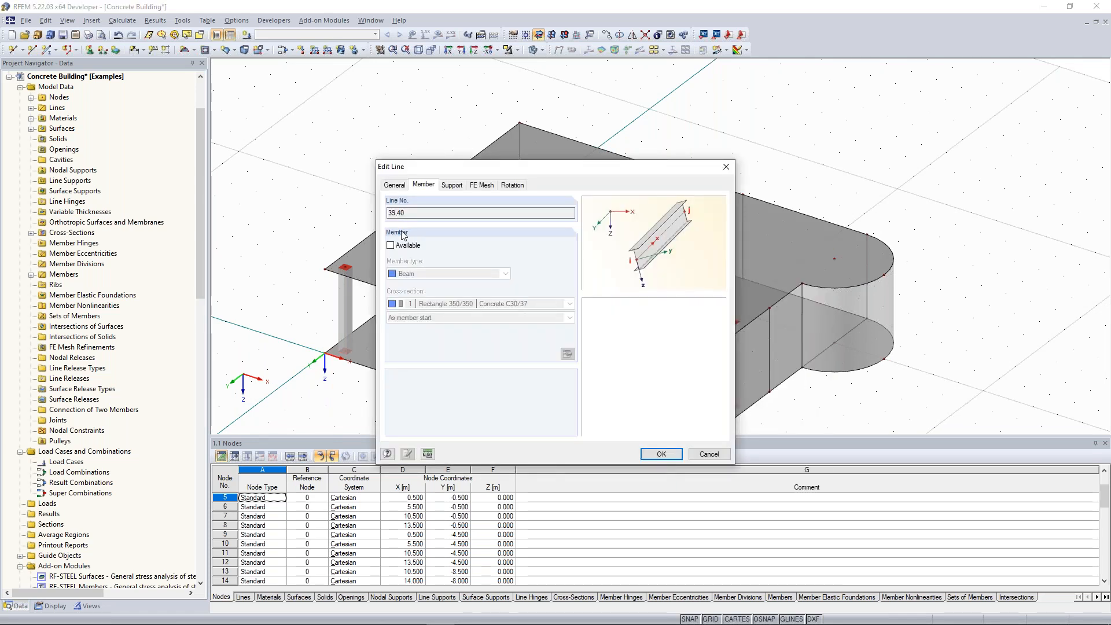
click(390, 245)
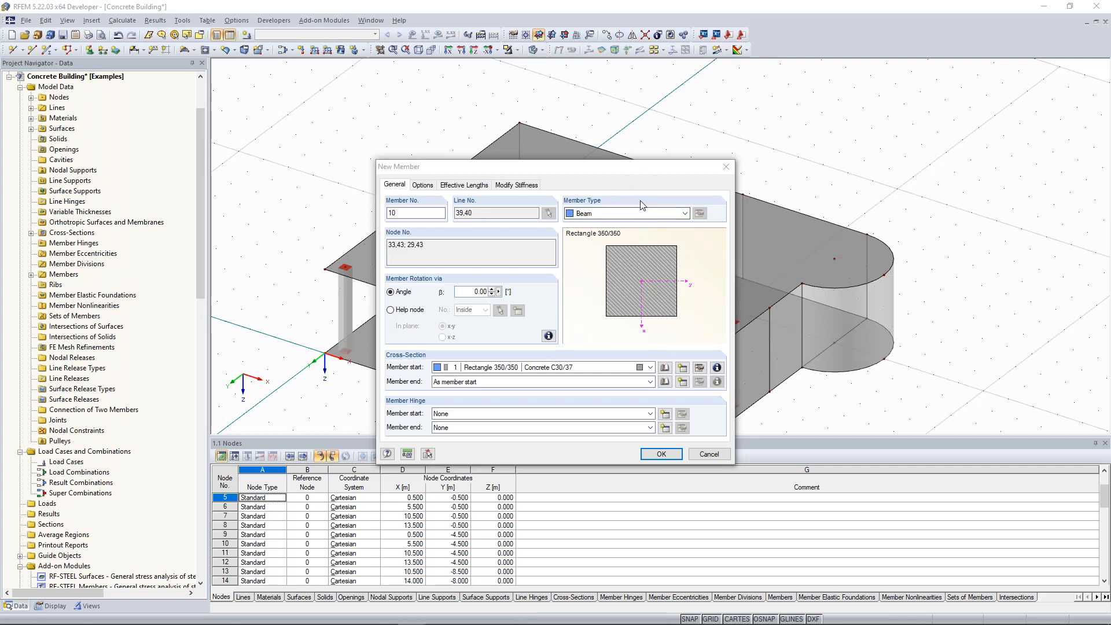
click(684, 214)
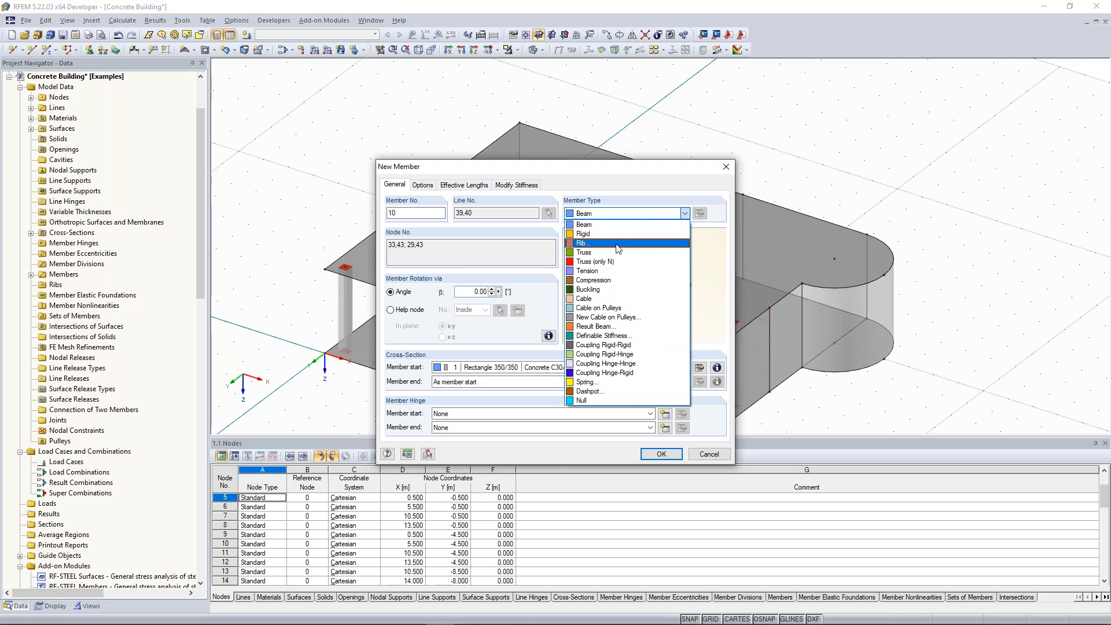
click(618, 243)
drag(595, 170, 592, 151)
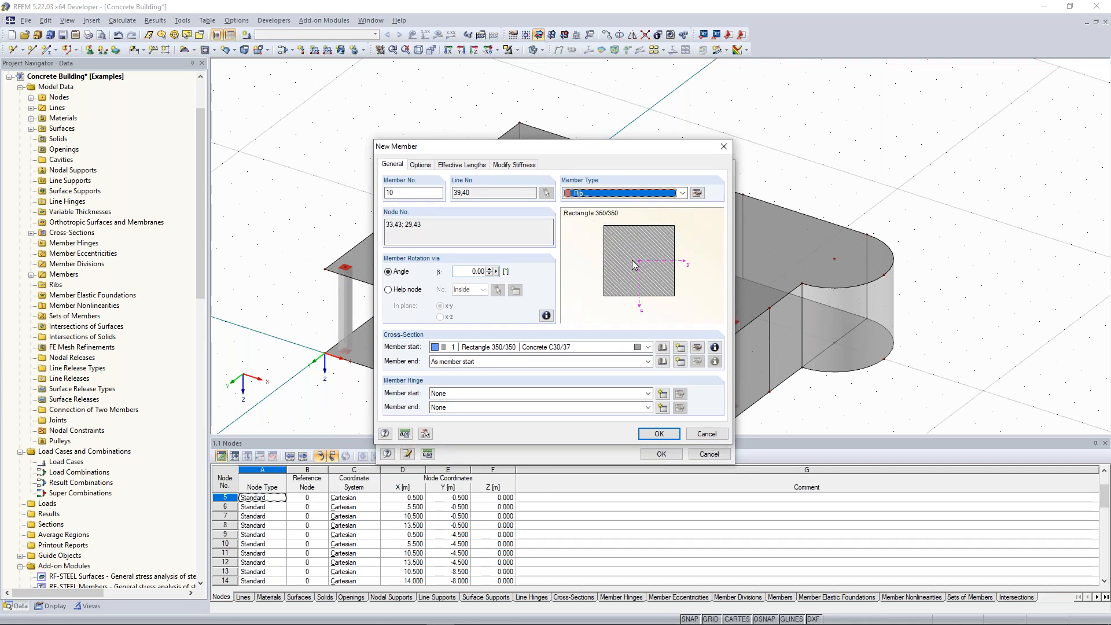
Define the rib with upper slab surface 3 as connecting surface on both sides and integration widths of L/8.
click(697, 193)
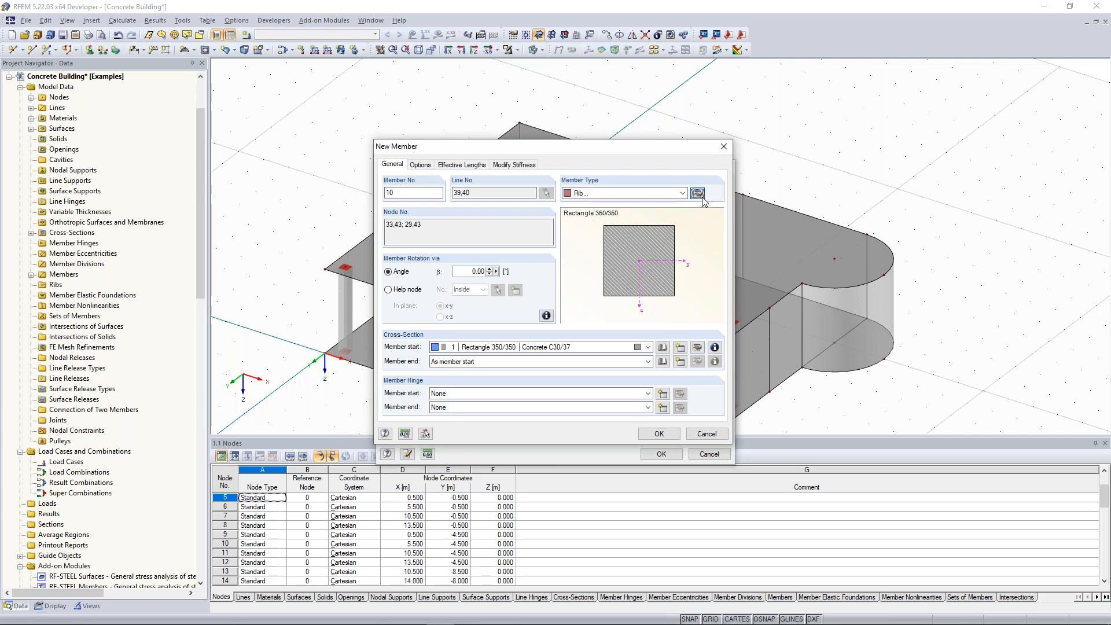
drag(580, 155, 883, 99)
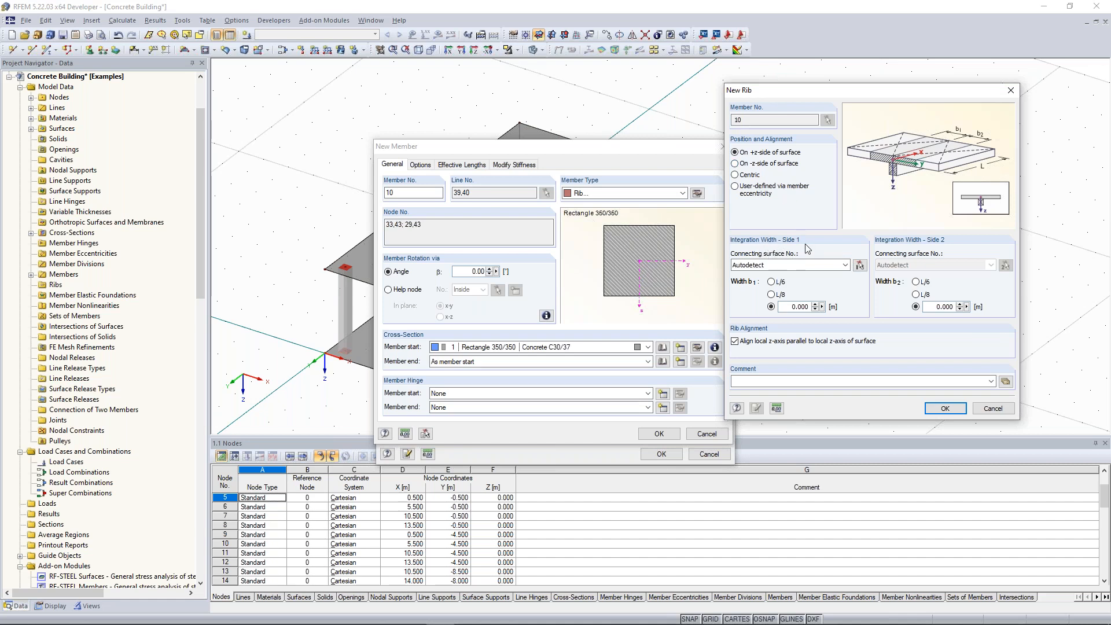
click(860, 266)
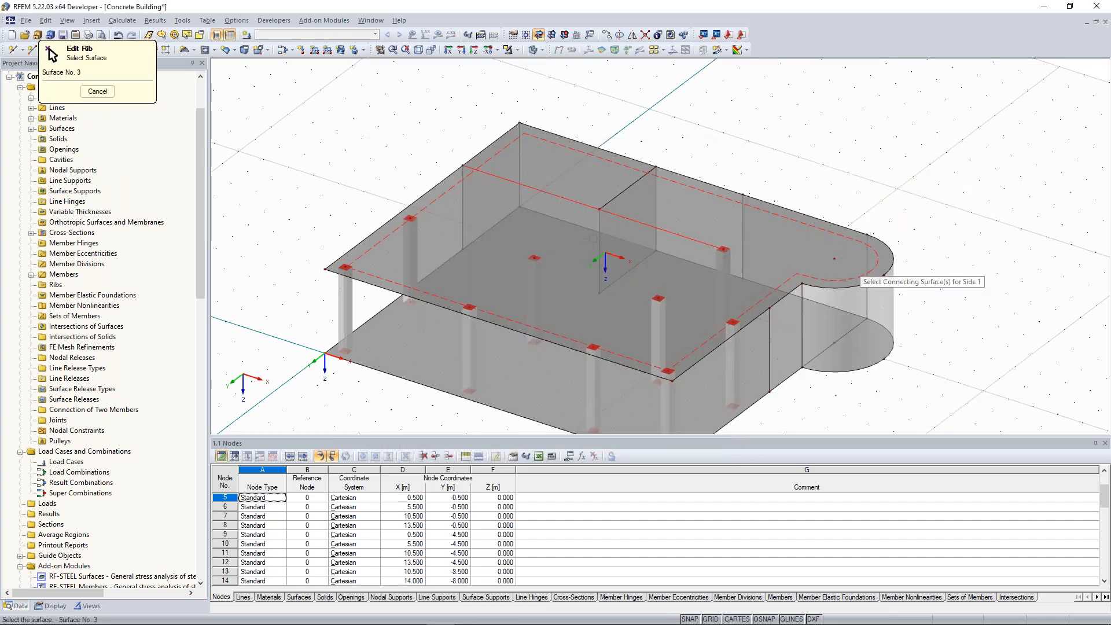
click(592, 239)
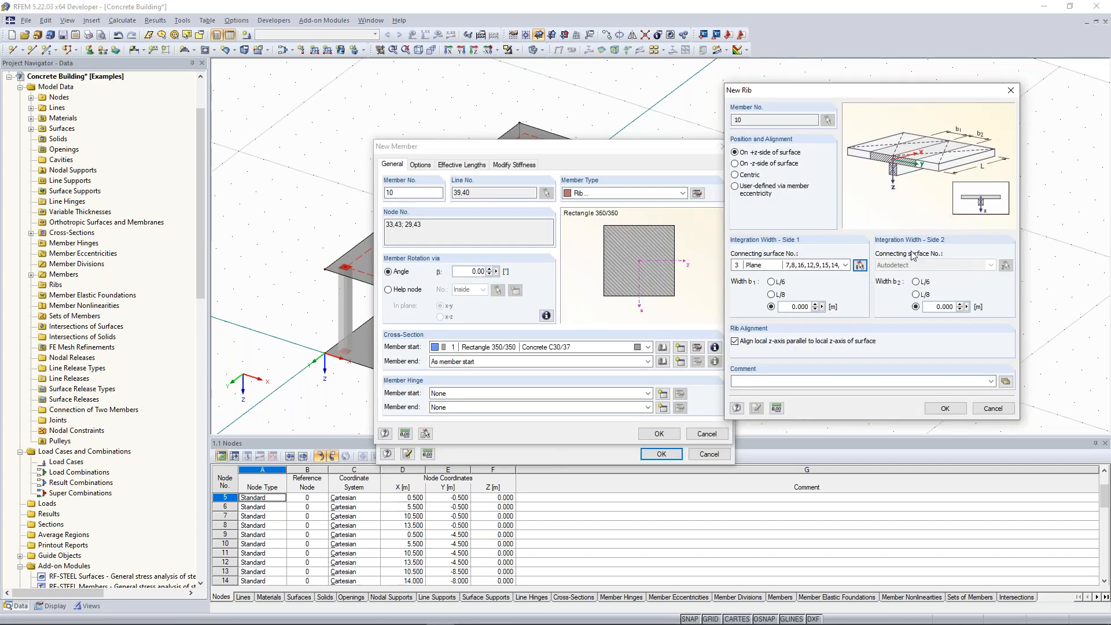
click(751, 298)
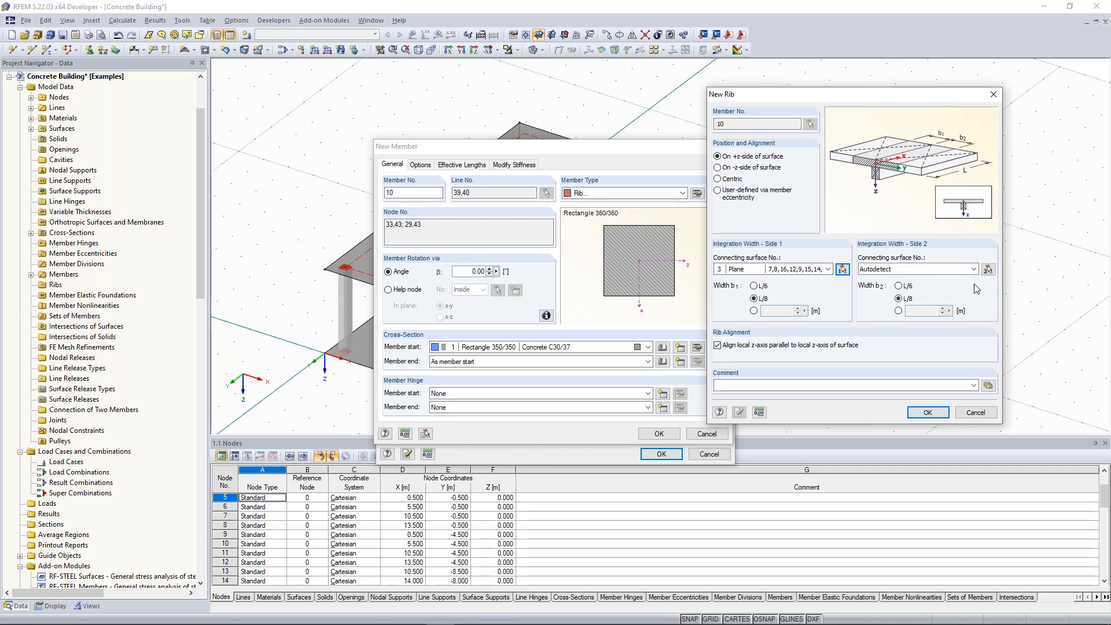
click(988, 269)
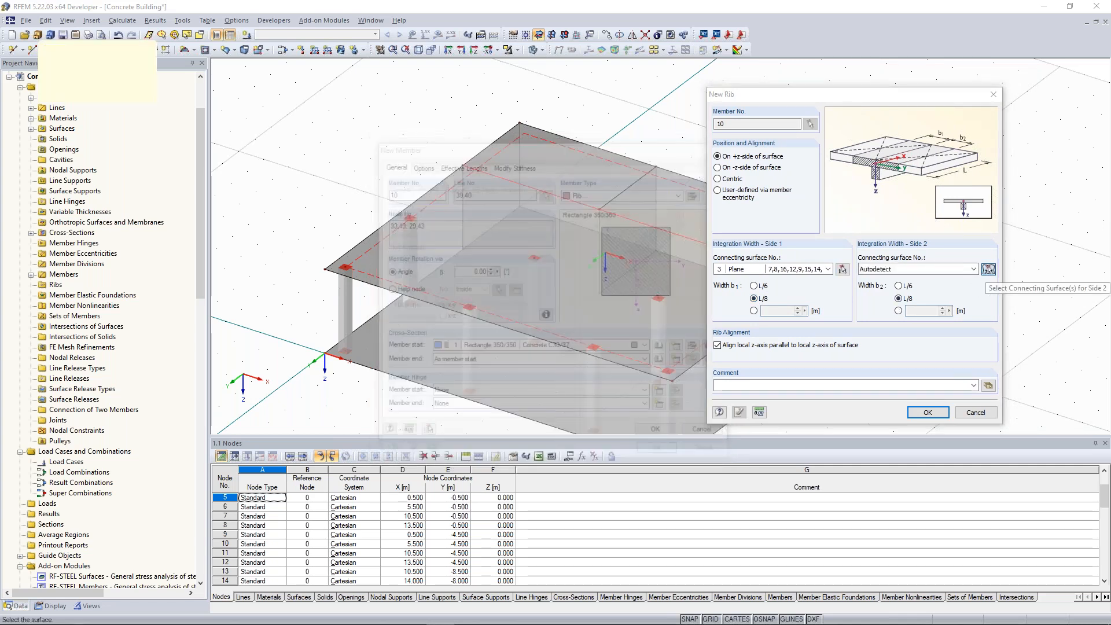
click(629, 265)
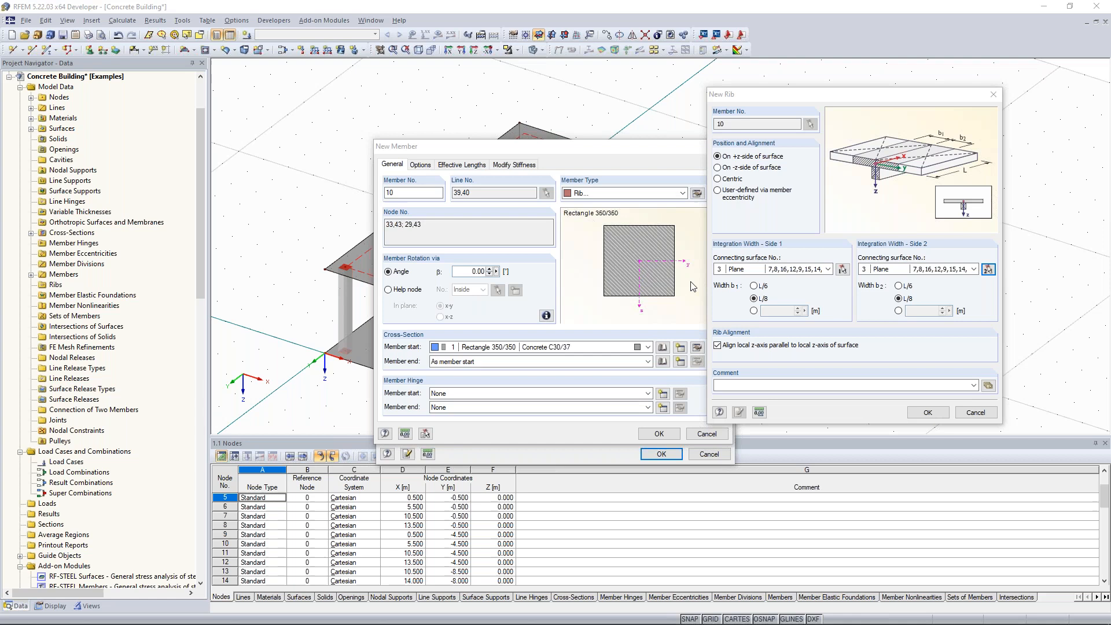
drag(799, 97, 763, 96)
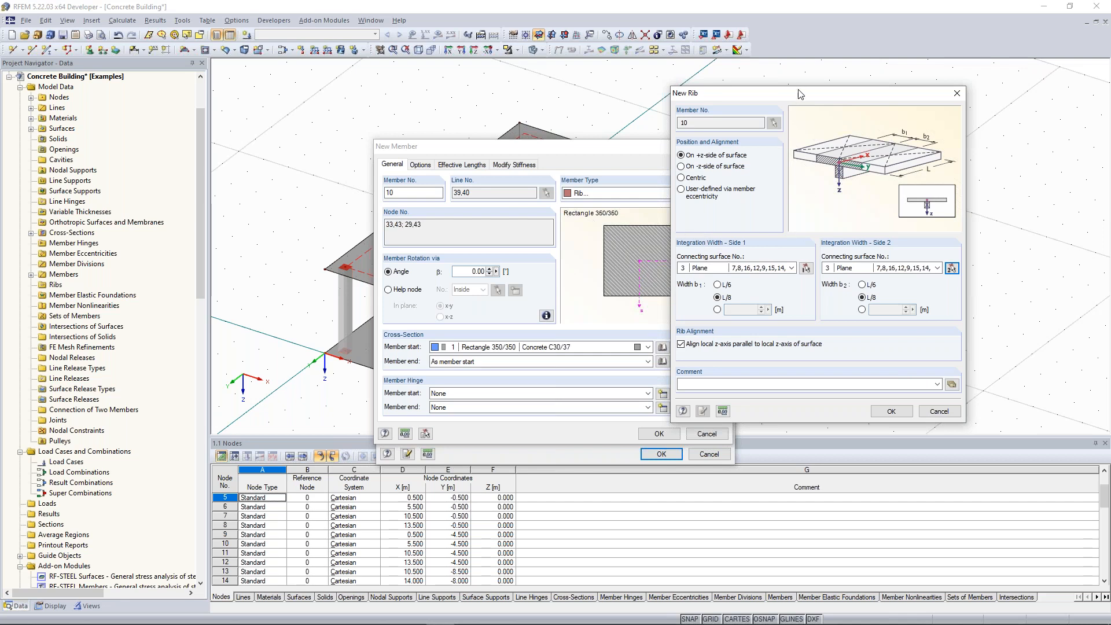
drag(800, 94, 774, 118)
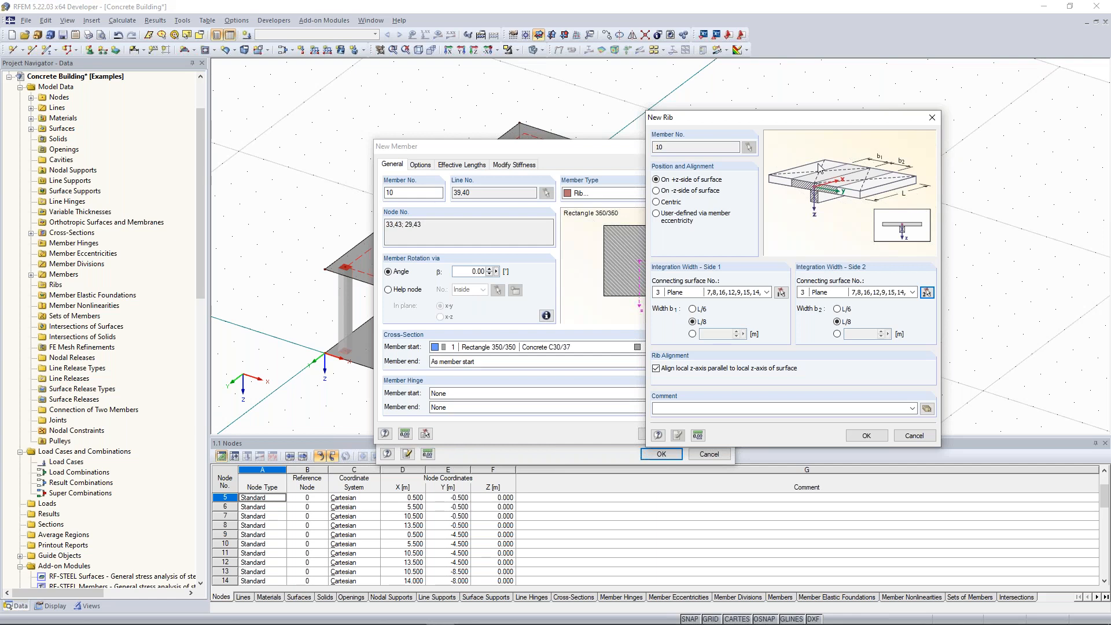
drag(774, 125, 888, 138)
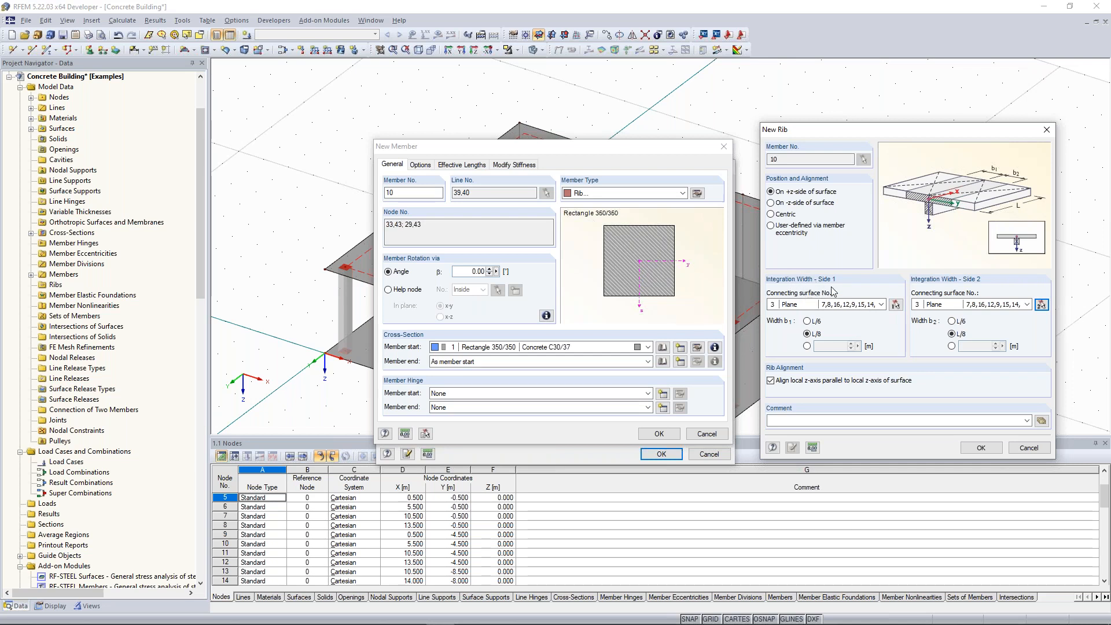
drag(854, 128, 818, 146)
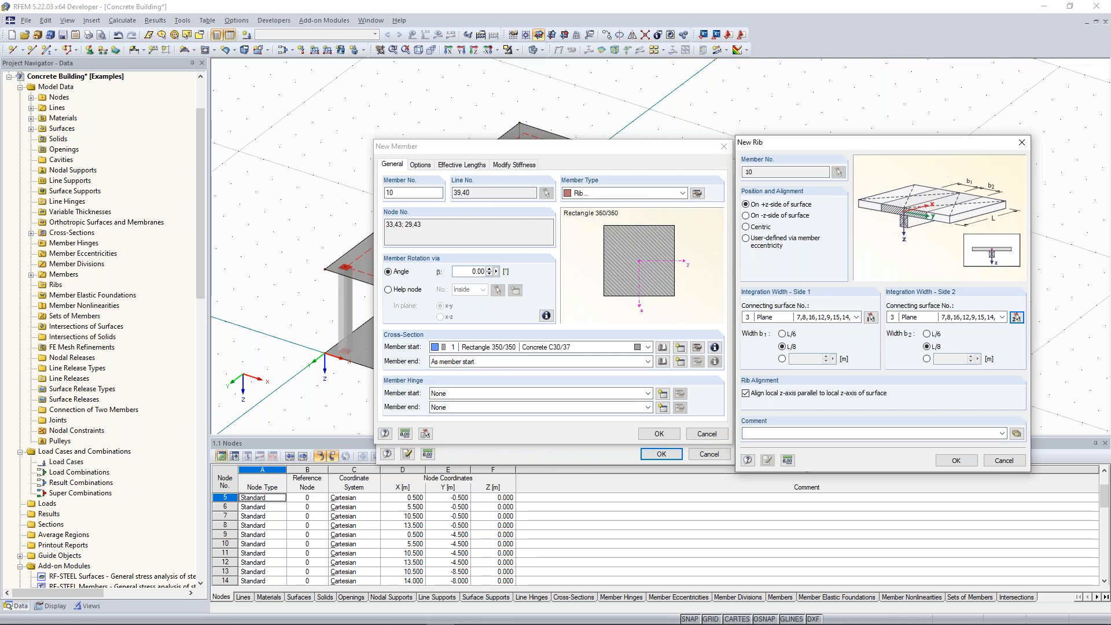
Confirm the rib parameters, give the member a new 200/150 mm rectangular cross-section in Concrete C30/37, and apply it to both slab lines.
click(956, 460)
drag(577, 151, 480, 85)
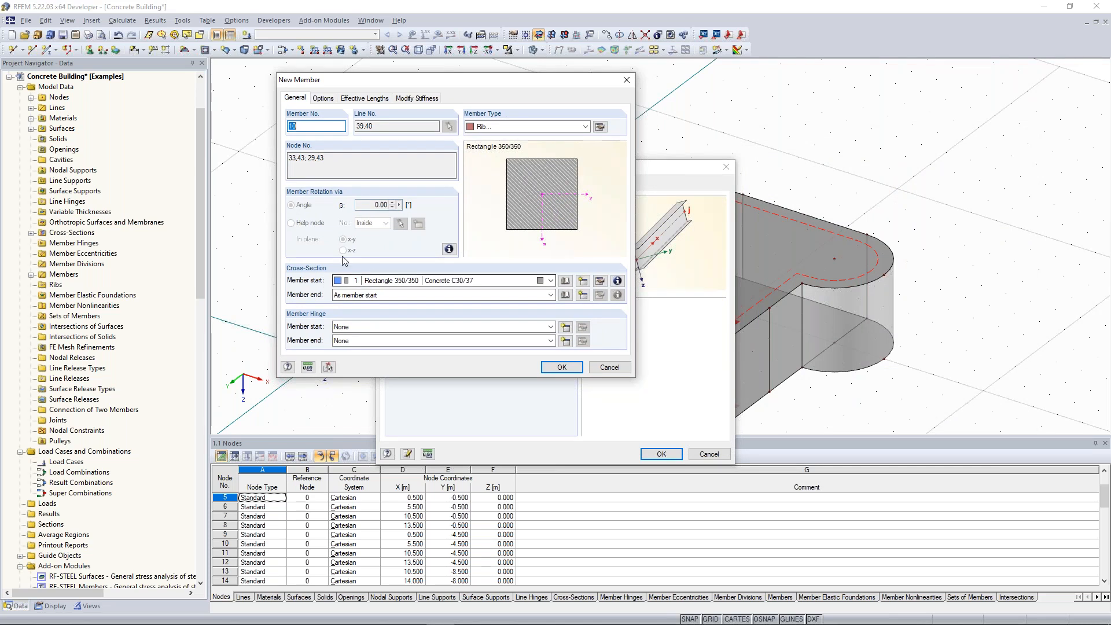
click(583, 281)
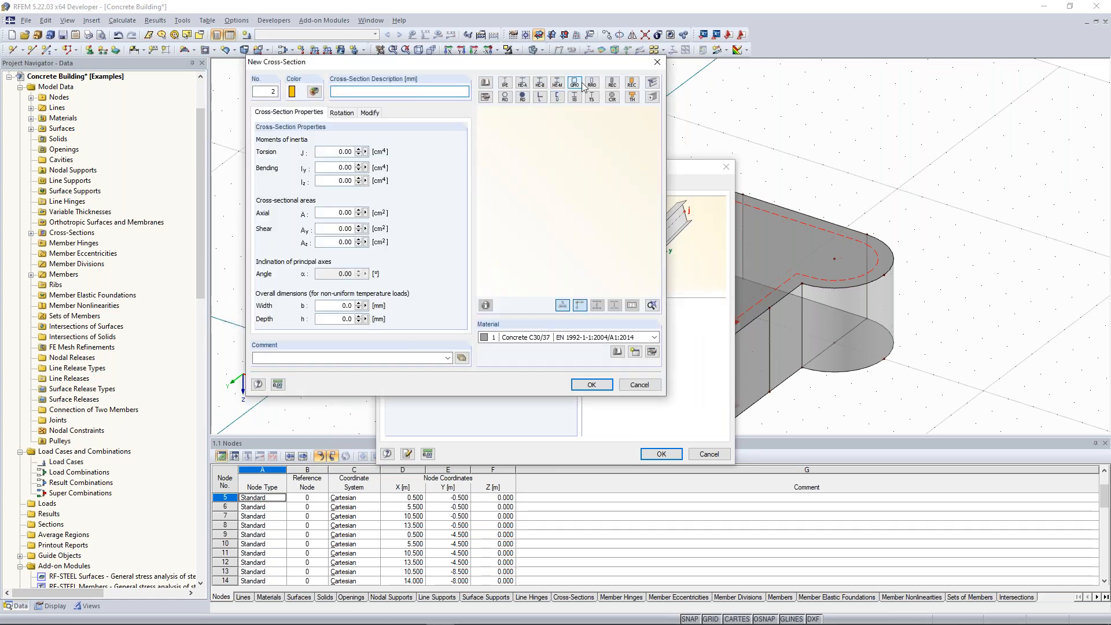
click(612, 85)
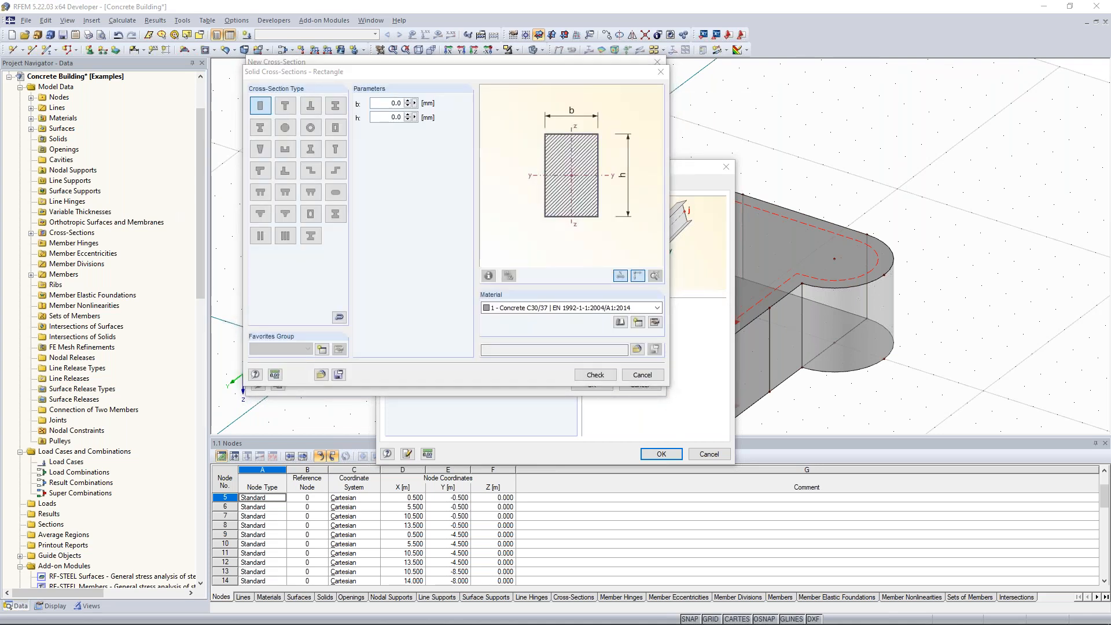
double_click(399, 108)
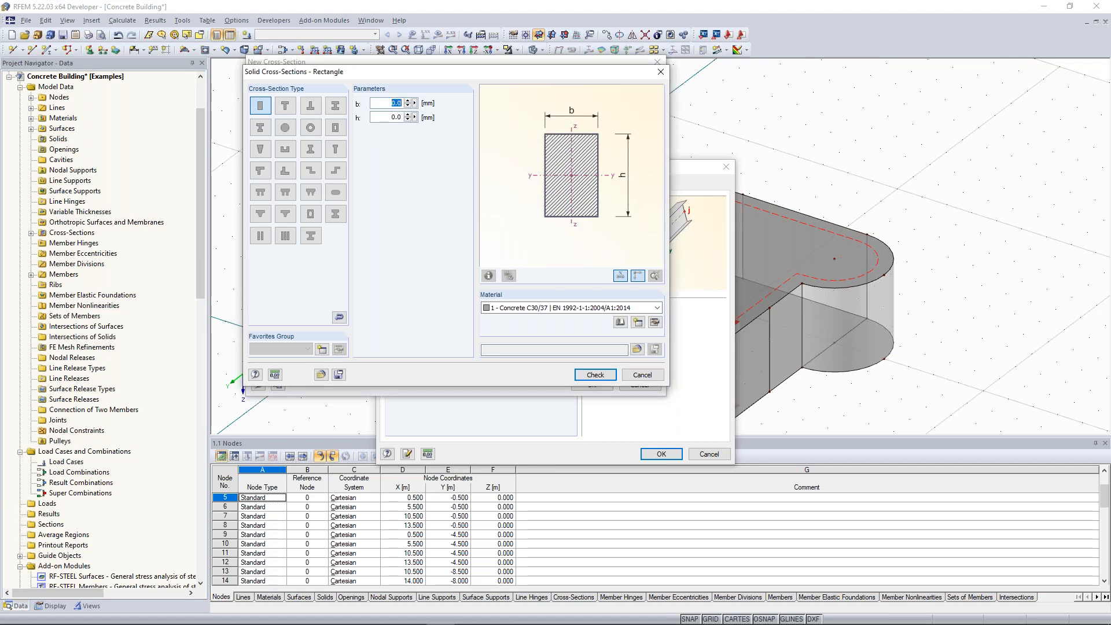
text(2)
key(Tab)
text(15)
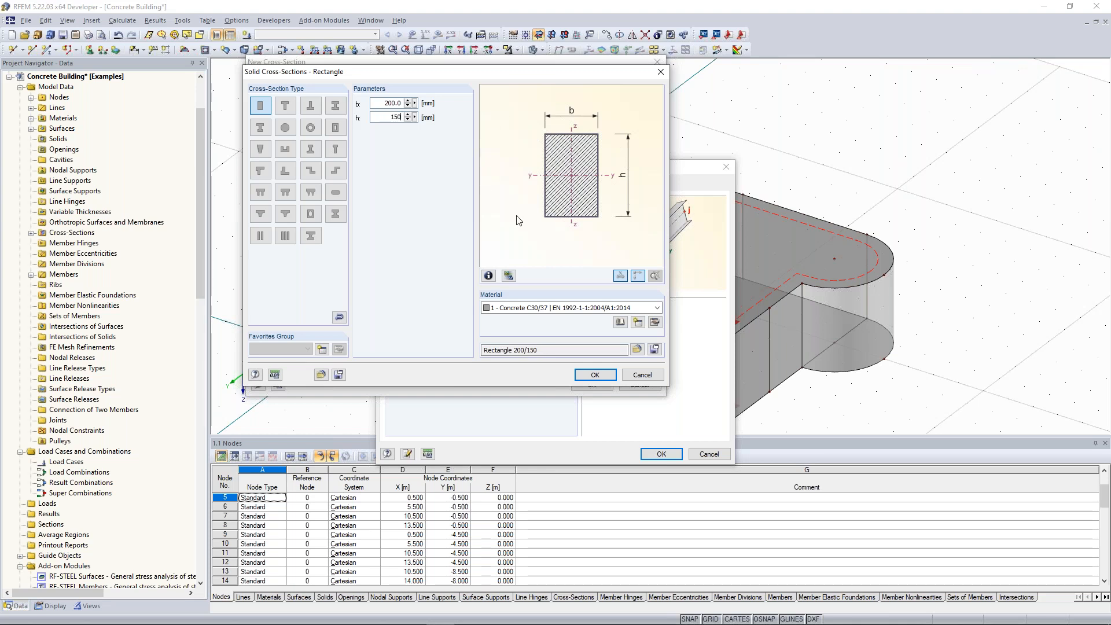
click(595, 376)
click(592, 384)
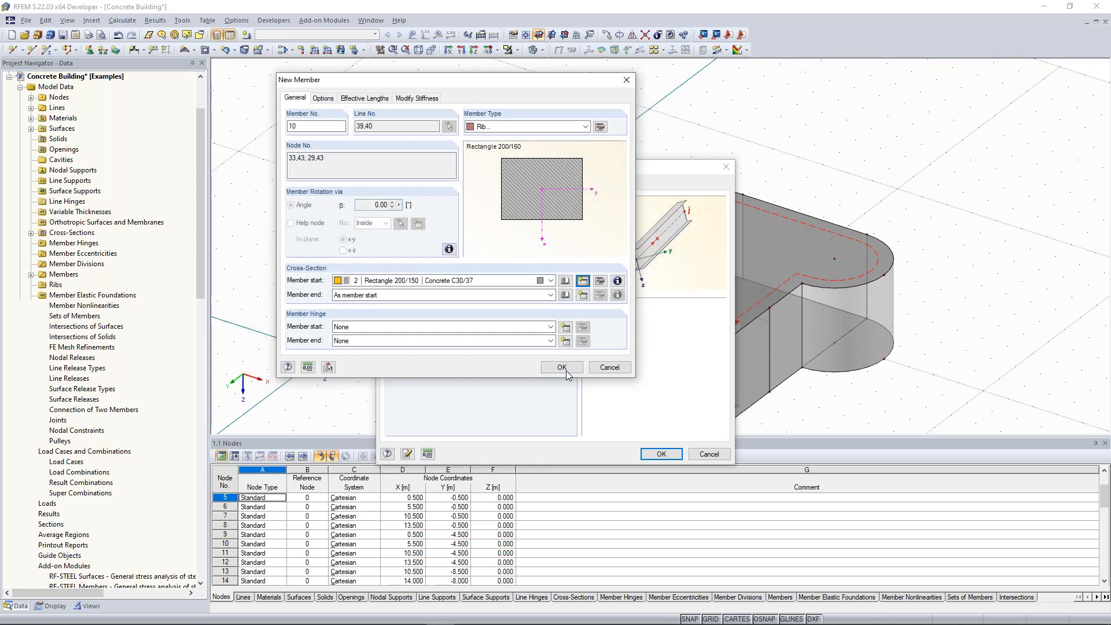
click(564, 370)
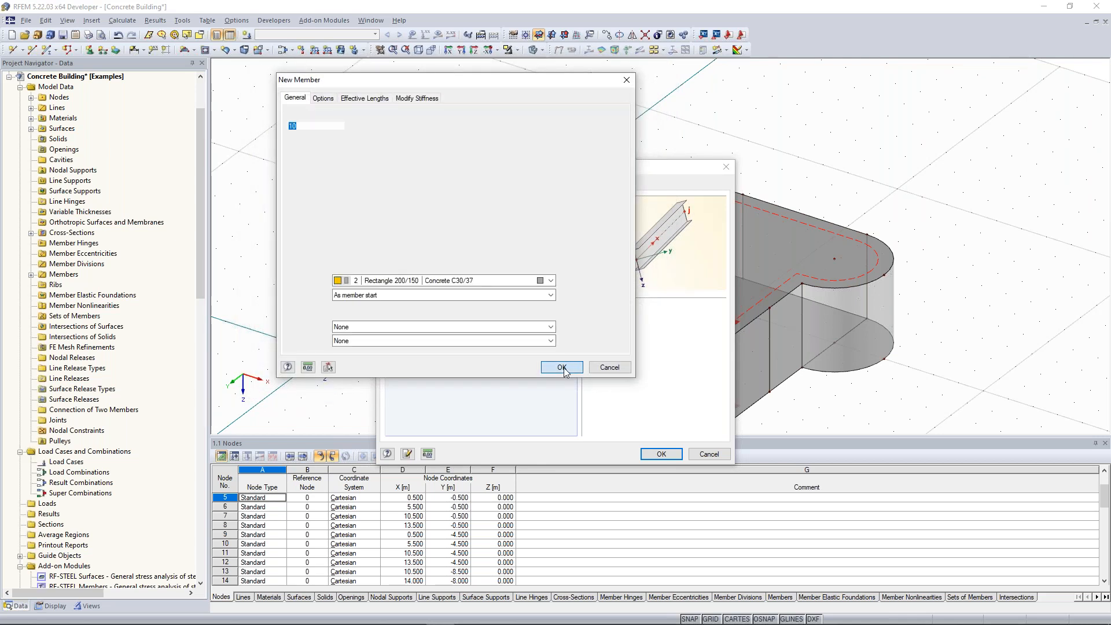
click(661, 454)
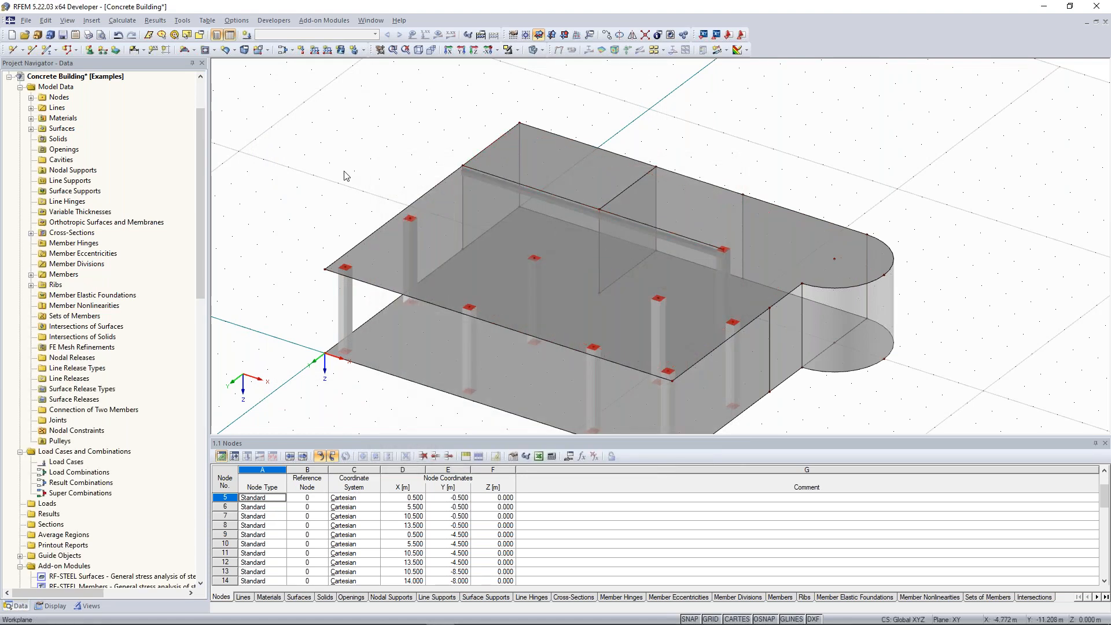
Render the model's surfaces as filled including thickness with edges.
ctrl+middle_drag(424, 241, 455, 159)
scroll(394, 258, up, 2)
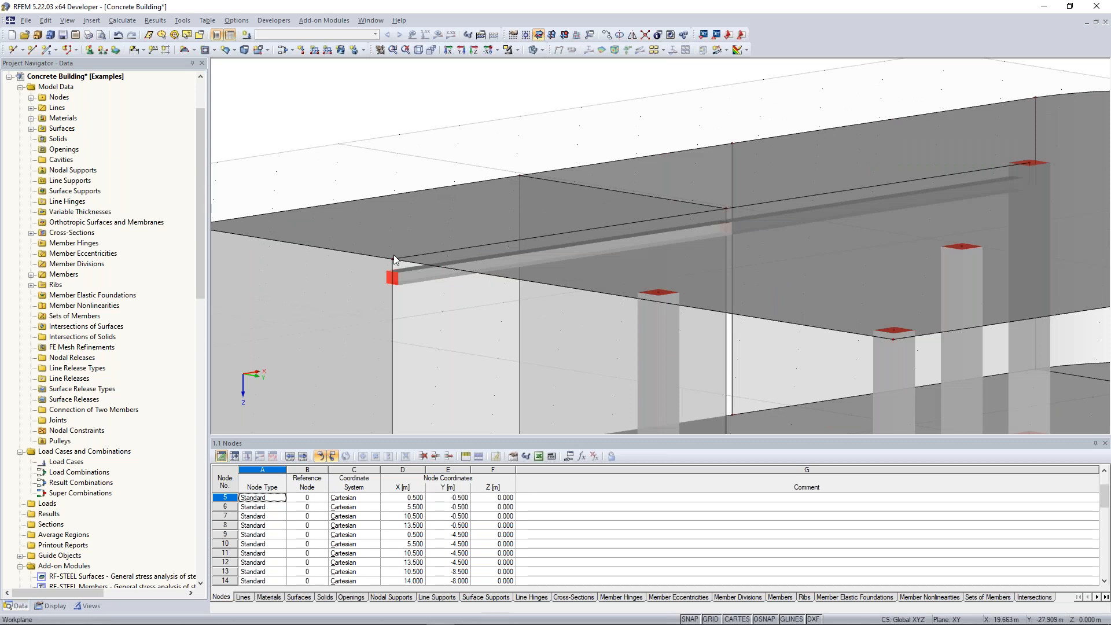
scroll(393, 255, down, 2)
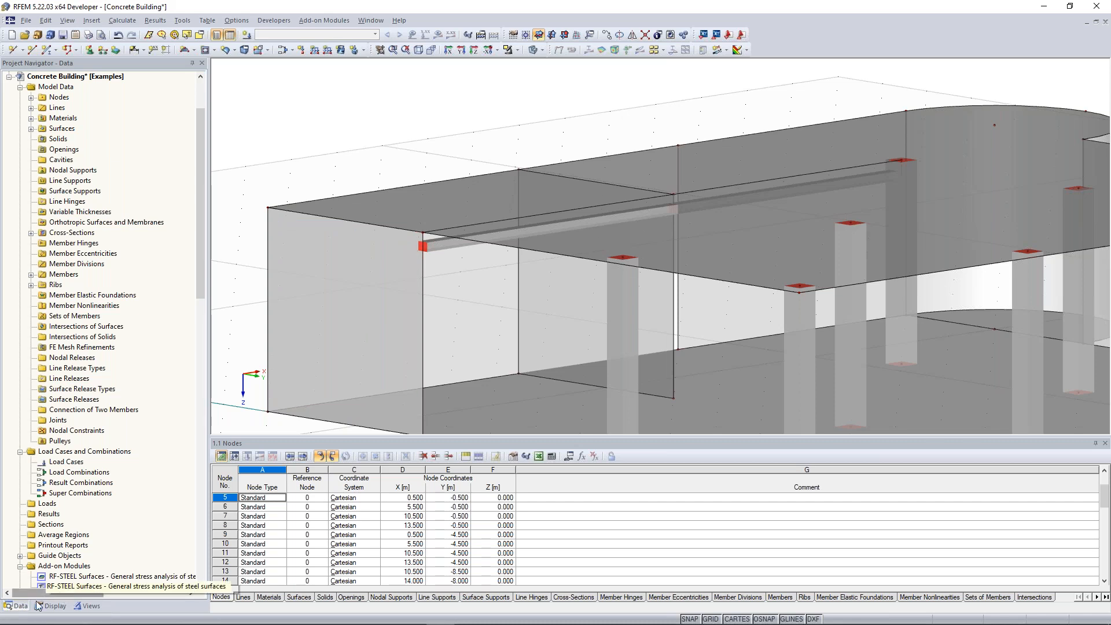
click(67, 605)
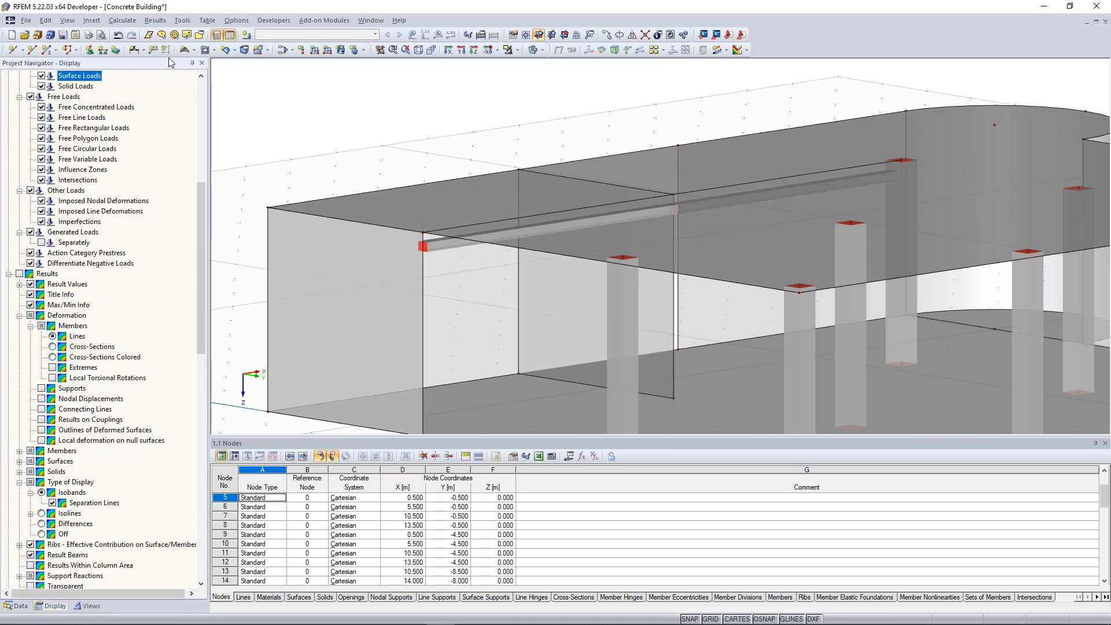
drag(201, 251, 200, 475)
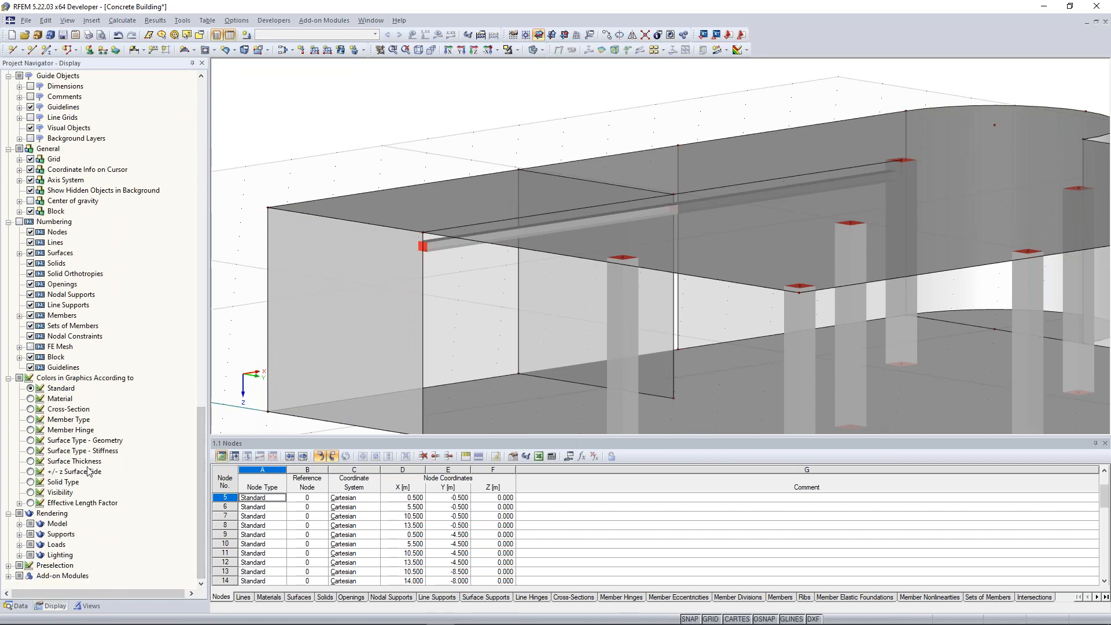
click(19, 523)
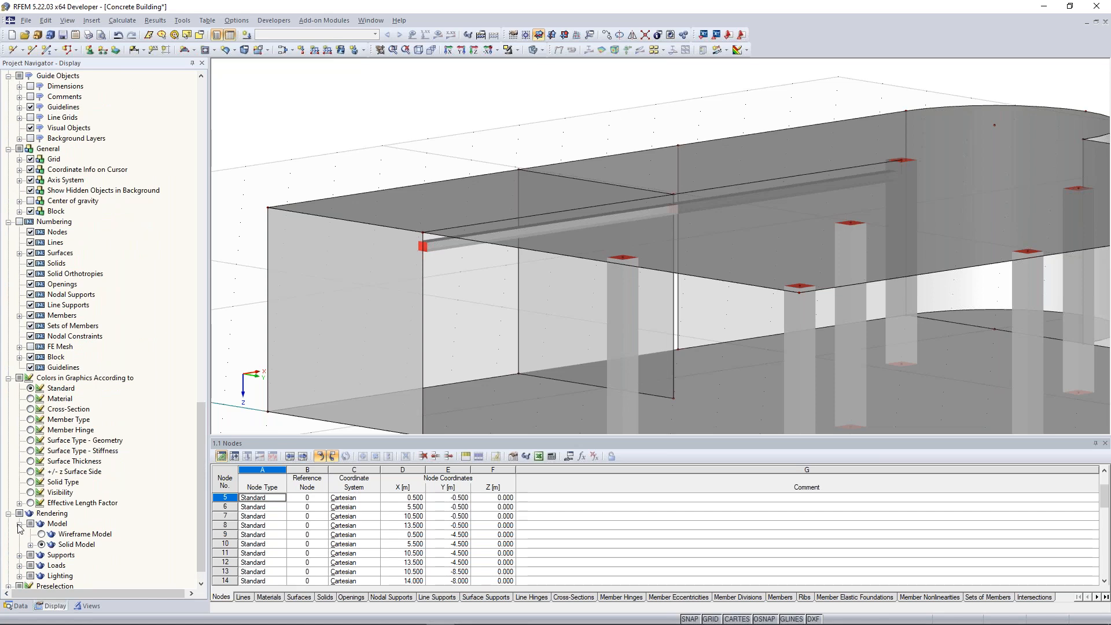
scroll(32, 525, down, 1)
click(32, 525)
scroll(32, 526, down, 2)
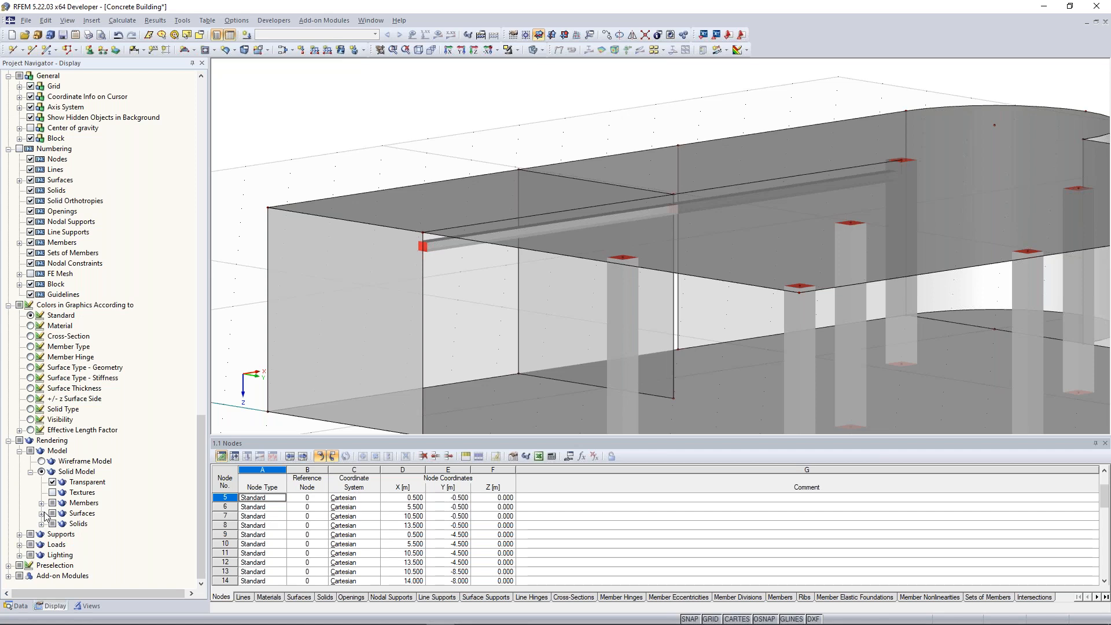
click(42, 513)
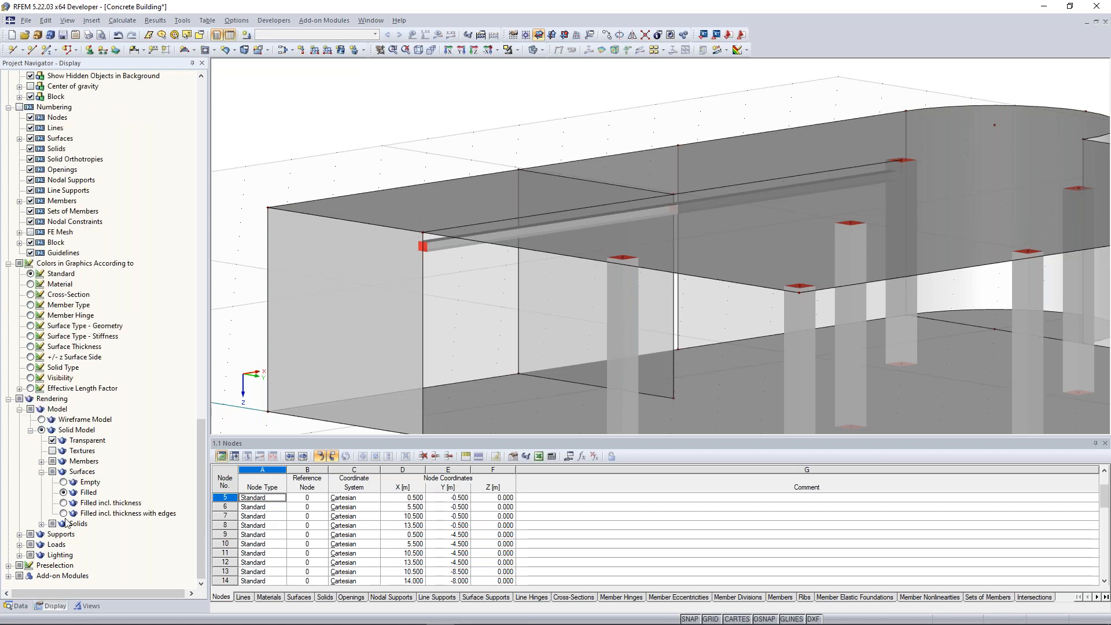
click(64, 513)
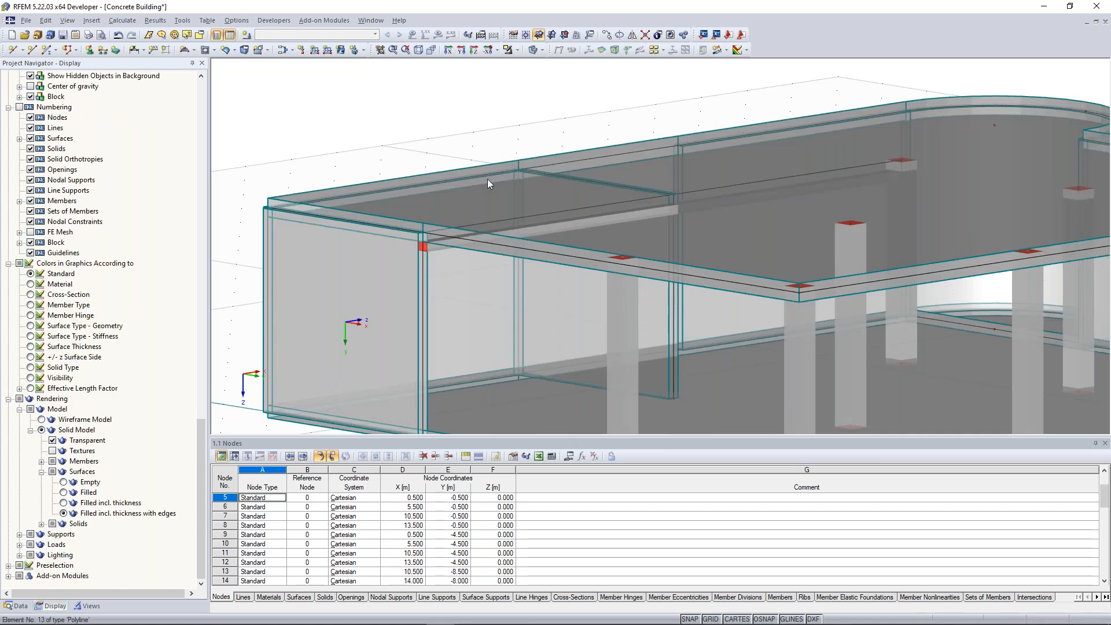
Examine the rib's position beneath the upper slab and at the wall, and return the surface rendering to Filled.
scroll(438, 139, up, 6)
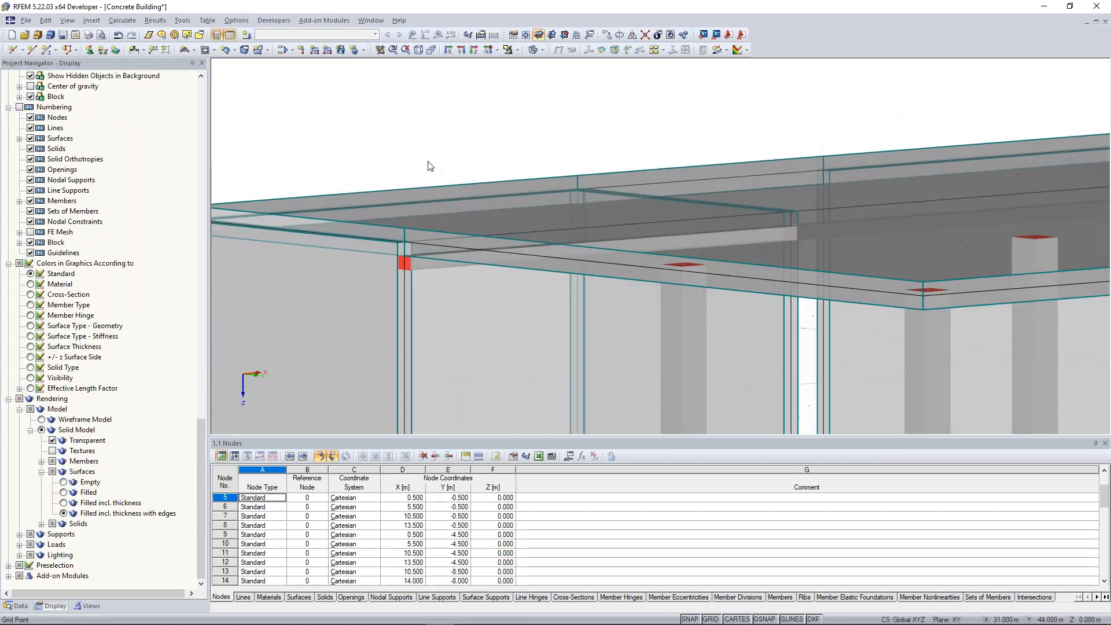
middle_drag(439, 149, 440, 144)
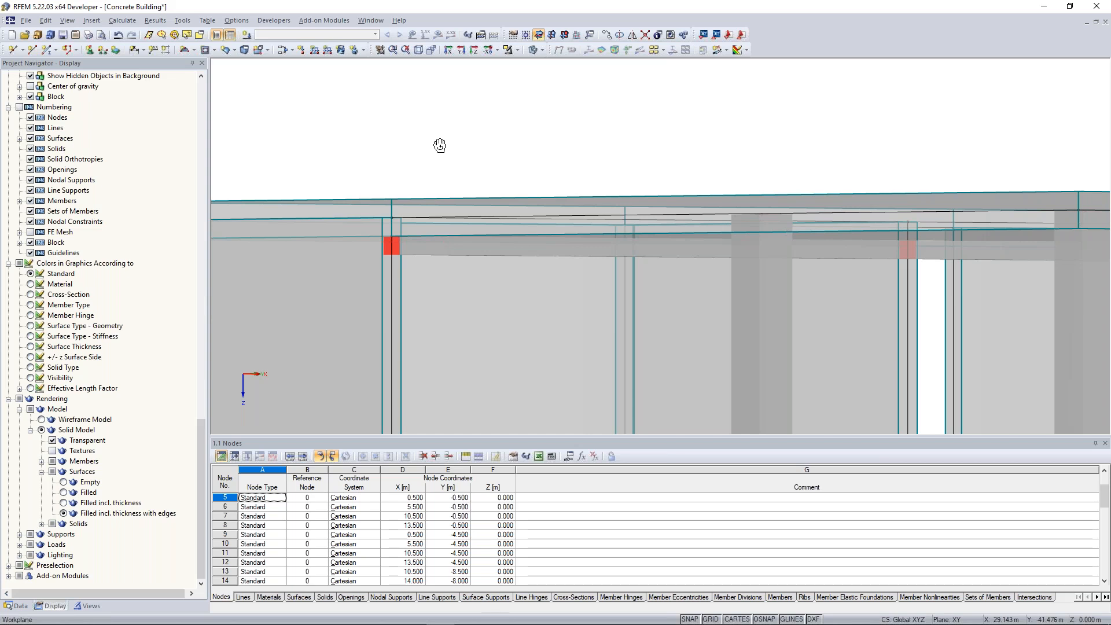
ctrl+middle_drag(439, 145, 425, 140)
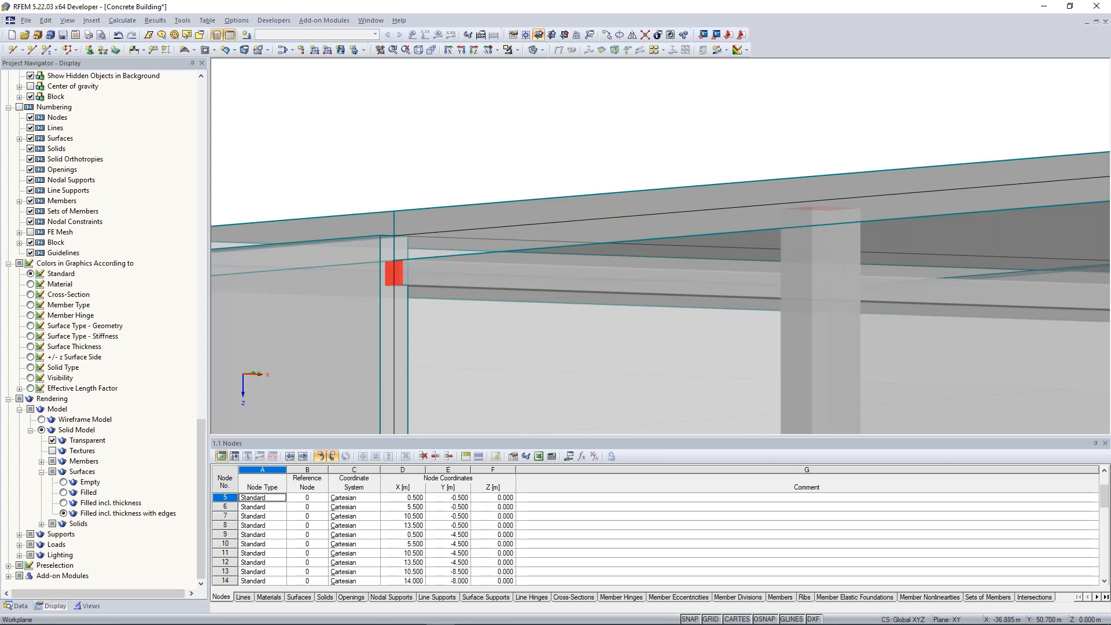
ctrl+middle_drag(570, 155, 423, 208)
scroll(422, 207, down, 8)
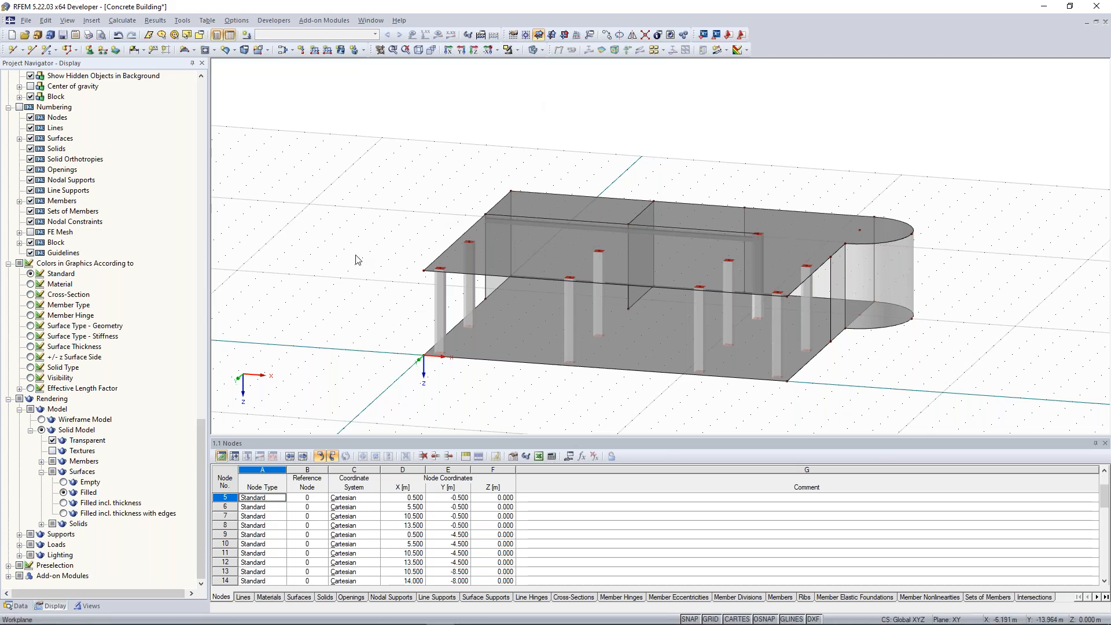
Move the work plane origin to the building's base corner at X 0, Y -12 m and make XZ the current work plane.
ctrl+middle_drag(347, 265, 573, 313)
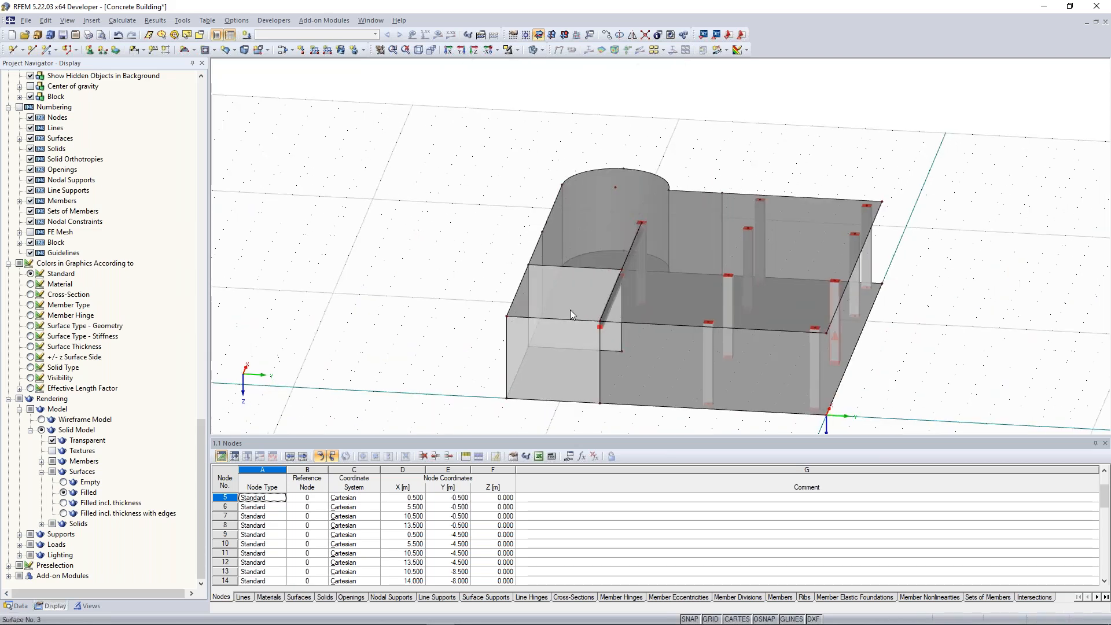
ctrl+middle_drag(598, 359, 697, 318)
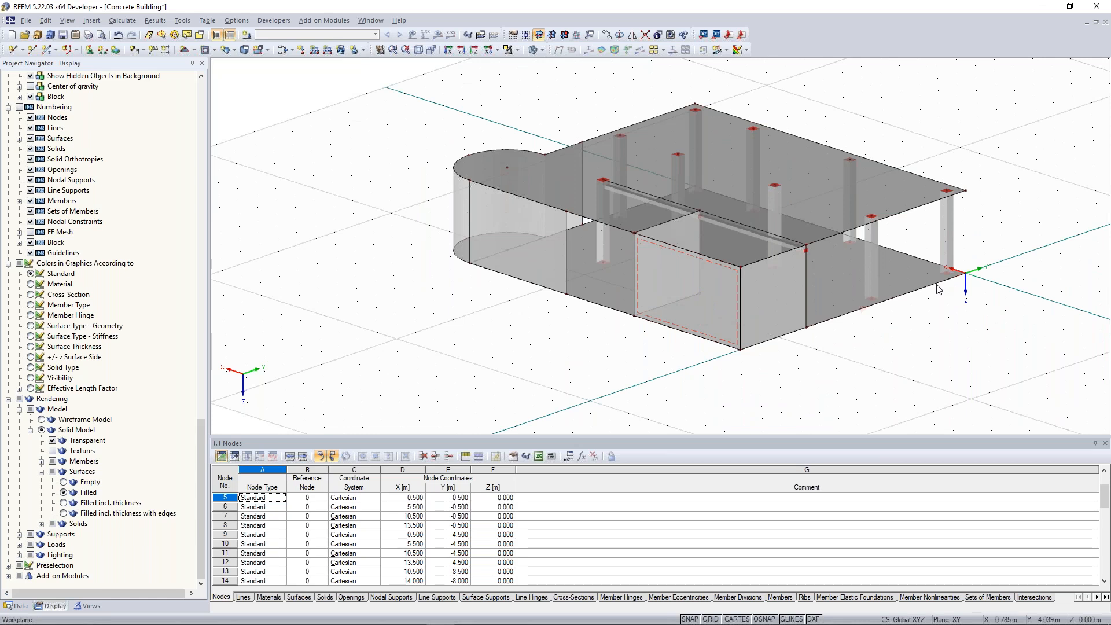
click(525, 35)
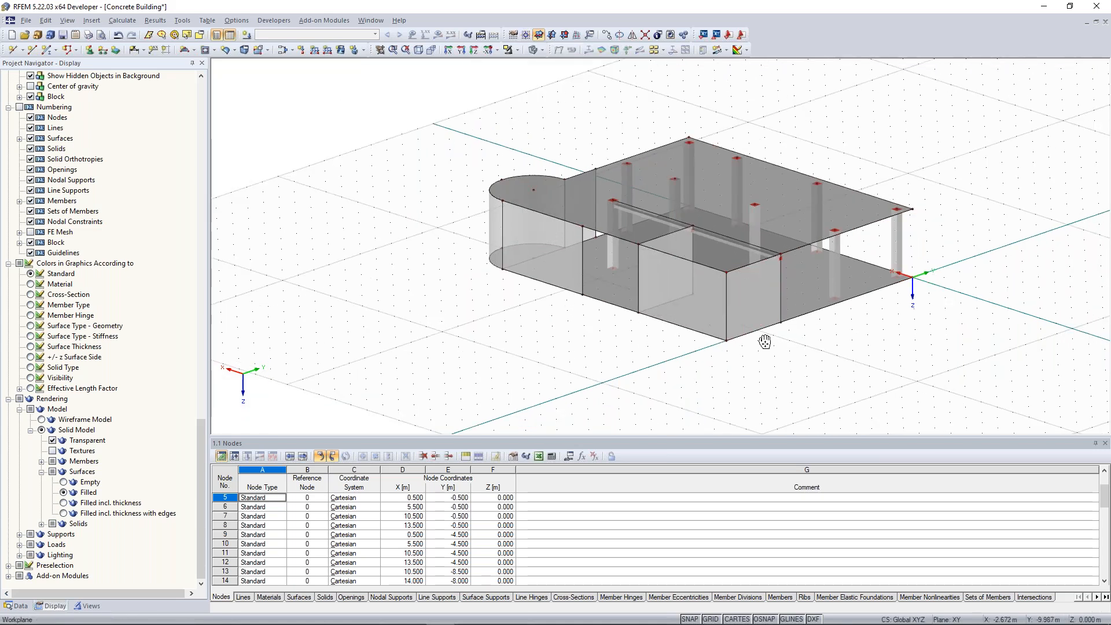
middle_drag(765, 342, 733, 335)
ctrl+middle_drag(758, 372, 797, 371)
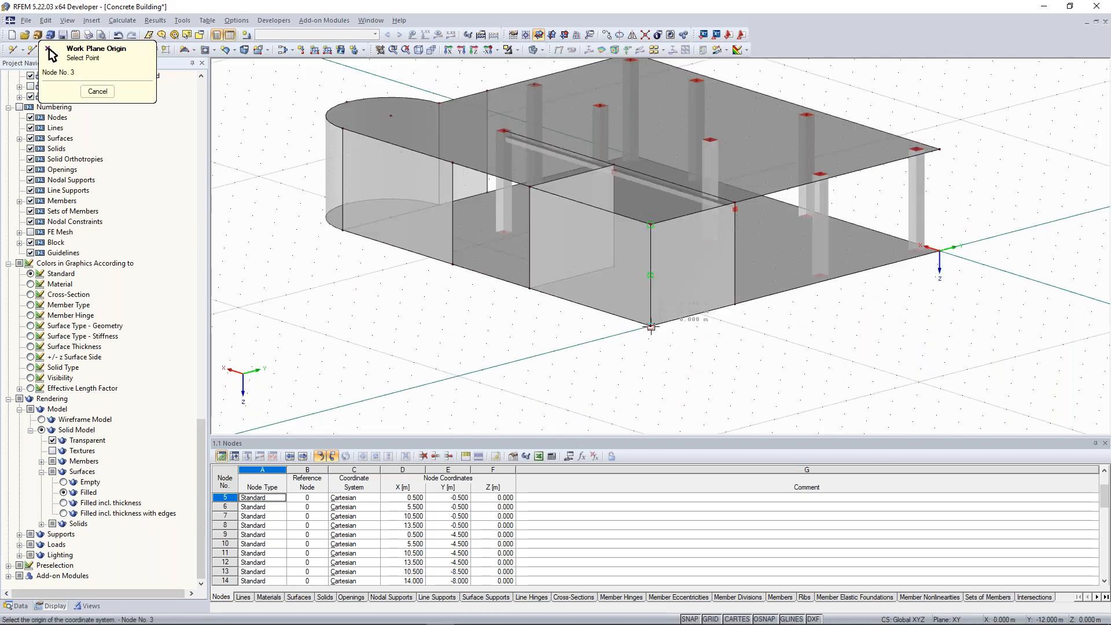
click(651, 326)
scroll(651, 326, down, 3)
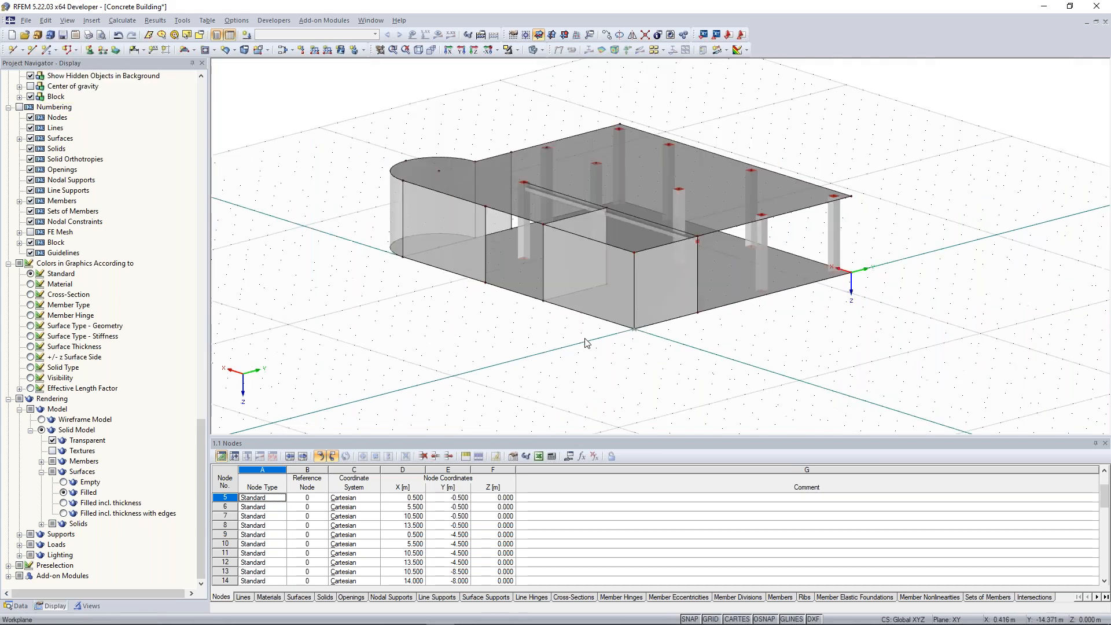
click(554, 36)
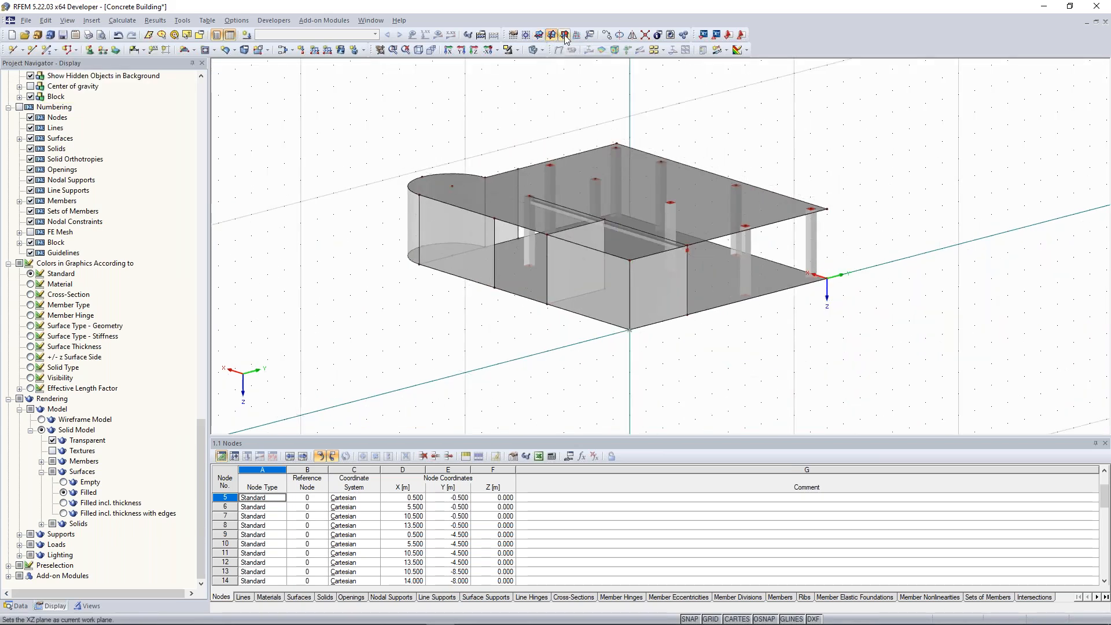
click(565, 36)
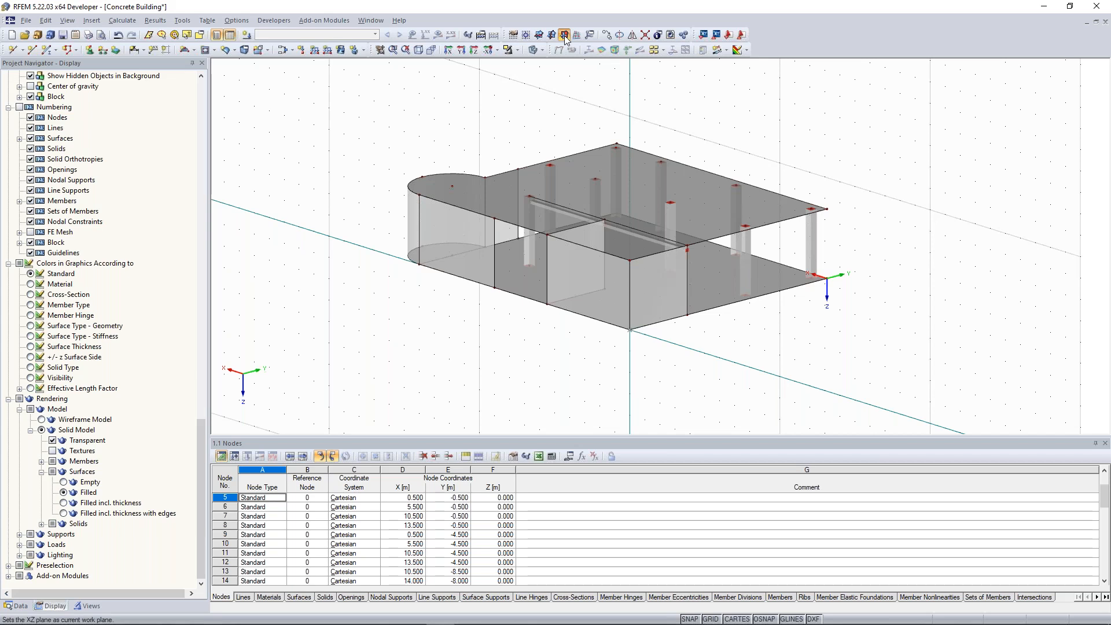
Place a standard node on the outer wall at X 5, Y 0, Z -2.5 m relative to the grid origin.
scroll(590, 364, up, 3)
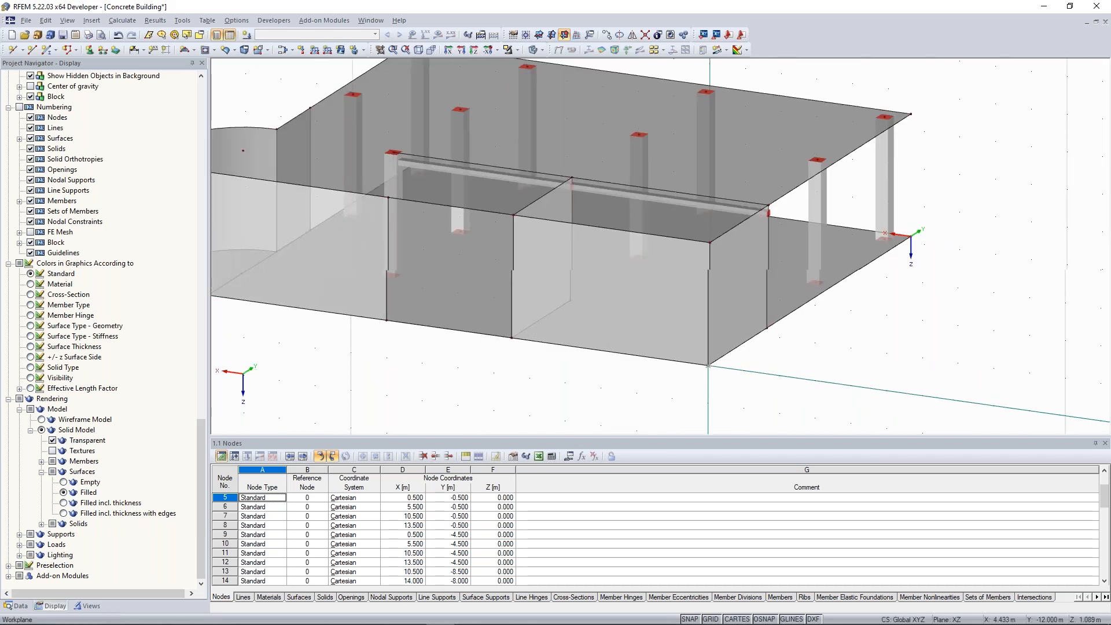
scroll(154, 399, up, 20)
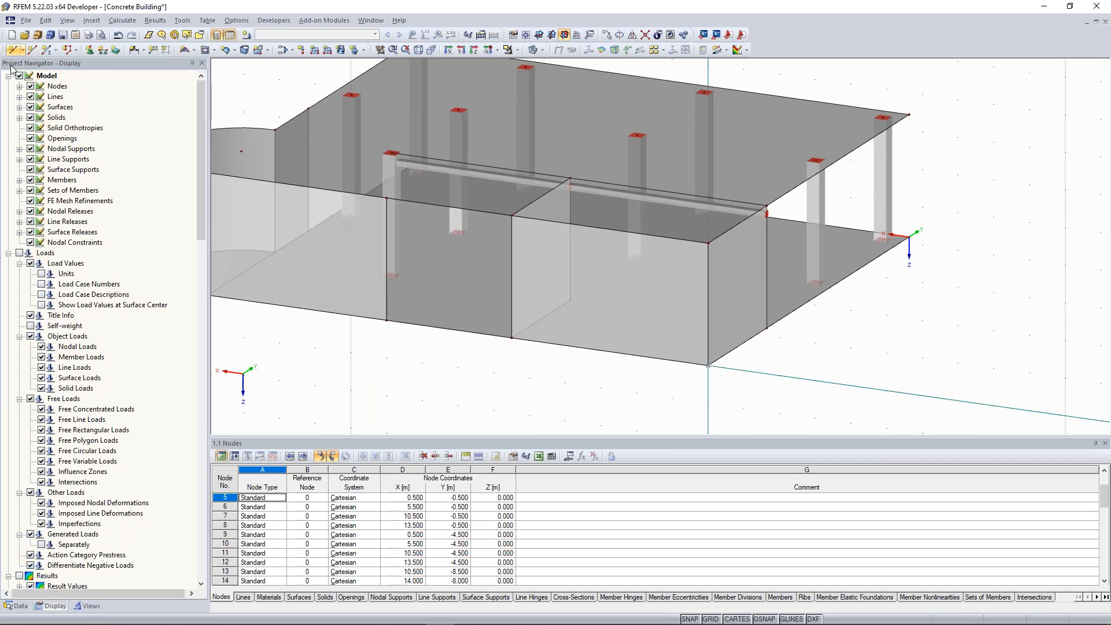
click(21, 51)
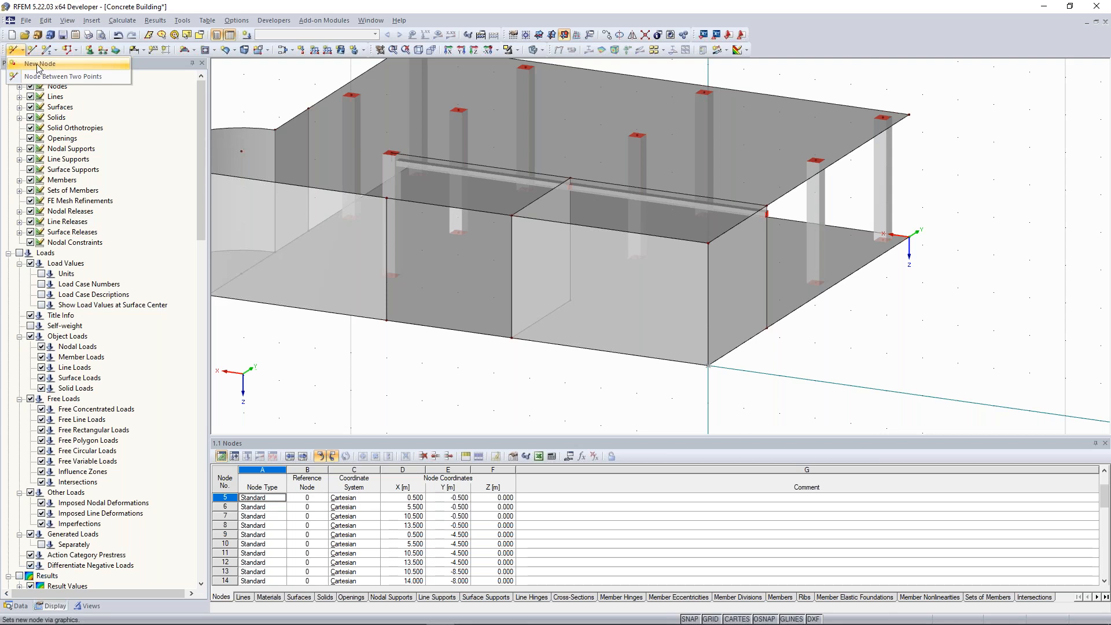
click(37, 64)
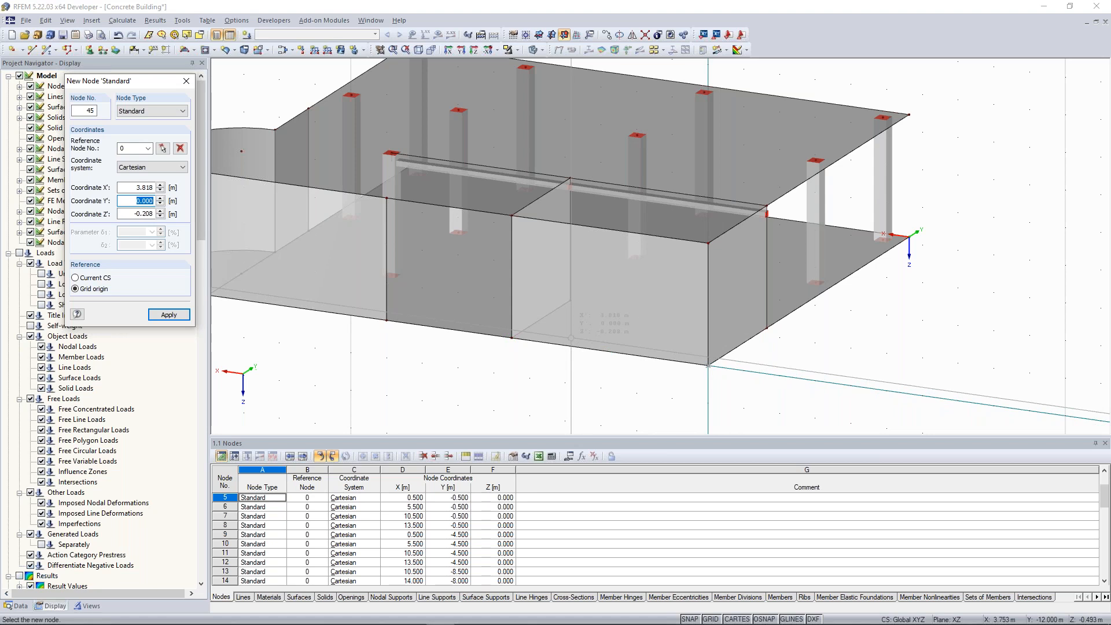
click(143, 187)
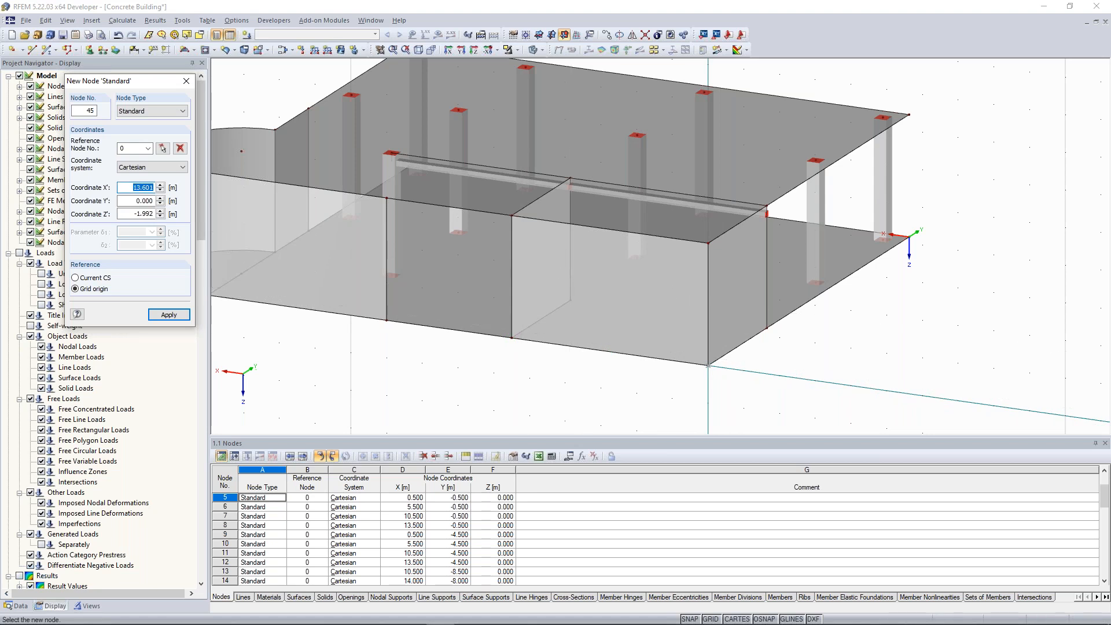
text(5)
key(Tab)
key(Tab)
text(-)
text(2,5)
key(shift+Tab)
key(Return)
Place a second node lower on the same wall at X 1.5 m from the grid origin and finish placing nodes.
text(1,5)
key(Tab)
key(Tab)
key(BackSpace)
key(Return)
click(90, 278)
click(86, 288)
click(163, 148)
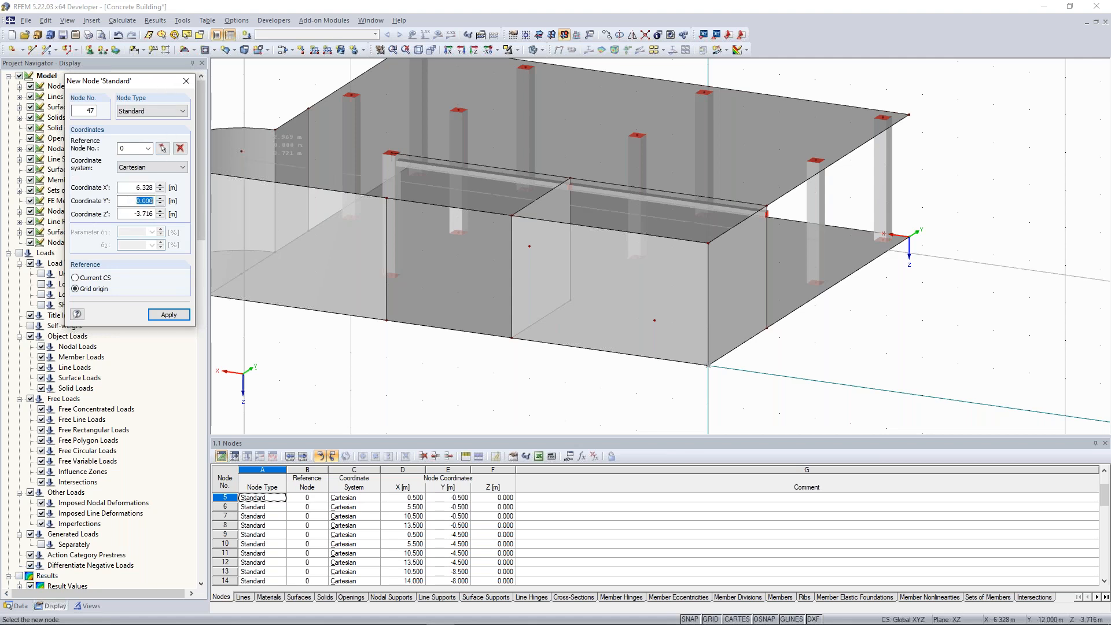
key(Escape)
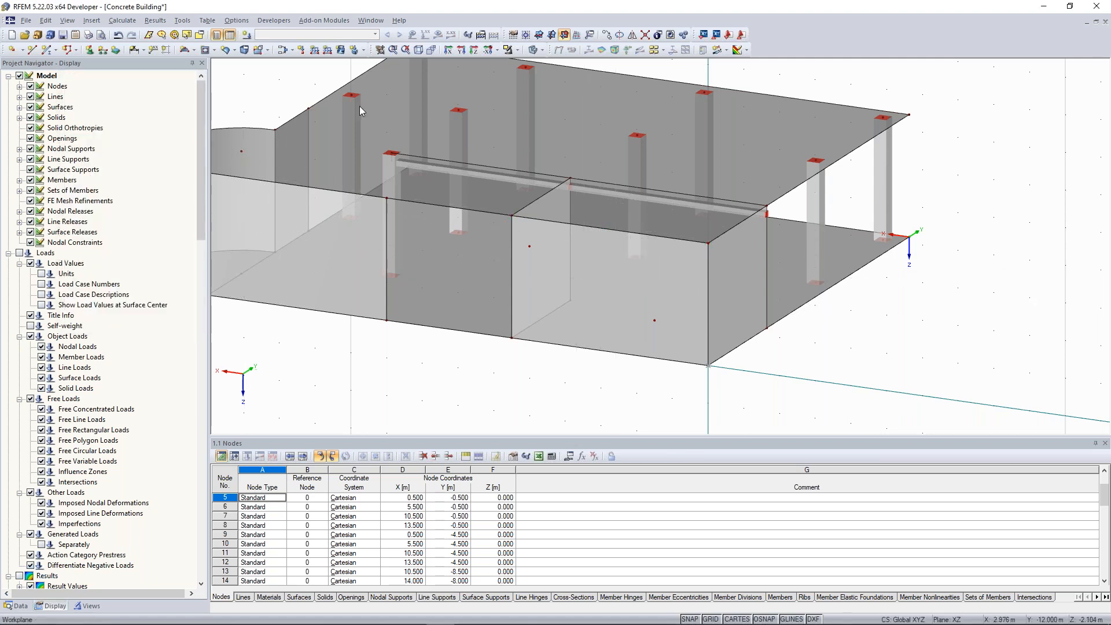
scroll(408, 133, down, 2)
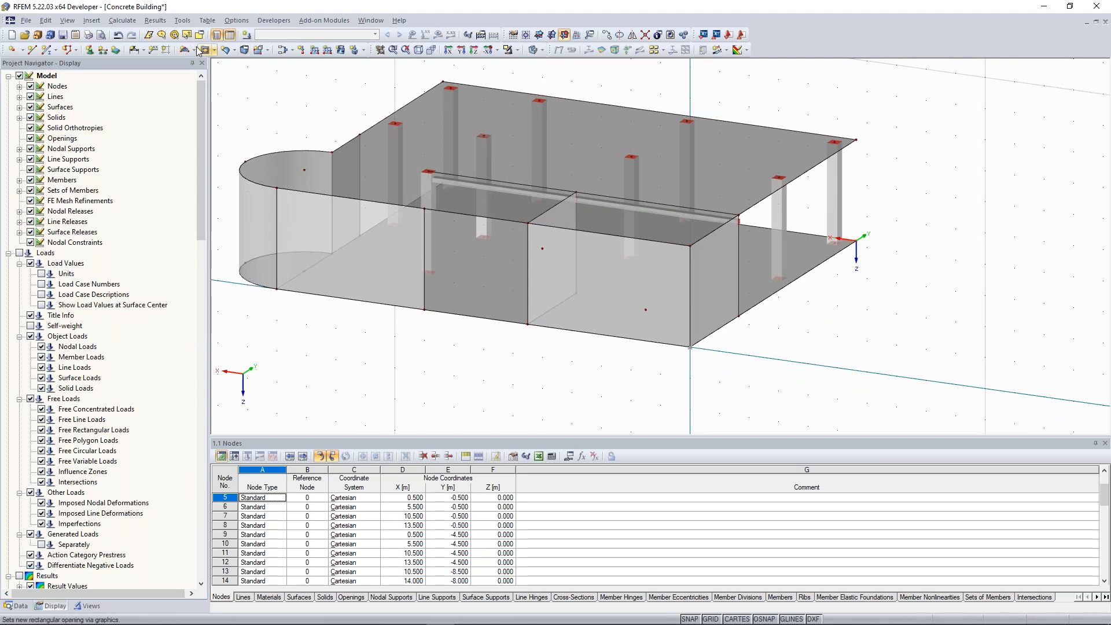
Cut a rectangular opening into the outer wall between the two placed corner nodes and finish the command.
click(214, 50)
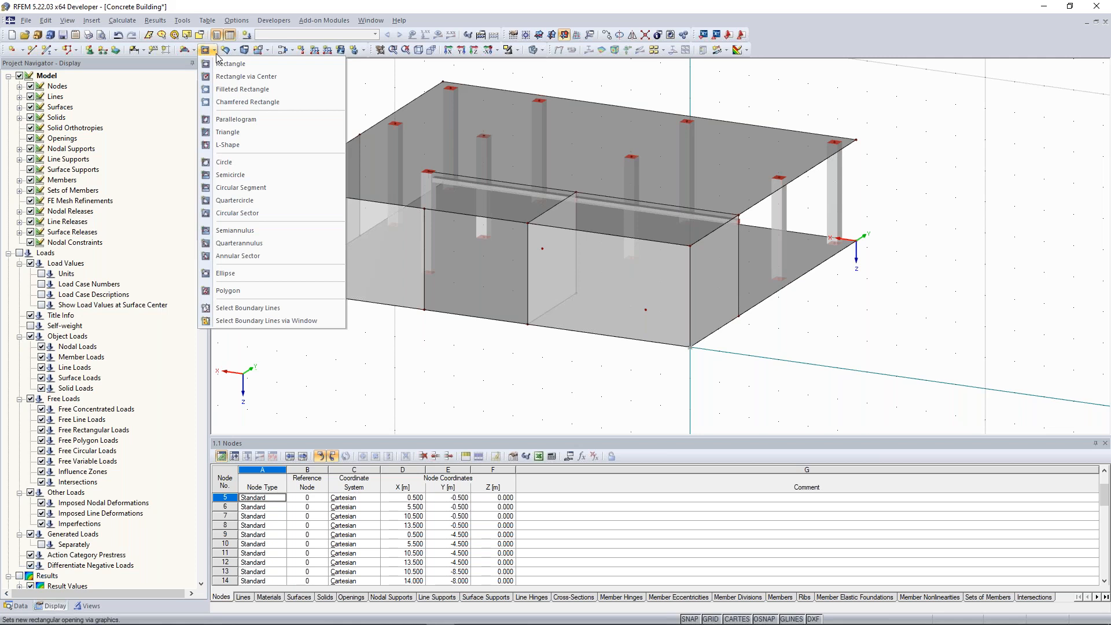
click(222, 63)
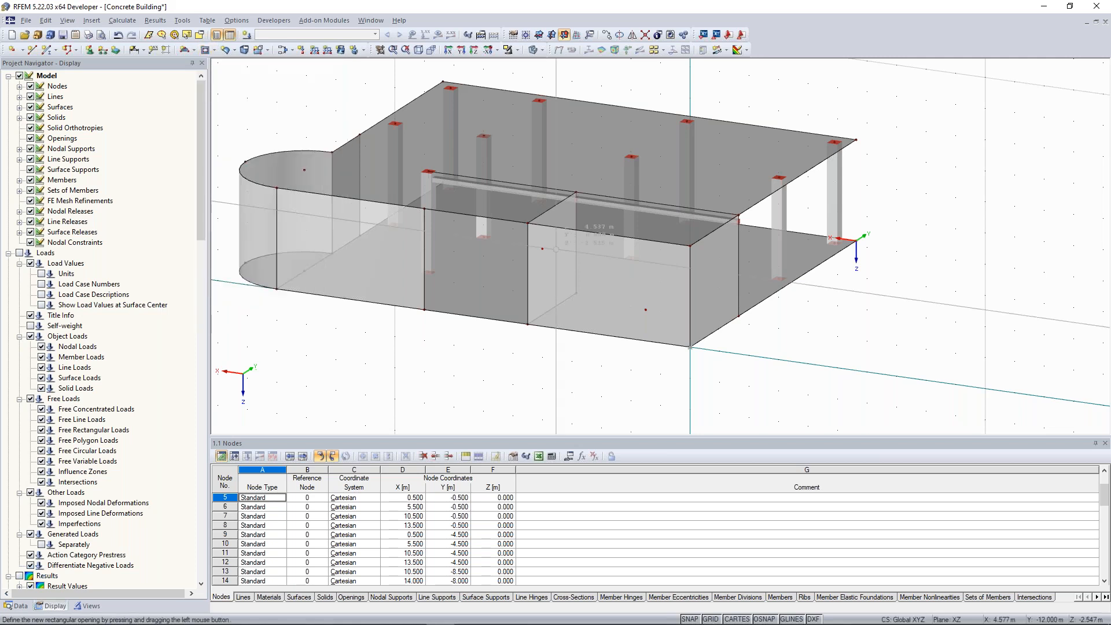
drag(540, 247, 647, 310)
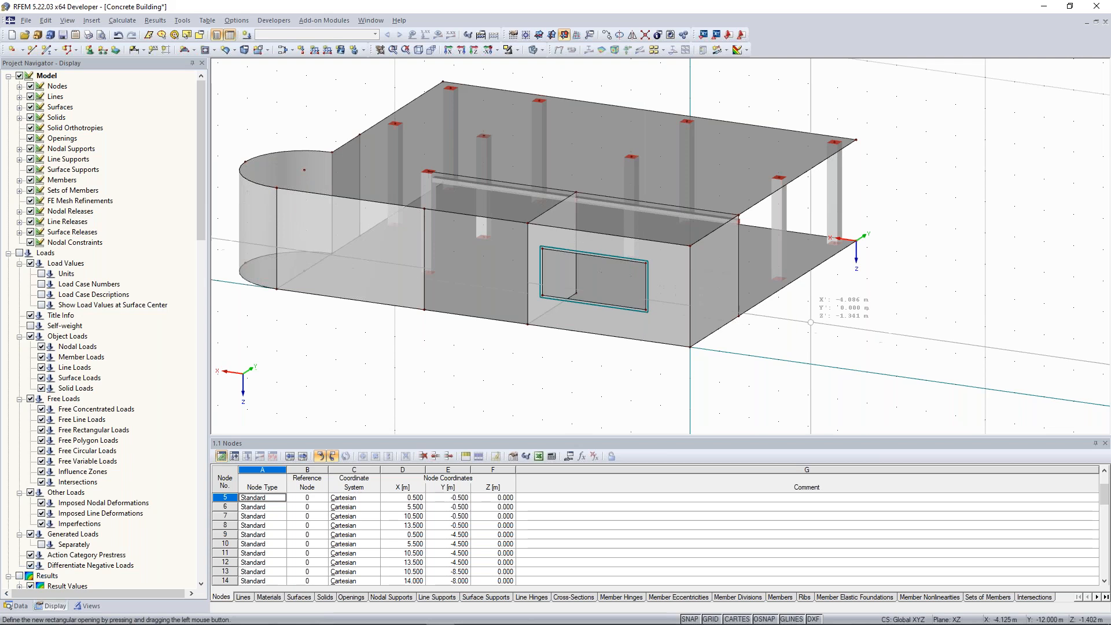
key(Escape)
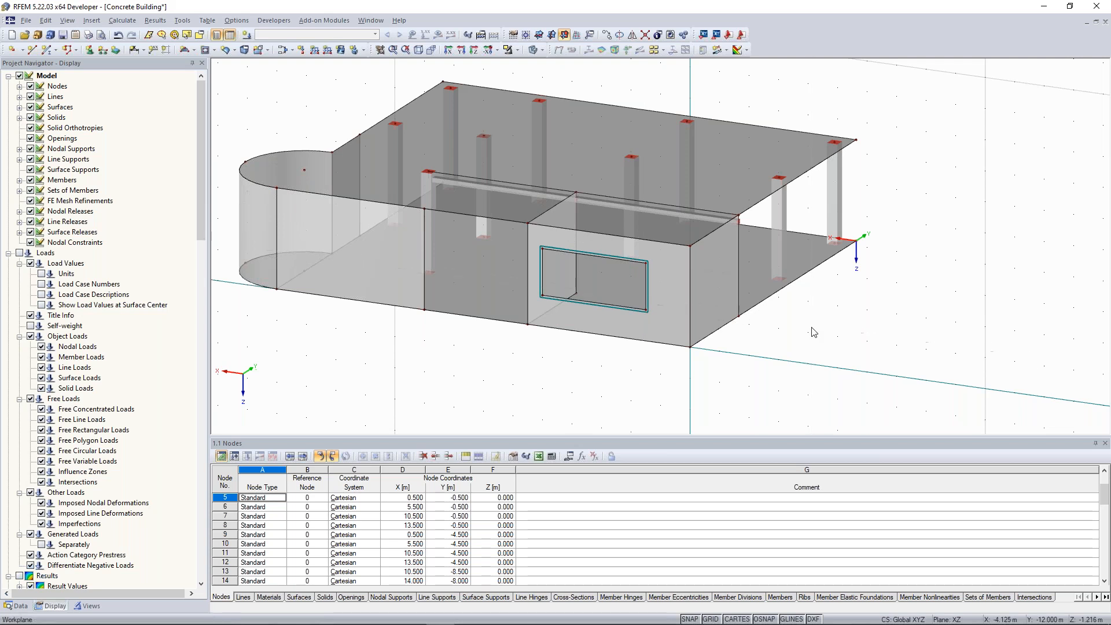
Switch the current work plane back to XY.
scroll(760, 307, down, 3)
ctrl+middle_drag(802, 290, 453, 255)
ctrl+middle_drag(512, 203, 492, 205)
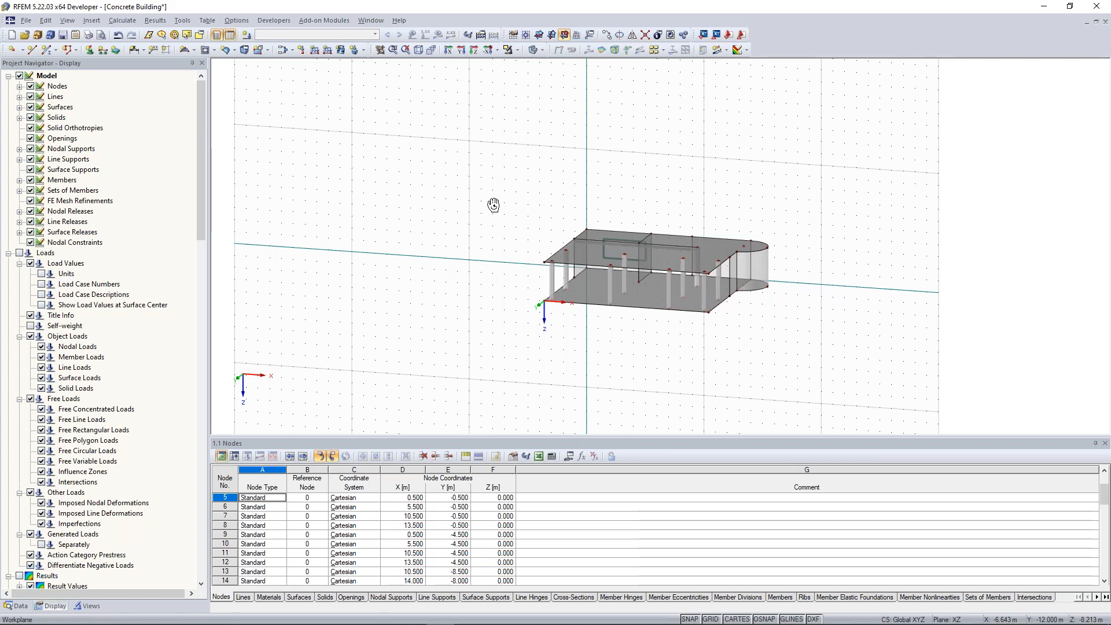
ctrl+middle_drag(493, 205, 487, 275)
scroll(487, 276, up, 2)
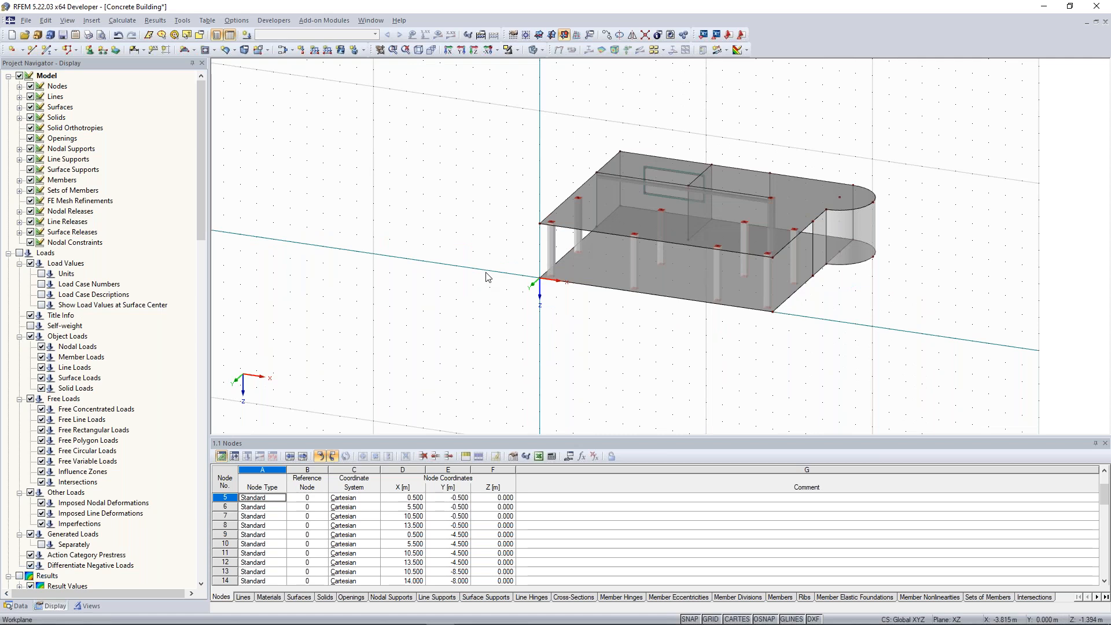
key(F7)
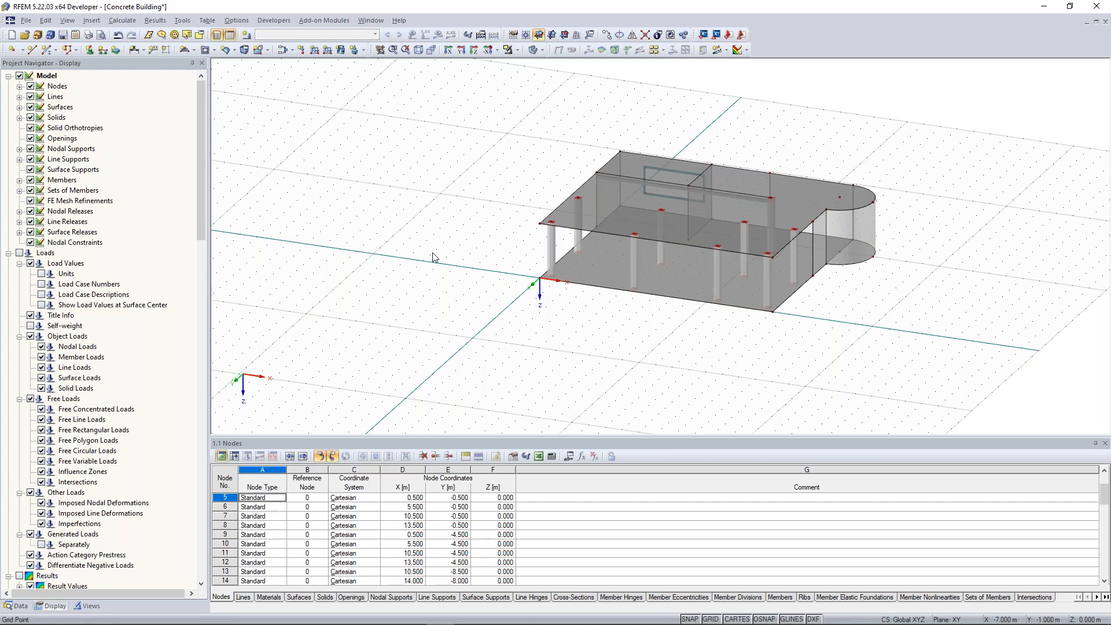
ctrl+middle_drag(457, 264, 598, 317)
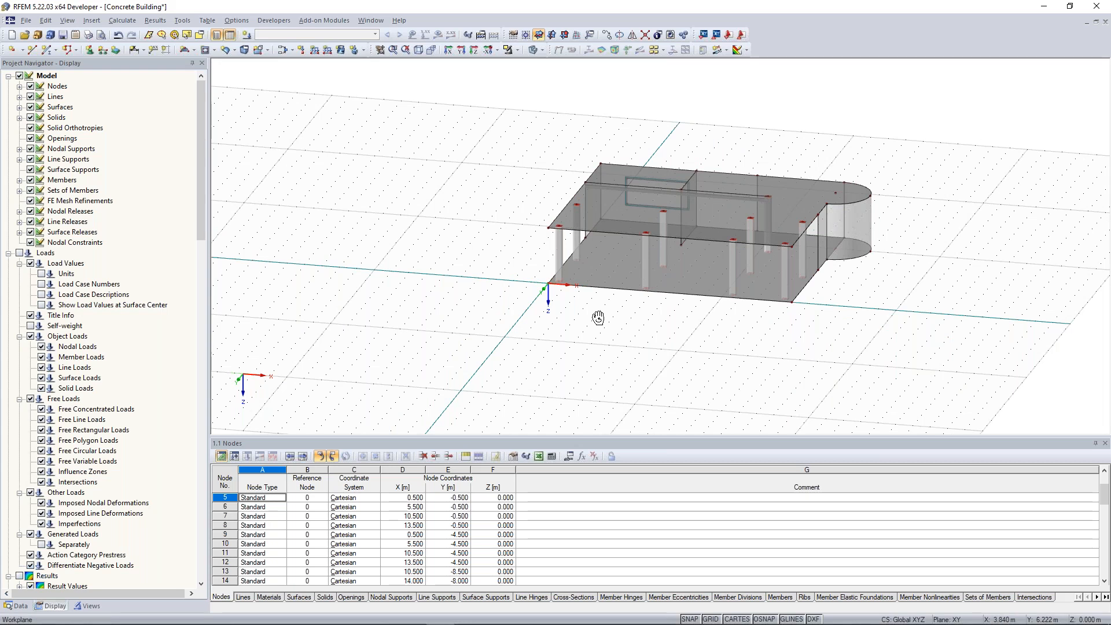
scroll(598, 318, up, 3)
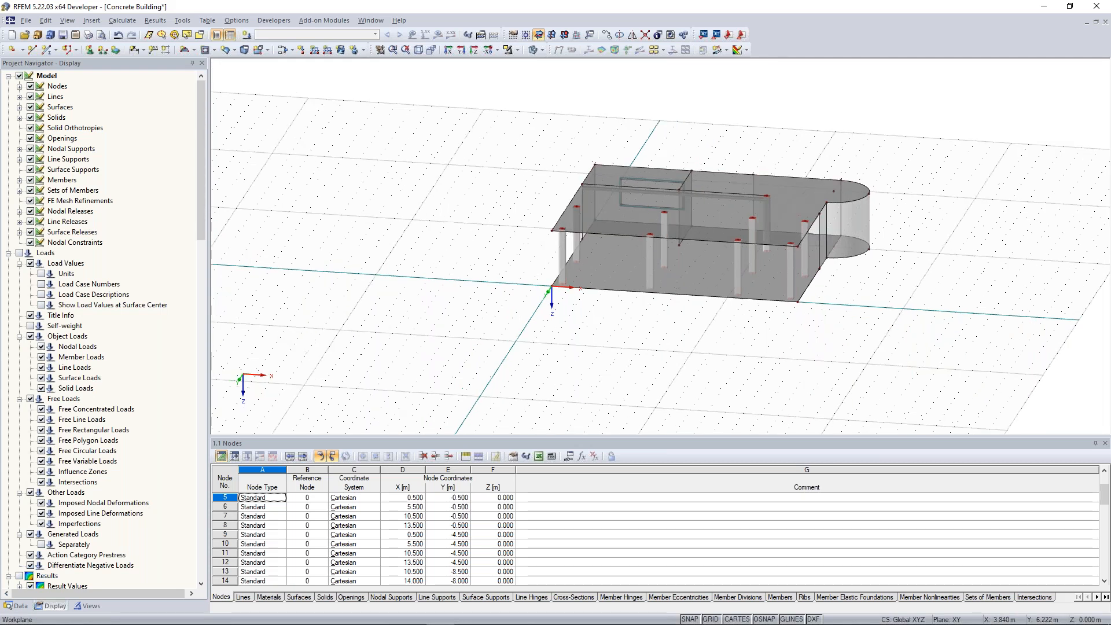
Edit lines 4 and 18 along the base slab's edge and make a line support available on them.
click(20, 605)
ctrl+middle_drag(402, 248, 512, 265)
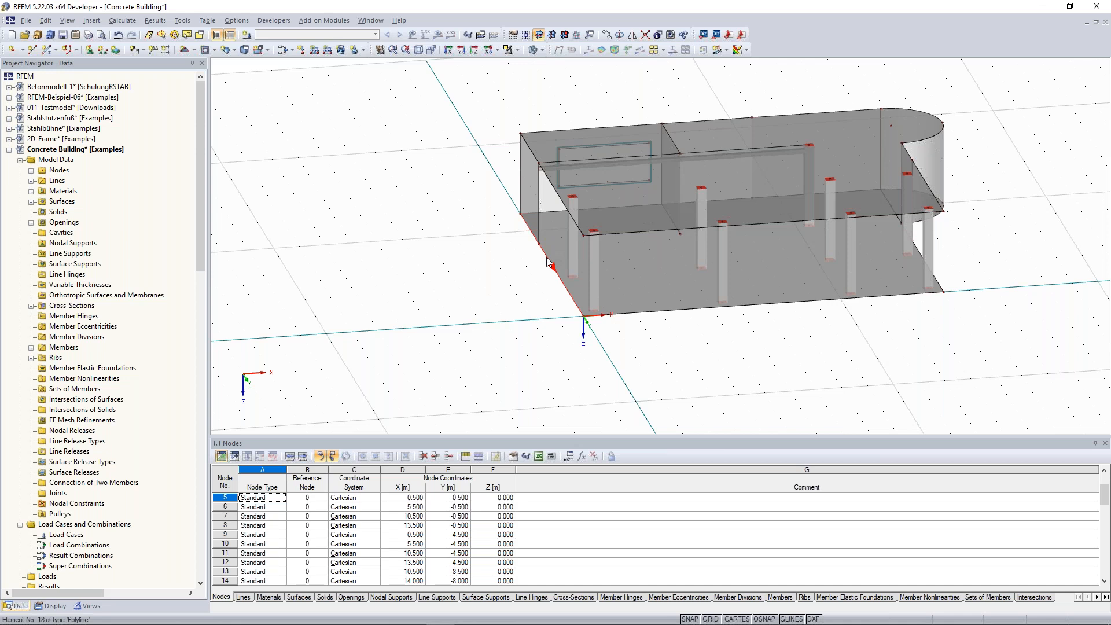
right_click(585, 269)
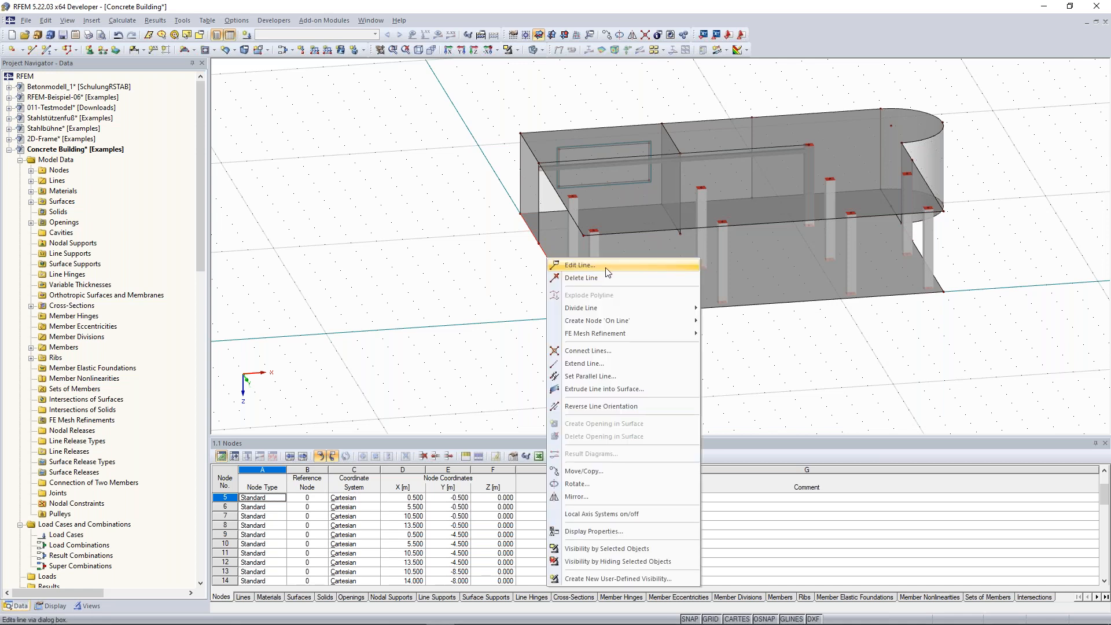
key(Escape)
double_click(514, 199)
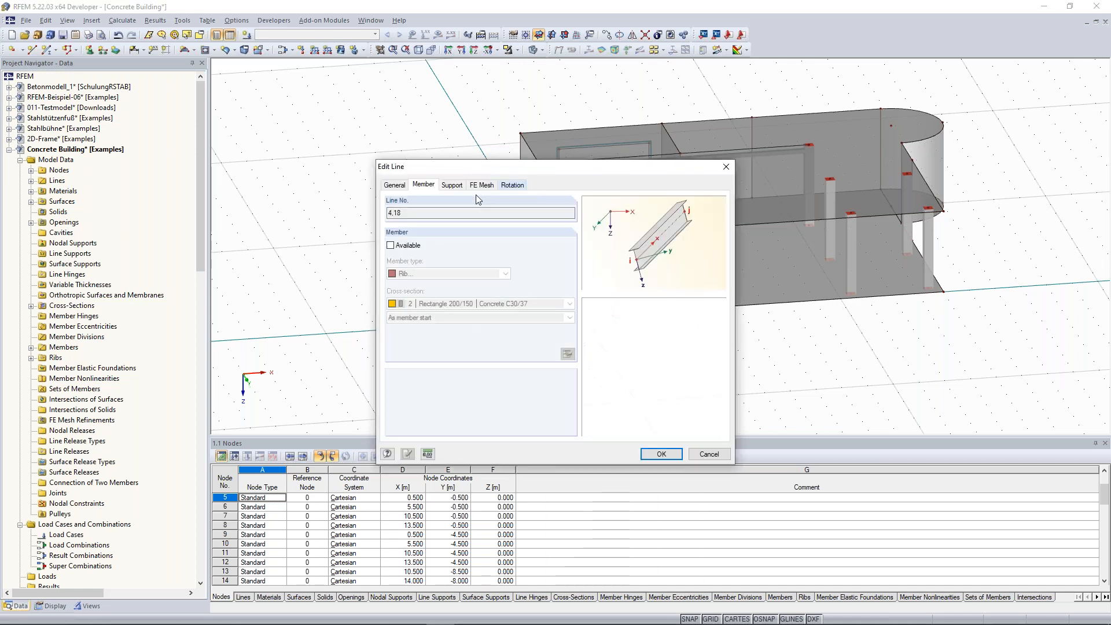
drag(461, 155, 642, 108)
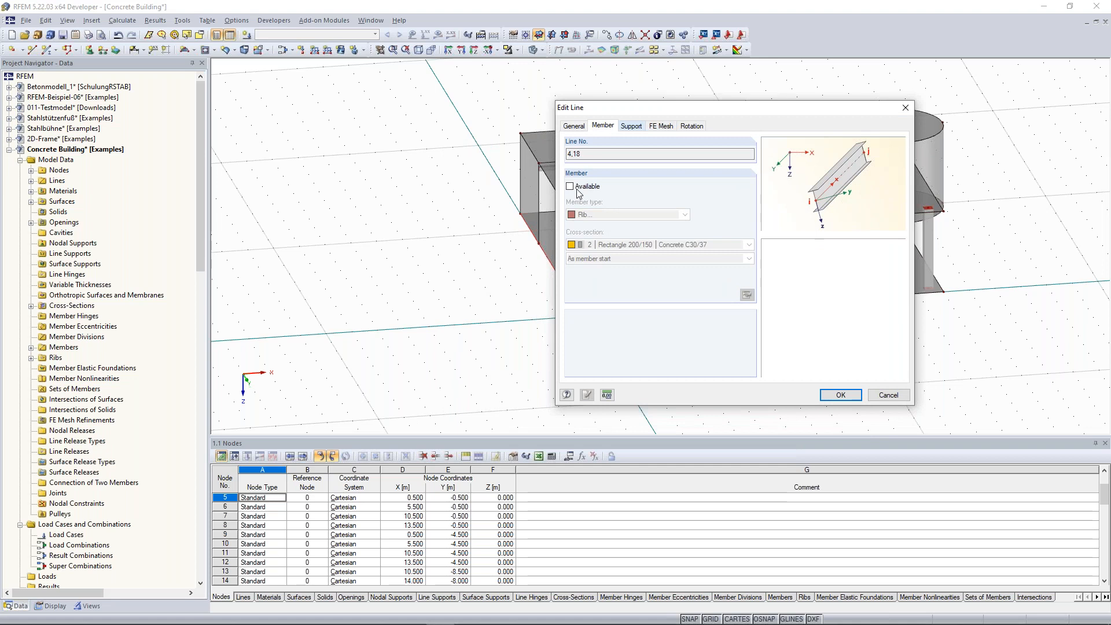
click(631, 125)
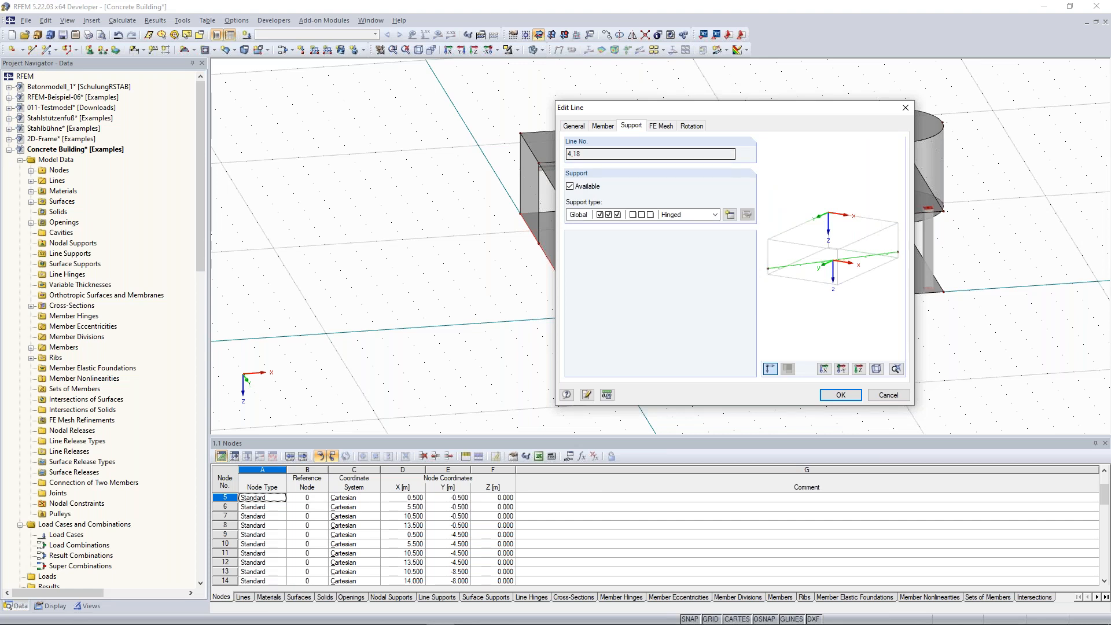
Define a line support in global axes with only uZ fixed and uX and uY released, and assign it to both lines.
click(729, 214)
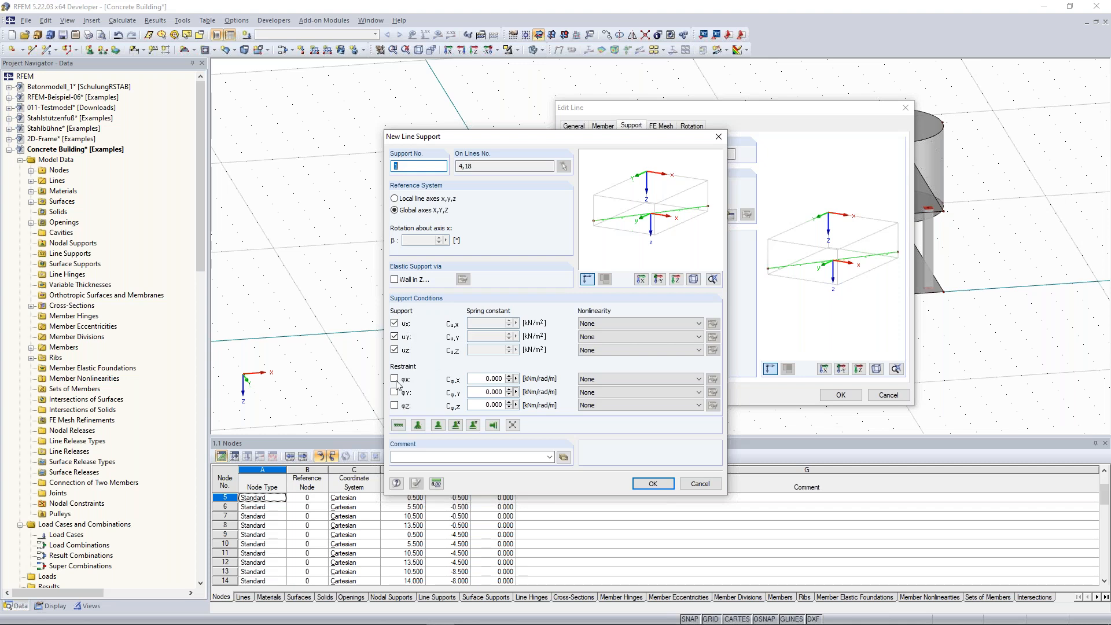
click(394, 323)
click(394, 336)
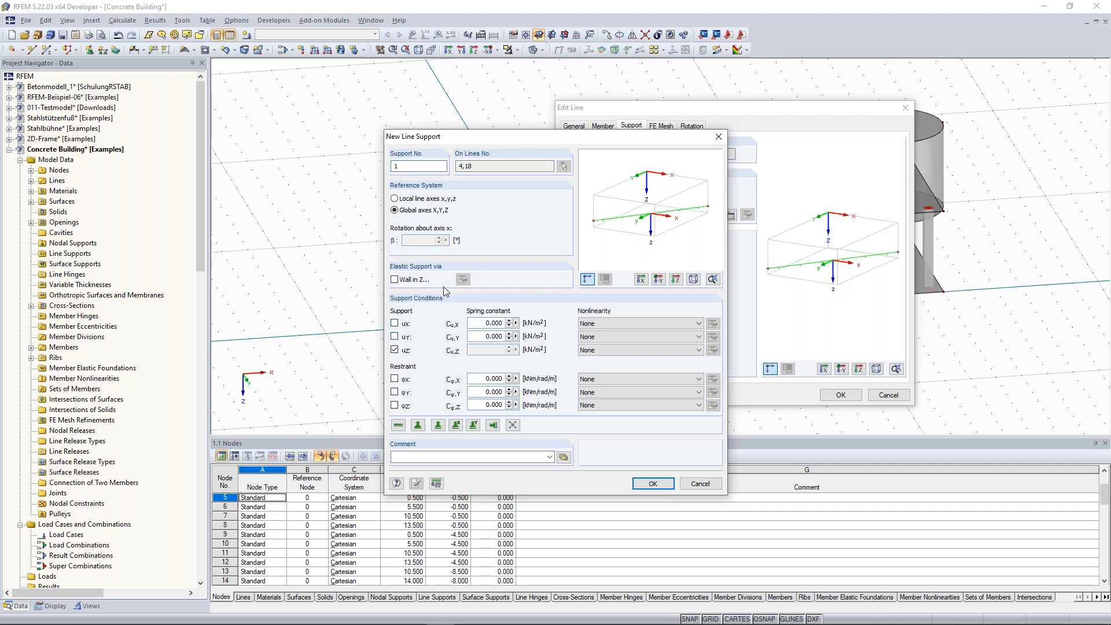
click(652, 484)
click(848, 398)
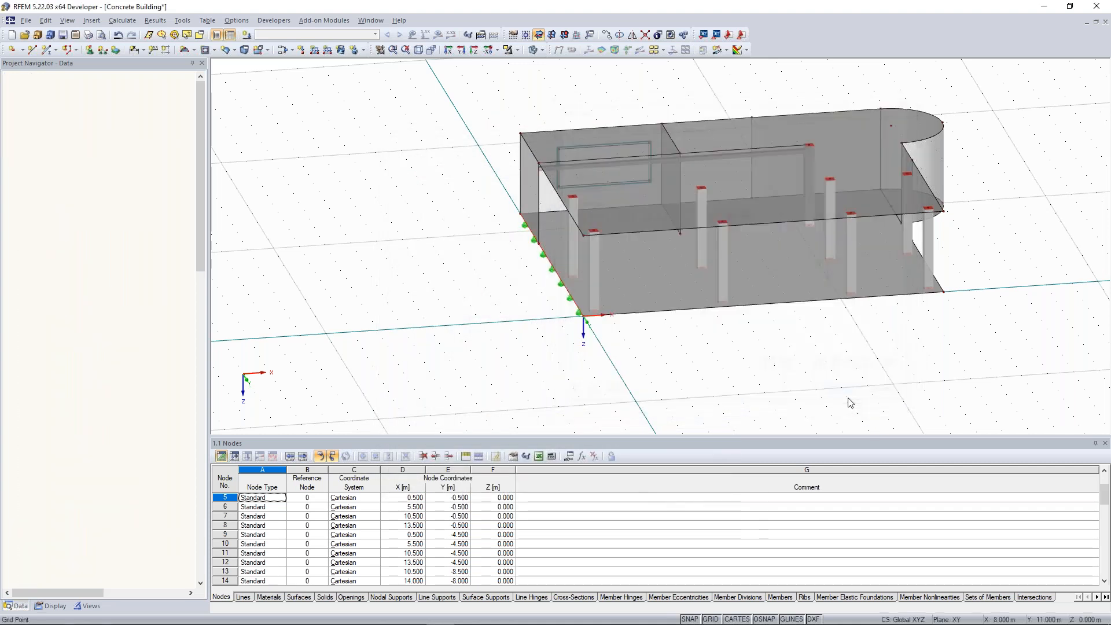
Select surfaces 1 and 2 of the base slab together and open them for editing.
scroll(528, 286, up, 3)
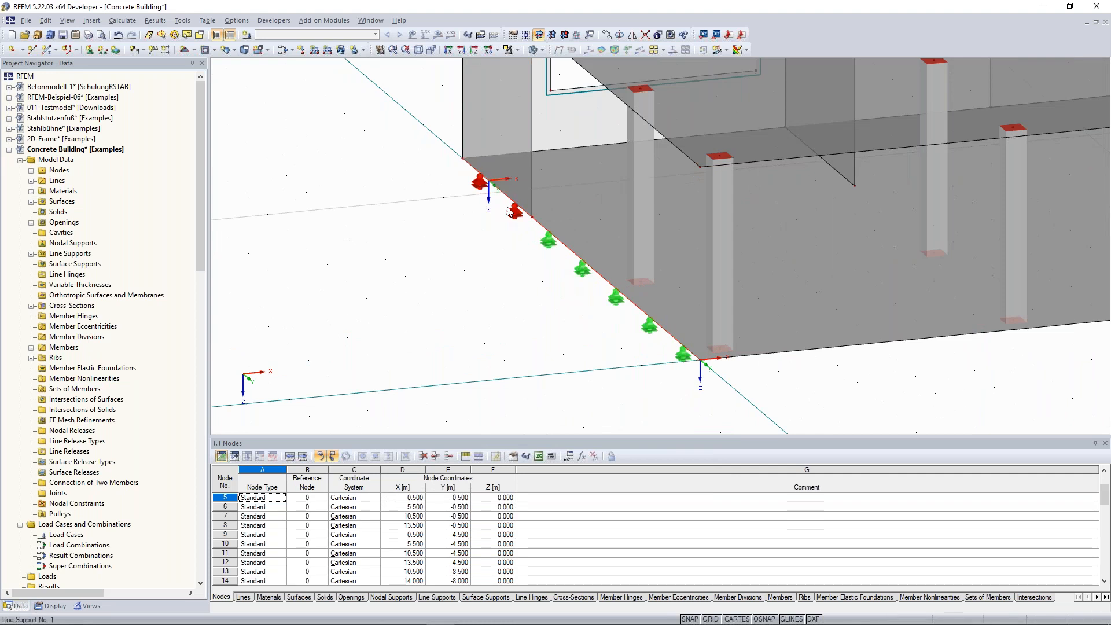
scroll(477, 277, down, 3)
scroll(478, 277, down, 1)
ctrl+middle_drag(778, 325, 543, 314)
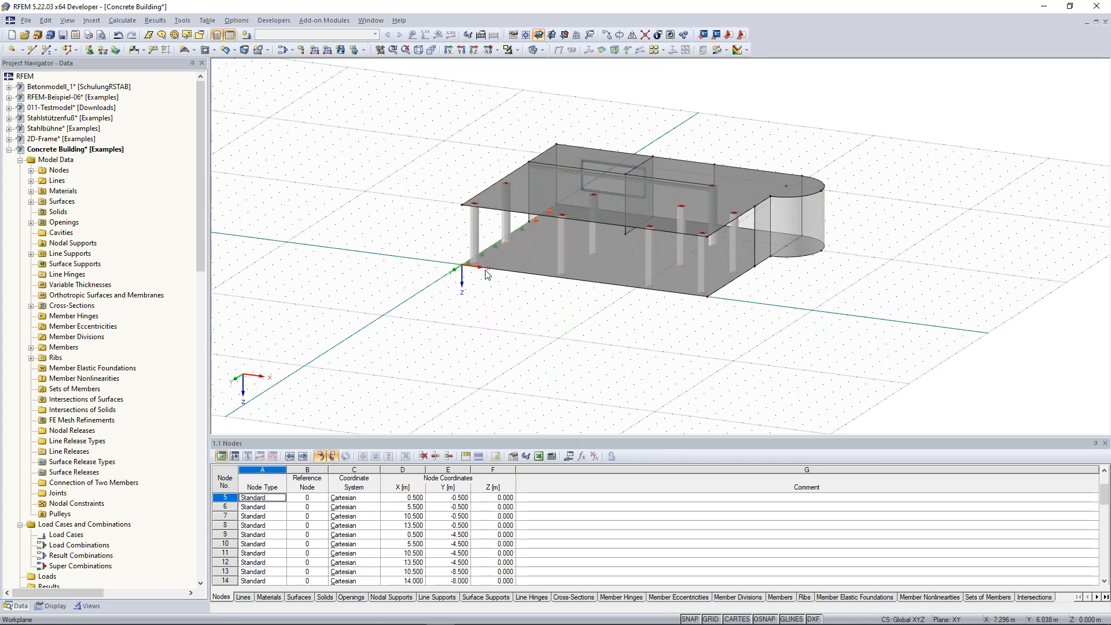
scroll(486, 275, up, 1)
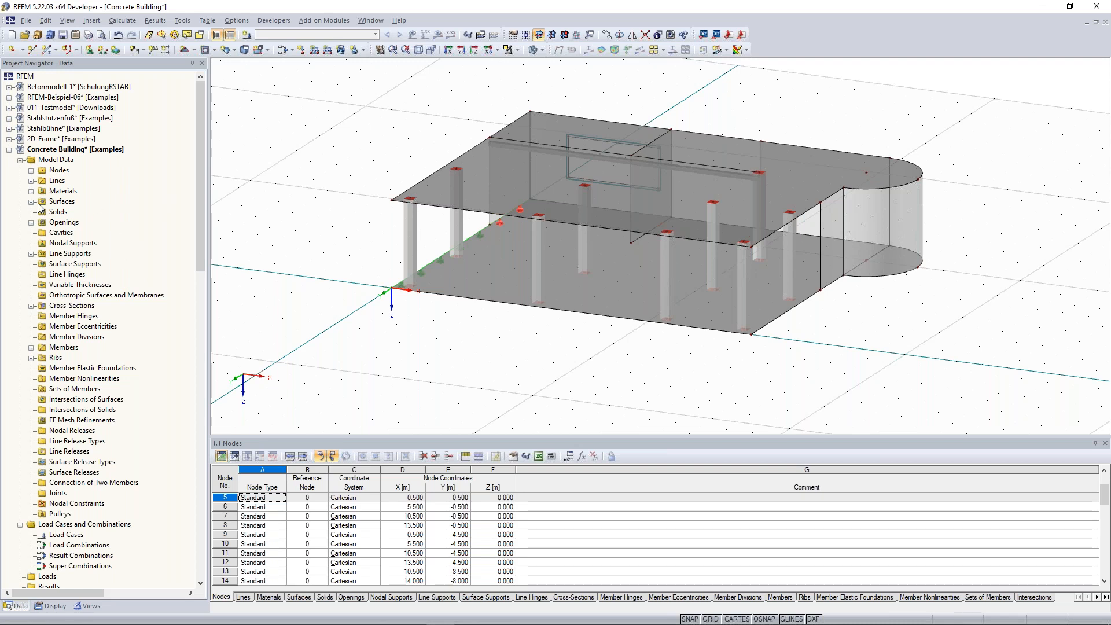
click(31, 201)
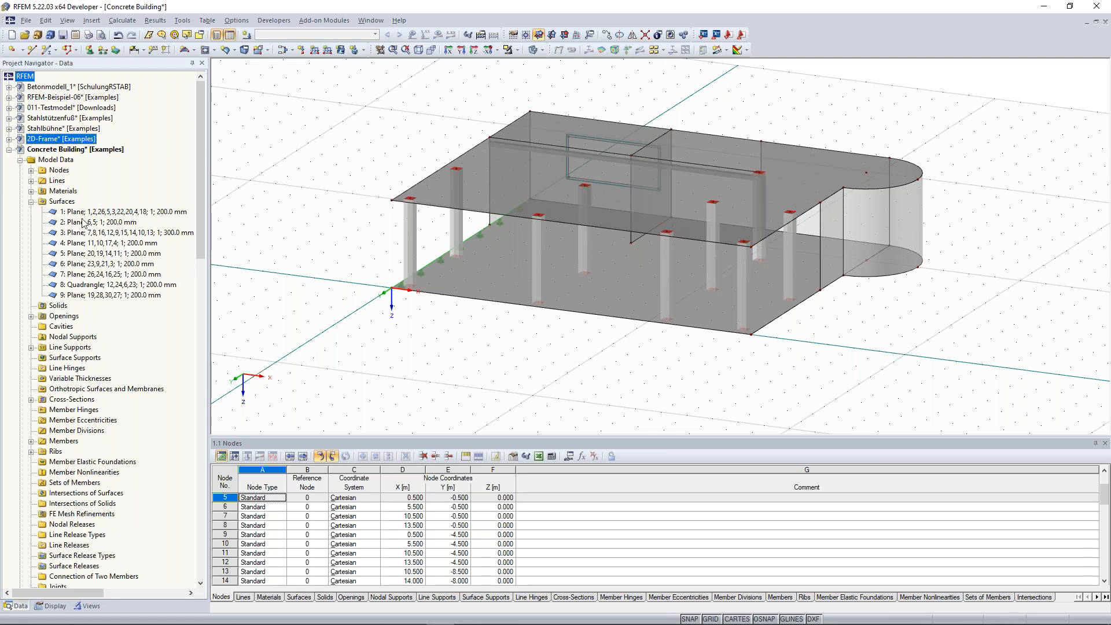
click(99, 212)
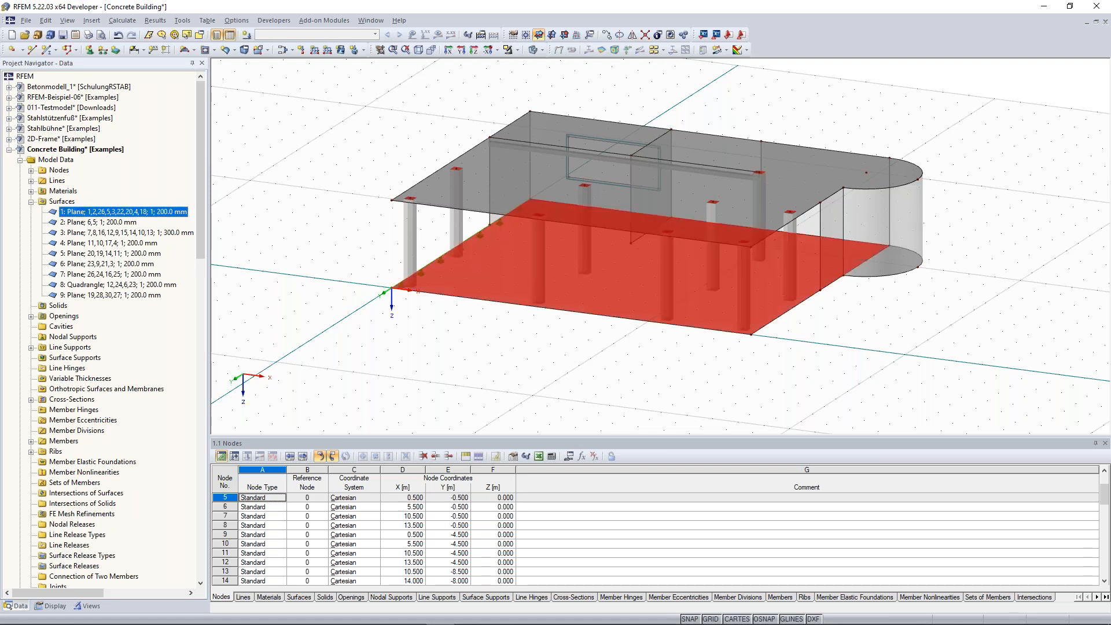
ctrl+click(96, 224)
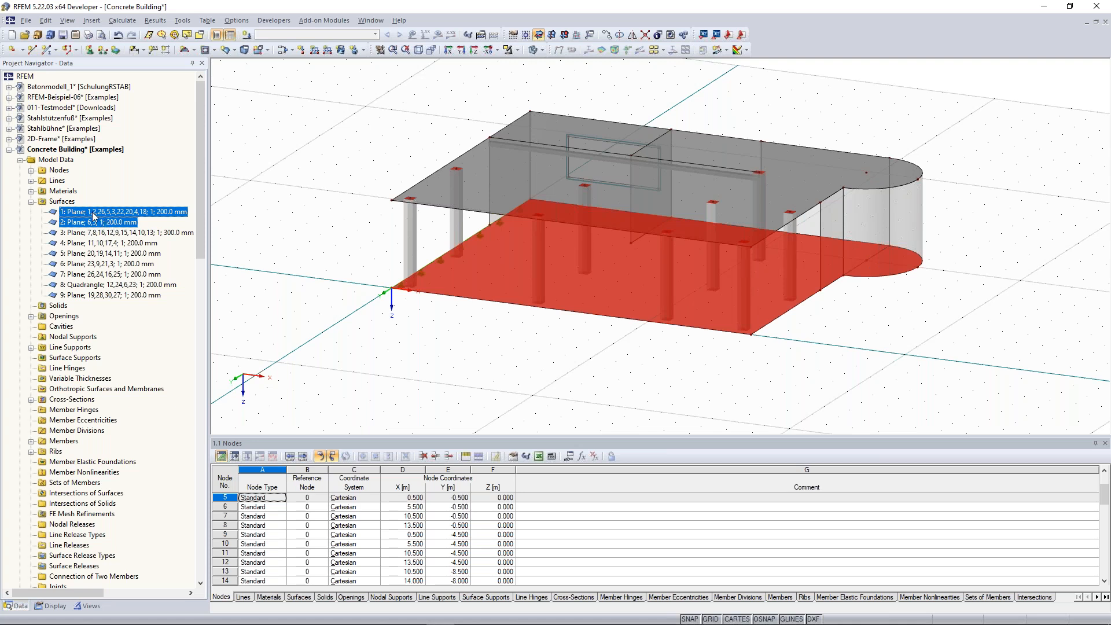
right_click(93, 216)
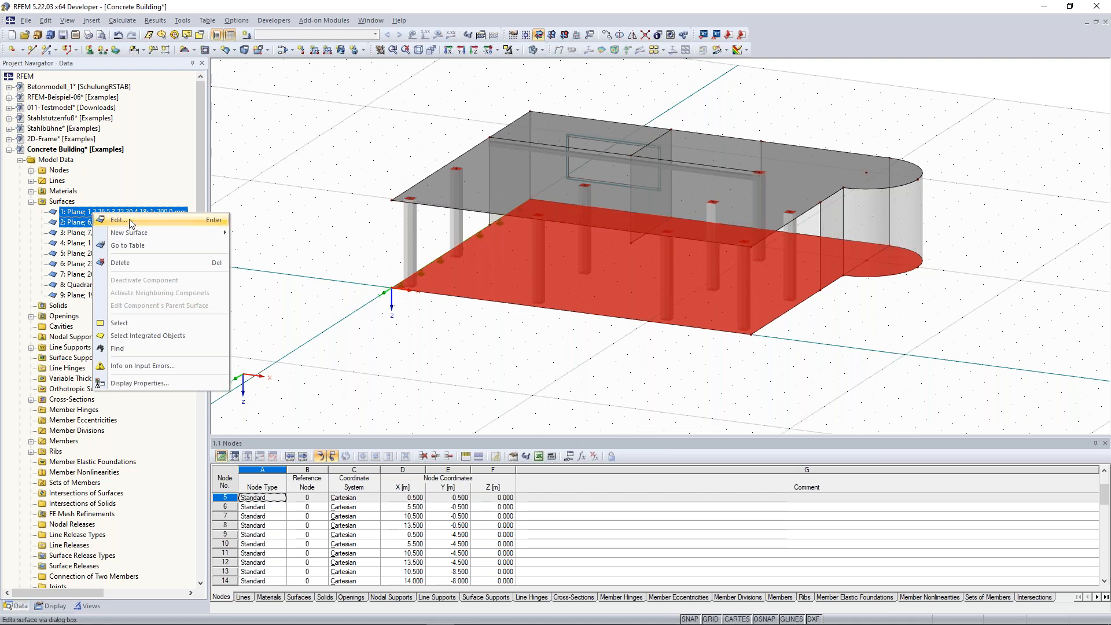
click(119, 220)
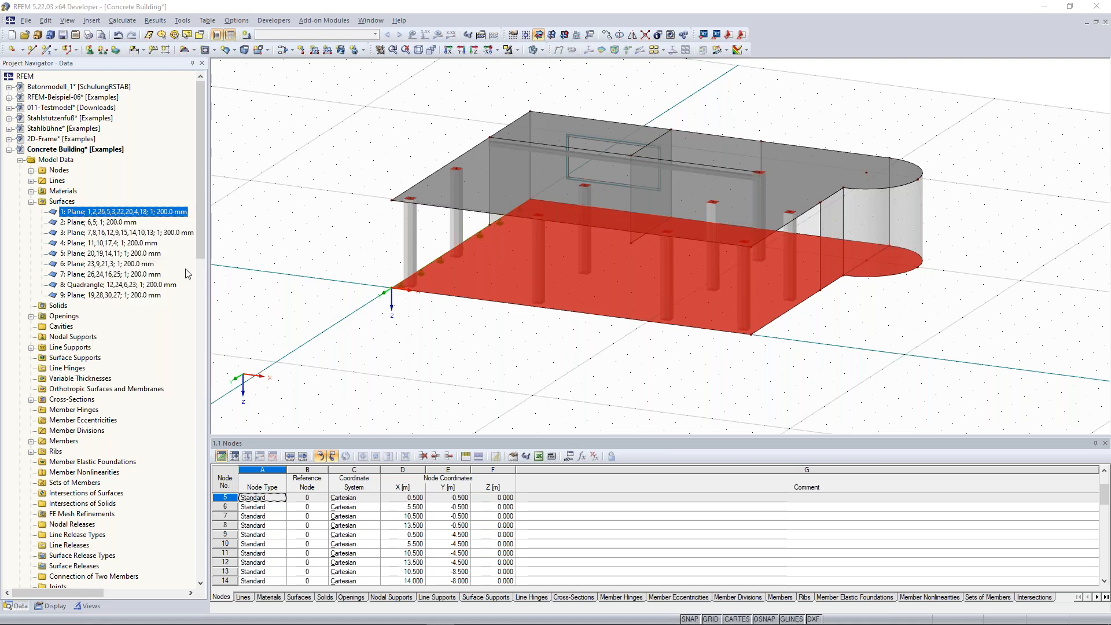
double_click(380, 214)
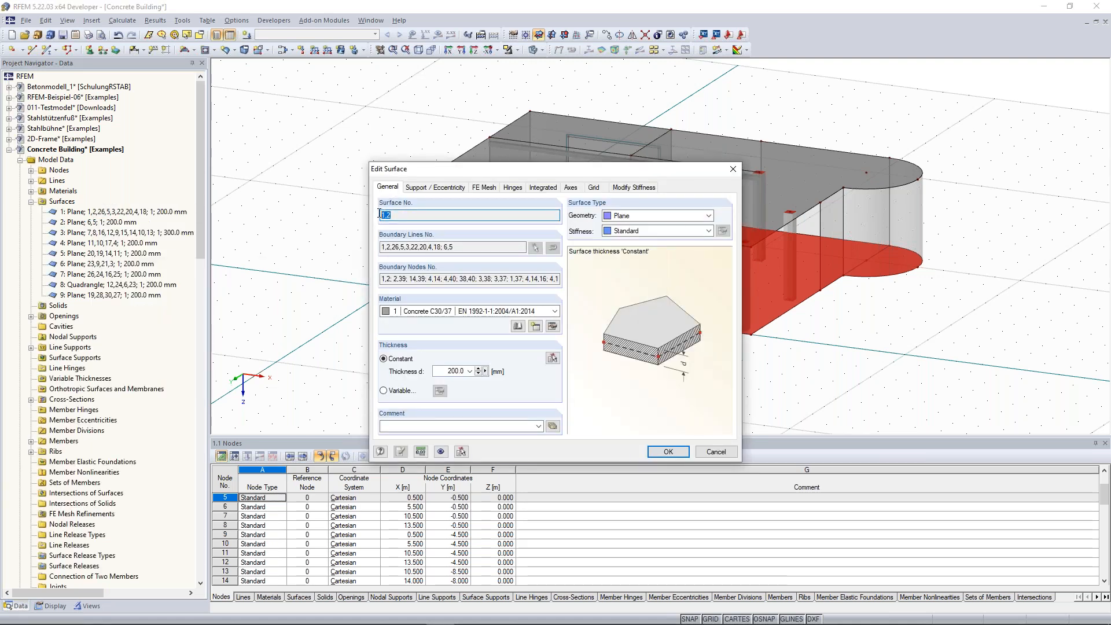
click(398, 215)
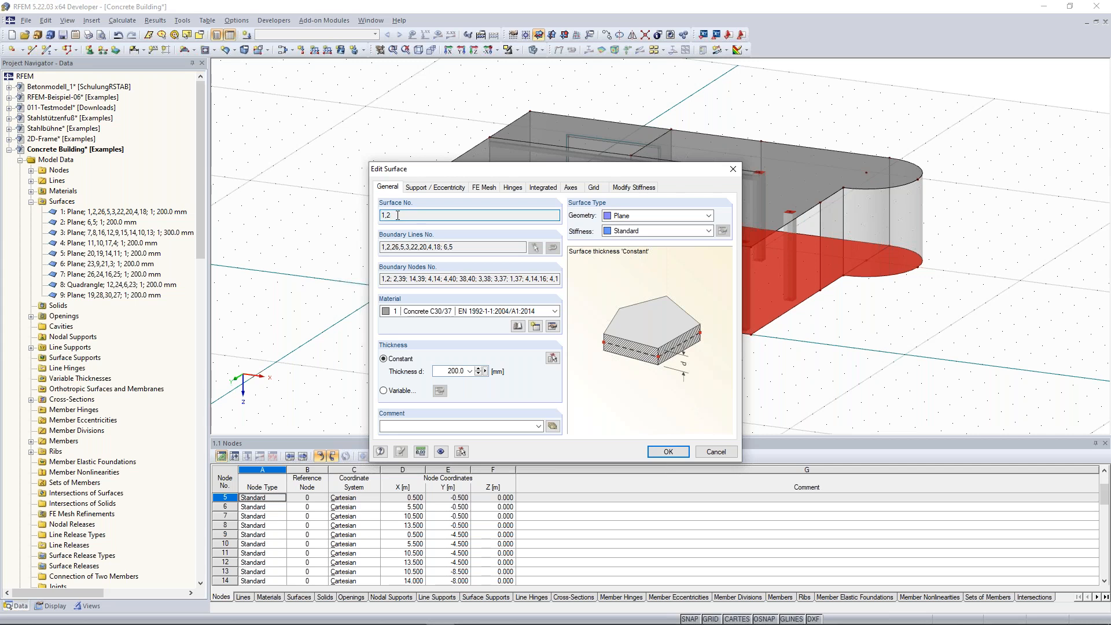
Make a support available on surfaces 1 and 2 and start a new surface support.
click(438, 188)
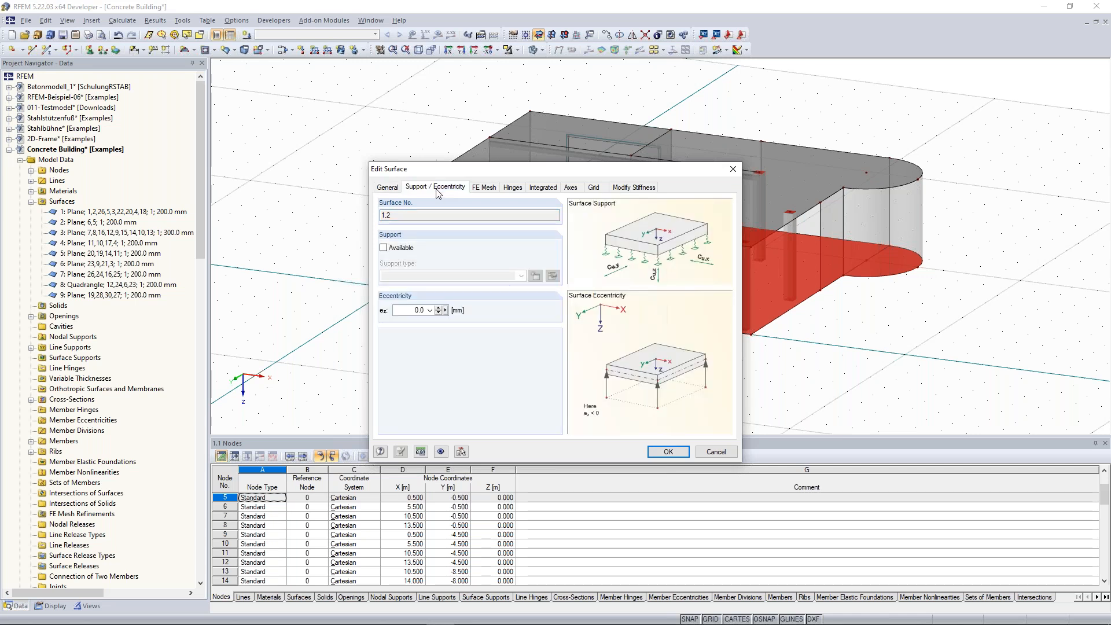
click(392, 249)
click(391, 250)
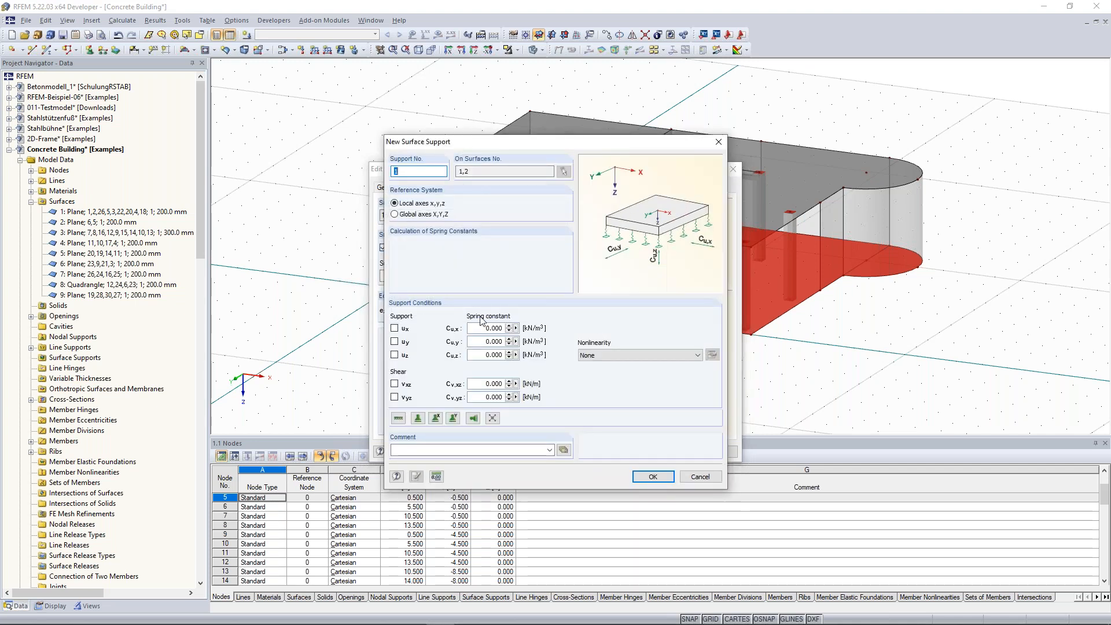
Set the force unit for supports and stiffness to MN.
click(497, 327)
click(478, 325)
key(shift+End)
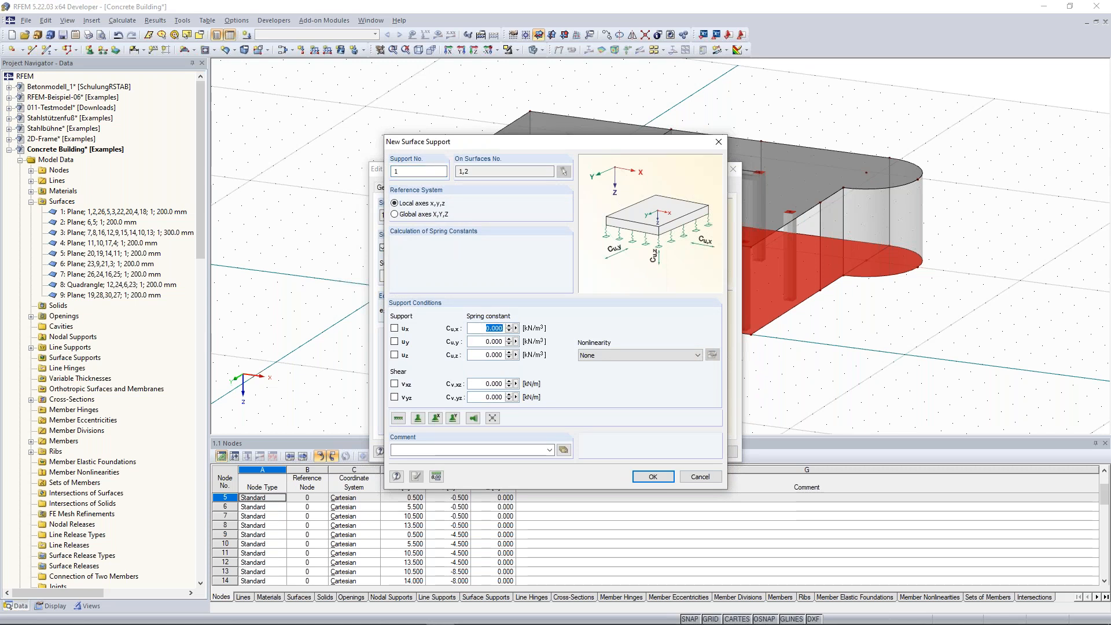
click(483, 329)
click(437, 476)
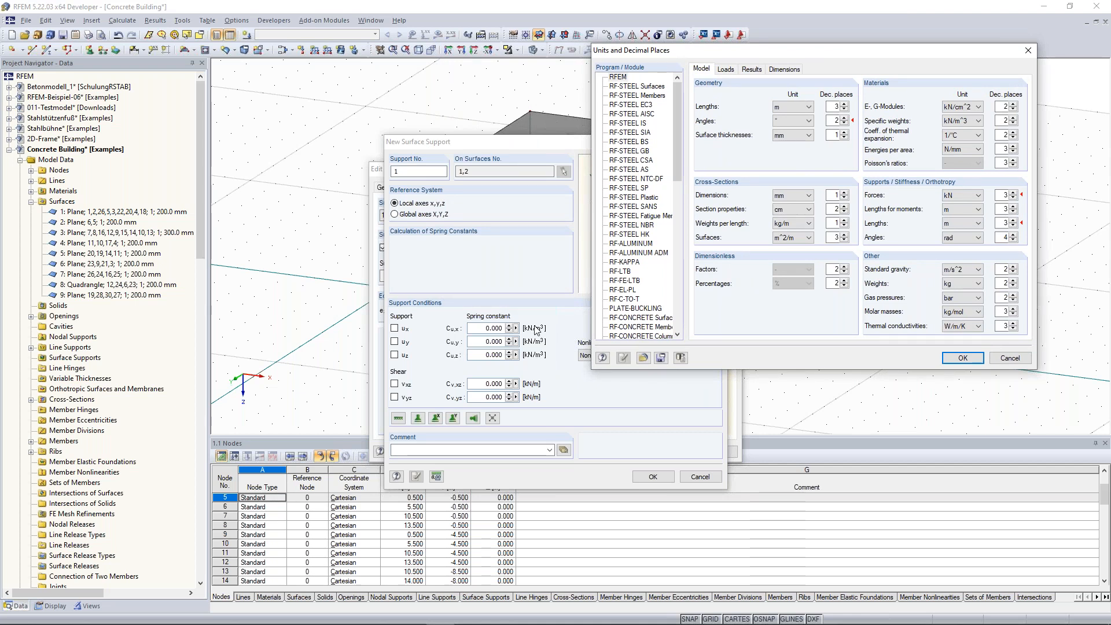
scroll(952, 200, down, 1)
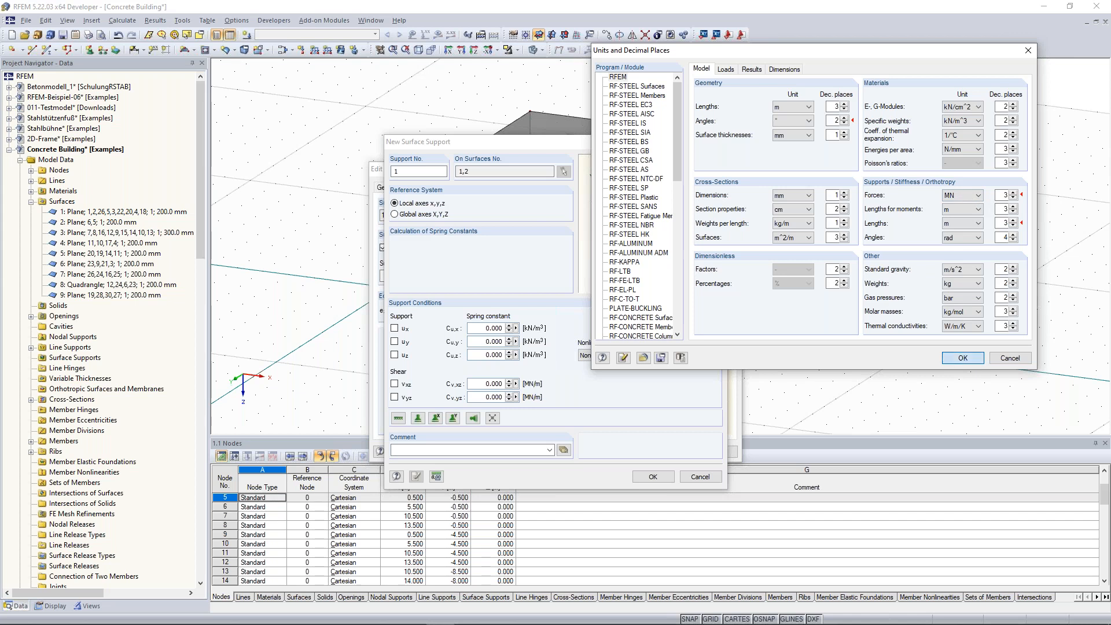
click(963, 359)
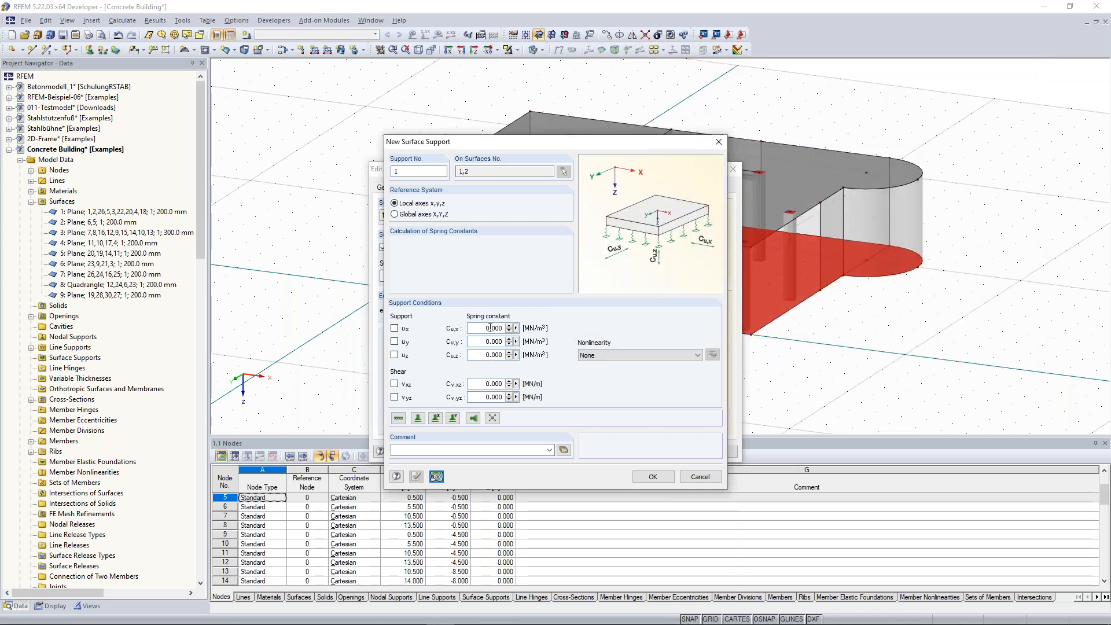
Set the surface support's spring constants to 10 MN/m³ in x and y and 100 MN/m³ in z, with 50 MN/m for both shear directions.
drag(486, 330, 516, 331)
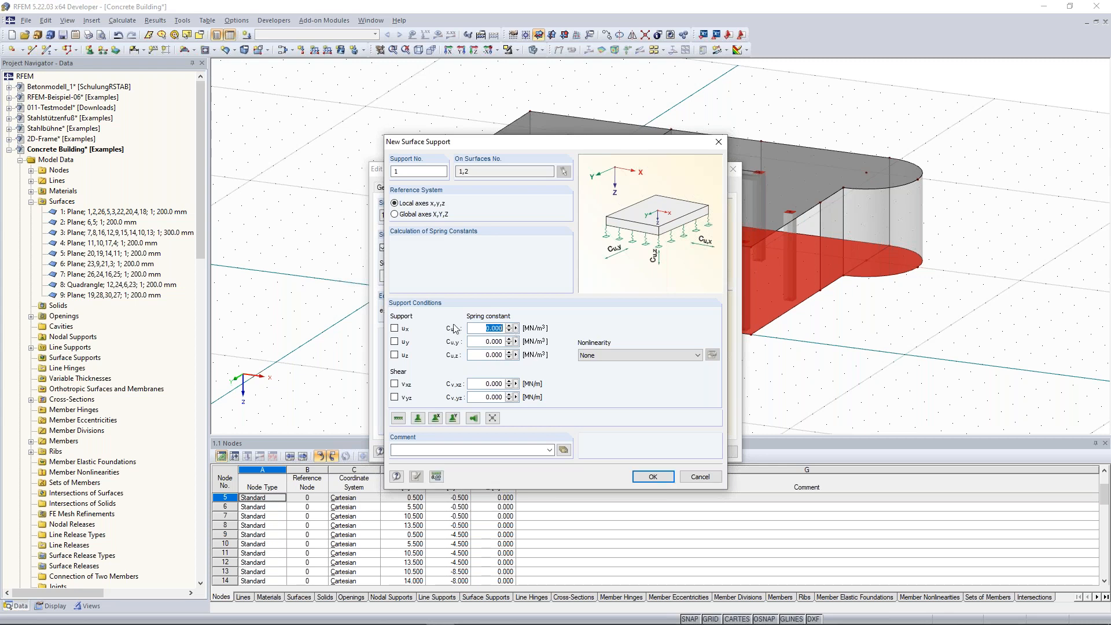
text(10)
key(Tab)
text(10)
key(Tab)
text(100)
key(Tab)
key(Tab)
text(50)
key(Tab)
text(50)
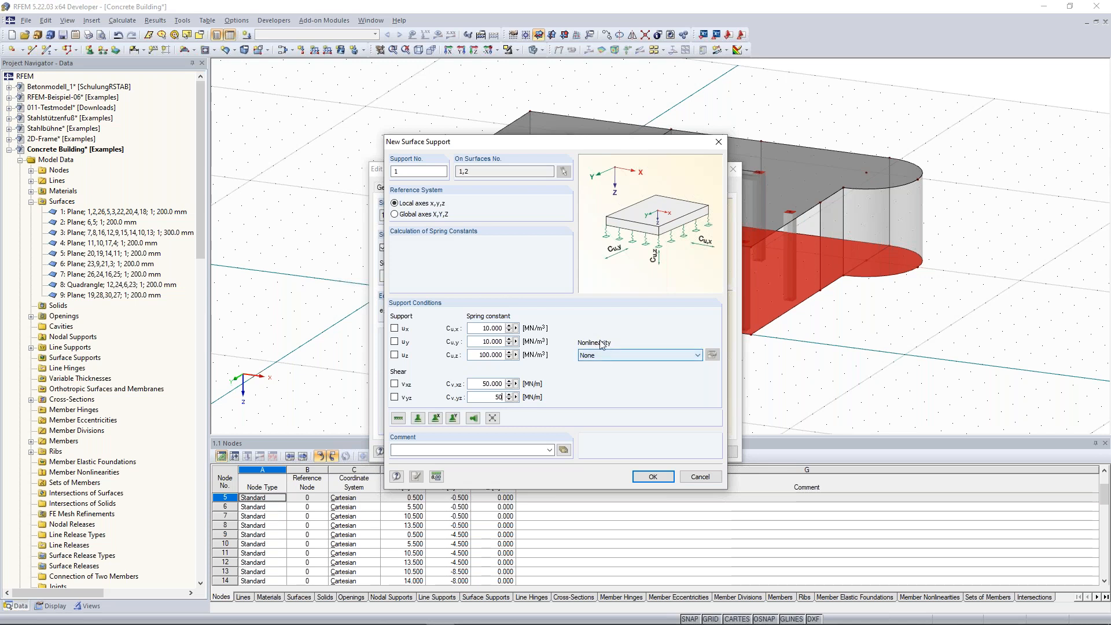
Set the surface support's nonlinearity to failure if negative contact stress in z and apply the support to surfaces 1 and 2.
click(645, 355)
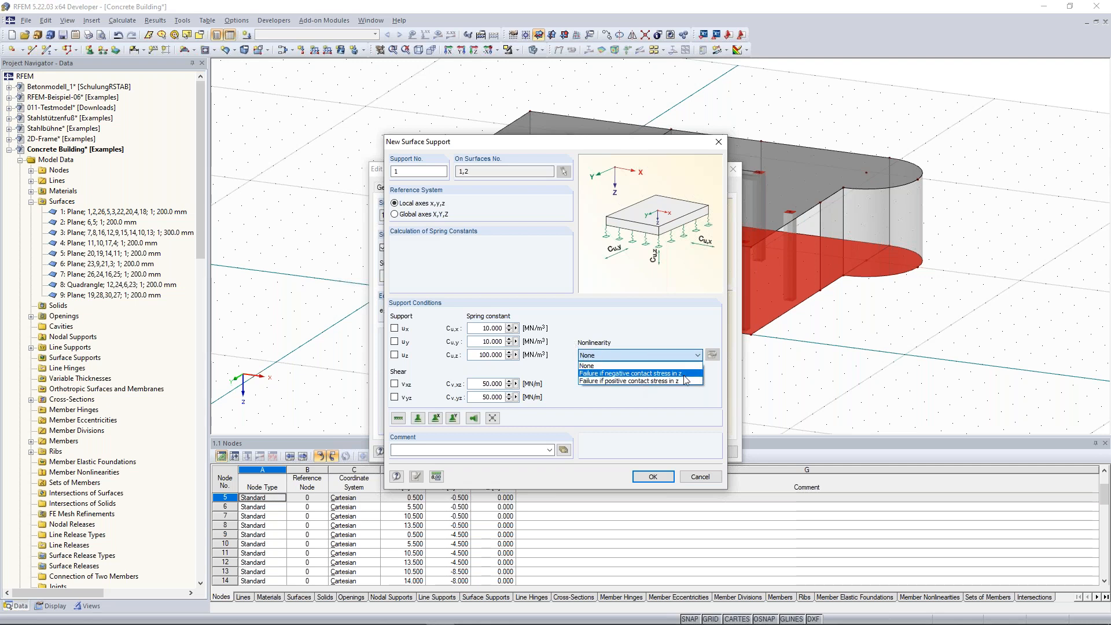
click(636, 374)
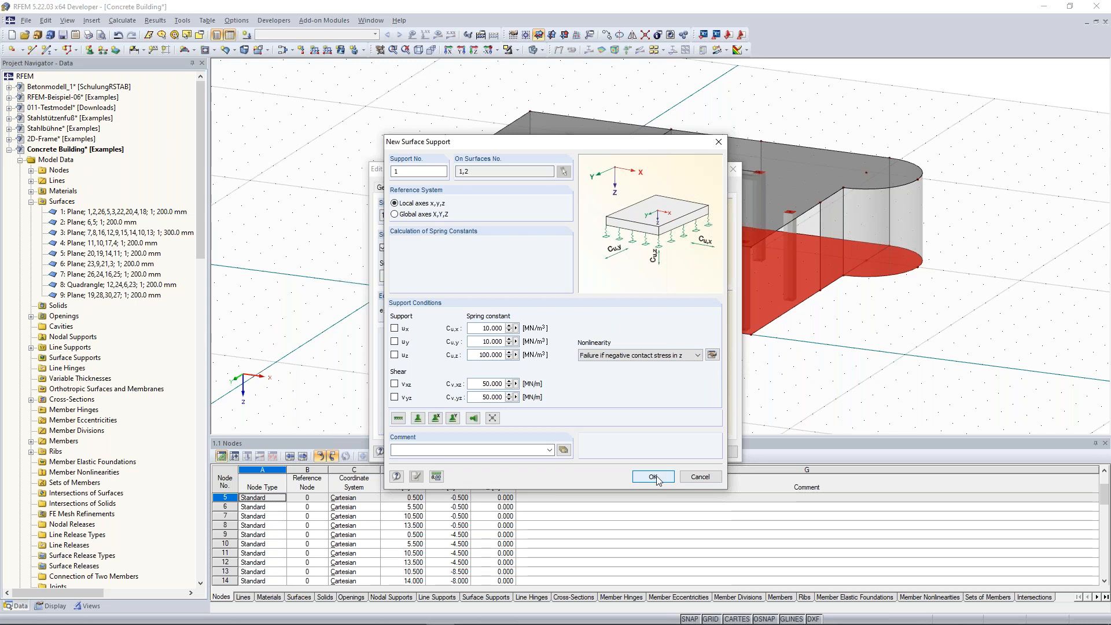
drag(612, 143, 546, 154)
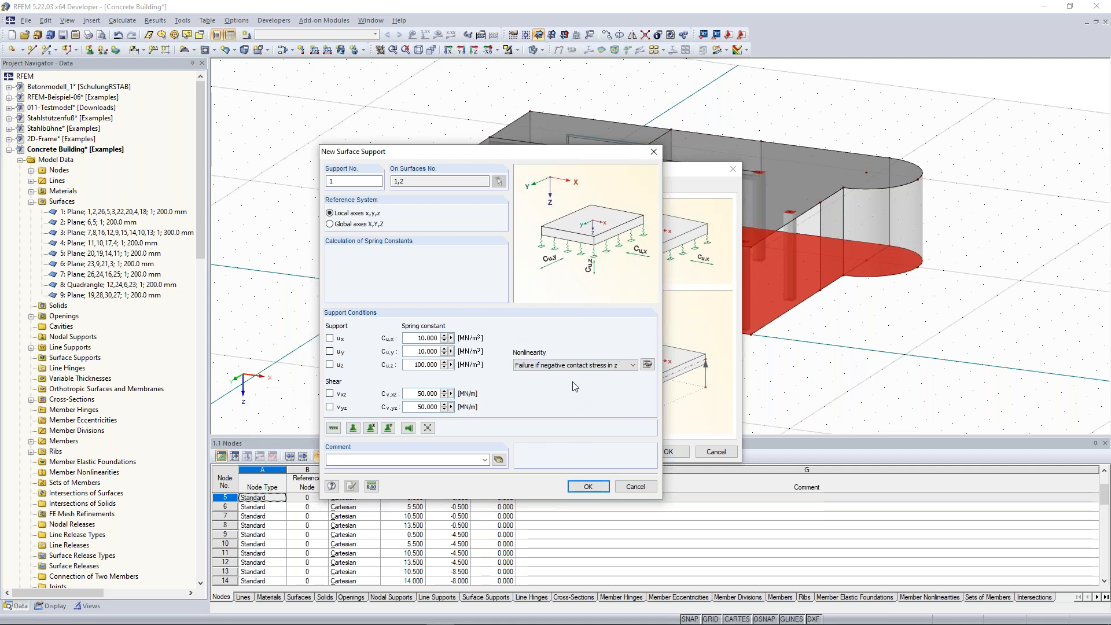
click(588, 487)
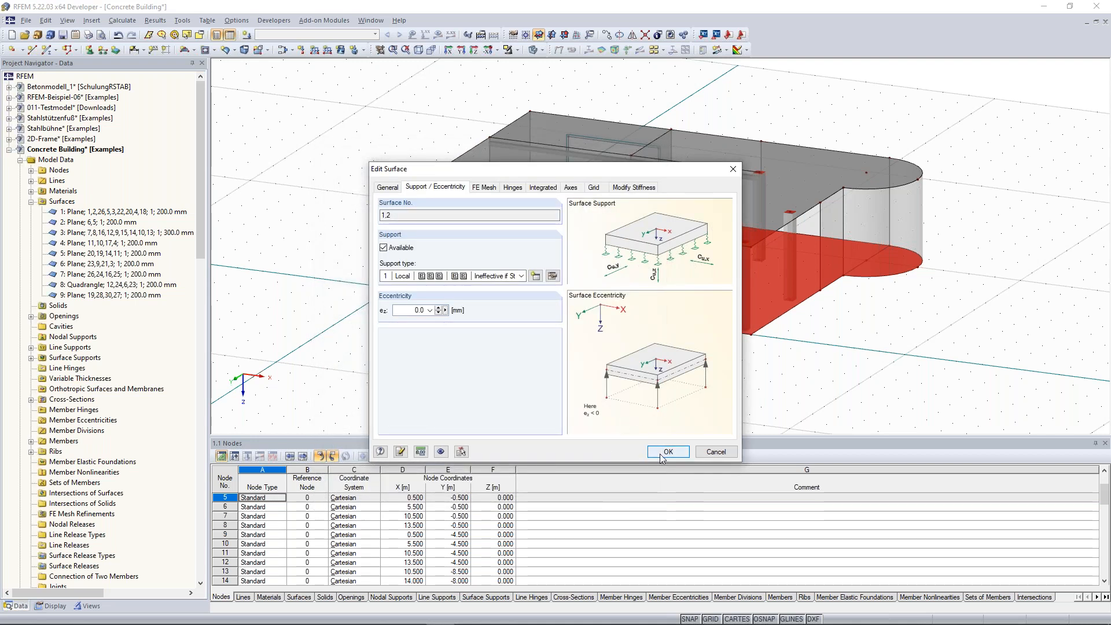
click(662, 453)
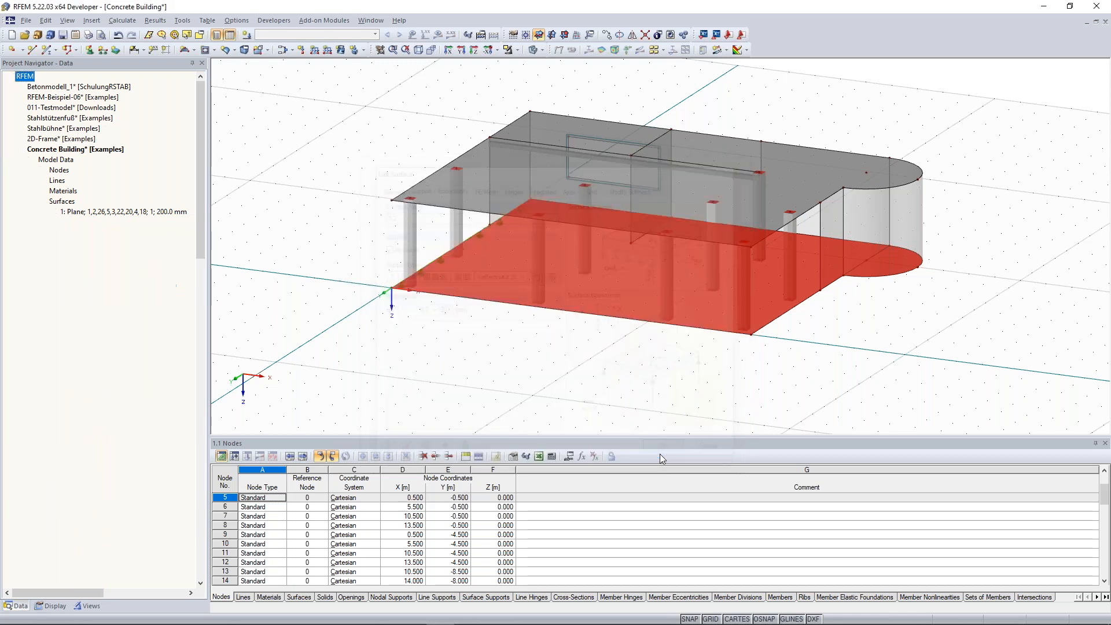
ctrl+middle_drag(478, 336, 608, 339)
scroll(607, 338, up, 1)
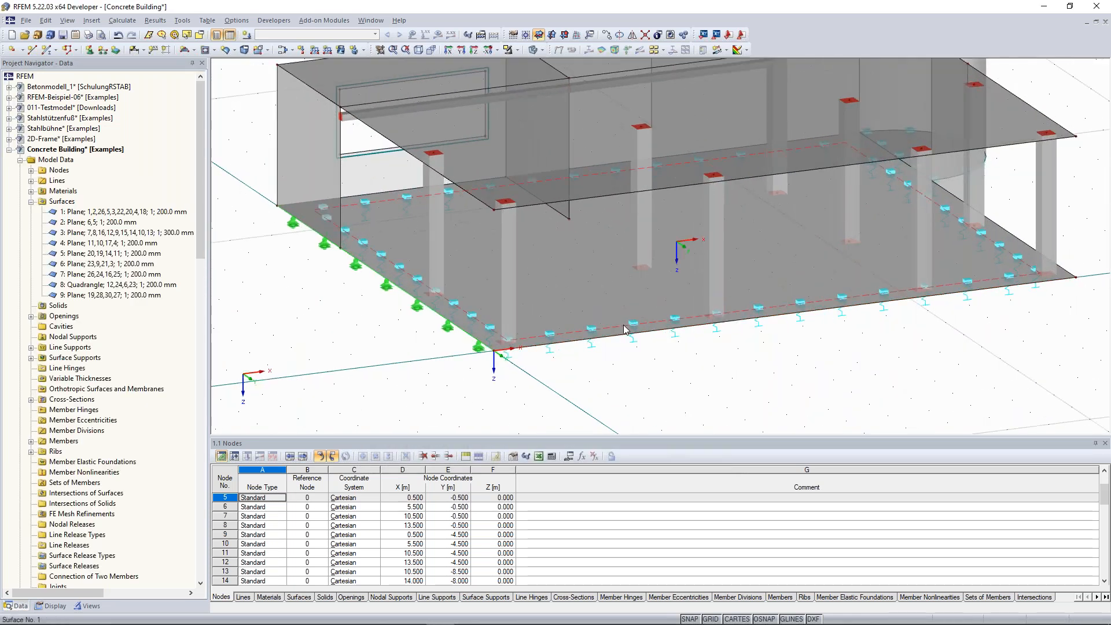
scroll(438, 324, down, 4)
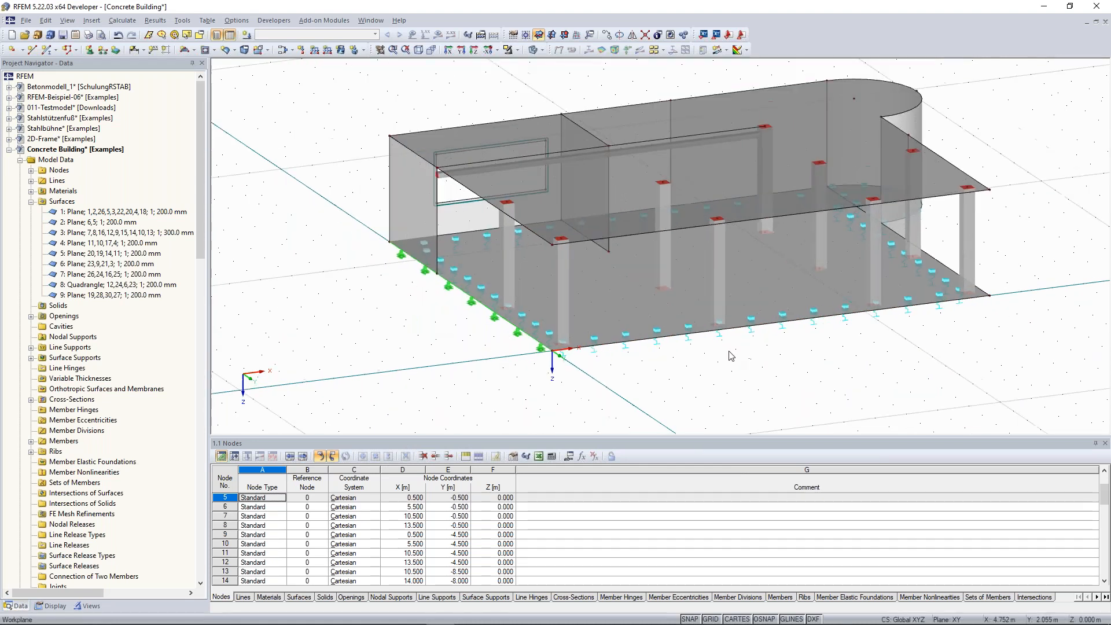
ctrl+middle_drag(804, 364, 570, 367)
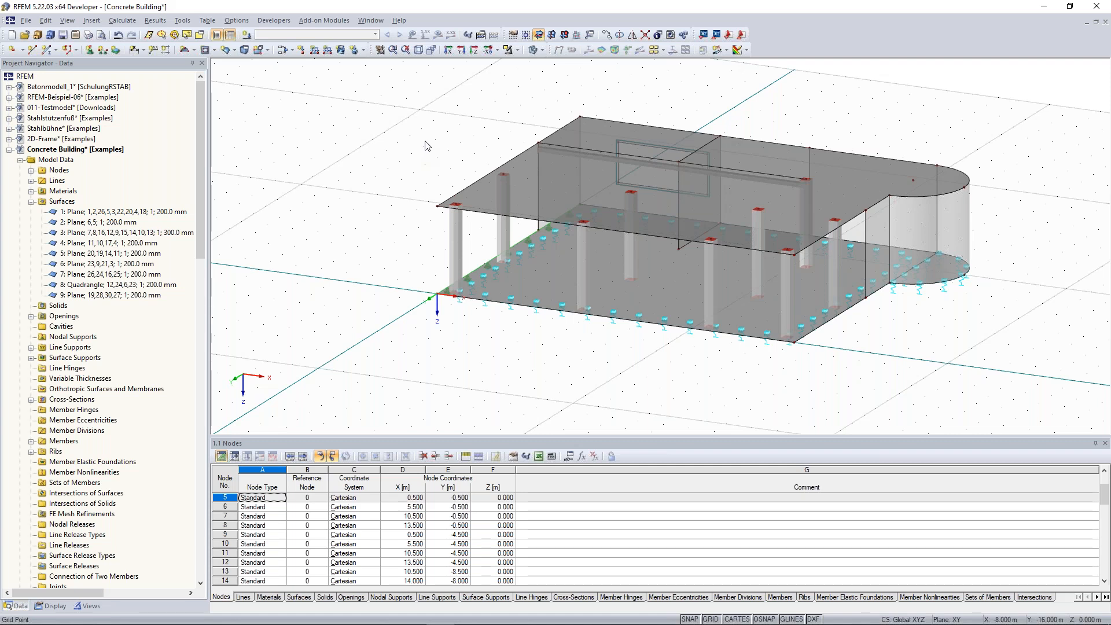
middle_drag(399, 144, 331, 178)
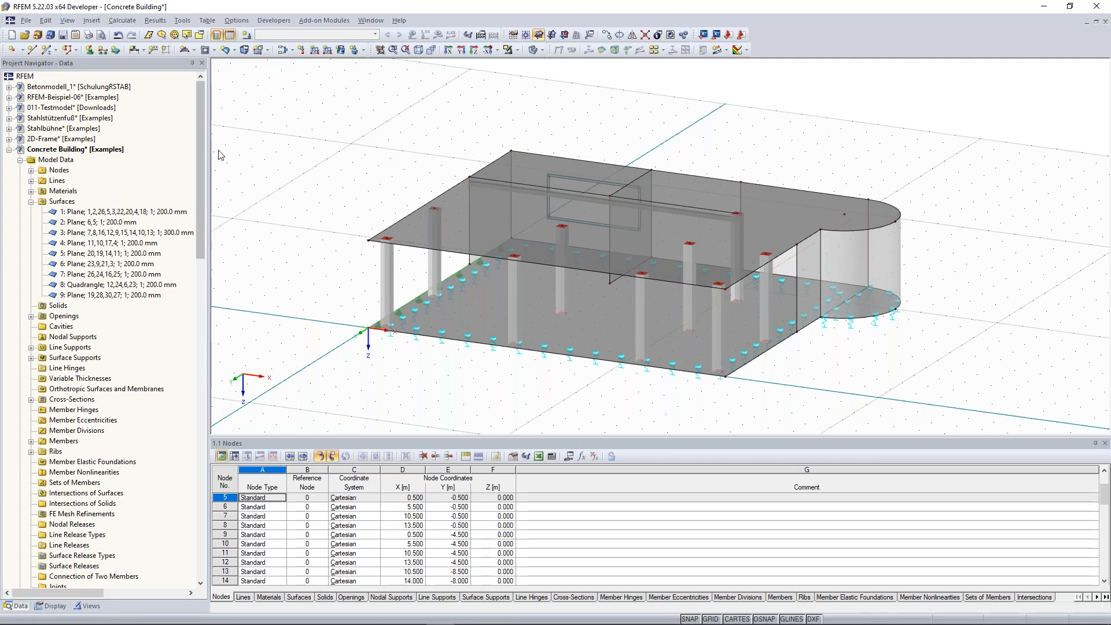
Describe load case LC1 as Self-weight with the action category Permanent.
click(246, 35)
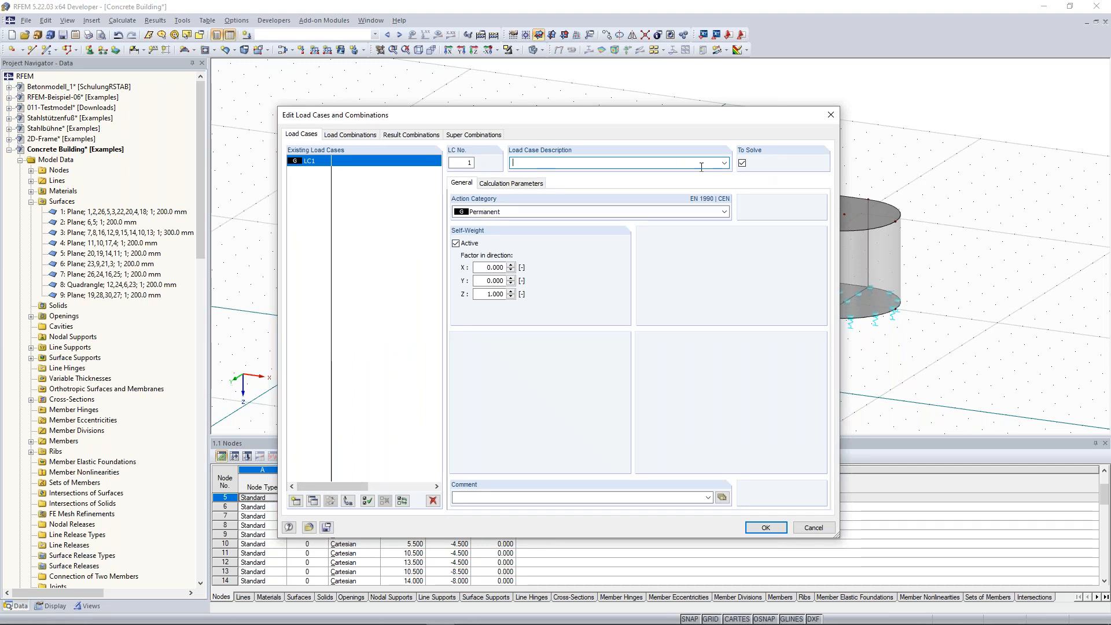
click(724, 162)
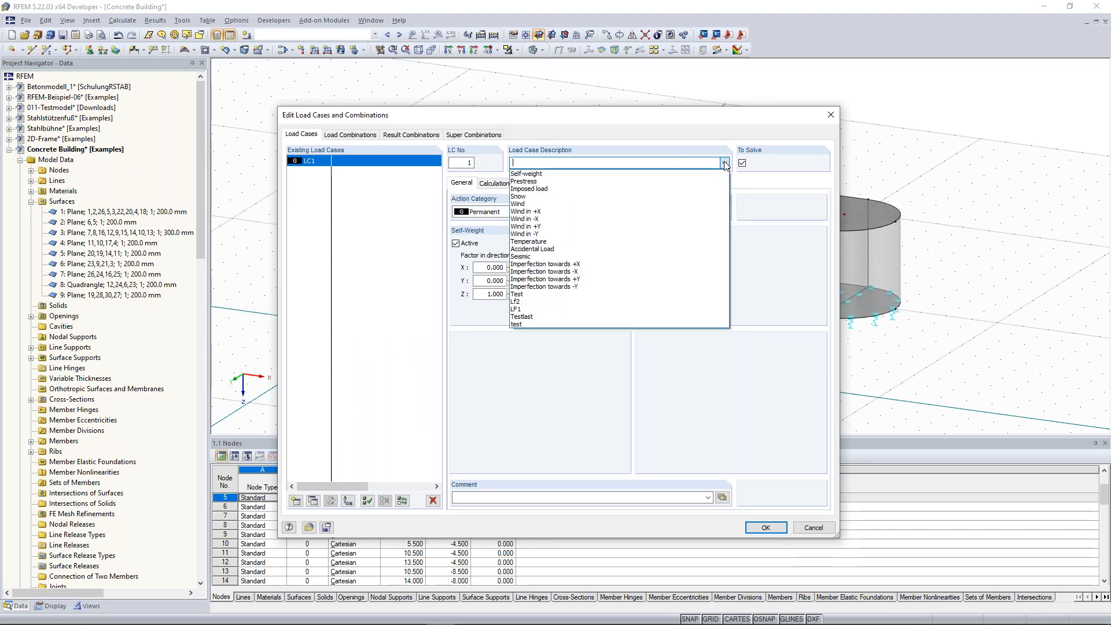
click(557, 180)
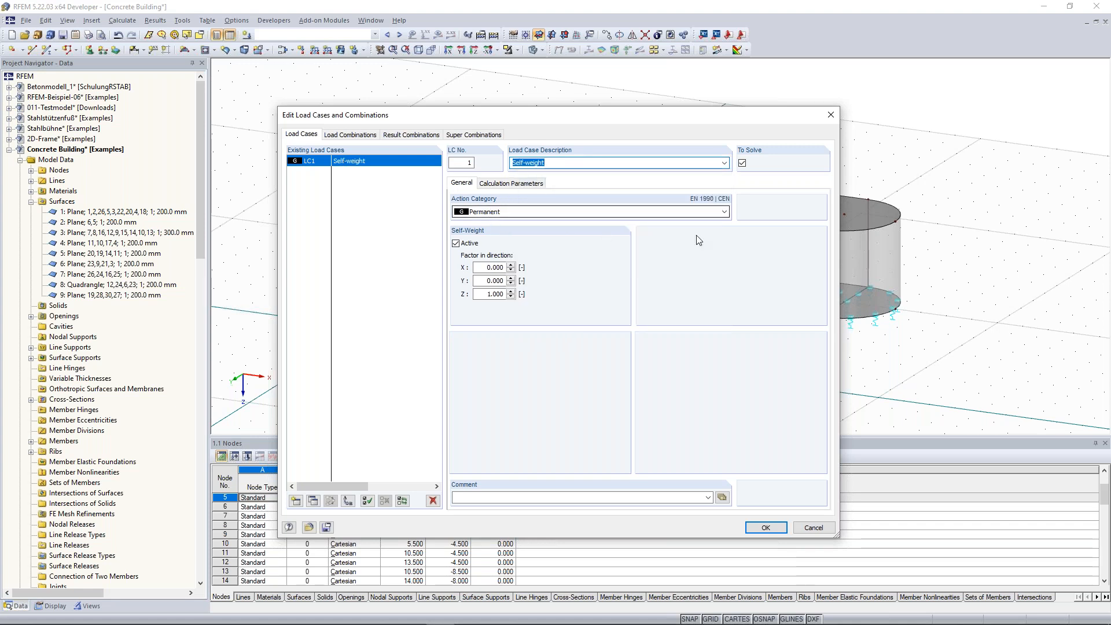
click(724, 212)
click(486, 215)
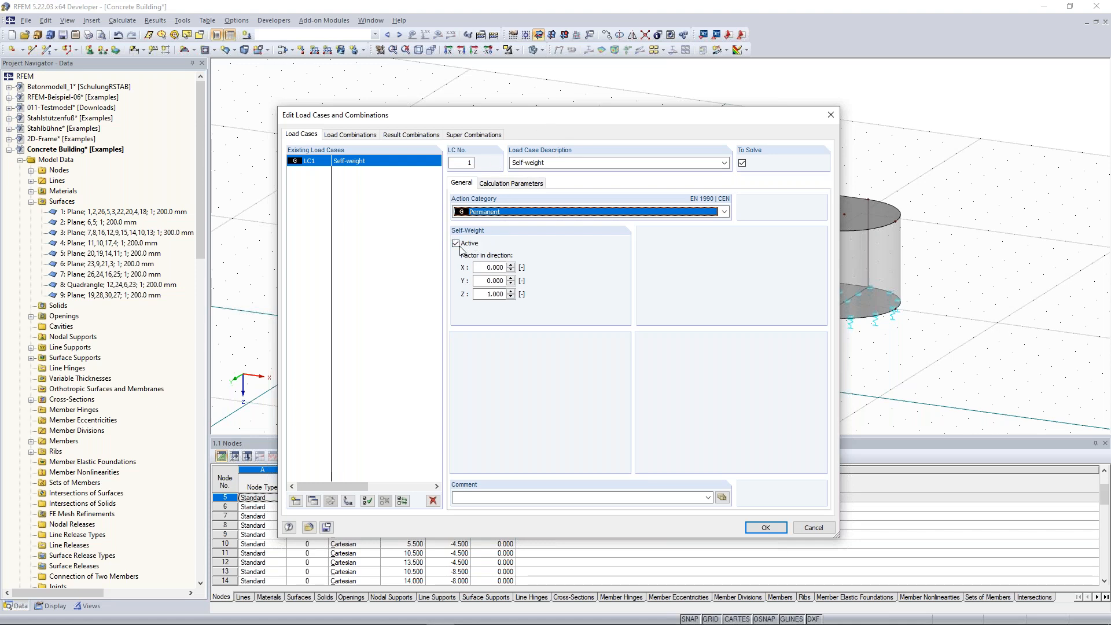
drag(545, 118, 527, 149)
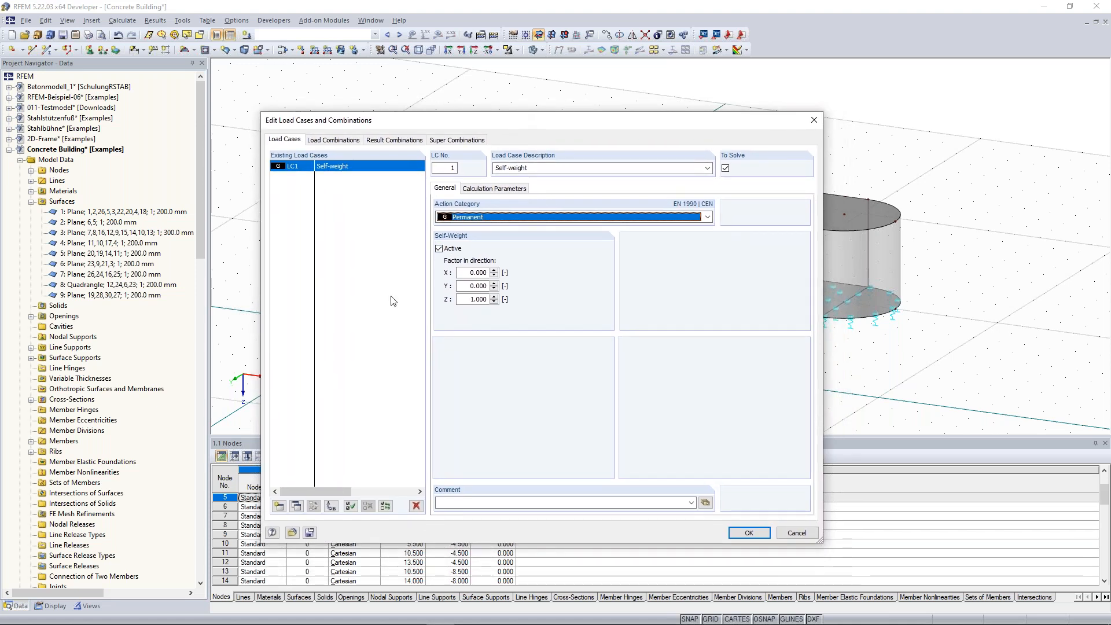
drag(532, 121, 550, 91)
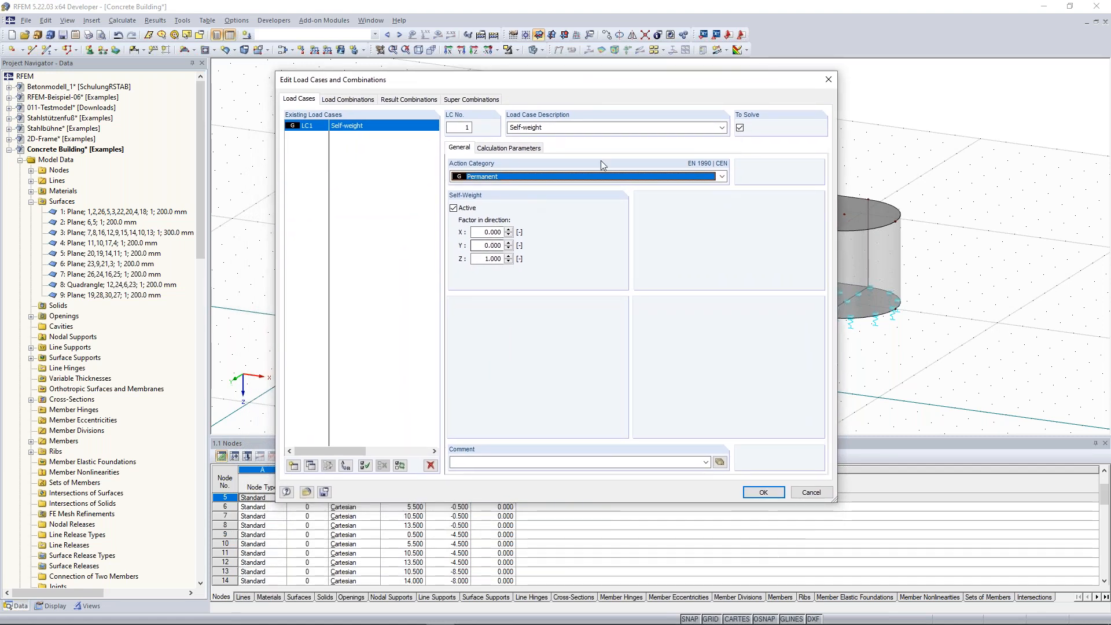
drag(621, 88, 628, 111)
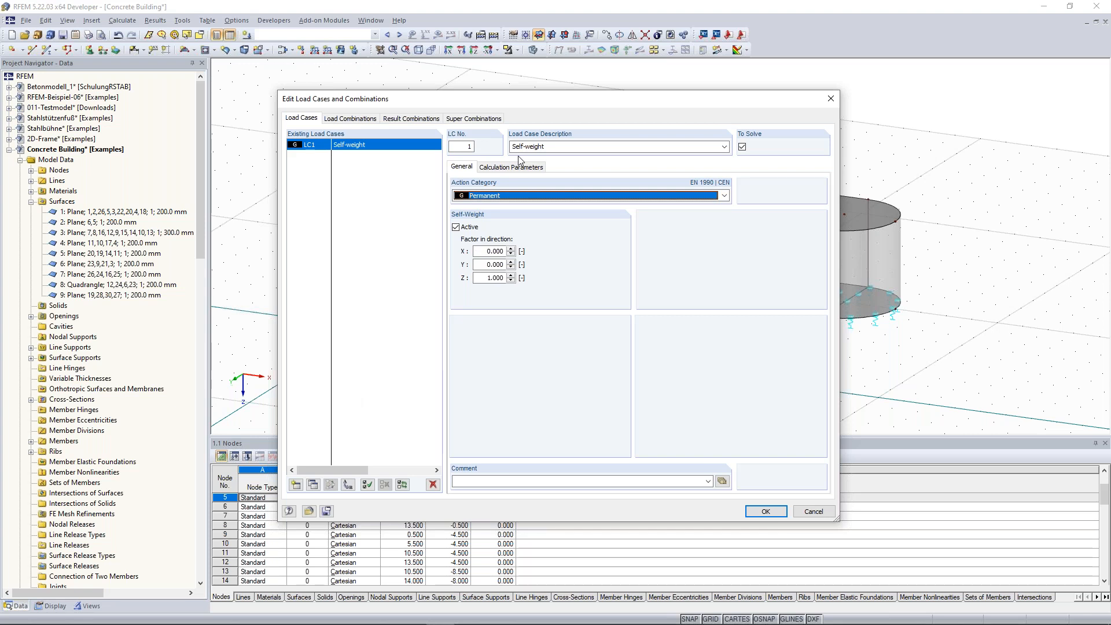
Add load case LC2 Imposed load with the action category Imposed - Category D: shopping areas.
key(Return)
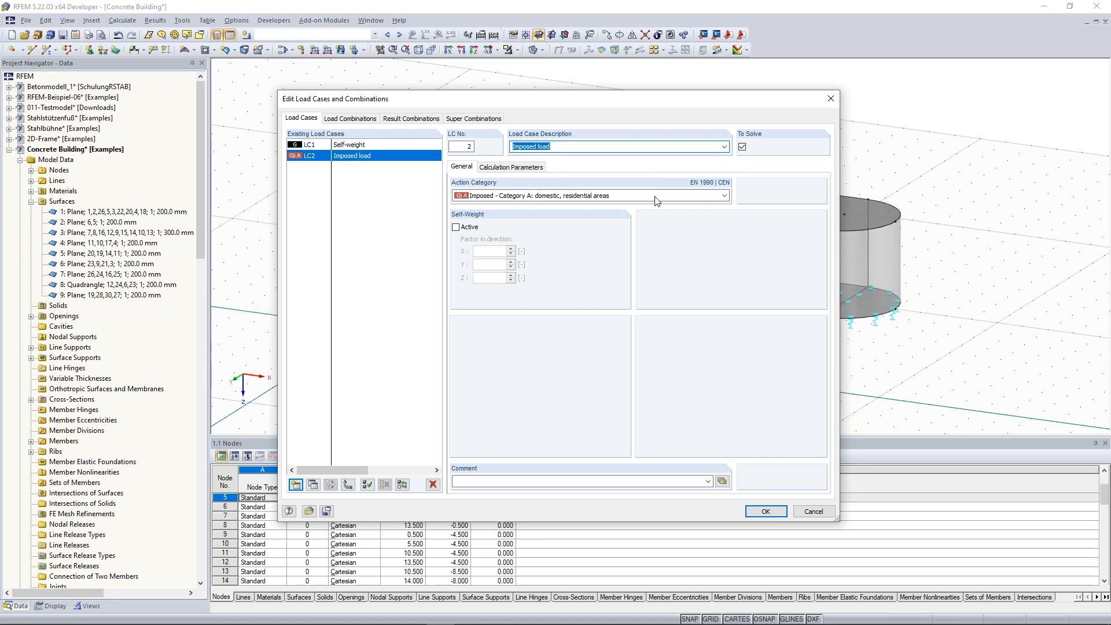
click(723, 196)
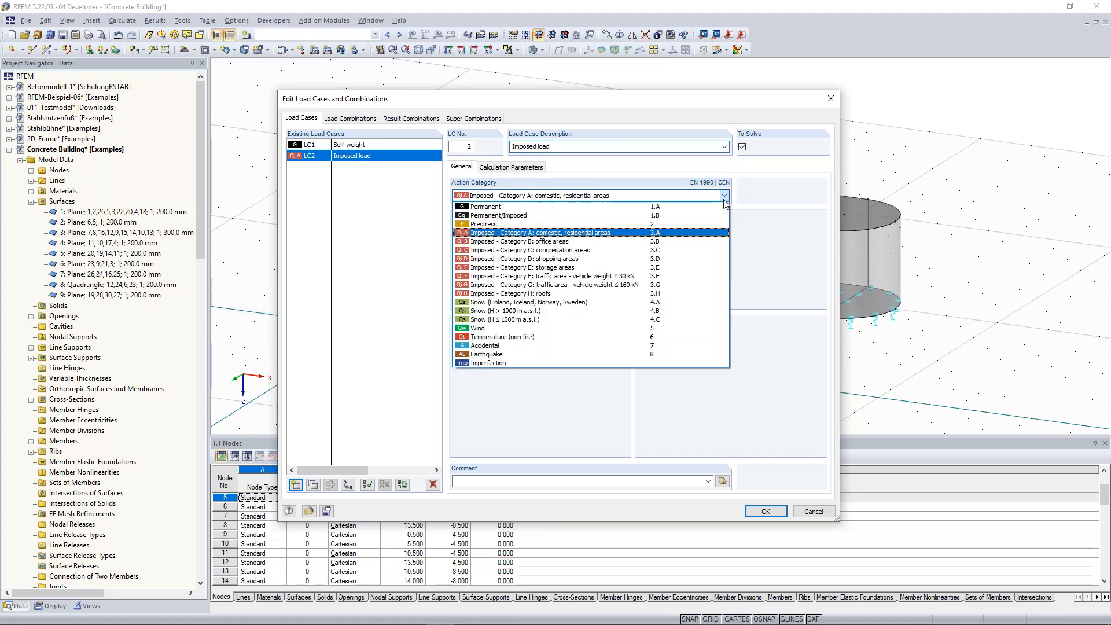
click(668, 260)
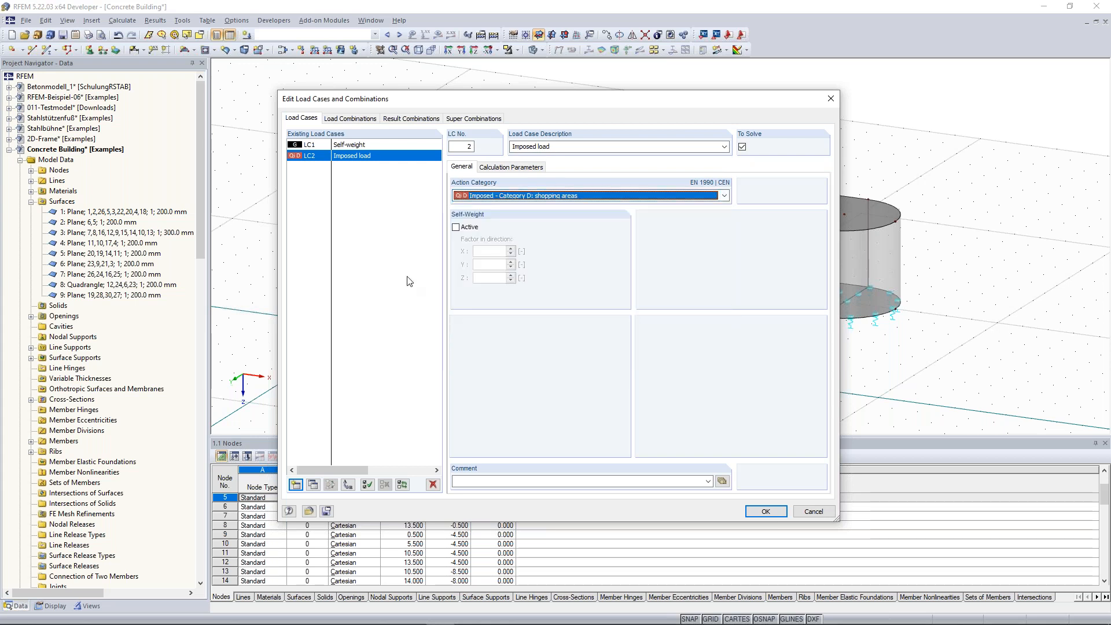
Add the wind load cases LC3 Wind in +X and LC4 Wind in +Y.
click(297, 488)
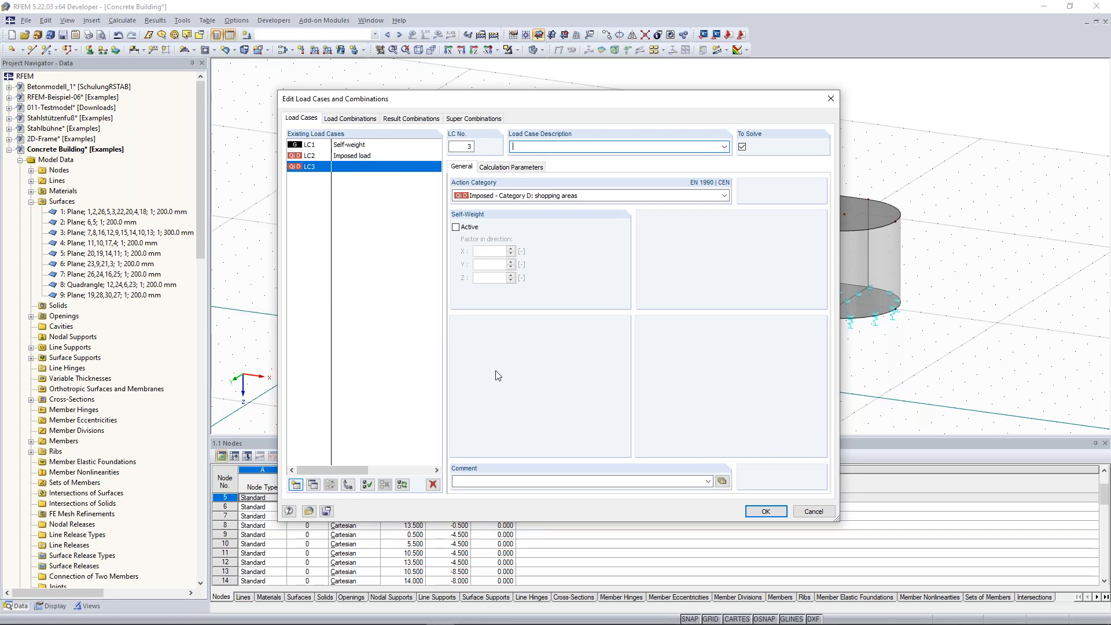
click(724, 147)
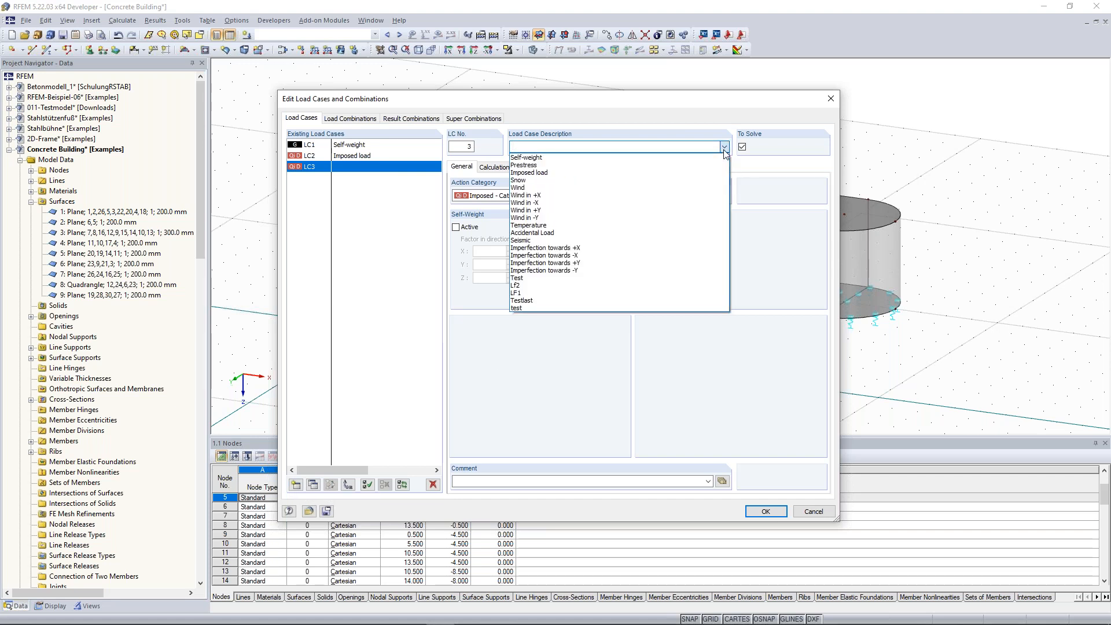
click(597, 196)
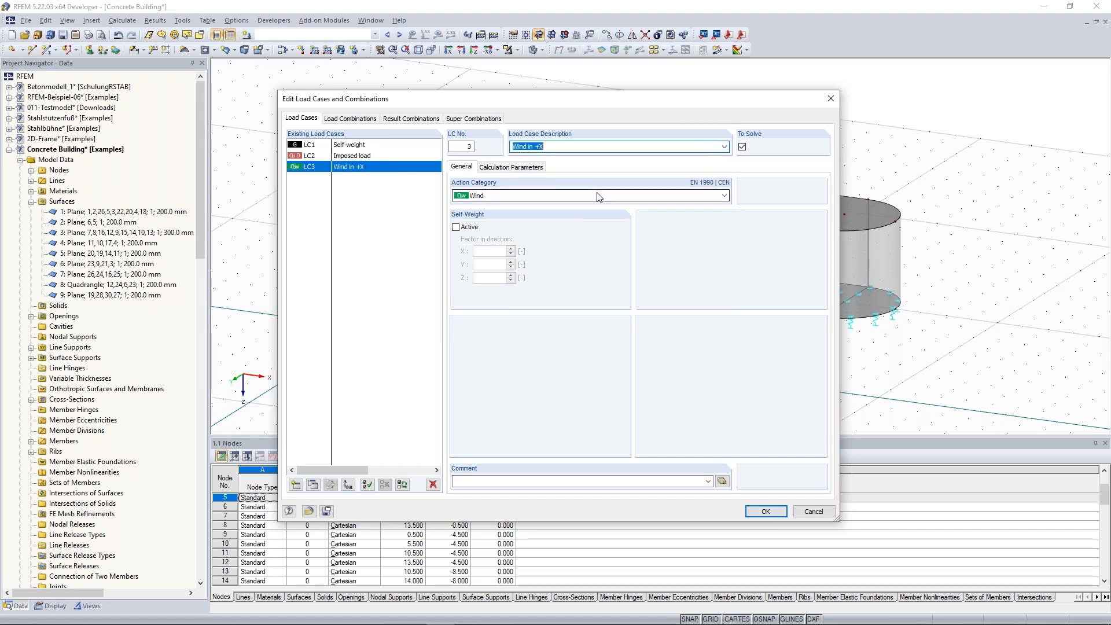
click(296, 484)
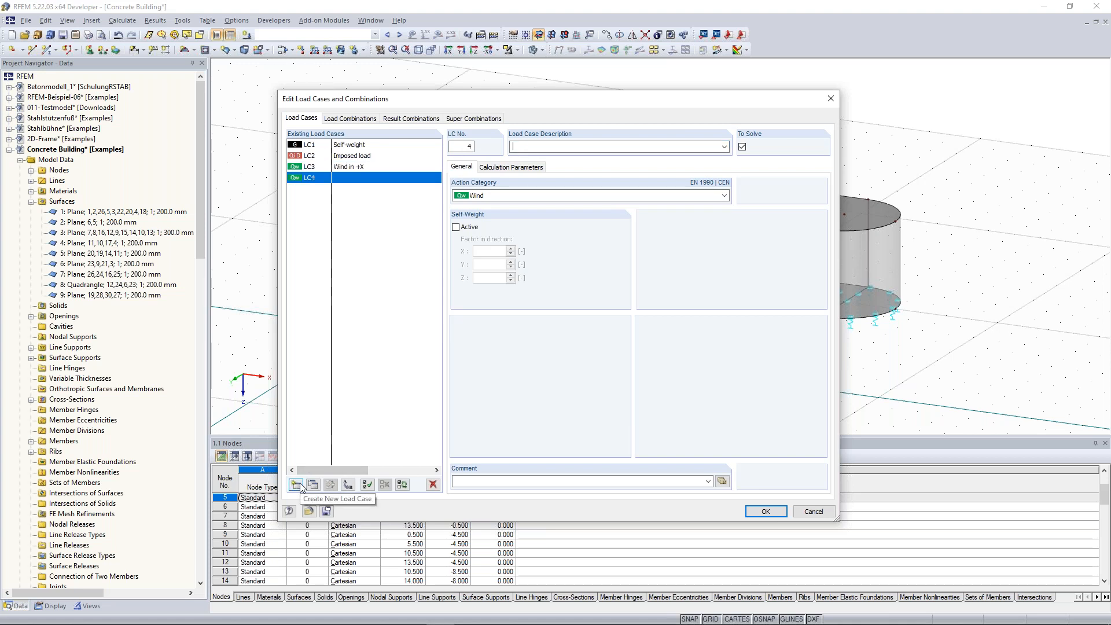
click(724, 146)
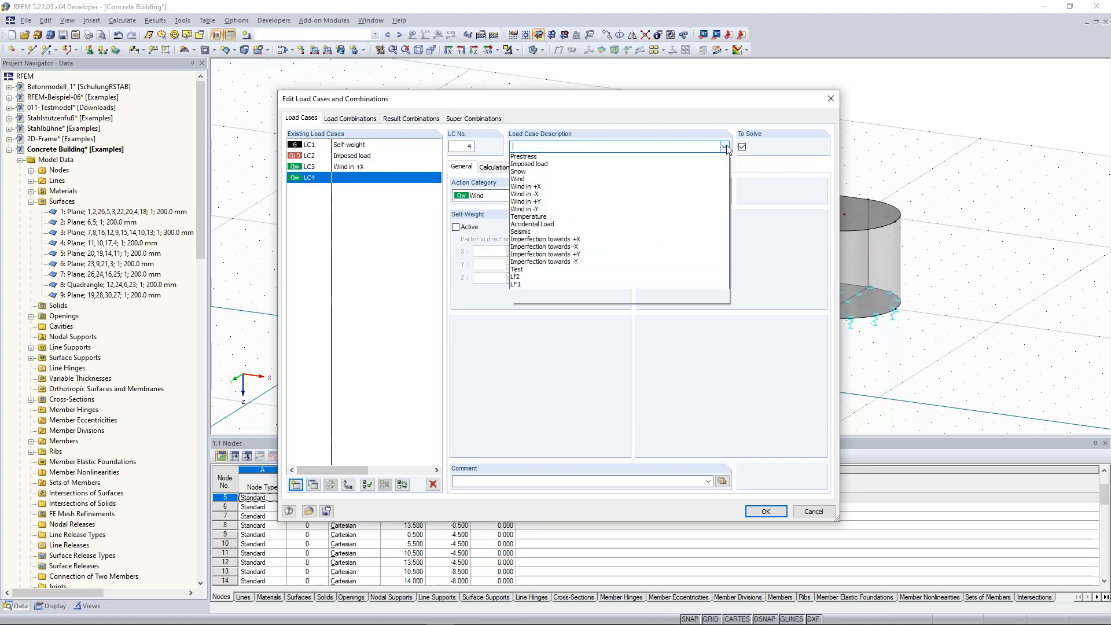
click(682, 210)
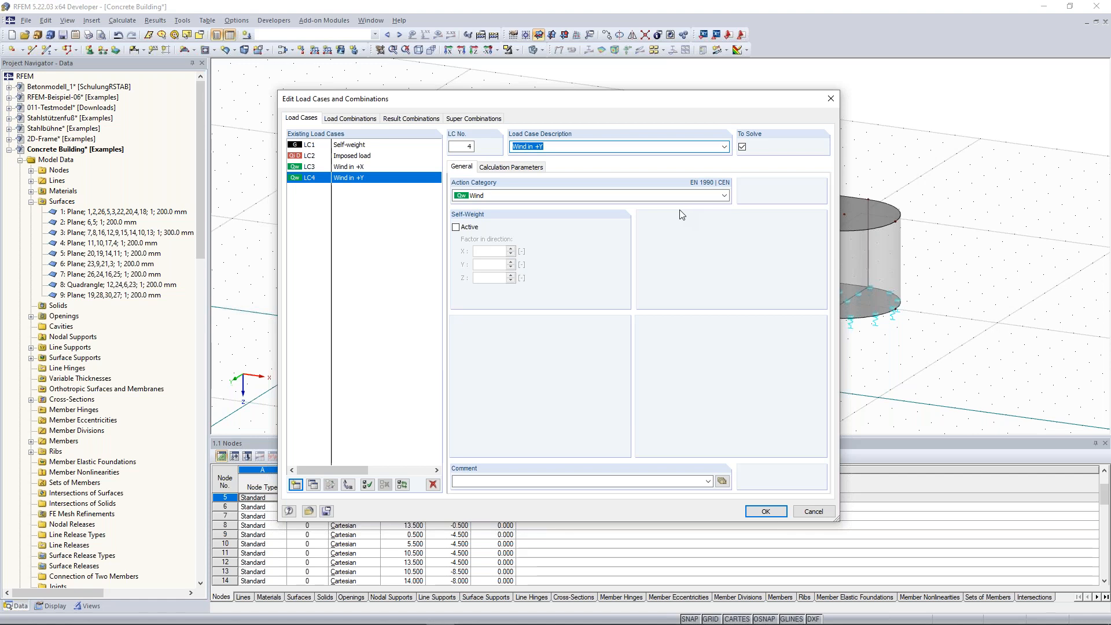
Add load cases LC5 Imperfection towards +X and LC6 Imperfection towards +Y, and confirm the load case definitions.
click(296, 485)
click(724, 147)
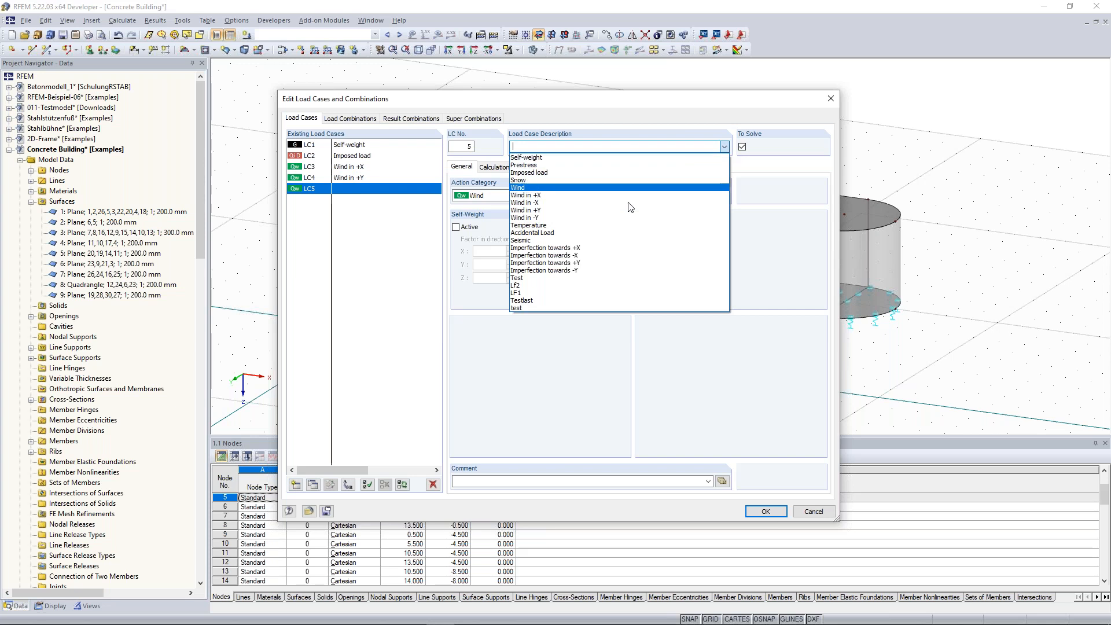
click(609, 248)
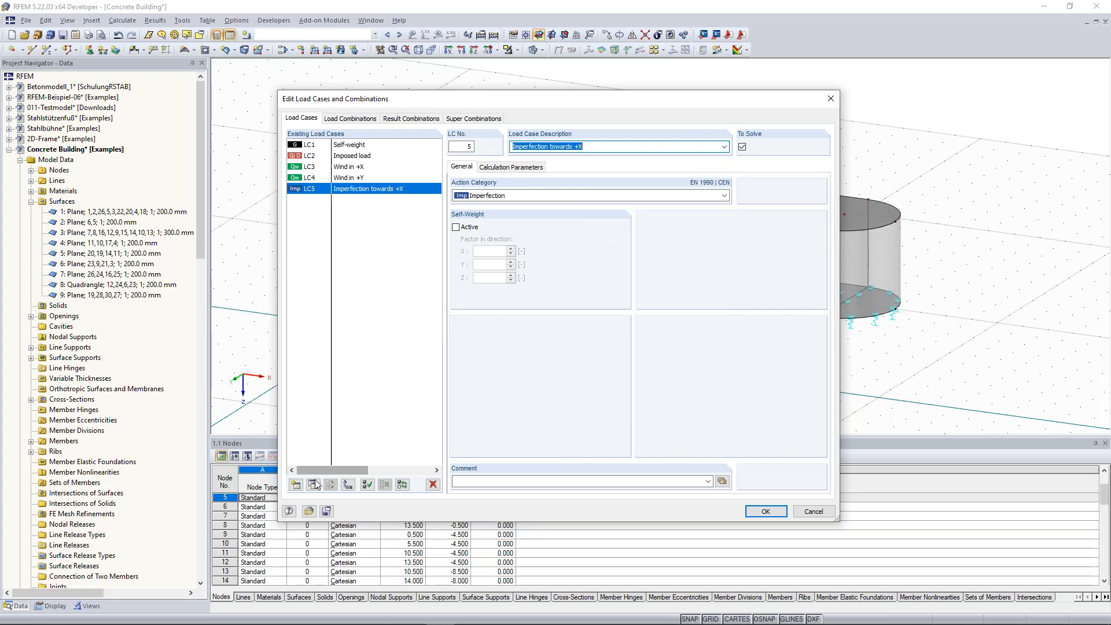
click(295, 484)
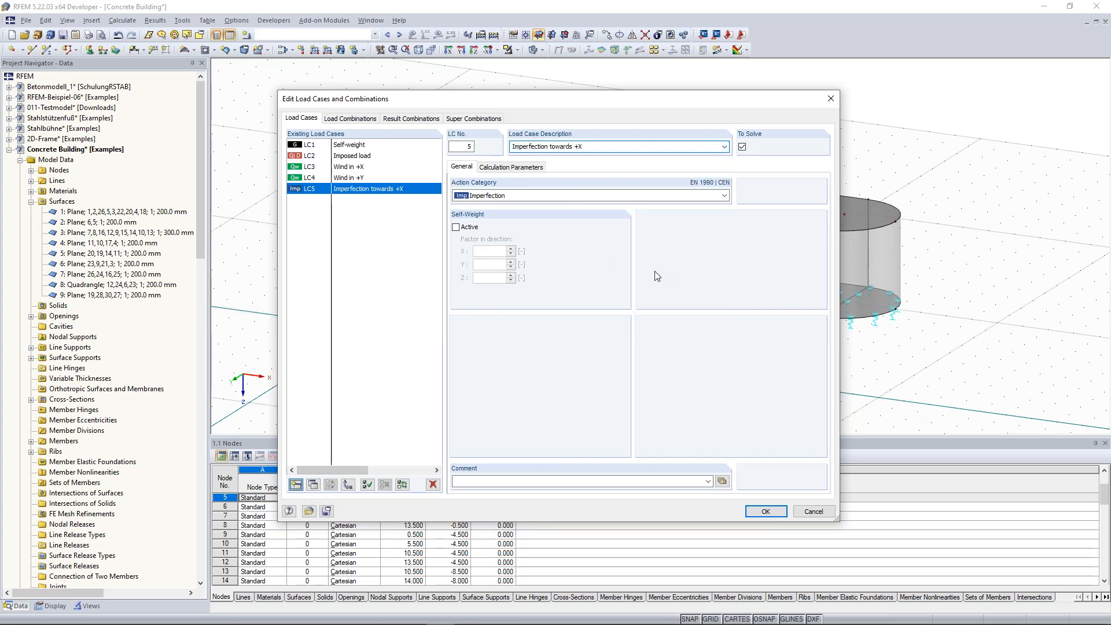
click(724, 147)
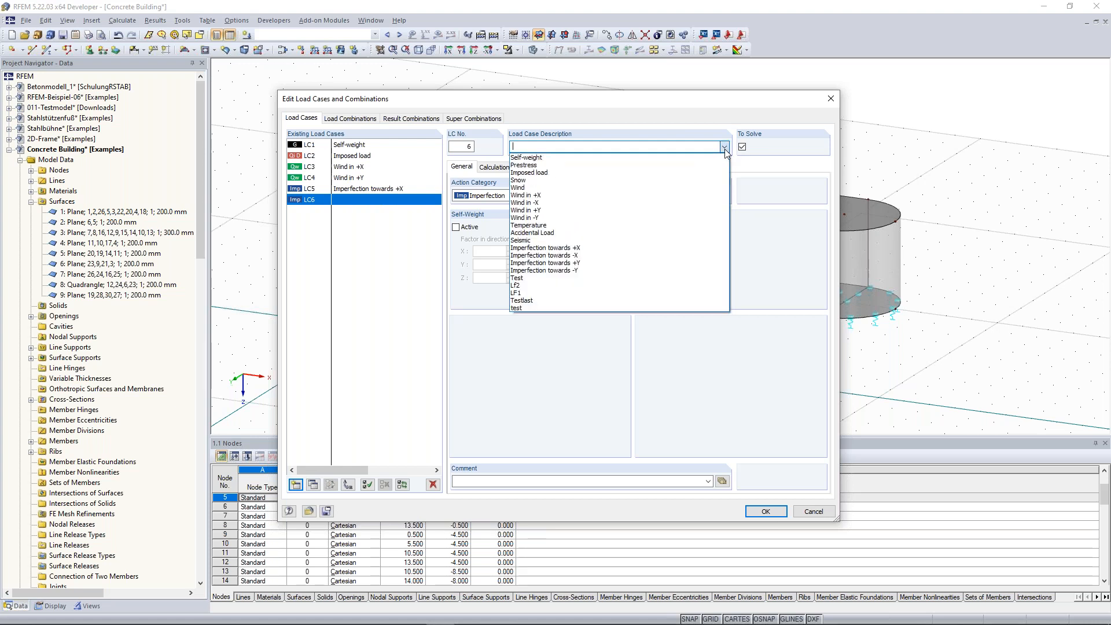
click(613, 263)
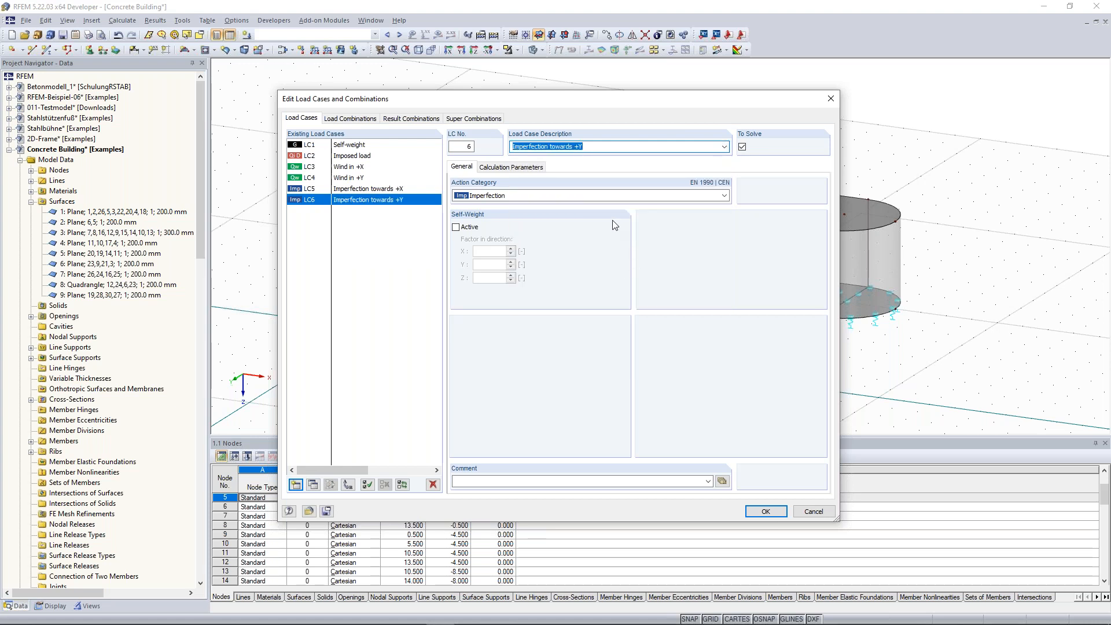
drag(499, 100, 502, 70)
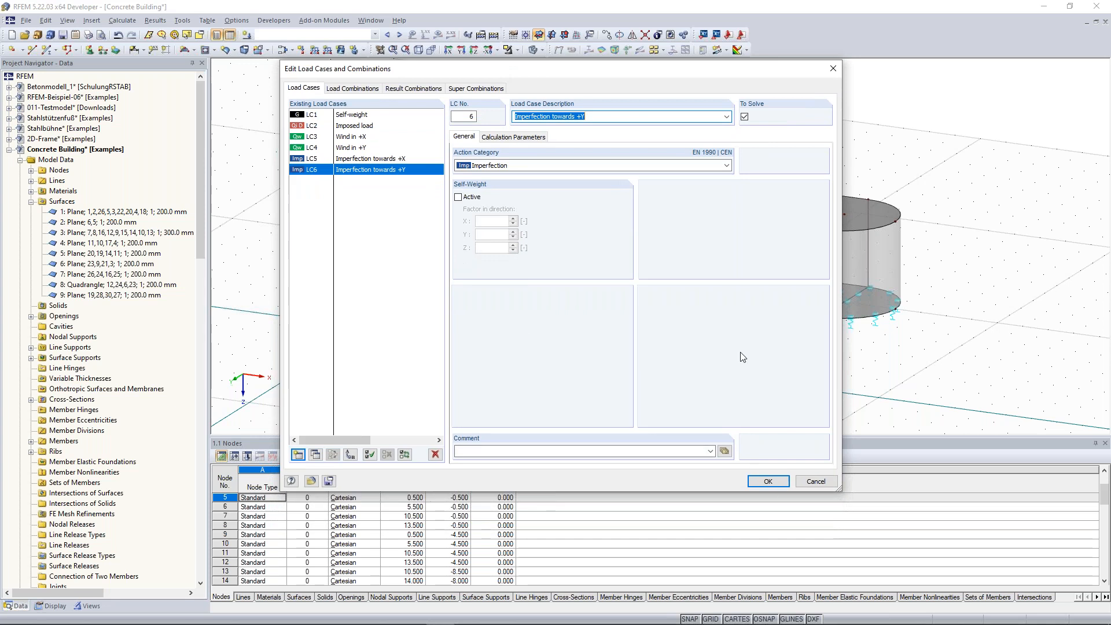
click(766, 481)
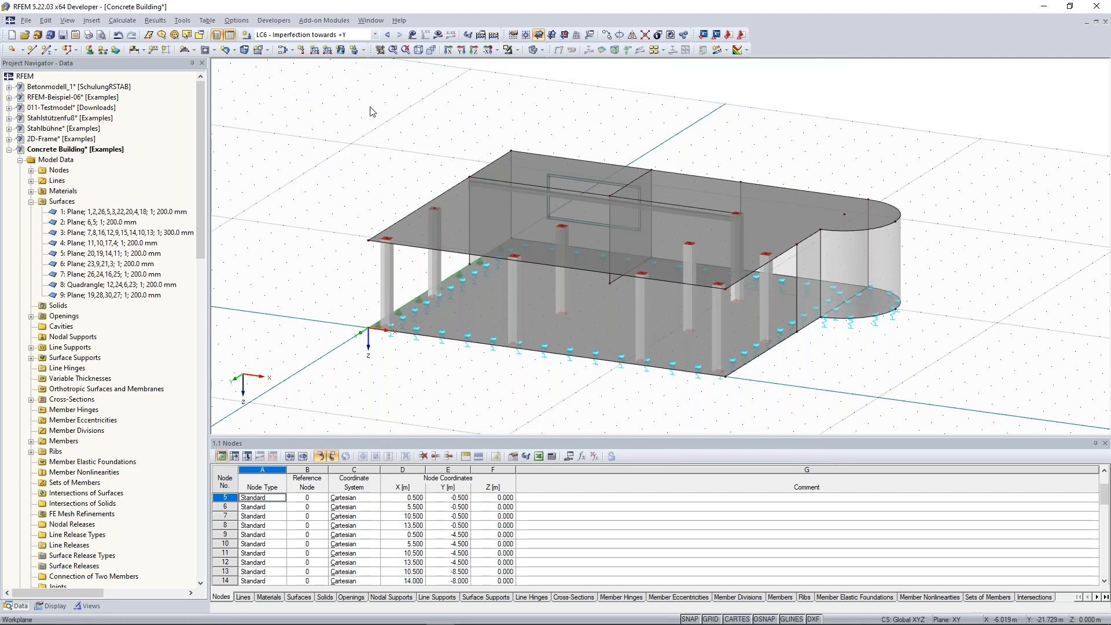
Activate the automatic creation of load combinations according to EN 1990 with the CEN annex in the Concrete Building model's general data.
right_click(81, 151)
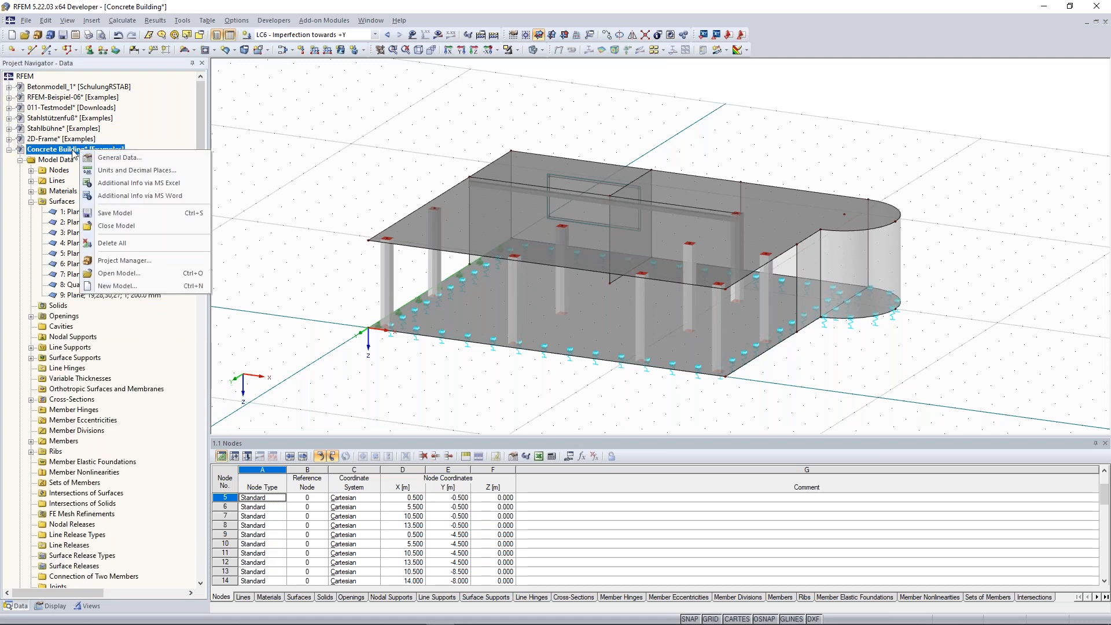
click(125, 159)
drag(547, 154, 521, 82)
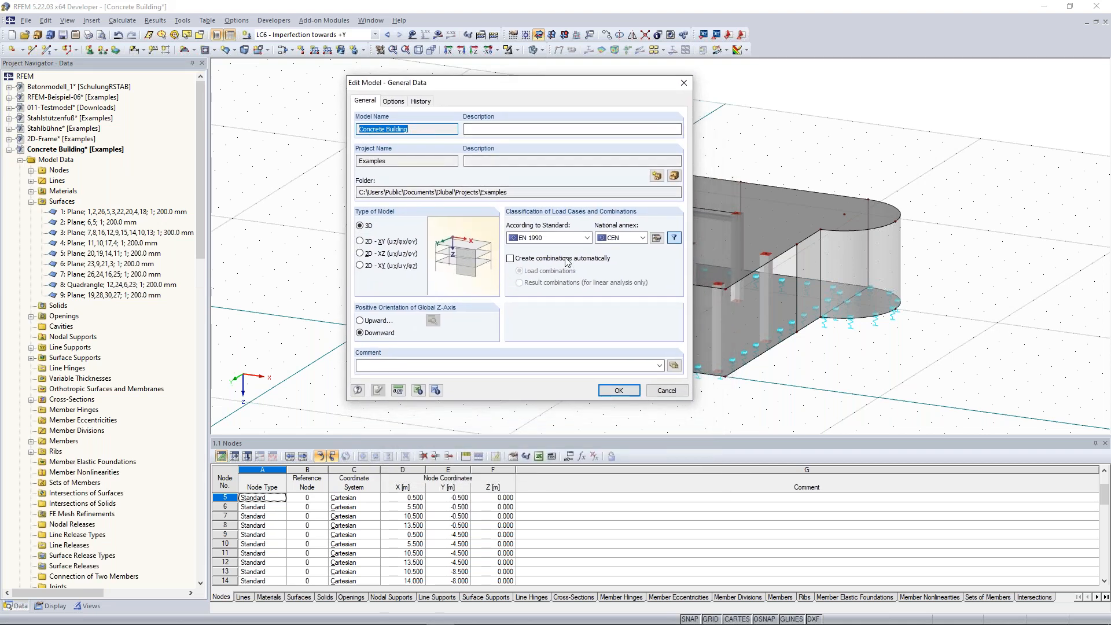
click(522, 260)
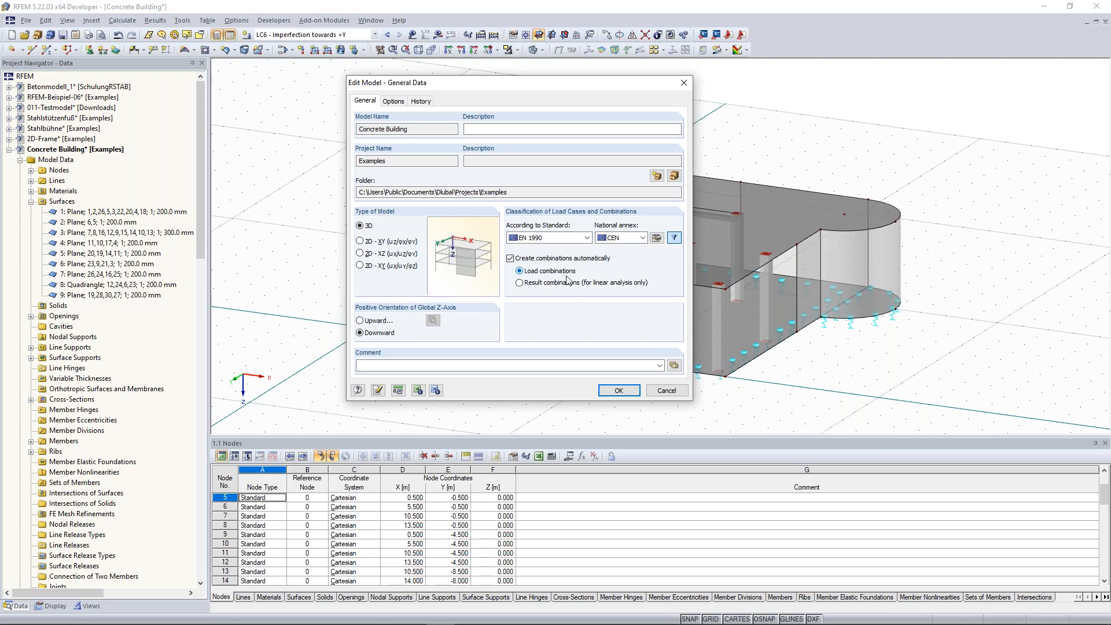
drag(561, 213, 556, 205)
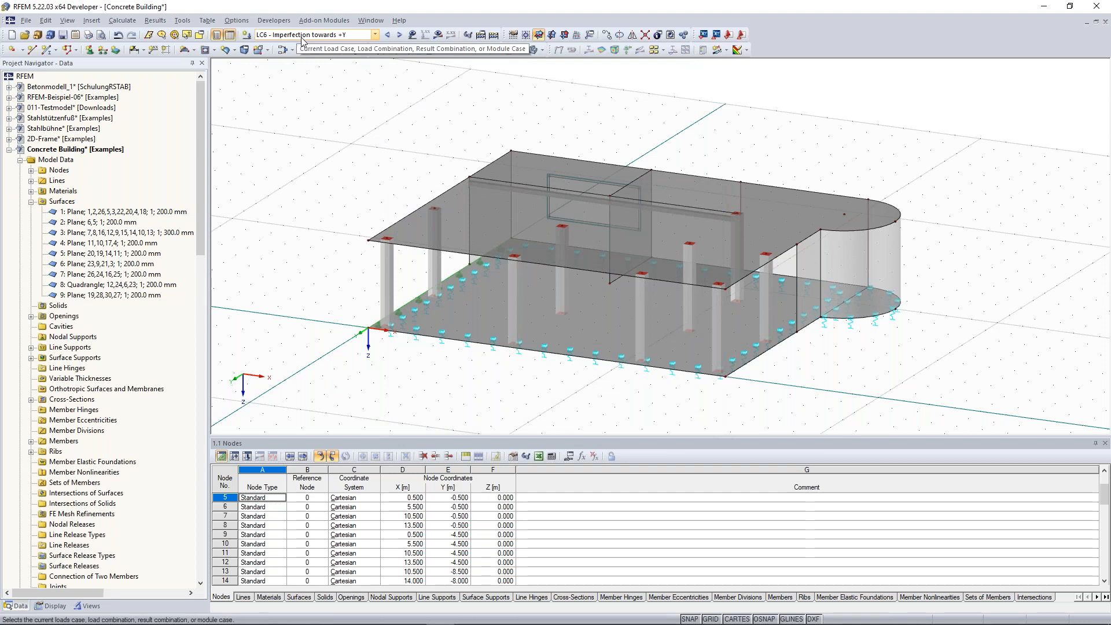
Review the automatically generated load combinations in the list of current load cases and combinations.
click(301, 36)
click(302, 38)
click(291, 36)
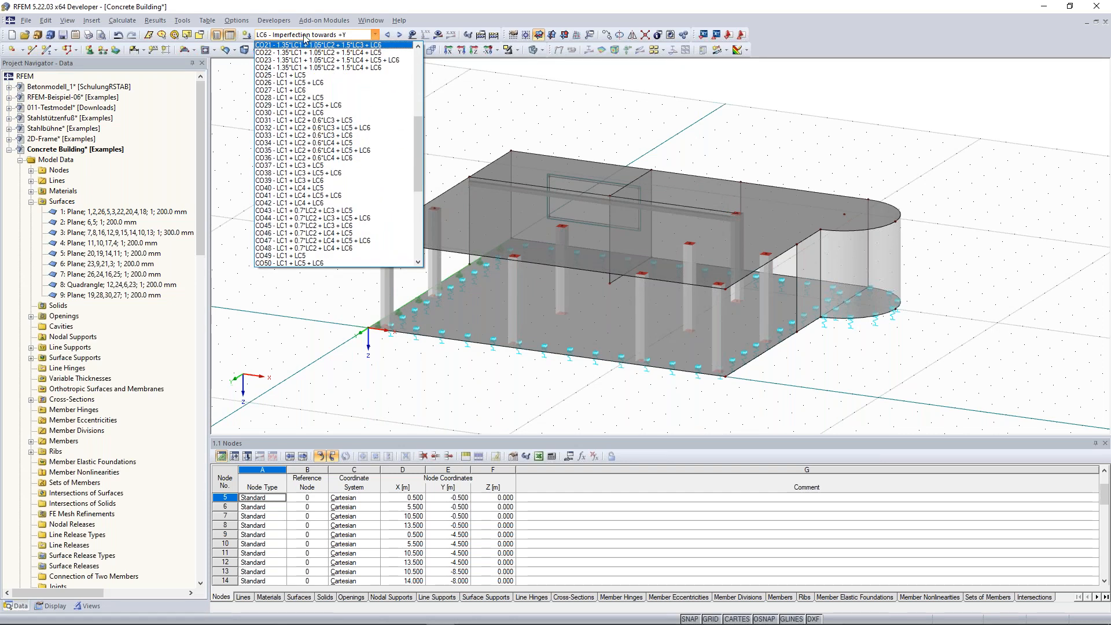
click(302, 36)
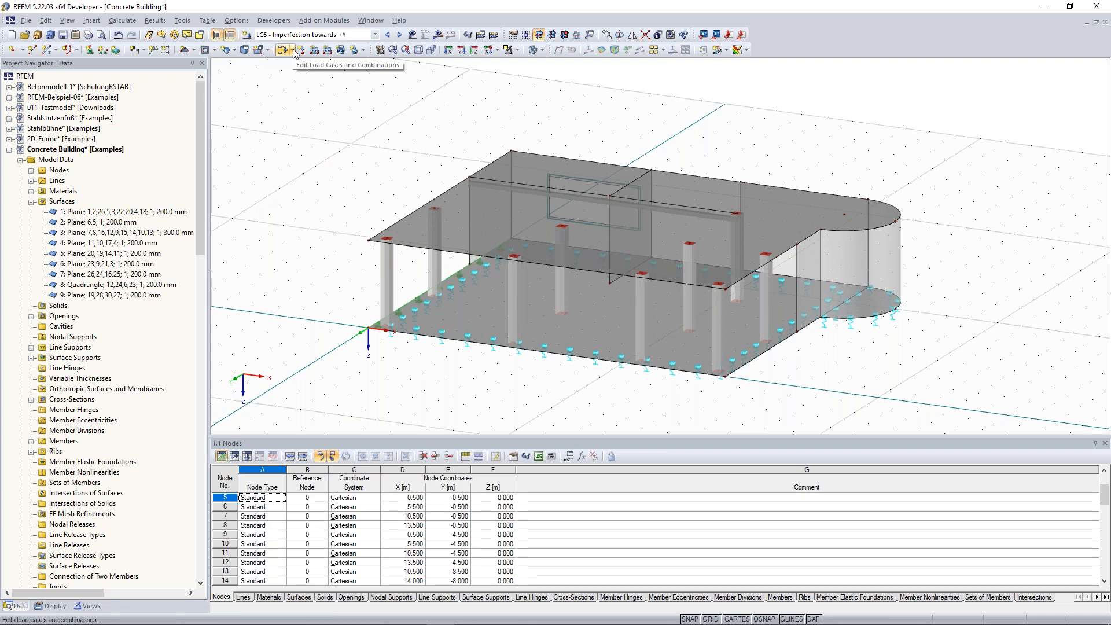
Open the load cases and combinations for editing, check the action category of LC1 Self-weight and show the defined actions.
click(294, 51)
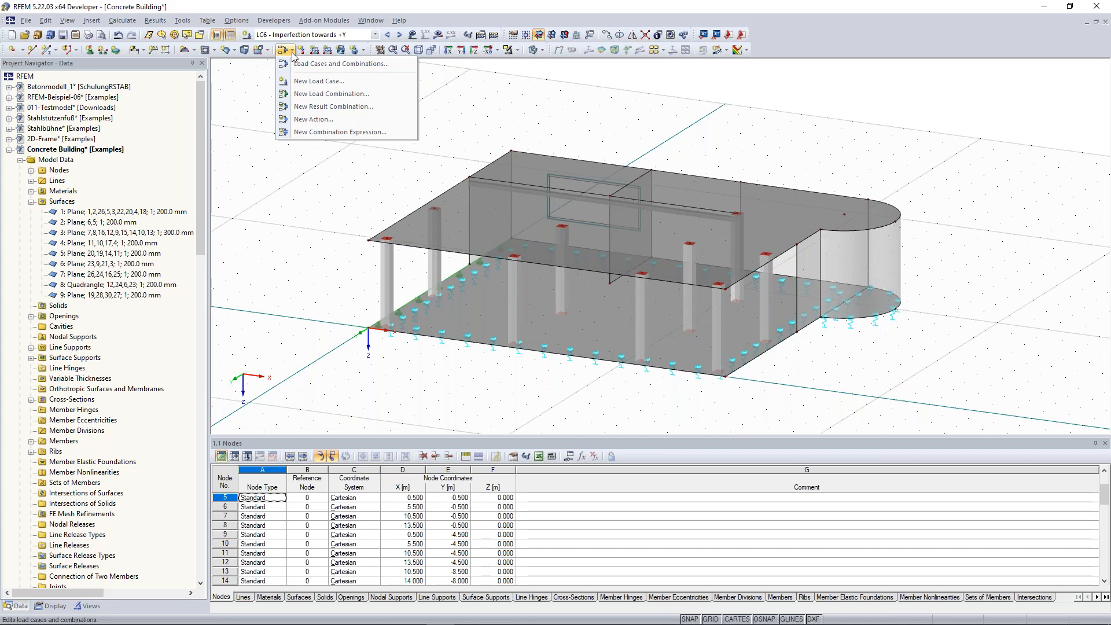
click(357, 132)
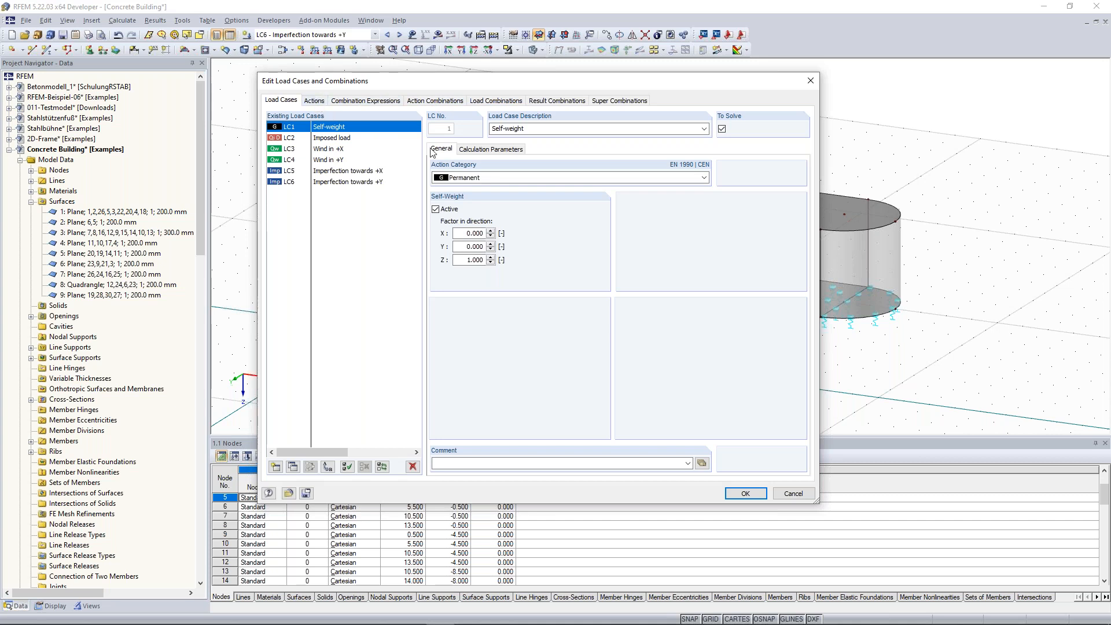
click(496, 177)
click(497, 186)
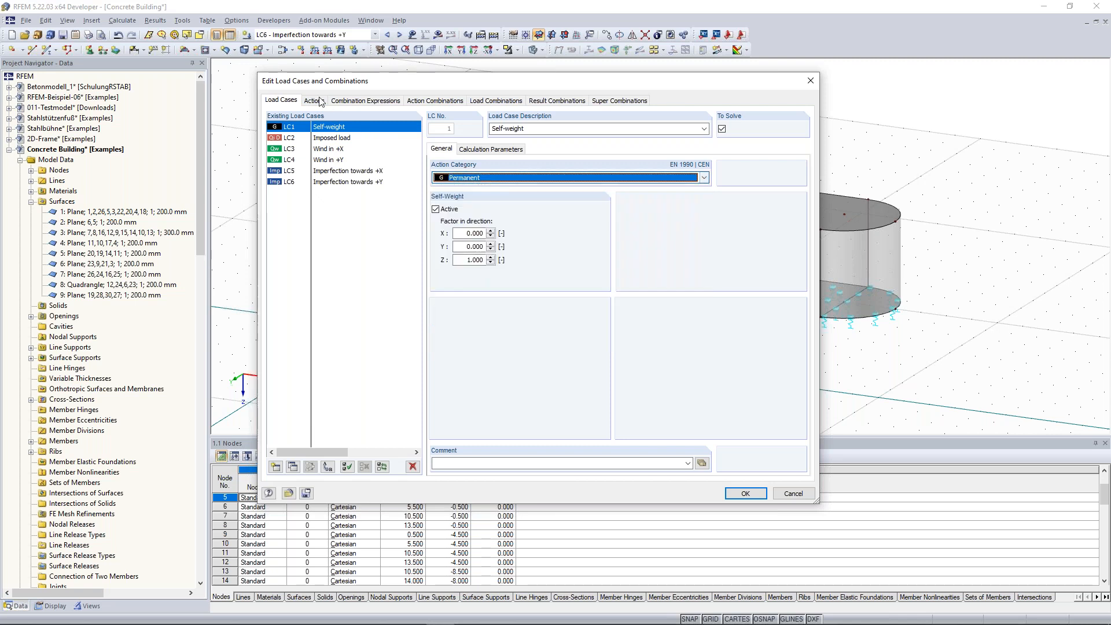
click(318, 101)
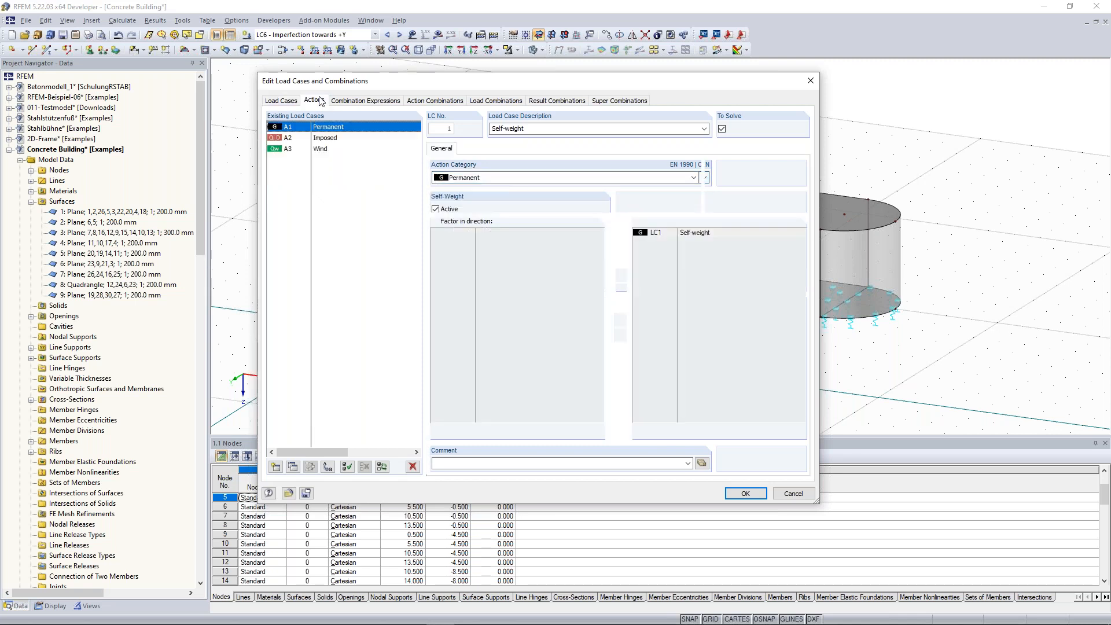
Review the Permanent, Imposed and Wind actions, including how the wind load cases are assigned.
click(336, 139)
click(328, 149)
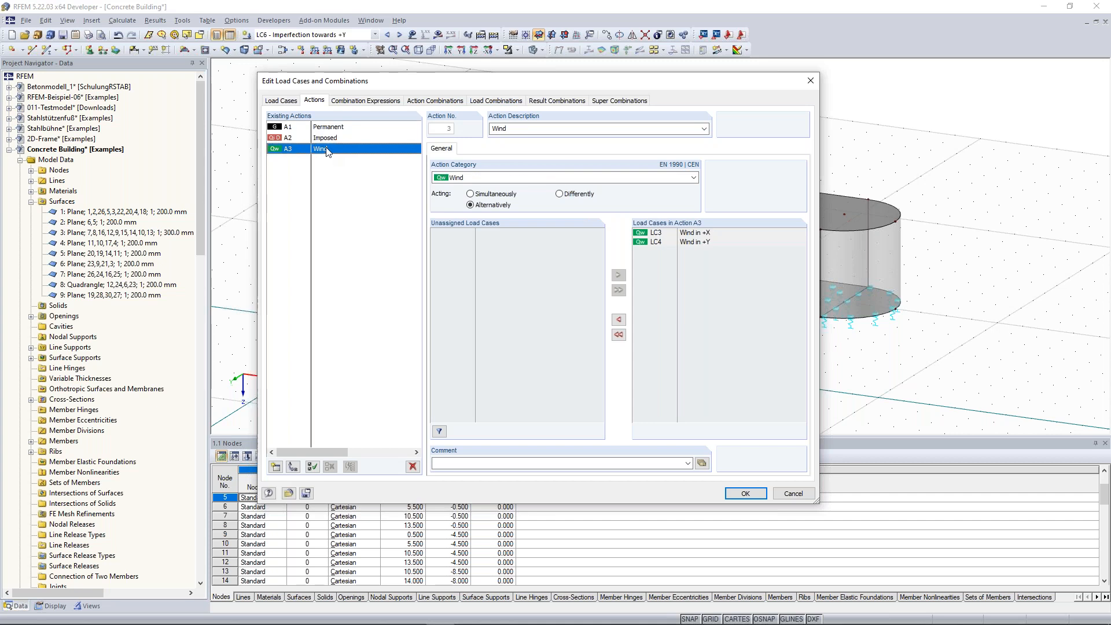
click(327, 129)
click(317, 149)
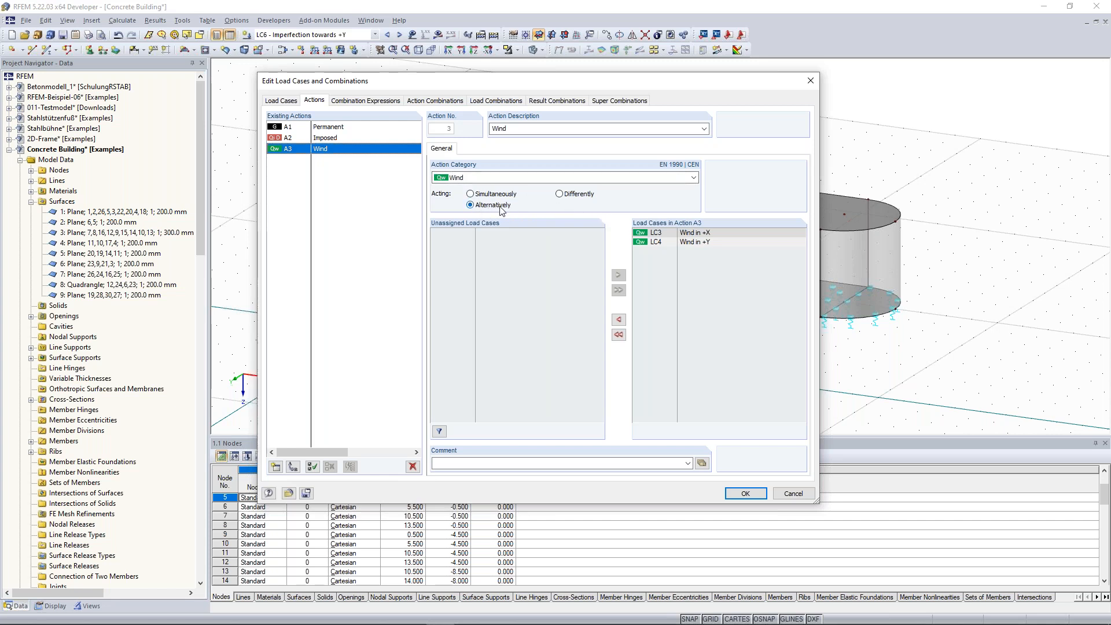
Try the Wind action's load cases as acting simultaneously and differently, with LC3 in group 1, and return them to acting alternatively.
click(675, 244)
click(470, 194)
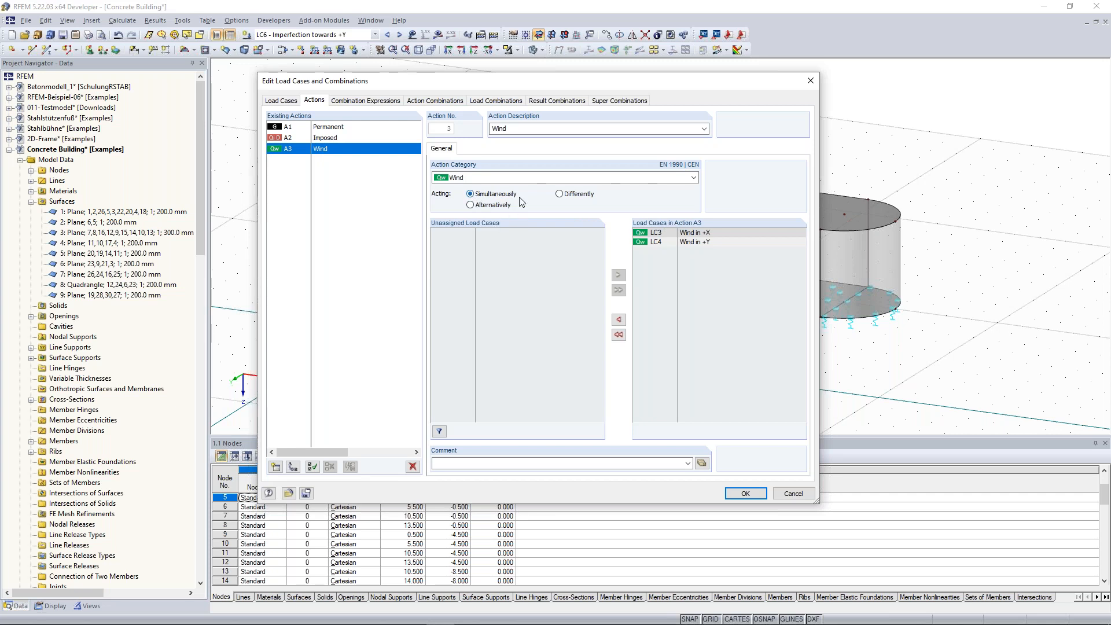
click(670, 233)
click(560, 193)
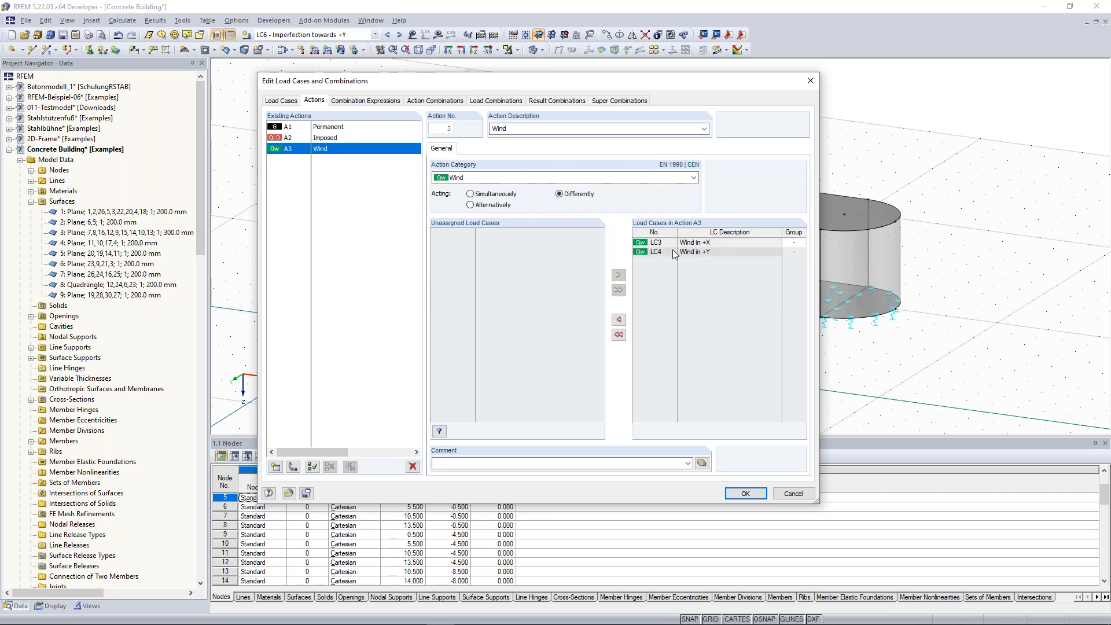
click(800, 246)
click(798, 261)
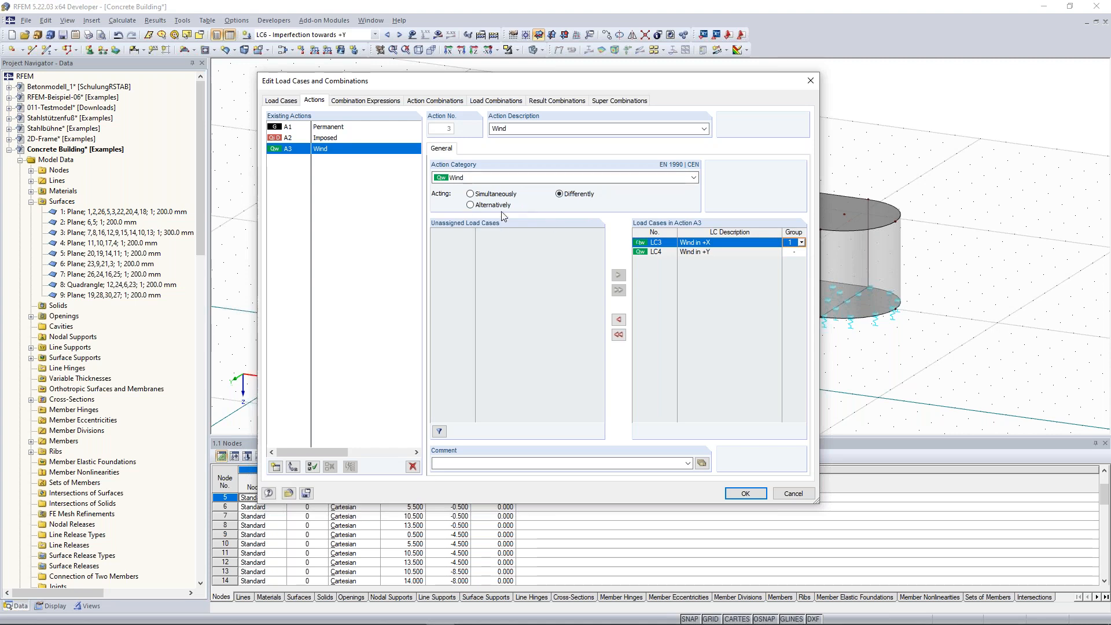
click(470, 204)
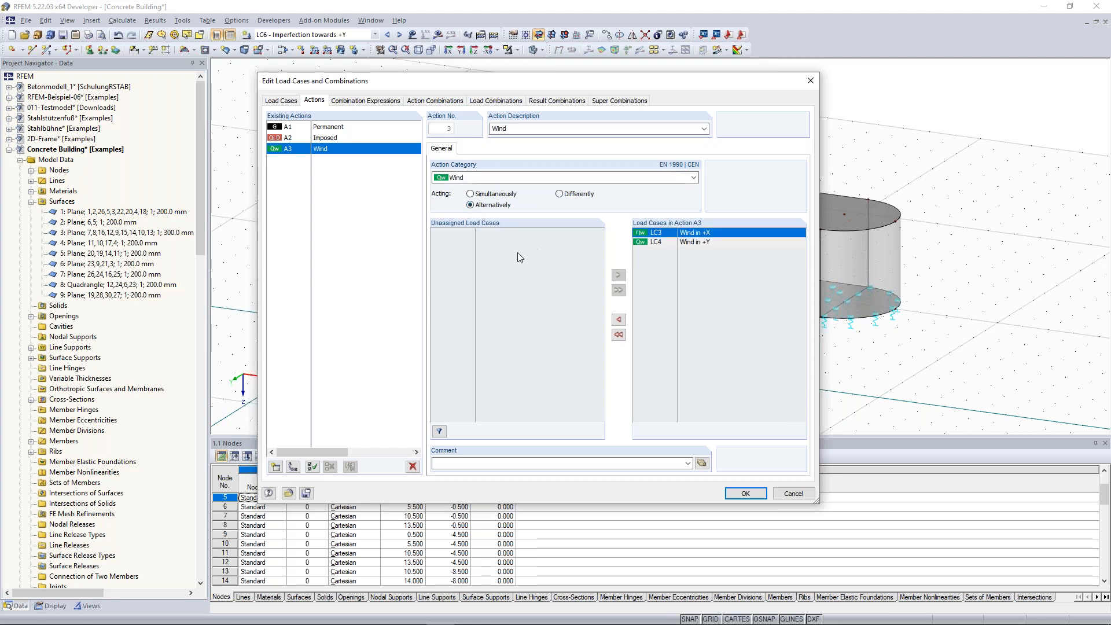
Examine the combination formula and factor definitions for the design situation of the ULS combination expression CE1.
click(365, 102)
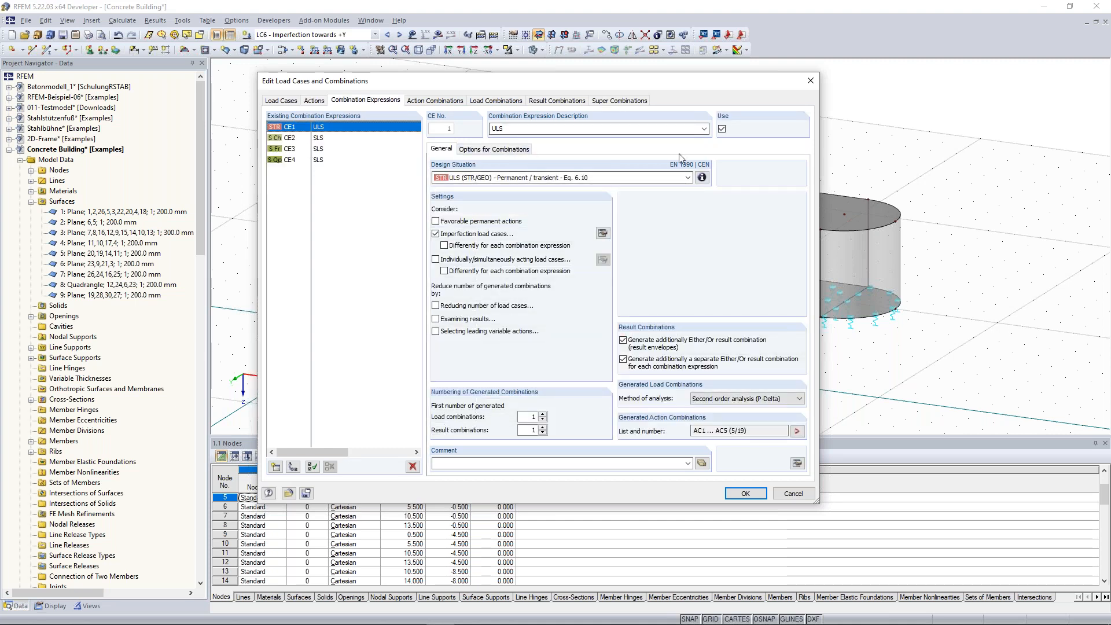
click(701, 177)
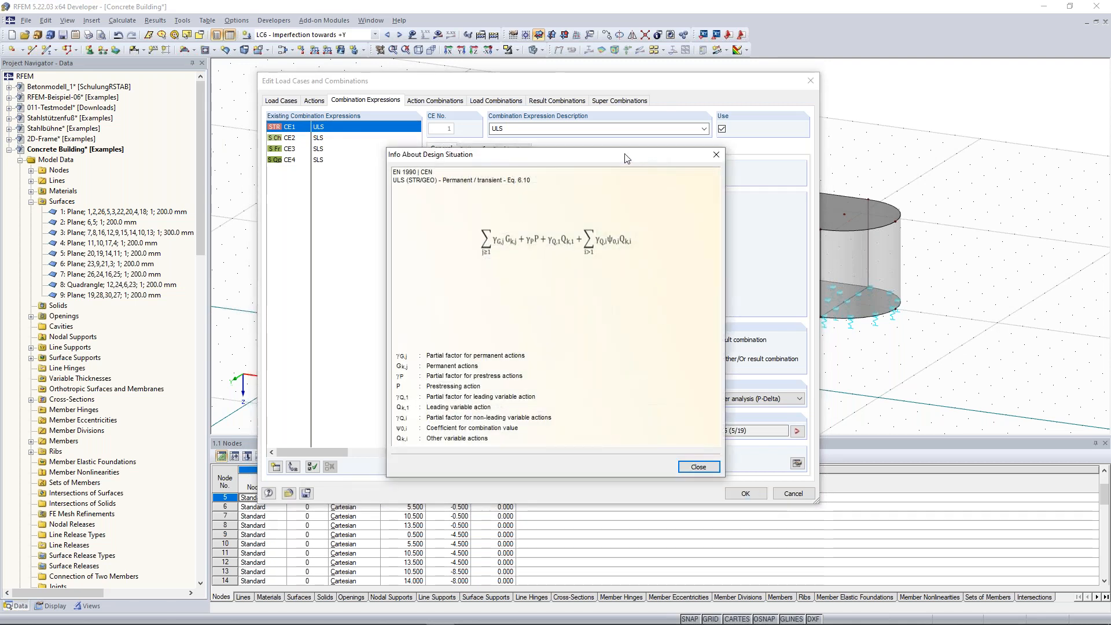
drag(760, 171, 938, 118)
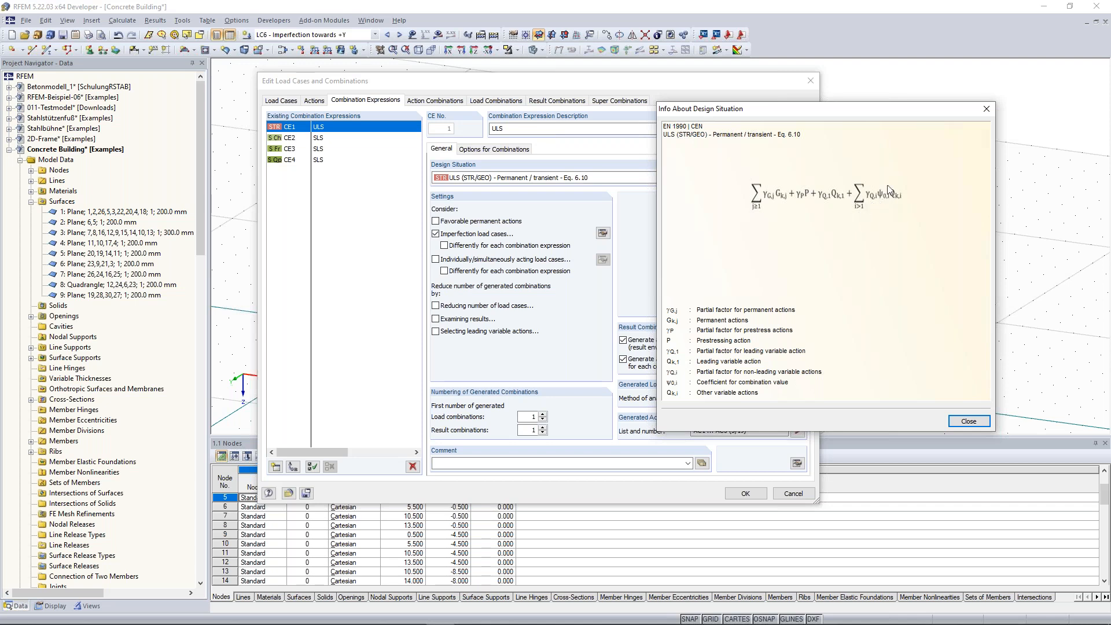
click(986, 110)
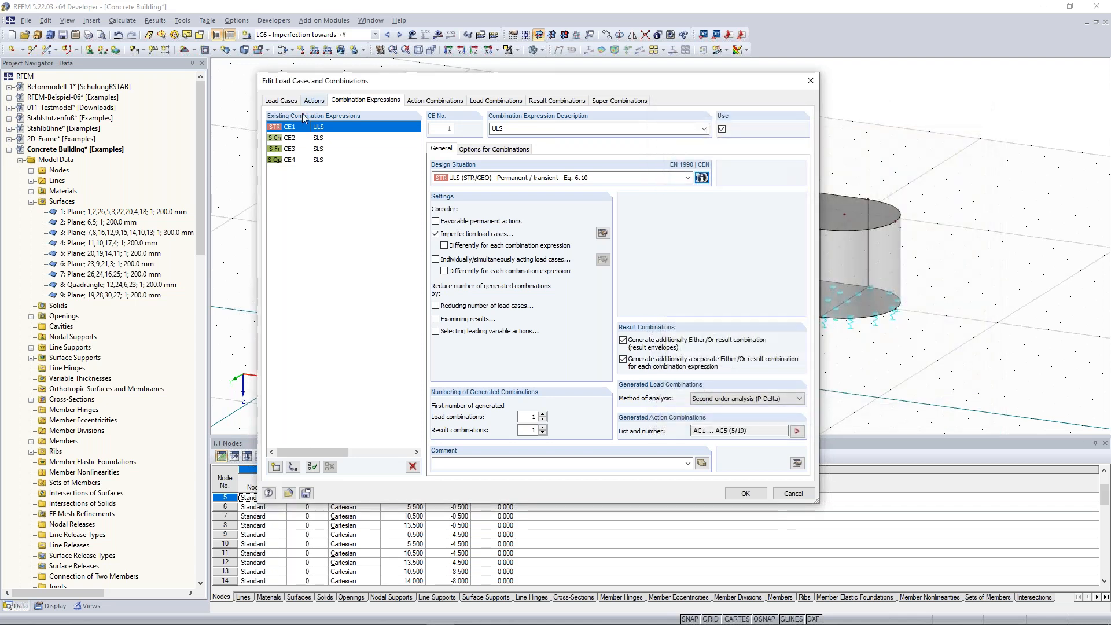
Compare the design situations of the ULS expression CE1 and the SLS expressions CE2 and CE3.
click(324, 139)
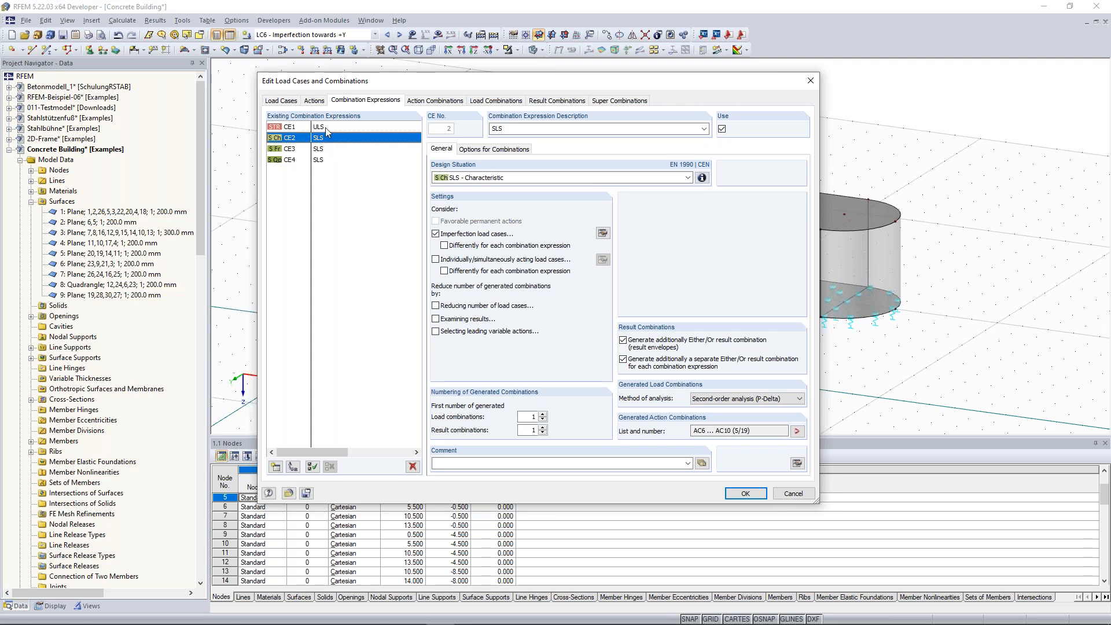
click(326, 128)
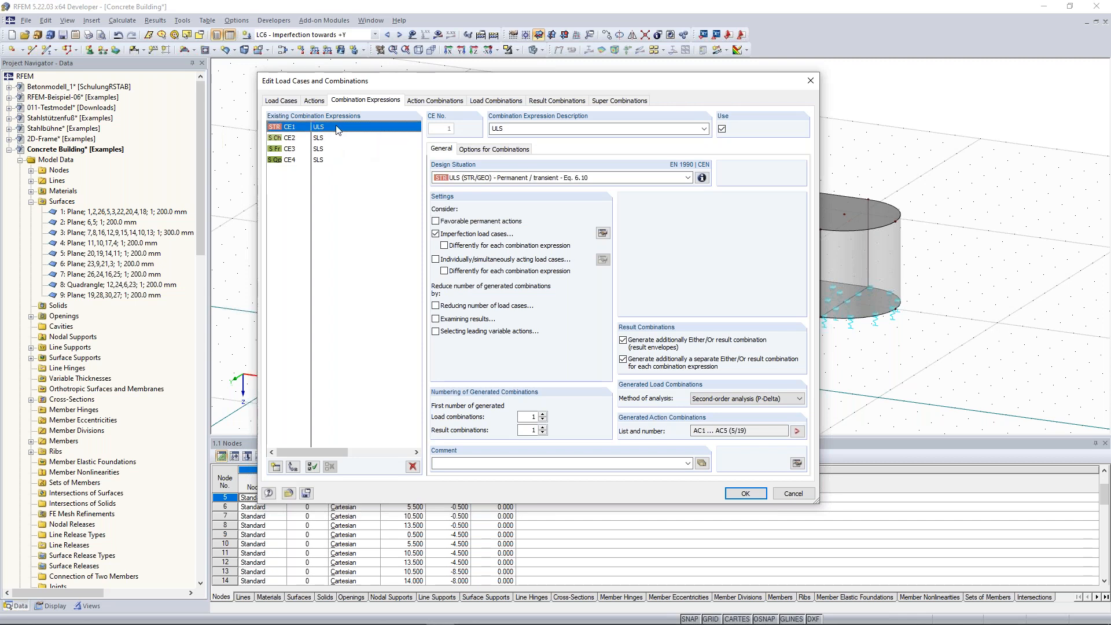
click(690, 182)
click(691, 180)
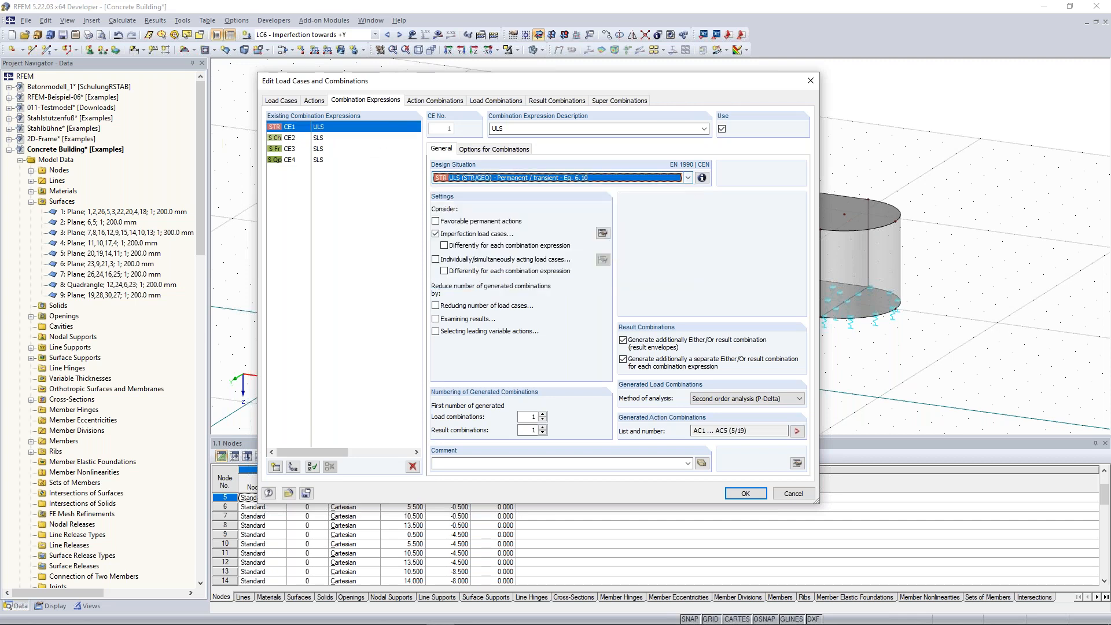
click(319, 140)
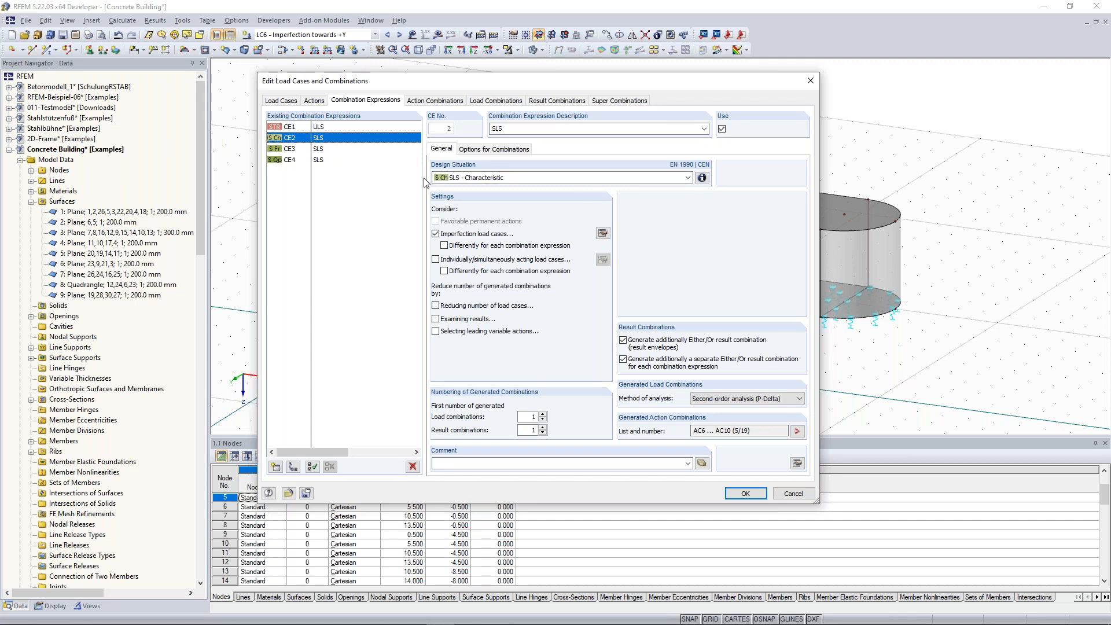
click(323, 151)
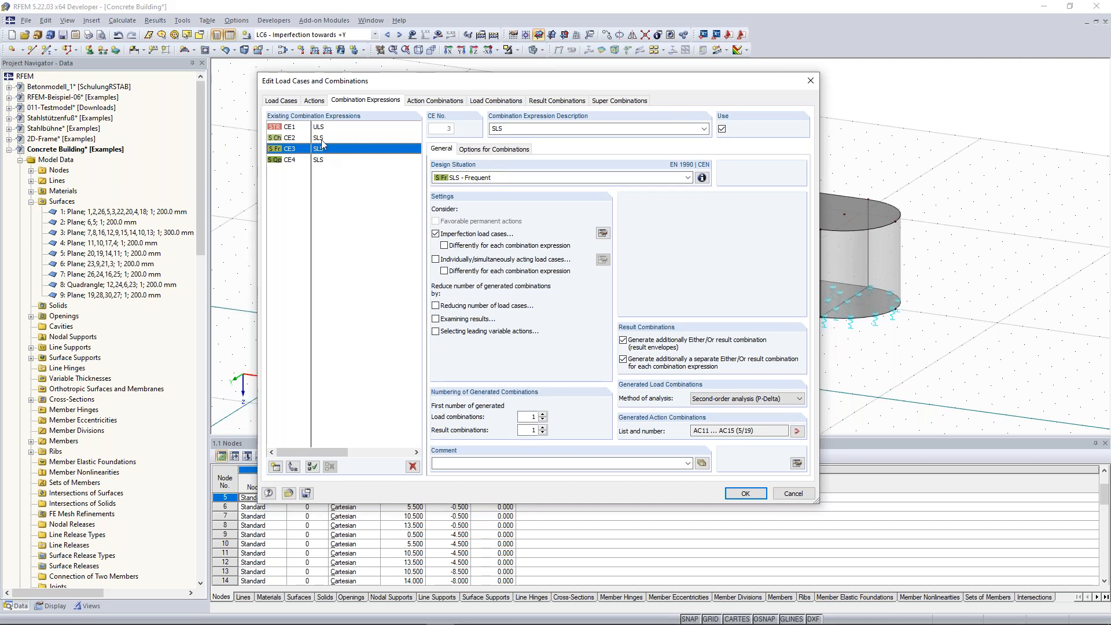
Exclude the SLS combination expressions CE2, CE3 and CE4 from use and return to the ULS expression CE1.
click(321, 138)
shift+click(332, 159)
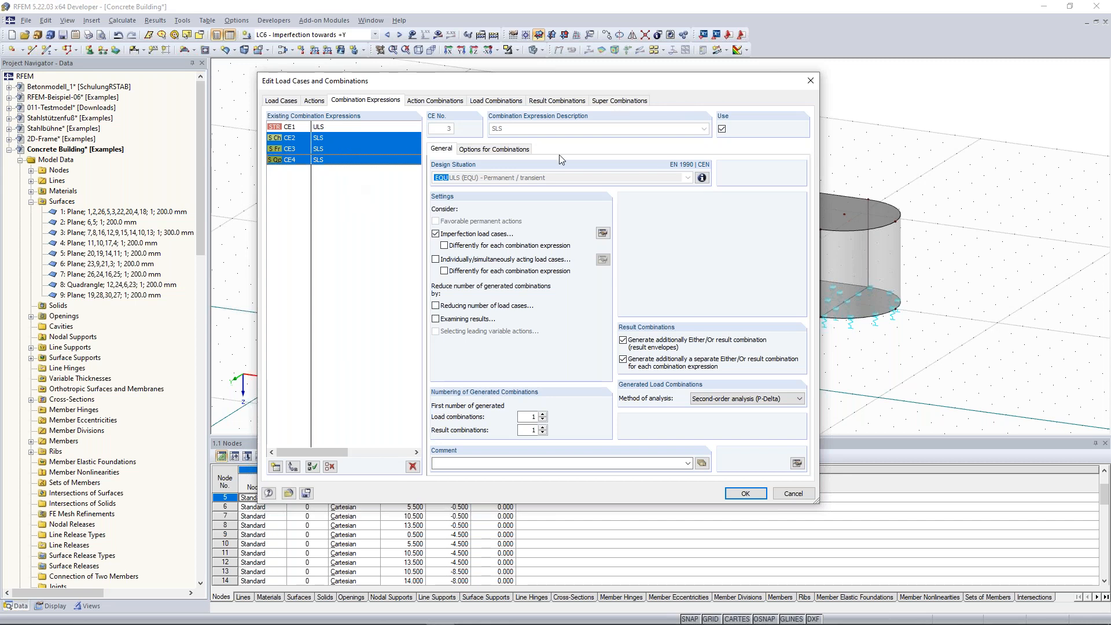
click(721, 129)
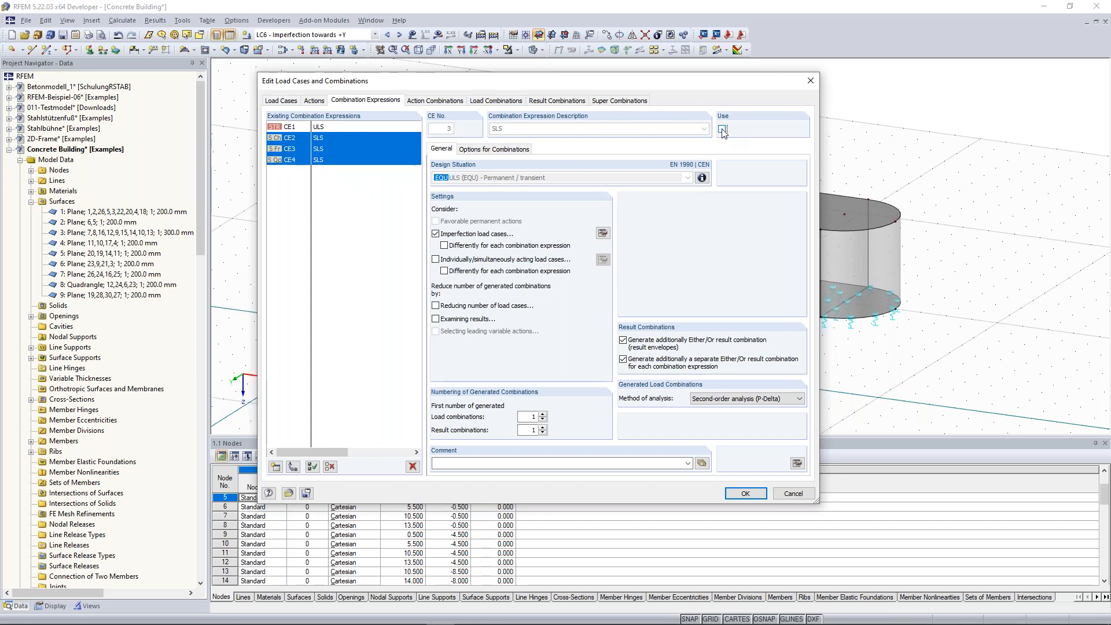
click(342, 139)
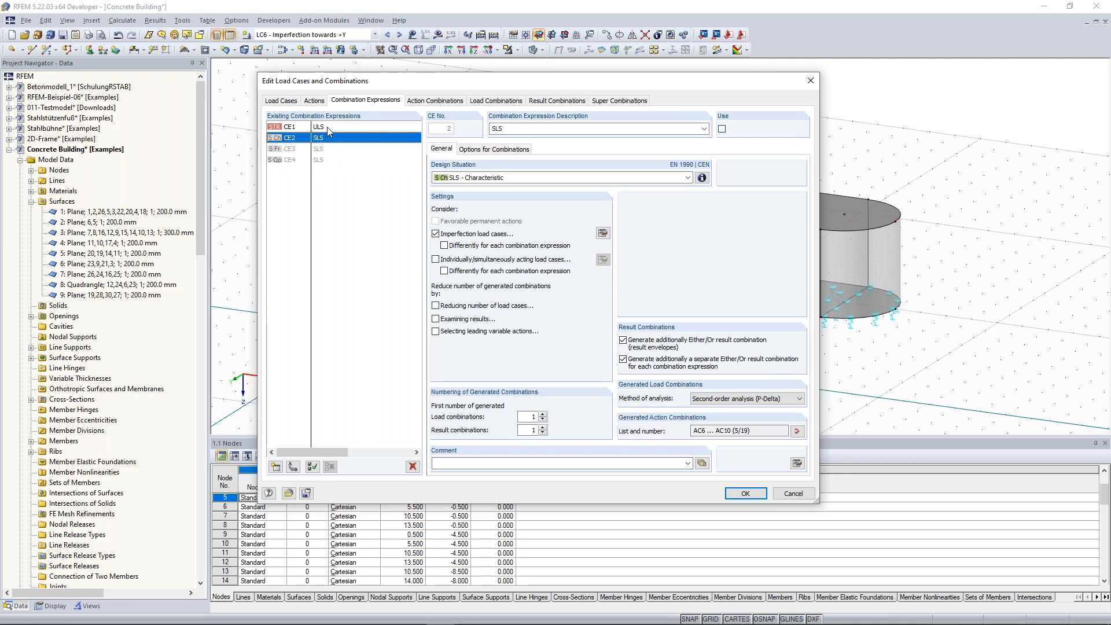
click(327, 126)
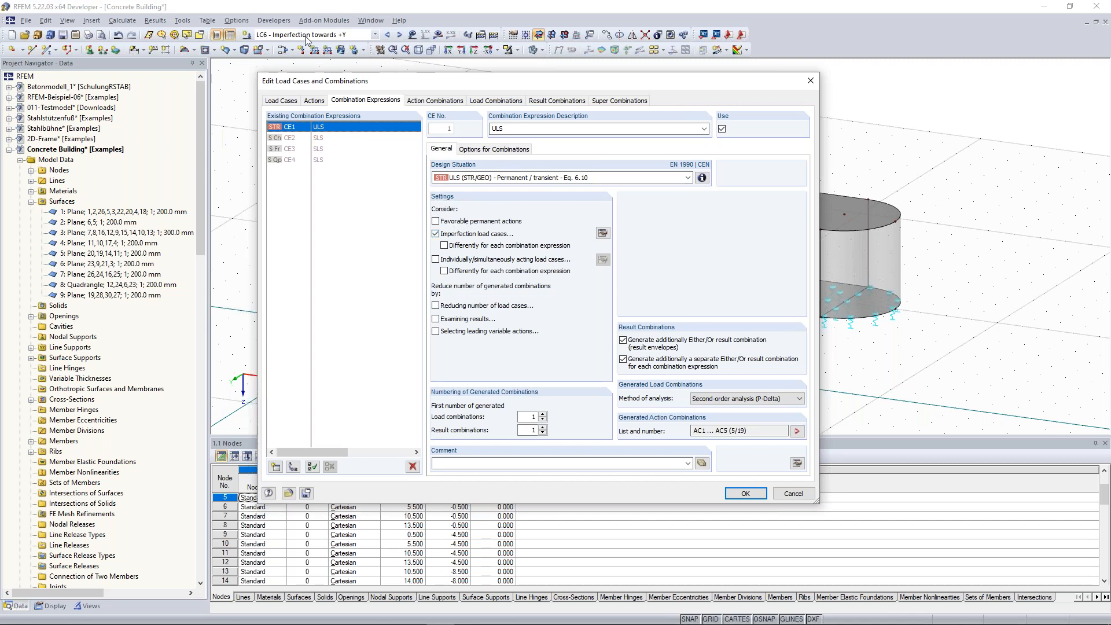
click(602, 233)
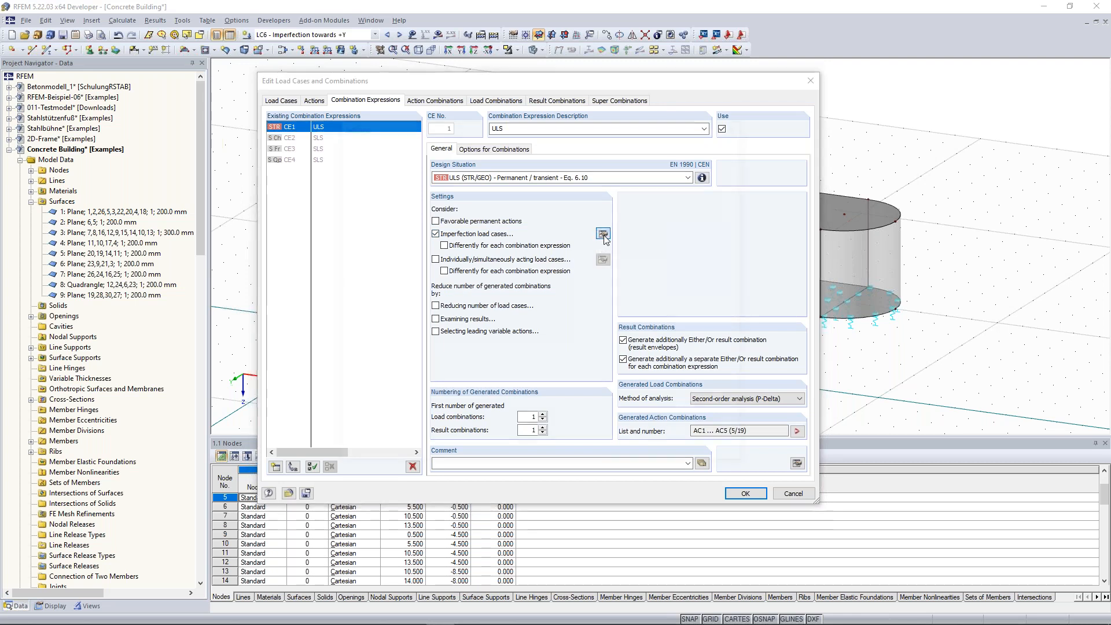
drag(506, 131, 510, 272)
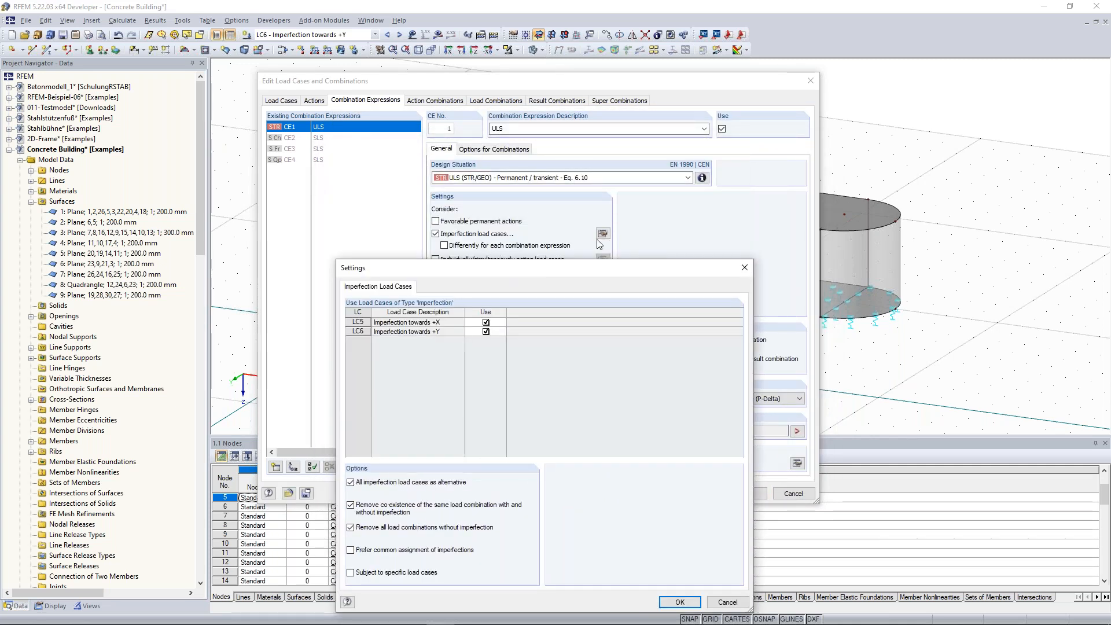
drag(601, 268, 575, 235)
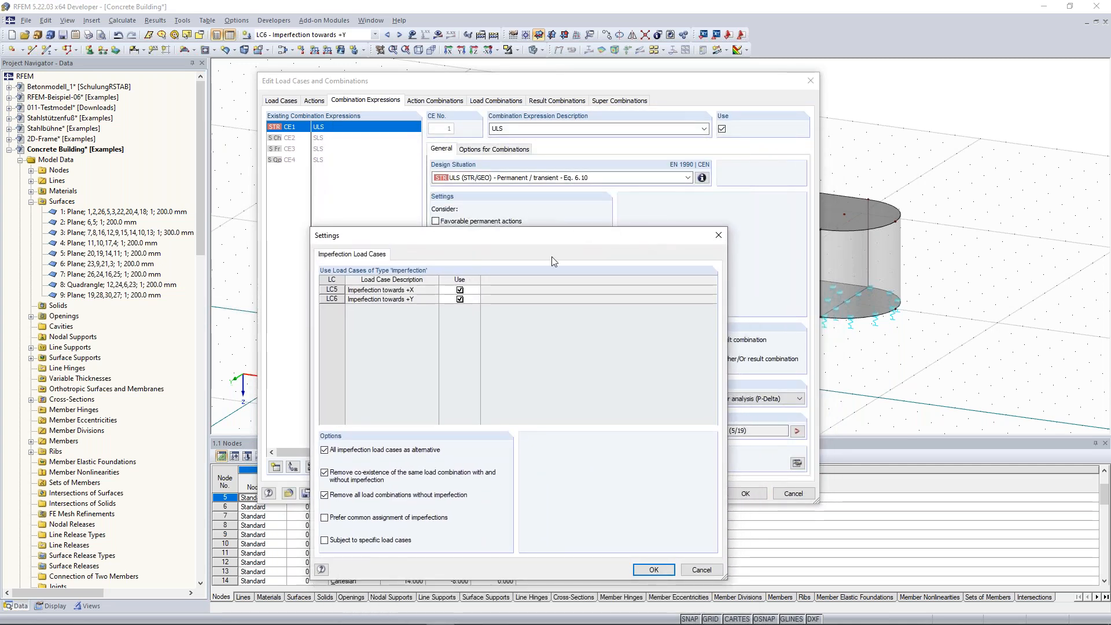
click(711, 237)
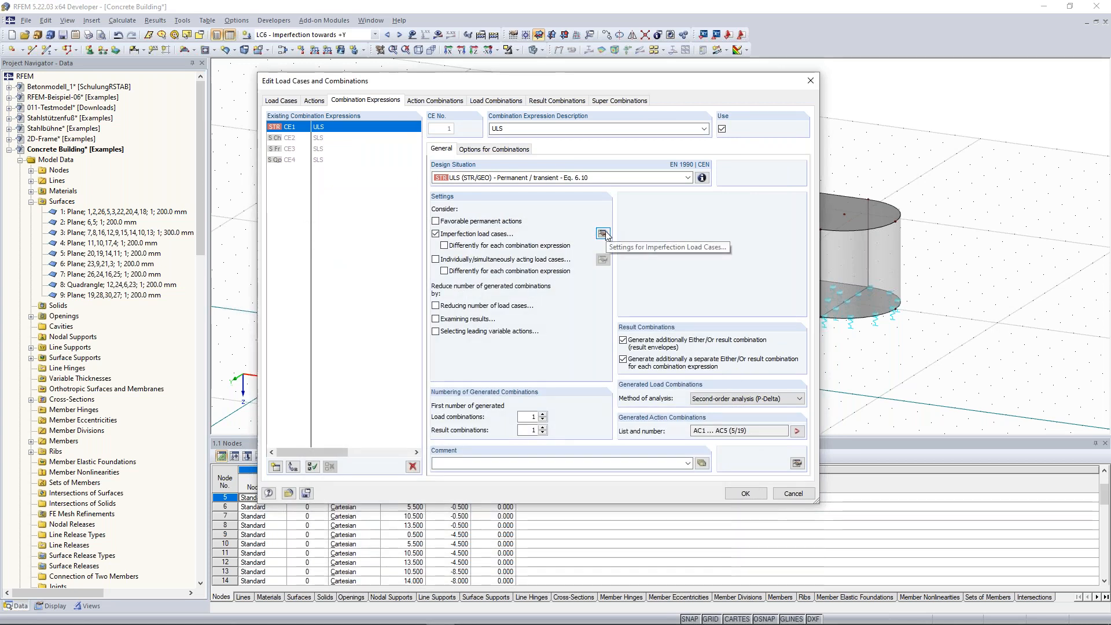
In CE1's imperfection settings, disable both options that remove load combinations based on imperfection and make imperfections subject to specific load cases.
click(603, 233)
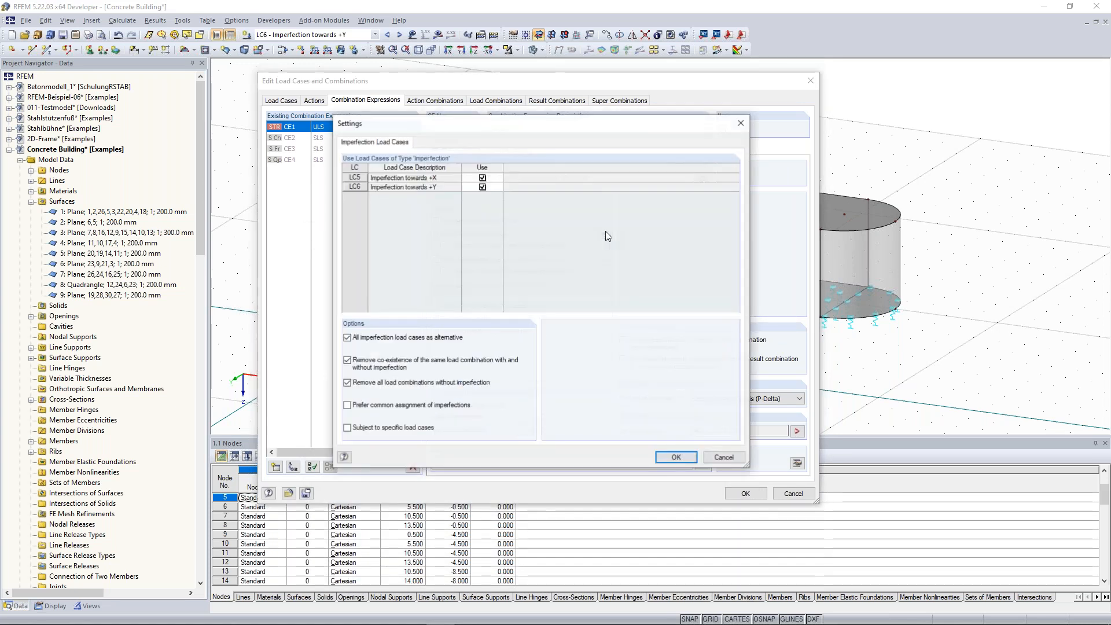
drag(549, 118, 645, 94)
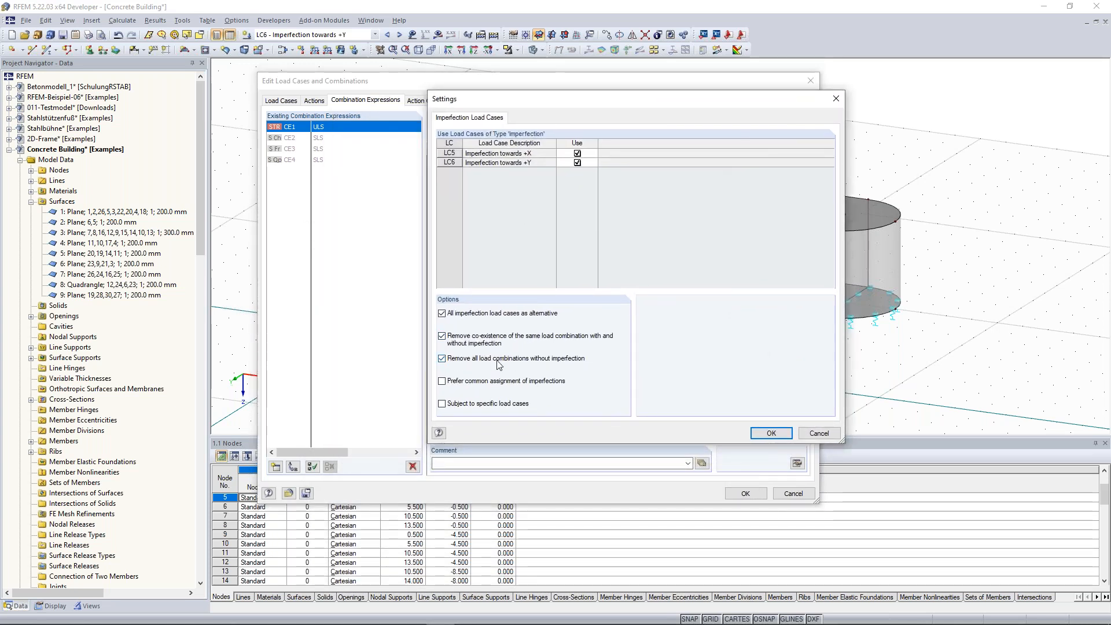
click(468, 359)
click(442, 404)
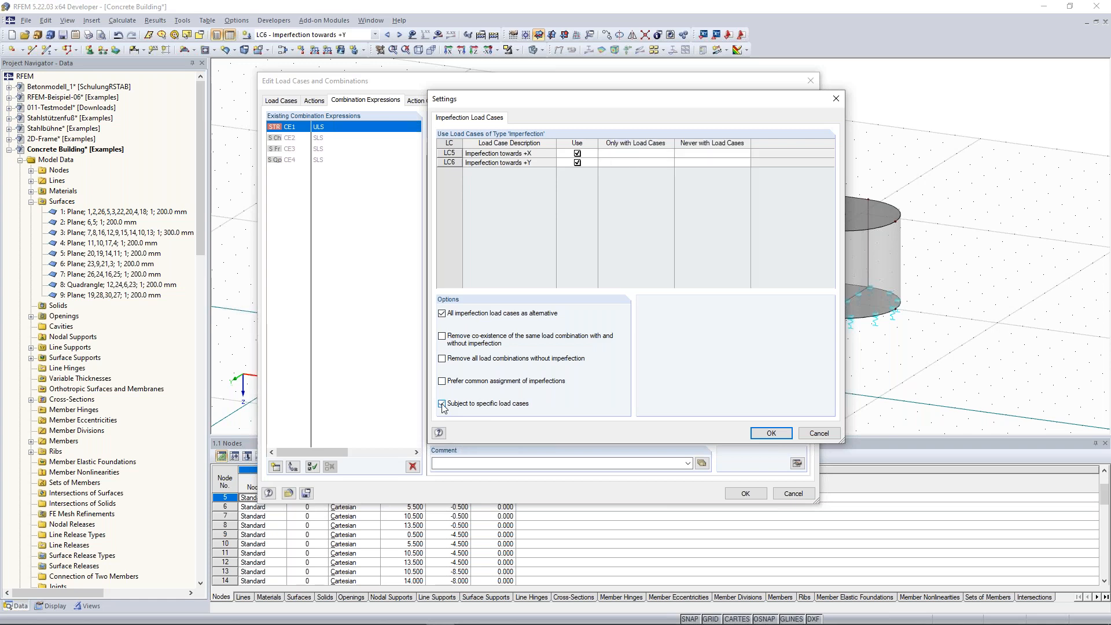
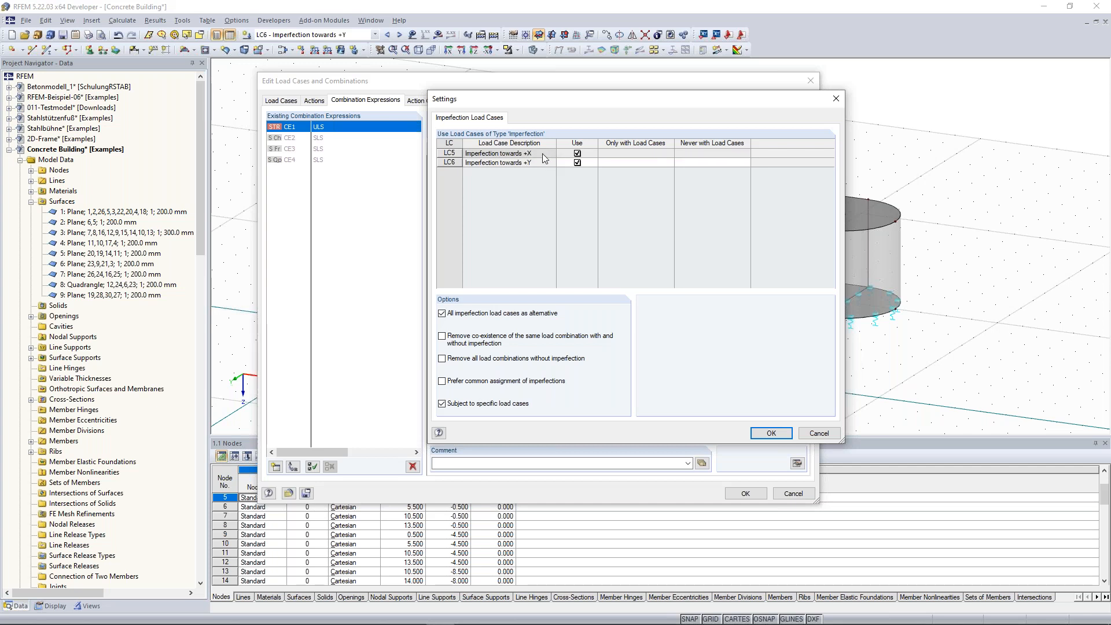
Set the imperfection towards +X (LC5) to never act with LC4, Wind in +Y.
click(683, 154)
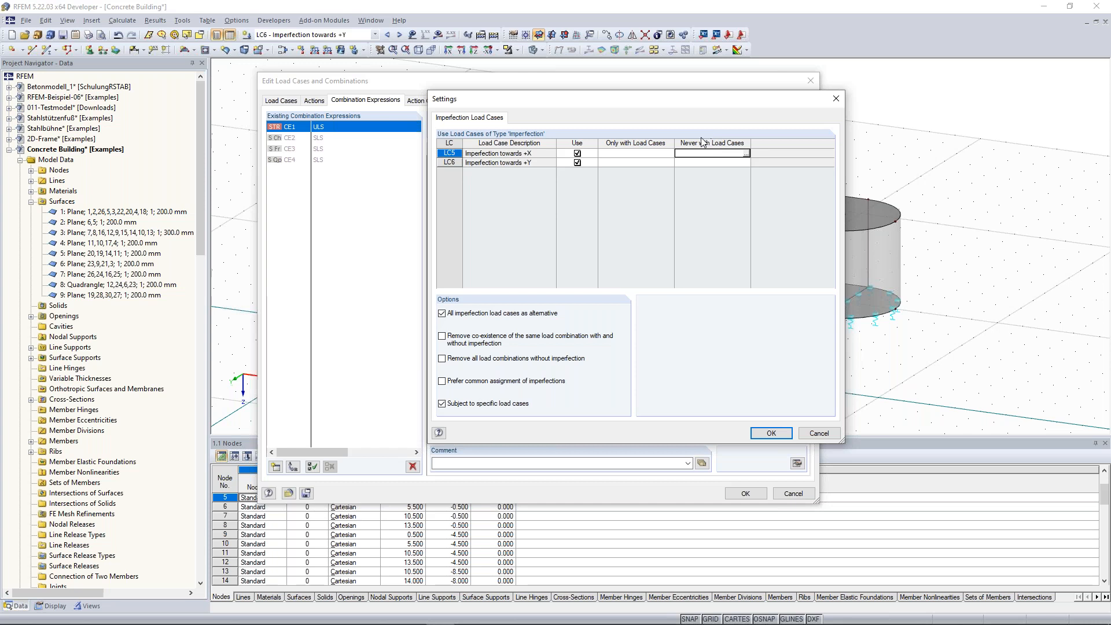
click(745, 154)
click(545, 207)
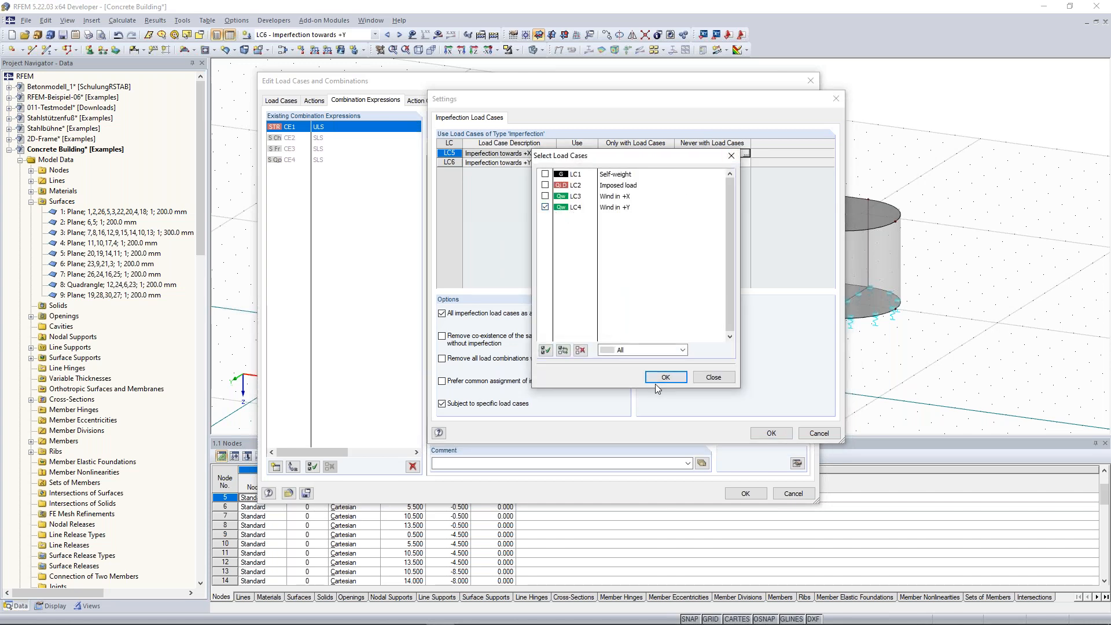
click(665, 377)
Set the imperfection towards +Y (LC6) to never act with LC3, Wind in +X, and accept the imperfection settings.
click(747, 164)
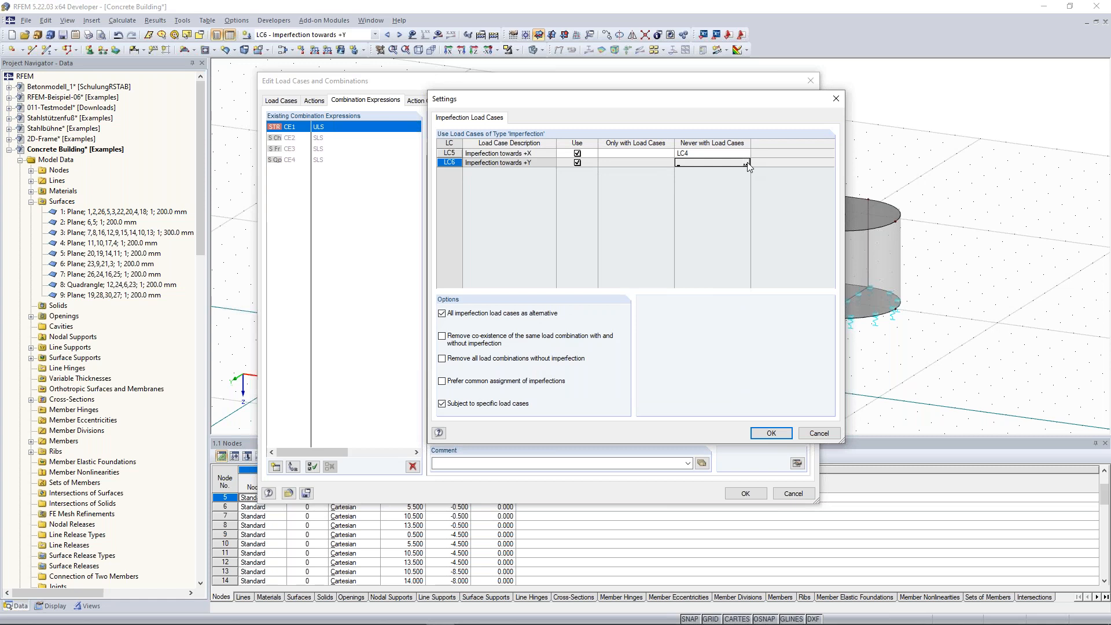
click(746, 164)
click(545, 196)
click(664, 378)
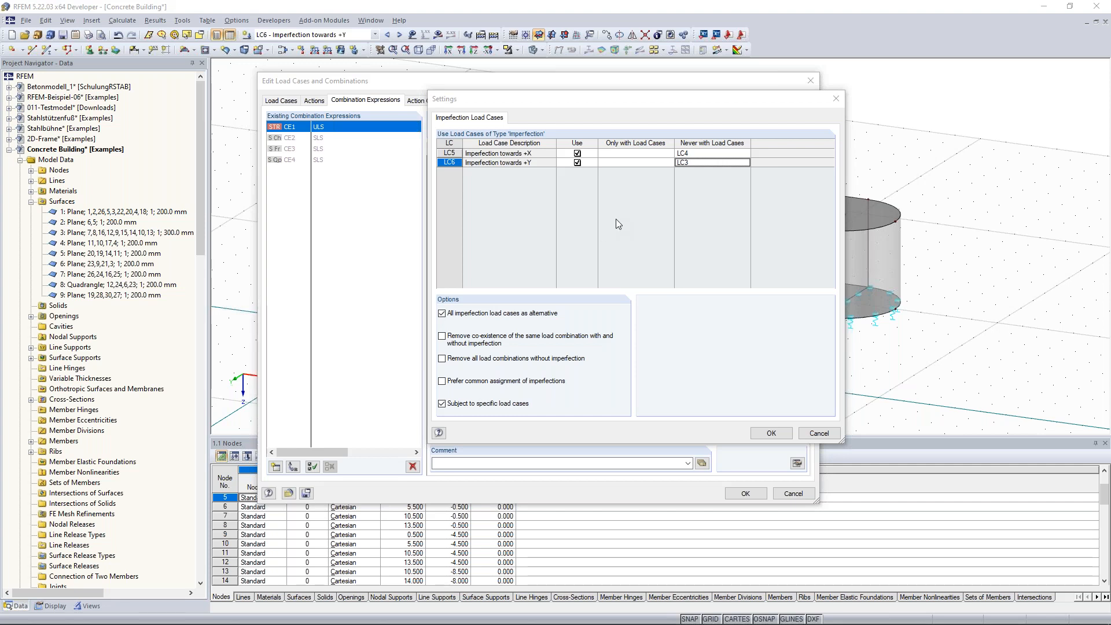
click(771, 434)
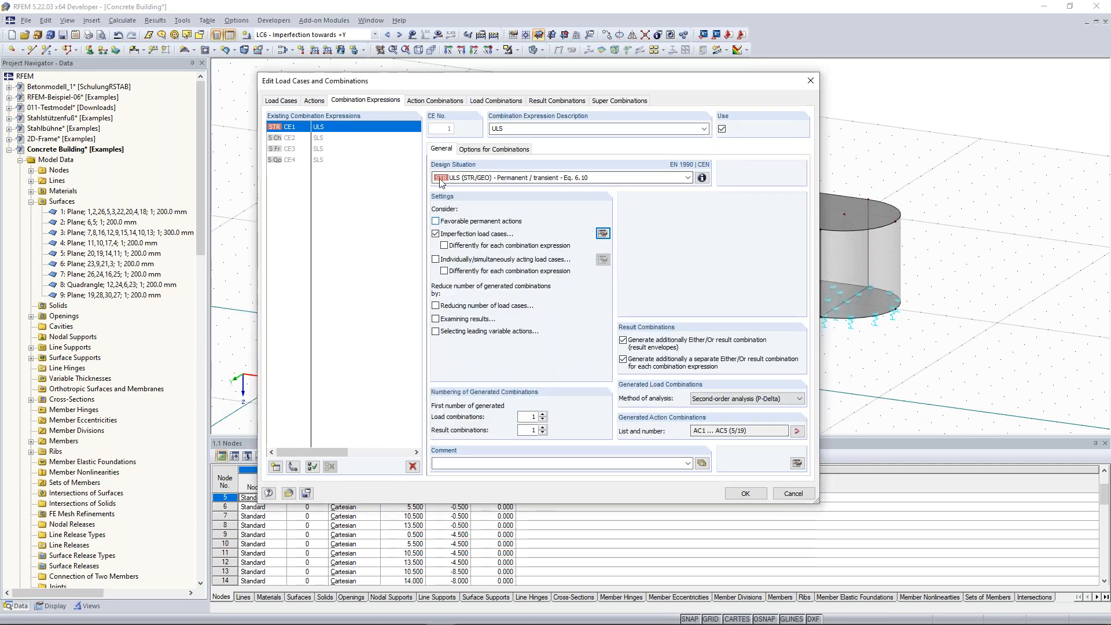
Review the actions, factors and leading action in the generated action combinations AC1 to AC3.
click(442, 103)
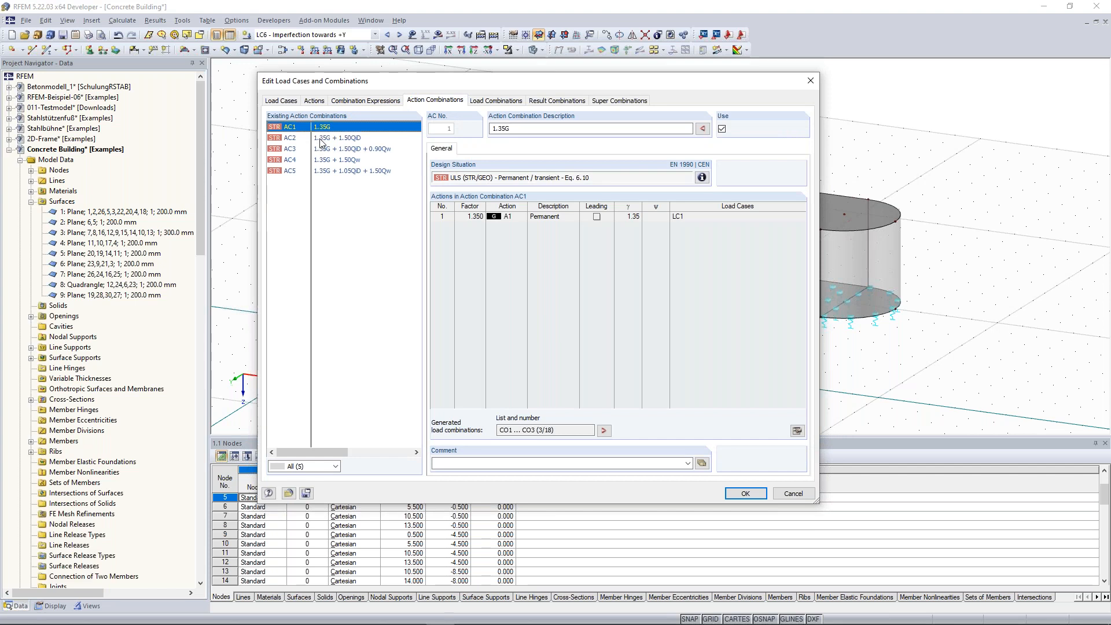
click(323, 138)
click(330, 150)
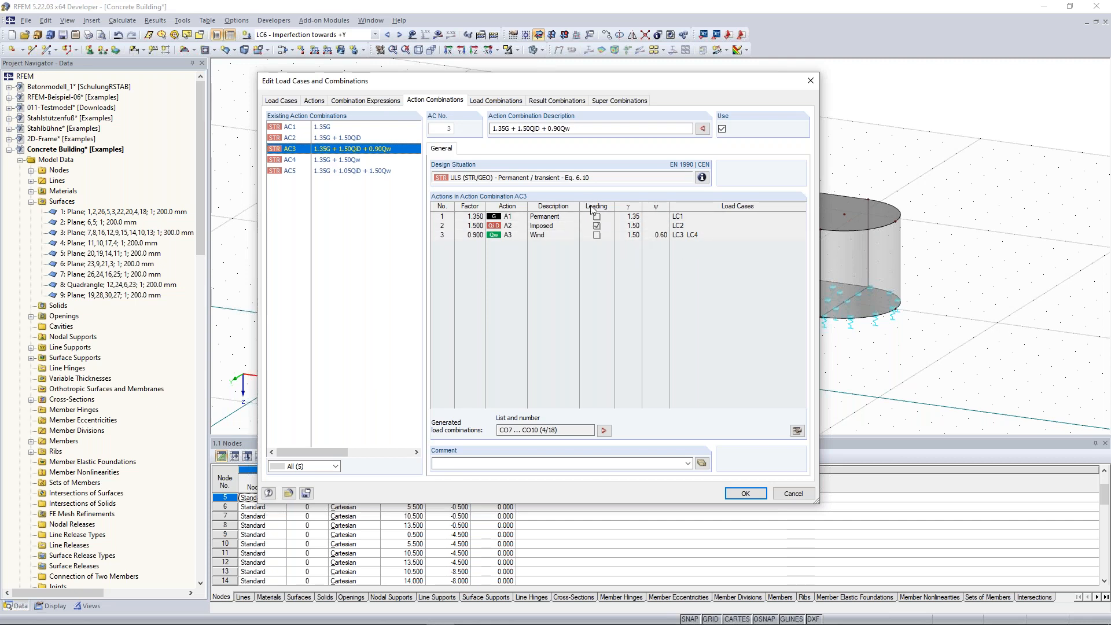
click(557, 226)
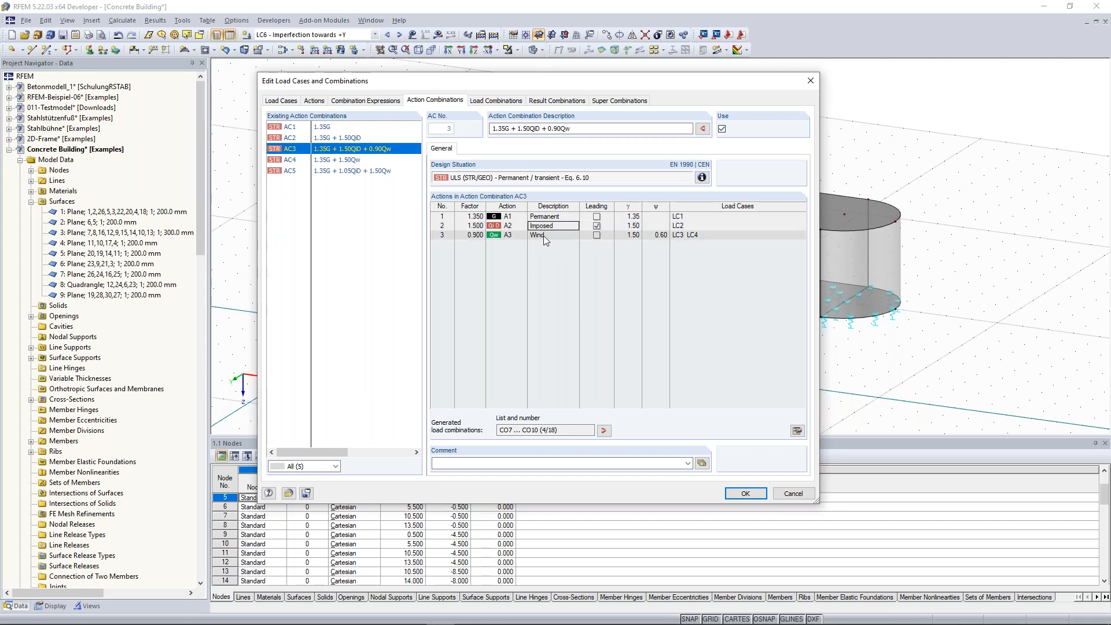
Check the leading action, partial safety factors and combination factor for the imposed and wind actions in AC3.
click(596, 226)
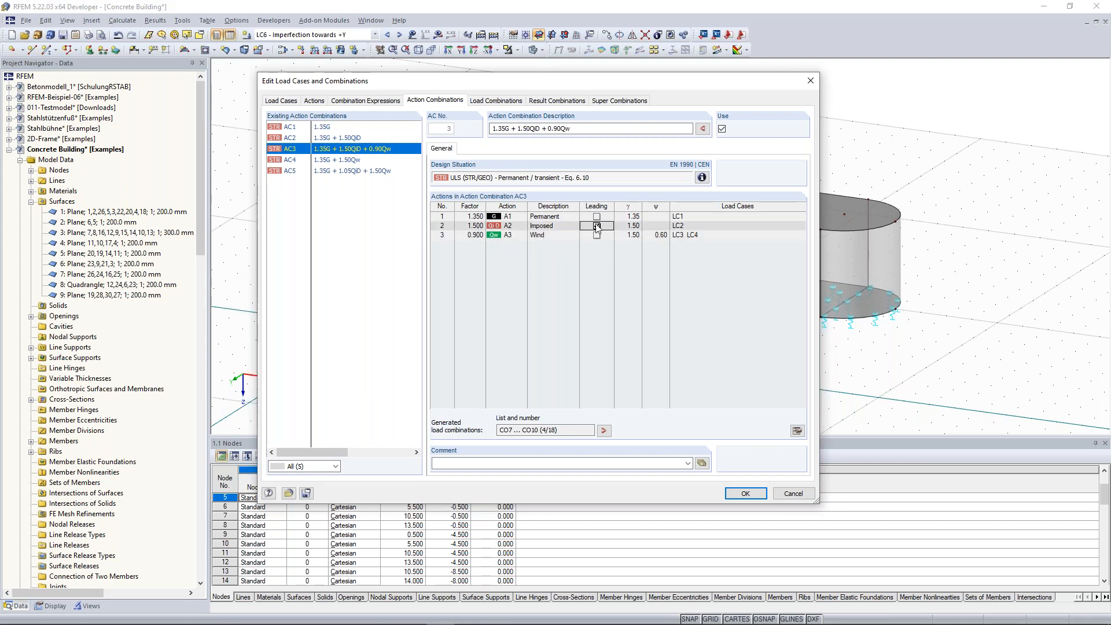
click(596, 226)
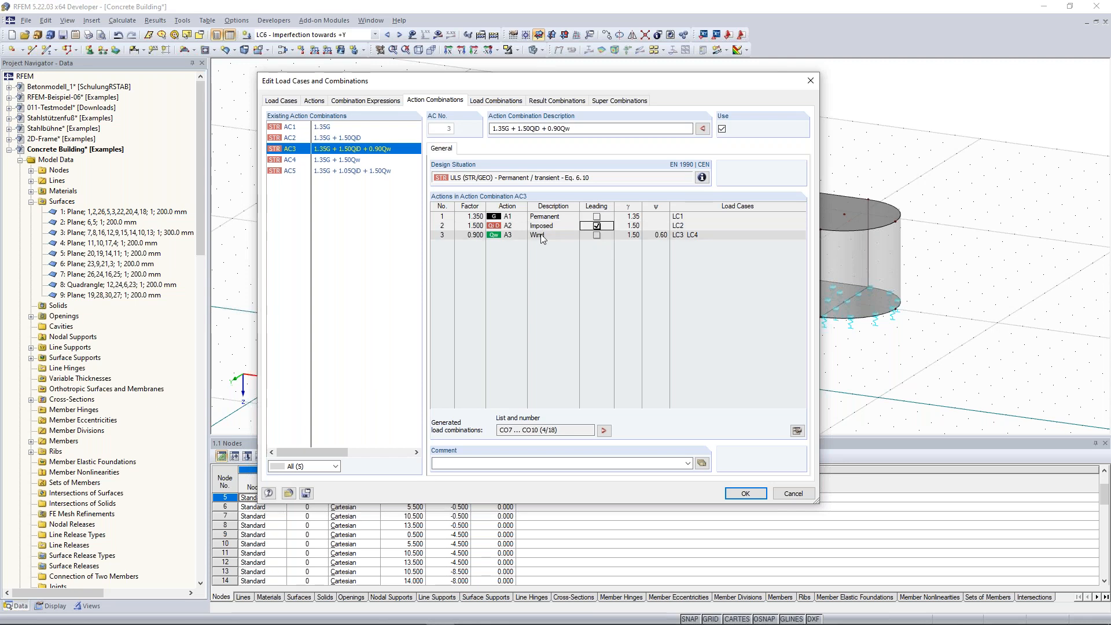
click(628, 234)
click(606, 227)
click(627, 234)
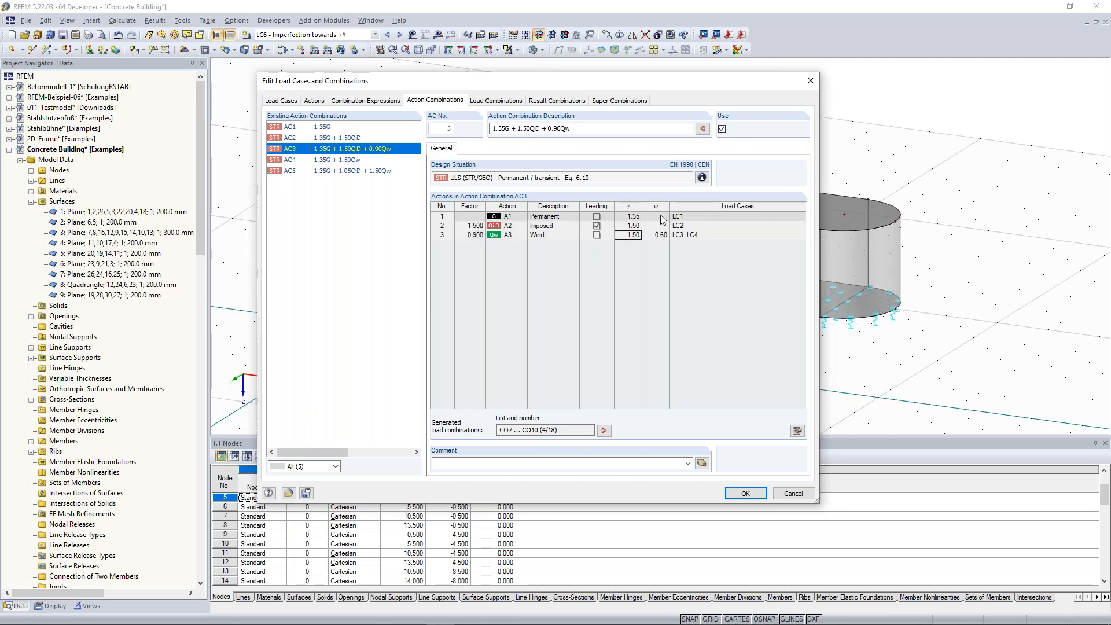
click(657, 235)
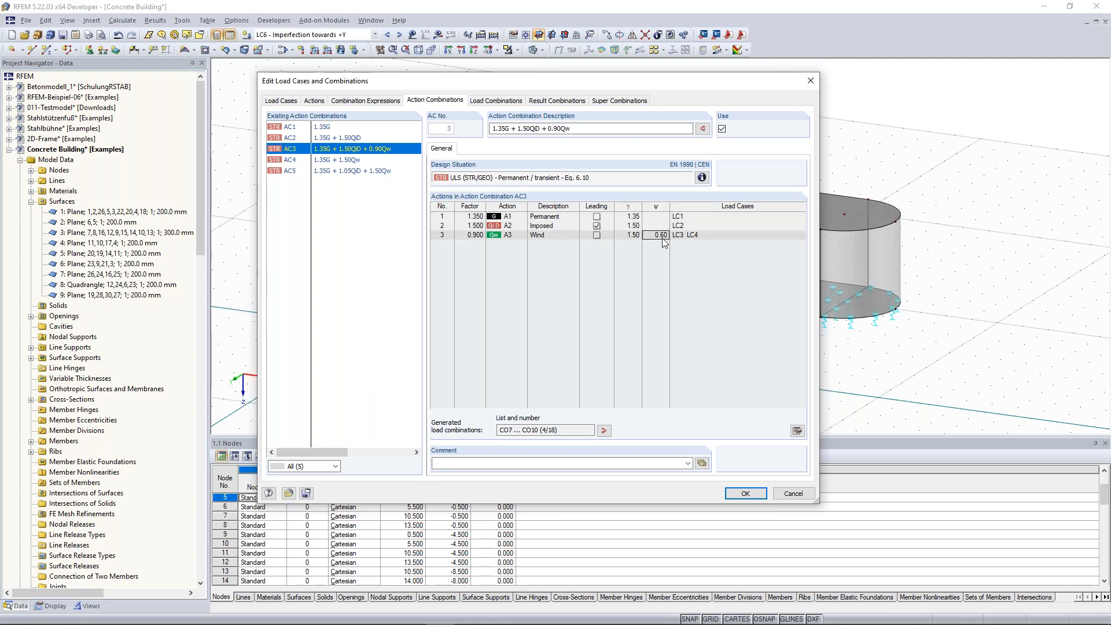
Review the load cases, leading actions and factors in the generated load combinations CO5 and CO10.
click(491, 101)
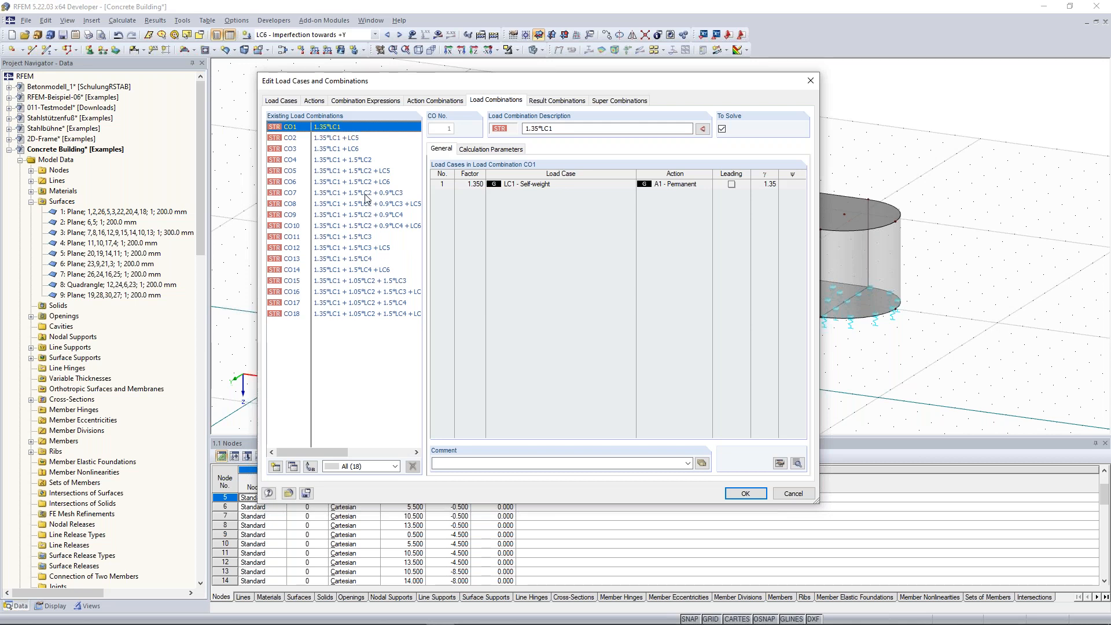
click(350, 175)
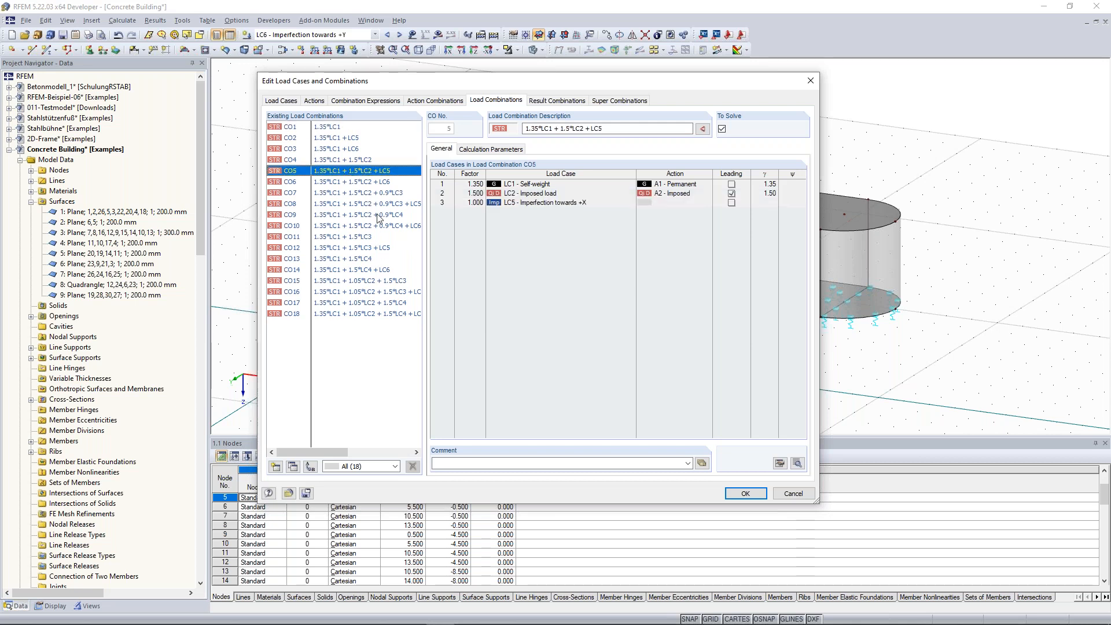
click(540, 194)
click(771, 193)
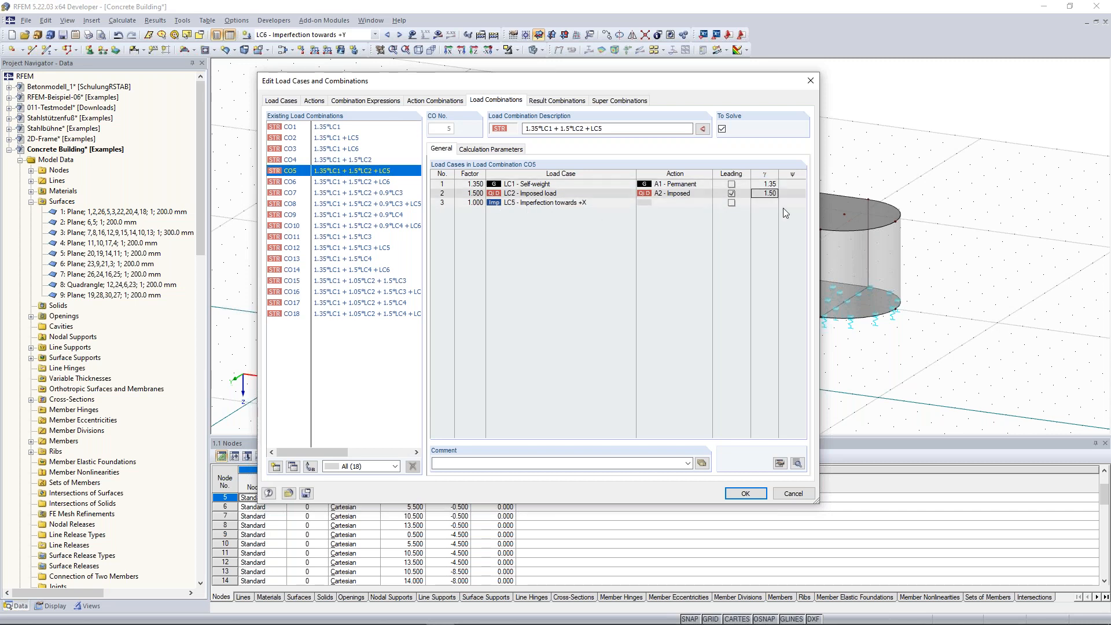
click(360, 226)
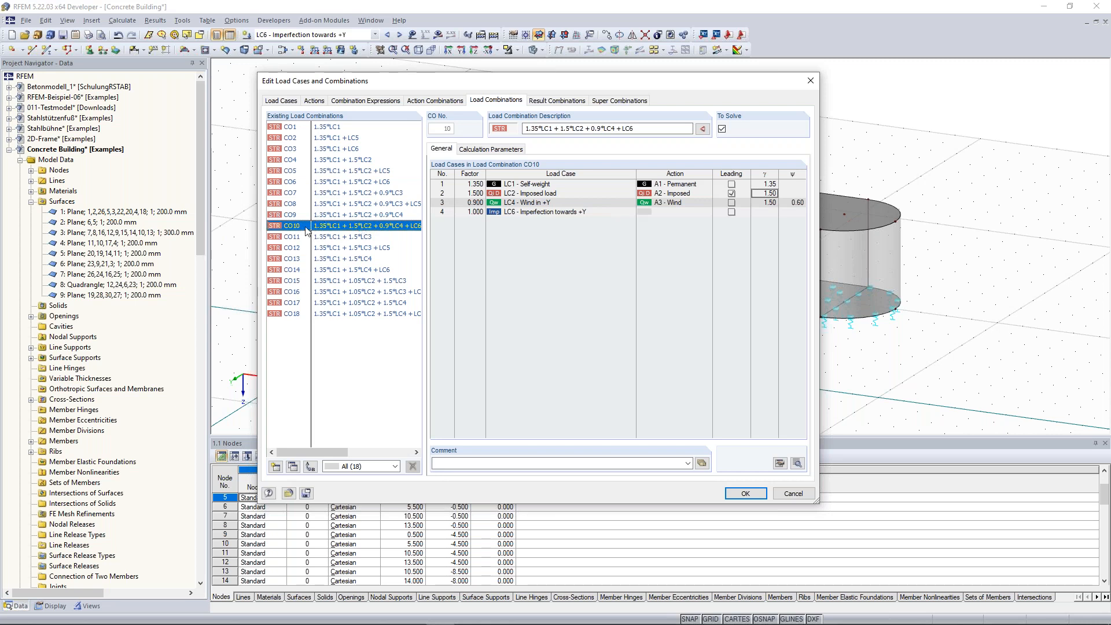
click(554, 185)
click(543, 196)
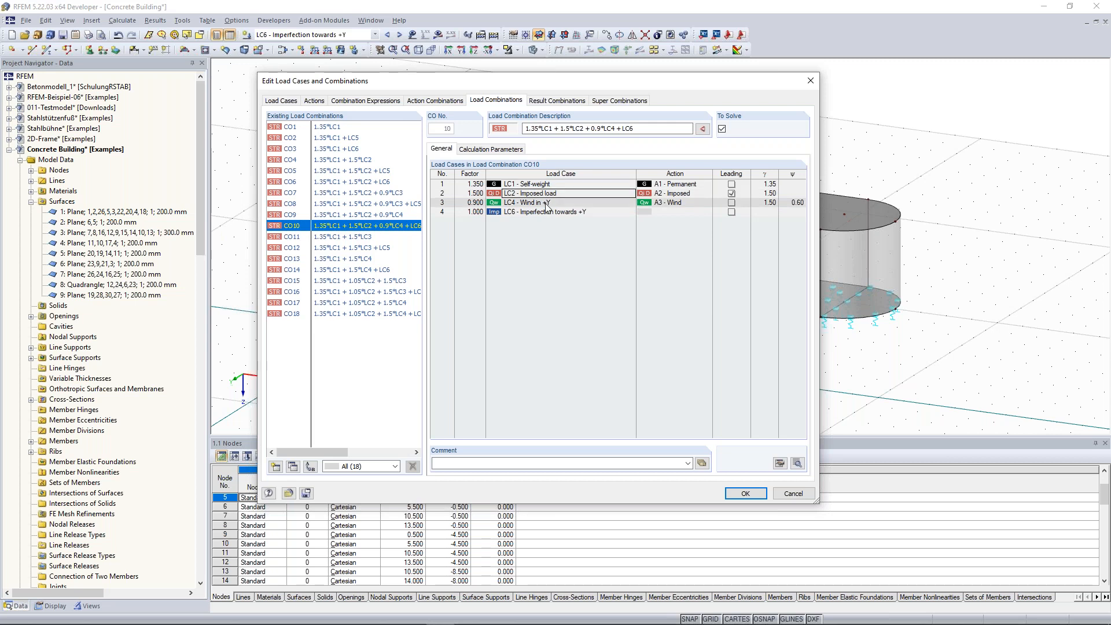
click(547, 203)
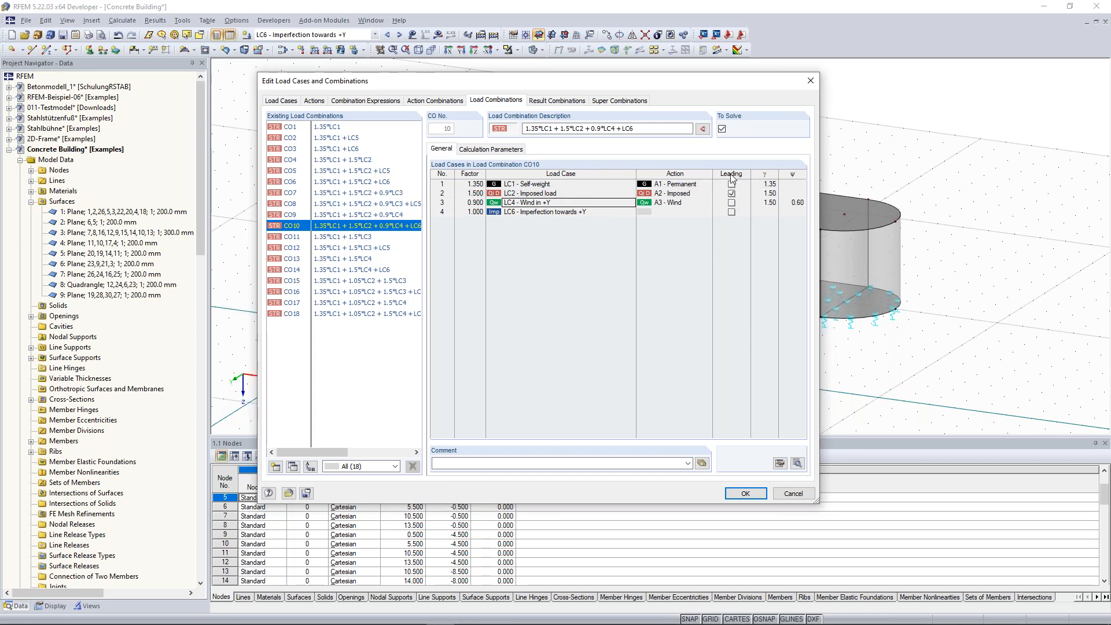
click(772, 185)
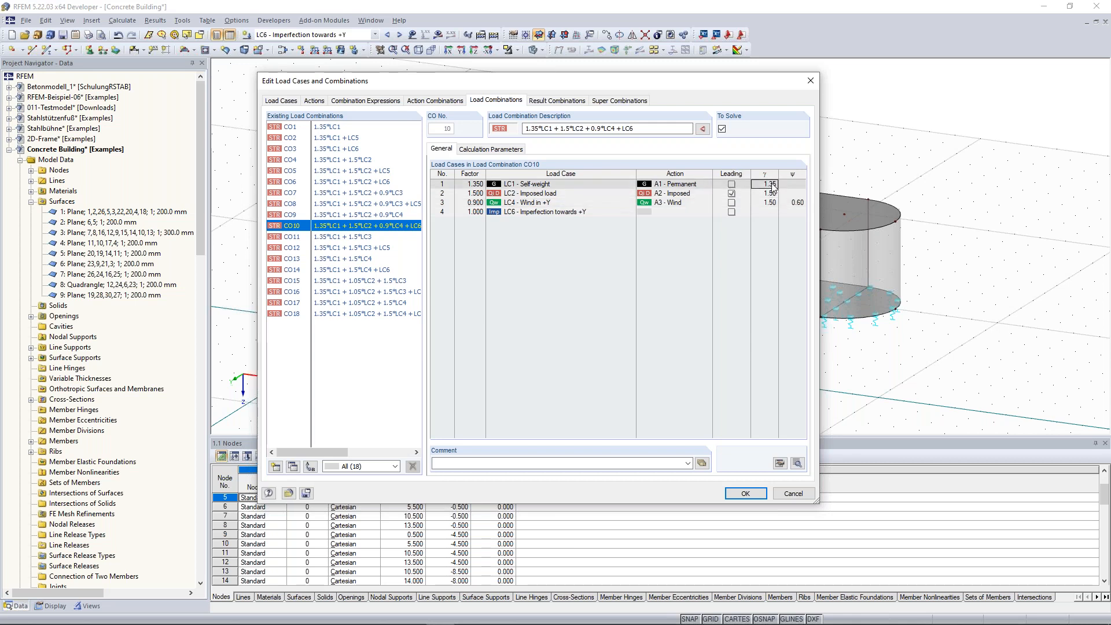
click(797, 202)
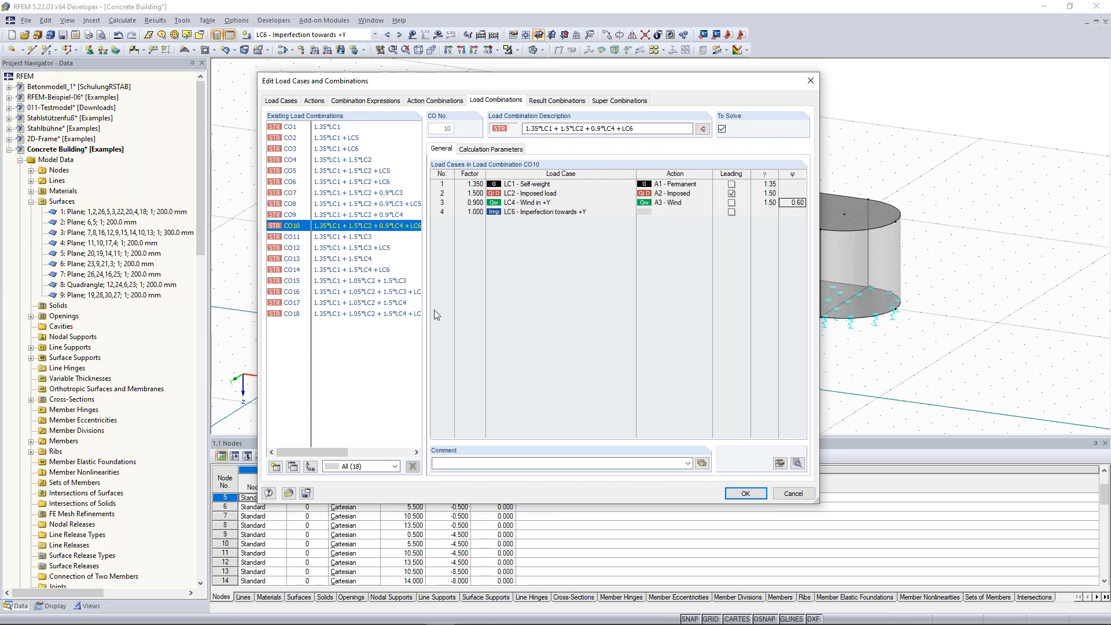
Review the load combinations in result combination RC1 and accept the load cases and combinations.
click(556, 100)
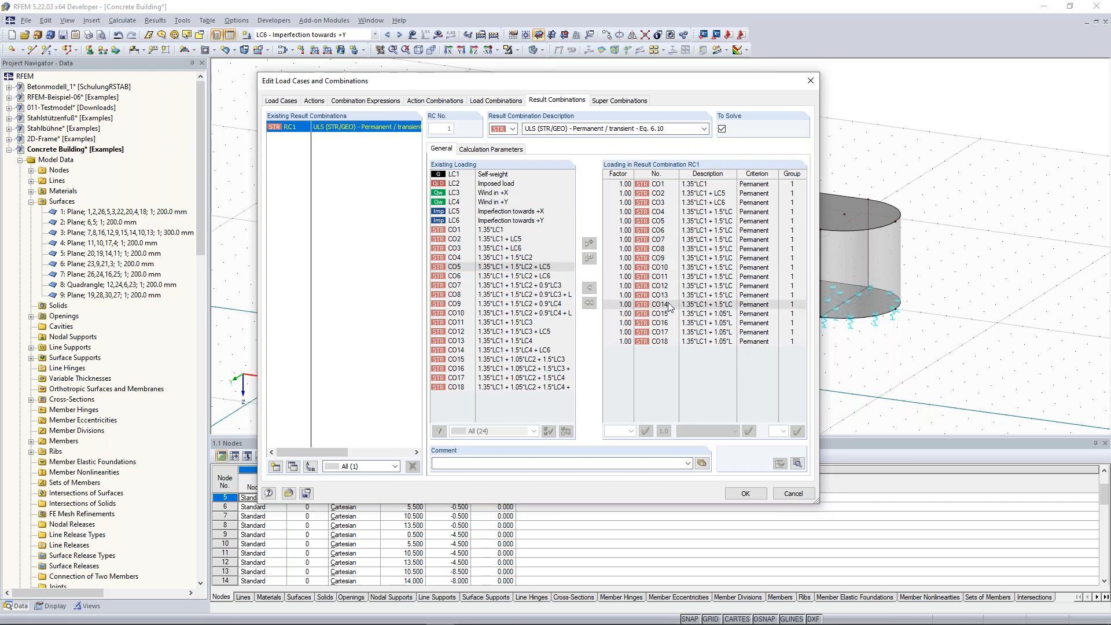
click(650, 184)
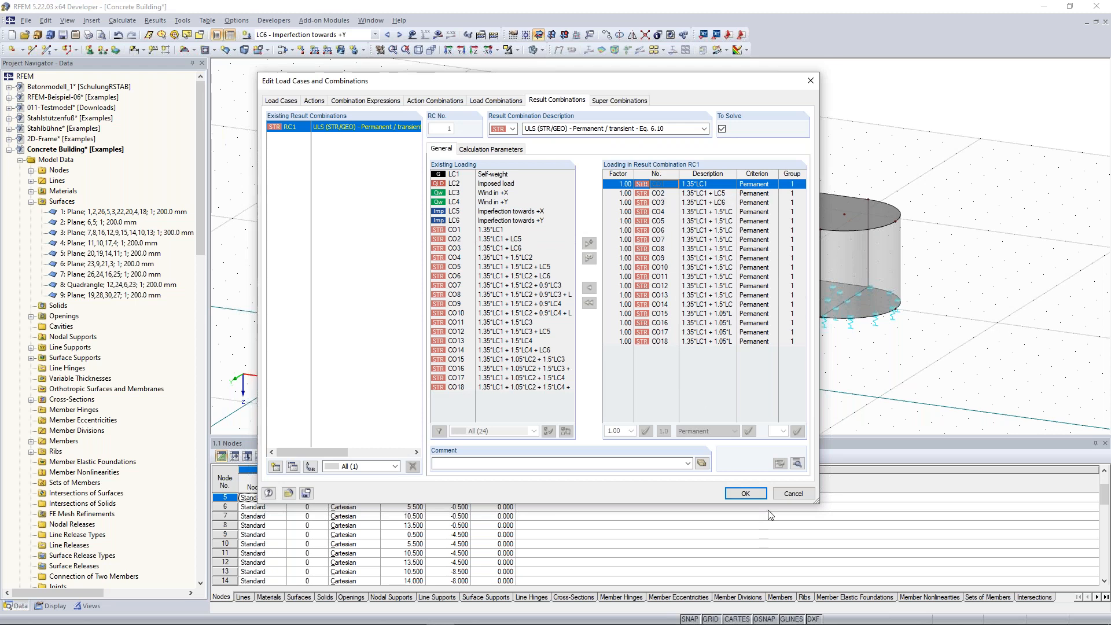
click(752, 493)
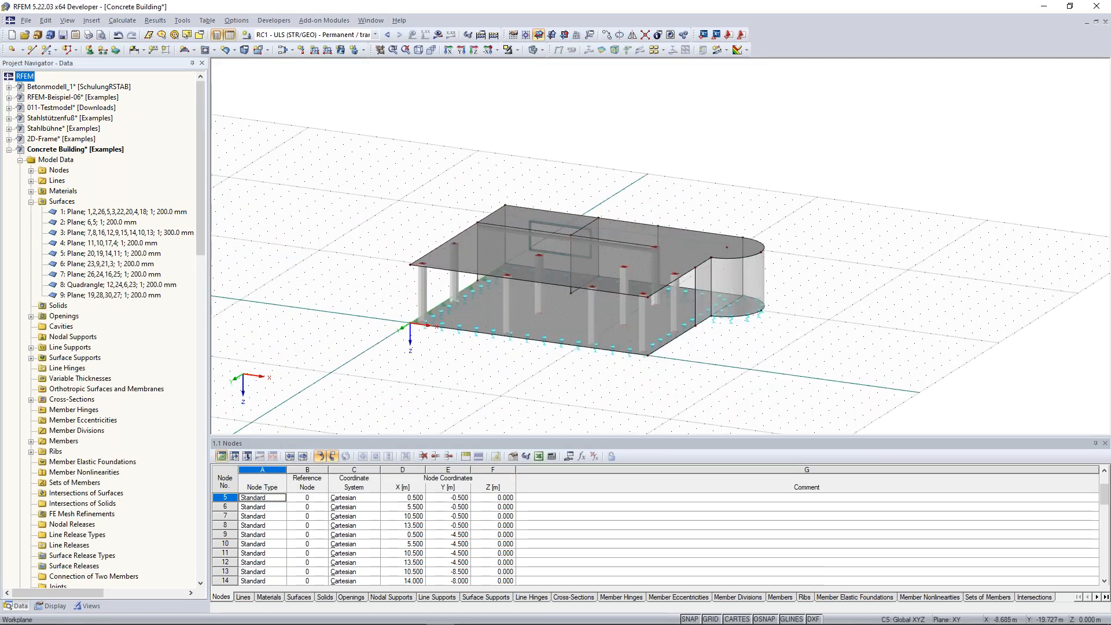
Make LC2, Imposed load, the current load case.
scroll(558, 297, up, 4)
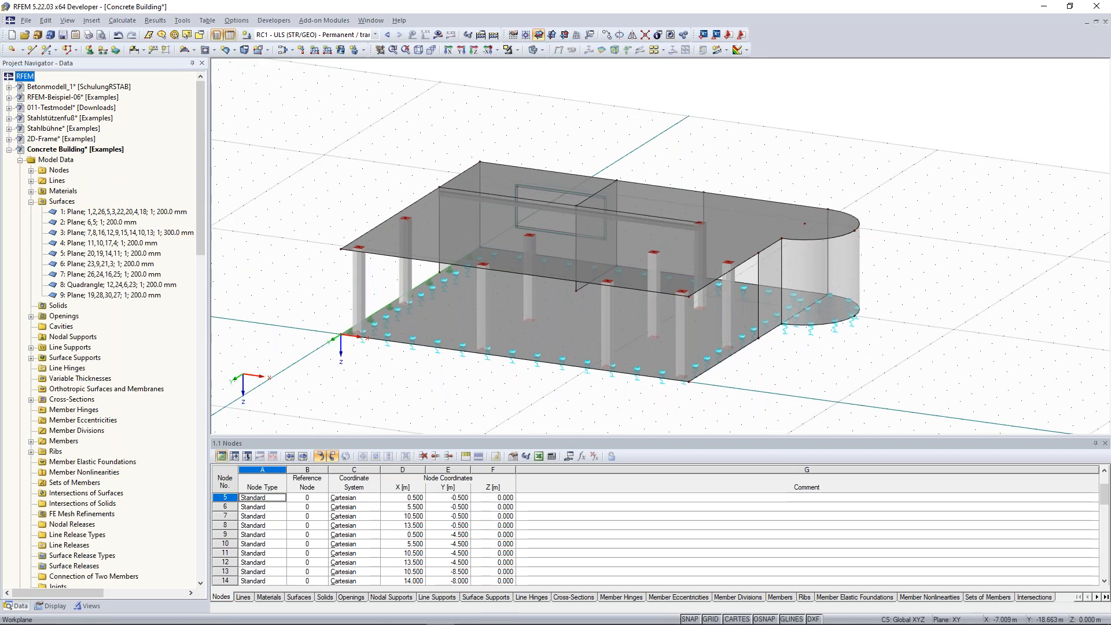
click(317, 155)
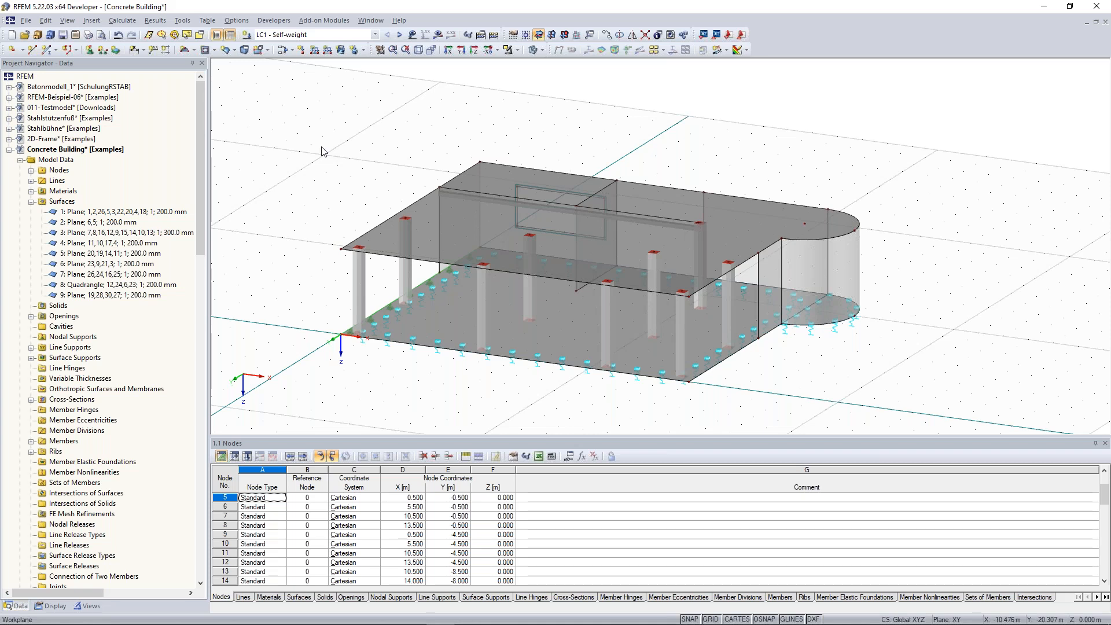
click(393, 49)
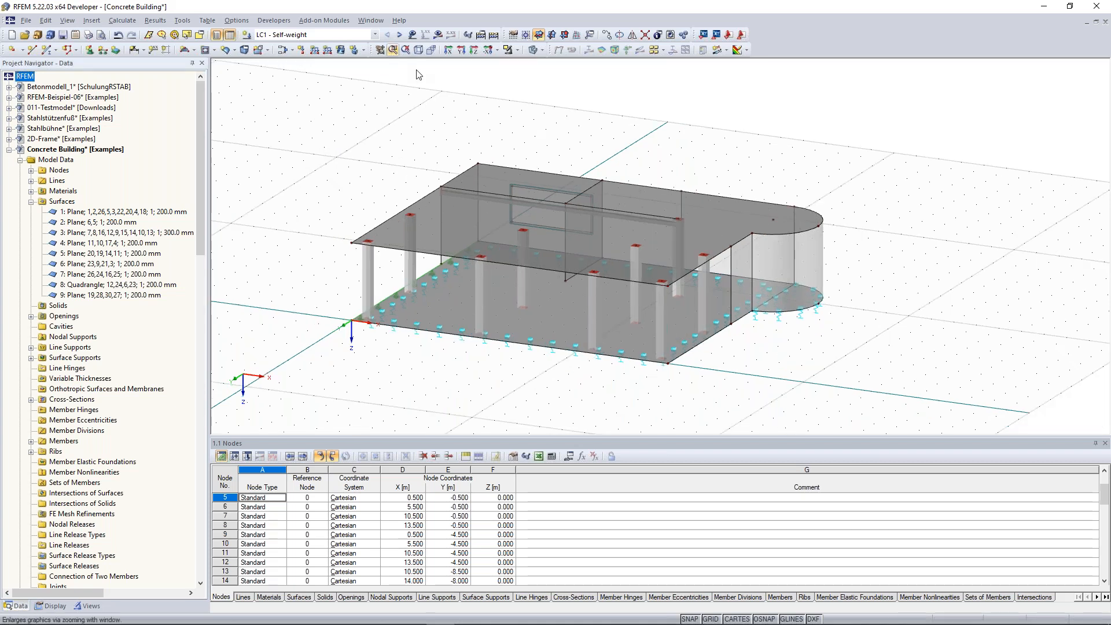
scroll(380, 253, down, 1)
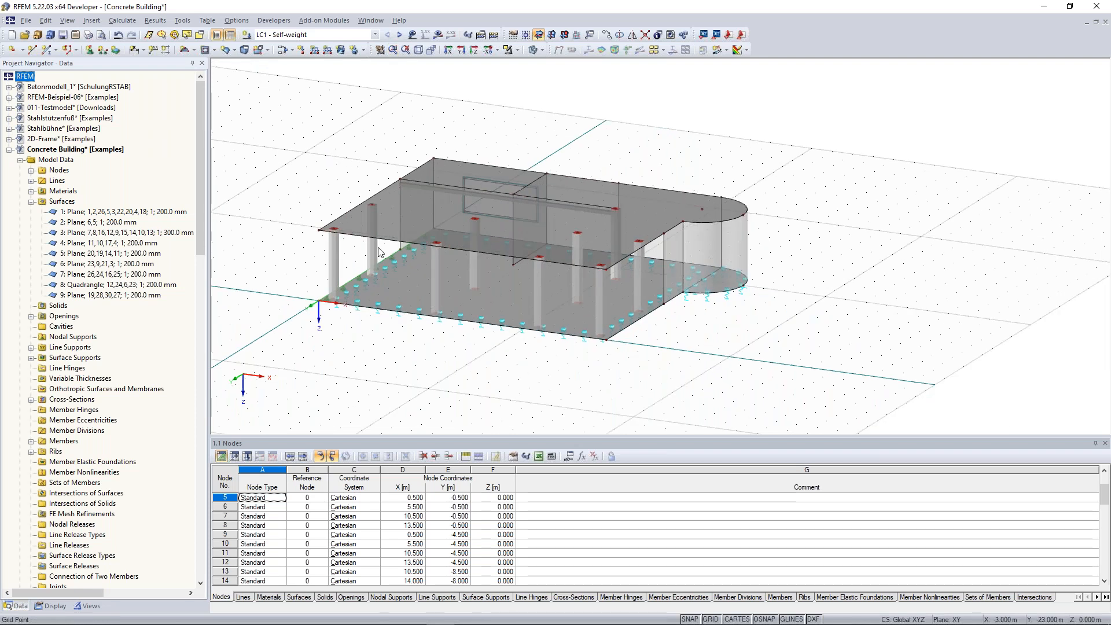
scroll(380, 252, up, 3)
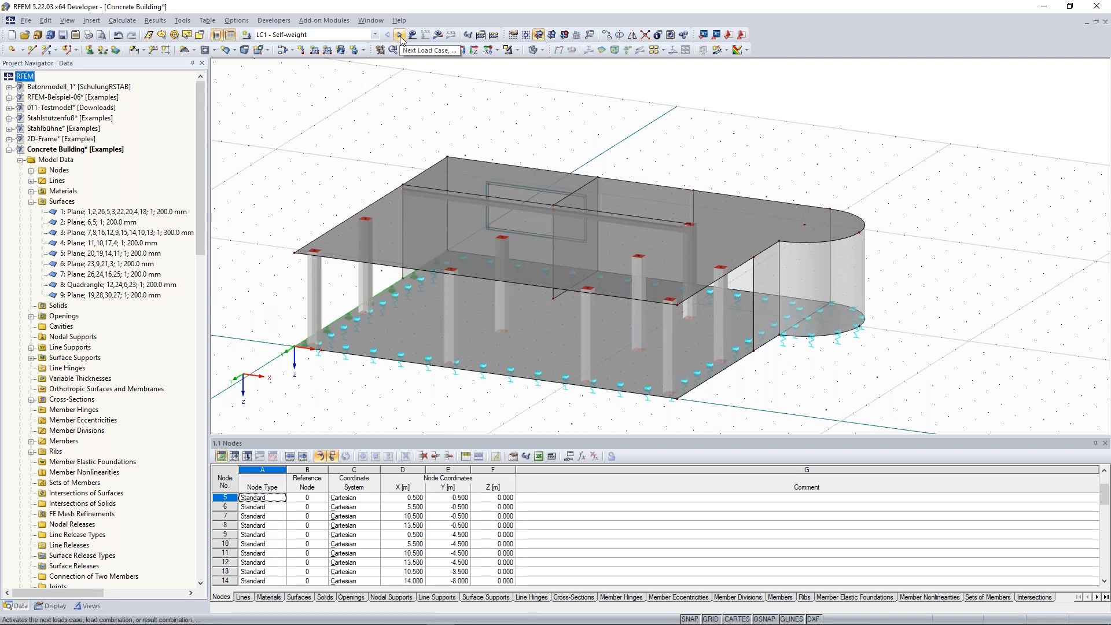
click(400, 35)
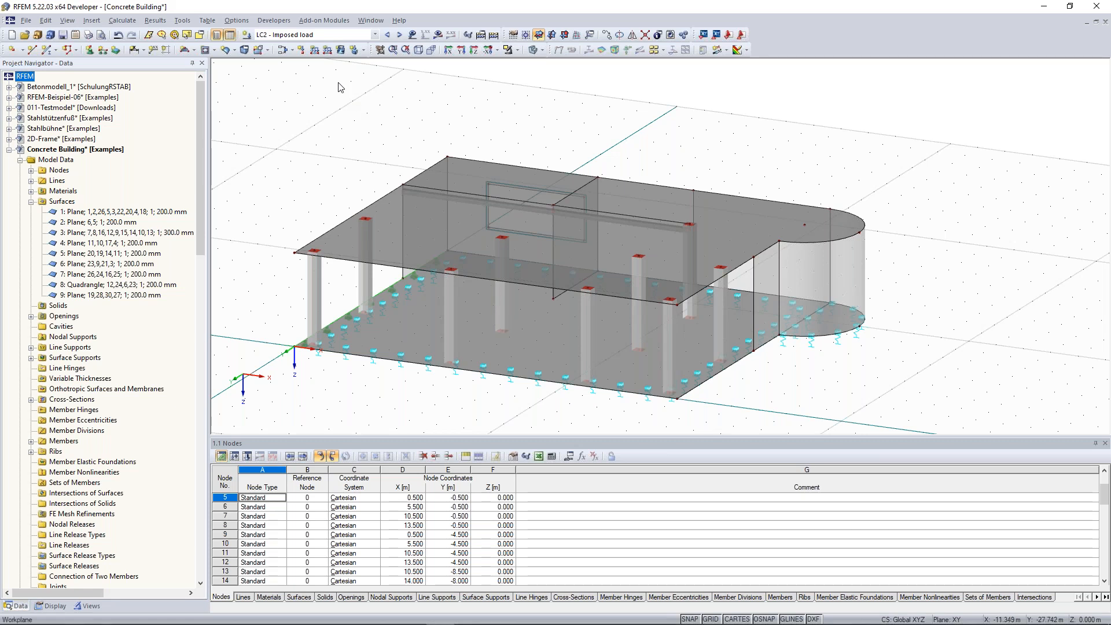
Define a uniform surface load of 5 kN/m² in global direction ZL and apply it to the main floor slab in LC2.
click(341, 50)
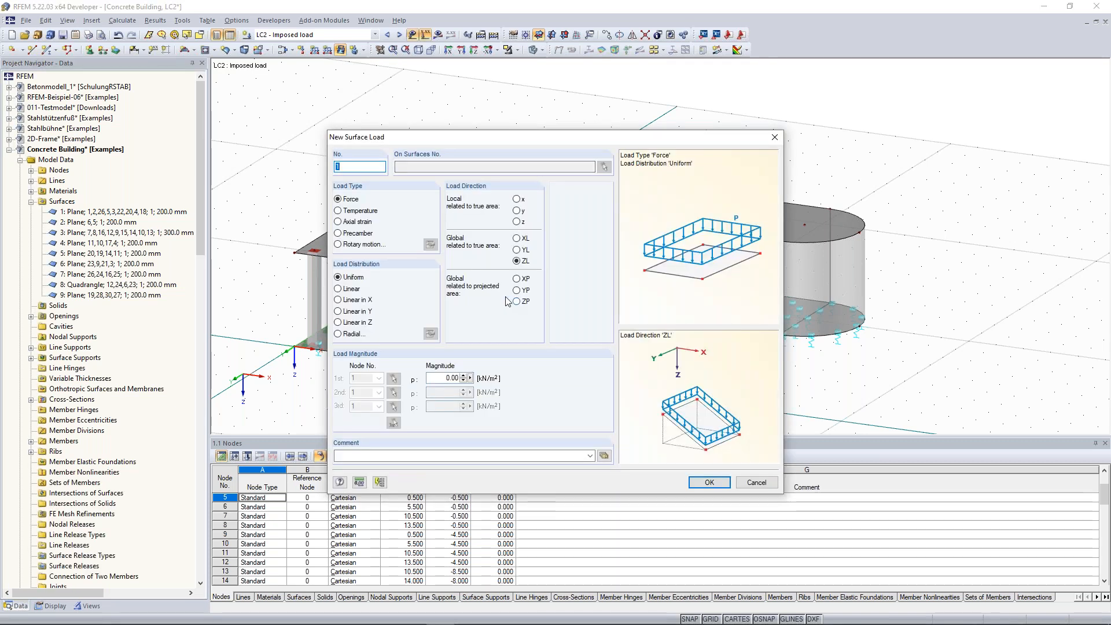
double_click(445, 378)
text(5)
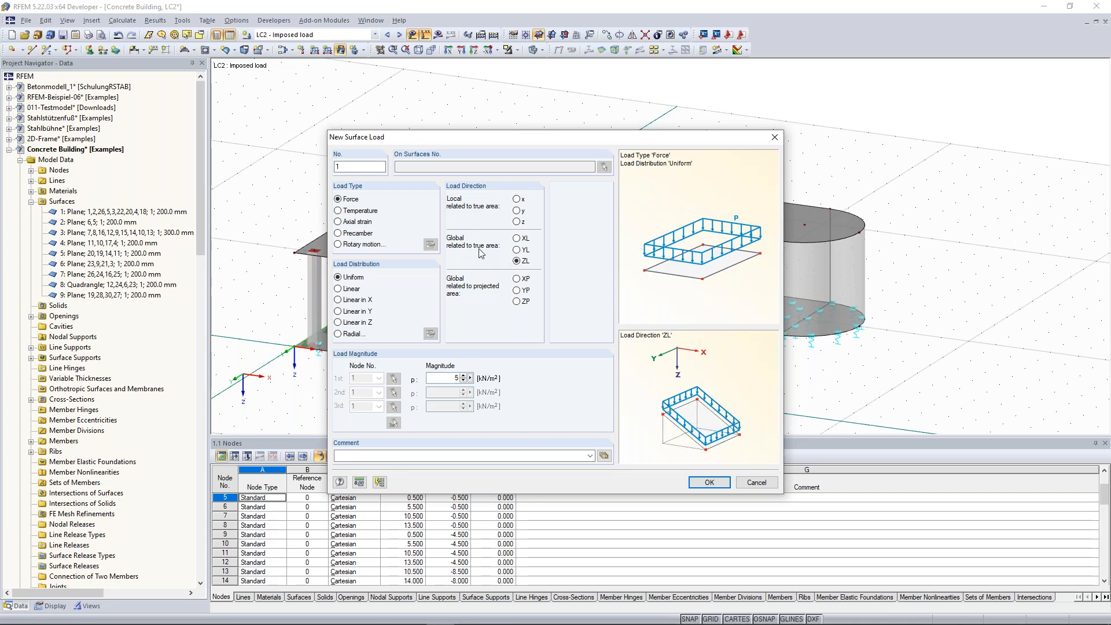
click(516, 262)
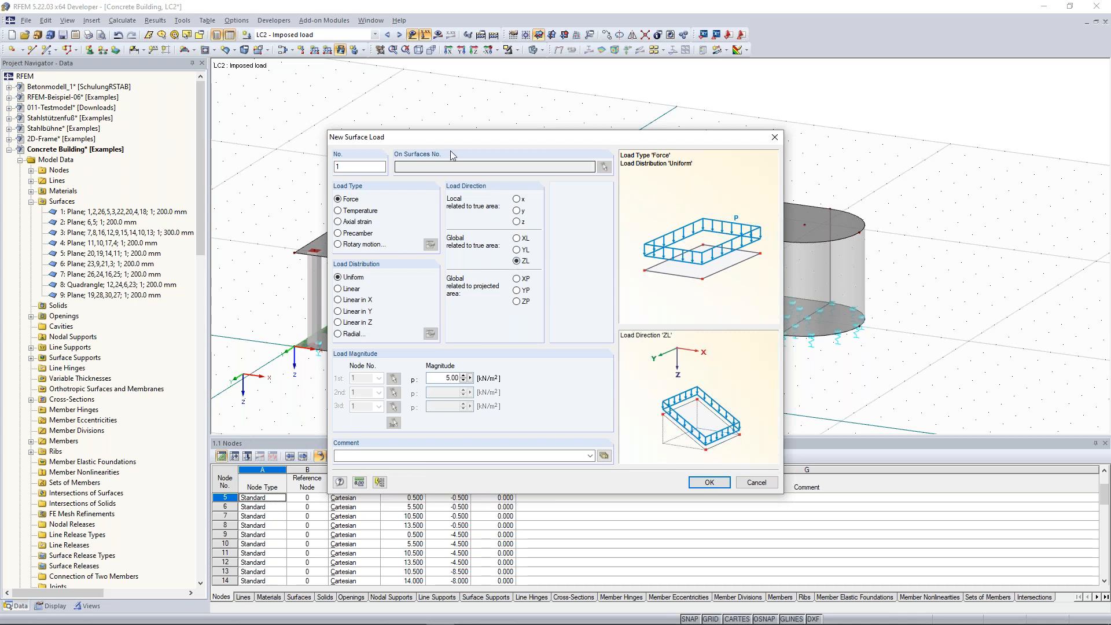
click(708, 483)
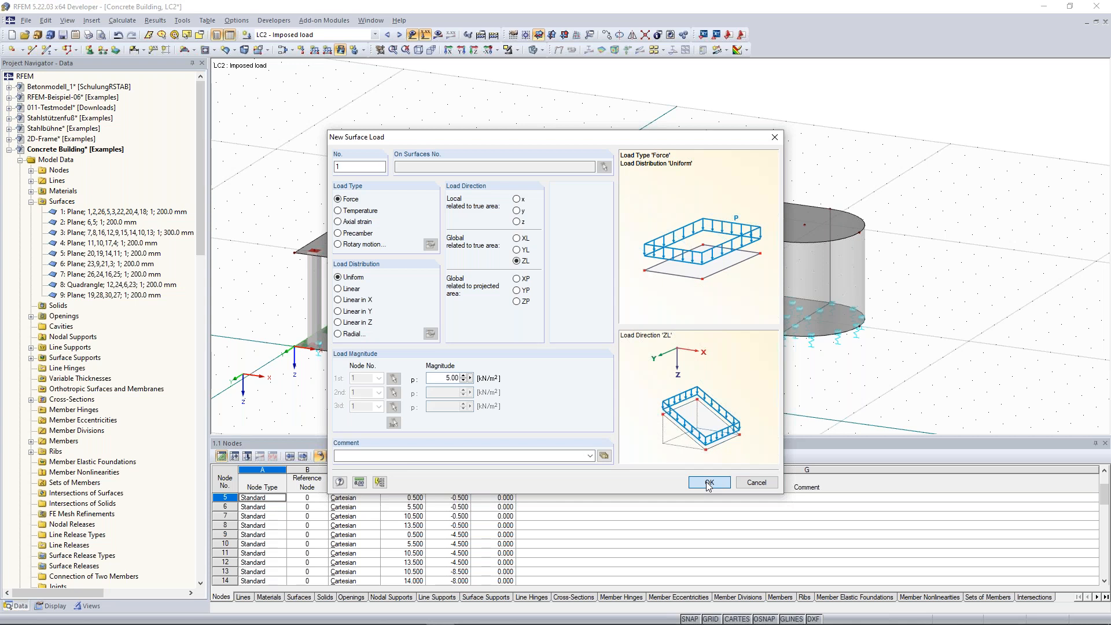
click(708, 484)
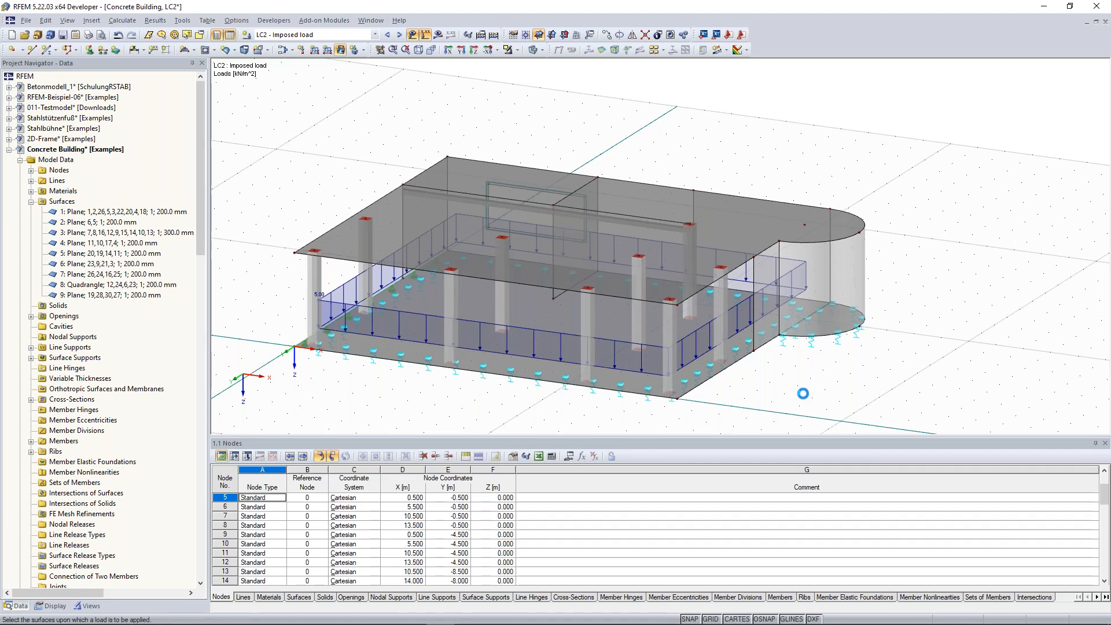
Apply the 5 kN/m² load to the floor's curved end and a 2 kN/m² surface load to the roof slab.
ctrl+middle_drag(803, 394, 692, 304)
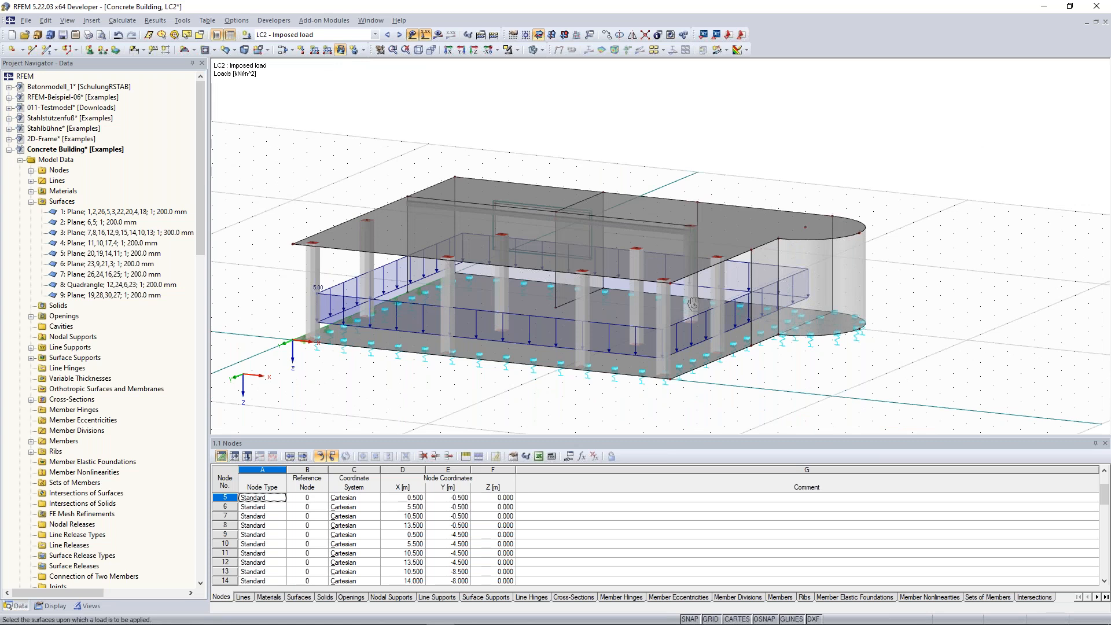
ctrl+middle_drag(692, 304, 683, 347)
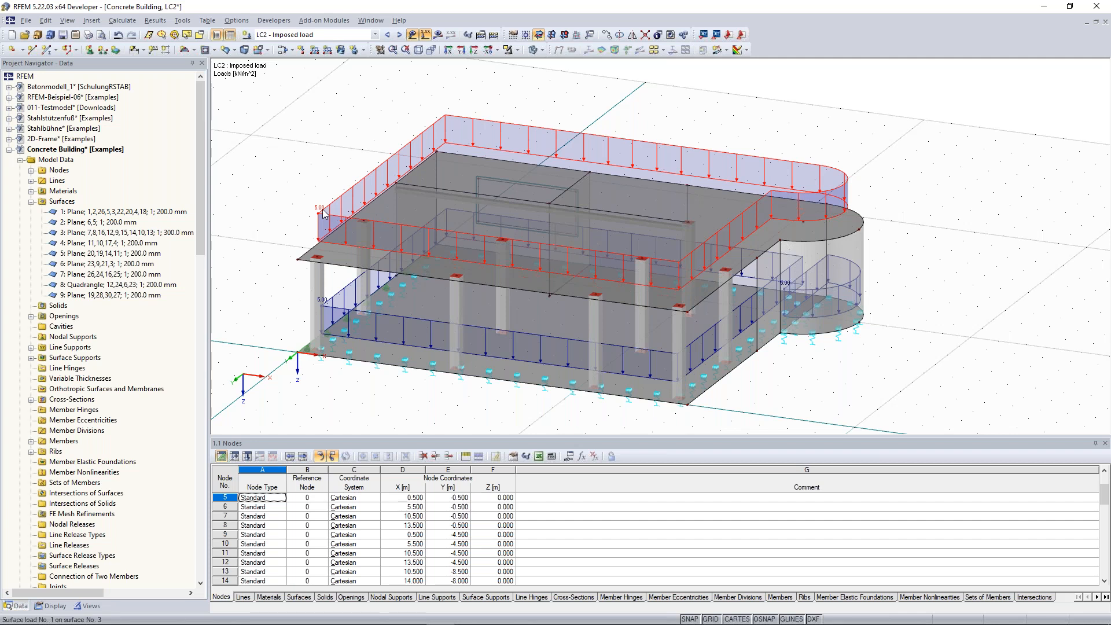
scroll(889, 176, down, 2)
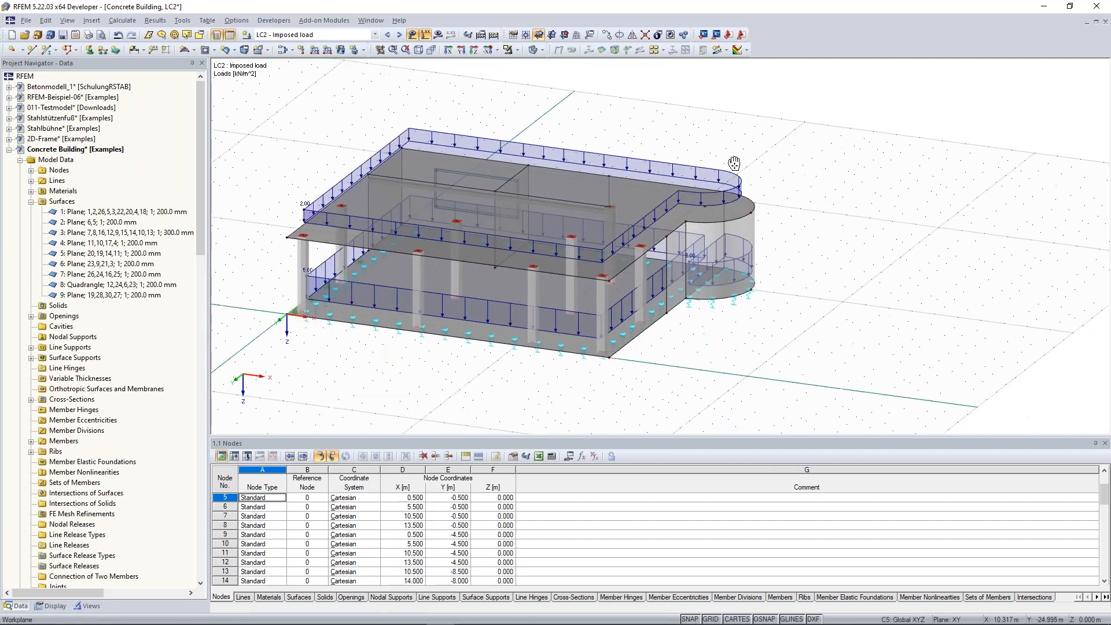
middle_drag(816, 175, 837, 179)
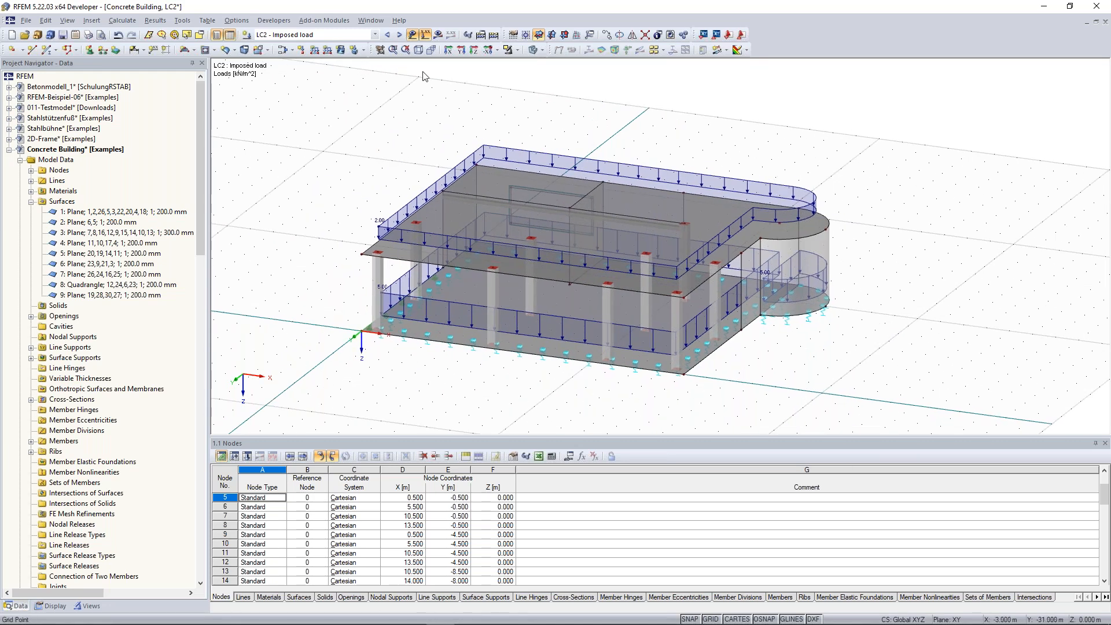
Switch to LC3, Wind in +X, and apply a uniform 0.4 kN/m² surface load in global direction XL to the end wall at the origin side.
click(401, 35)
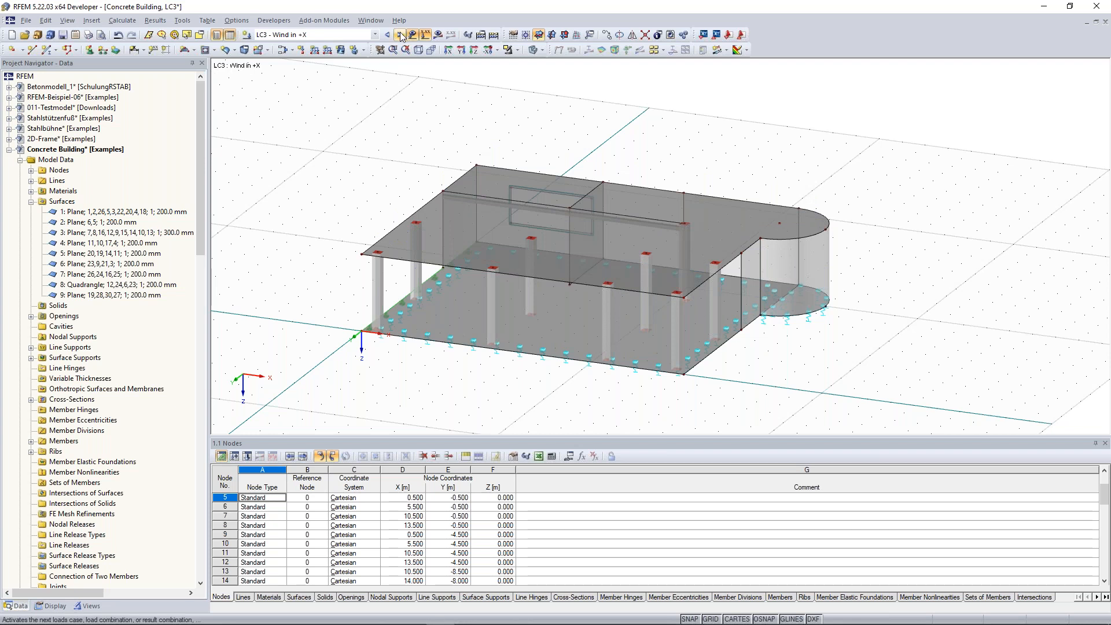
ctrl+middle_drag(393, 200, 624, 204)
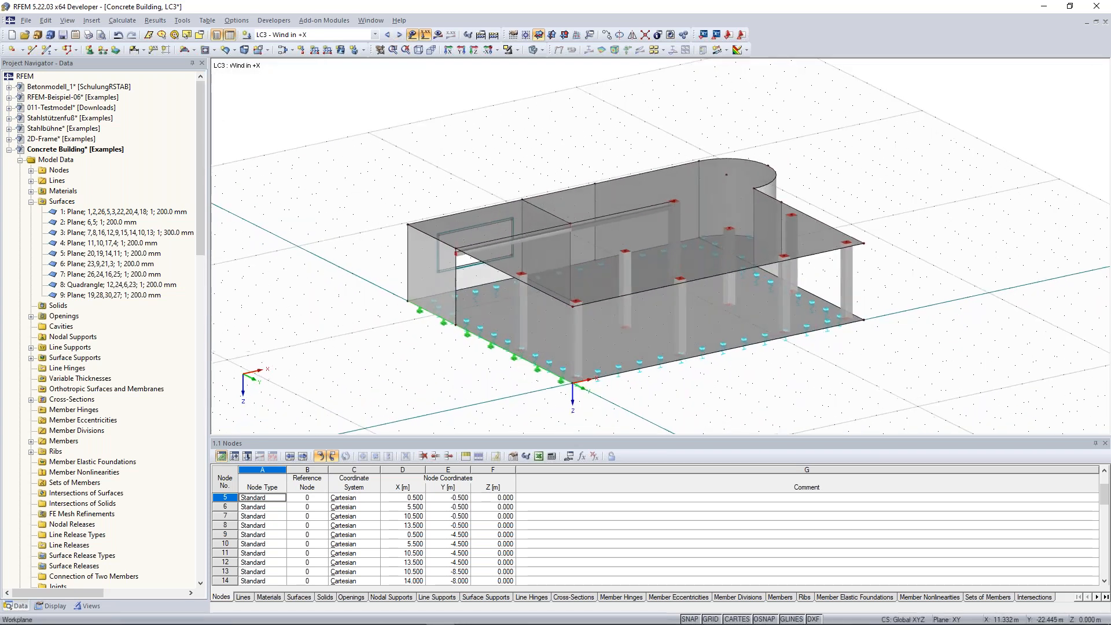
middle_drag(499, 188, 499, 173)
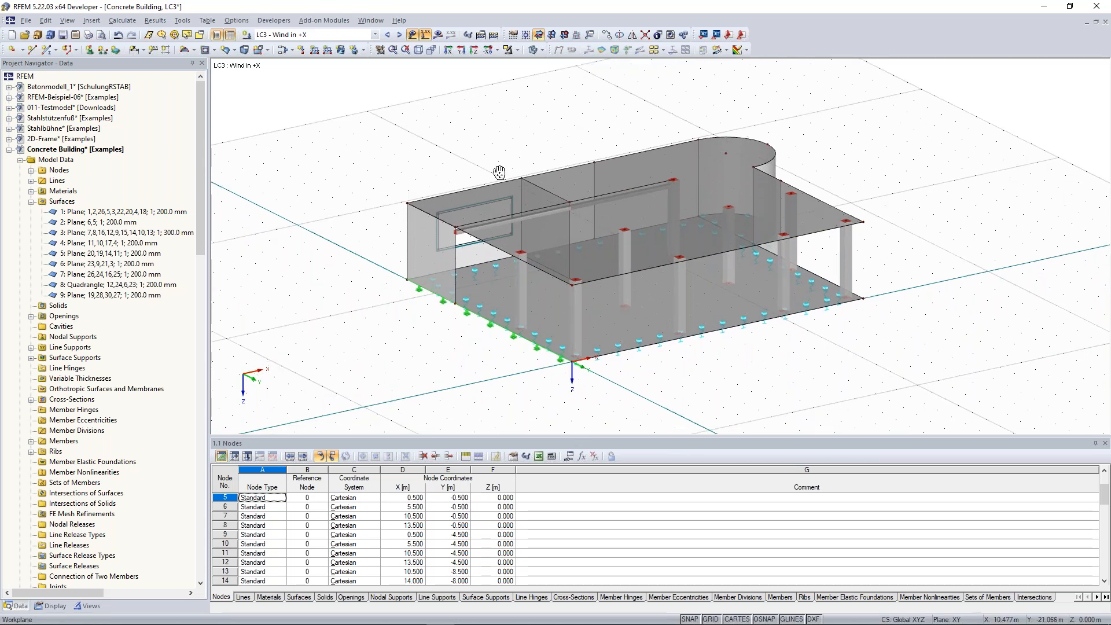
click(341, 50)
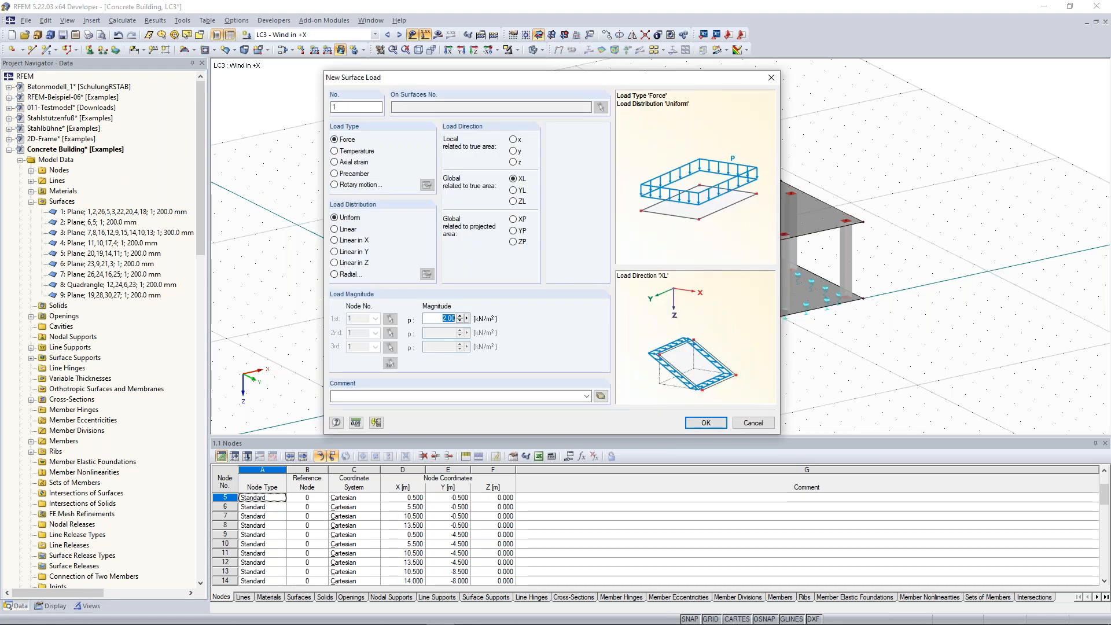
text(0.4)
mouse_move(495, 81)
mouse_down()
mouse_move(502, 331)
mouse_move(492, 278)
mouse_move(493, 86)
mouse_up()
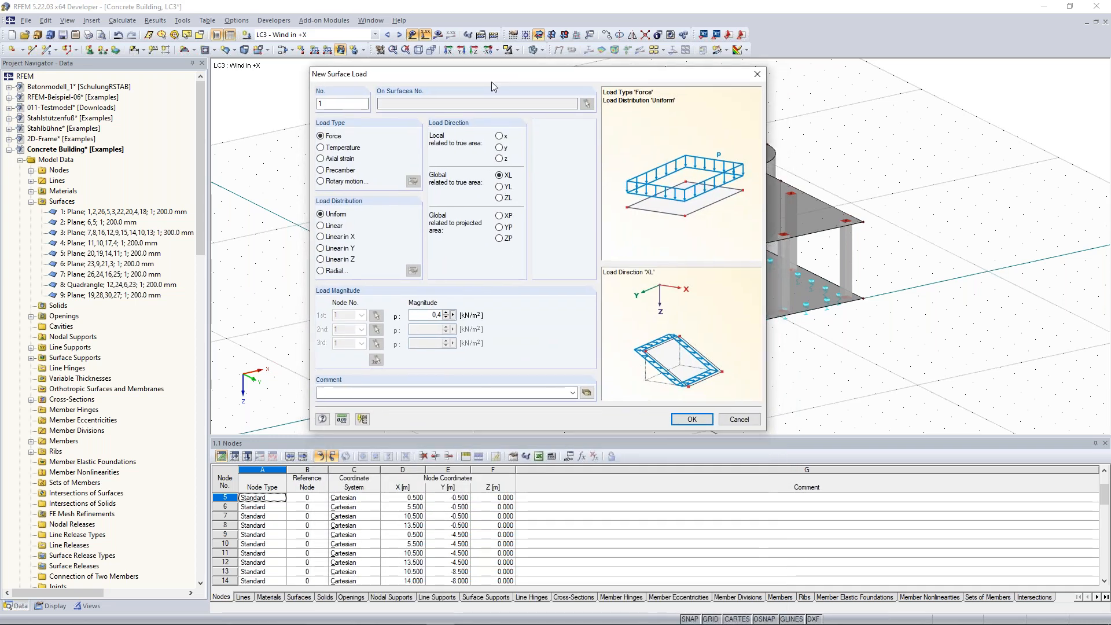
click(691, 420)
click(413, 278)
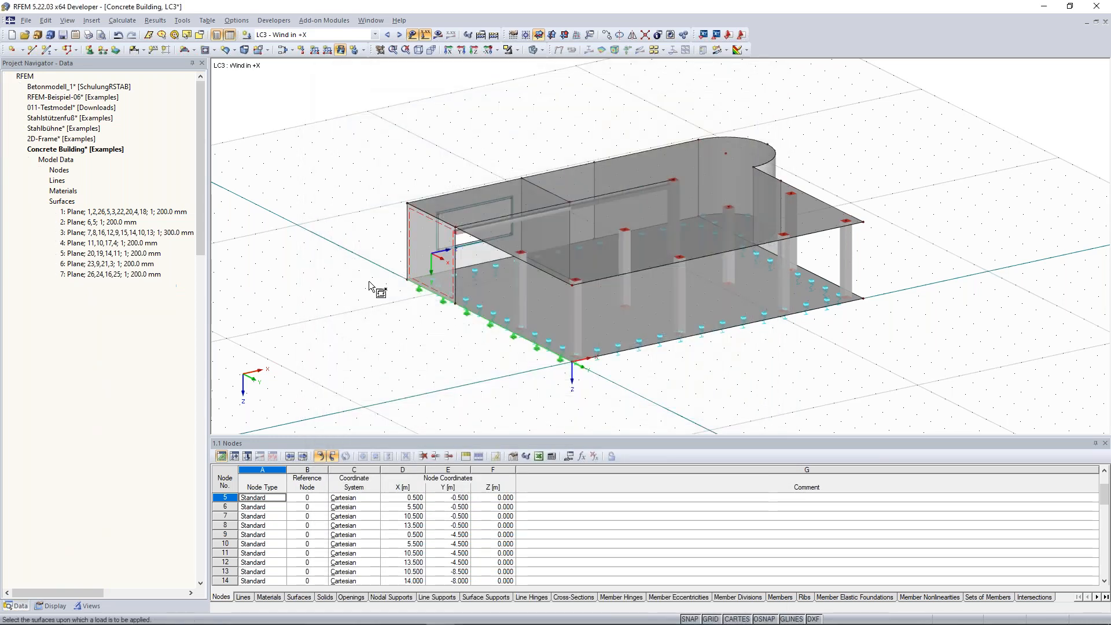
key(Escape)
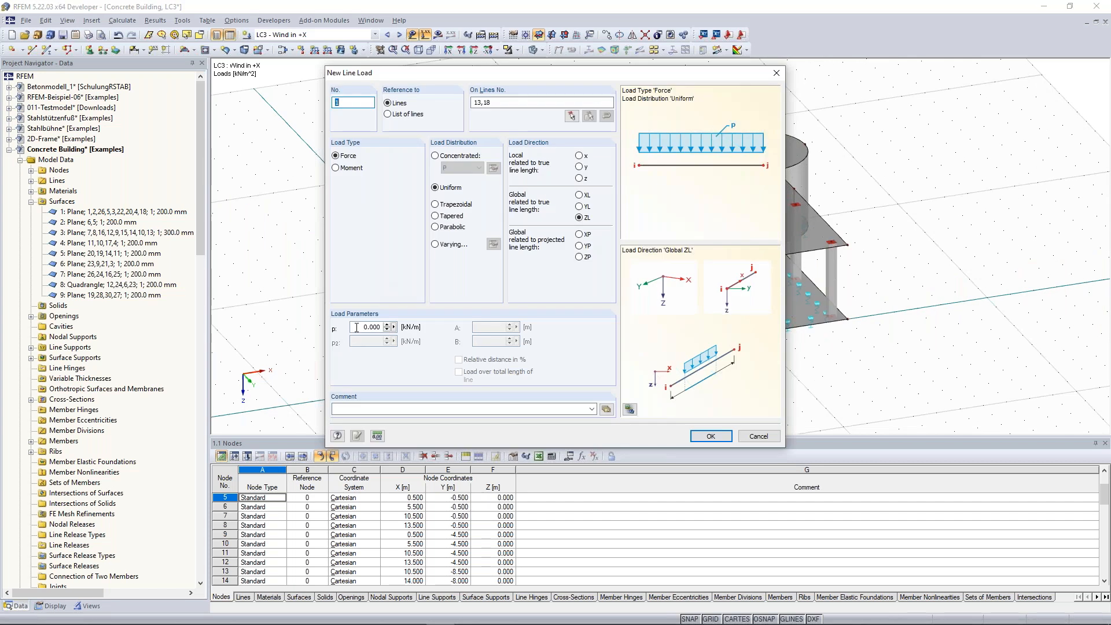
Apply a uniform line load of 0.65 kN/m in global direction XL to lines 13 and 18.
double_click(379, 325)
text(0,65)
click(579, 195)
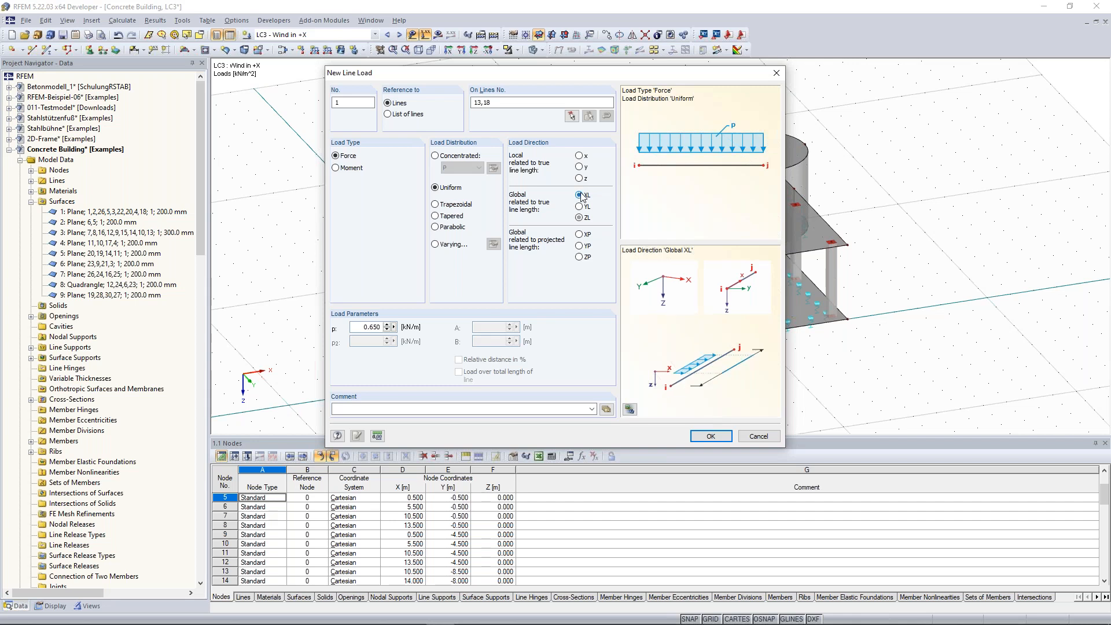
click(711, 436)
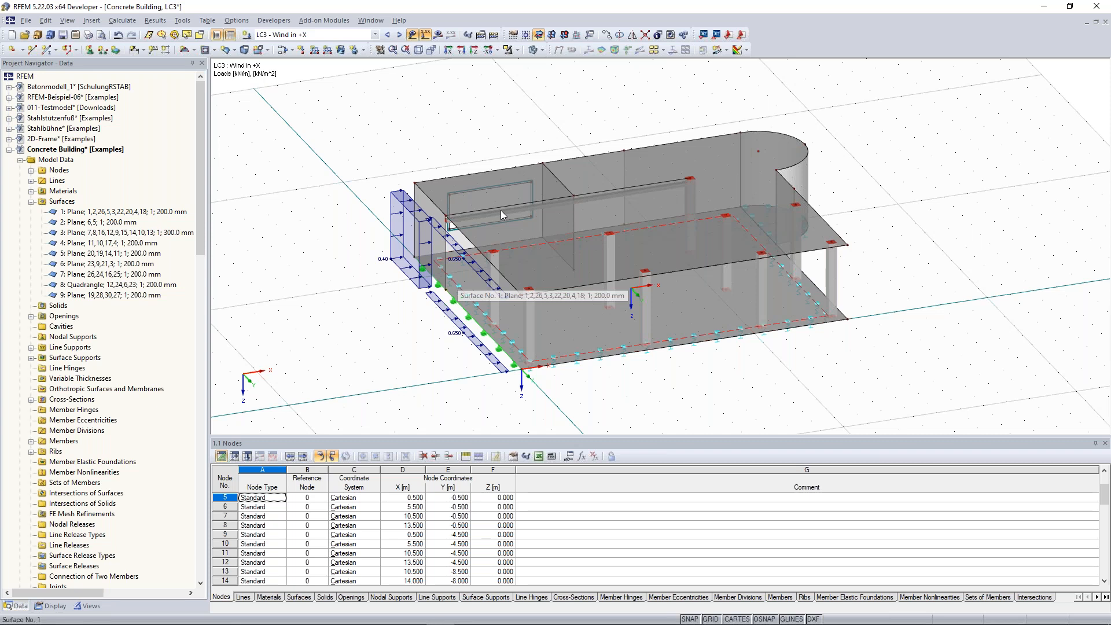
Apply a uniform 0.25 kN/m² surface load in projected direction XP to curved-end surfaces 7 and 8, and start a line load on the adjacent slab edges.
ctrl+middle_drag(934, 272, 714, 275)
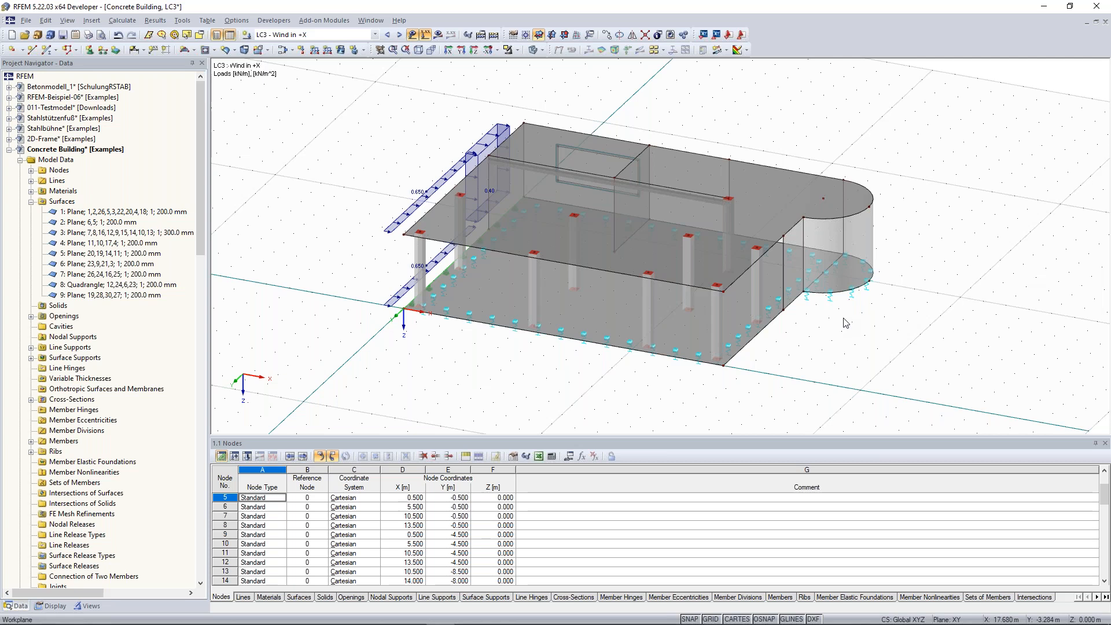
middle_drag(844, 322, 739, 321)
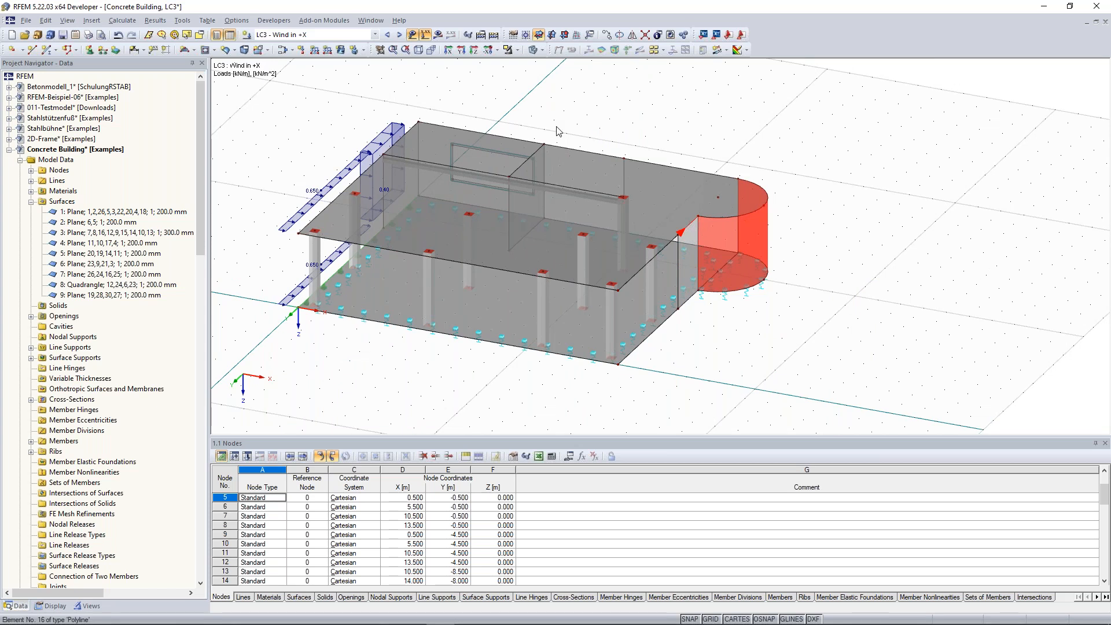
click(340, 50)
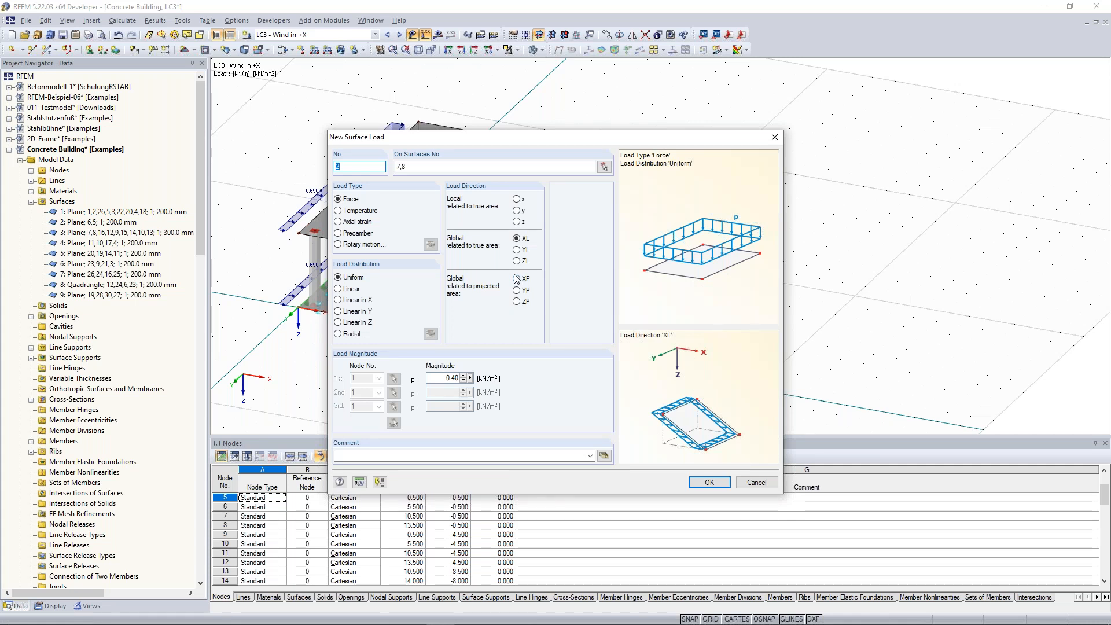
click(516, 278)
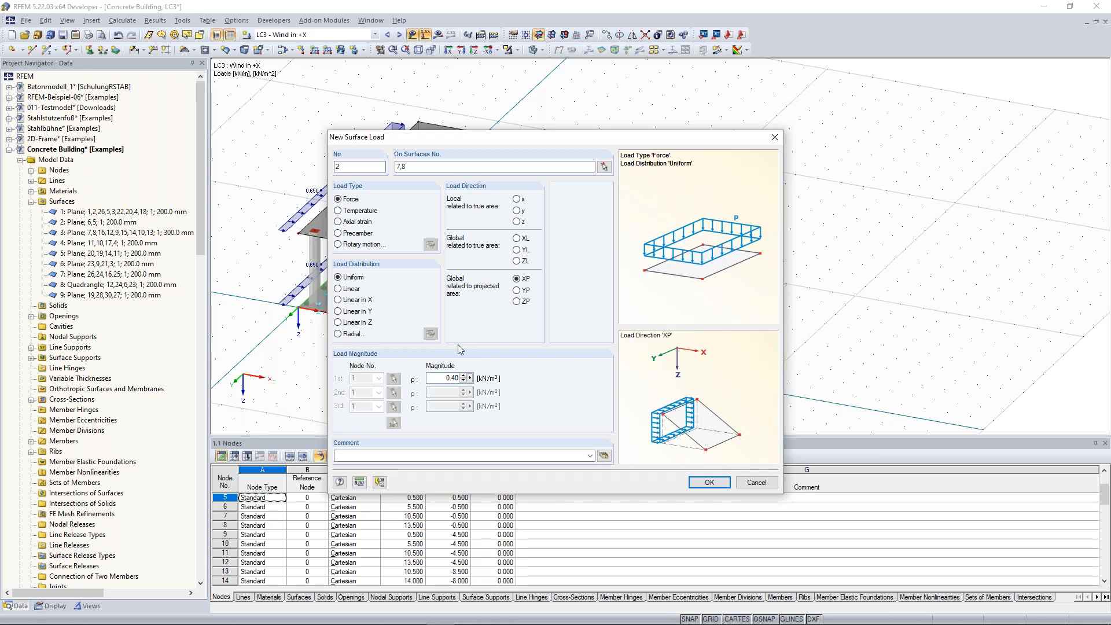
text(0,25)
click(709, 482)
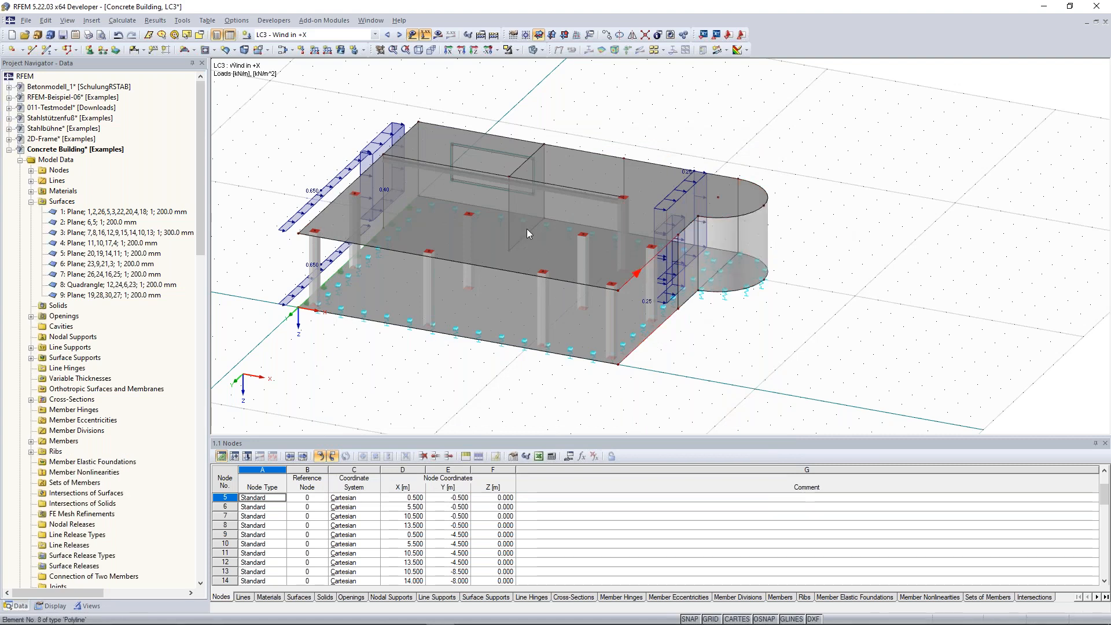
click(329, 51)
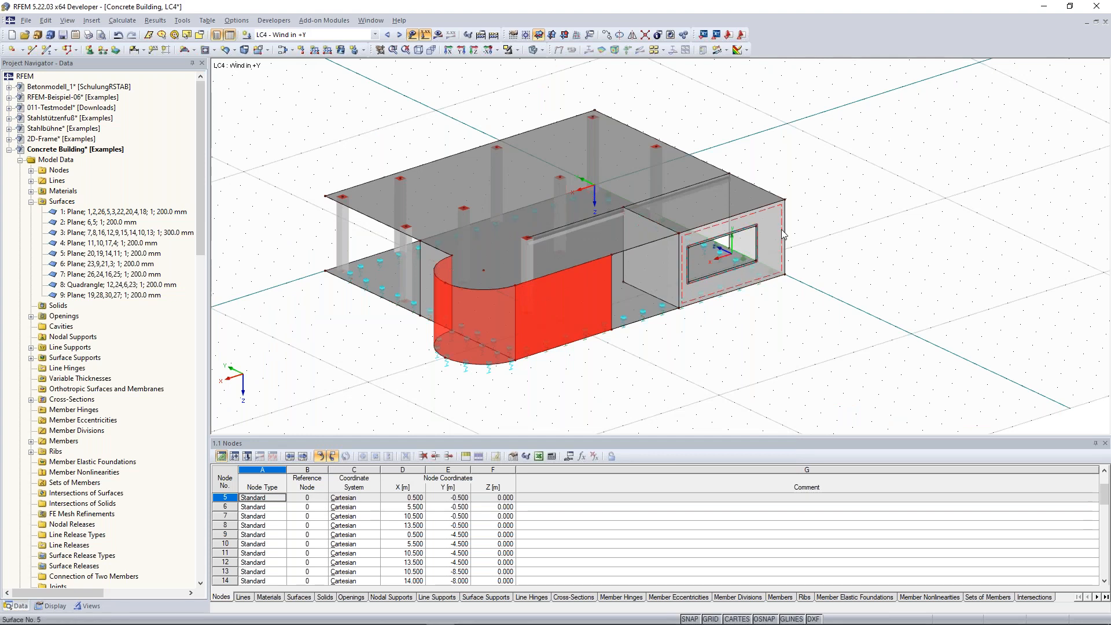
Apply a uniform 0.4 kN/m² surface load in projected direction YP to surfaces 5, 6 and 8 in LC4, Wind in +Y.
click(782, 234)
ctrl+middle_drag(901, 272, 911, 279)
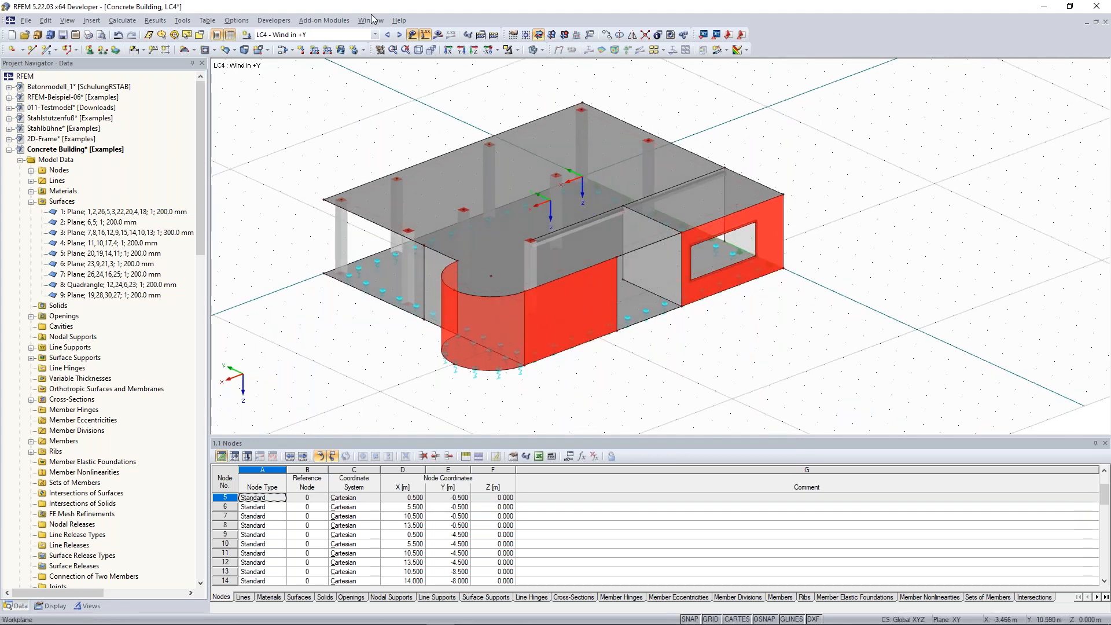
click(342, 50)
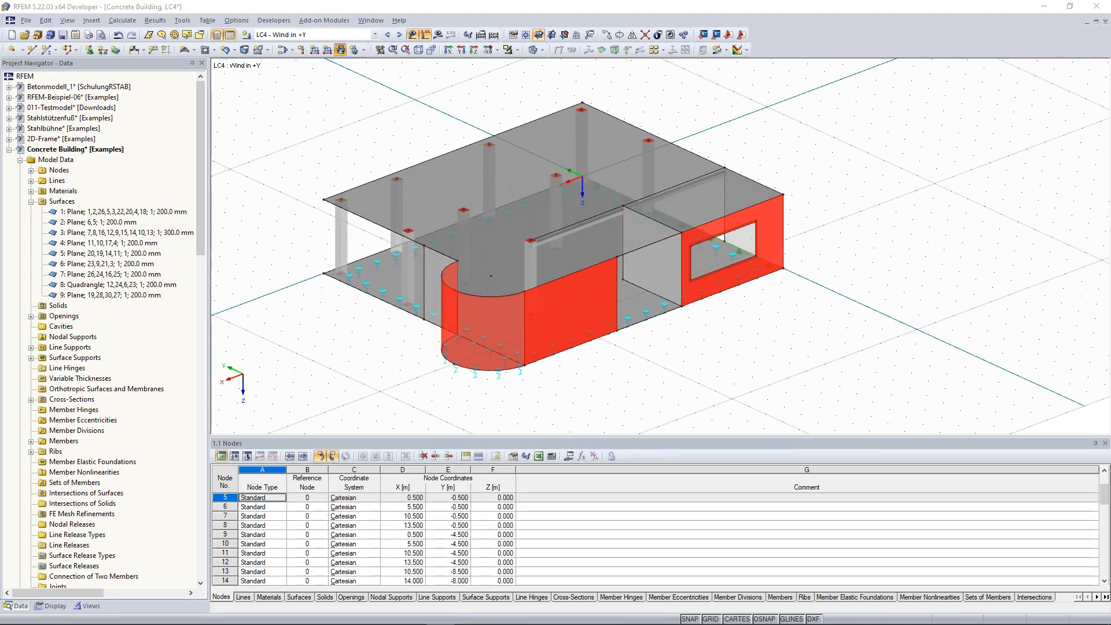
click(512, 293)
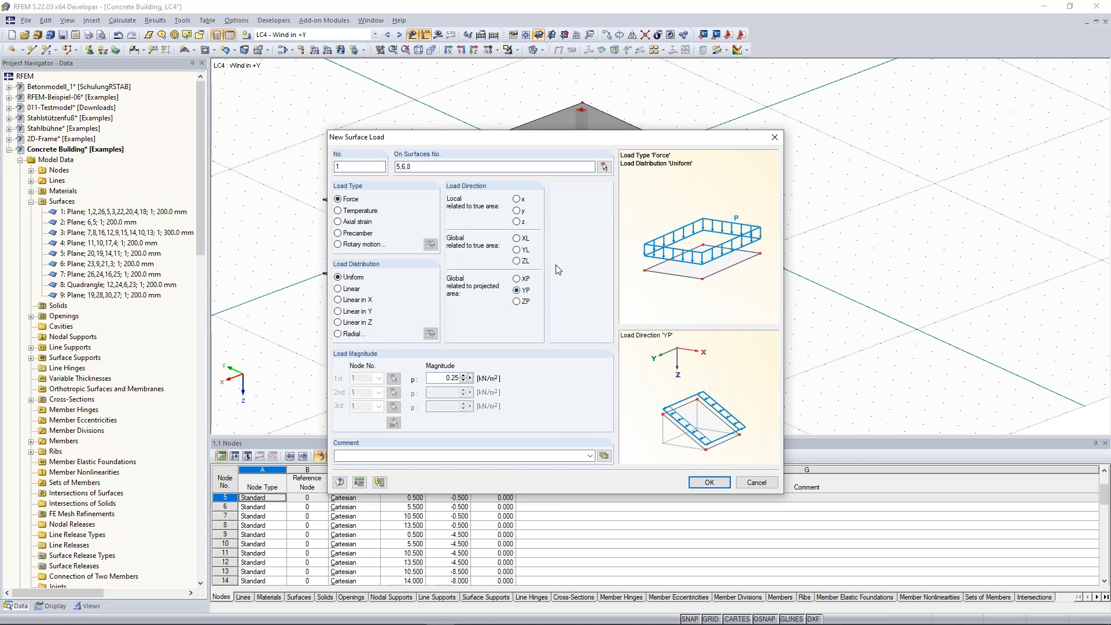
double_click(449, 378)
text(0.4)
click(722, 483)
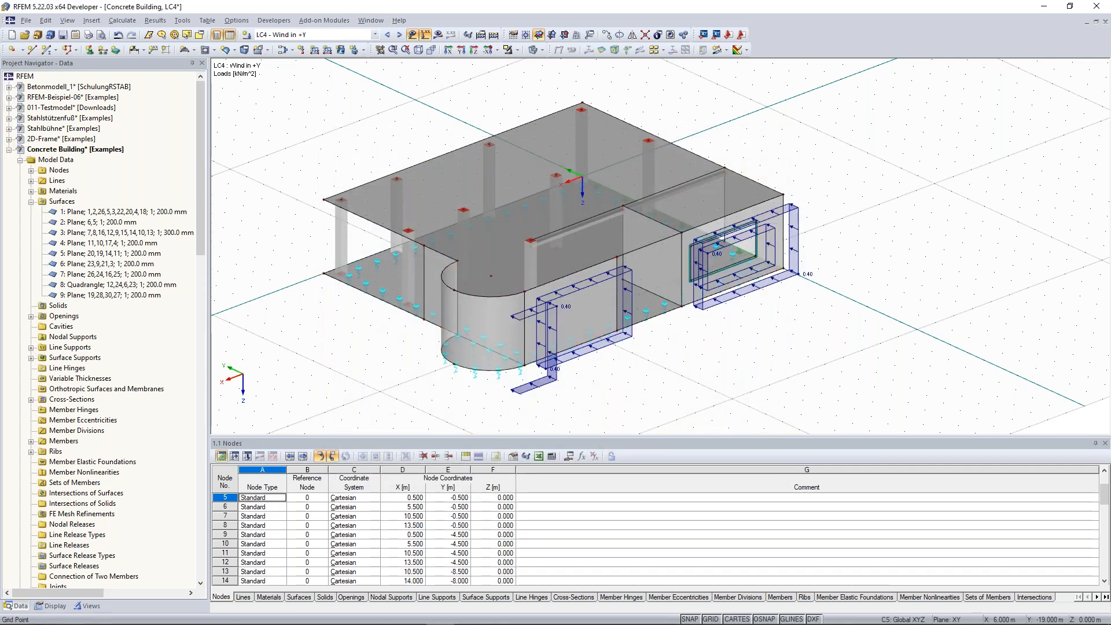
Apply a uniform 0.65 kN/m line load in direction YP to slab edge lines 15 and 22 between the loaded walls.
ctrl+middle_drag(804, 350, 662, 346)
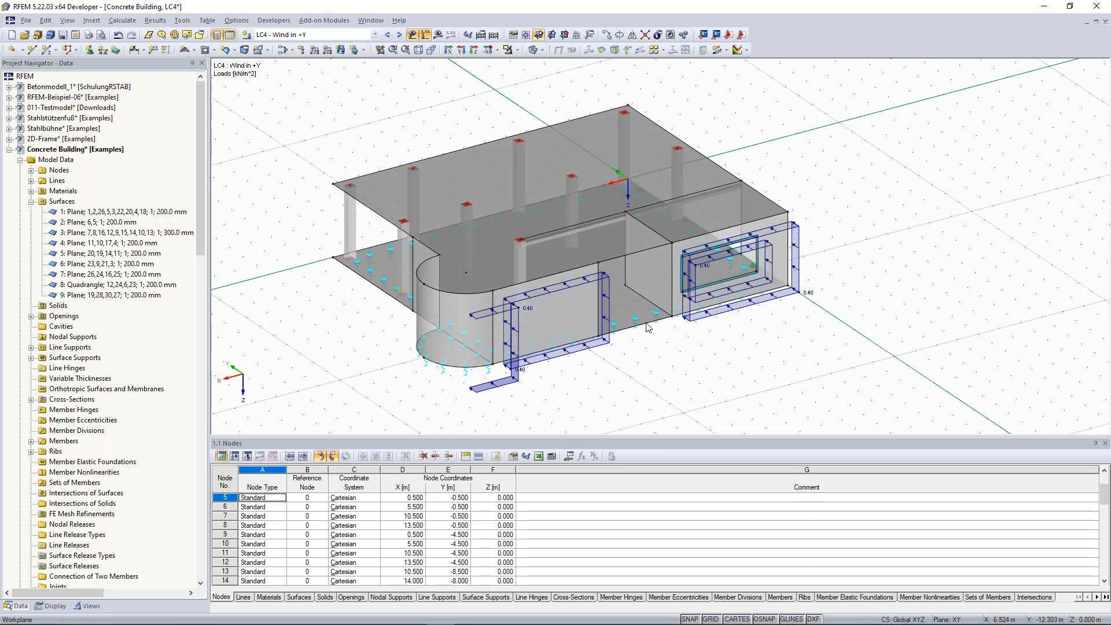
click(636, 255)
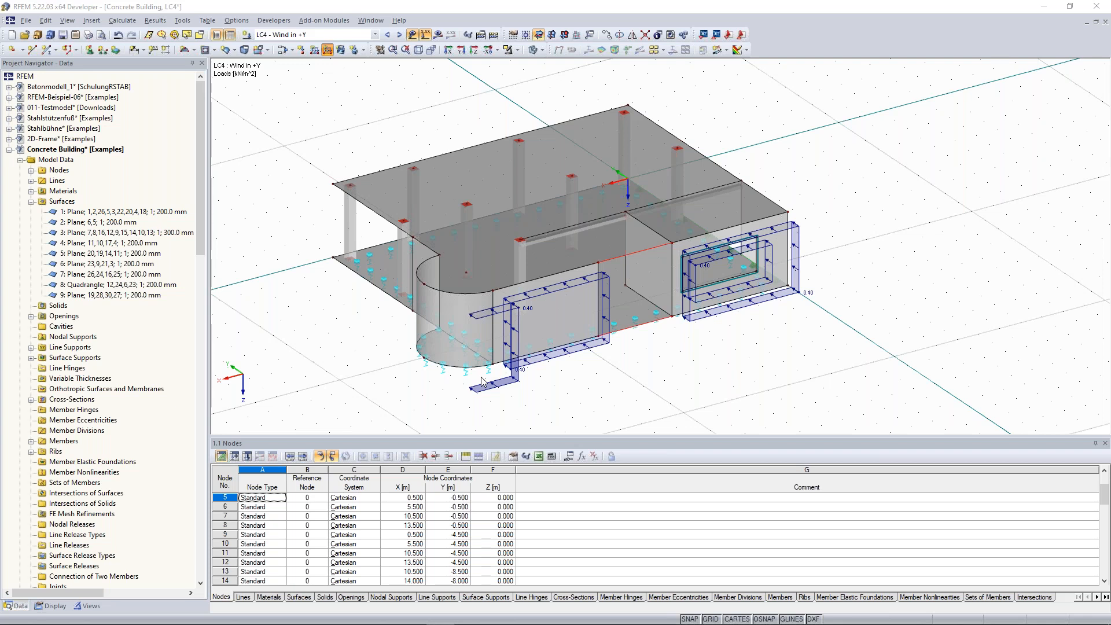
key(F5)
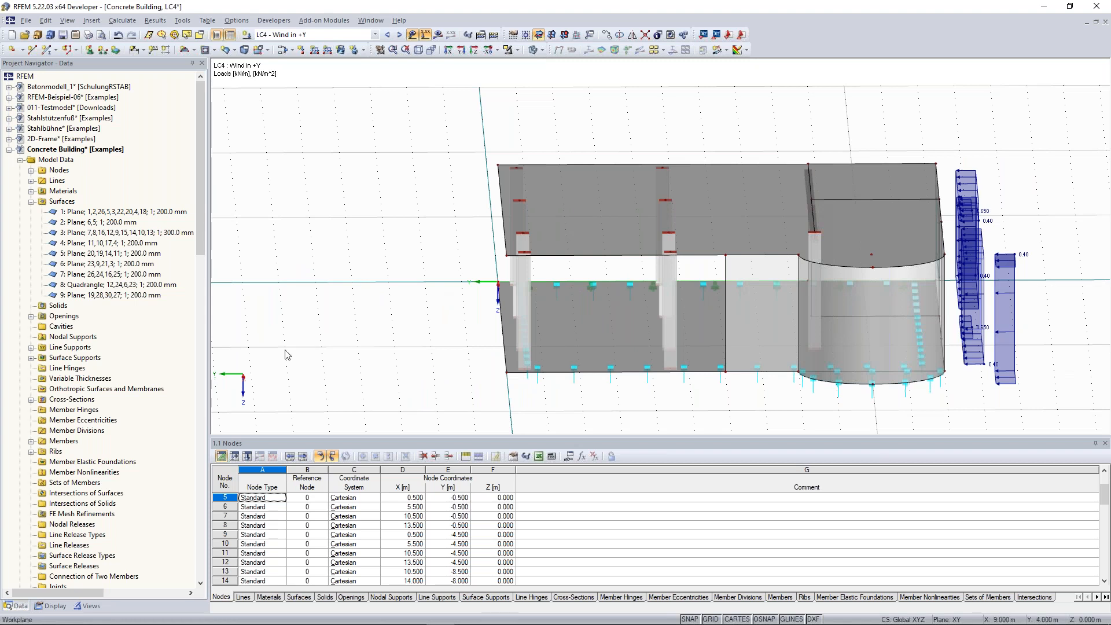
Add a second uniform YP force entry to the LC4 line loads table and assign it to slab edge lines 1 and 7.
ctrl+middle_drag(416, 348, 427, 327)
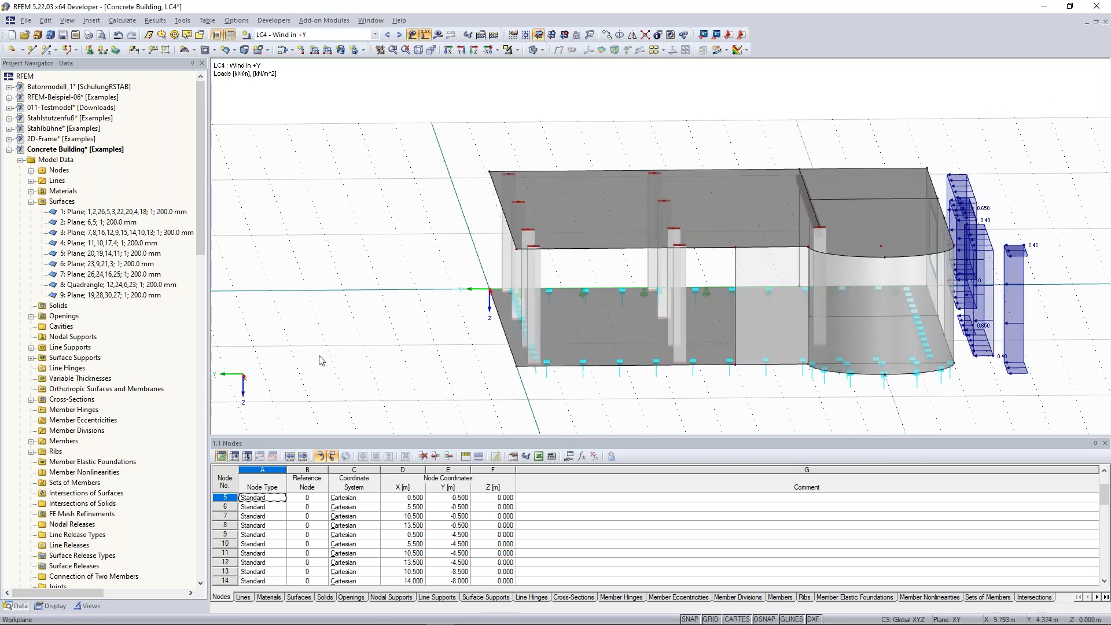
click(248, 457)
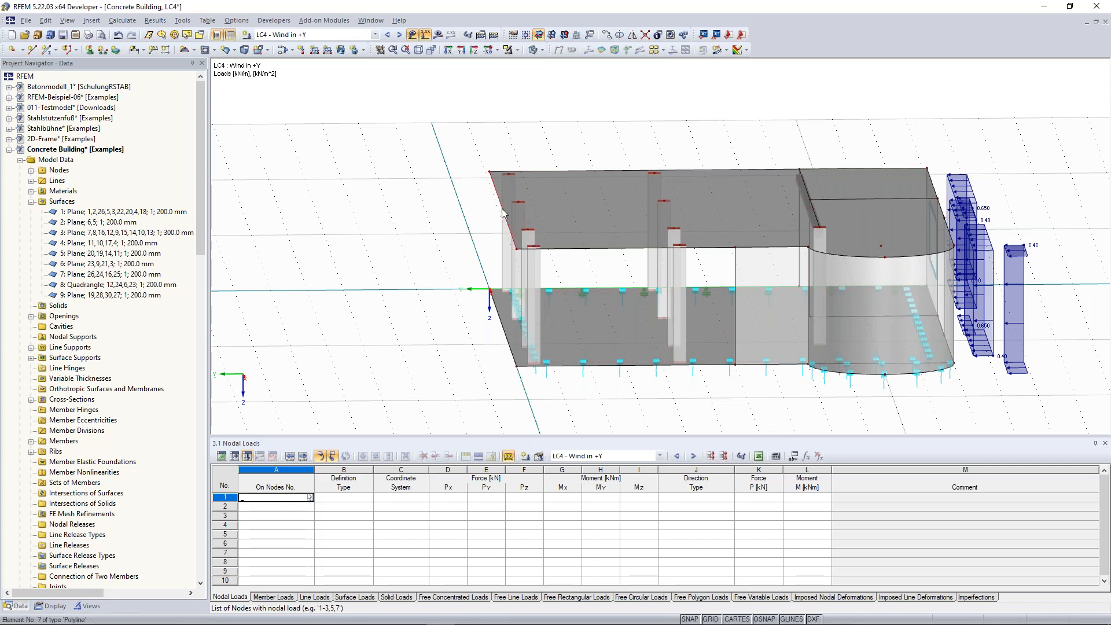
mouse_move(311, 608)
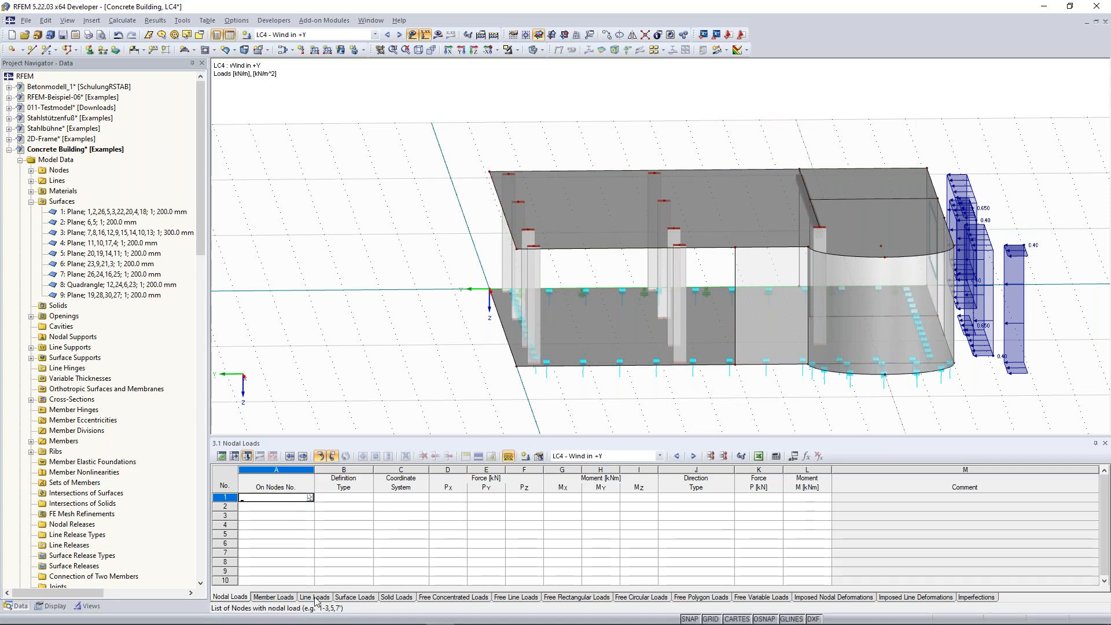
click(316, 597)
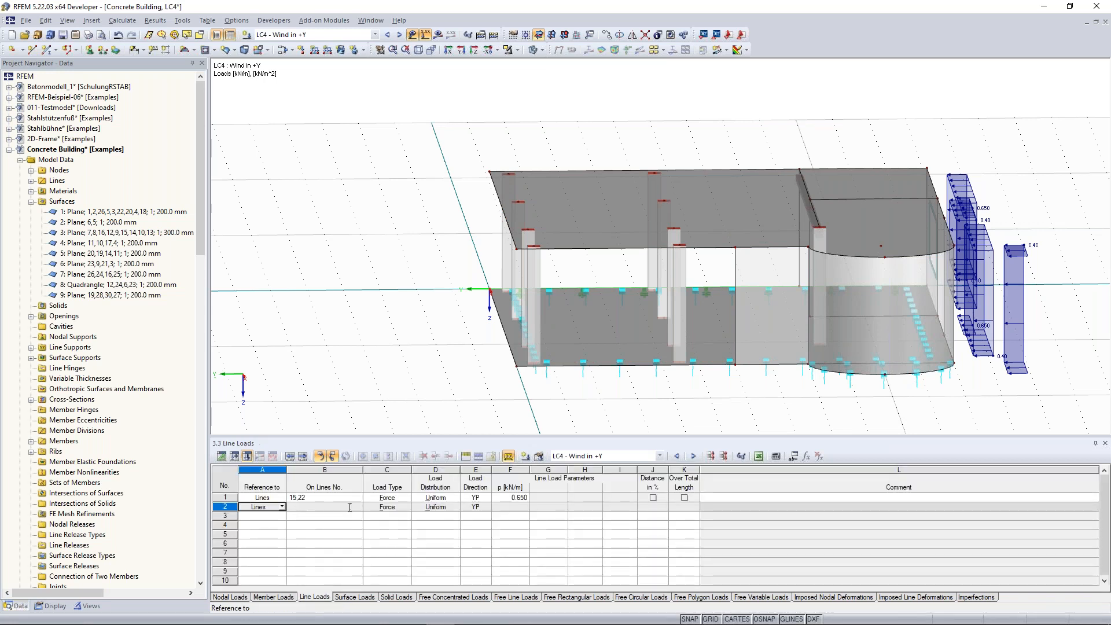
click(354, 506)
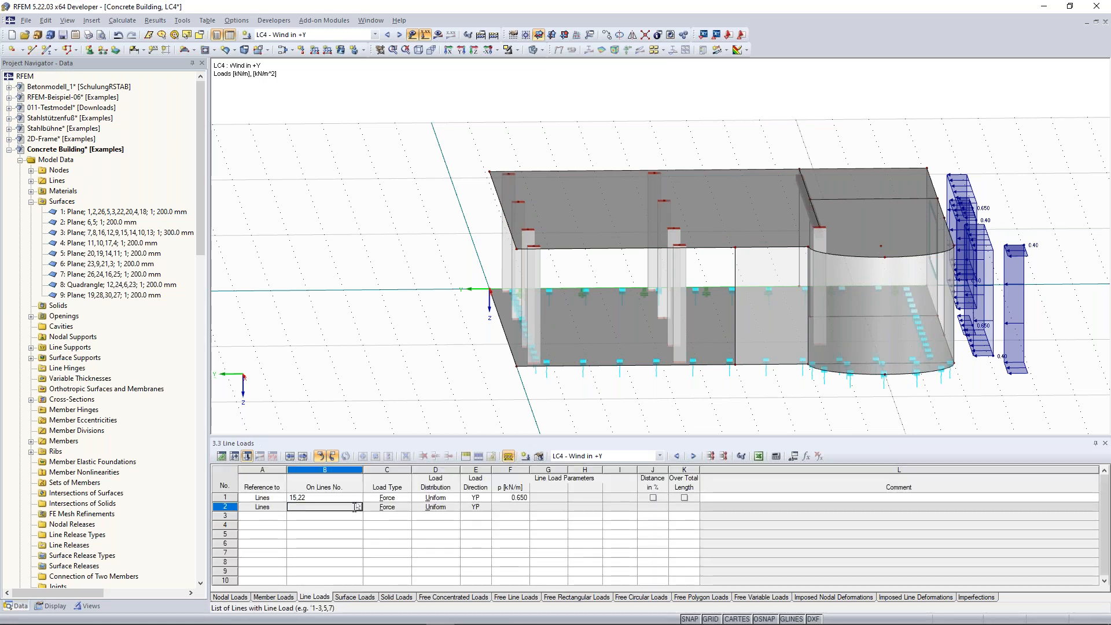
click(357, 506)
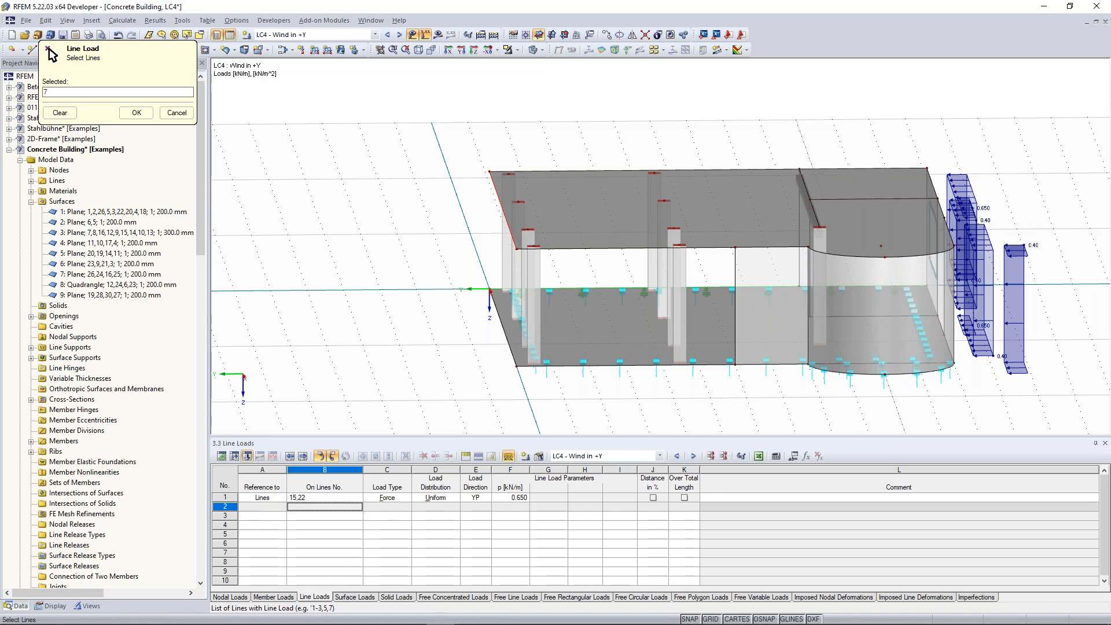
click(502, 324)
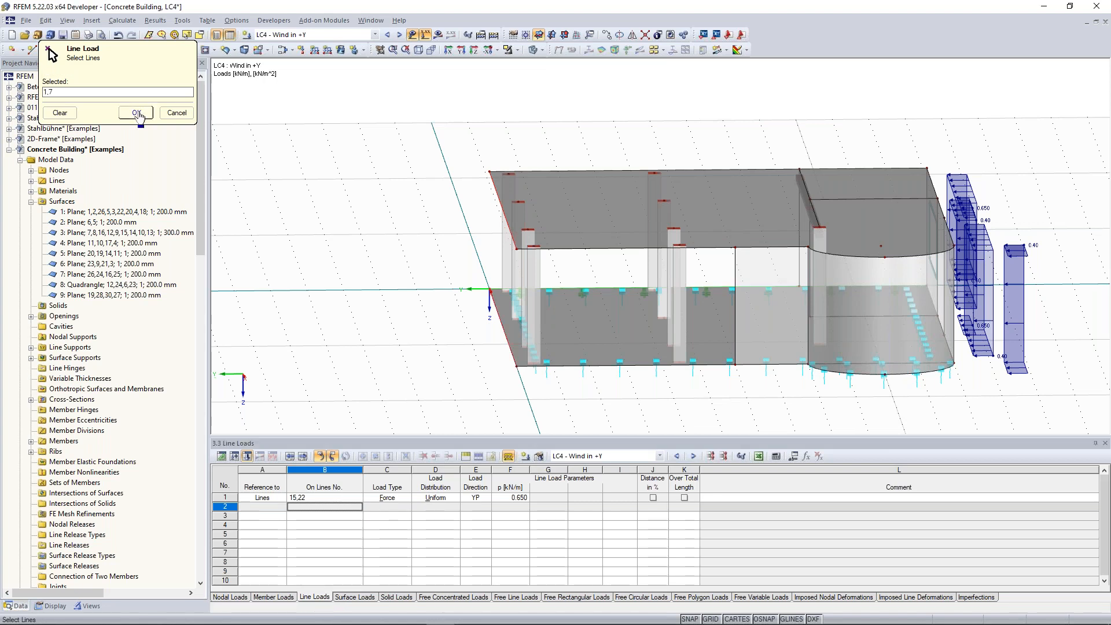
click(138, 113)
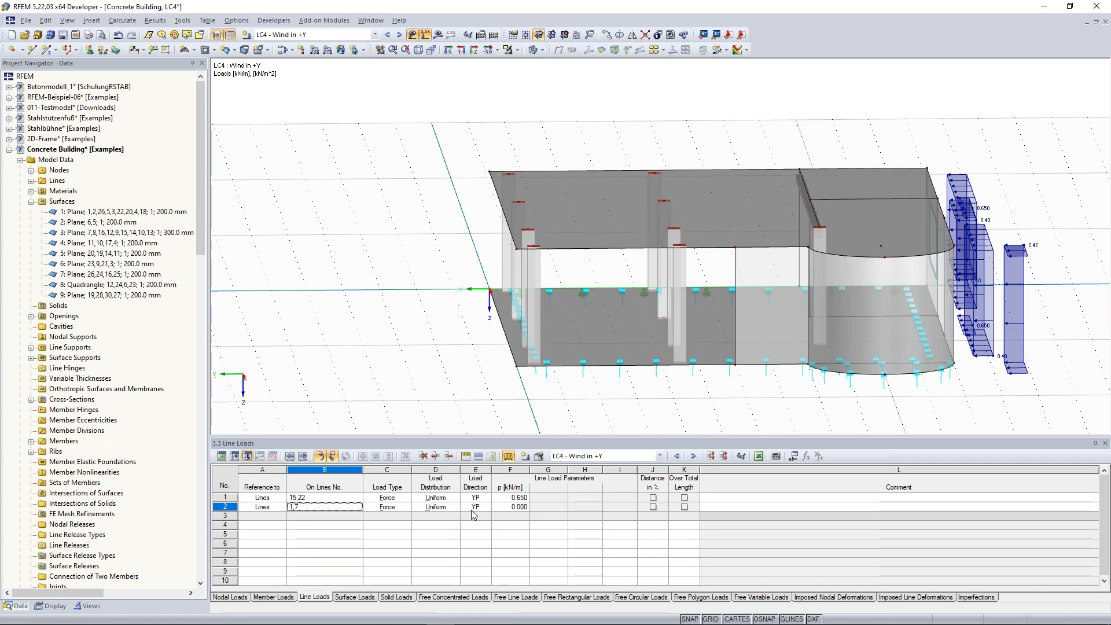
Set the magnitude of the line load on lines 1 and 7 to 0.41 kN/m and inspect the loaded building.
click(511, 507)
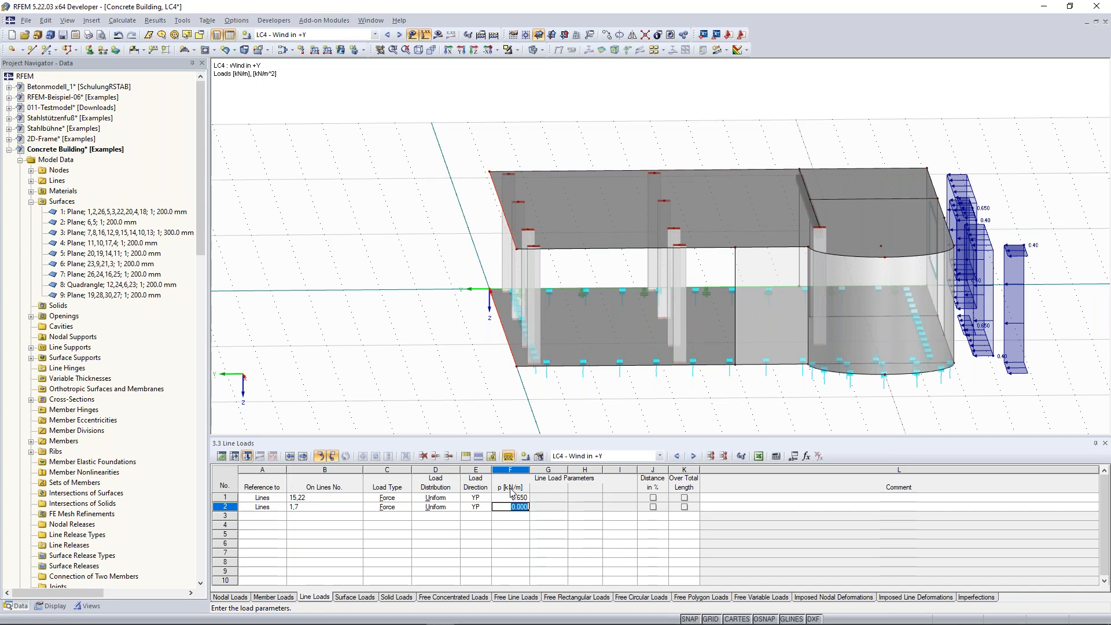
text(.41)
key(Return)
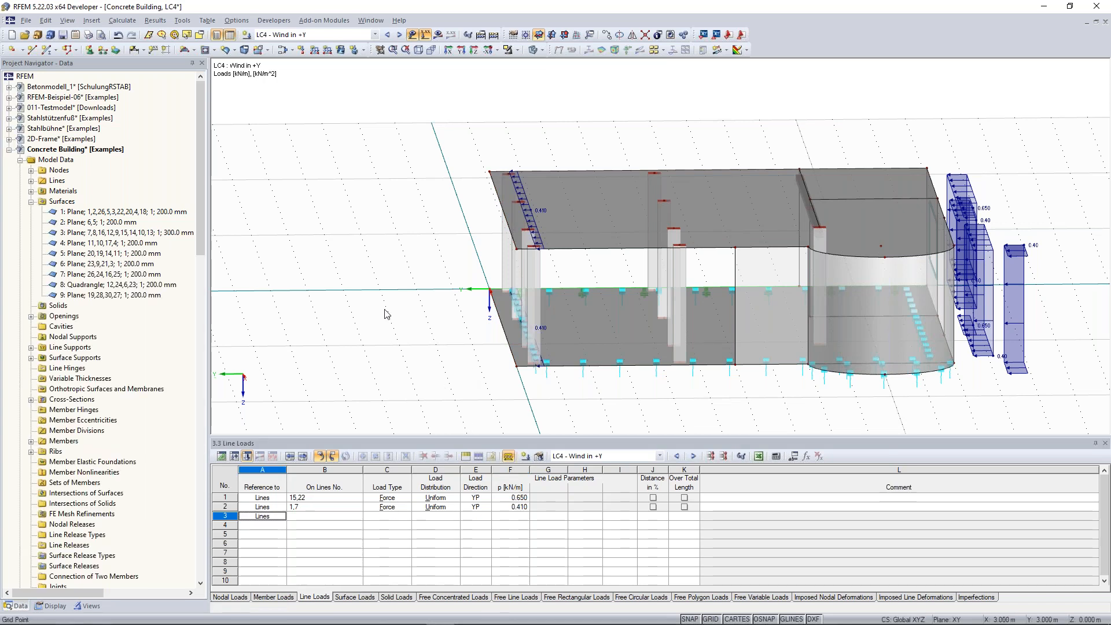
ctrl+middle_drag(357, 322, 429, 305)
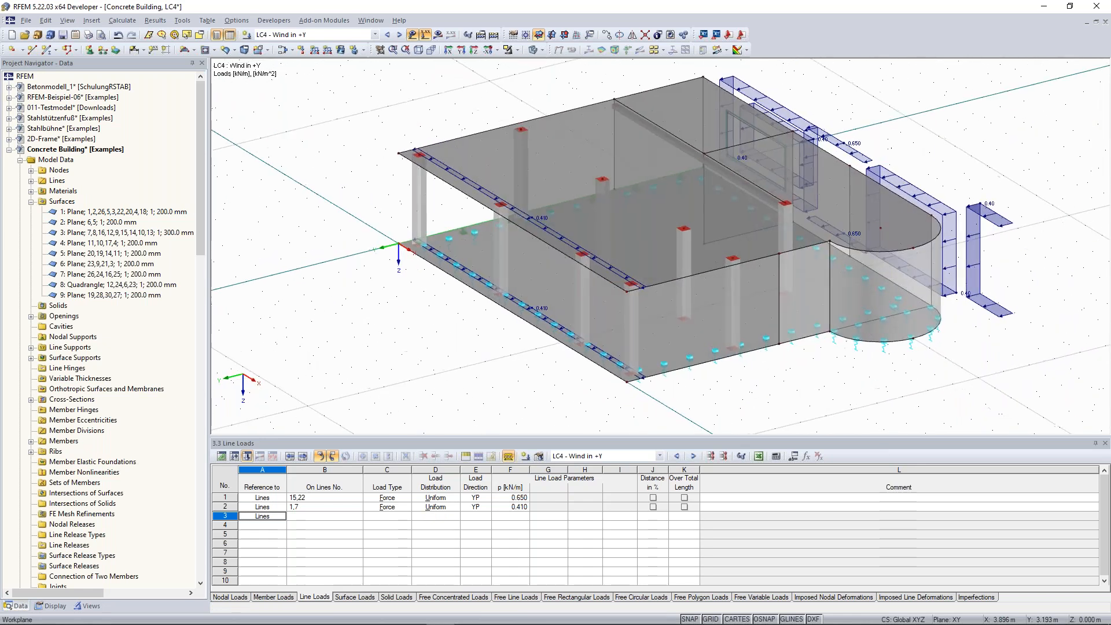
scroll(445, 317, down, 2)
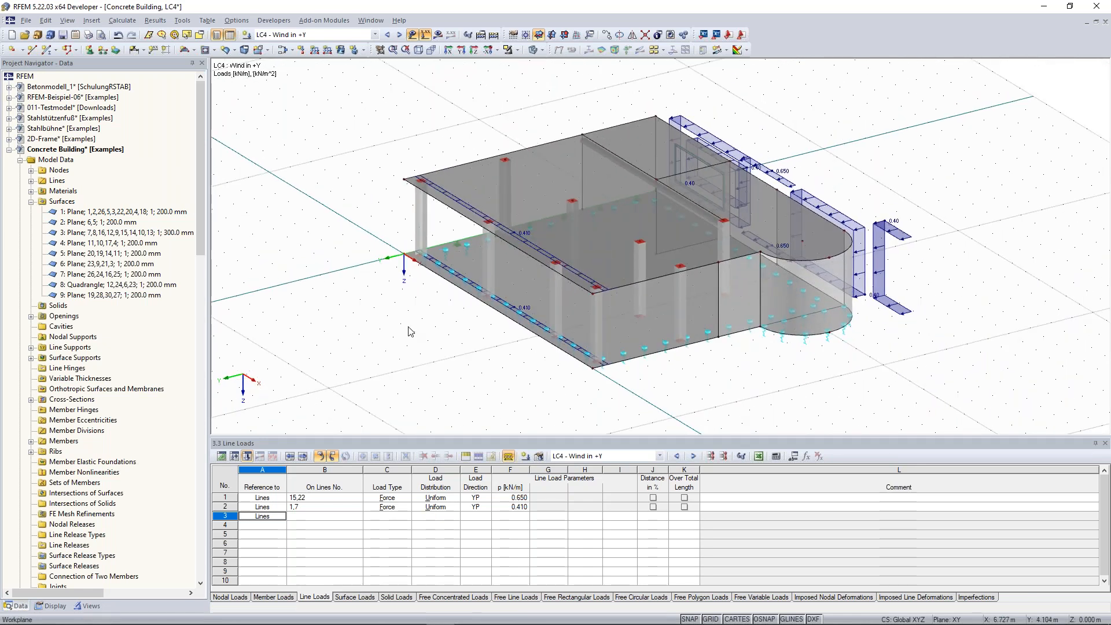
scroll(408, 315, down, 1)
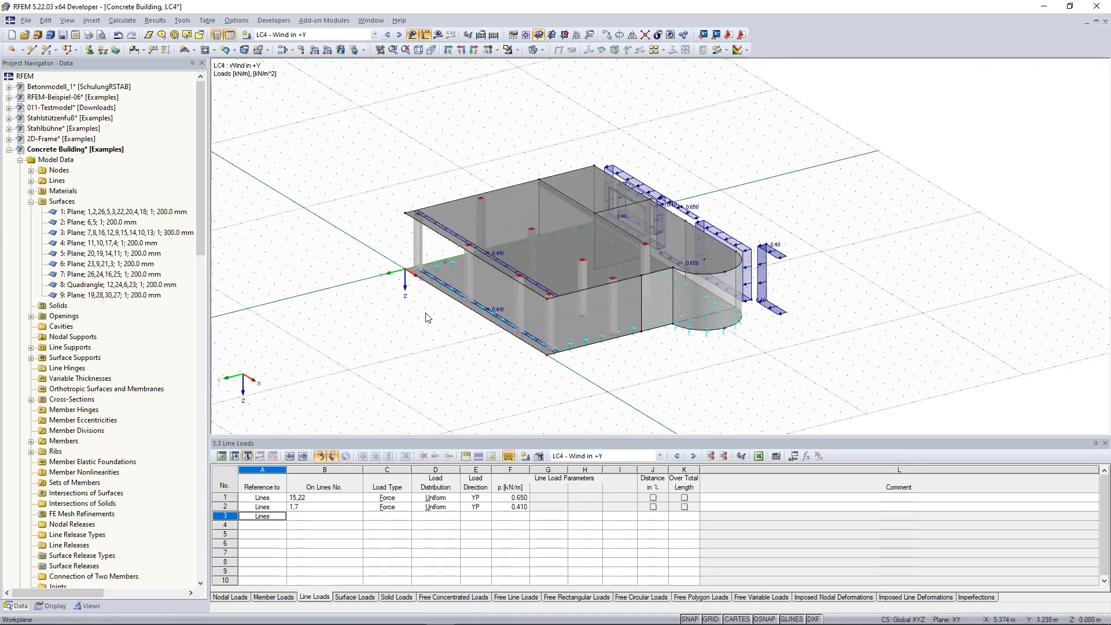
Switch to LC5, Imperfection towards +X, and turn on the local axis systems of the members to examine the column axes.
ctrl+middle_drag(425, 313, 373, 285)
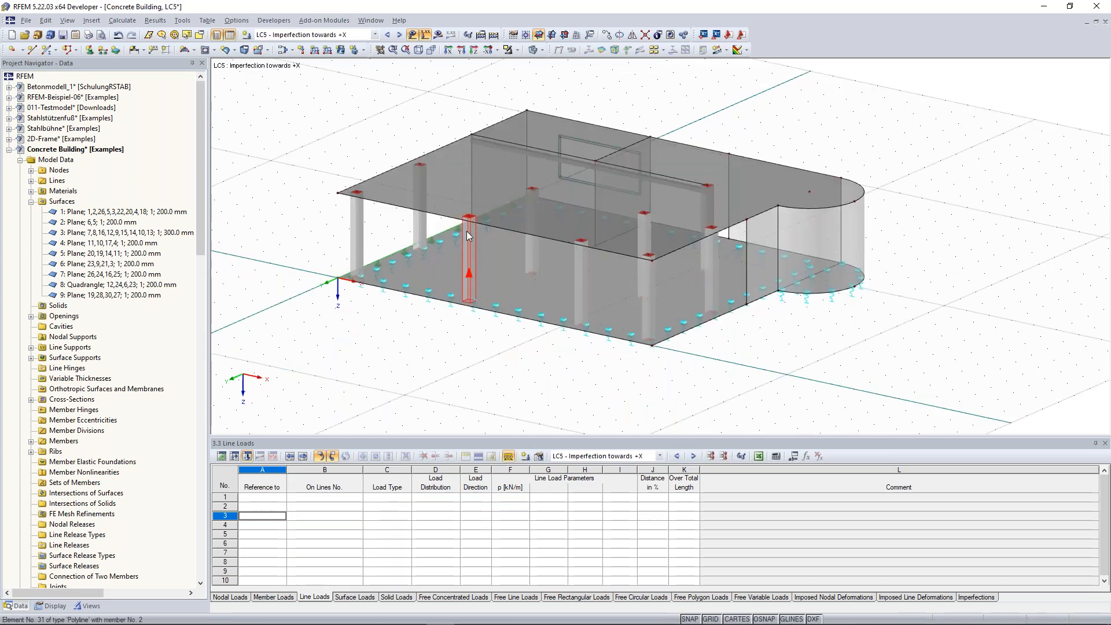
right_click(468, 234)
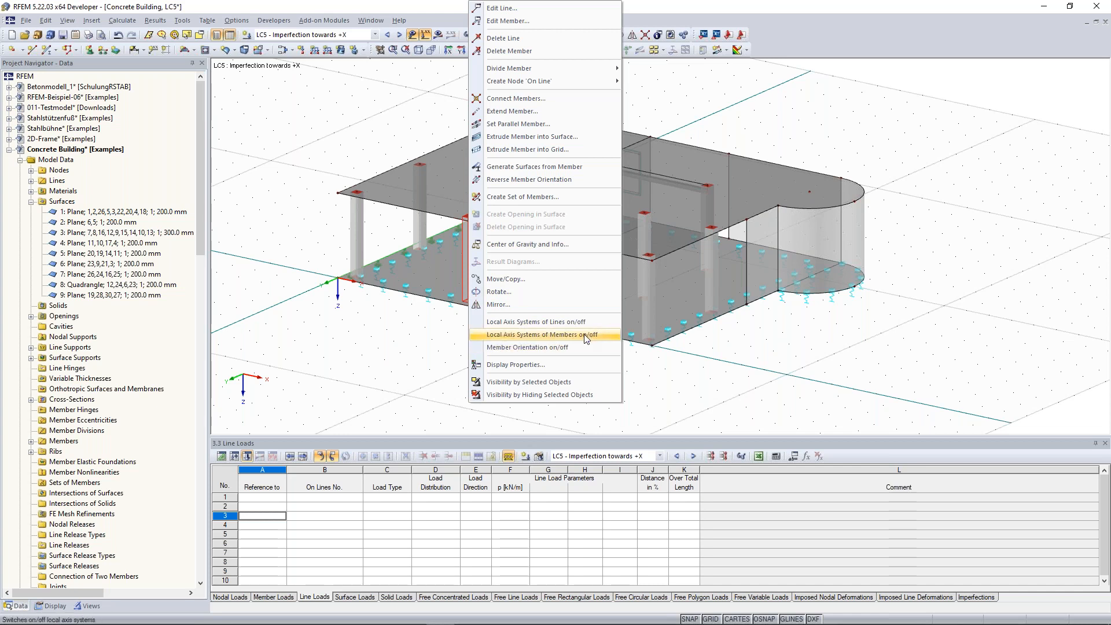
click(566, 336)
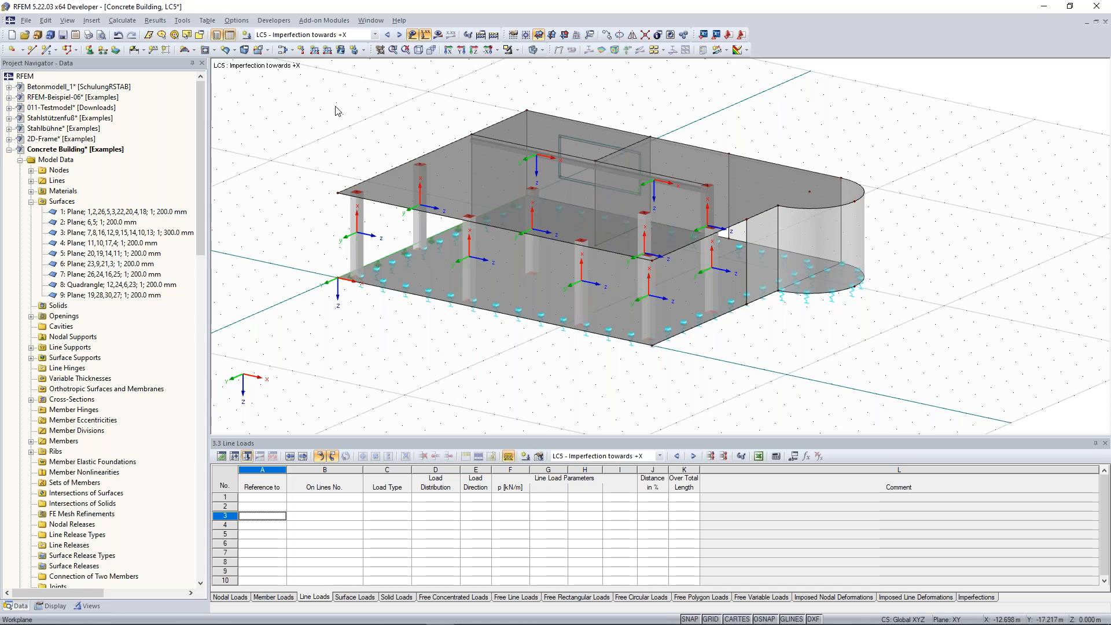
ctrl+middle_drag(809, 316, 463, 254)
scroll(463, 255, up, 1)
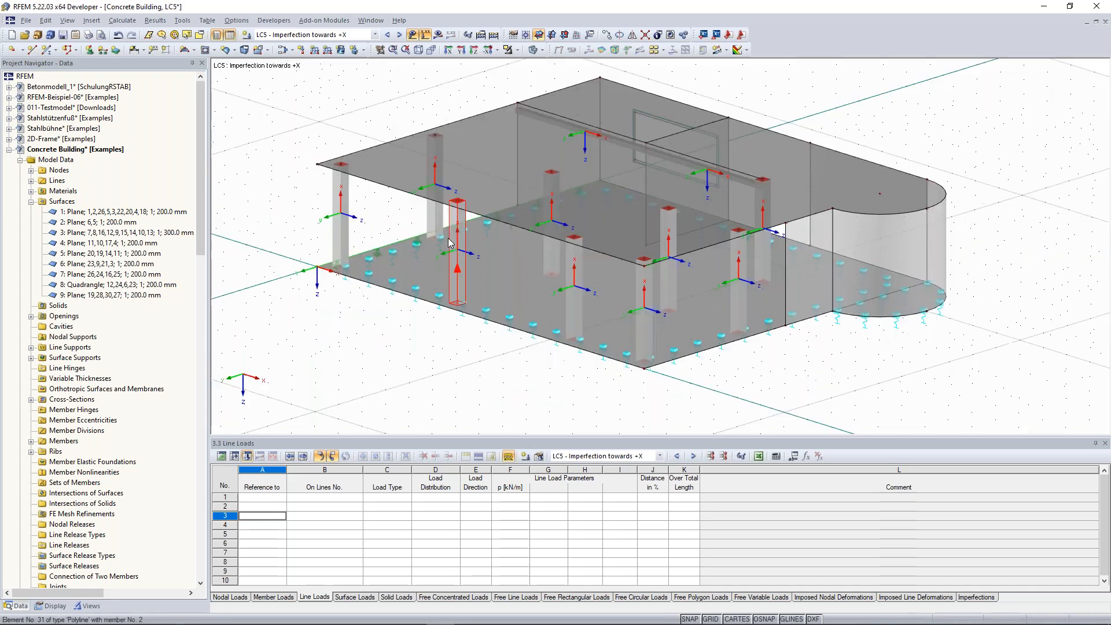
ctrl+middle_drag(399, 221, 369, 222)
scroll(368, 221, up, 1)
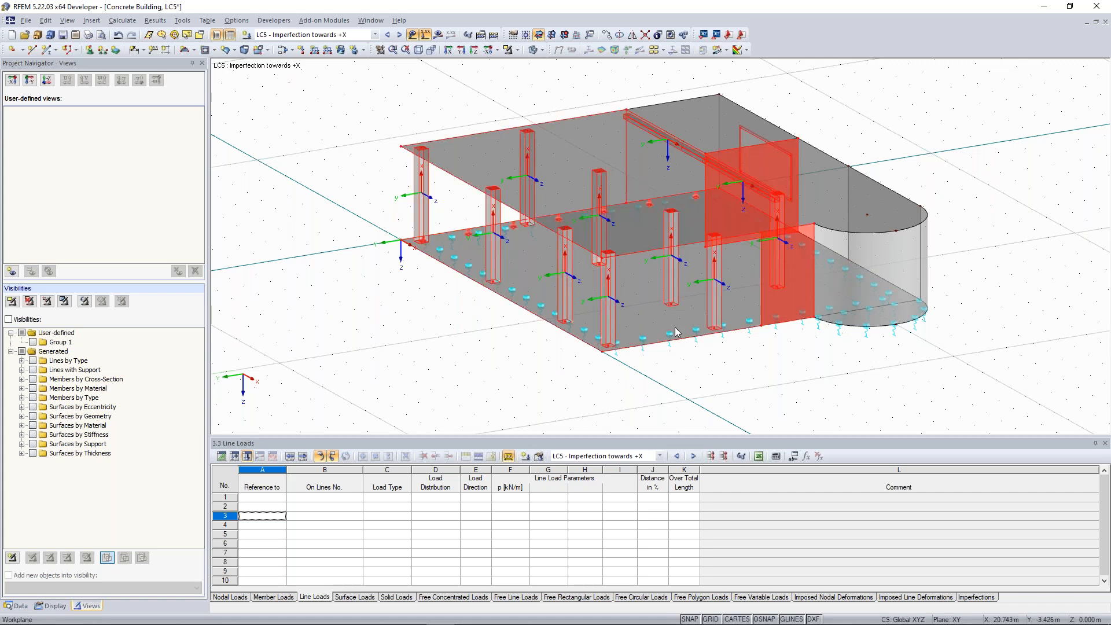
Restrict the visibility to the members with cross-section 1, Rectangle 350/350, so only the columns are active.
click(106, 557)
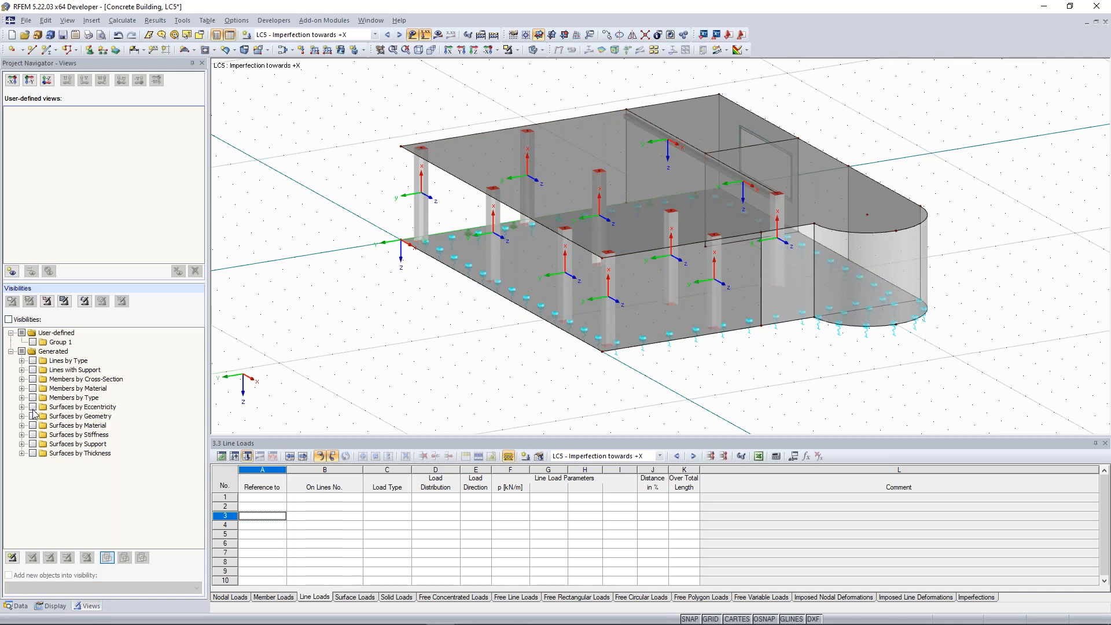
click(22, 379)
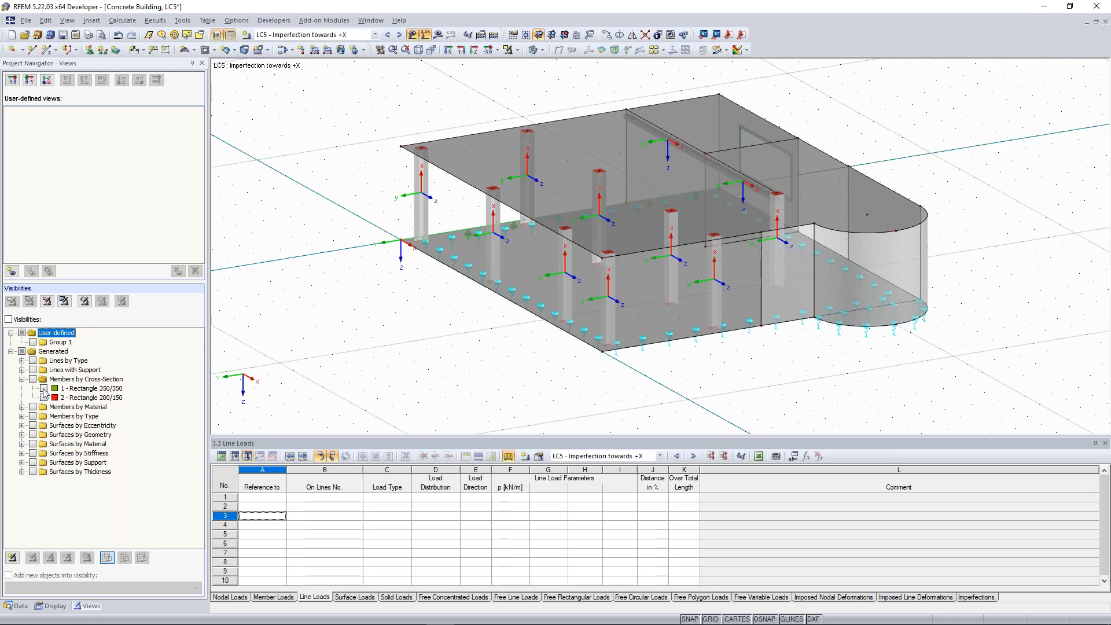
click(44, 389)
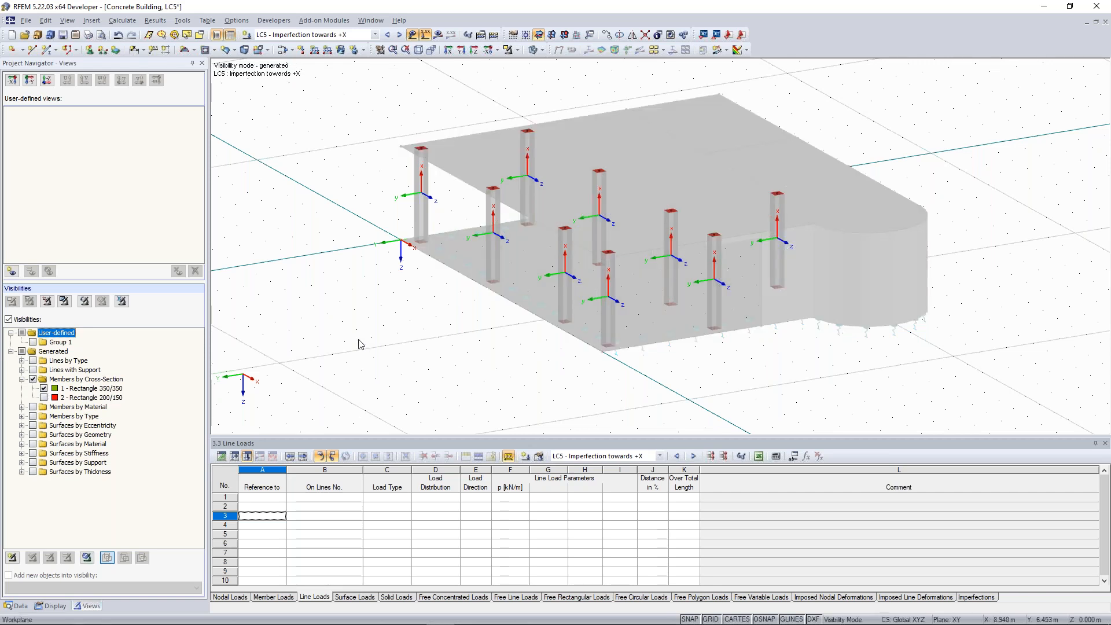
ctrl+middle_drag(371, 312, 348, 309)
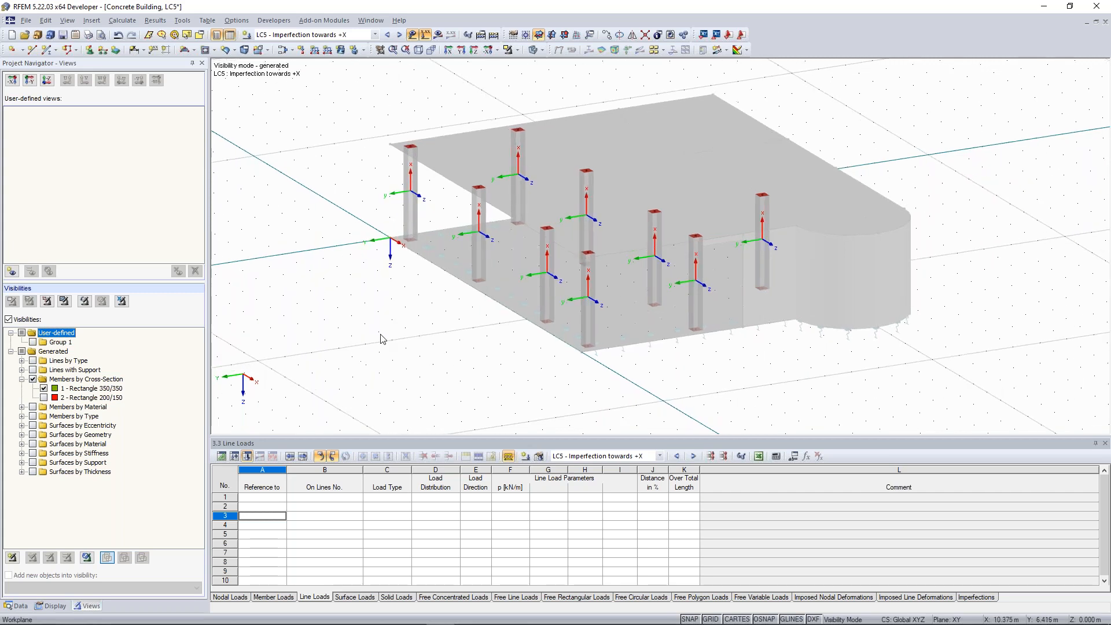
middle_drag(353, 195, 361, 204)
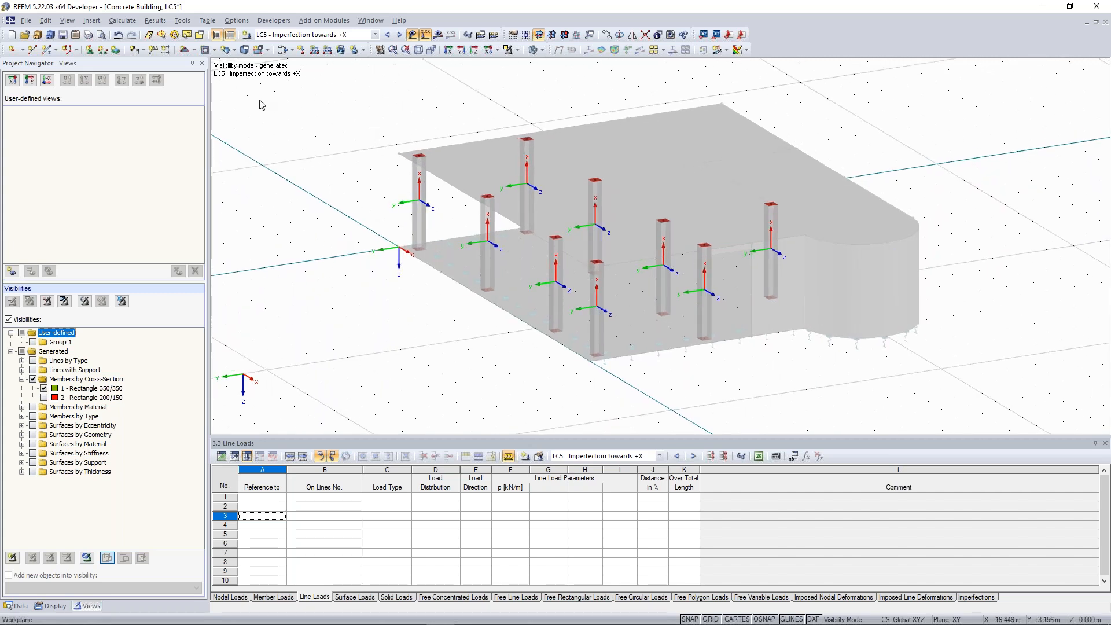
Define a graphically placed member imperfection in local z per EN 1992-1-1: 2004-12 with relative reference, inclination 1/200 and precamber 0.
click(93, 21)
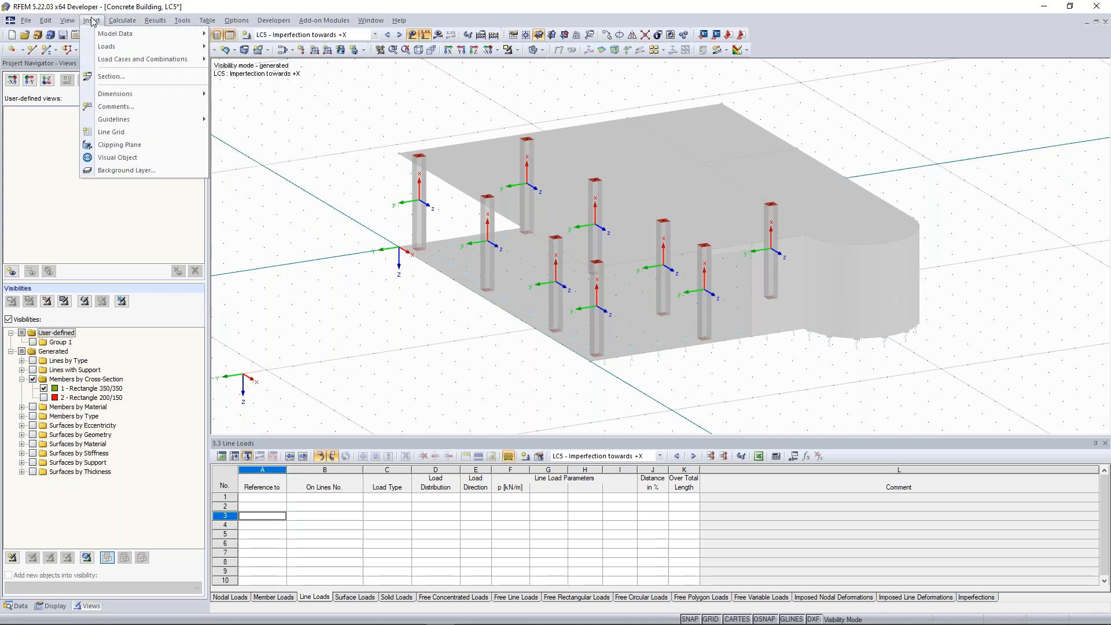
mouse_move(106, 49)
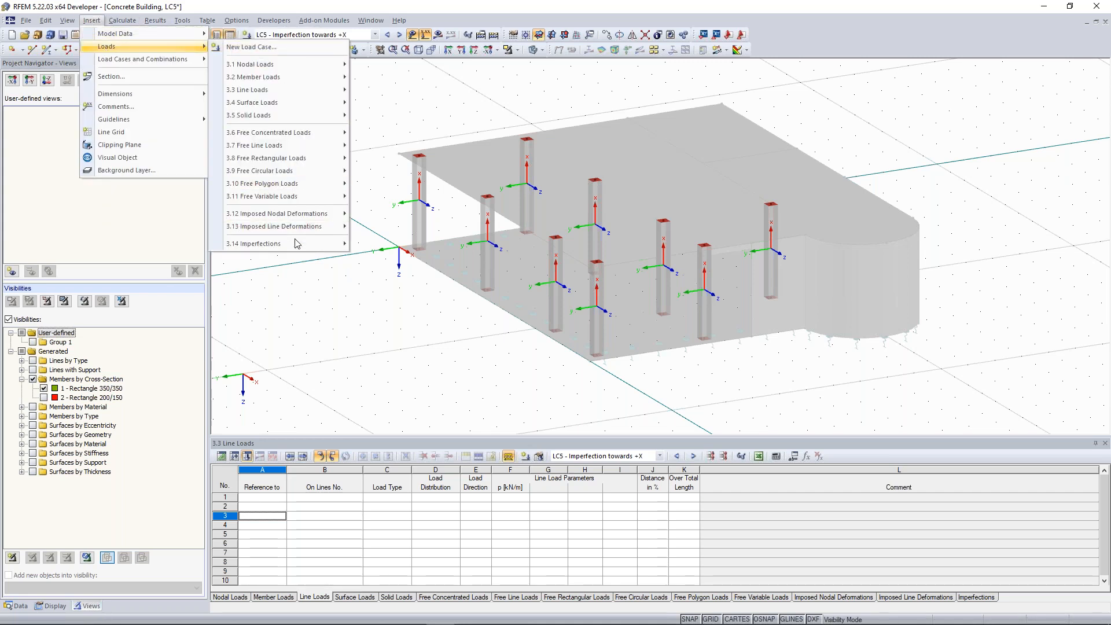
mouse_move(267, 247)
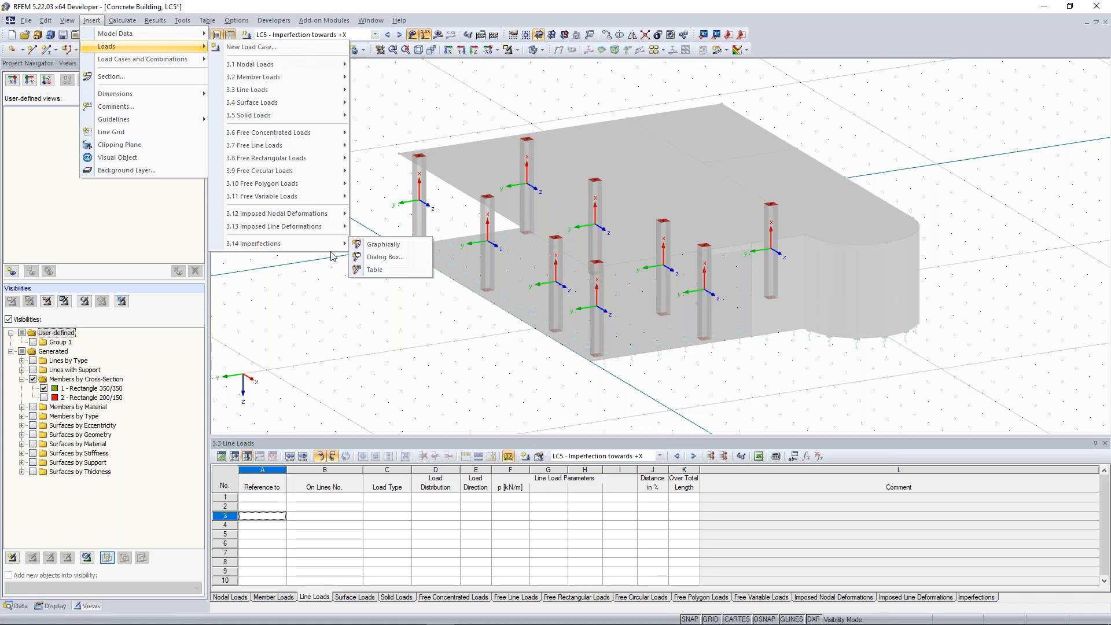
click(376, 245)
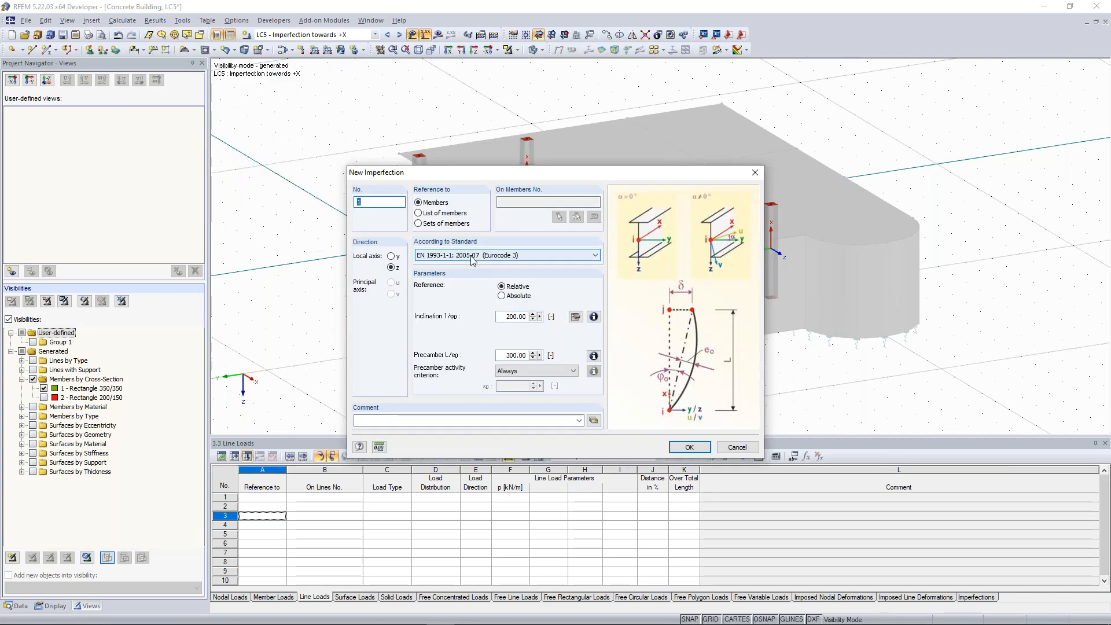
click(473, 255)
click(463, 265)
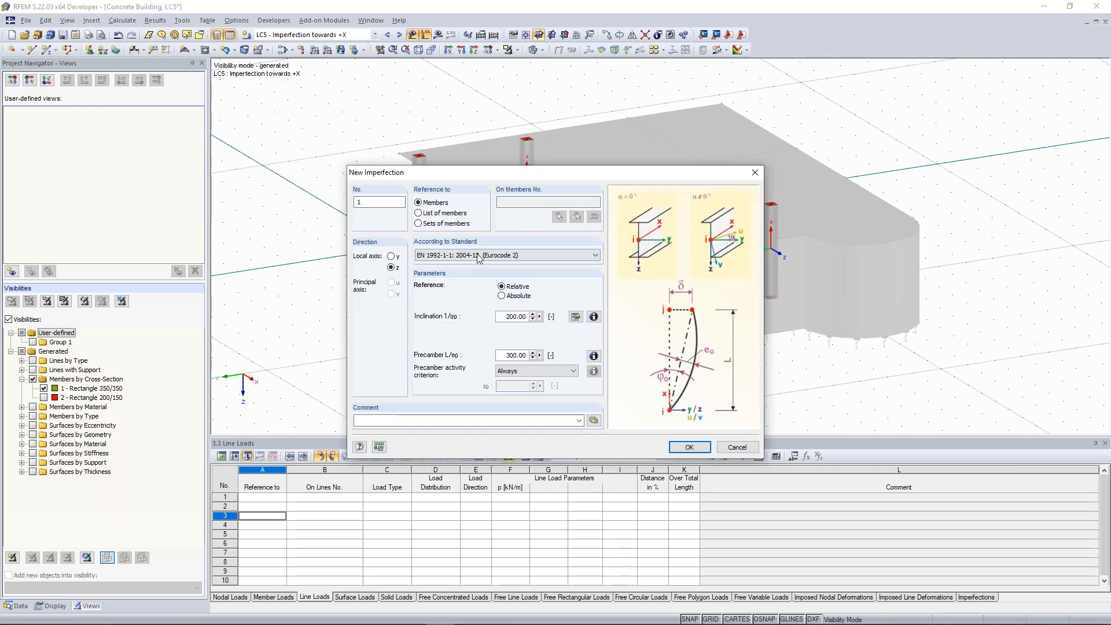
double_click(503, 355)
text(0)
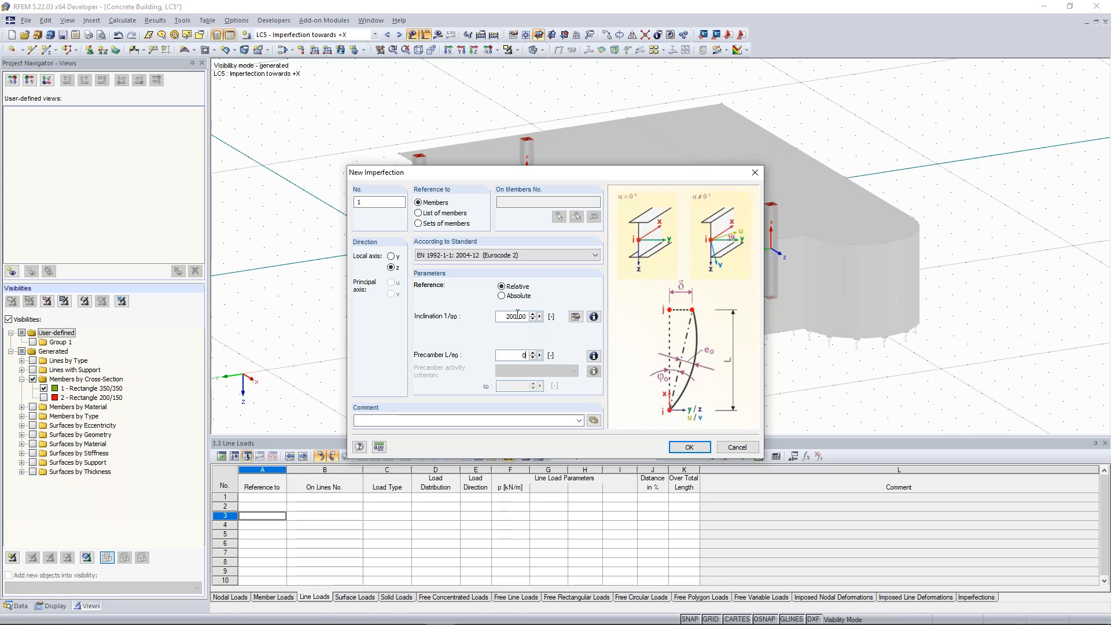
click(500, 284)
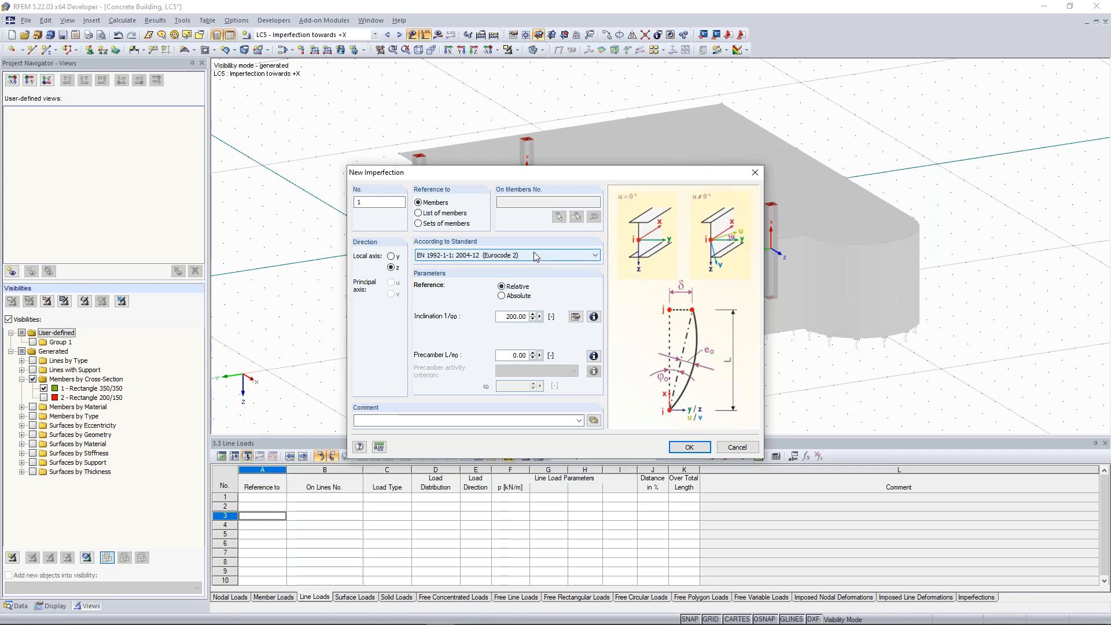
click(687, 447)
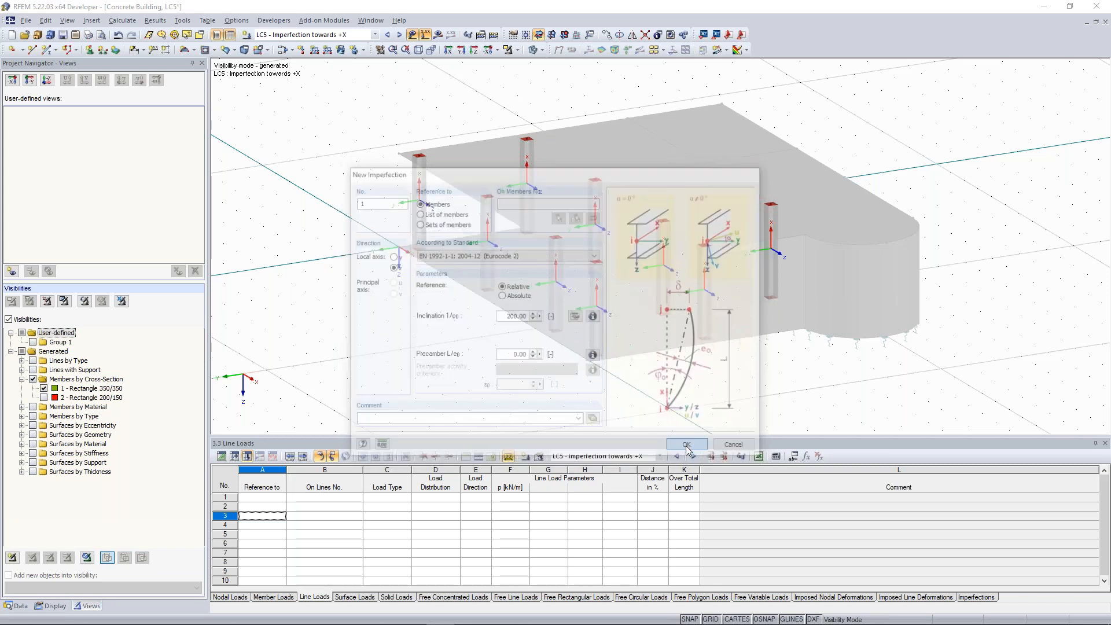
Apply the defined imperfection to all the visible columns in LC5 with a selection window.
drag(378, 89, 860, 390)
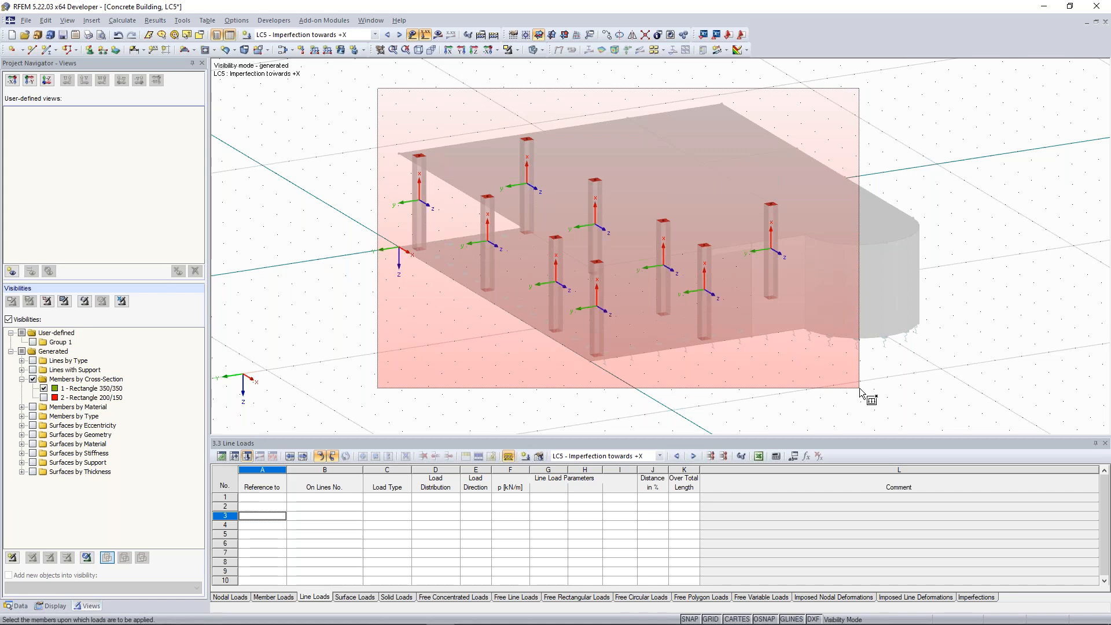
drag(859, 390, 859, 390)
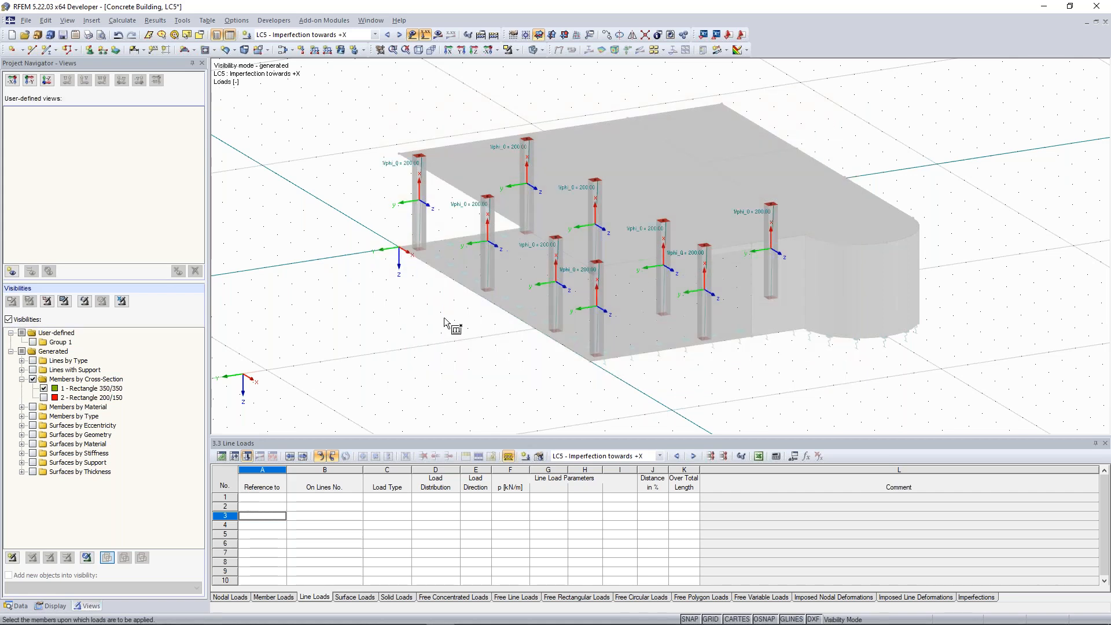
ctrl+middle_drag(412, 287, 424, 284)
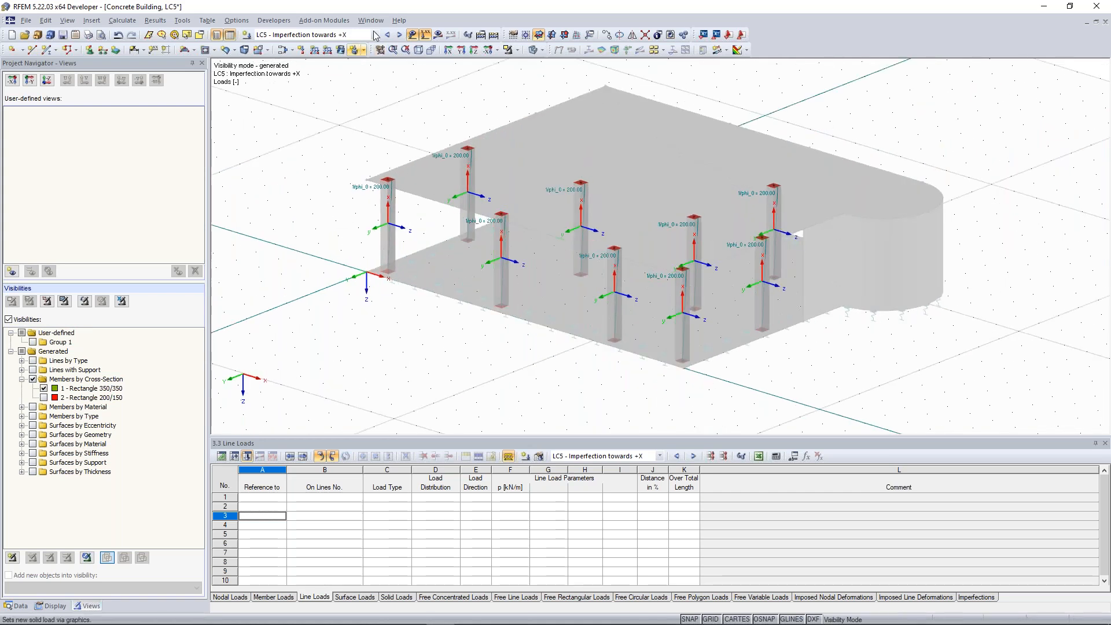
In LC6, Imperfection towards +Y, apply a new imperfection in local y with inclination 1/200 and precamber 0 to all columns.
click(400, 36)
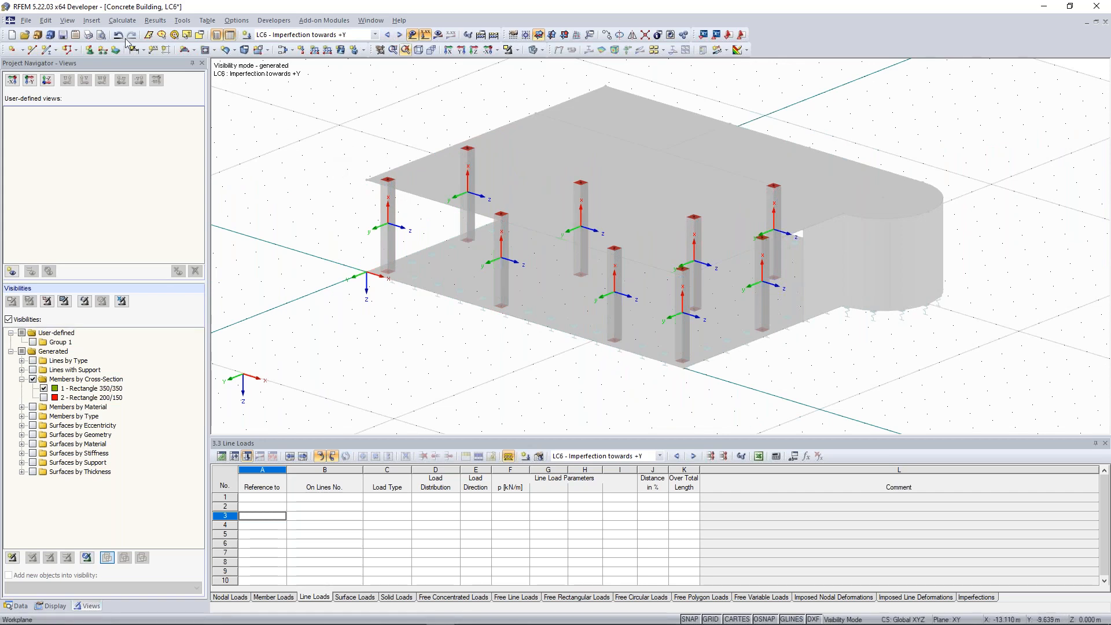
click(91, 21)
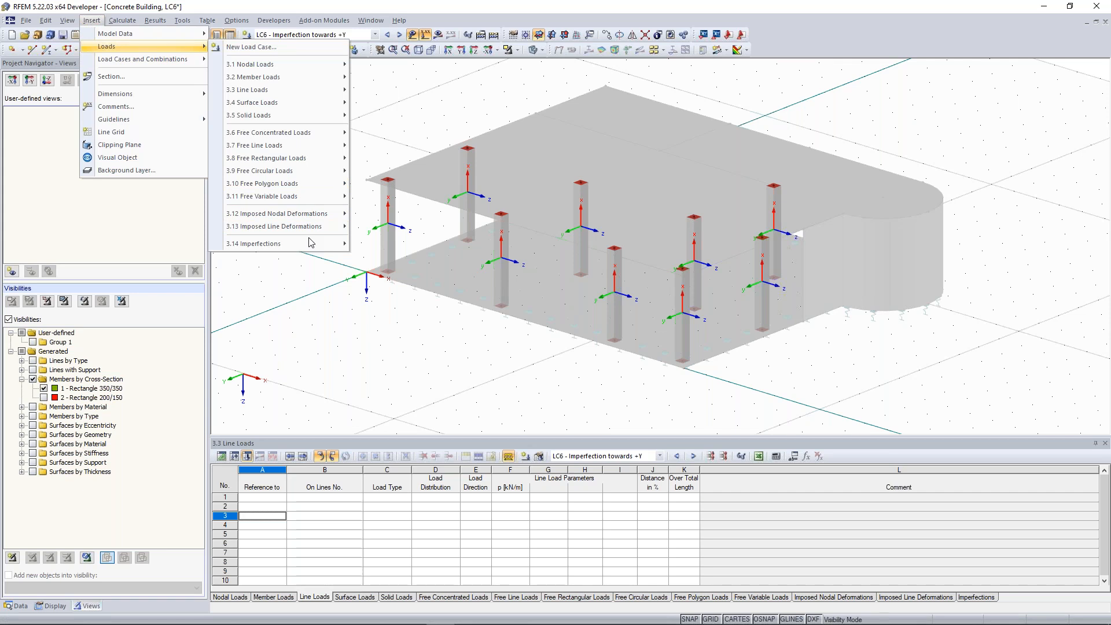
click(311, 242)
drag(353, 164, 281, 342)
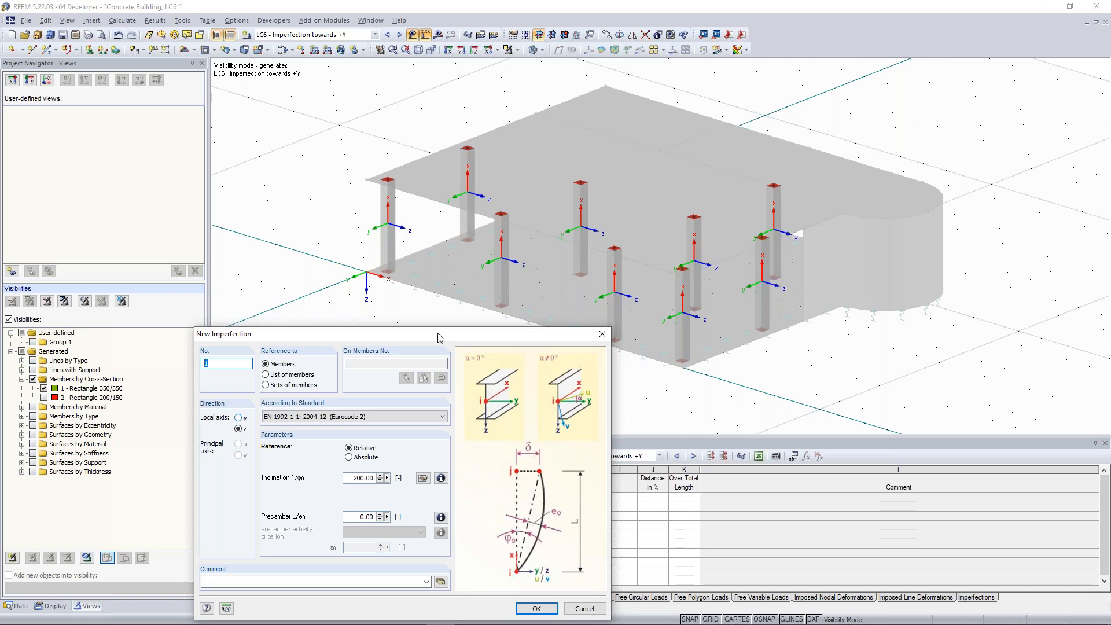
click(238, 417)
click(536, 608)
drag(540, 218, 909, 400)
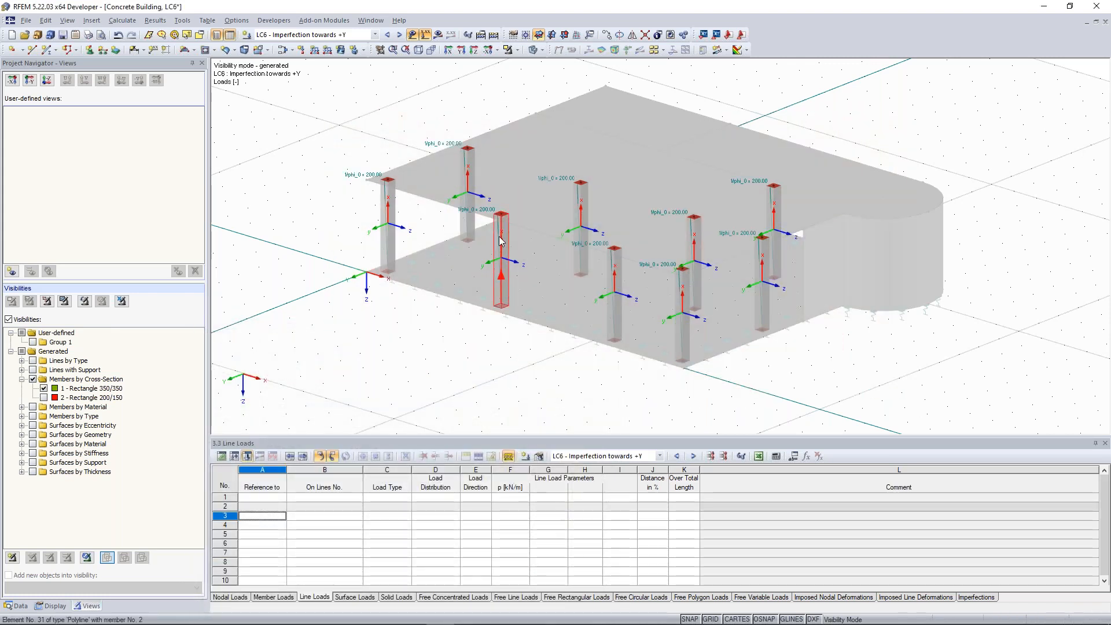
Check the column inclinations in the wireframe display, and cancel the visibility mode to show the whole building.
click(532, 49)
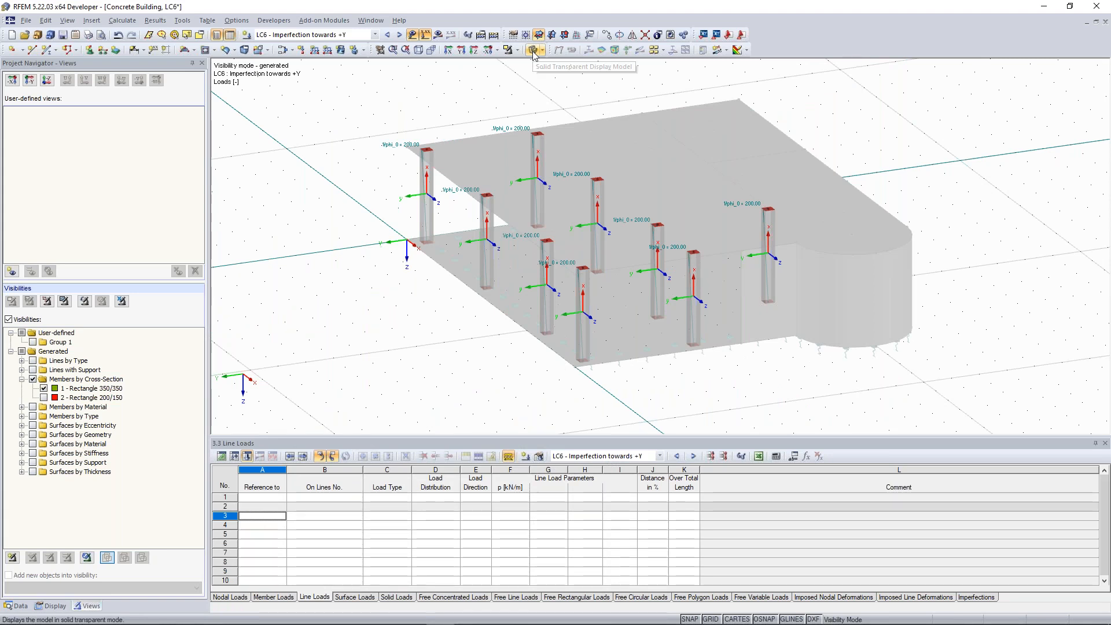
click(532, 52)
scroll(501, 148, up, 6)
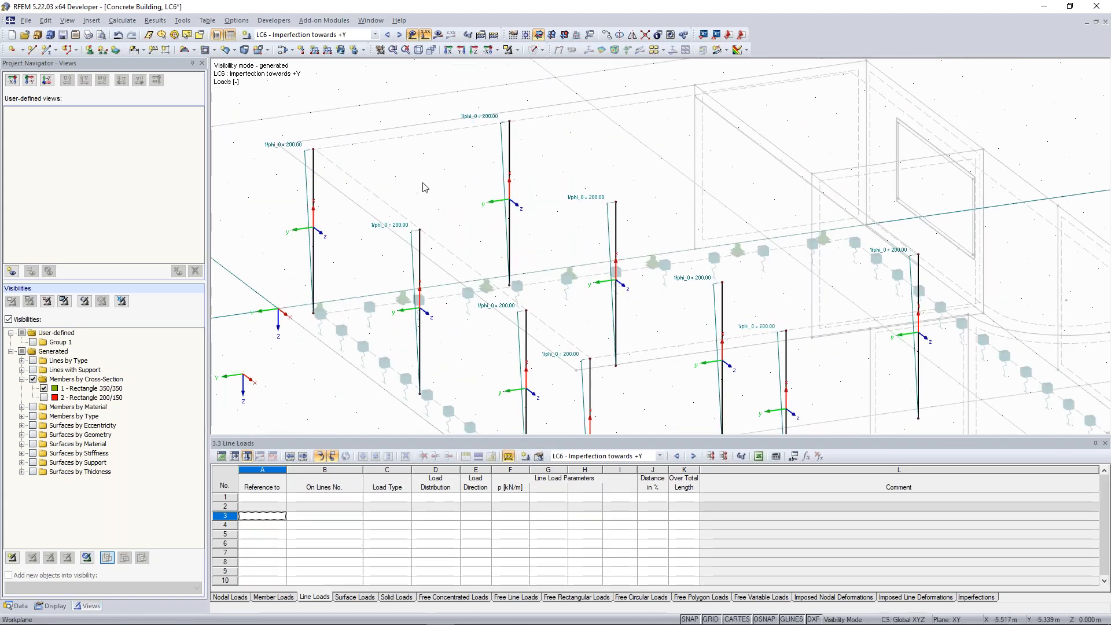
scroll(423, 186, down, 3)
scroll(431, 179, down, 2)
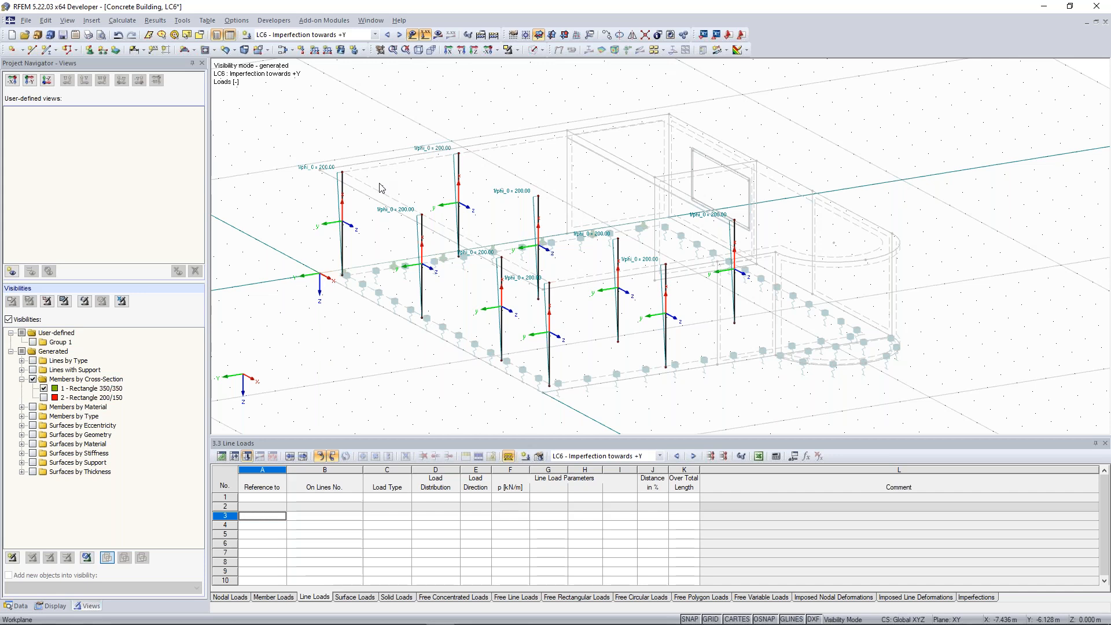
click(519, 51)
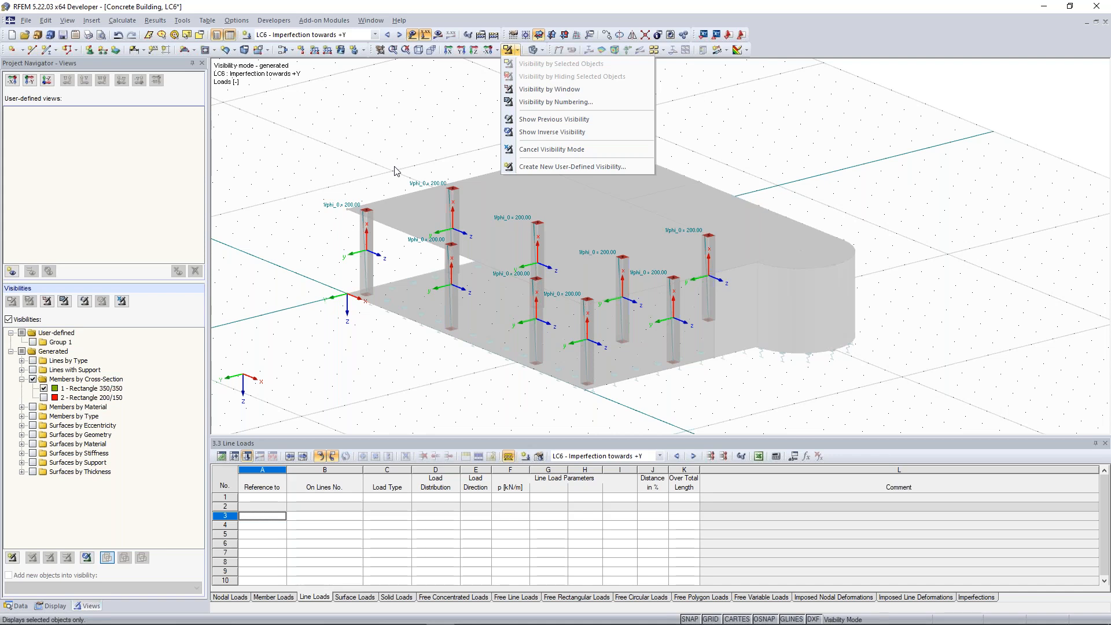
click(552, 149)
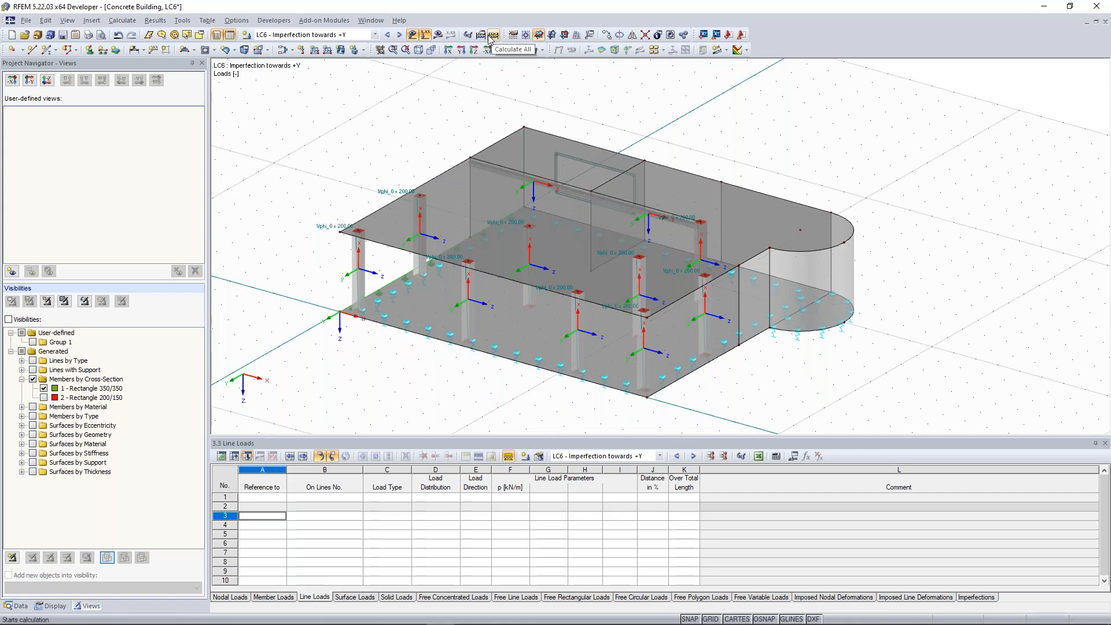
Run the calculation for result combination RC1, ULS (STR/GEO) - Permanent / transient - Eq. 6.10, only.
click(128, 22)
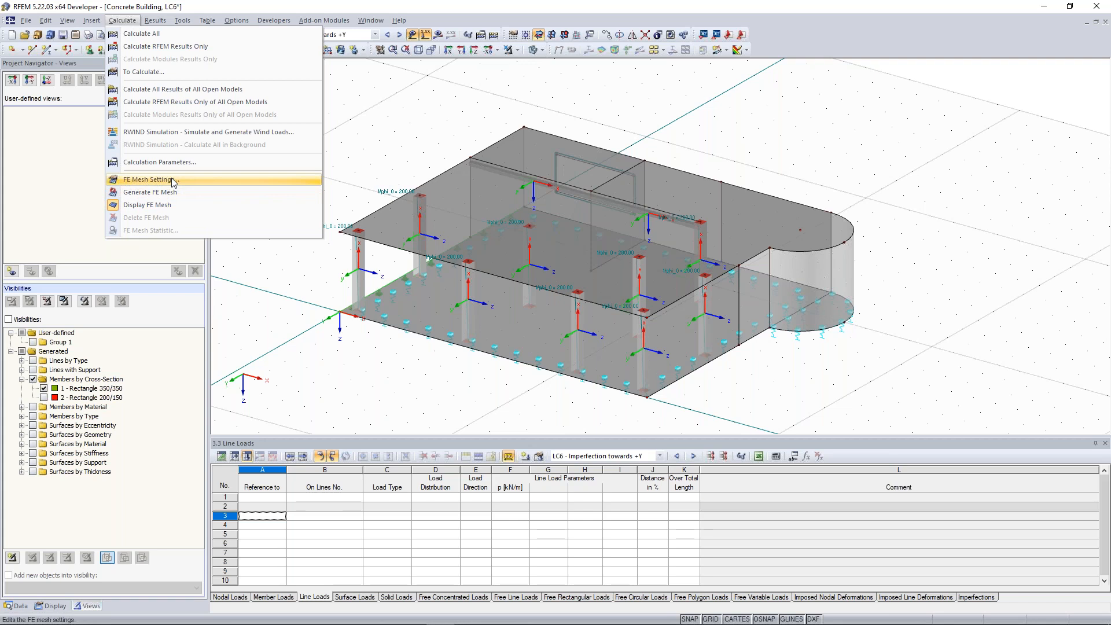
click(174, 72)
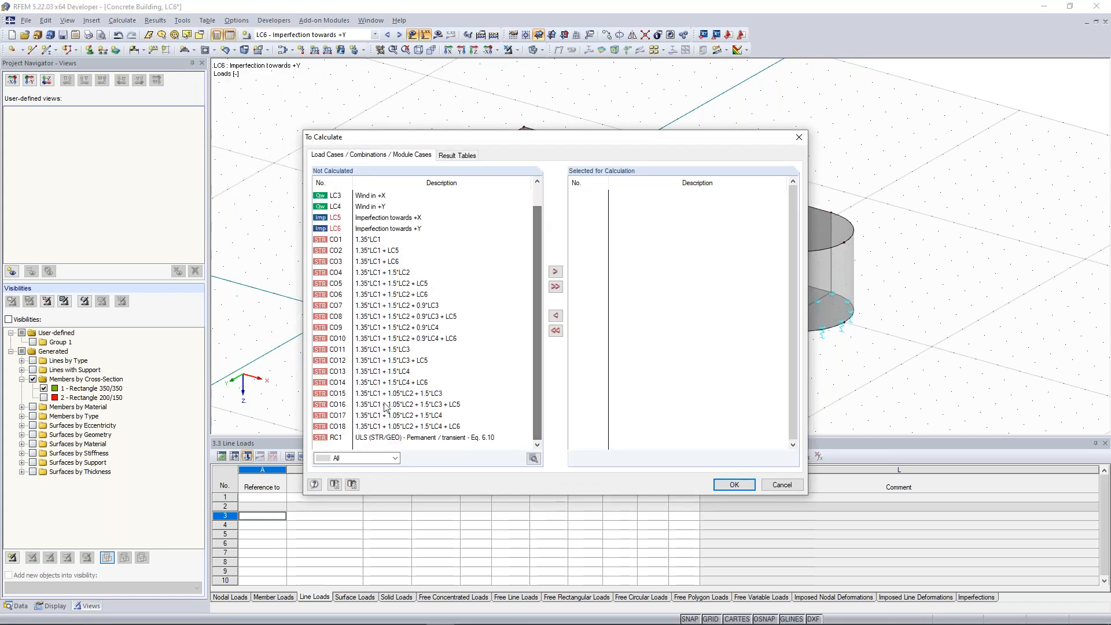
click(341, 439)
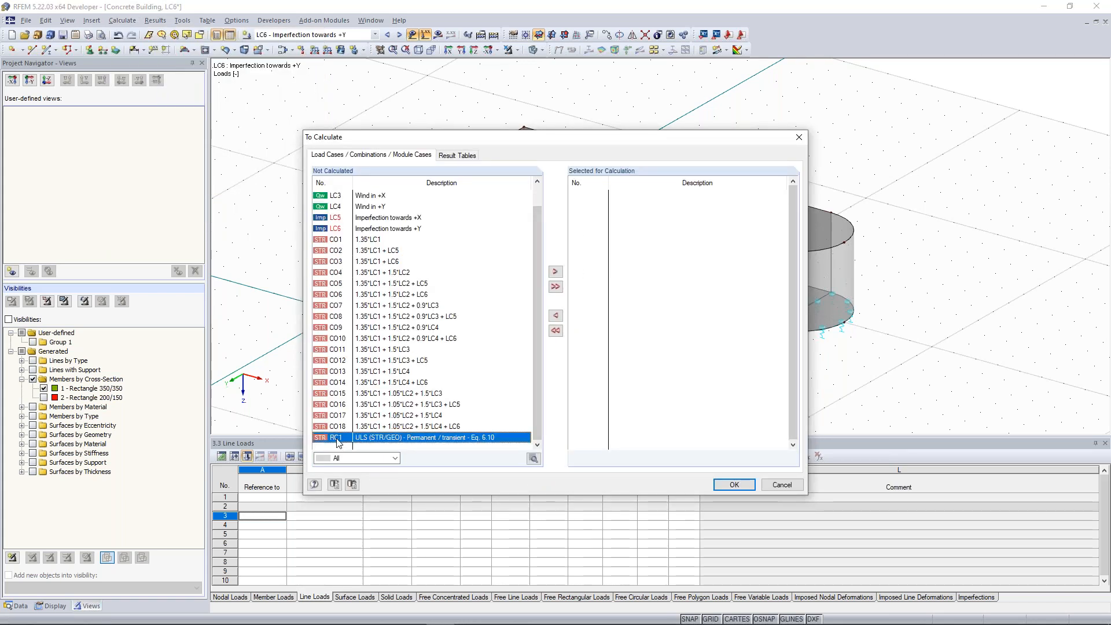
click(556, 271)
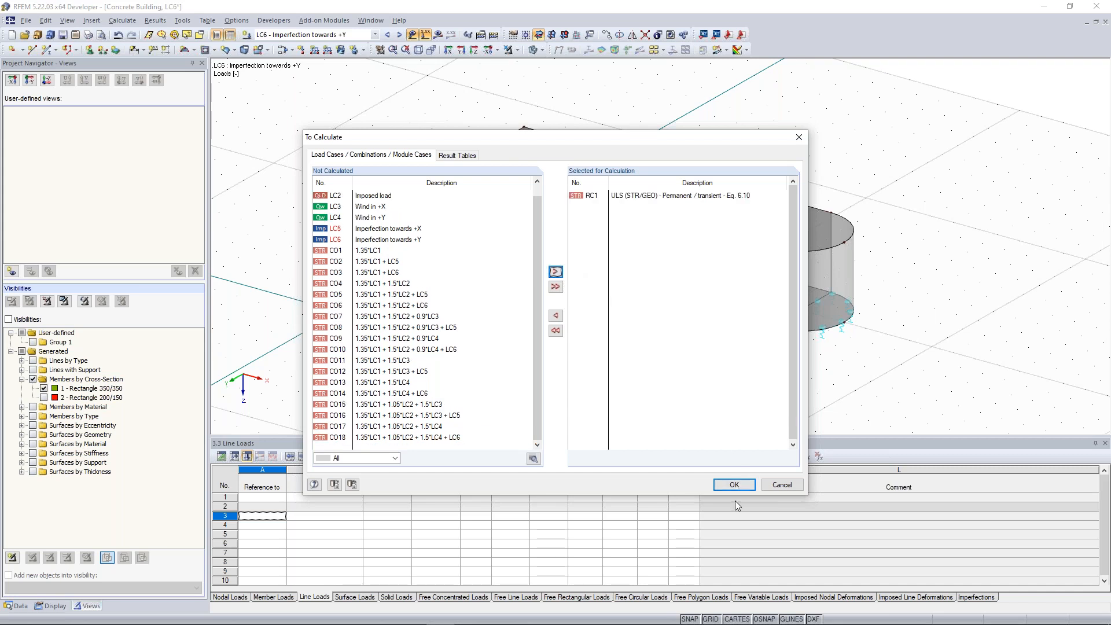
click(737, 486)
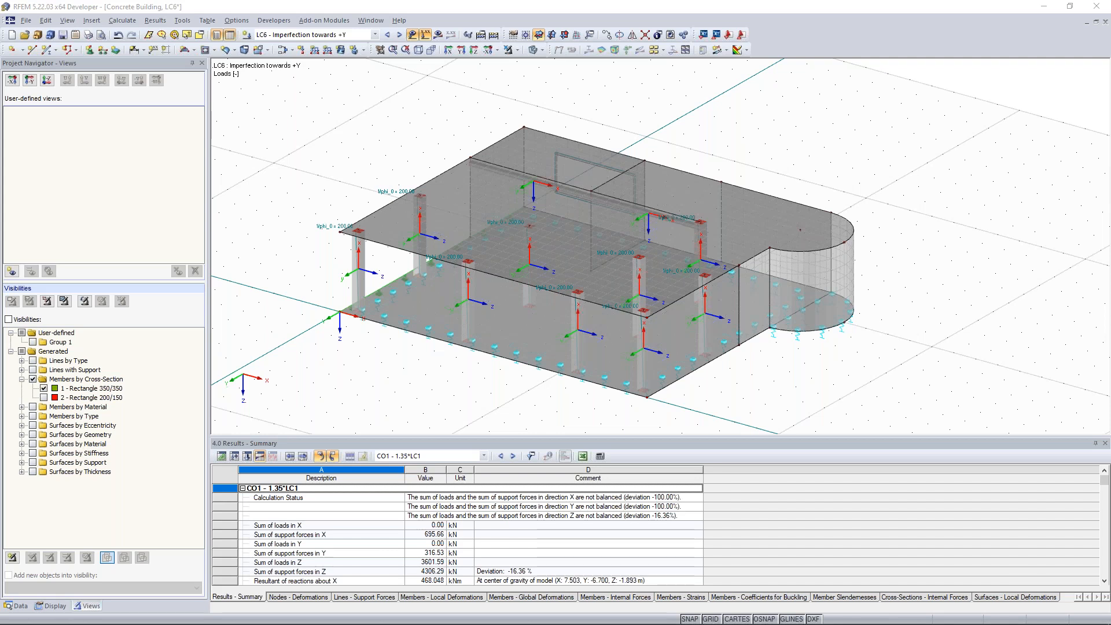
Look through the project data's add-on modules for the RF-CONCRETE design modules, and inspect the building model.
click(16, 606)
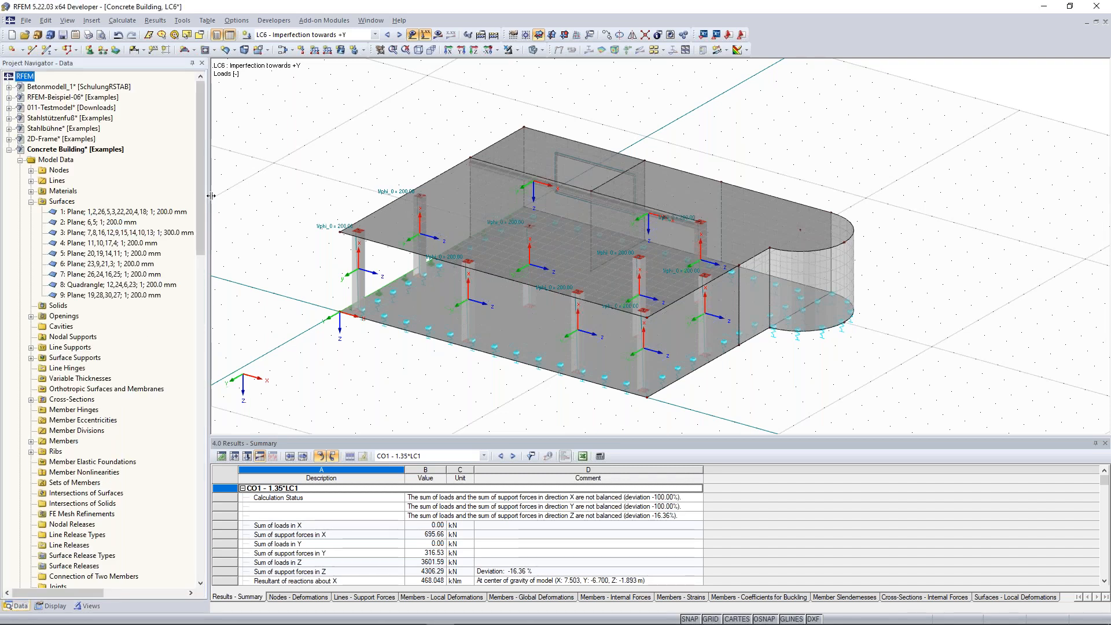
drag(200, 194, 209, 426)
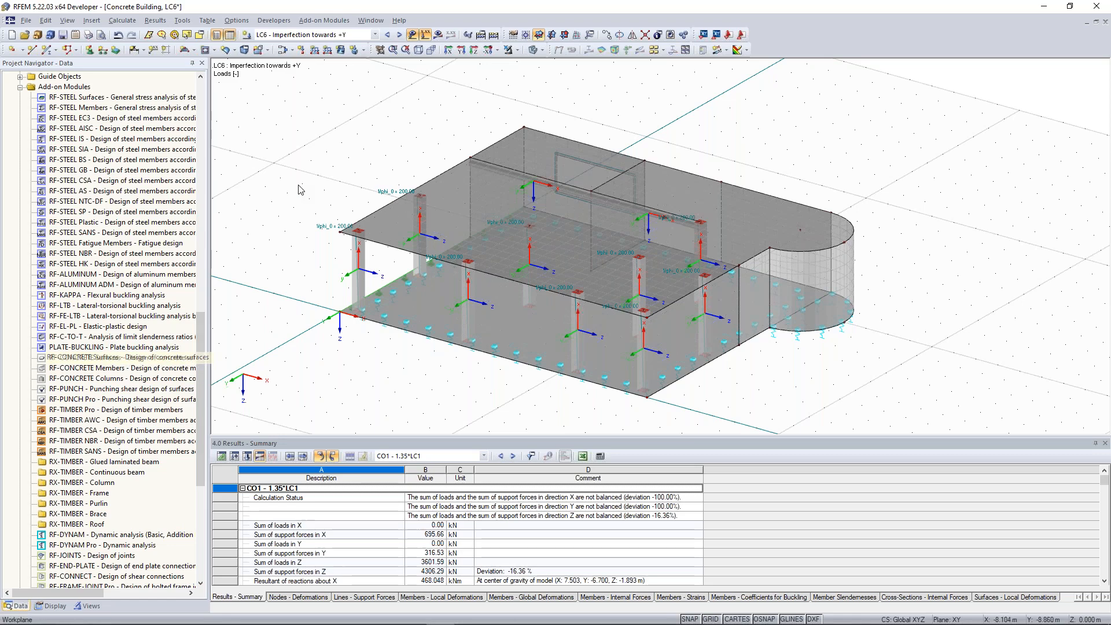
scroll(300, 189, down, 1)
middle_drag(285, 186, 273, 187)
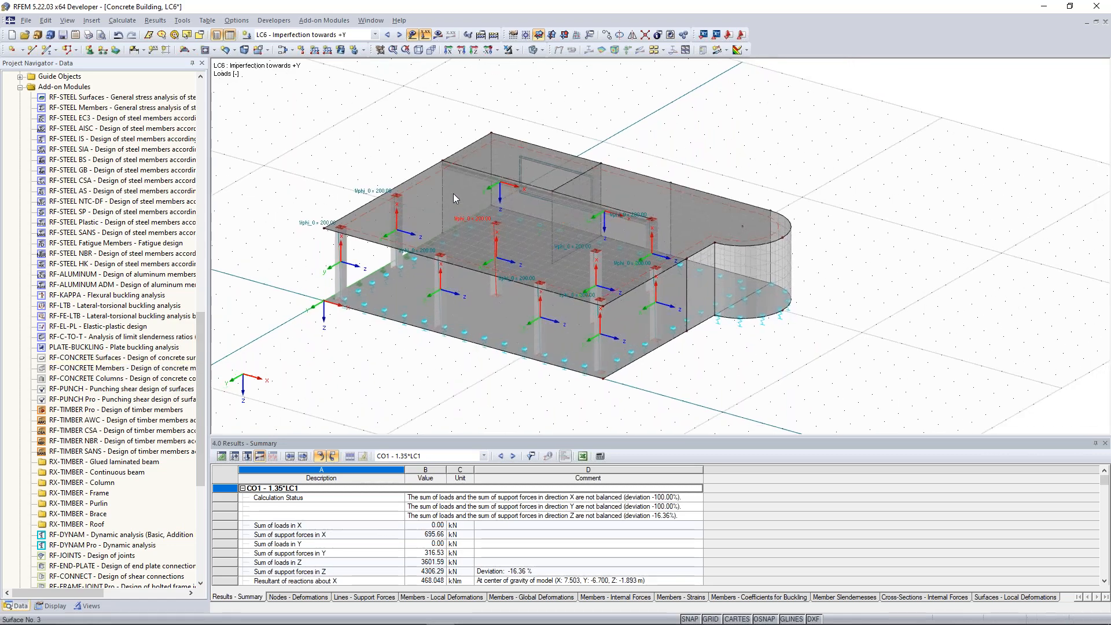
scroll(454, 208, up, 1)
scroll(453, 211, up, 1)
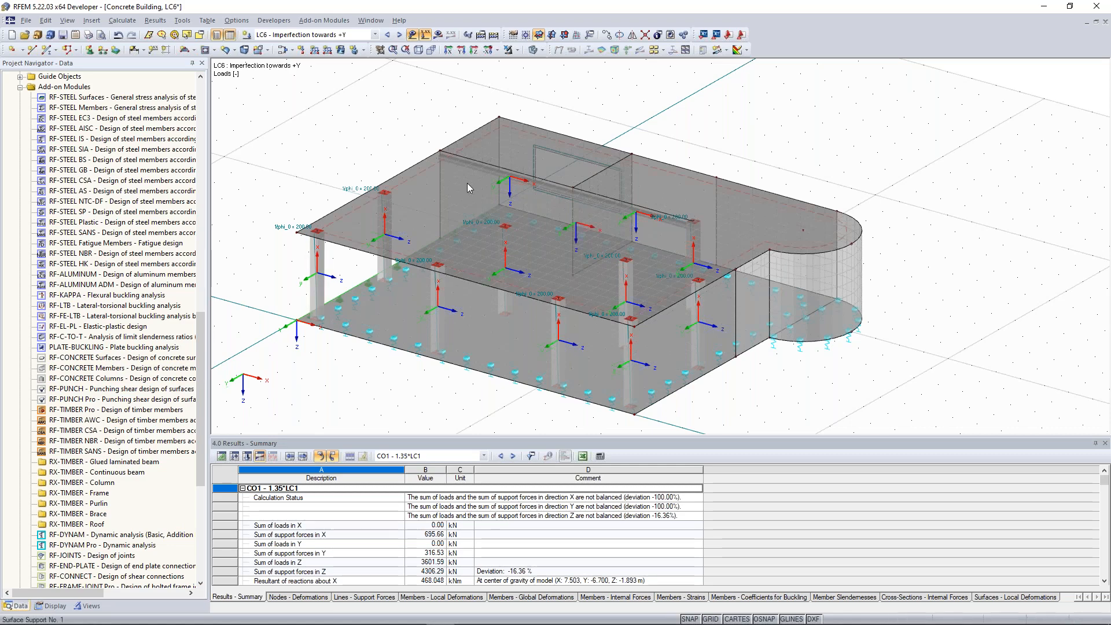
scroll(415, 191, up, 1)
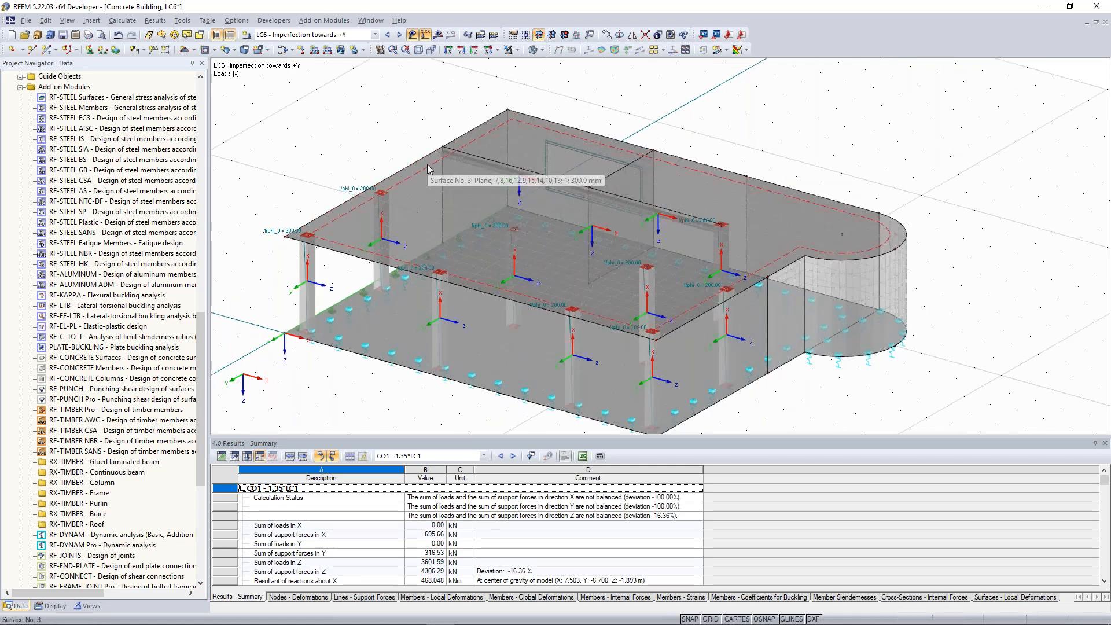
Review the available material models for Concrete C30/37, and close the material without changing it.
scroll(169, 254, up, 20)
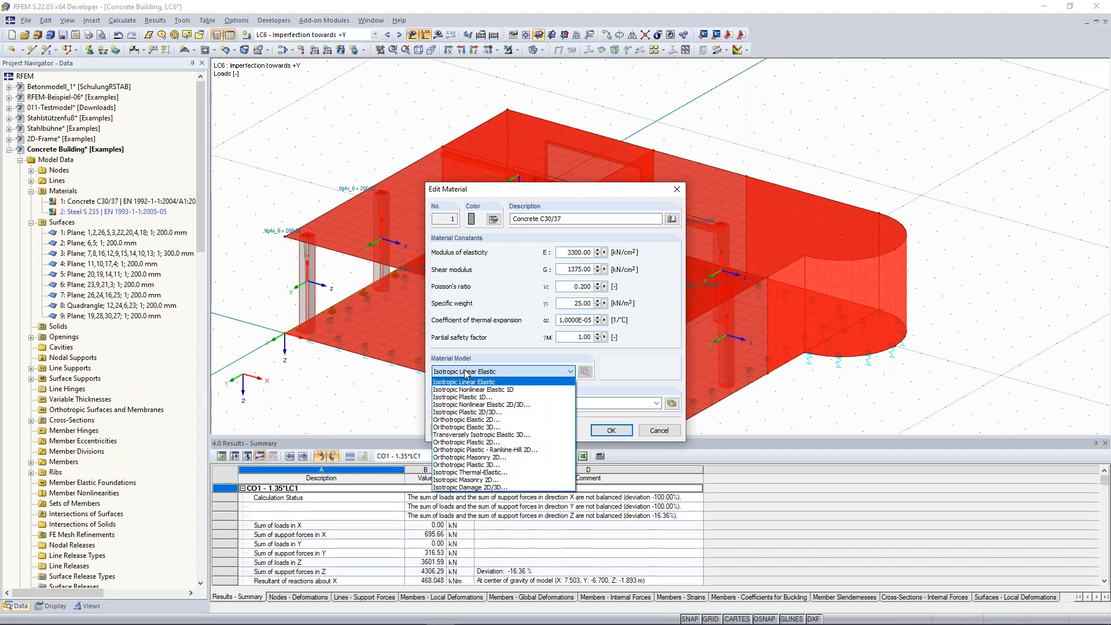
click(622, 388)
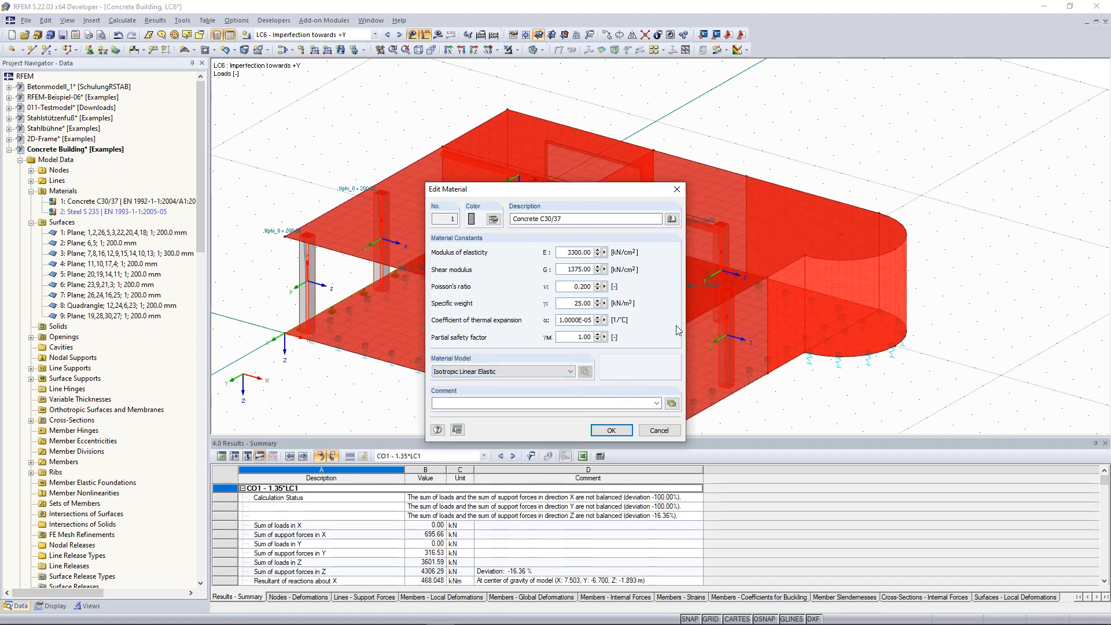
click(681, 193)
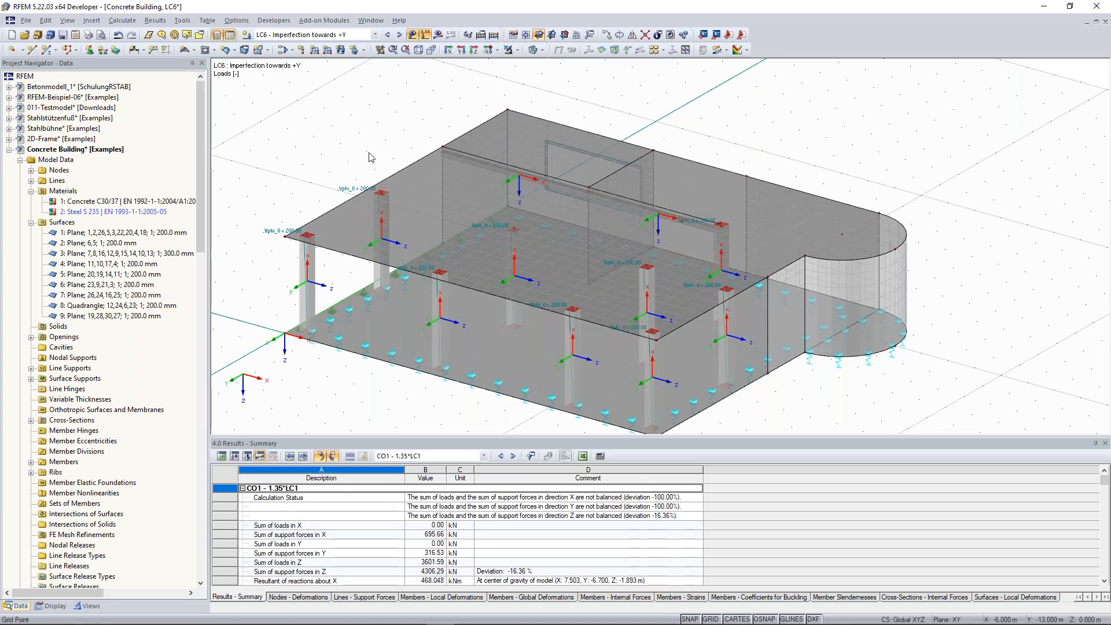
Start a new FE mesh refinement on node 43, where the free end of the inner wall meets the beam.
scroll(370, 157, down, 1)
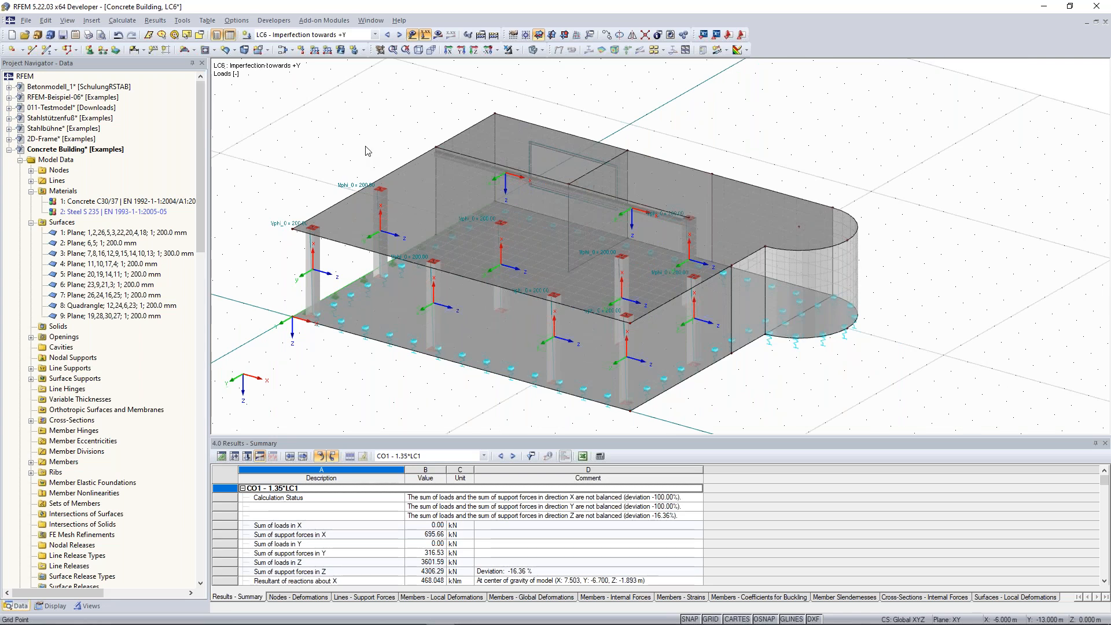
ctrl+middle_drag(366, 151, 386, 160)
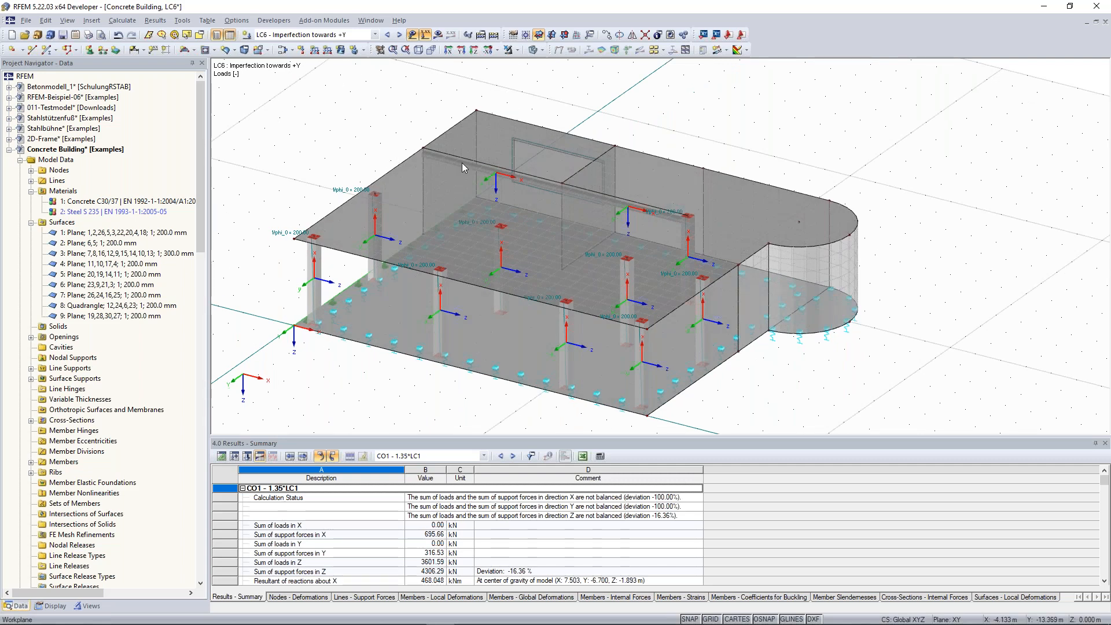
scroll(584, 134, up, 4)
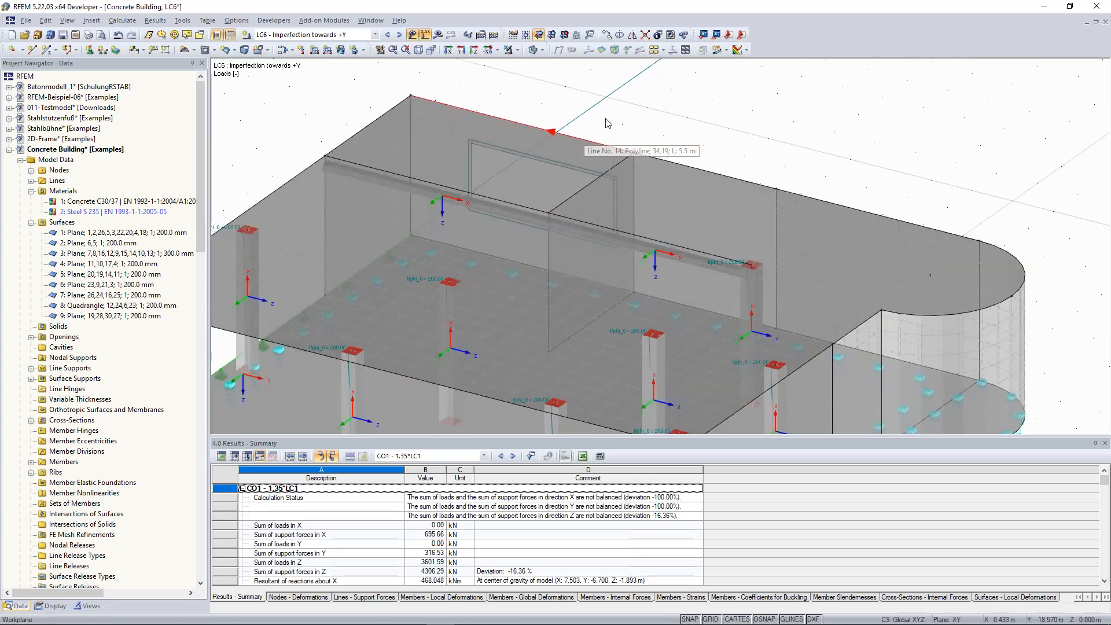
middle_drag(662, 105, 730, 84)
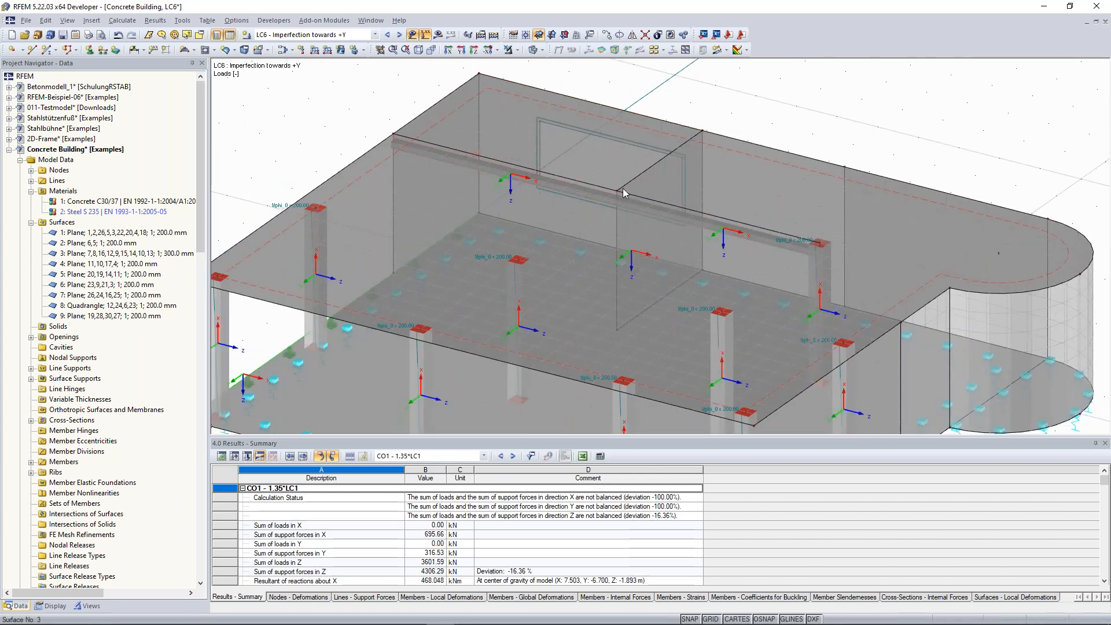
scroll(382, 112, down, 2)
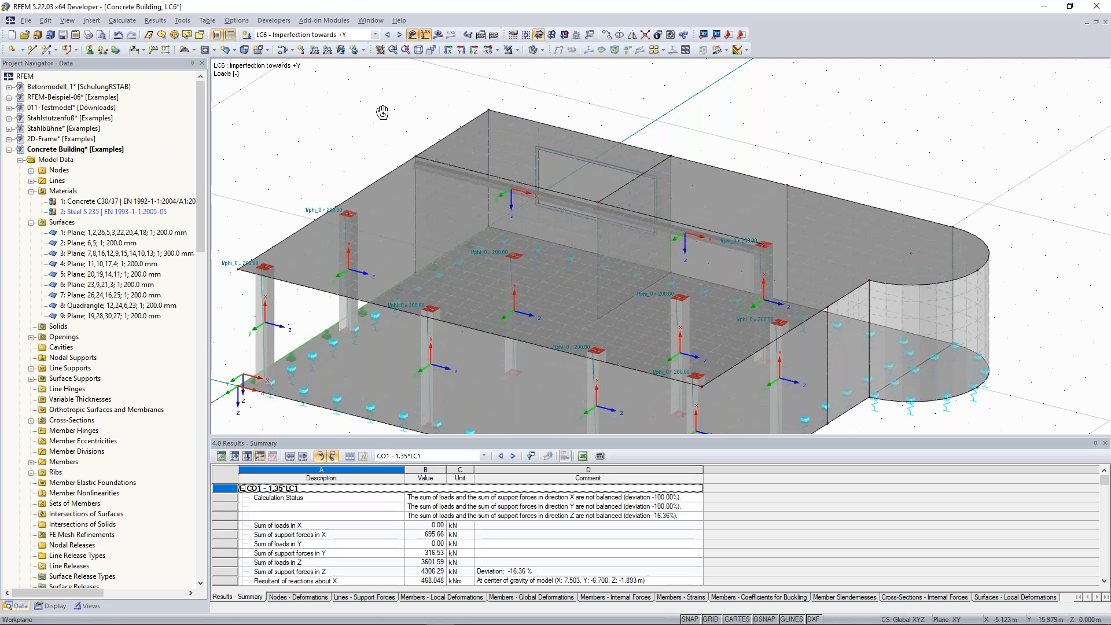
ctrl+middle_drag(382, 113, 384, 120)
scroll(588, 232, up, 1)
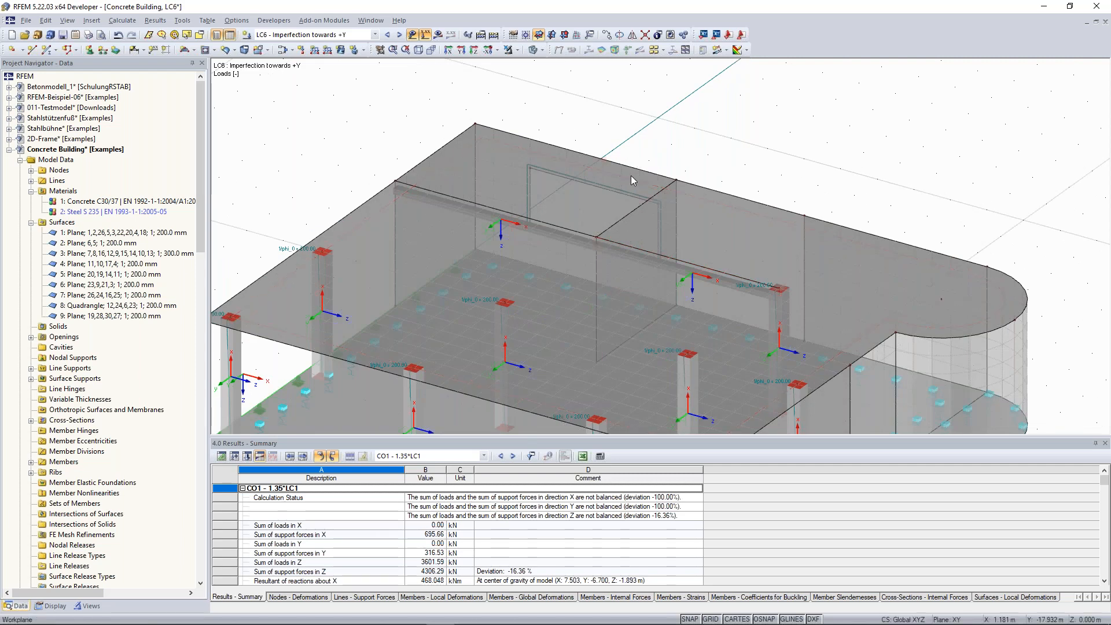
scroll(665, 159, up, 2)
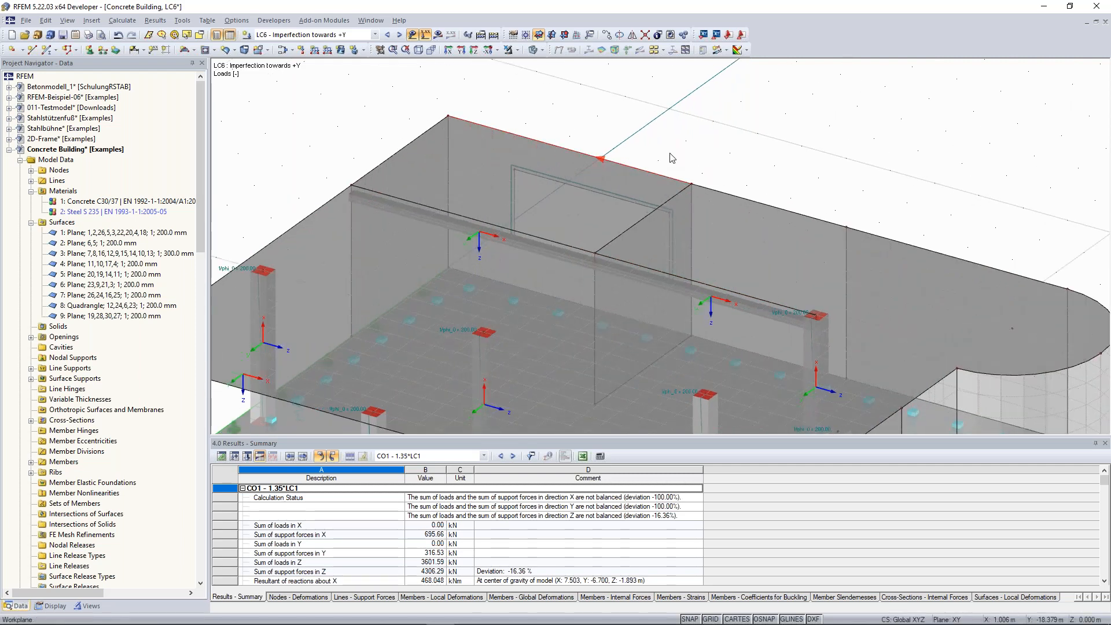
middle_drag(580, 257, 597, 226)
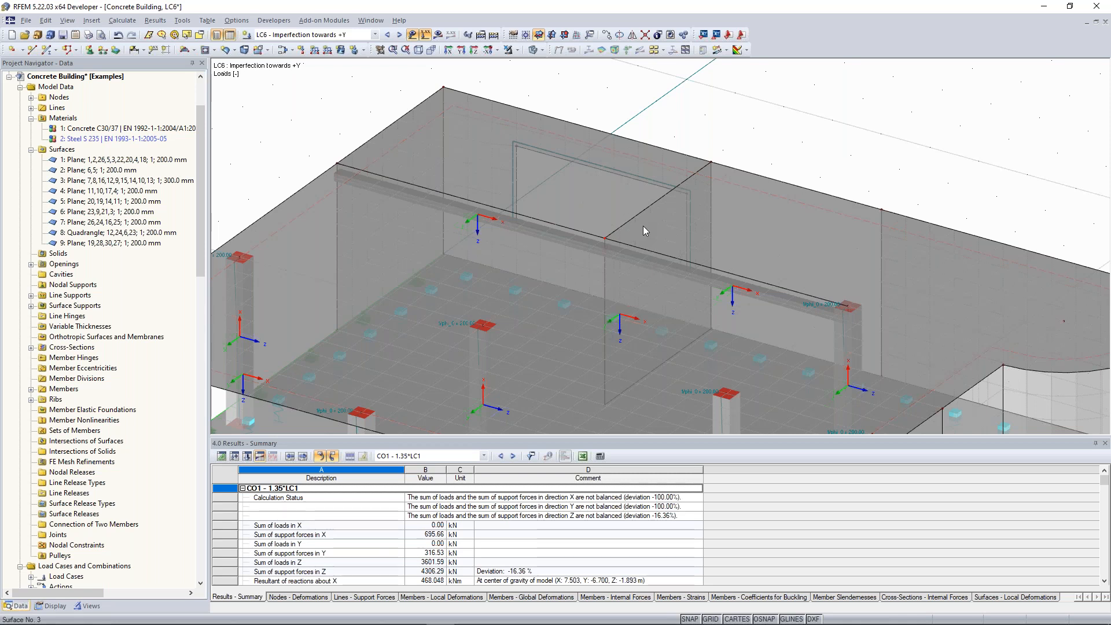
right_click(605, 240)
mouse_move(671, 277)
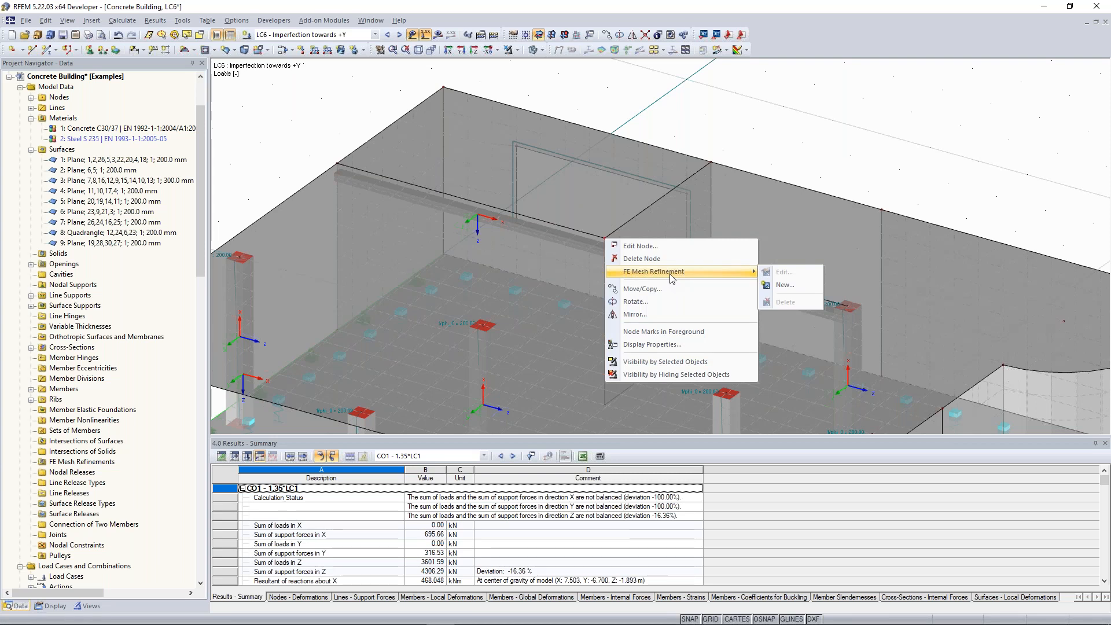
click(784, 285)
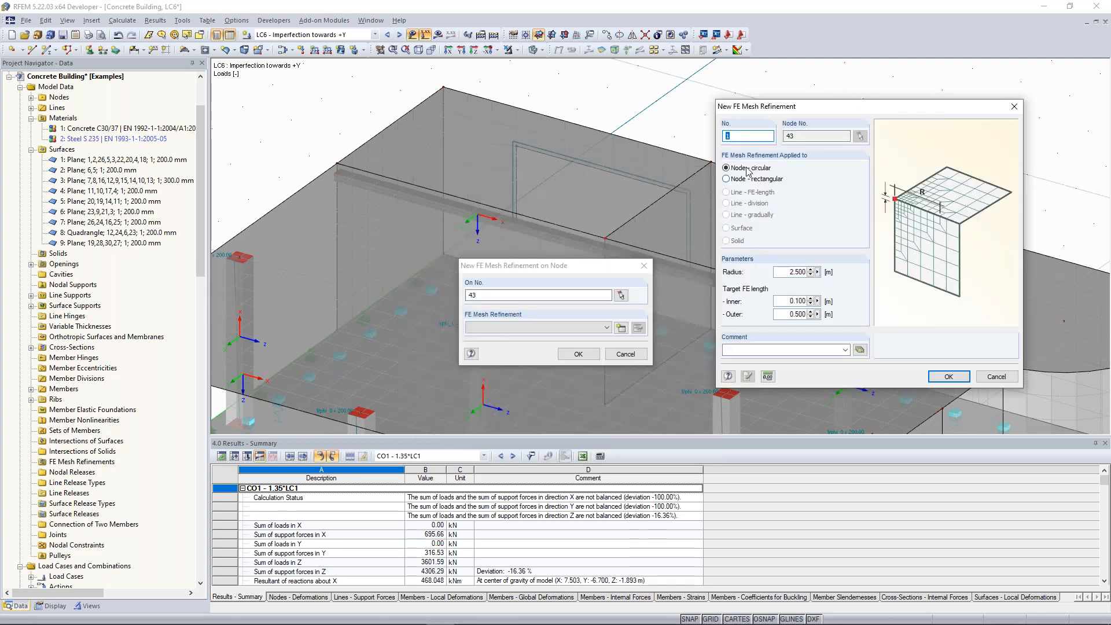
Define the refinement on node 43 as circular with a radius of 1.5 m, and accept deleting the existing results and FE mesh.
click(731, 165)
drag(787, 272, 818, 273)
text(1.5)
key(Tab)
drag(782, 315, 828, 315)
click(947, 377)
click(578, 354)
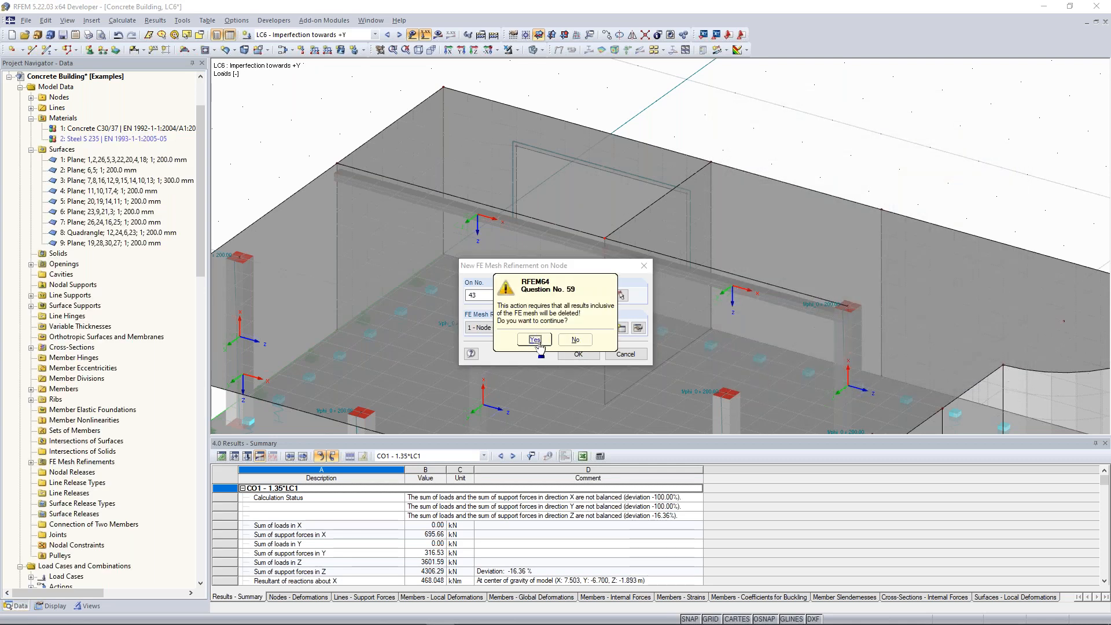
click(535, 340)
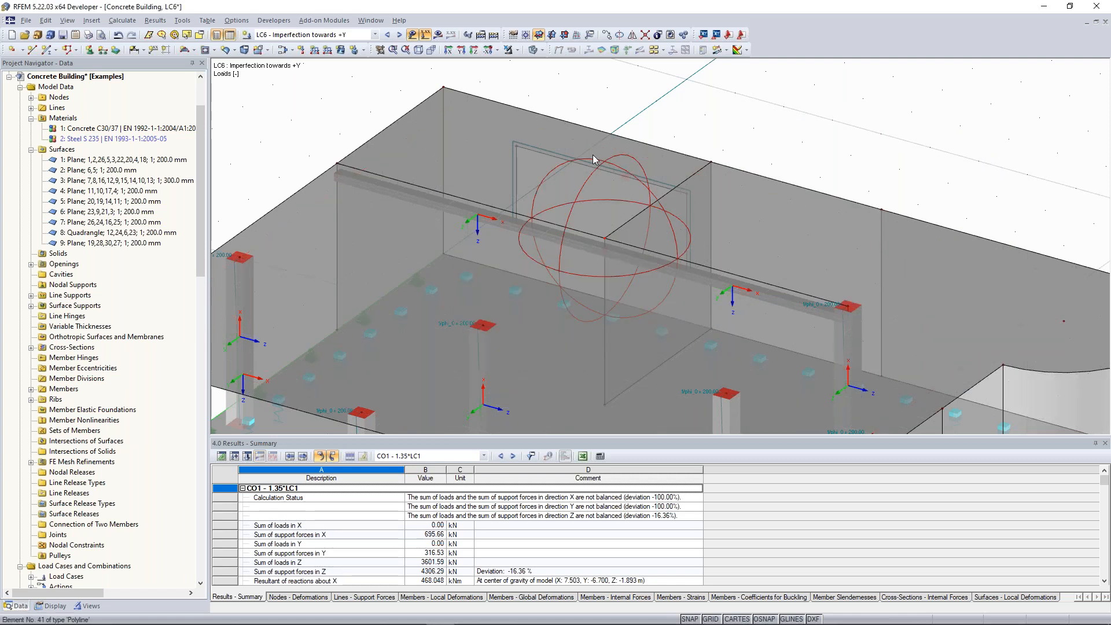
Examine the FE mesh around the refined node at the inner wall in the wireframe display, and show the whole model.
scroll(602, 166, up, 5)
scroll(601, 166, down, 2)
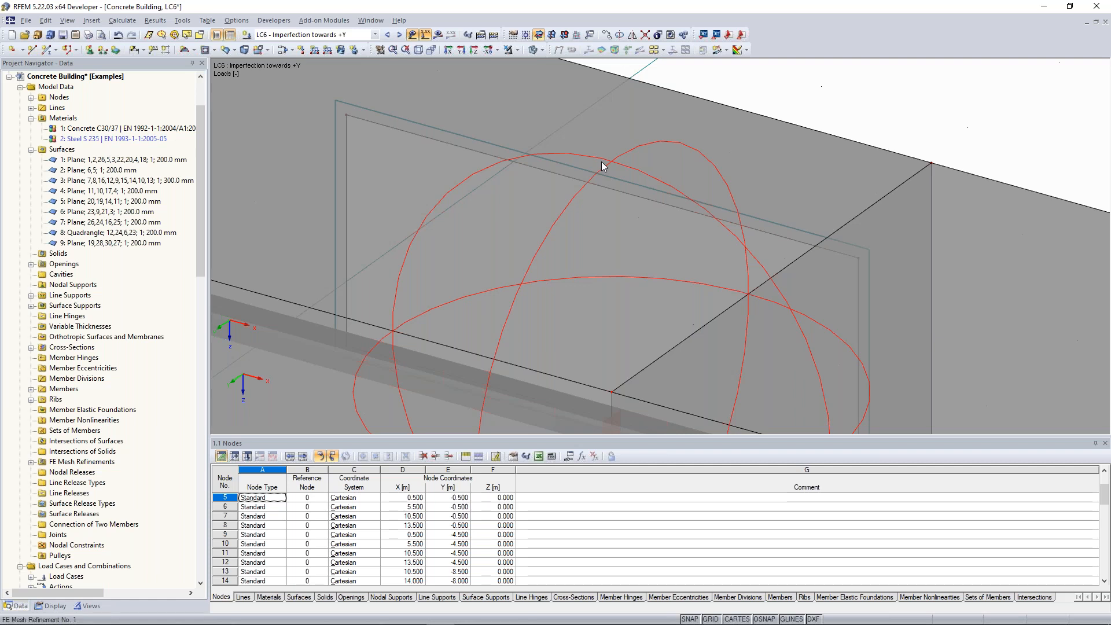
scroll(603, 166, down, 5)
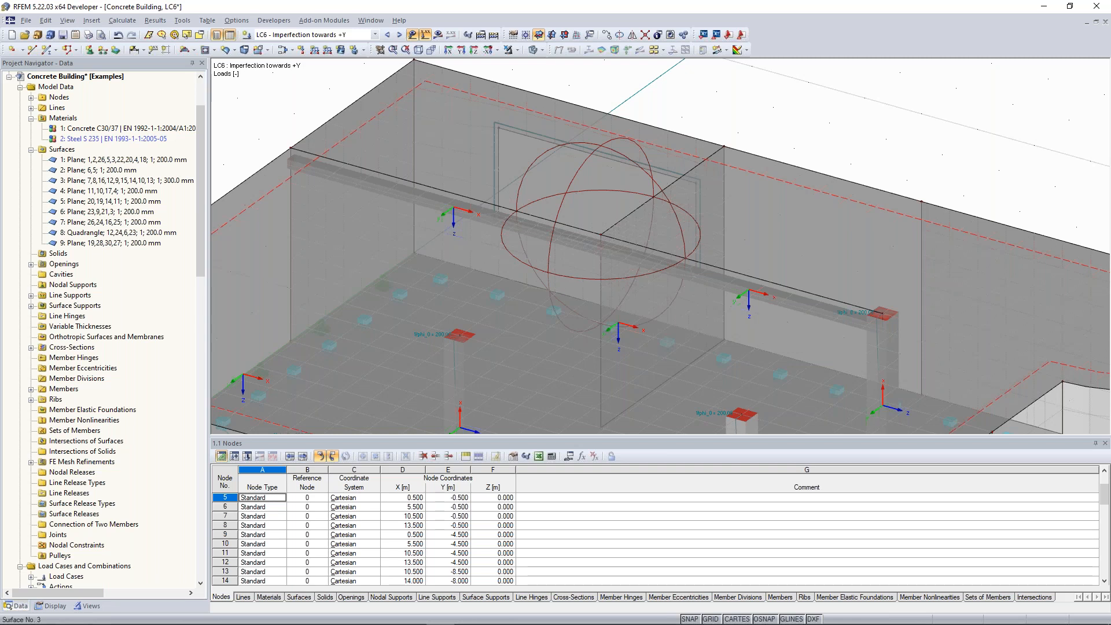
scroll(595, 216, up, 3)
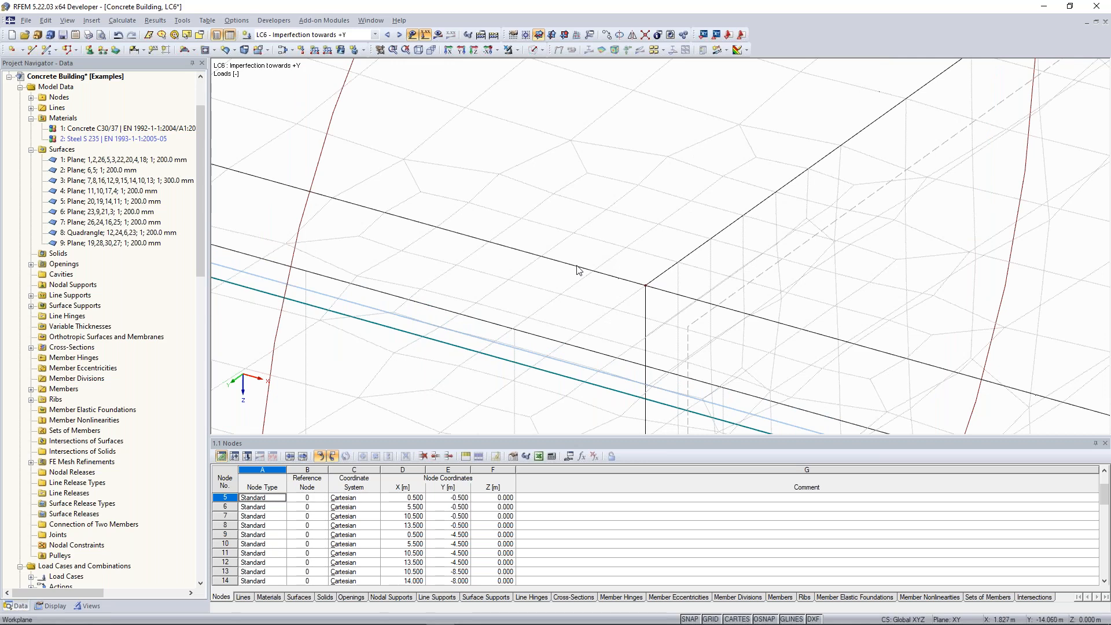
scroll(608, 278, up, 3)
scroll(417, 216, down, 3)
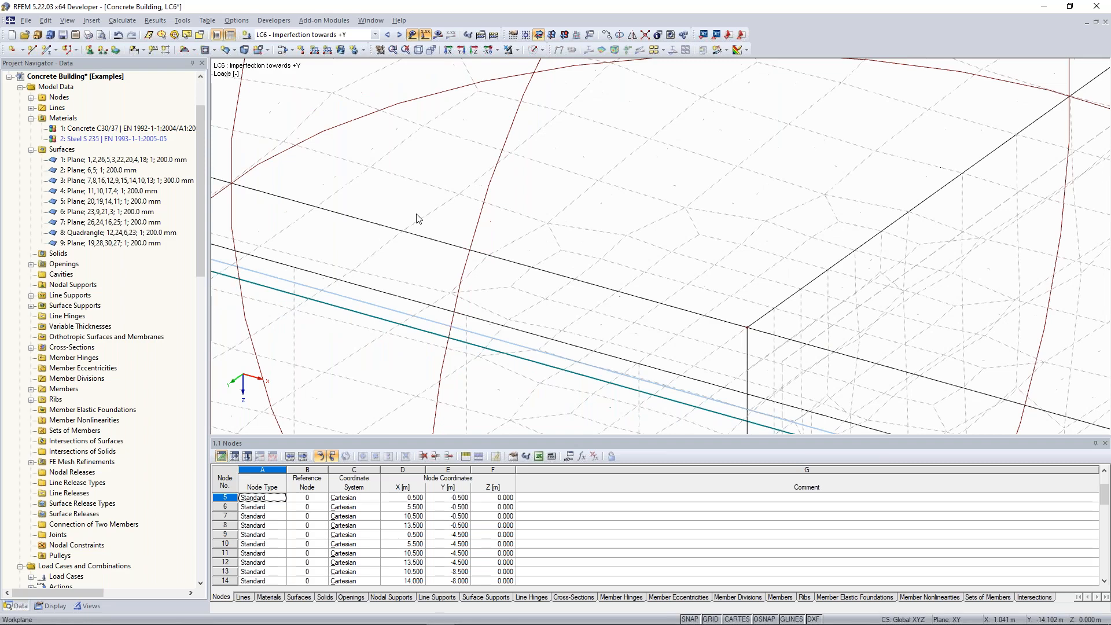
middle_drag(417, 215, 561, 280)
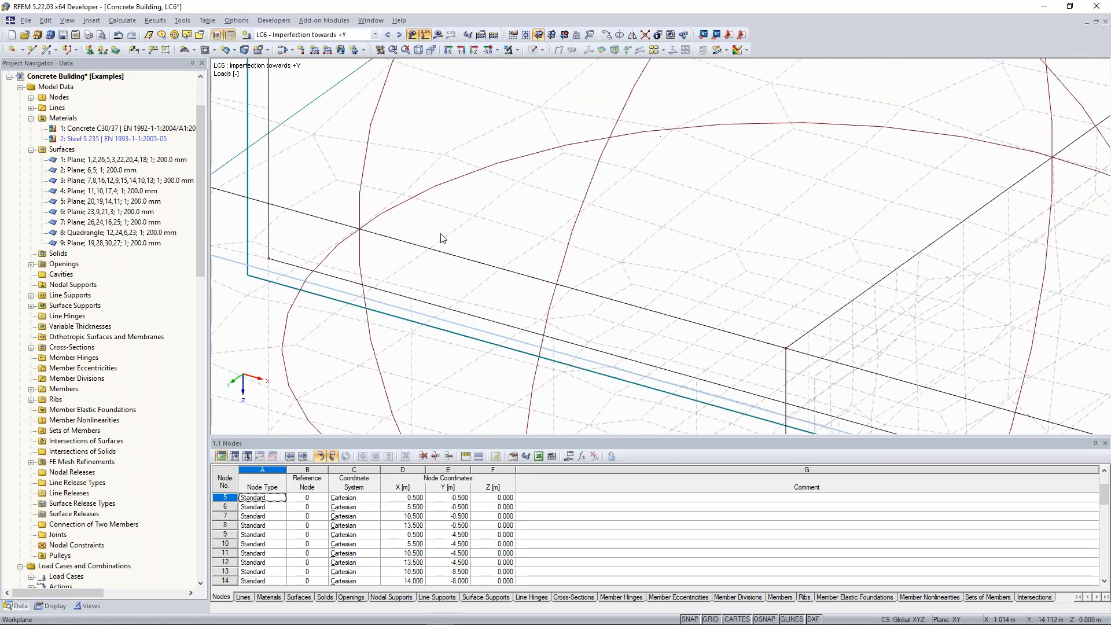
scroll(441, 238, down, 3)
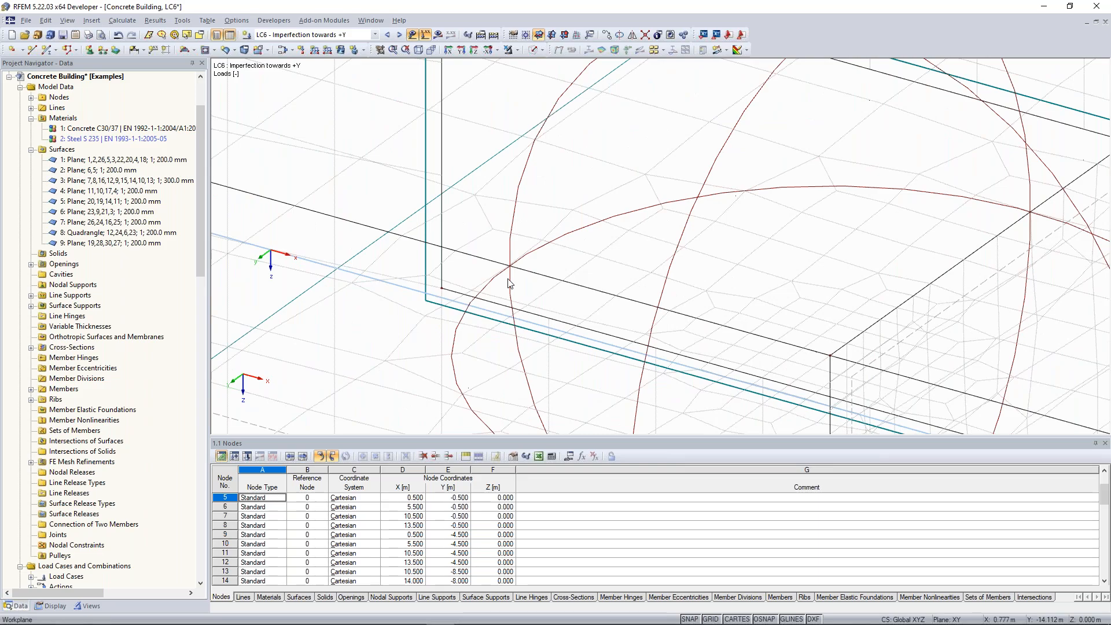
scroll(513, 272, up, 1)
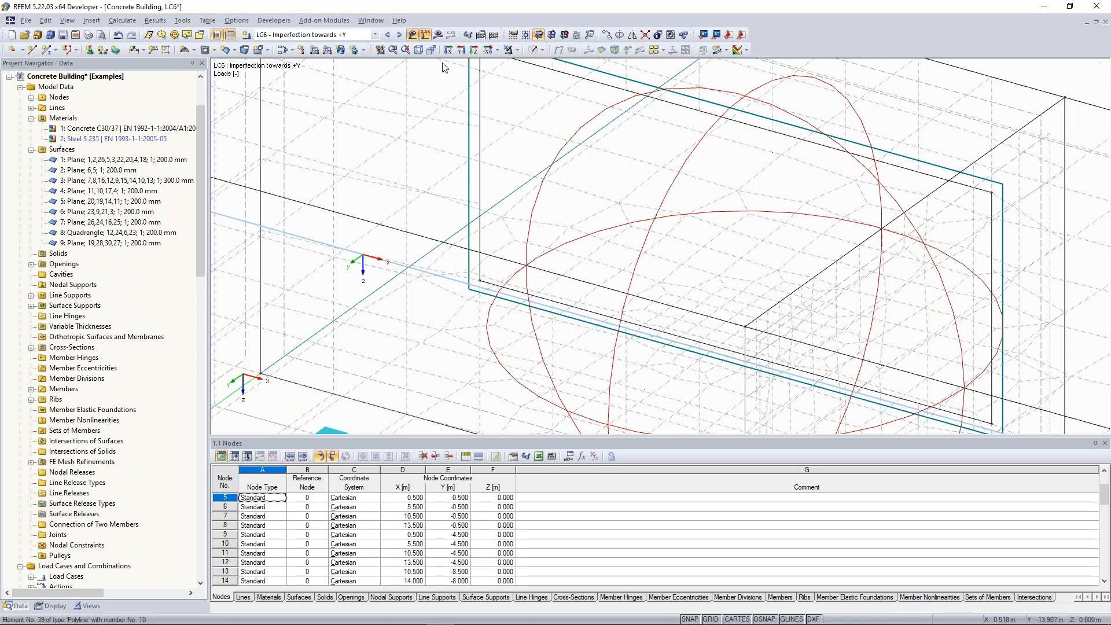
click(168, 33)
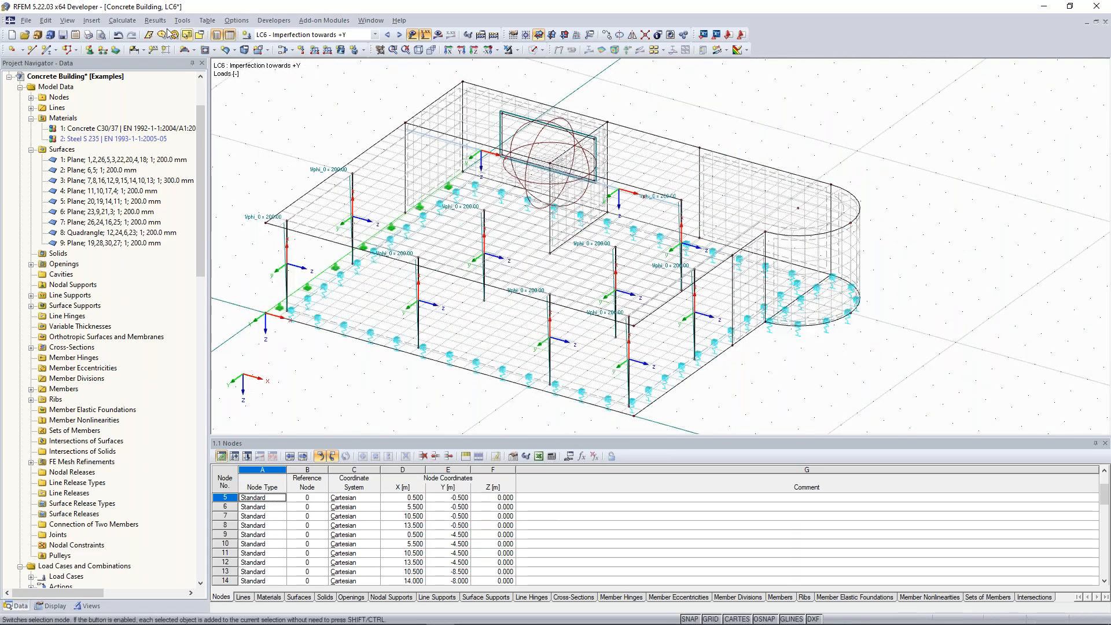
Recalculate only result combination RC1, ULS (STR/GEO) - Permanent / transient - Eq. 6.10, with the refined mesh.
click(126, 20)
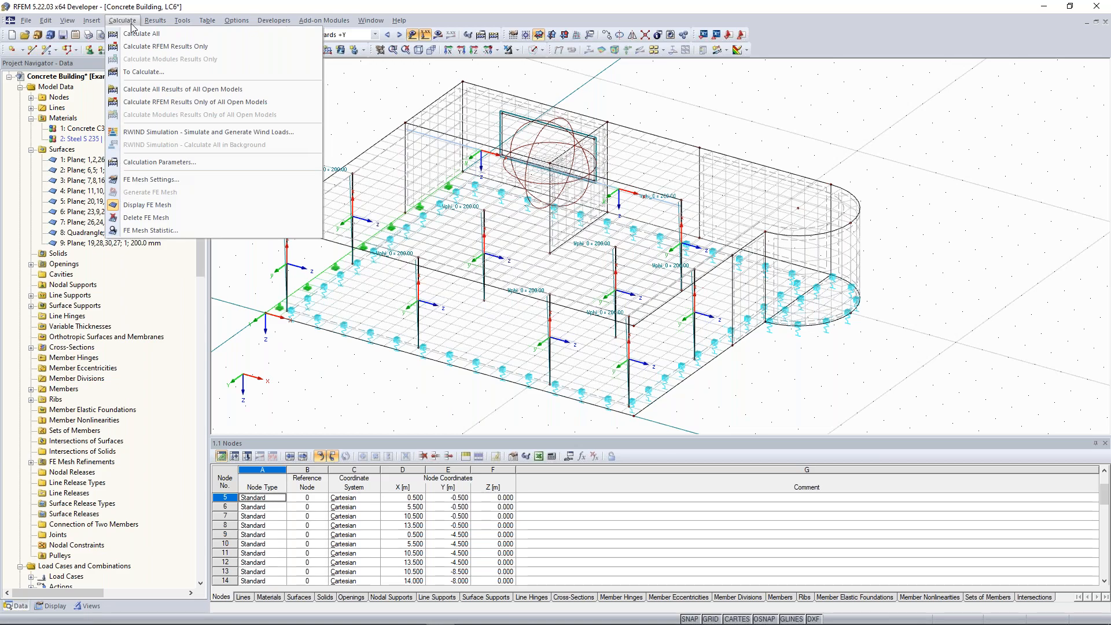
key(t)
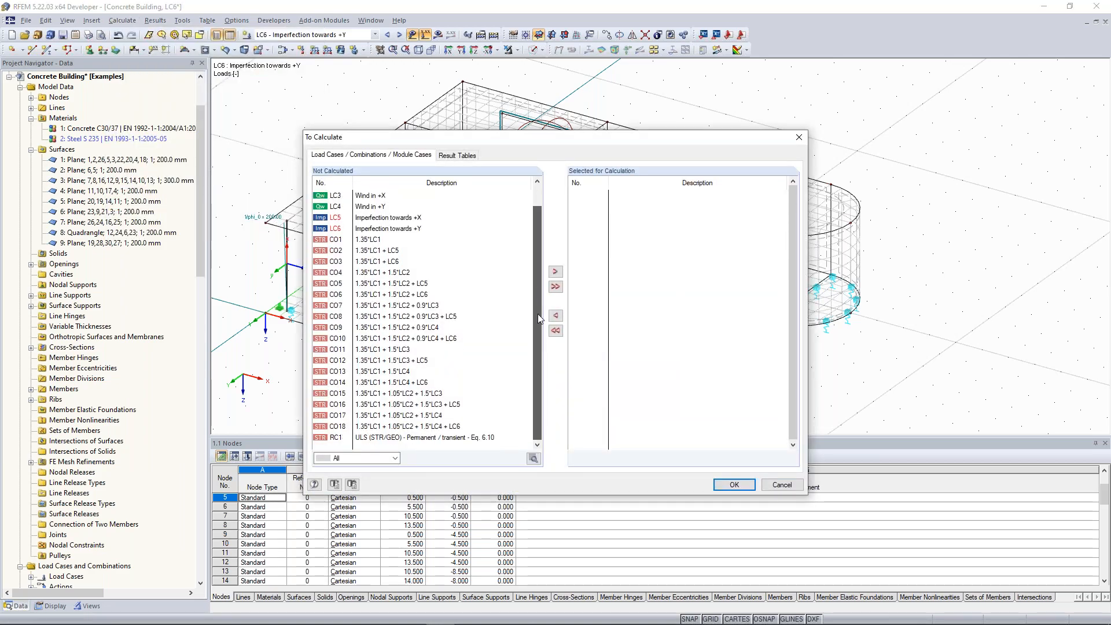
click(371, 437)
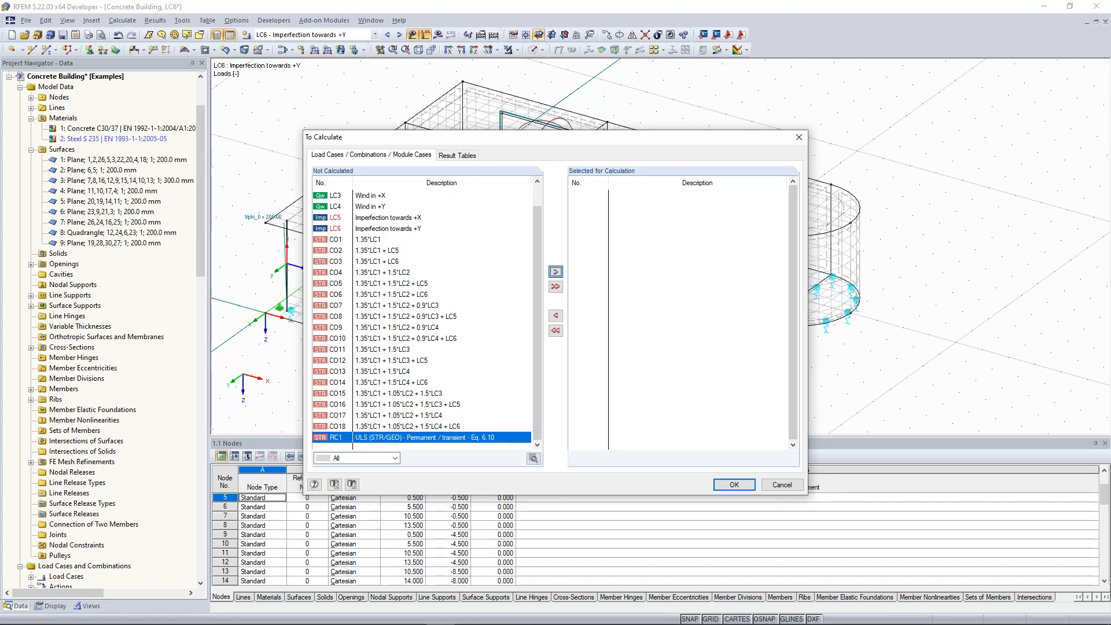
key(Return)
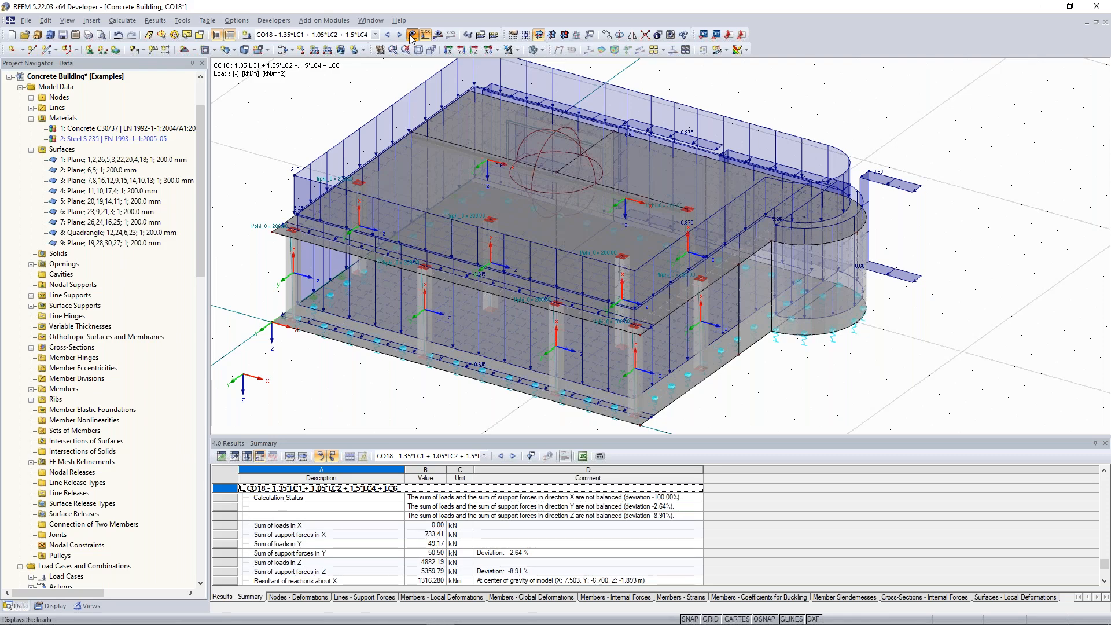
Hide the loads on the CO18 results and display the members' deformation as Cross-Sections Colored.
click(412, 35)
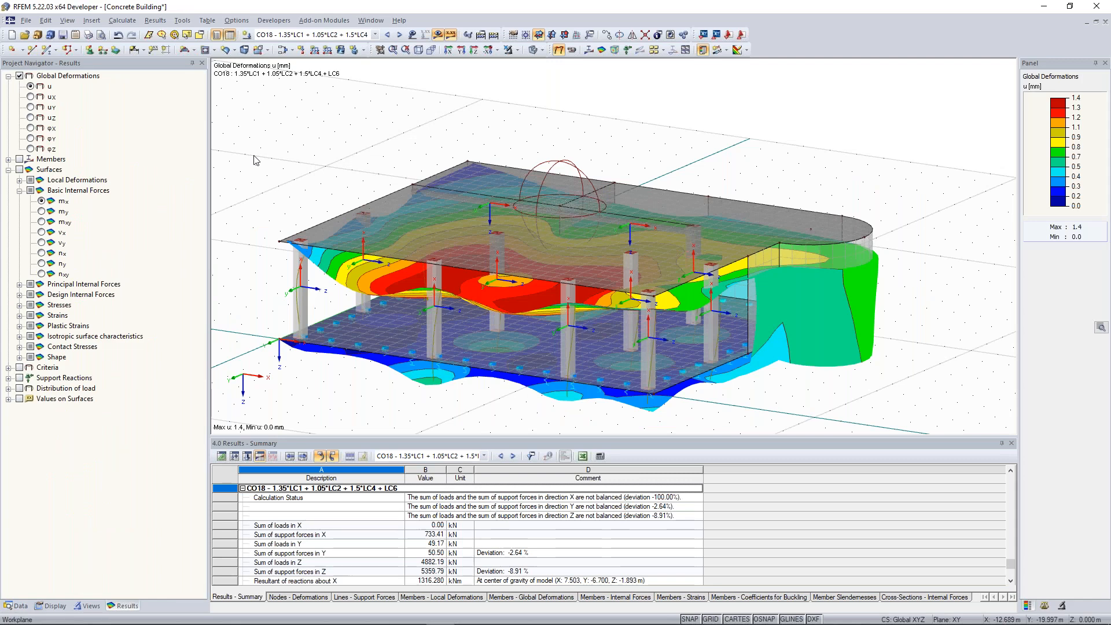
scroll(575, 273, up, 5)
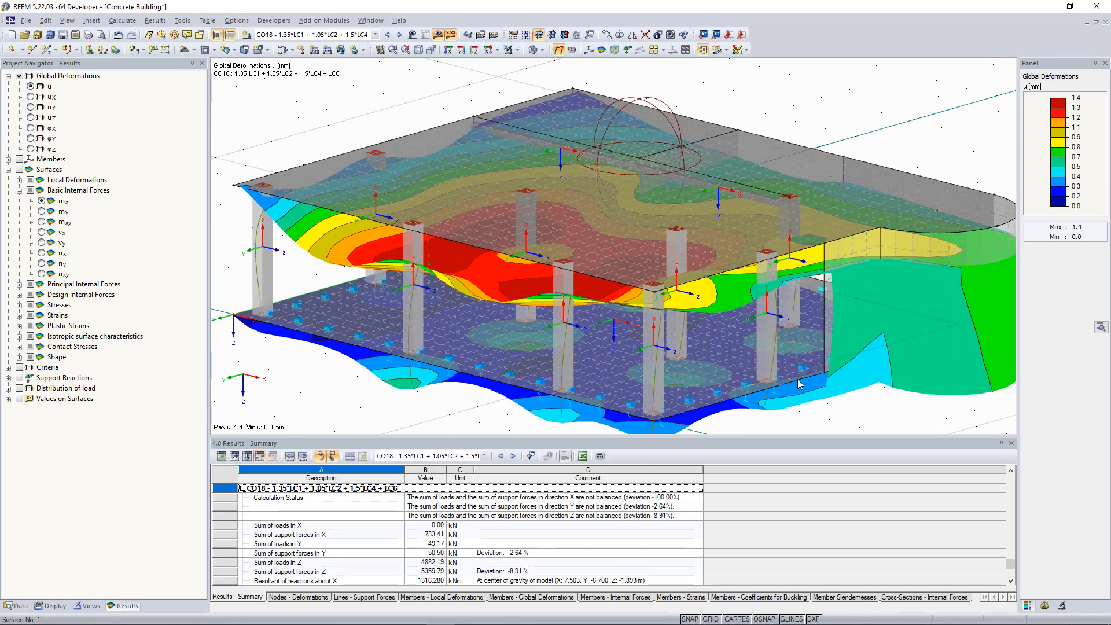
click(51, 605)
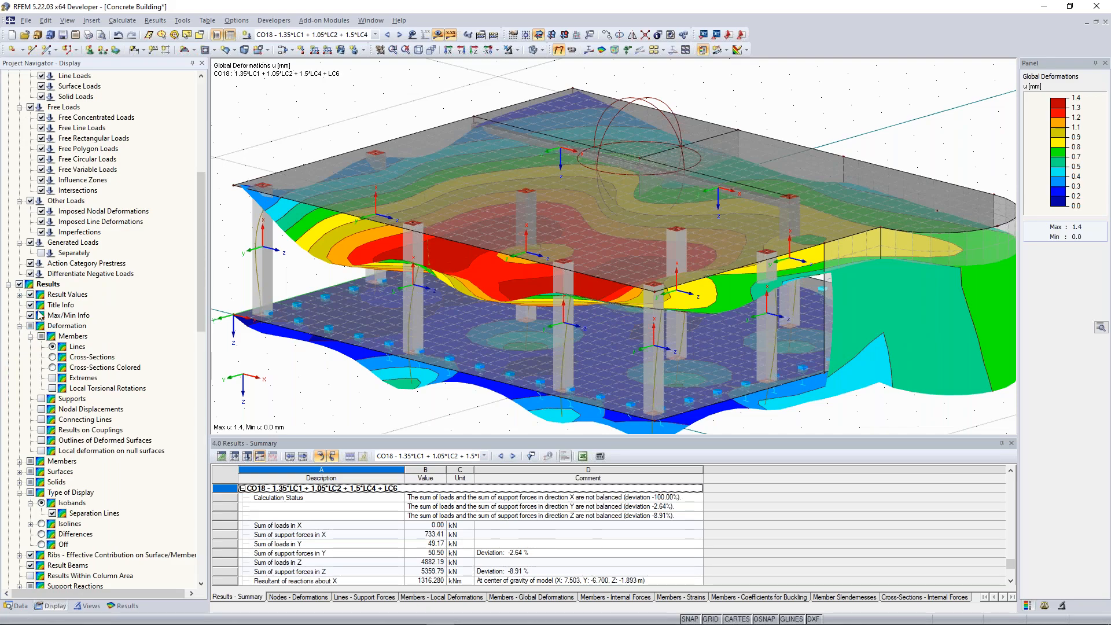
scroll(53, 296, down, 2)
click(52, 294)
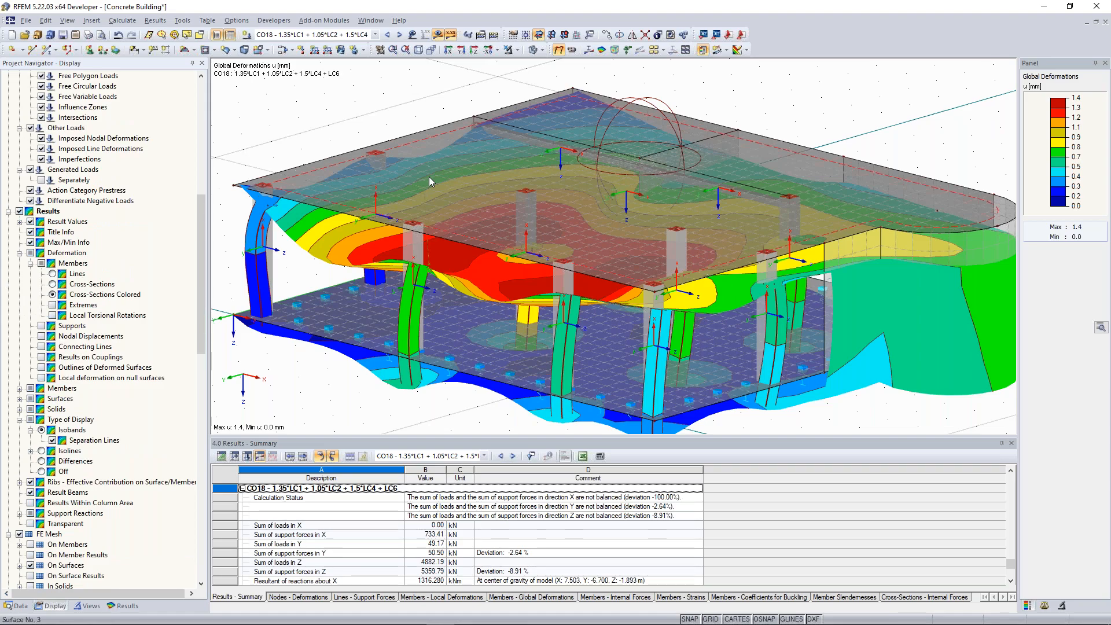
scroll(428, 175, down, 2)
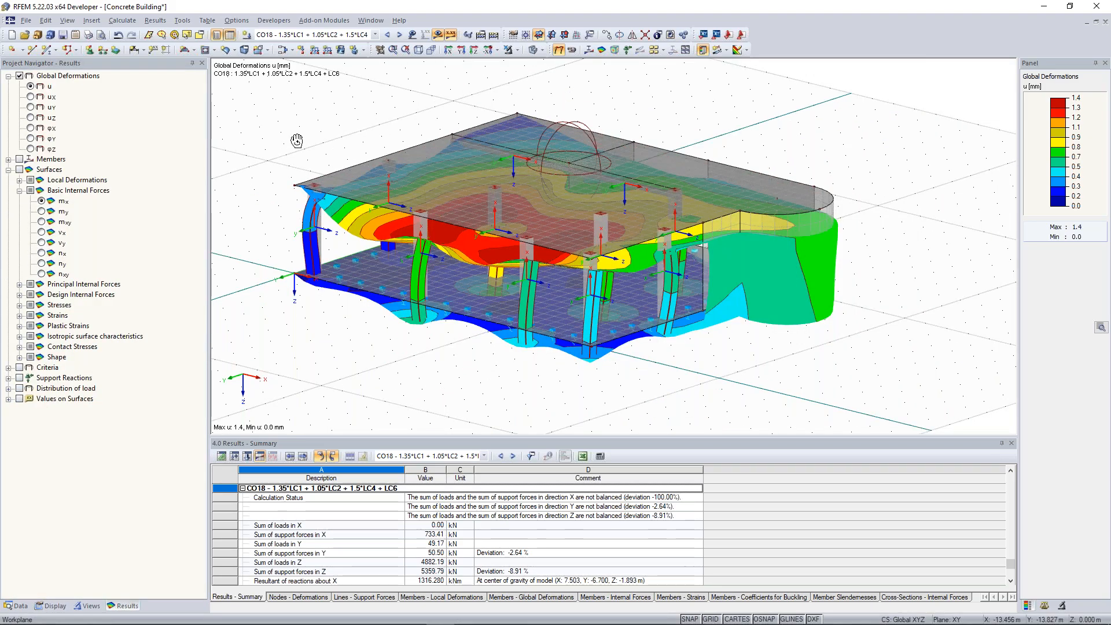
Show the results of RC1, ULS (STR/GEO) - Permanent / transient - Eq. 6.10, and review the global deformations uY, φX and uZ.
scroll(356, 66, up, 2)
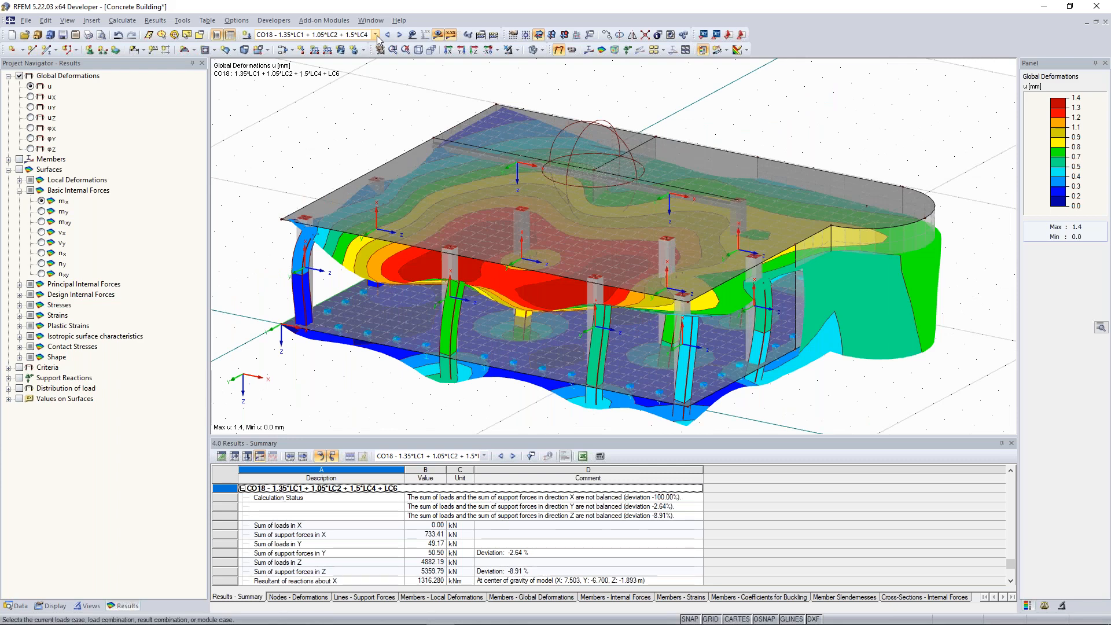
click(375, 35)
click(329, 123)
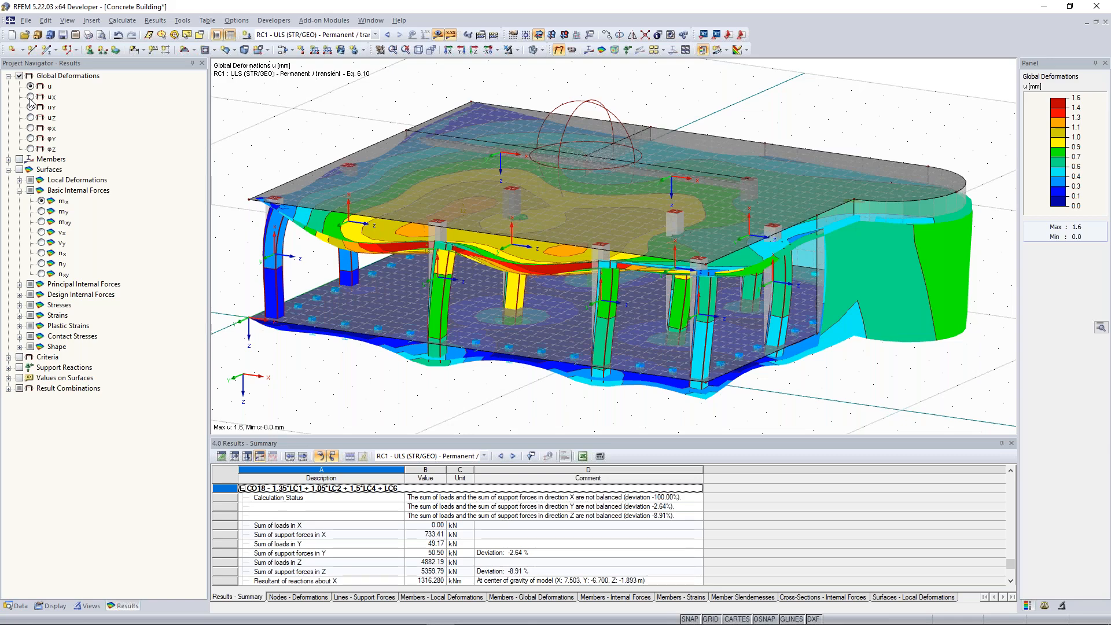
click(31, 107)
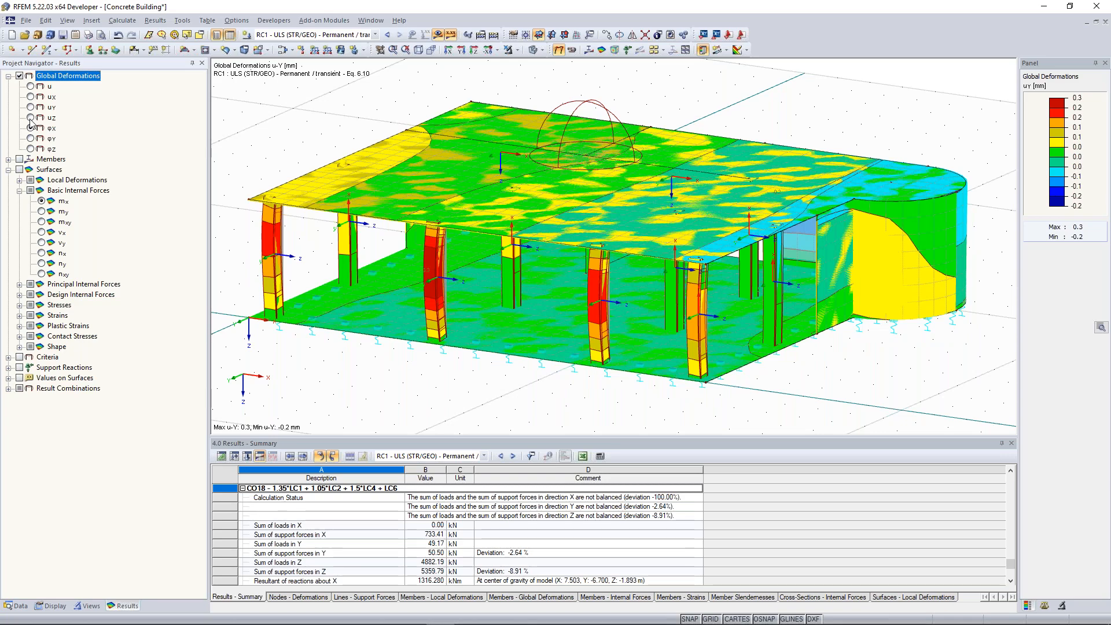
click(31, 118)
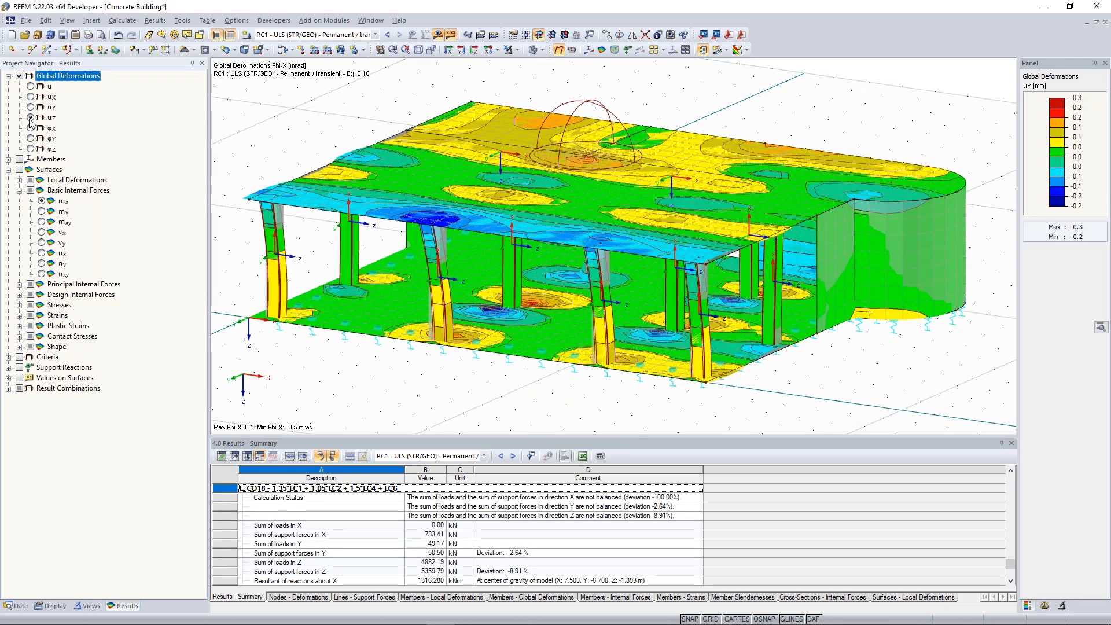
Replace the global deformations with the member internal forces My, and show only the columns with cross-section Rectangle 350/350.
click(19, 76)
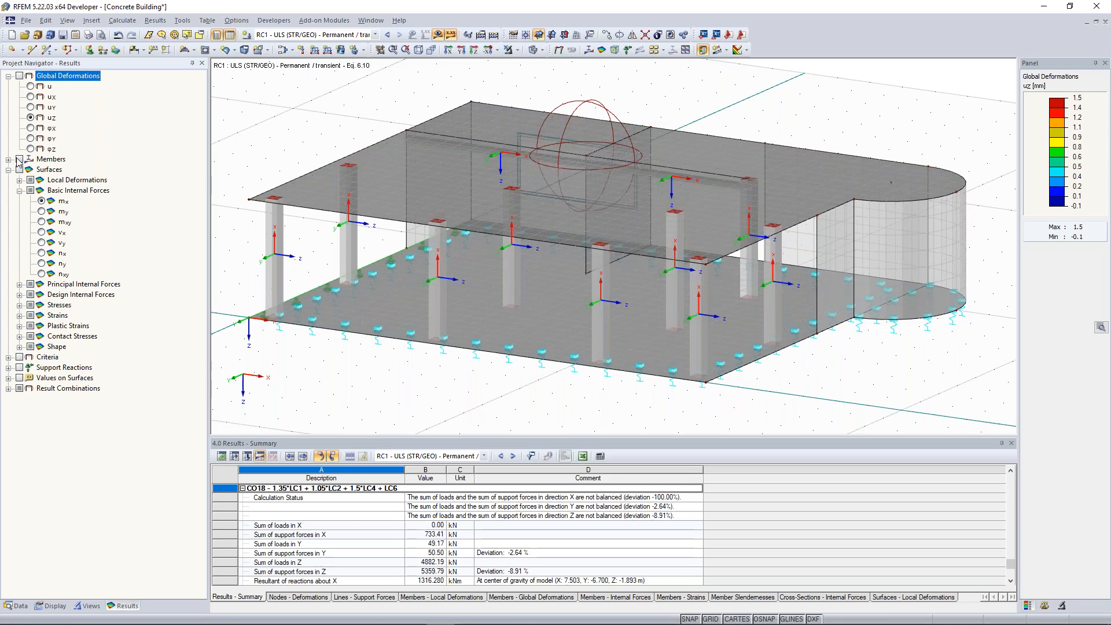
click(19, 160)
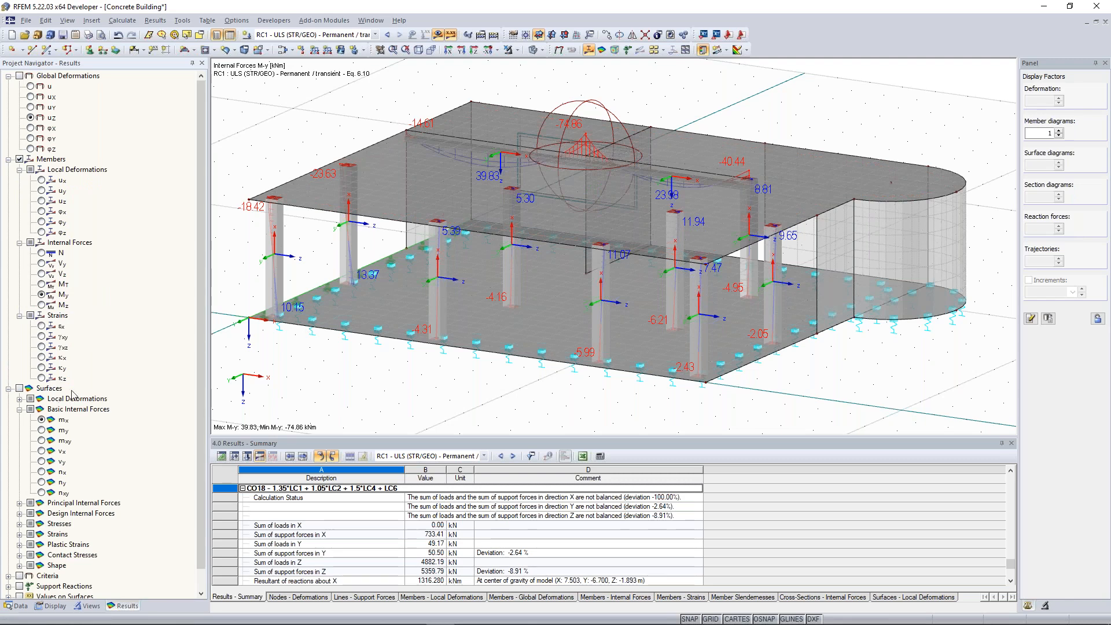
scroll(422, 131, down, 3)
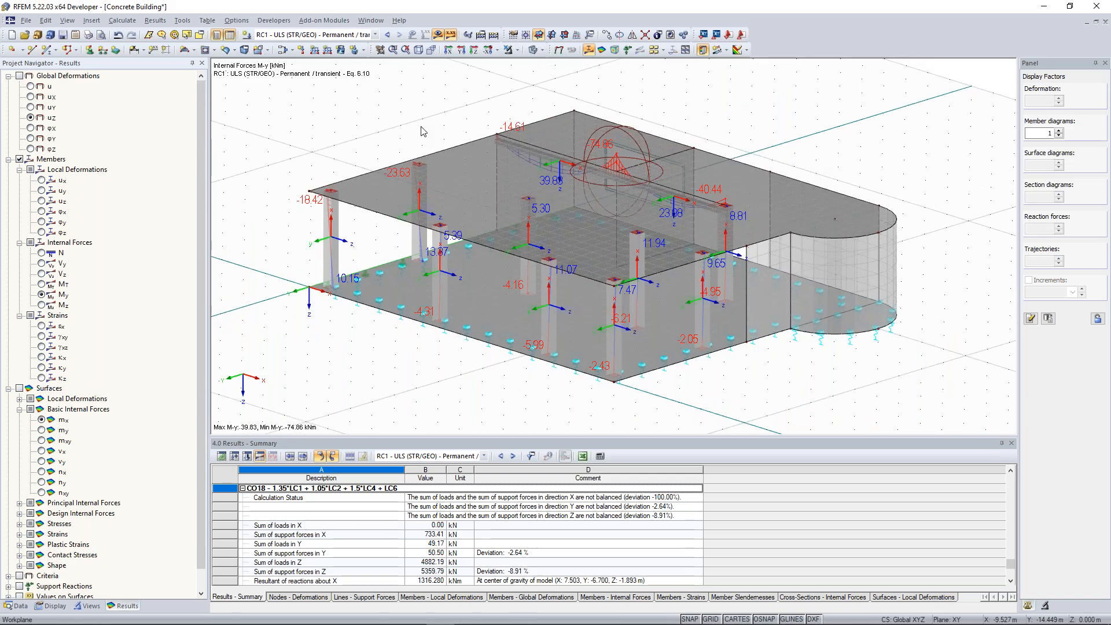
click(93, 609)
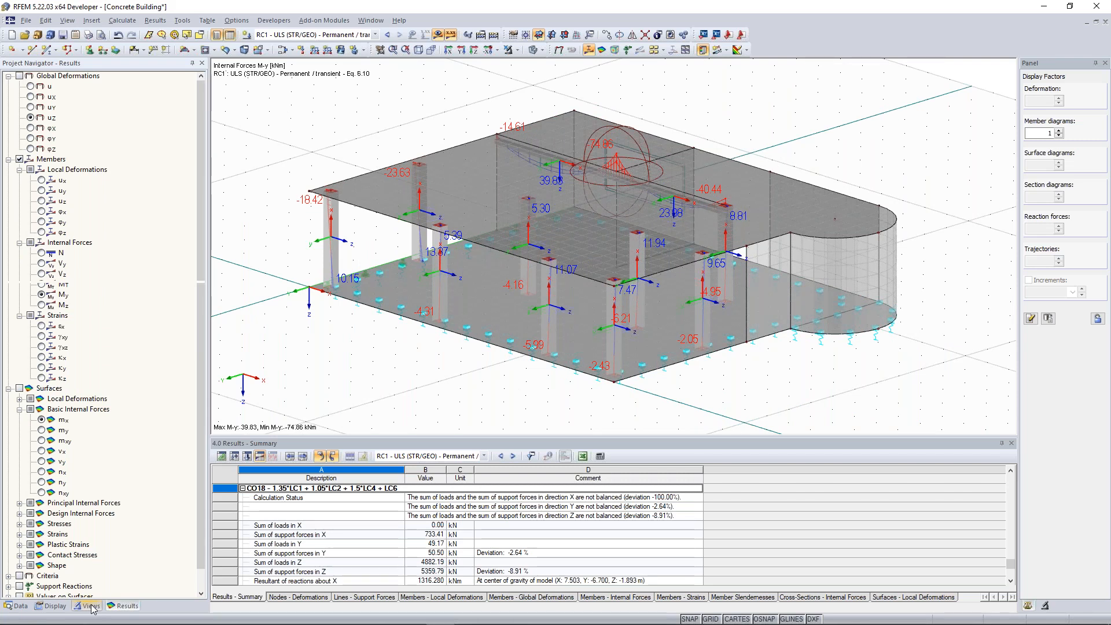
click(90, 606)
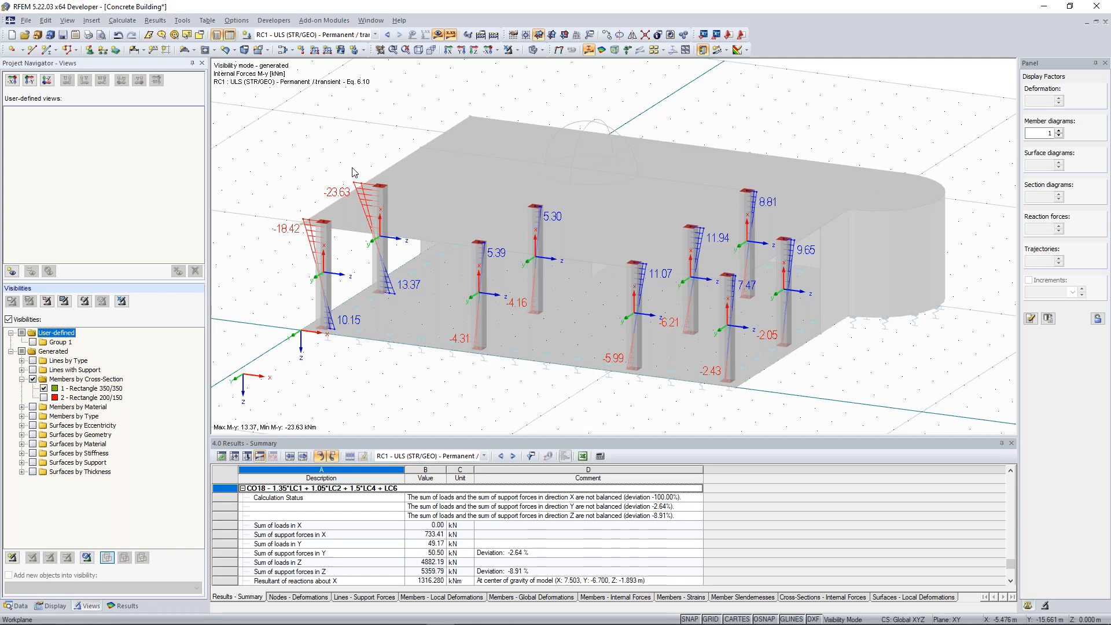
Examine the columns' internal forces N, Vz, My and Mz one after another.
click(41, 253)
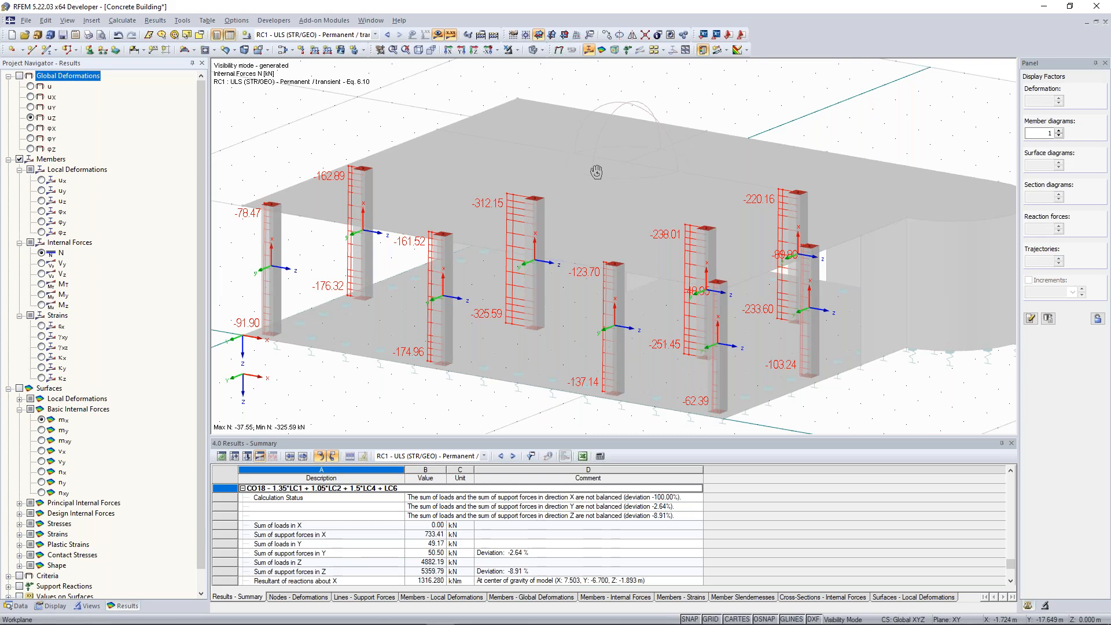
ctrl+middle_drag(597, 172, 515, 196)
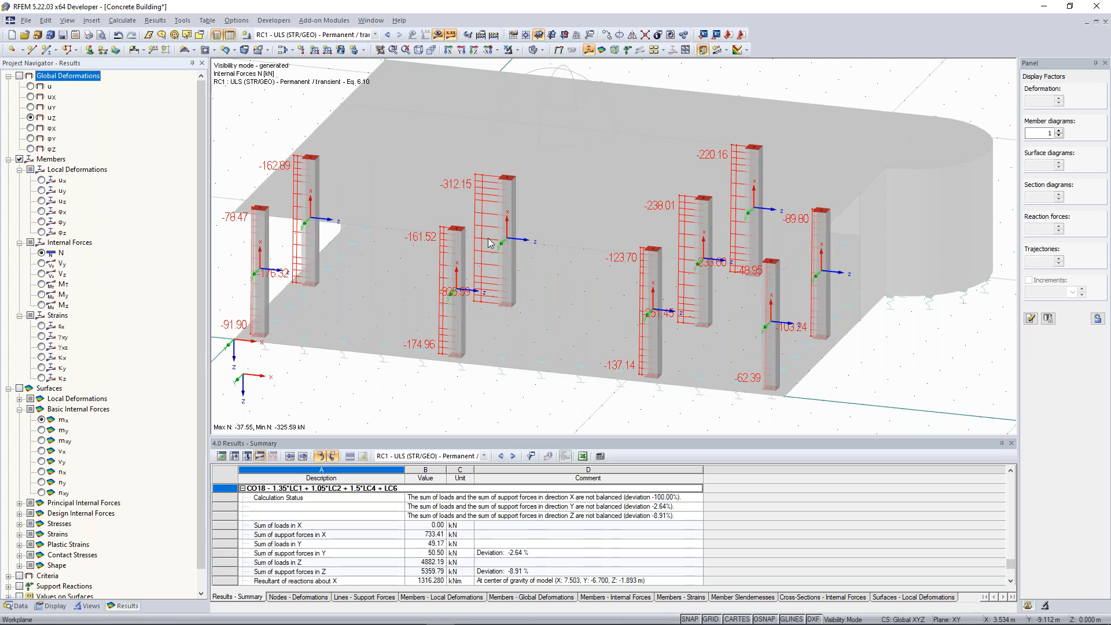
click(42, 274)
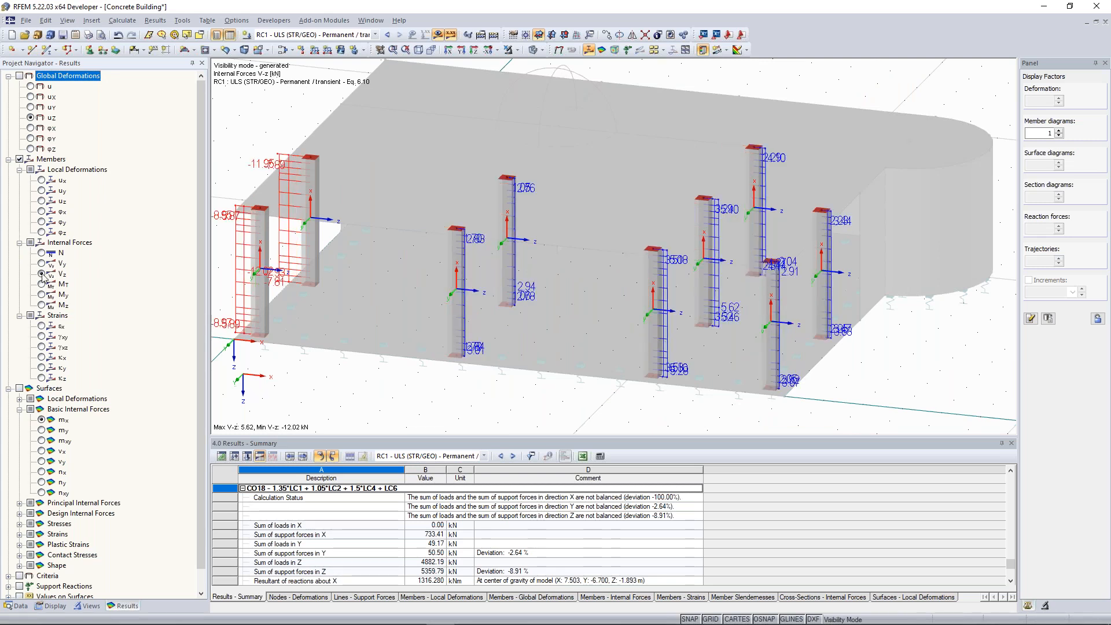
click(41, 294)
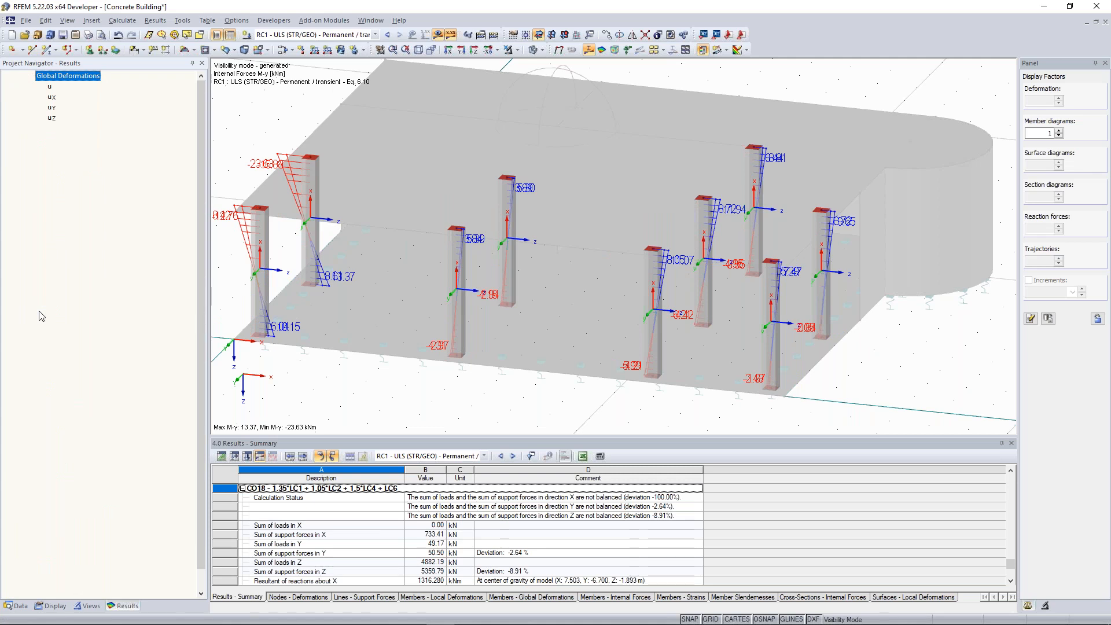
click(43, 305)
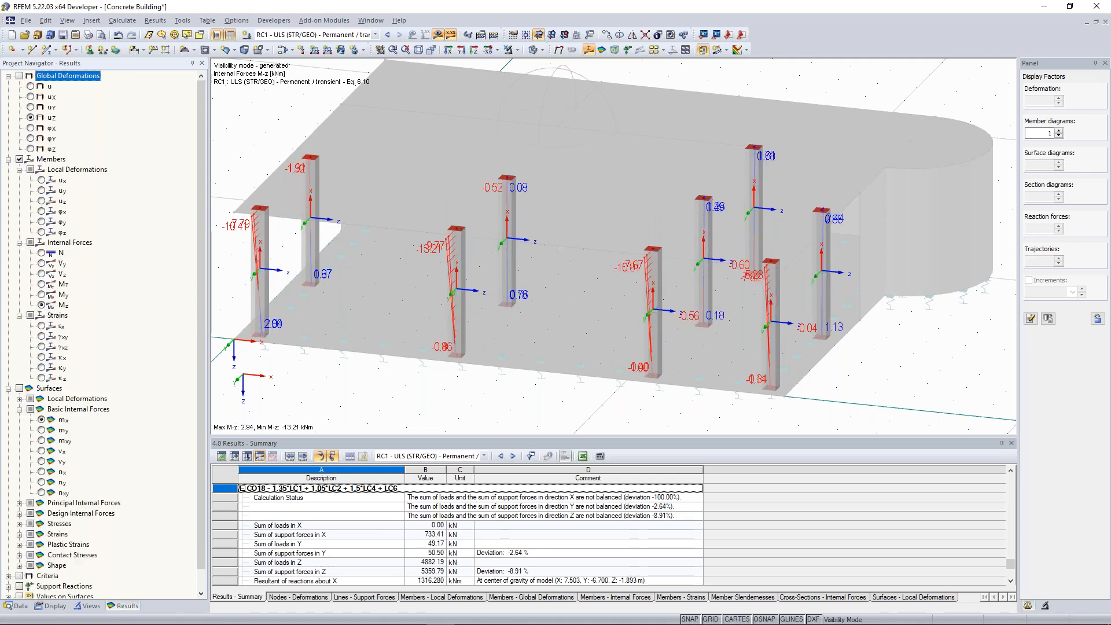
ctrl+middle_drag(561, 329, 325, 324)
scroll(325, 324, down, 3)
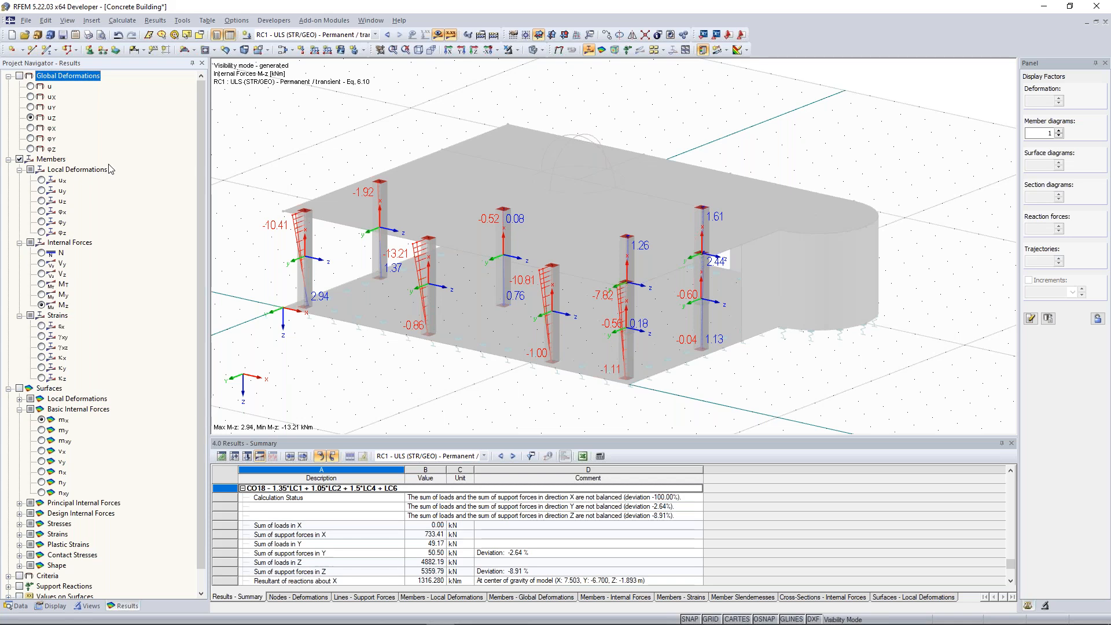
click(323, 445)
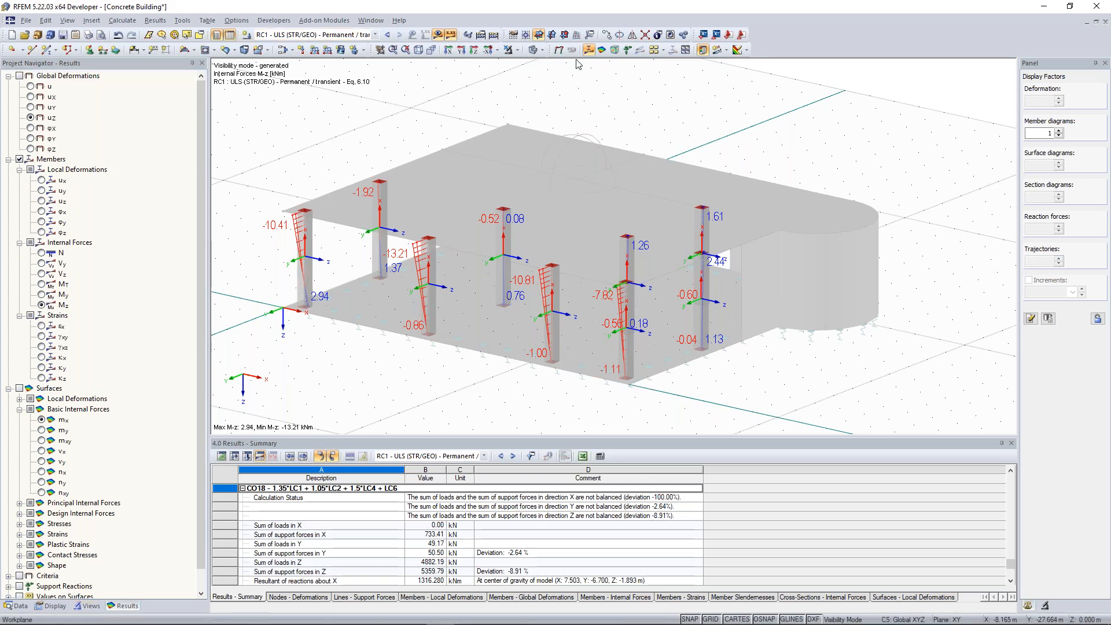
Cancel the visibility mode and add the surface results with the basic internal force mx to the display.
click(519, 51)
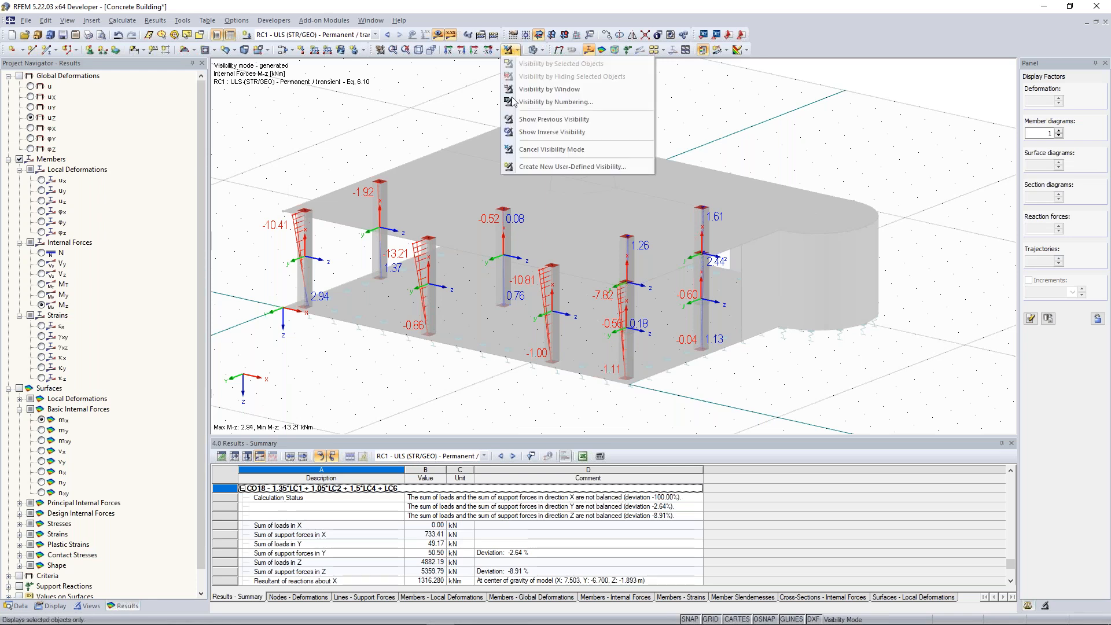
click(552, 149)
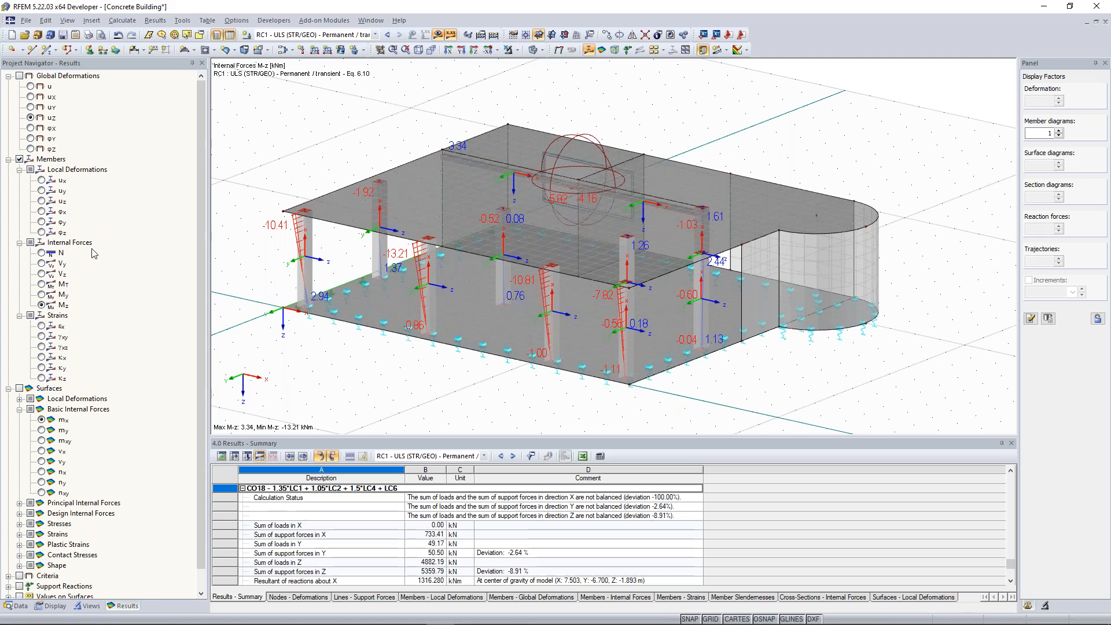
click(19, 388)
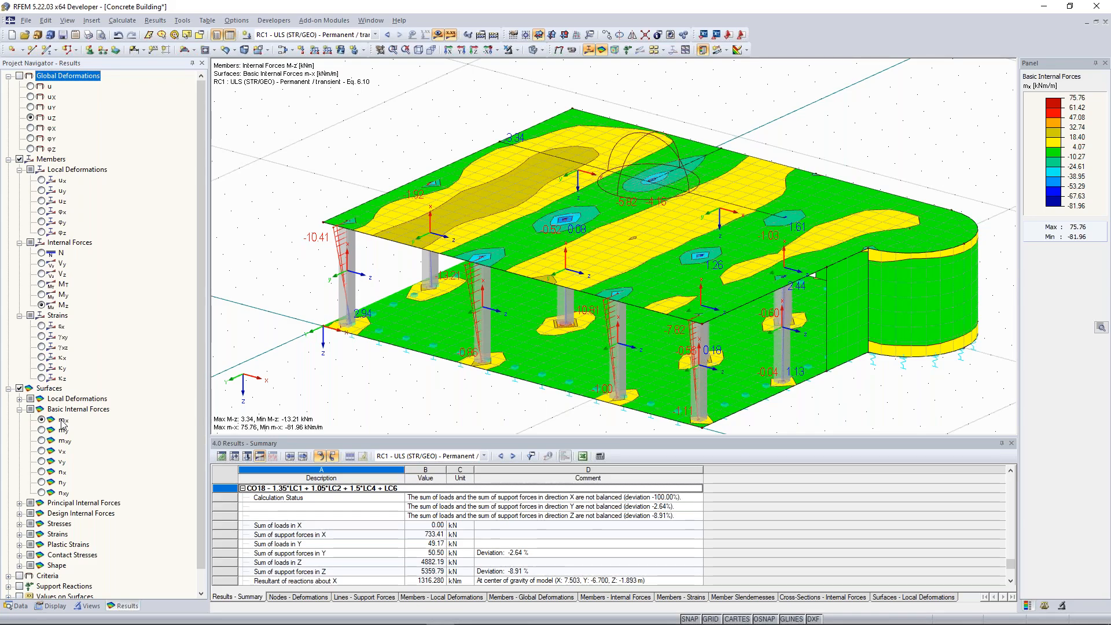
Turn on the local axis systems of the surfaces, and show only the selected roof slab.
right_click(420, 202)
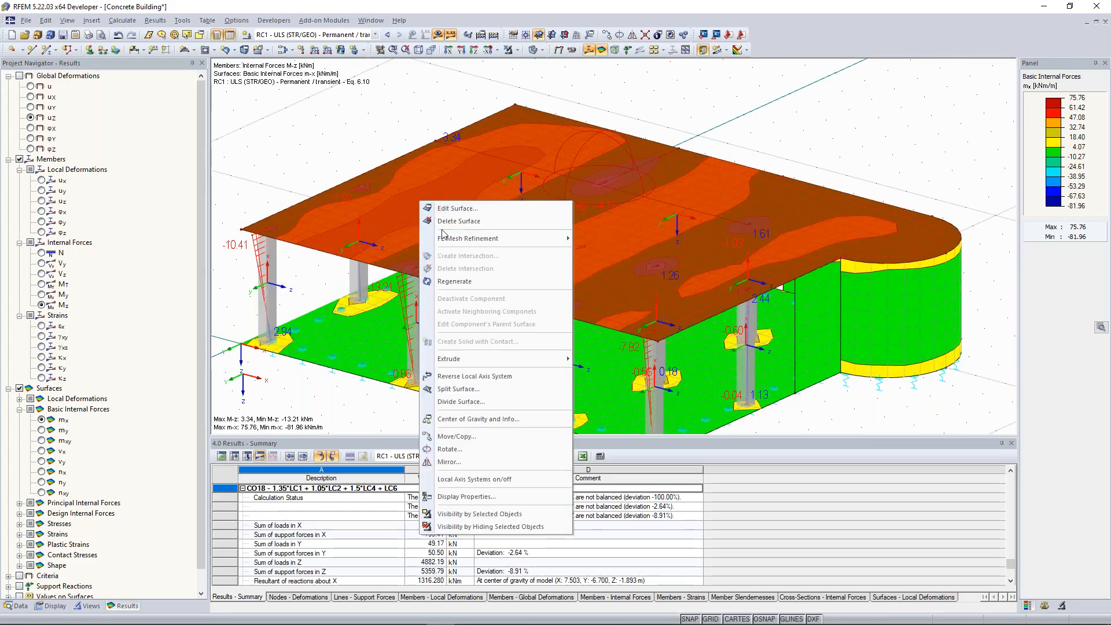
click(482, 479)
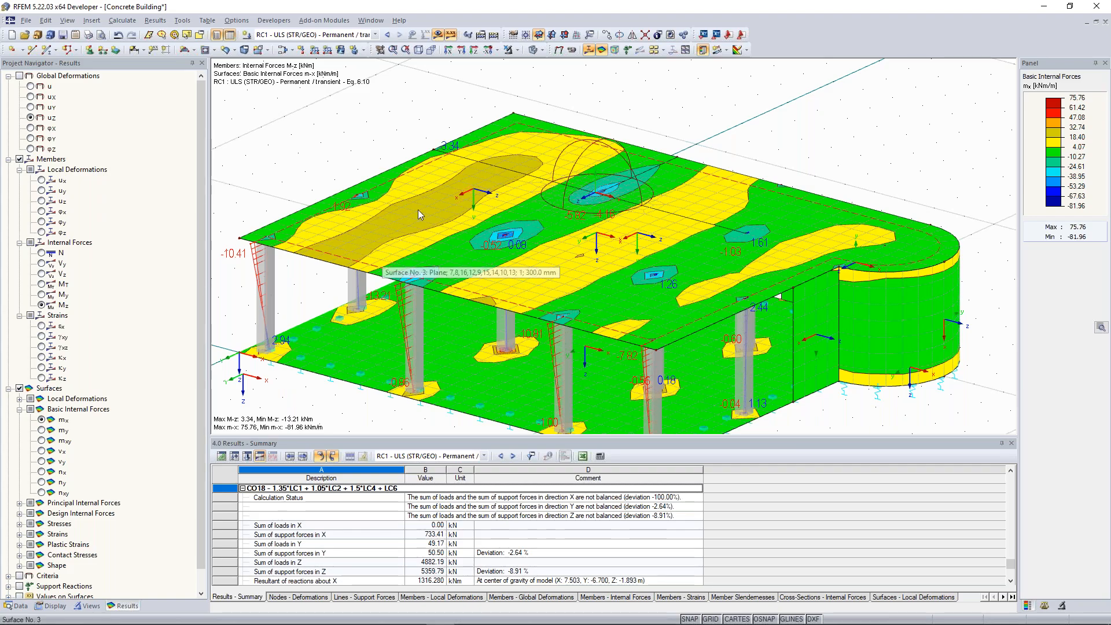
scroll(460, 202, up, 2)
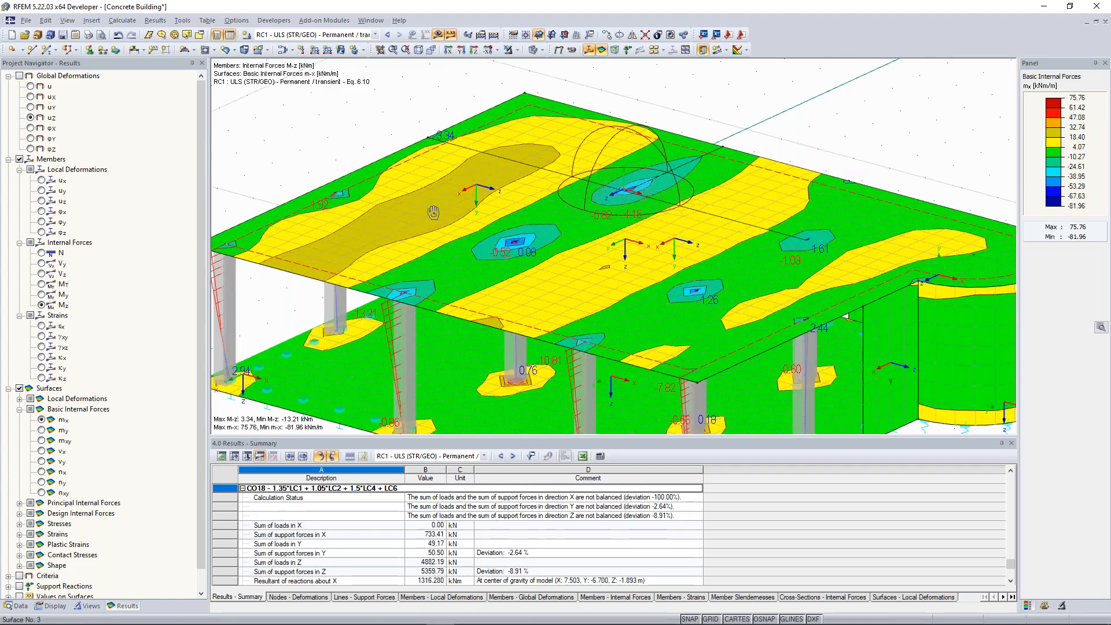
ctrl+middle_drag(433, 213, 570, 258)
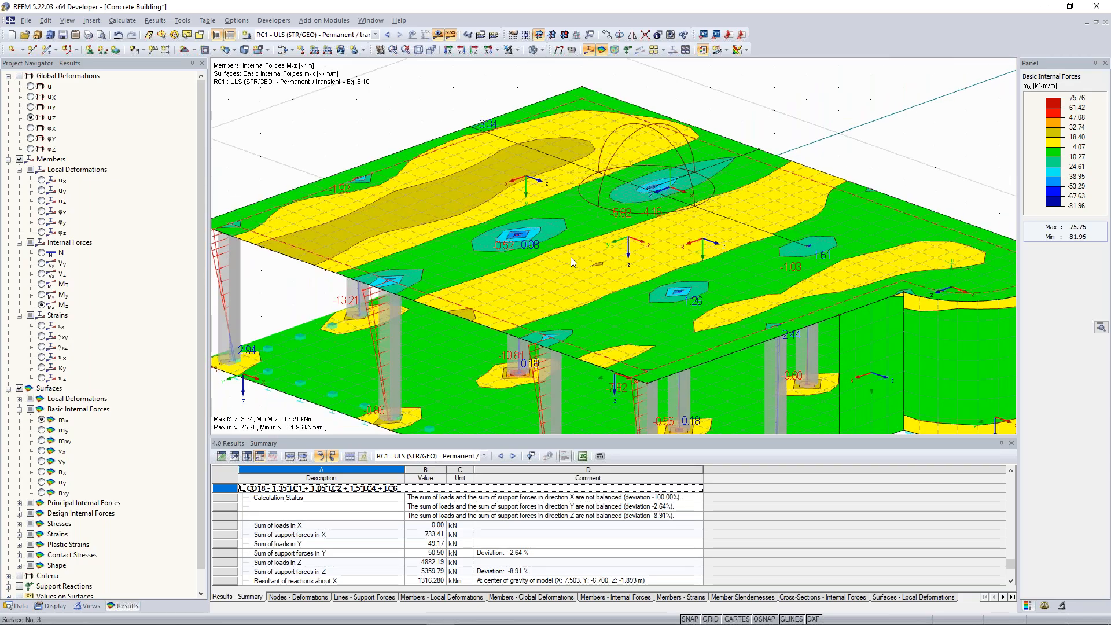
click(518, 53)
click(526, 69)
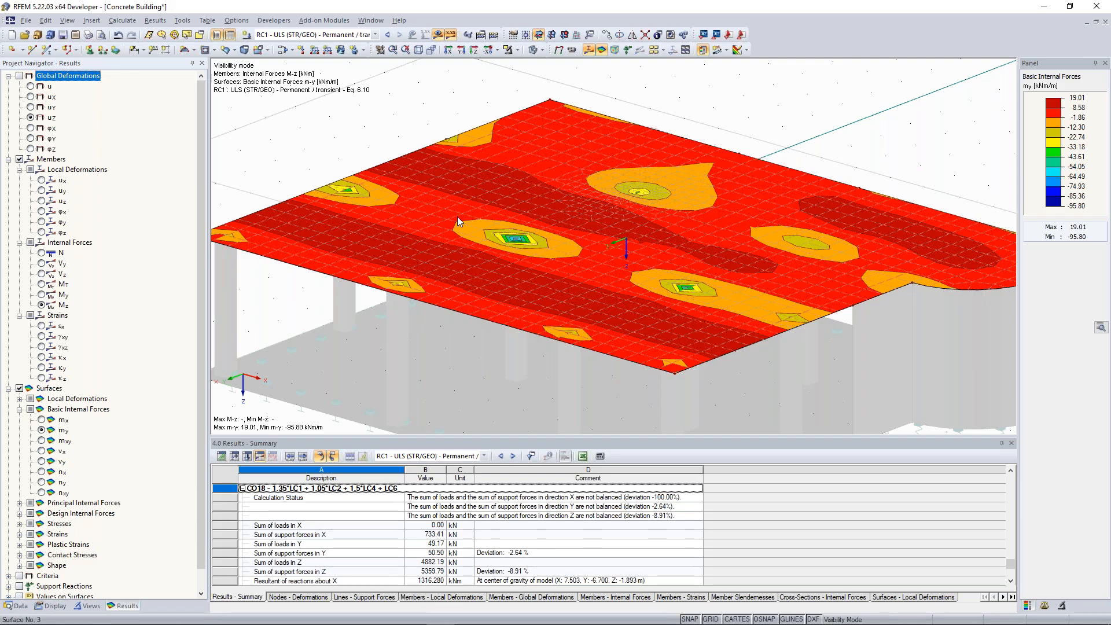
Examine the roof slab's basic internal forces mxy, nx and ny, viewing it also from the opposite side.
click(41, 441)
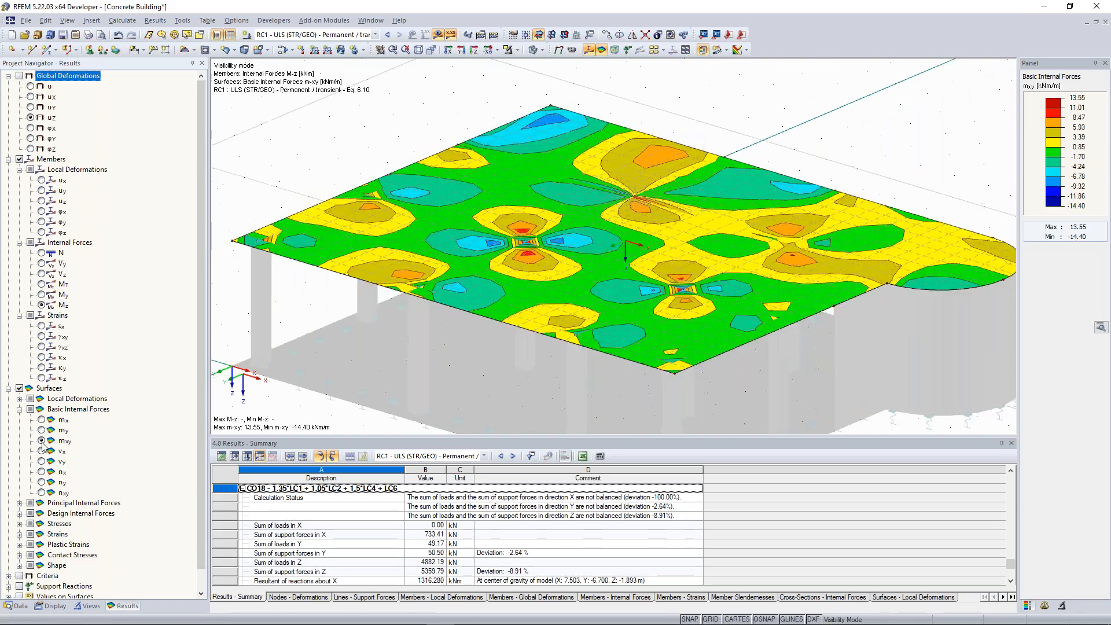
click(41, 474)
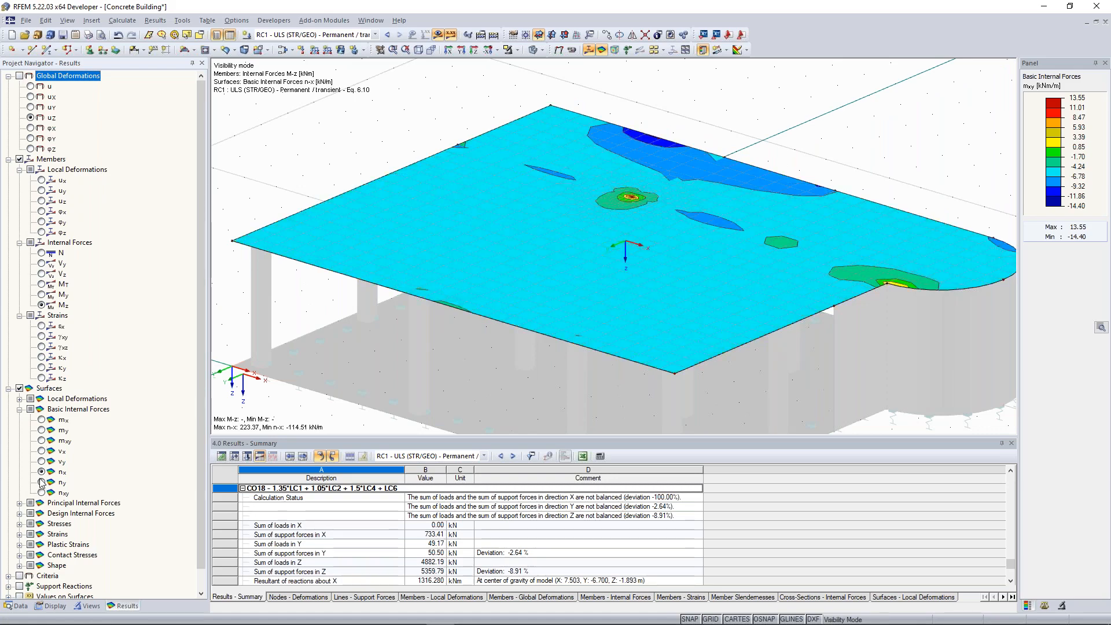
click(41, 482)
ctrl+middle_drag(723, 165, 529, 162)
middle_drag(815, 130, 495, 60)
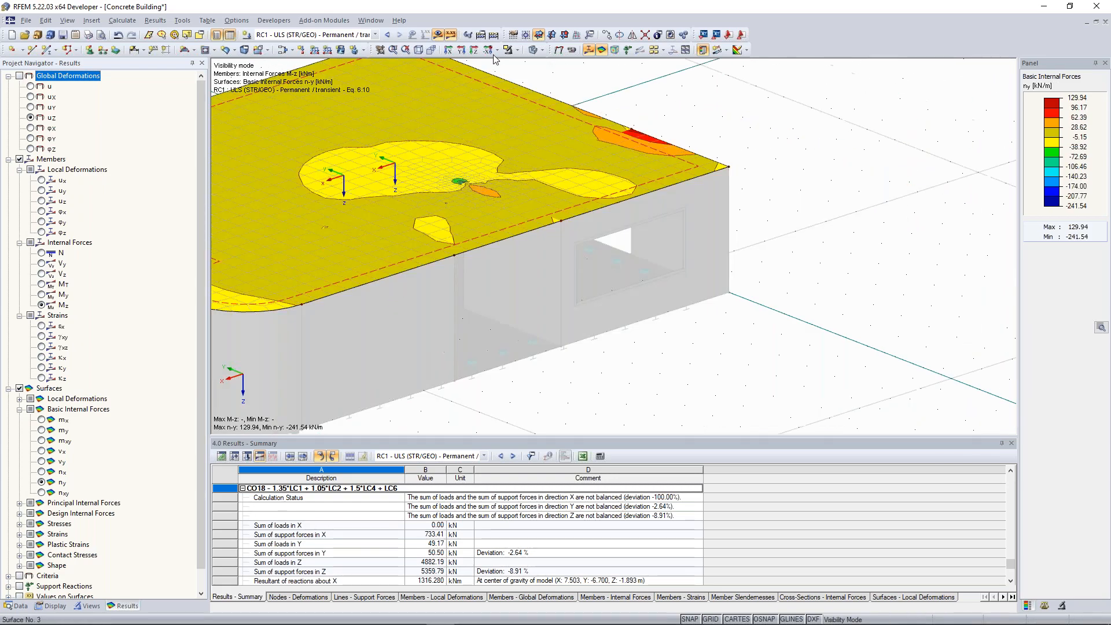
Cancel the visibility mode and switch the surface results to the contact stresses σz.
click(516, 50)
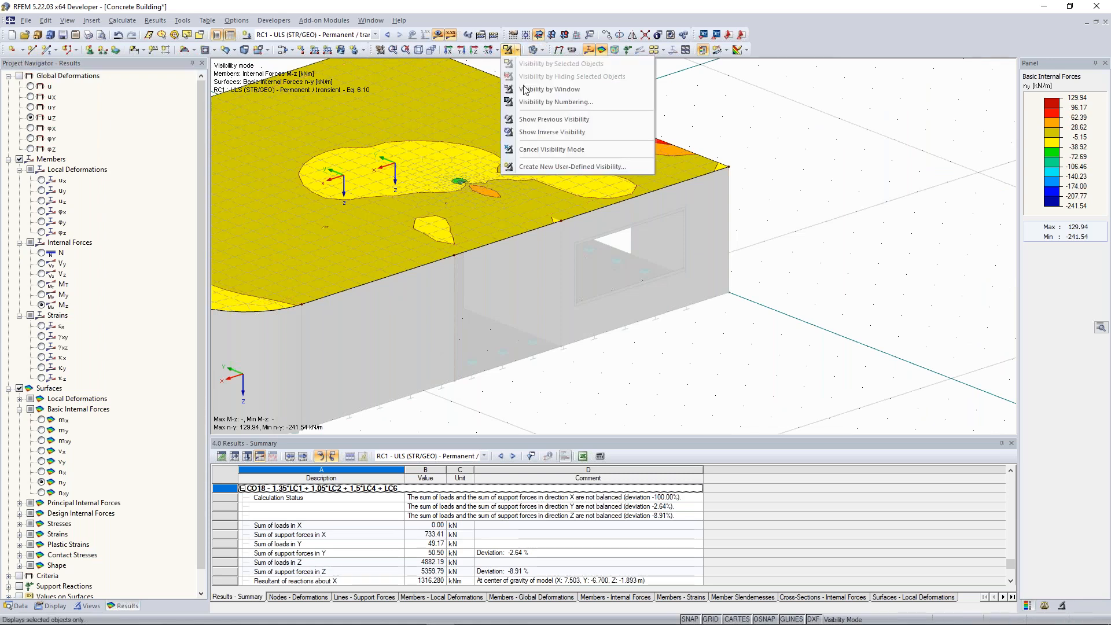
click(530, 150)
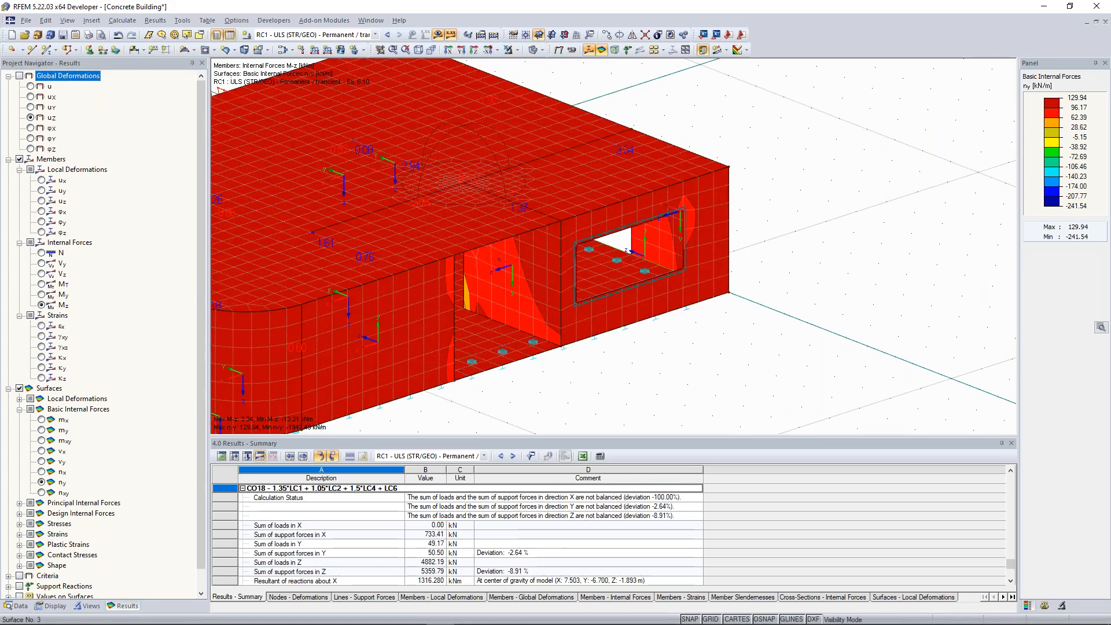
click(41, 472)
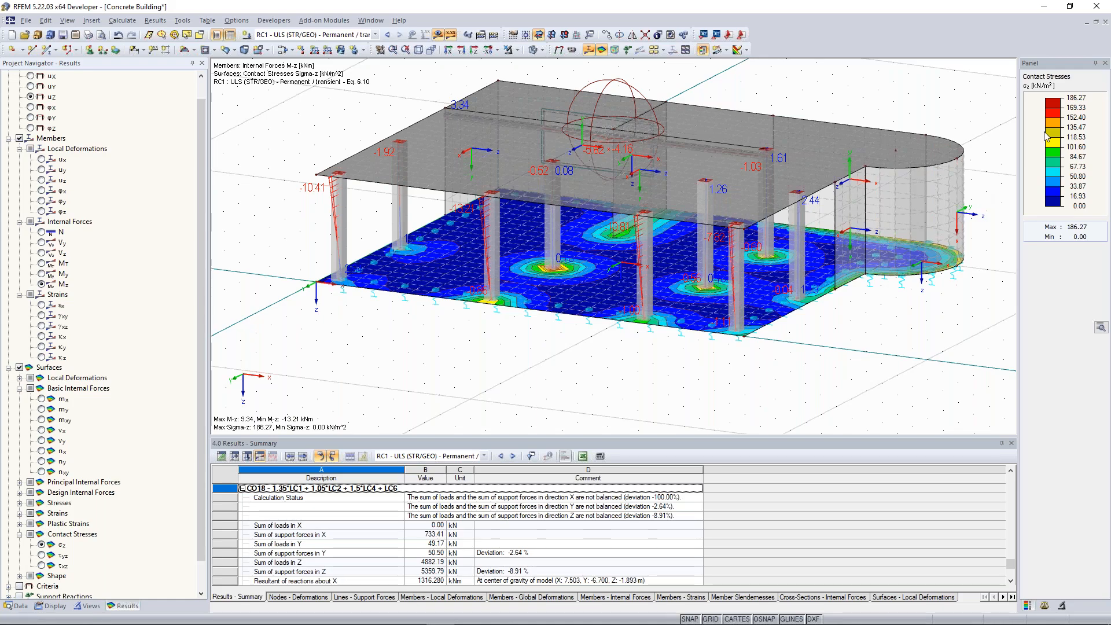
Add the support reactions of the line supports to the displayed results.
ctrl+middle_drag(328, 366, 363, 380)
scroll(147, 476, down, 2)
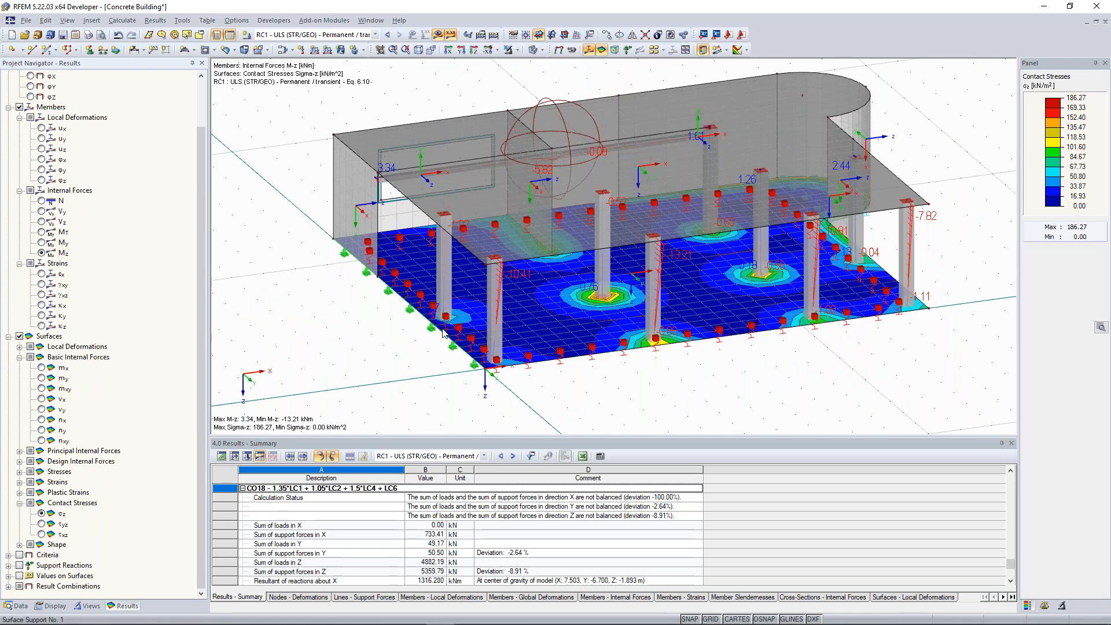
click(19, 566)
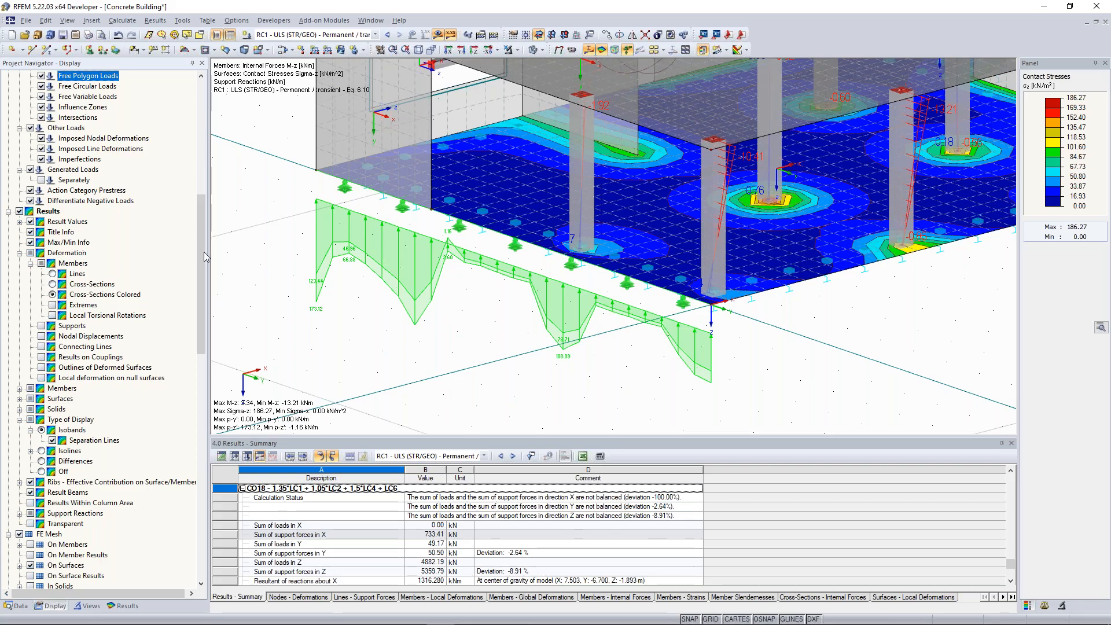
Display the support reactions as a smooth distribution instead of the actual distribution, and inspect them along the slab's supported edge.
scroll(55, 378, down, 2)
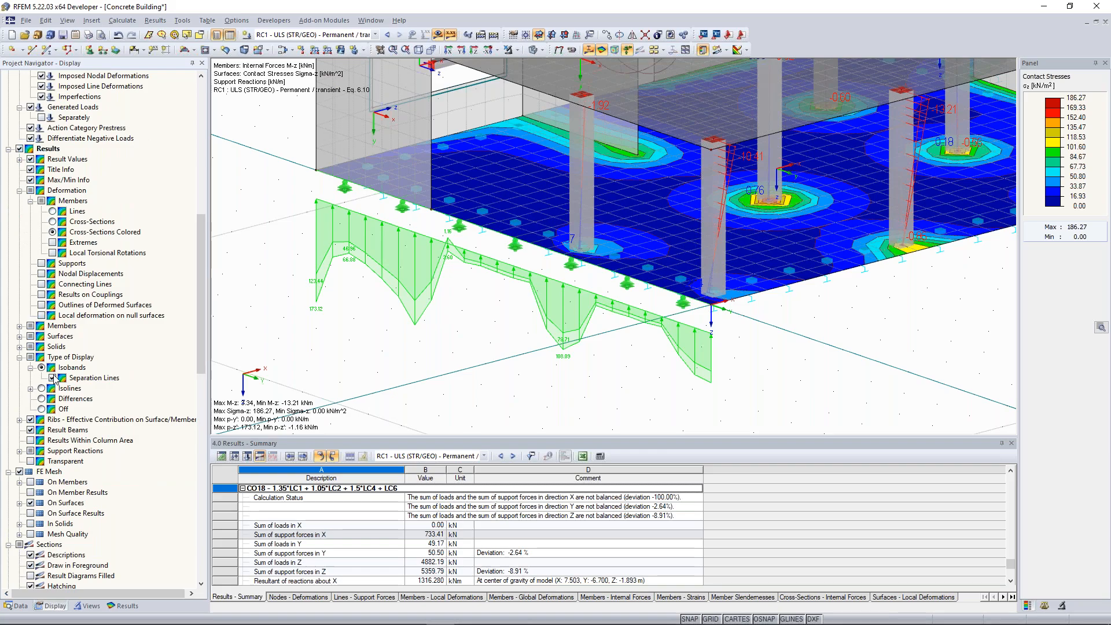
click(19, 451)
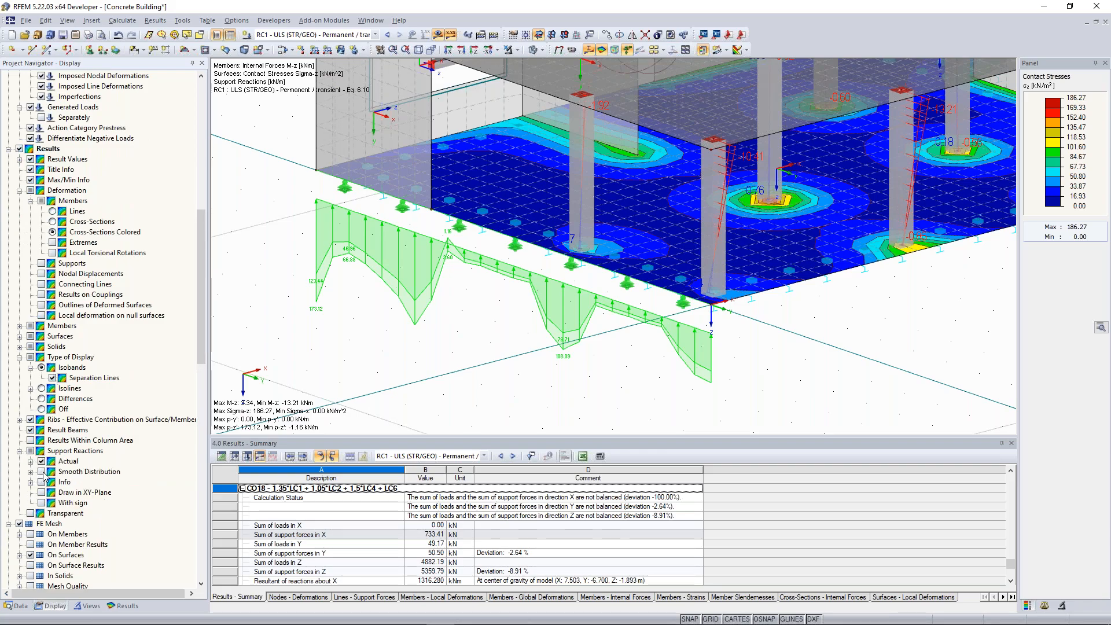
click(42, 472)
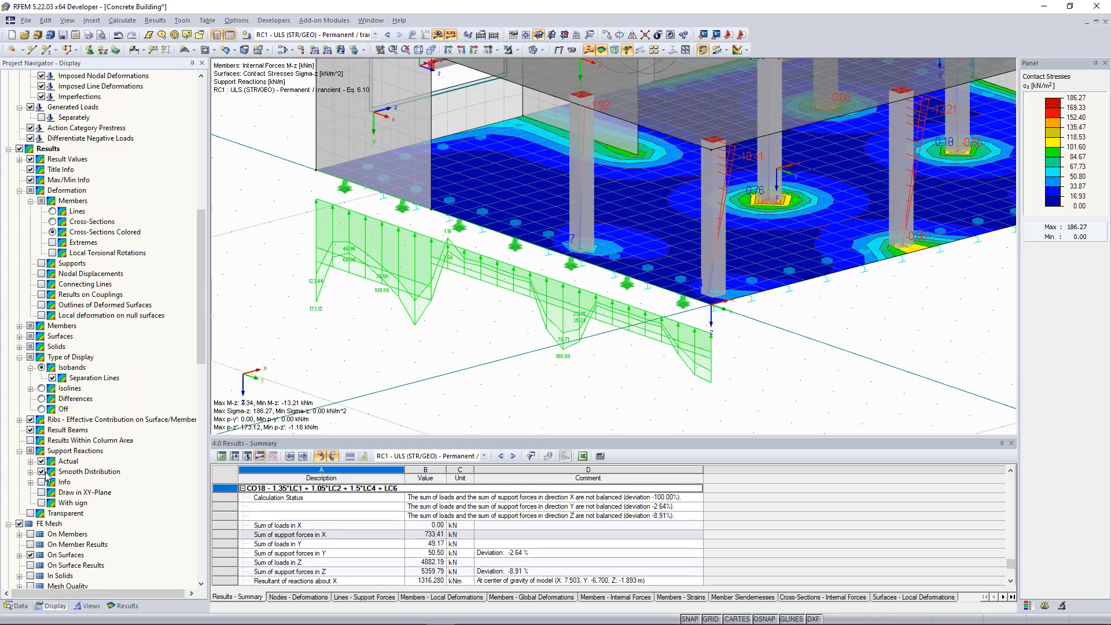
click(41, 468)
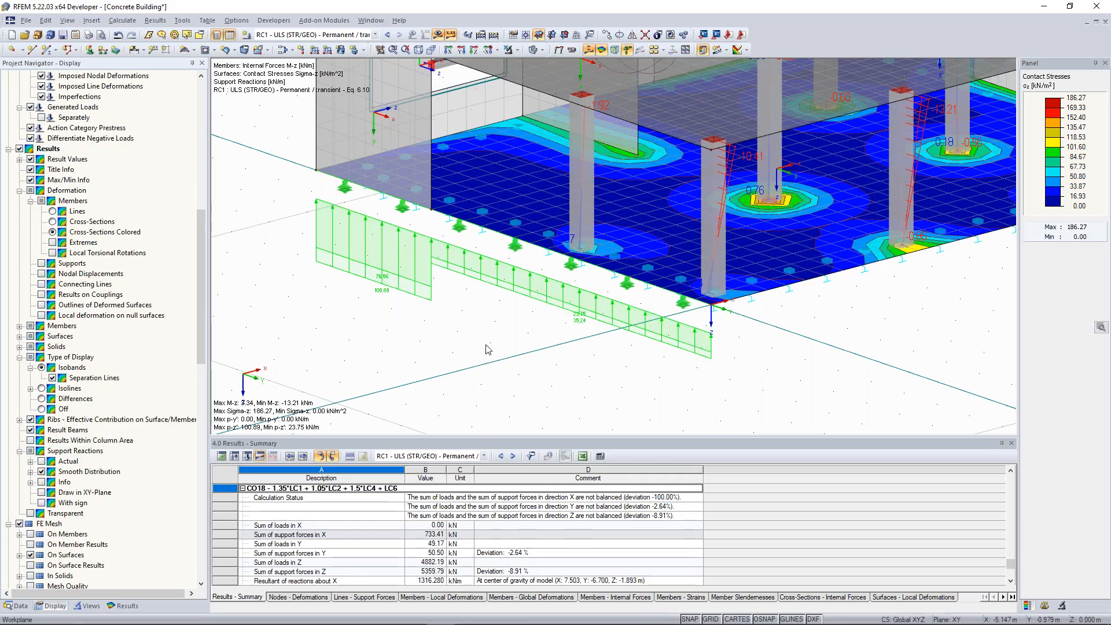
ctrl+middle_drag(476, 349, 427, 352)
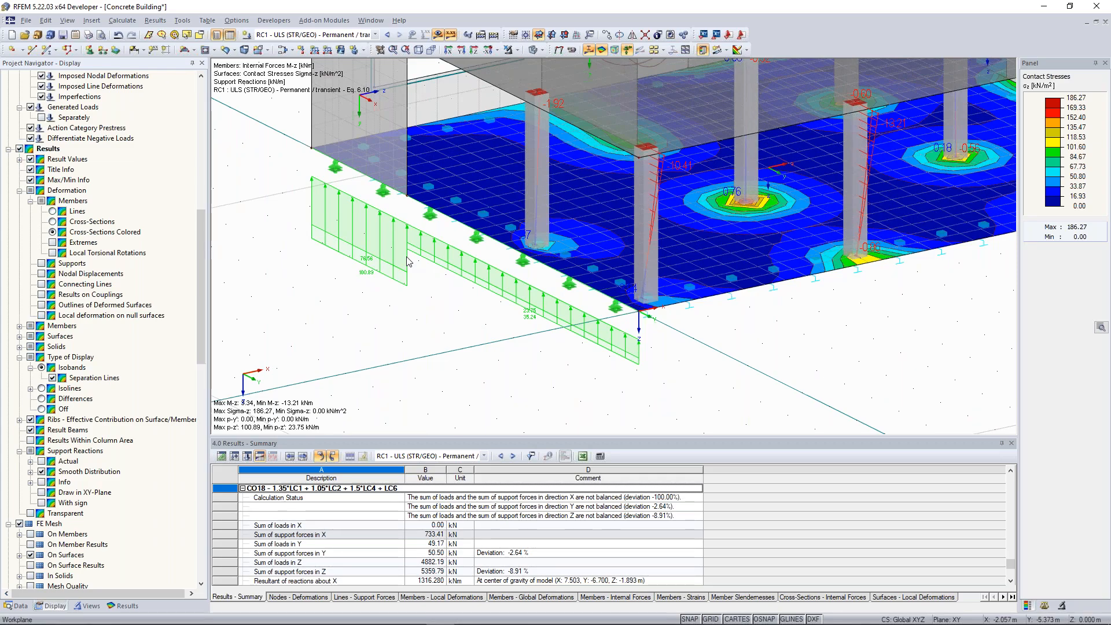
Turn off the smooth distribution of the support reactions and bring the whole building back into view.
click(41, 471)
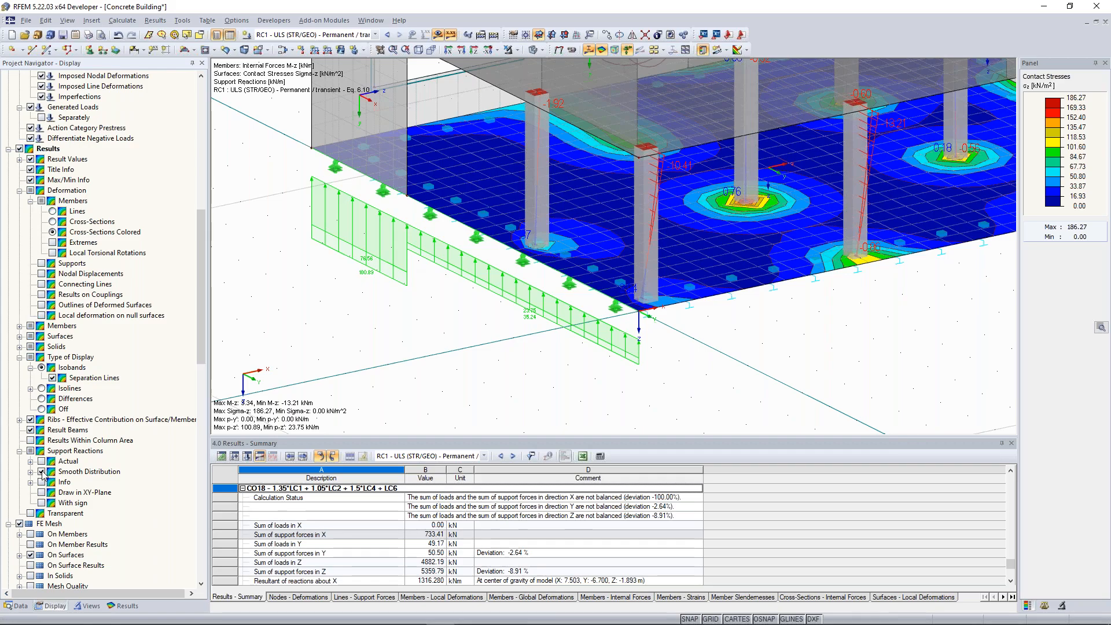
scroll(833, 326, down, 3)
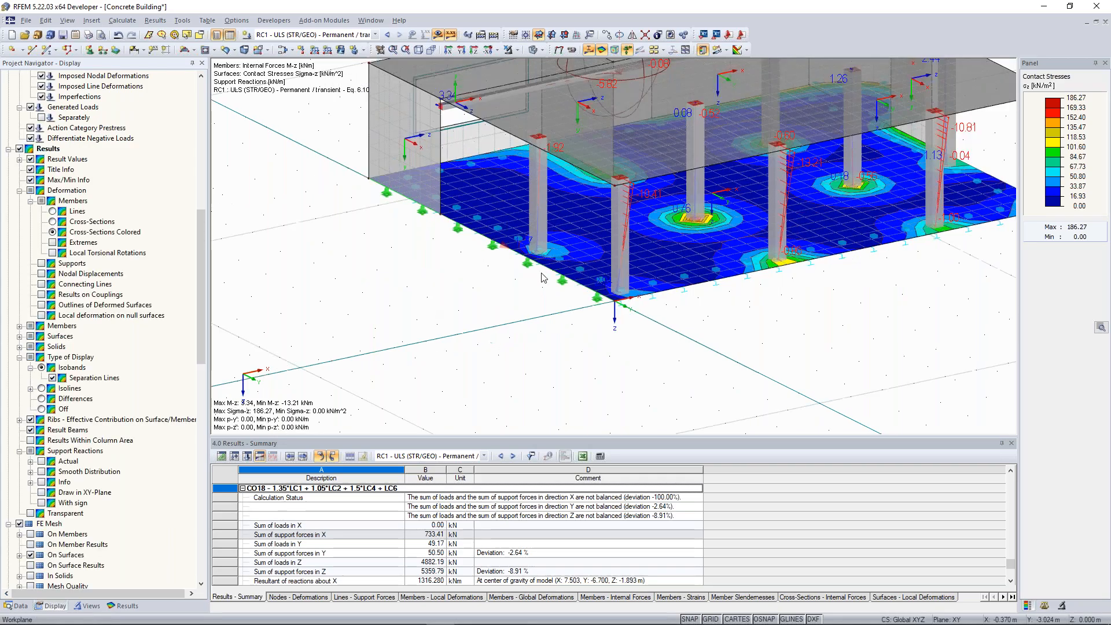
ctrl+middle_drag(770, 326, 509, 382)
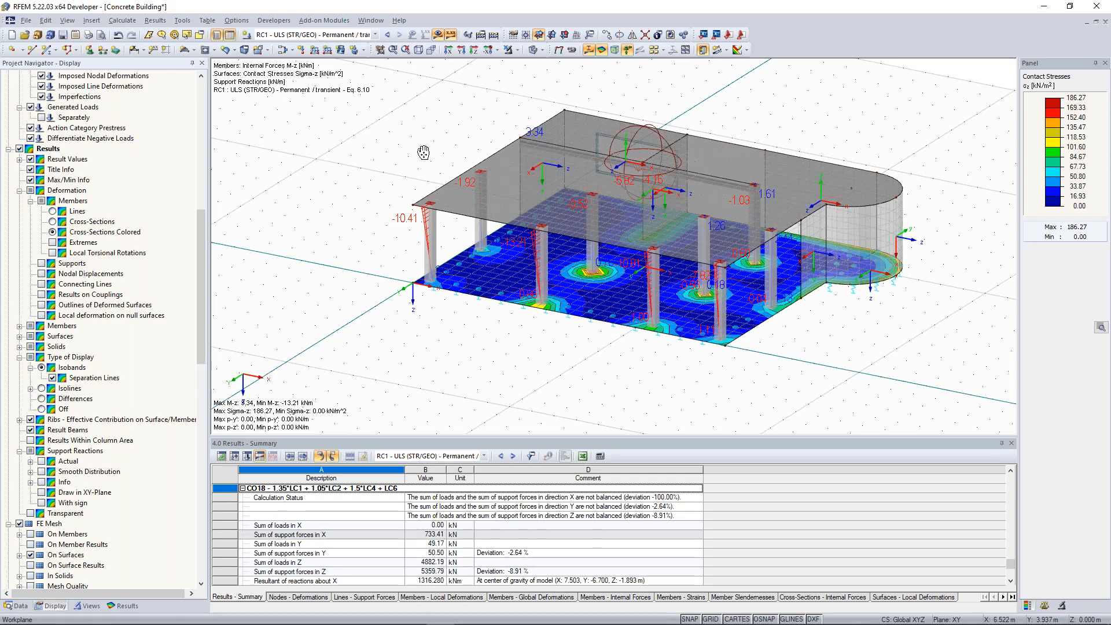
scroll(535, 133, up, 2)
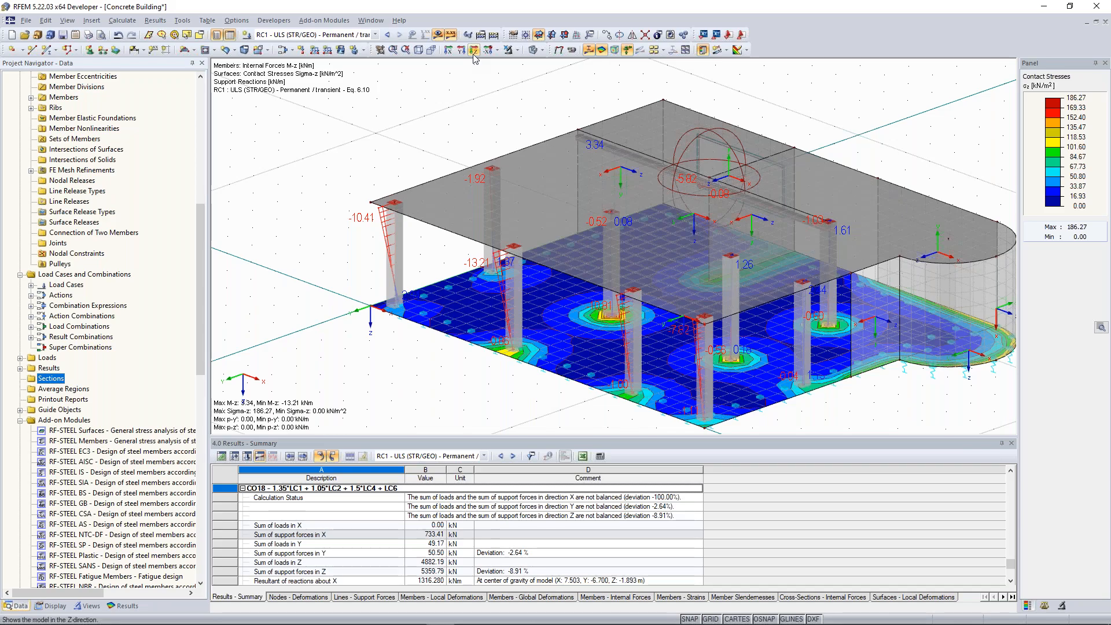
Create a new section named 1-1 across the roof slab, from point (0.000, -4.250, -3.250) to point (14.000, -3.000, -3.250) m.
right_click(55, 381)
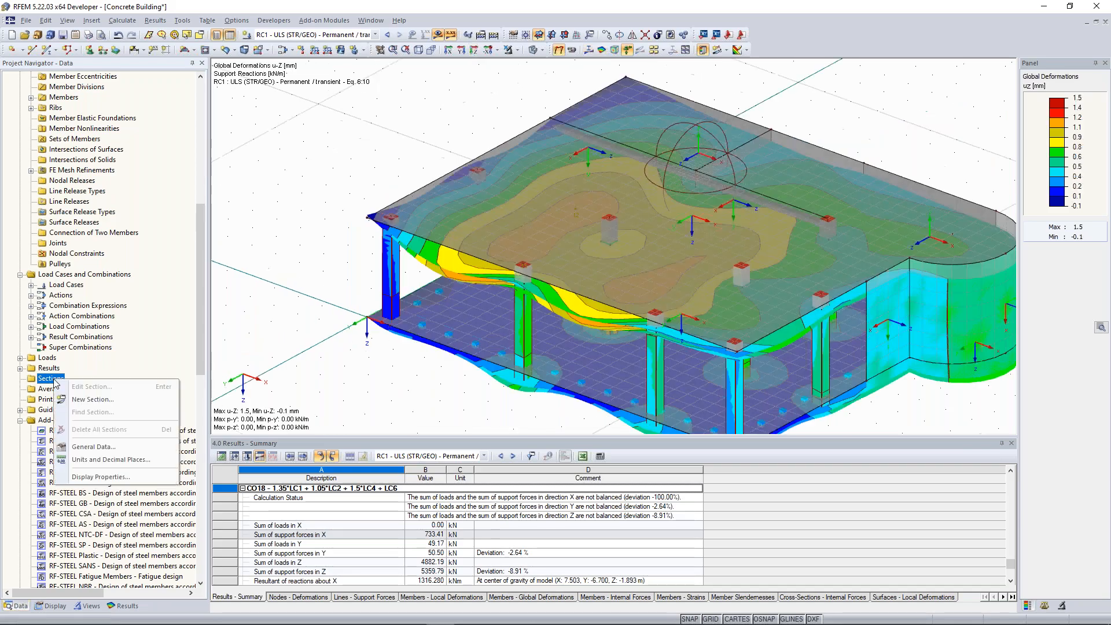
click(102, 402)
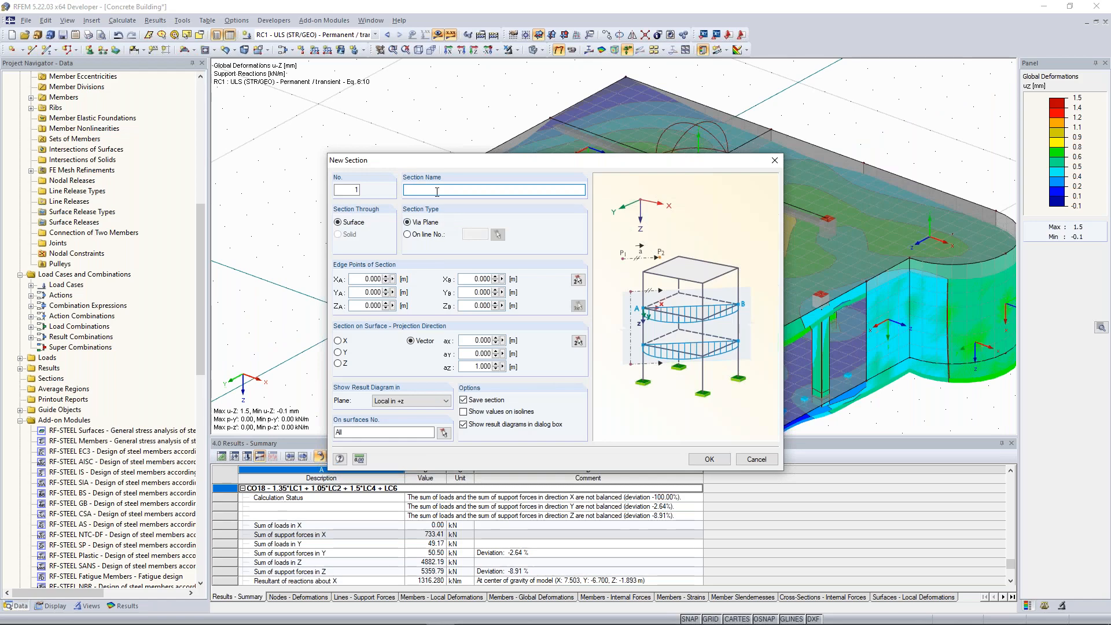
text(1-1)
click(577, 304)
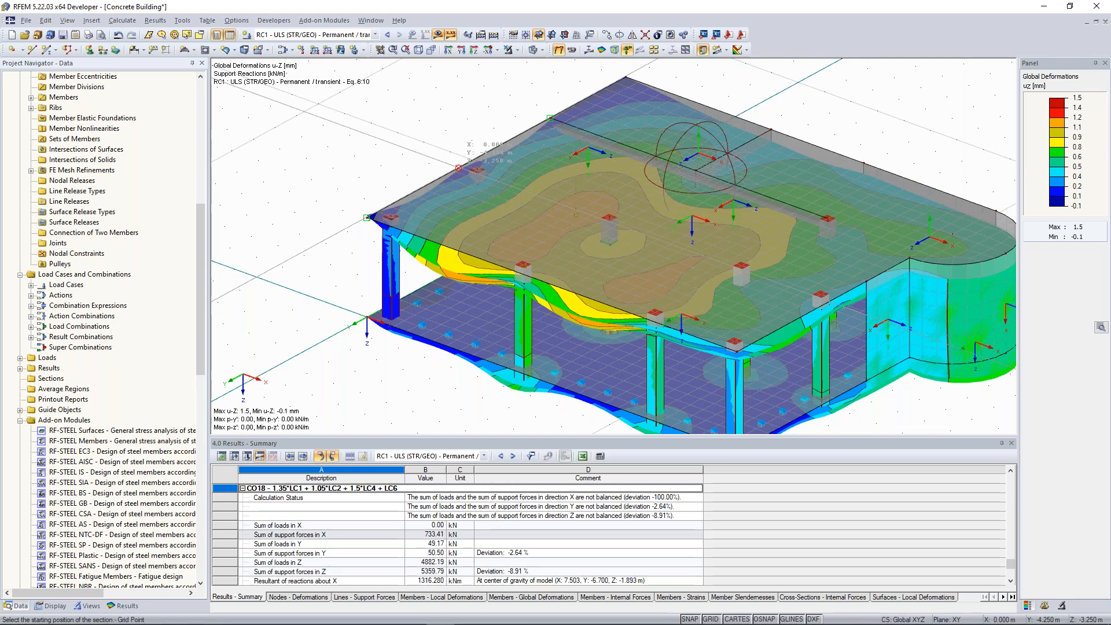
click(458, 168)
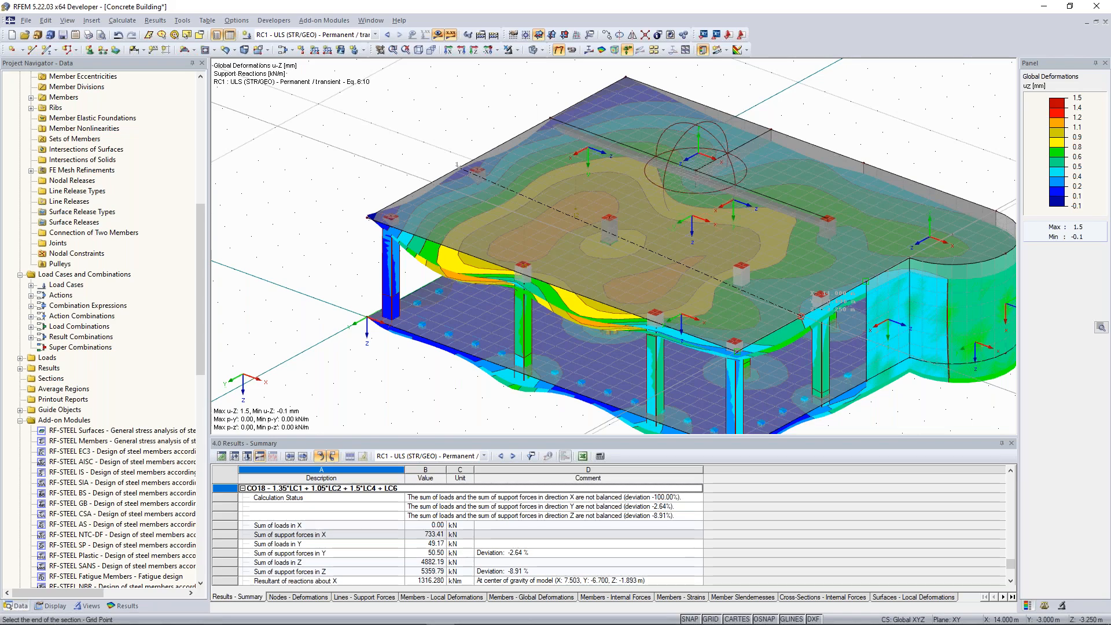
click(800, 316)
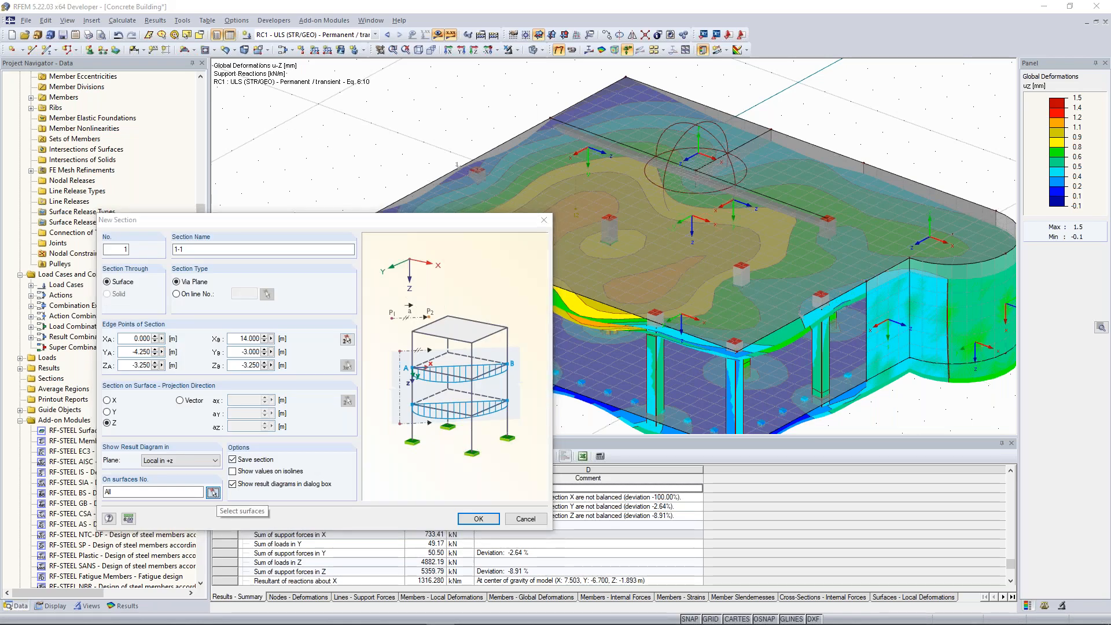
Limit section 1-1 to the roof slab, surface No. 3, and accept the section.
click(216, 489)
click(59, 113)
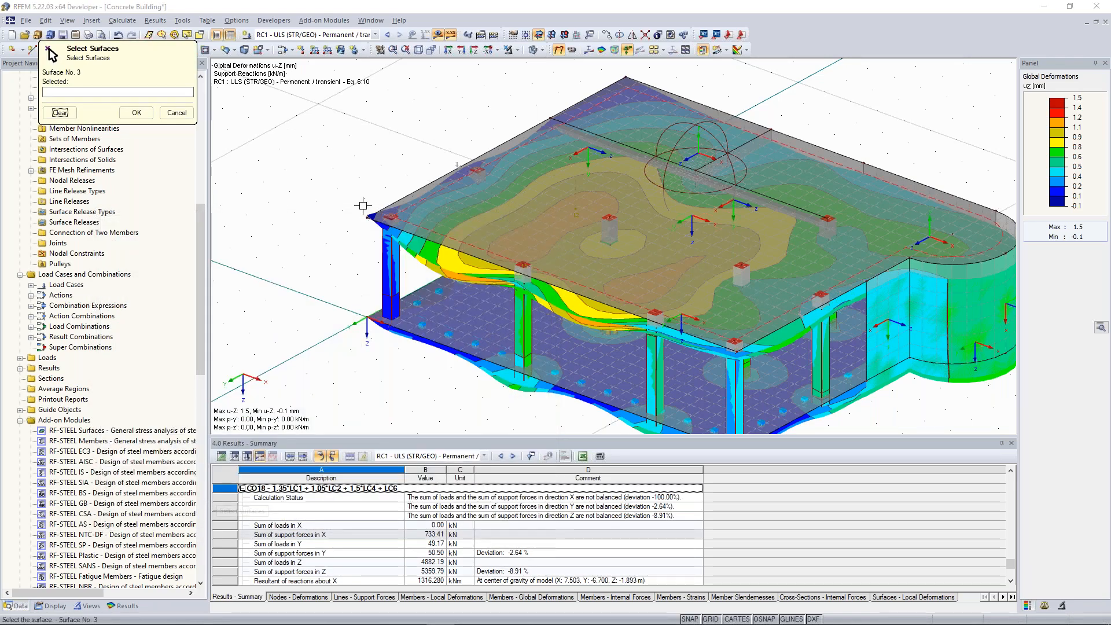
click(498, 214)
click(136, 114)
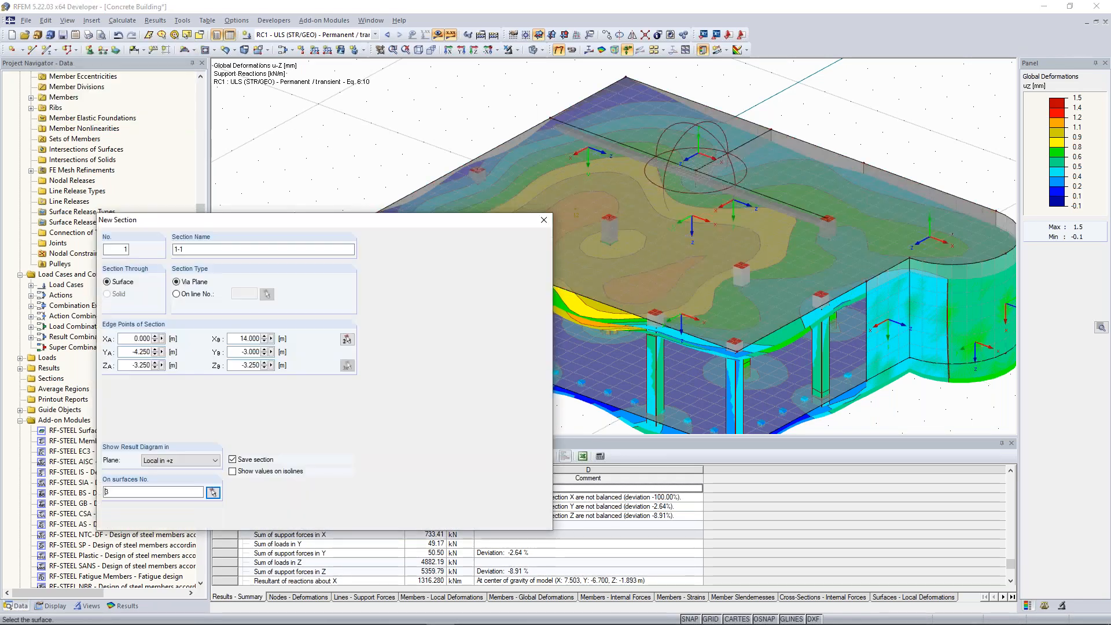
click(483, 521)
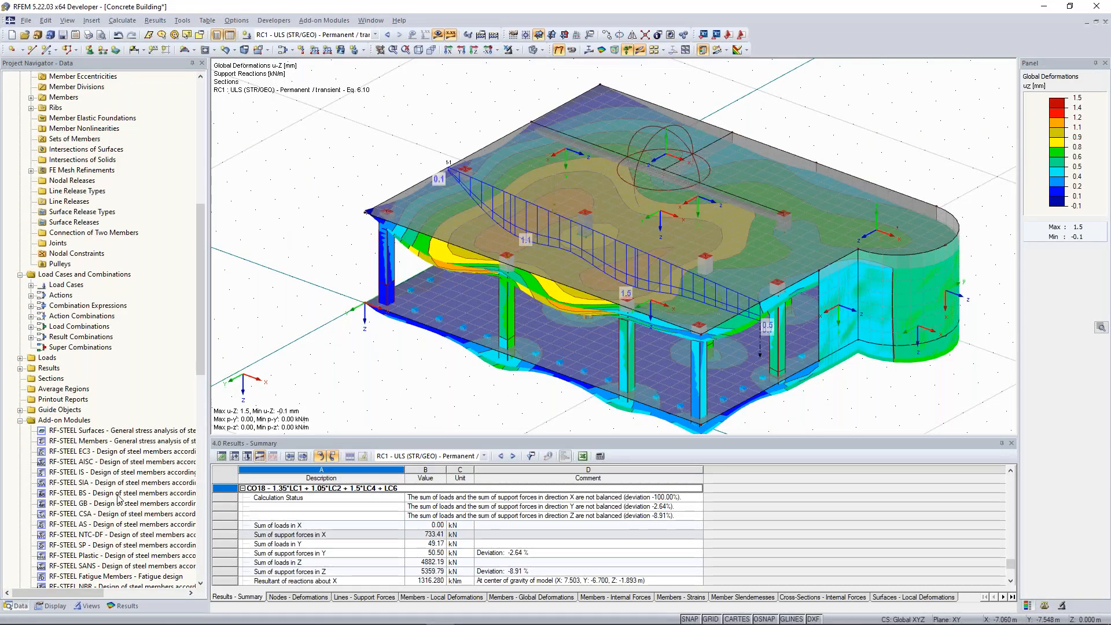
Examine section 1-1's result diagram on the roof slab for the global deformation uZ and the basic internal force mx.
click(123, 606)
scroll(138, 509, down, 3)
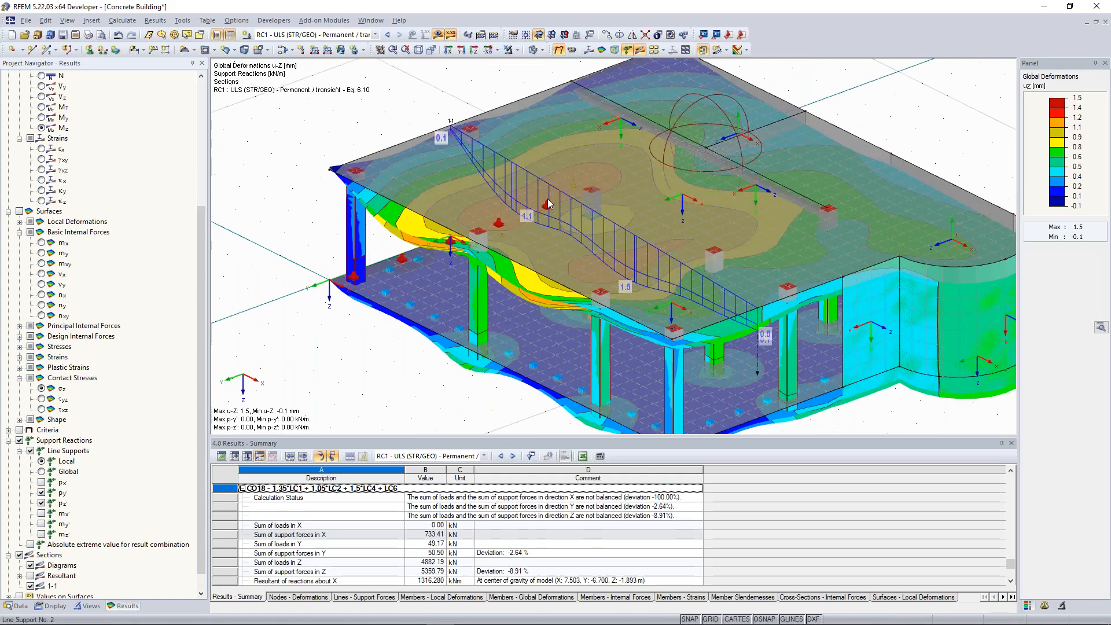
scroll(103, 347, down, 1)
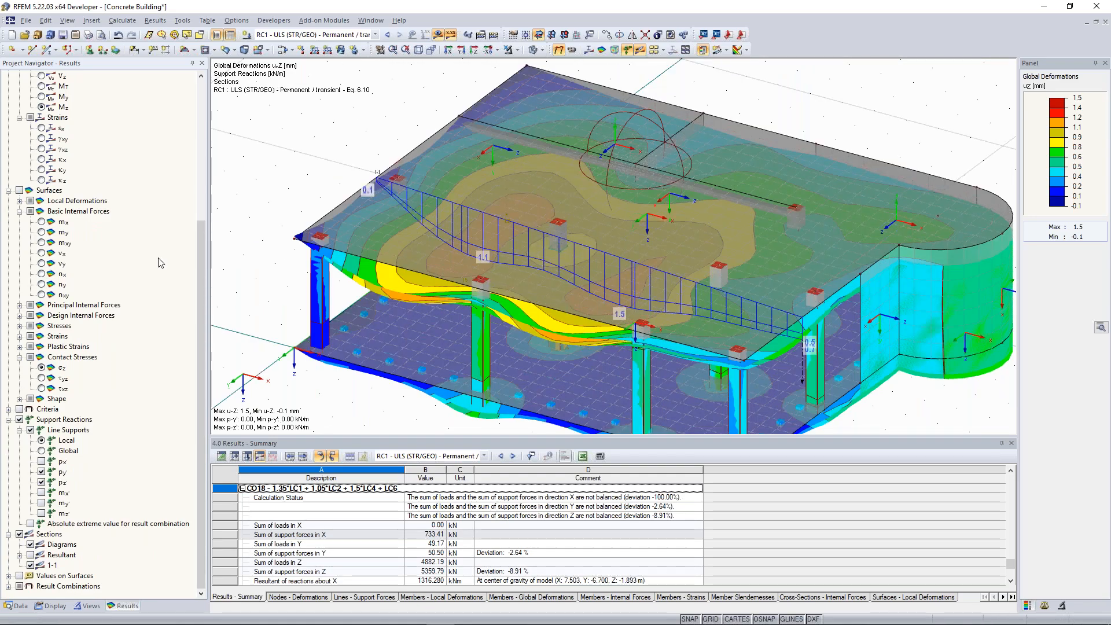
scroll(141, 280, up, 6)
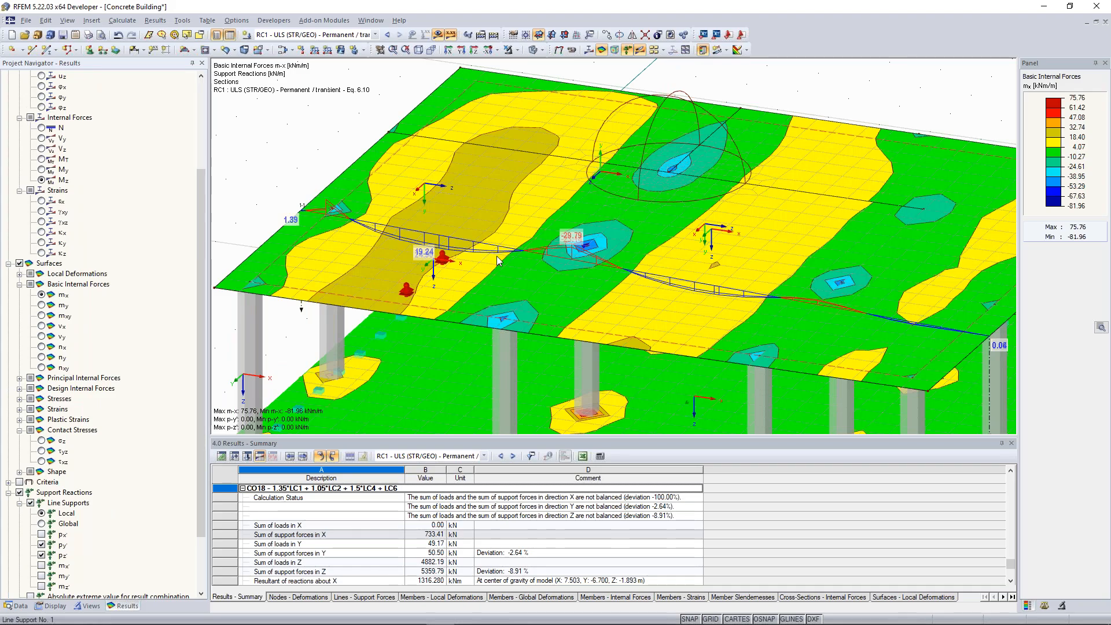
scroll(273, 208, down, 3)
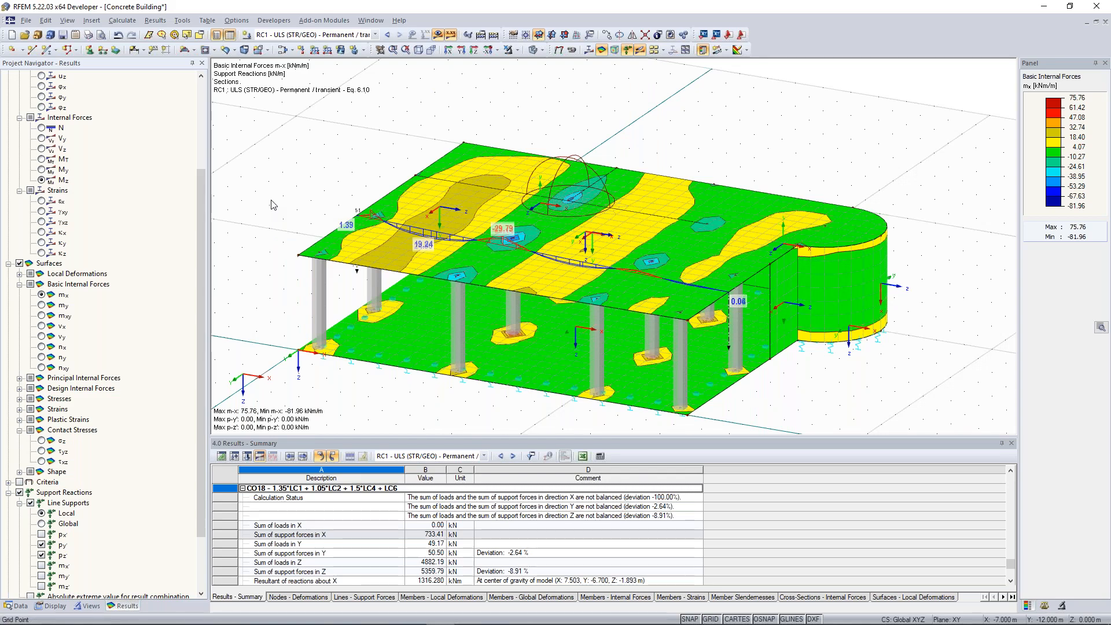
Insert a clipping plane parallel to X-Z and switch the results to the global deformations uZ.
click(94, 22)
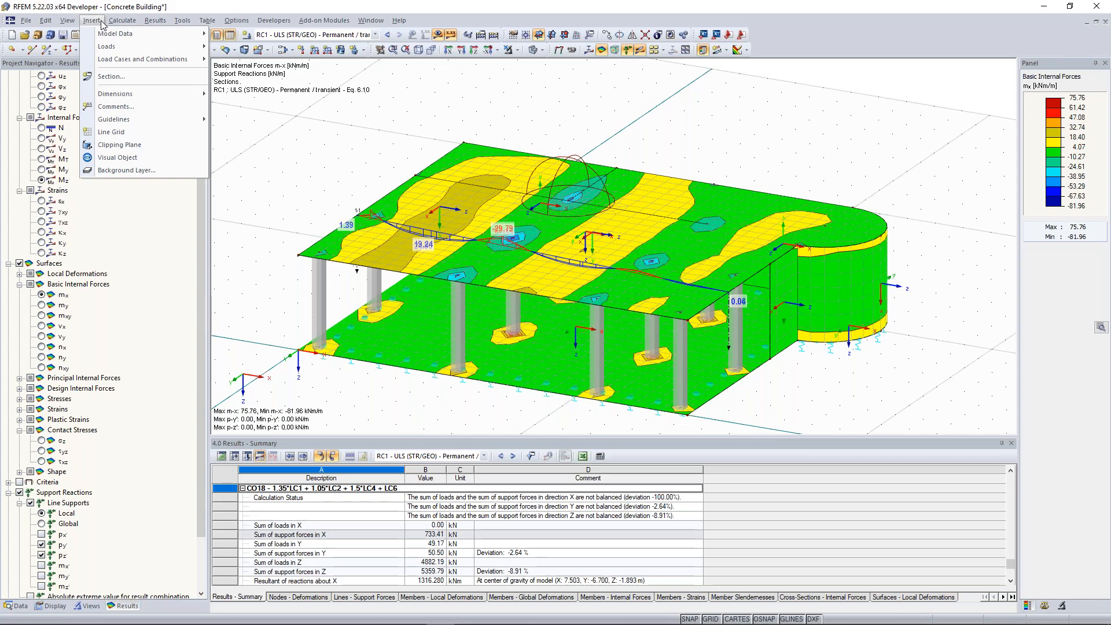
click(147, 145)
ctrl+middle_drag(584, 129, 738, 137)
scroll(79, 323, up, 4)
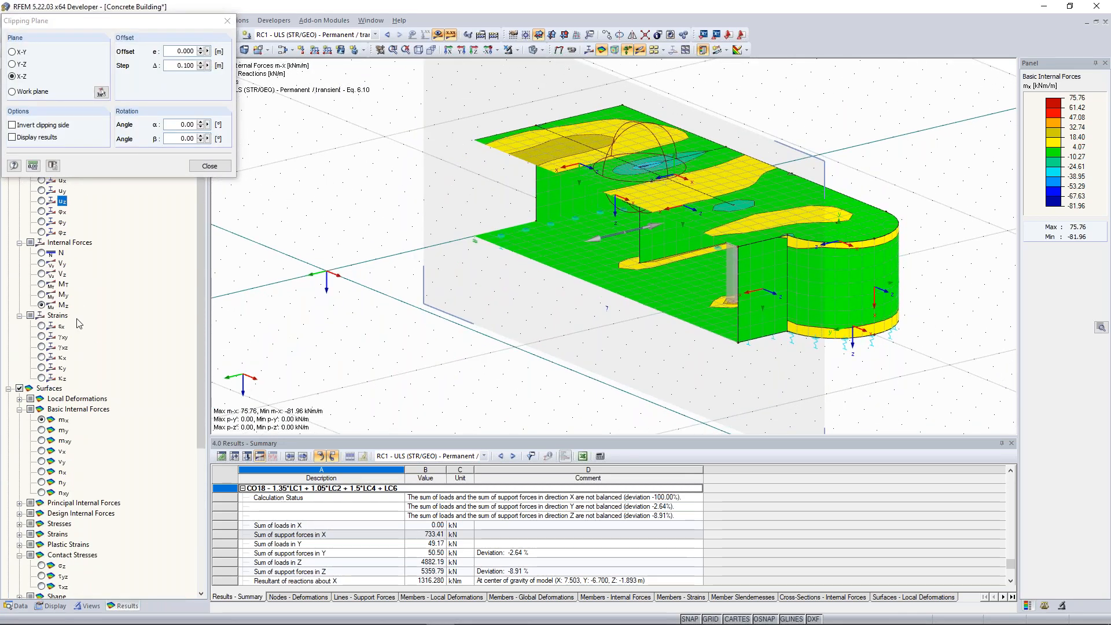
click(220, 56)
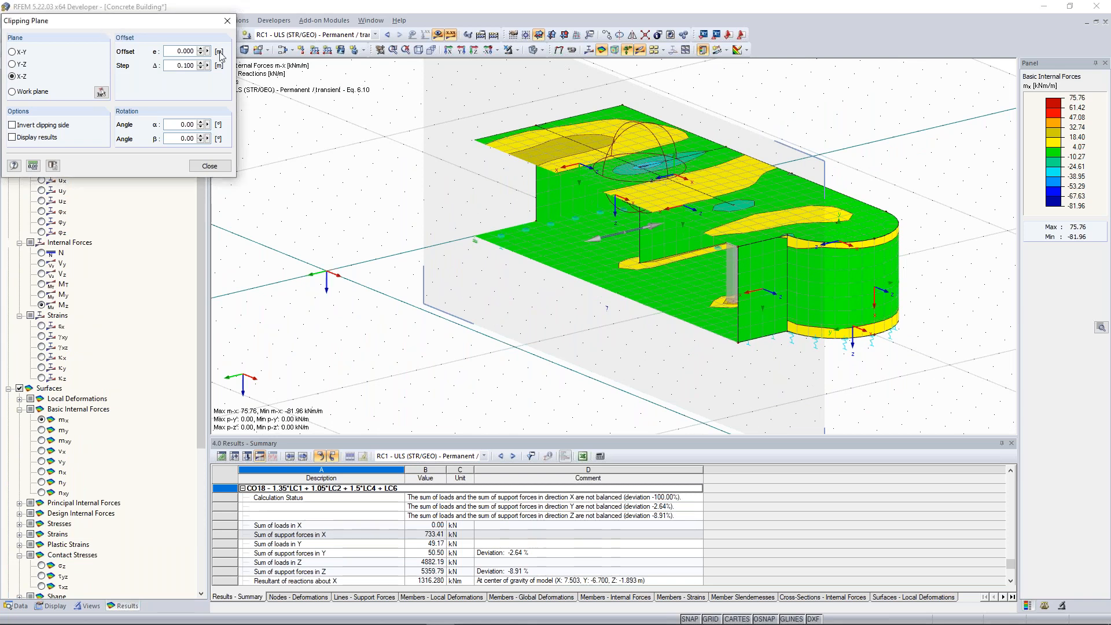
drag(87, 21, 114, 56)
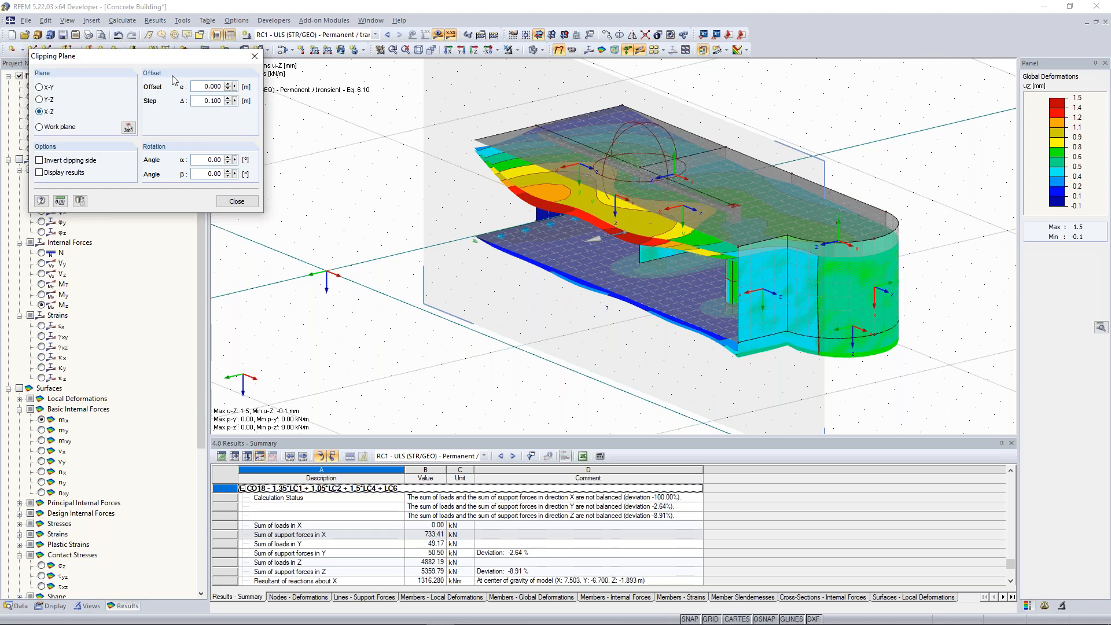
Move the X-Z clipping plane through the building to an offset of -0.500 m, and set its step to 0.500 m.
click(228, 85)
click(228, 89)
click(227, 89)
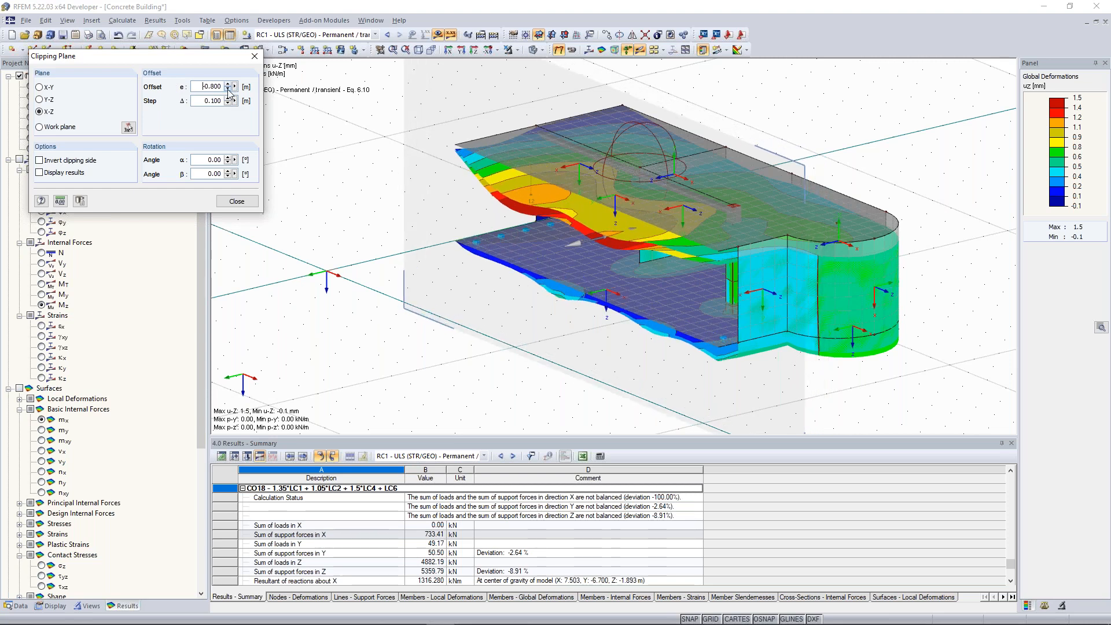
click(228, 90)
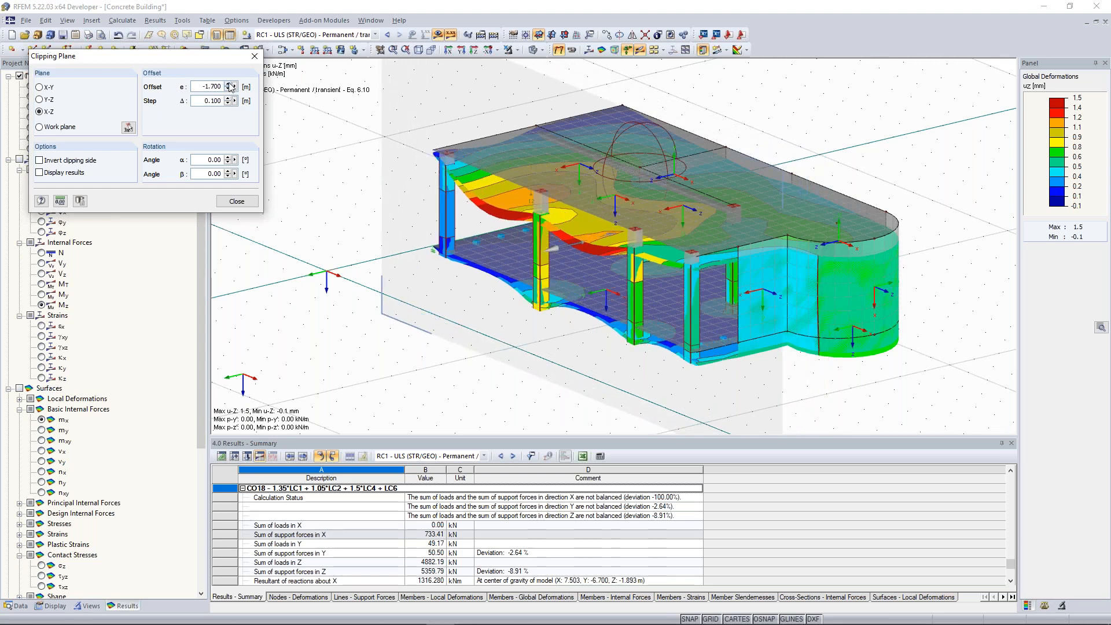
click(230, 89)
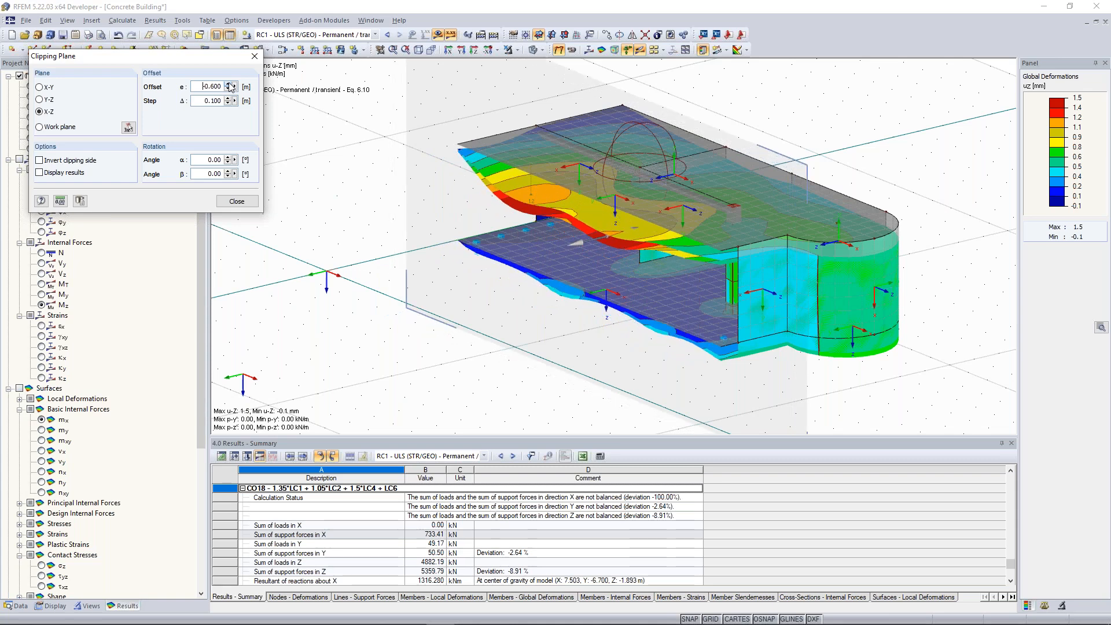
click(229, 85)
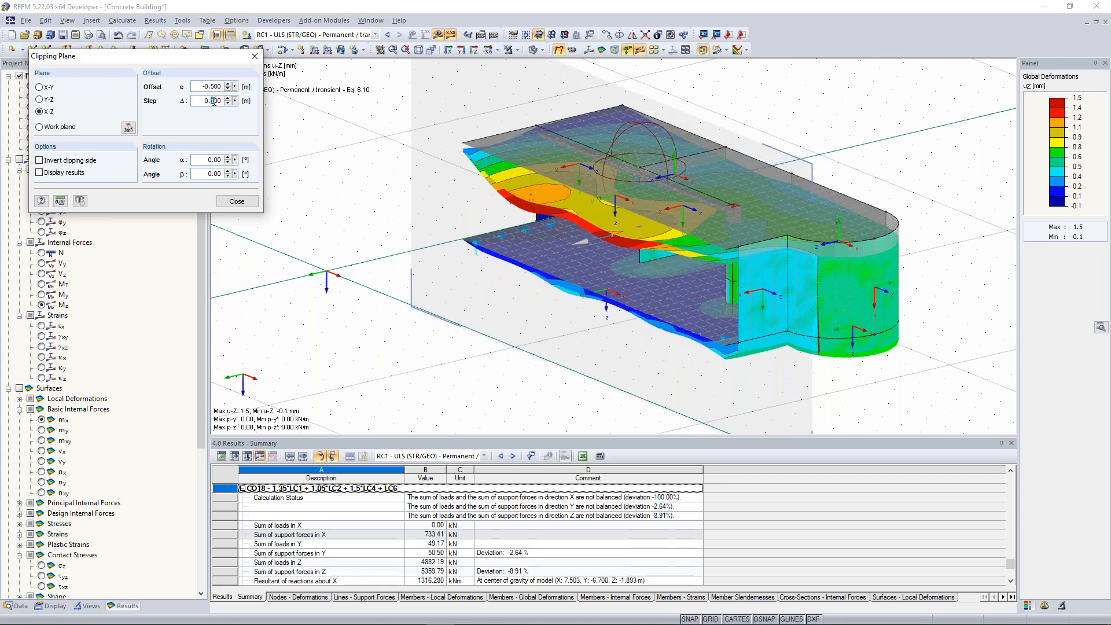
text(5)
Switch the clipping plane to X-Y, close it, and view the deformations of the complete building.
key(alt+x)
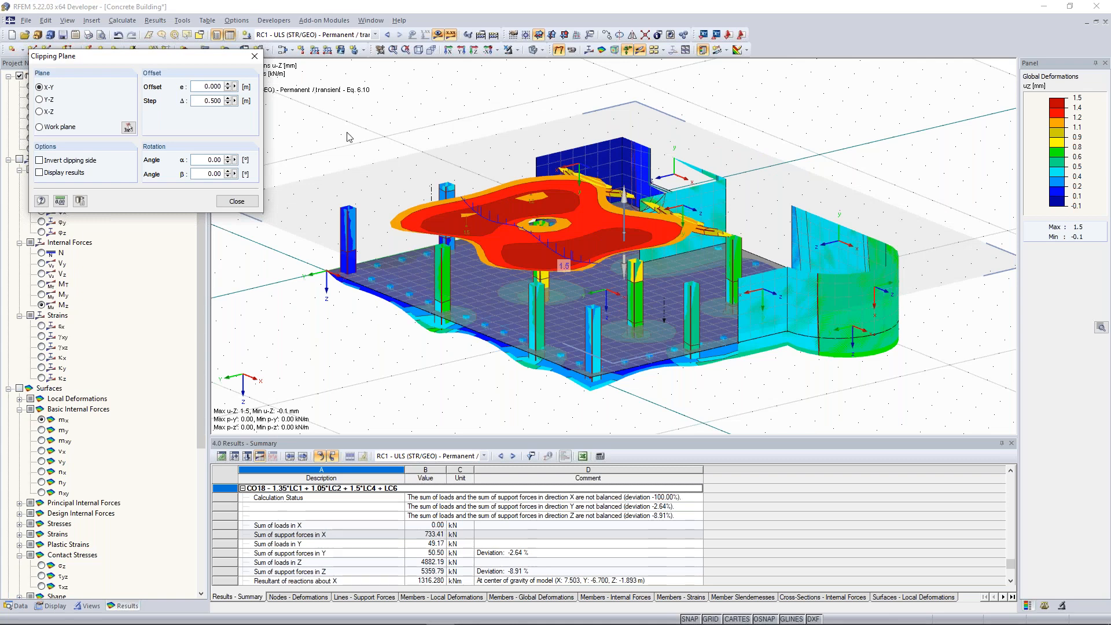
key(Escape)
middle_drag(349, 137, 388, 156)
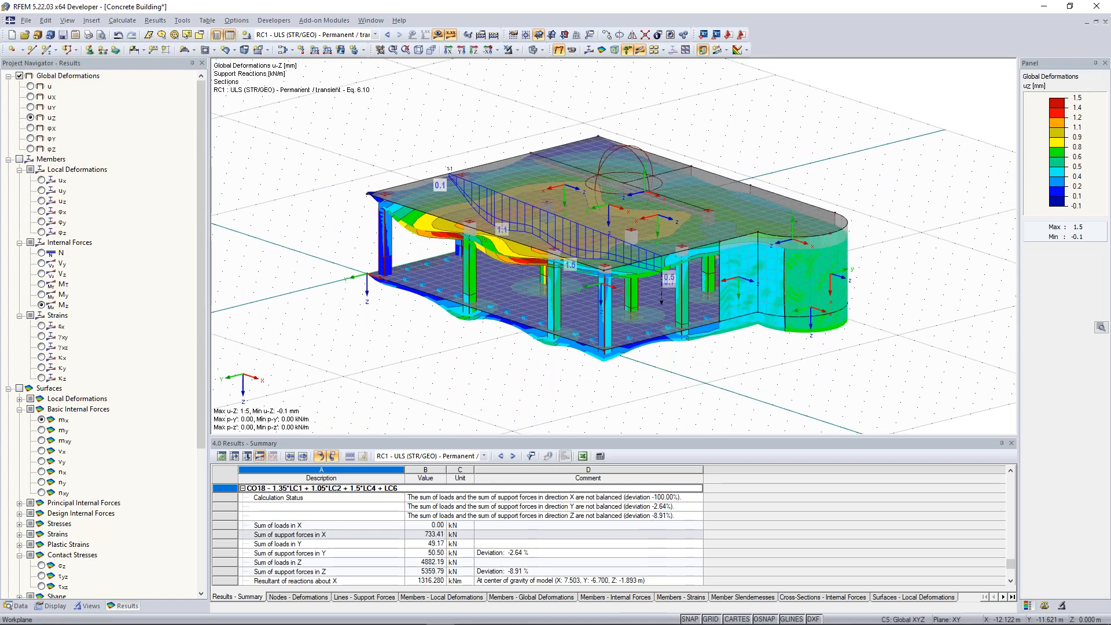
ctrl+middle_drag(406, 346, 402, 323)
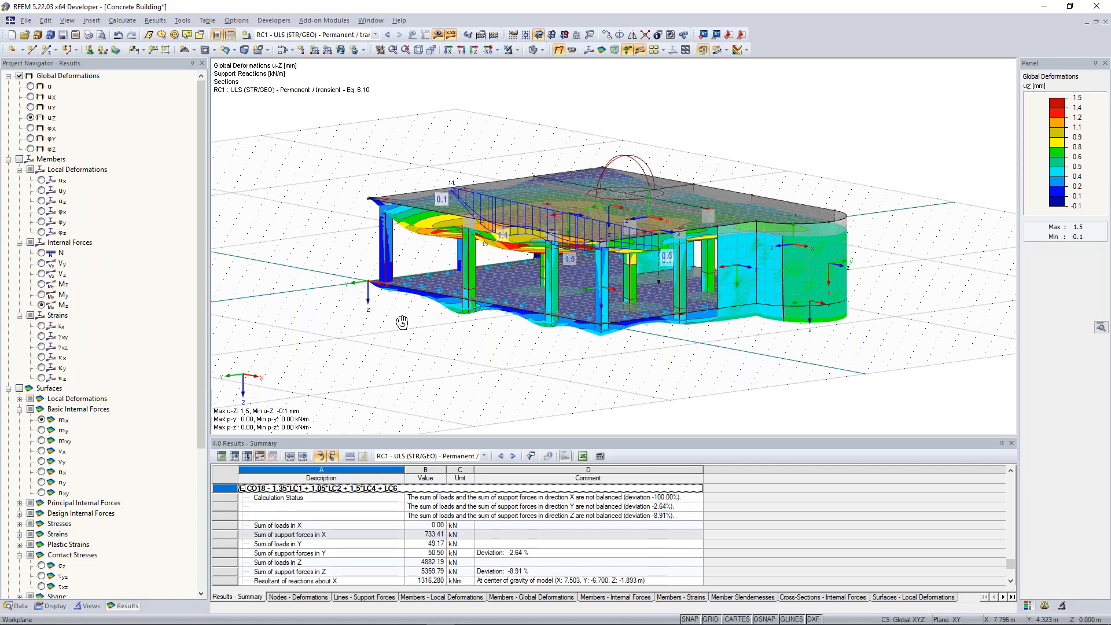
ctrl+middle_drag(402, 323, 424, 314)
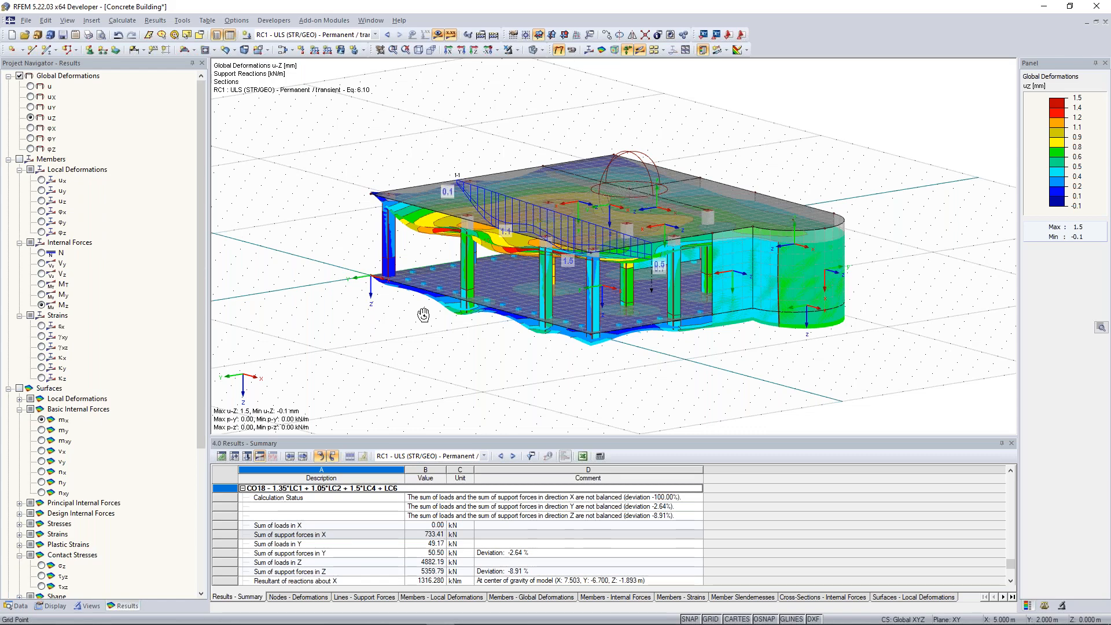
Fly through the building's interior and up above the roof slab to examine the global deformation uZ, returning to the overall model view.
key(f)
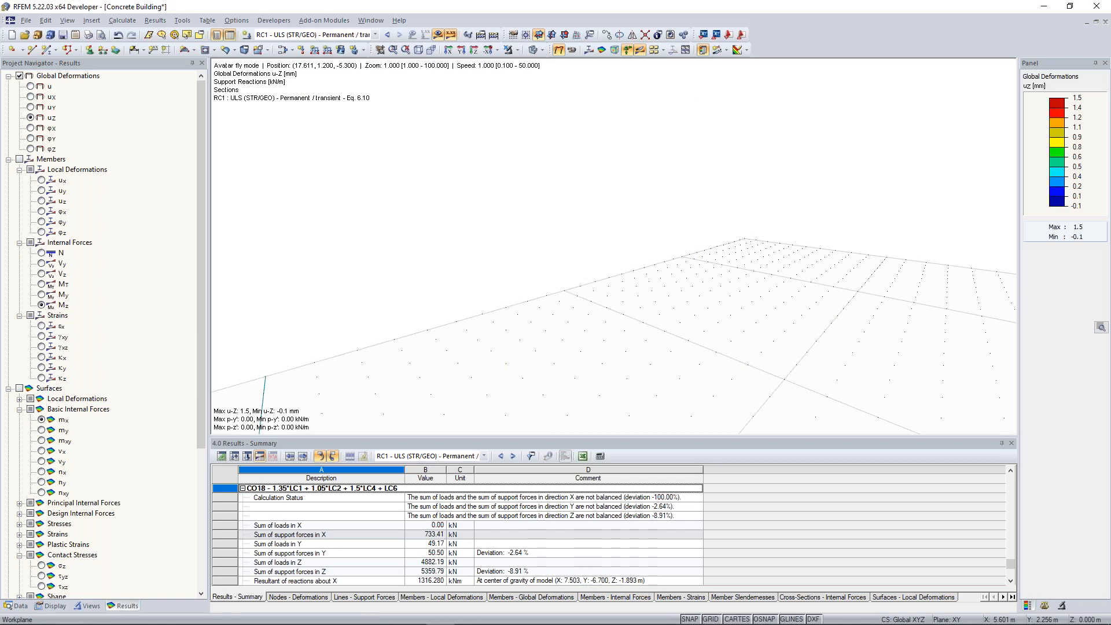
key(w)
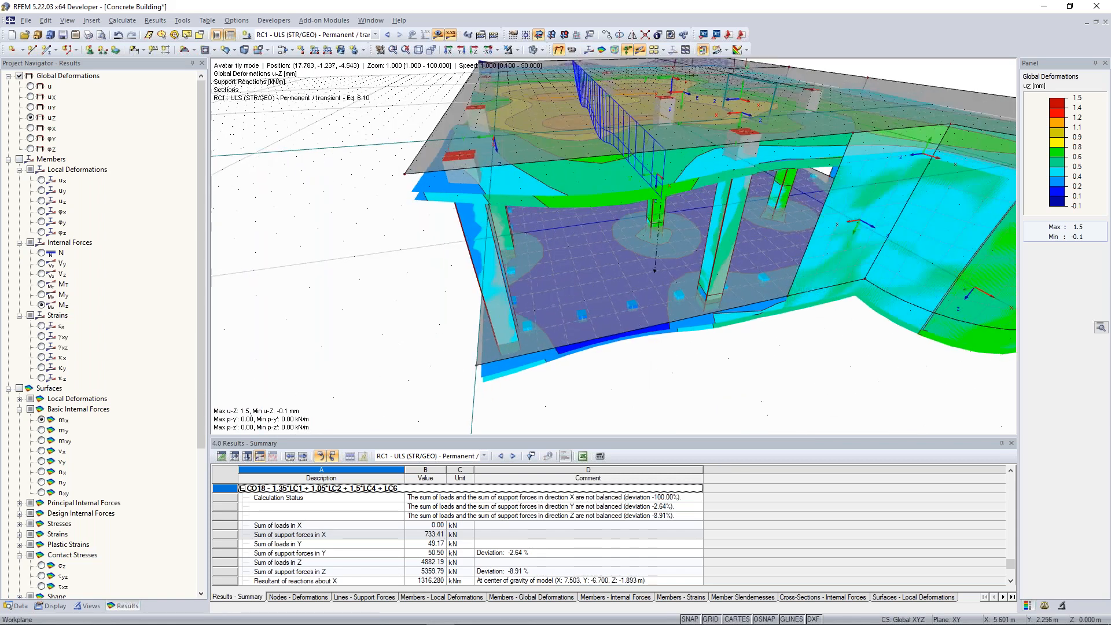
key(w)
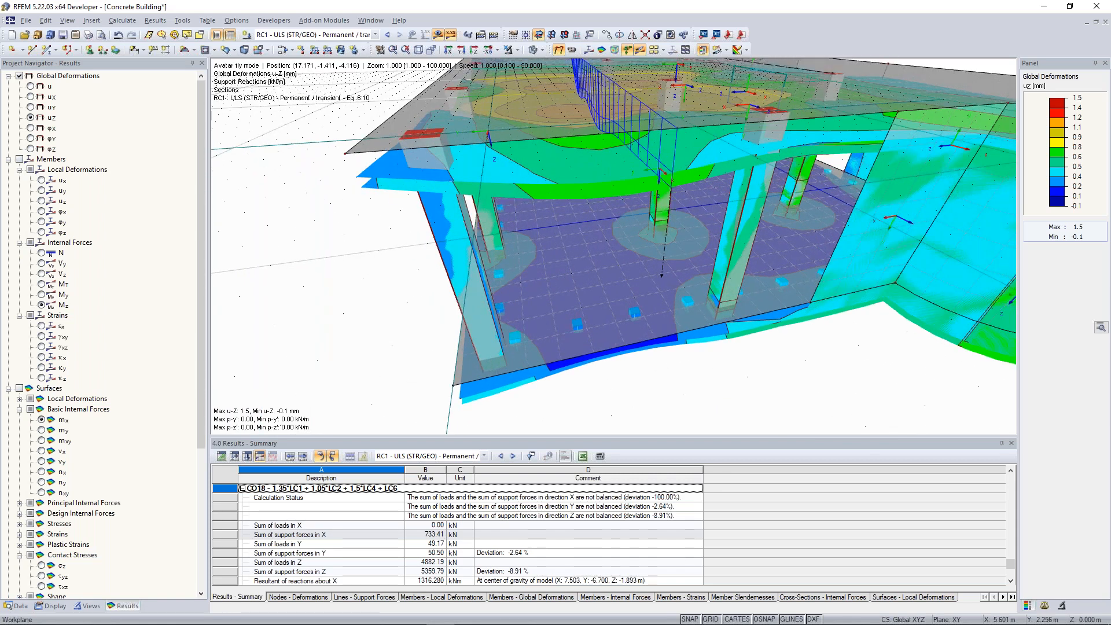
key(w)
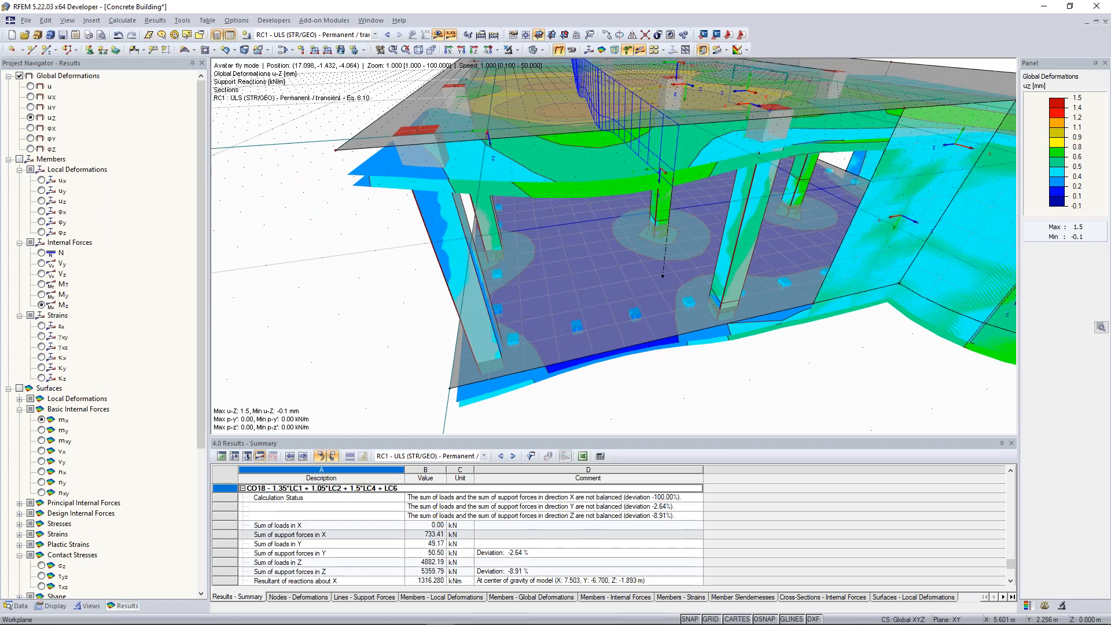
key(w)
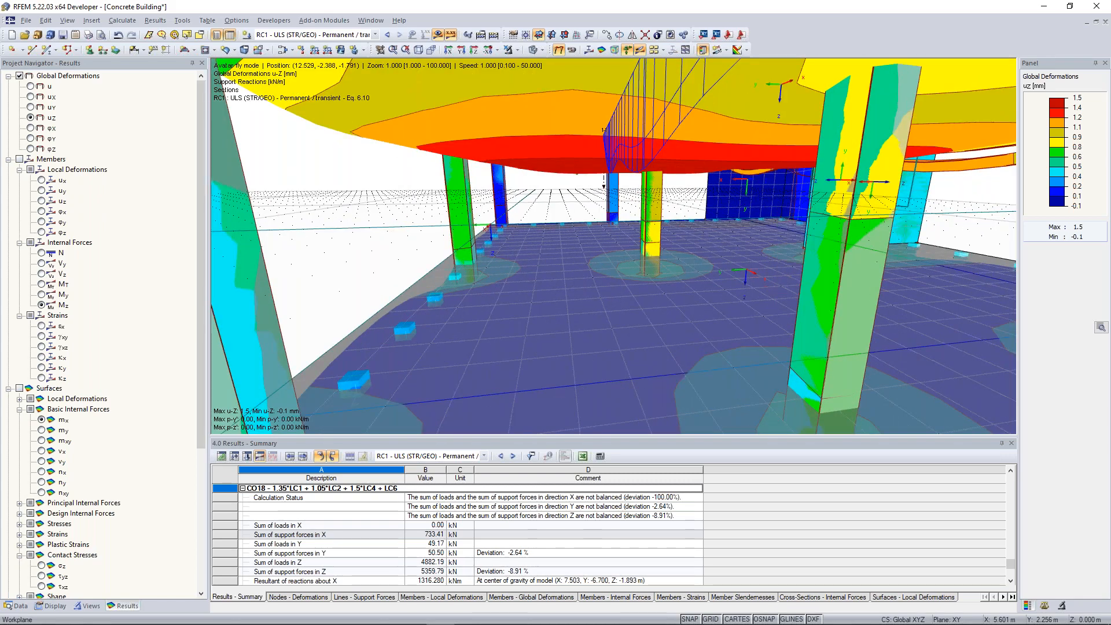
key(Up)
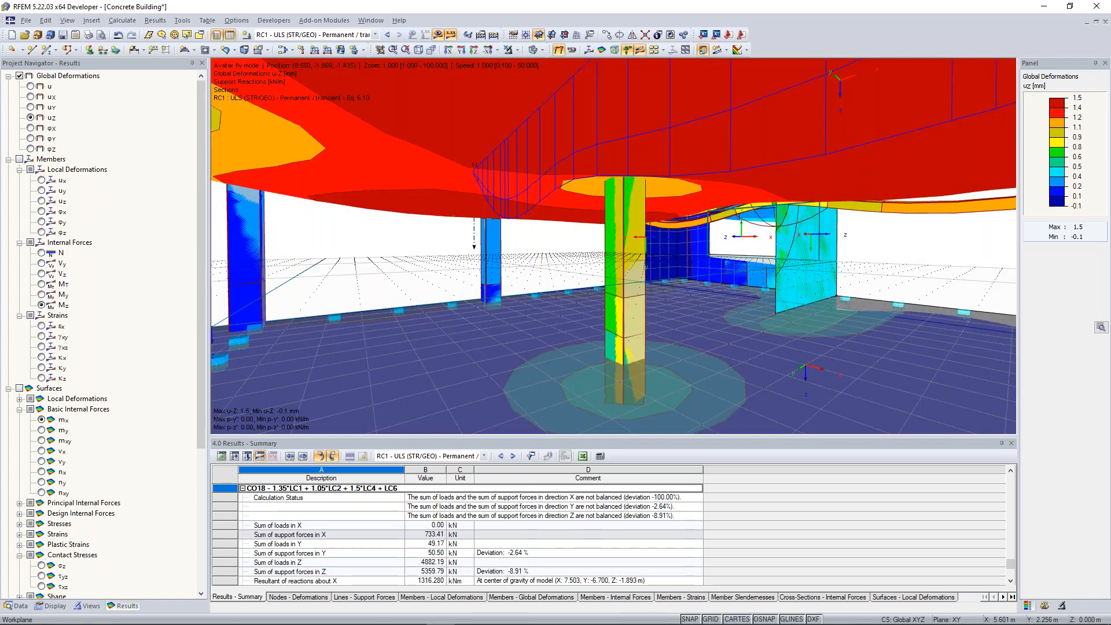
key(Up)
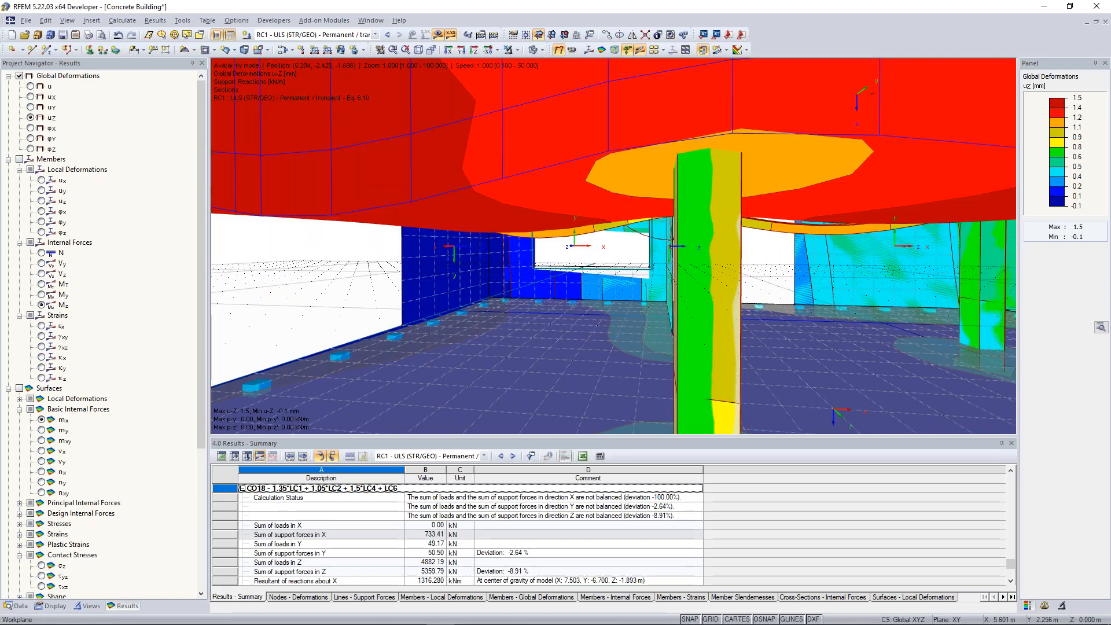
key(Up)
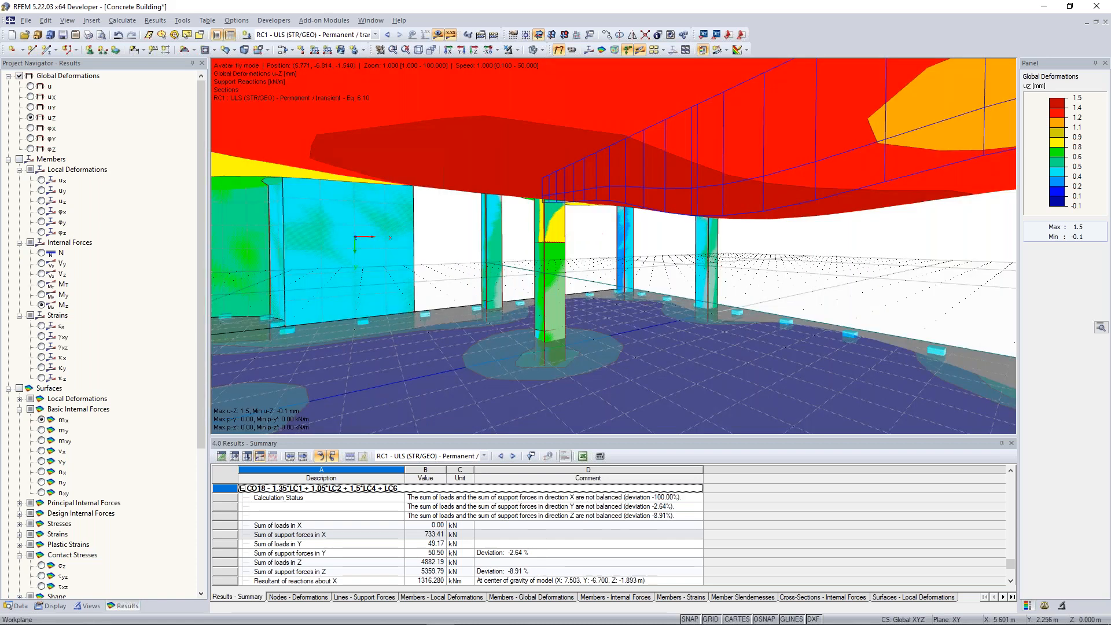
key(Up)
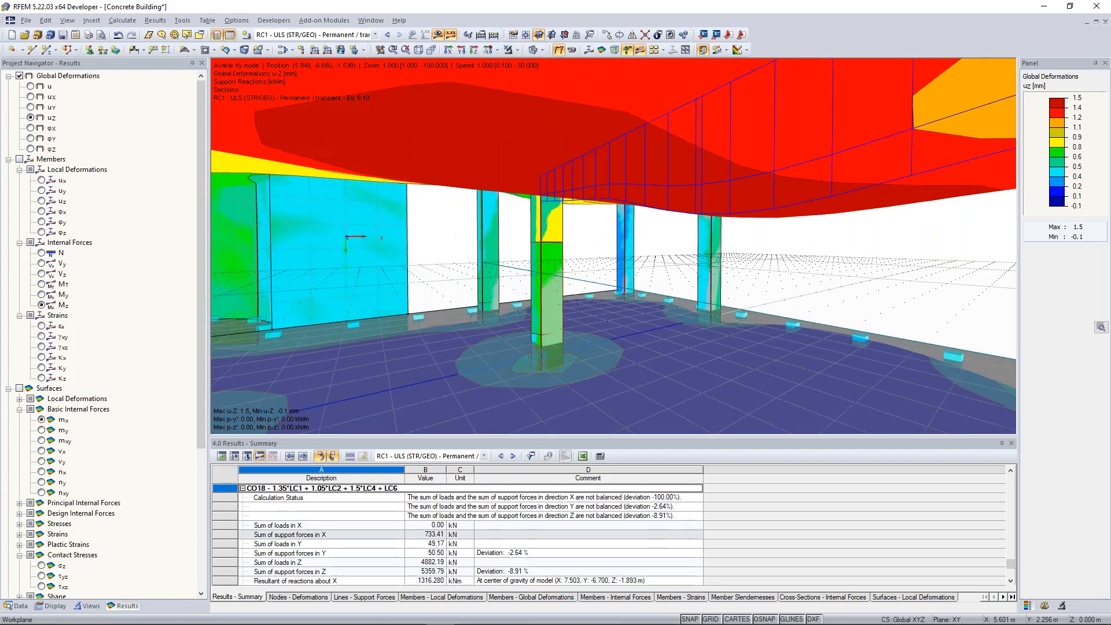
key(Up)
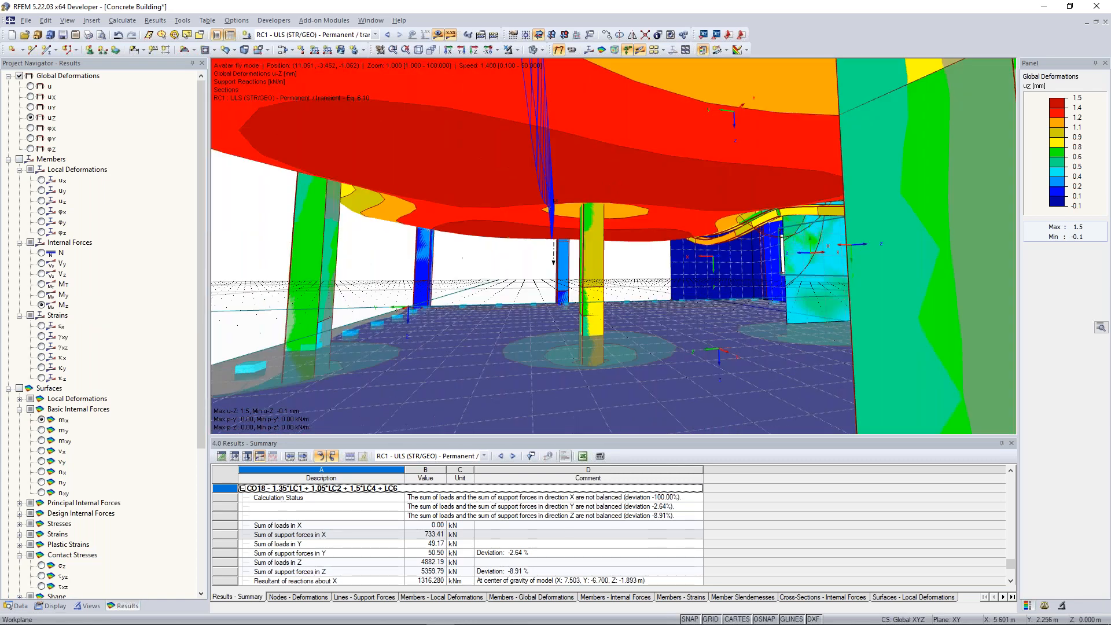
key(Up)
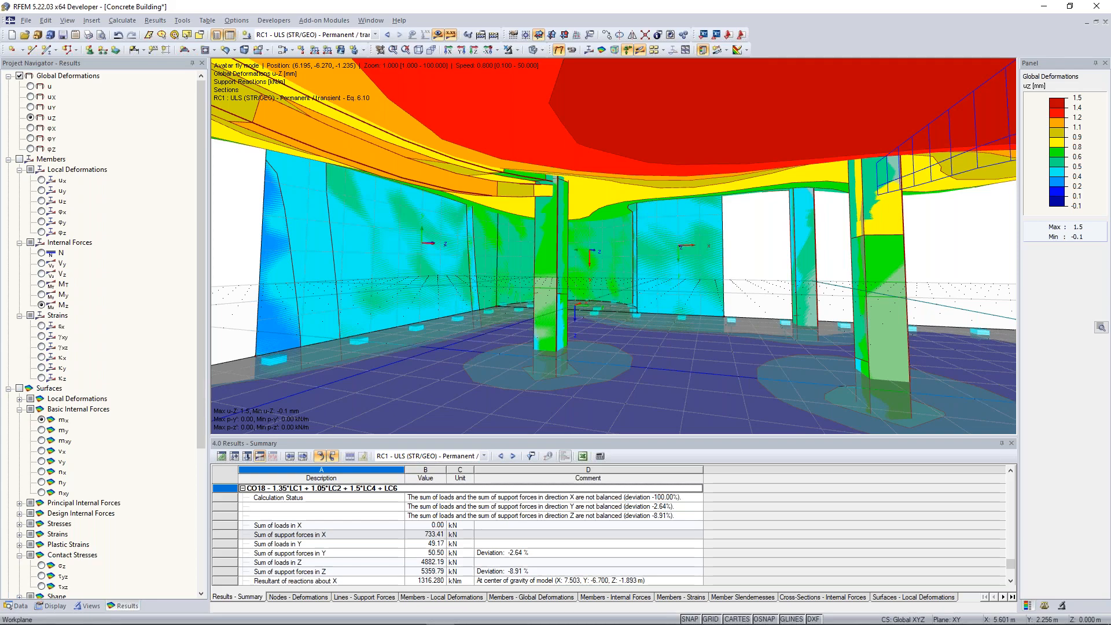
key(Page_Up)
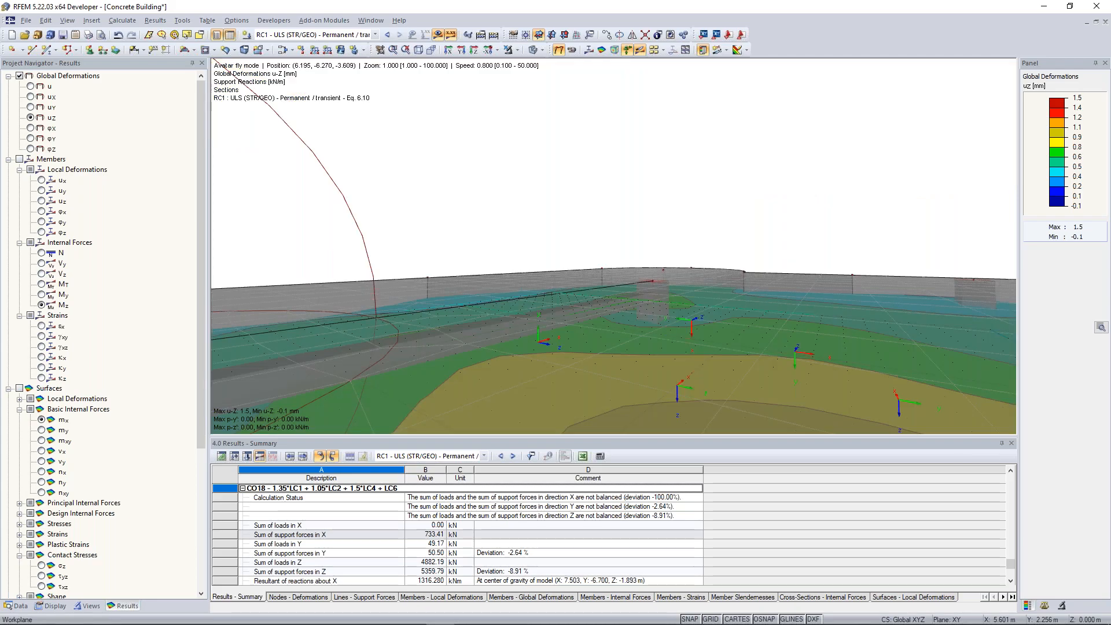
key(Escape)
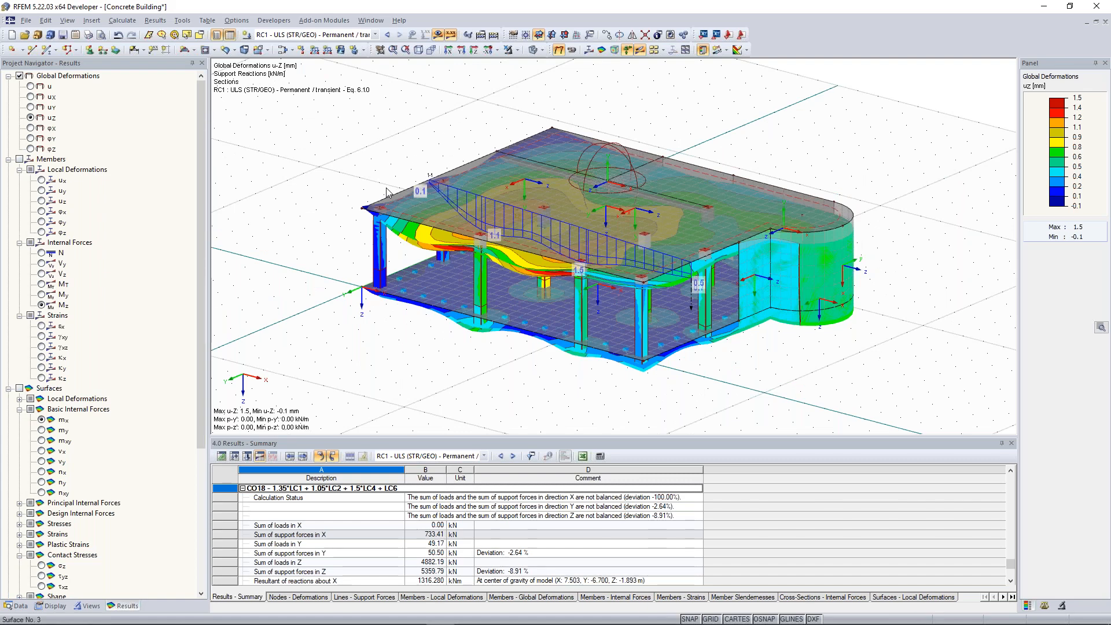
ctrl+middle_drag(388, 193, 381, 203)
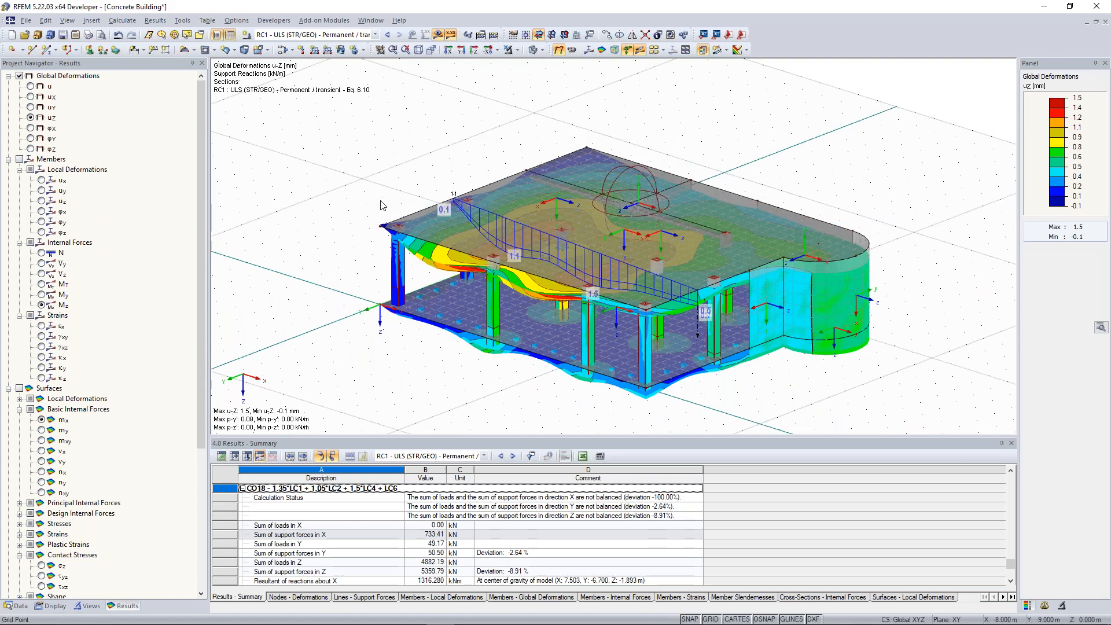
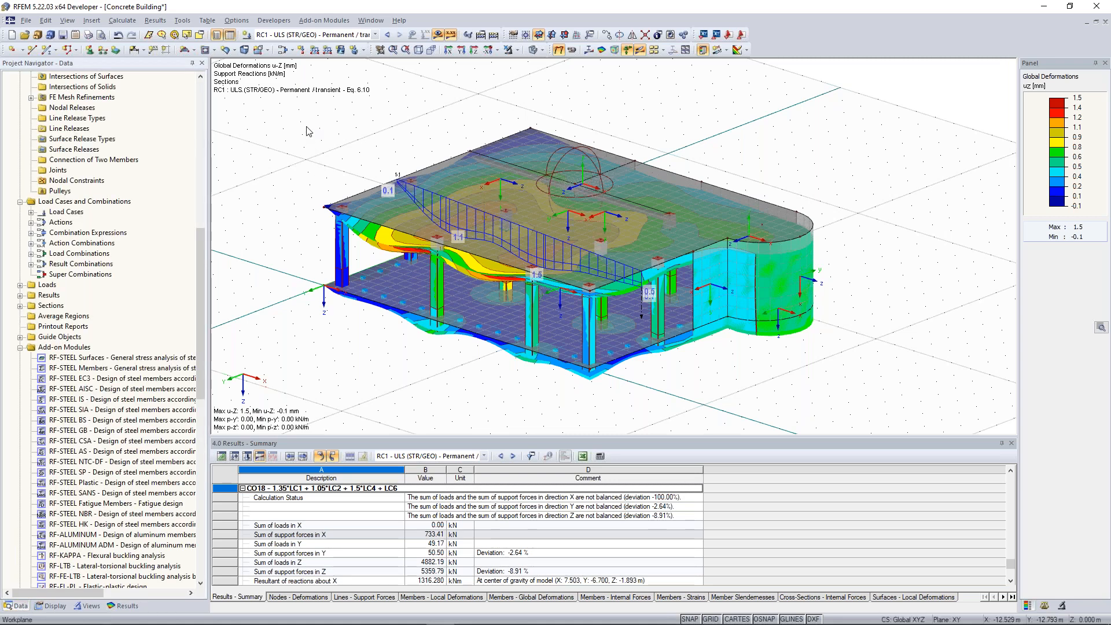
Show only the members with cross-section 1 - Rectangle 350/350 and save them as a user-defined view named Columns.
ctrl+middle_drag(302, 124, 376, 144)
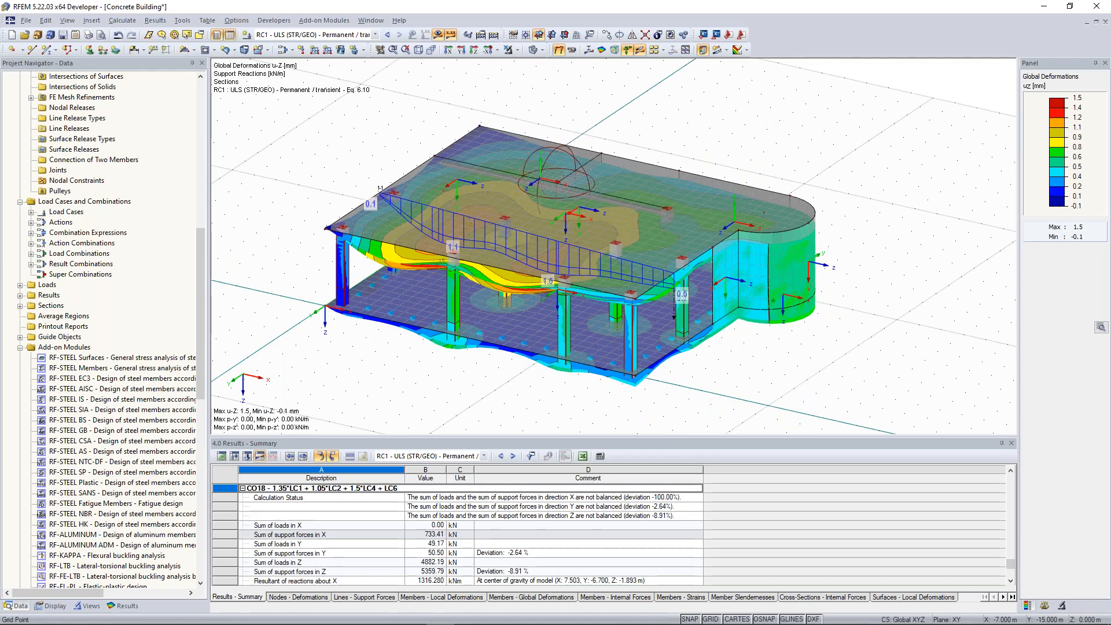
ctrl+middle_drag(345, 150, 315, 125)
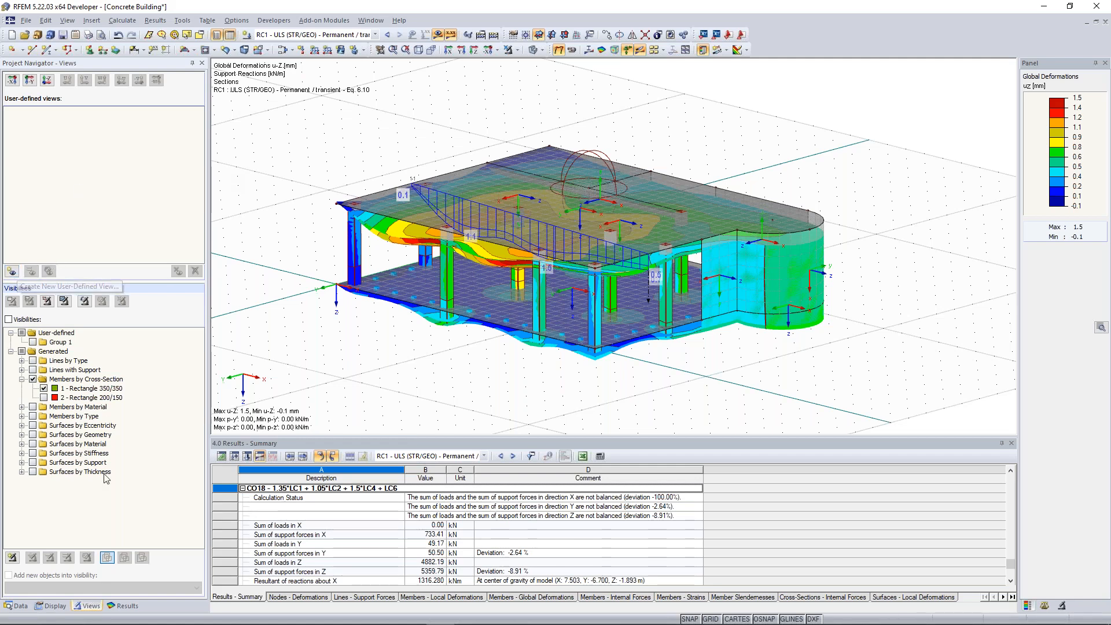
click(44, 388)
click(44, 389)
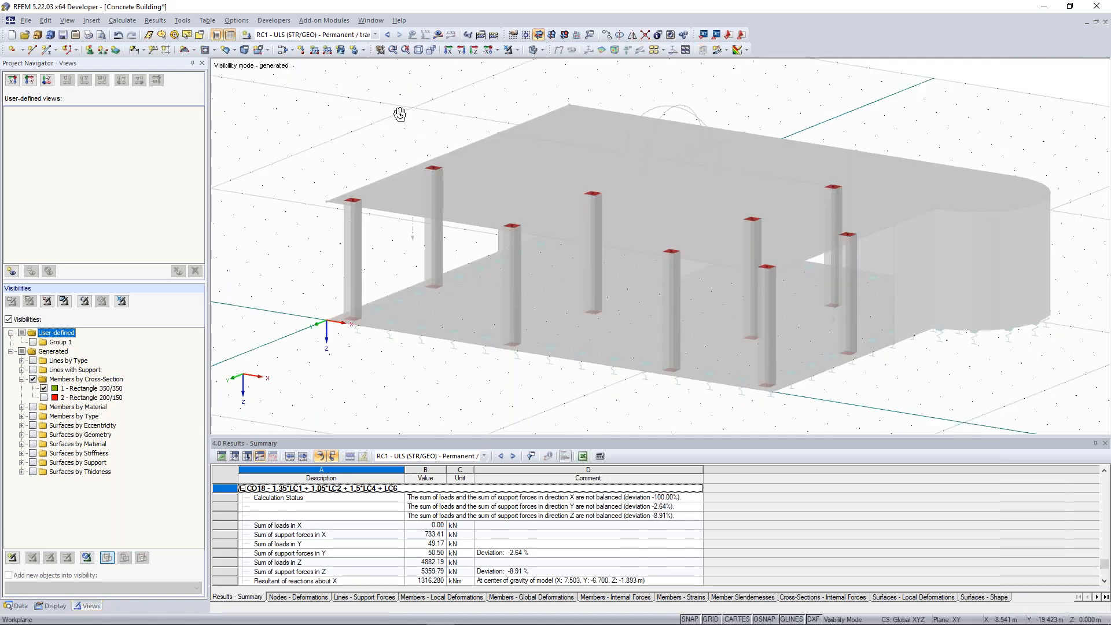
click(12, 271)
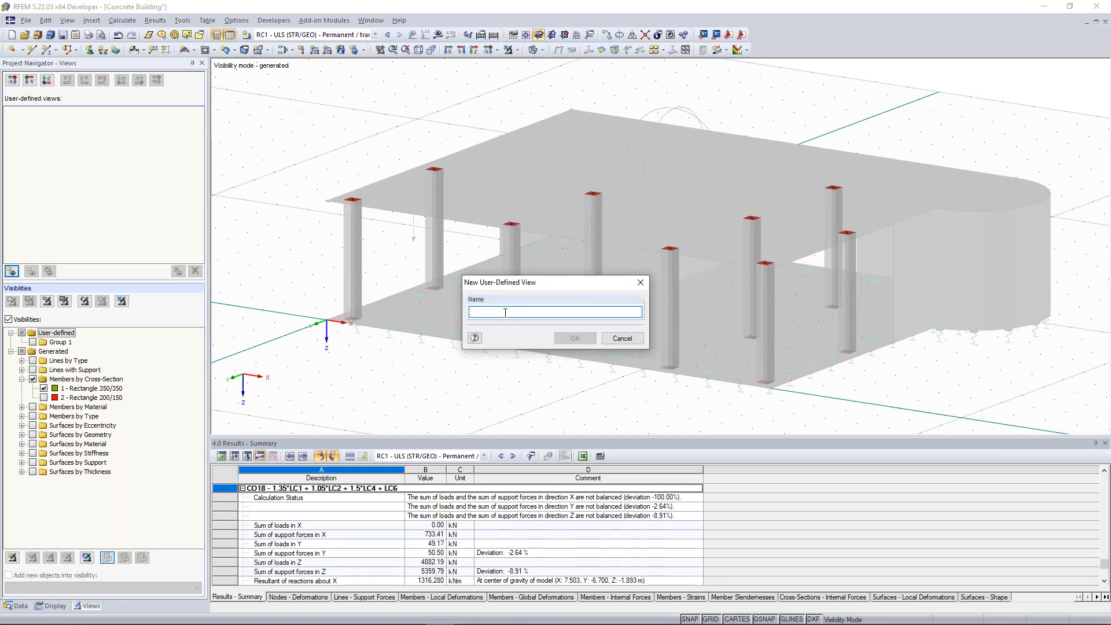
text(Columns)
click(588, 341)
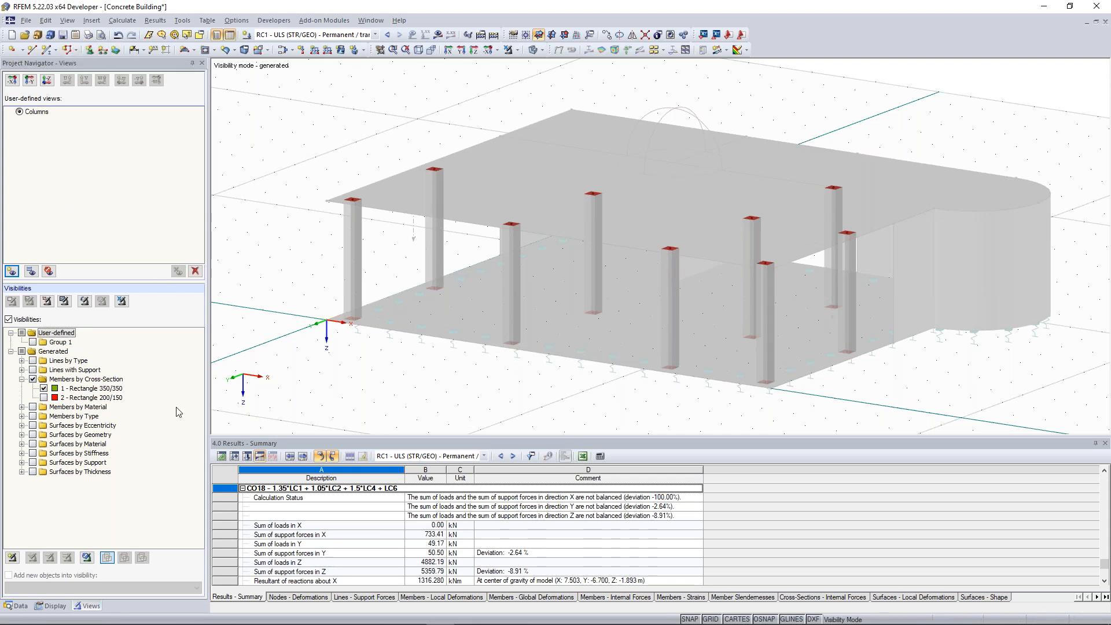
Hide the cross-section group of the columns and display only the surfaces with a thickness of 200 mm.
click(64, 388)
click(33, 380)
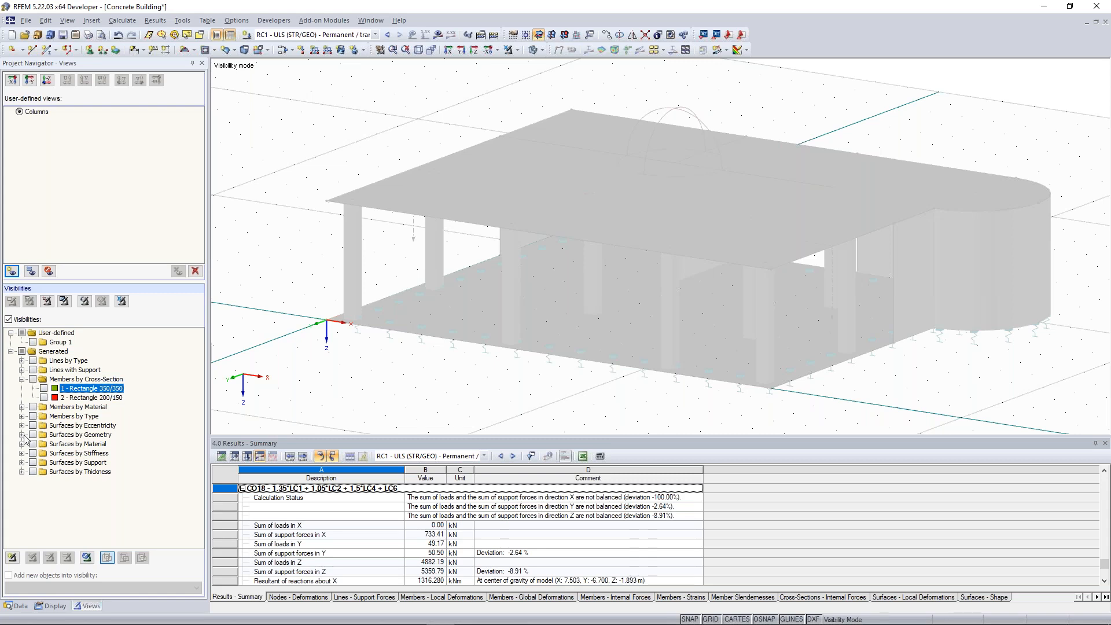
click(22, 471)
click(43, 480)
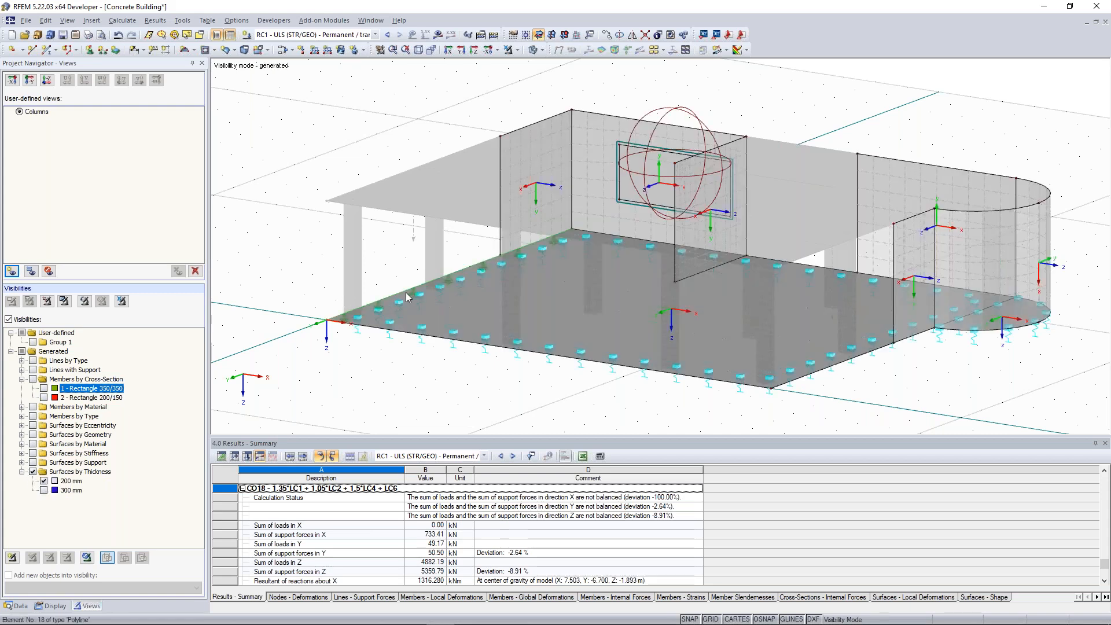
Isolate the floor surfaces, including the rounded end part, and save them as a user-defined view named Bottom Slab.
ctrl+middle_drag(459, 303, 517, 310)
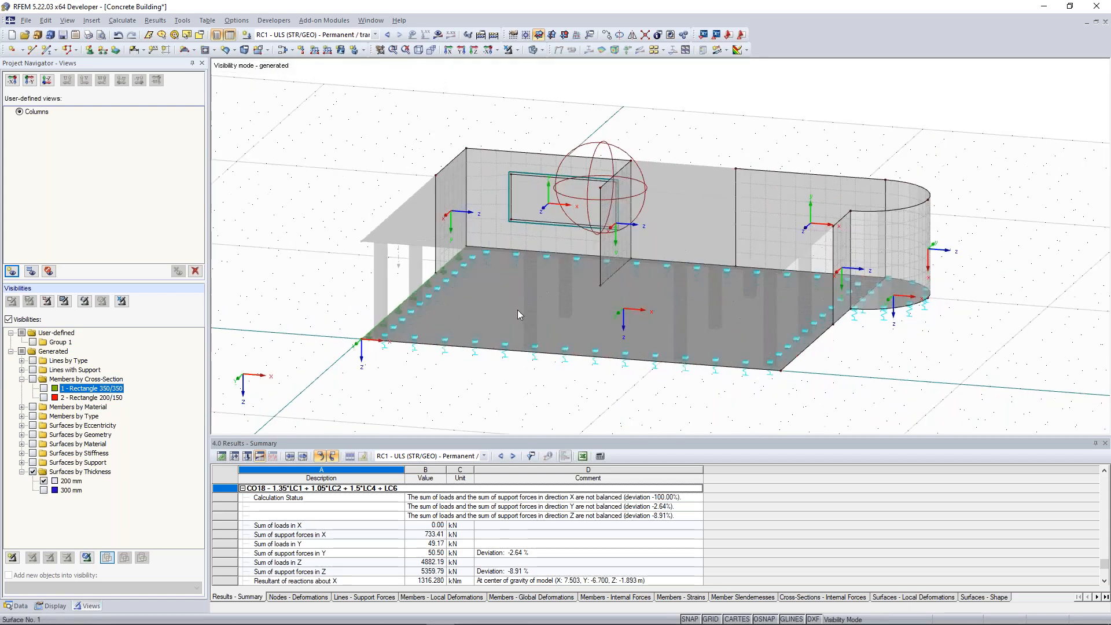
click(518, 311)
ctrl+middle_drag(837, 351, 807, 259)
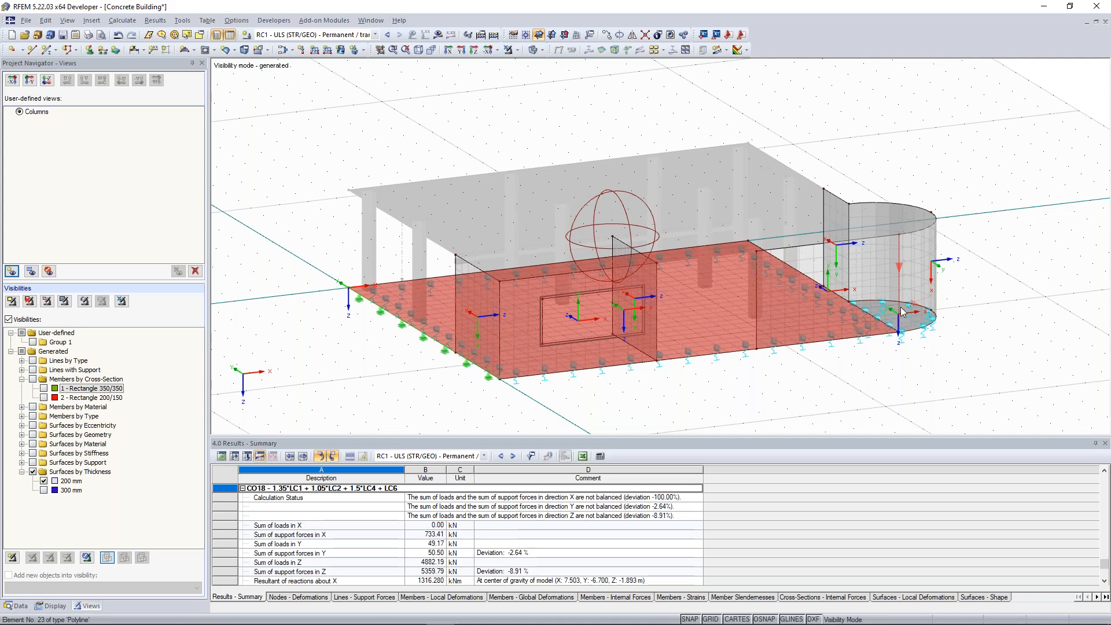
click(532, 50)
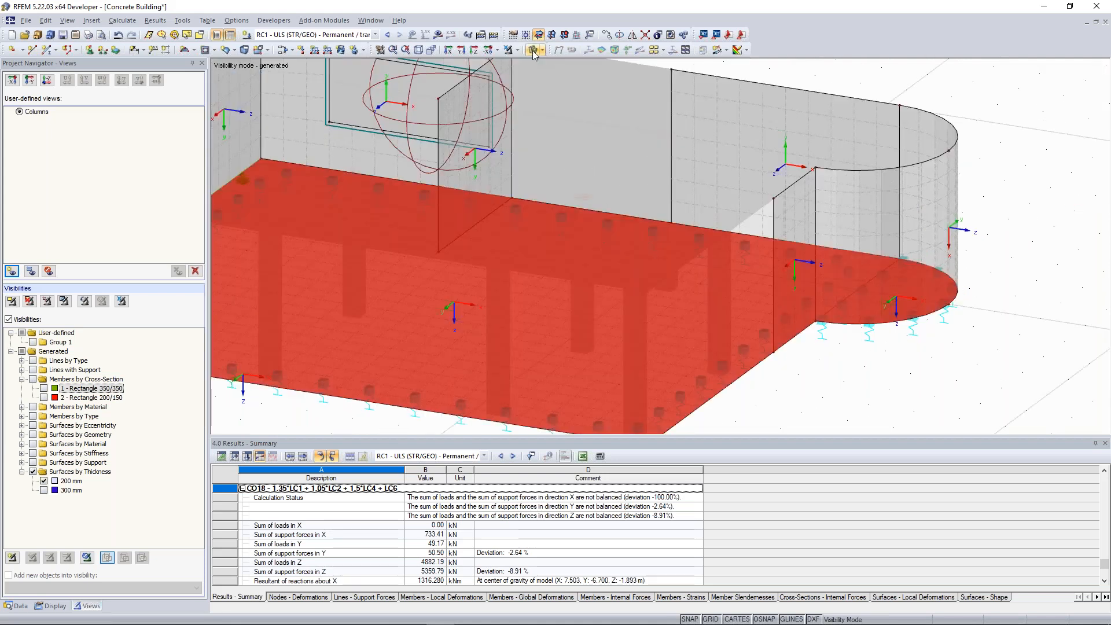
click(532, 50)
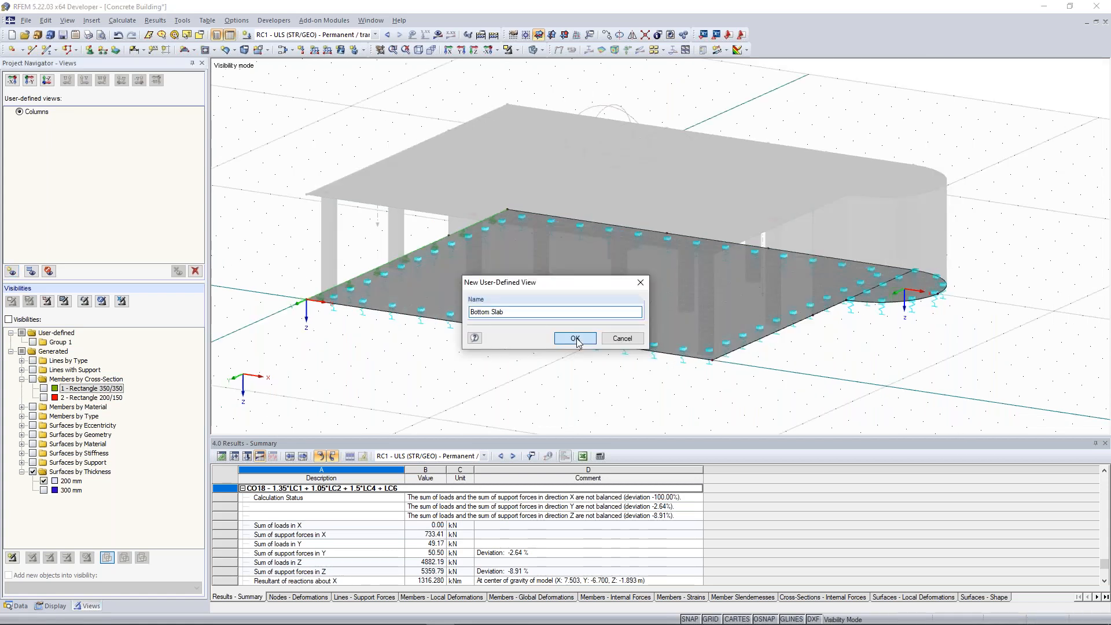
key(Return)
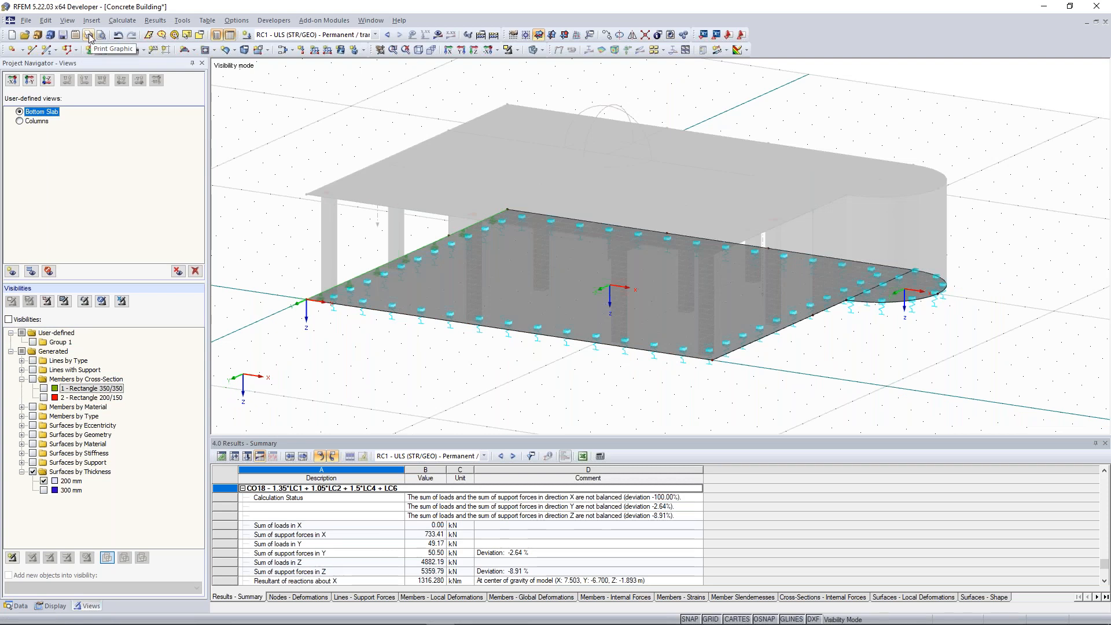
Start a graphic printout and set its mass print to generate the model graphic in isometric view without perspective.
click(89, 38)
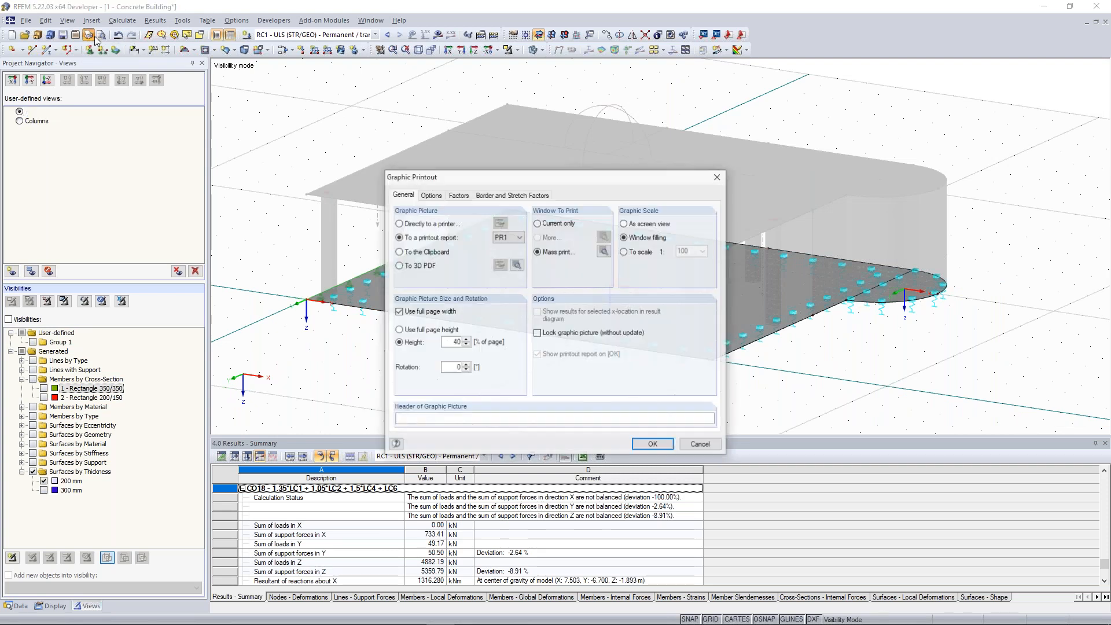
drag(475, 178, 452, 126)
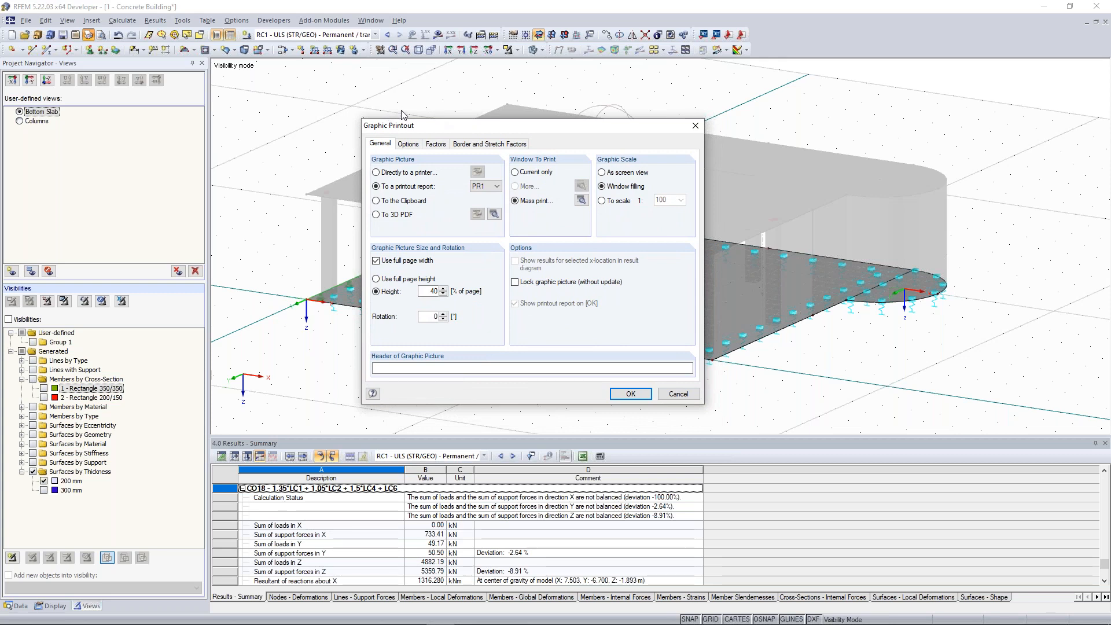
drag(529, 129, 491, 105)
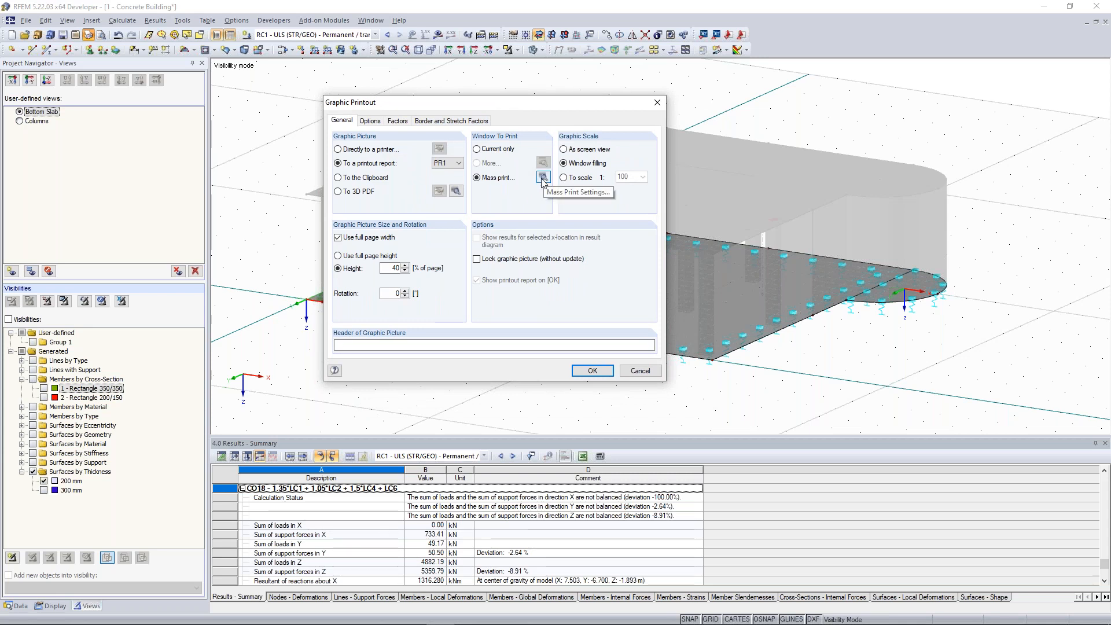
click(543, 178)
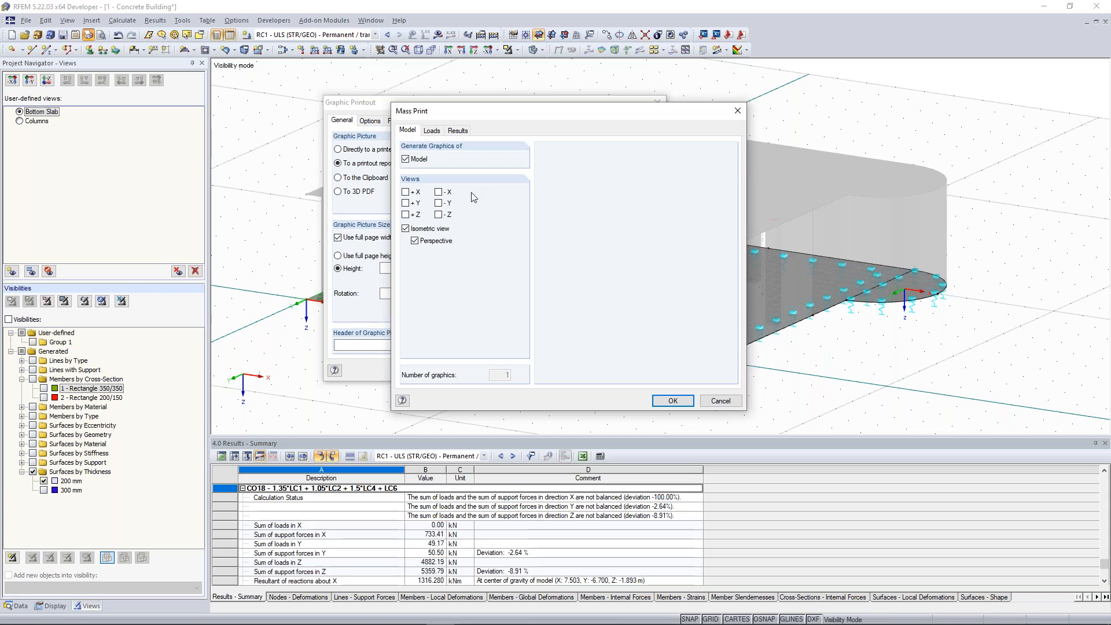
click(415, 241)
Set the mass print load graphics to load cases LC1 to LC6 in a defined isometric view without perspective.
click(432, 130)
click(406, 215)
click(478, 217)
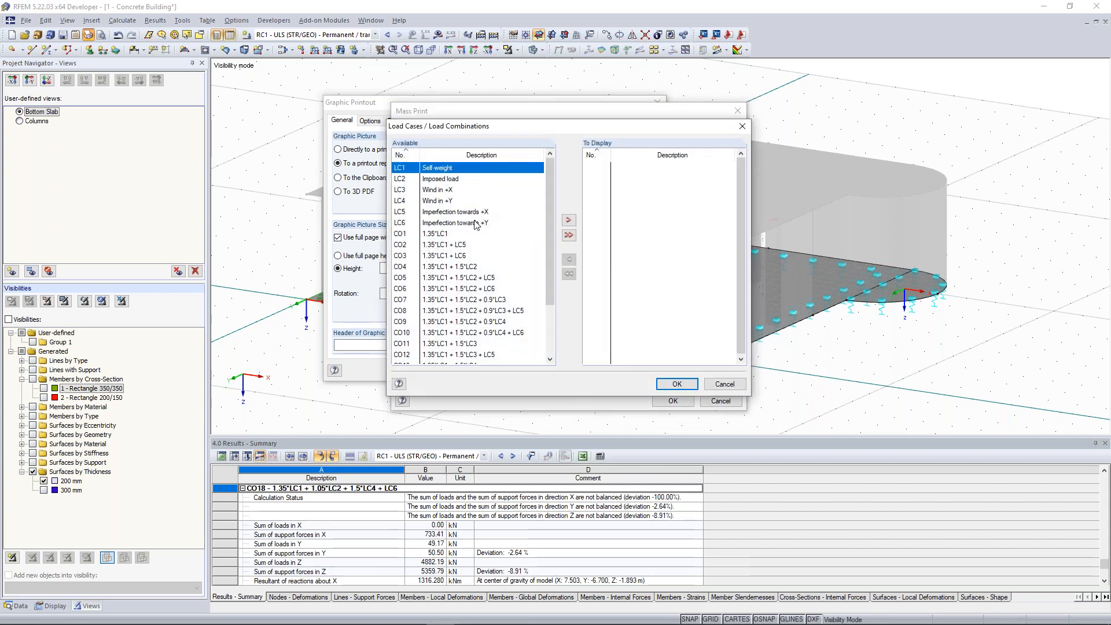
shift+click(476, 224)
click(568, 219)
click(685, 385)
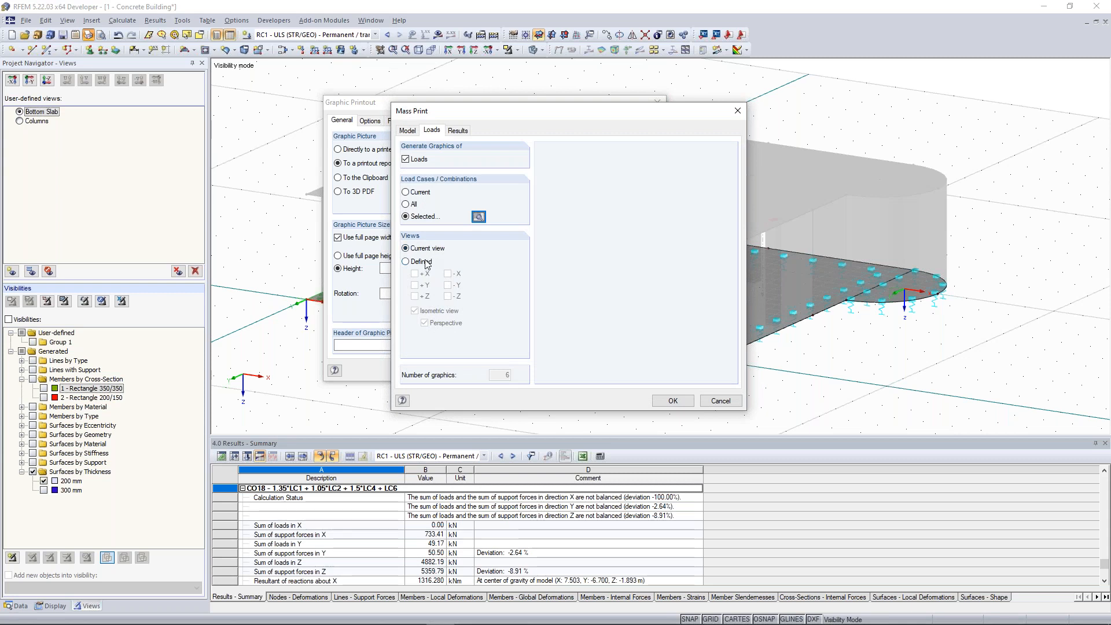
click(420, 263)
click(426, 324)
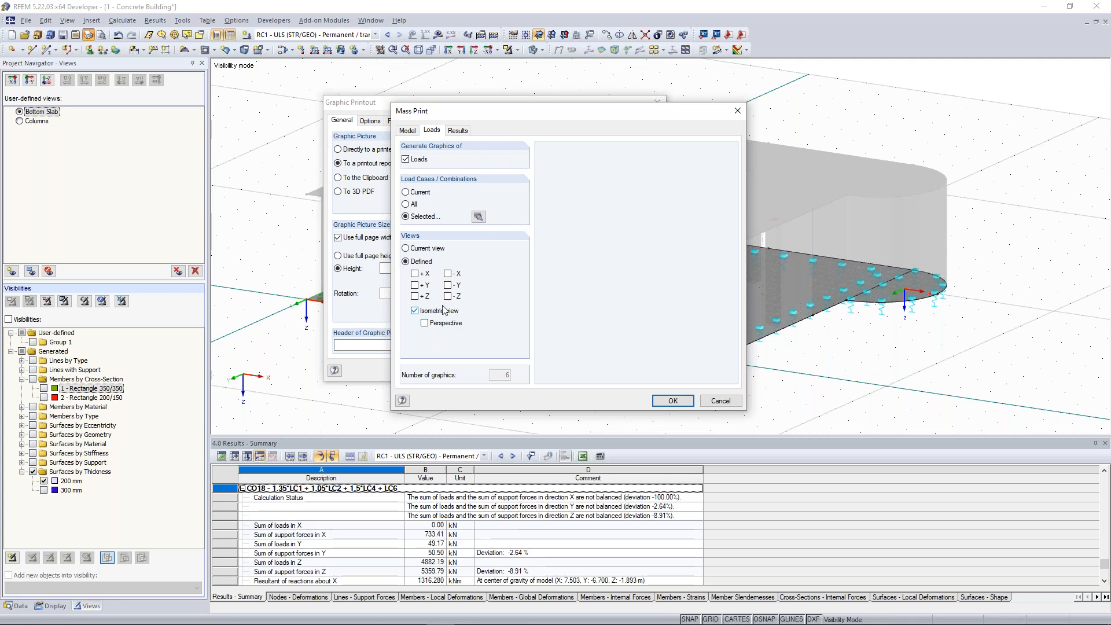
Restrict the mass print's result graphics to the selected result combination RC1.
click(457, 130)
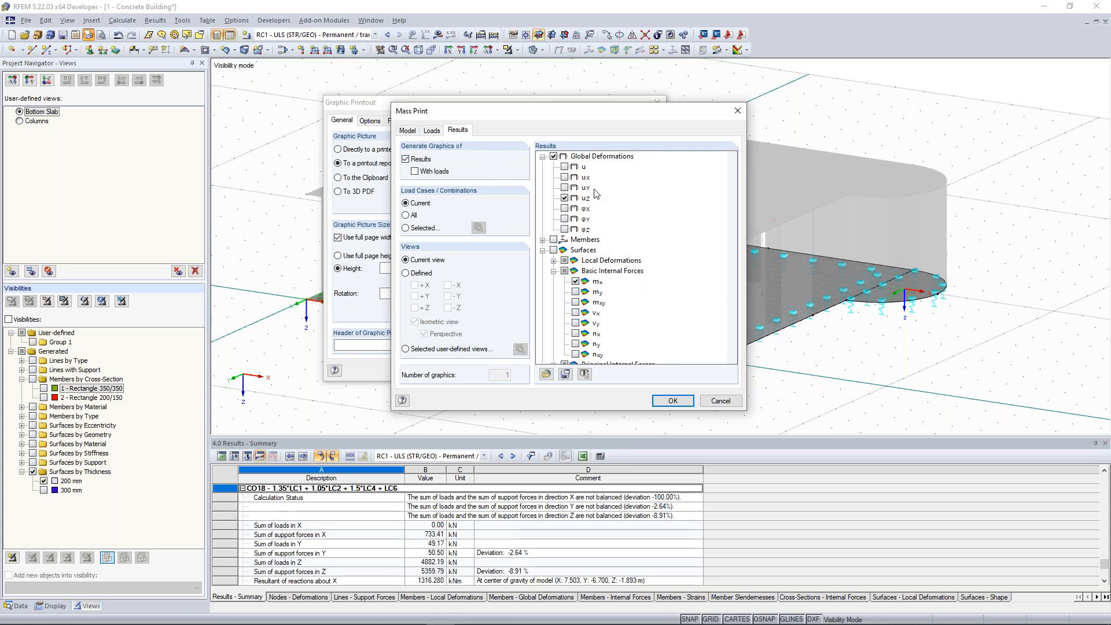
click(412, 230)
click(482, 231)
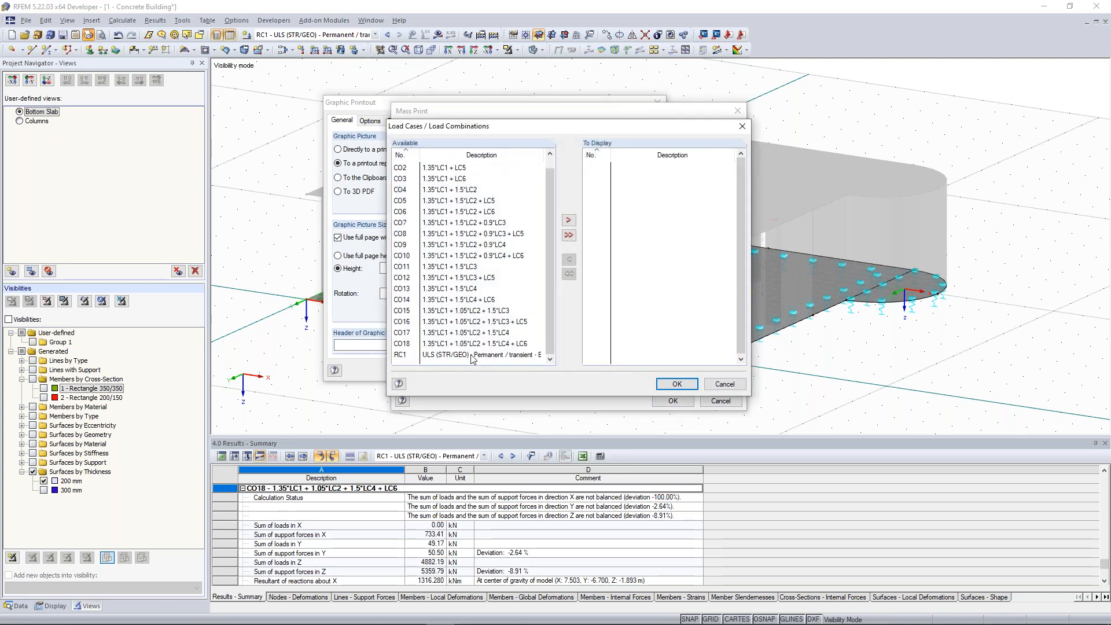
click(472, 355)
click(568, 220)
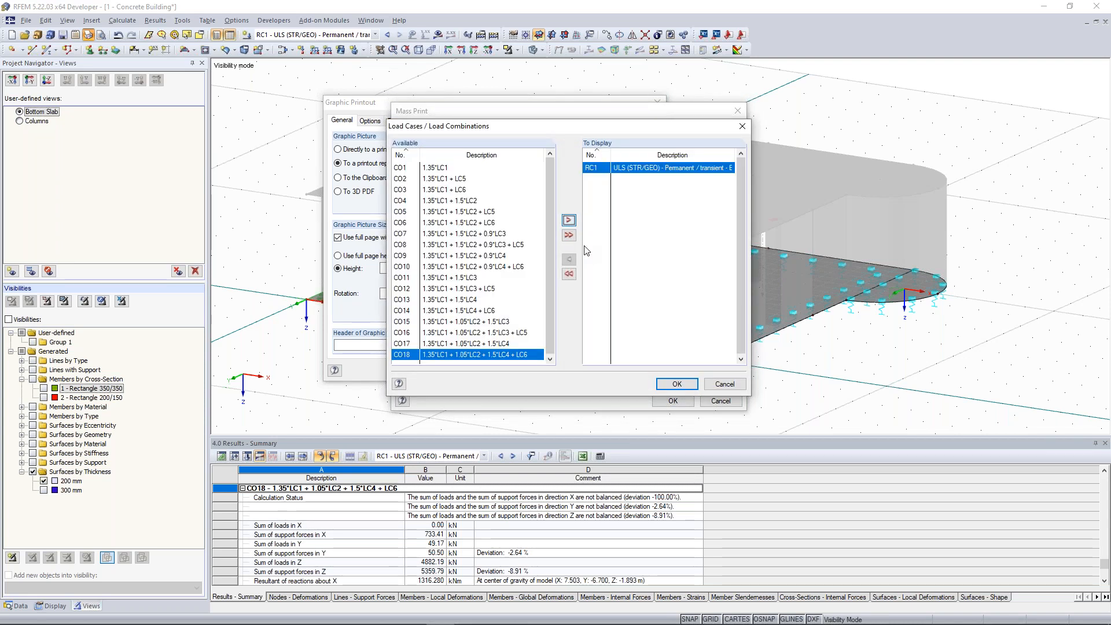
key(Return)
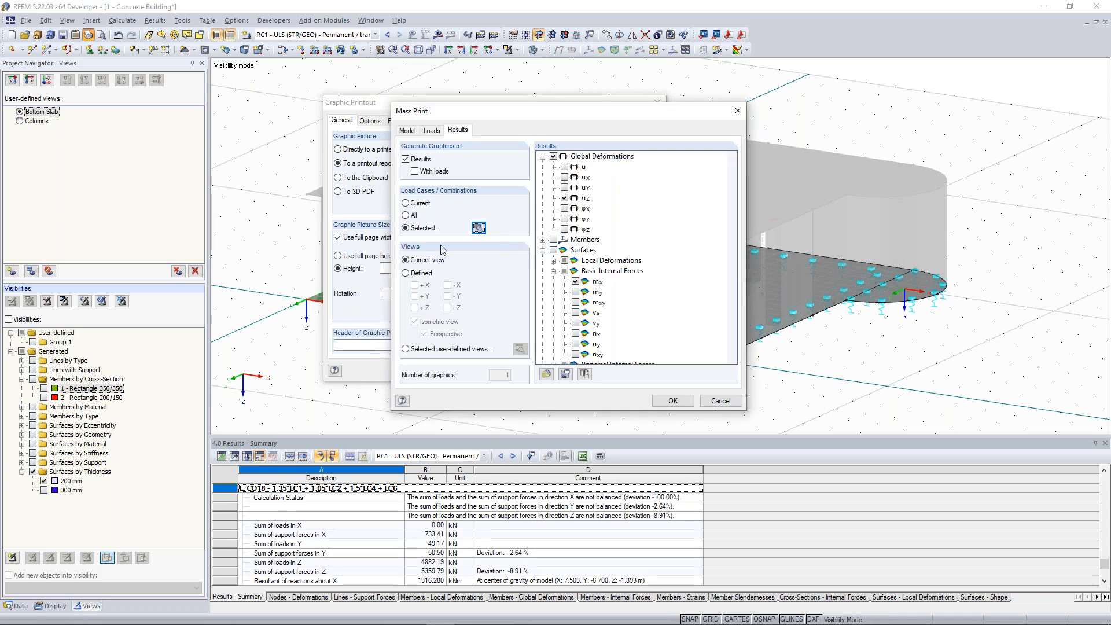
Set the result graphics to be generated in the user-defined views Bottom Slab and Columns.
click(423, 350)
click(520, 349)
click(412, 142)
click(412, 152)
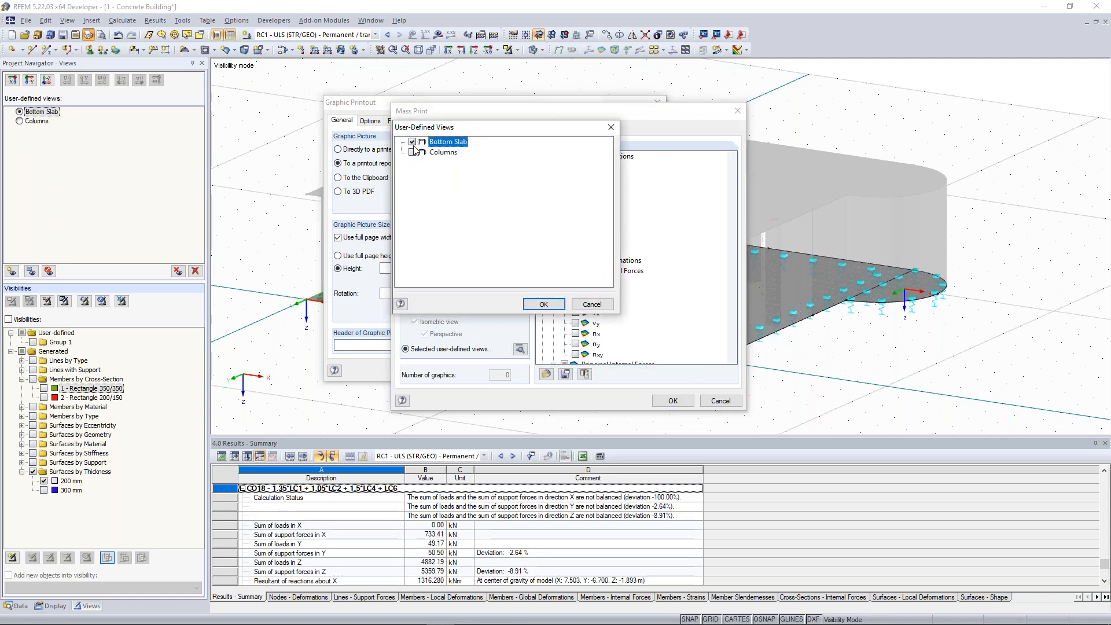
click(543, 304)
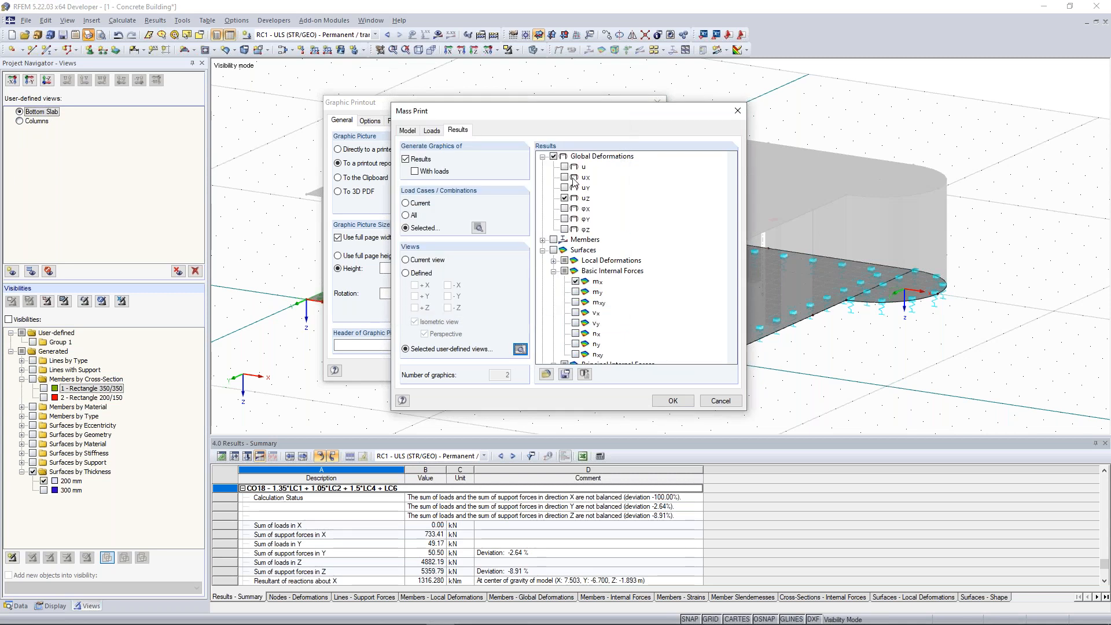
Include the member internal forces N and My in the mass print results.
click(542, 240)
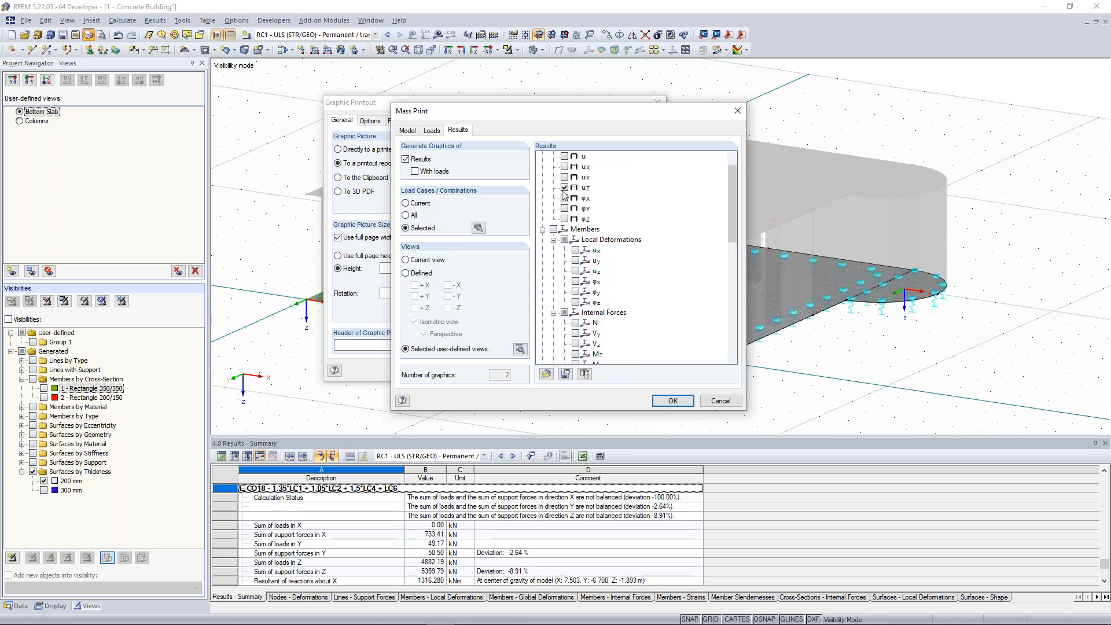
scroll(580, 188, down, 3)
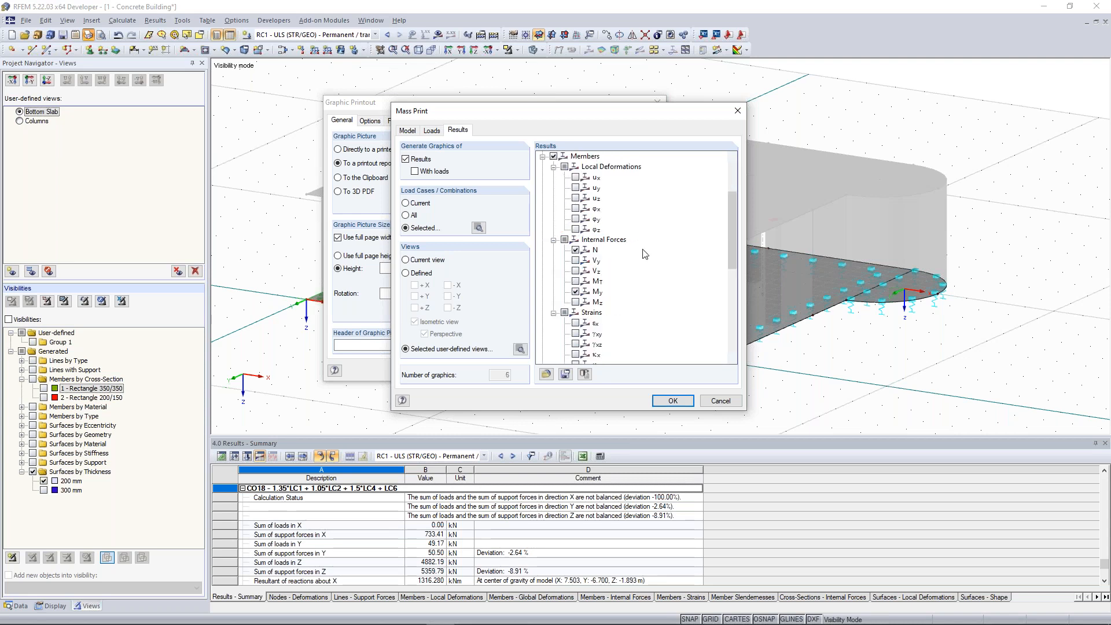
scroll(644, 253, up, 3)
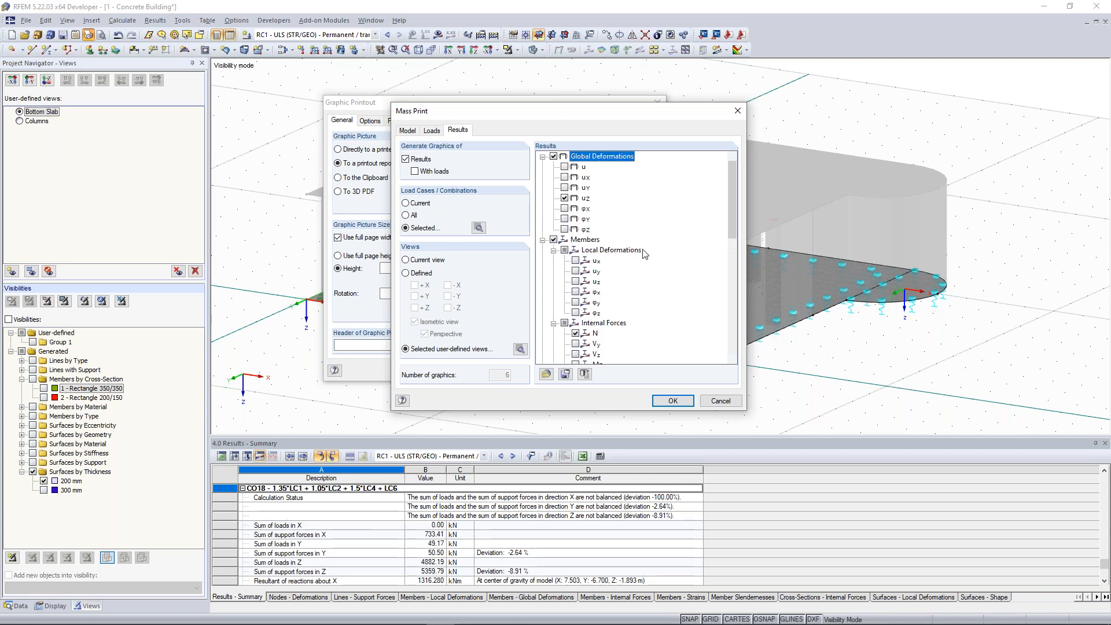
scroll(610, 192, down, 7)
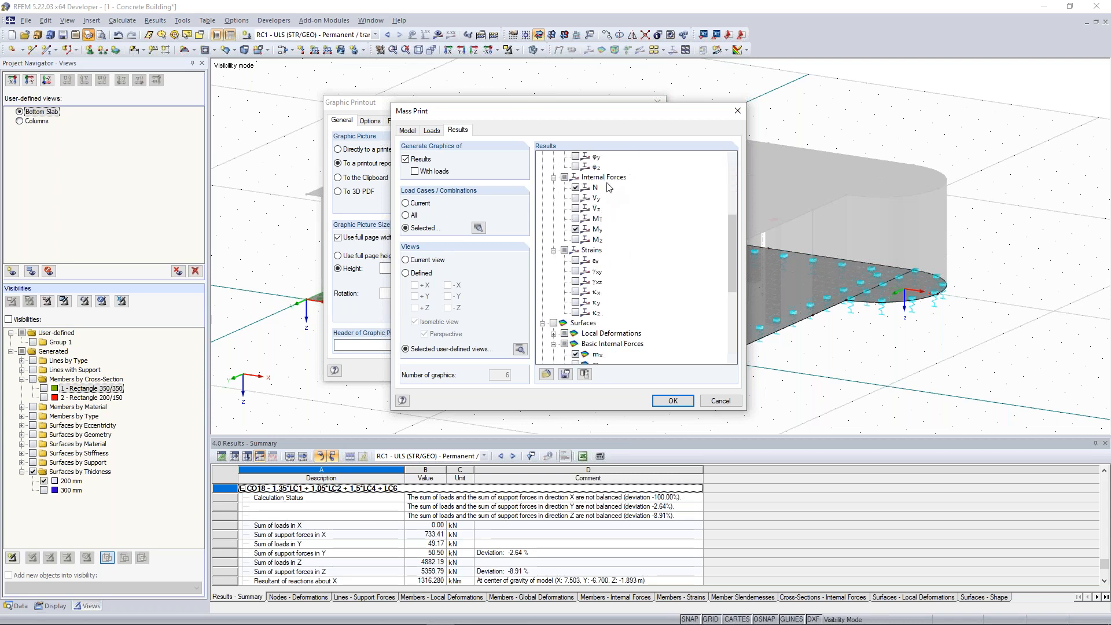
Exclude the surface internal force mx from the mass print results and include the contact stress σz.
drag(494, 110, 566, 102)
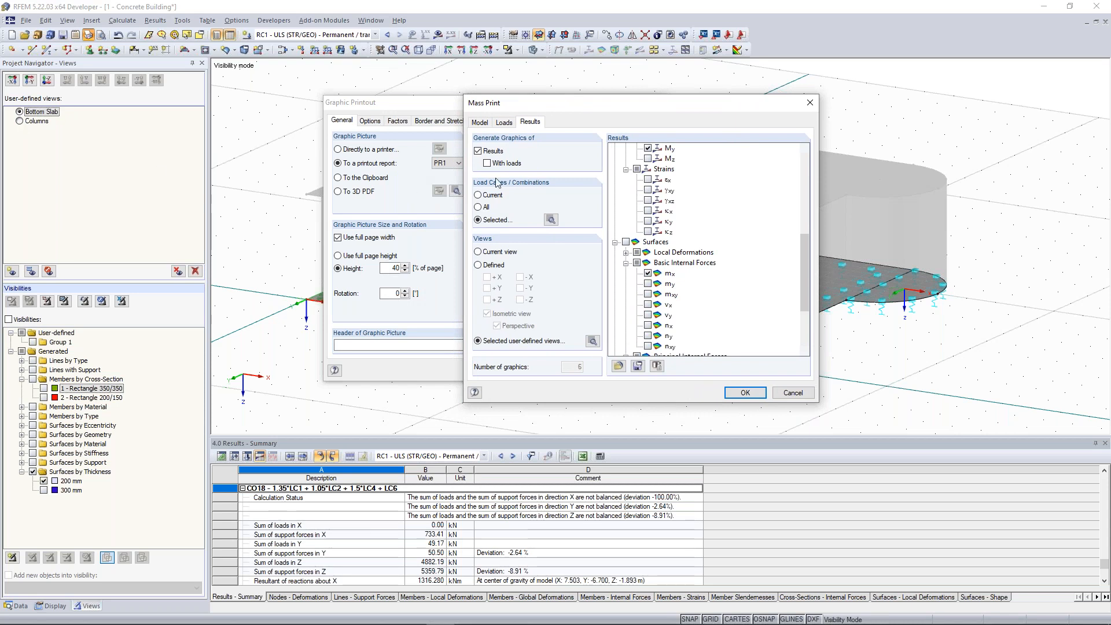
click(648, 273)
scroll(685, 272, down, 10)
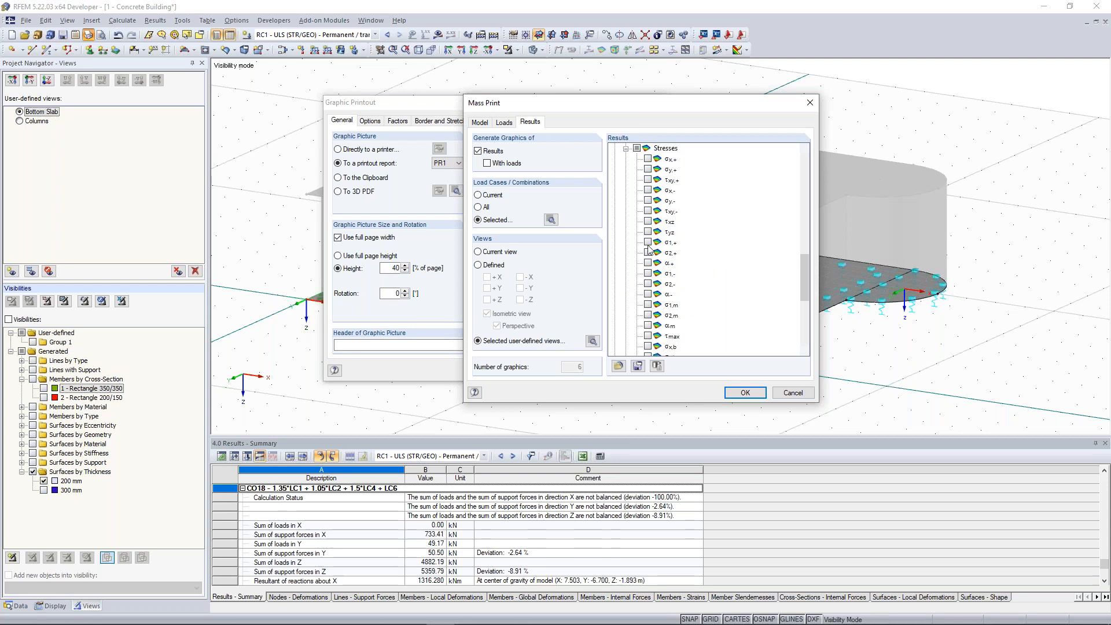
click(625, 148)
click(625, 315)
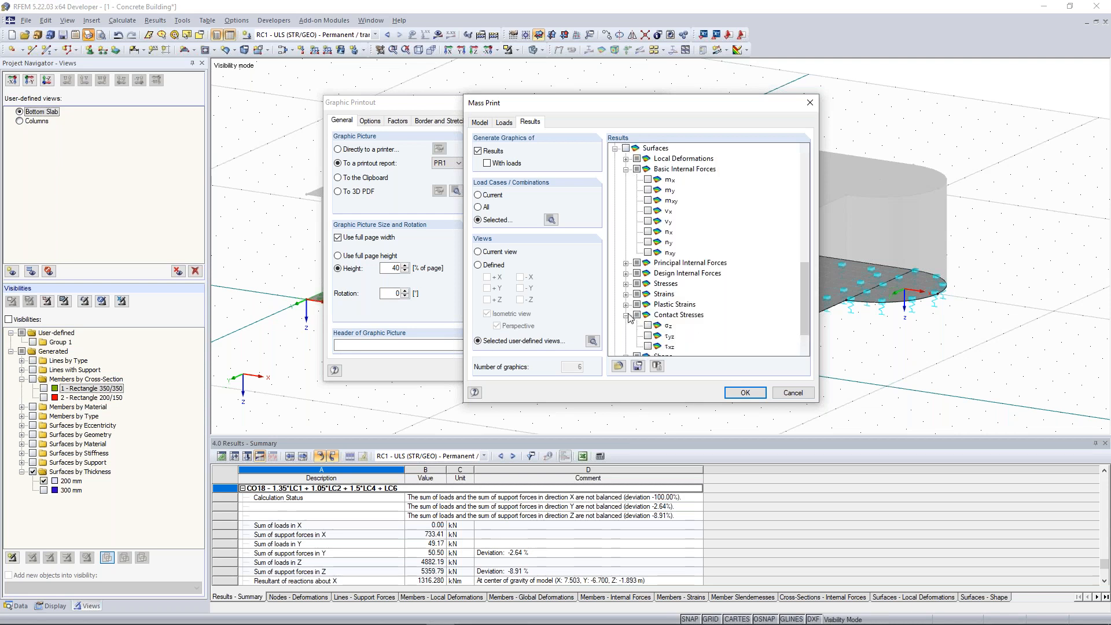
click(648, 294)
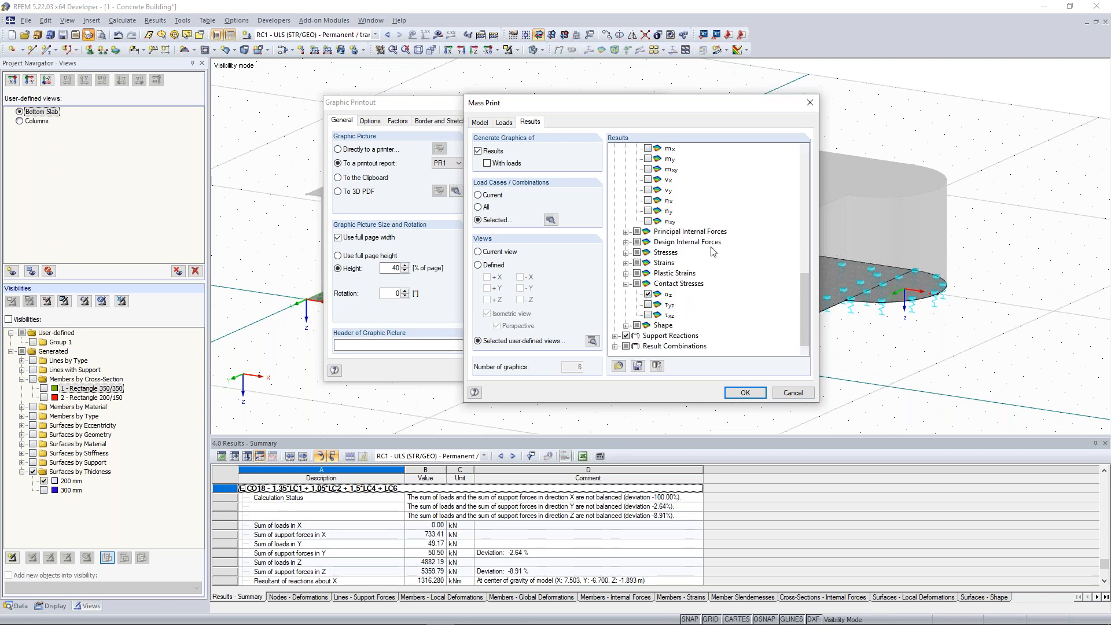
Confirm the mass print and create a new printout report from the template Input data and reduced results.
click(745, 392)
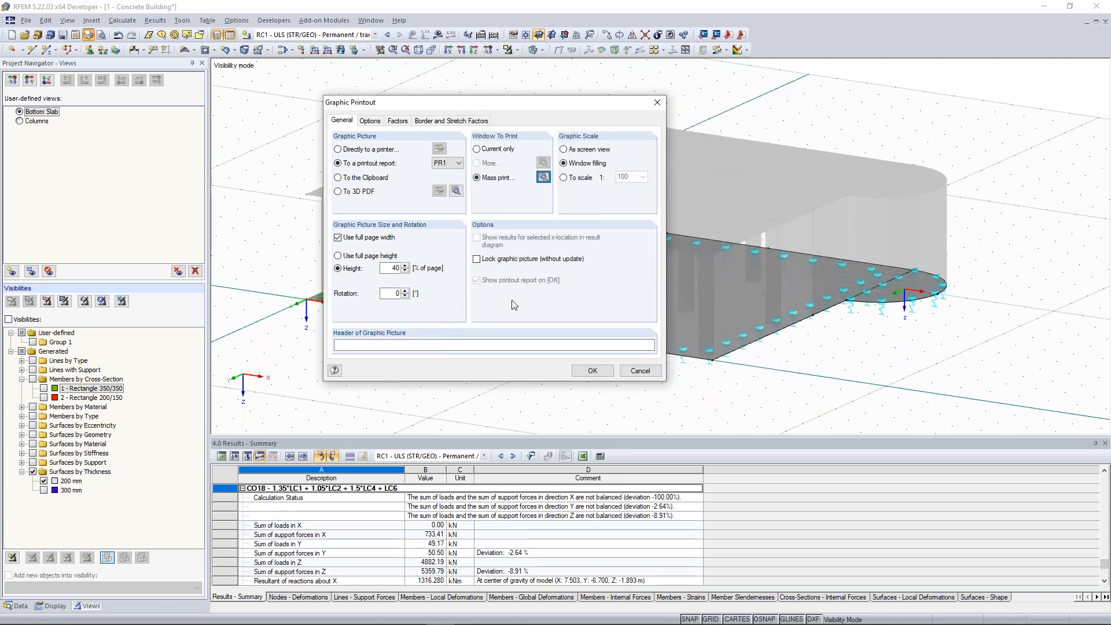
click(593, 371)
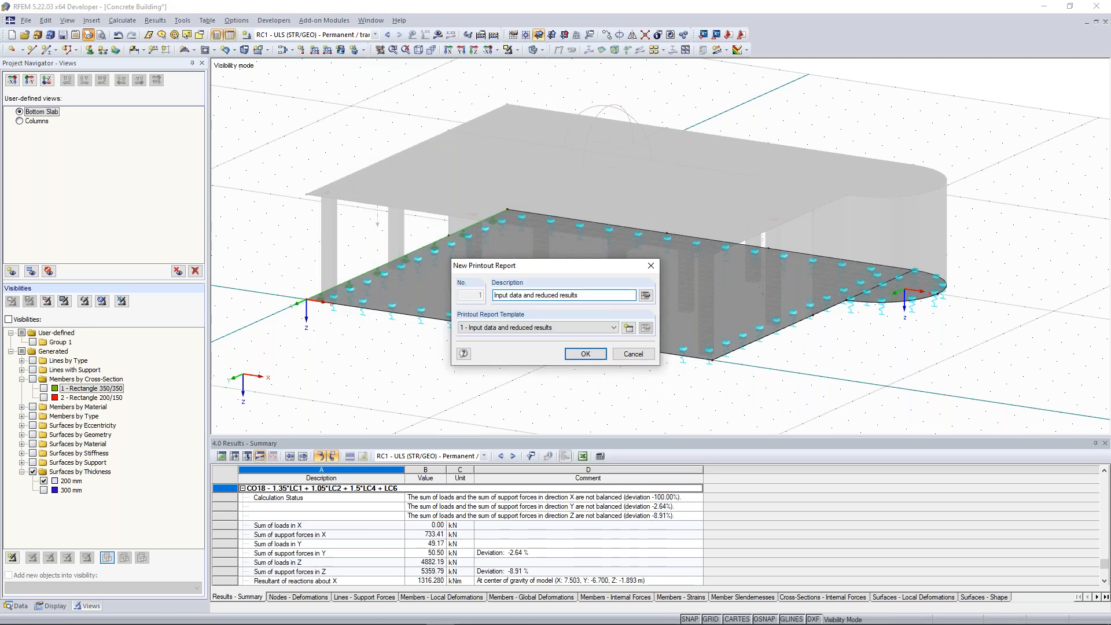
click(589, 355)
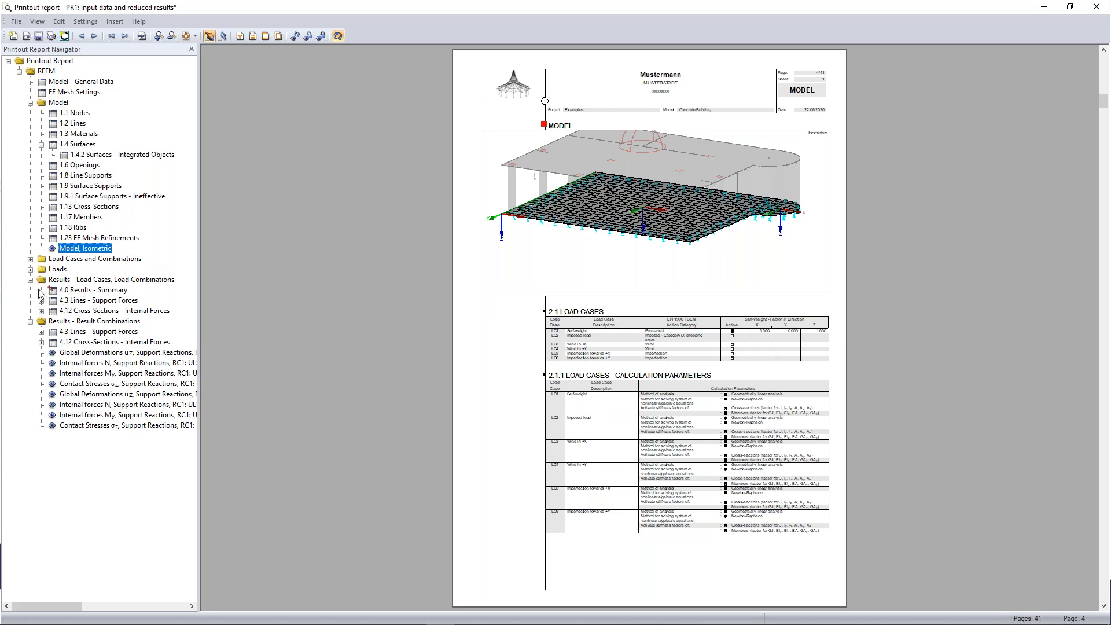
Examine the isometric load graphics of the load cases in the printout report, especially LC3: Wind in +X.
click(31, 269)
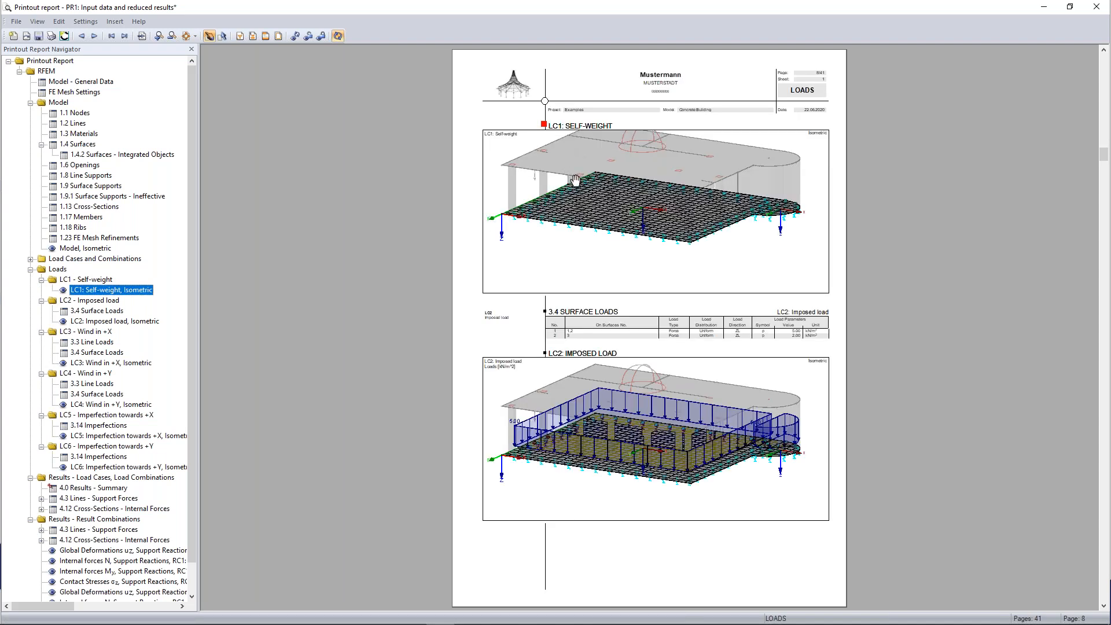
scroll(575, 181, up, 1)
scroll(575, 181, down, 2)
scroll(575, 180, down, 3)
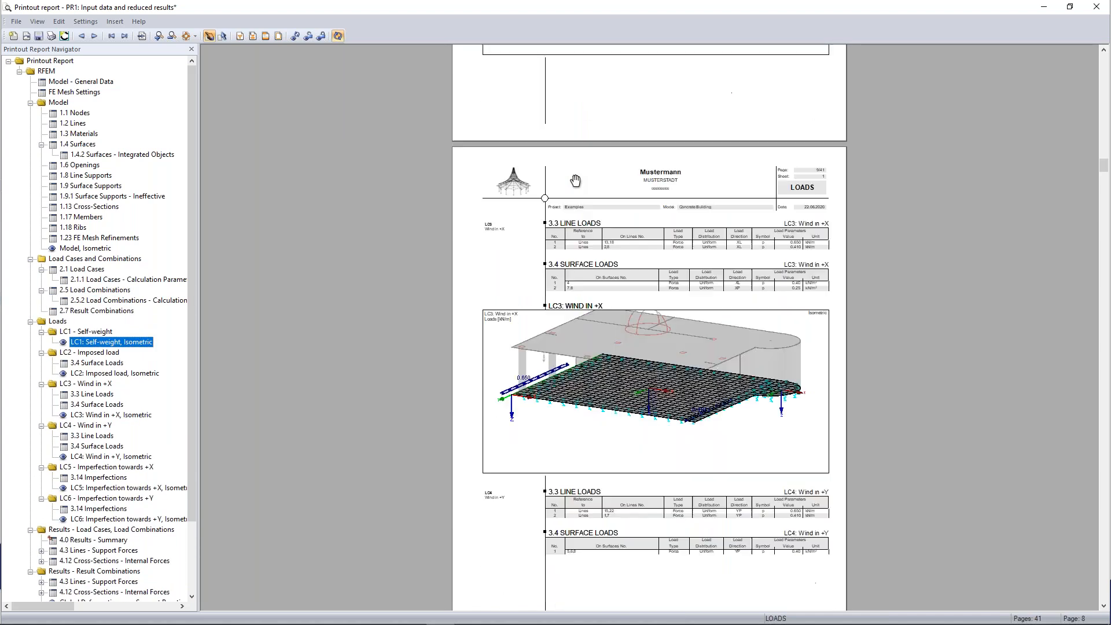
scroll(448, 388, down, 1)
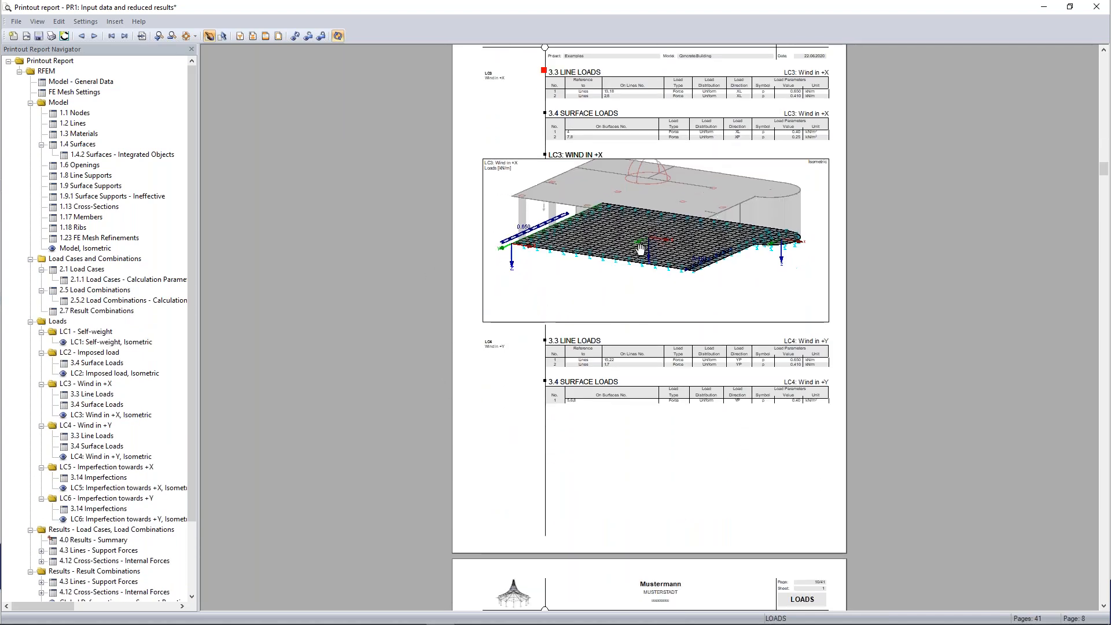
scroll(634, 210, up, 1)
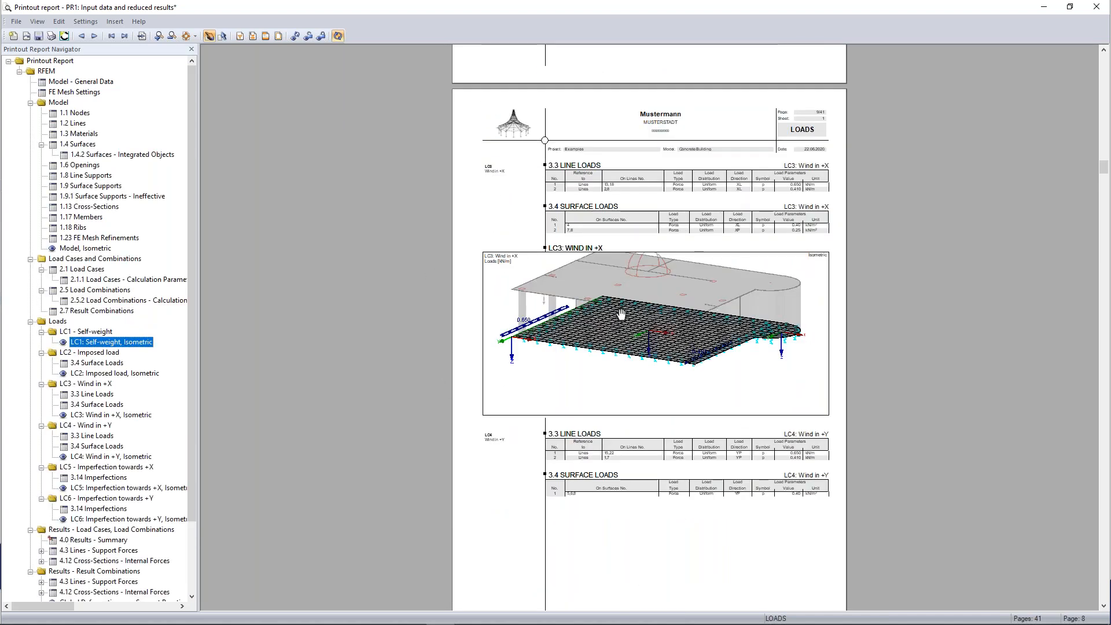
scroll(619, 310, down, 2)
scroll(619, 310, up, 1)
scroll(621, 297, up, 1)
scroll(620, 297, down, 1)
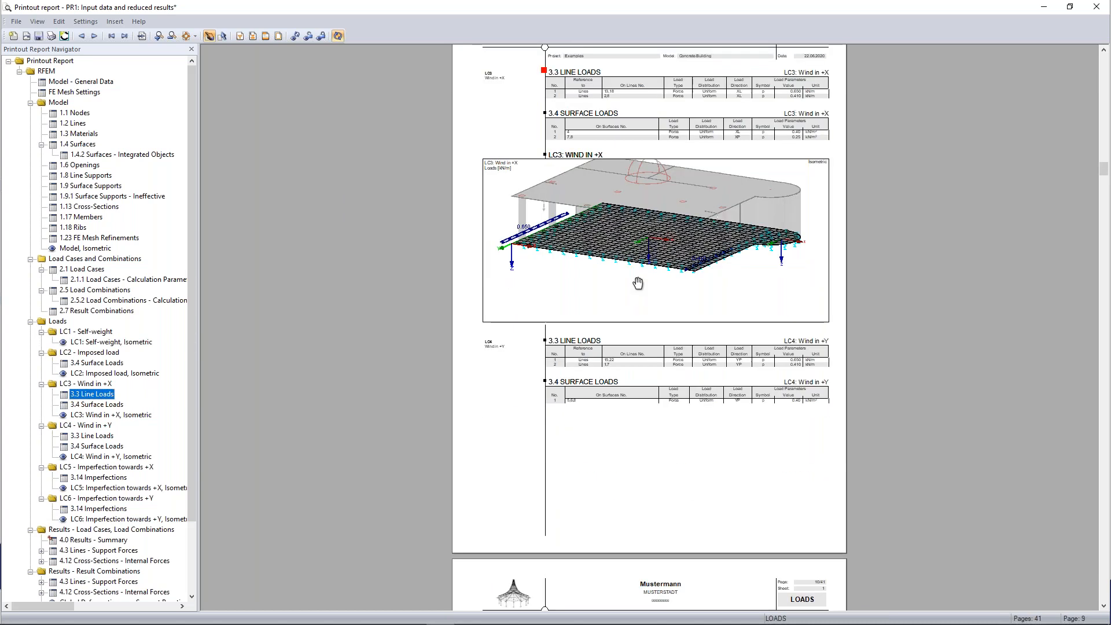
Edit the LC3: Wind in +X graphic in the model by cancelling visibility mode to show the whole building, and return to the report.
right_click(669, 219)
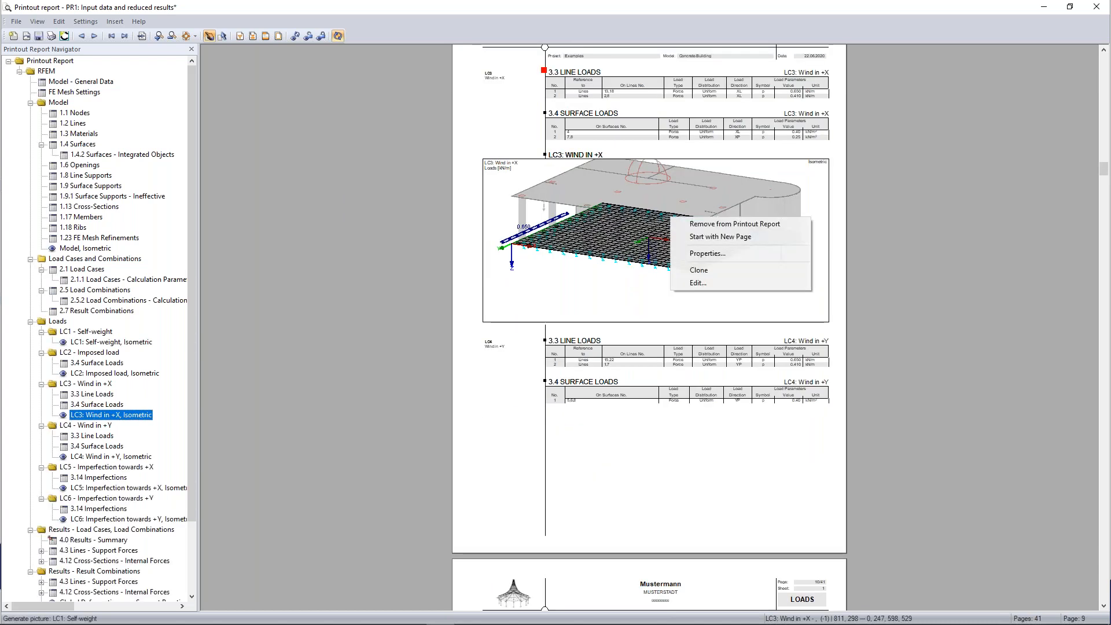
click(696, 284)
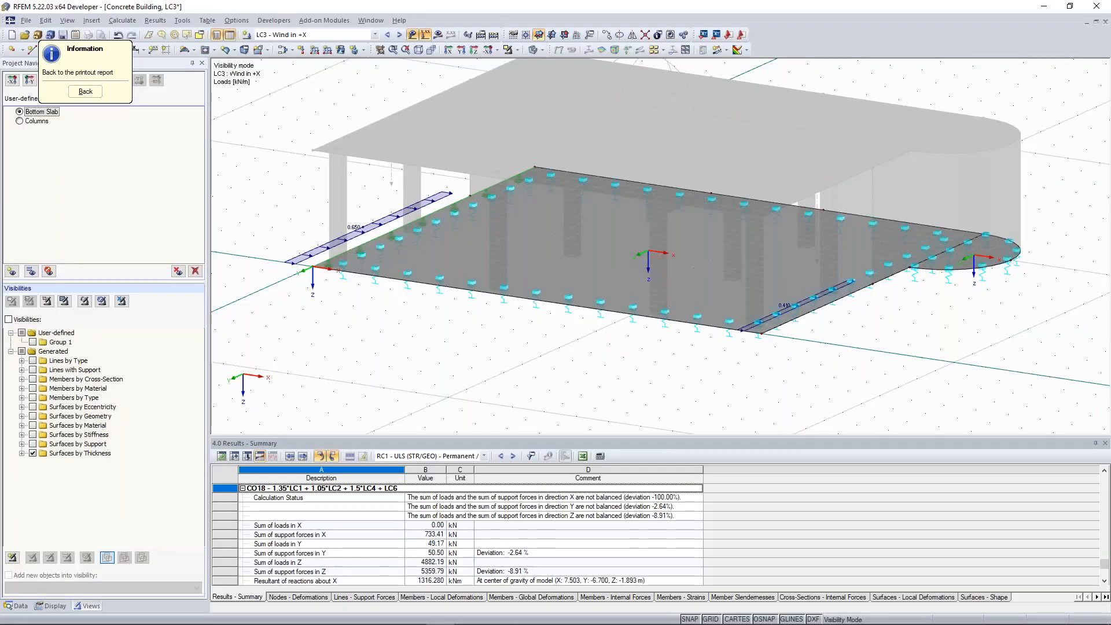
click(516, 50)
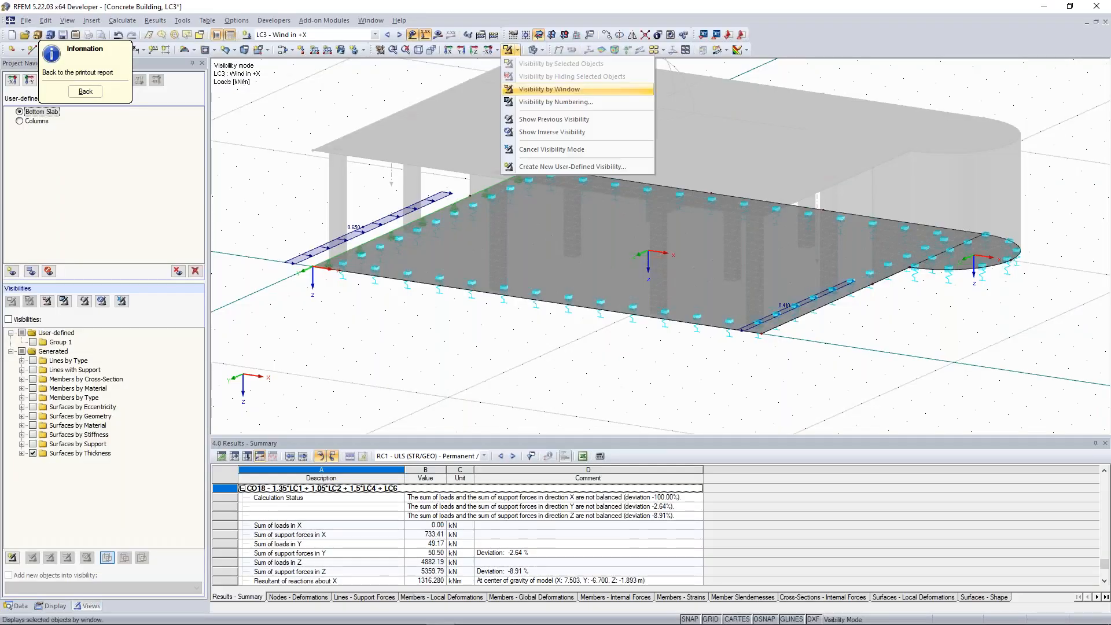
click(541, 149)
middle_click(358, 163)
middle_click(357, 164)
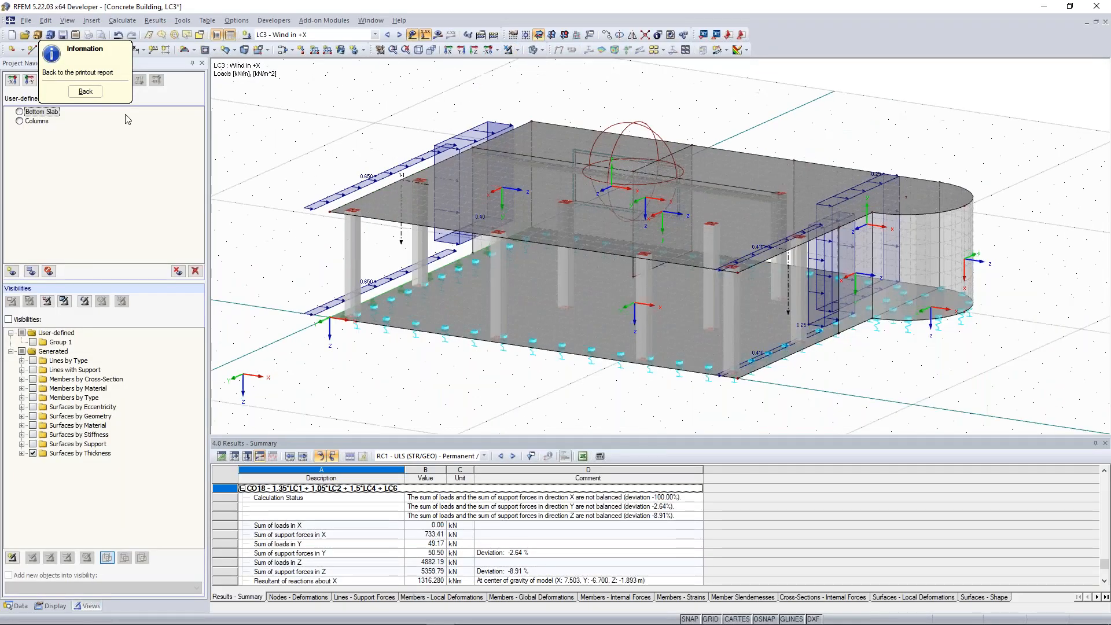
click(87, 92)
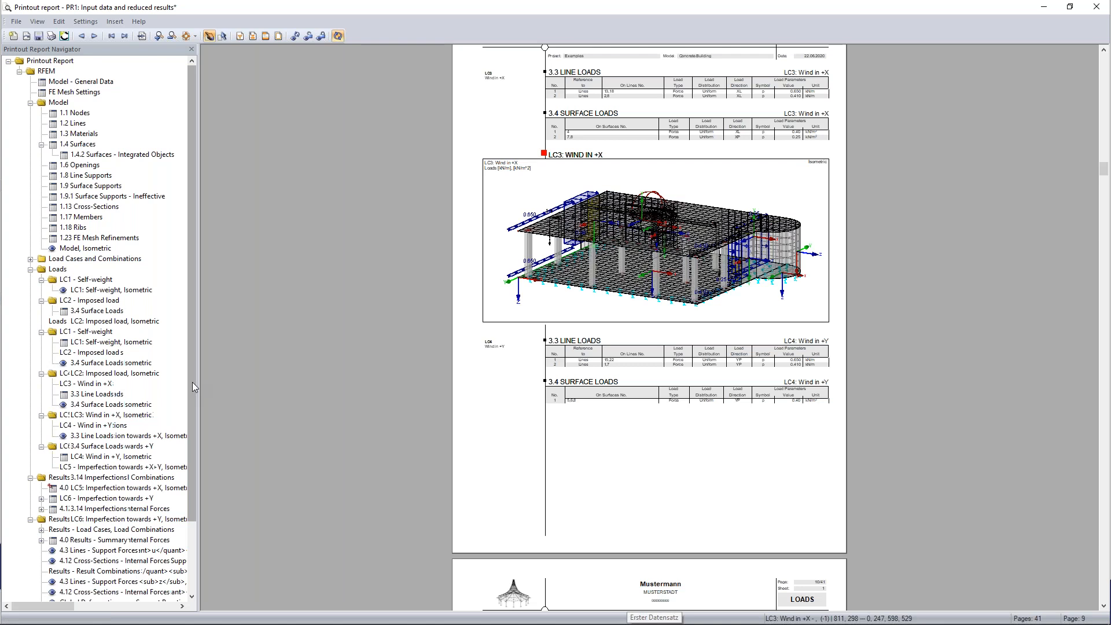
Examine the RC1 result graphics for deformations uZ, internal forces N and My, and contact stresses σz in the Bottom Slab and Columns views.
scroll(67, 453, down, 3)
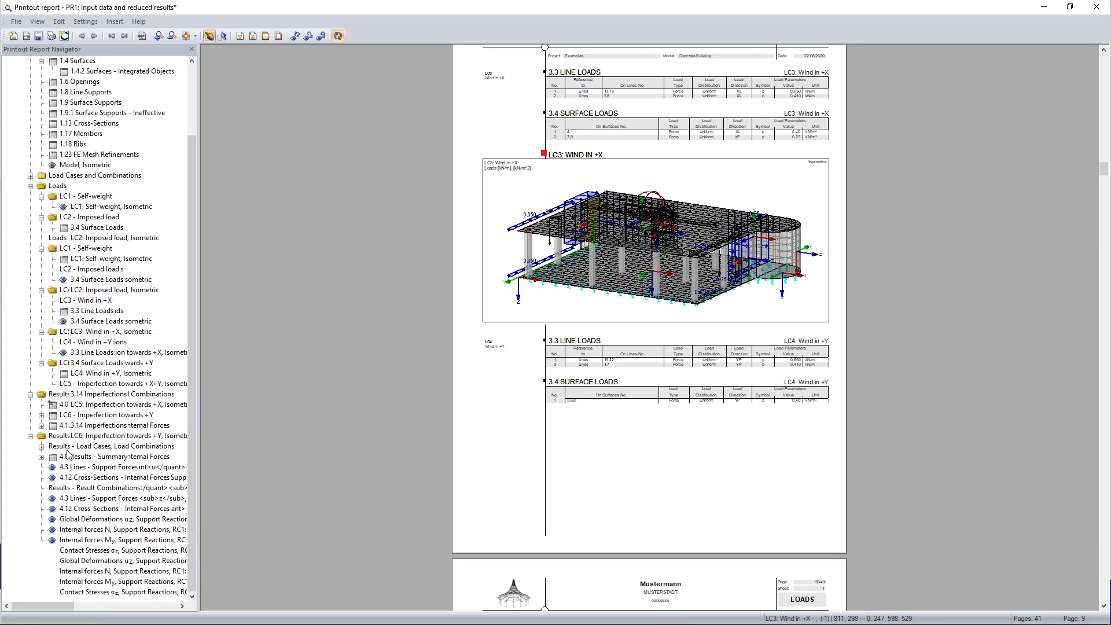
click(96, 467)
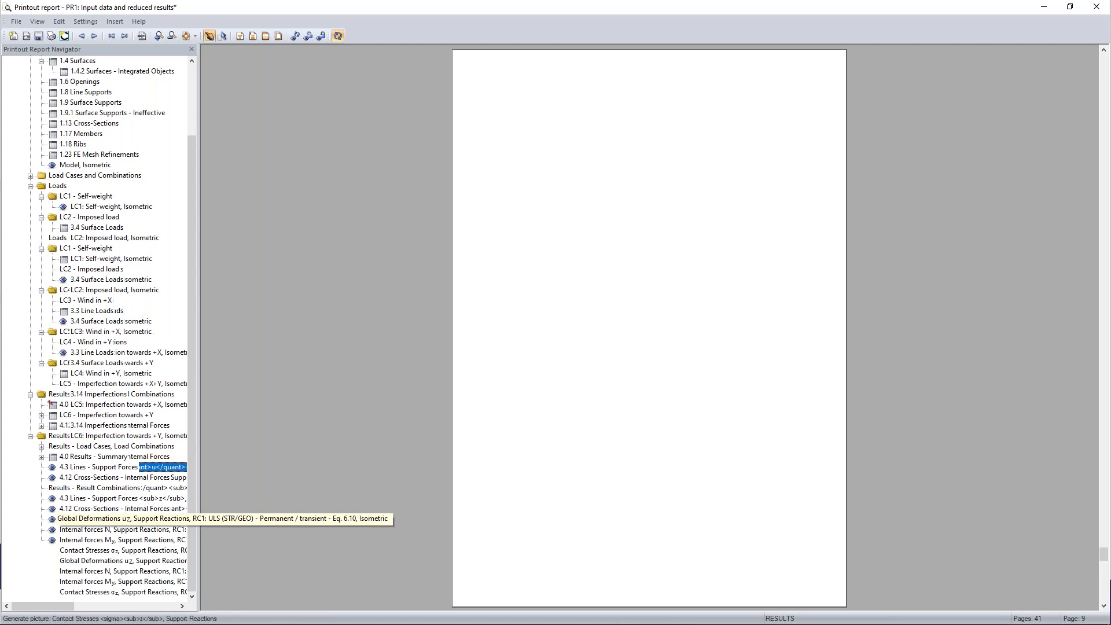
click(86, 518)
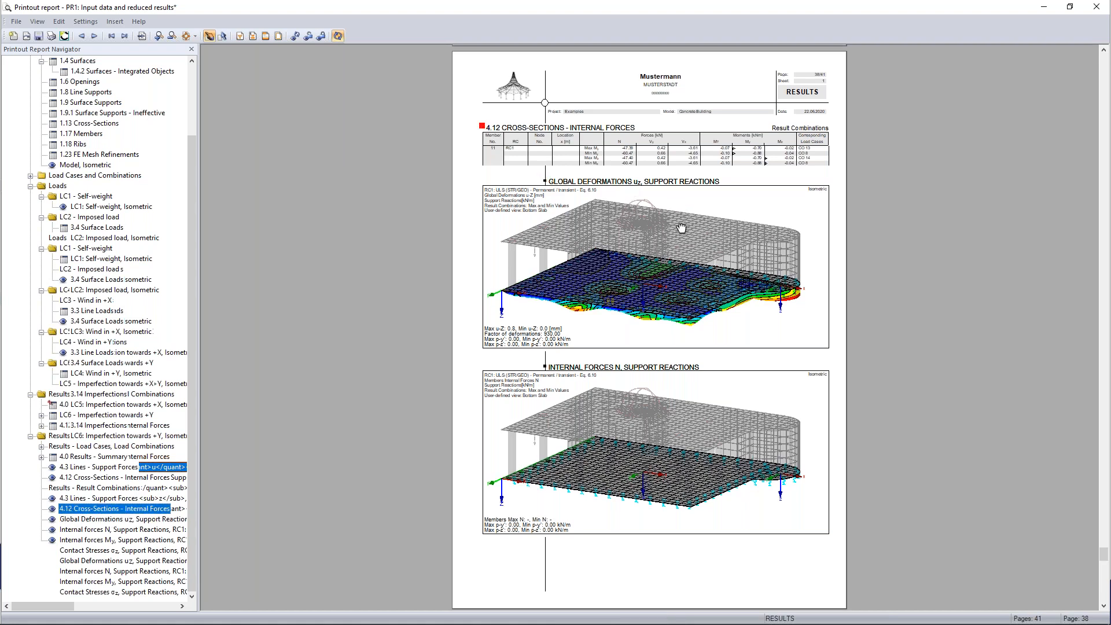
scroll(623, 281, down, 5)
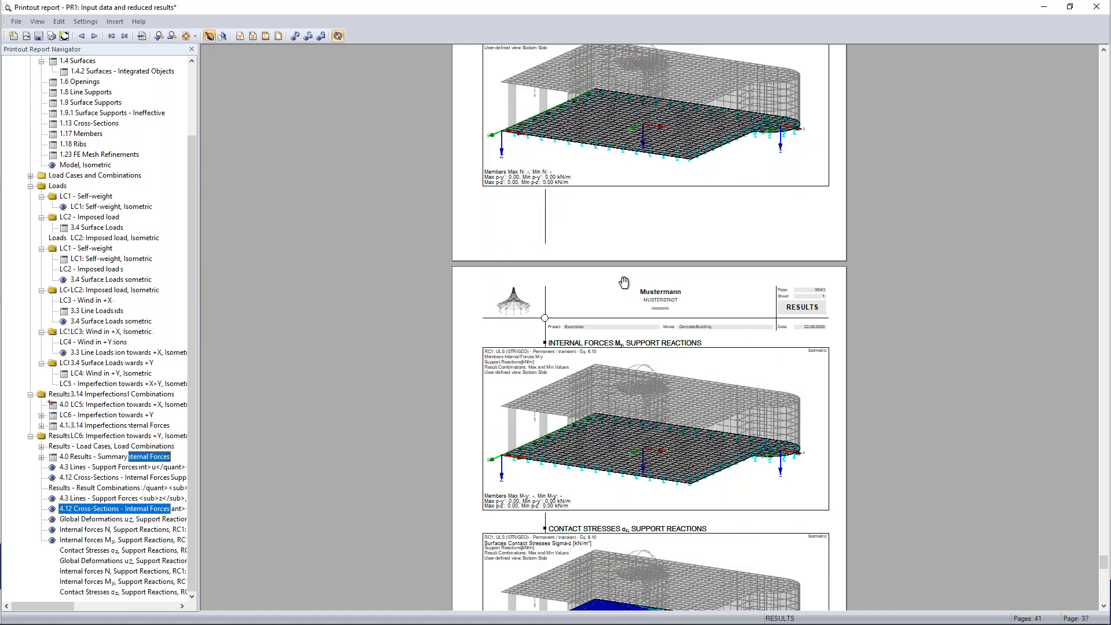
scroll(624, 282, down, 3)
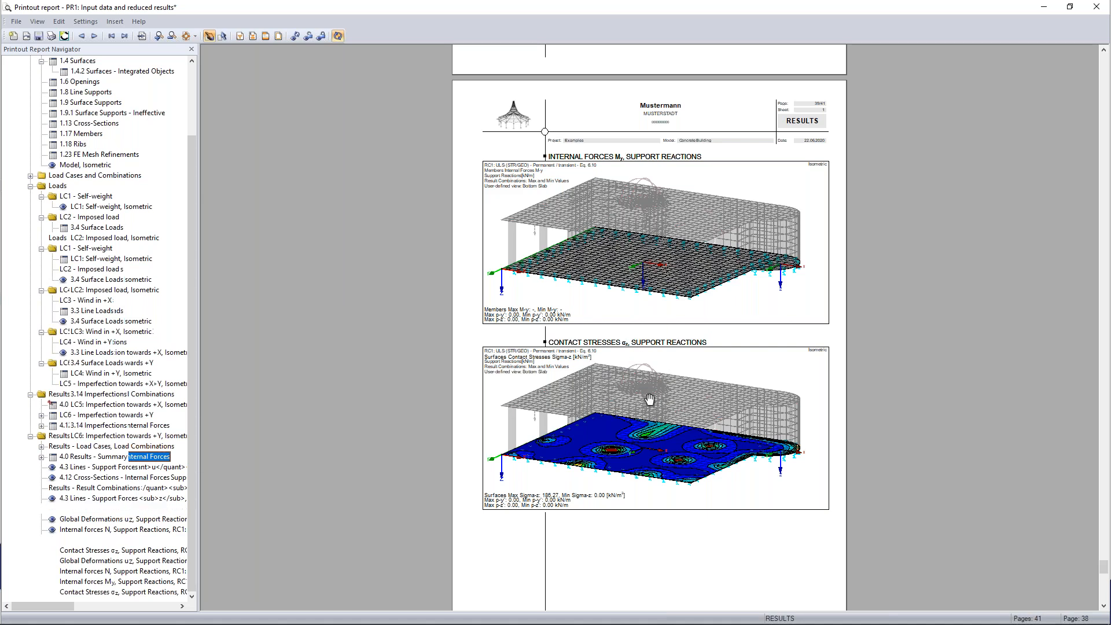
scroll(648, 399, down, 8)
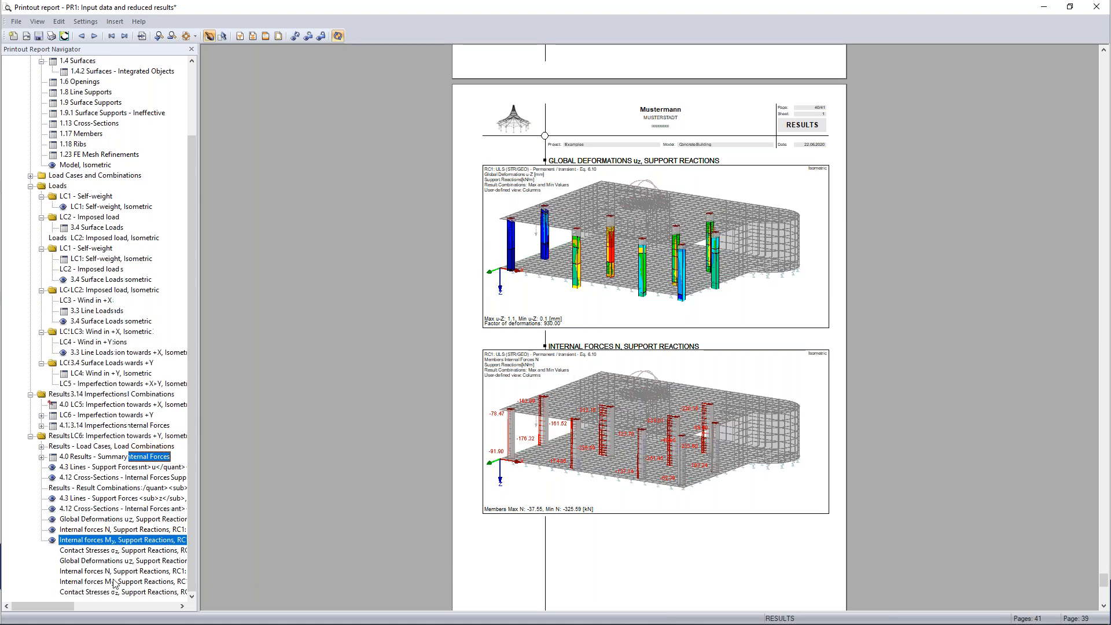
scroll(594, 443, down, 3)
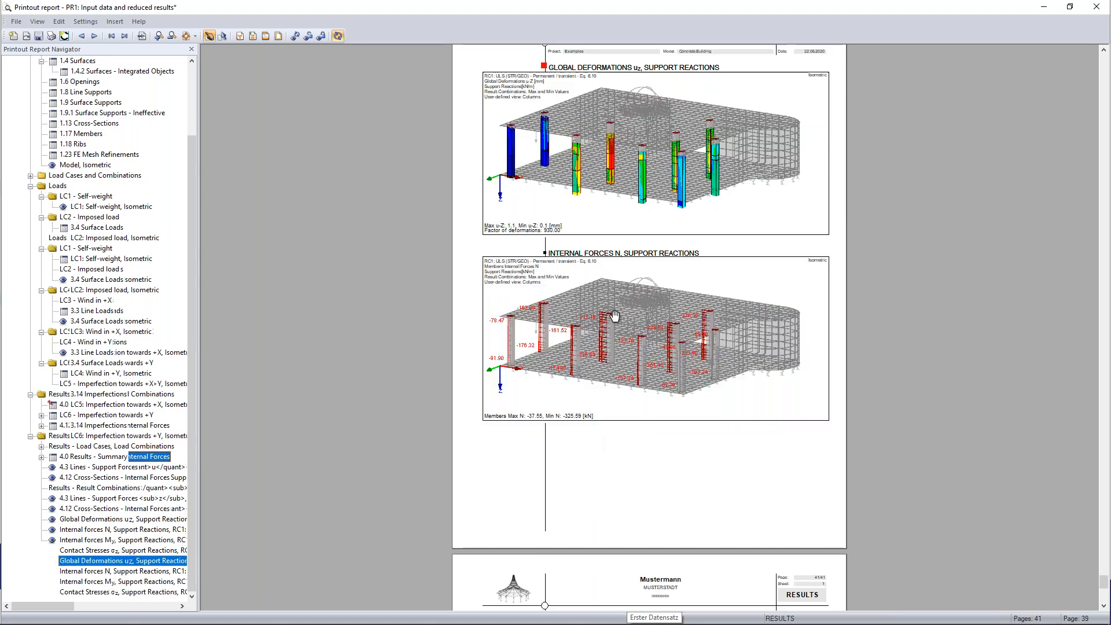
scroll(633, 334, down, 5)
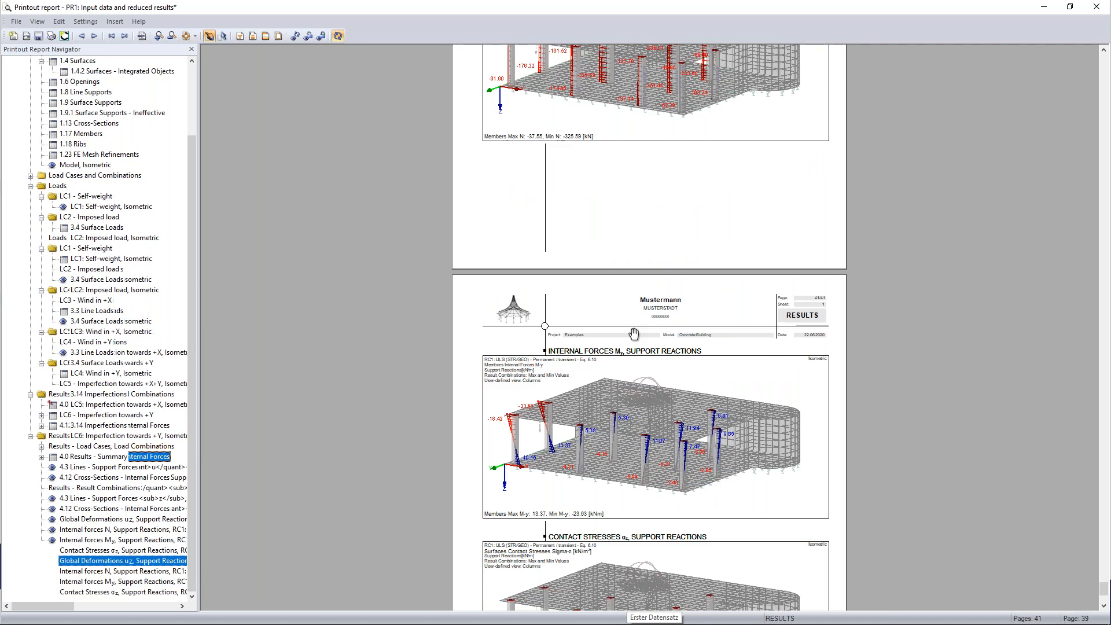
Close the printout report and cancel visibility mode so the whole building model is shown.
scroll(634, 334, up, 5)
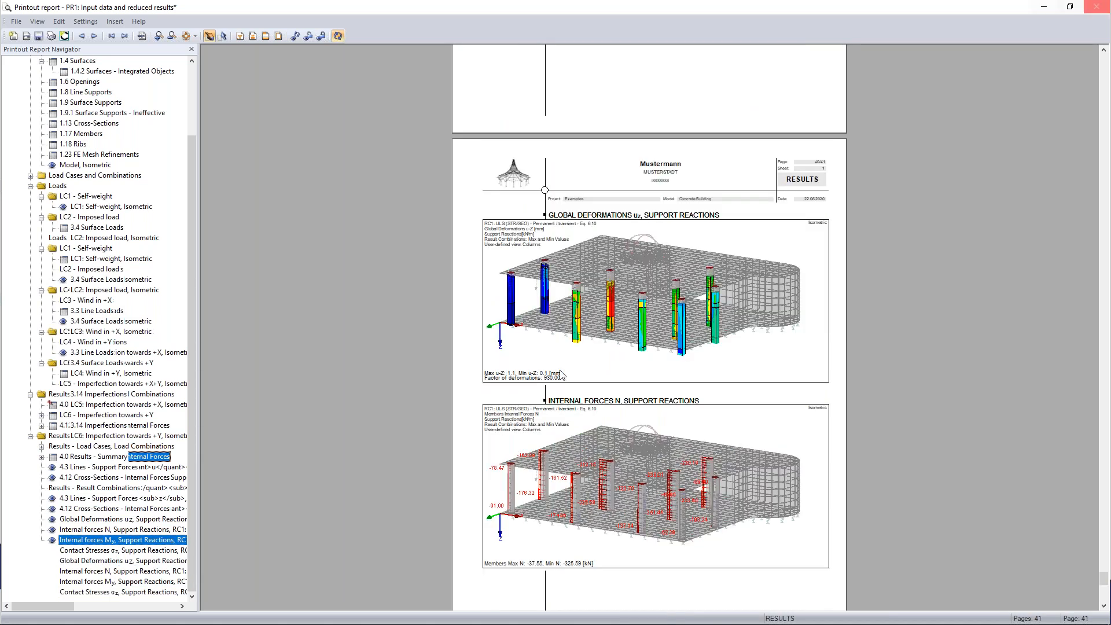
click(1095, 5)
click(515, 335)
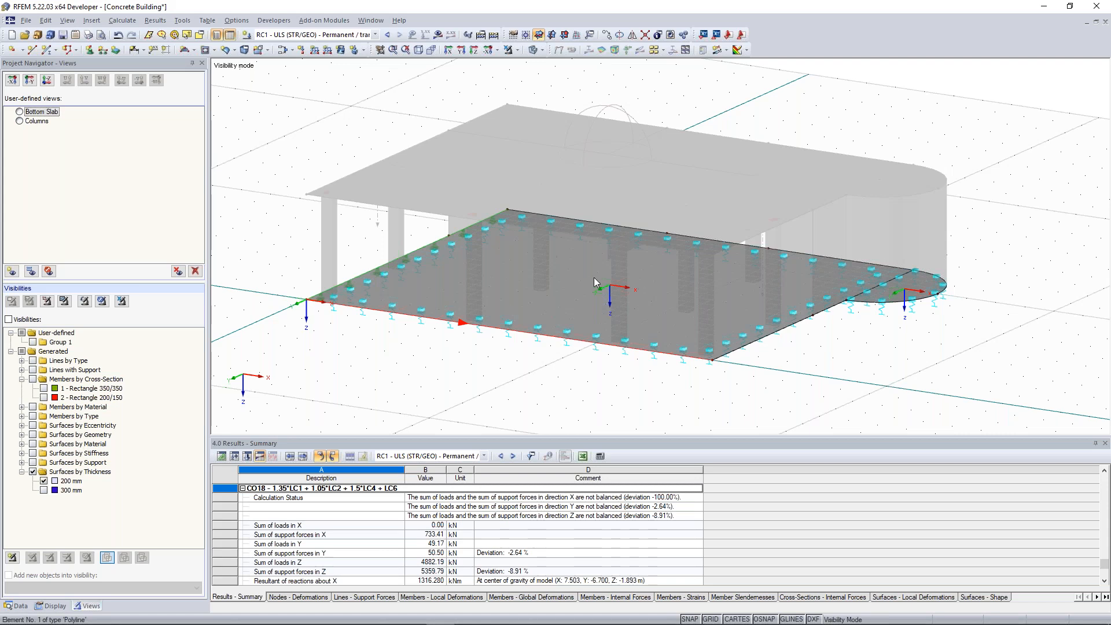
right_click(546, 146)
click(546, 146)
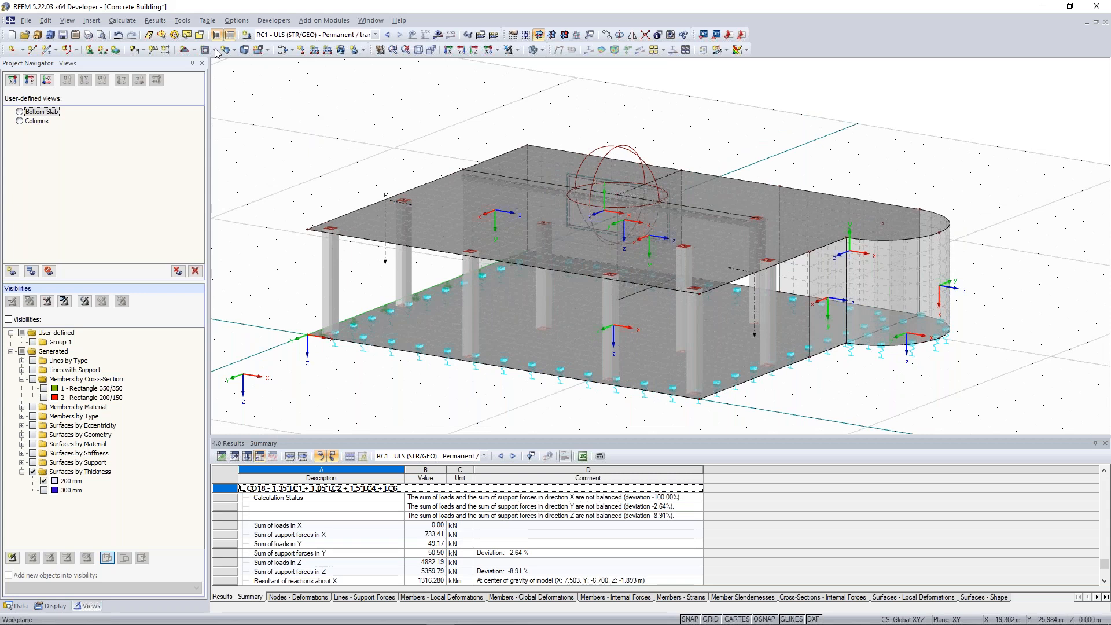
Insert an X-Z clipping plane through the building and shift its offset to 1.000 m and on to -1.000 m.
click(91, 21)
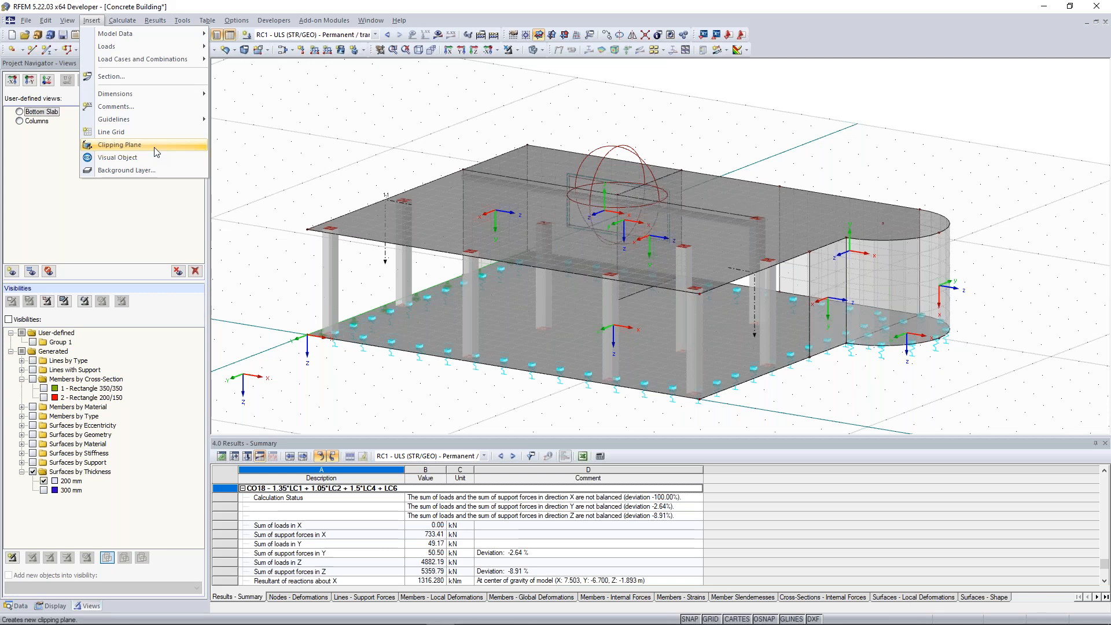
click(156, 146)
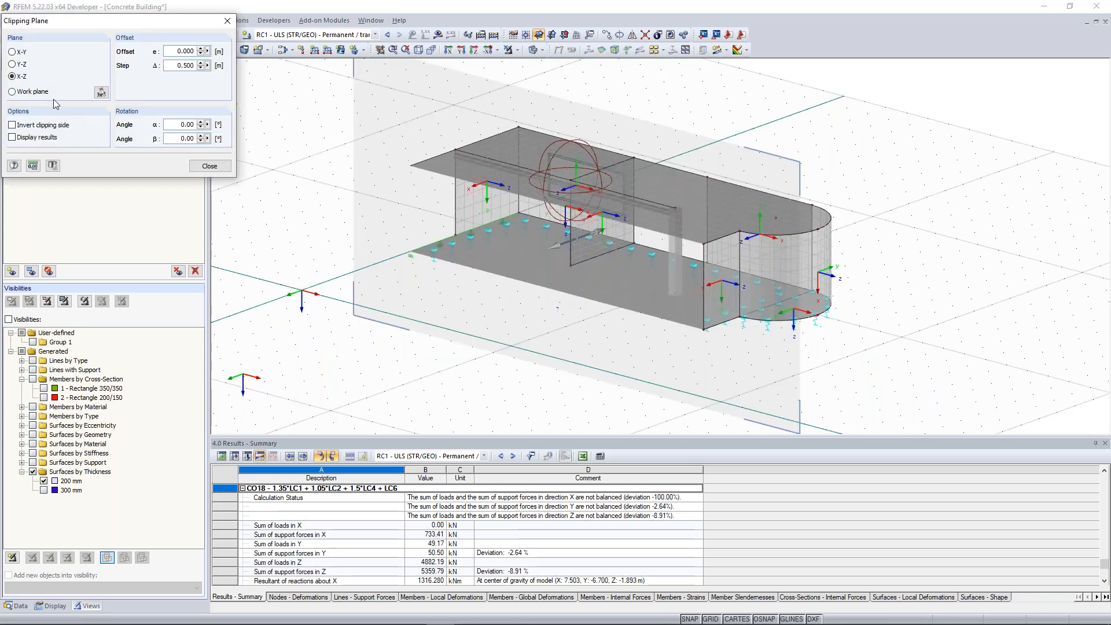
click(200, 49)
click(200, 49)
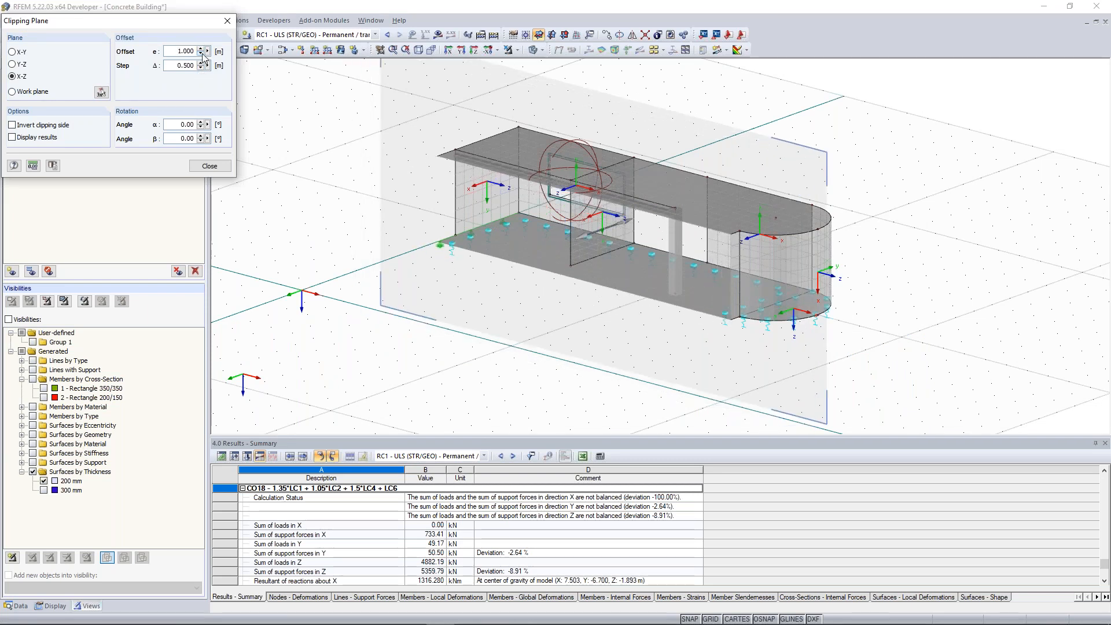
click(200, 54)
click(200, 54)
click(201, 54)
click(200, 53)
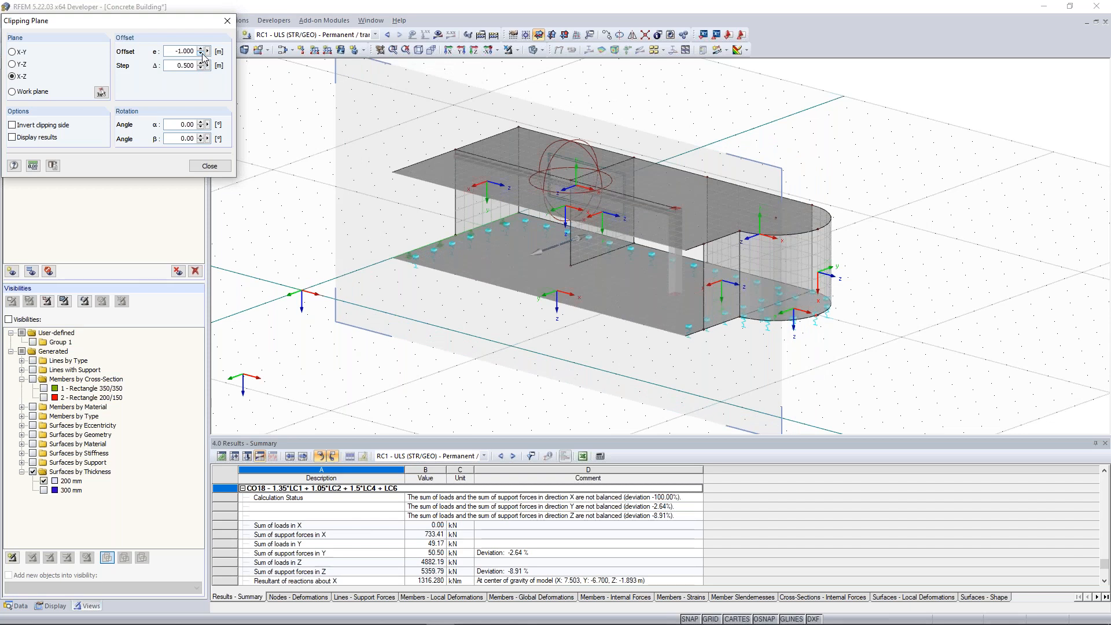
Set the clipping plane's step to 1.000 m and move the plane back to an offset of 0.000 m.
click(200, 63)
click(200, 63)
click(200, 49)
click(200, 48)
click(200, 49)
click(200, 54)
click(200, 54)
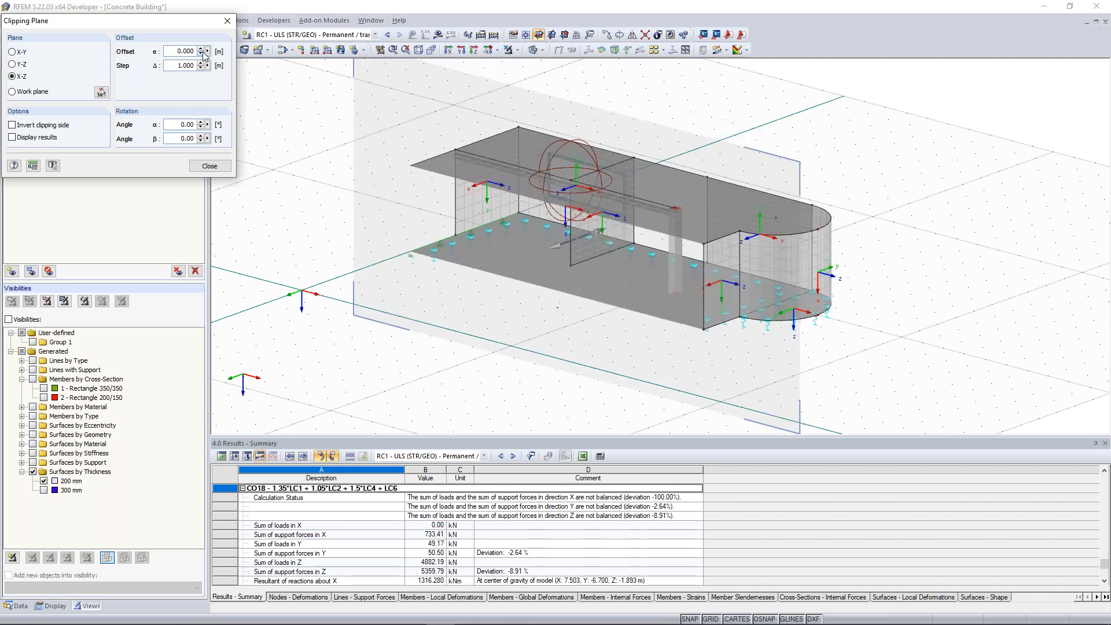
Rotate the clipping plane to an angle α of 35°, display the RC1 results on the cut model, and close the clipping plane.
click(200, 122)
click(200, 121)
click(199, 122)
click(200, 122)
click(199, 122)
click(200, 122)
click(199, 121)
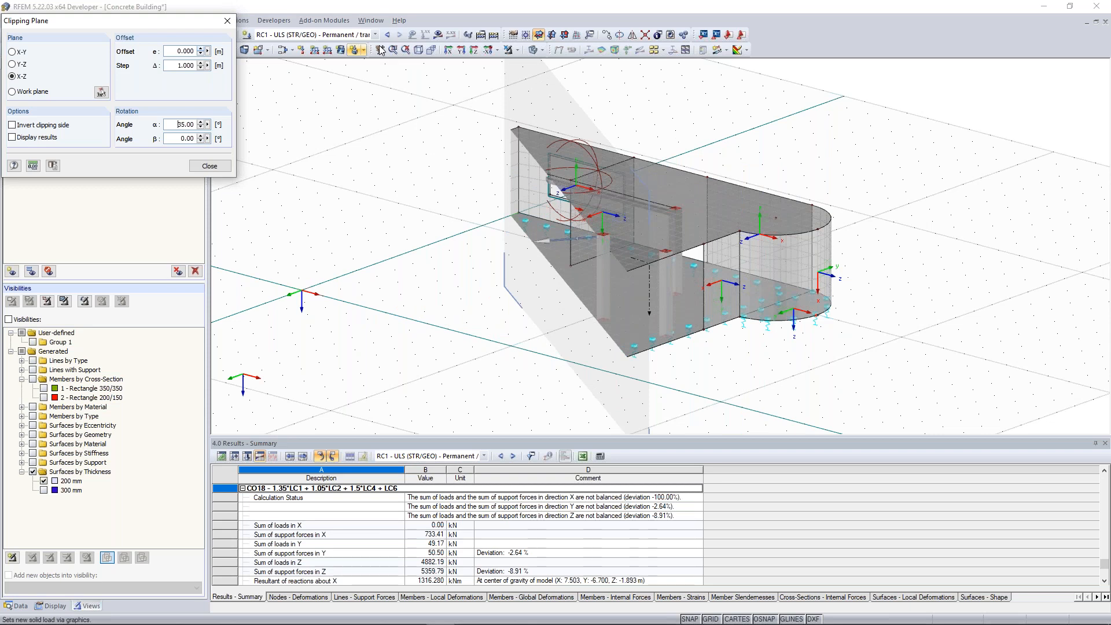
click(438, 35)
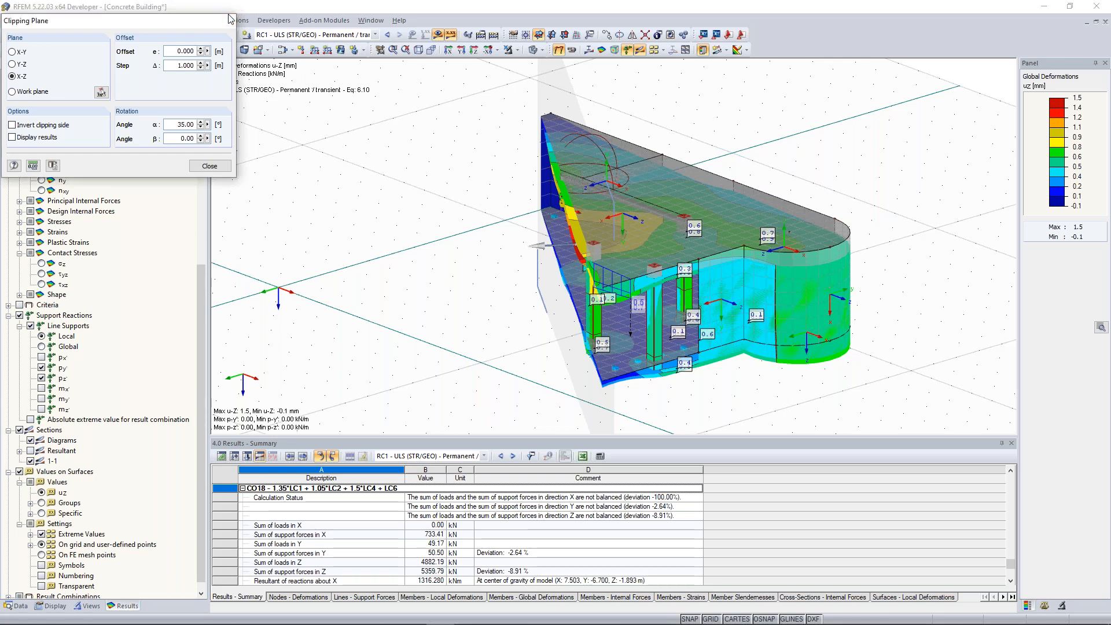
click(227, 20)
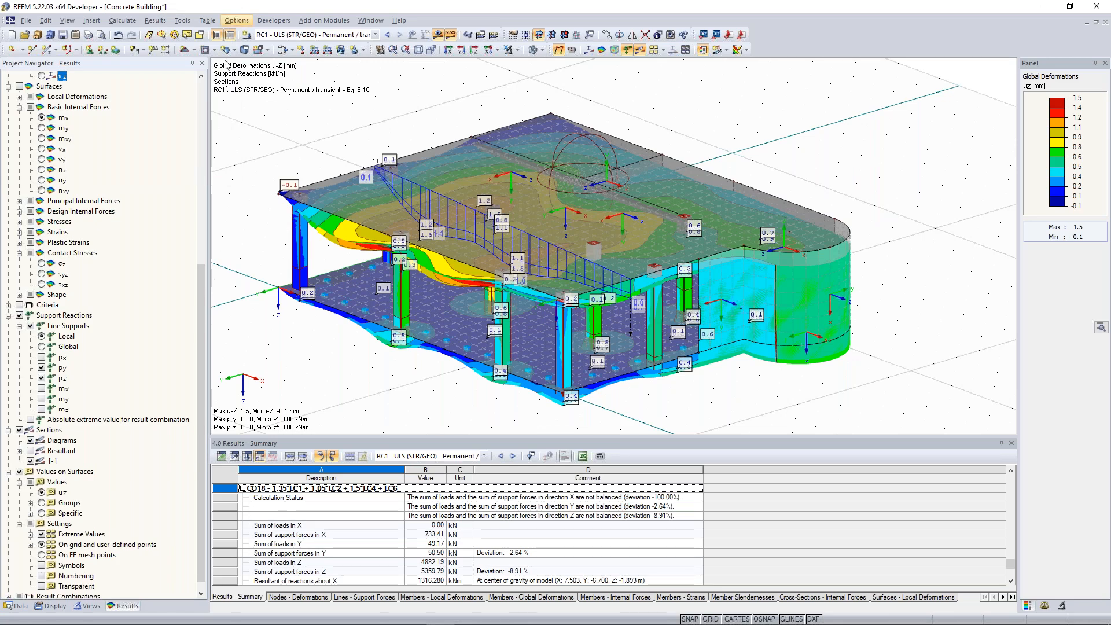
Hide the results, look through the add-on modules, and open RF-CONCRETE Surfaces.
click(16, 605)
scroll(87, 300, down, 4)
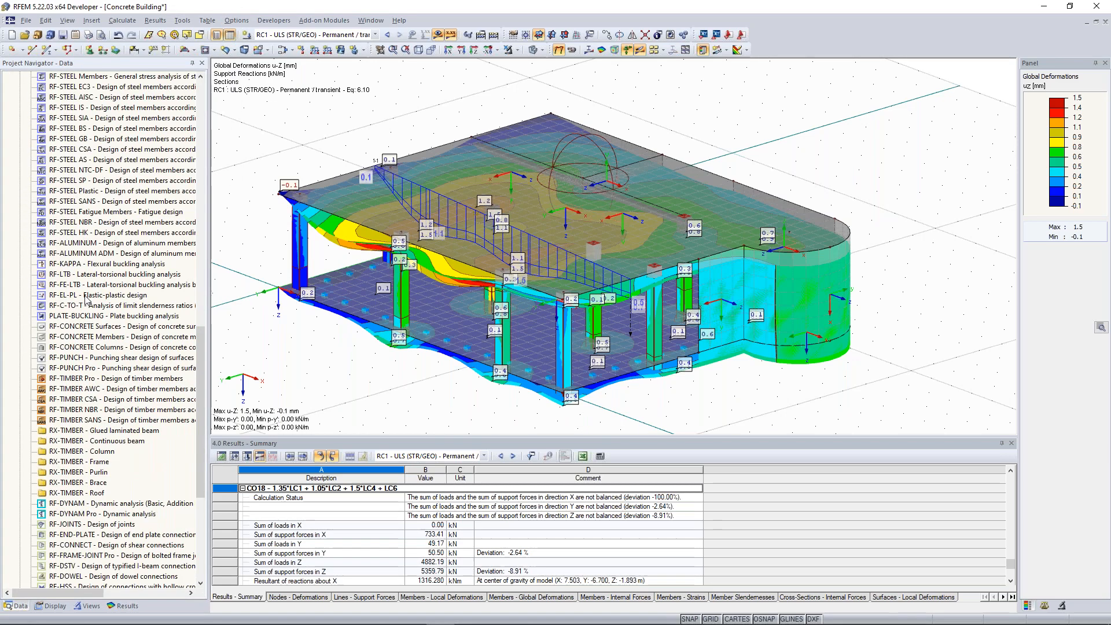
scroll(87, 300, down, 3)
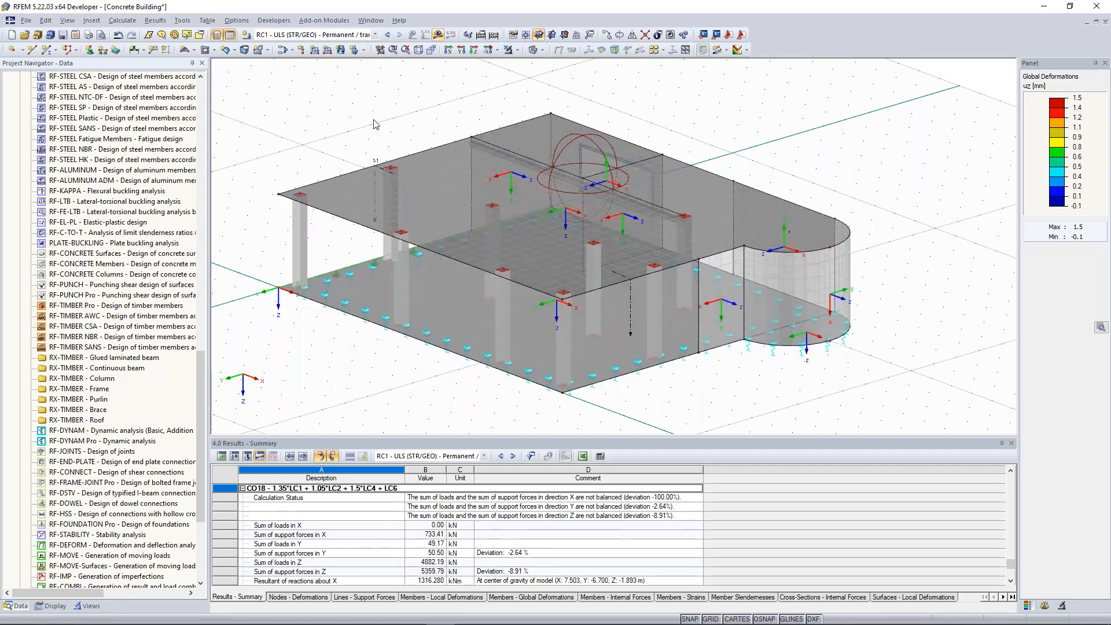
ctrl+middle_drag(404, 112, 413, 114)
scroll(119, 468, down, 5)
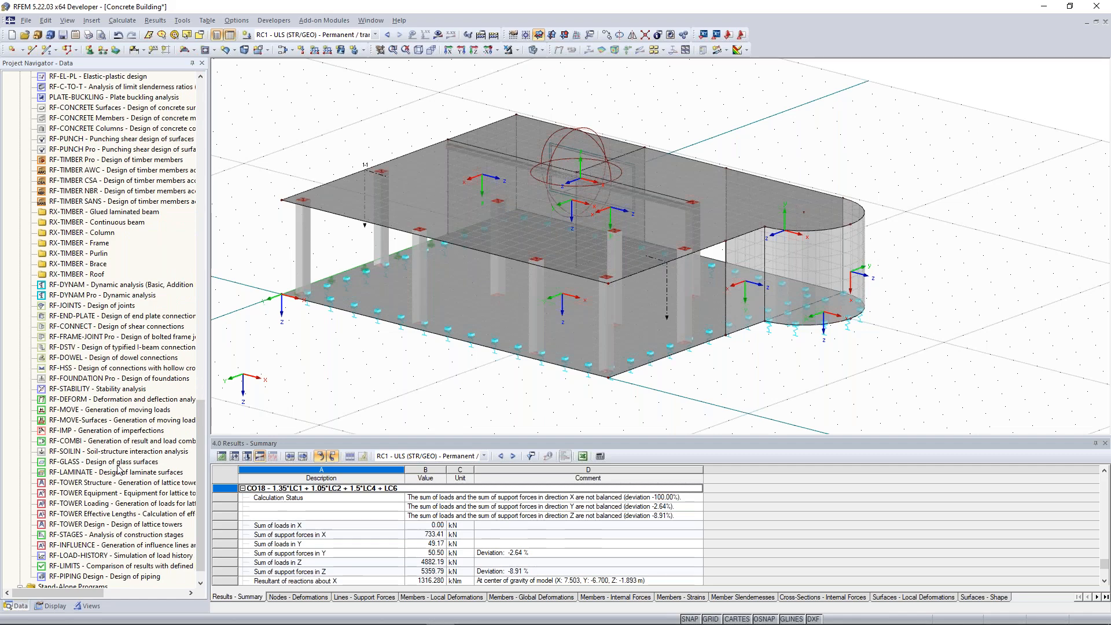
scroll(119, 468, up, 11)
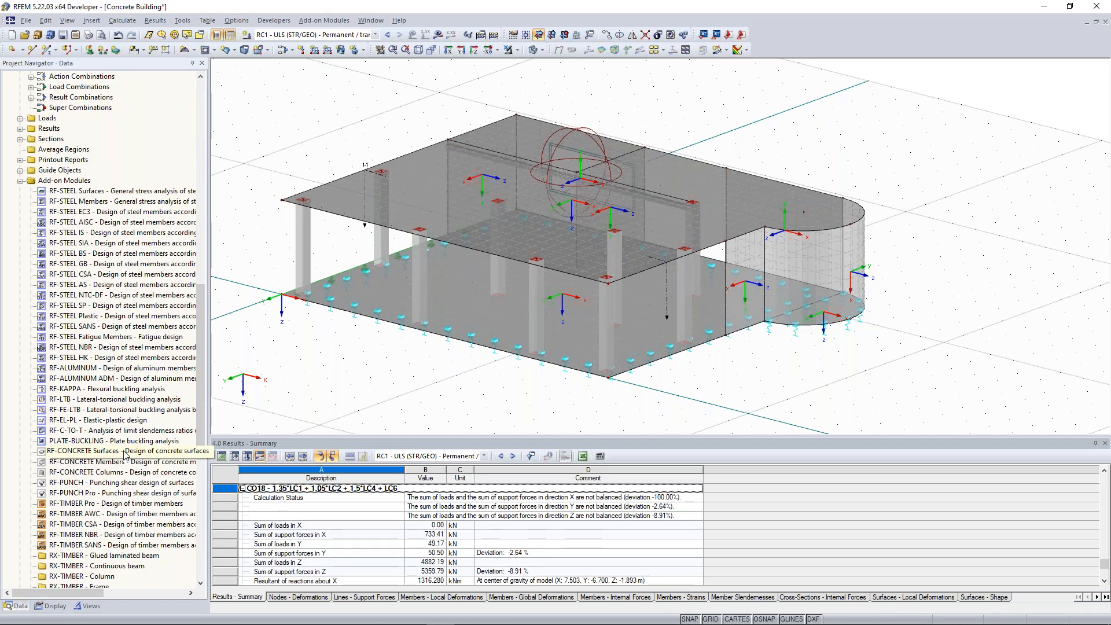
double_click(125, 455)
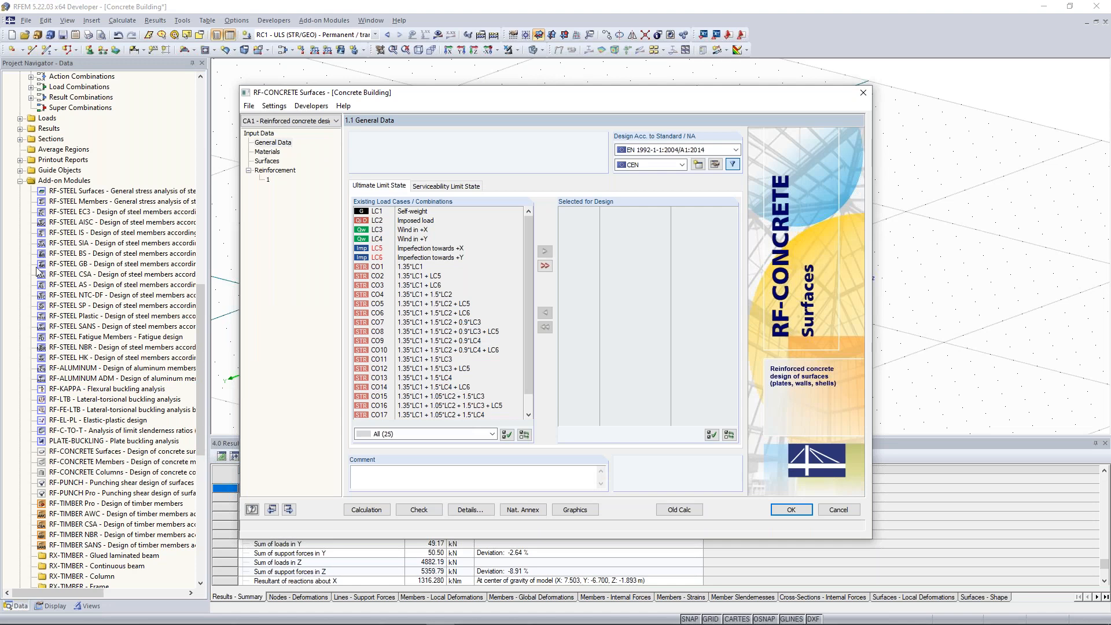
Select result combination RC1 for the ultimate limit state design in RF-CONCRETE Surfaces.
click(15, 333)
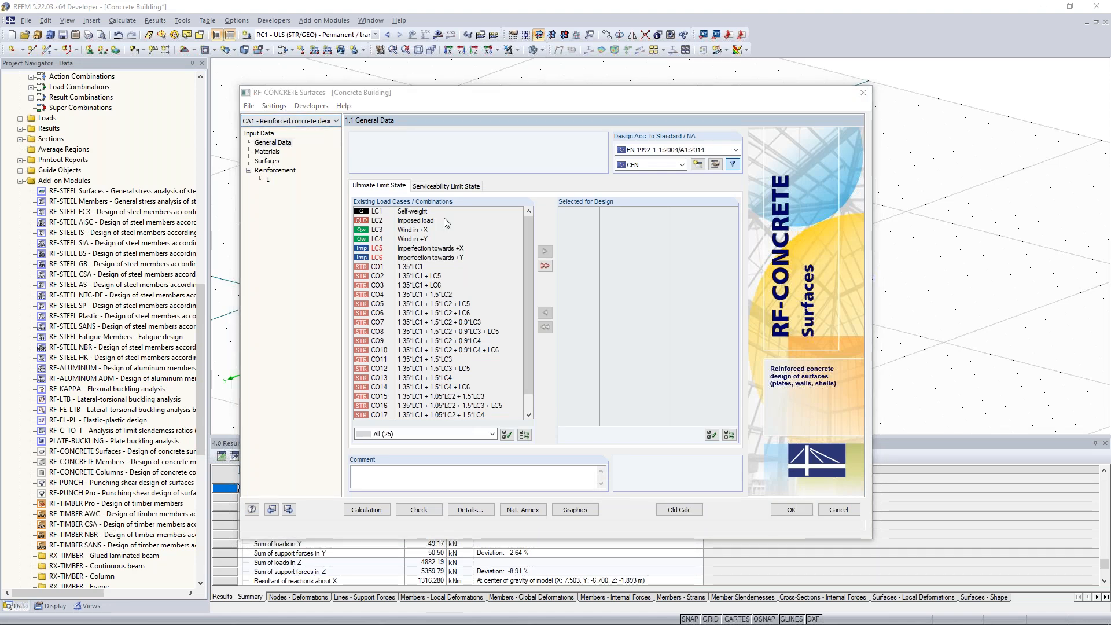
scroll(512, 229, down, 1)
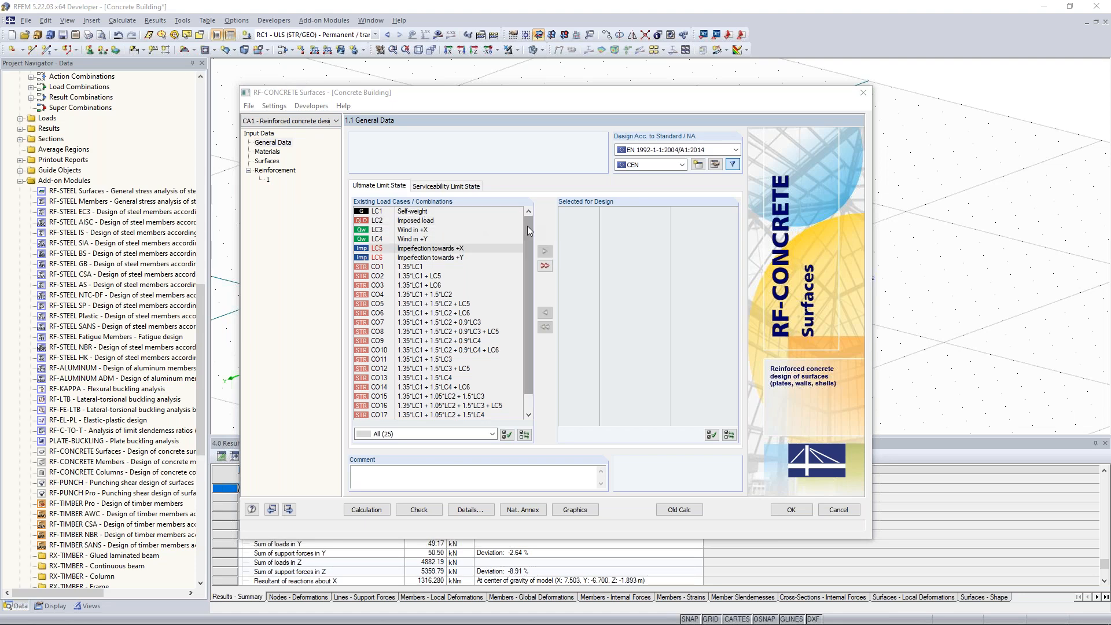
click(525, 268)
click(439, 415)
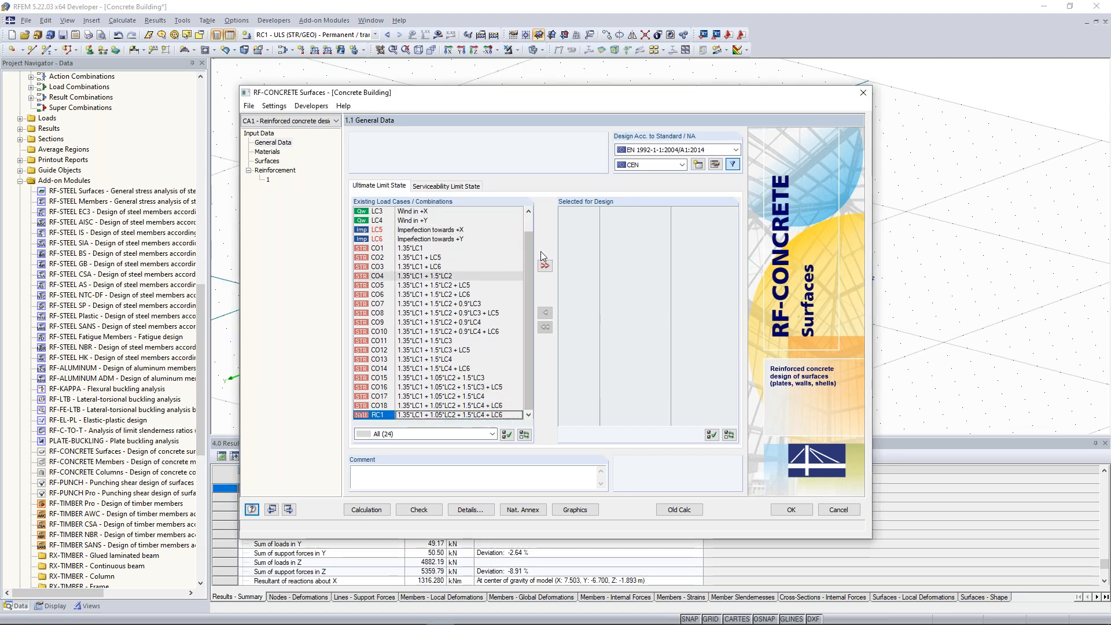
click(545, 251)
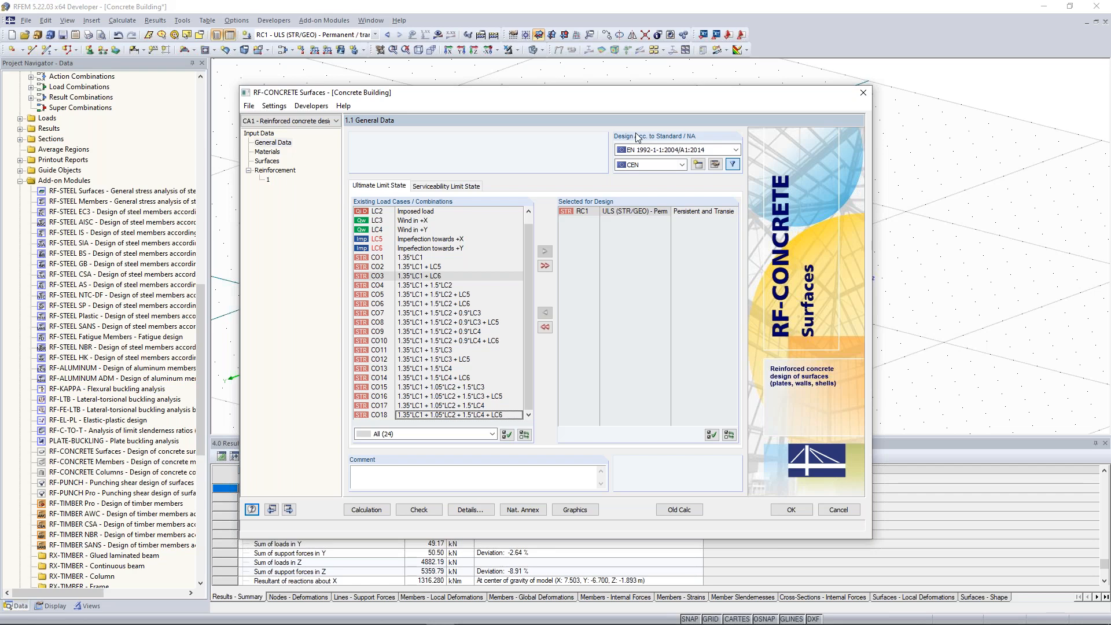
Examine the material data and reinforcement layout, longitudinal reinforcement, EN 1992-1-1, design method and ratio settings, and close RF-CONCRETE Surfaces.
click(275, 163)
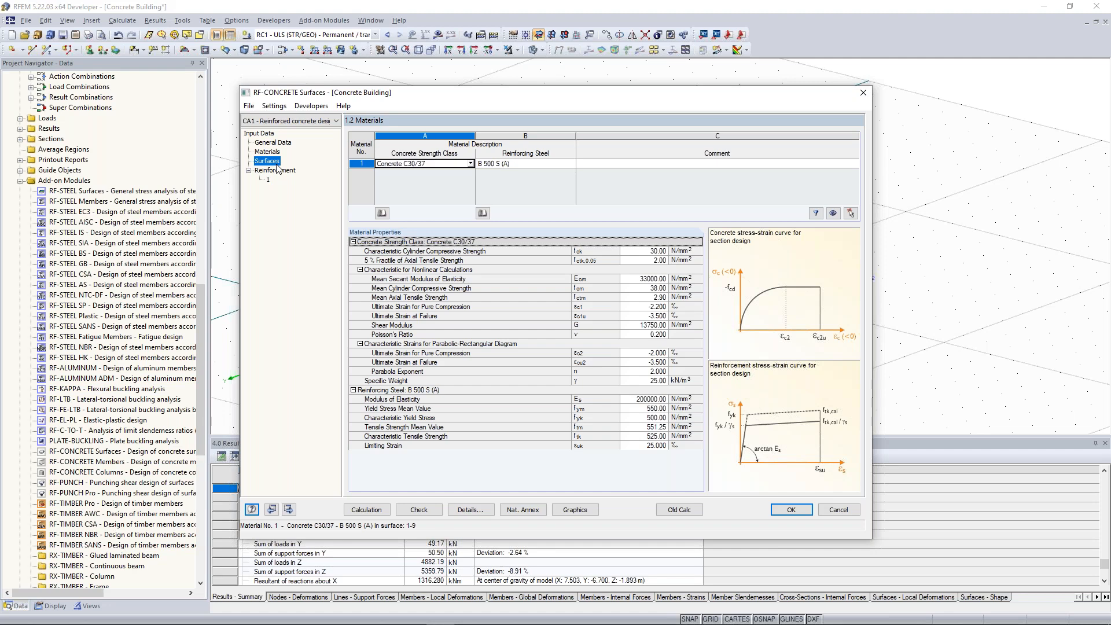
click(275, 169)
click(420, 185)
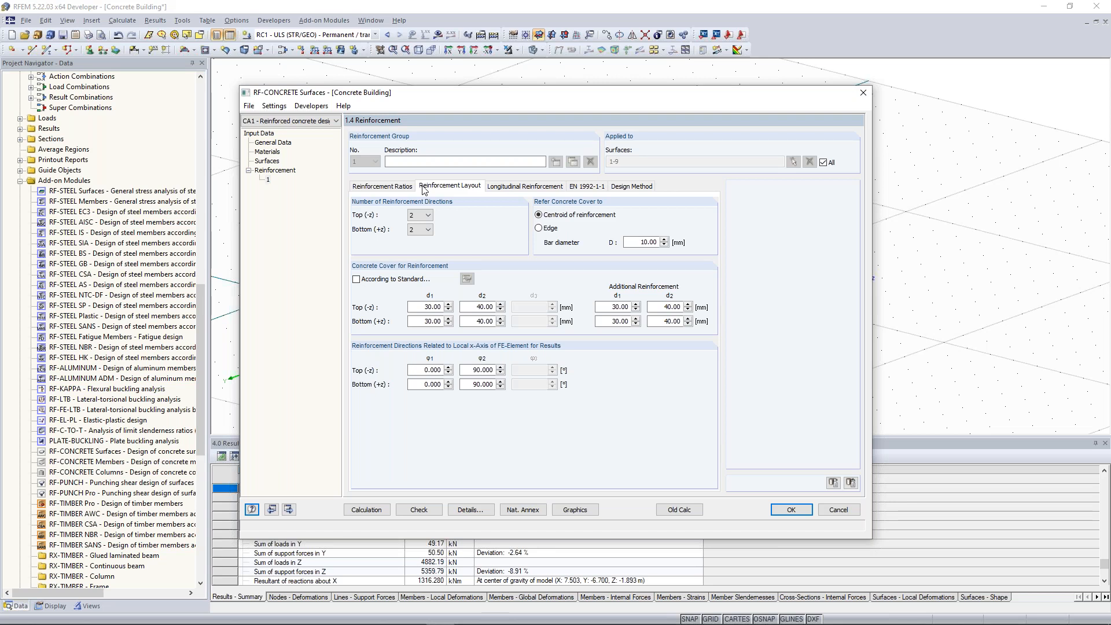
double_click(438, 306)
click(514, 188)
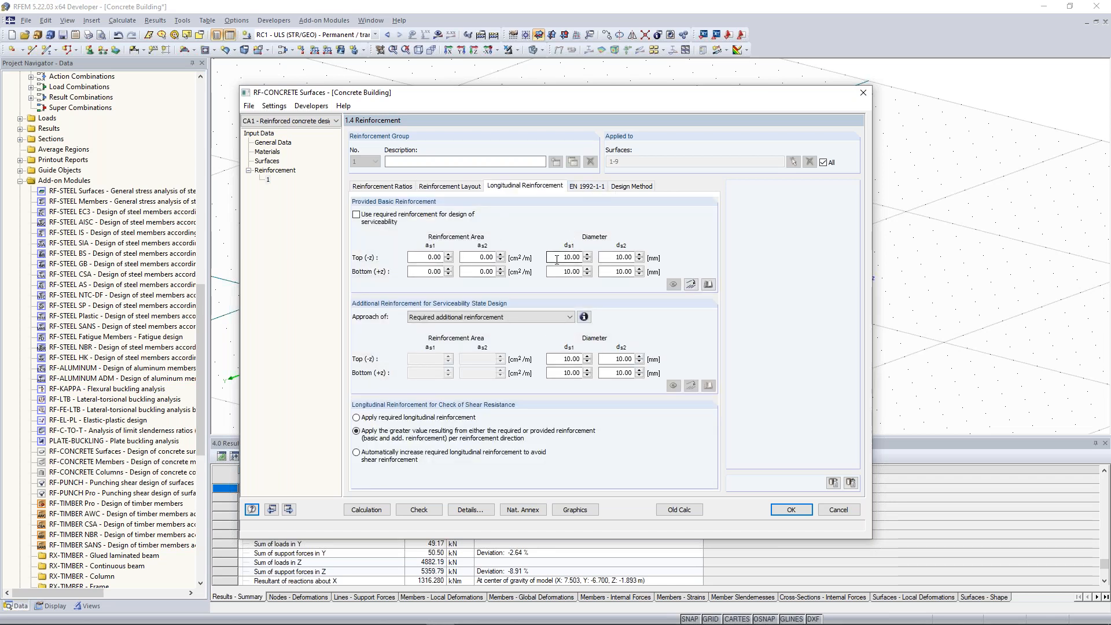
click(590, 188)
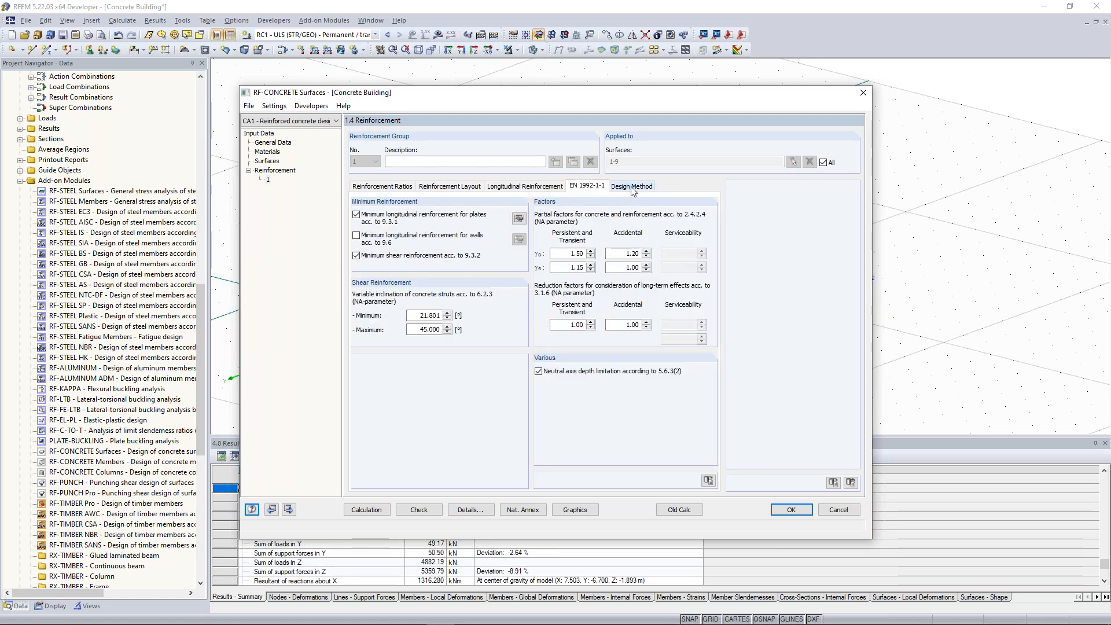
click(631, 187)
click(388, 188)
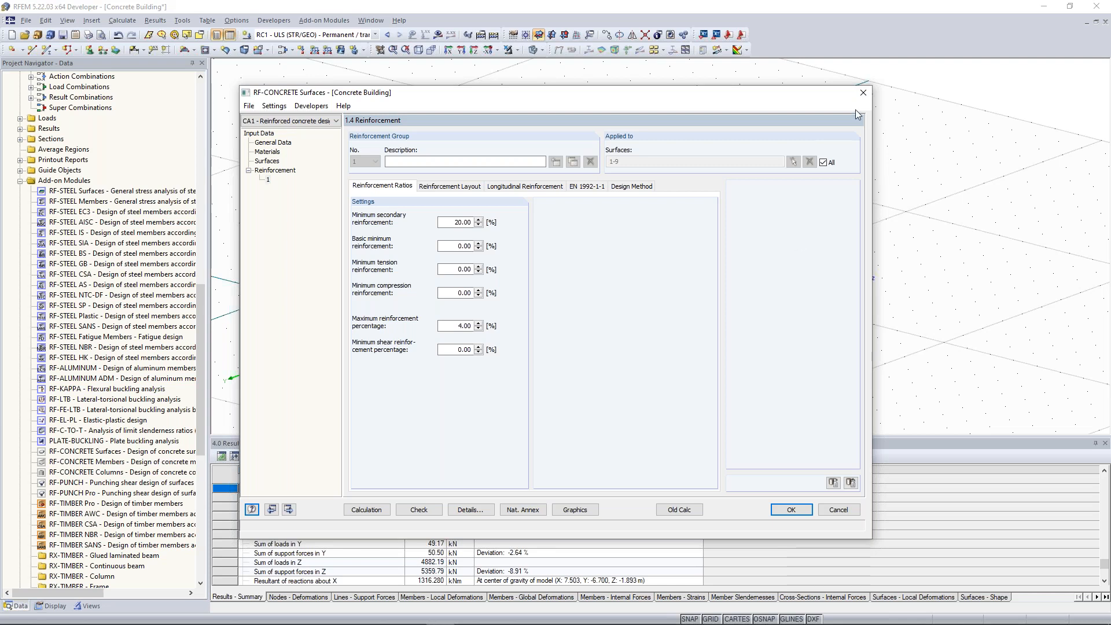
click(862, 93)
click(551, 339)
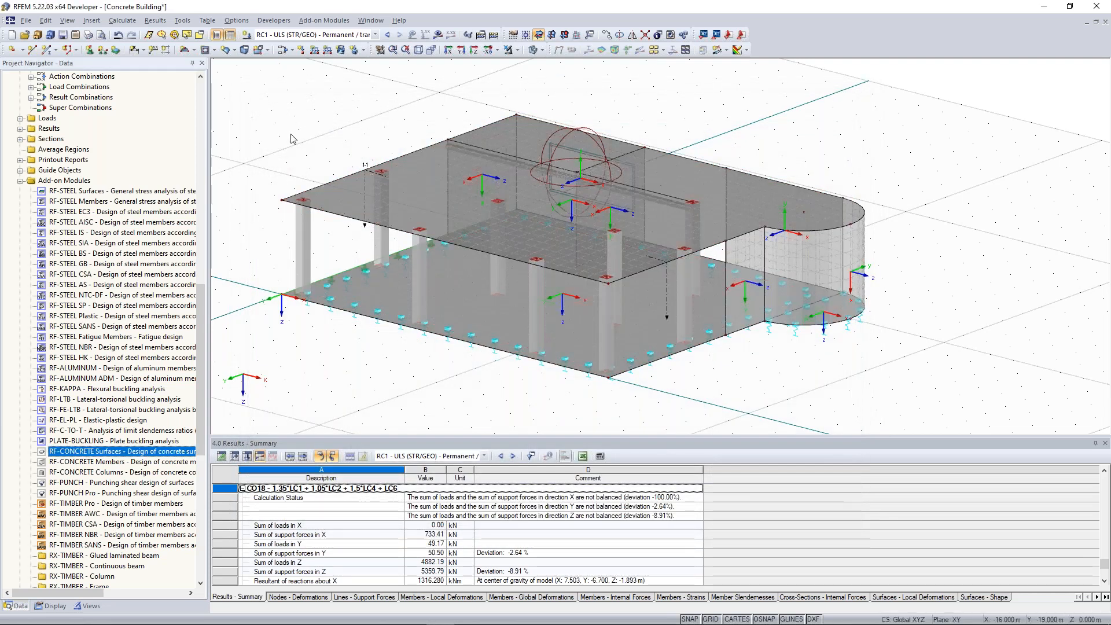
Switch to the 2D-Frame model and show the LC1 Self-weight loads instead of the internal forces.
click(370, 20)
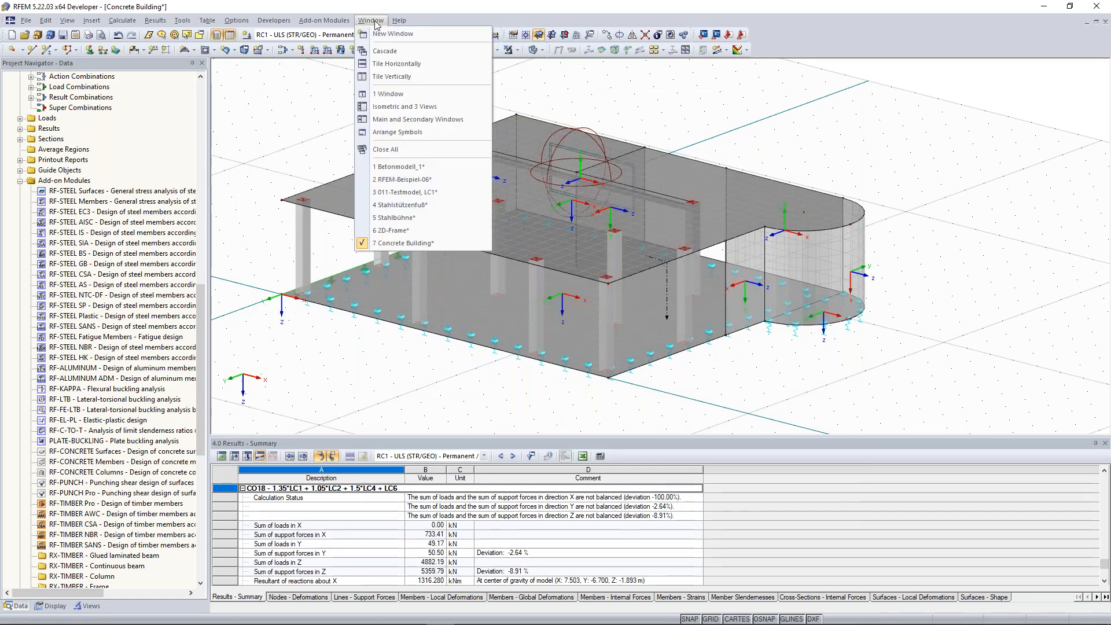
click(414, 231)
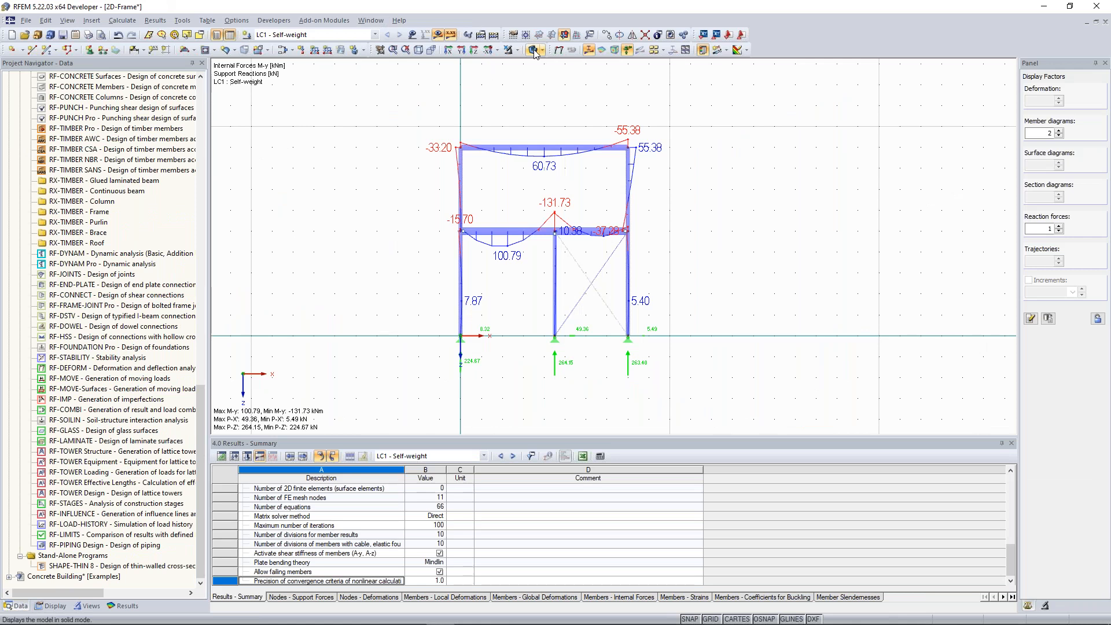
click(410, 33)
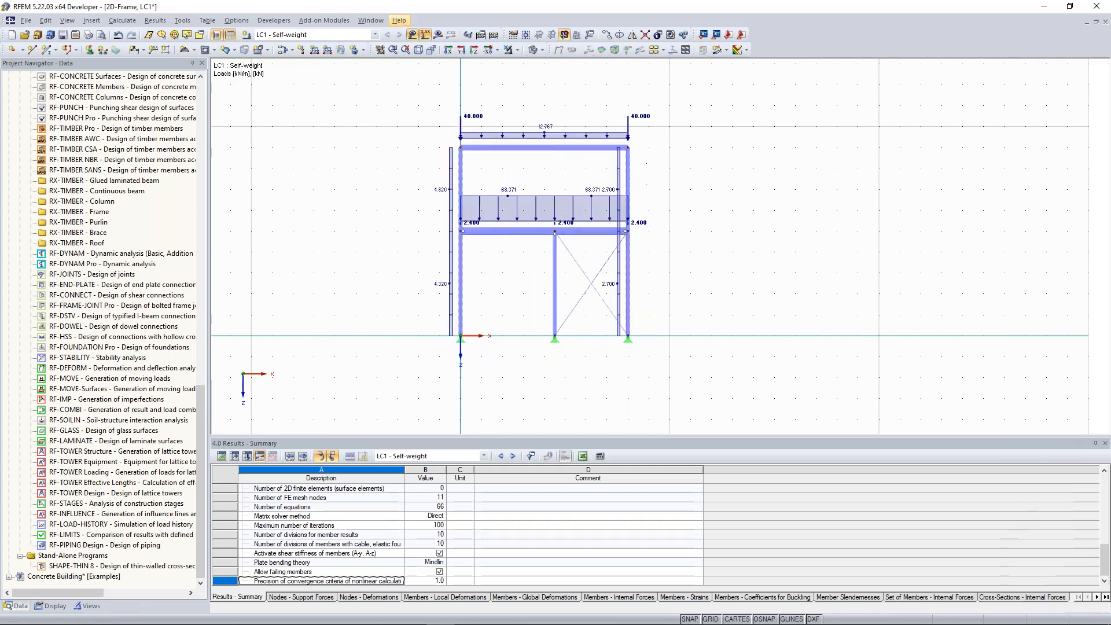
Copy the inner column of the lowest storey up to the node above it and select the copied column's lower end node.
middle_drag(395, 204, 387, 278)
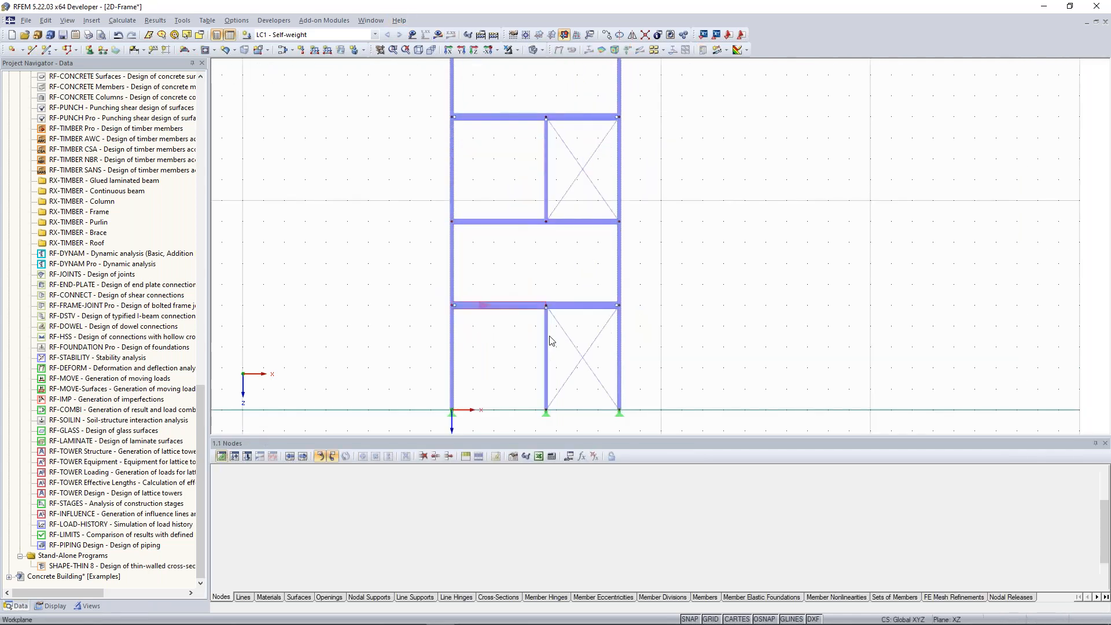
click(546, 305)
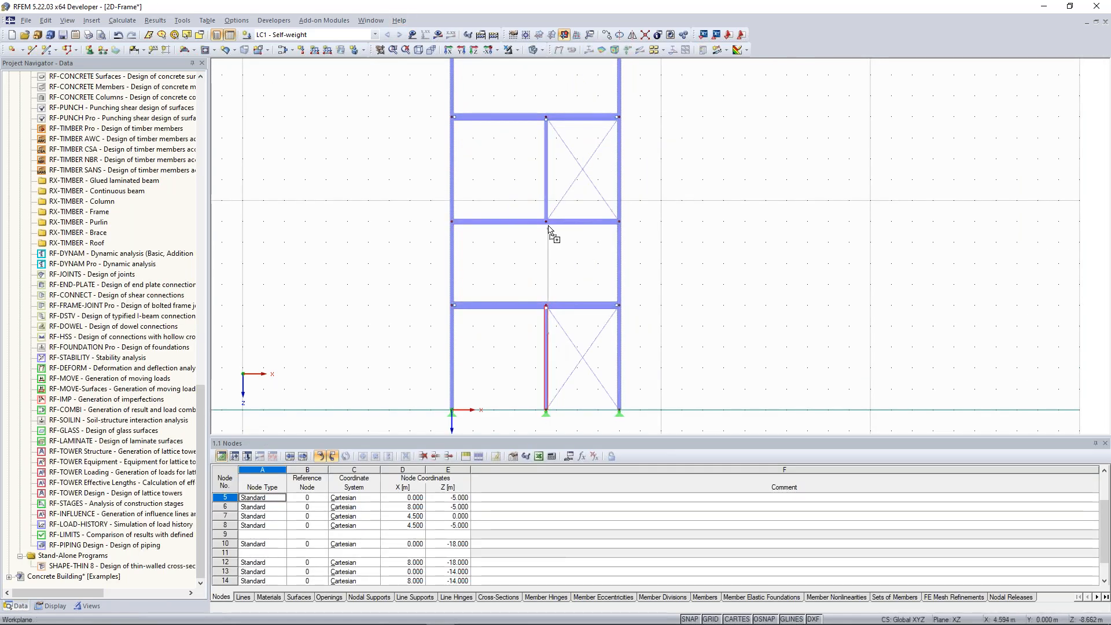
click(546, 223)
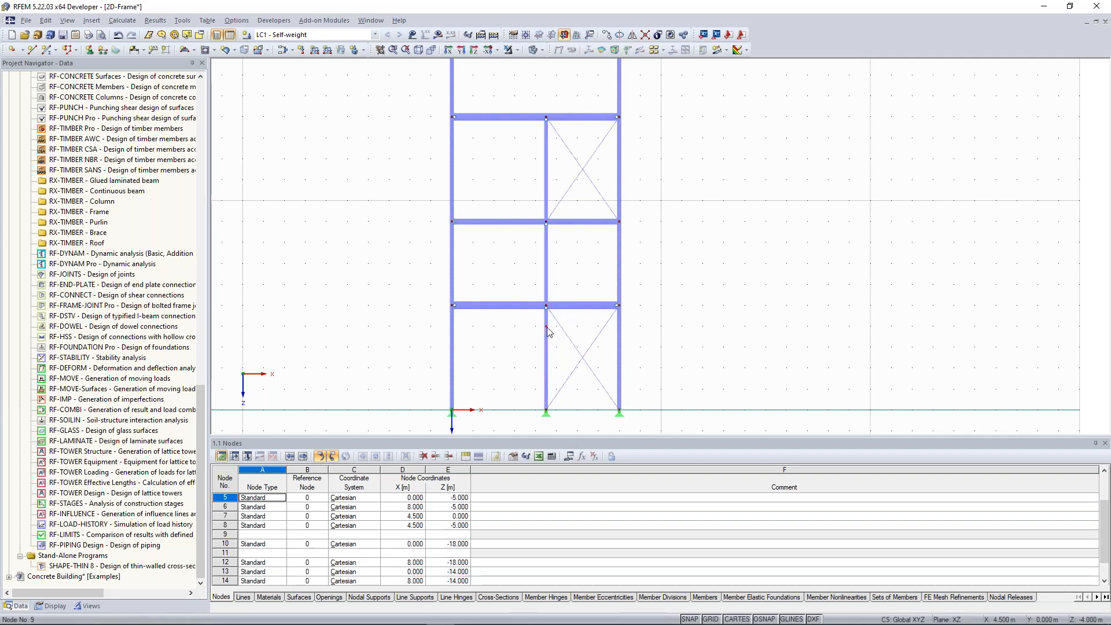
click(546, 326)
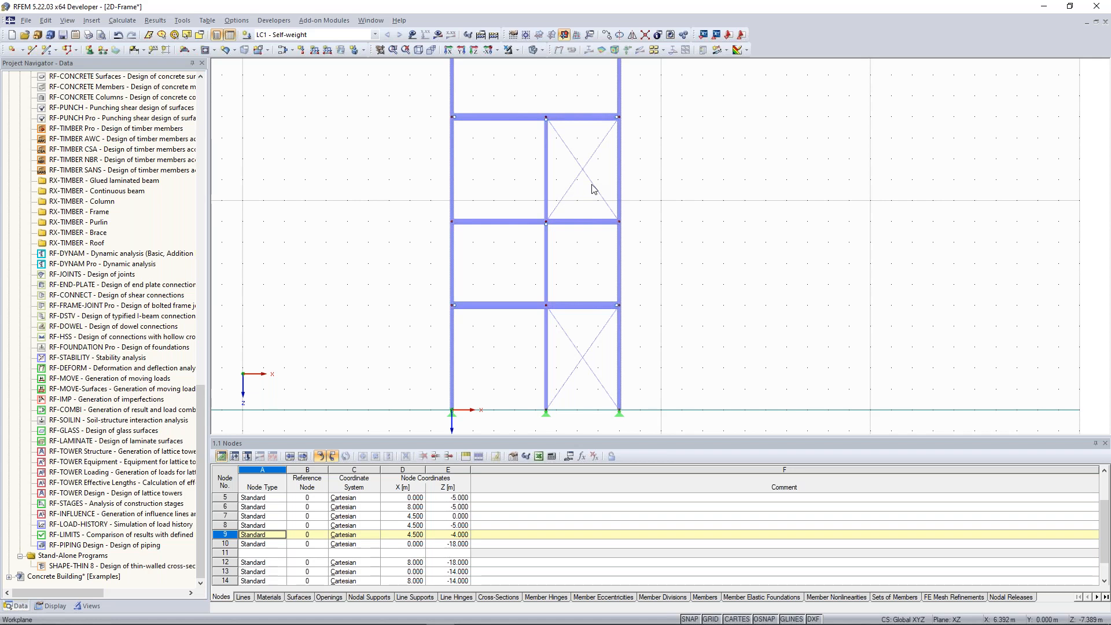
Try copying a diagonal brace from the upper braced bay down one storey, and delete the copy.
ctrl+drag(572, 185, 572, 326)
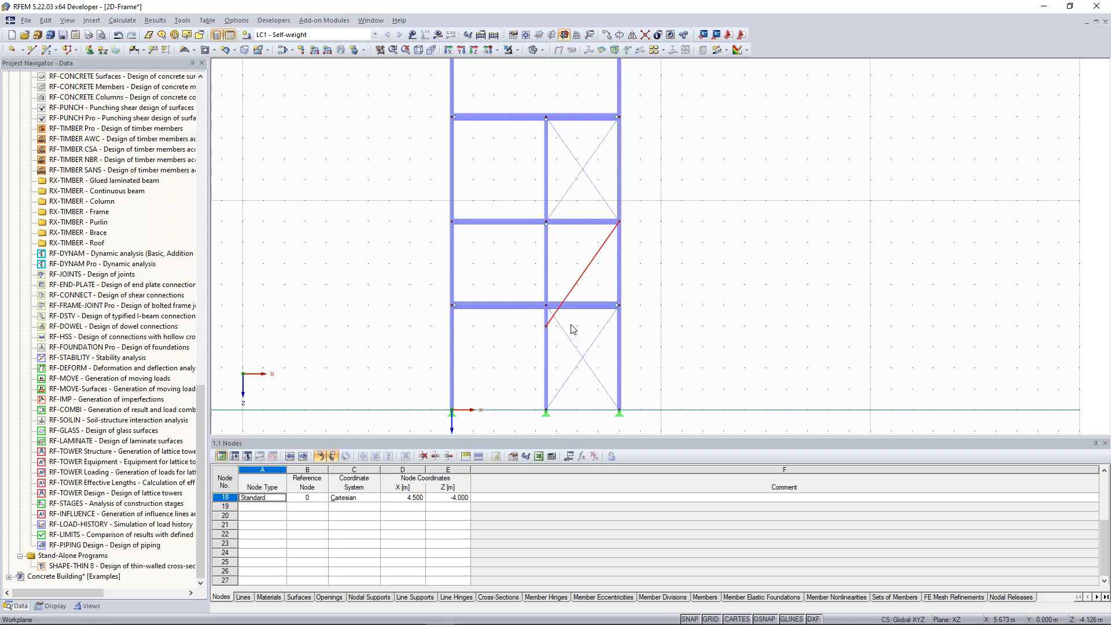
key(Delete)
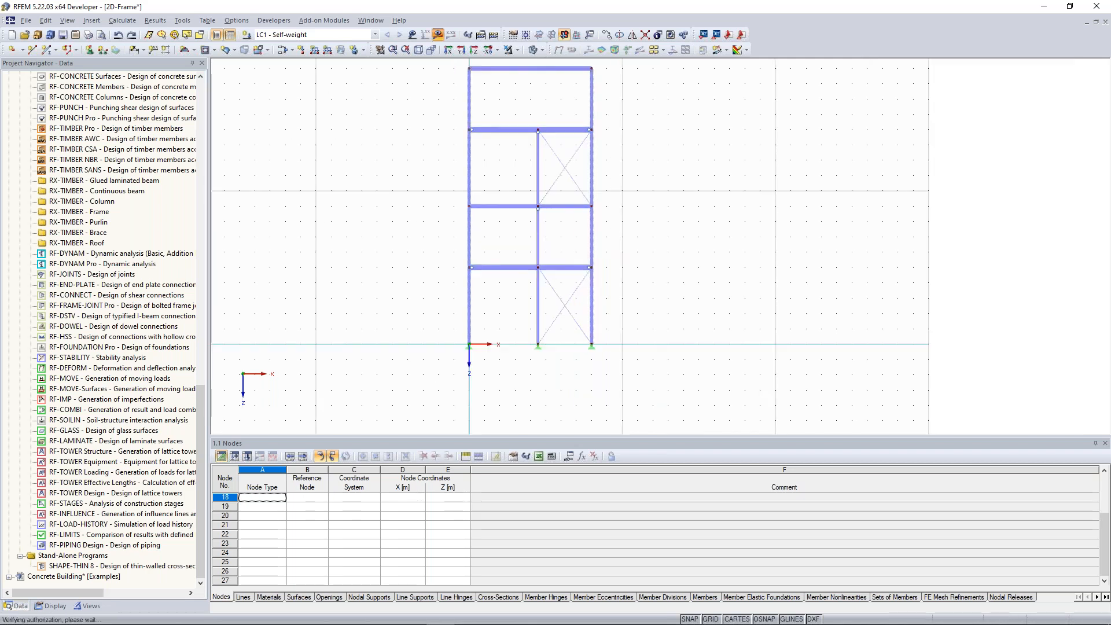
Calculate LC1 Self-weight and display the internal forces and support reactions on the 2D-Frame, and switch to the Chrome browser.
click(438, 35)
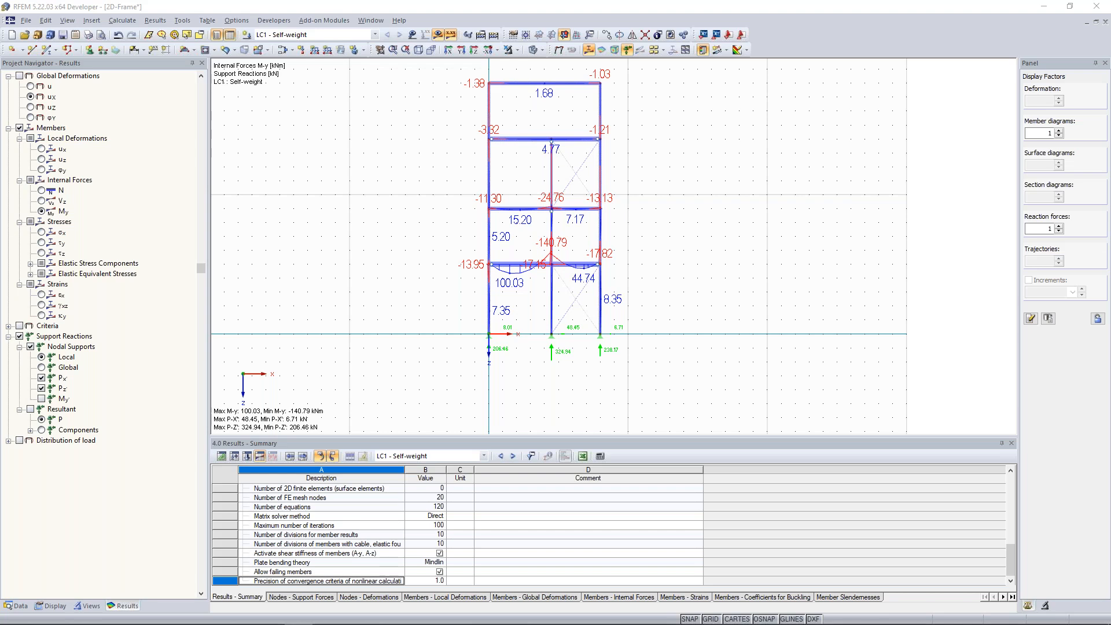
drag(572, 168, 661, 1)
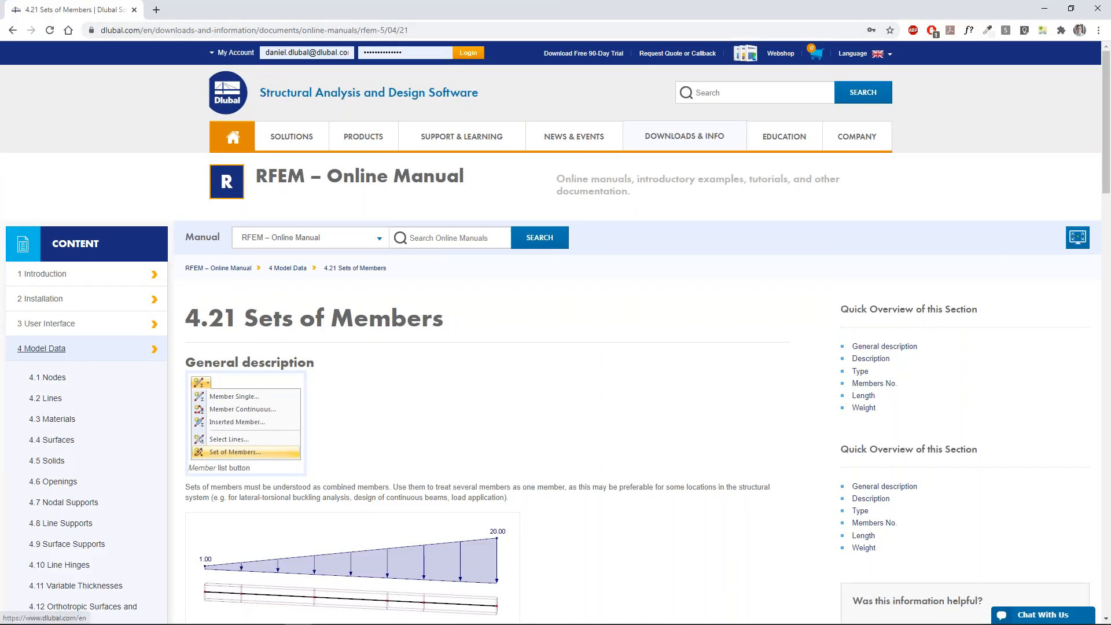
Go to the Dlubal home page and open RFEM 5 for Beginners and Accomplished and Recorded Webinars in separate new tabs.
click(233, 144)
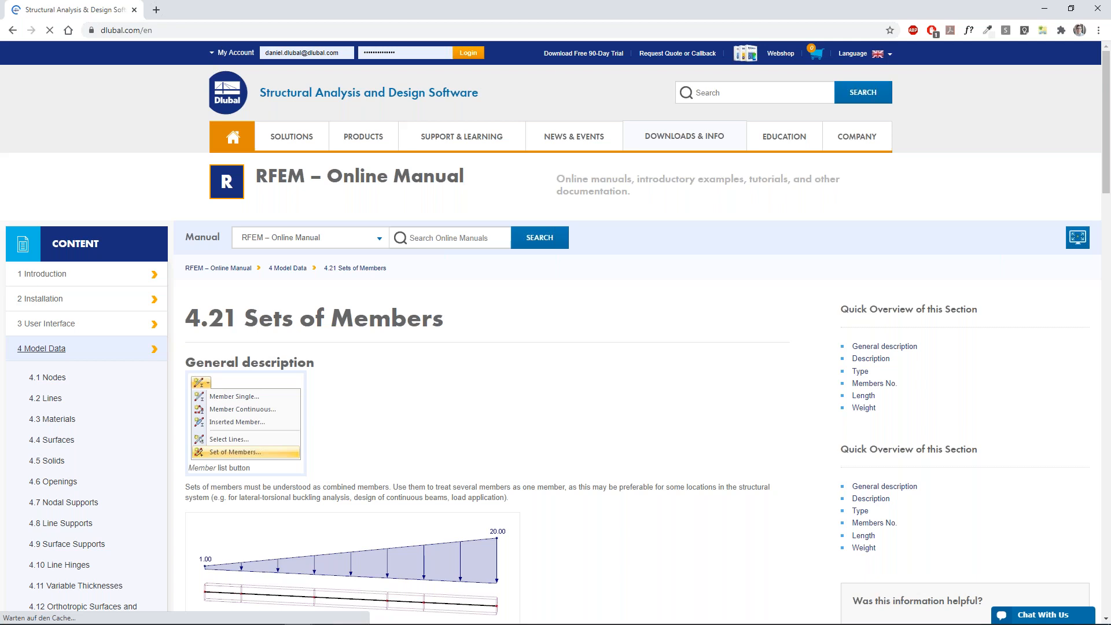
mouse_move(784, 137)
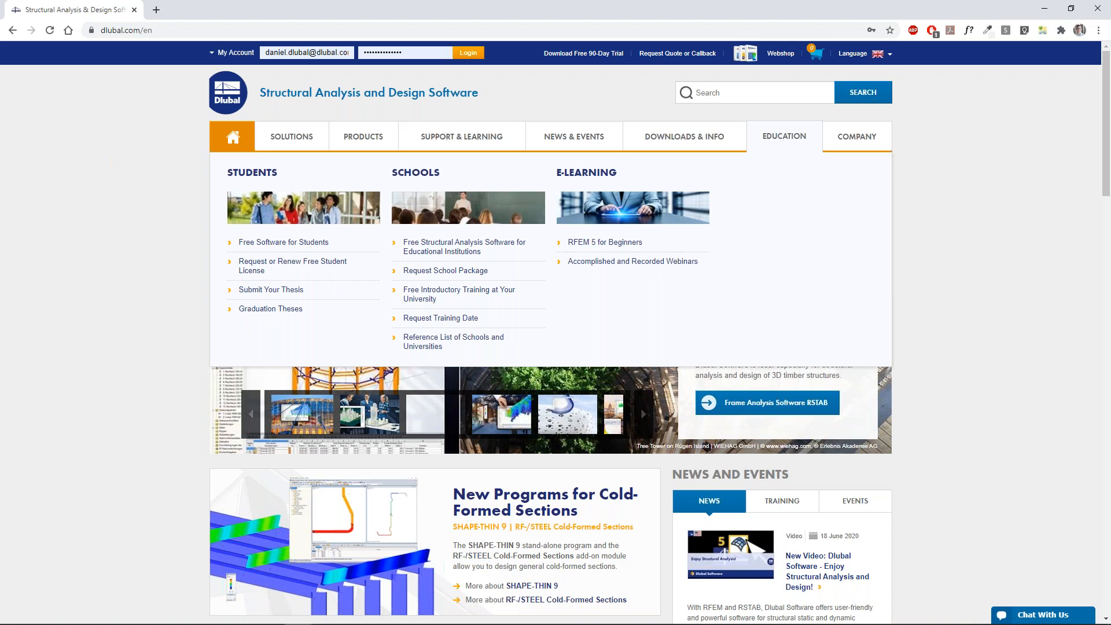
middle_click(603, 248)
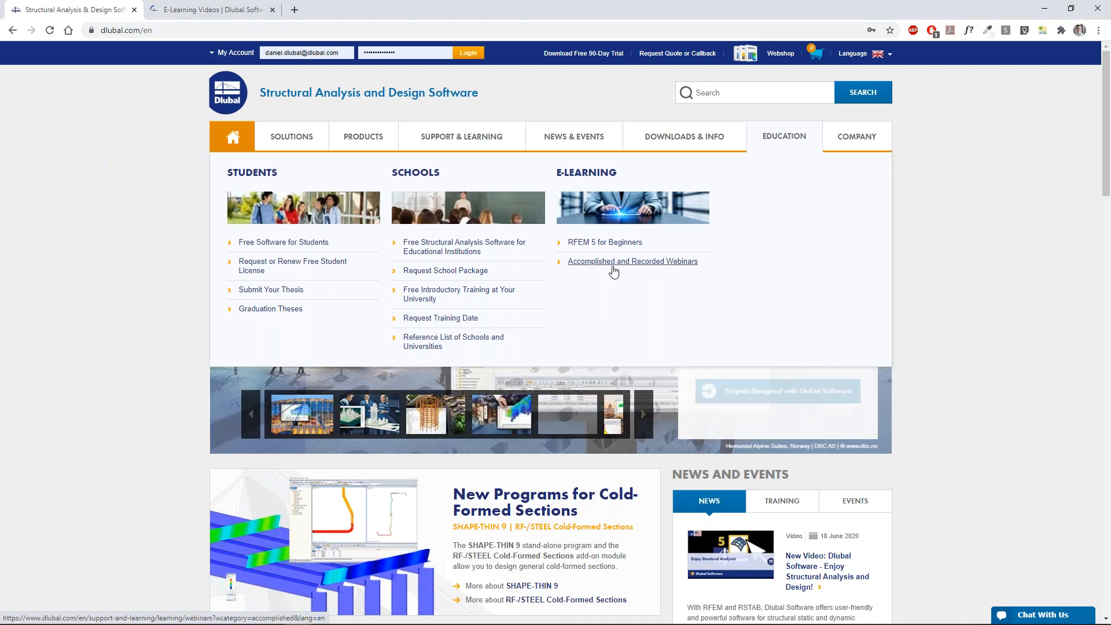
middle_click(614, 271)
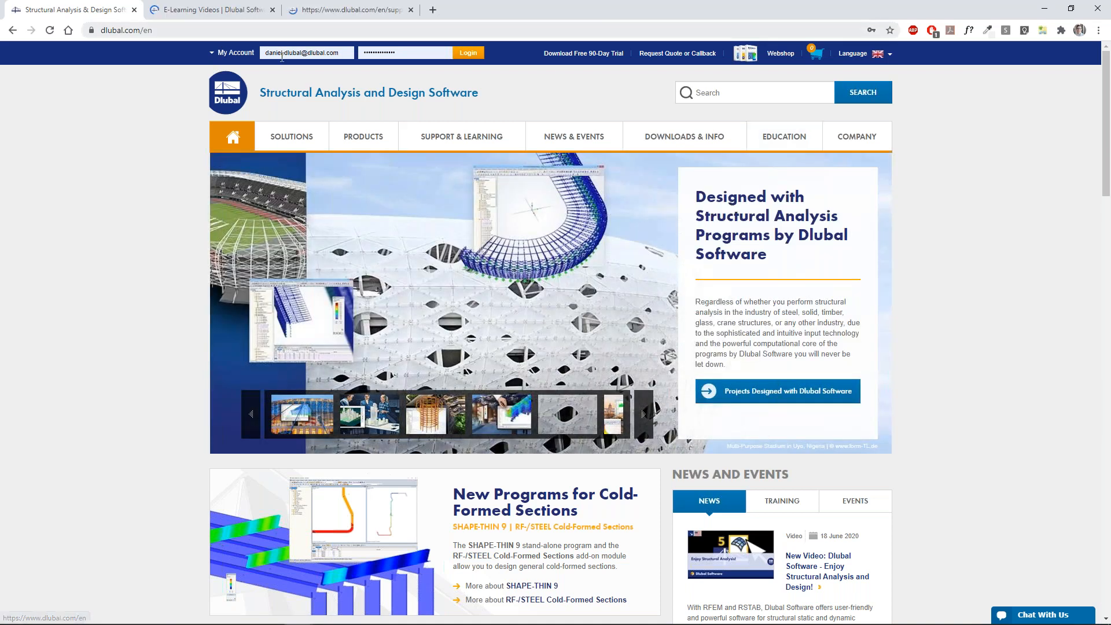
View the E-Learning Videos page and look over the RFEM 5 tutorial videos for beginners.
click(255, 9)
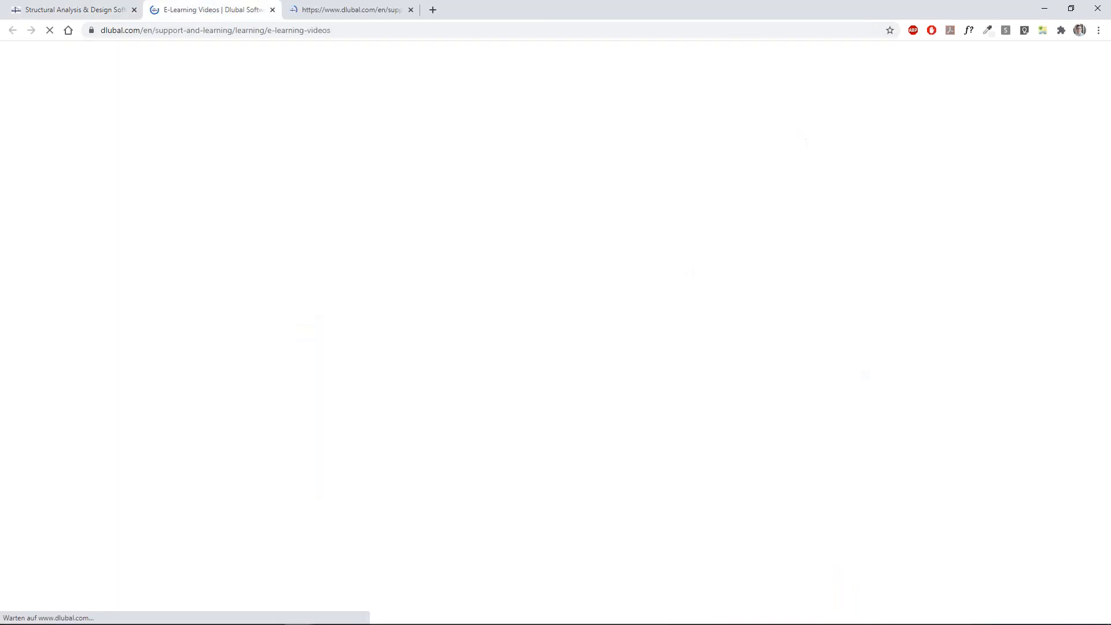
click(253, 30)
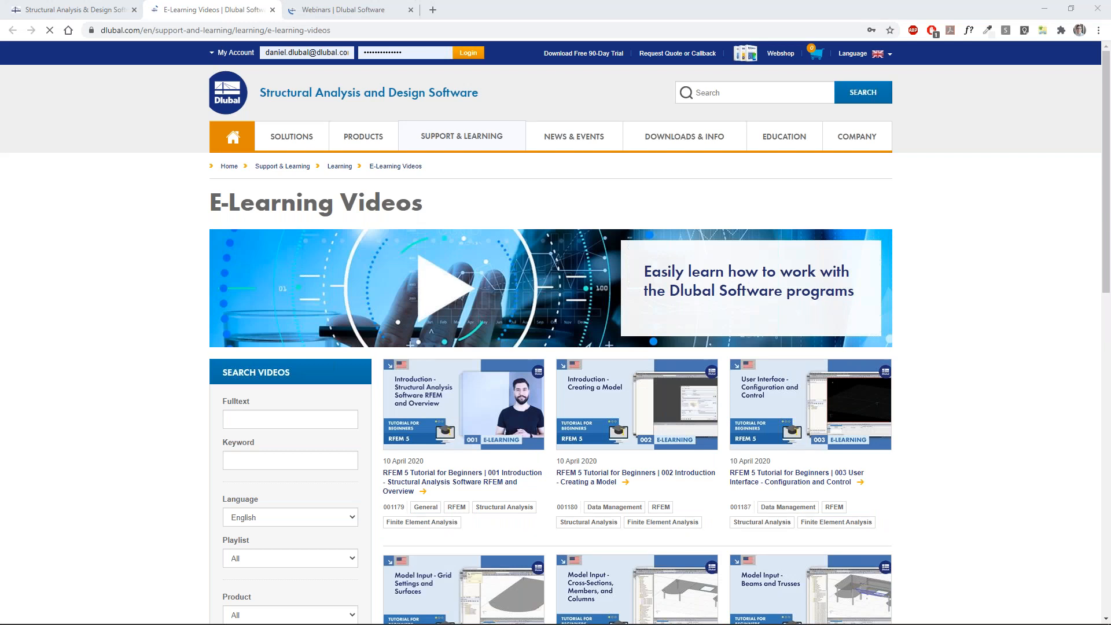
scroll(521, 351, down, 5)
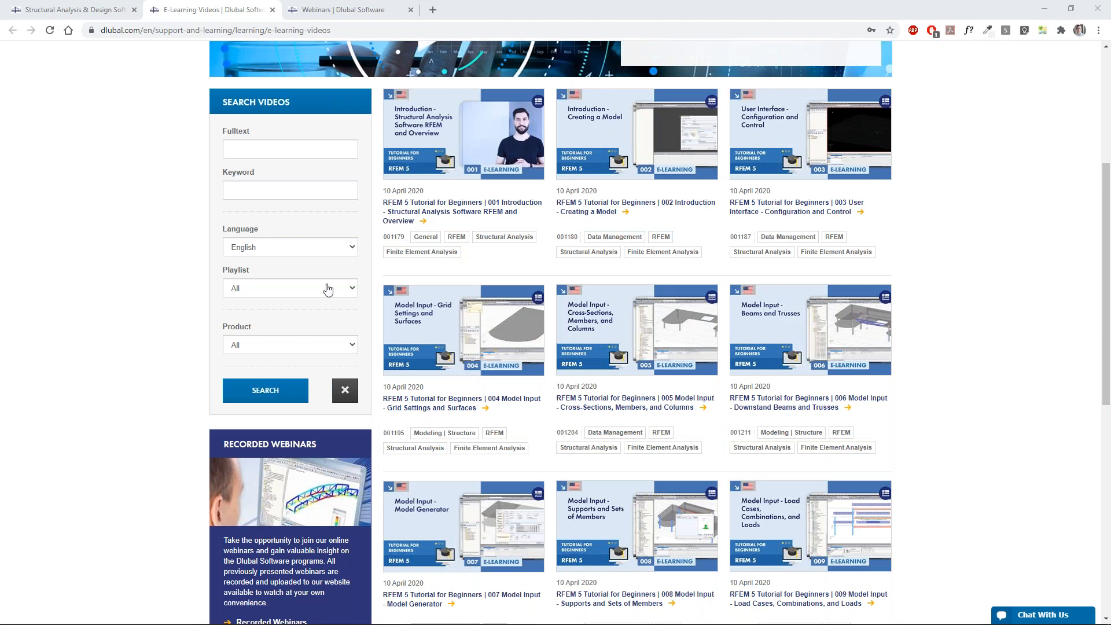
scroll(328, 289, up, 5)
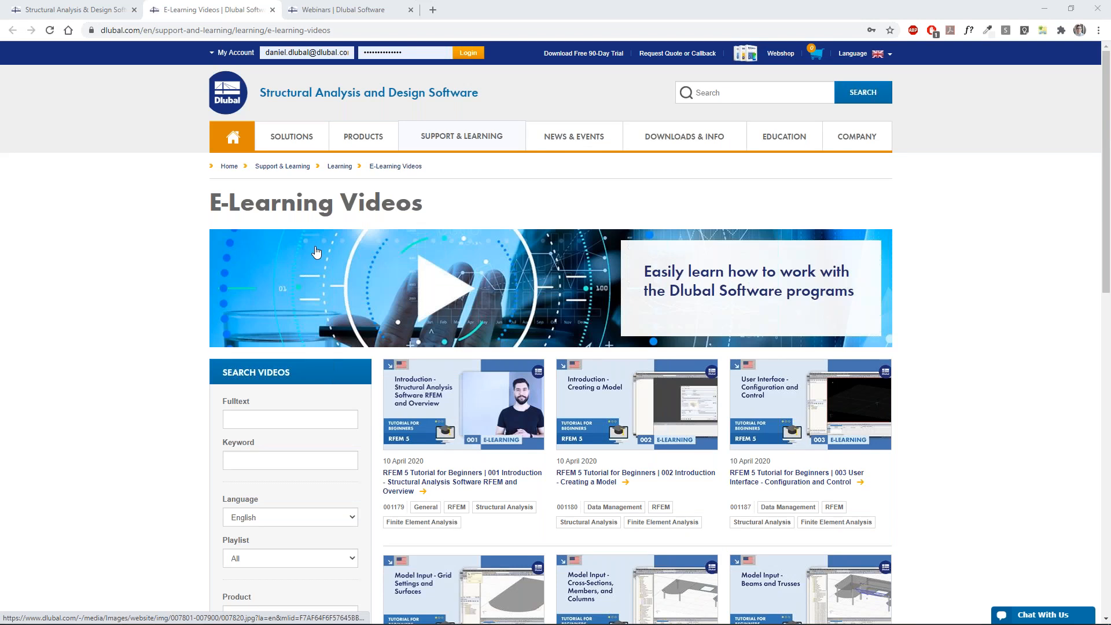
Switch to the Webinars page and browse the list of past English webinars and the available search filters.
key(ctrl+Tab)
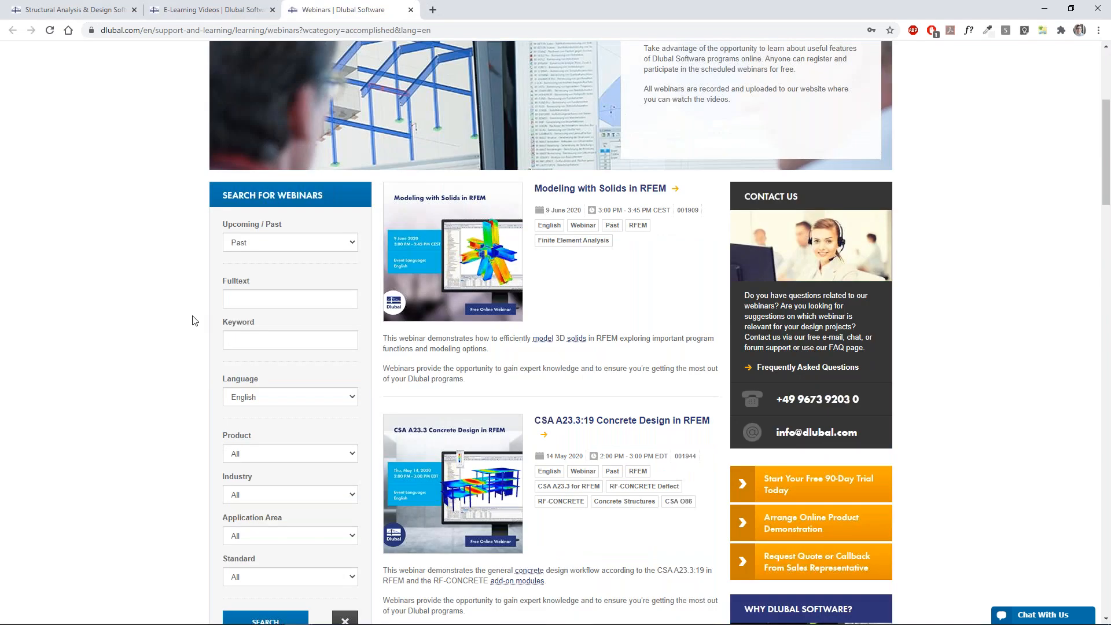
scroll(194, 320, down, 2)
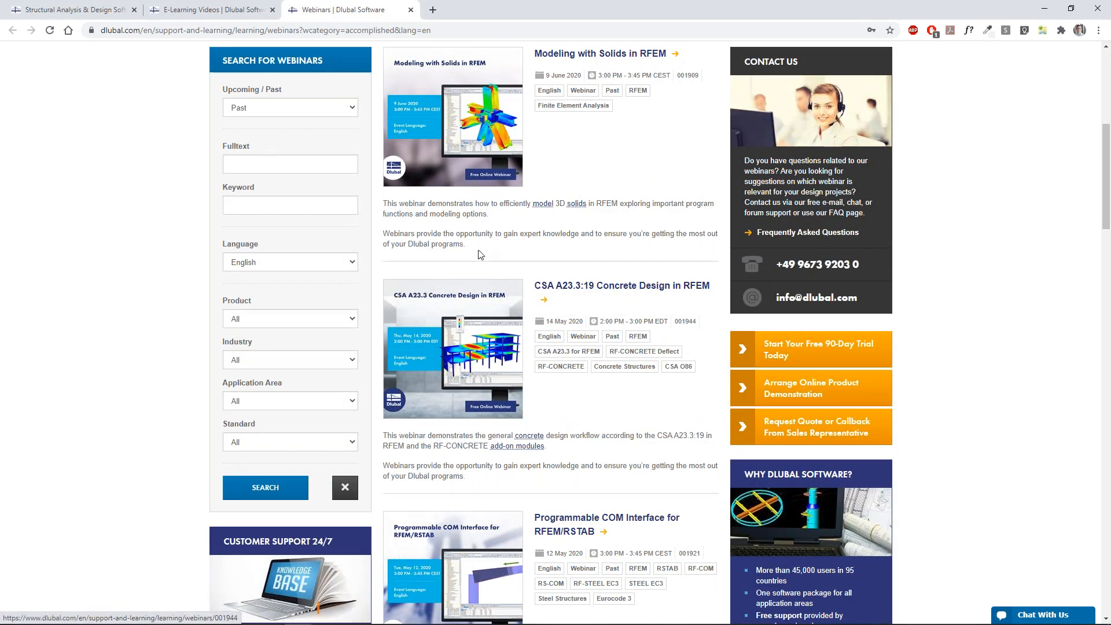
scroll(505, 365, down, 3)
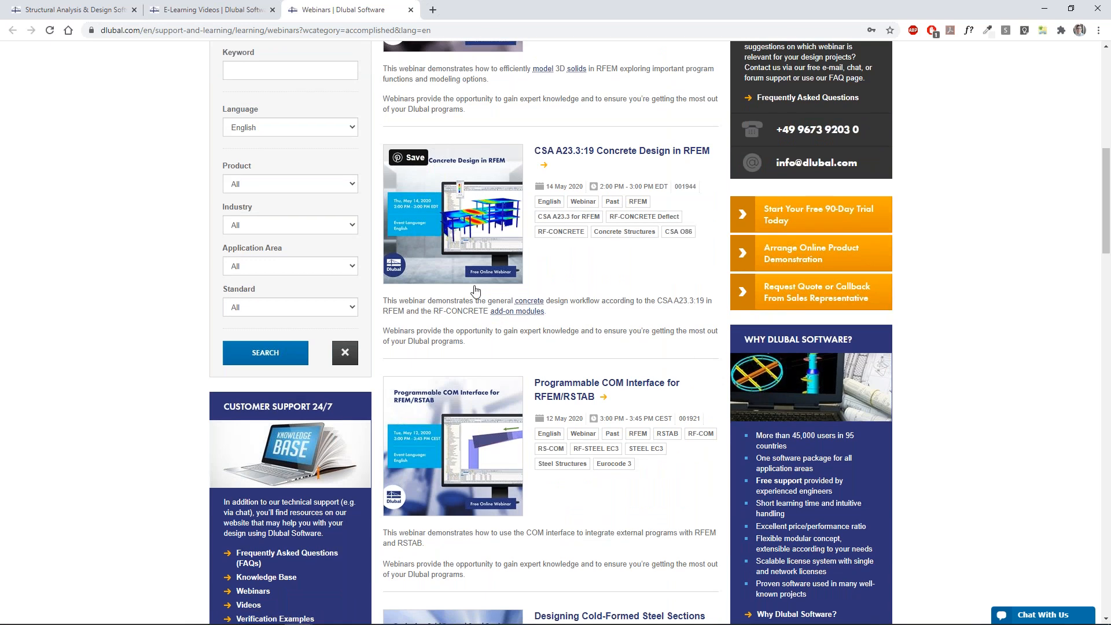
scroll(493, 311, down, 2)
scroll(493, 310, up, 8)
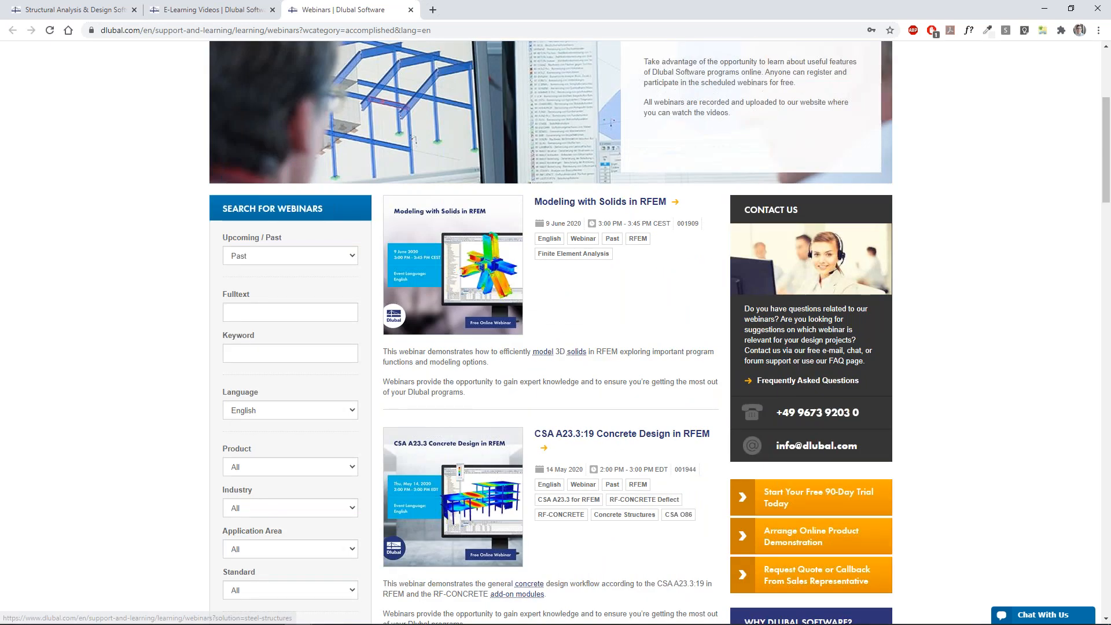
scroll(549, 347, up, 5)
scroll(550, 347, down, 5)
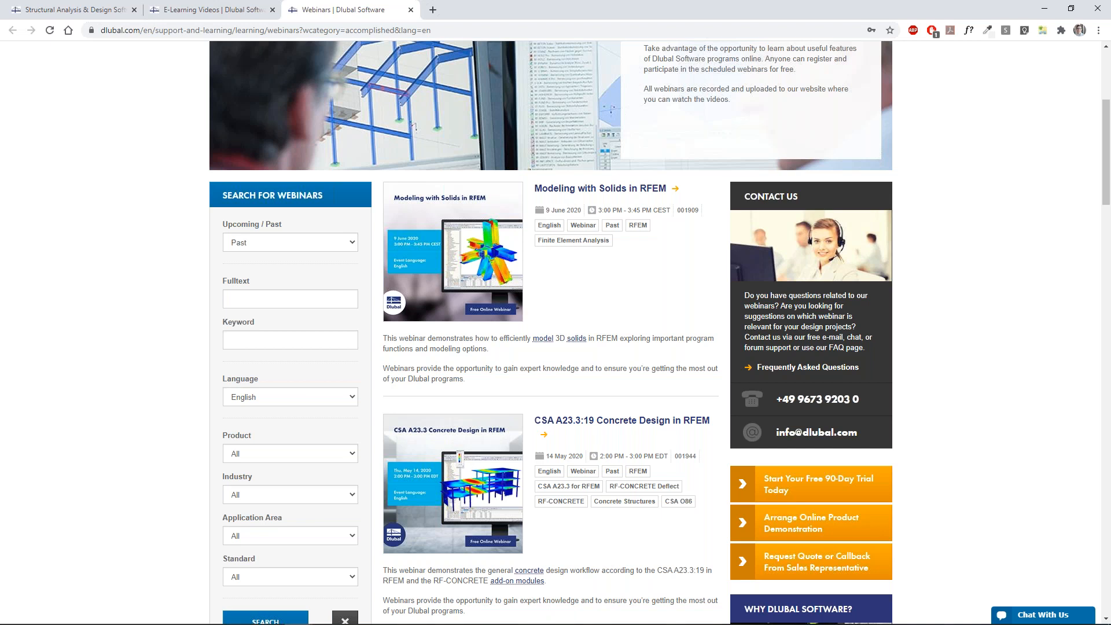
Filter the past webinars by the Nonlinear Analysis application area, and change the area to Building Information Modeling (BIM).
scroll(300, 258, down, 2)
click(290, 401)
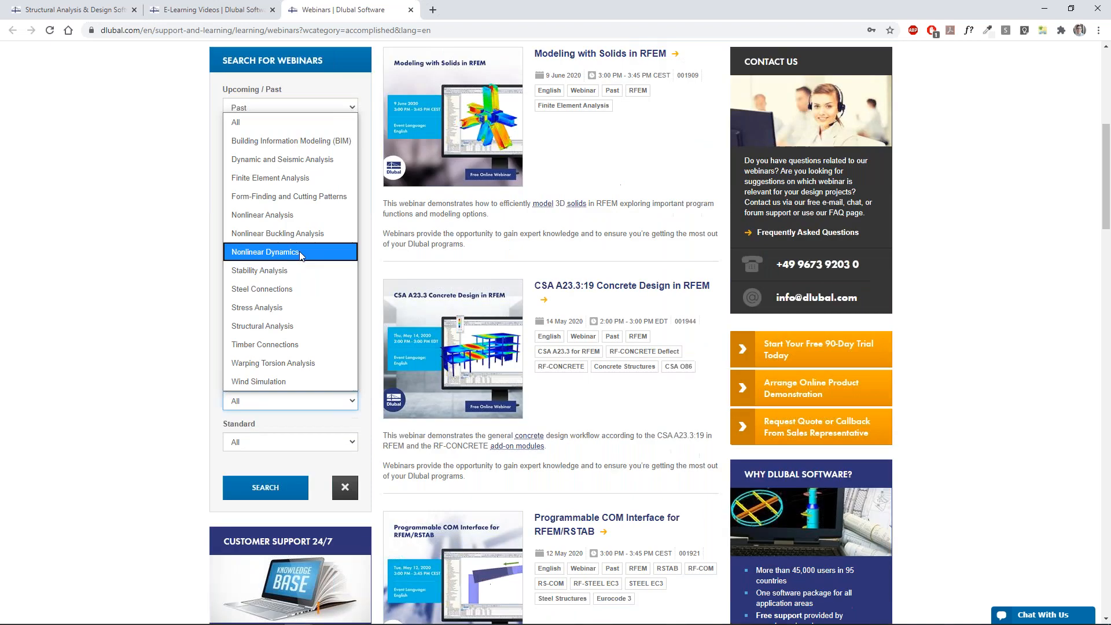
click(295, 214)
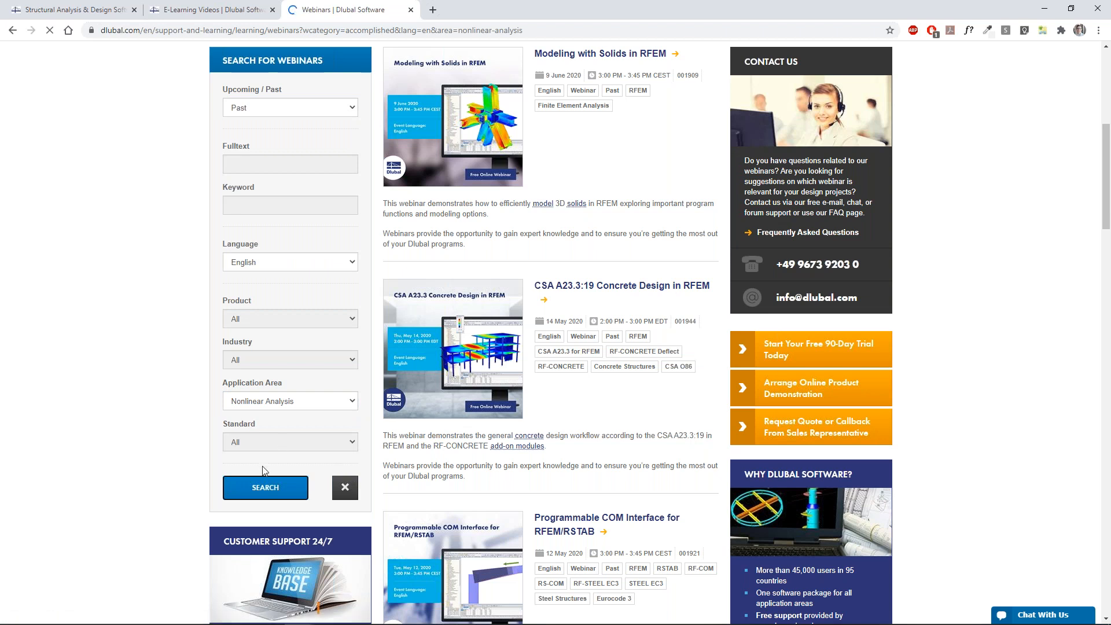
scroll(538, 371, down, 2)
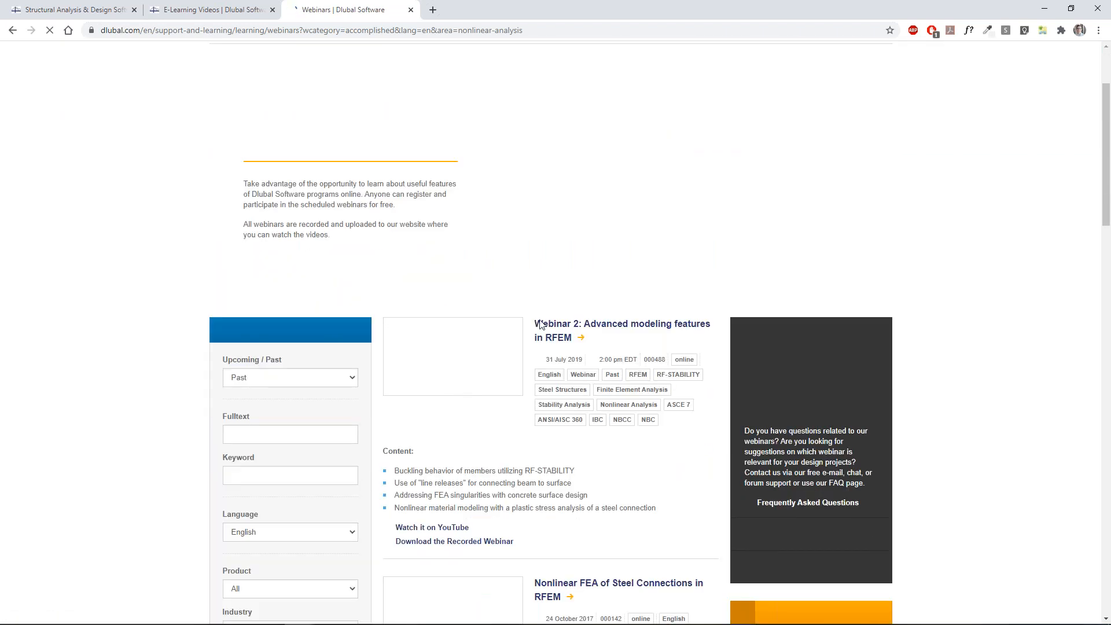
scroll(516, 372, down, 4)
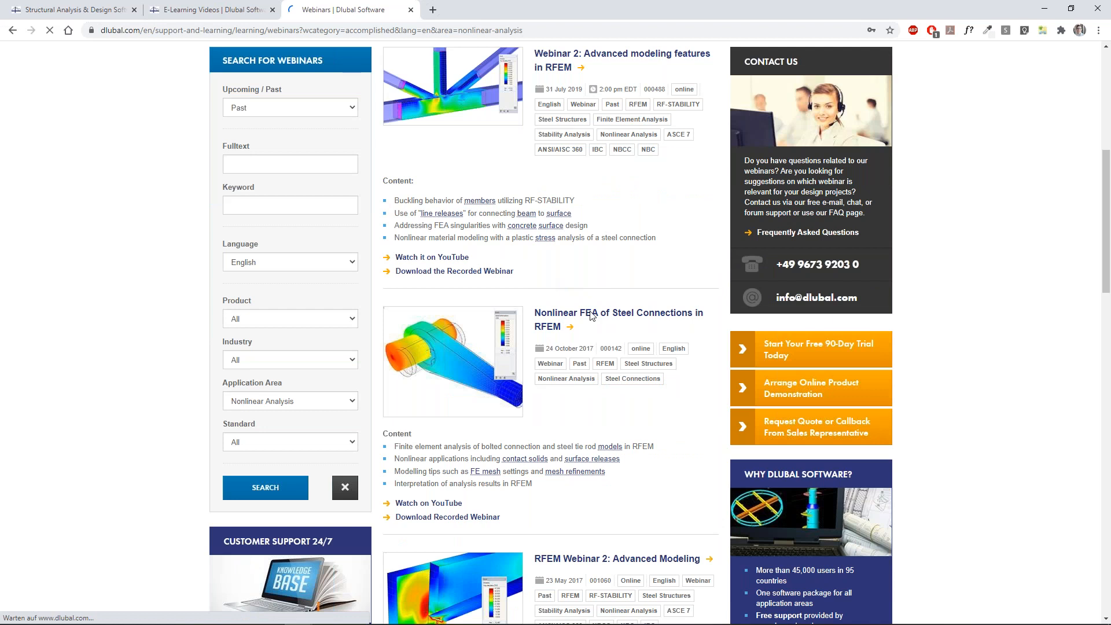
click(317, 398)
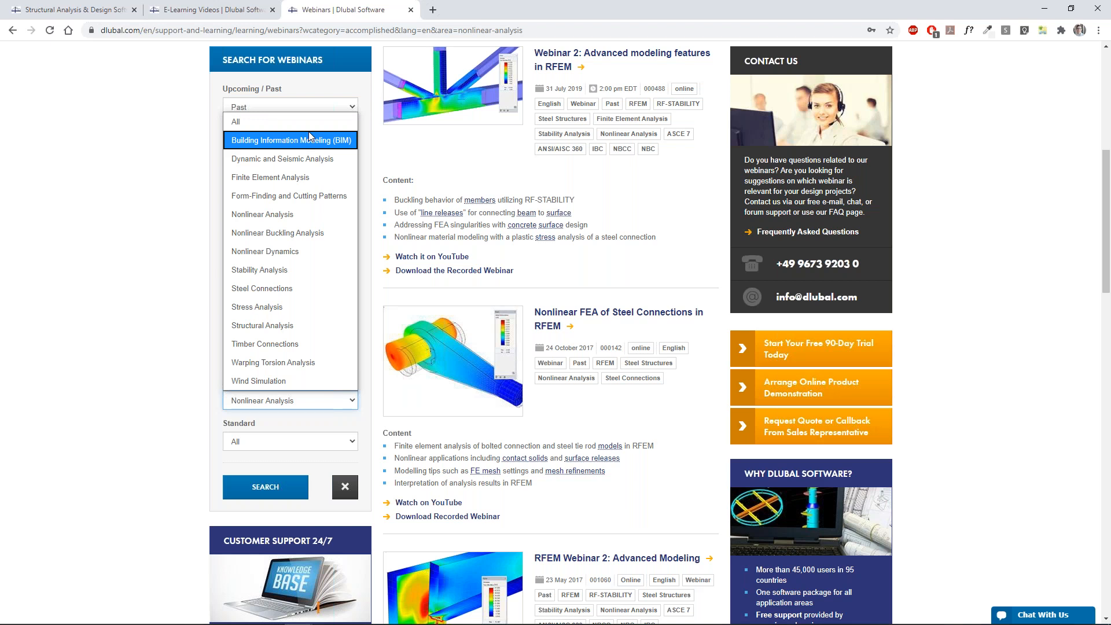
click(308, 133)
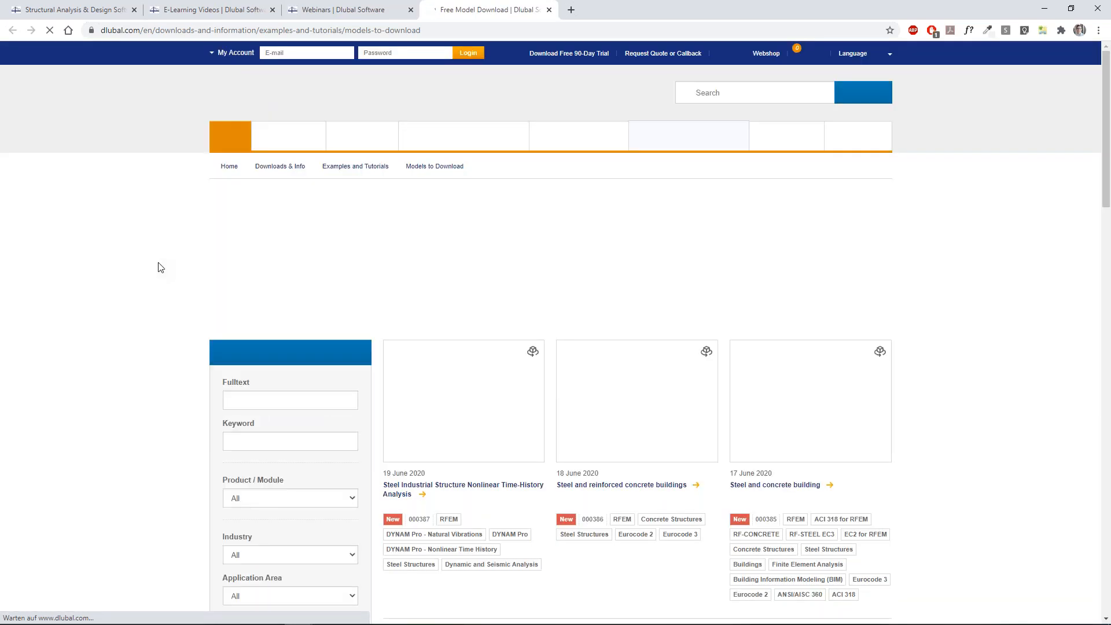
On the Models to Download page, view the Steel Industrial Structure Nonlinear Time-History Analysis model in the interactive 3D preview.
scroll(158, 266, down, 3)
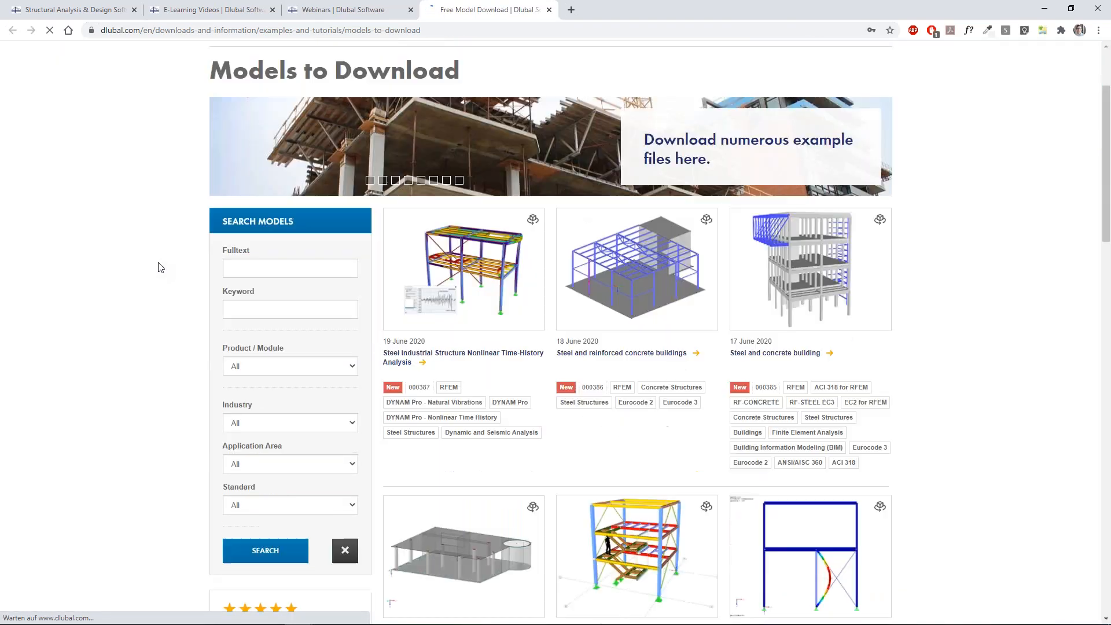
click(480, 274)
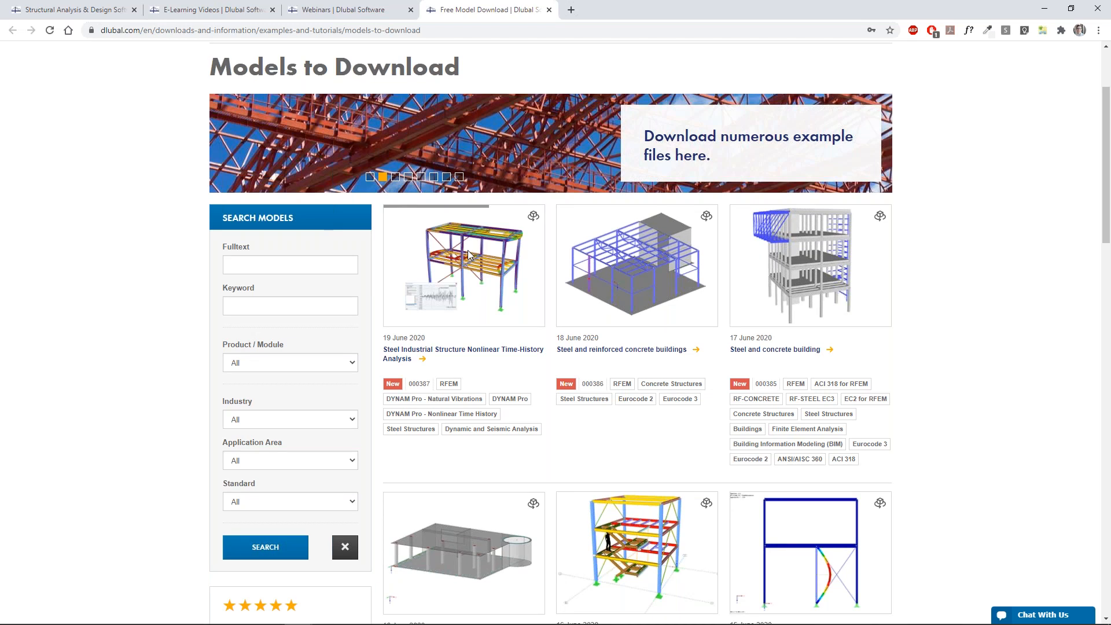
click(465, 254)
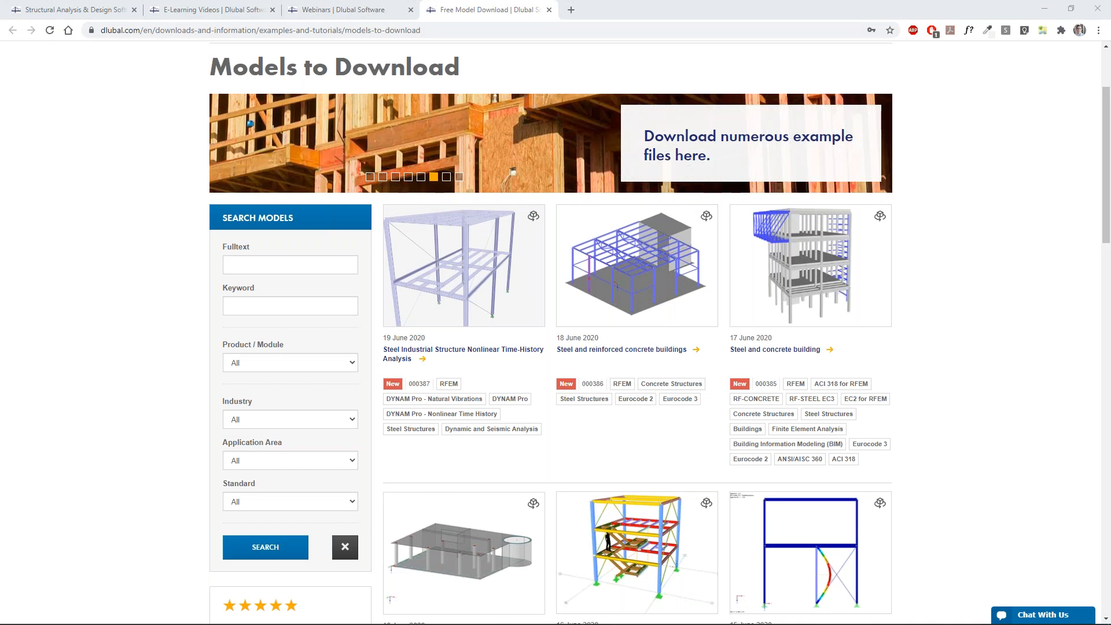
Filter the downloadable models by the STEEL EC3 product.
scroll(809, 254, down, 2)
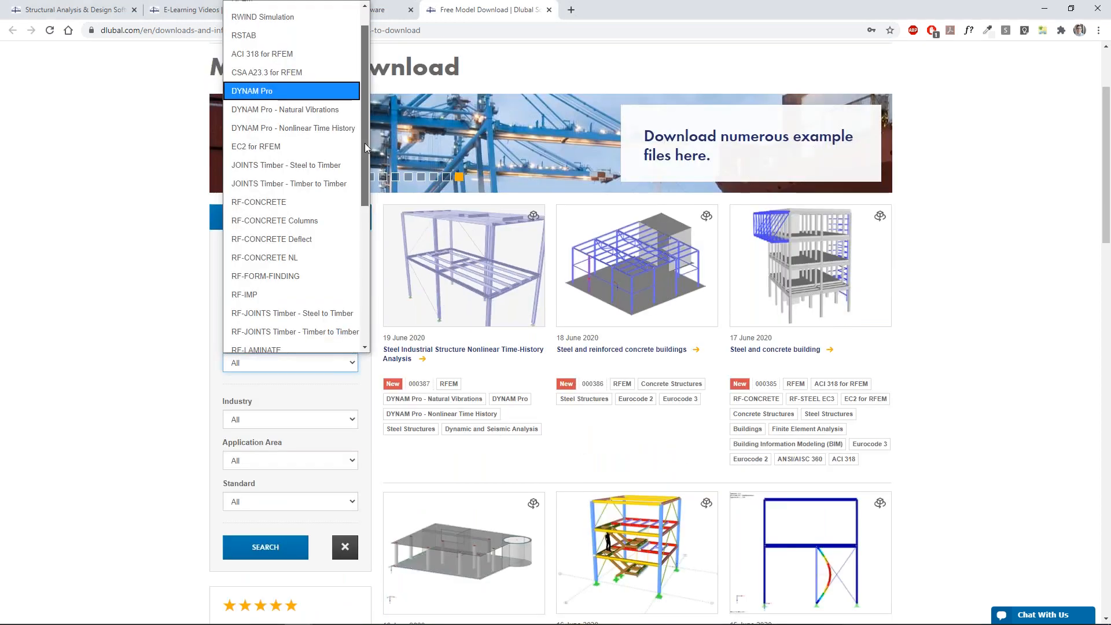
mouse_move(365, 144)
mouse_down()
mouse_move(360, 174)
mouse_move(359, 123)
mouse_move(354, 154)
mouse_up()
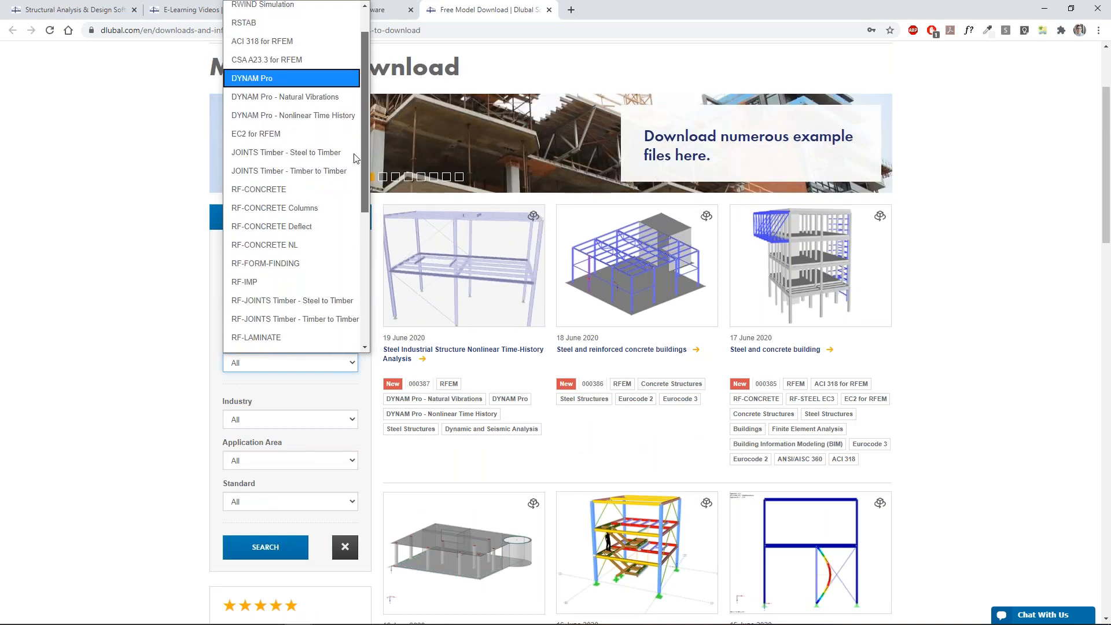
scroll(354, 158, down, 4)
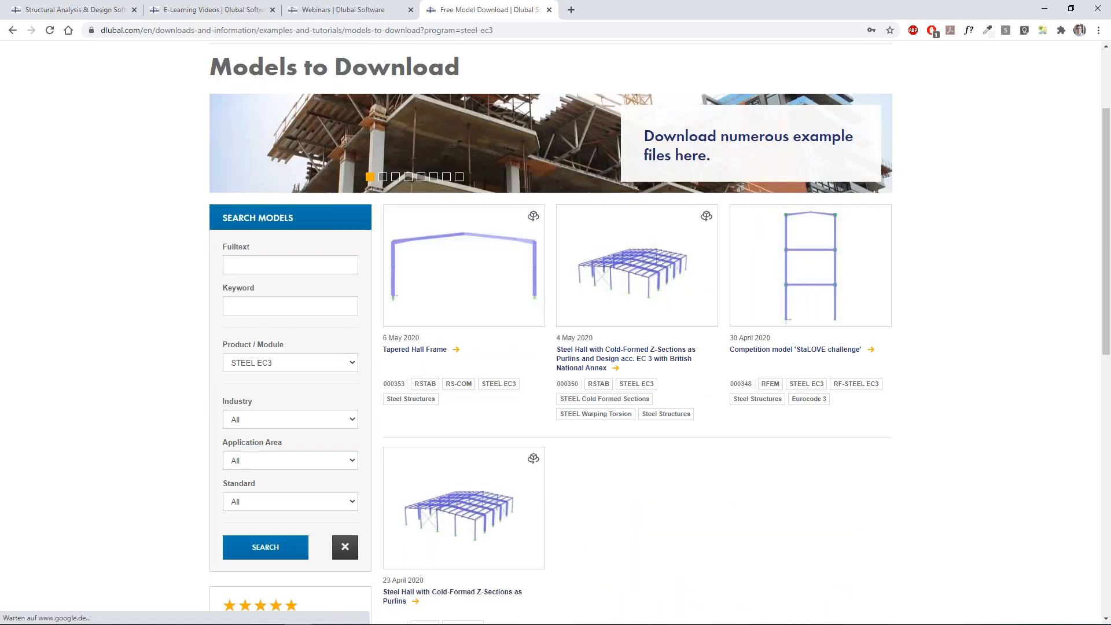
Open the Accomplished and Recorded Webinars page and look through its product filter choices down to the RF-STEEL modules, without changing the filter.
scroll(567, 143, up, 3)
mouse_move(567, 144)
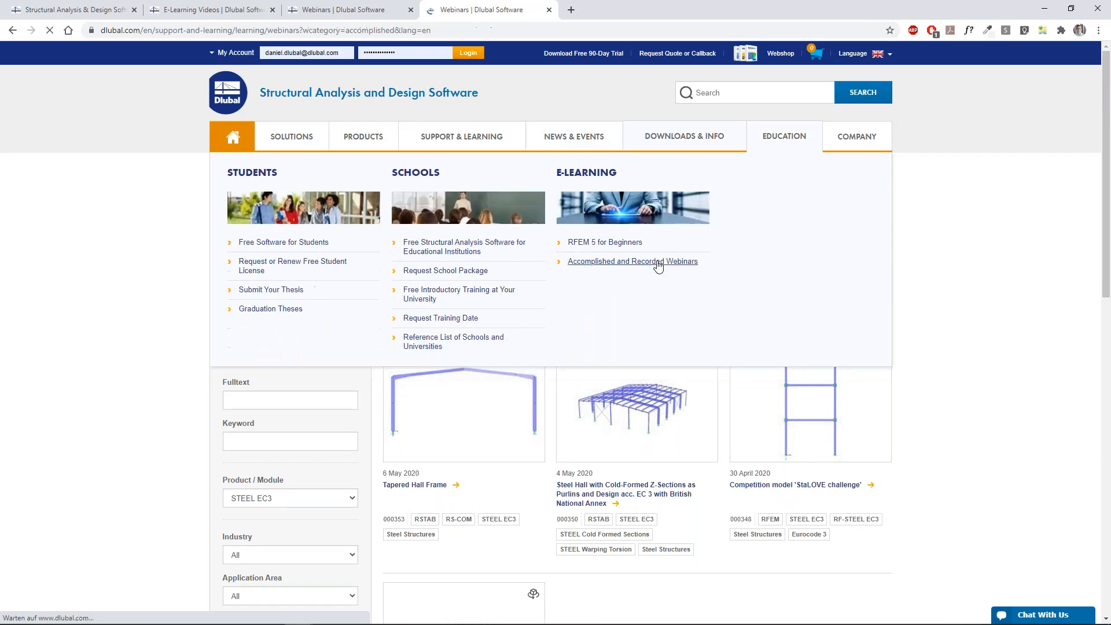
click(657, 265)
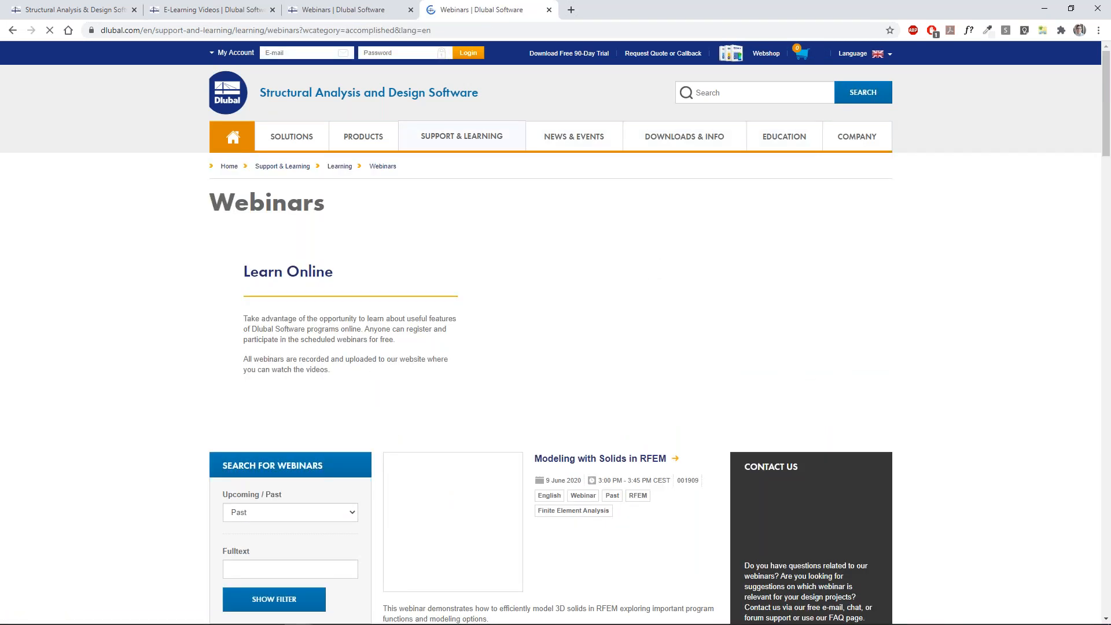
scroll(343, 404, down, 5)
click(347, 453)
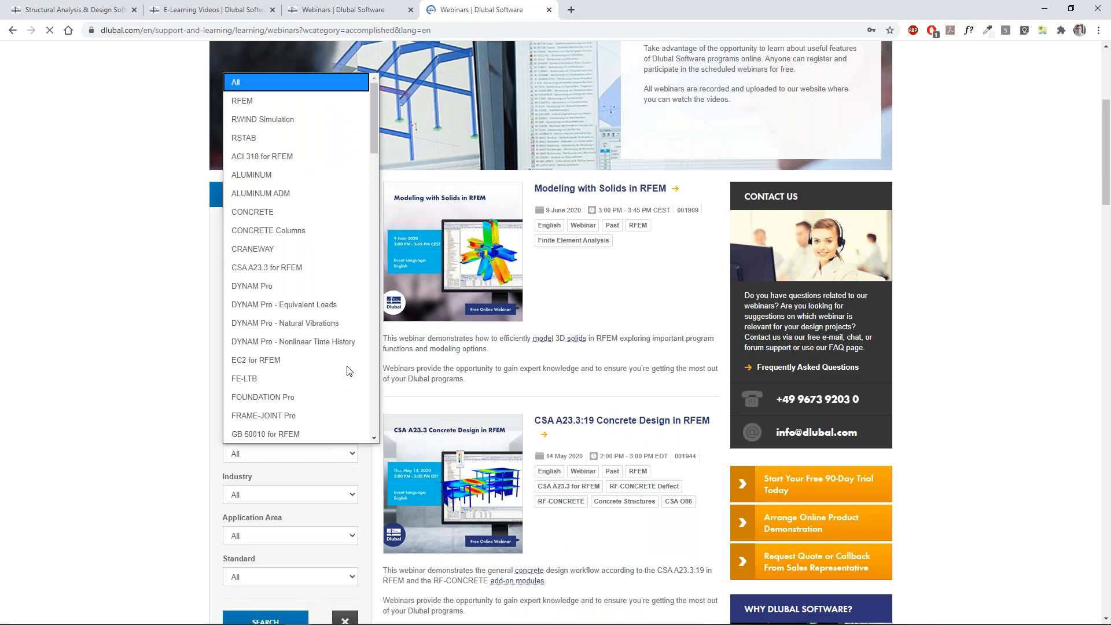
drag(375, 151, 355, 317)
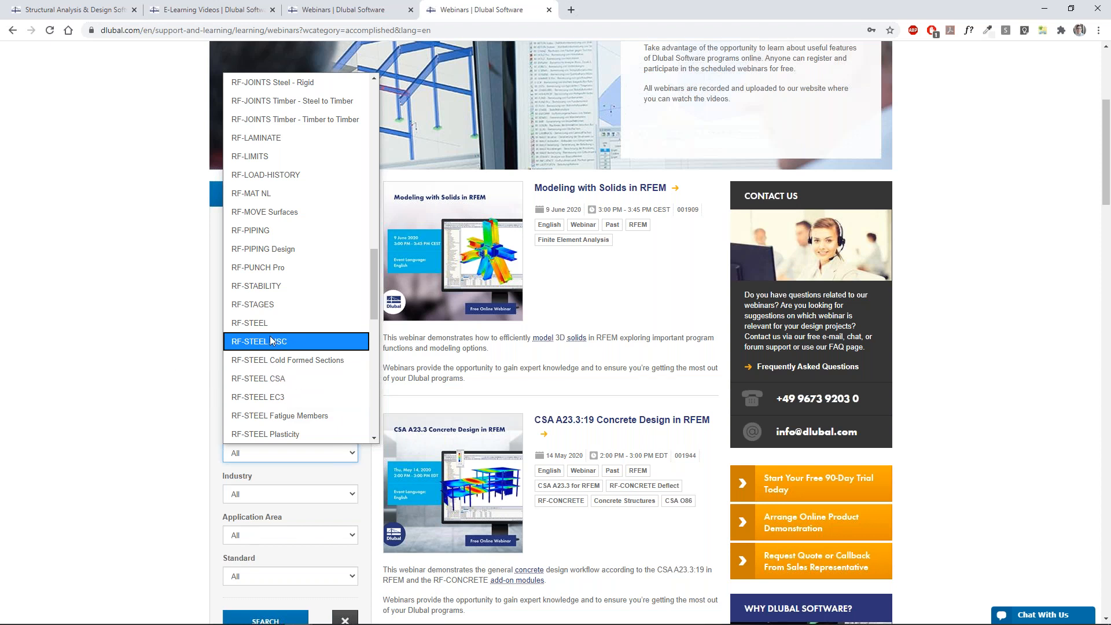
key(Down)
key(Down)
key(Down)
key(Escape)
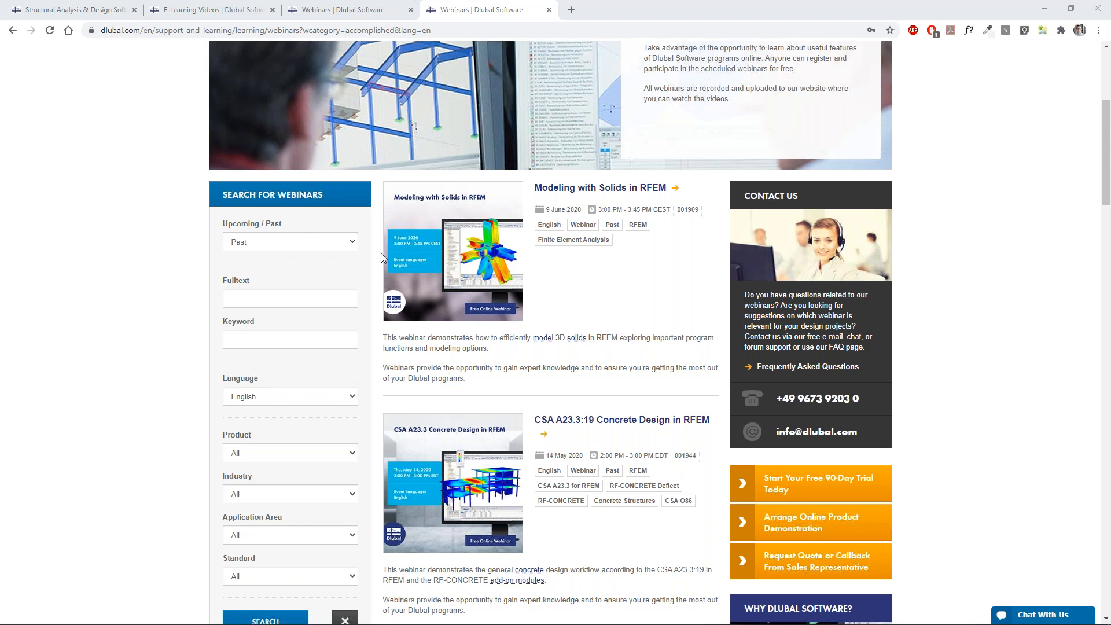
Look over what the website offers under Support & Learning, Products and Solutions.
scroll(381, 252, up, 5)
mouse_move(443, 140)
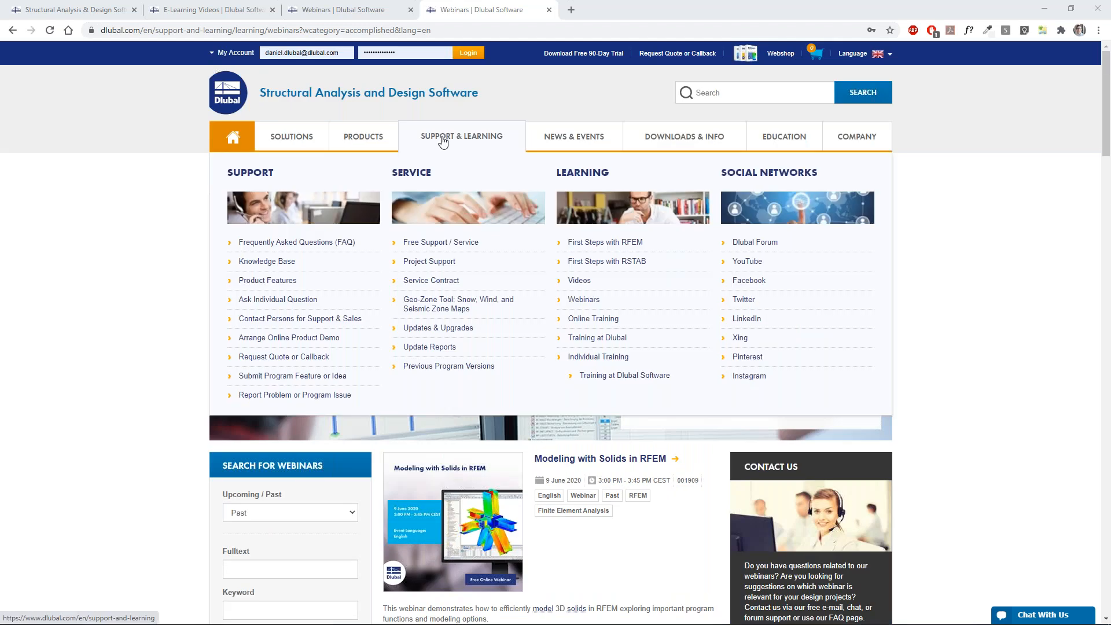
mouse_move(383, 141)
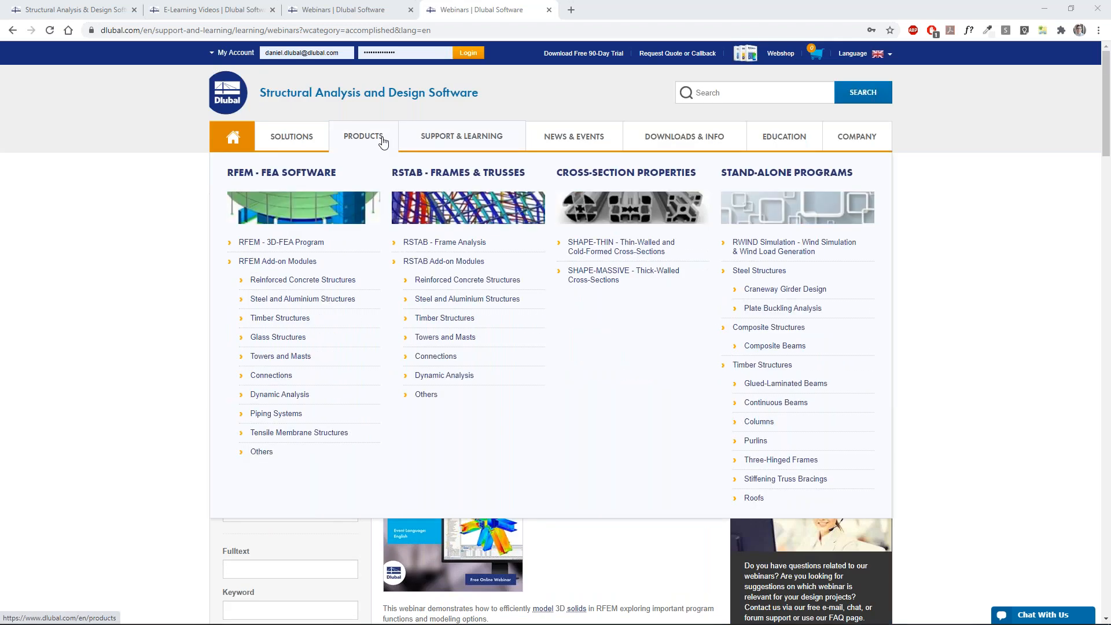
mouse_move(307, 143)
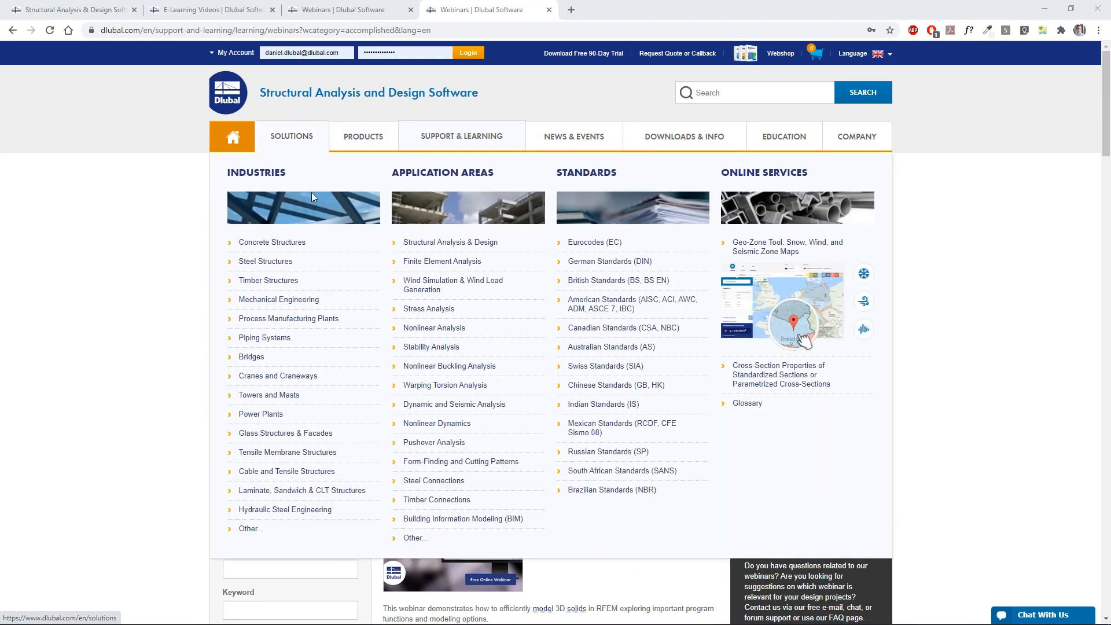
Open the Building Information Modeling (BIM) application area page in a new tab and look over its introduction.
middle_click(476, 519)
click(627, 7)
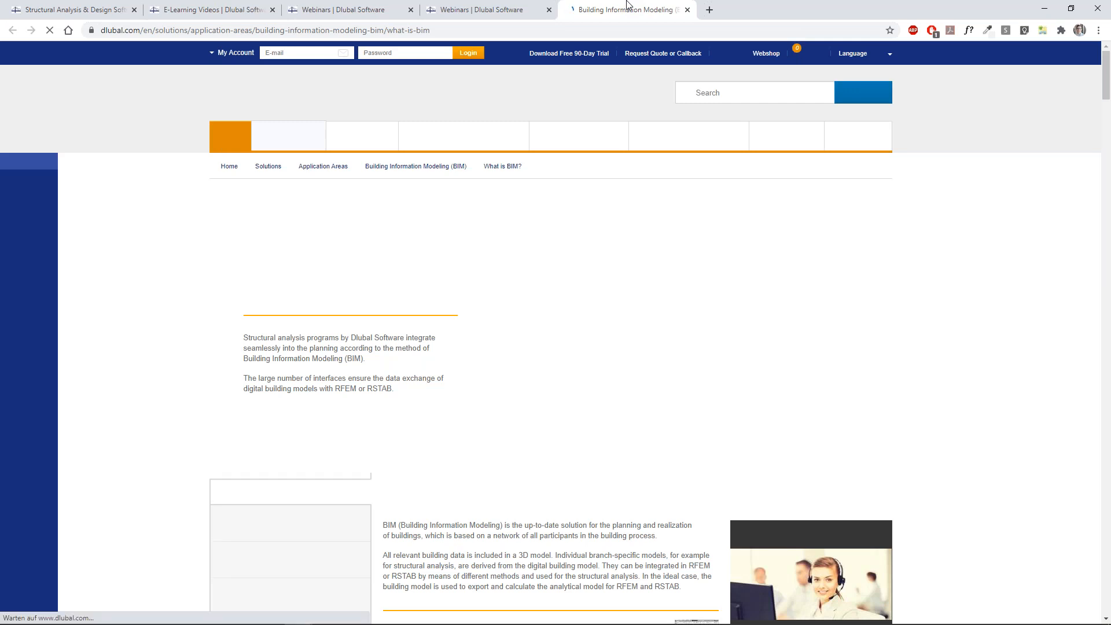
scroll(546, 99, down, 2)
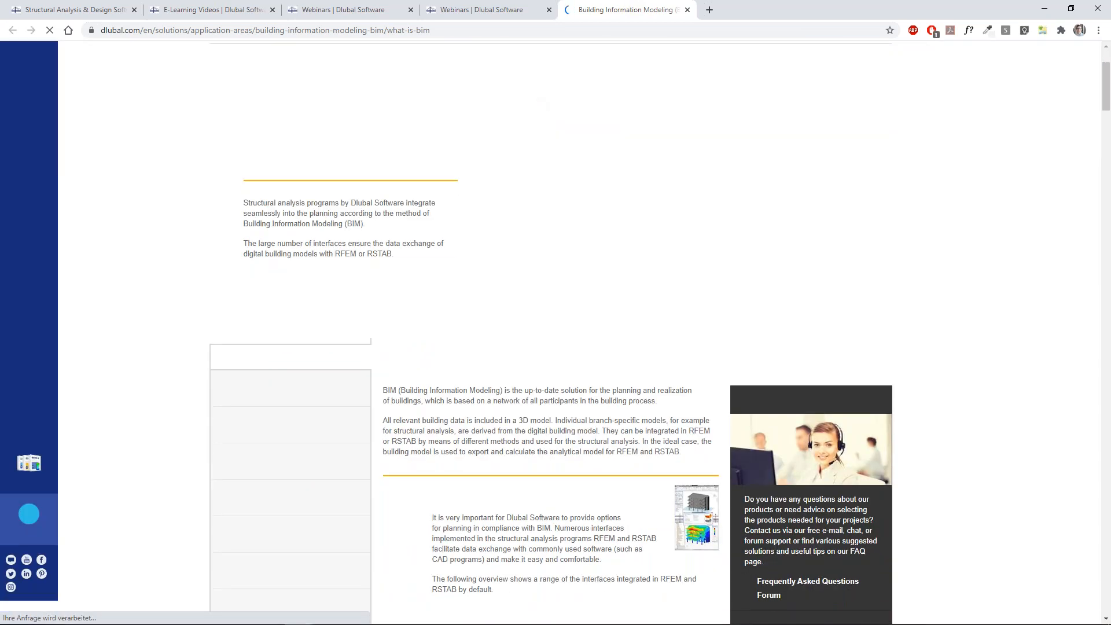
scroll(285, 62, down, 3)
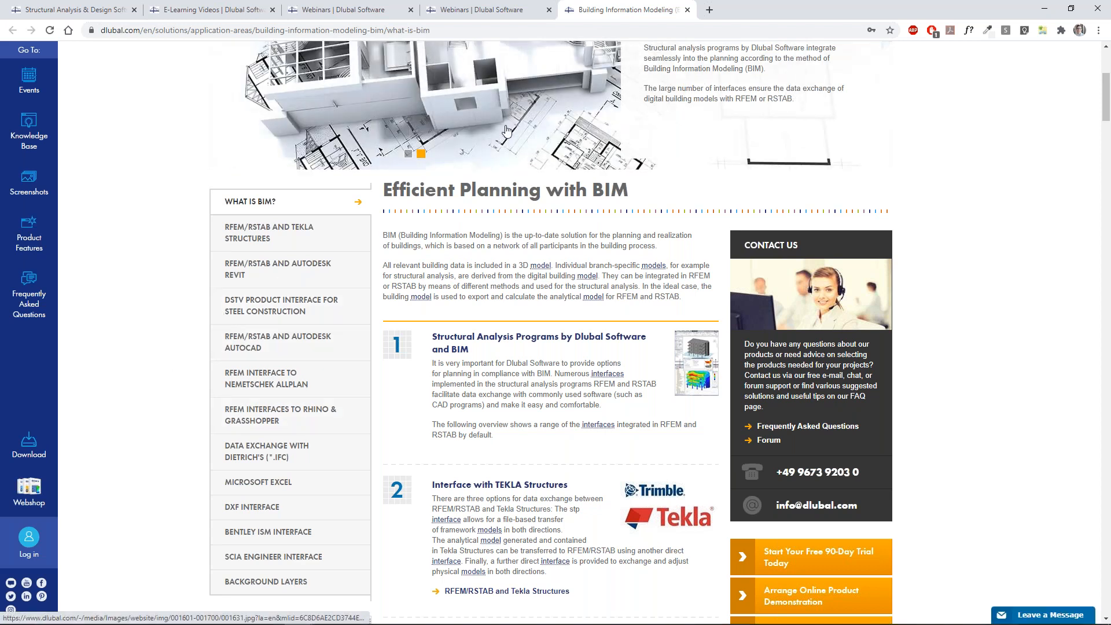
Search the Dlubal website for "dynamo" and look over the search results.
scroll(806, 97, up, 5)
click(805, 97)
text(dynomo)
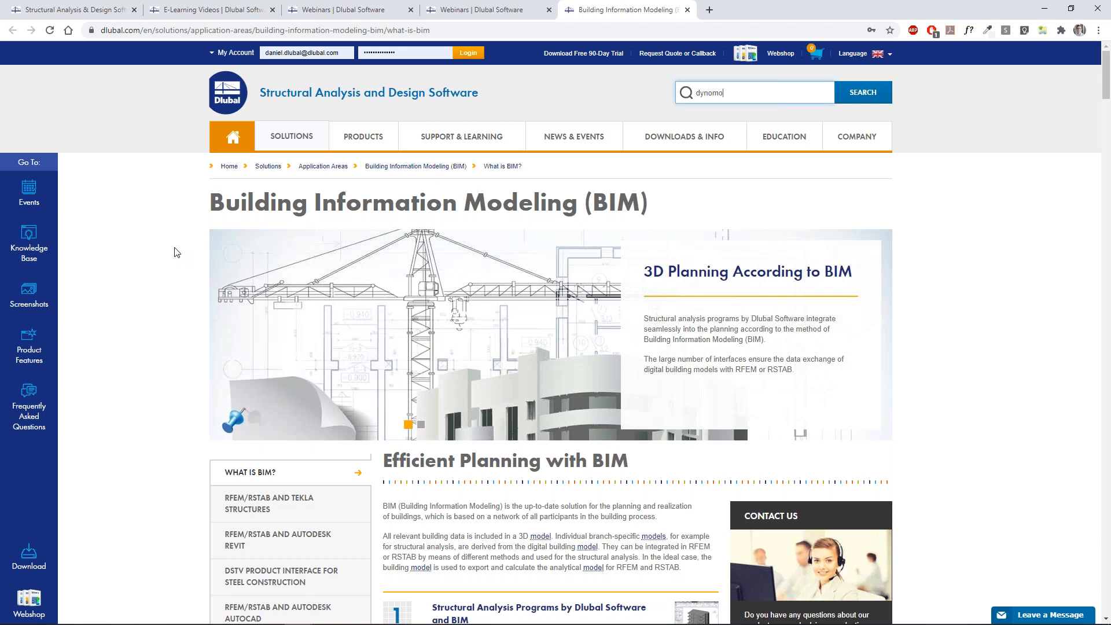
key(BackSpace)
key(BackSpace)
key(BackSpace)
text(amo)
key(Return)
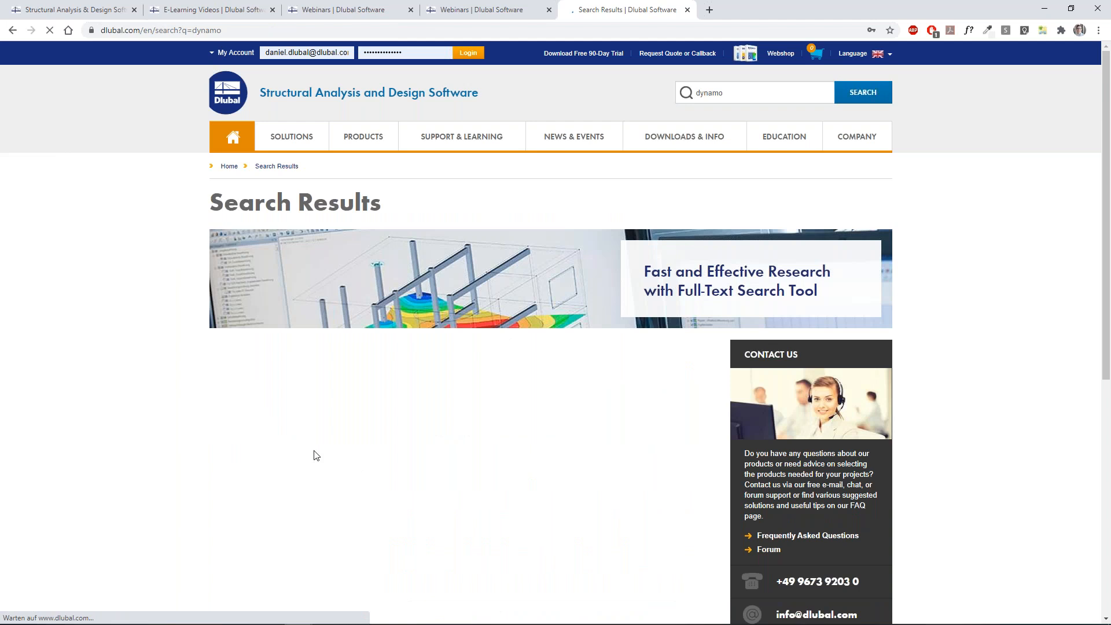
scroll(358, 329, down, 2)
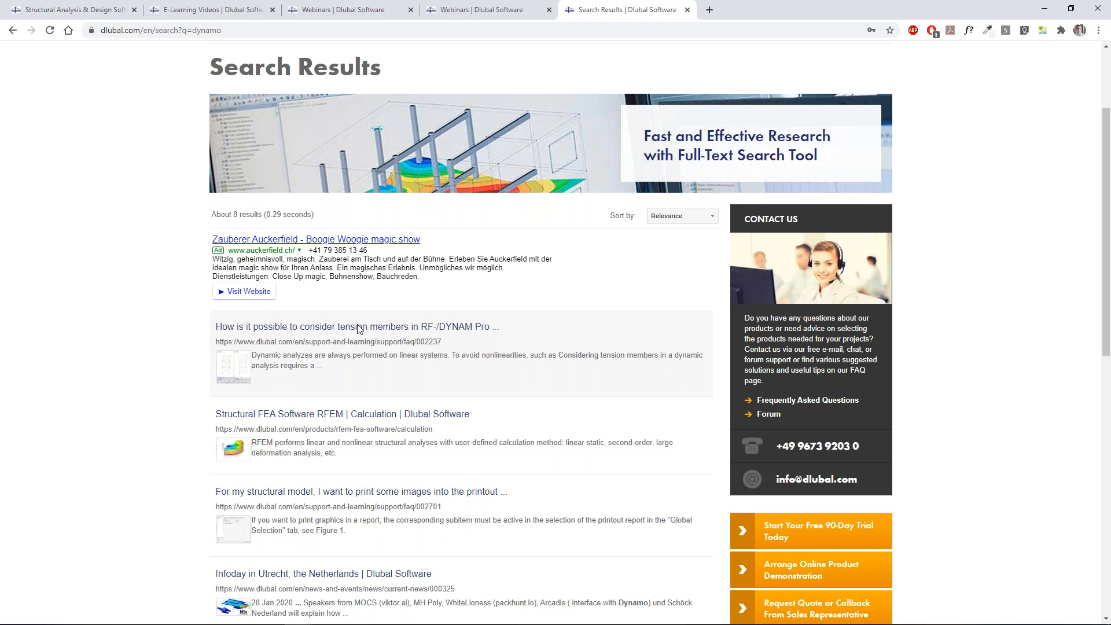
Return to the BIM page and look through its overview of software interfaces down to the CADKON interface.
key(alt+Left)
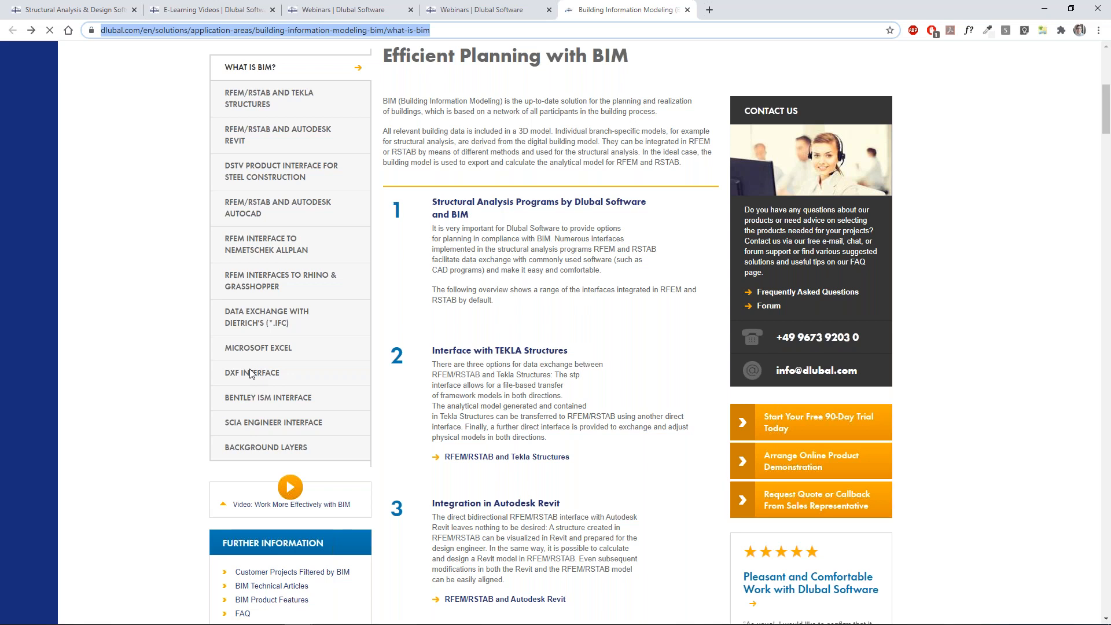
scroll(772, 327, down, 20)
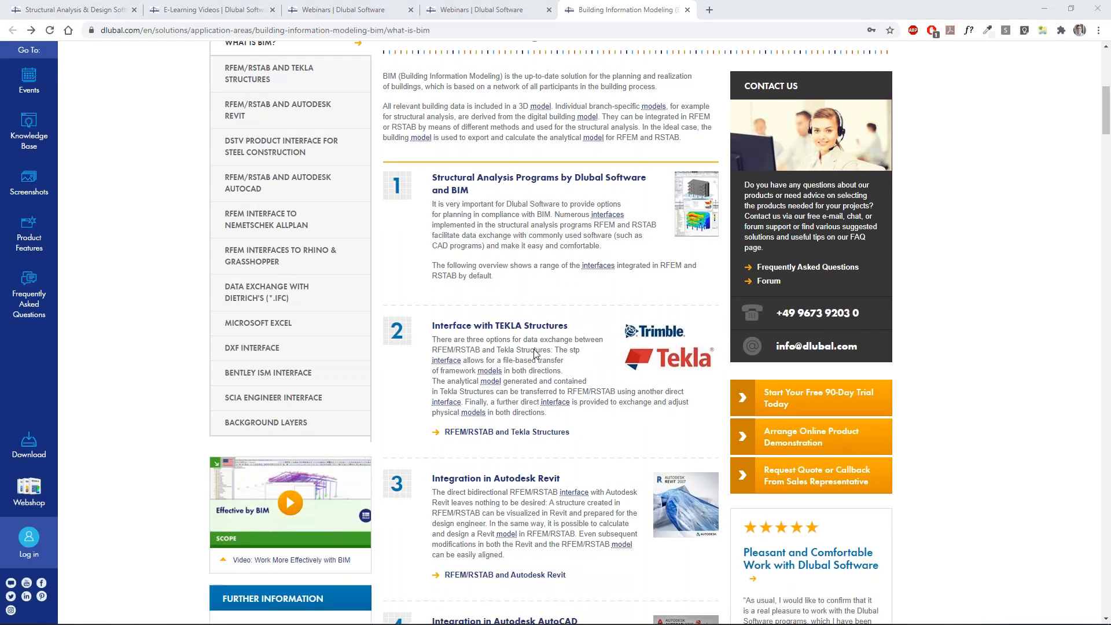
scroll(773, 327, down, 20)
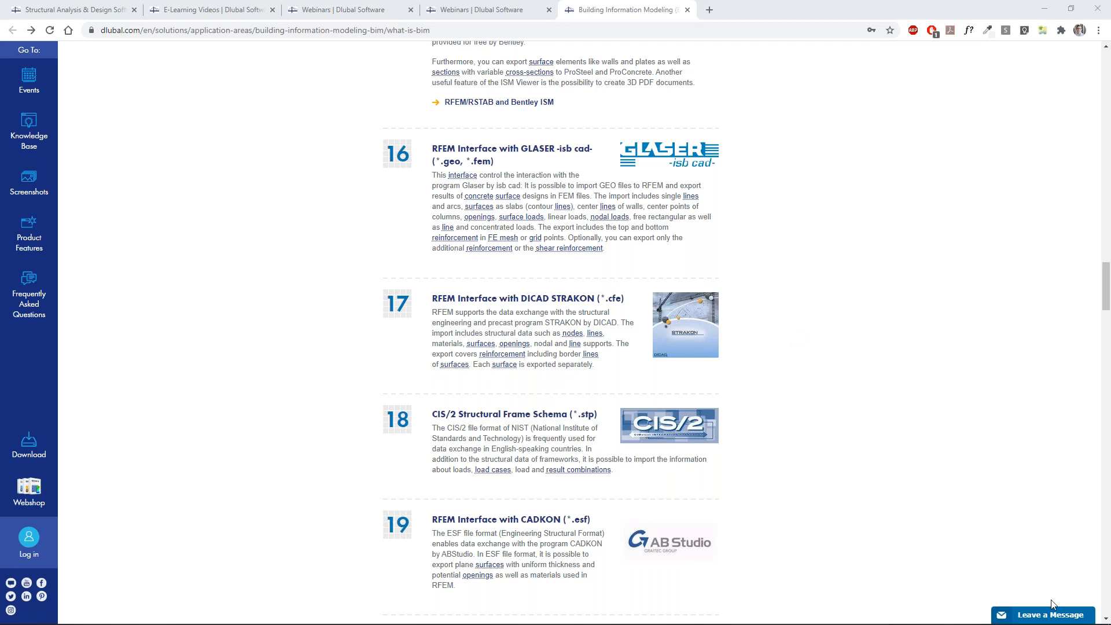
View the website's Leave a Message form and close it without sending a message.
click(1018, 615)
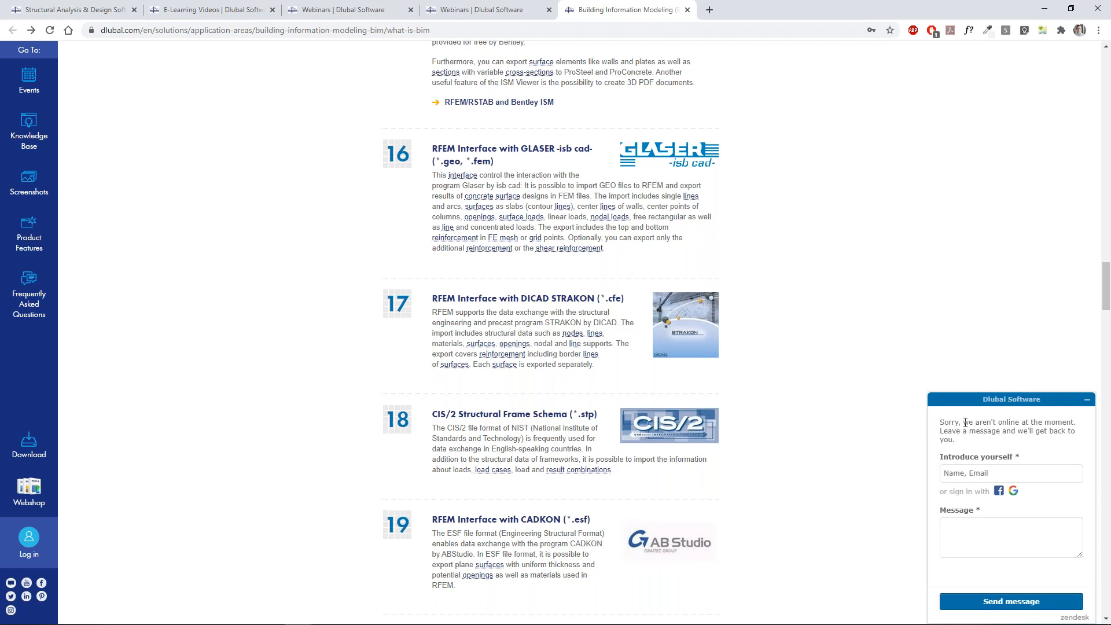
click(1087, 400)
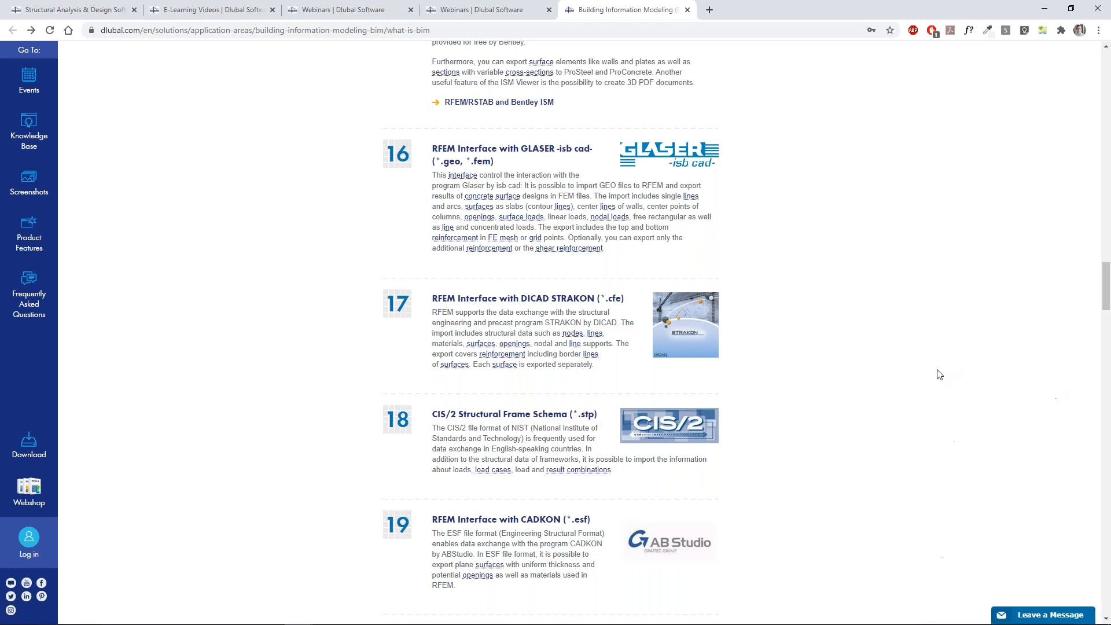